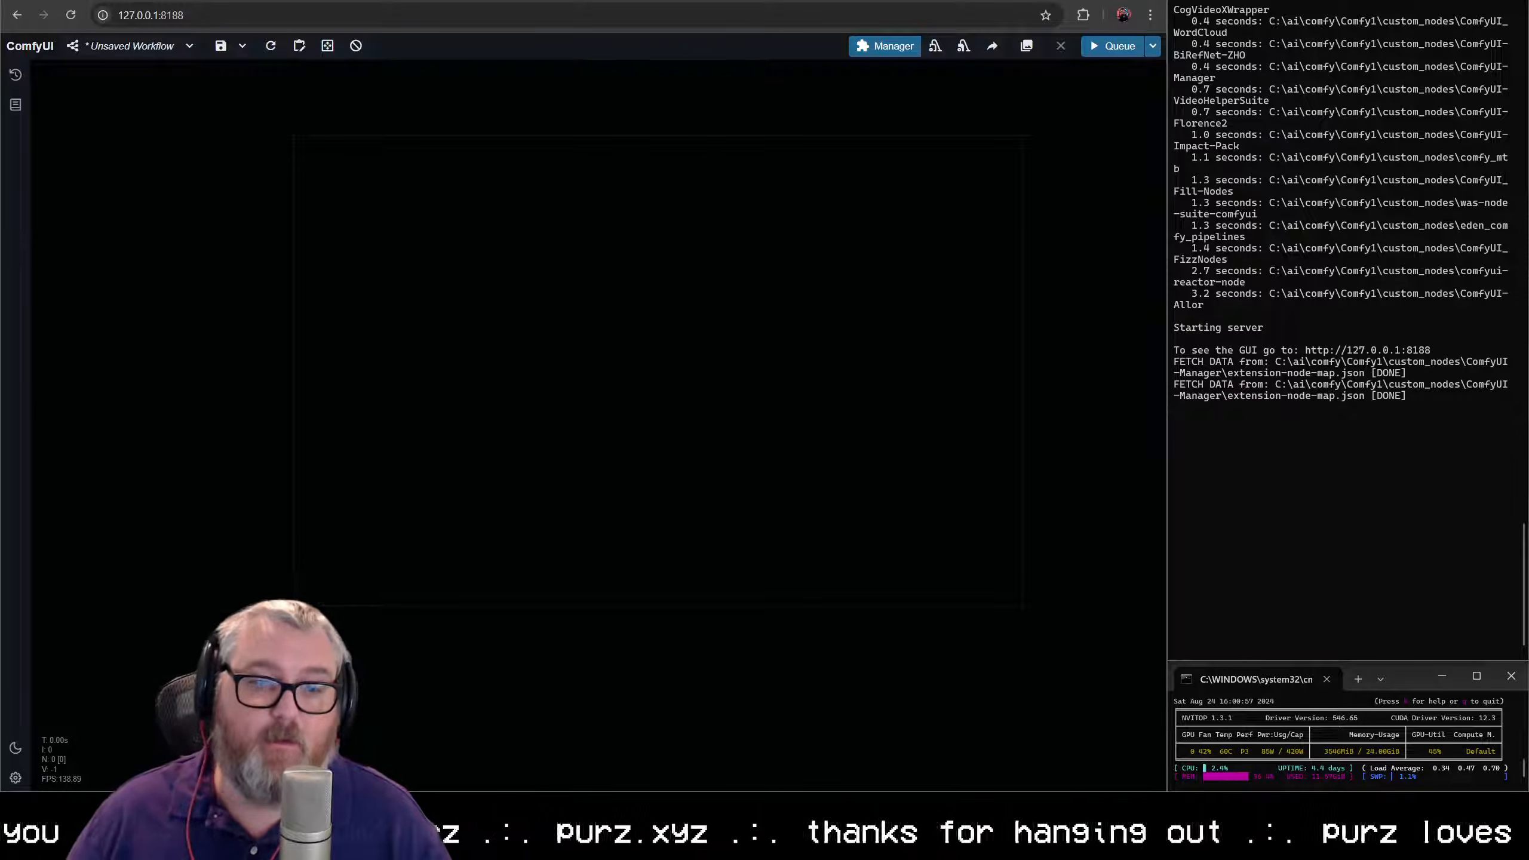
- Open the Hugging Face file page of the General_motionLoRA_32fr_sd15_ad2_v1 repository in a new browser tab
key("ctrl+t")
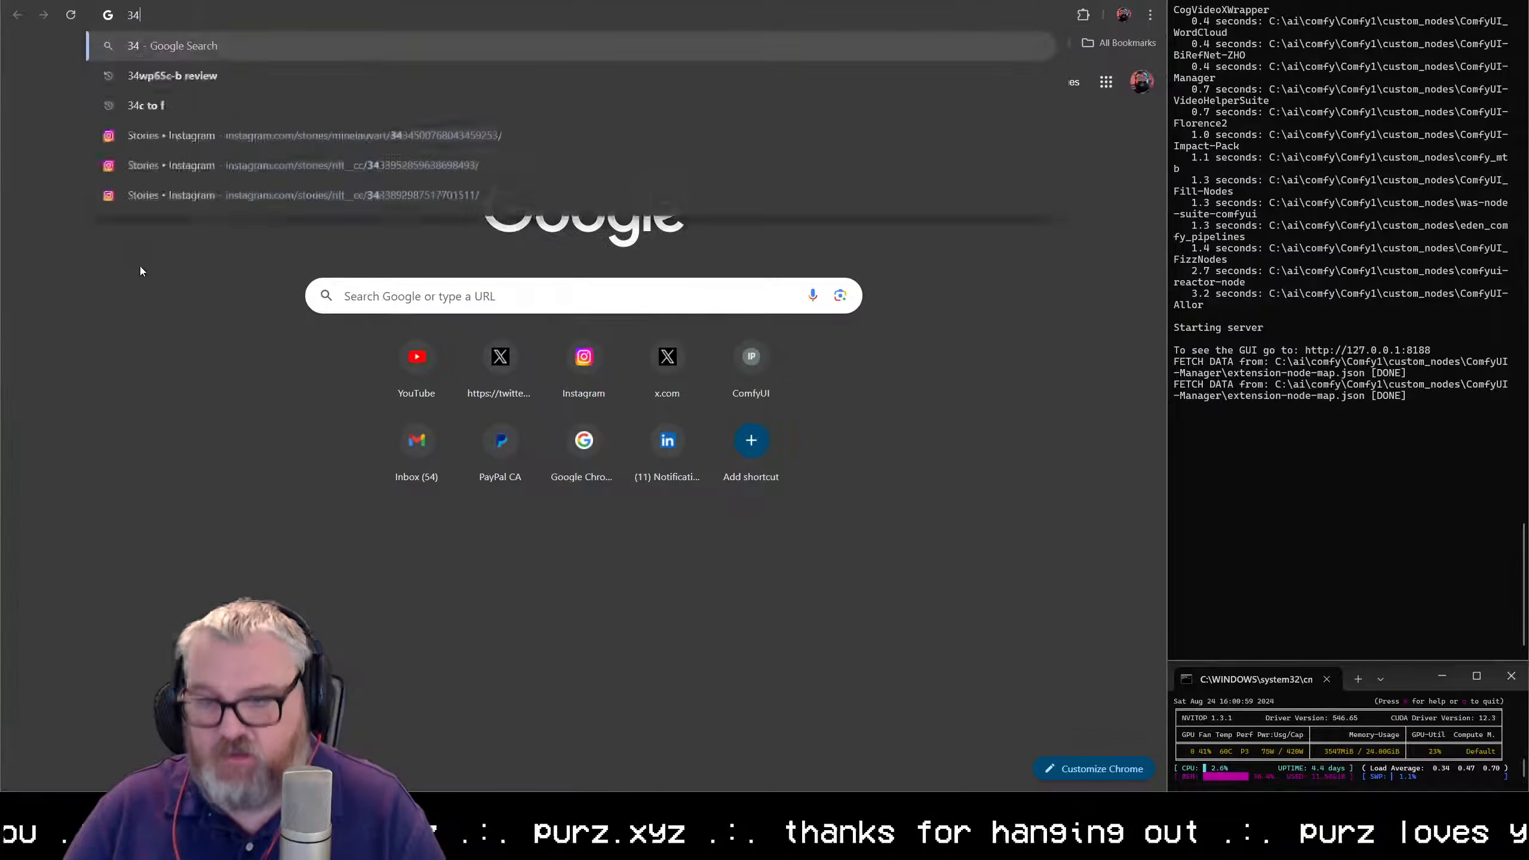
type("32")
key("Down")
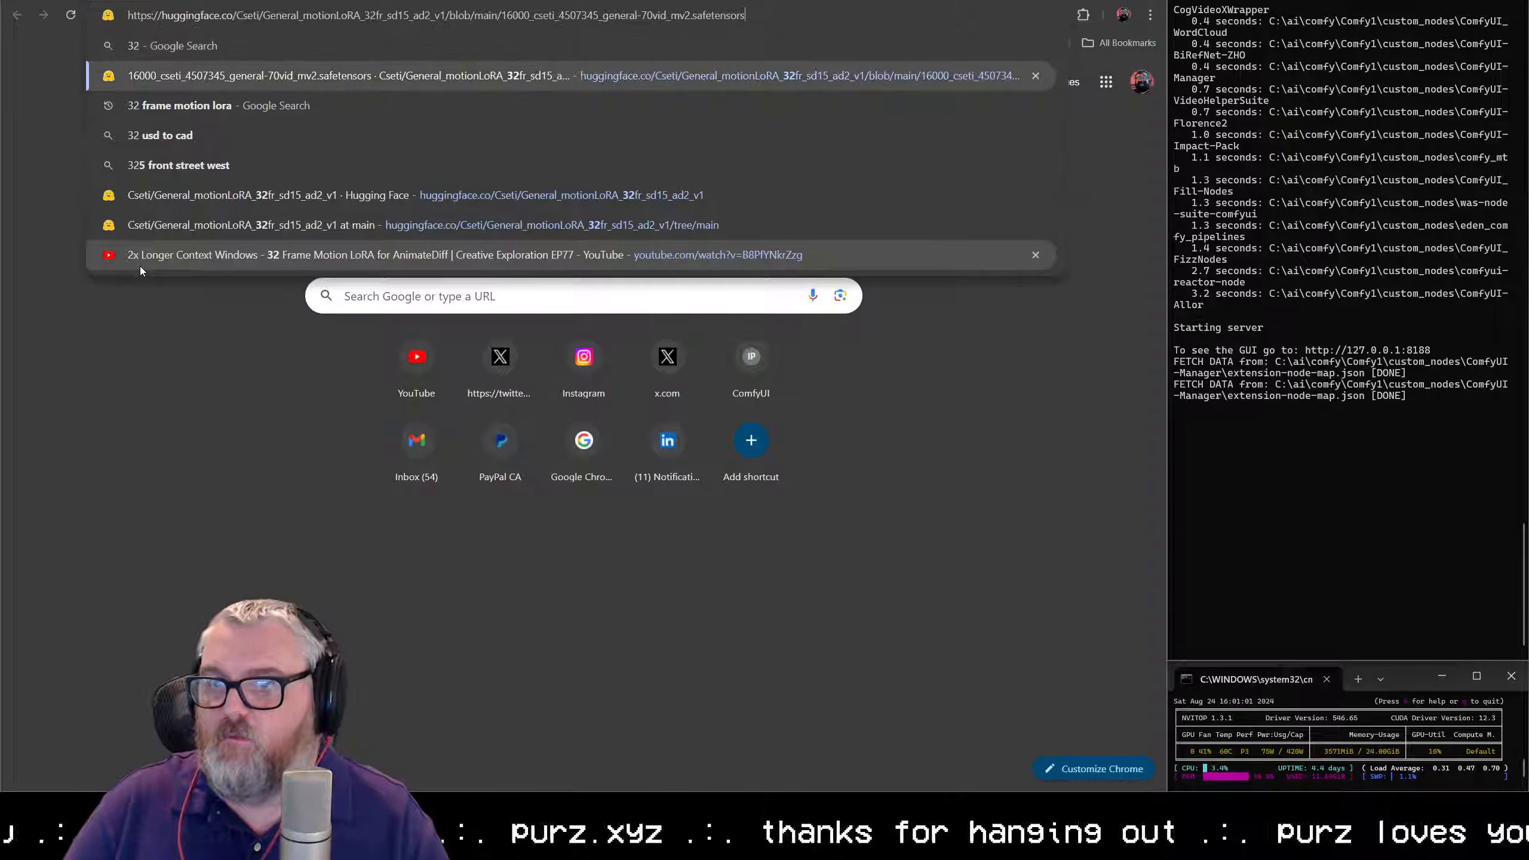
key("Return")
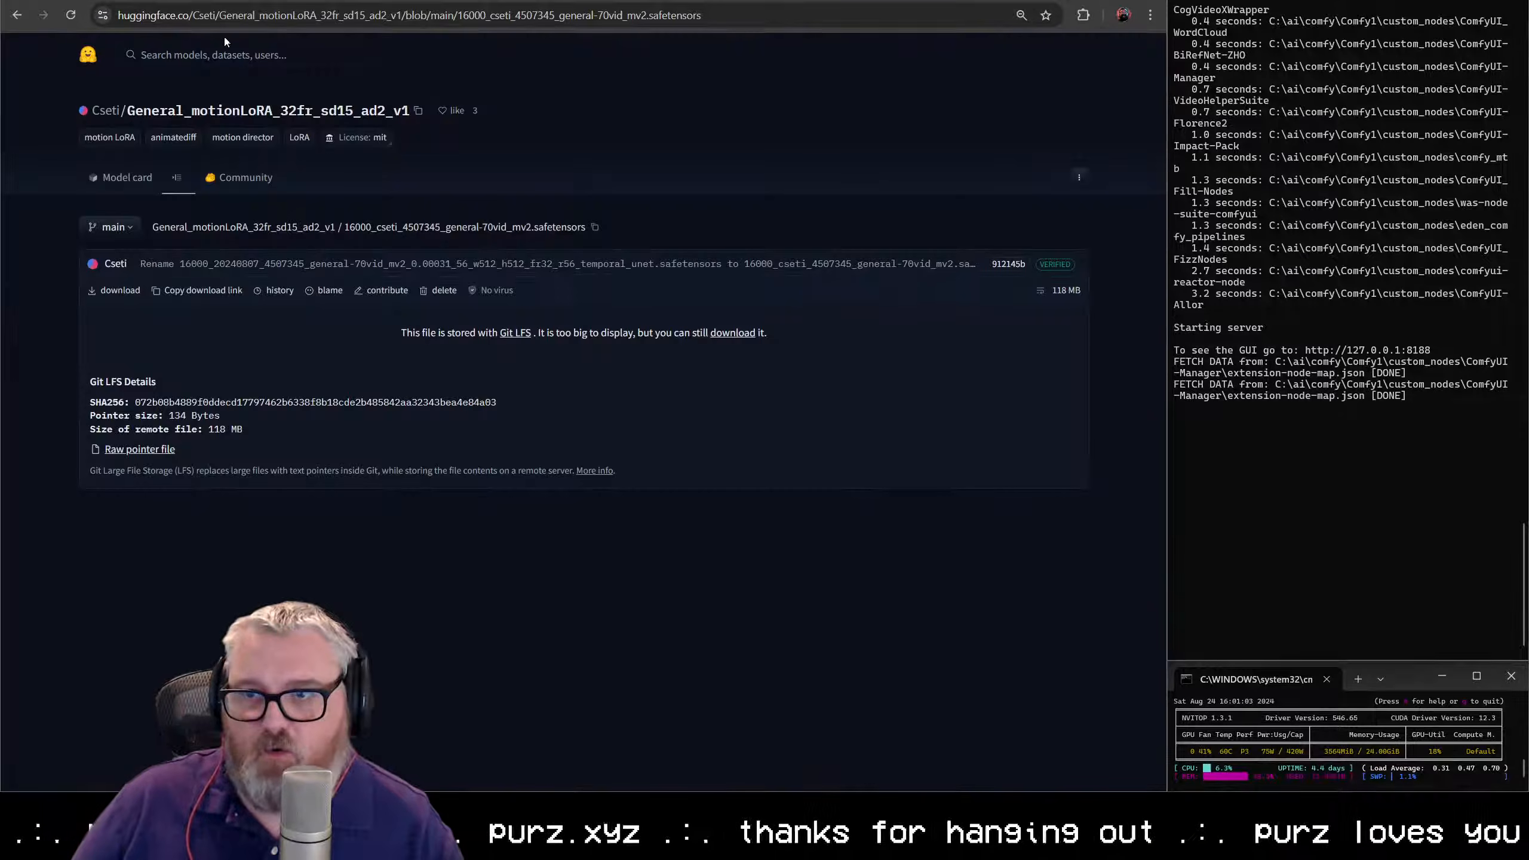
- Look through the LoRA author's AD_Motion_LORAs page, and open the General_motionLoRA_32fr_sd15_ad2_v1 model card from the author's profile
left_click(105, 111)
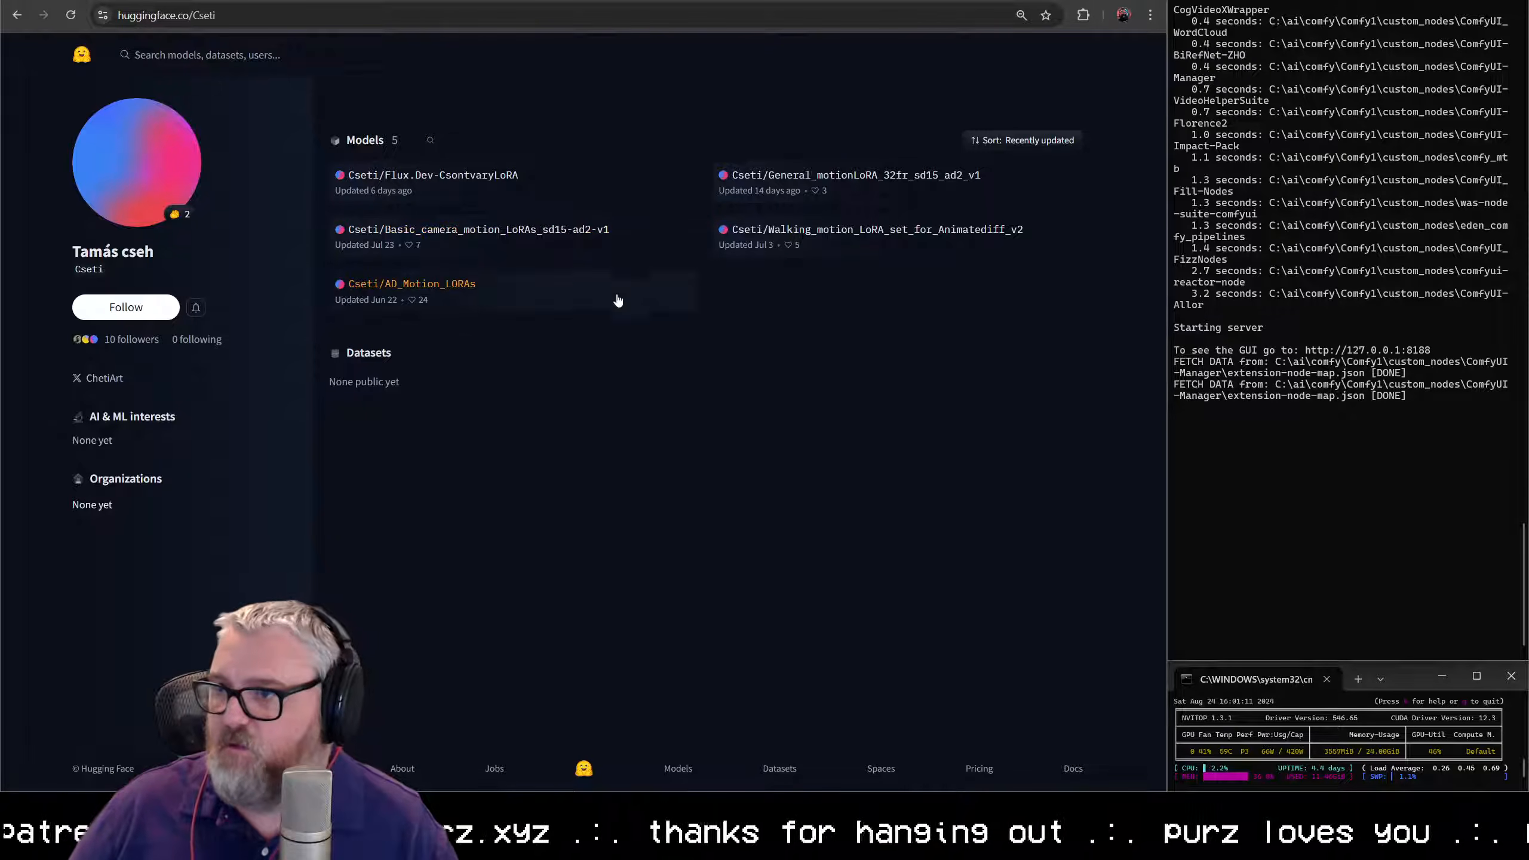
left_click(465, 297)
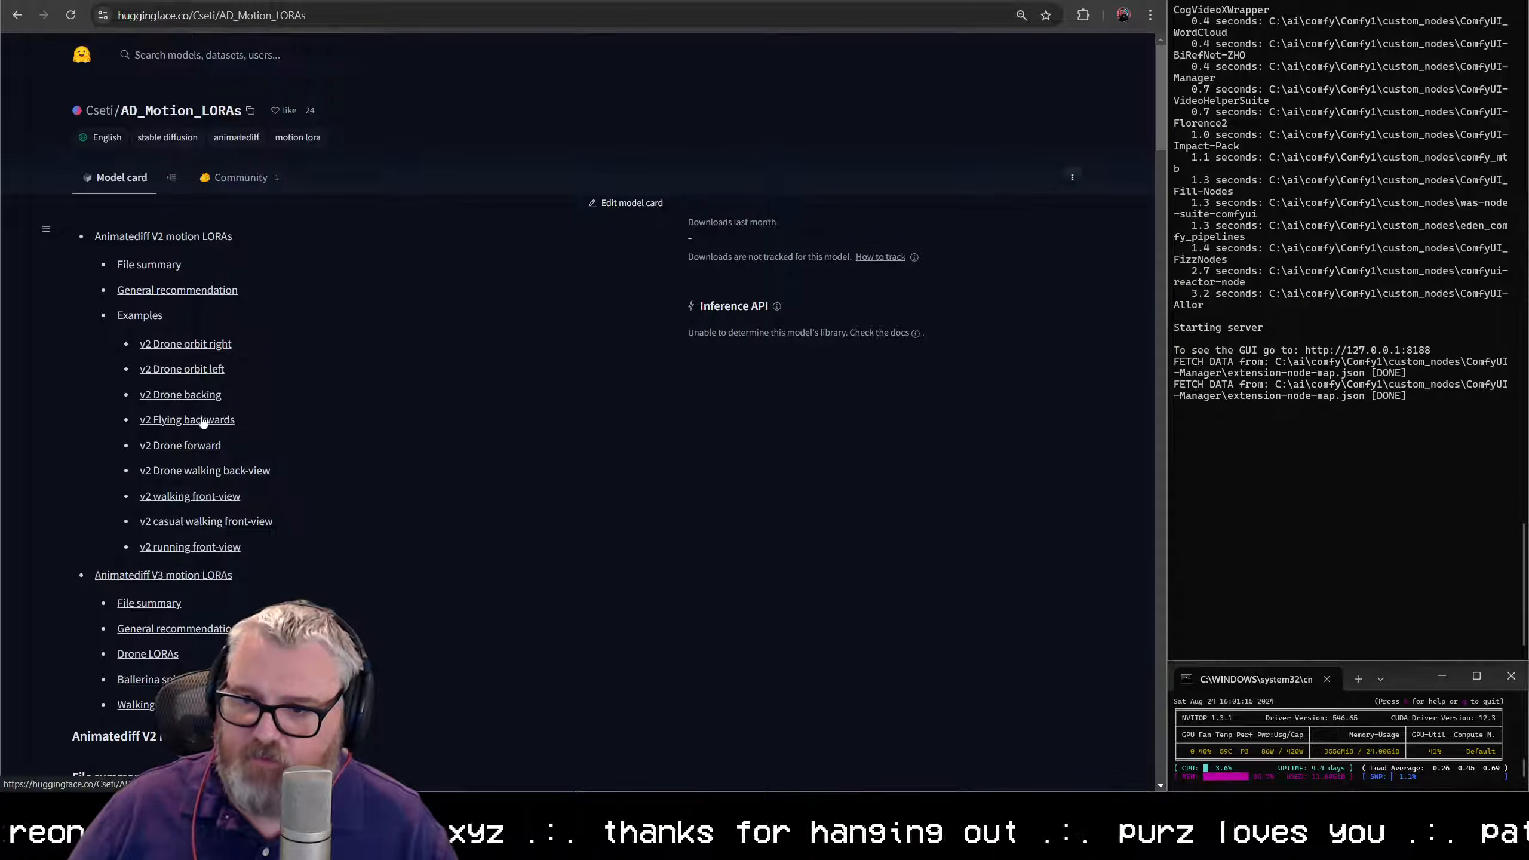
scroll(205, 564, "down", 3)
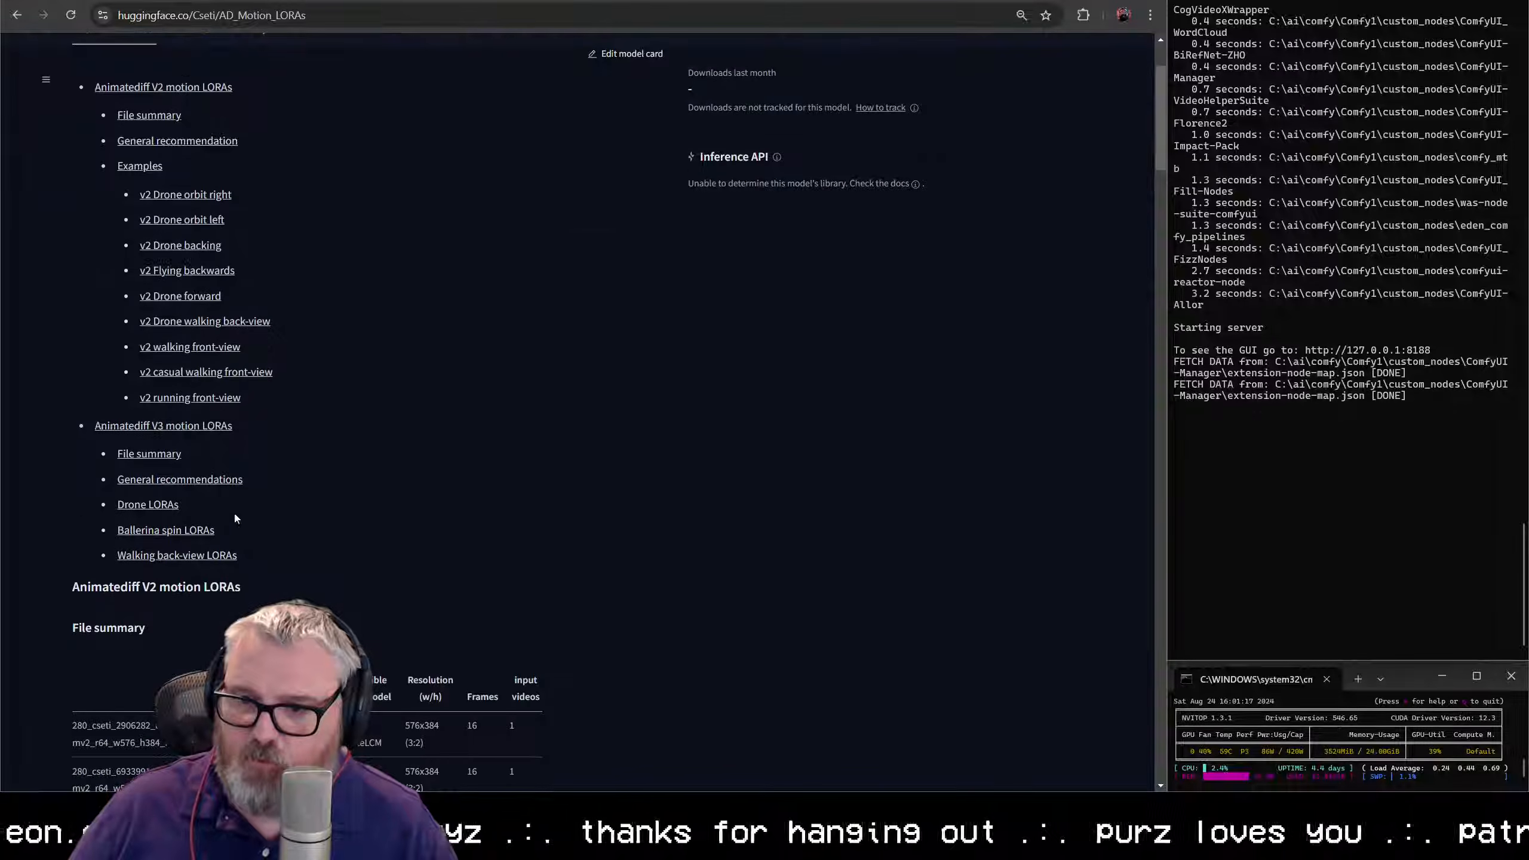
scroll(325, 319, "up", 3)
key("alt+Left")
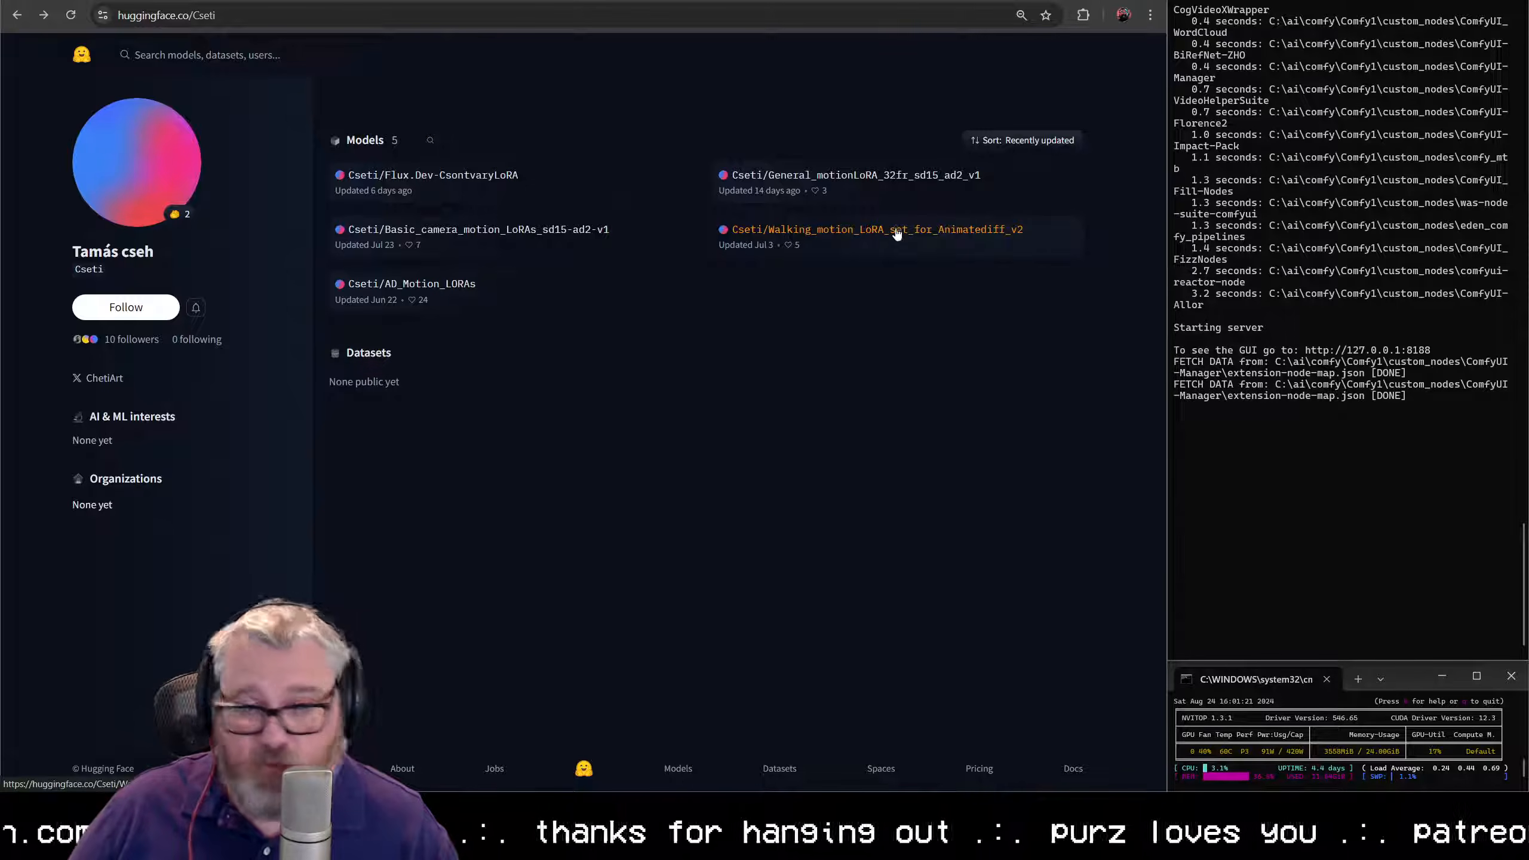
left_click(891, 181)
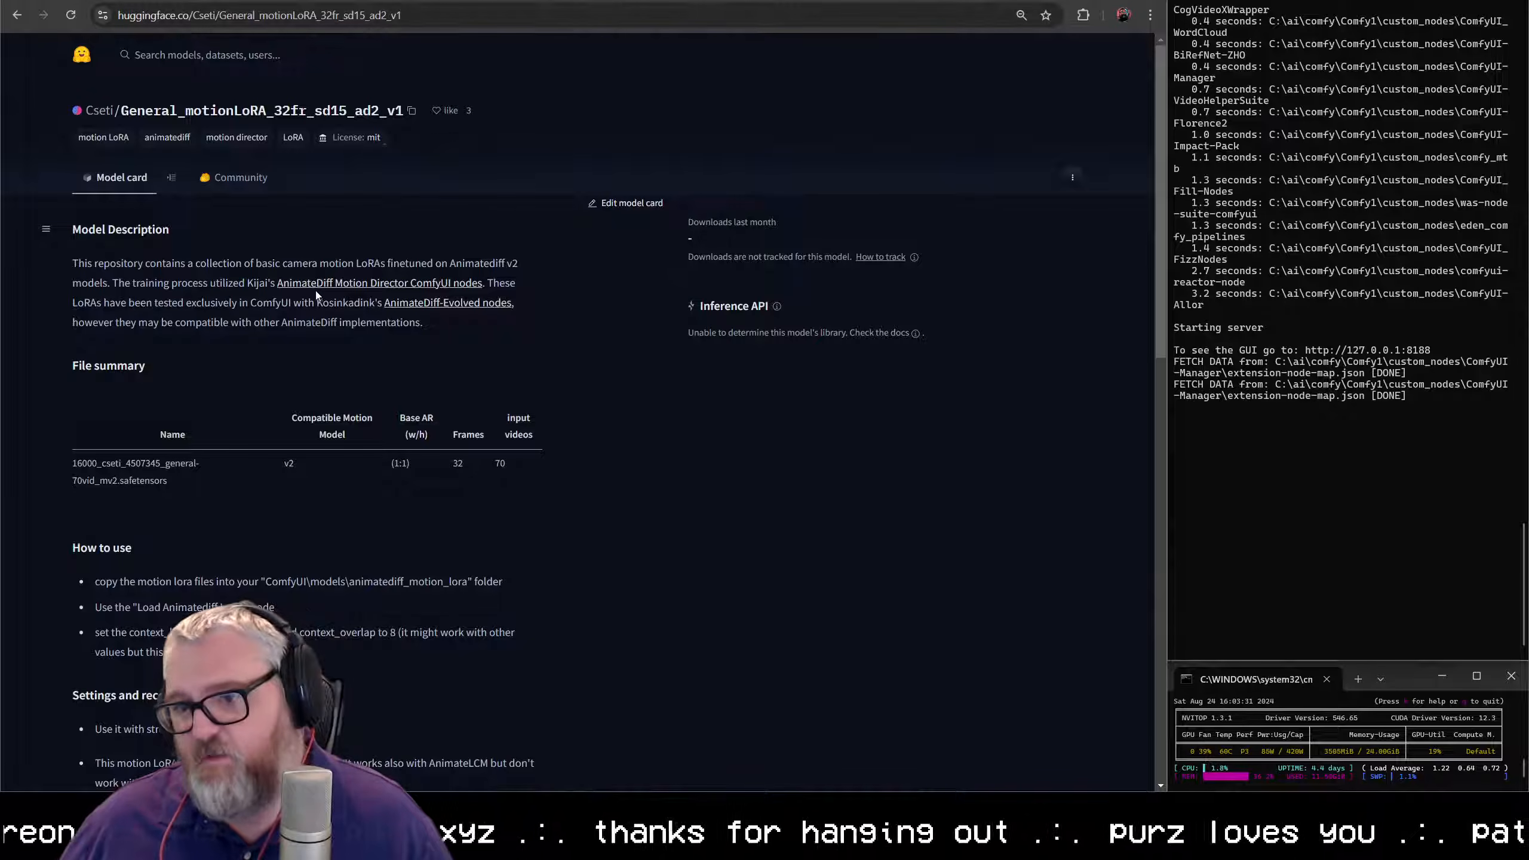
- Check the motion LoRA file stored in C:\ai\models\animatediff_motion_lora\32 and close the folder window
type("C")
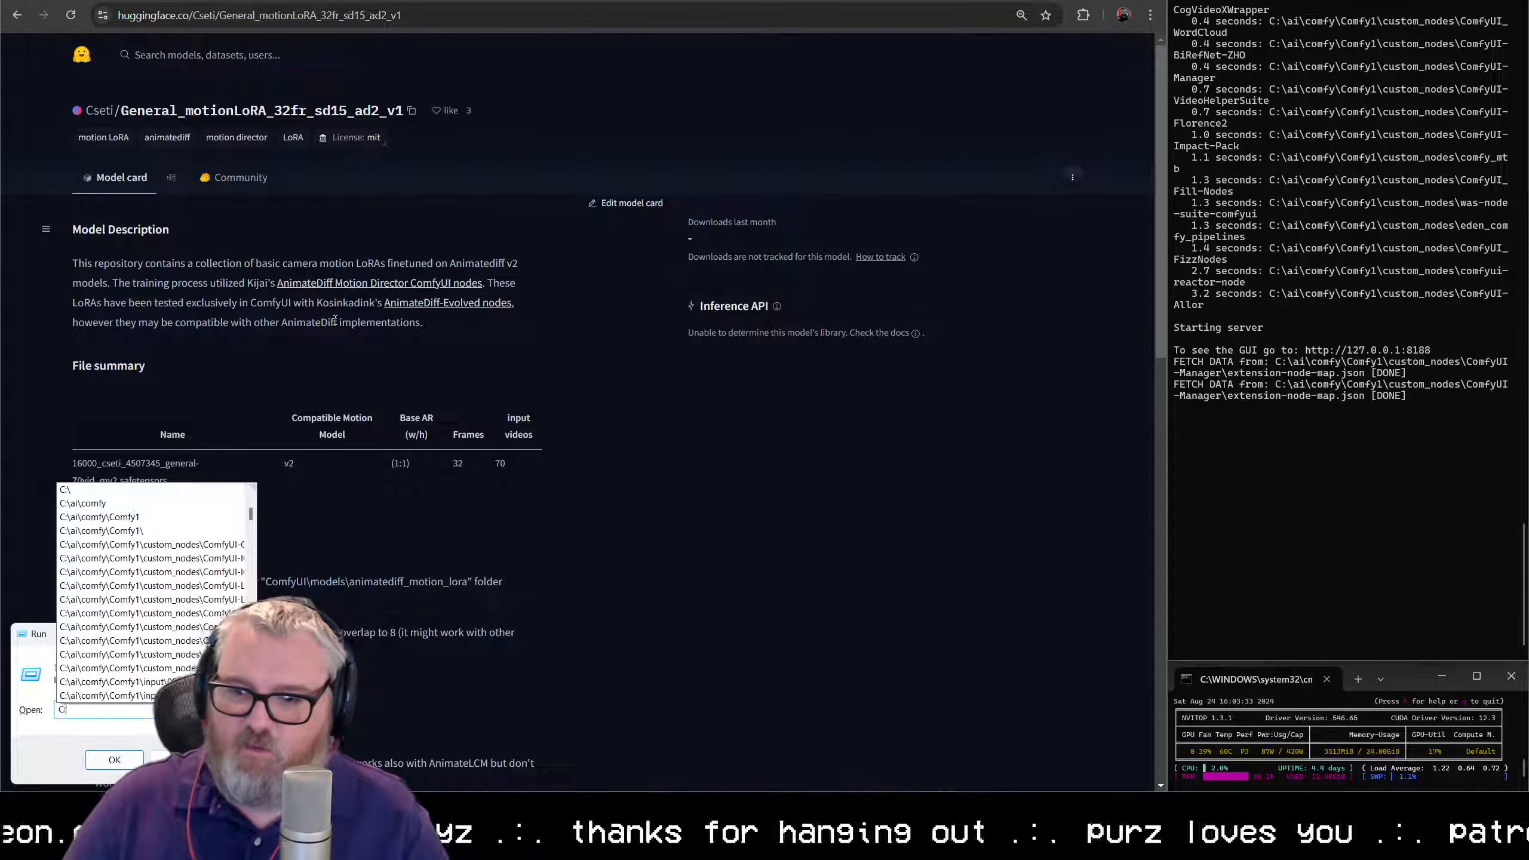
type(":\\ai\\models")
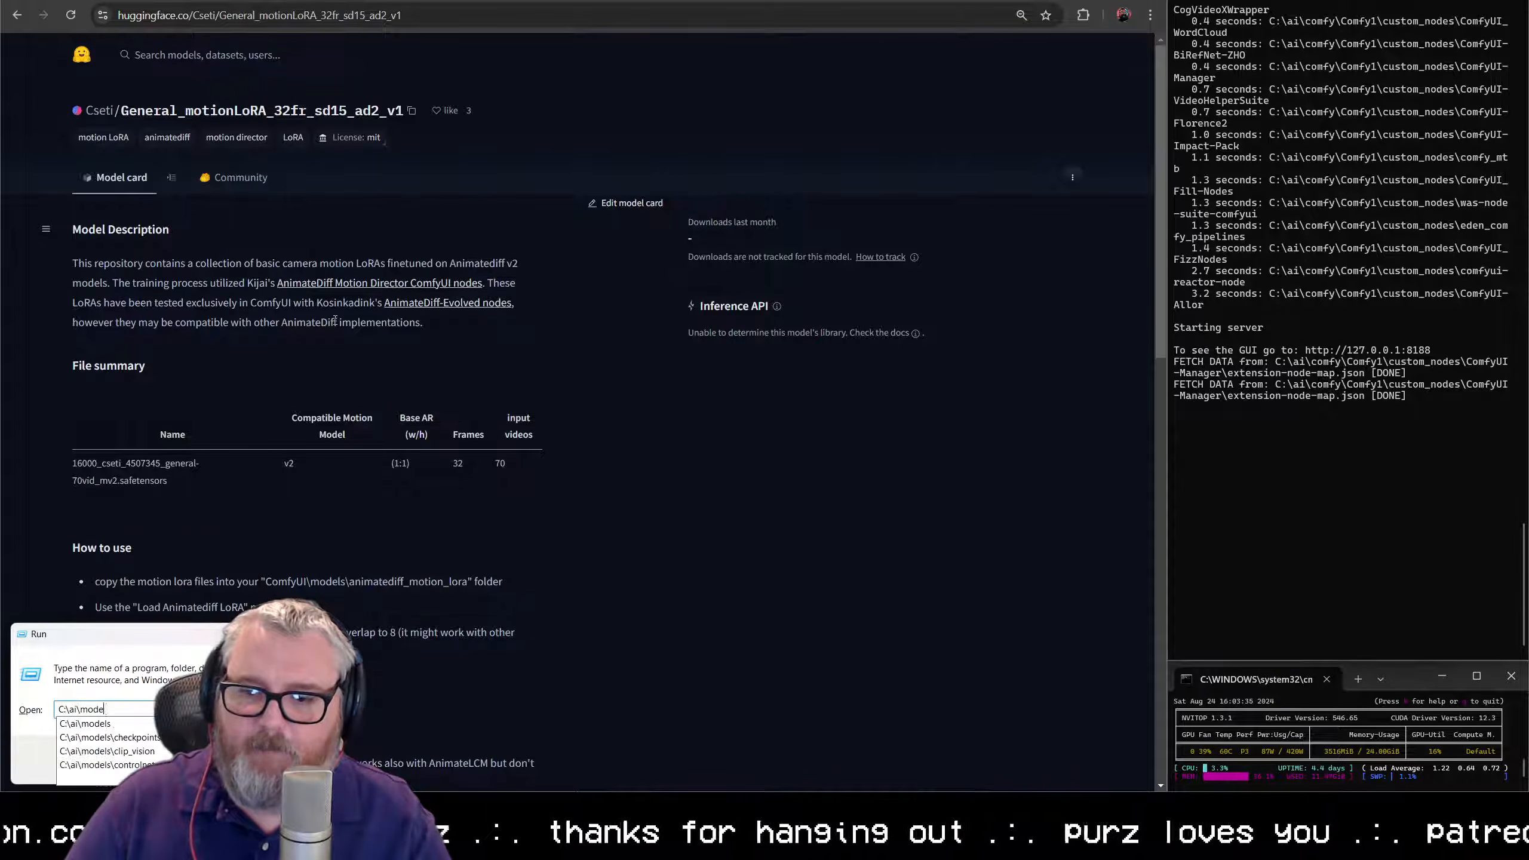
key("Return")
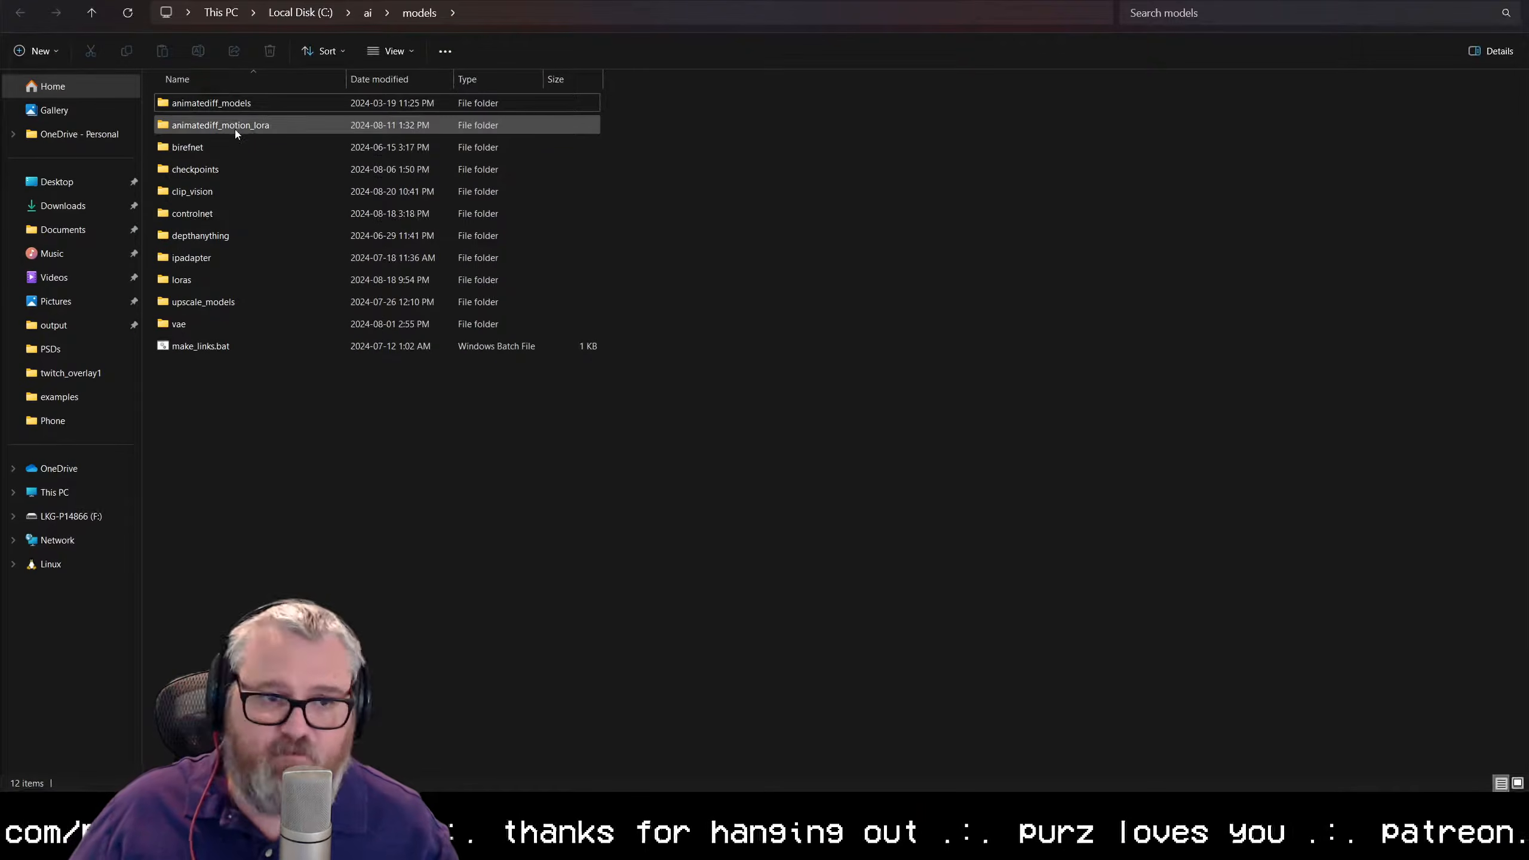
left_click(235, 130)
double_click(234, 130)
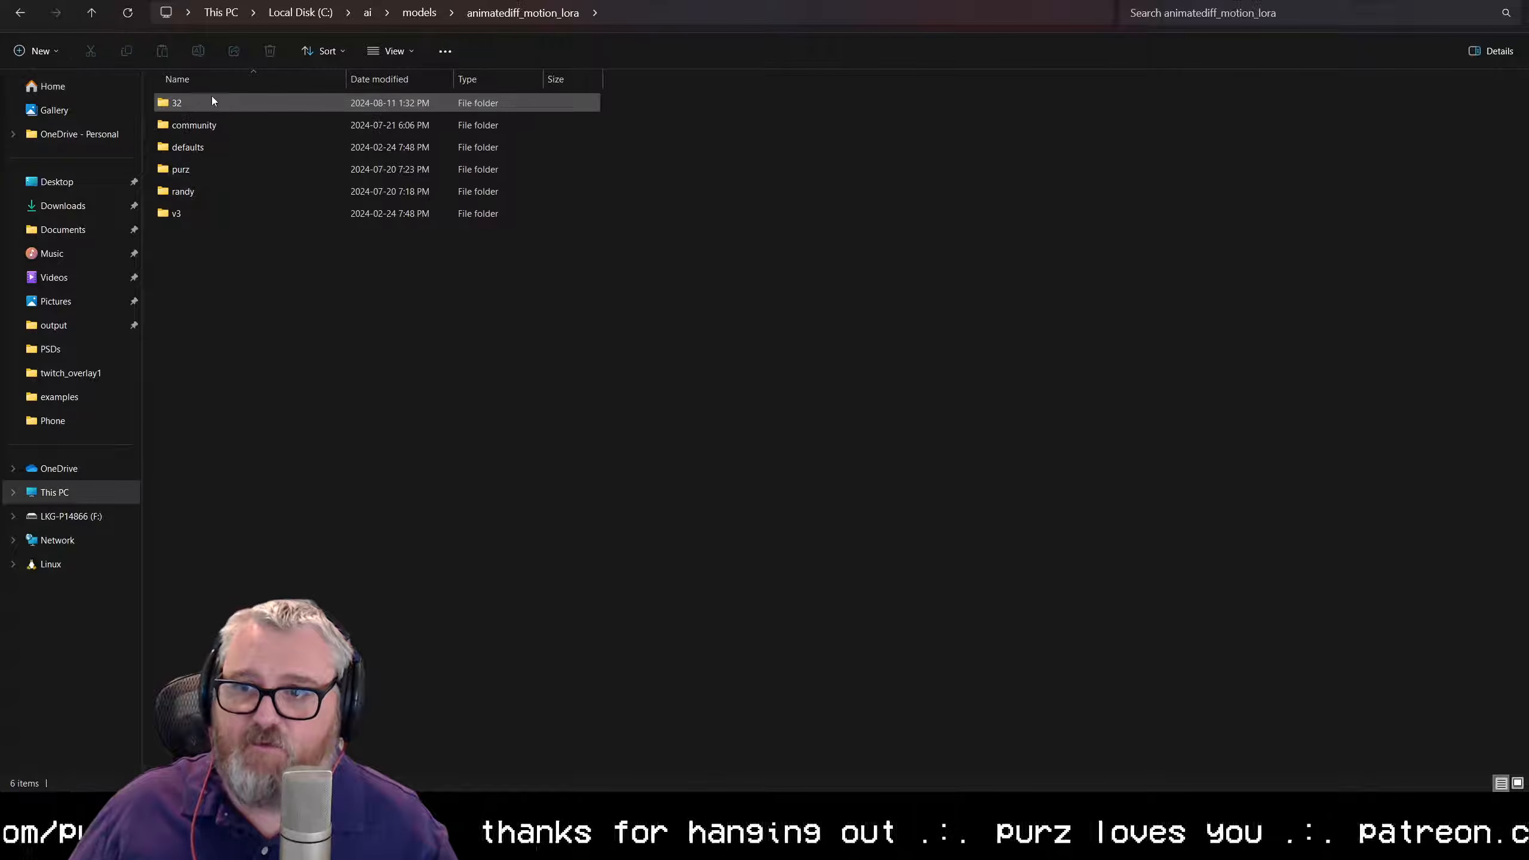
double_click(208, 105)
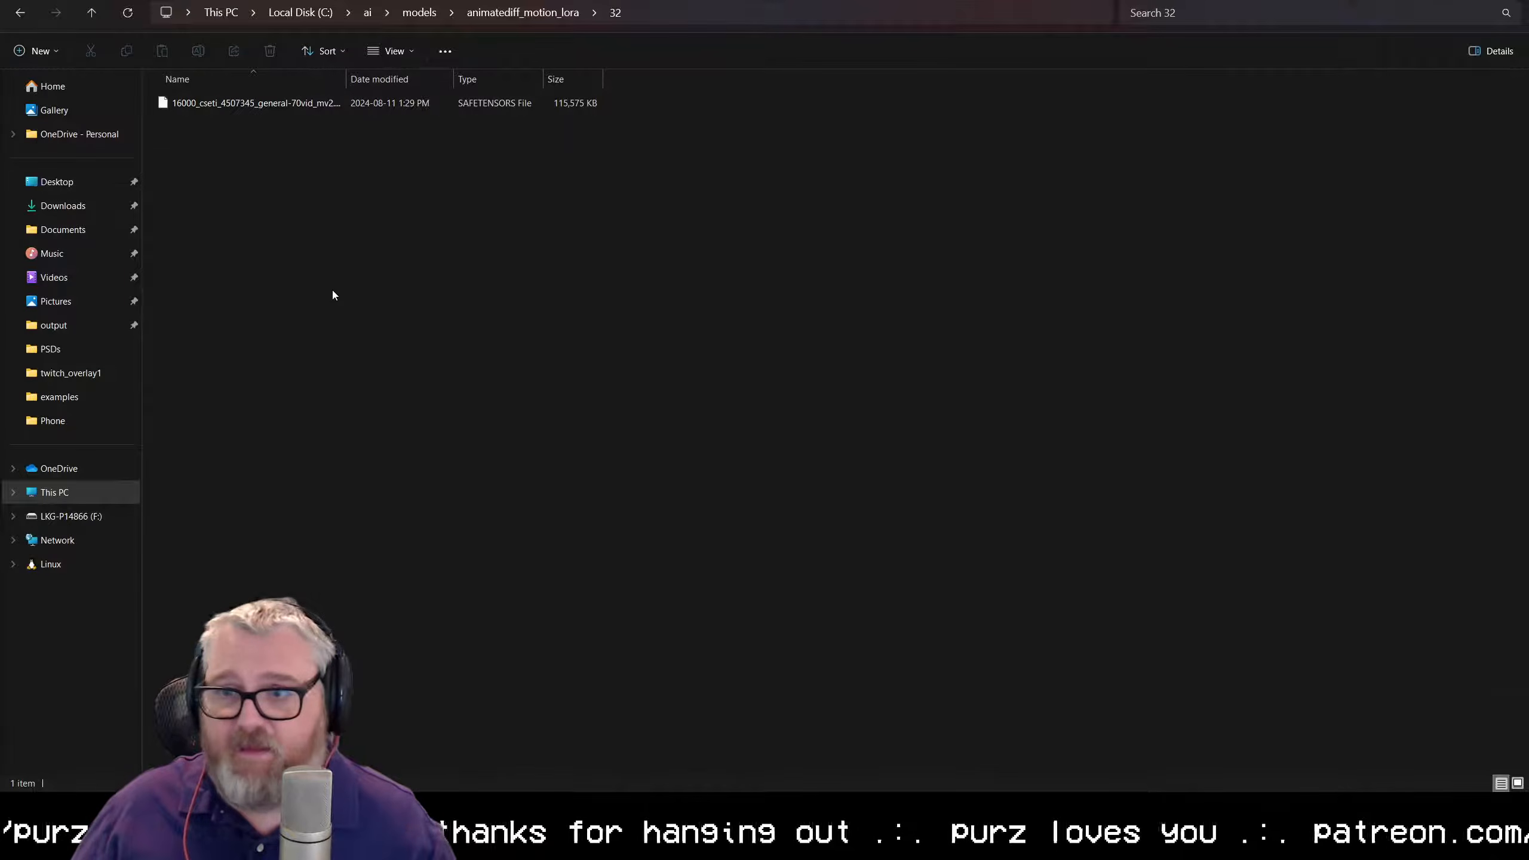
key("alt+F4")
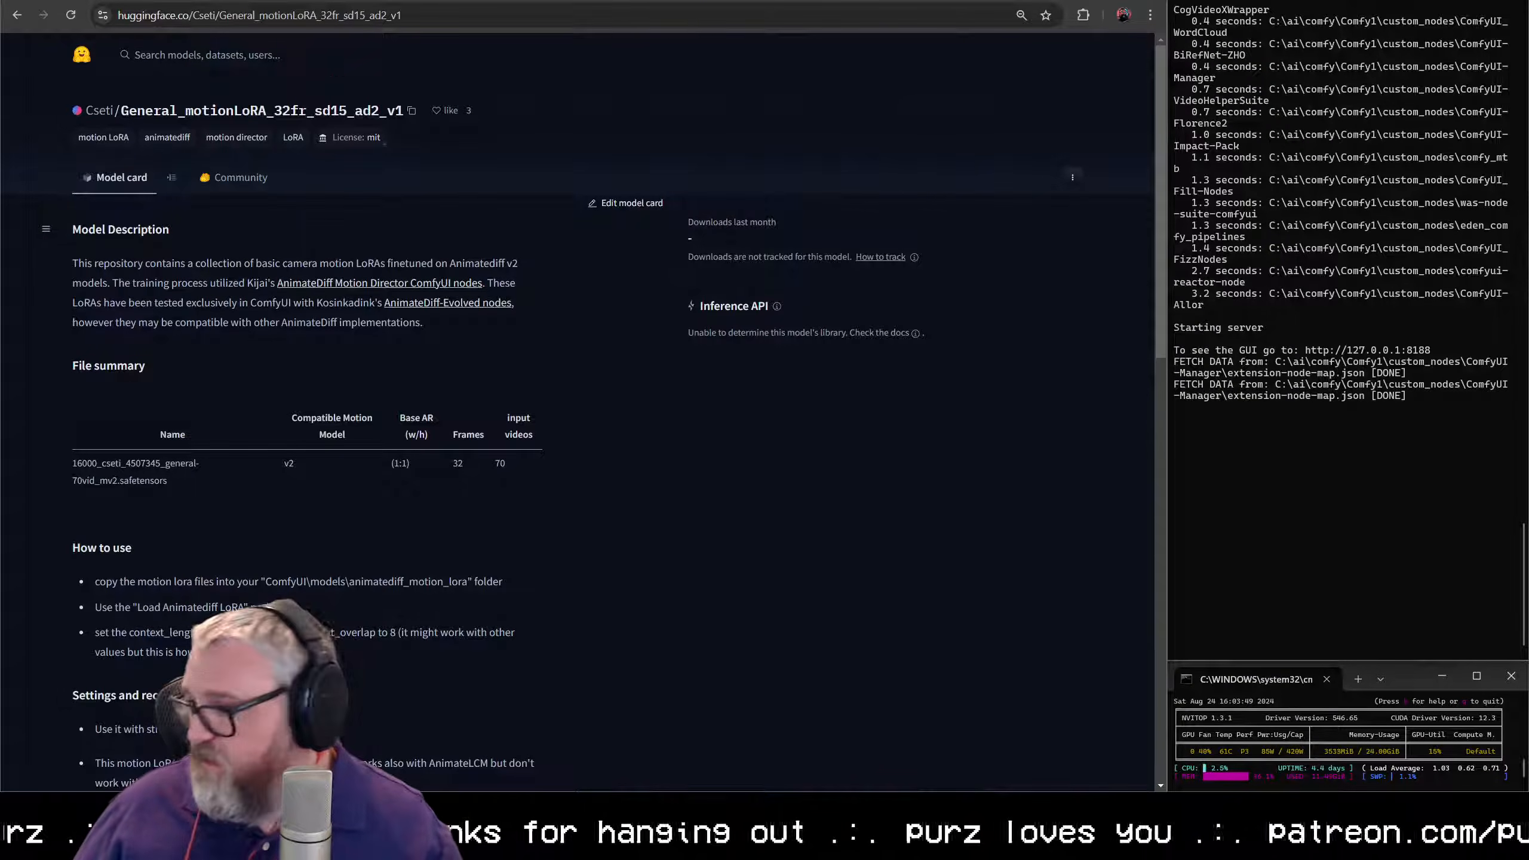
- Switch back to ComfyUI and add a Load Checkpoint node to the empty workflow
left_click(221, 1)
left_click(218, 1)
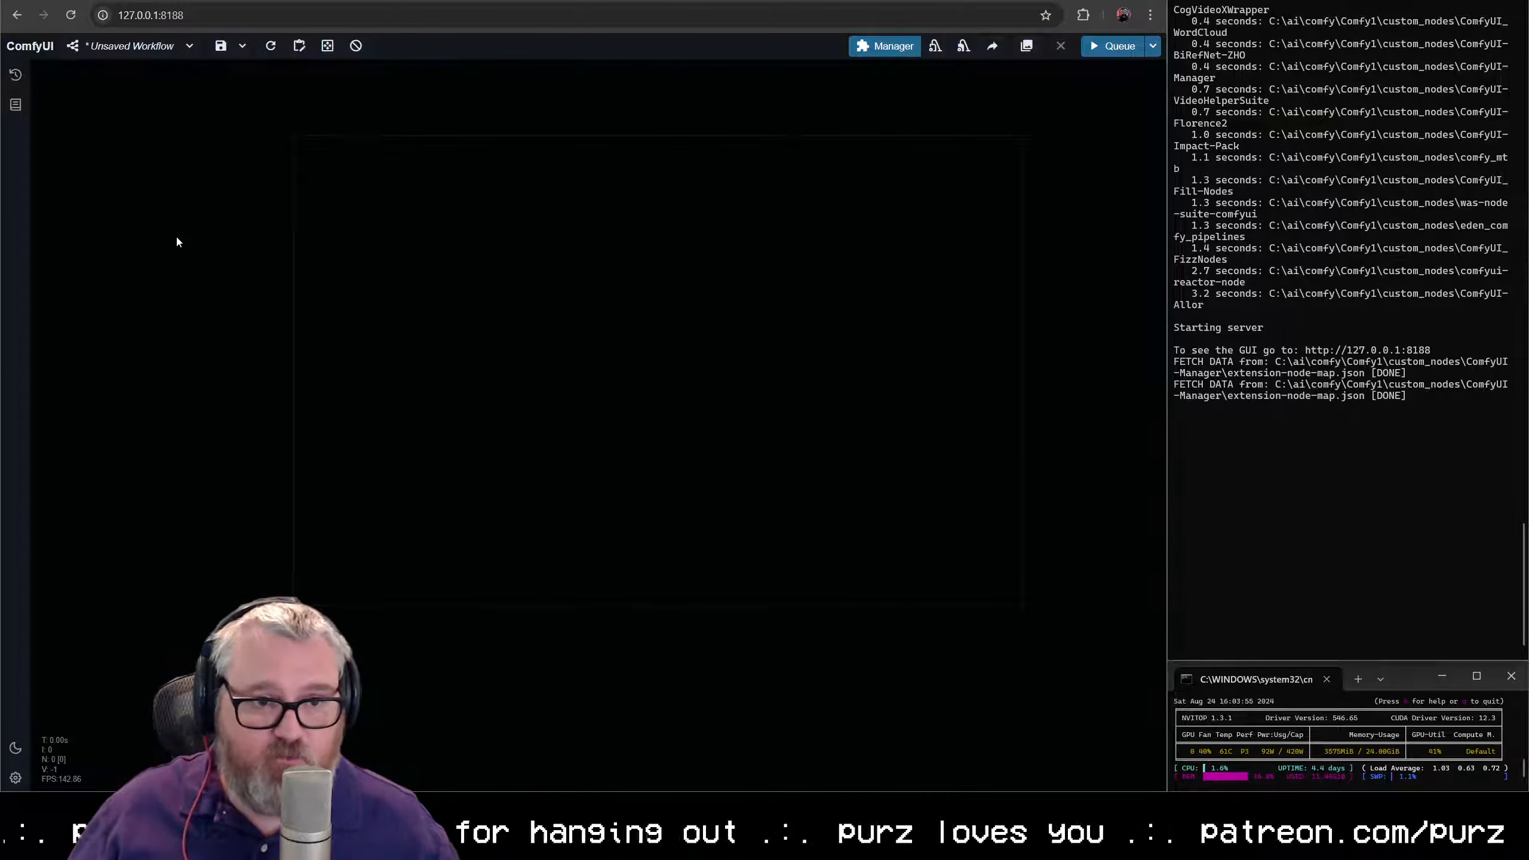
scroll(244, 283, "up", 3)
left_click_drag(258, 285, 39, 359)
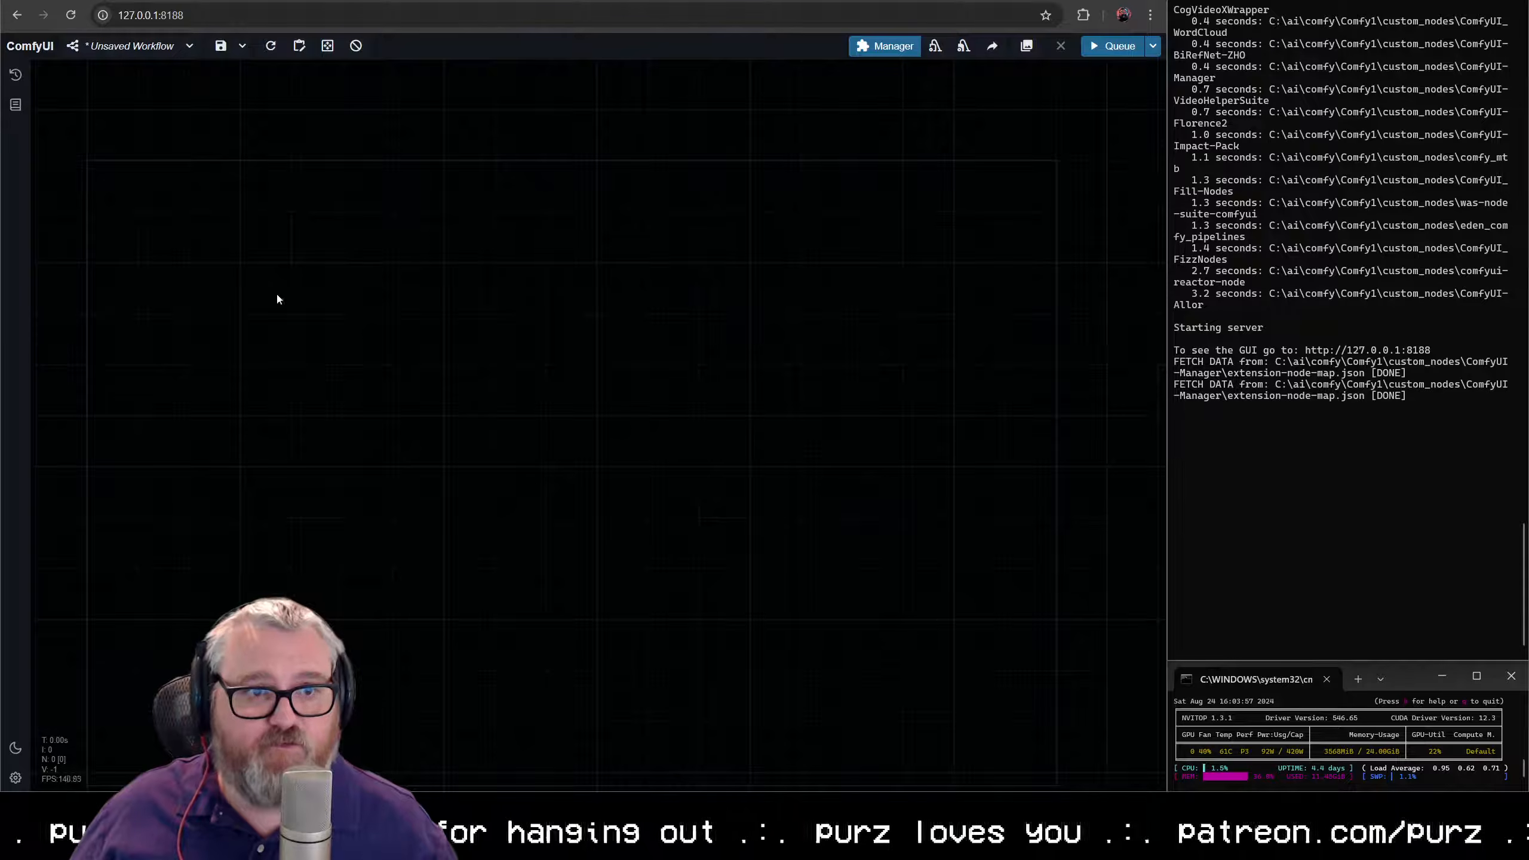
double_click(185, 241)
type("load check")
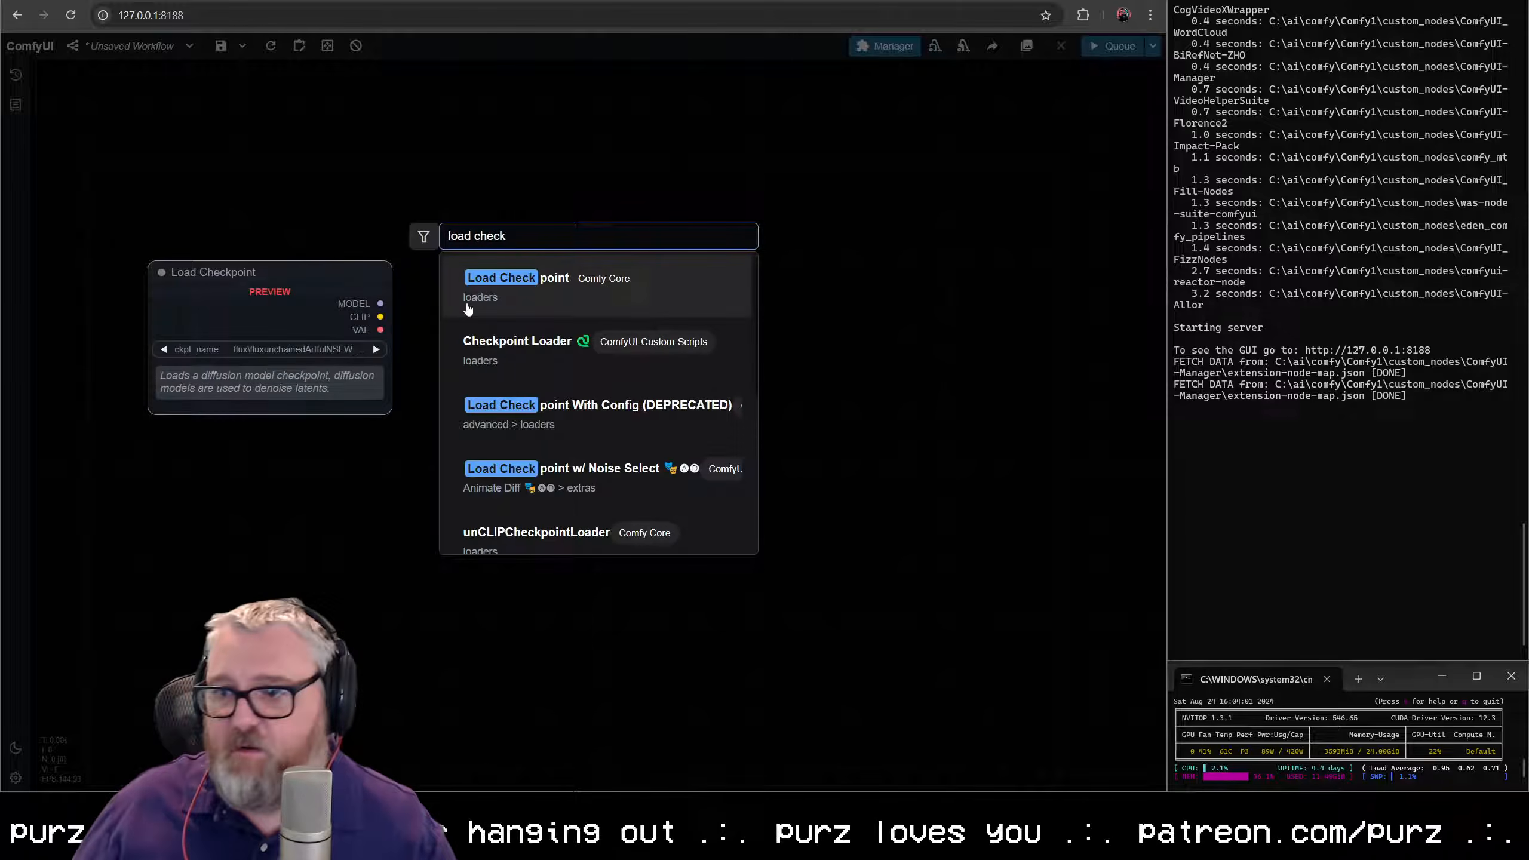
left_click(467, 308)
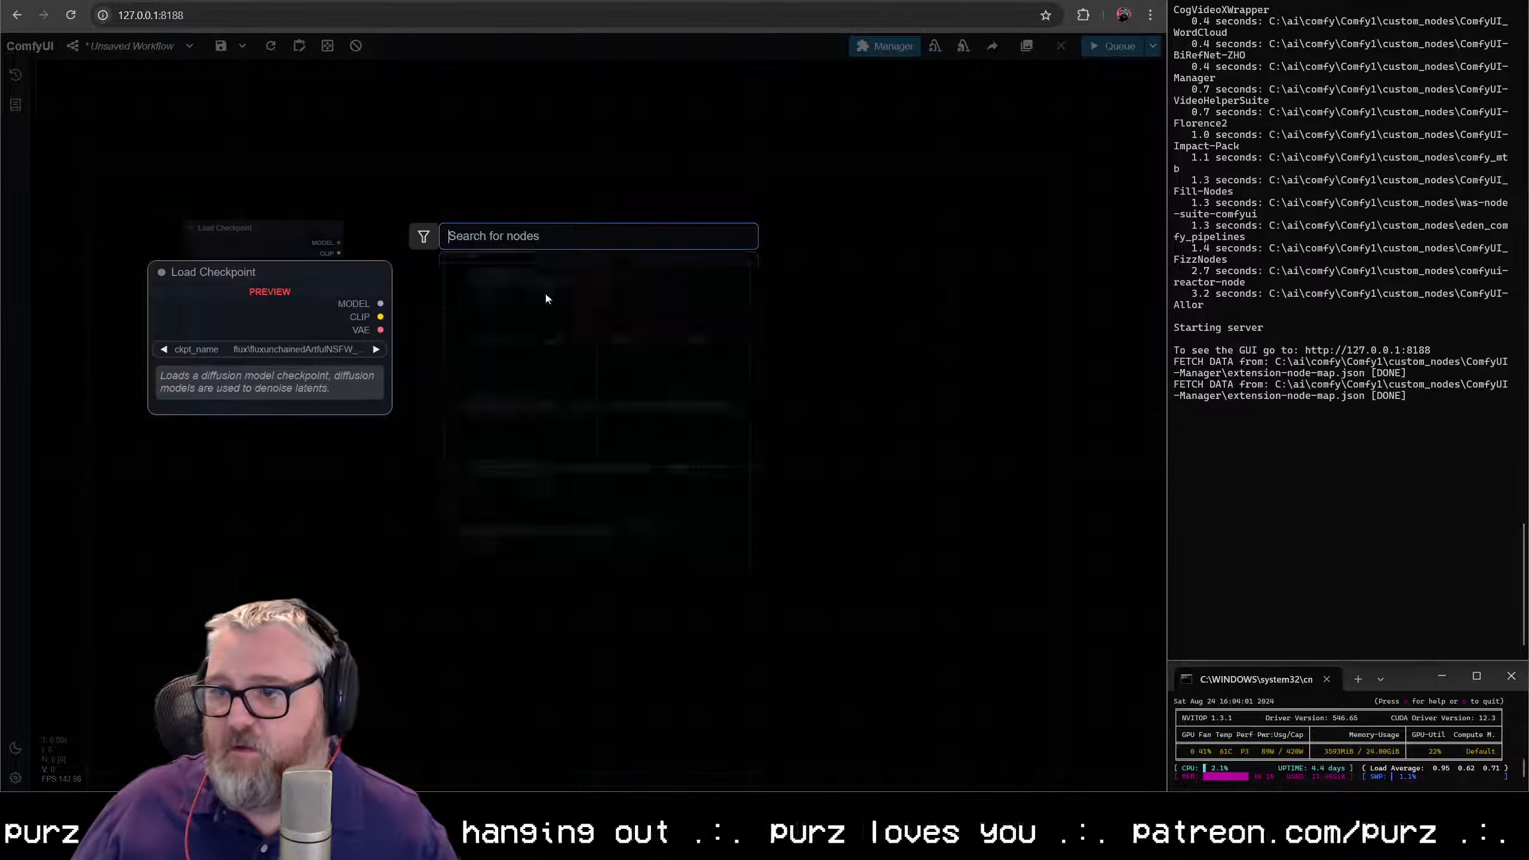
- Set the Load Checkpoint node's model to sd15\LCM\realismBYSTABLEYOGI_v4LCM.safetensors
scroll(222, 257, "up", 5)
scroll(820, 556, "up", 10)
left_click_drag(266, 353, 672, 695)
left_click(545, 421)
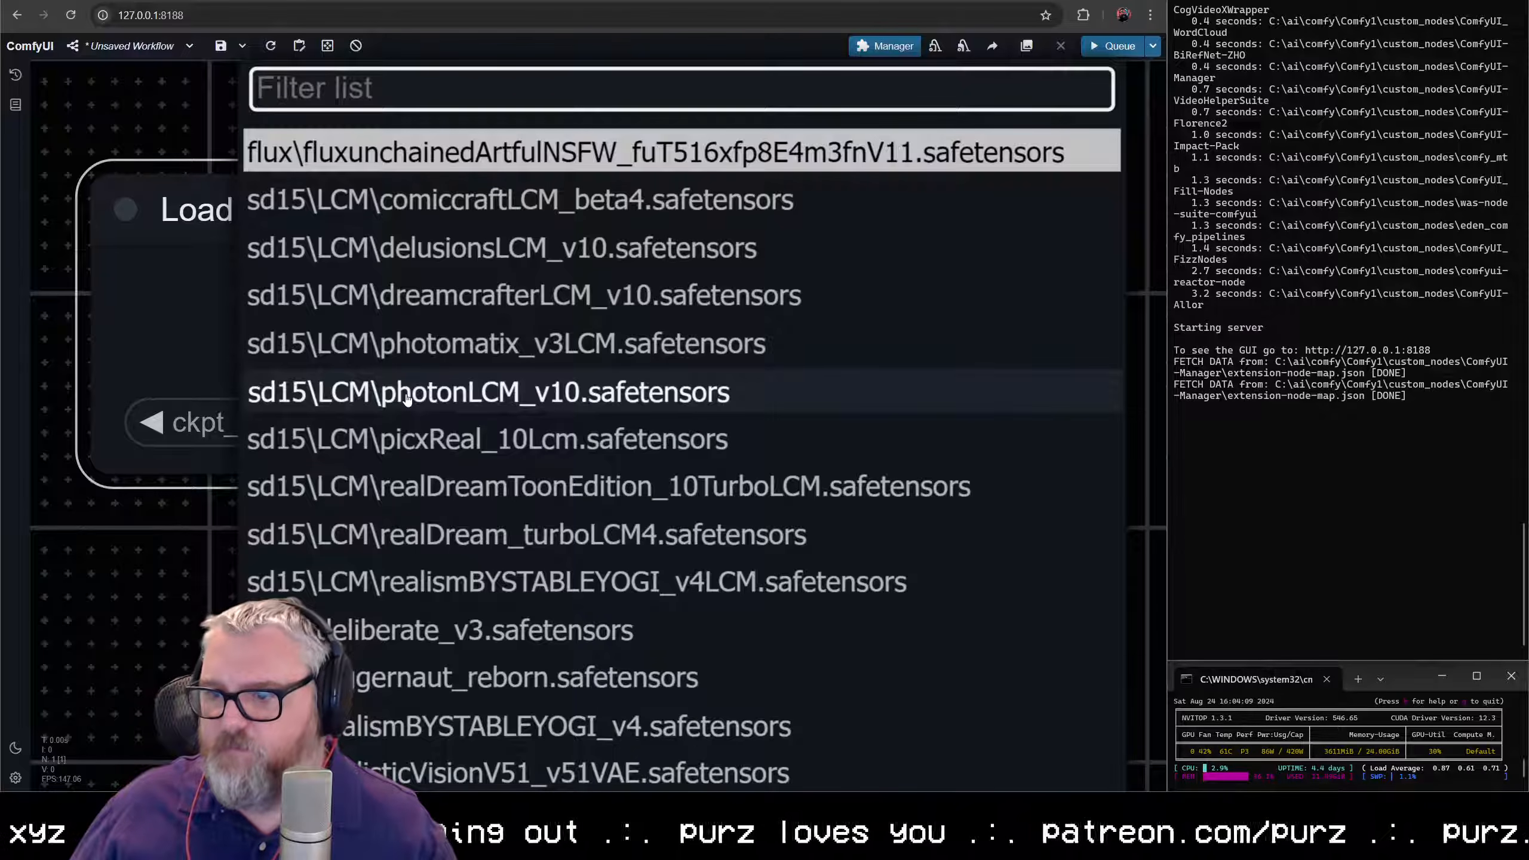
left_click(667, 590)
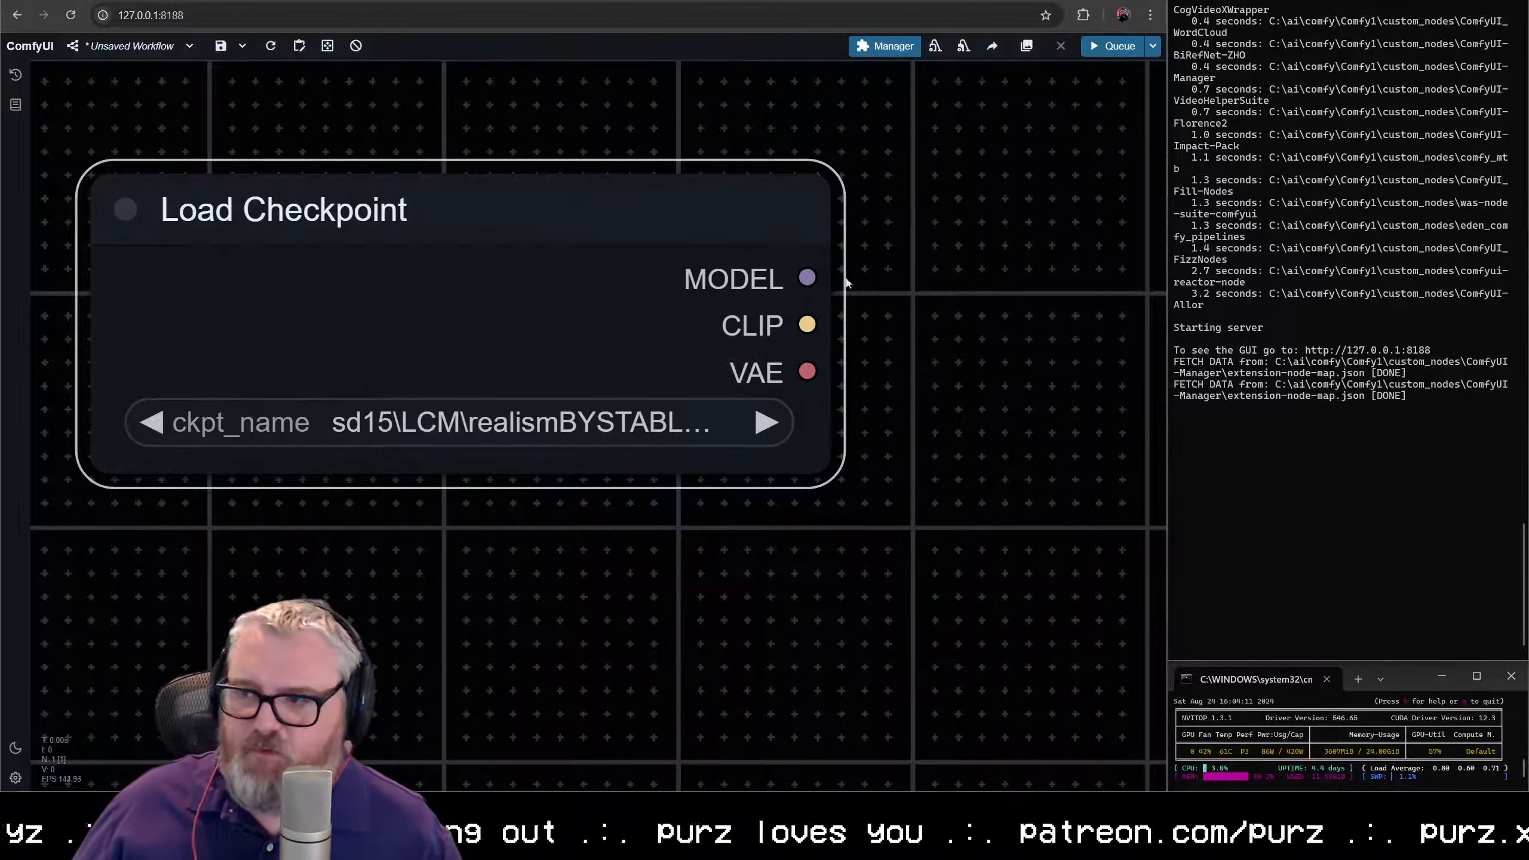
- Add a Load LoRA node fed by the checkpoint's MODEL output and place it directly below Load Checkpoint
scroll(847, 283, "down", 6)
left_click_drag(648, 553, 492, 326)
left_click_drag(592, 221, 681, 352)
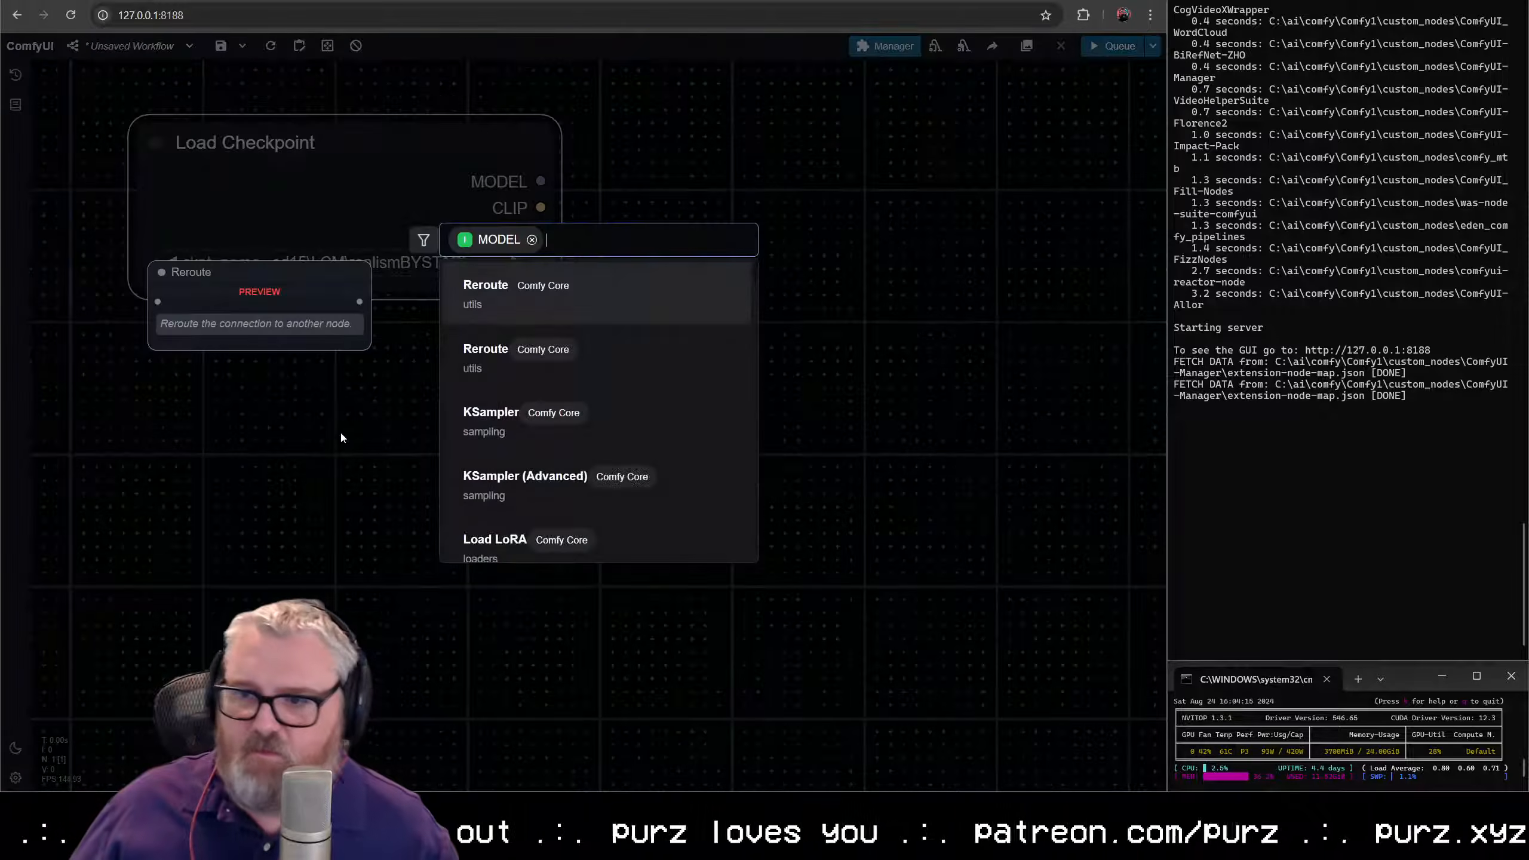
type("load lora")
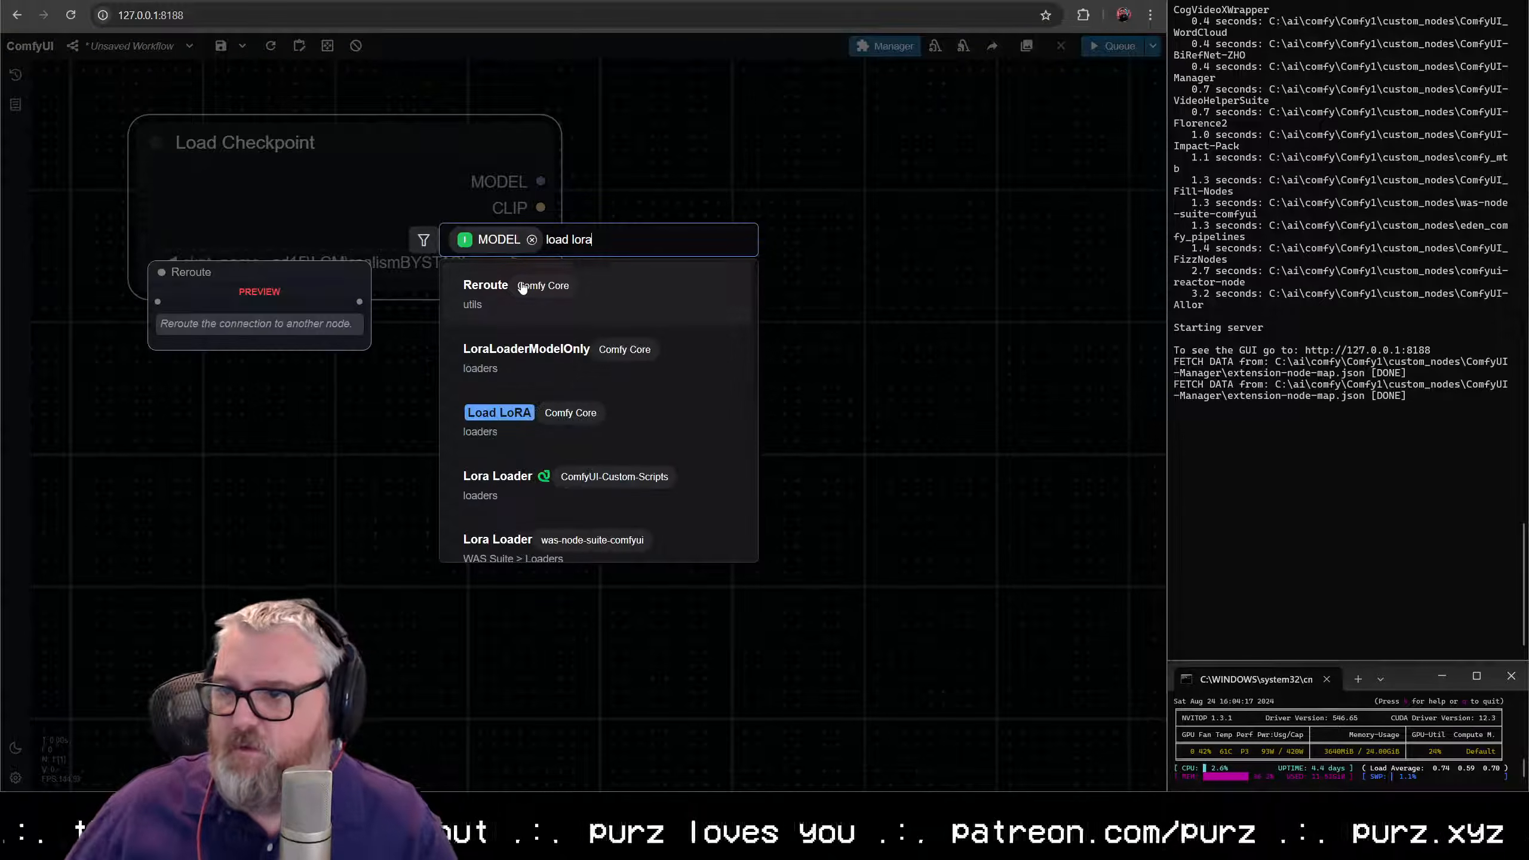
left_click(518, 410)
left_click_drag(563, 381, 433, 328)
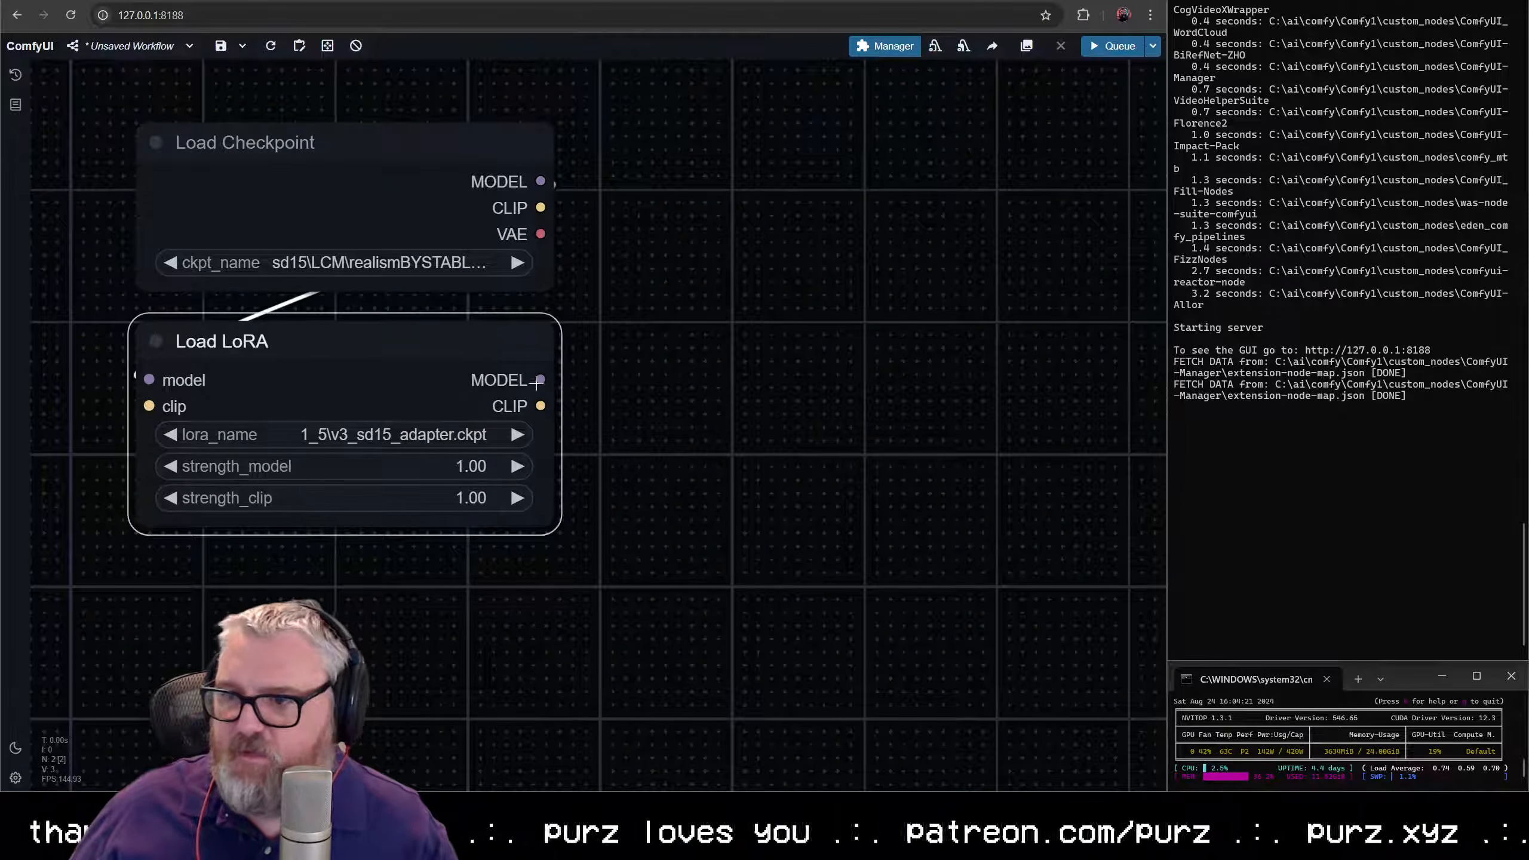
- Add an AnimateDiff Loader [Legacy] node fed by Load LoRA's MODEL output and line it up beside Load LoRA
left_click_drag(632, 453, 639, 376)
scroll(614, 426, "down", 2)
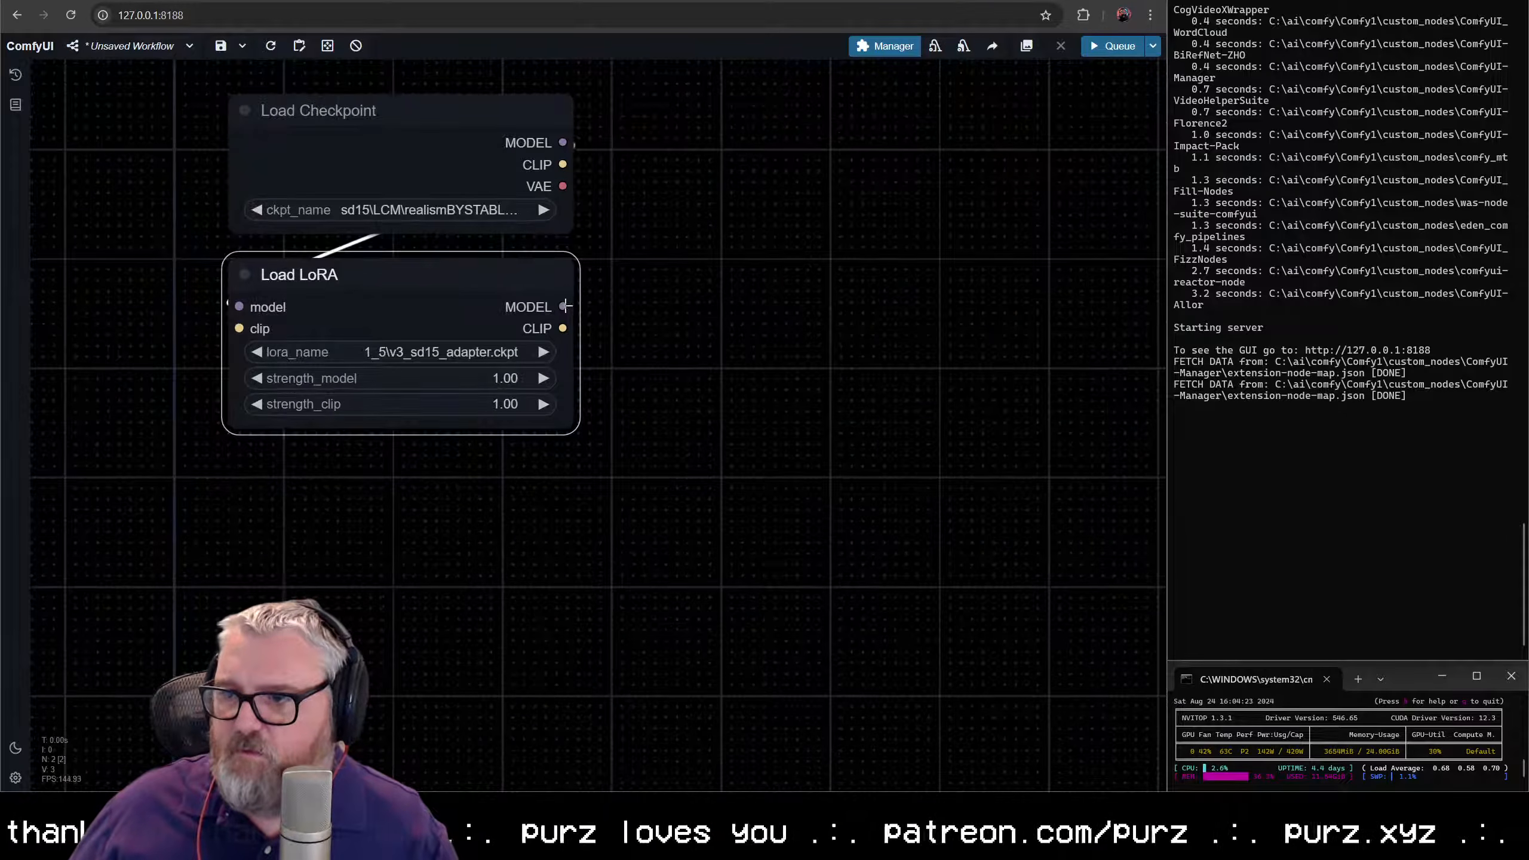
left_click_drag(779, 310, 780, 310)
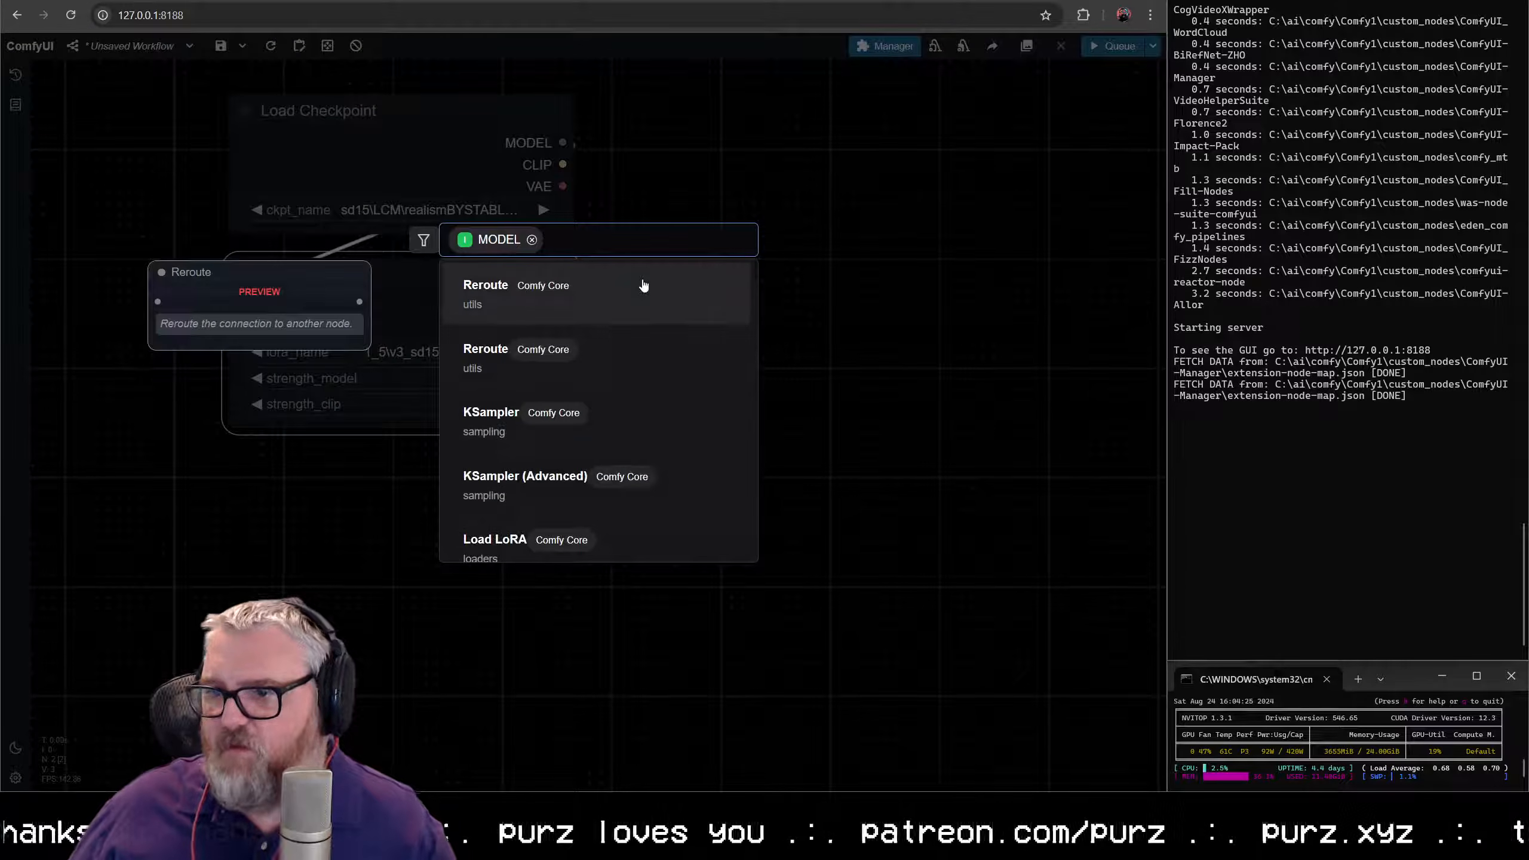
type("anima")
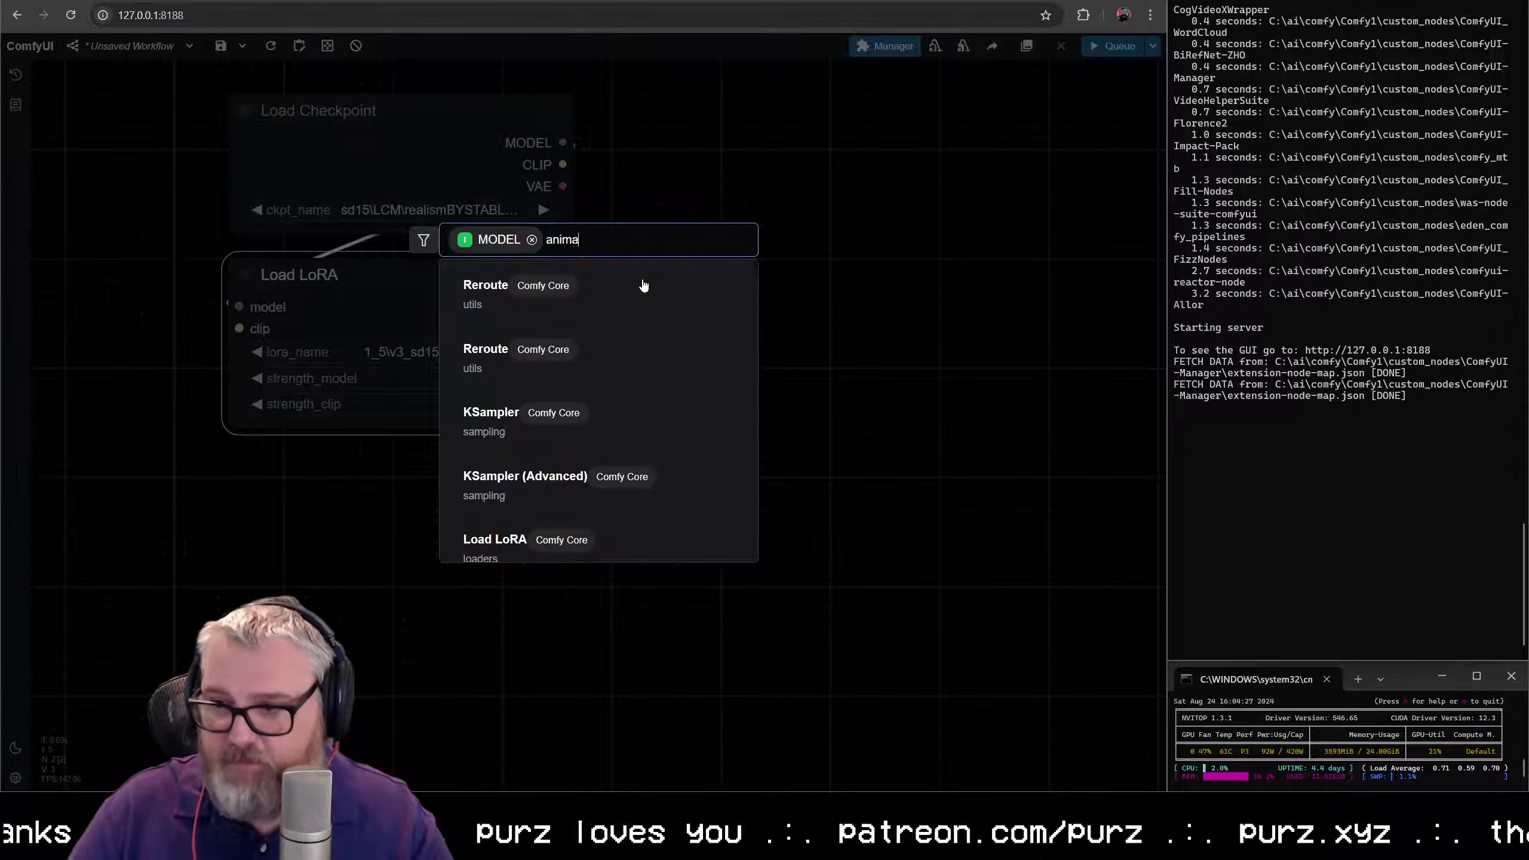
type("tediff")
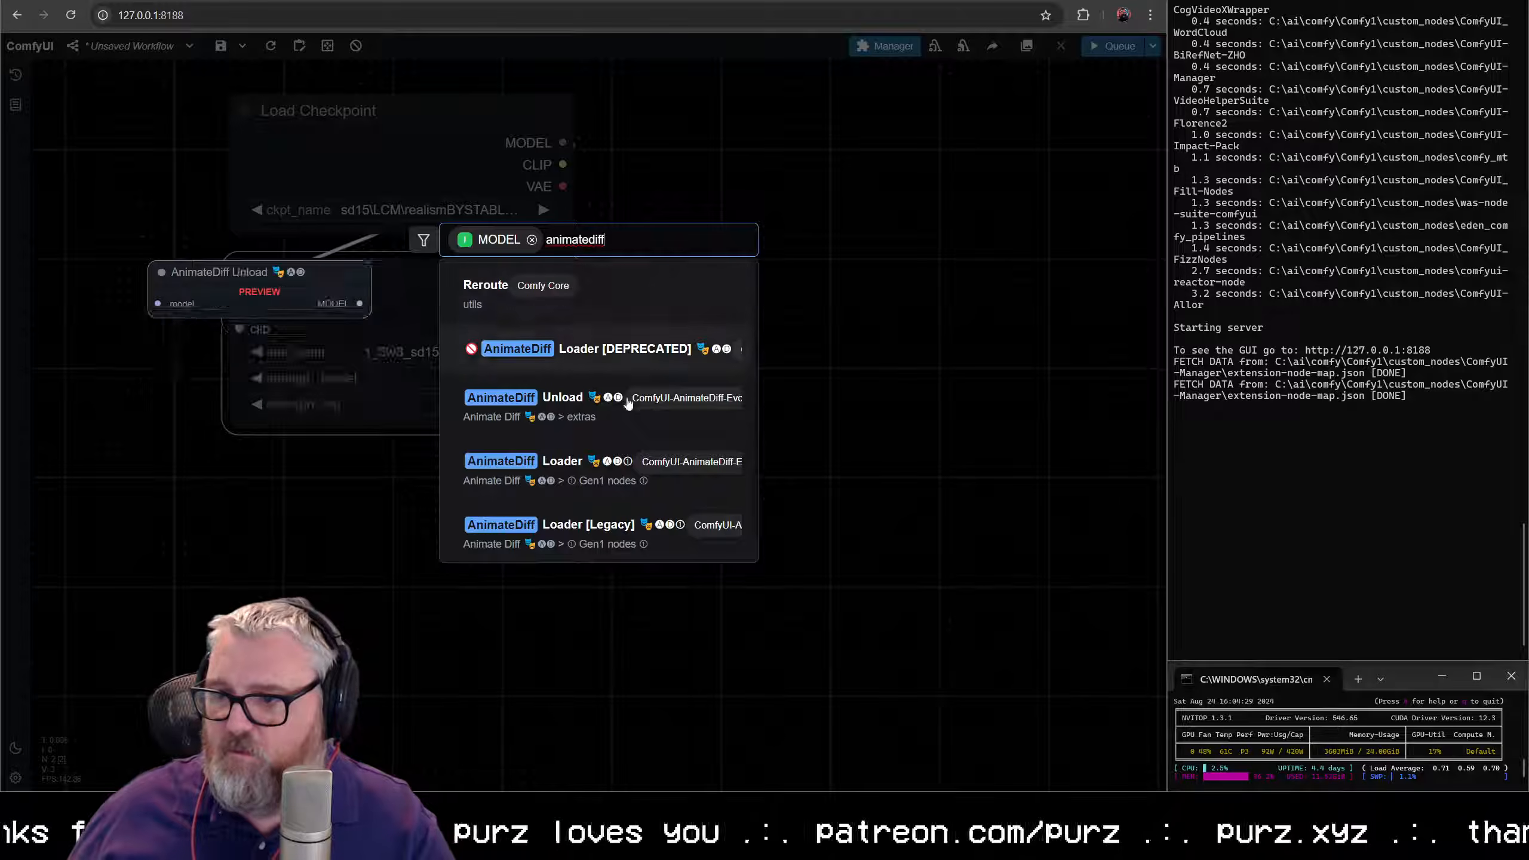
left_click(591, 535)
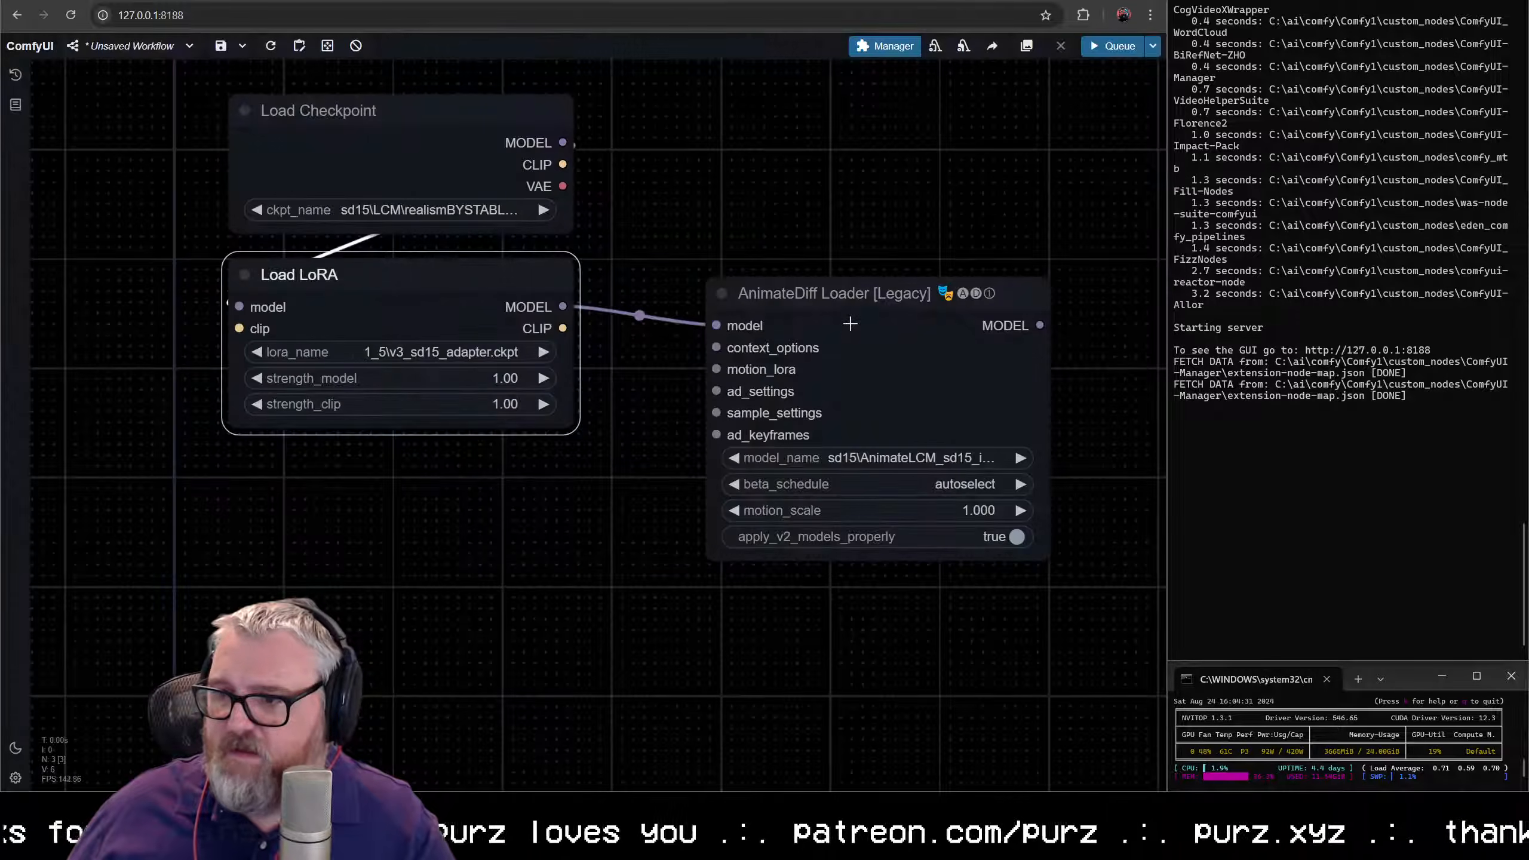
left_click_drag(859, 306, 863, 289)
- Add a KSampler node fed by the AnimateDiff Loader's MODEL output and line it up beside the loader
left_click_drag(1077, 329, 665, 383)
type("ksampler")
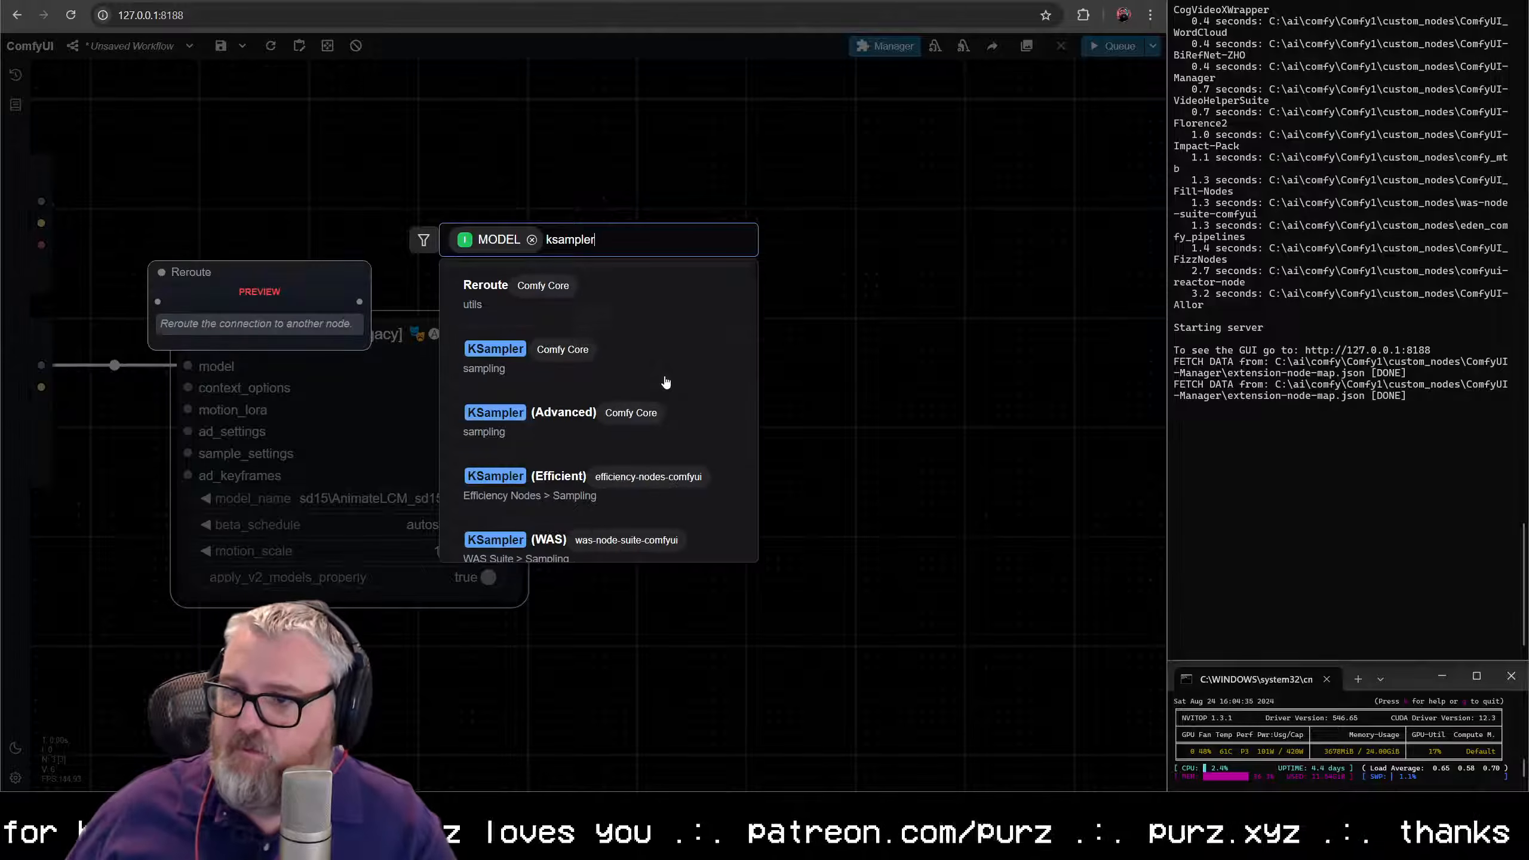
left_click(644, 376)
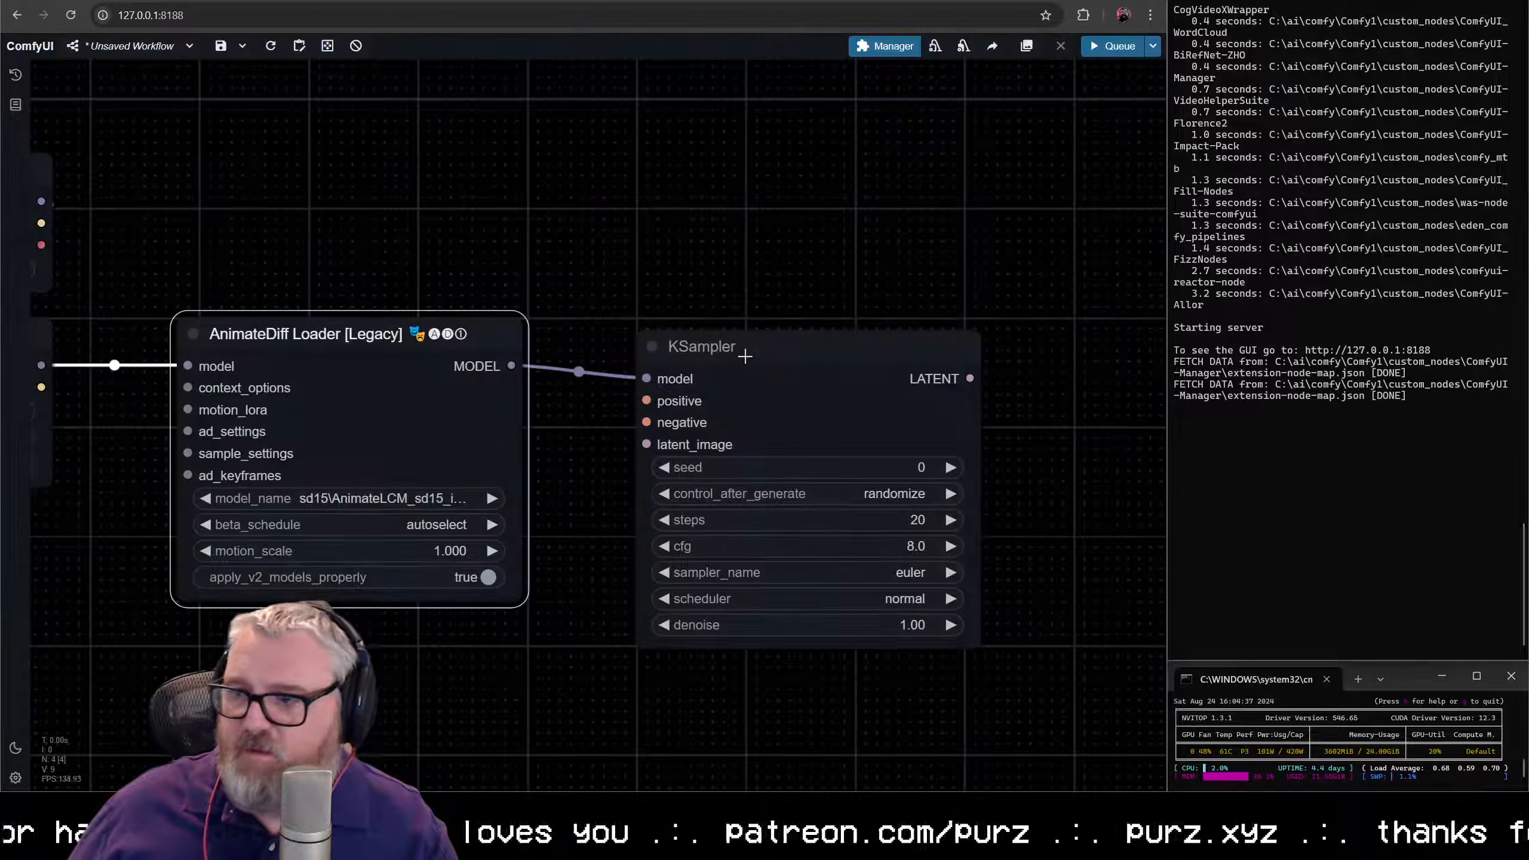
left_click_drag(752, 361, 727, 344)
scroll(563, 252, "down", 2)
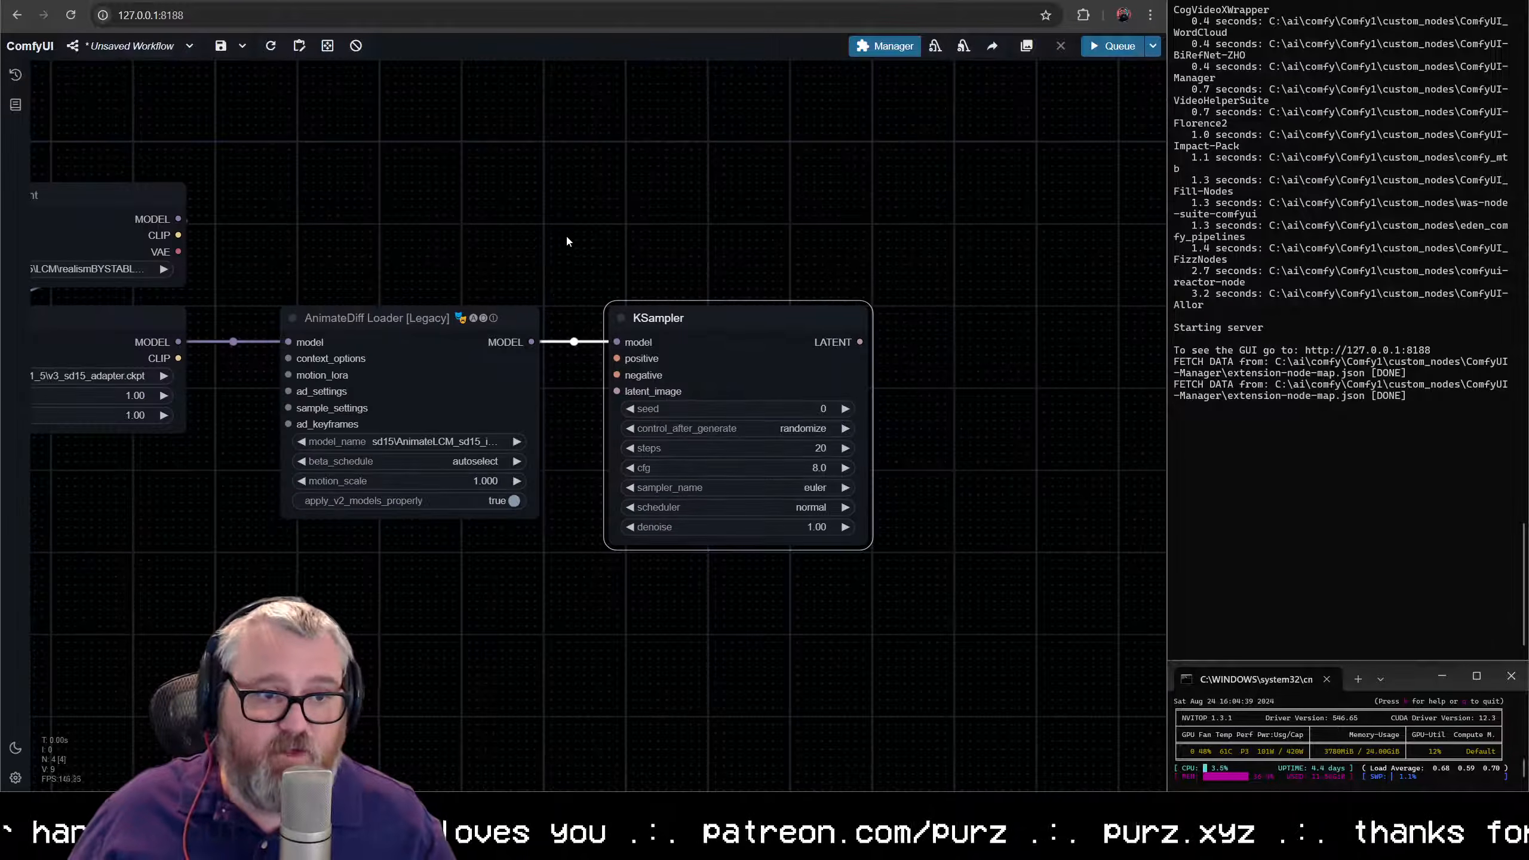
- Connect the Load Checkpoint node's CLIP output to the clip input of Load LoRA
left_click_drag(566, 239, 776, 226)
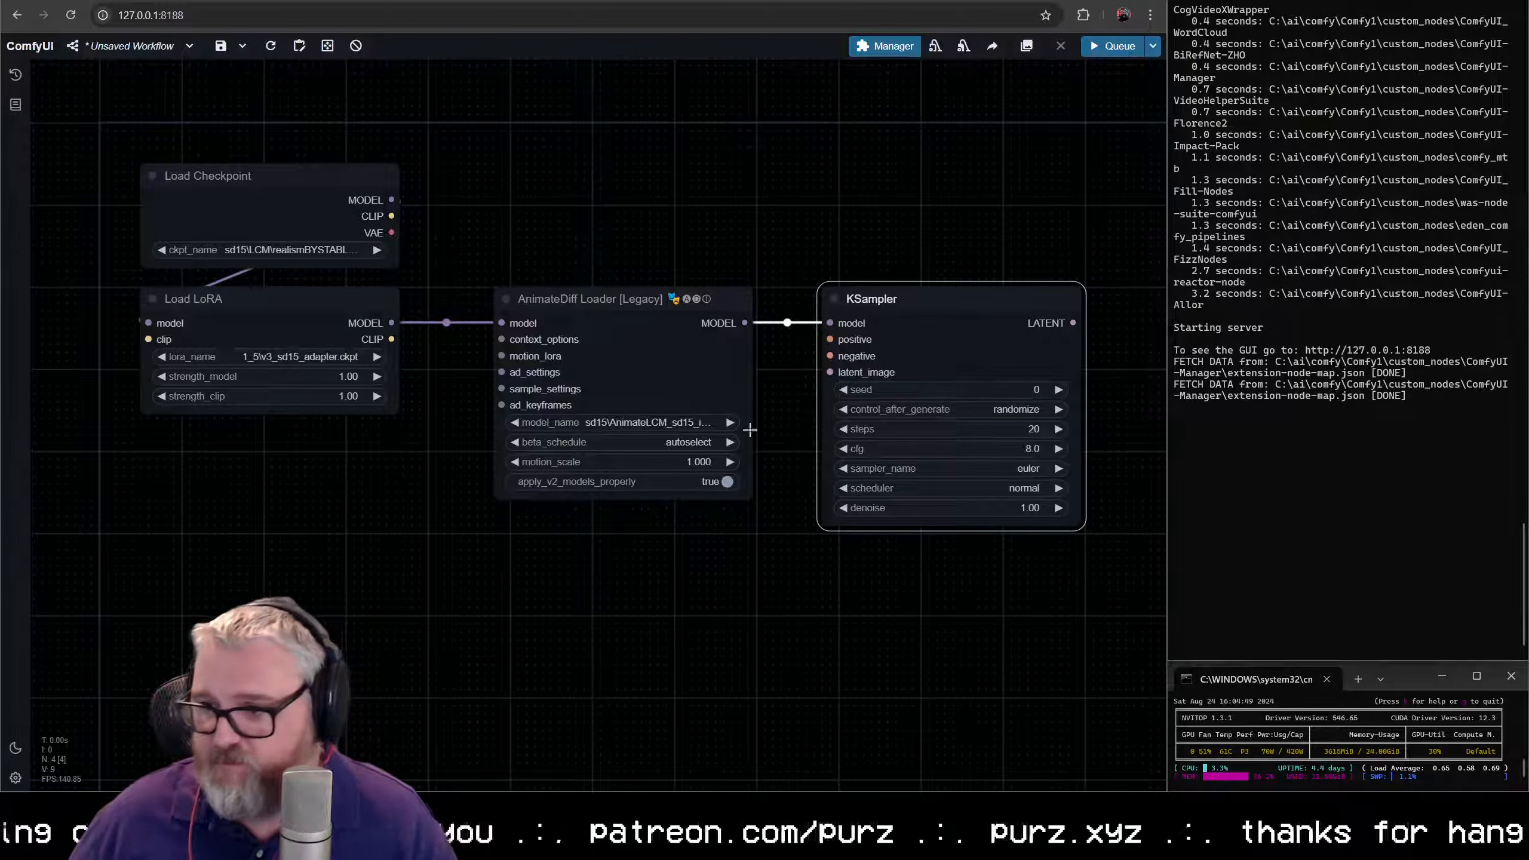
left_click_drag(987, 372, 887, 329)
scroll(859, 315, "up", 3)
left_click_drag(761, 303, 993, 303)
left_click_drag(298, 332, 676, 293)
left_click_drag(1119, 295, 708, 487)
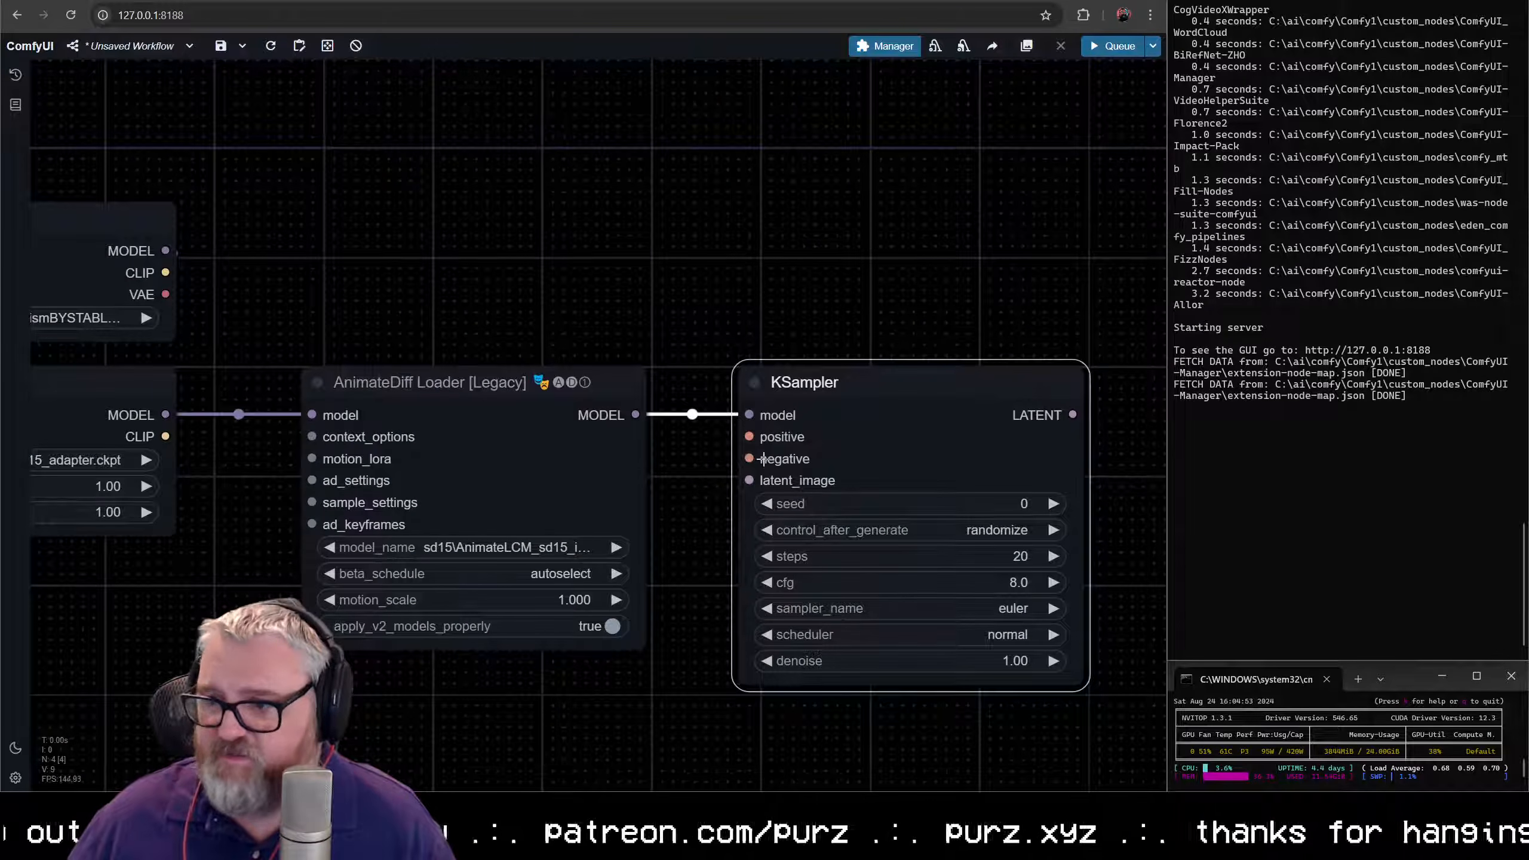
left_click_drag(240, 602, 857, 551)
left_click_drag(783, 386, 814, 476)
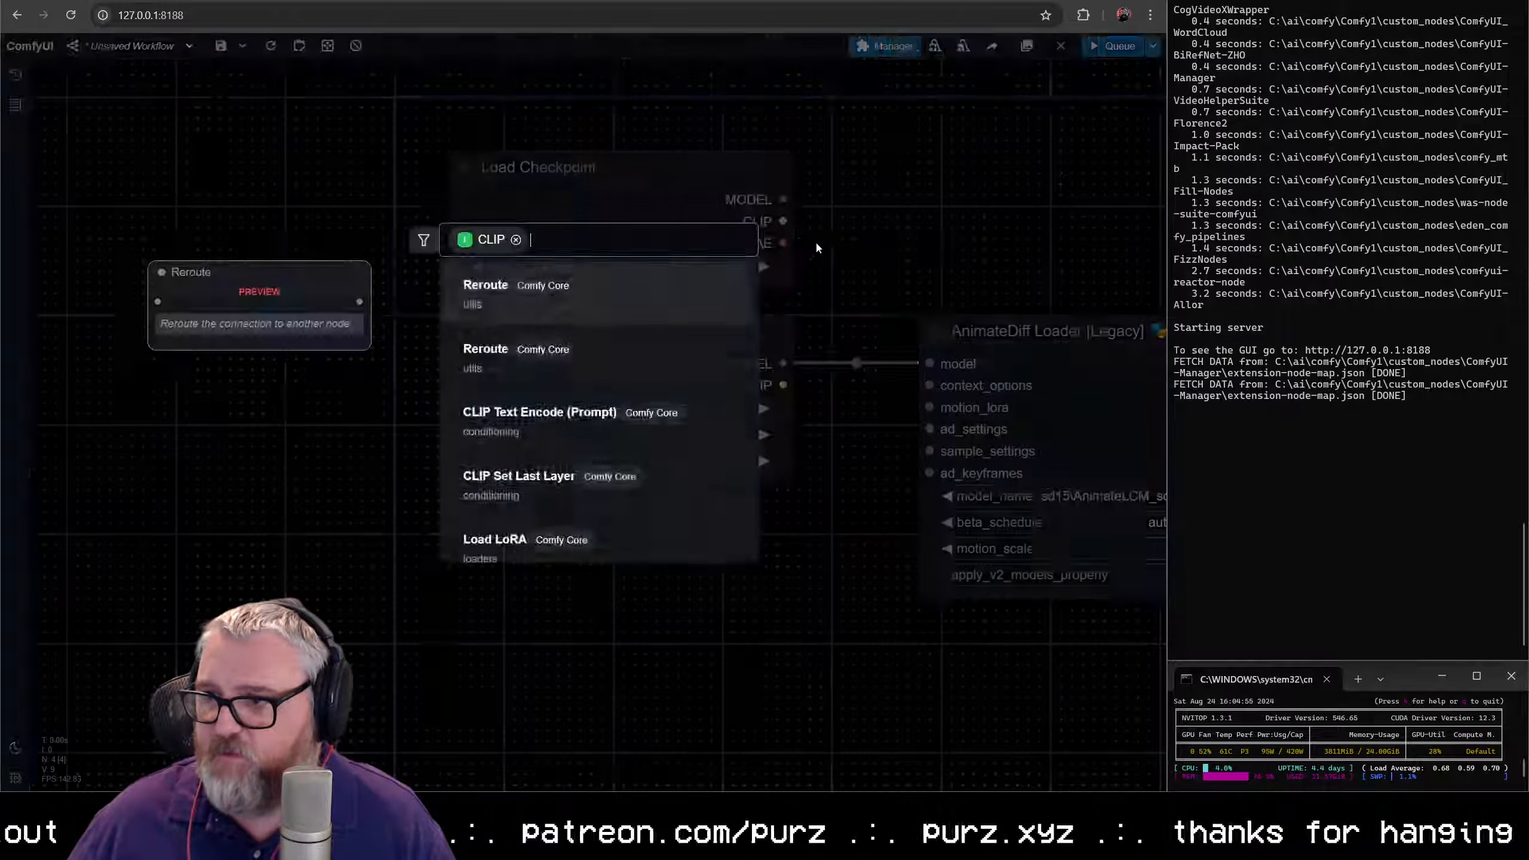
left_click(815, 243)
left_click_drag(782, 221, 460, 386)
- Add a CLIP Text Encode (Prompt) node fed by Load LoRA's CLIP output and place it directly below Load LoRA
left_click_drag(783, 385, 859, 463)
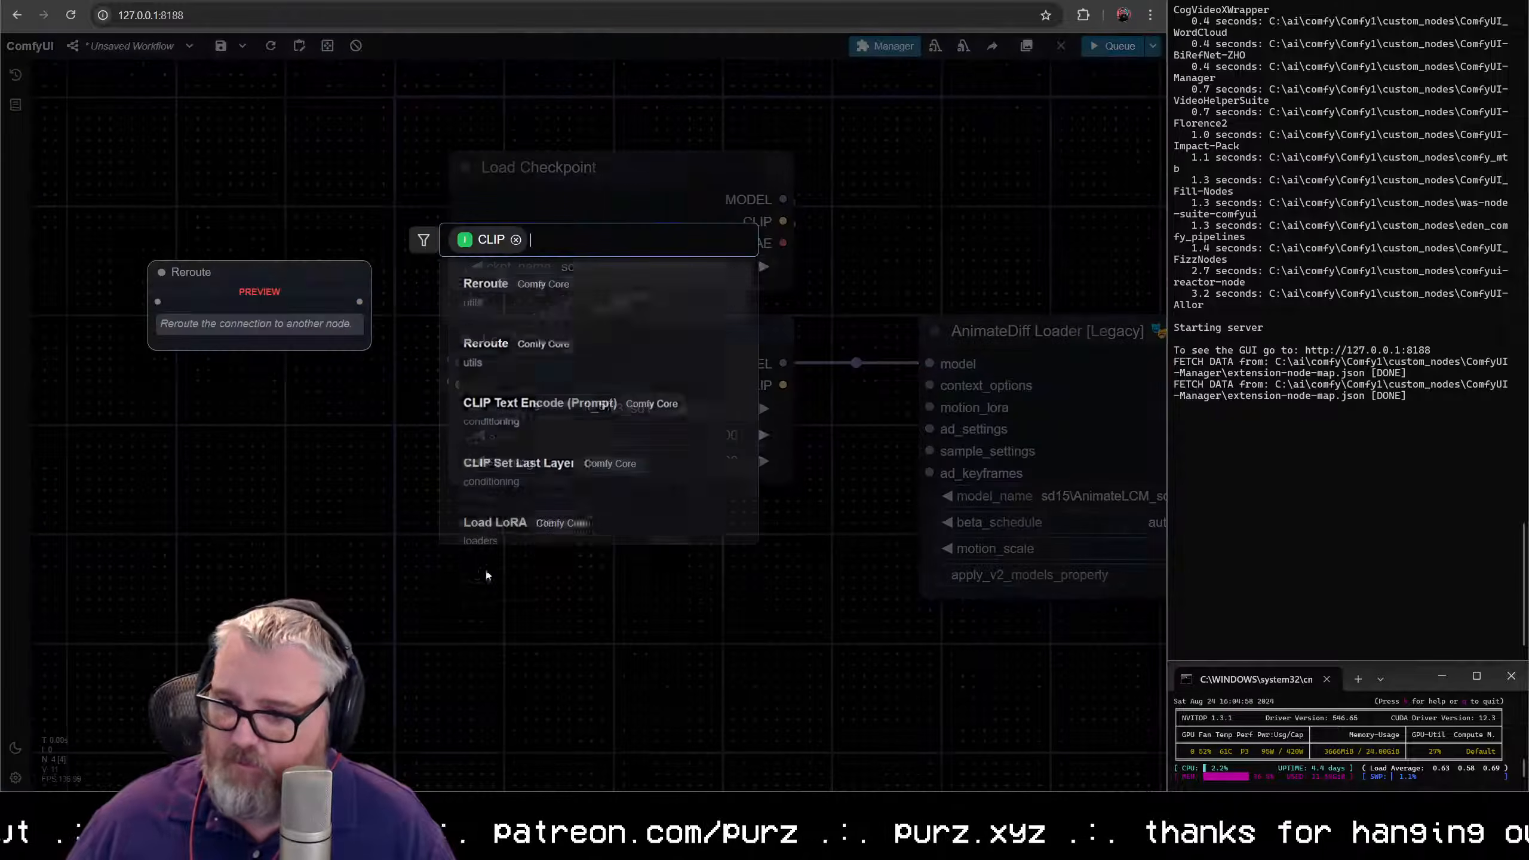
left_click(516, 419)
left_click_drag(642, 547, 517, 522)
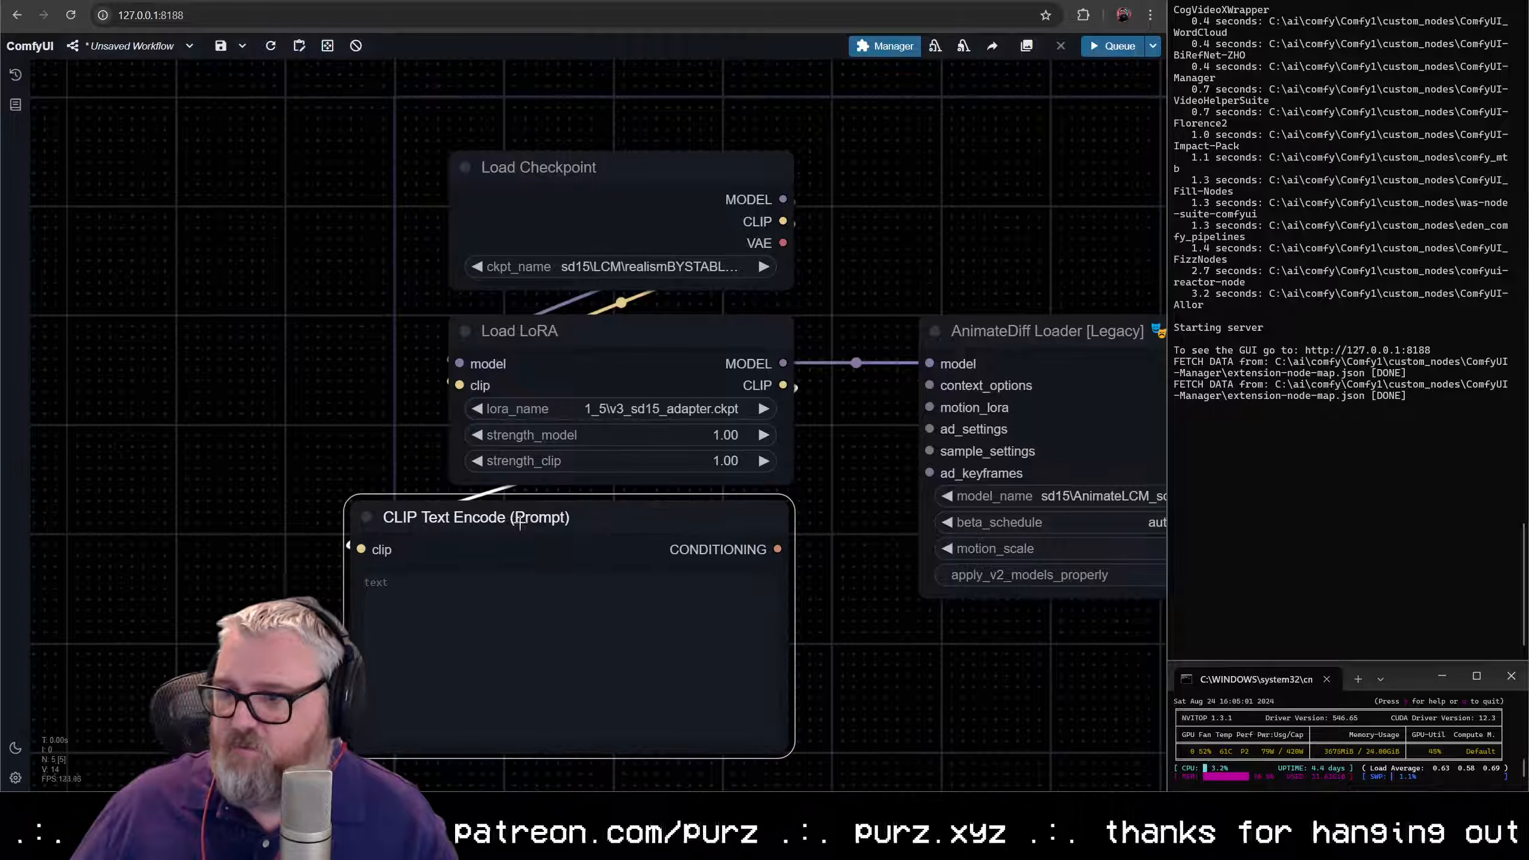
- Duplicate the CLIP Text Encode node, place the copy below the original, and feed its clip input from Load LoRA's CLIP output
key("ctrl+c")
key("ctrl+v")
left_click(719, 576)
left_click_drag(833, 553, 514, 528)
scroll(866, 494, "down", 3)
left_click_drag(859, 489, 864, 539)
left_click_drag(767, 269, 461, 594)
- Connect the upper text encoder's CONDITIONING to the KSampler's positive input and the lower one's to negative
left_click_drag(762, 392, 726, 365)
left_click_drag(273, 690, 717, 378)
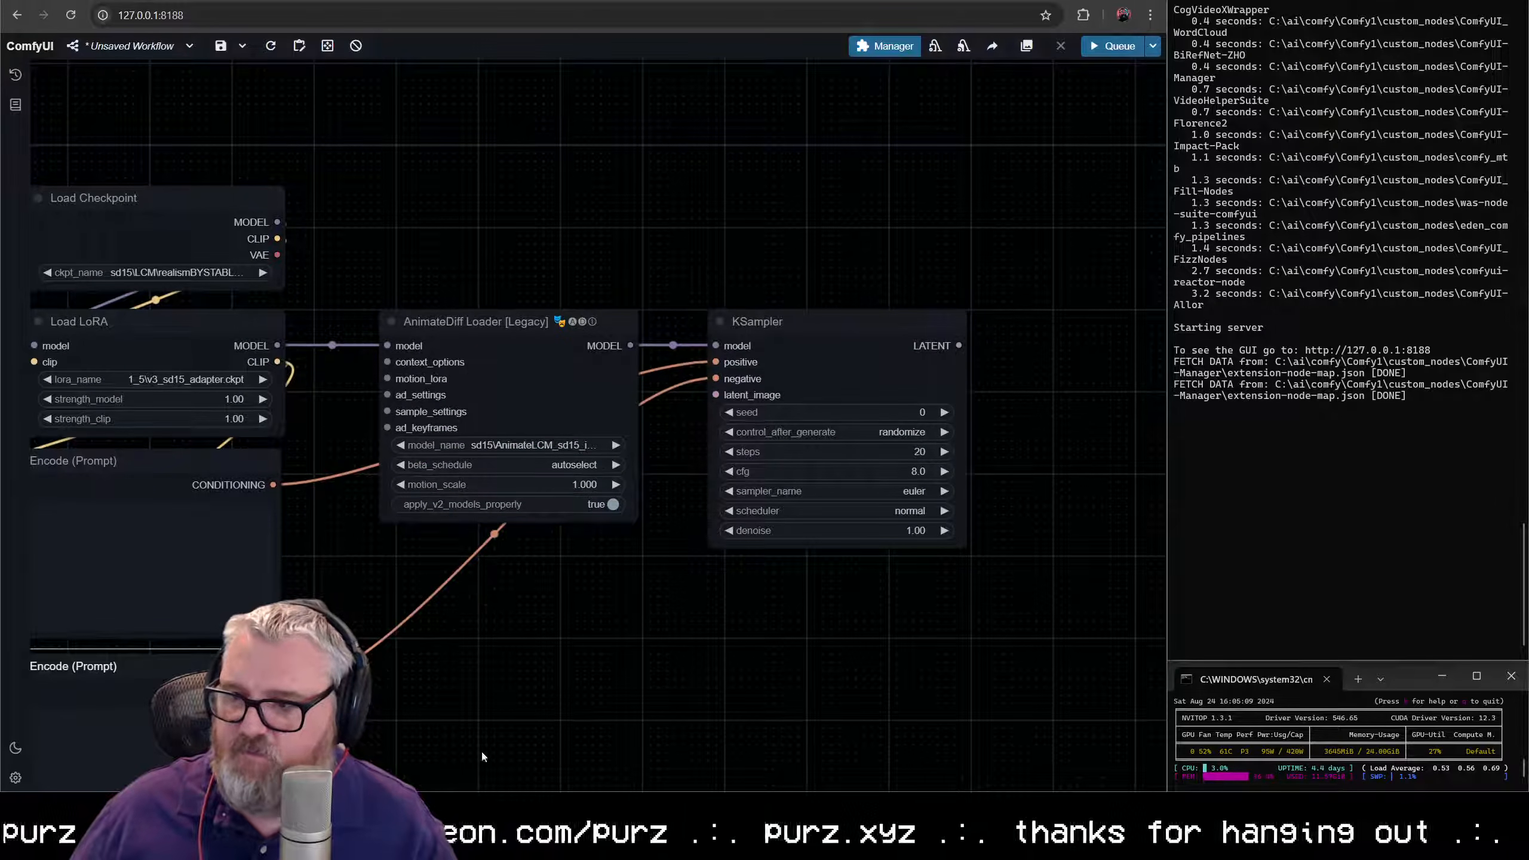
- Color the positive CLIP Text Encode node green and the negative one red
left_click_drag(769, 667, 1138, 669)
right_click(506, 479)
left_click(581, 663)
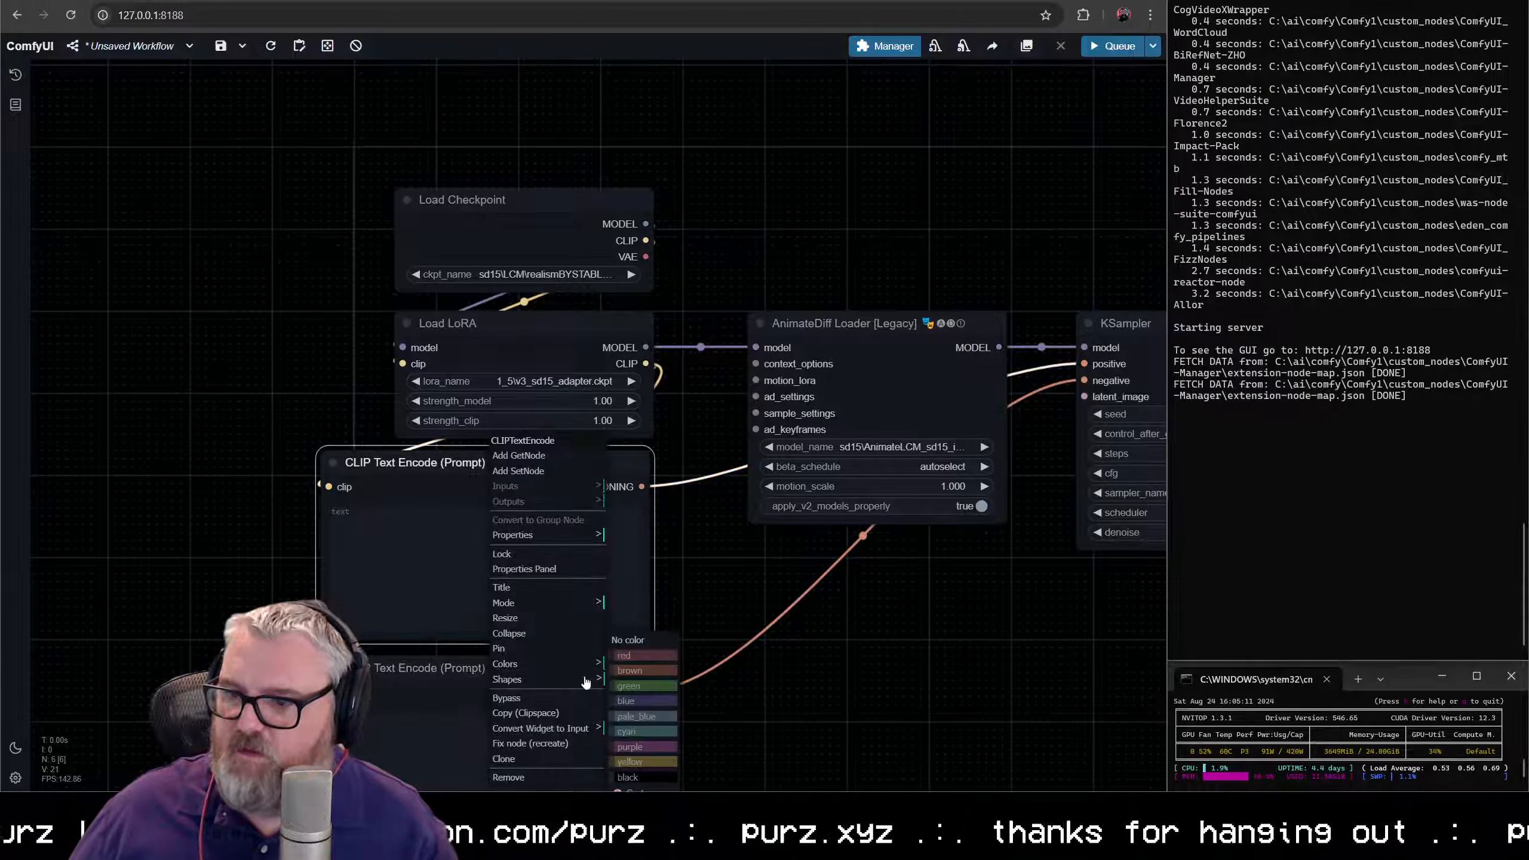
left_click(641, 686)
right_click(545, 476)
left_click(545, 663)
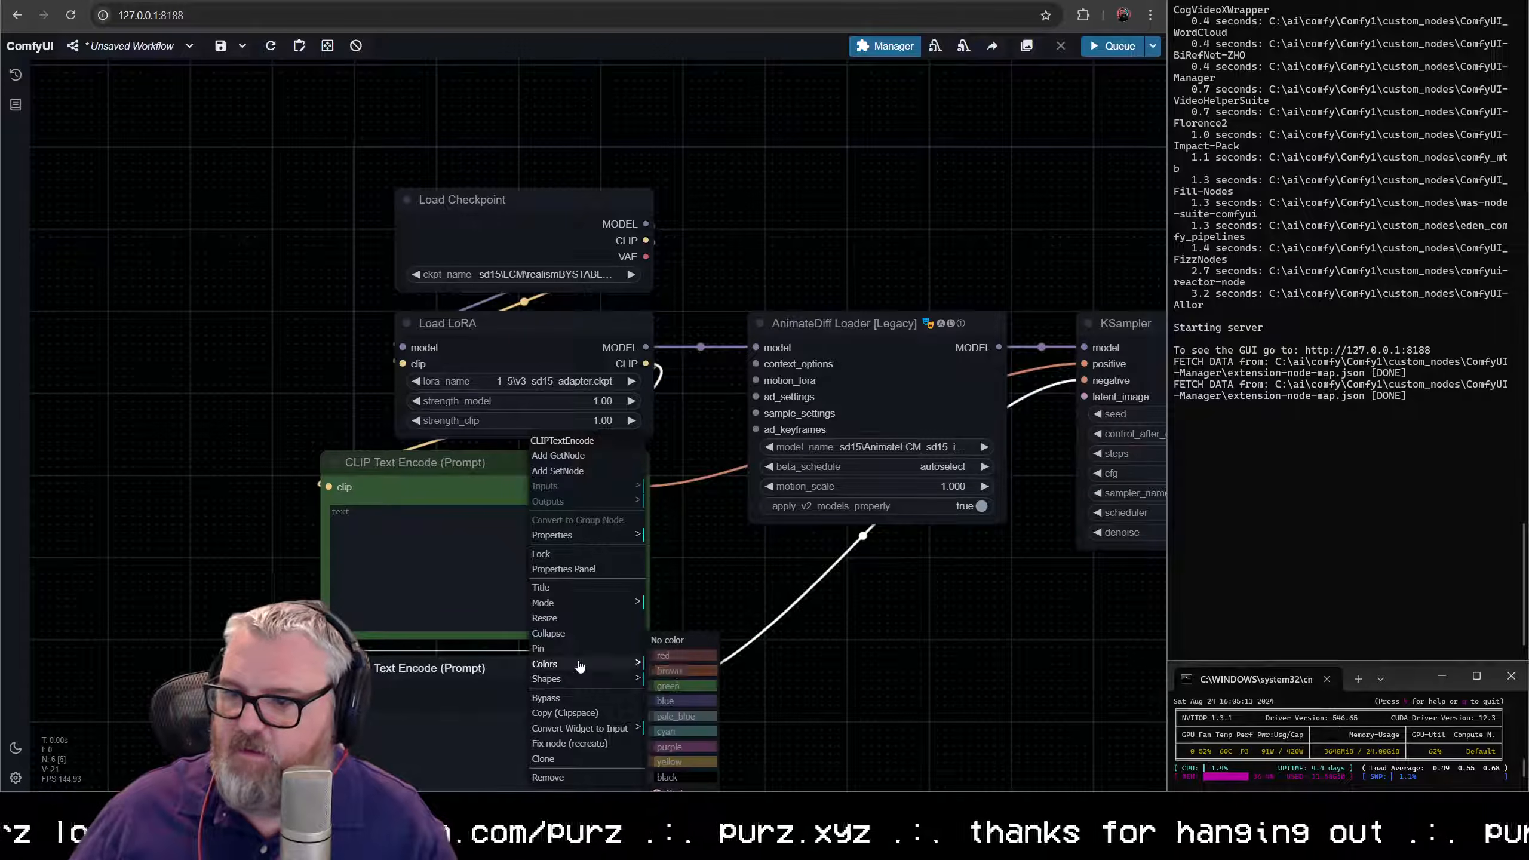
left_click(676, 660)
- Shrink the height of both CLIP Text Encode nodes and move the red one directly beneath the green one
left_click(552, 584)
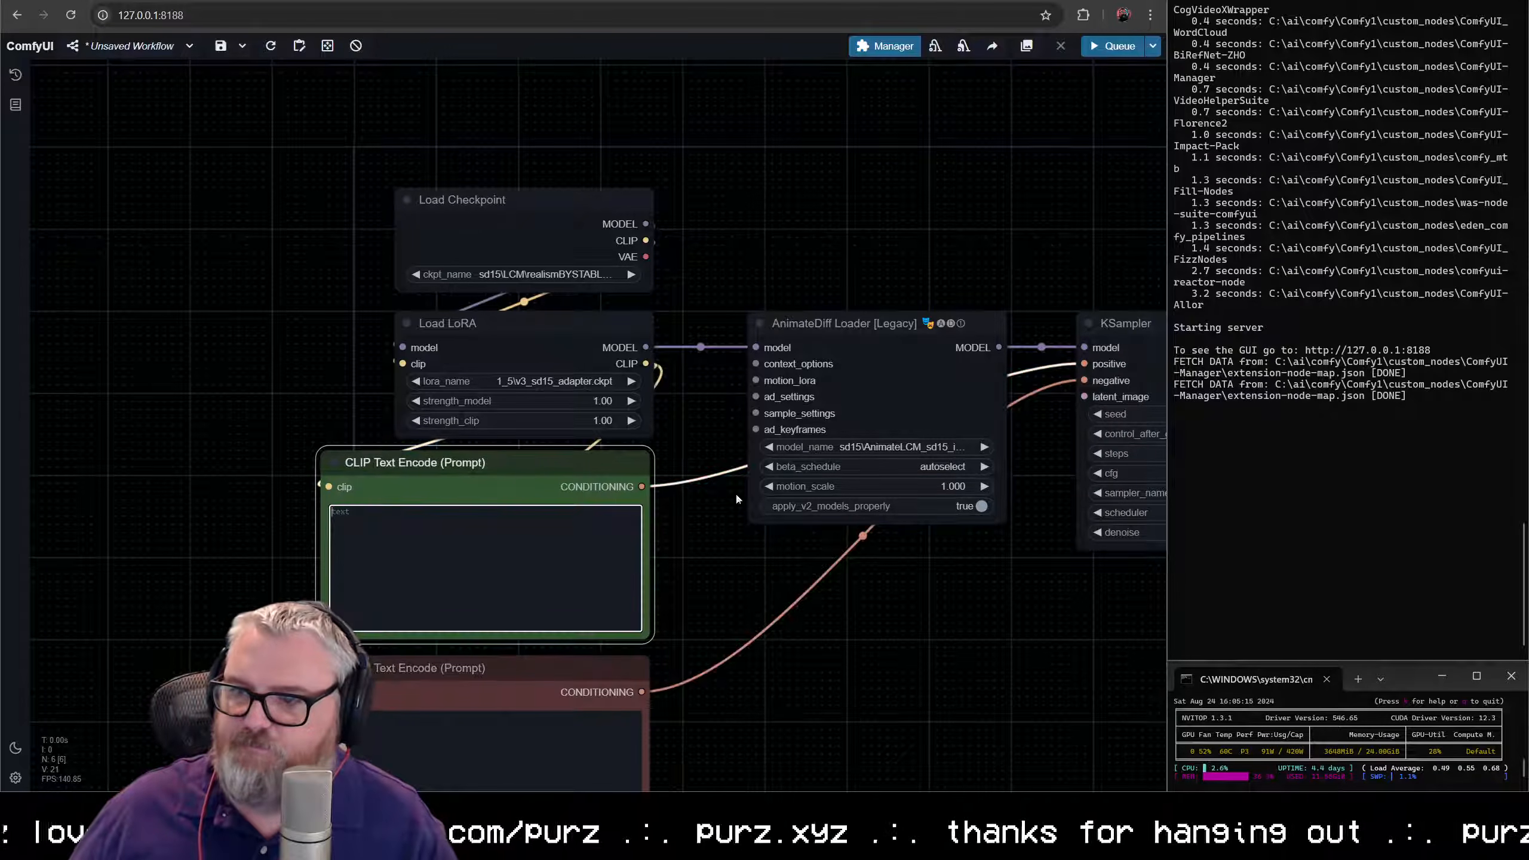
left_click_drag(688, 622, 684, 407)
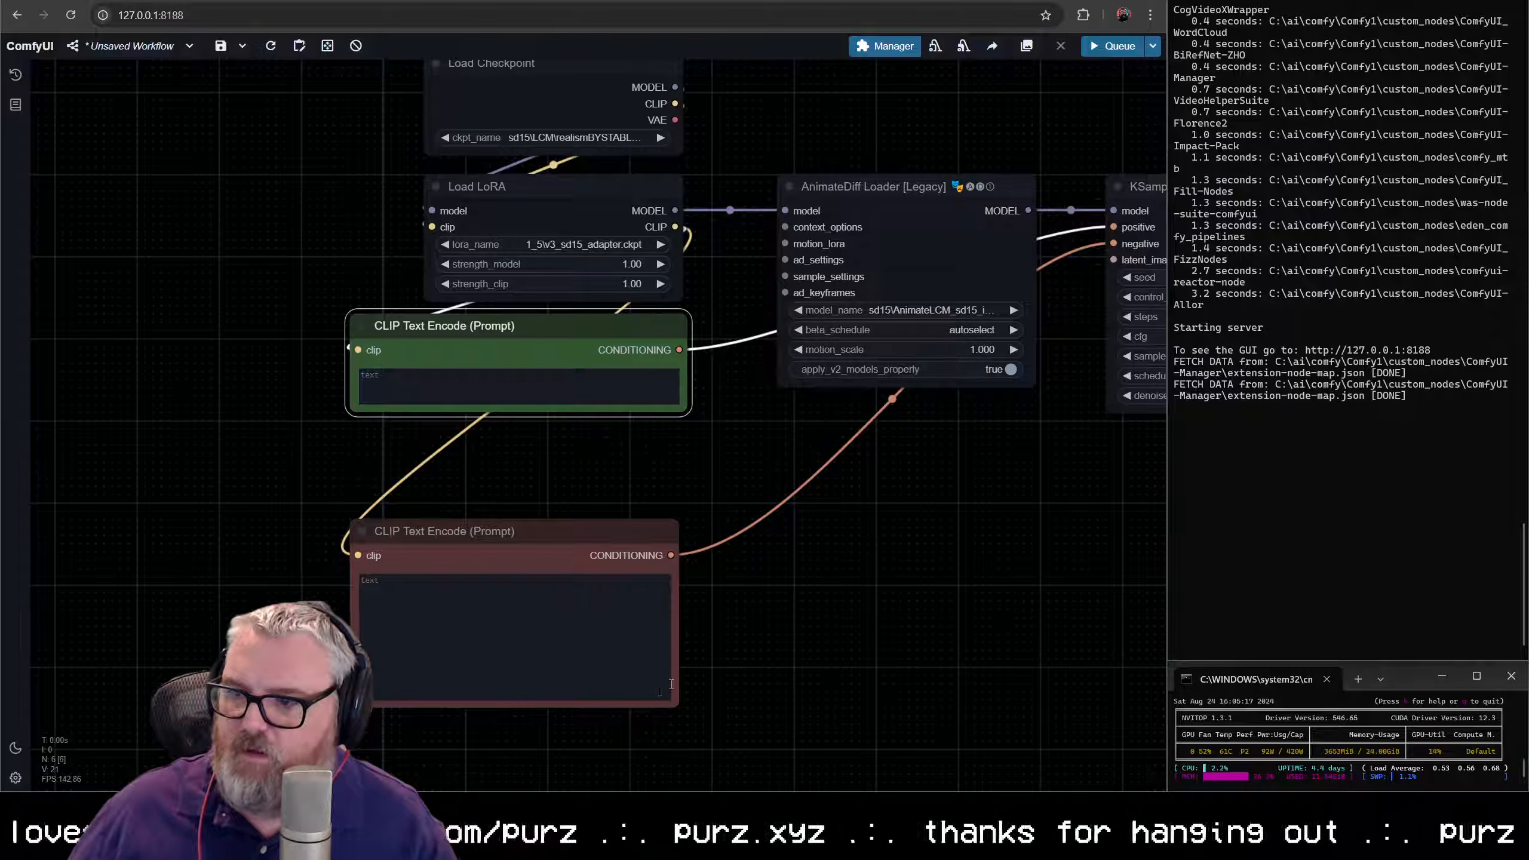
left_click_drag(671, 702, 685, 630)
left_click_drag(593, 532, 594, 434)
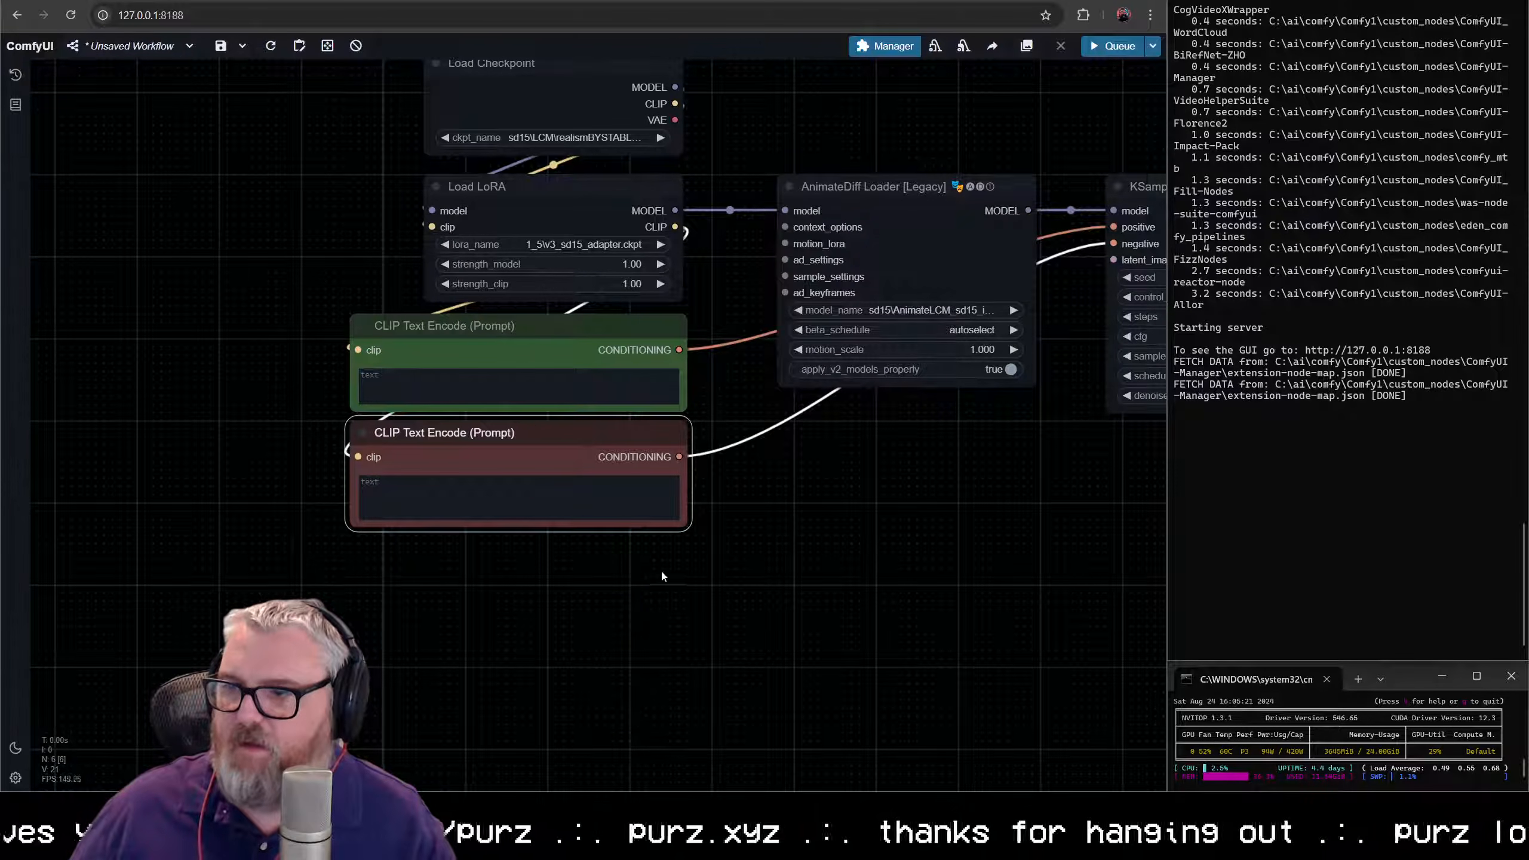
- Choose sd15\AnimateLCM_sd15_t2v.ckpt as the AnimateDiff Loader's motion model
left_click_drag(797, 508, 798, 507)
double_click(798, 506)
left_click(883, 510)
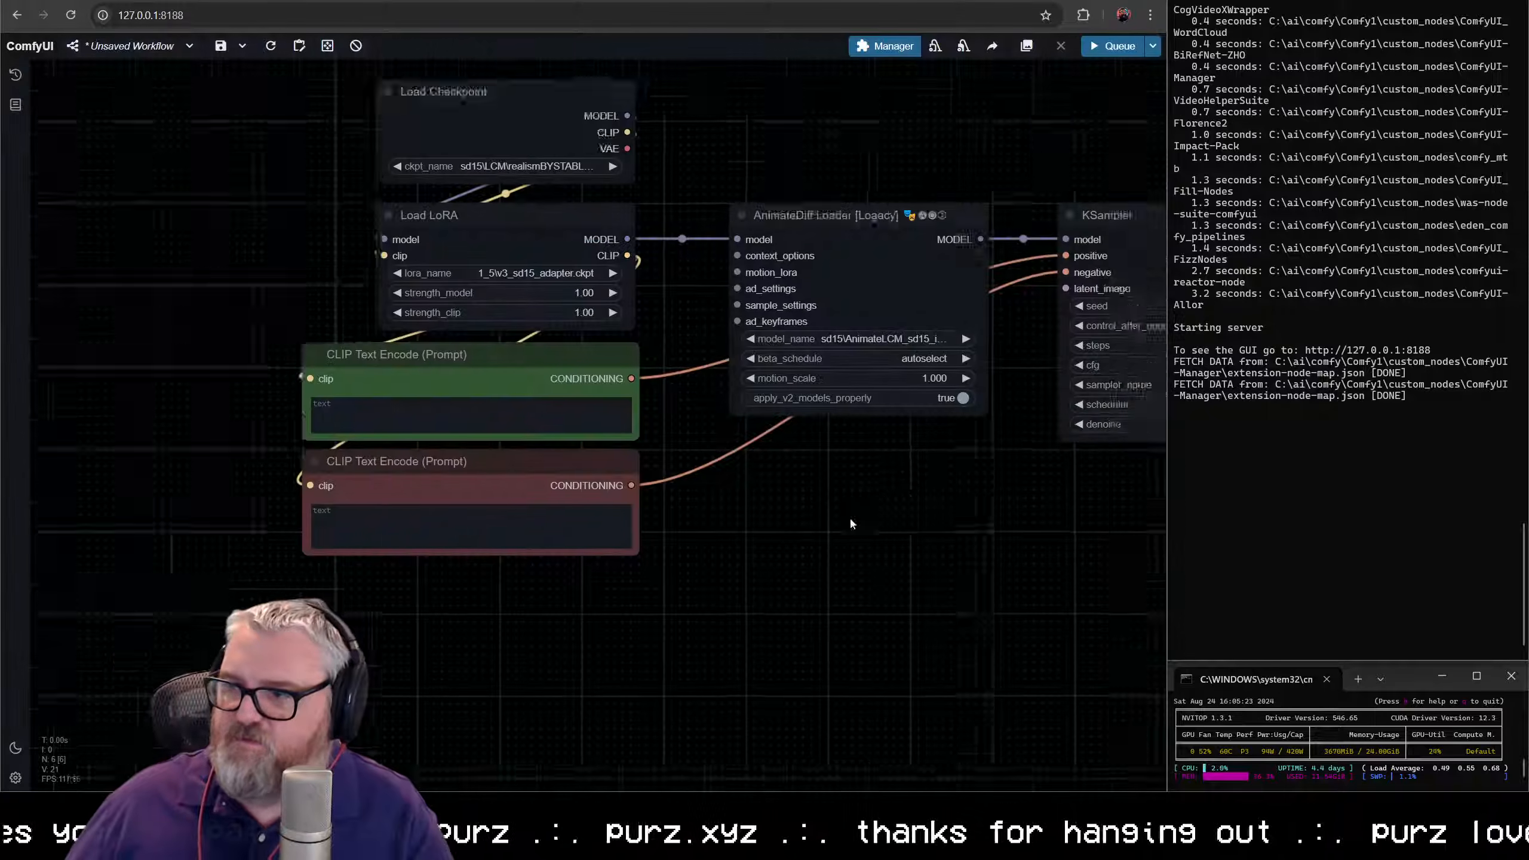
scroll(849, 516, "up", 5)
left_click(672, 473)
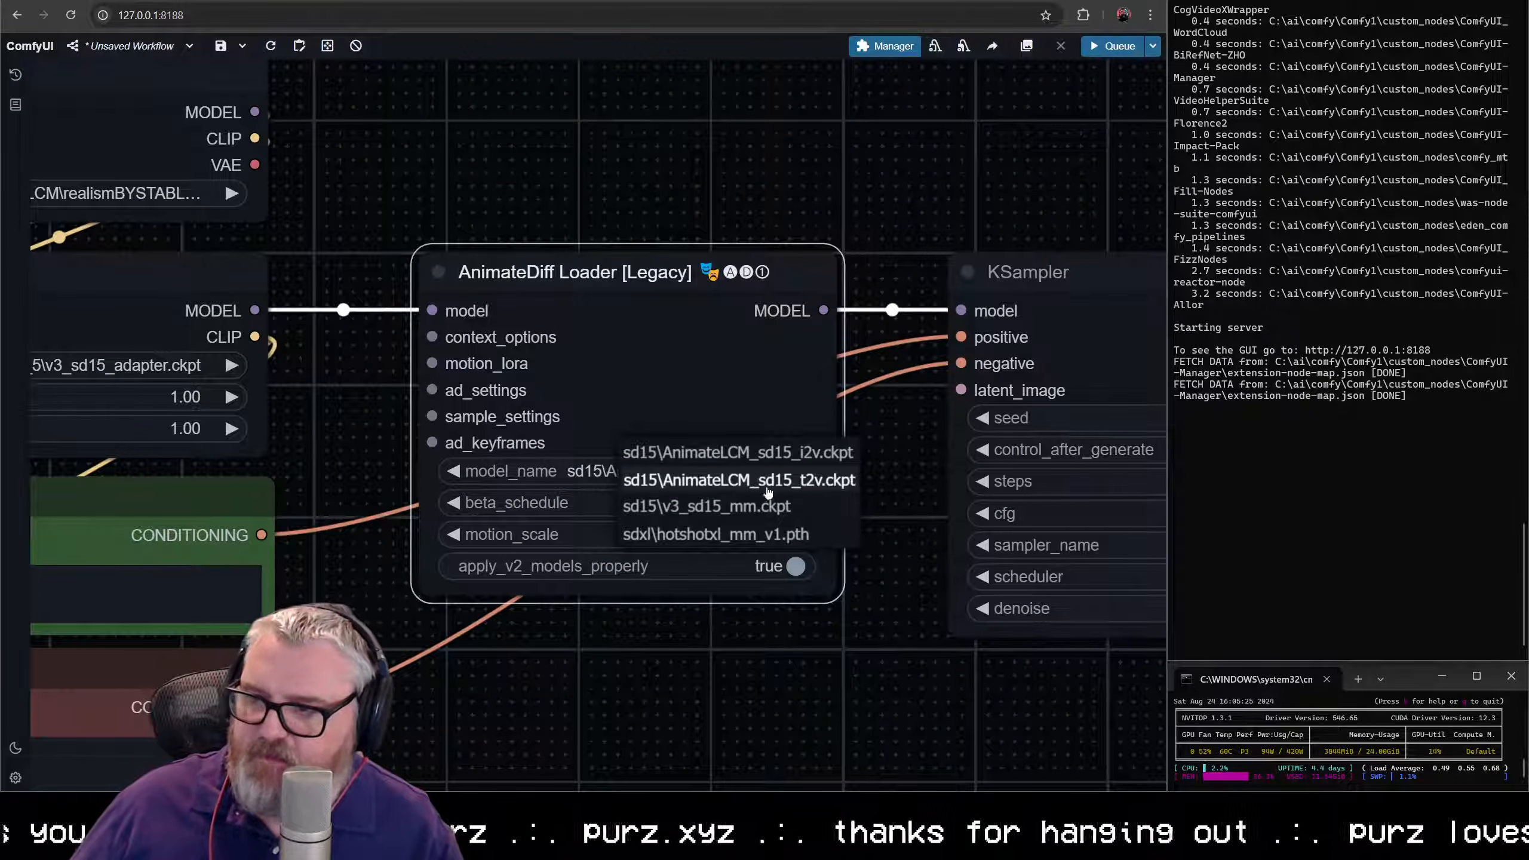
left_click(786, 482)
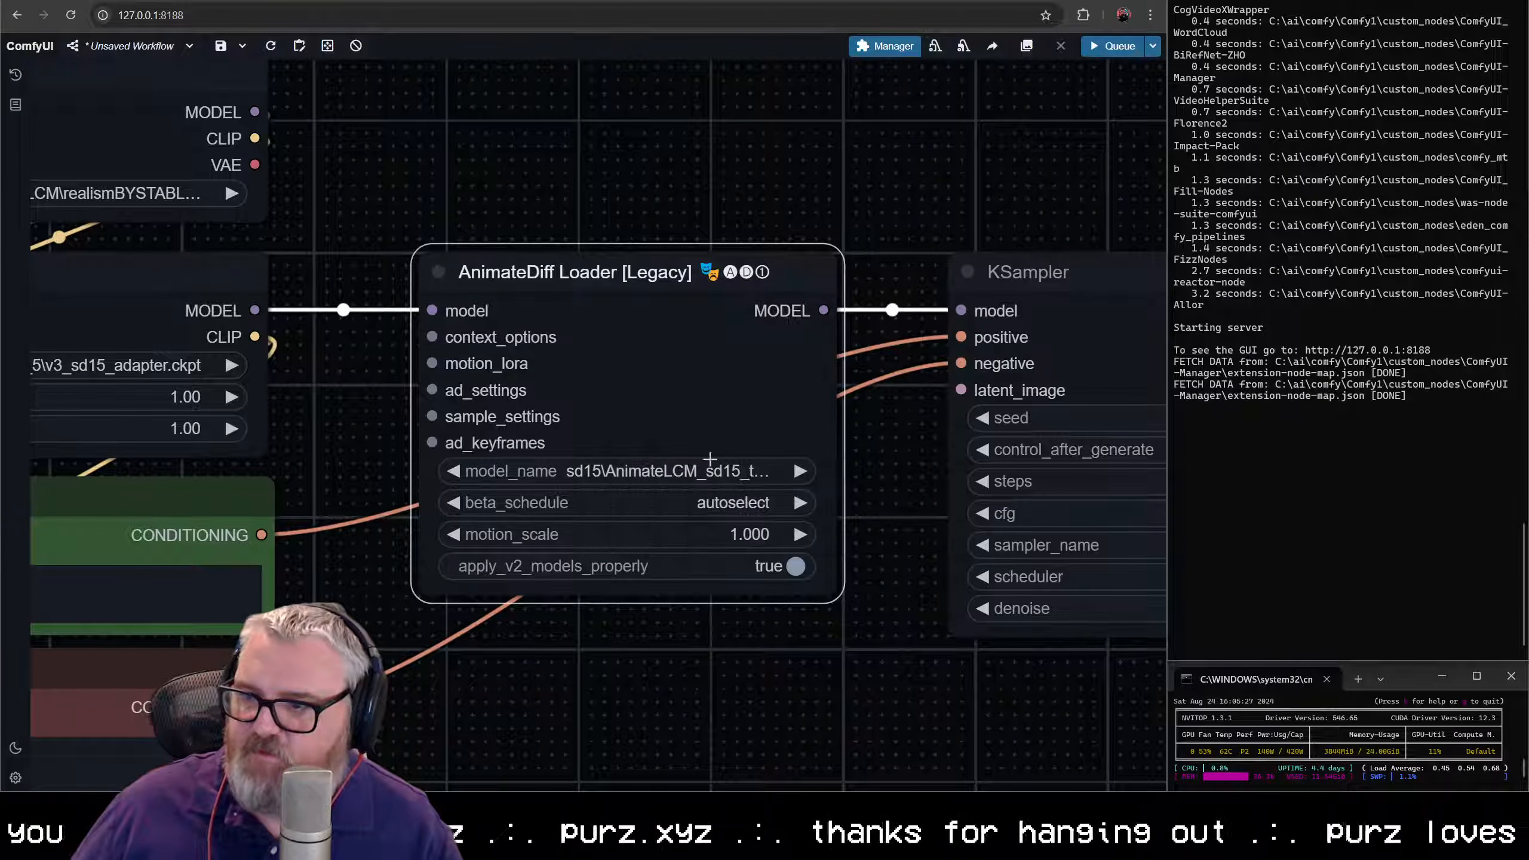
- Set the AnimateDiff Loader's beta_schedule to lcm >> sqrt_linear and motion_scale to 1.15, and turn off apply_v2_models_properly
left_click(719, 503)
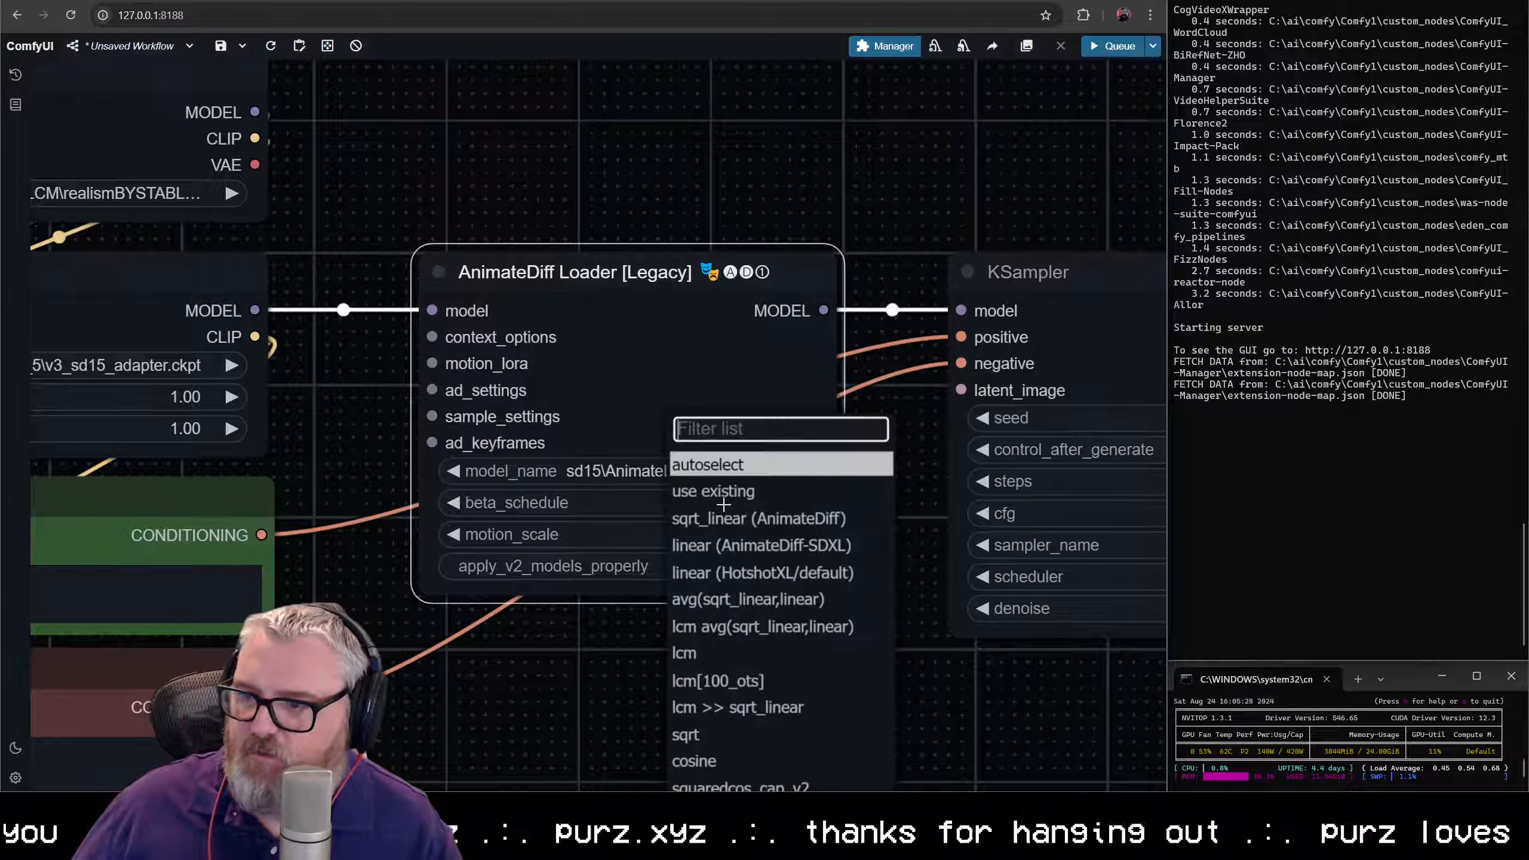
left_click(759, 713)
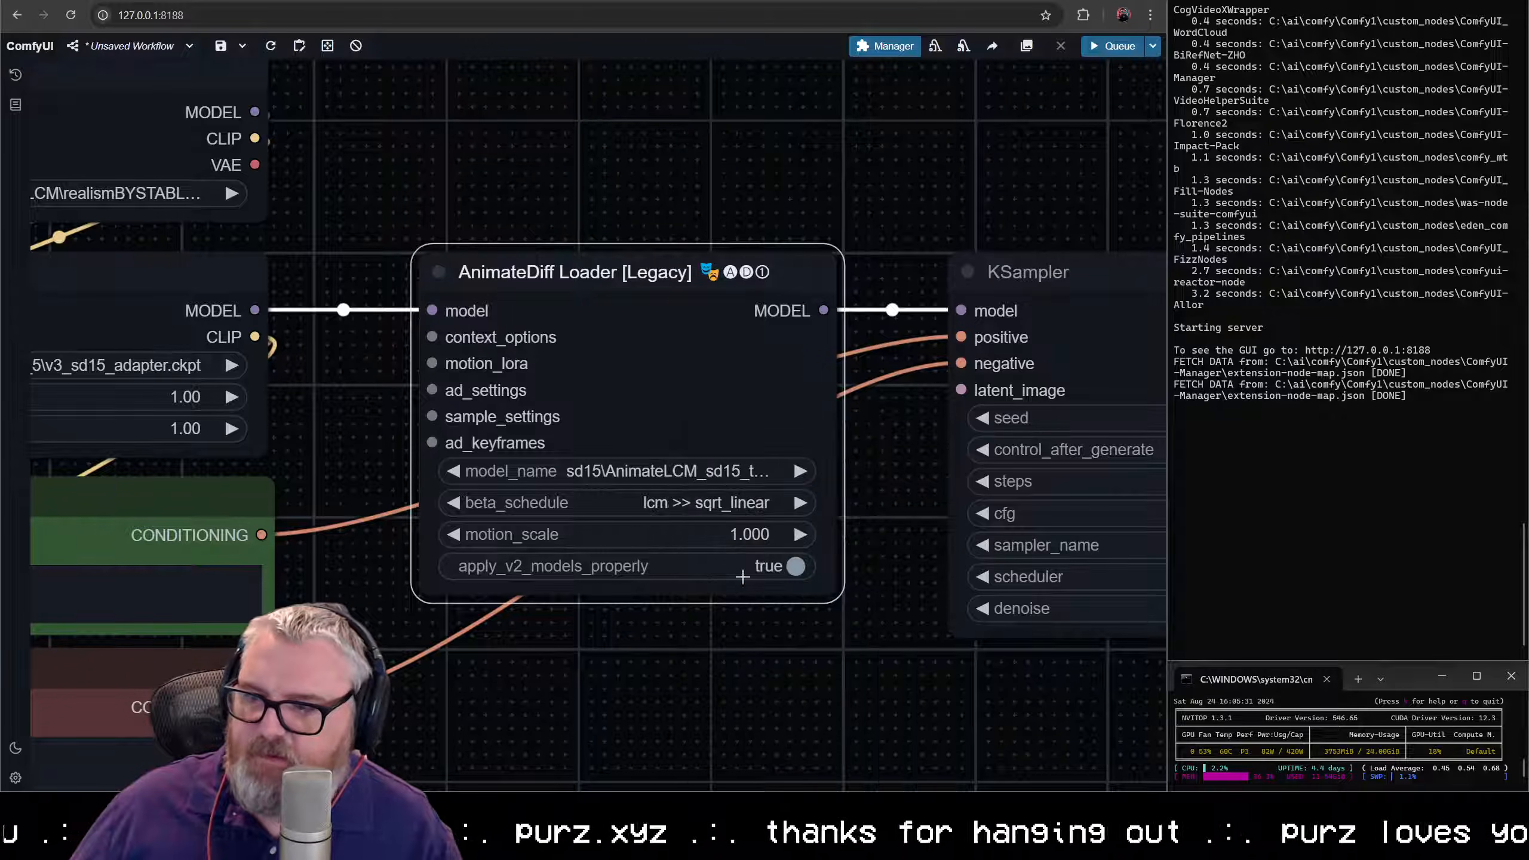
left_click(732, 535)
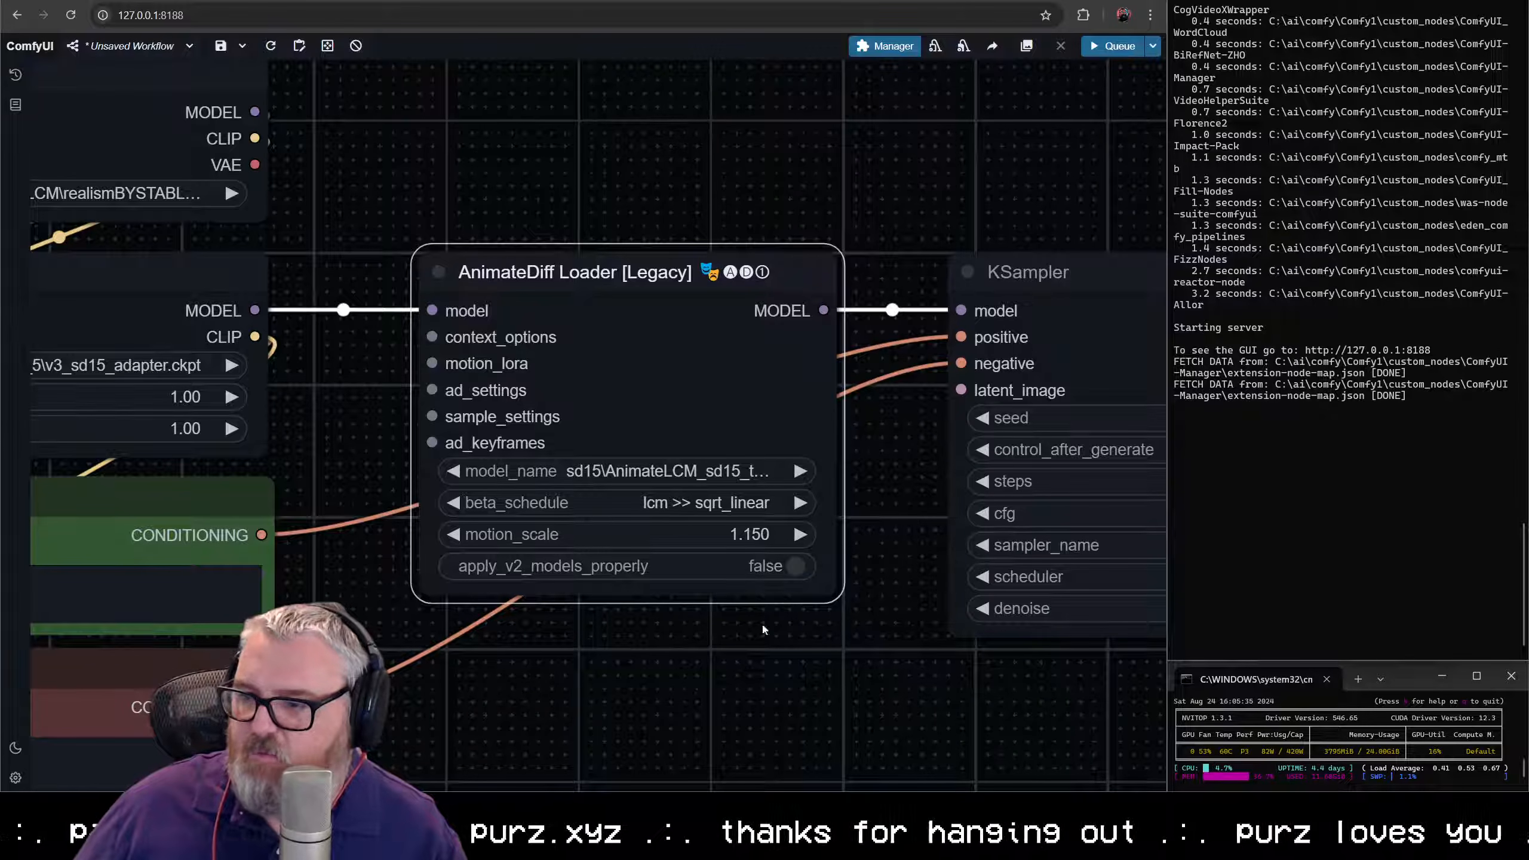
- Add a Context Options Looped Uniform node to the AnimateDiff Loader's context_options input and place it directly below the loader
scroll(762, 628, "down", 4)
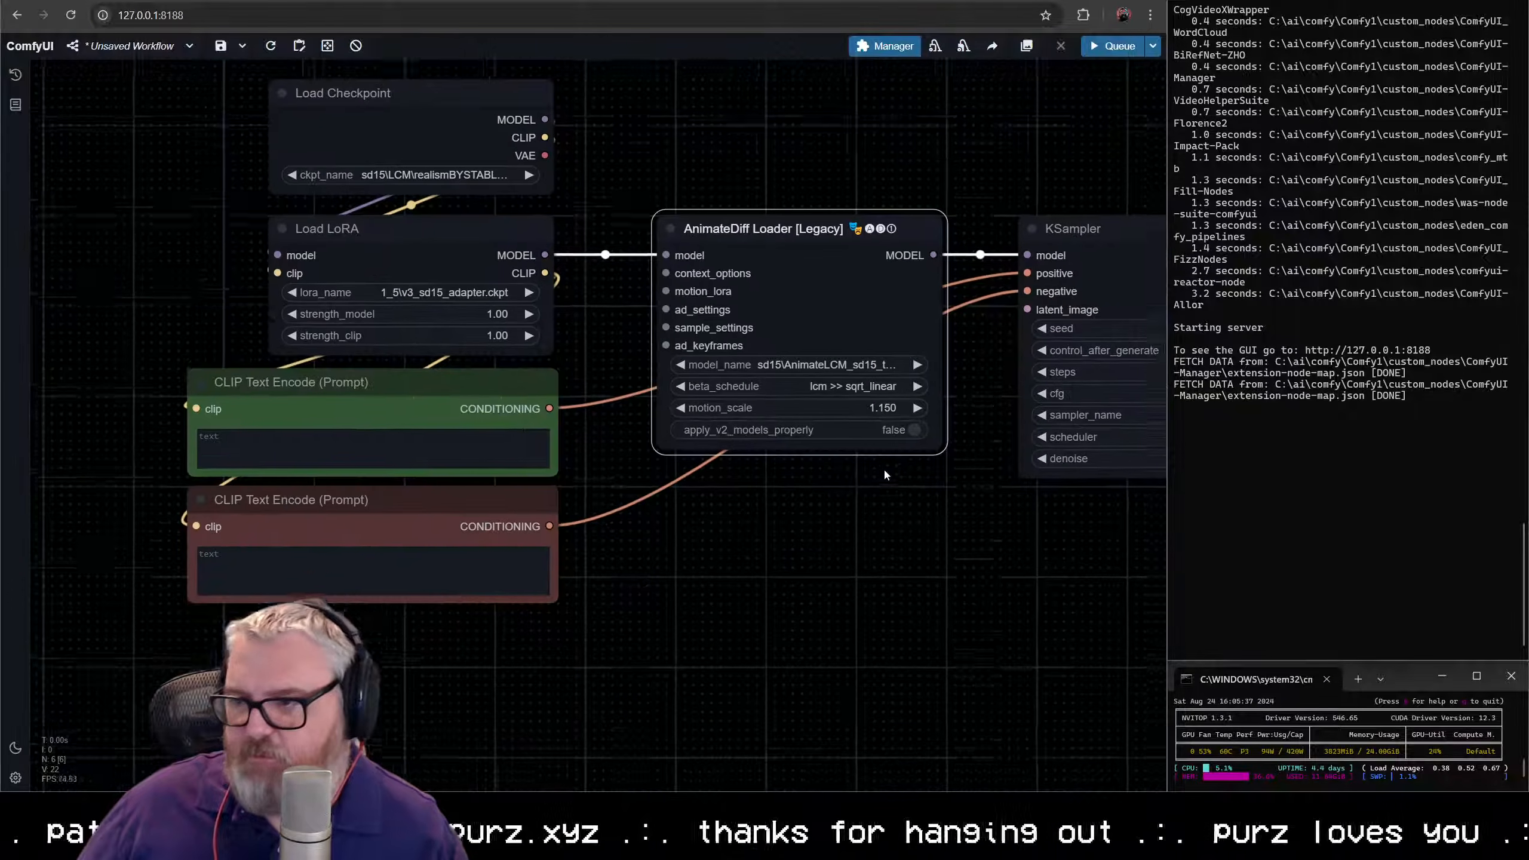
left_click_drag(884, 470, 886, 455)
left_click_drag(983, 464, 874, 460)
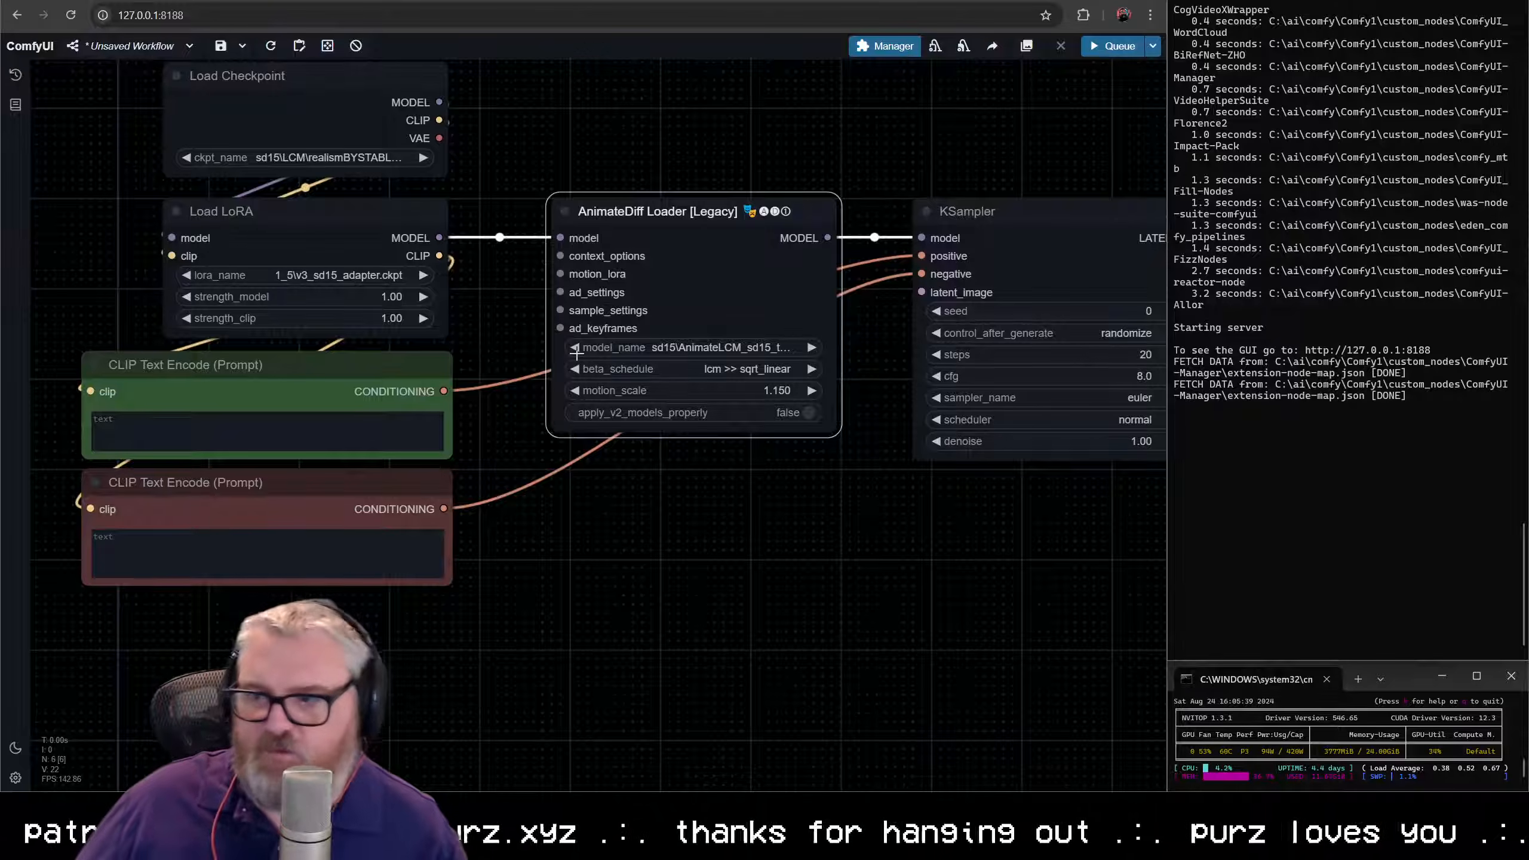
left_click_drag(560, 256, 470, 535)
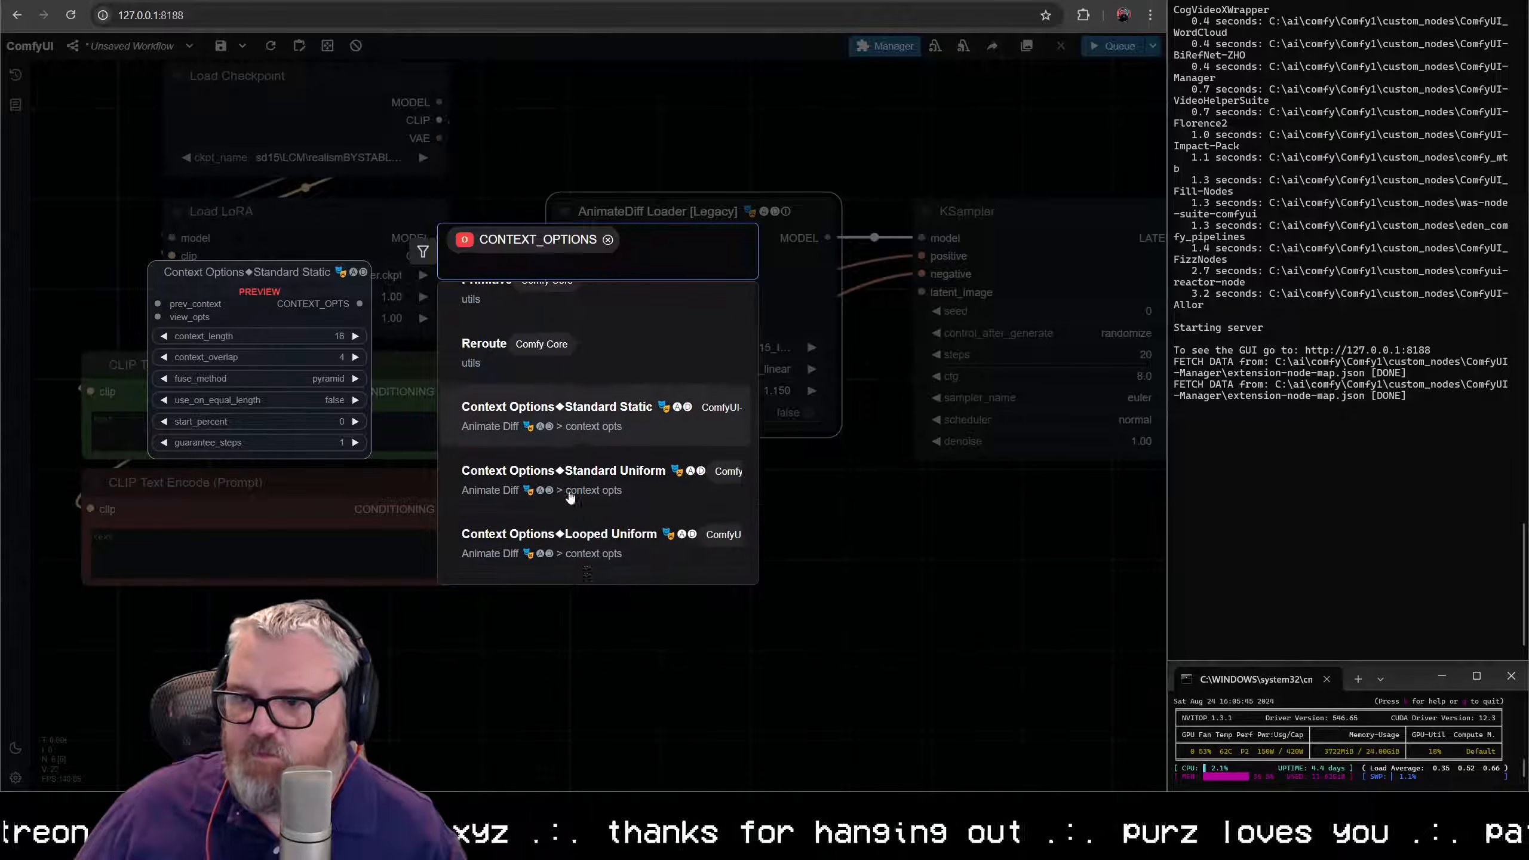
scroll(569, 499, "down", 1)
left_click(590, 554)
left_click_drag(691, 504, 658, 456)
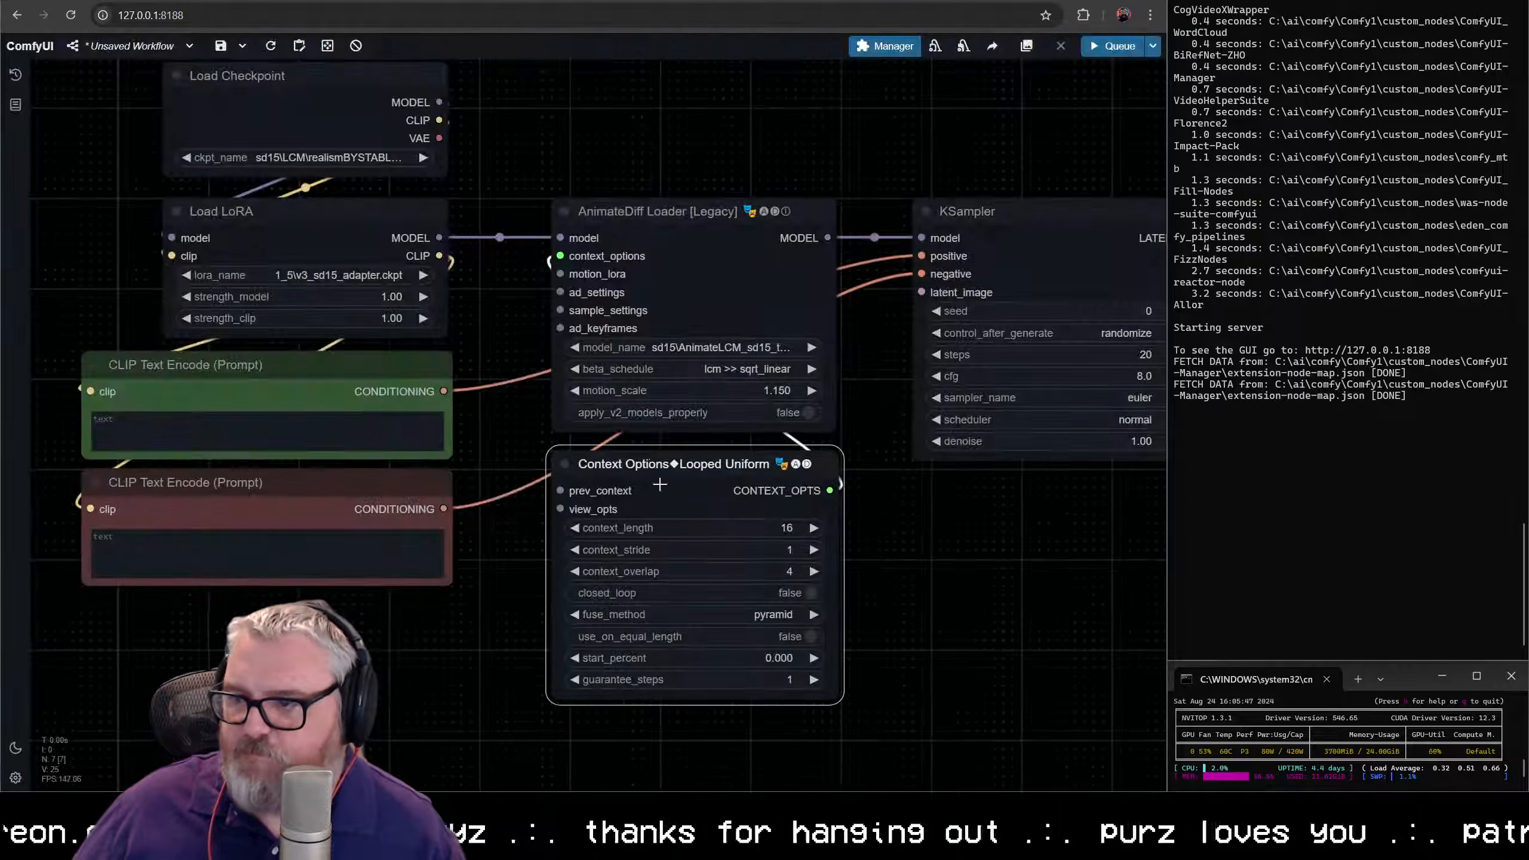
- Add a Sample Settings node to the AnimateDiff Loader's sample_settings input, place it below Context Options, and widen it to match
scroll(763, 525, "down", 1)
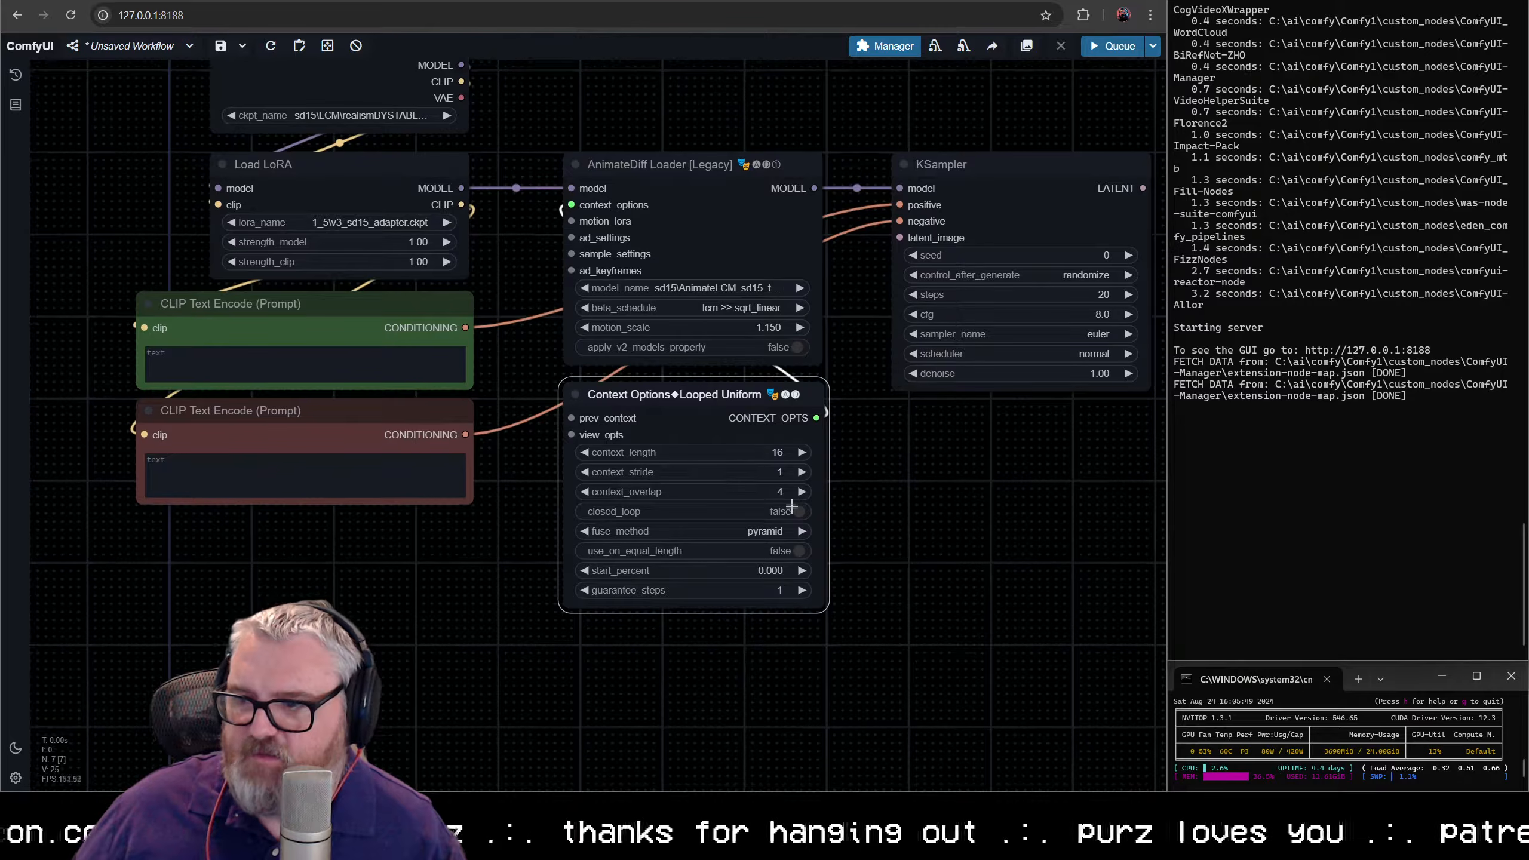
scroll(654, 382, "down", 1)
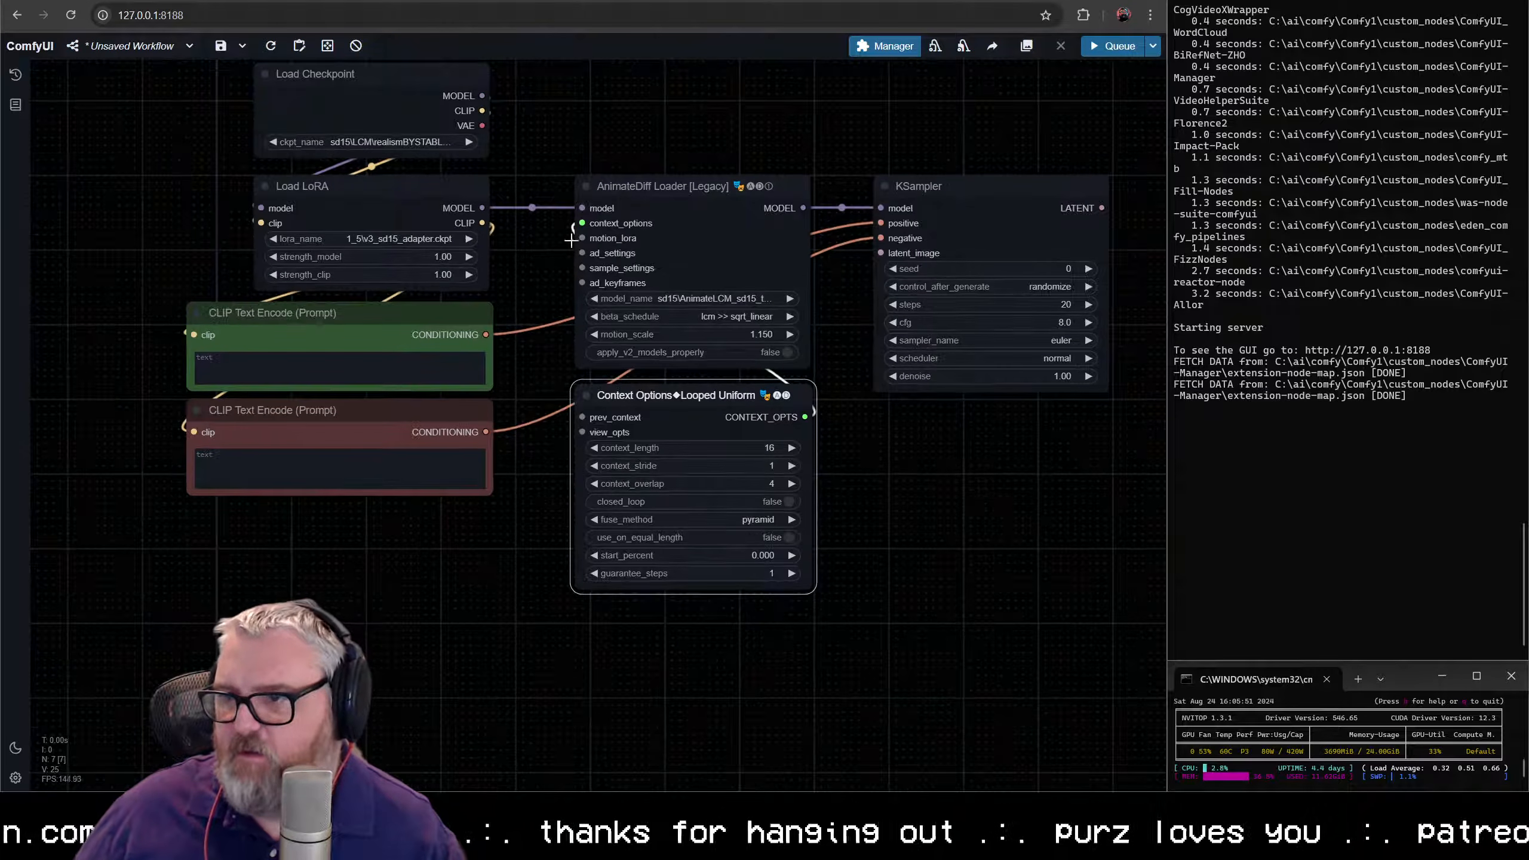
left_click_drag(583, 268, 597, 654)
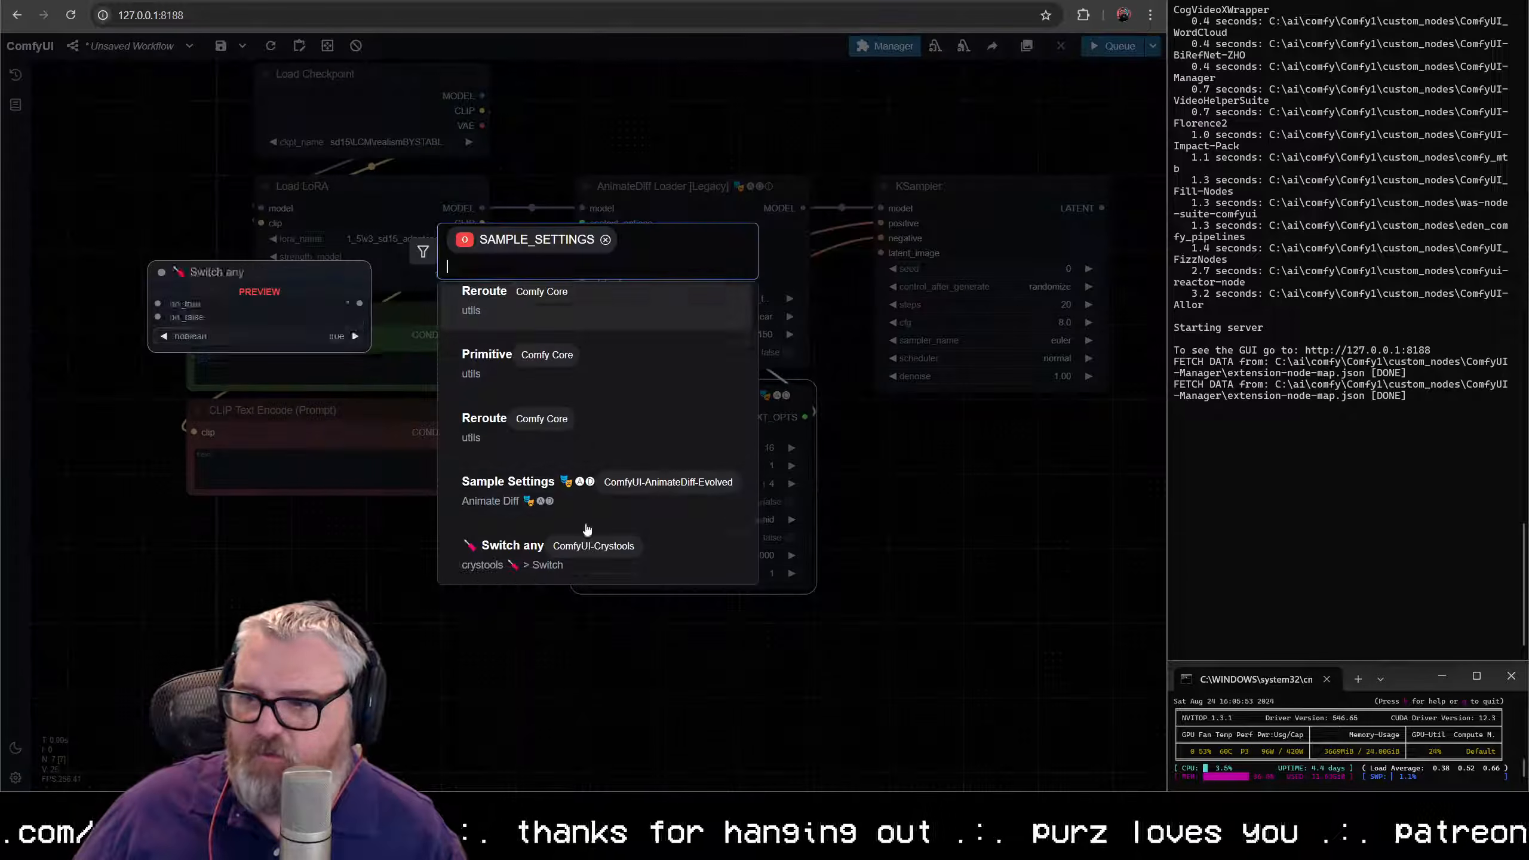
left_click(600, 498)
left_click_drag(640, 557, 622, 344)
left_click_drag(663, 426, 648, 394)
left_click_drag(731, 599, 789, 595)
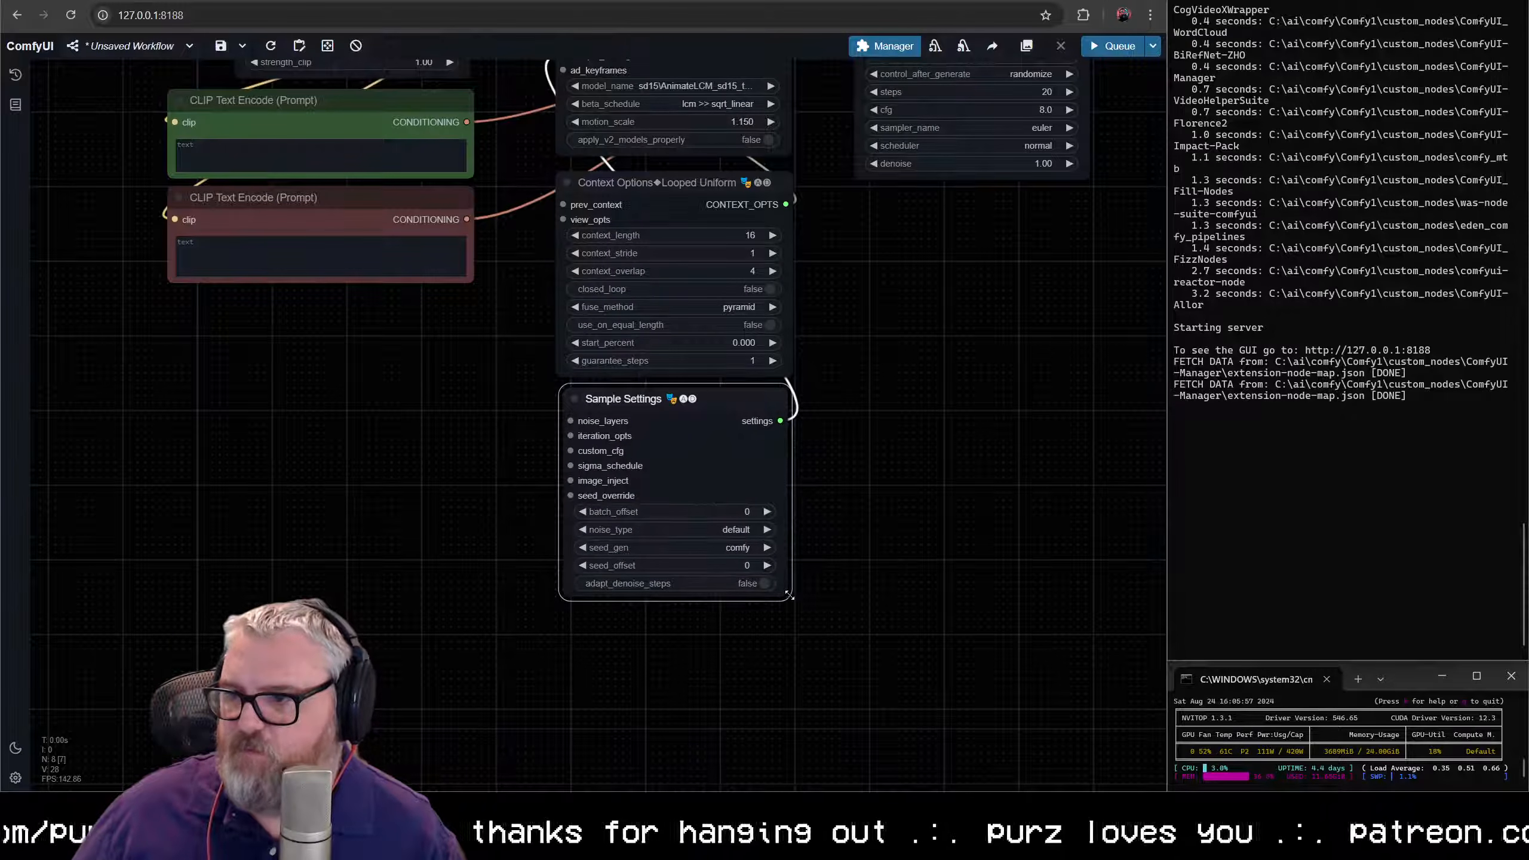
- Set the Sample Settings node's noise_type to FreeNoise
left_click(738, 536)
left_click(752, 596)
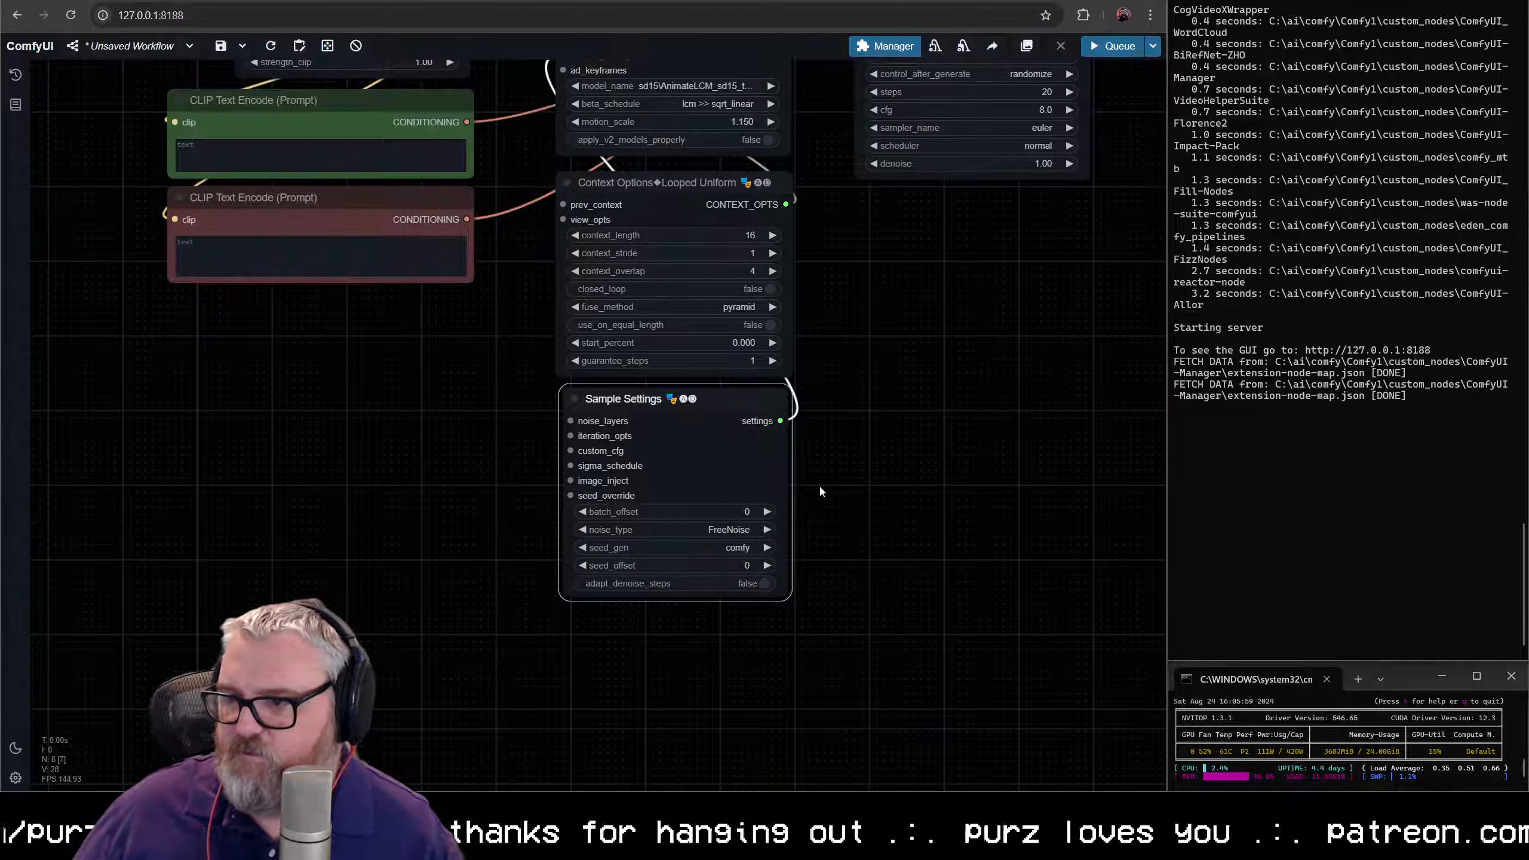
left_click(819, 493)
- Add a Load AnimateDiff LoRA node to the AnimateDiff Loader's motion_lora input, resize it, and line it up above the loader
scroll(808, 496, "up", 3)
left_click_drag(801, 498, 777, 589)
scroll(793, 482, "down", 4)
left_click_drag(797, 379, 740, 556)
scroll(647, 345, "up", 1)
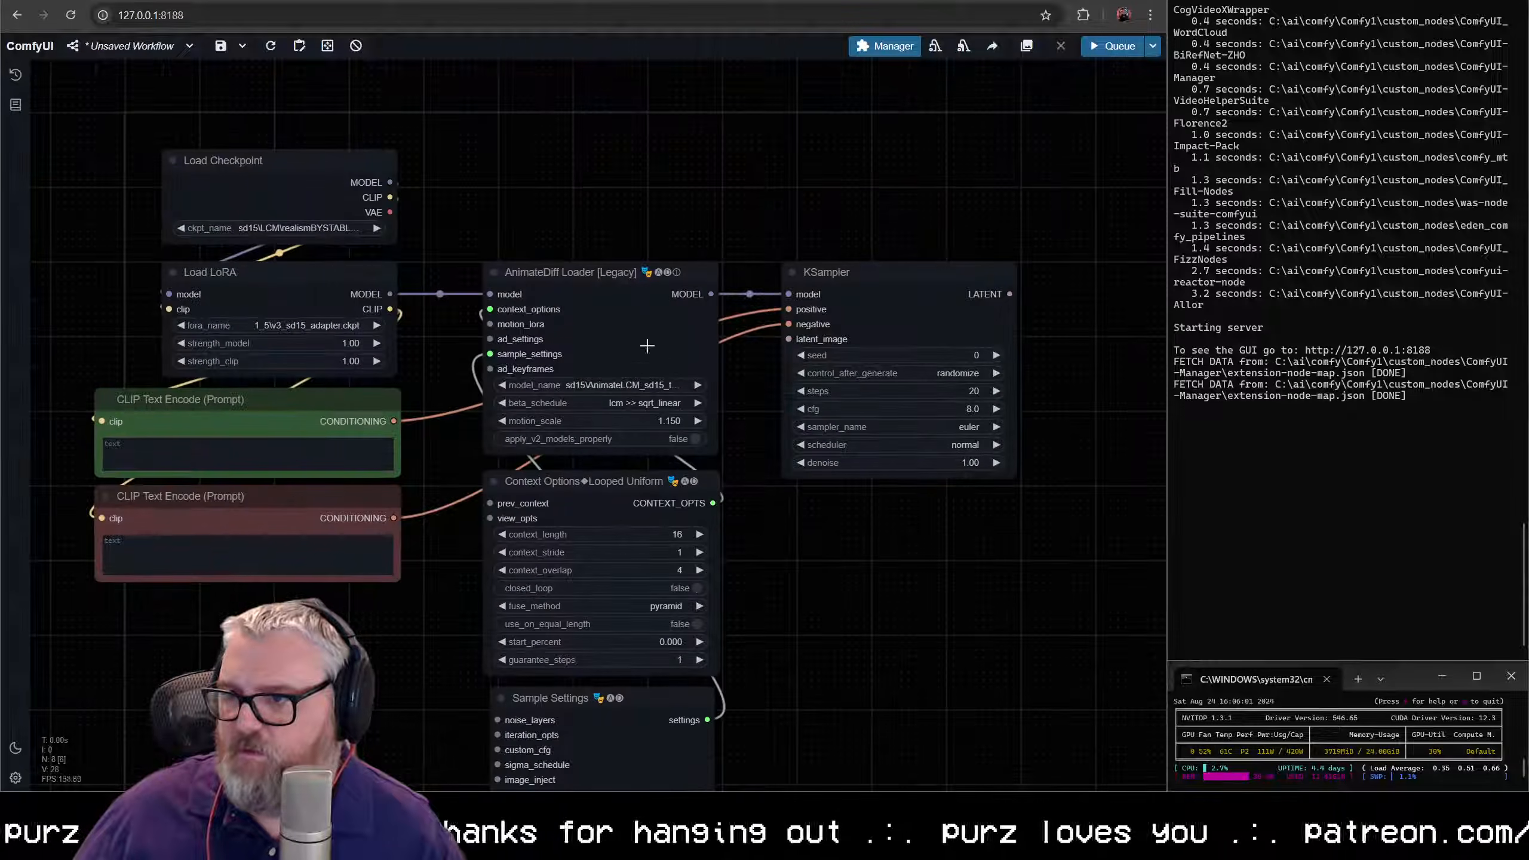
left_click_drag(490, 325, 448, 181)
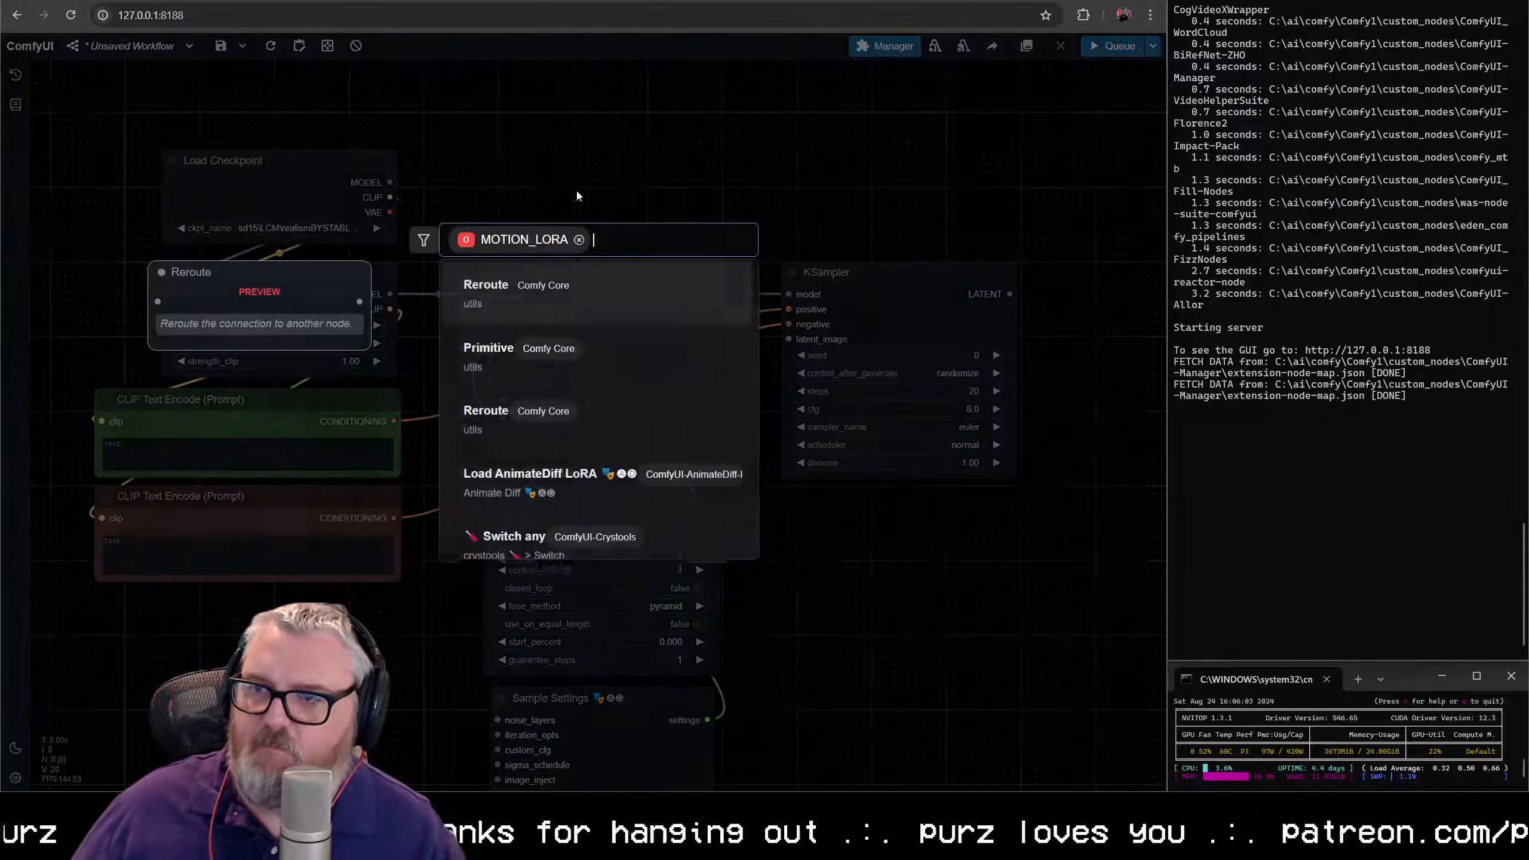
left_click(521, 488)
left_click_drag(641, 140, 584, 186)
left_click_drag(688, 248, 711, 249)
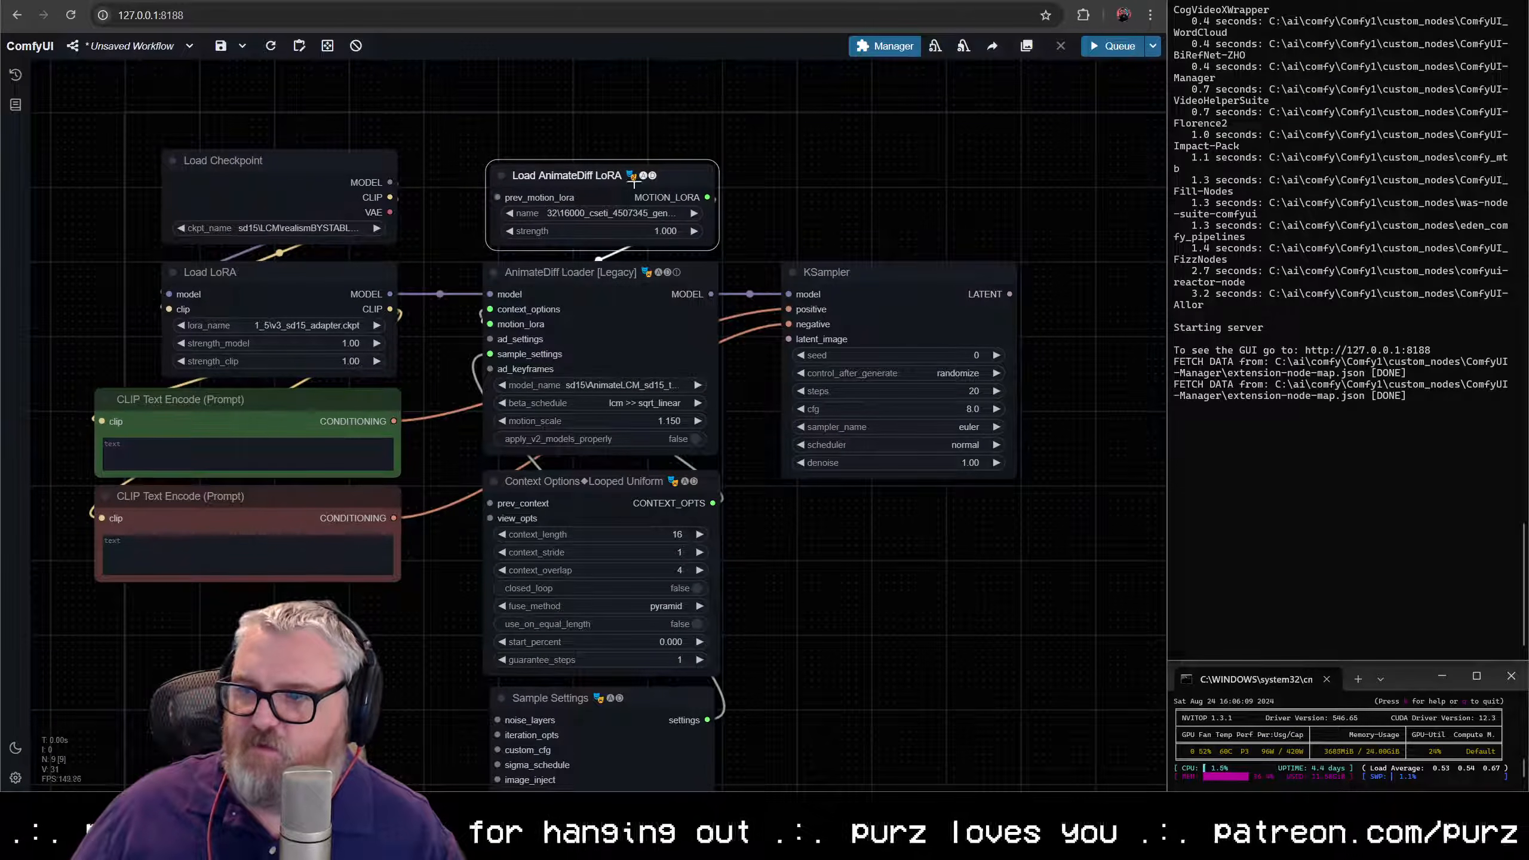
left_click_drag(633, 182, 625, 188)
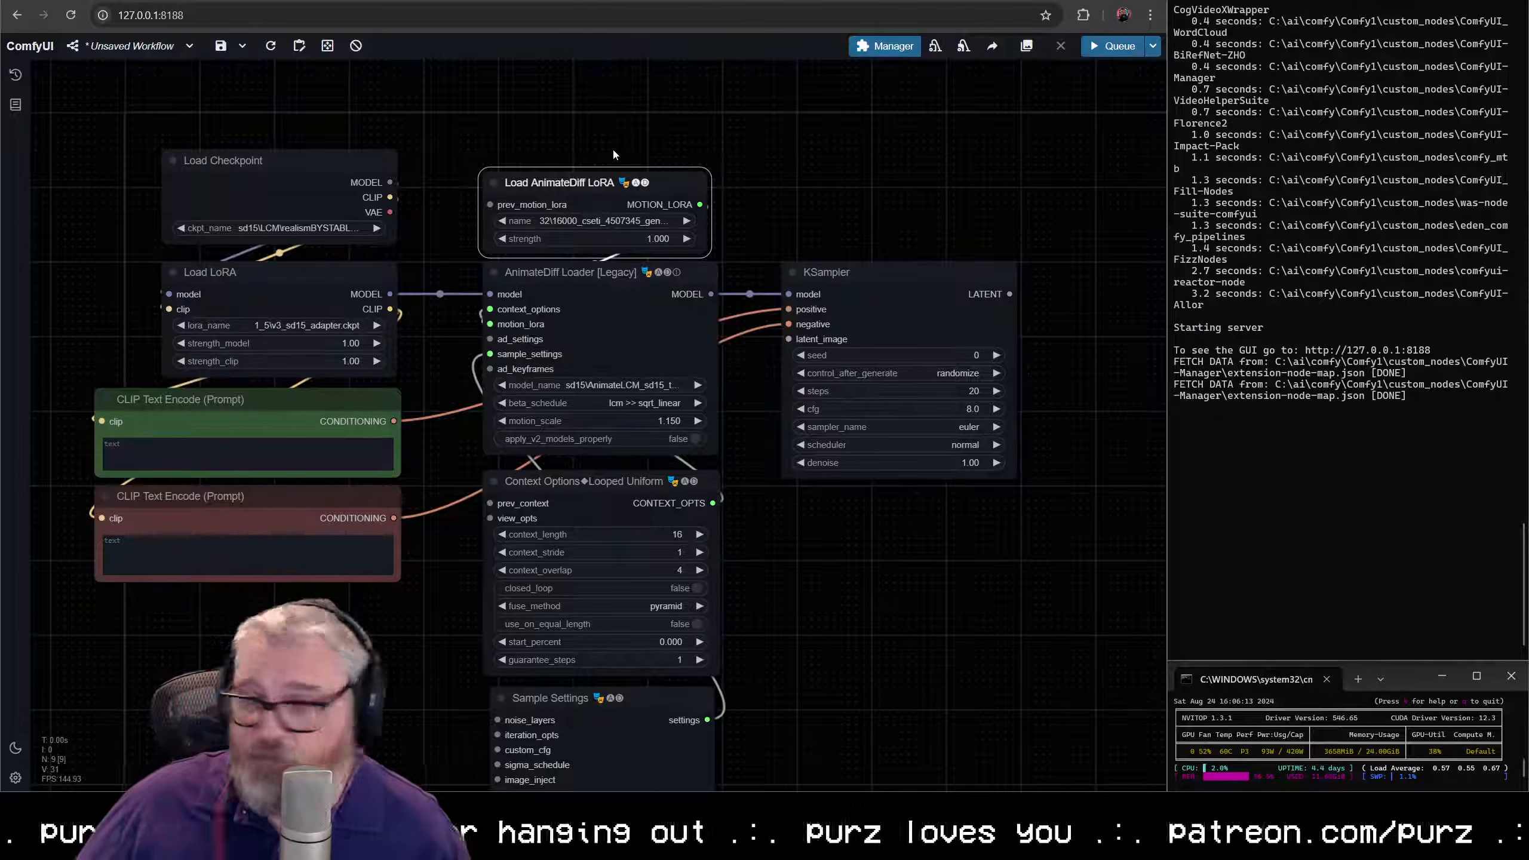
- Set the Load AnimateDiff LoRA node's strength to 0.8, keeping the selected 32-frame motion LoRA
left_click(618, 220)
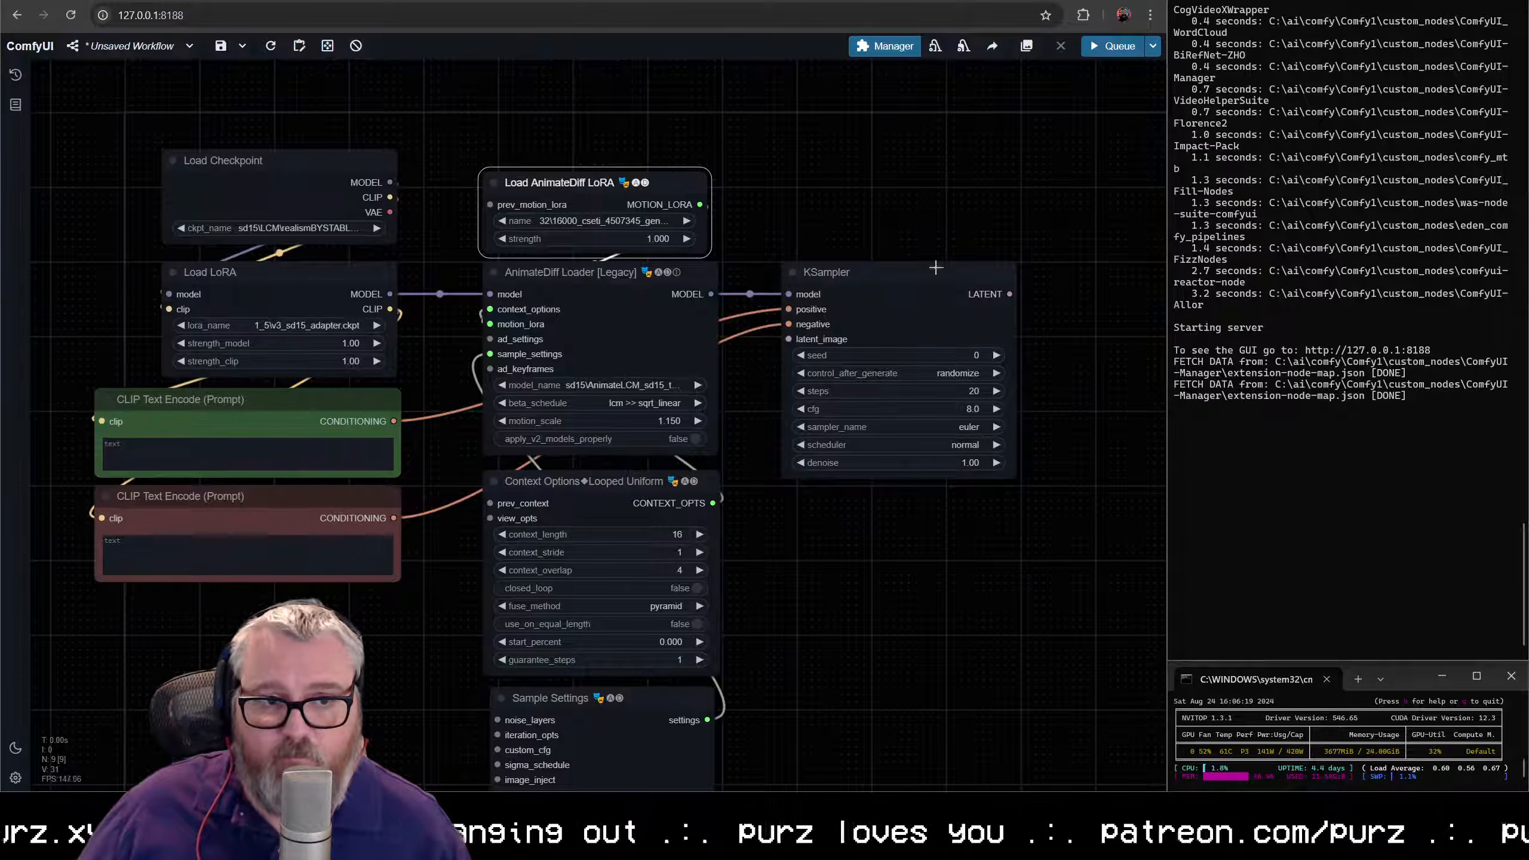
left_click(659, 238)
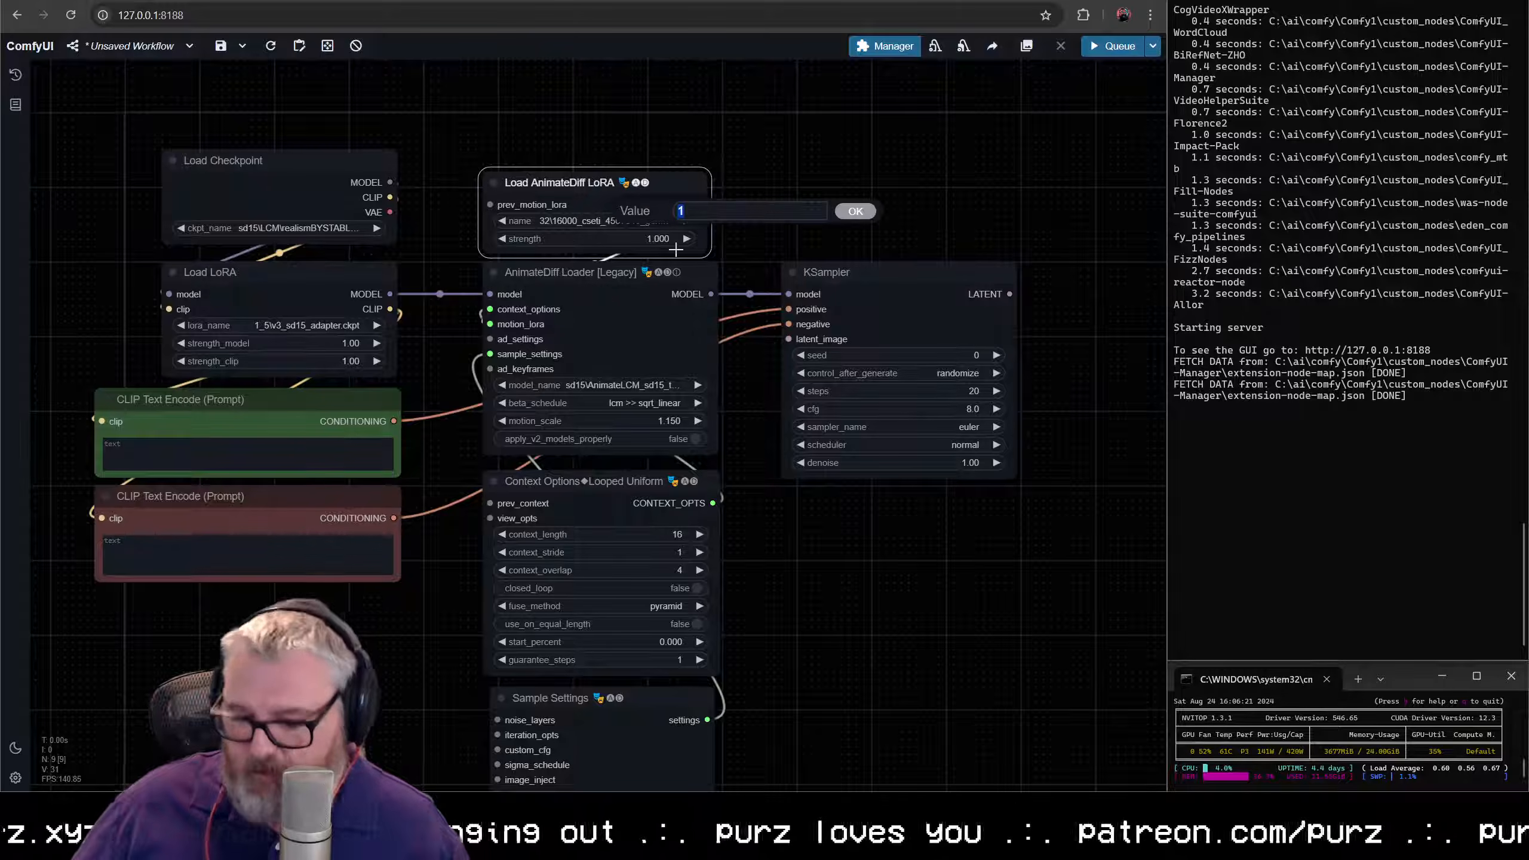
type("0.8")
key("Return")
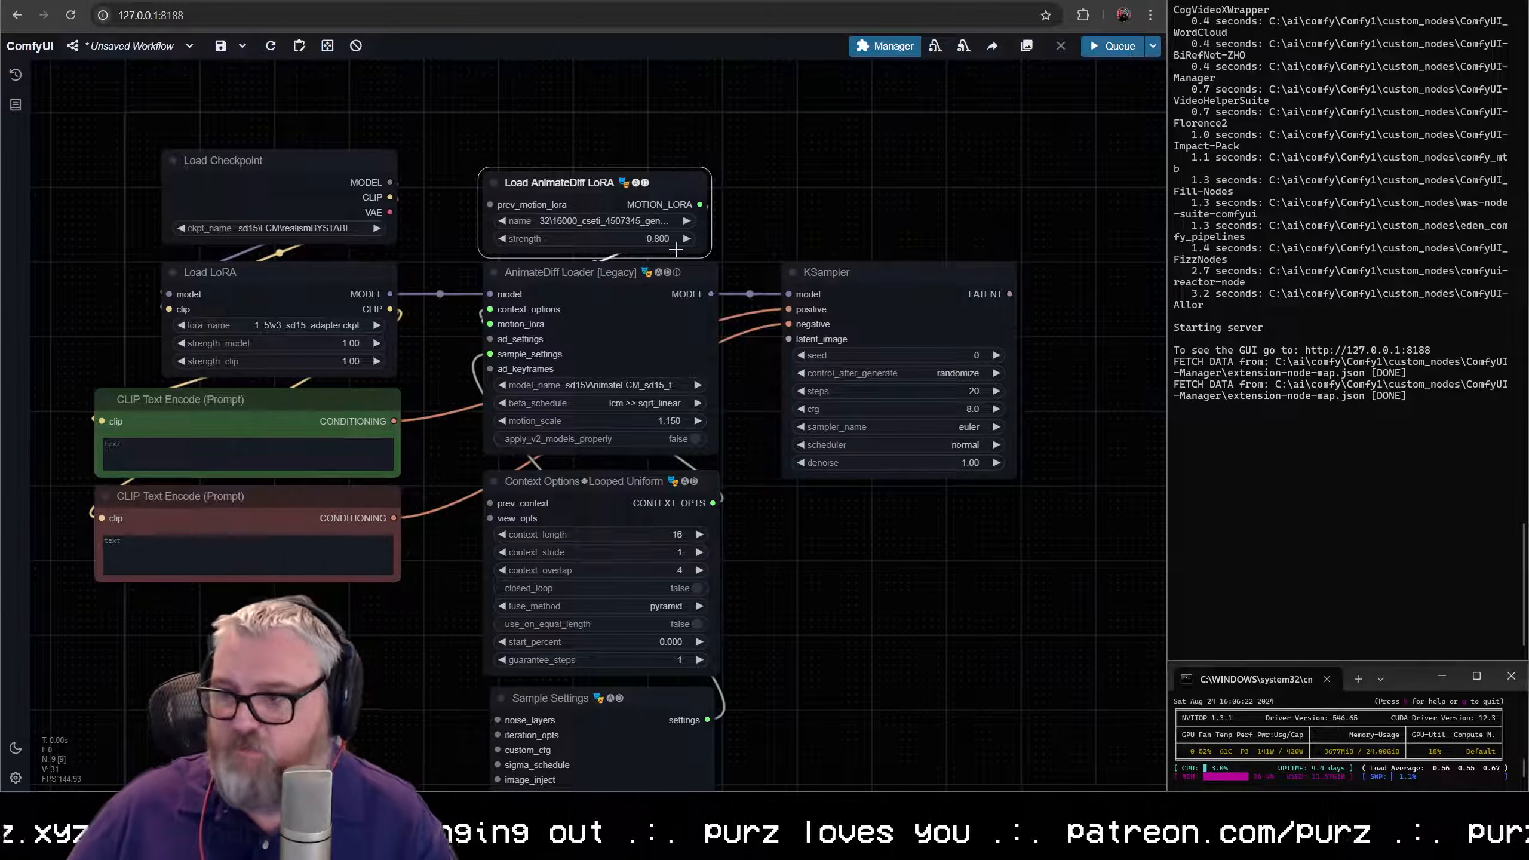
- Color the Load AnimateDiff LoRA, AnimateDiff Loader, Context Options and Sample Settings nodes pale blue
left_click(691, 114)
scroll(693, 144, "down", 4)
left_click_drag(694, 146, 679, 137)
left_click_drag(599, 115, 686, 614)
right_click(648, 540)
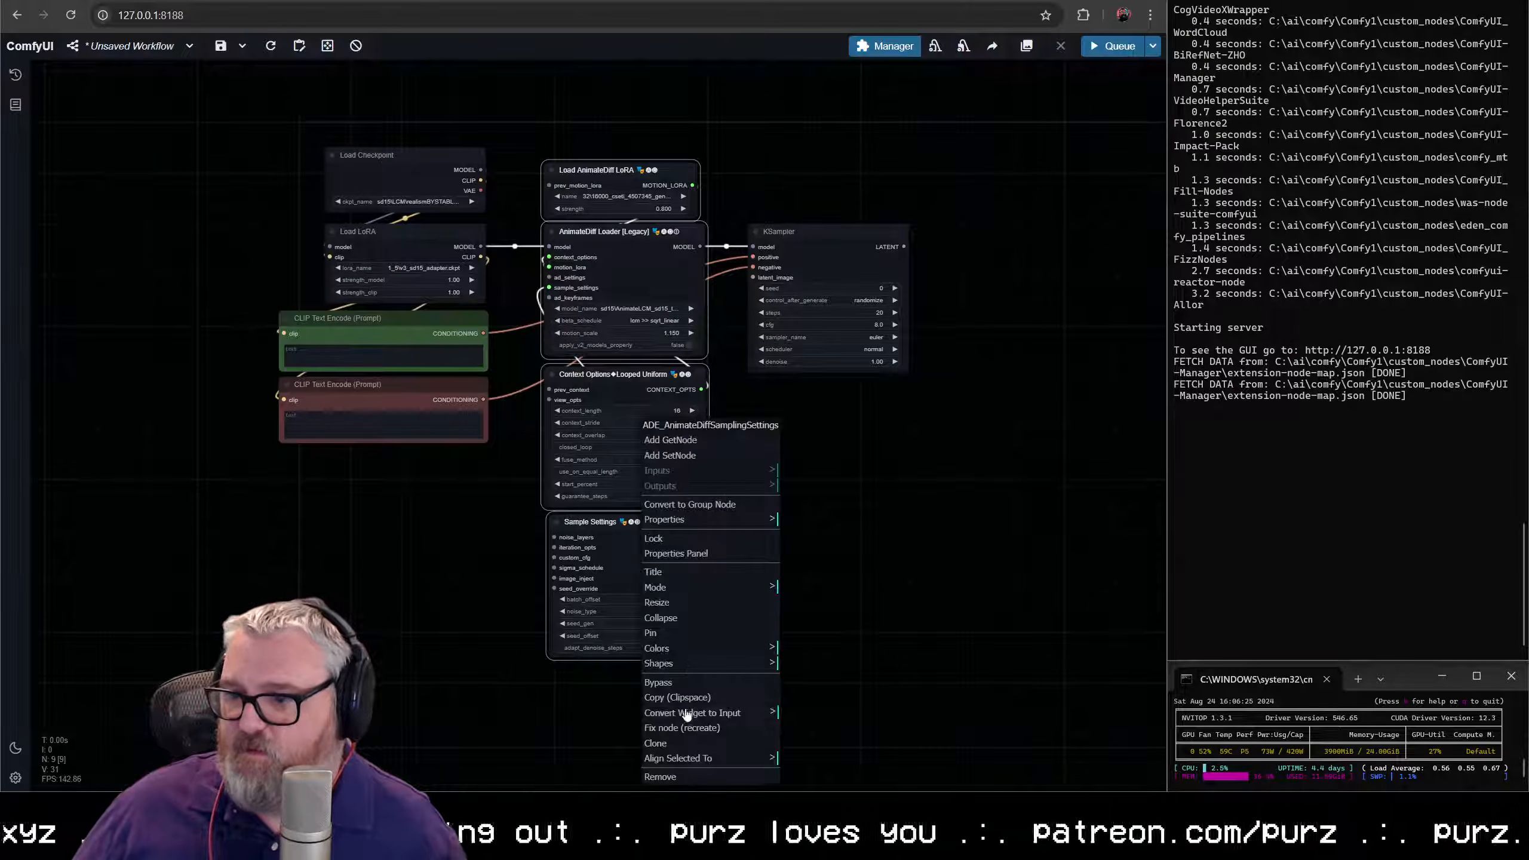
left_click(691, 716)
left_click(716, 648)
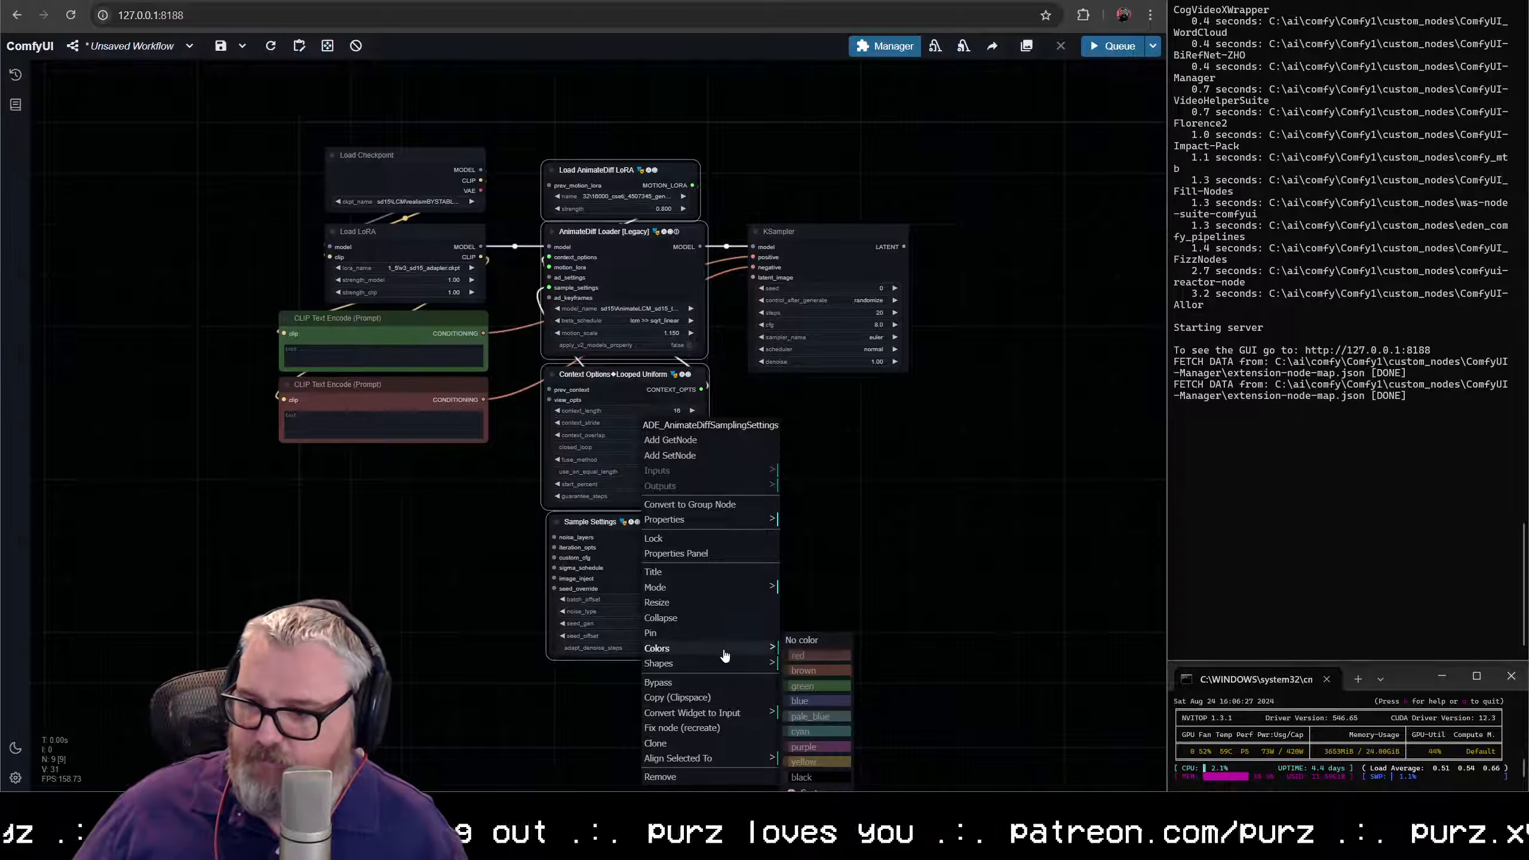
left_click(825, 717)
- Color the Load Checkpoint and Load LoRA nodes green
left_click(425, 573)
left_click_drag(282, 142, 412, 332)
right_click(378, 150)
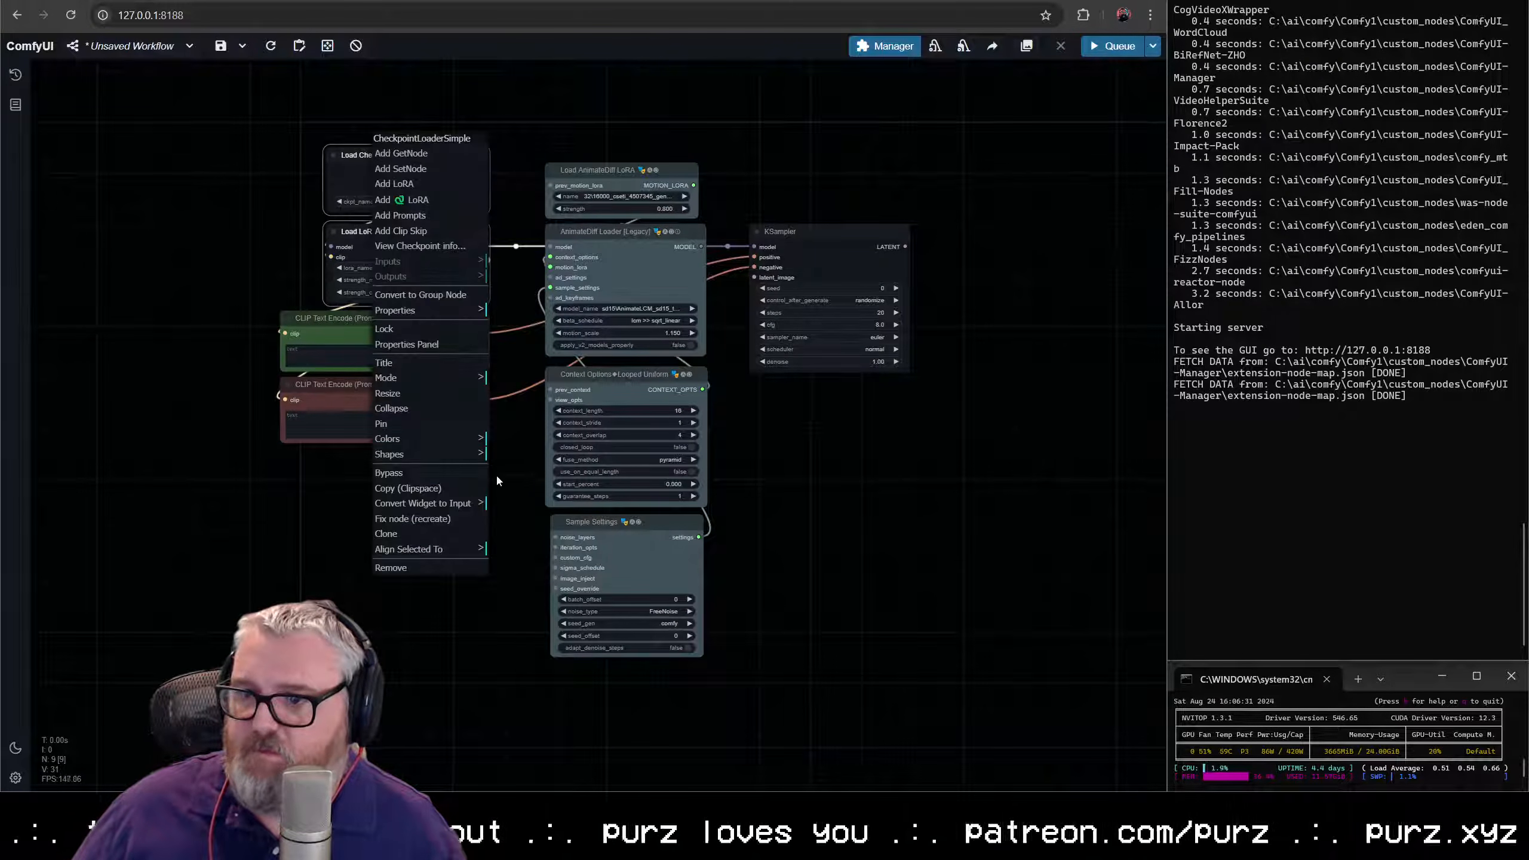
left_click(453, 443)
left_click(518, 488)
- Color the KSampler node purple
left_click(801, 231)
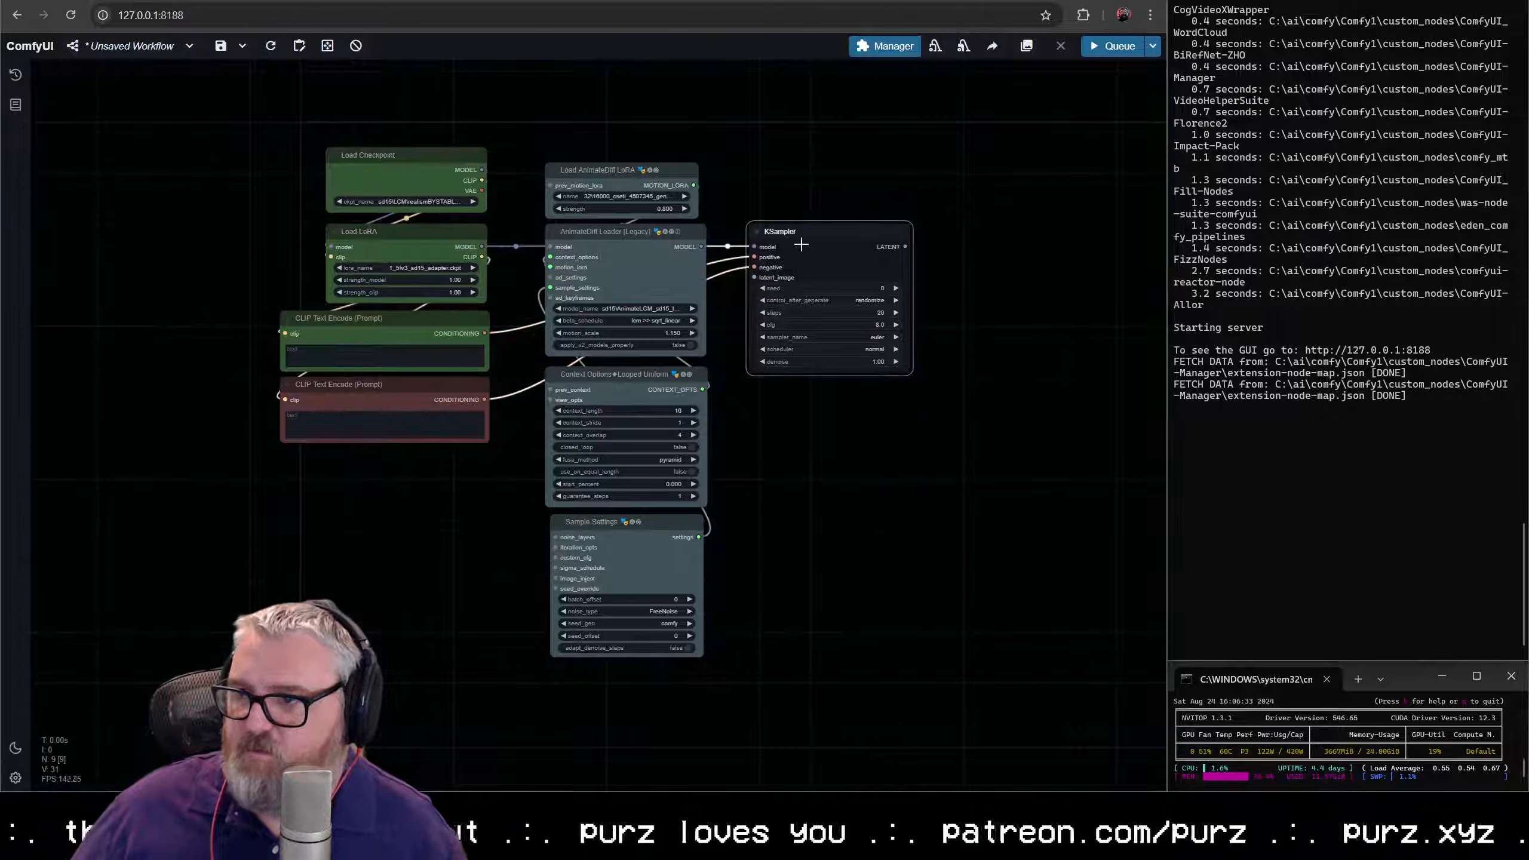
right_click(799, 232)
left_click(841, 519)
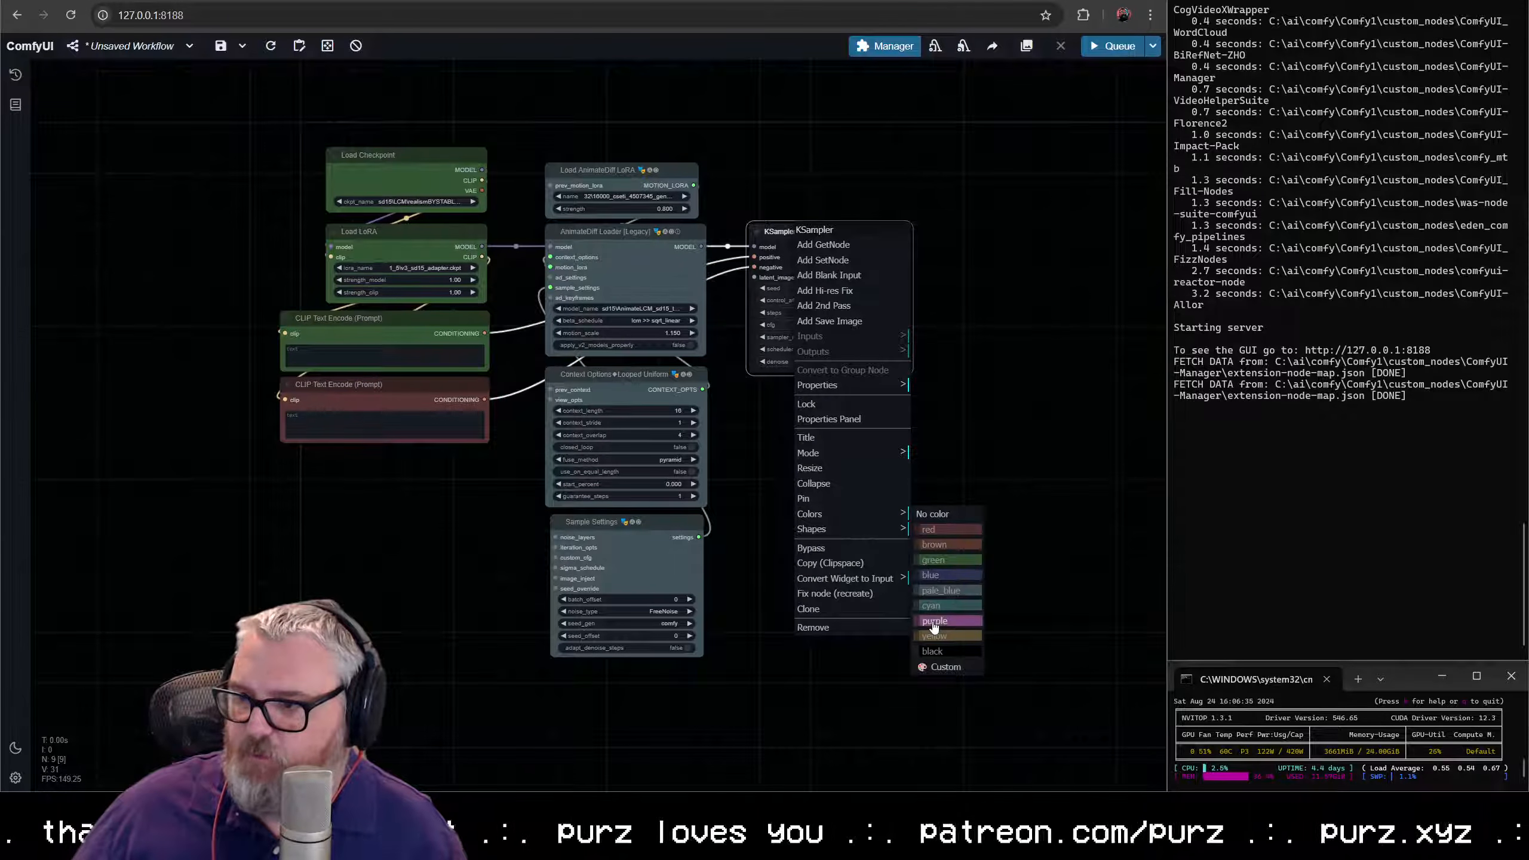
left_click(948, 634)
- Add an Empty Latent Image node to the KSampler's latent_image input and place it directly above the sampler
scroll(831, 424, "up", 2)
scroll(819, 416, "down", 1)
left_click_drag(793, 391, 902, 508)
left_click_drag(855, 381, 861, 229)
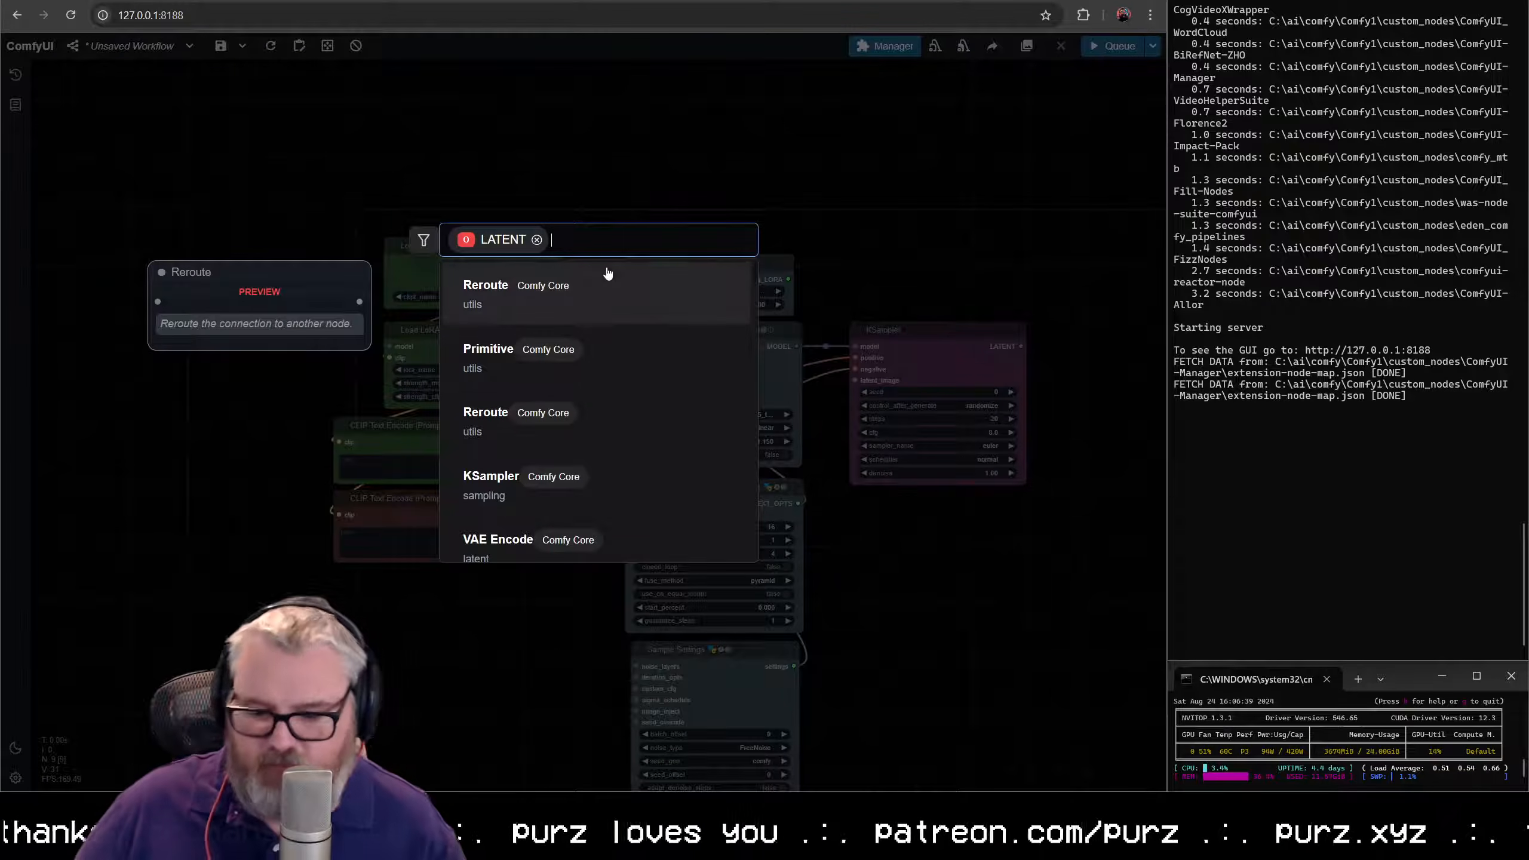
type("empty")
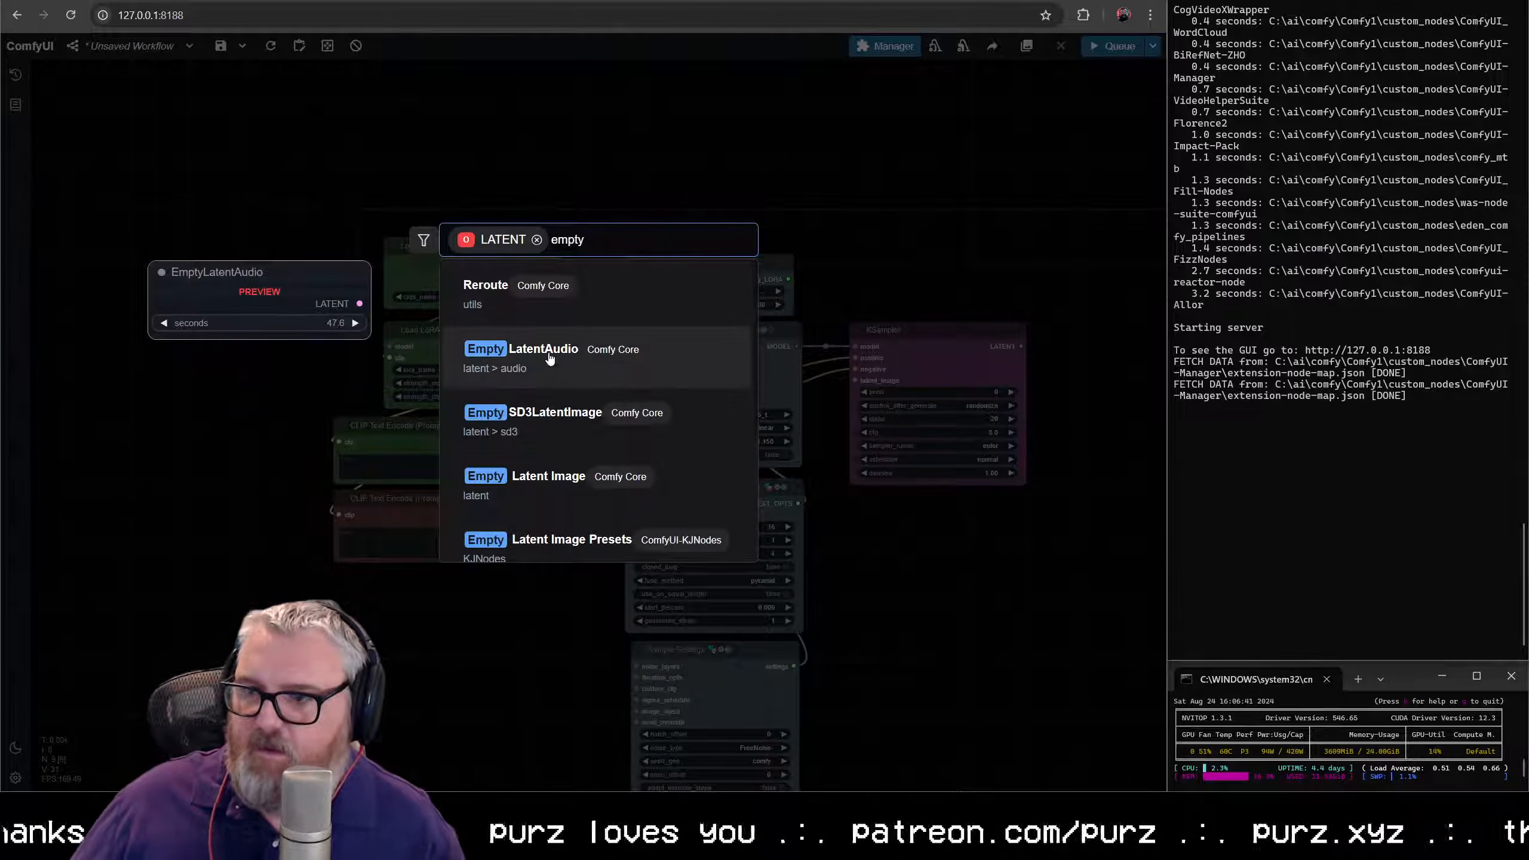
left_click(560, 488)
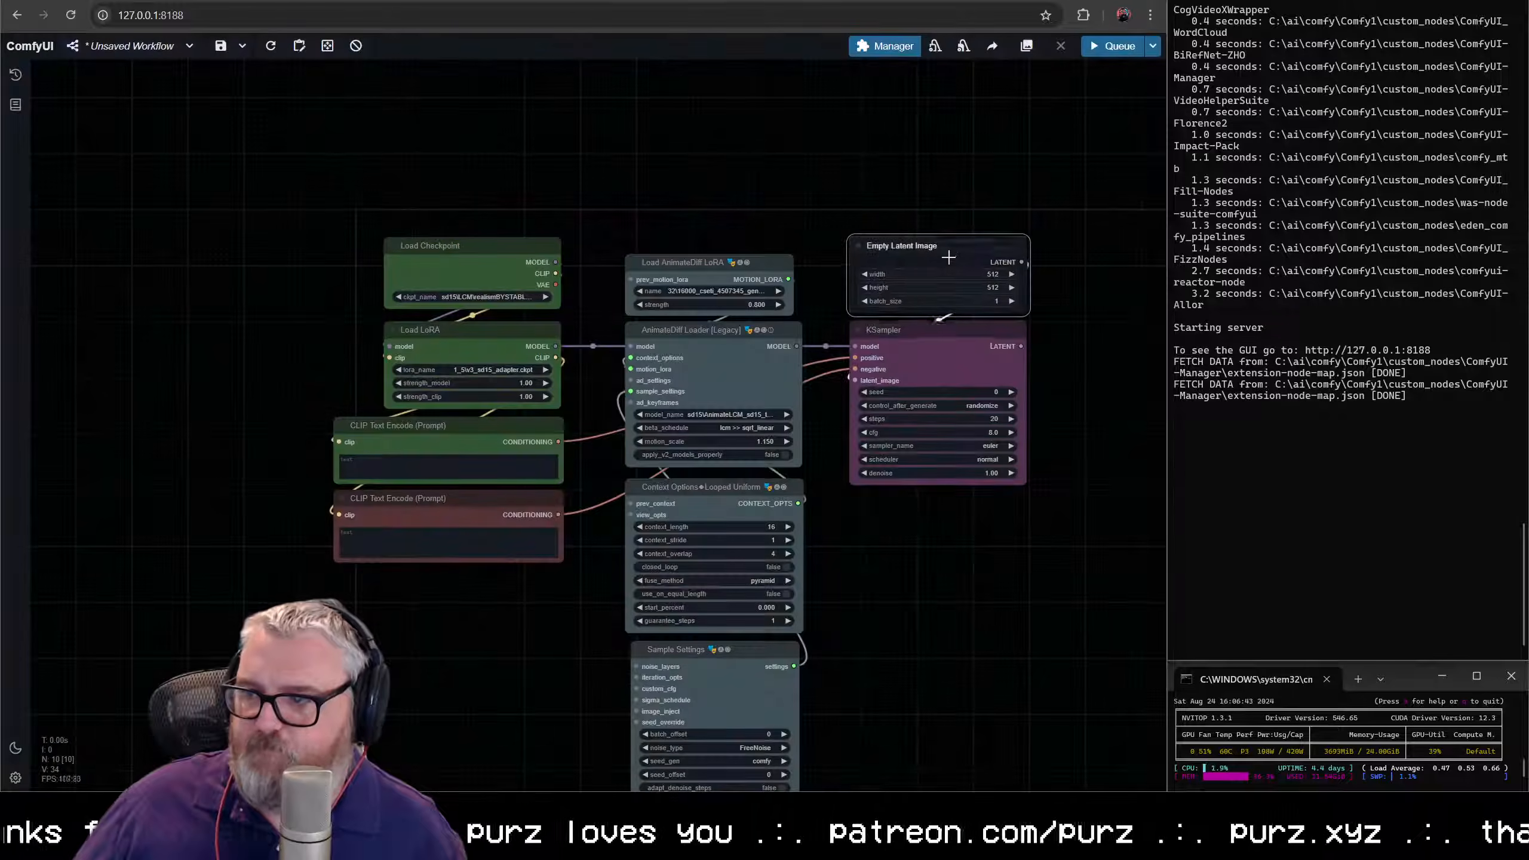
left_click_drag(948, 257, 942, 256)
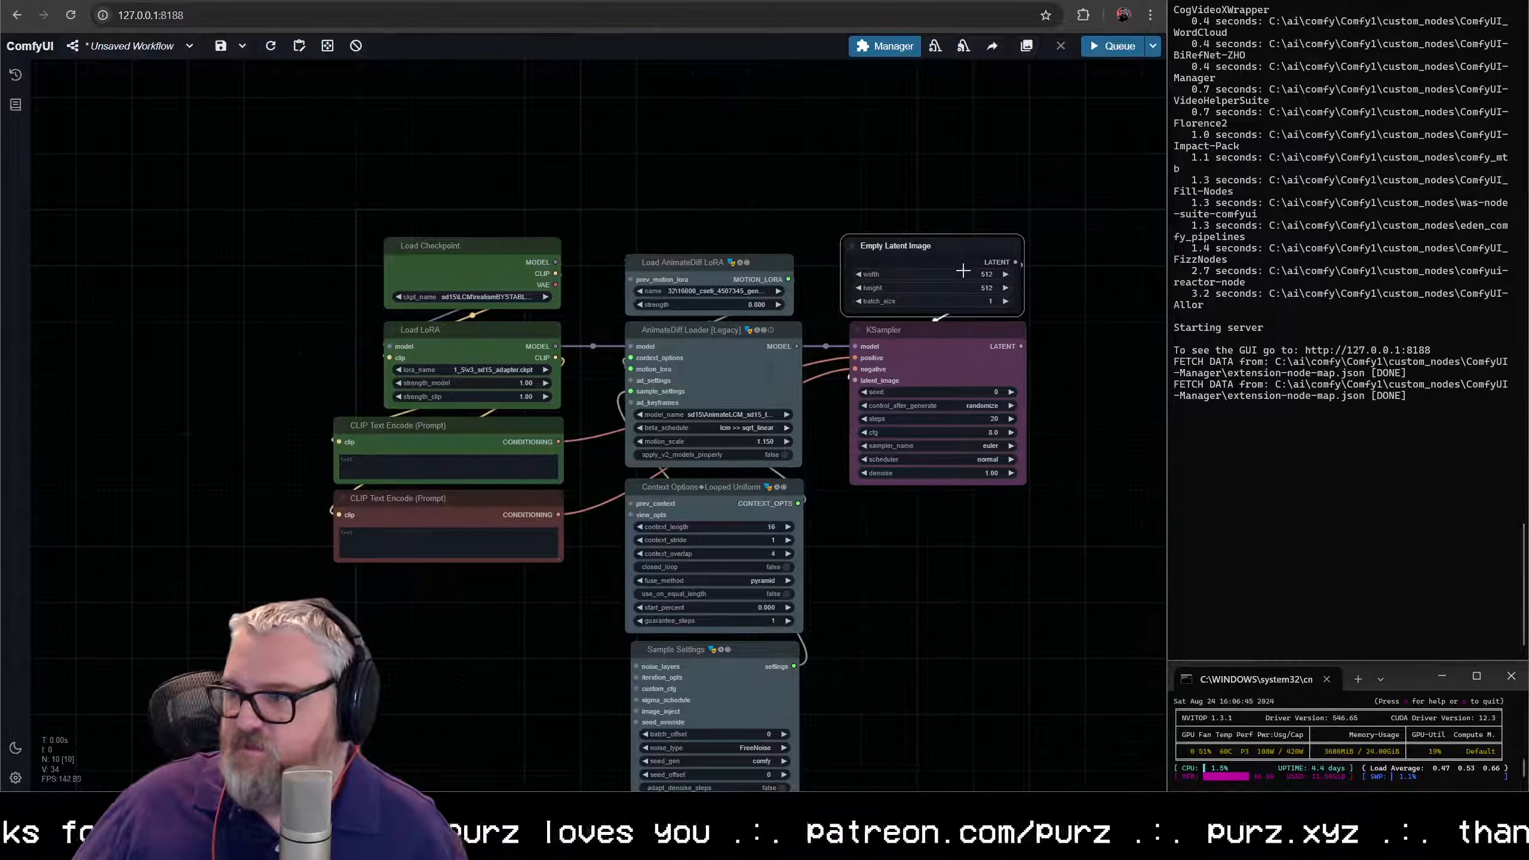
- Set the Empty Latent Image to a width of 576, a height of 320 and a batch size of 64
left_click(962, 272)
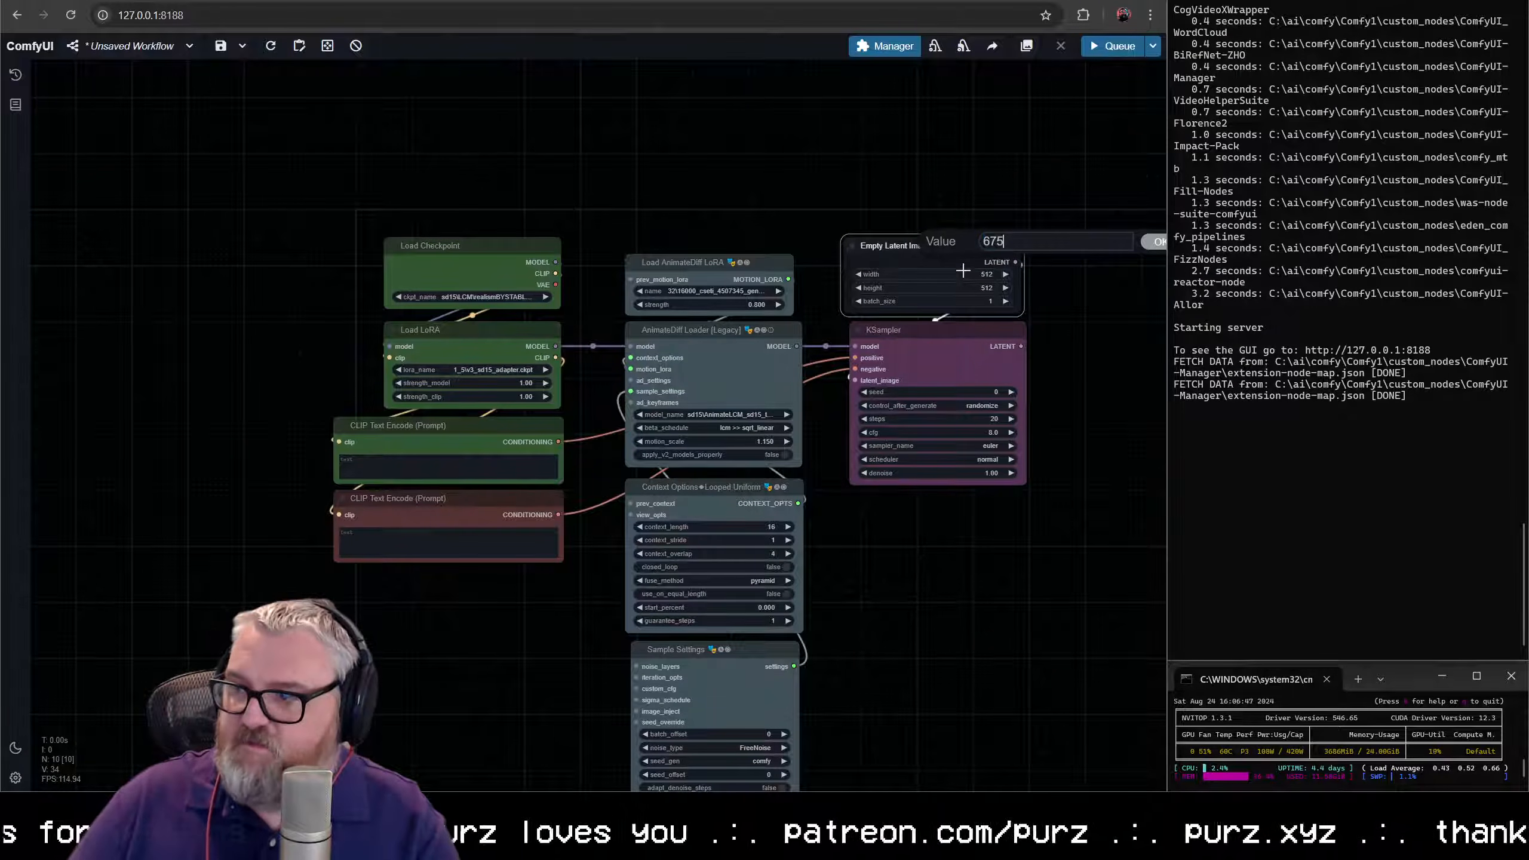
type("576")
key("Return")
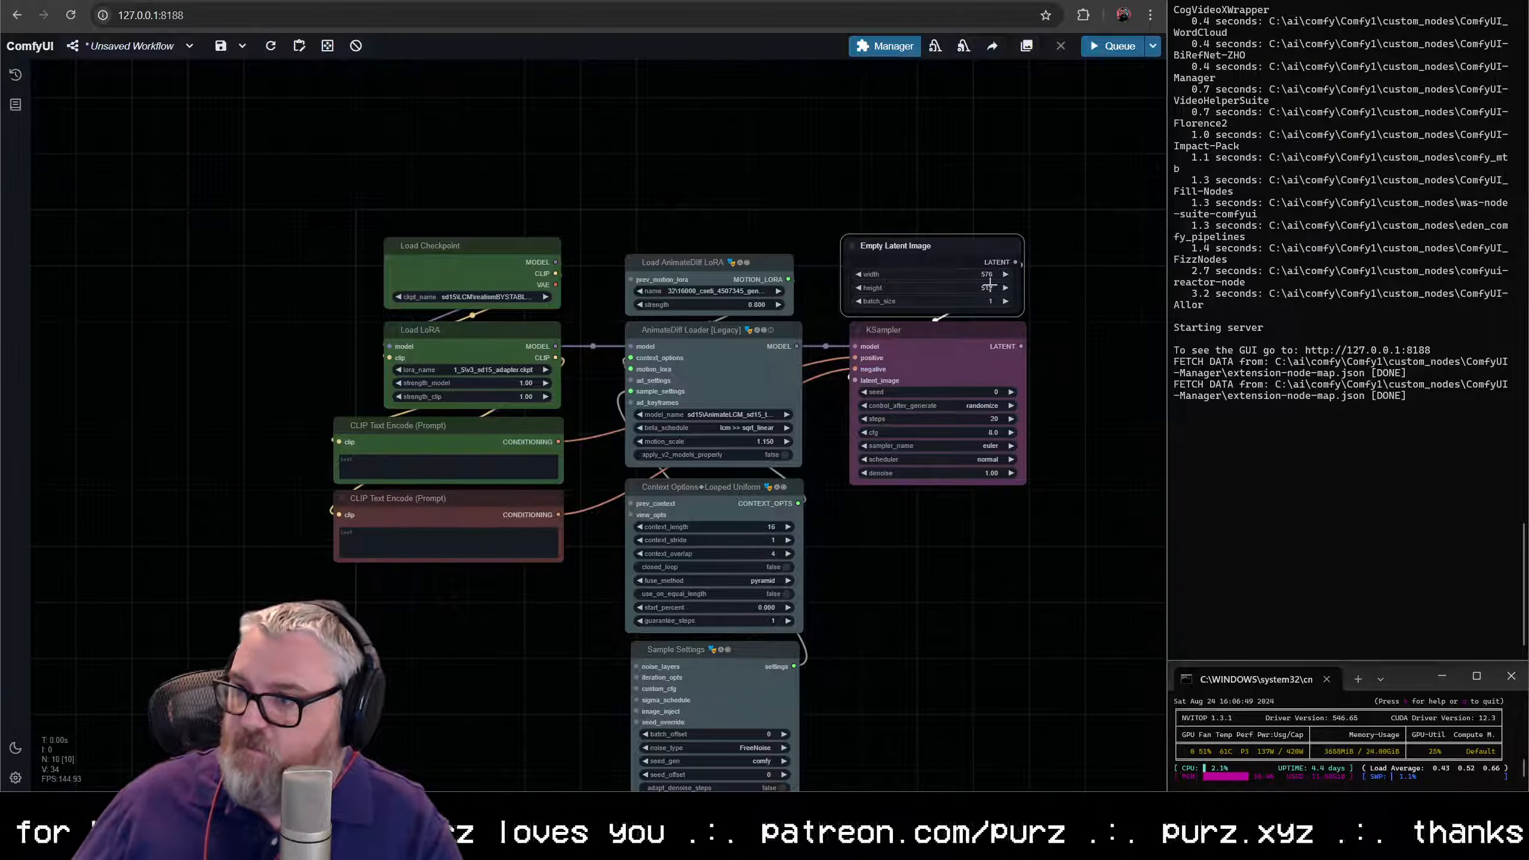
left_click(975, 288)
type("320")
key("Return")
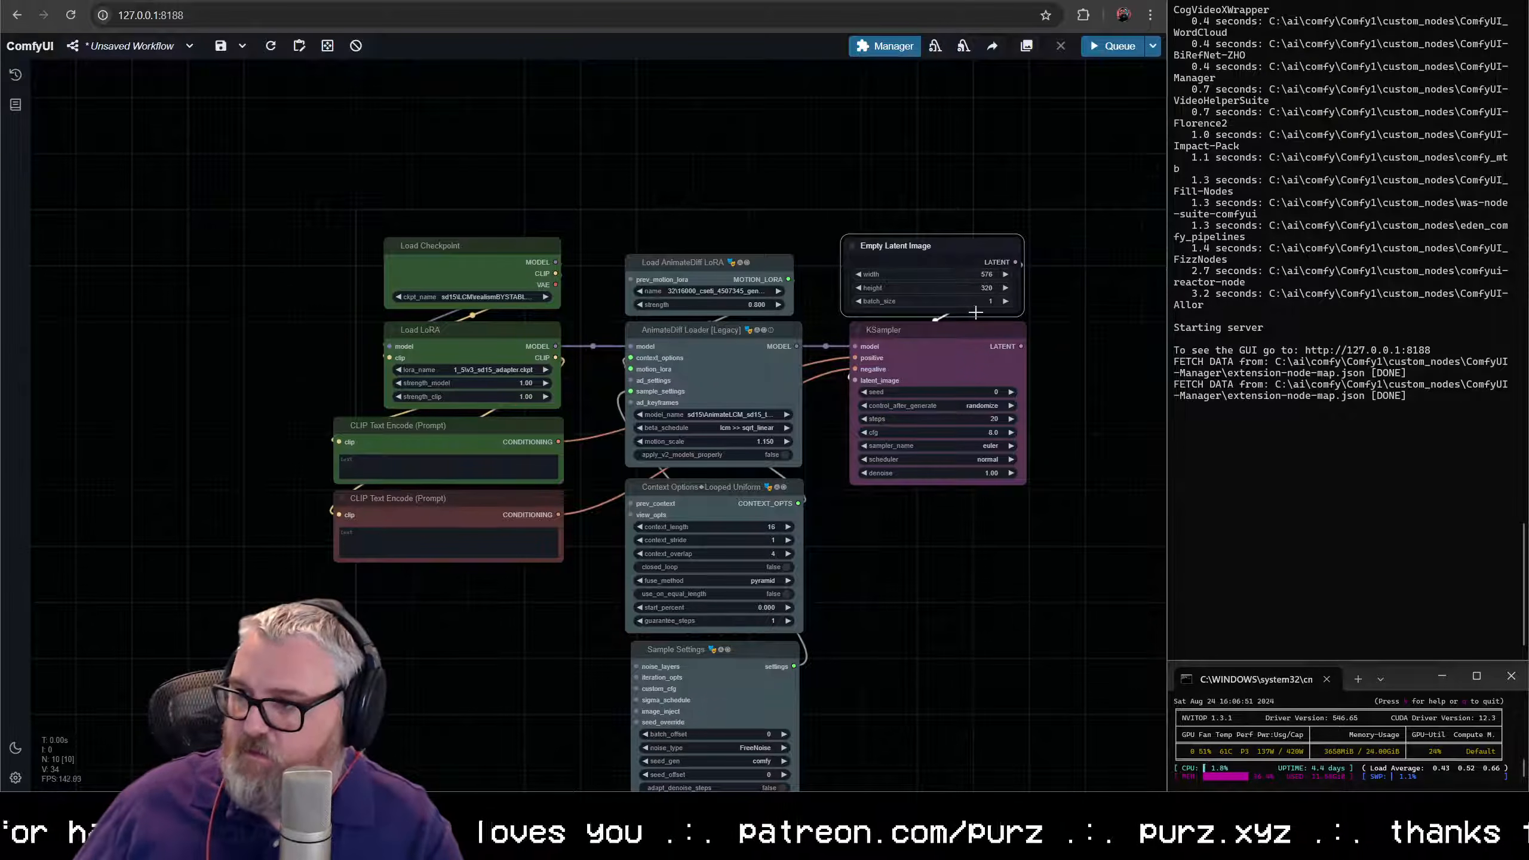
left_click(979, 301)
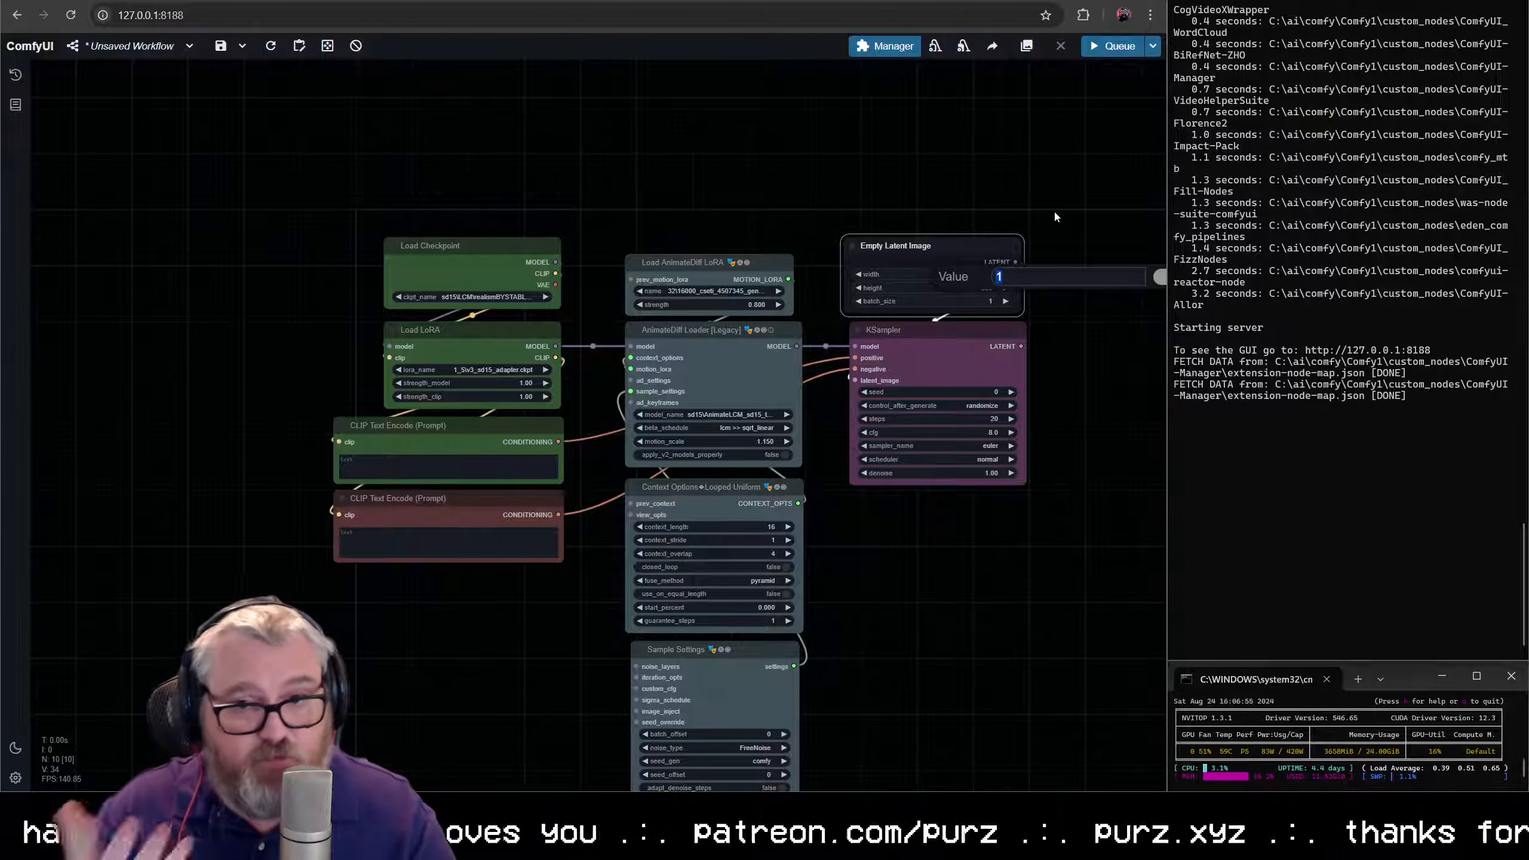
type("64")
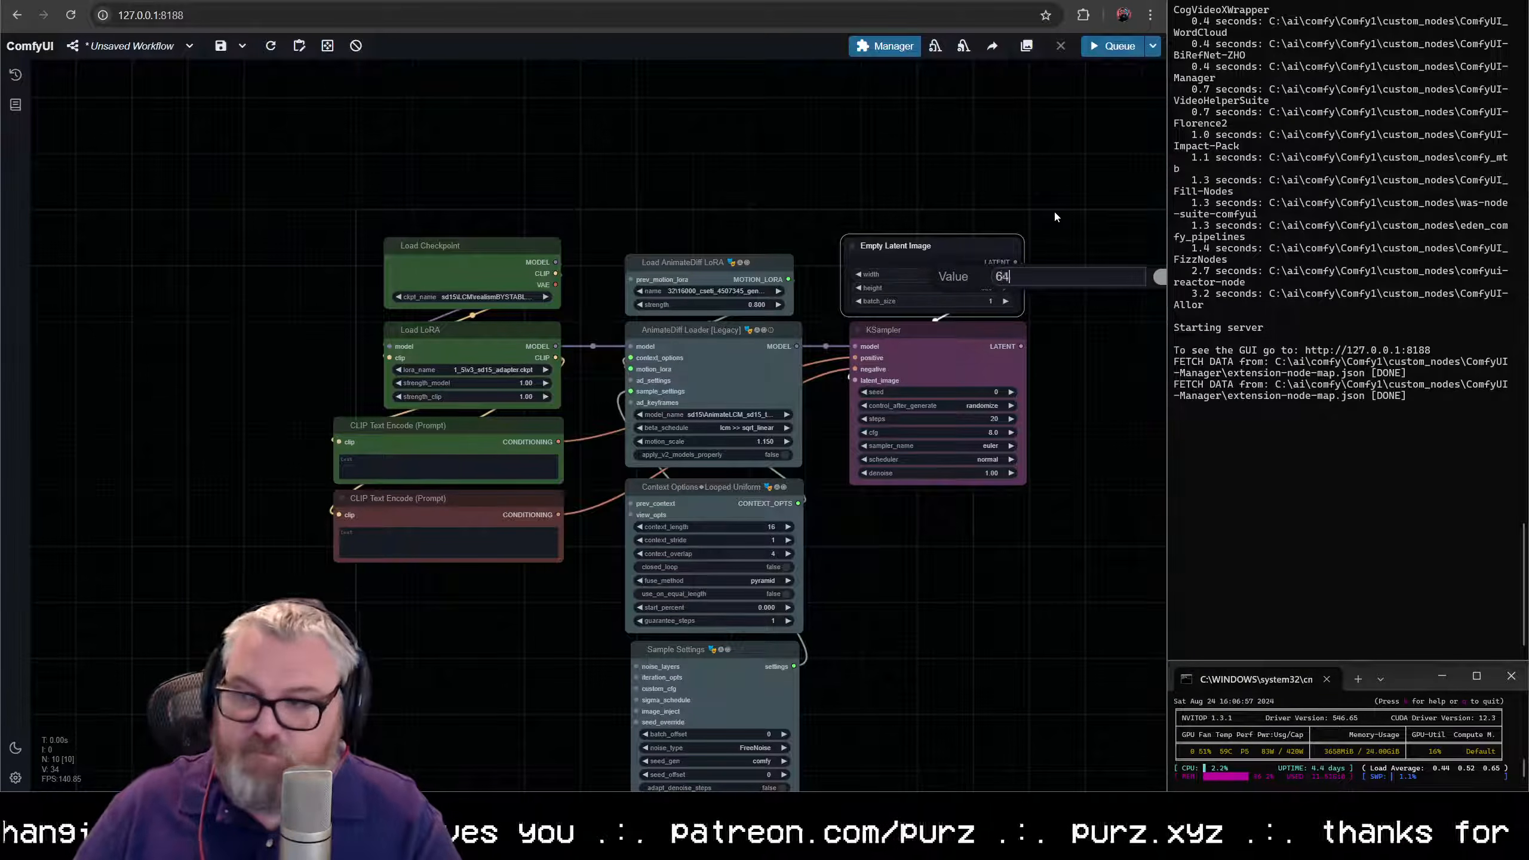
key("Return")
- Add a VAE Decode node to the KSampler's LATENT output and place it below the sampler
scroll(1028, 319, "up", 3)
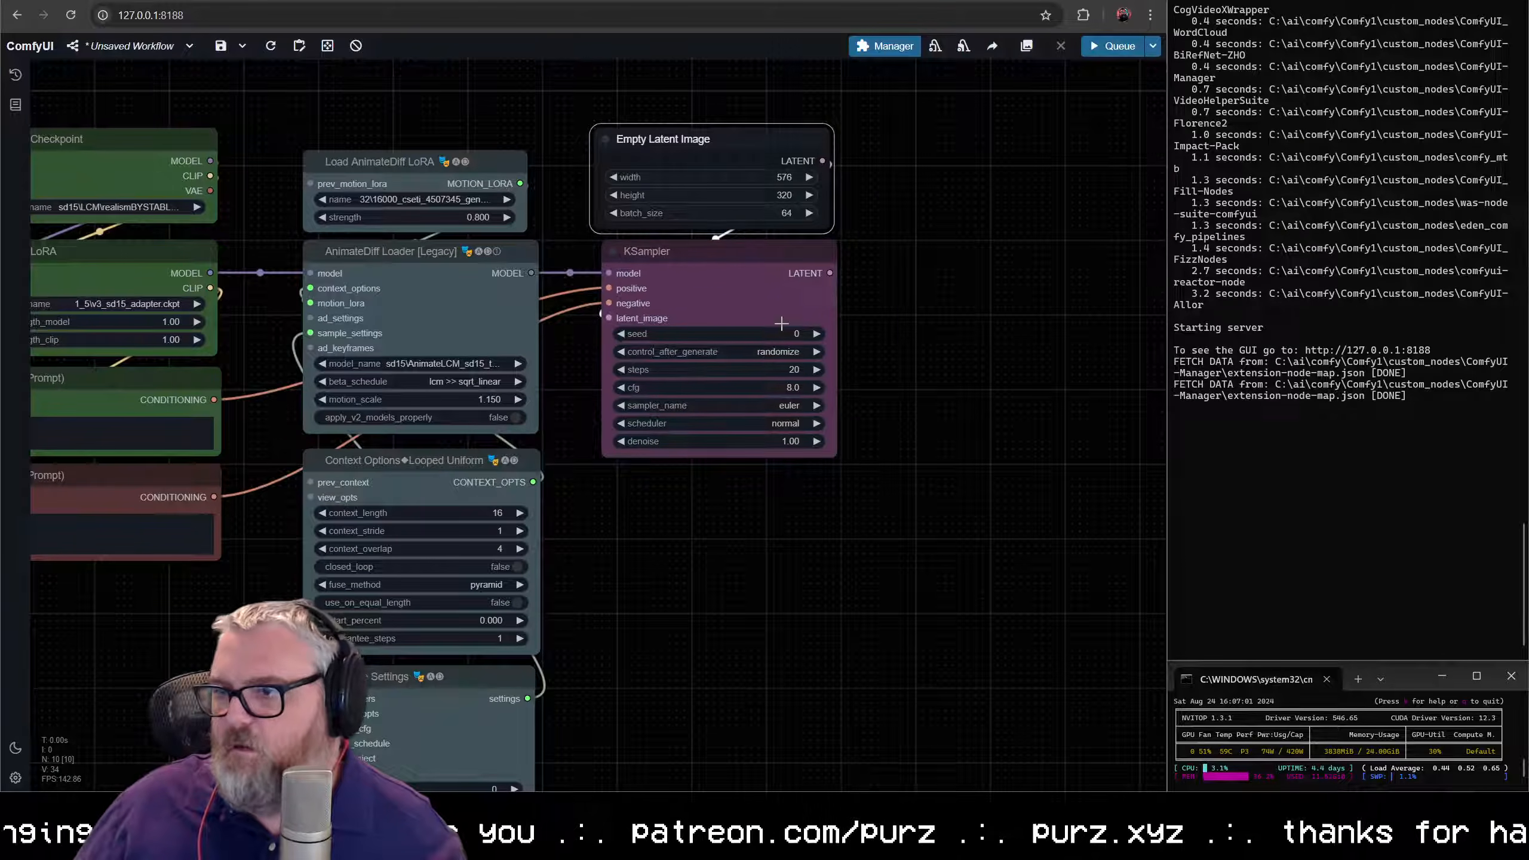
left_click_drag(781, 324, 781, 332)
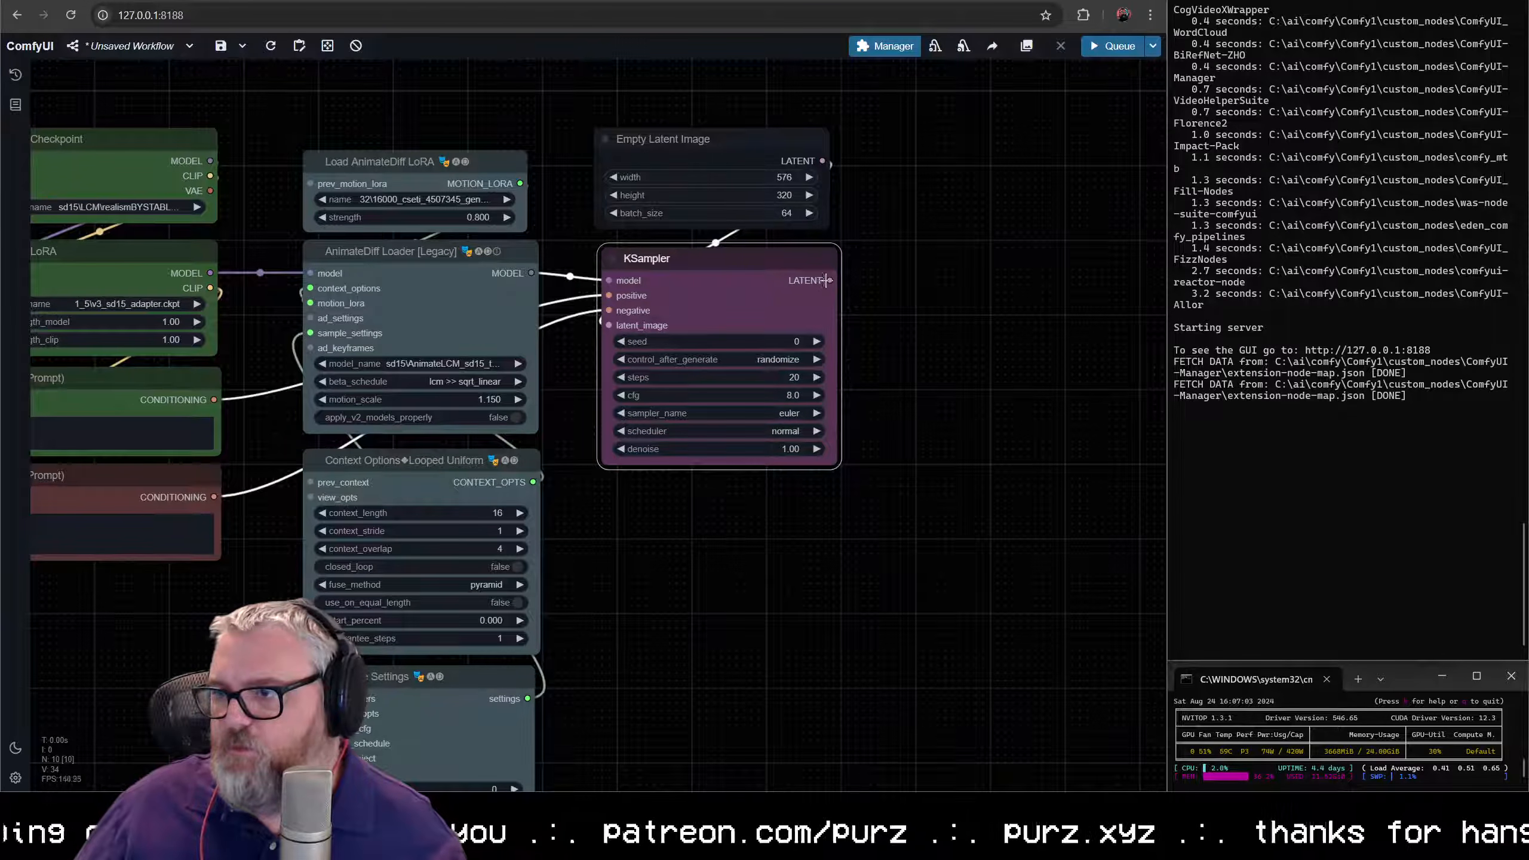
left_click_drag(827, 280, 740, 530)
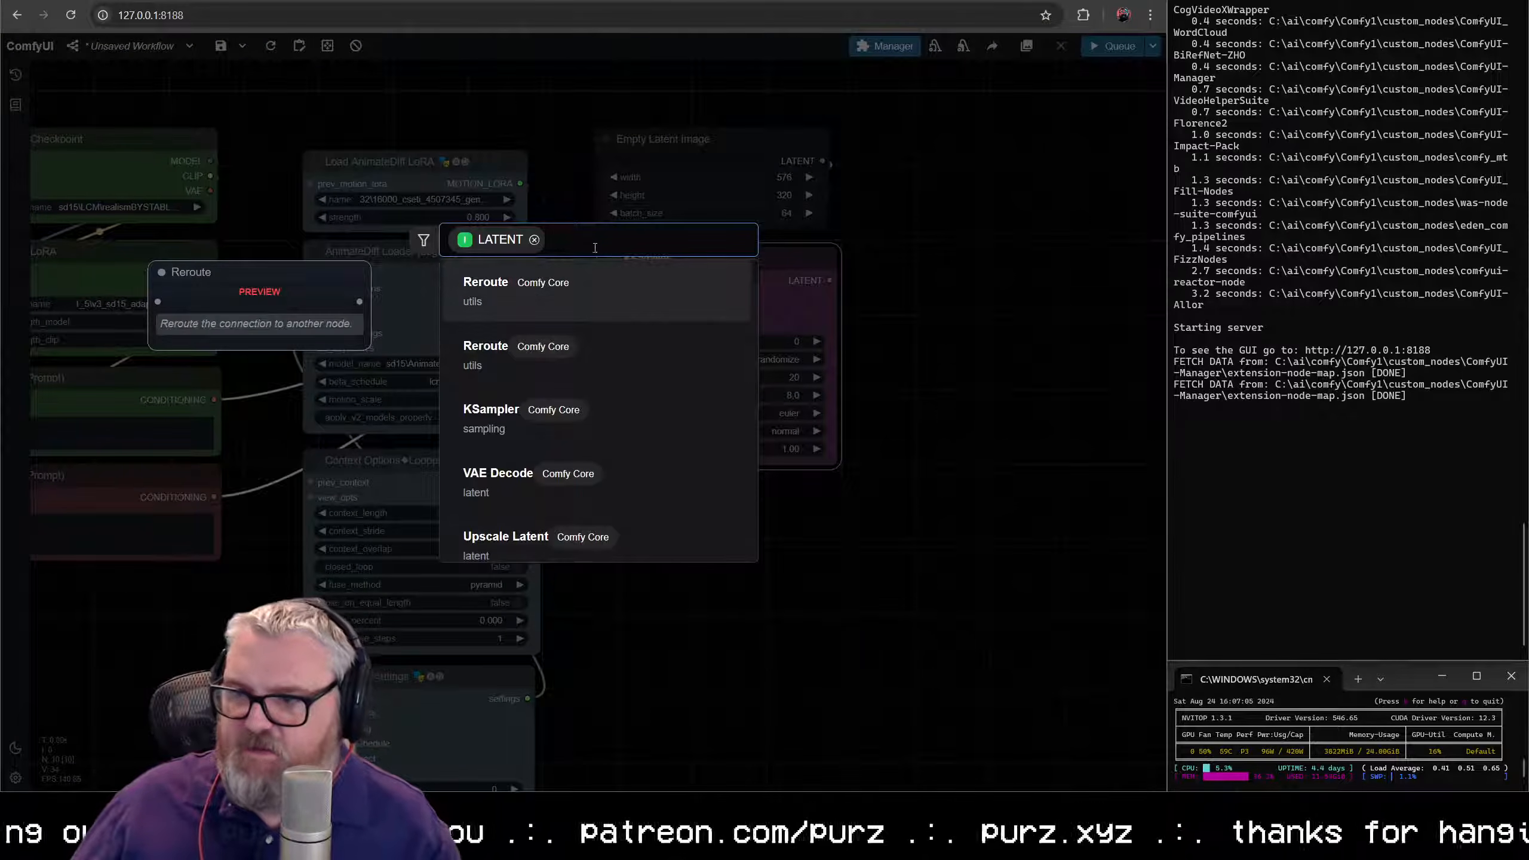
type("vae e")
key("BackSpace")
type("d")
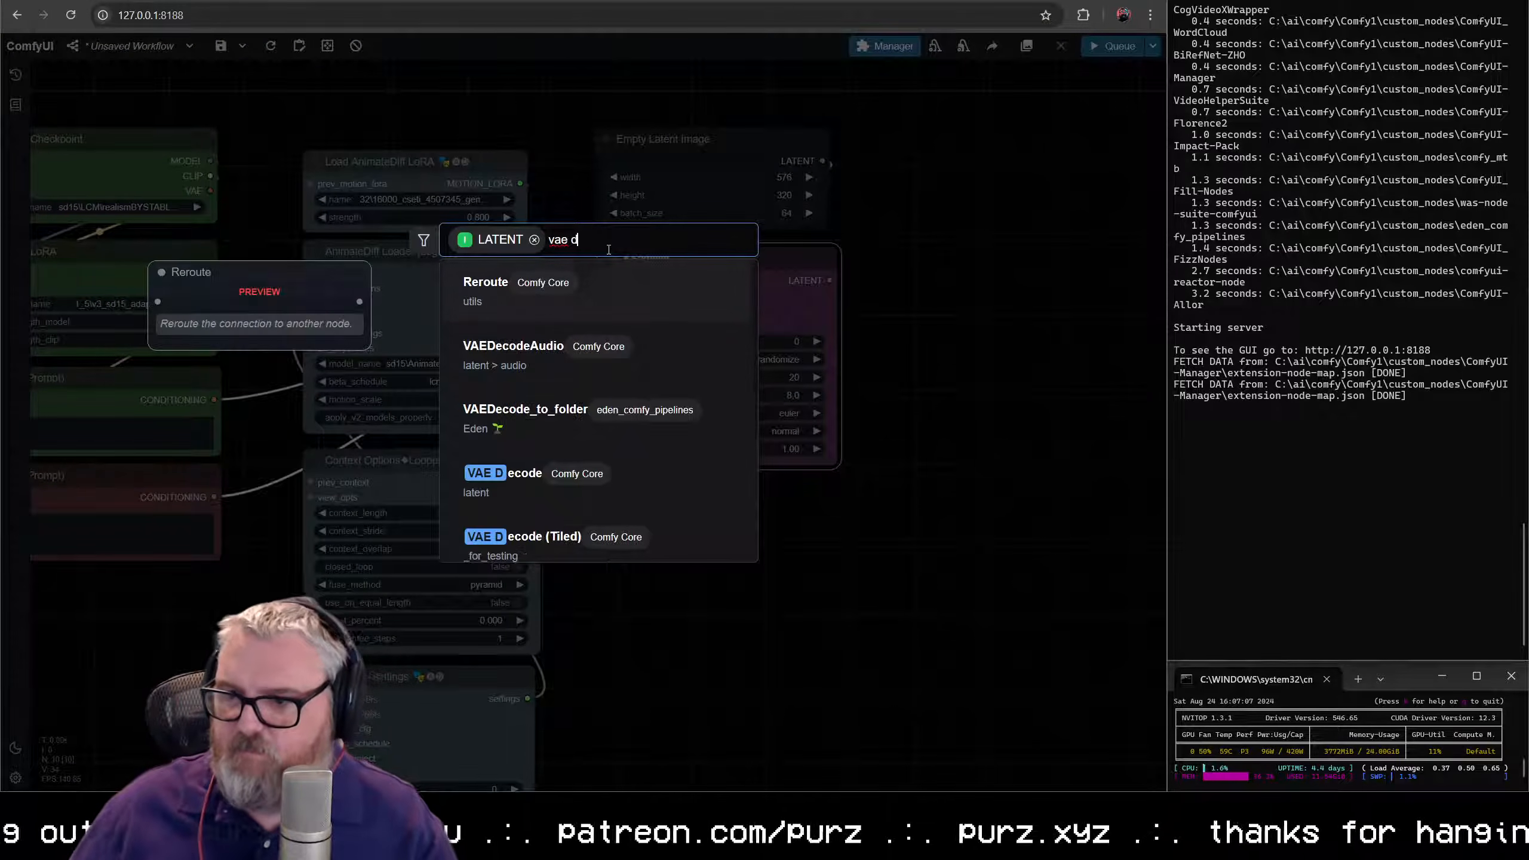
left_click(512, 476)
left_click_drag(756, 513, 700, 572)
- Set the KSampler to 11 steps and a cfg of 2.0
scroll(1009, 413, "up", 10)
left_click_drag(819, 342, 1150, 348)
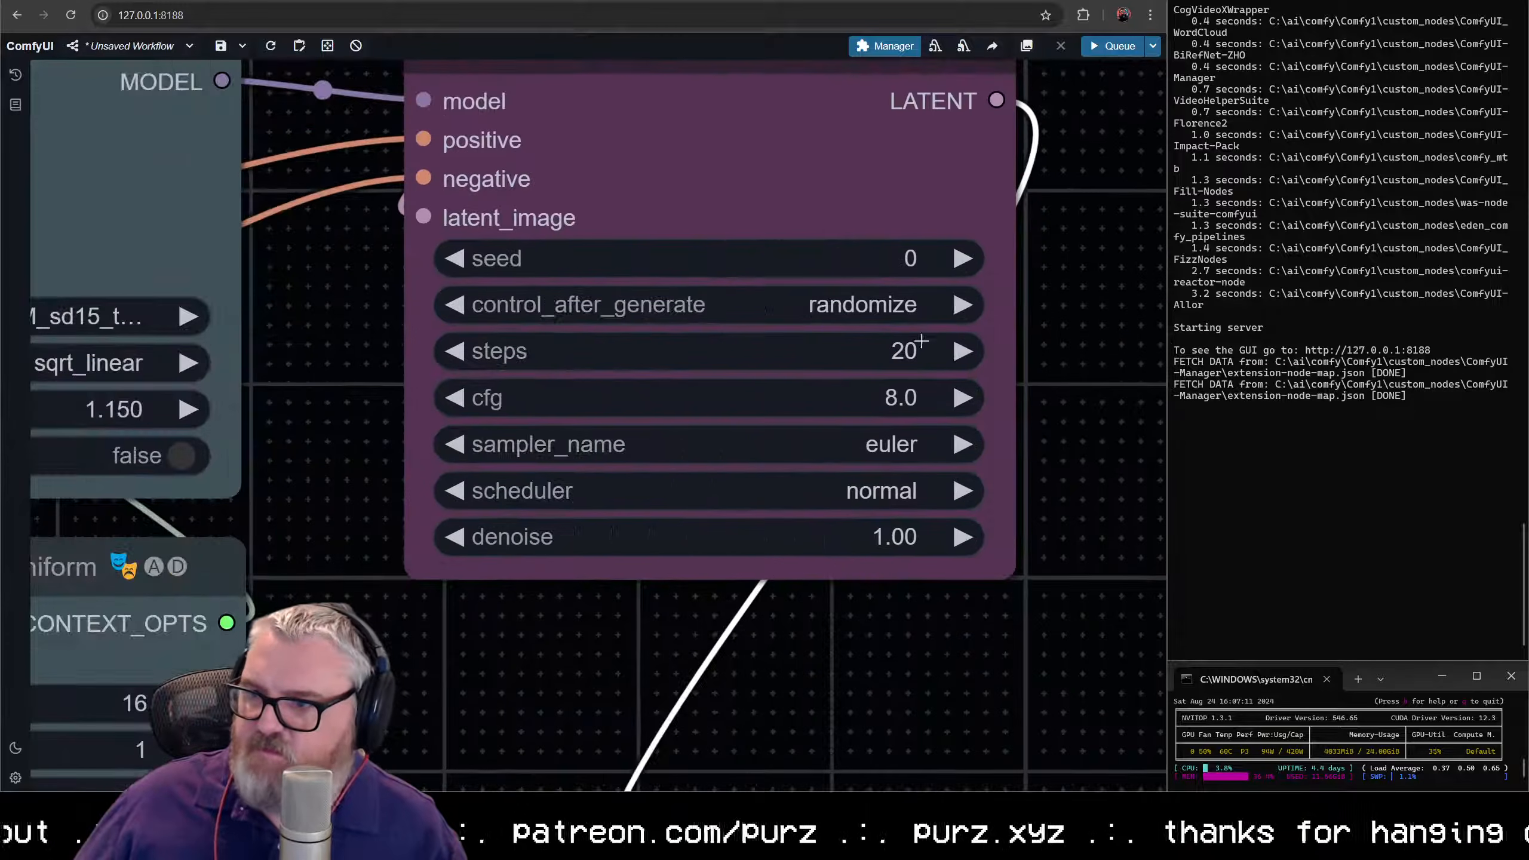
left_click(913, 351)
type("11")
key("Return")
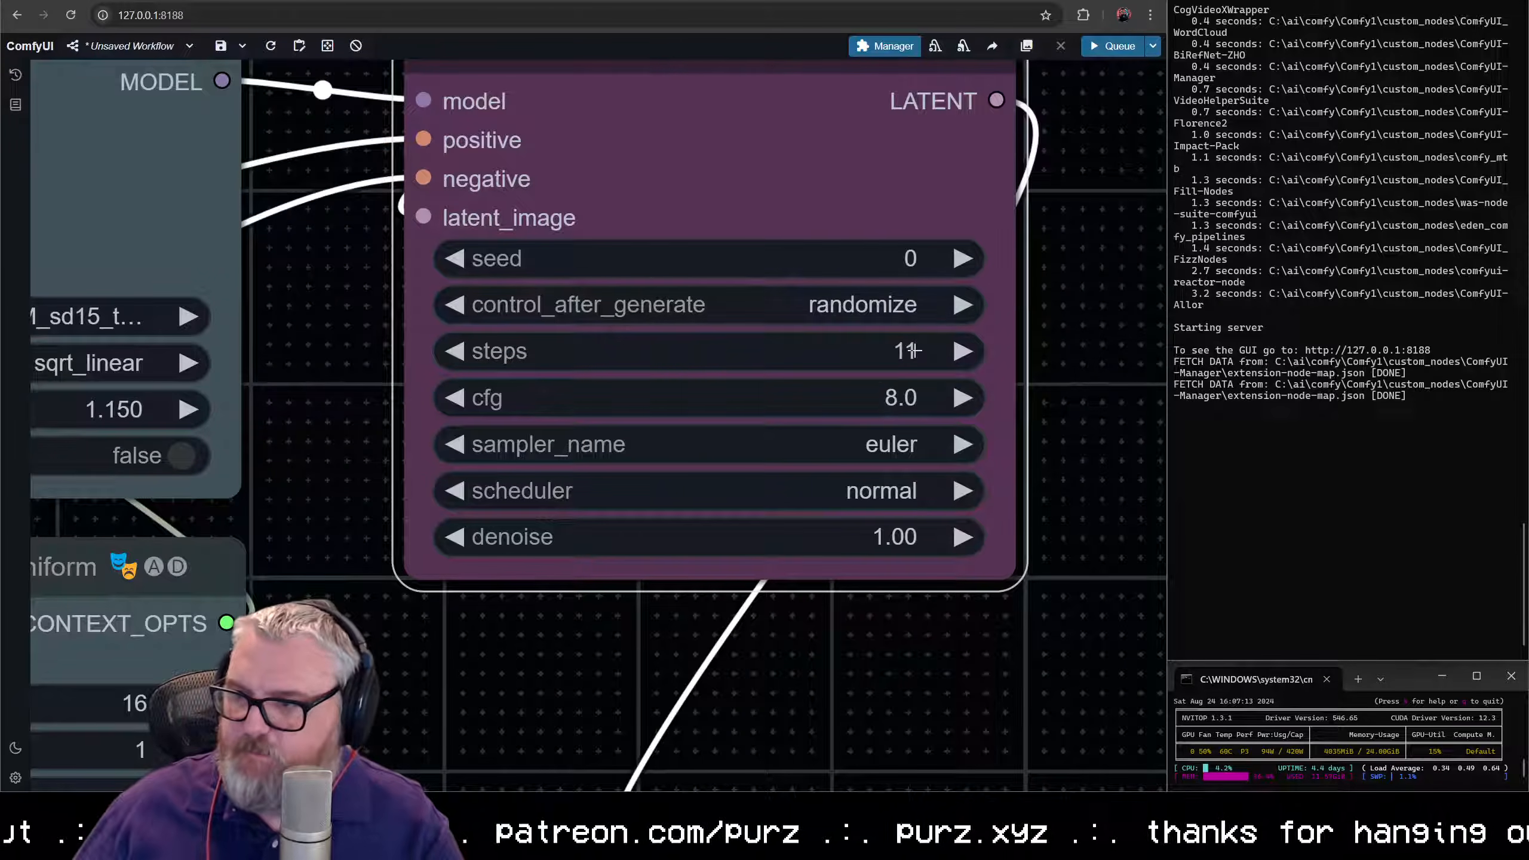
left_click(871, 383)
type("2")
key("Return")
- Set the KSampler's sampler to lcm and its scheduler to sgm_uniform
left_click(867, 430)
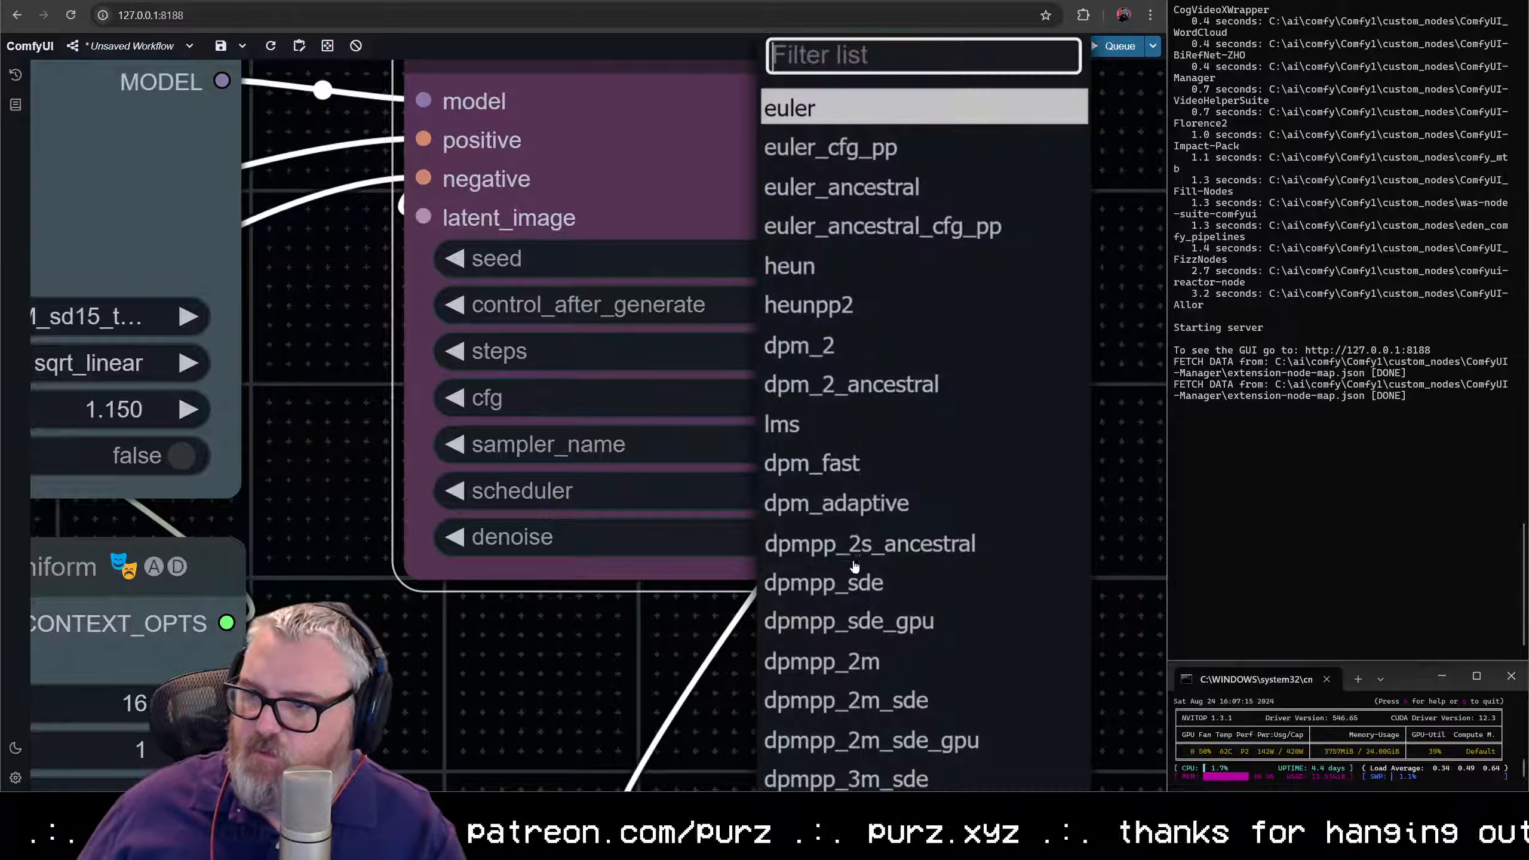
type("lcm")
key("Return")
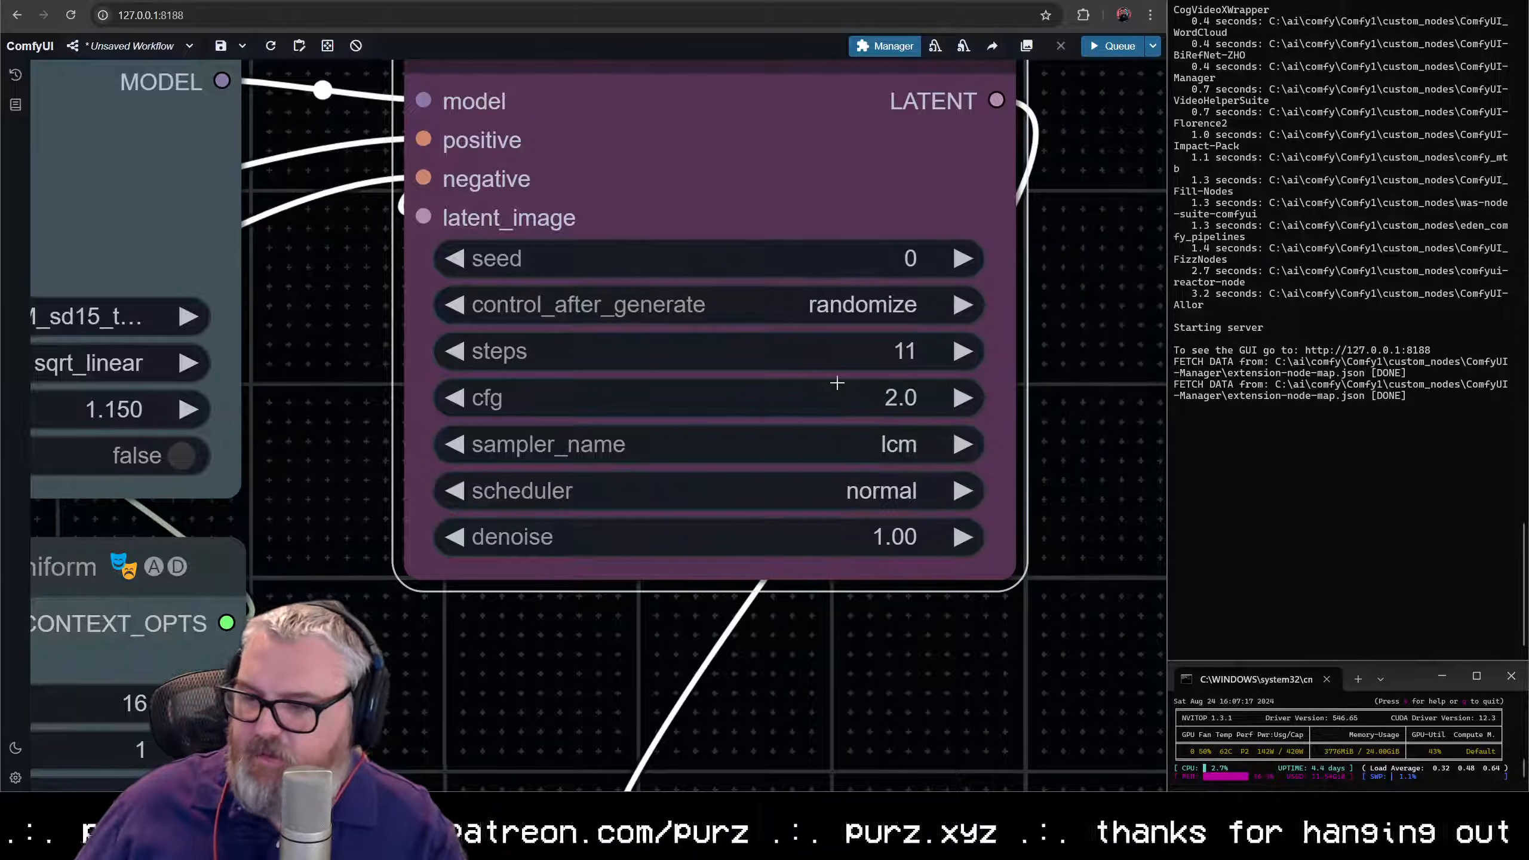
left_click(840, 491)
left_click(825, 537)
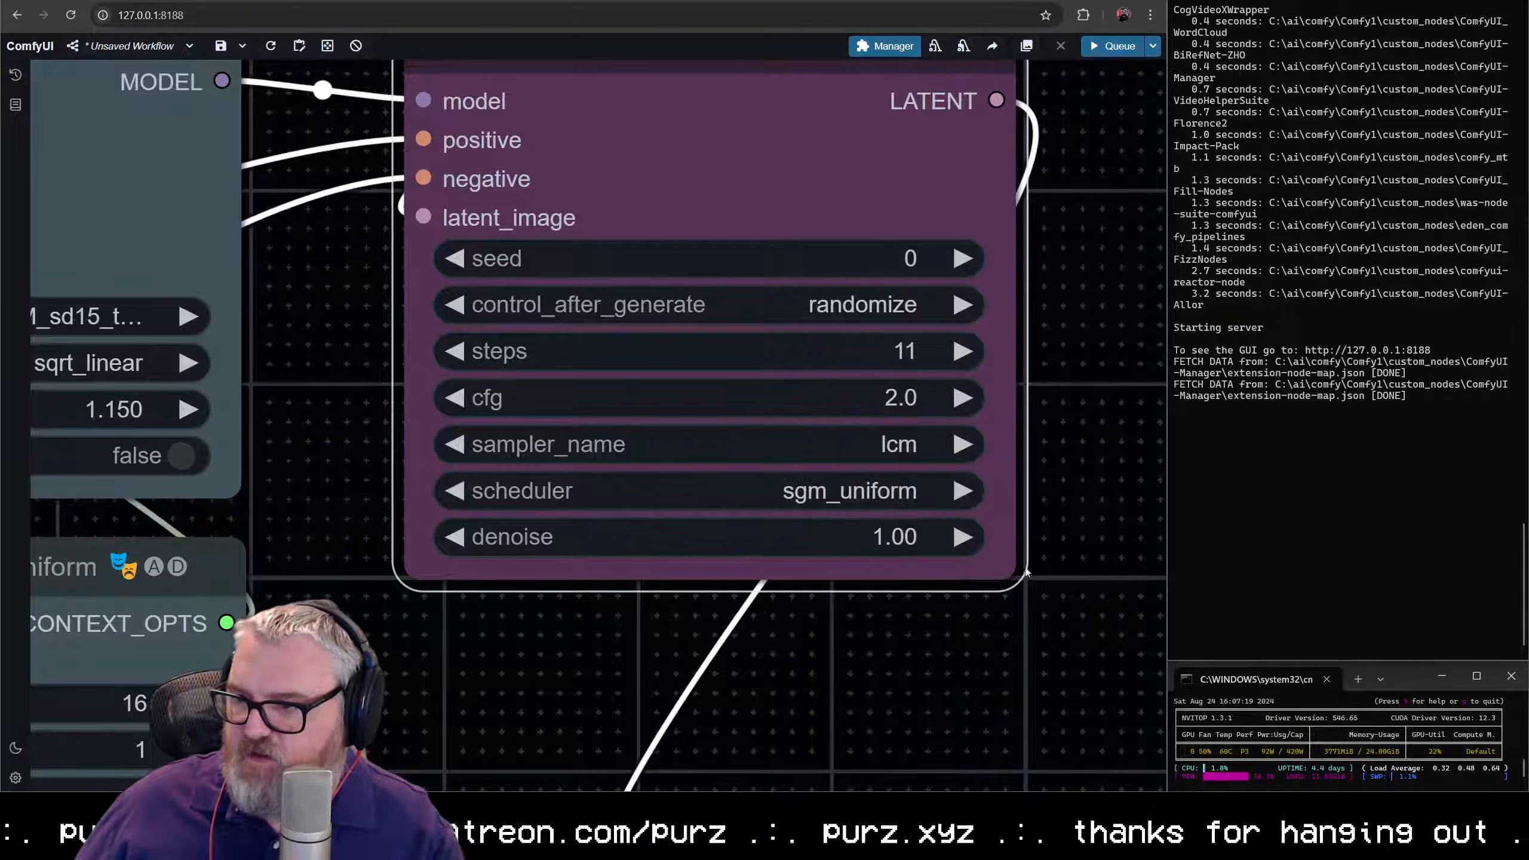
- Connect the VAE Decode node's vae input to the Load Checkpoint node's VAE output
scroll(927, 630, "down", 6)
scroll(923, 473, "up", 2)
left_click_drag(923, 473, 711, 283)
left_click(641, 501)
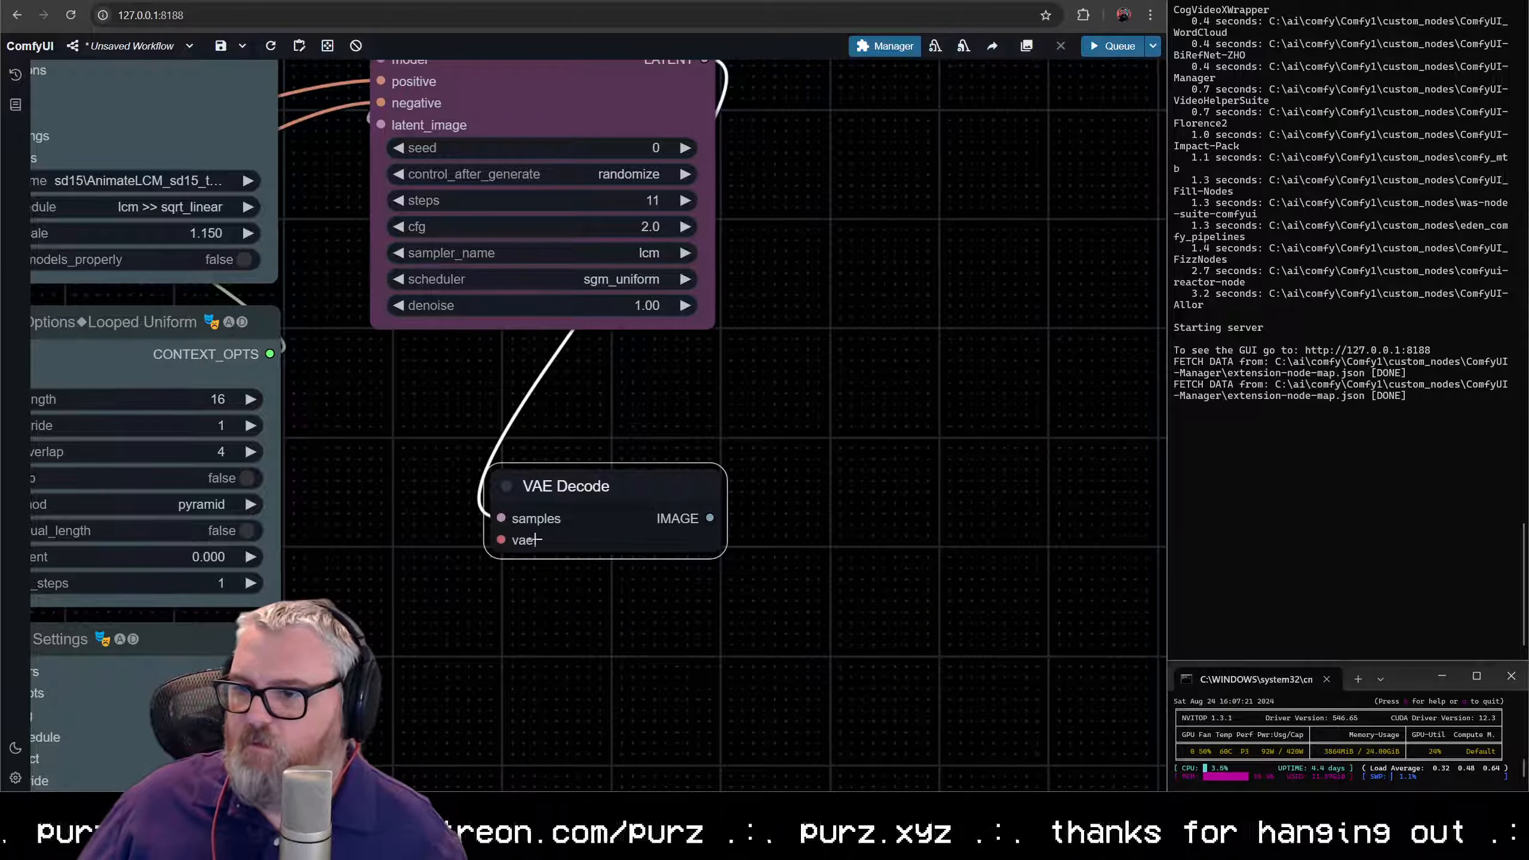
left_click_drag(499, 542, 671, 310)
key("space")
key("space")
left_click(596, 281)
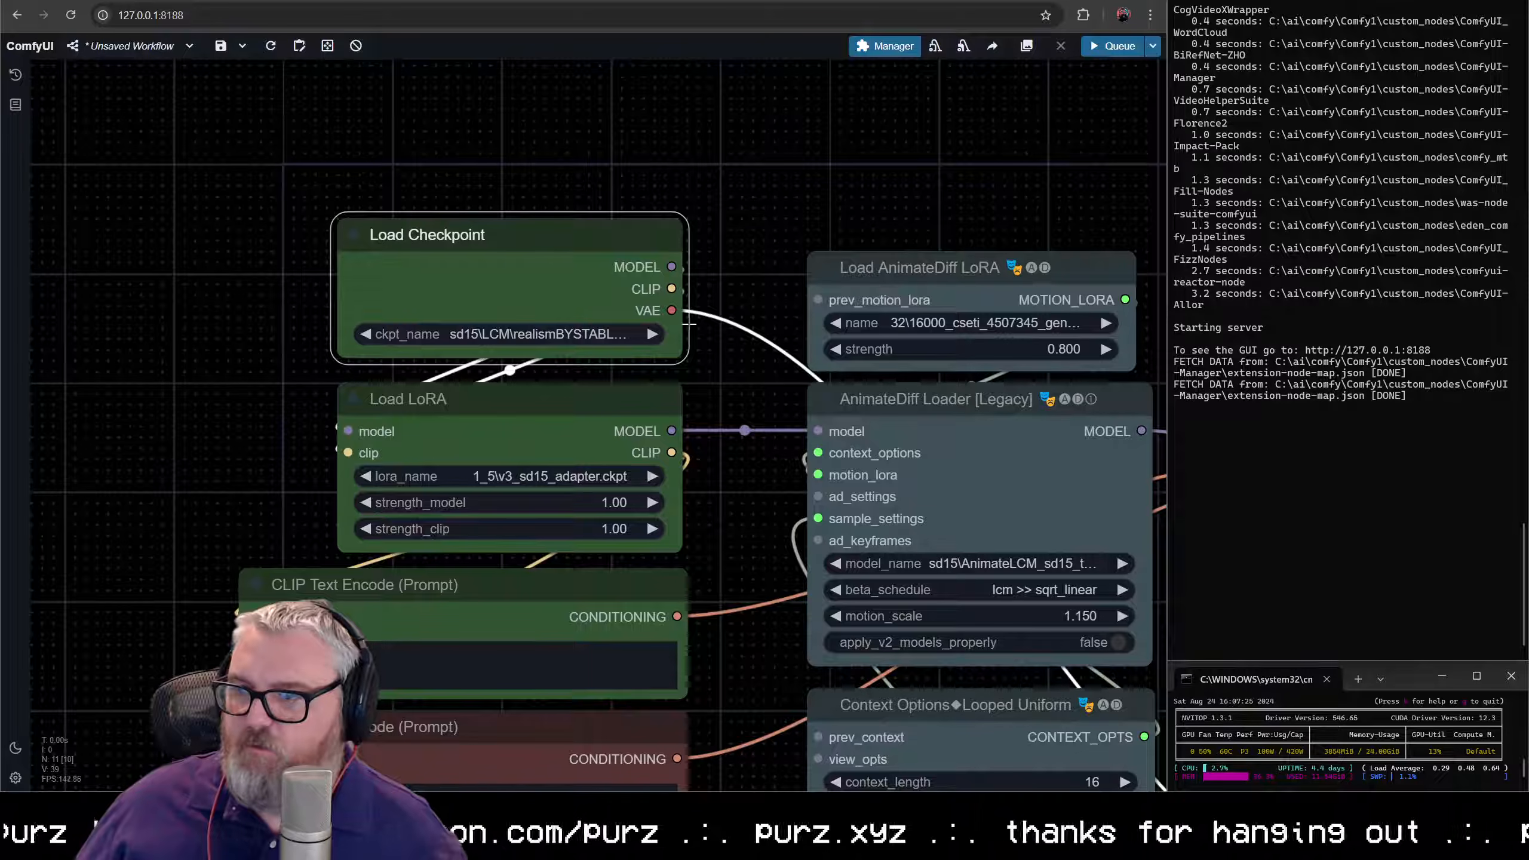
- Add a Video Combine node to the VAE Decode's IMAGE output and place it beside the Empty Latent Image node
scroll(860, 642, "down", 5)
left_click_drag(826, 613, 362, 326)
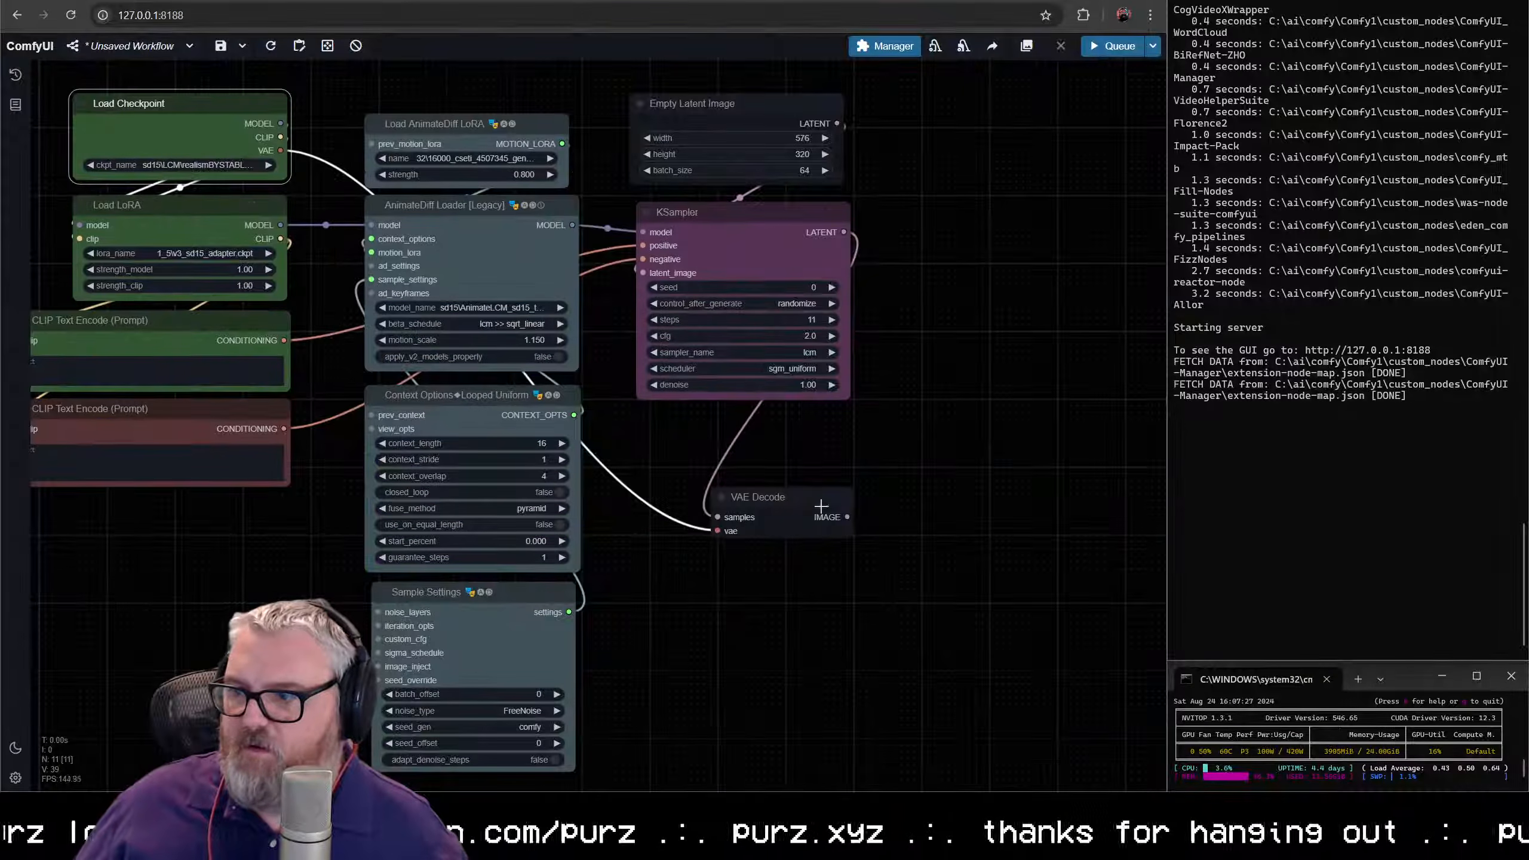
left_click_drag(854, 509, 725, 355)
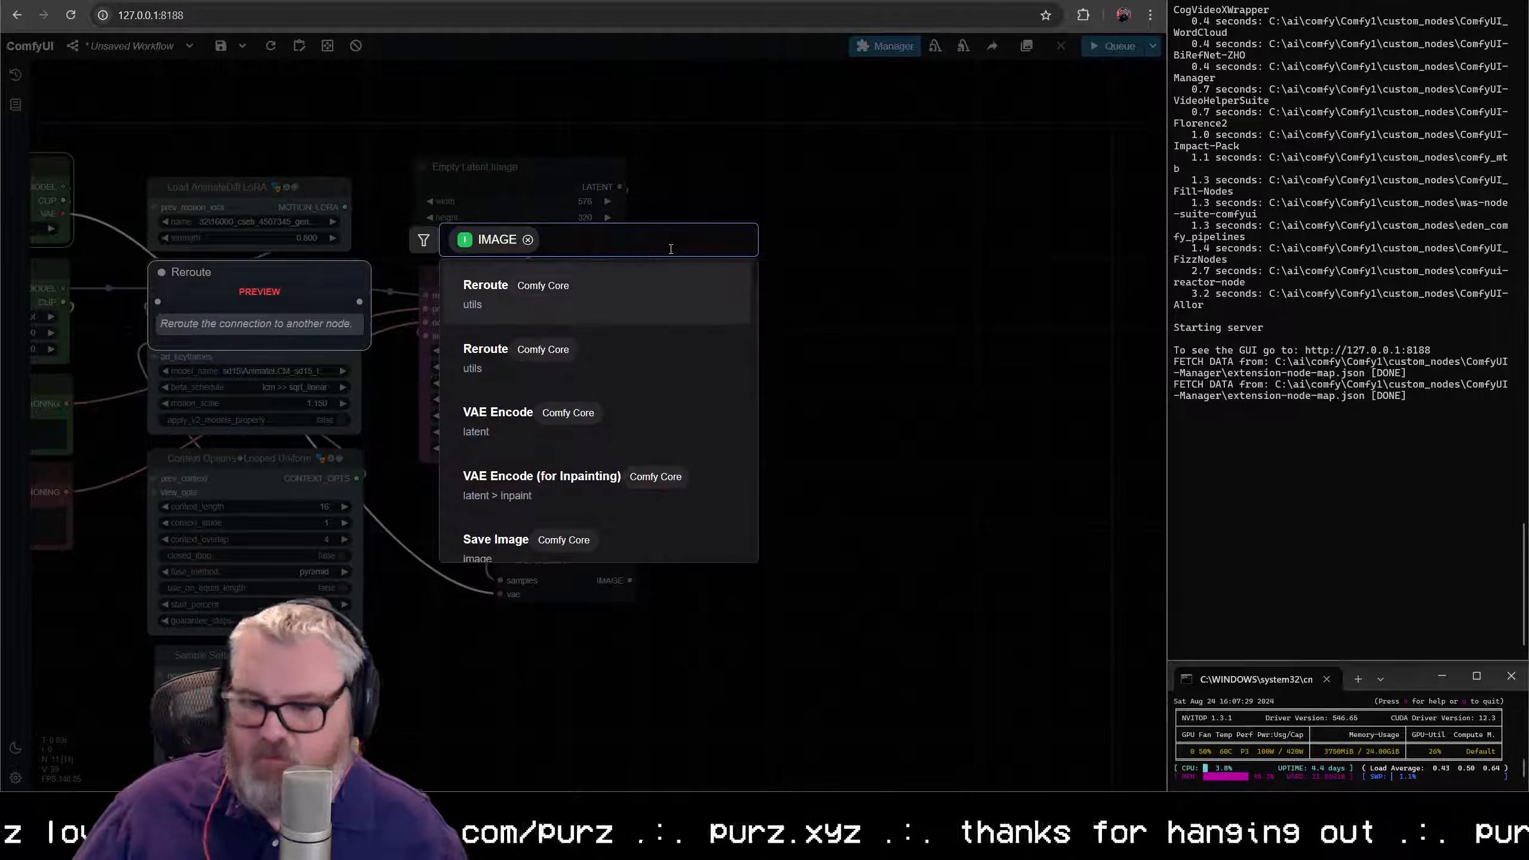
type("video com")
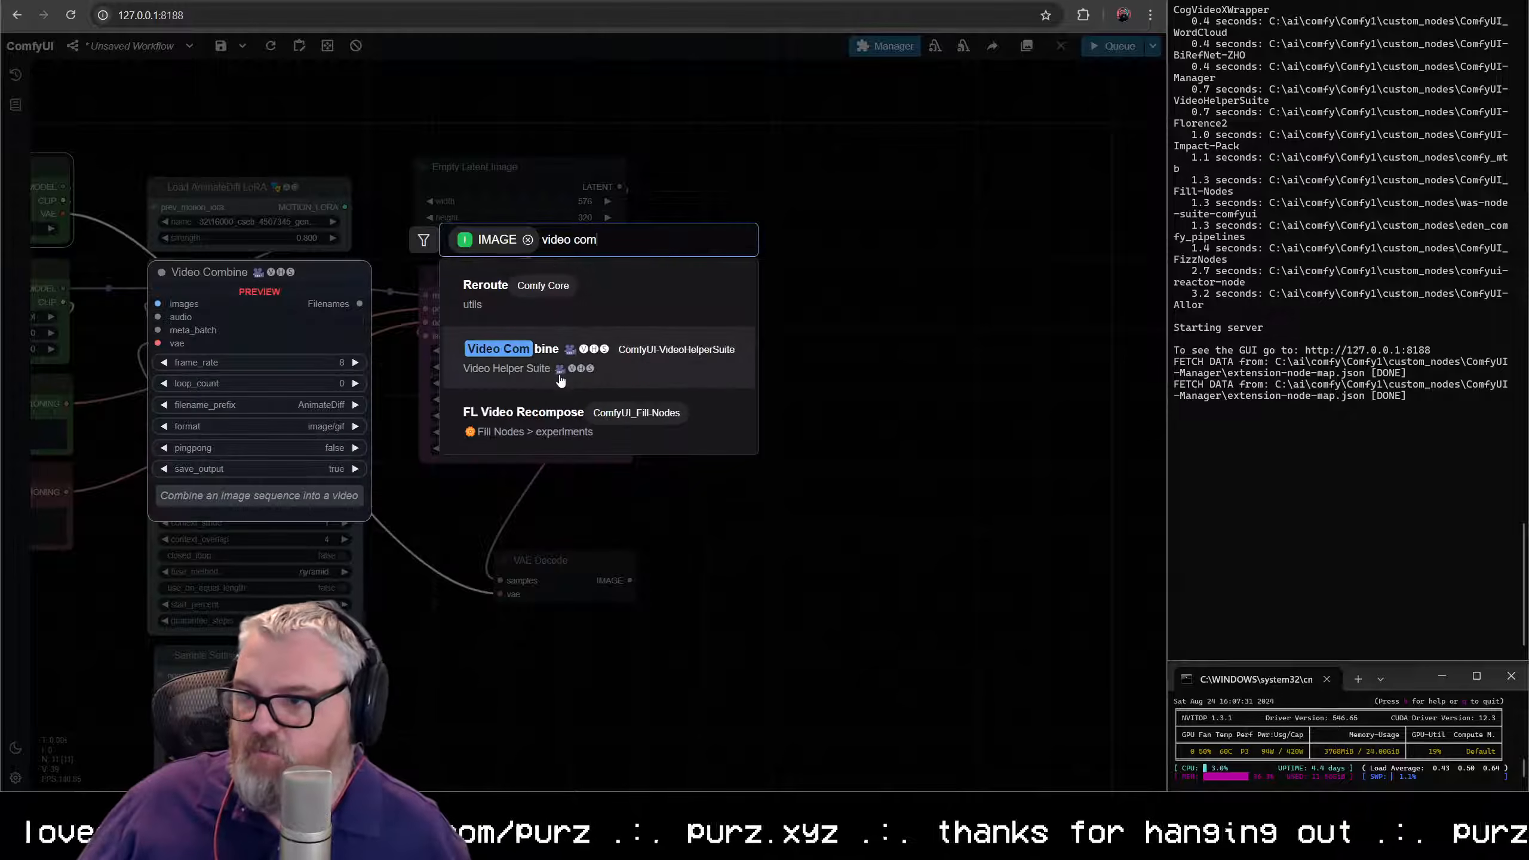
key("Return")
left_click_drag(747, 187, 751, 164)
- Set the Video Combine node to a frame rate of 24, the video/h264-mp4 format and a crf of 13
left_click(790, 252)
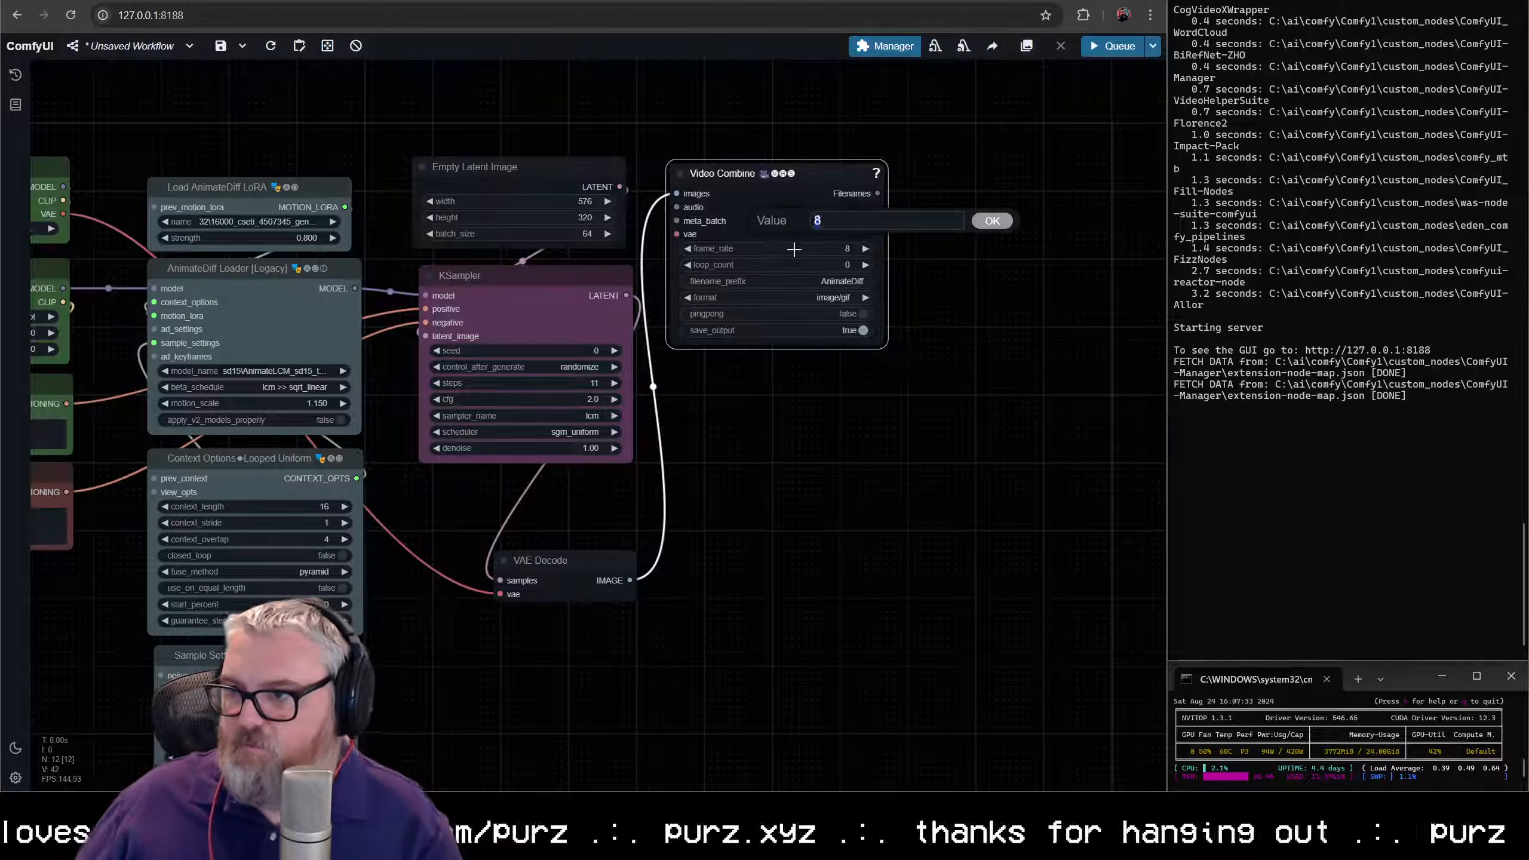
type("24")
key("Return")
left_click(809, 298)
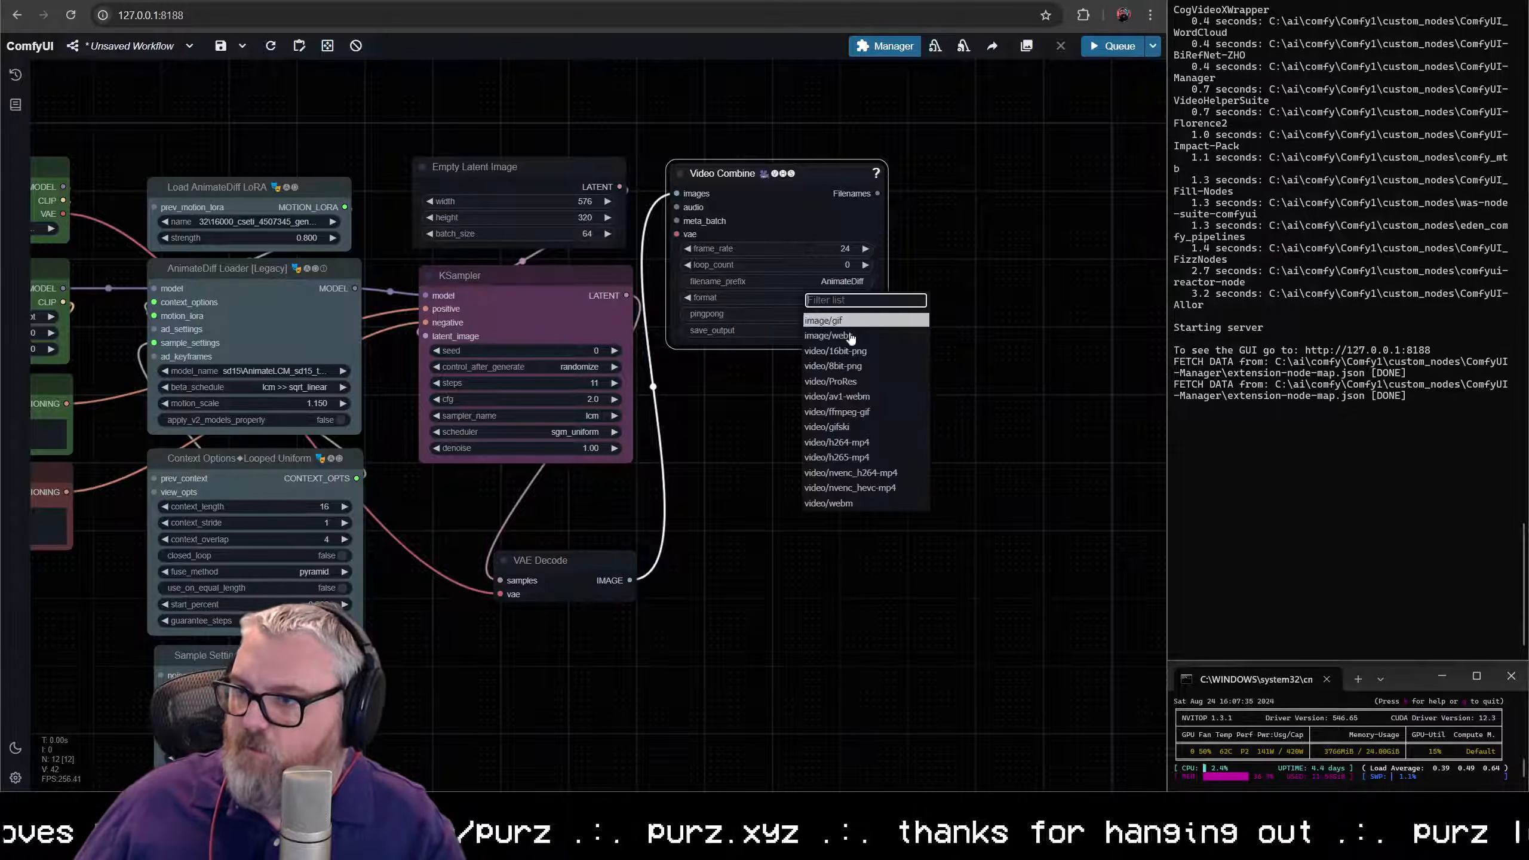
left_click(869, 447)
left_click(838, 329)
type("13")
key("Return")
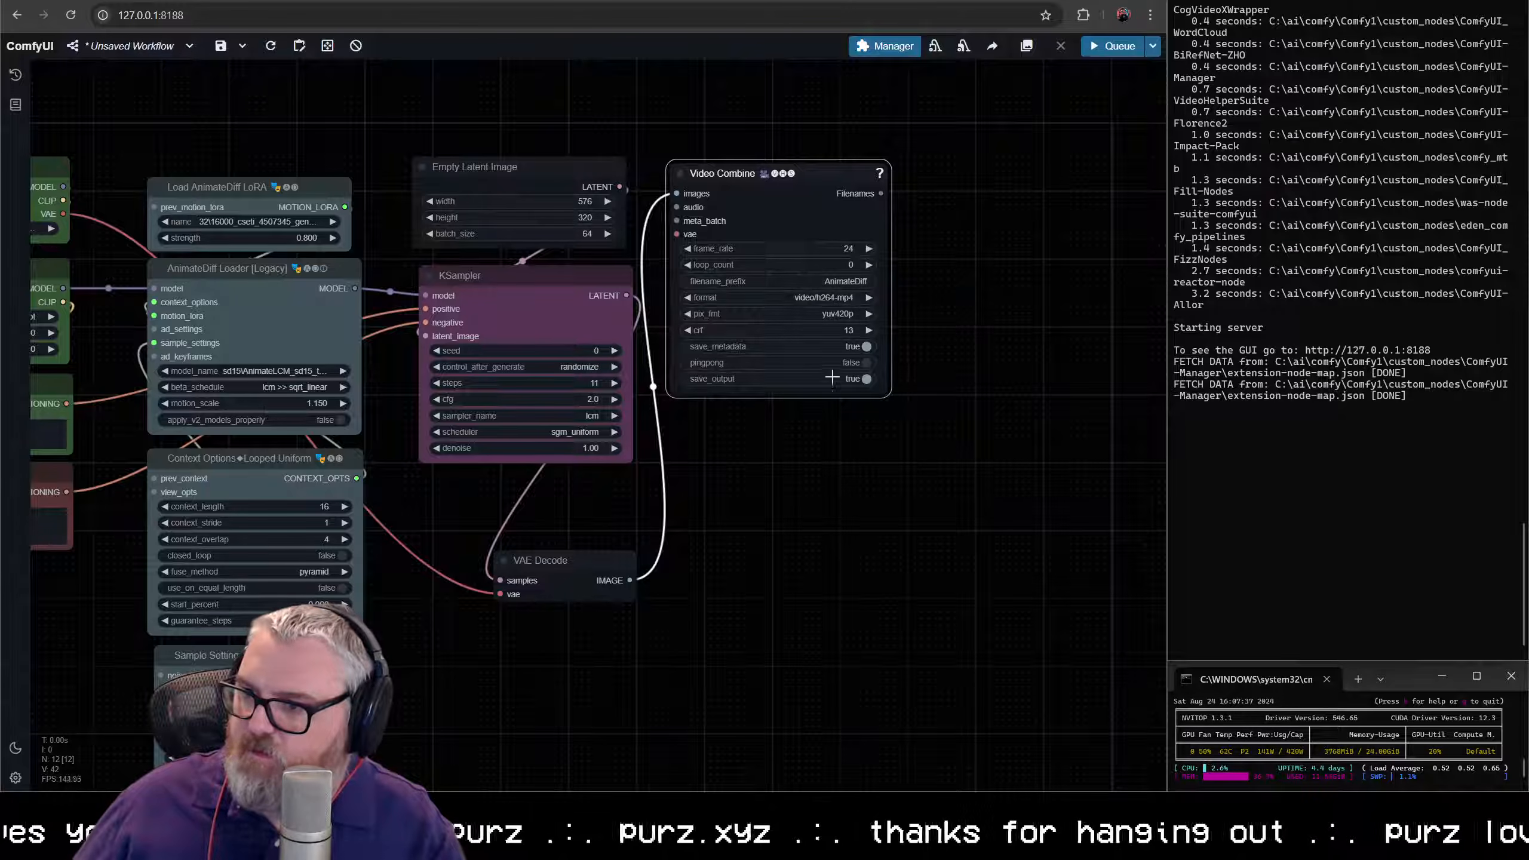
scroll(903, 326, "up", 3)
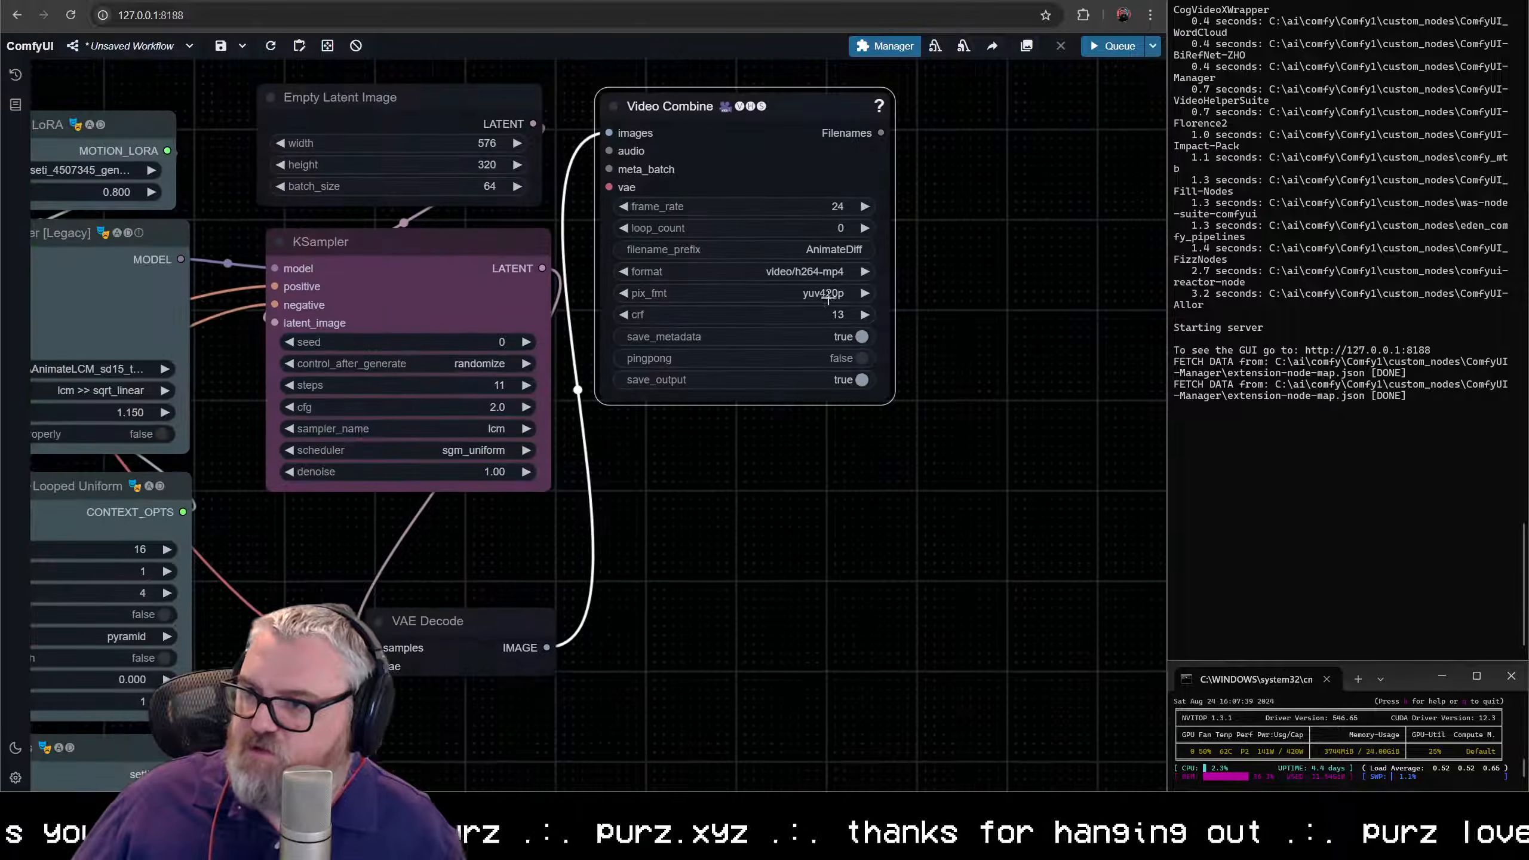
scroll(831, 503, "down", 4)
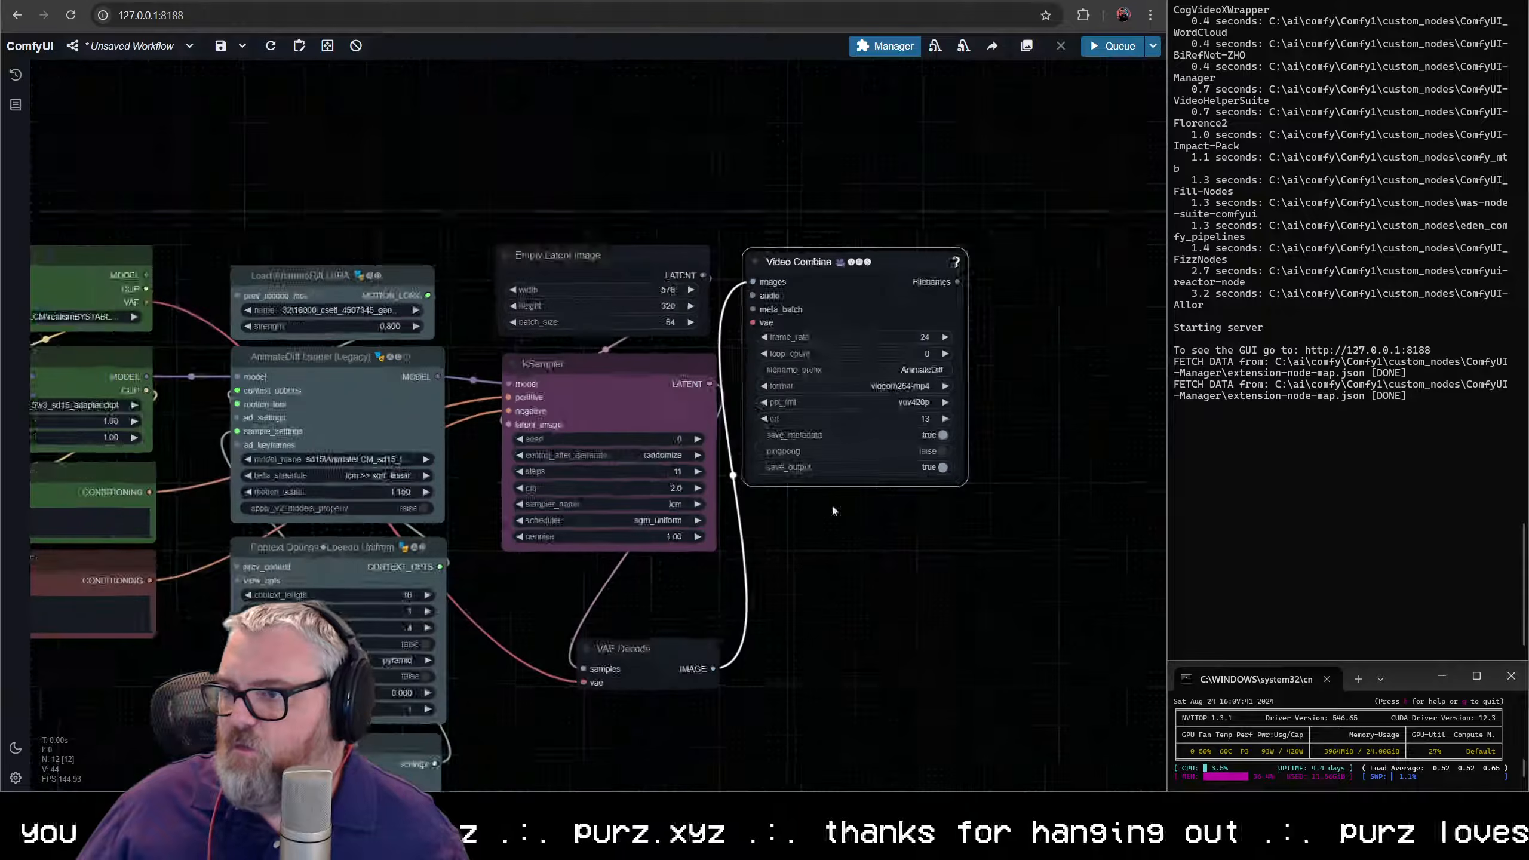
- Color the Empty Latent Image node purple and the VAE Decode node red
left_click_drag(825, 527, 817, 526)
right_click(753, 172)
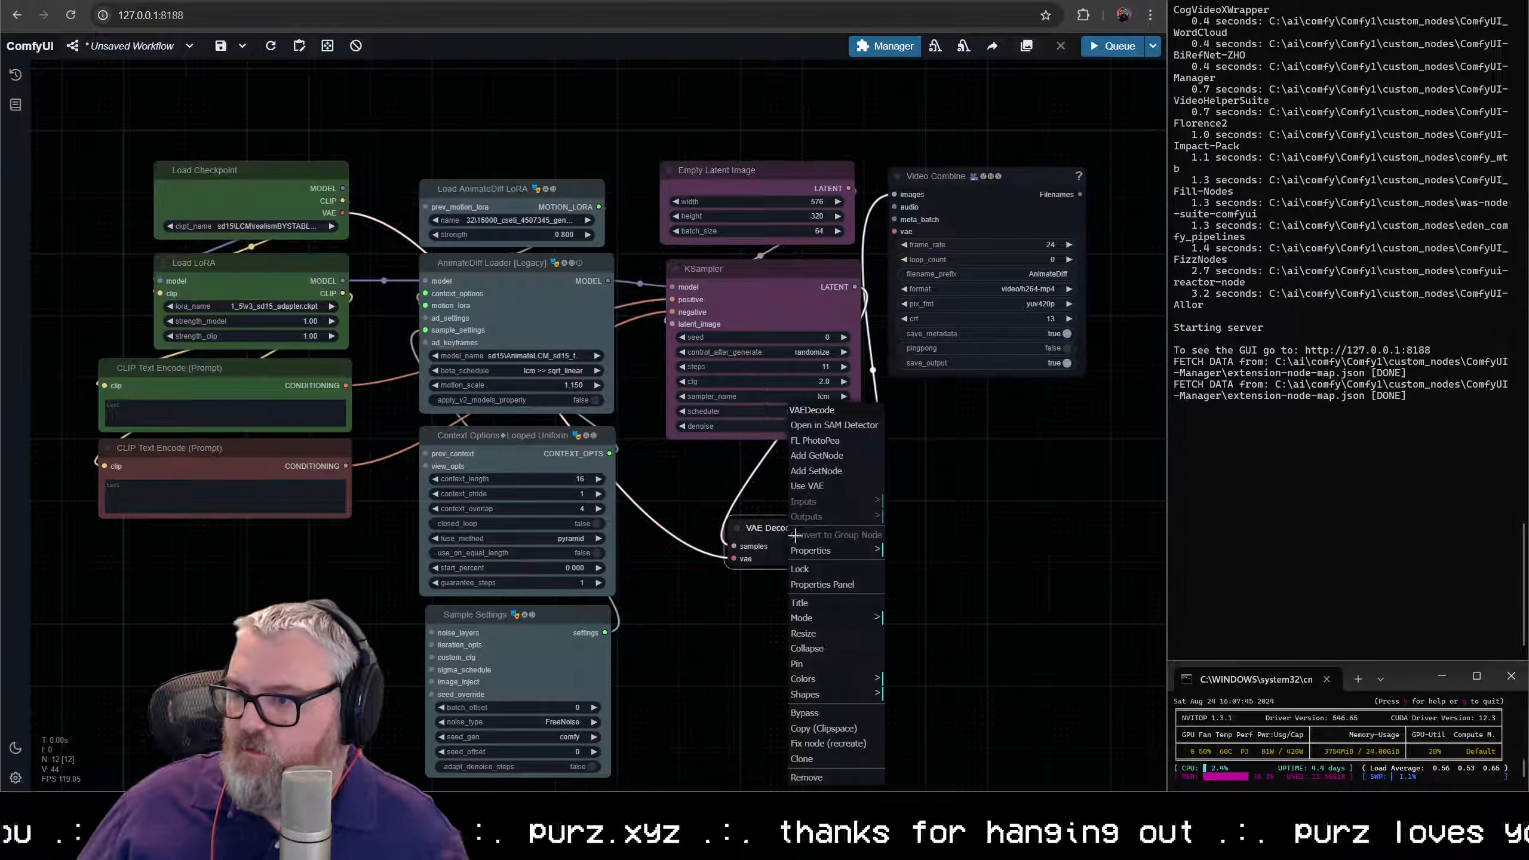
right_click(793, 530)
mouse_move(807, 679)
left_click(925, 677)
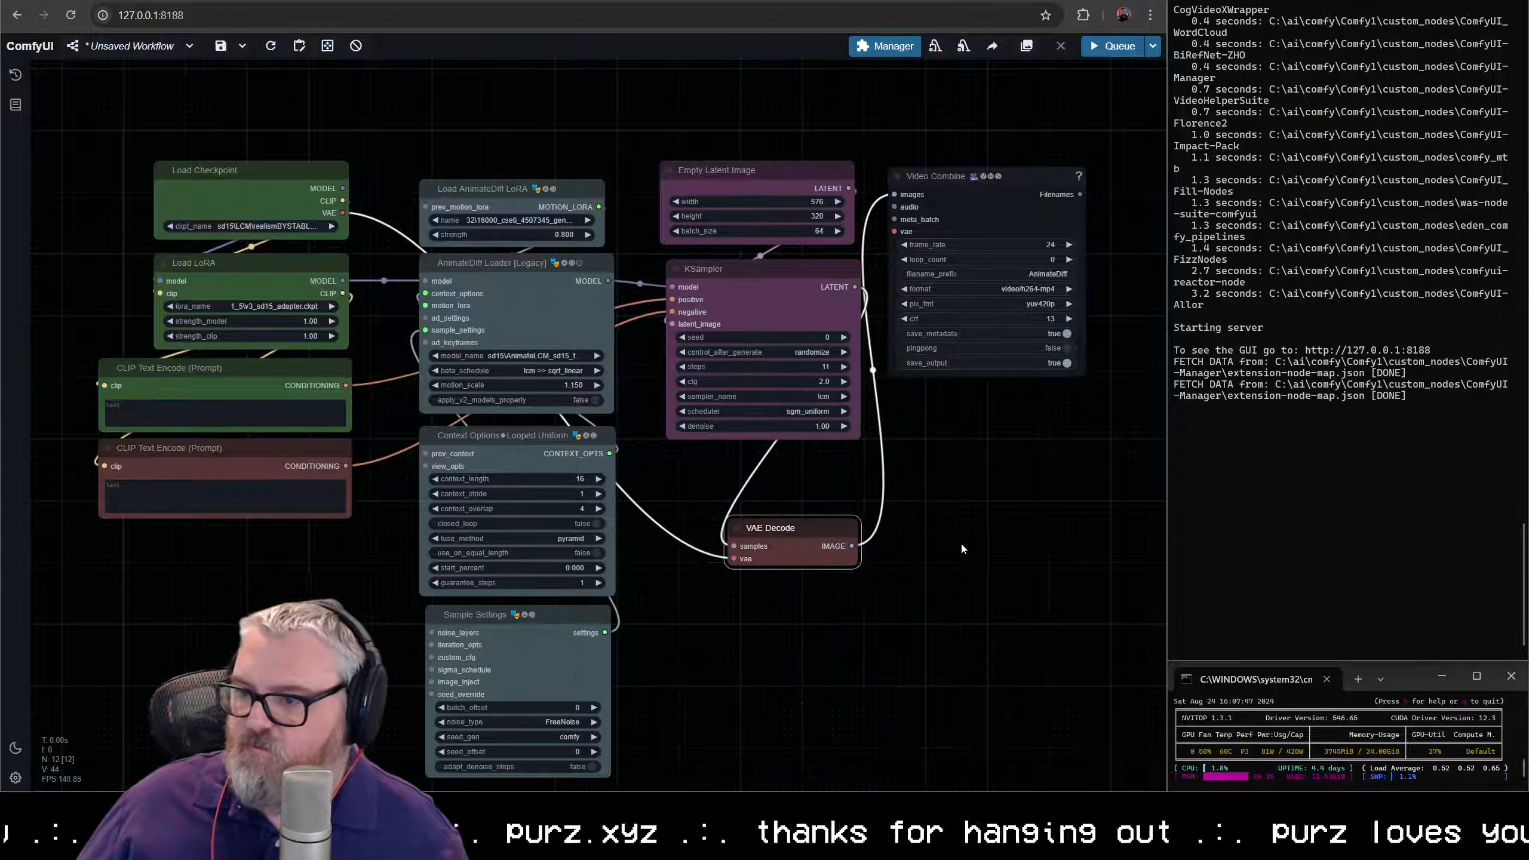
- Move the column of four pale blue AnimateDiff nodes together, closer to the checkpoint and prompt nodes
scroll(953, 541, "down", 3)
scroll(924, 544, "down", 1)
left_click_drag(906, 539, 695, 455)
left_click_drag(502, 657, 460, 154)
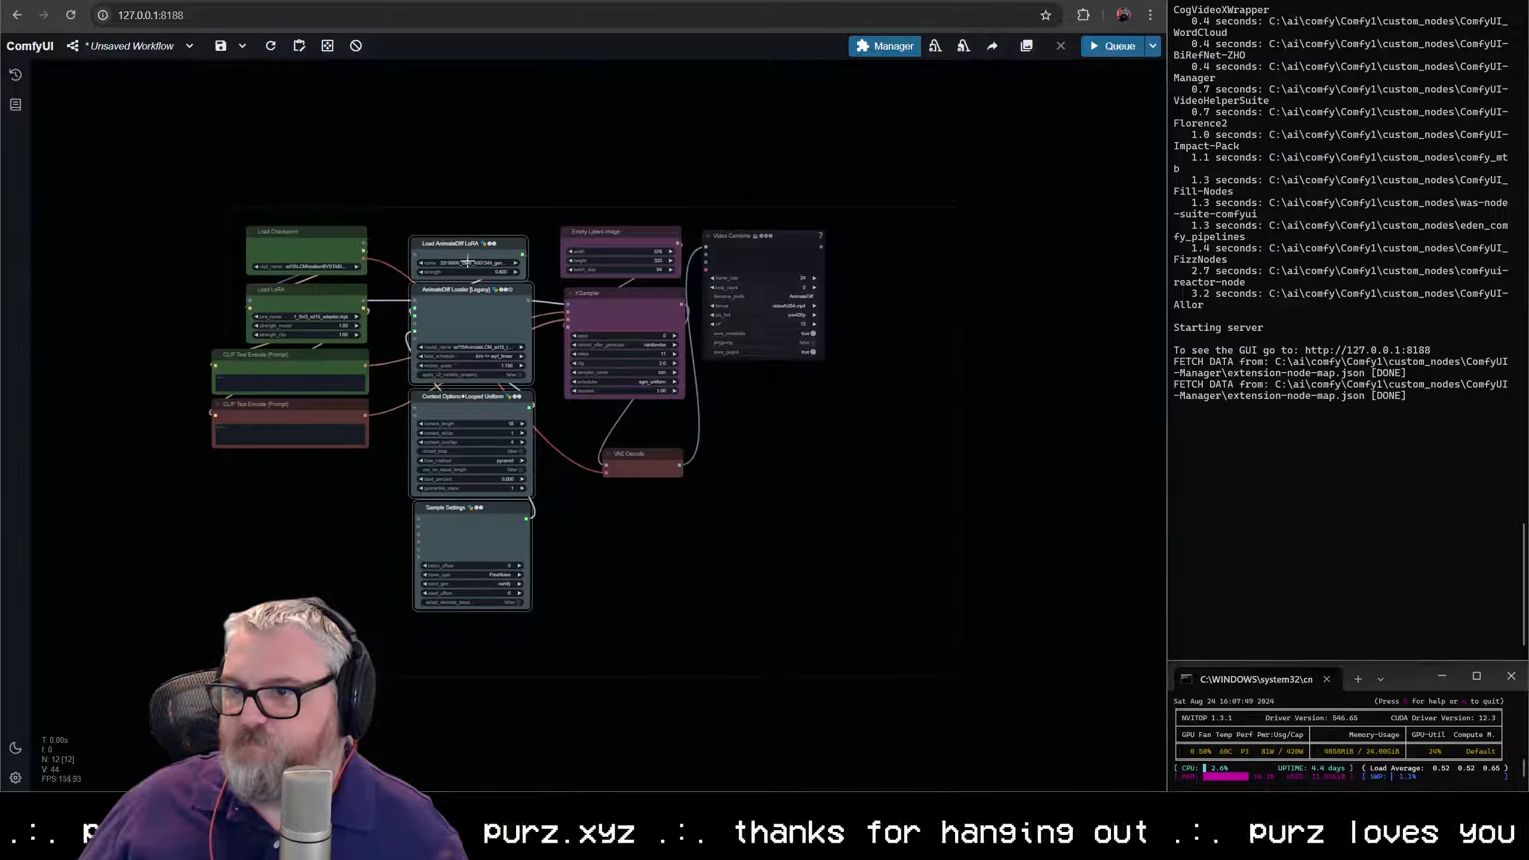
left_click(464, 263)
left_click_drag(432, 246, 401, 238)
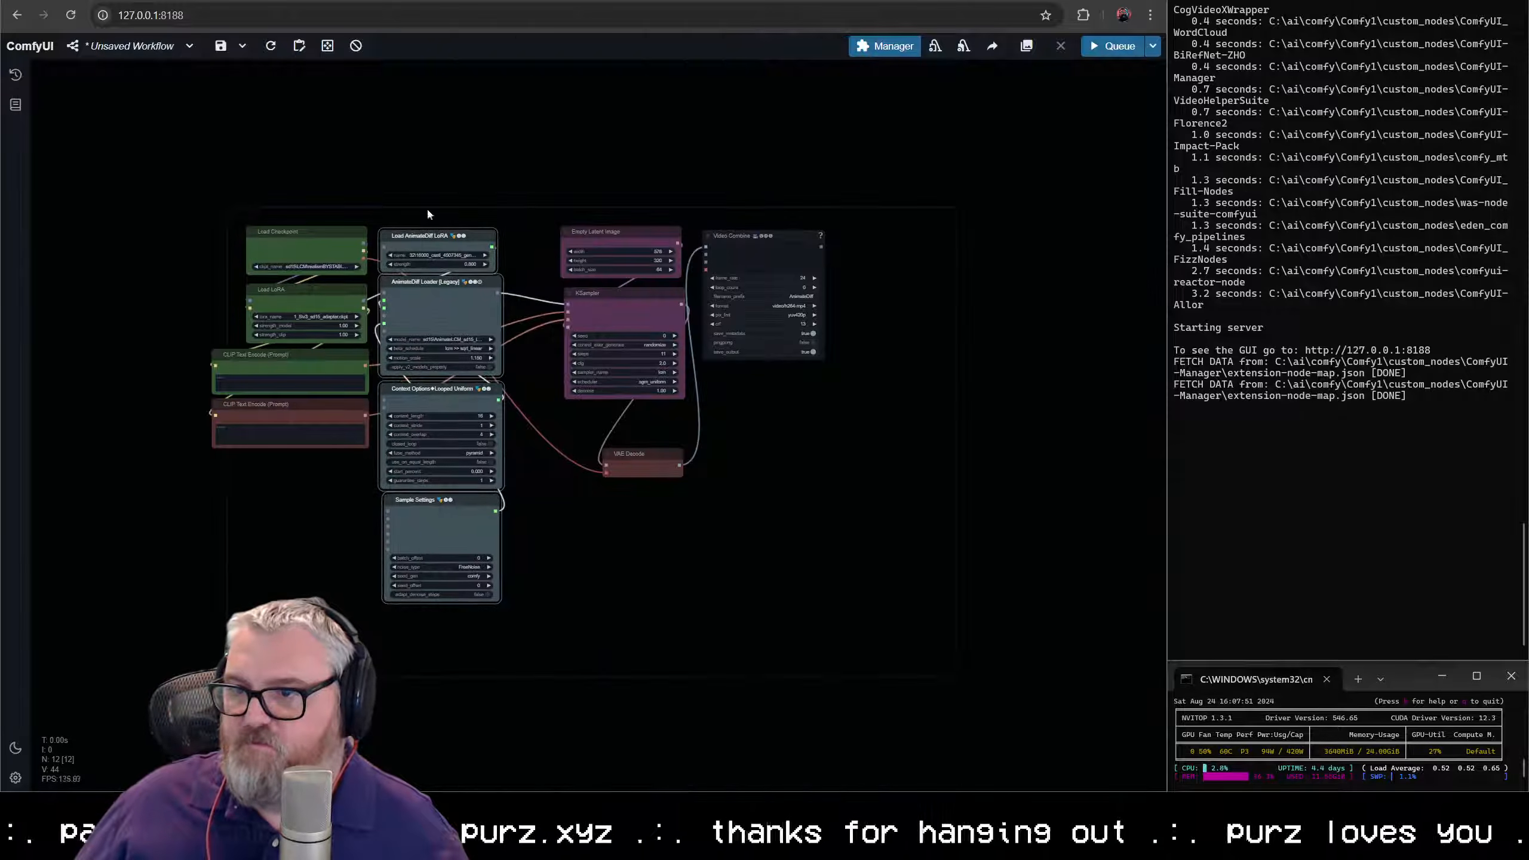
- Move the Empty Latent Image, KSampler and VAE Decode nodes together, up against the AnimateDiff column
left_click(426, 208)
left_click_drag(611, 184, 700, 545)
left_click_drag(641, 450, 592, 458)
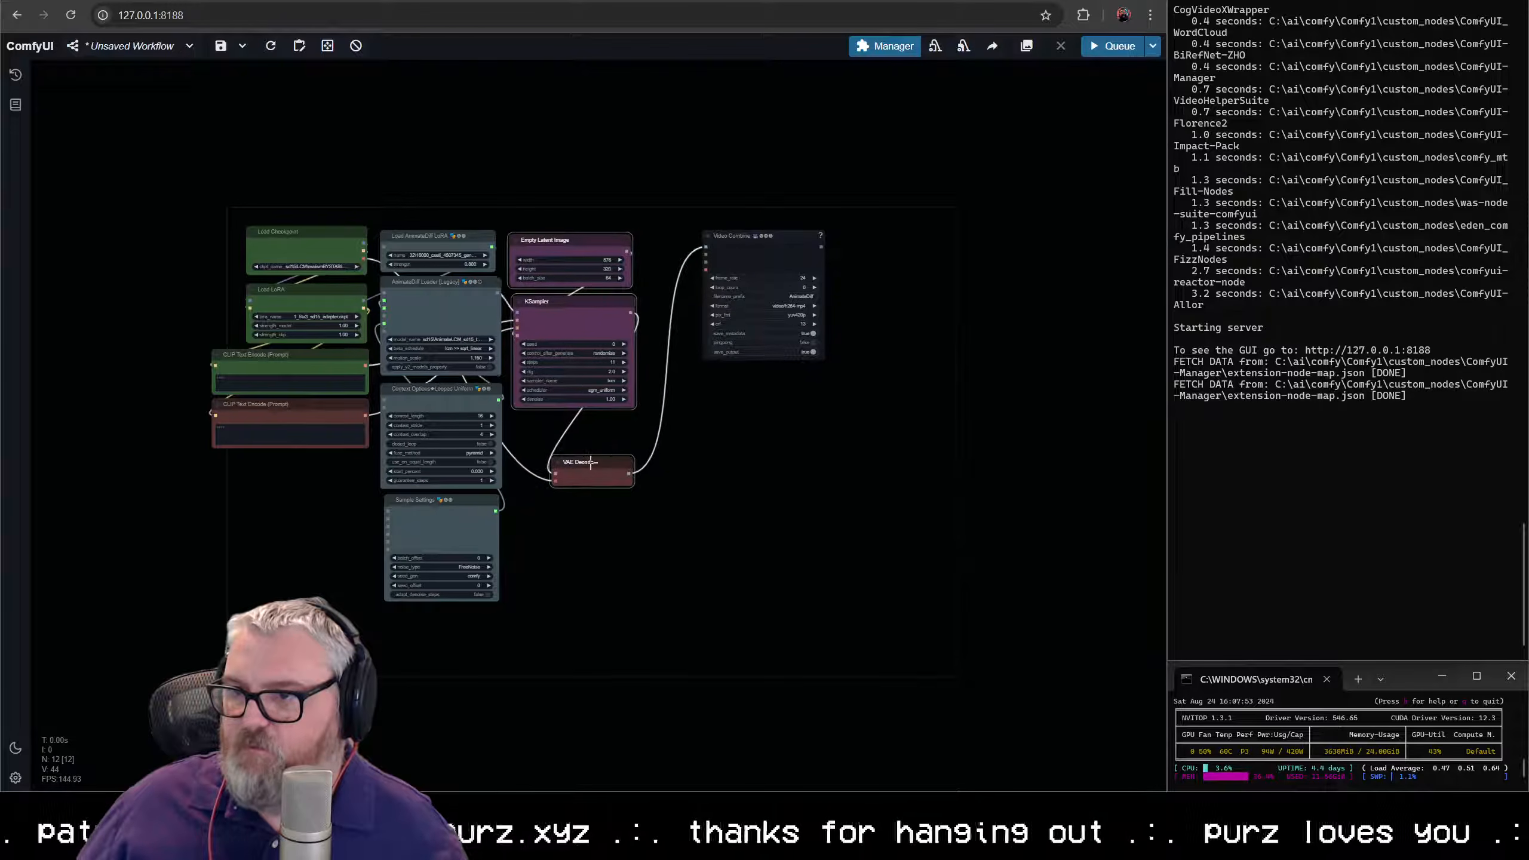
- Move the Video Combine node next to the KSampler column and color it blue
left_click_drag(746, 240, 691, 248)
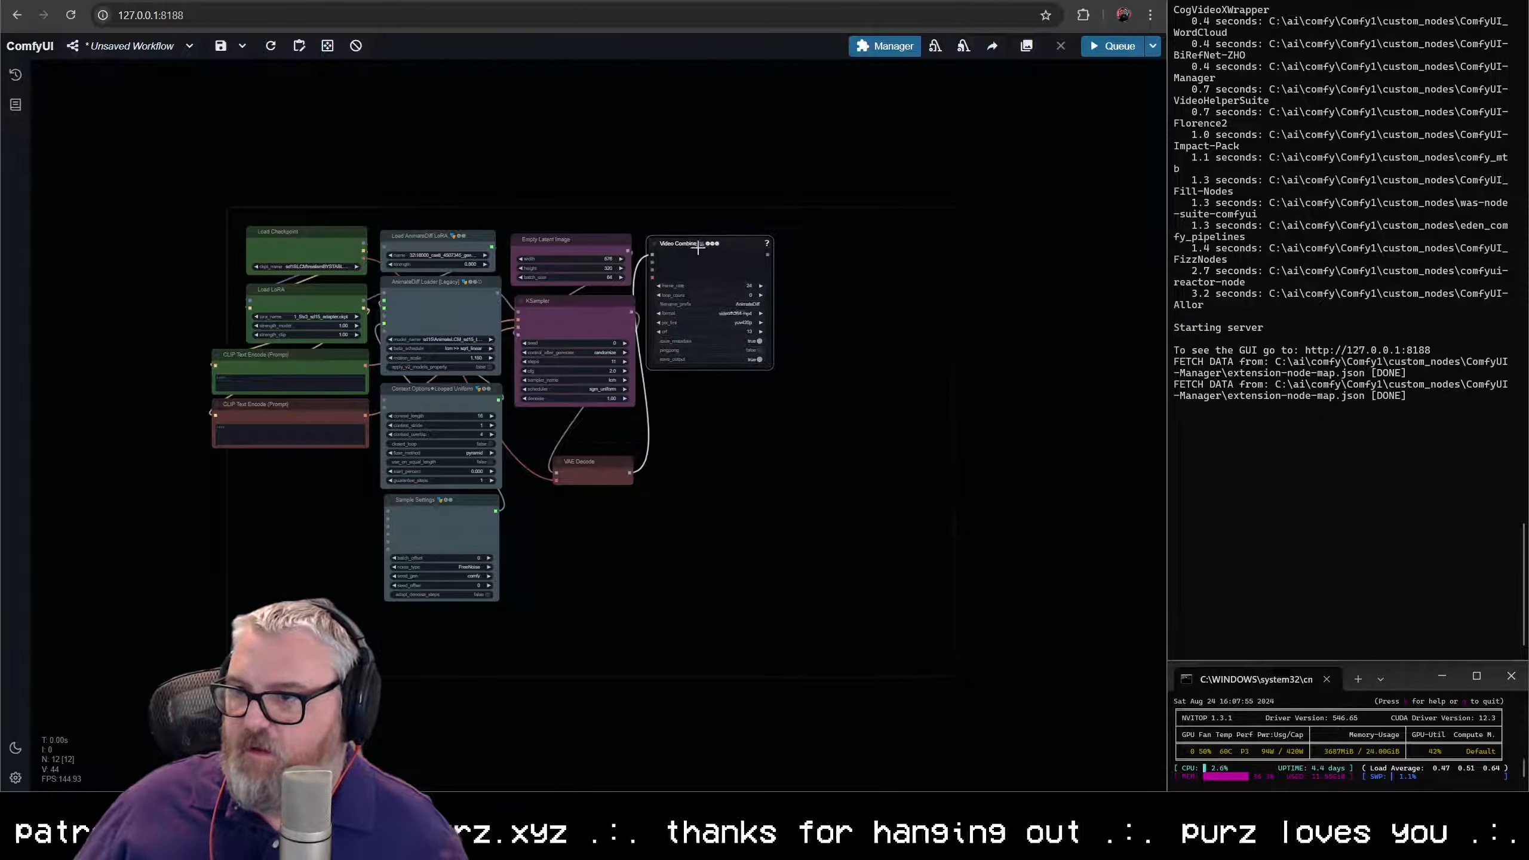
right_click(695, 241)
mouse_move(716, 521)
left_click(836, 581)
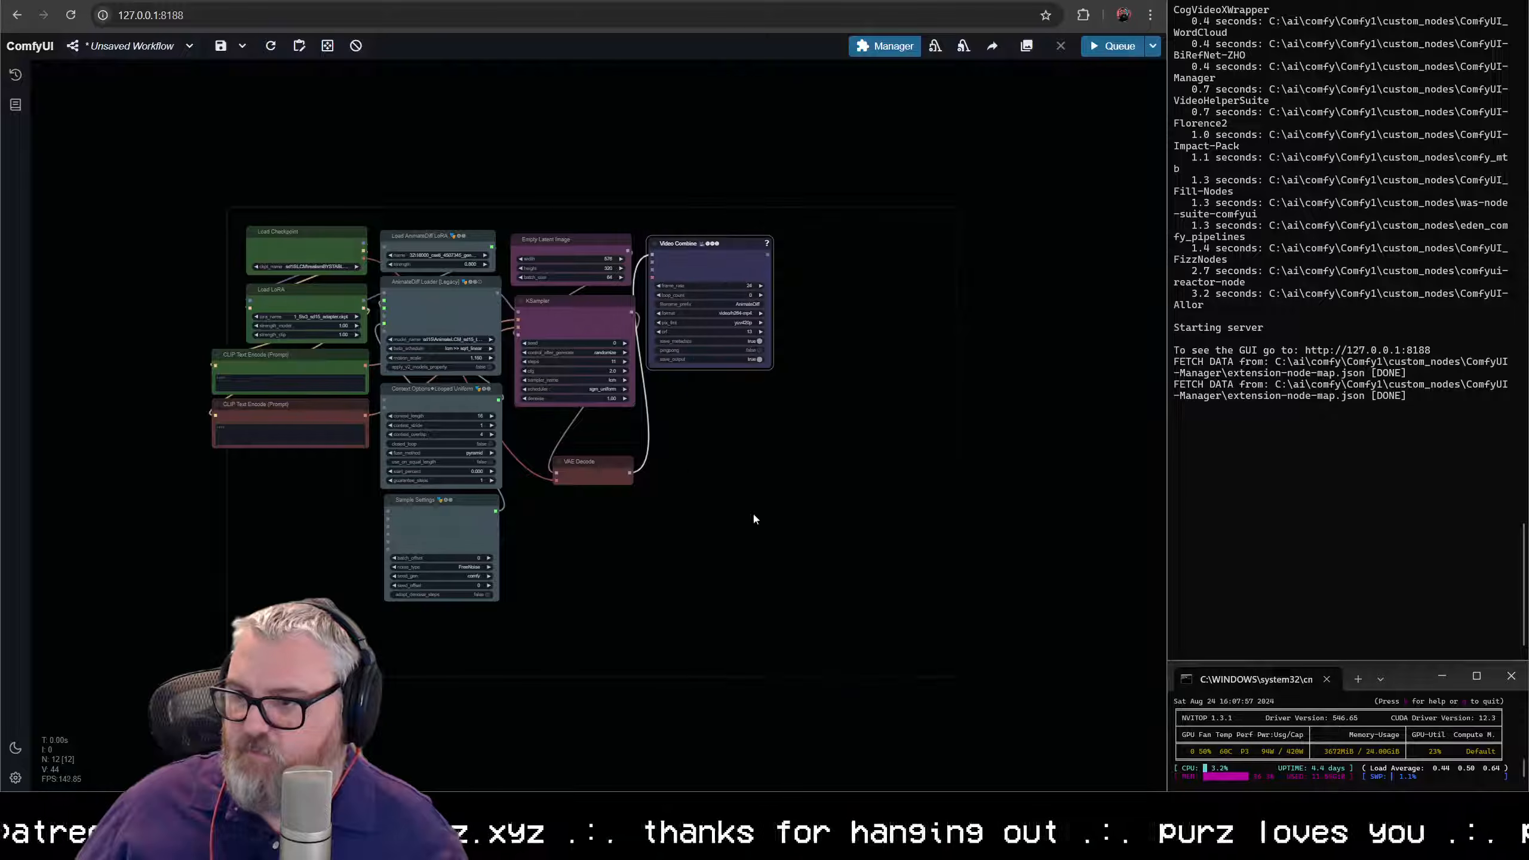
- Enter "nsfw, nude" as the negative prompt in the red CLIP Text Encode node
left_click_drag(753, 511, 785, 511)
left_click_drag(682, 413, 866, 419)
scroll(517, 512, "up", 7)
left_click(440, 379)
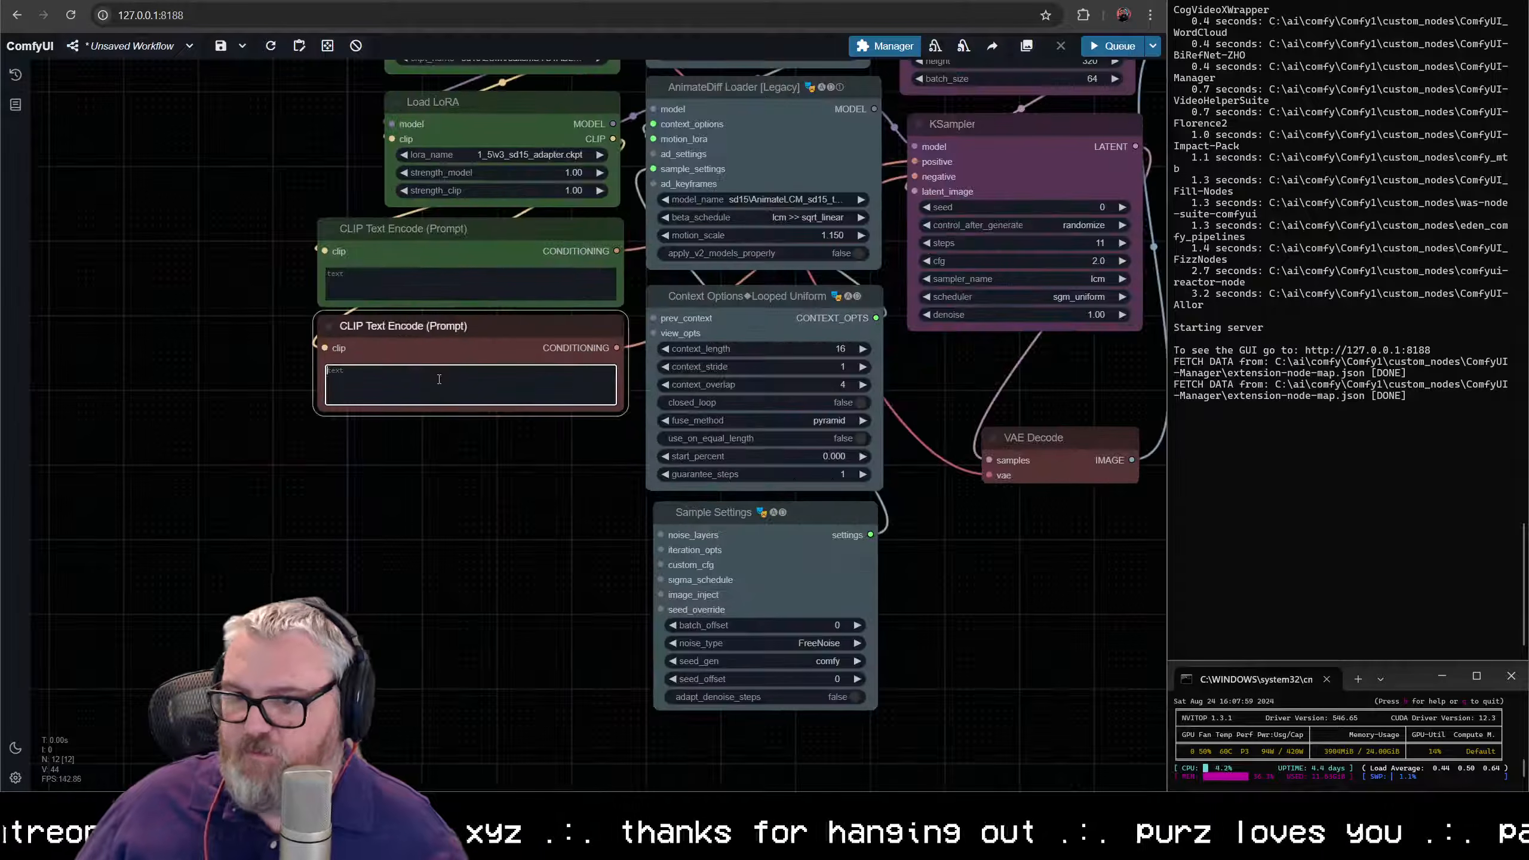
type("nsfw, nude")
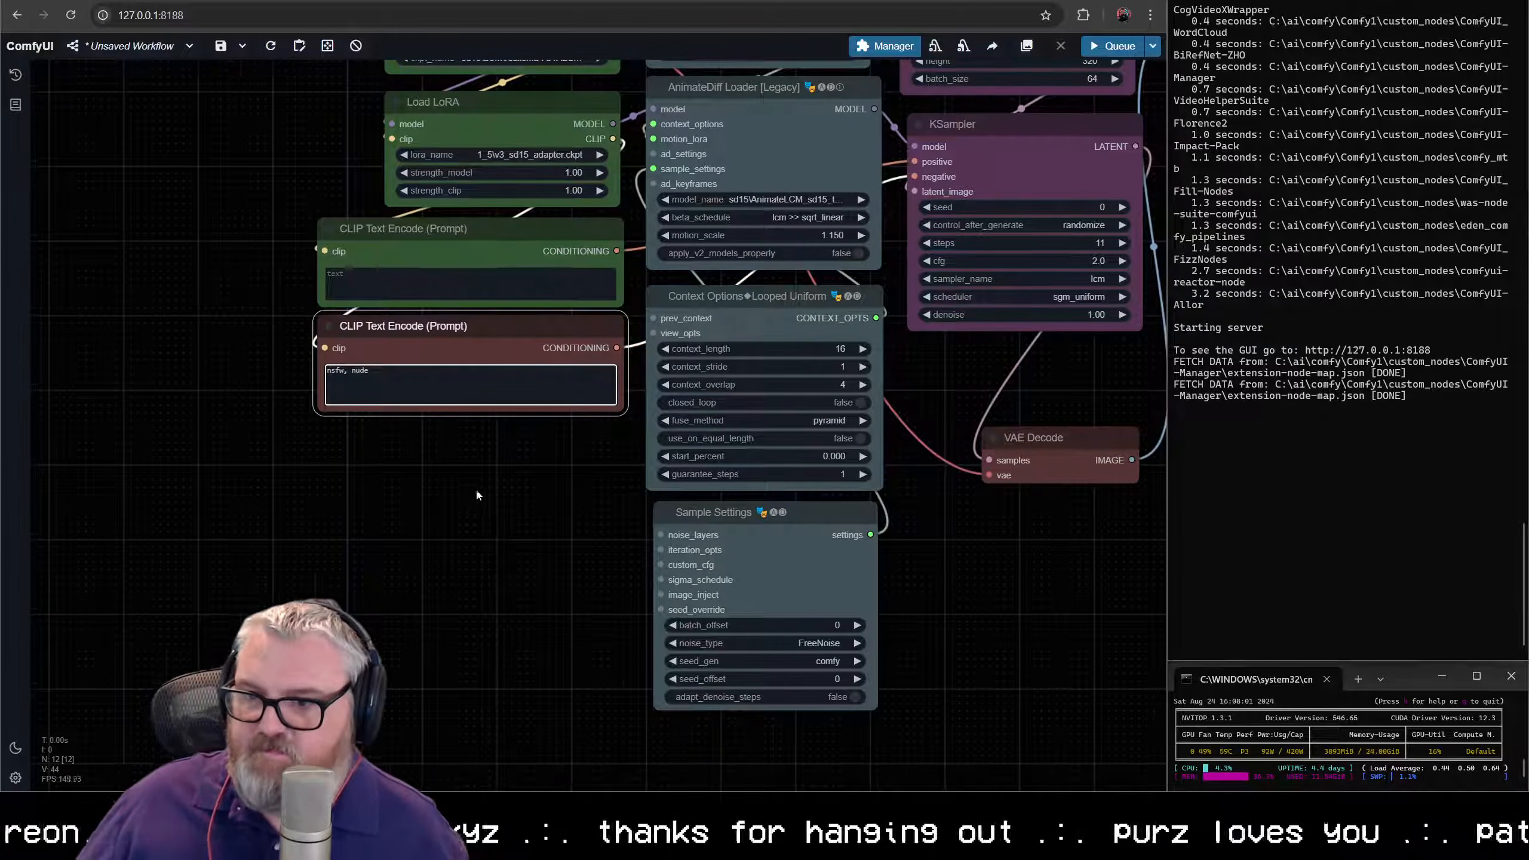
- Enter "a wave crashing into a wall beside the ocean" as the positive prompt in the green CLIP Text Encode node
left_click_drag(485, 433, 453, 502)
left_click(360, 345)
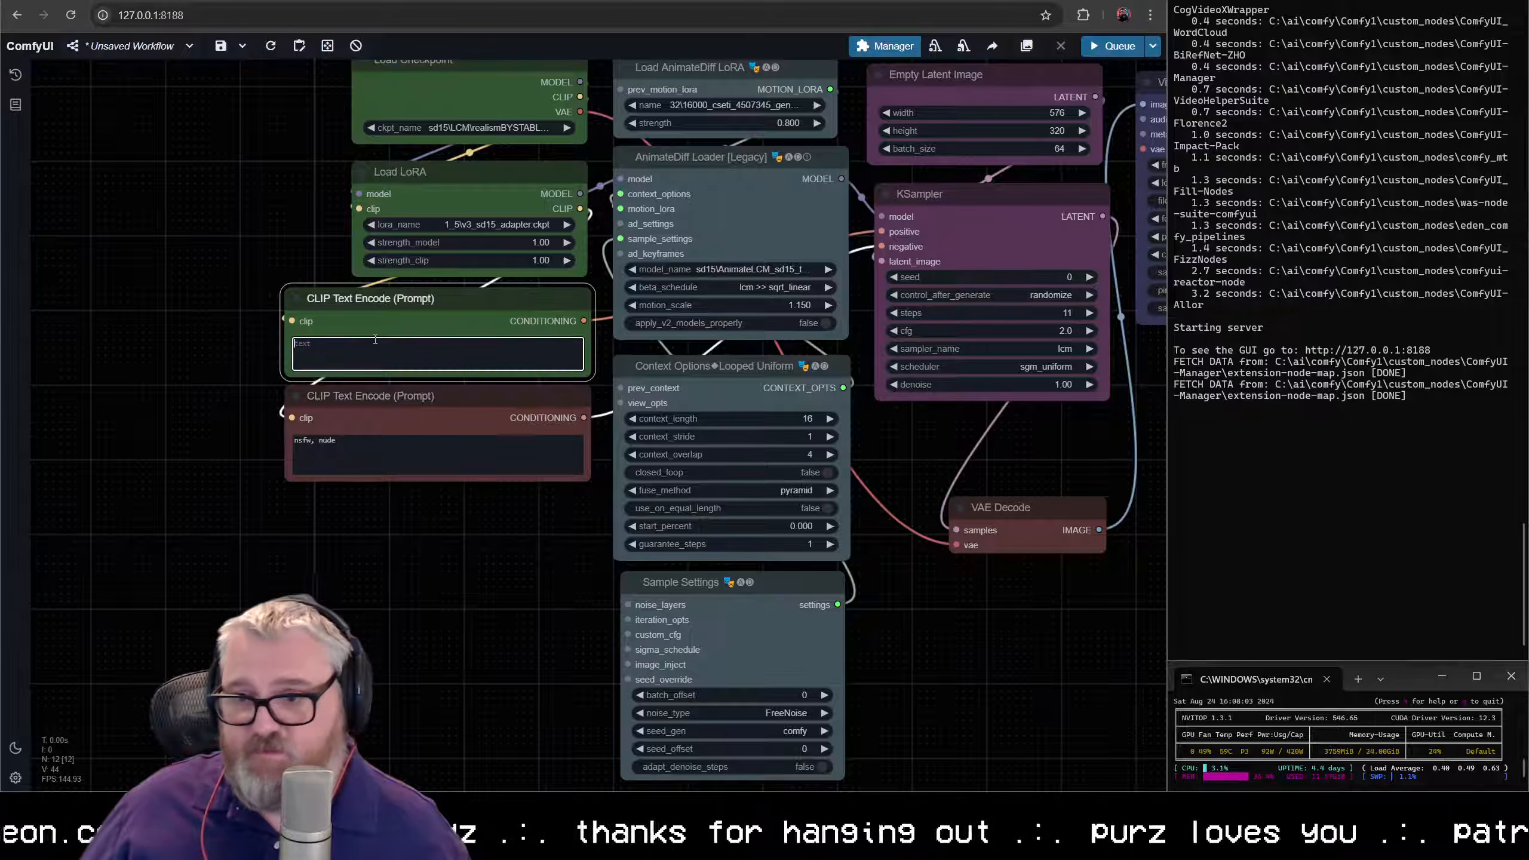
type("a wave c")
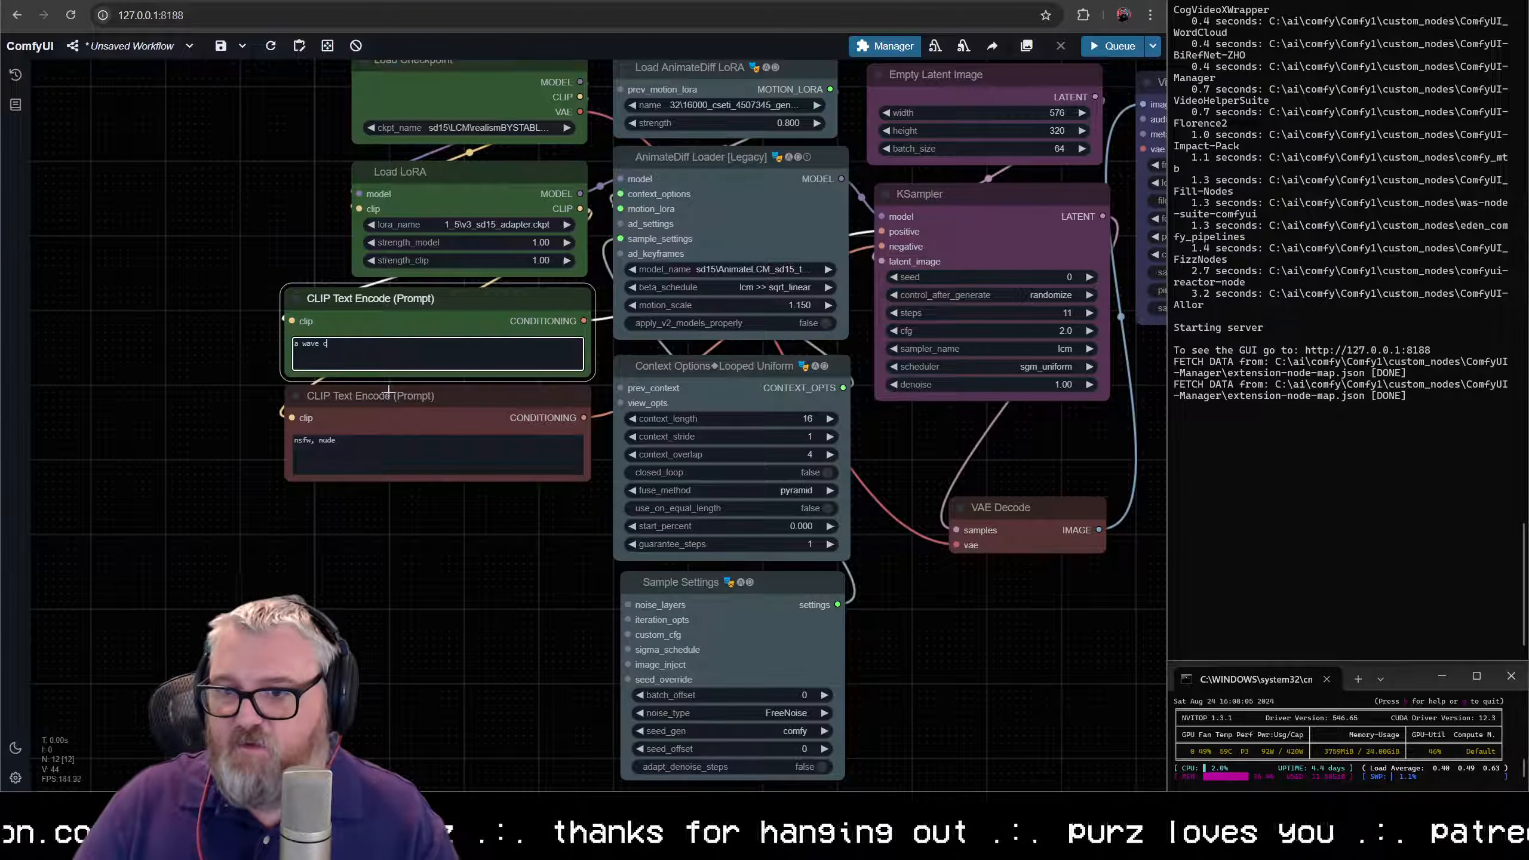
type("rashing into a wall")
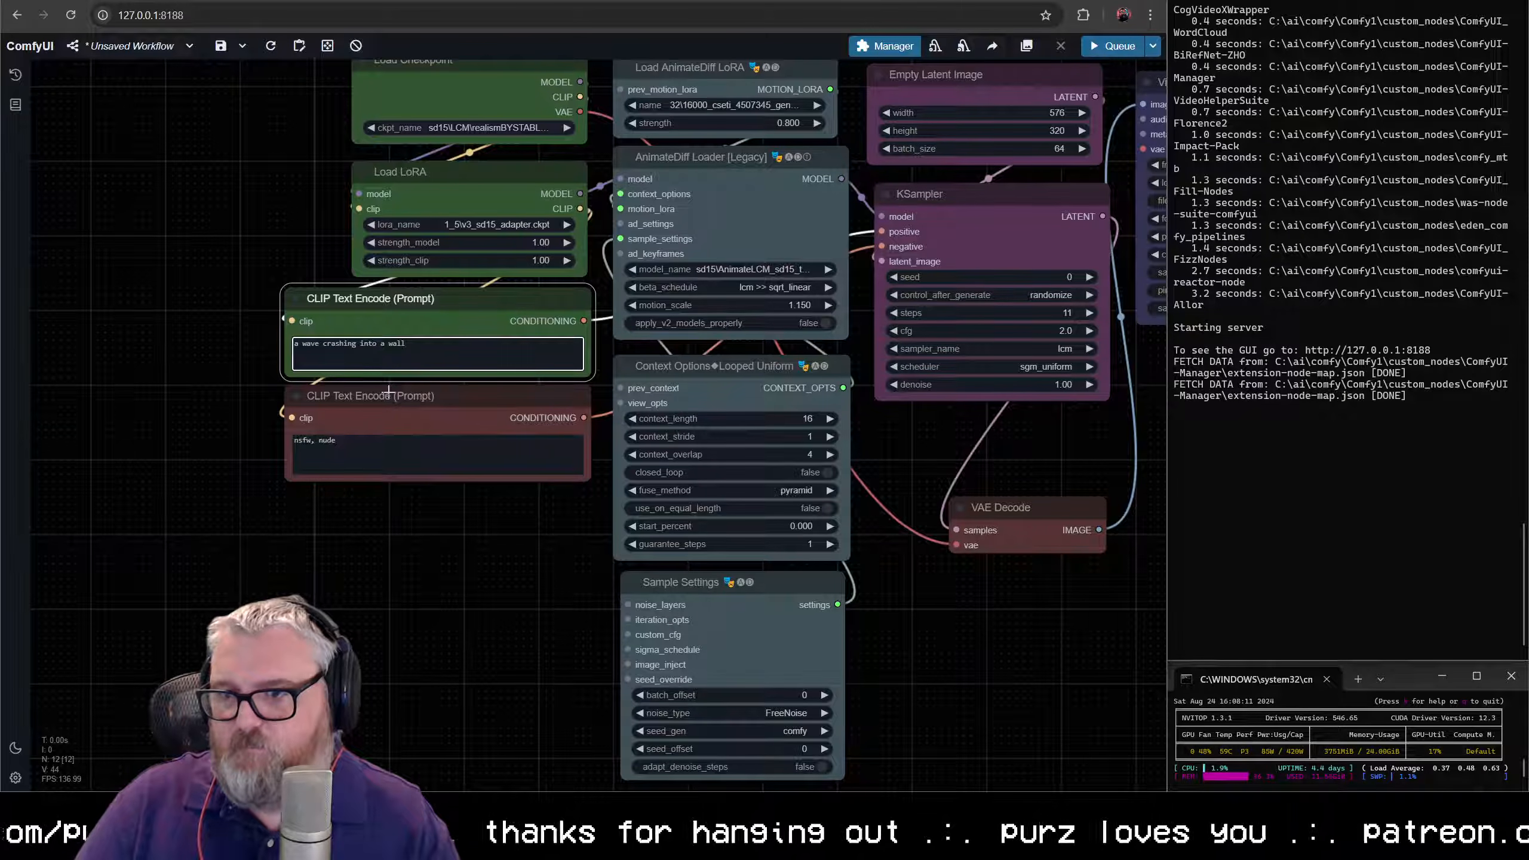
type(" beside the oc")
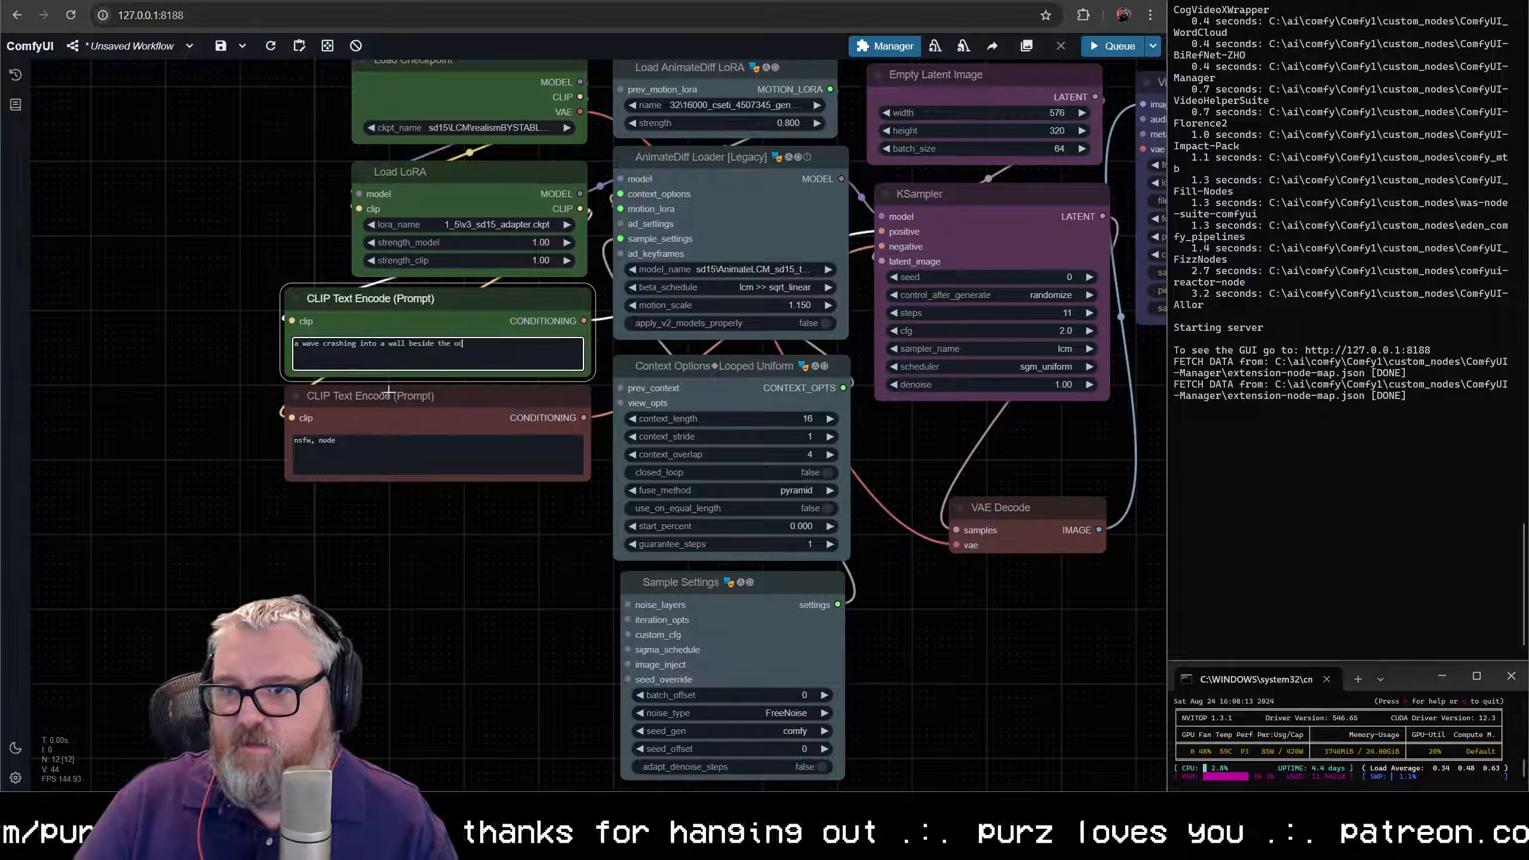
type("ean")
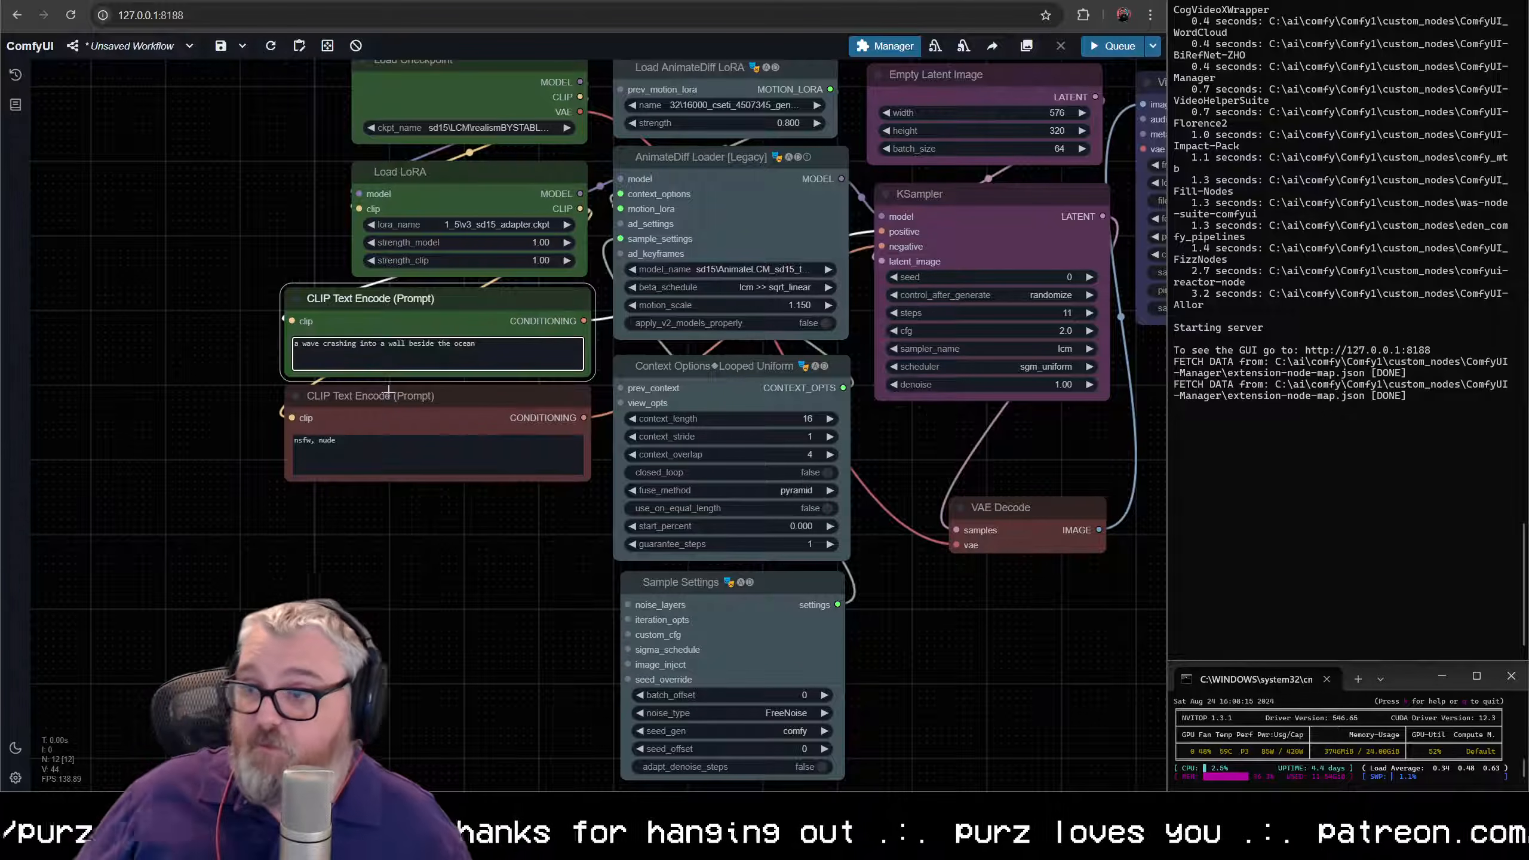
- Set the Context Options Looped Uniform node to a context_length of 32 and a context_overlap of 8
left_click_drag(889, 500, 772, 482)
scroll(772, 482, "down", 1)
scroll(770, 481, "up", 7)
scroll(623, 416, "up", 4)
left_click_drag(790, 400, 901, 439)
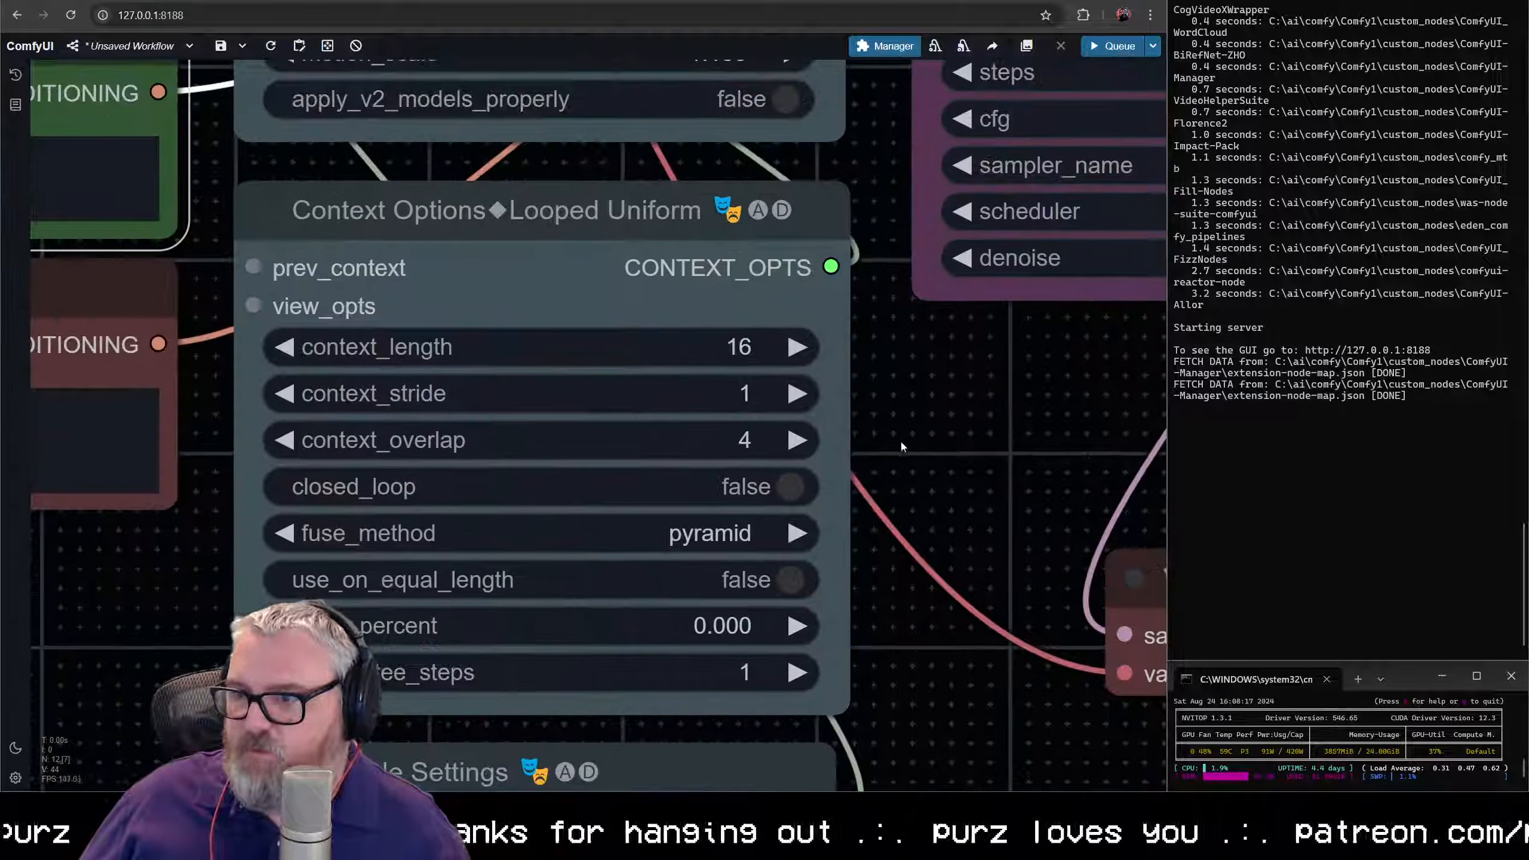
scroll(689, 422, "down", 4)
scroll(647, 244, "down", 2)
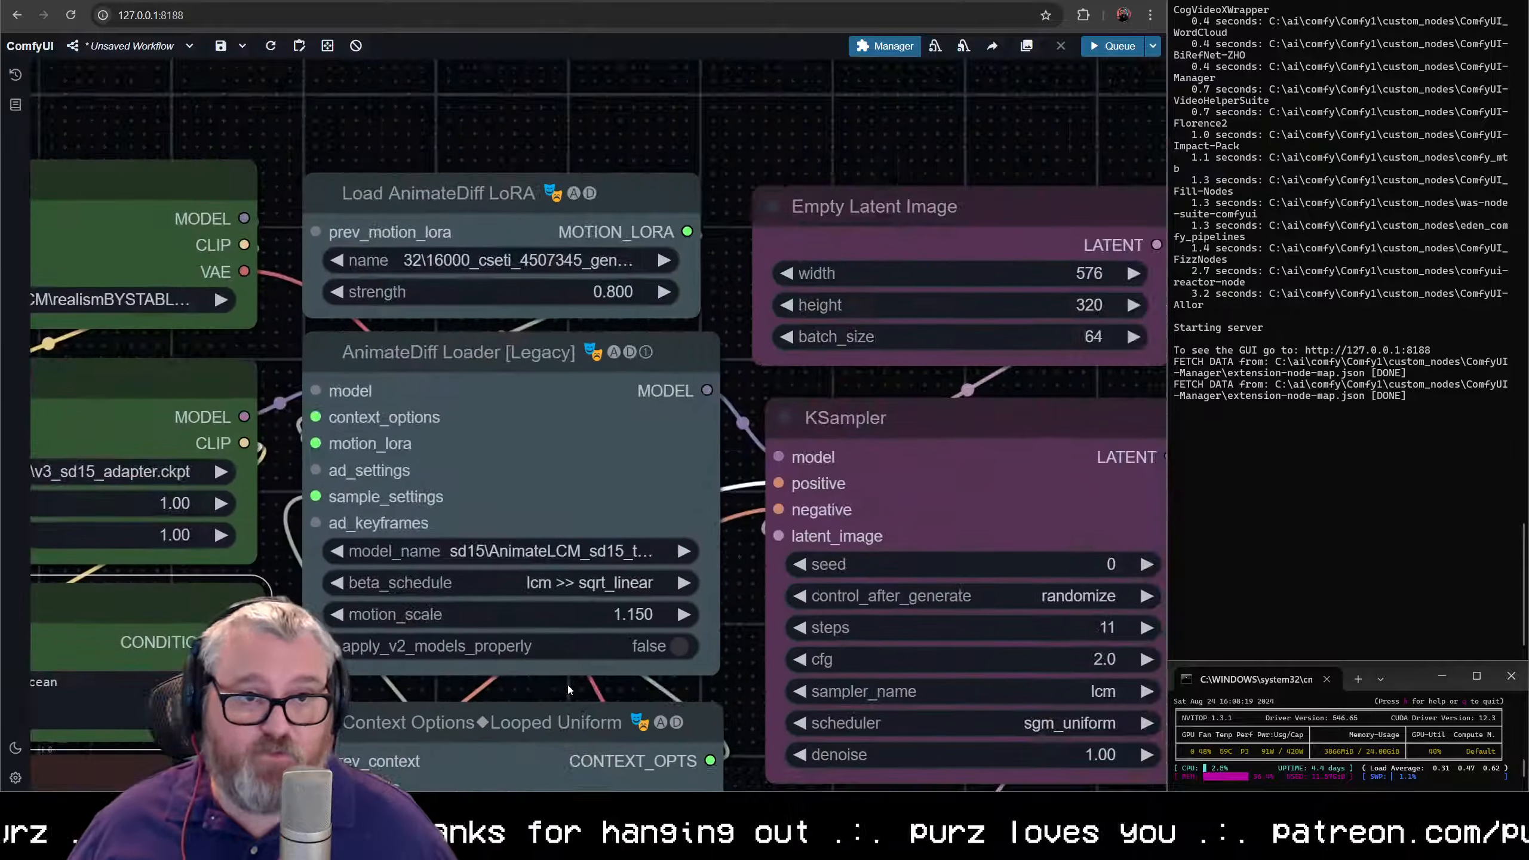
scroll(698, 343, "up", 8)
scroll(698, 343, "down", 3)
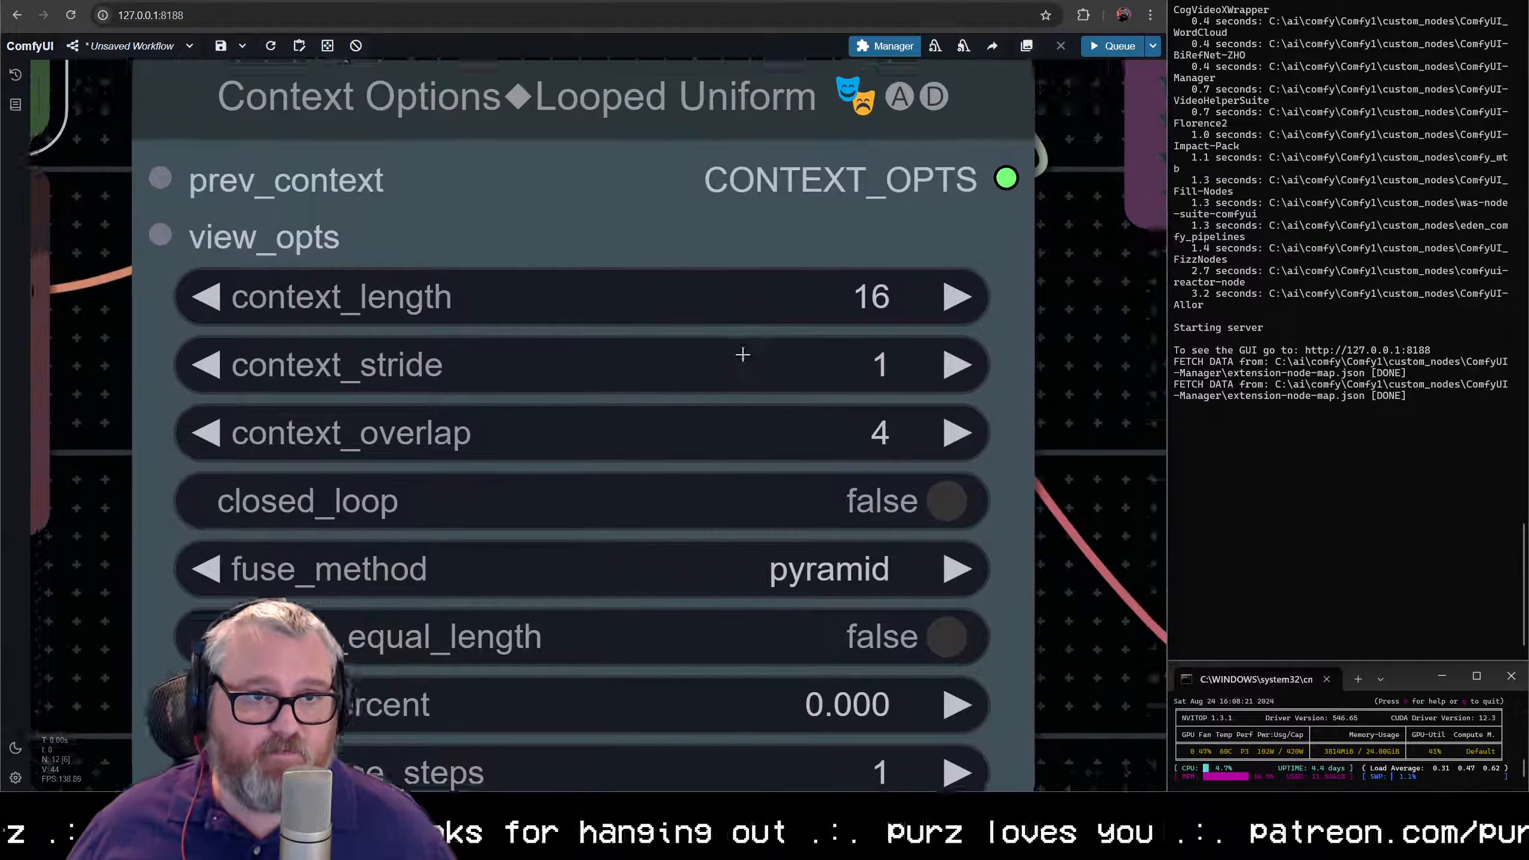
left_click(801, 312)
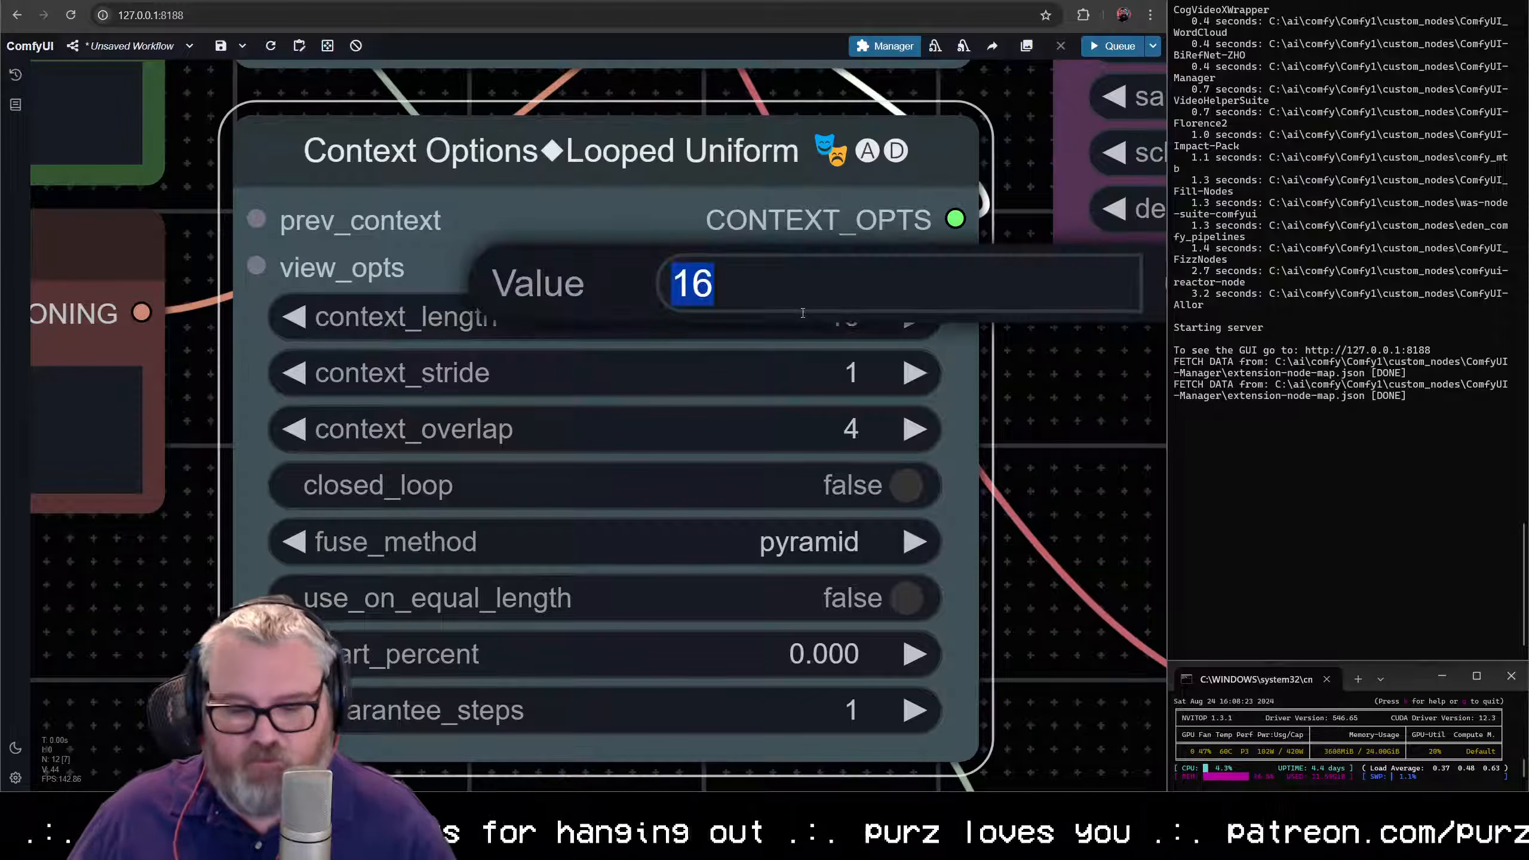
type("32")
key("Return")
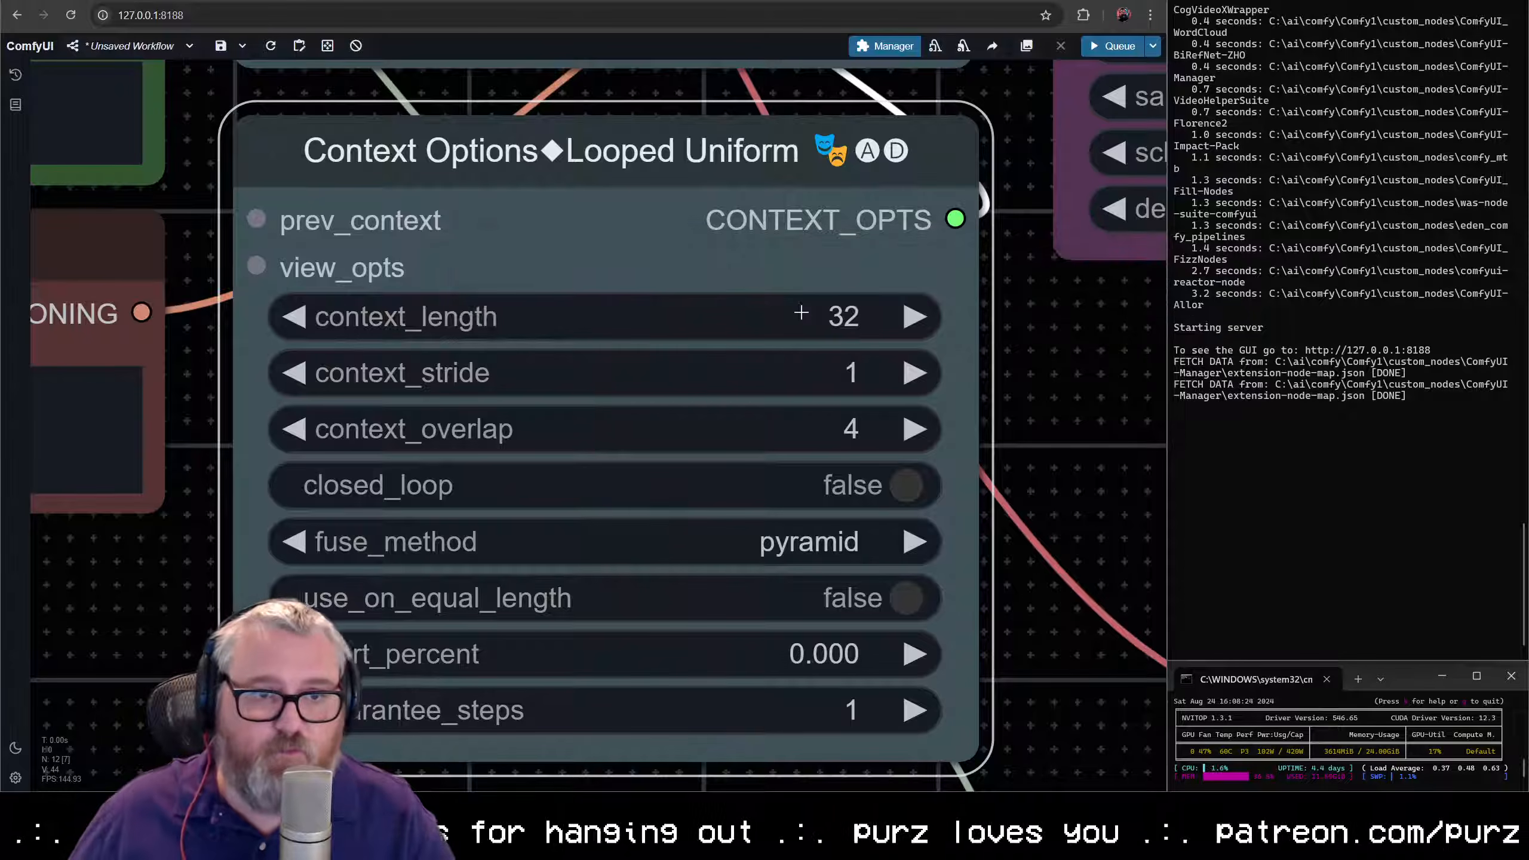
left_click(816, 421)
type("8")
key("Return")
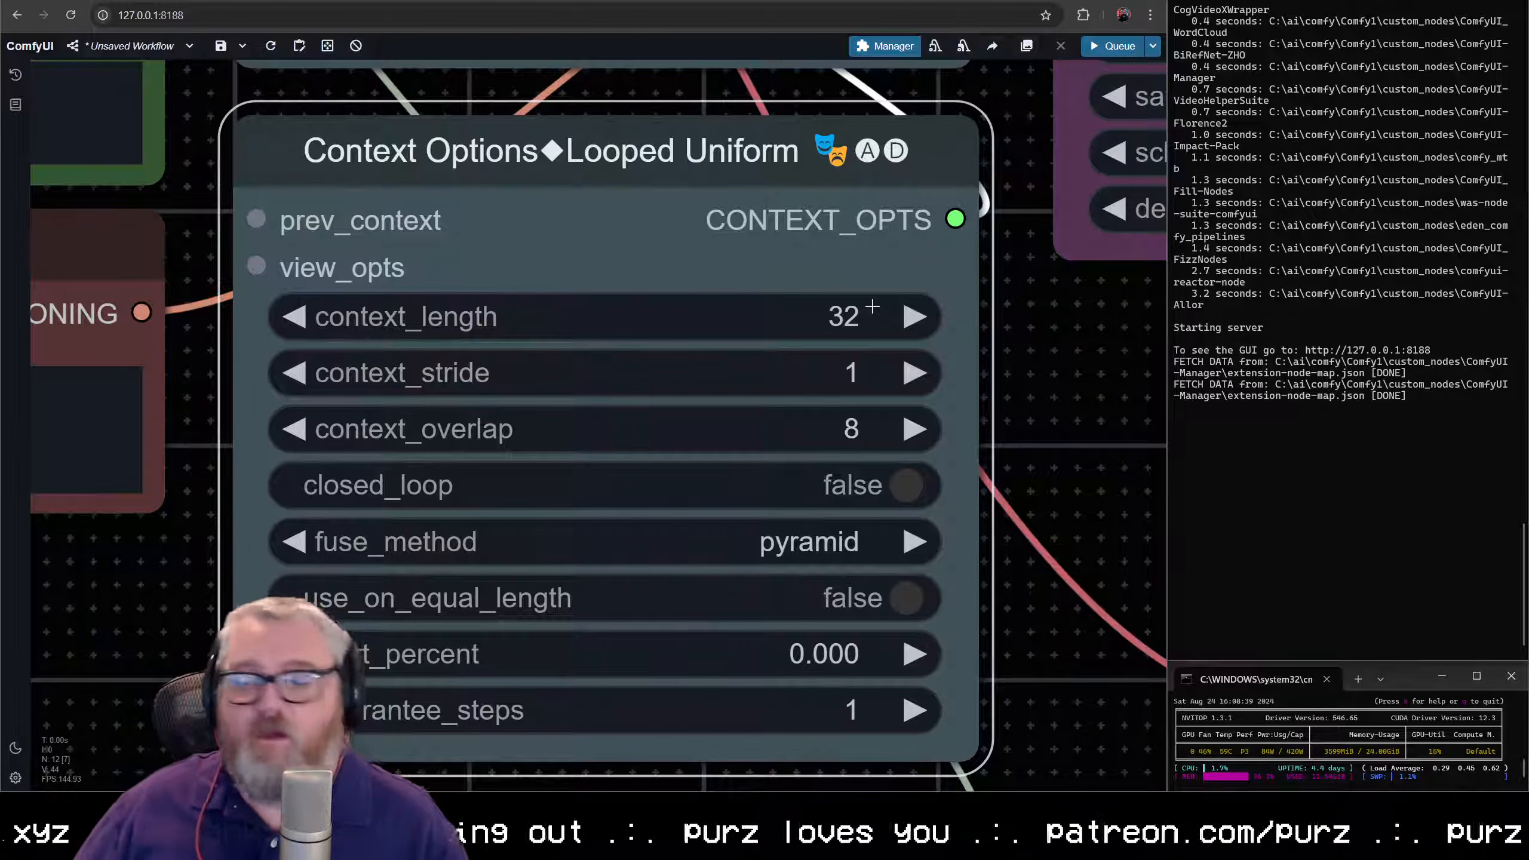
- Widen the Load AnimateDiff LoRA node to match the width of the AnimateDiff Loader below it
scroll(903, 352, "down", 5)
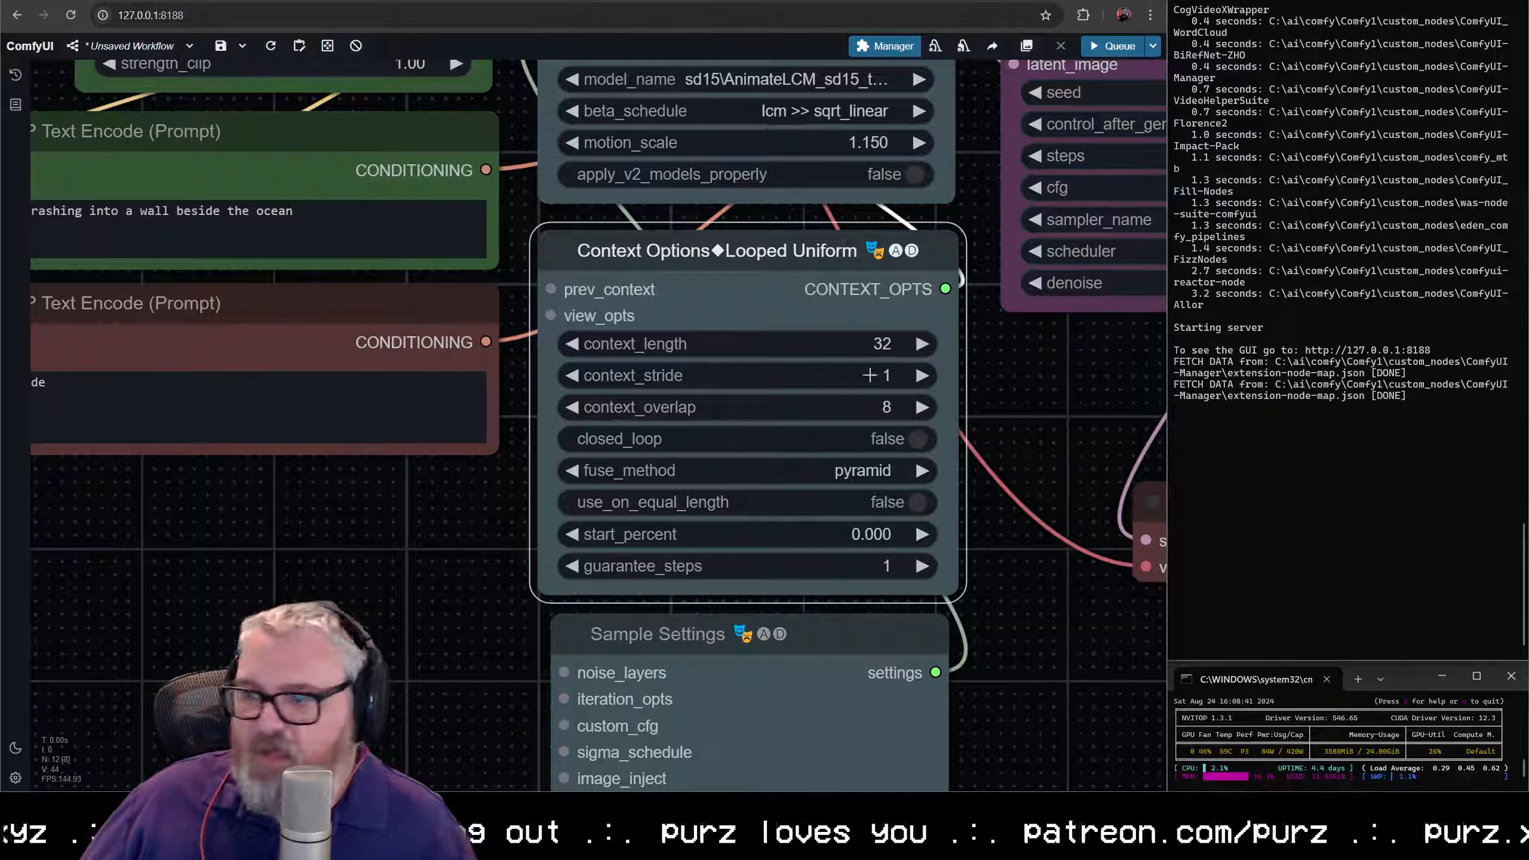
scroll(897, 368, "down", 5)
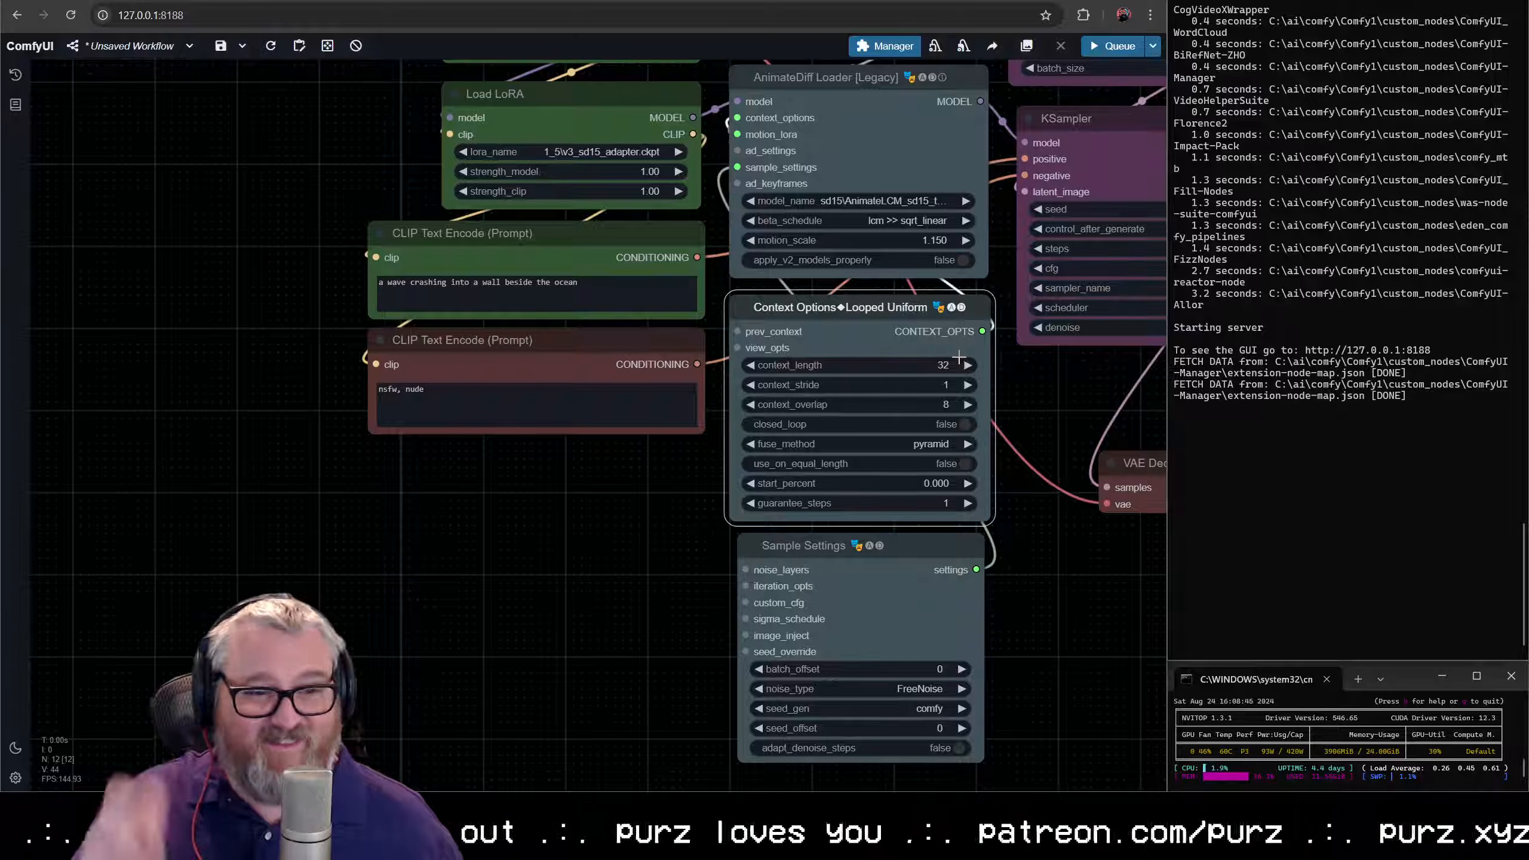
scroll(961, 555, "down", 3)
left_click_drag(967, 537, 565, 616)
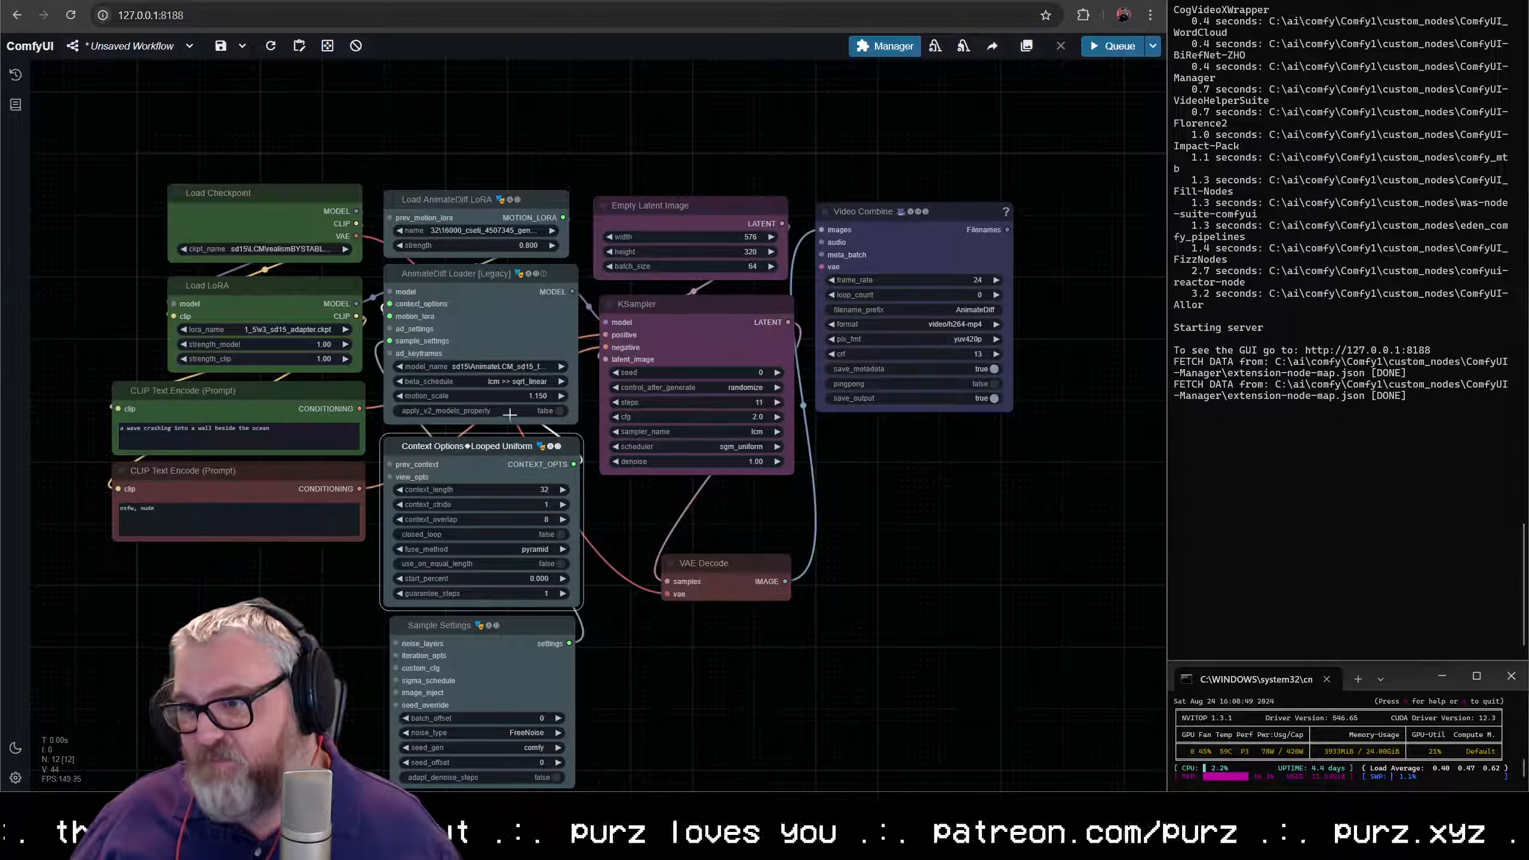
left_click(525, 207)
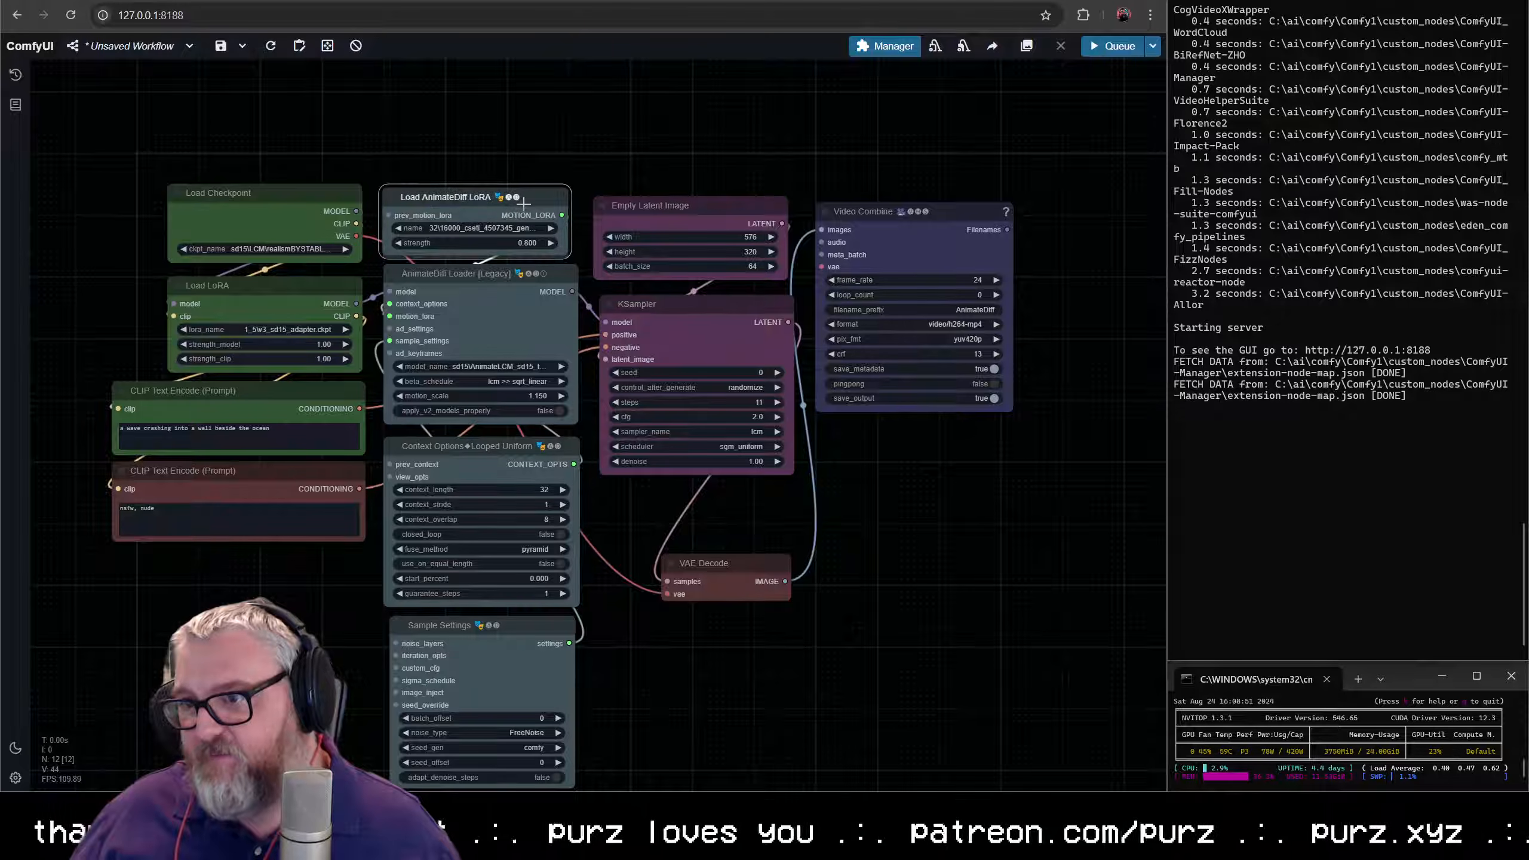
left_click_drag(567, 257, 575, 258)
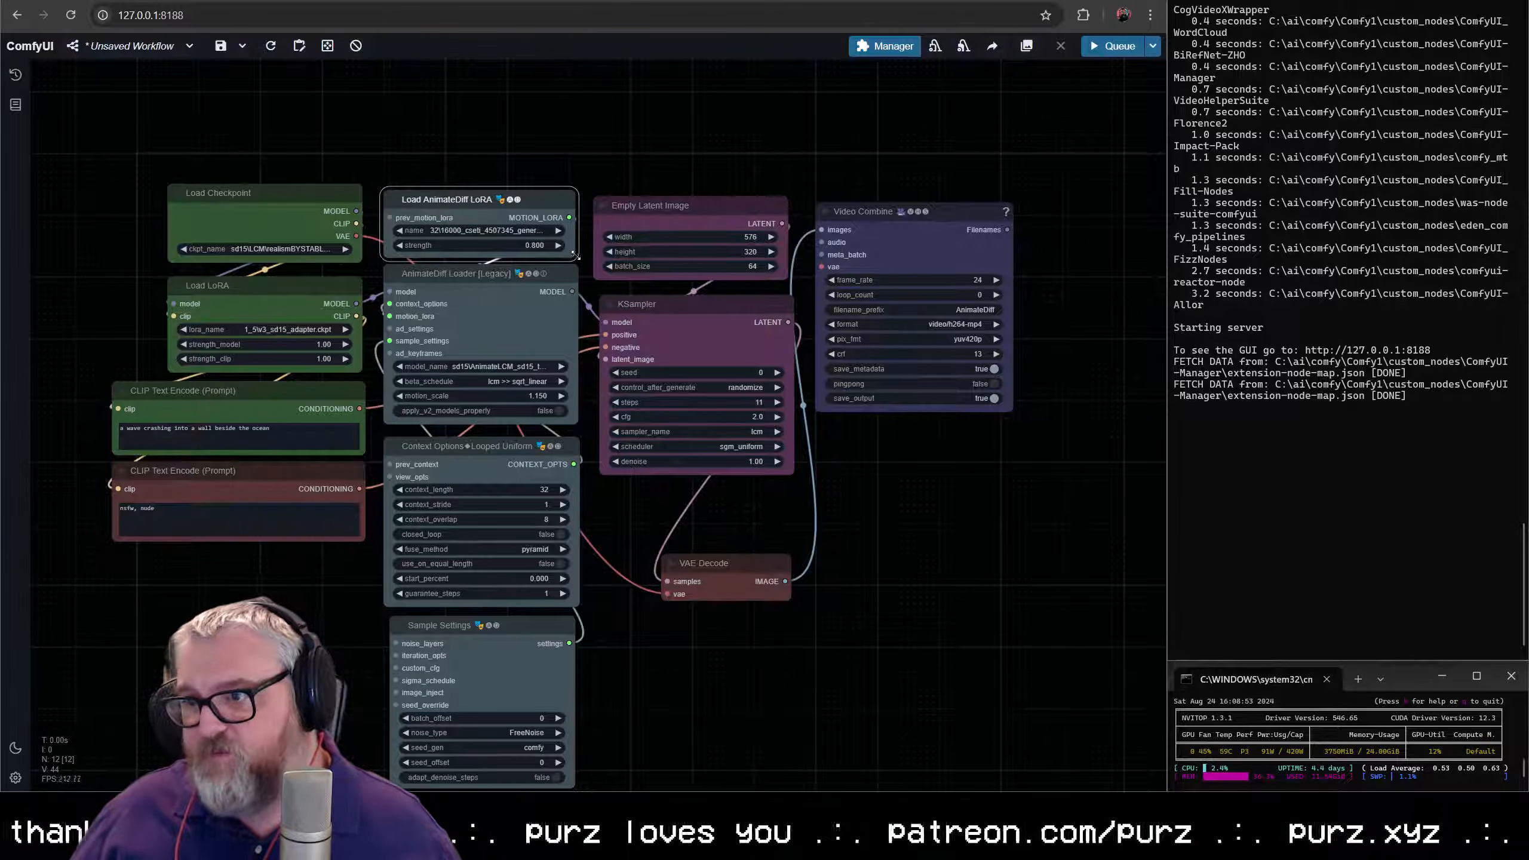
- Queue the workflow to generate the wave video and move the VAE Decode node clear of the KSampler preview
left_click(575, 153)
key("ctrl+Return")
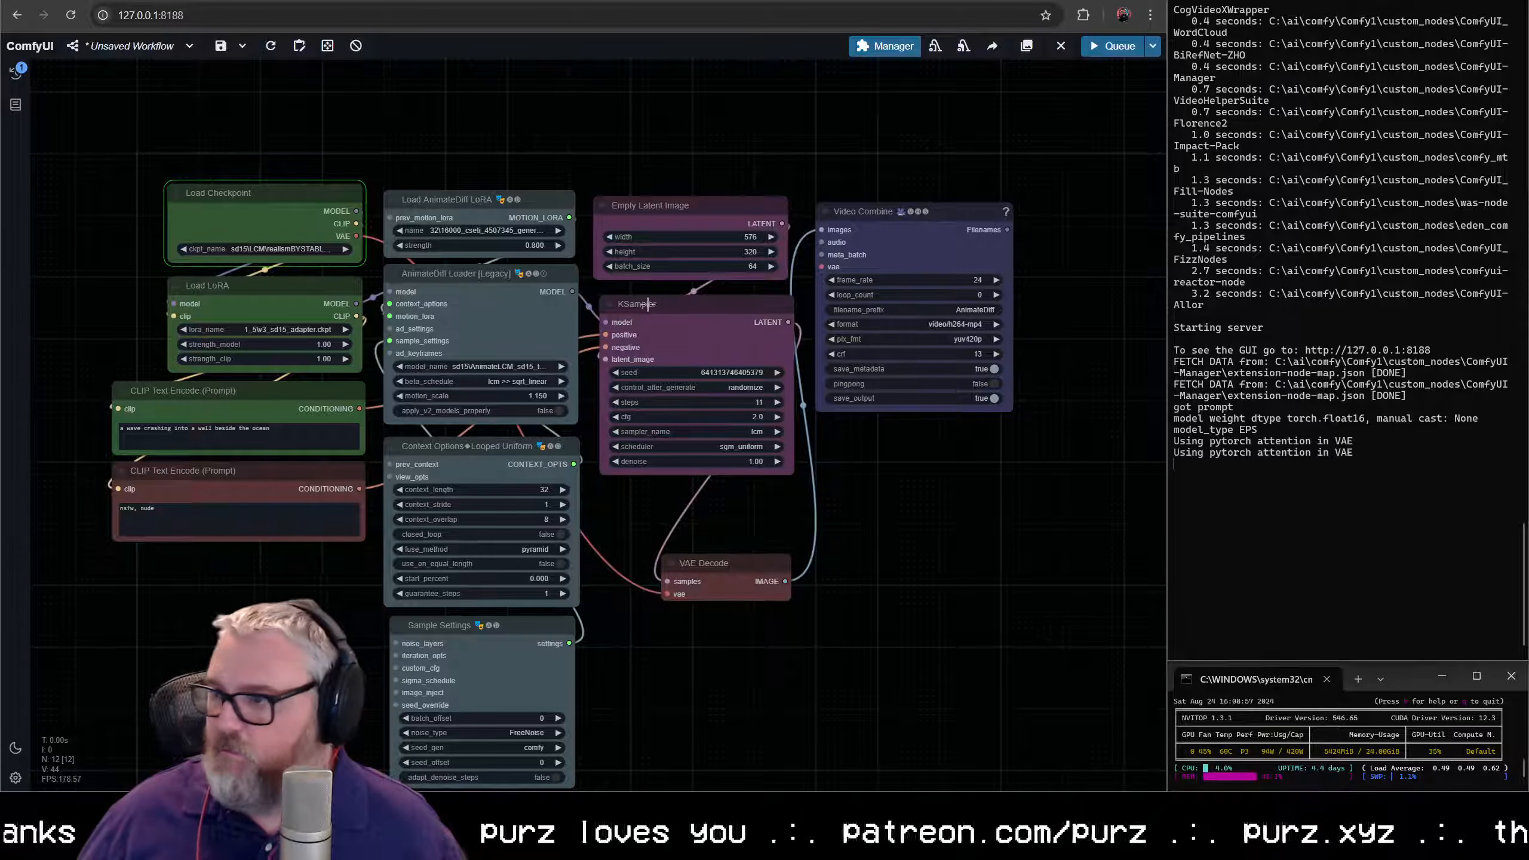
left_click_drag(624, 158, 639, 93)
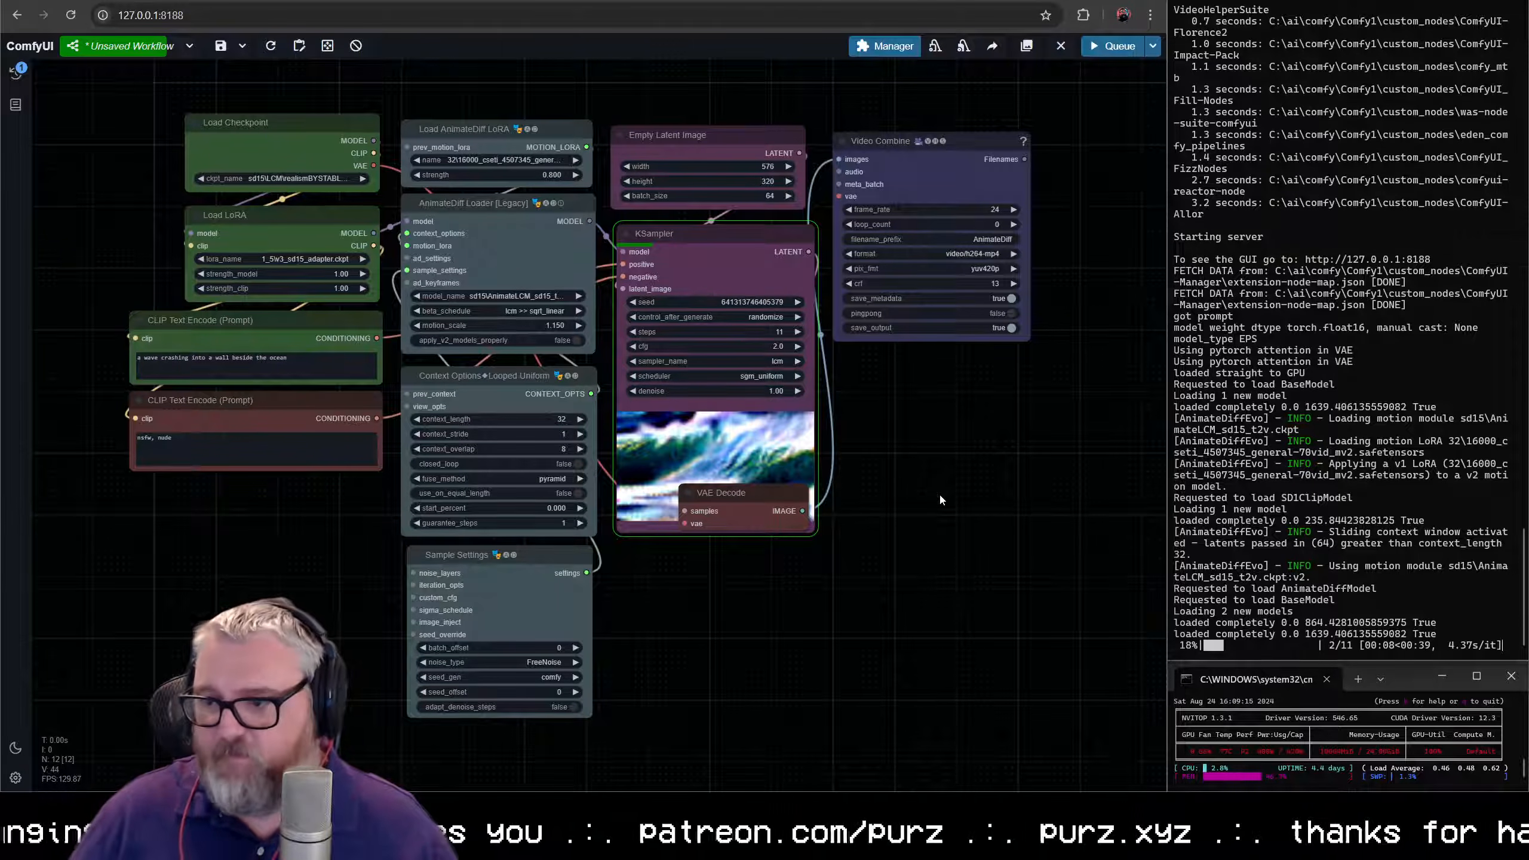
left_click_drag(767, 492, 773, 561)
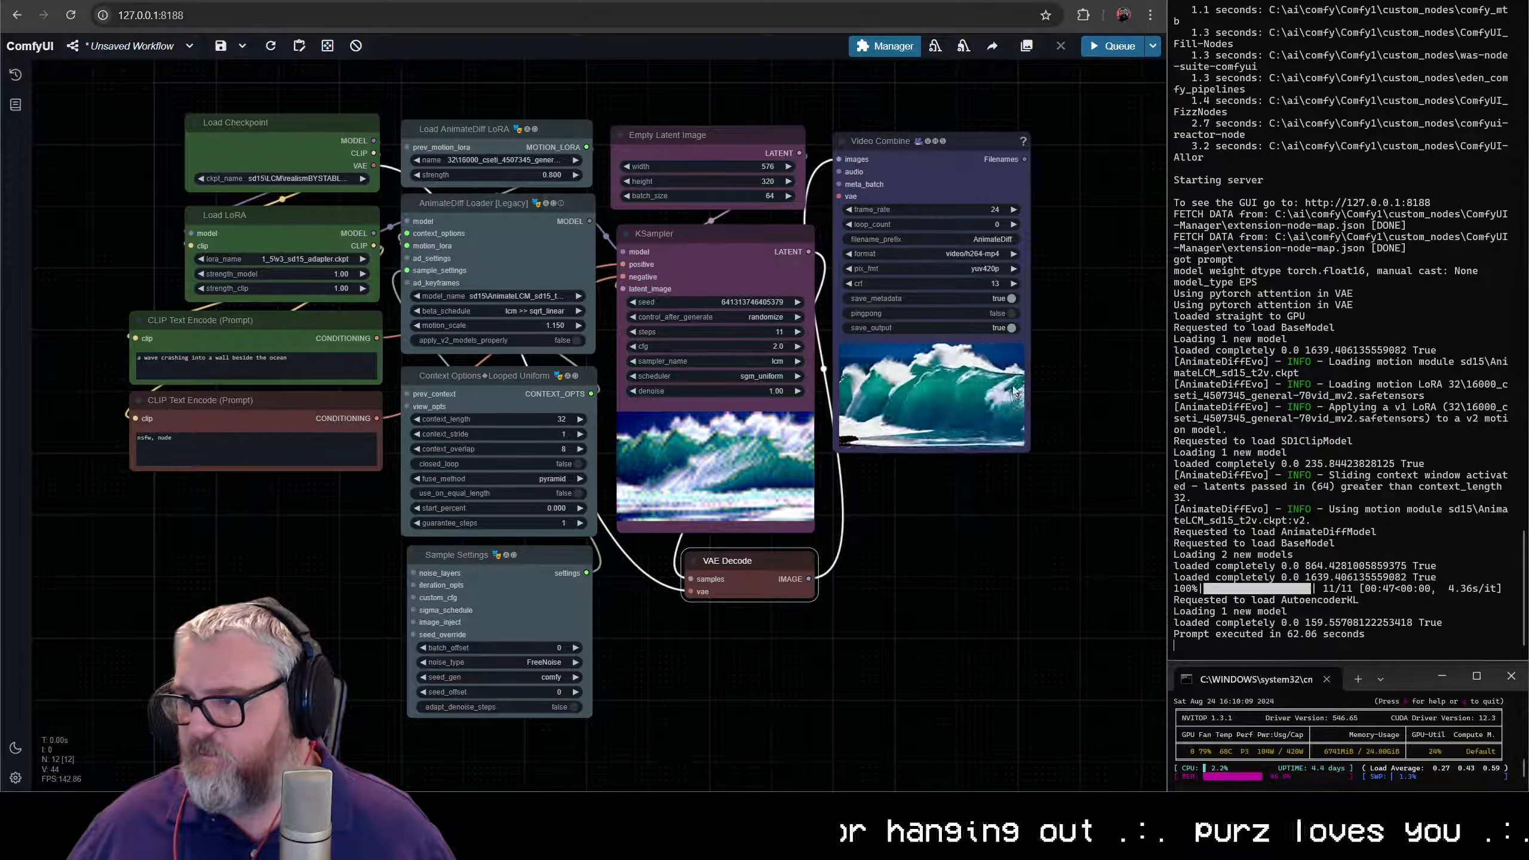
- Examine the generated wave video up close in the Video Combine preview and compare it with the whole workflow
scroll(967, 337, "up", 4)
scroll(907, 456, "up", 8)
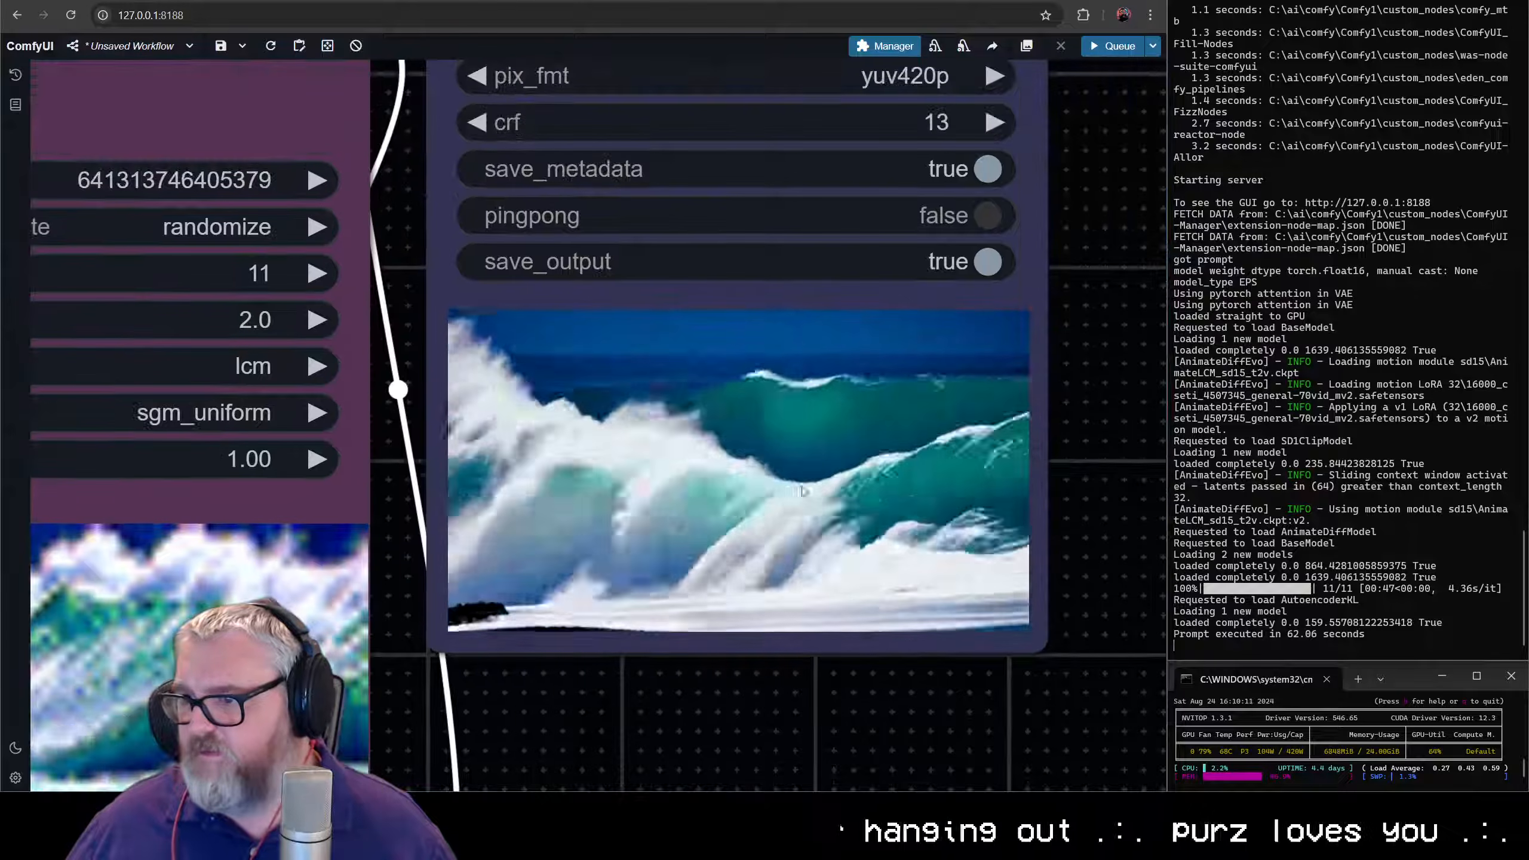
scroll(863, 452, "down", 3)
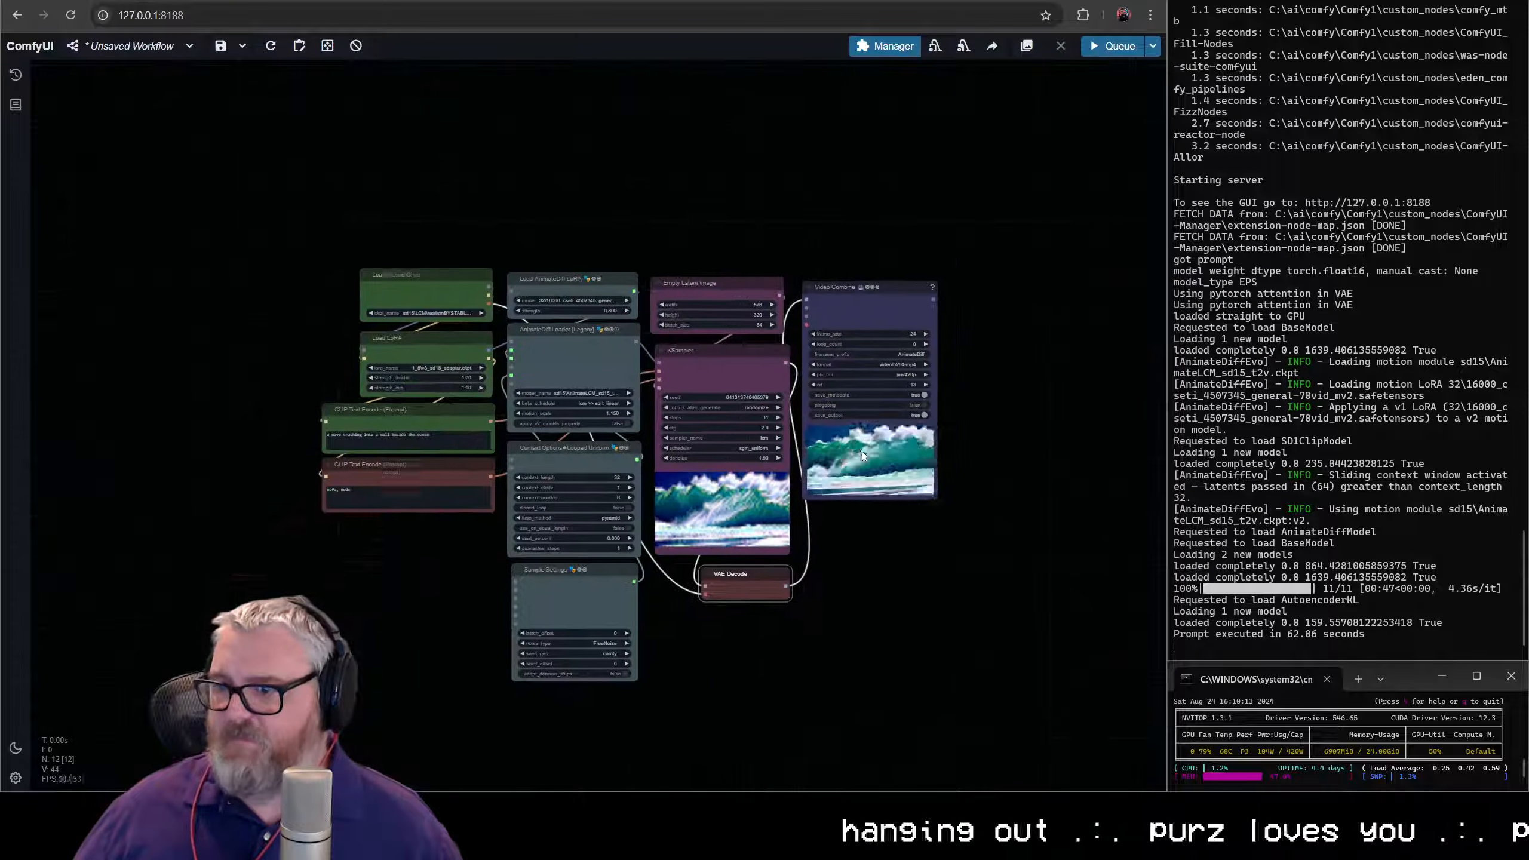
scroll(869, 444, "up", 6)
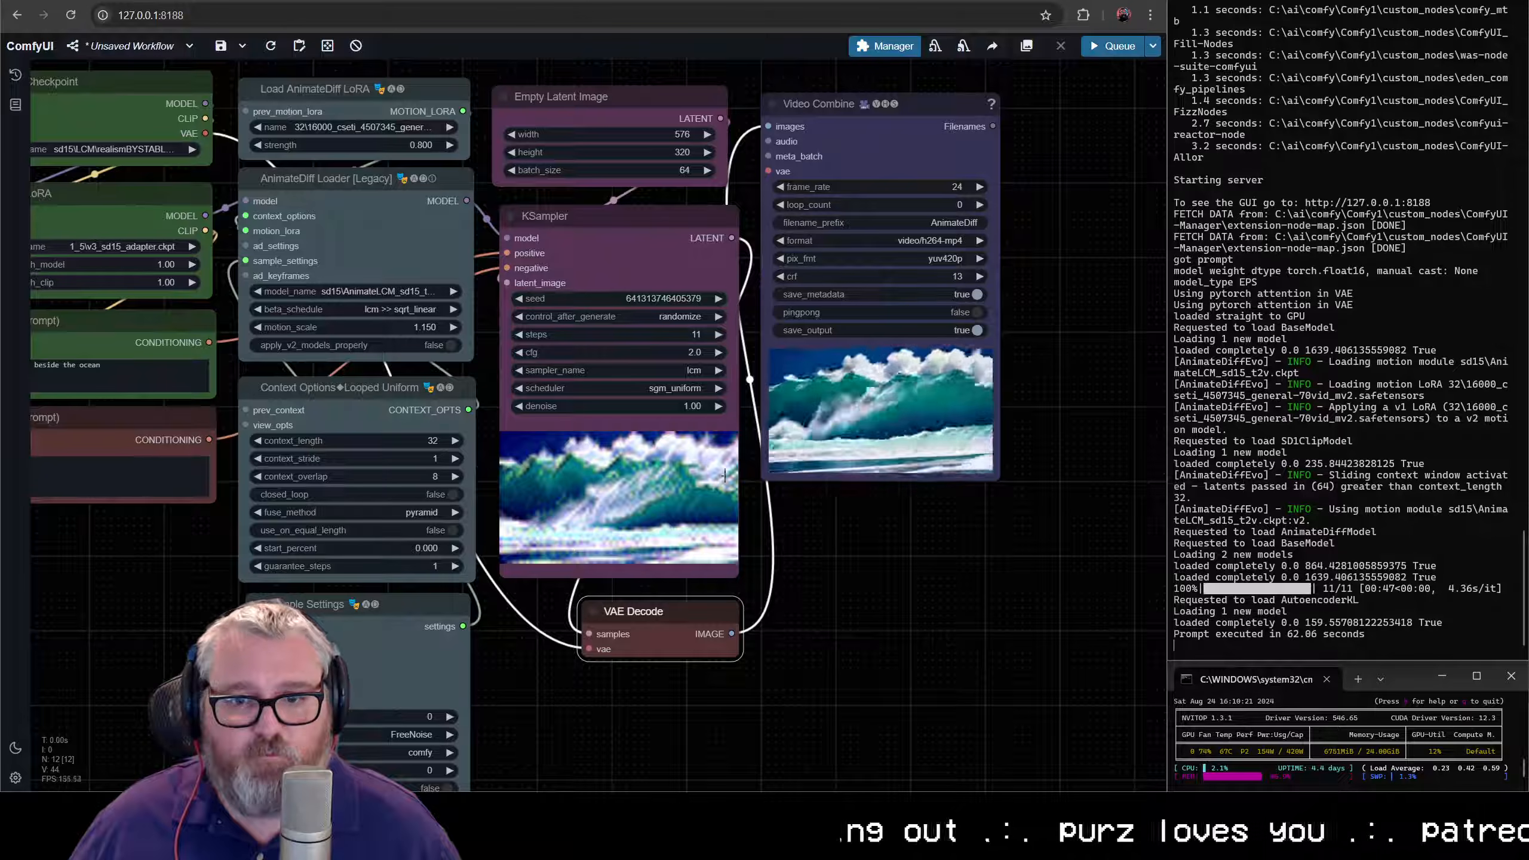
scroll(903, 356, "up", 10)
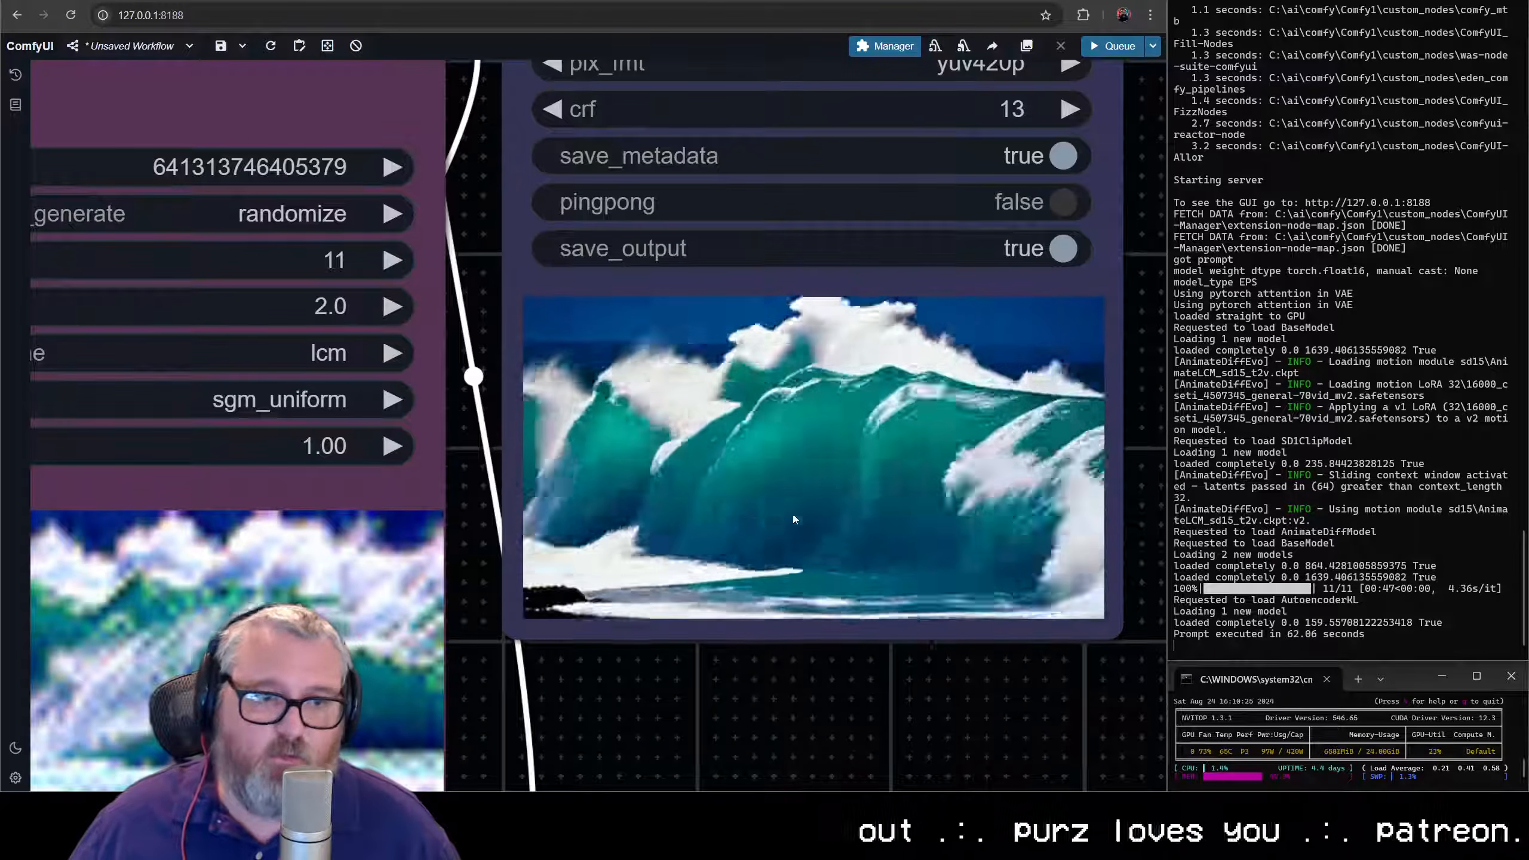
scroll(793, 514, "up", 1)
scroll(793, 514, "down", 2)
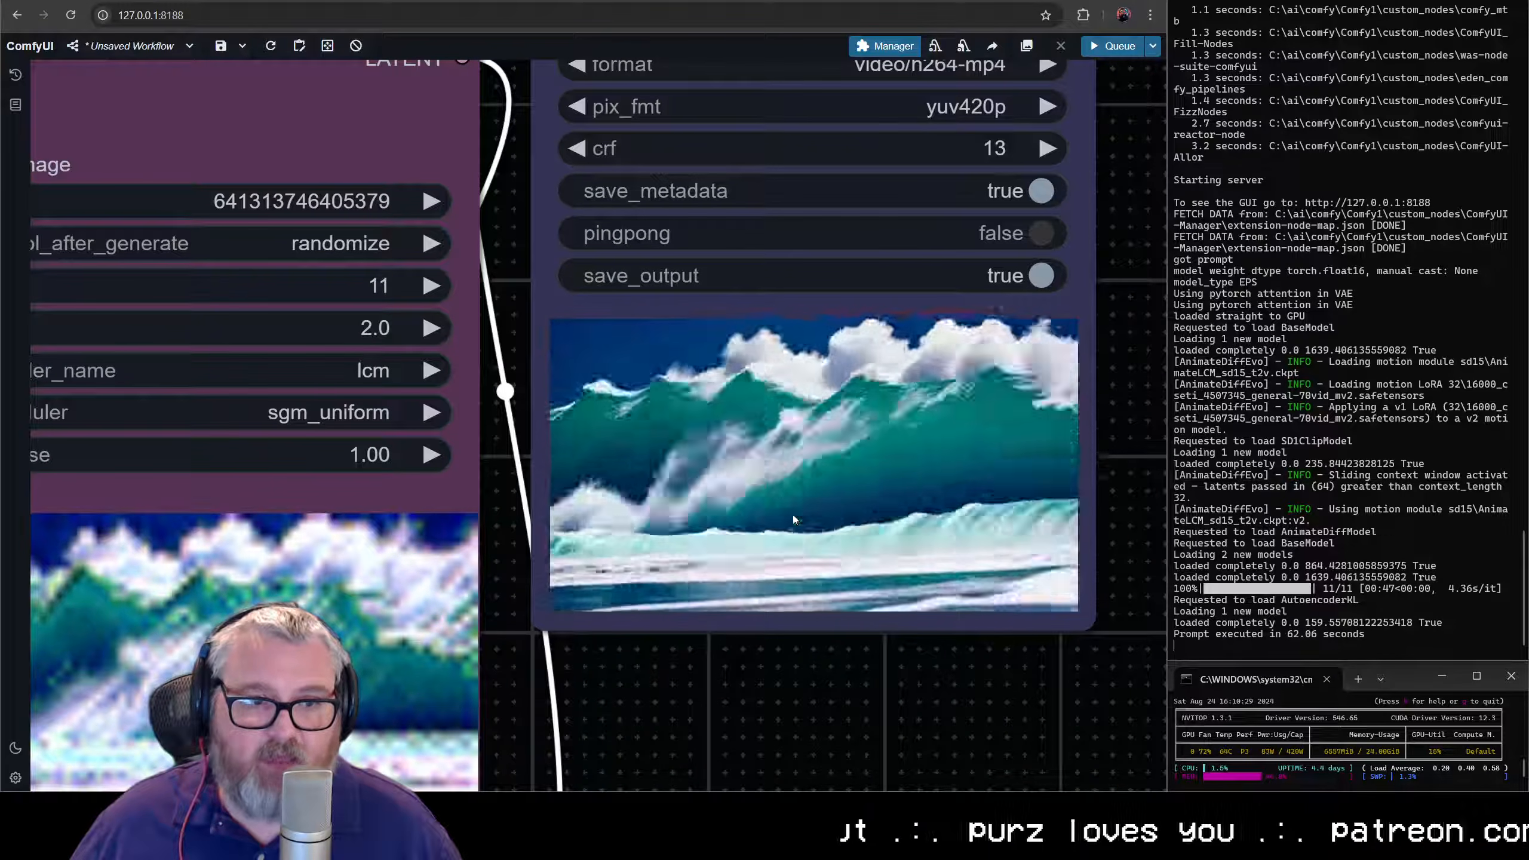
scroll(793, 513, "down", 5)
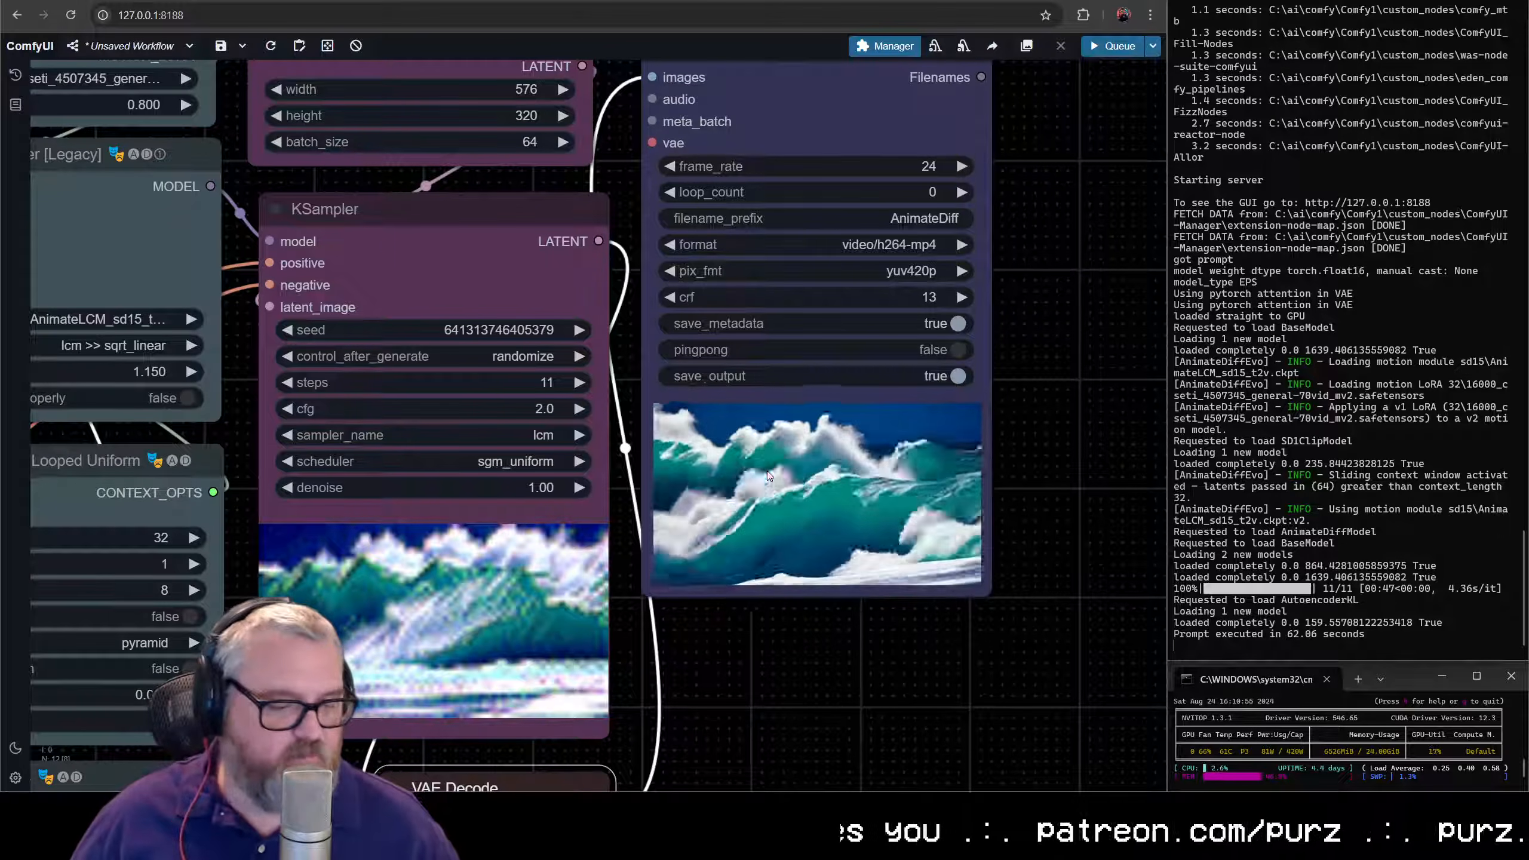
- Replace the positive prompt with "a kitten walking in a dirty alley, 1978" and queue another generation
scroll(786, 559, "down", 6)
scroll(786, 559, "down", 1)
left_click_drag(761, 593, 902, 494)
scroll(902, 494, "up", 3)
scroll(905, 498, "down", 1)
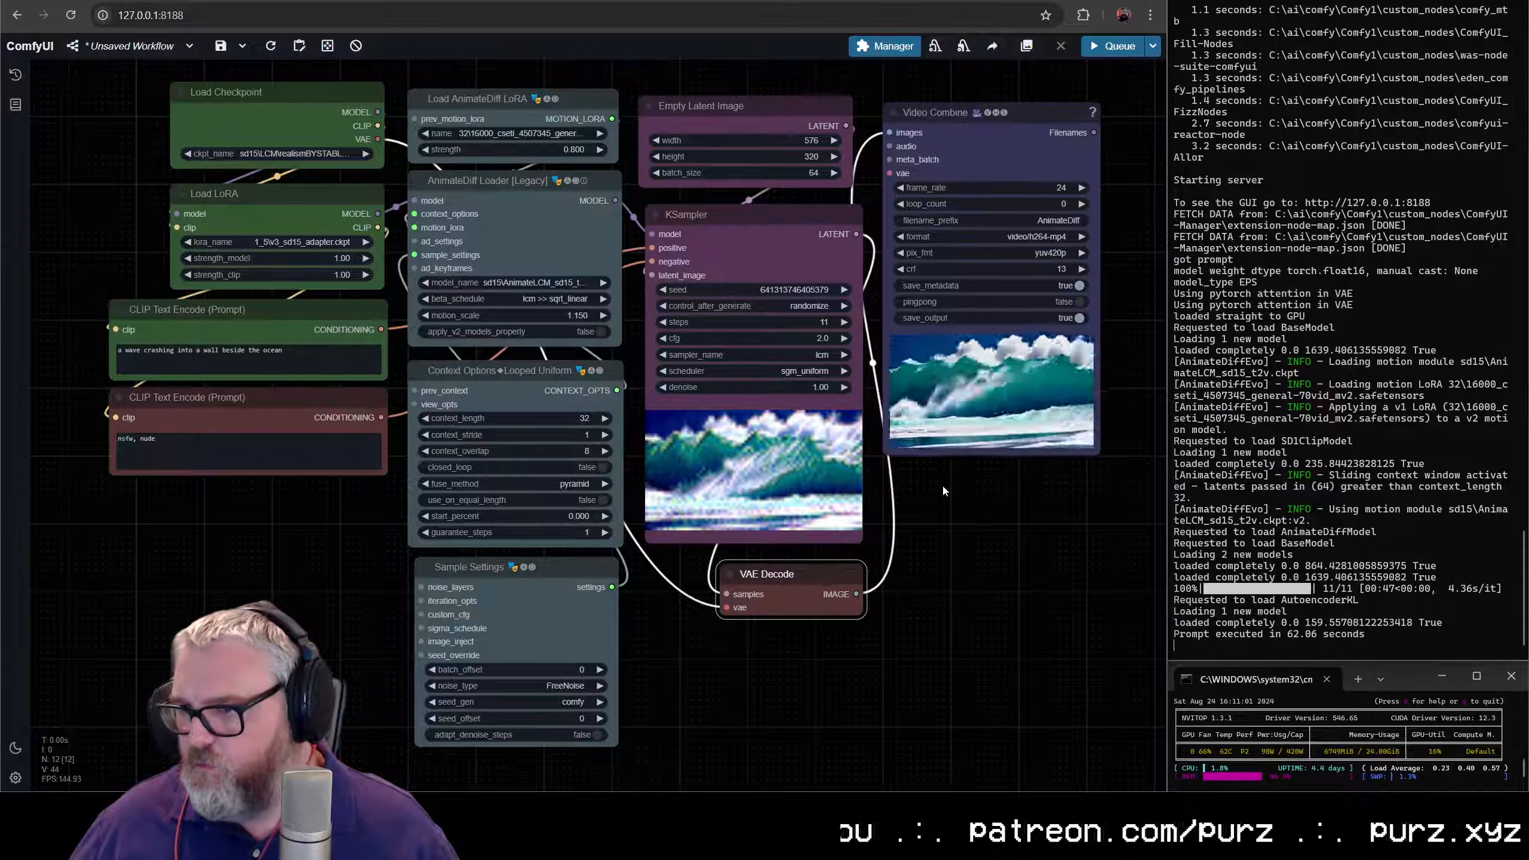
triple_click(295, 358)
type("a kitten ")
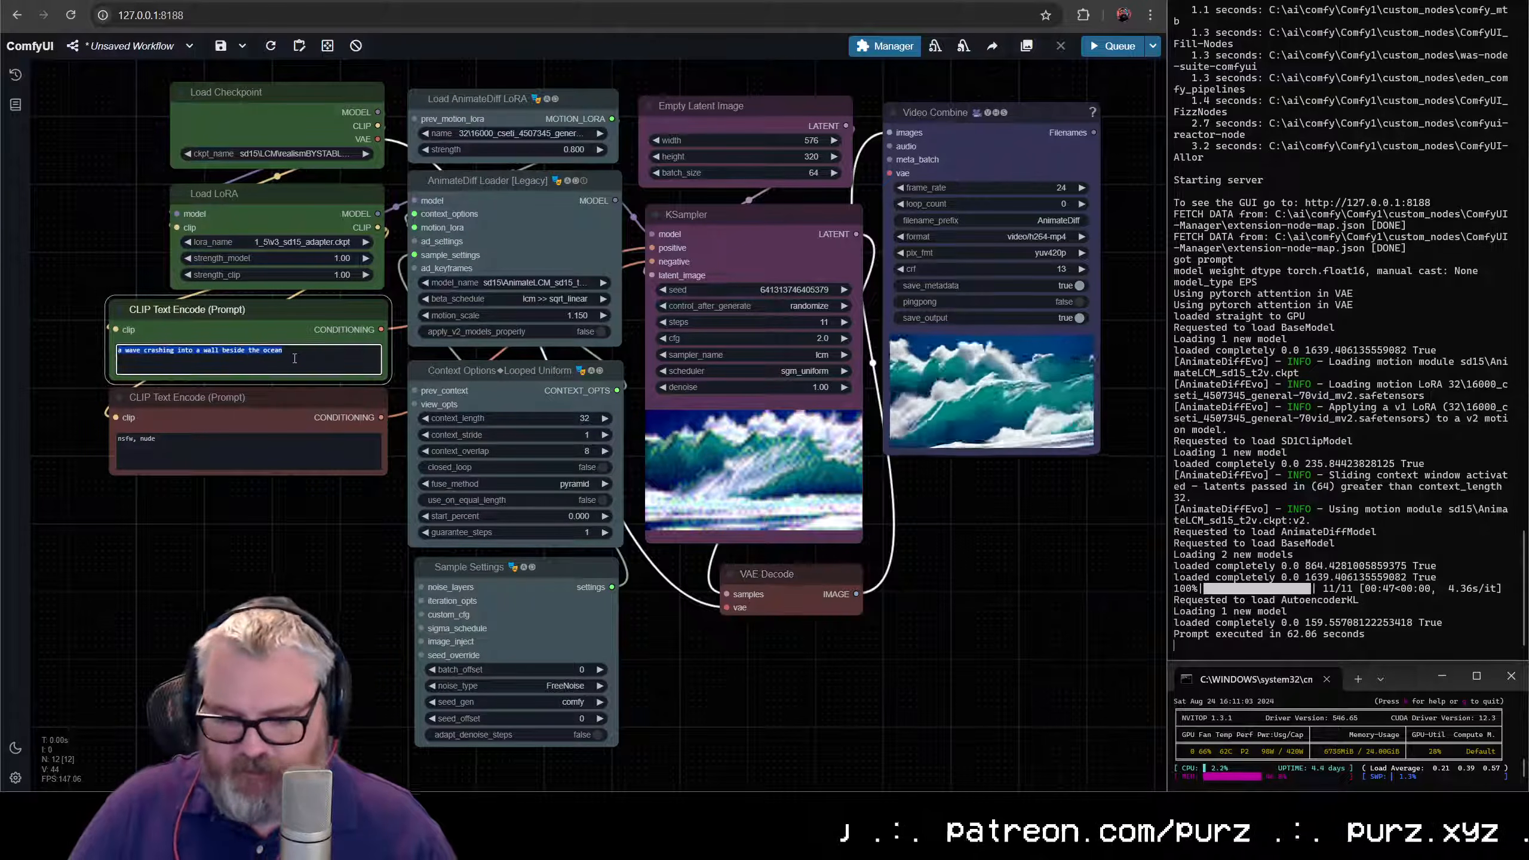
type("w")
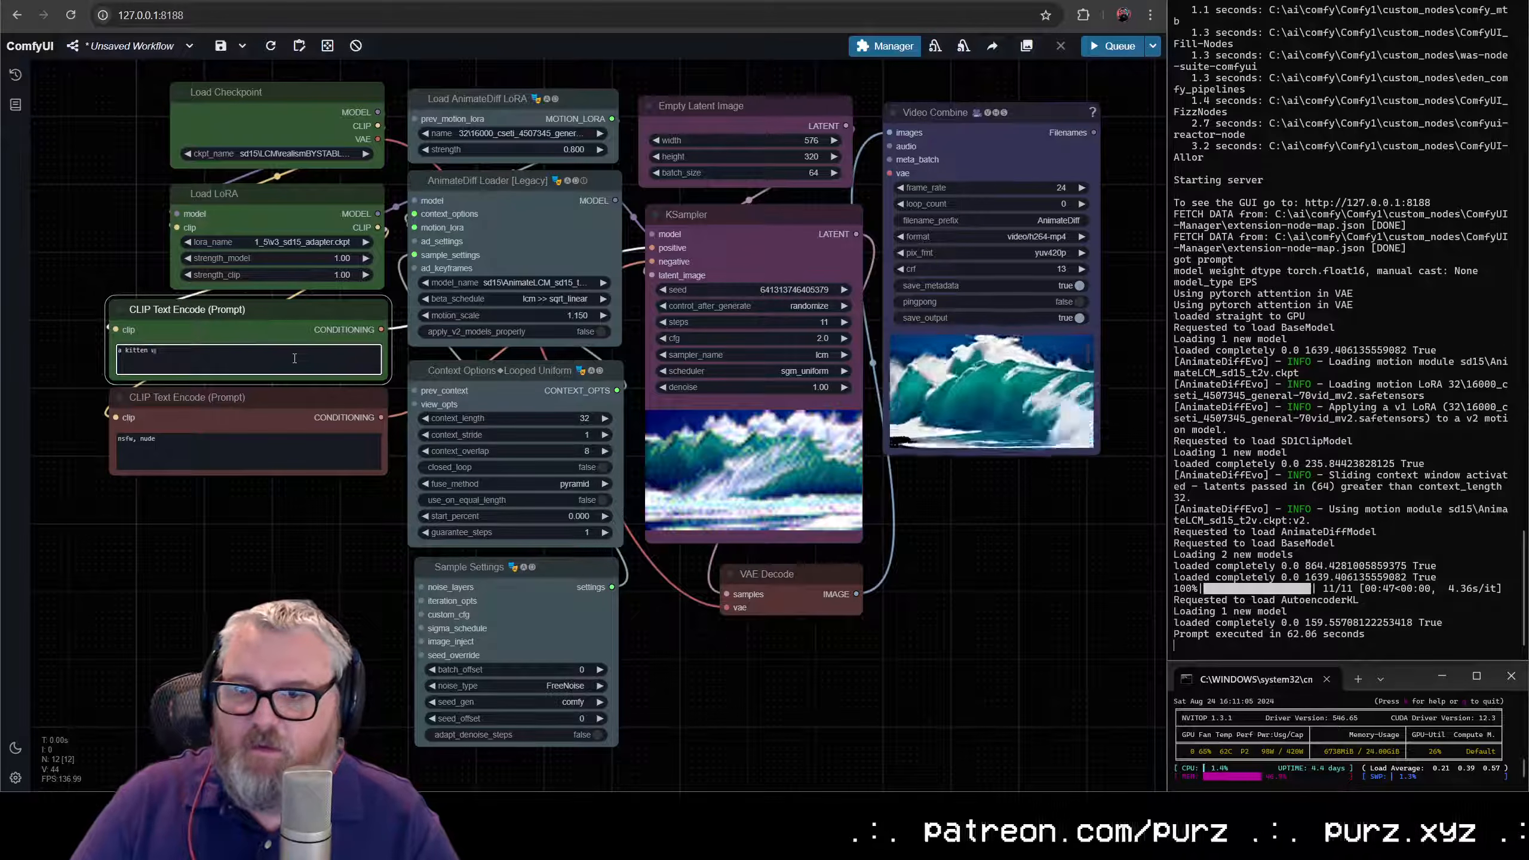
type("alking in a dirty al")
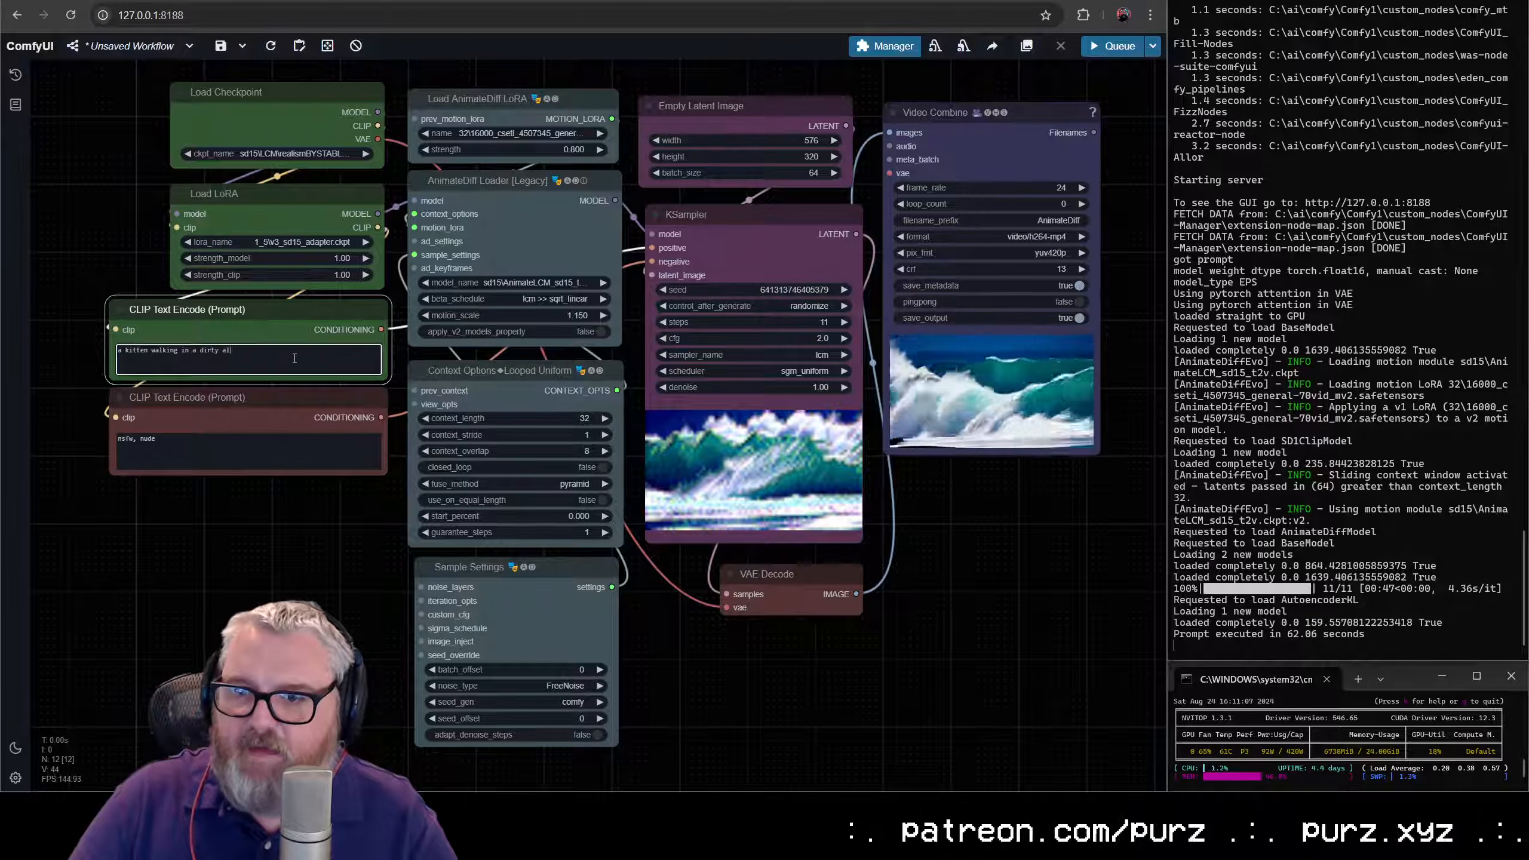
type("ley, 1988")
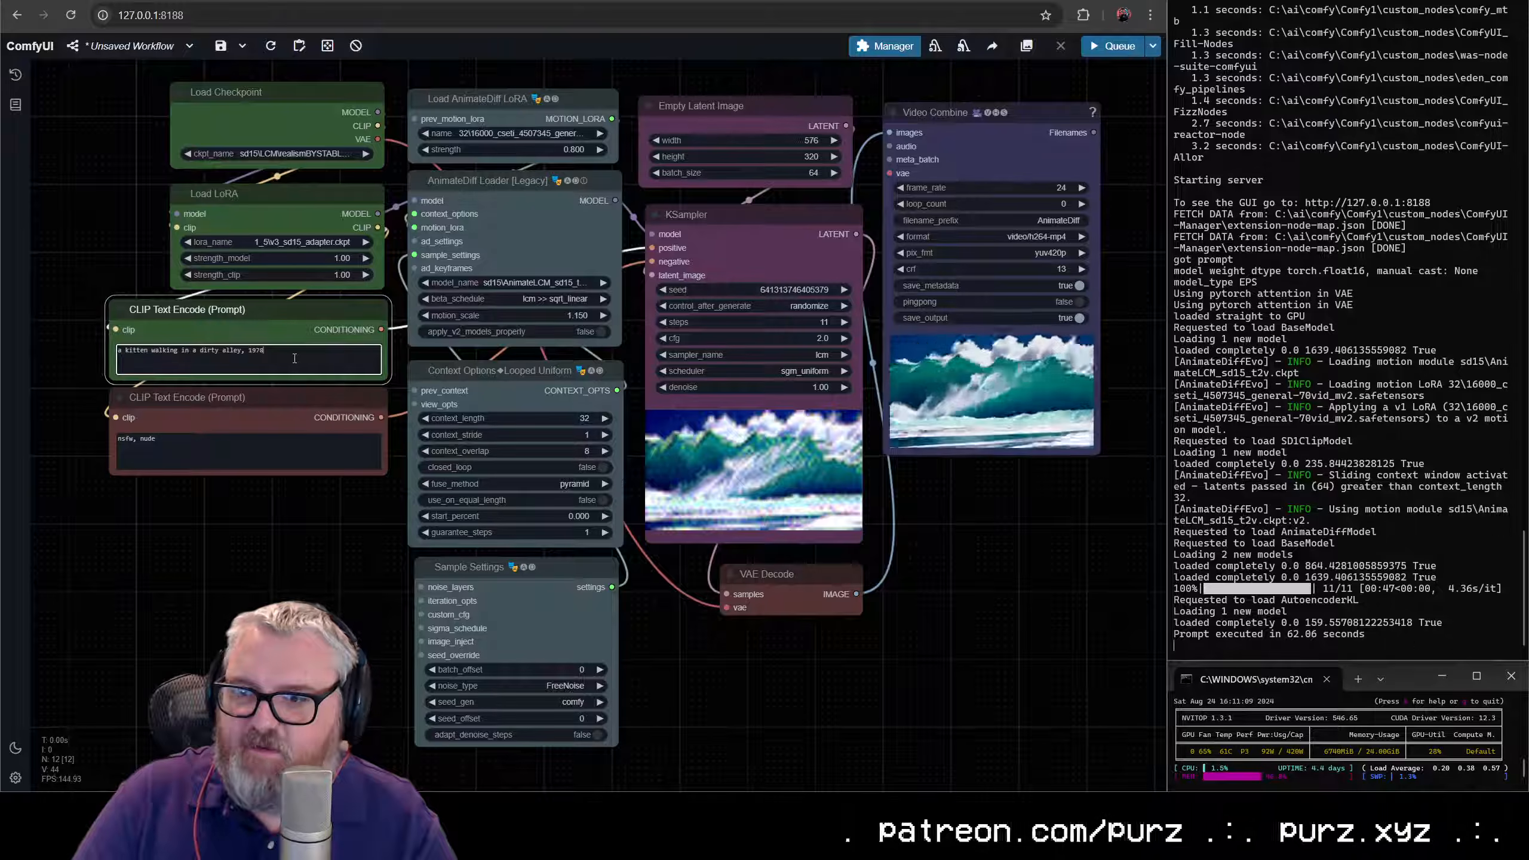
key("ctrl+Return")
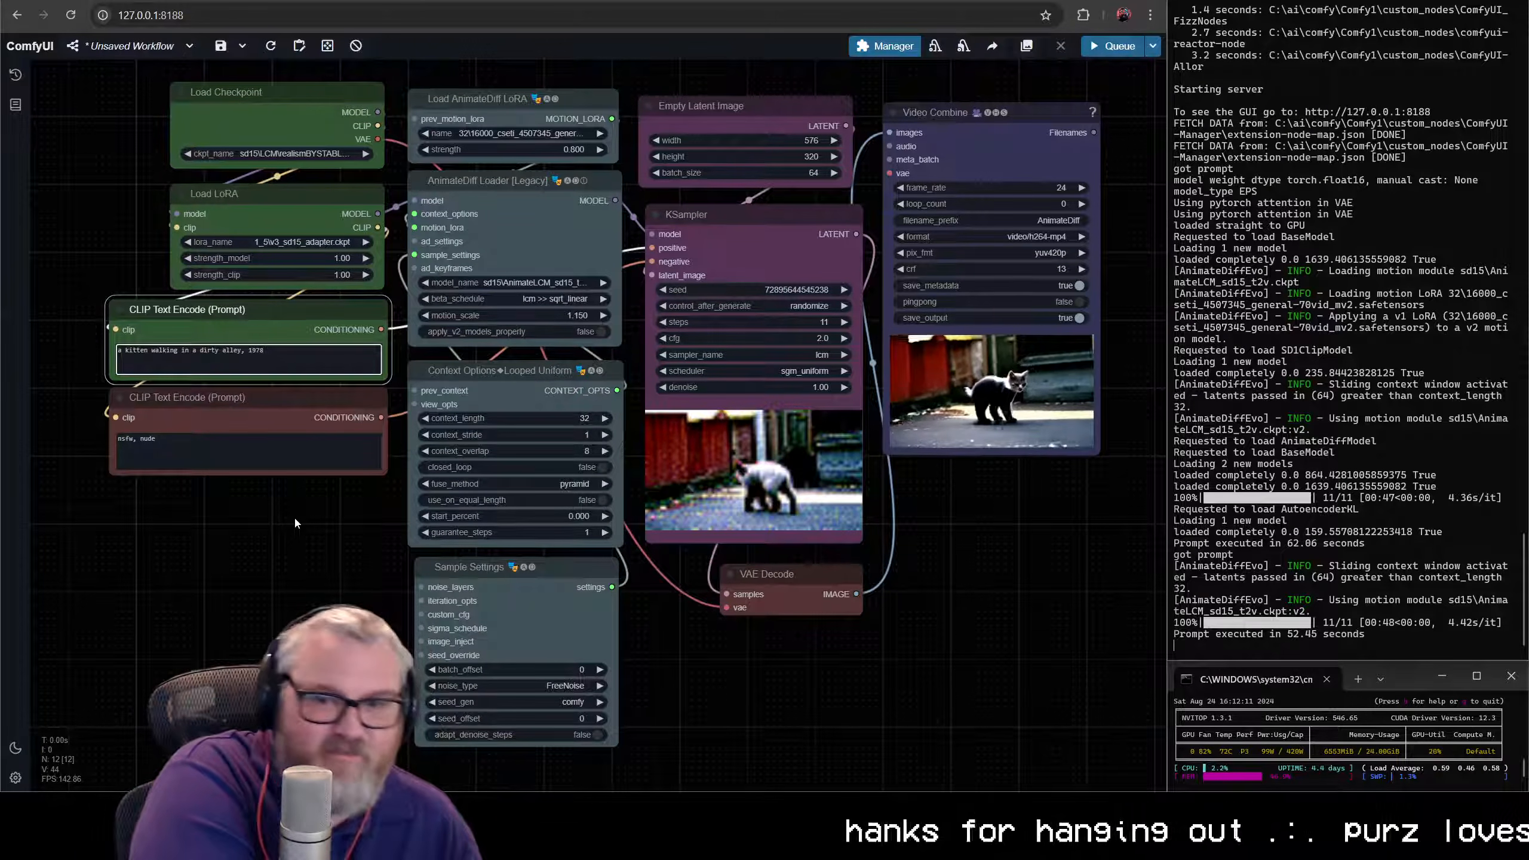
- Replace the positive prompt with "a building on fire, cctv footage" and queue another generation
scroll(912, 539, "up", 12)
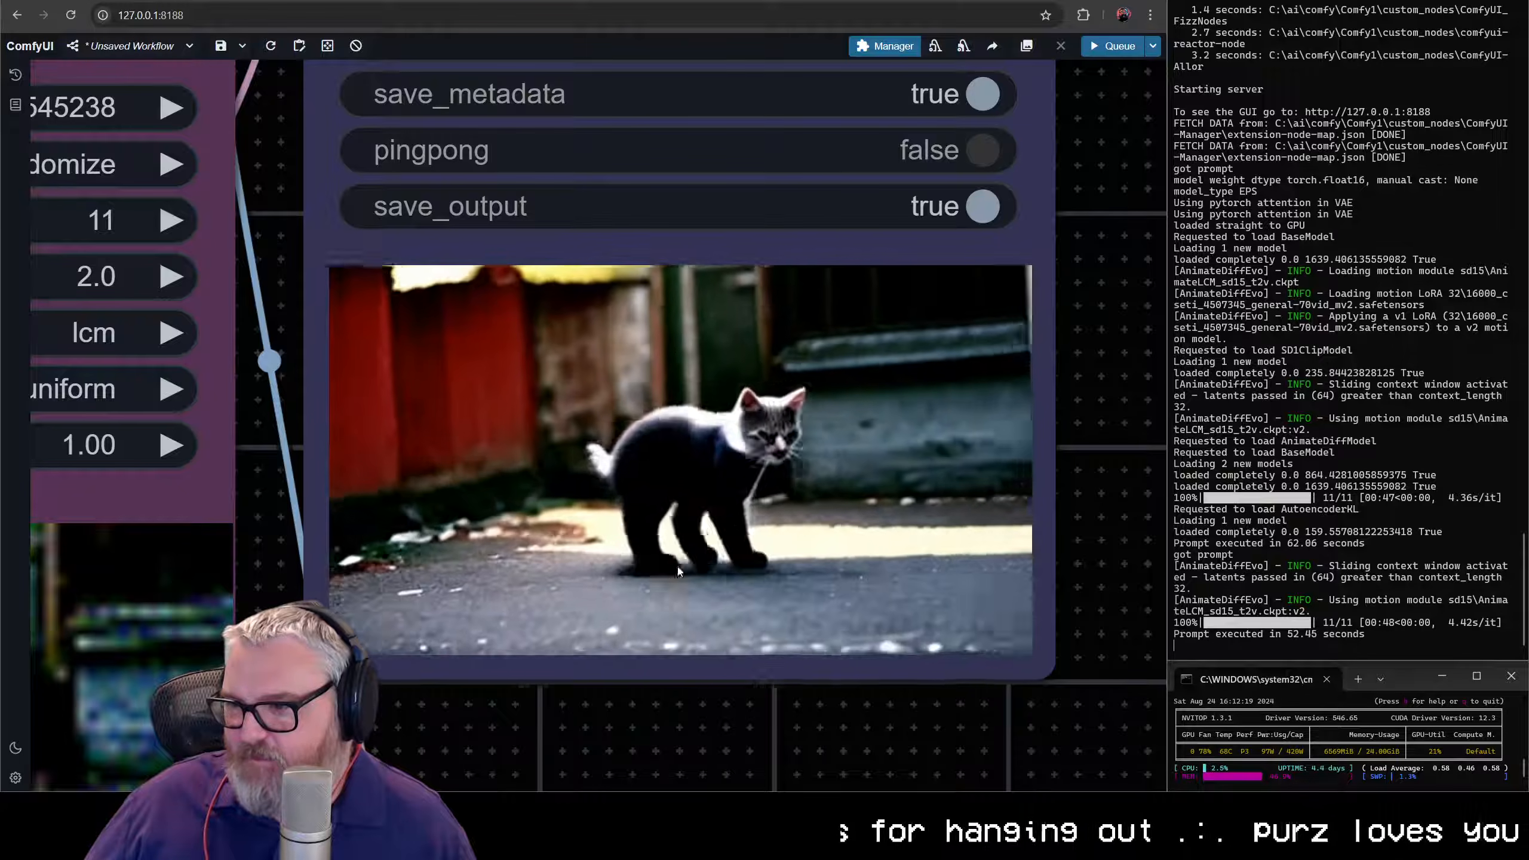
scroll(676, 564, "down", 12)
scroll(653, 560, "up", 5)
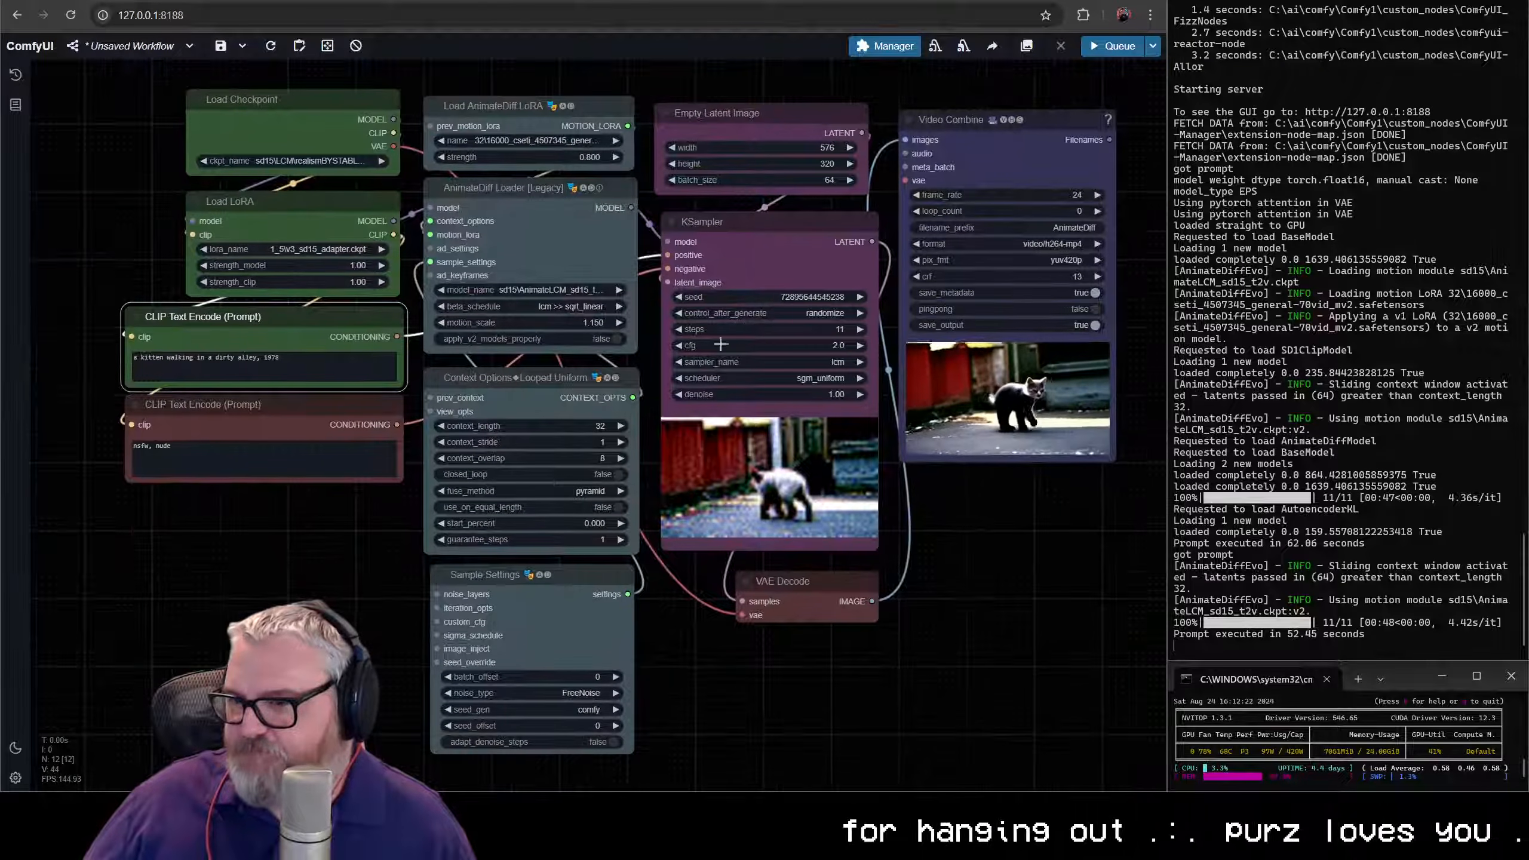
double_click(272, 358)
key("ctrl+a")
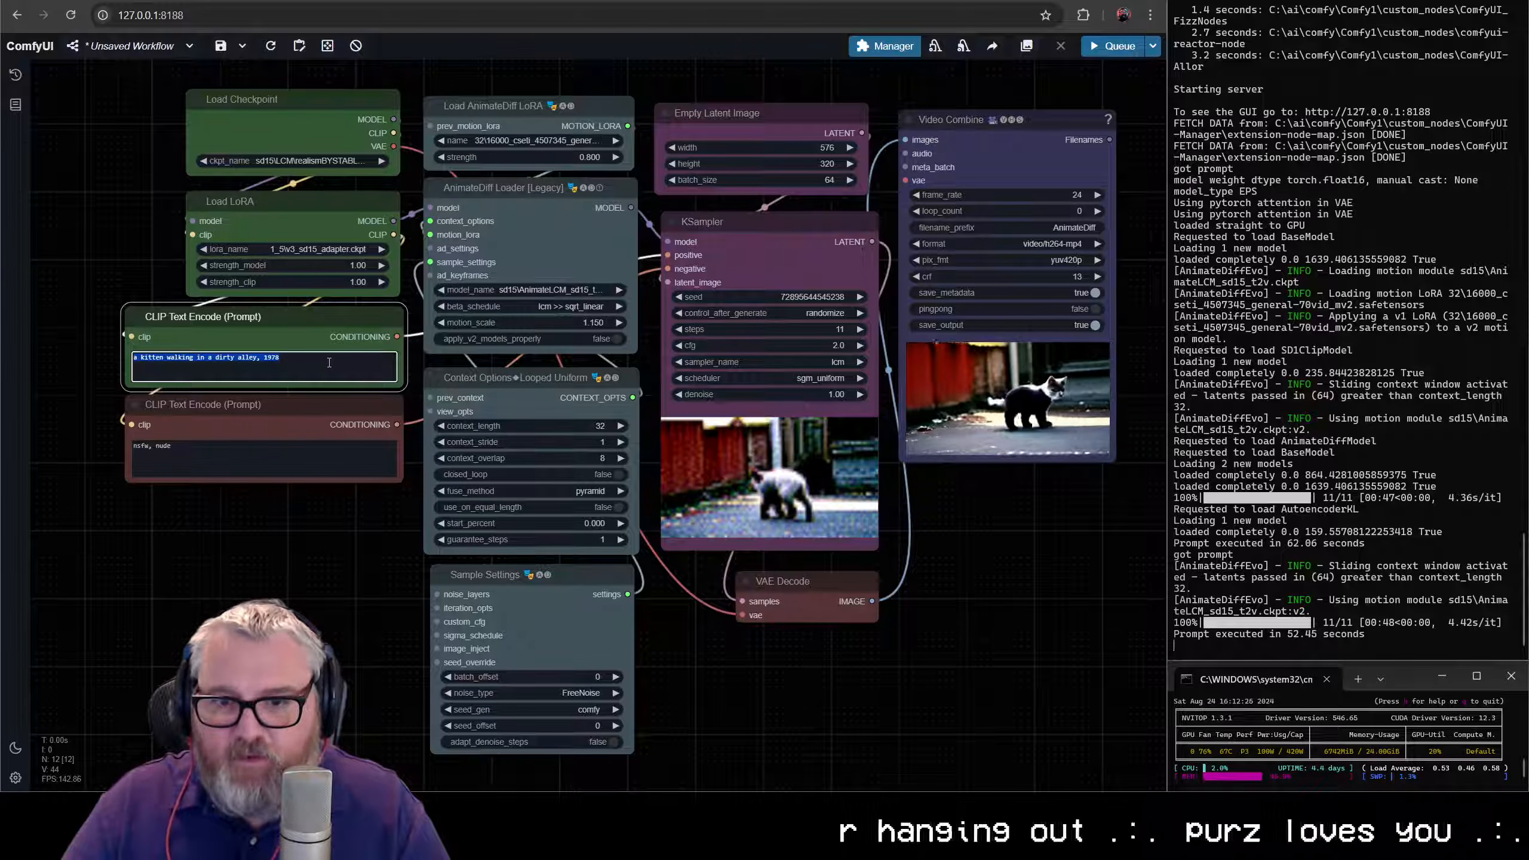
type("a fire")
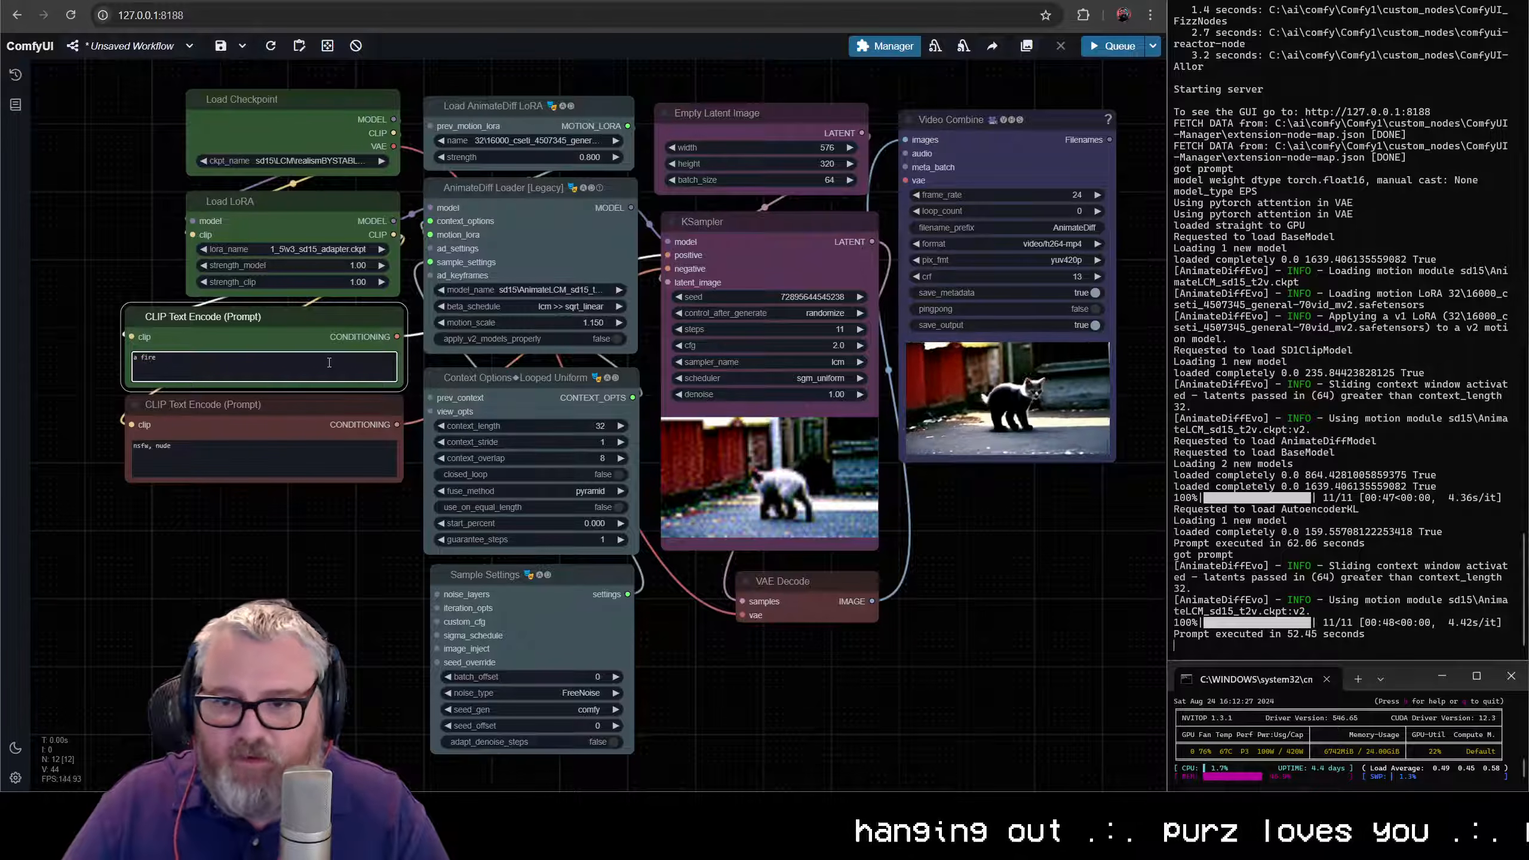
key("BackSpace")
key("BackSpace")
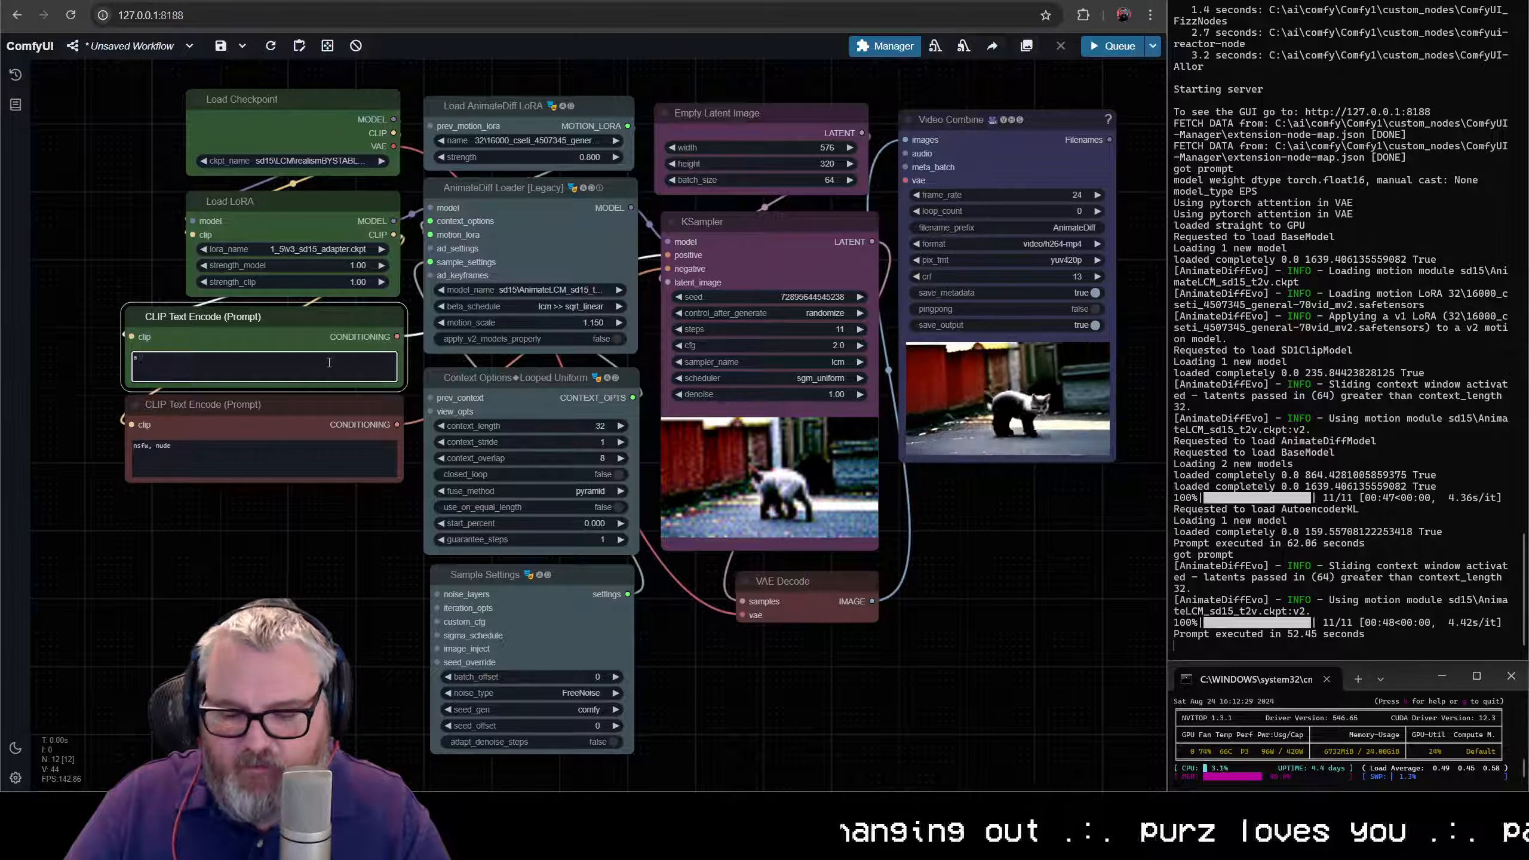
type("buildin gon")
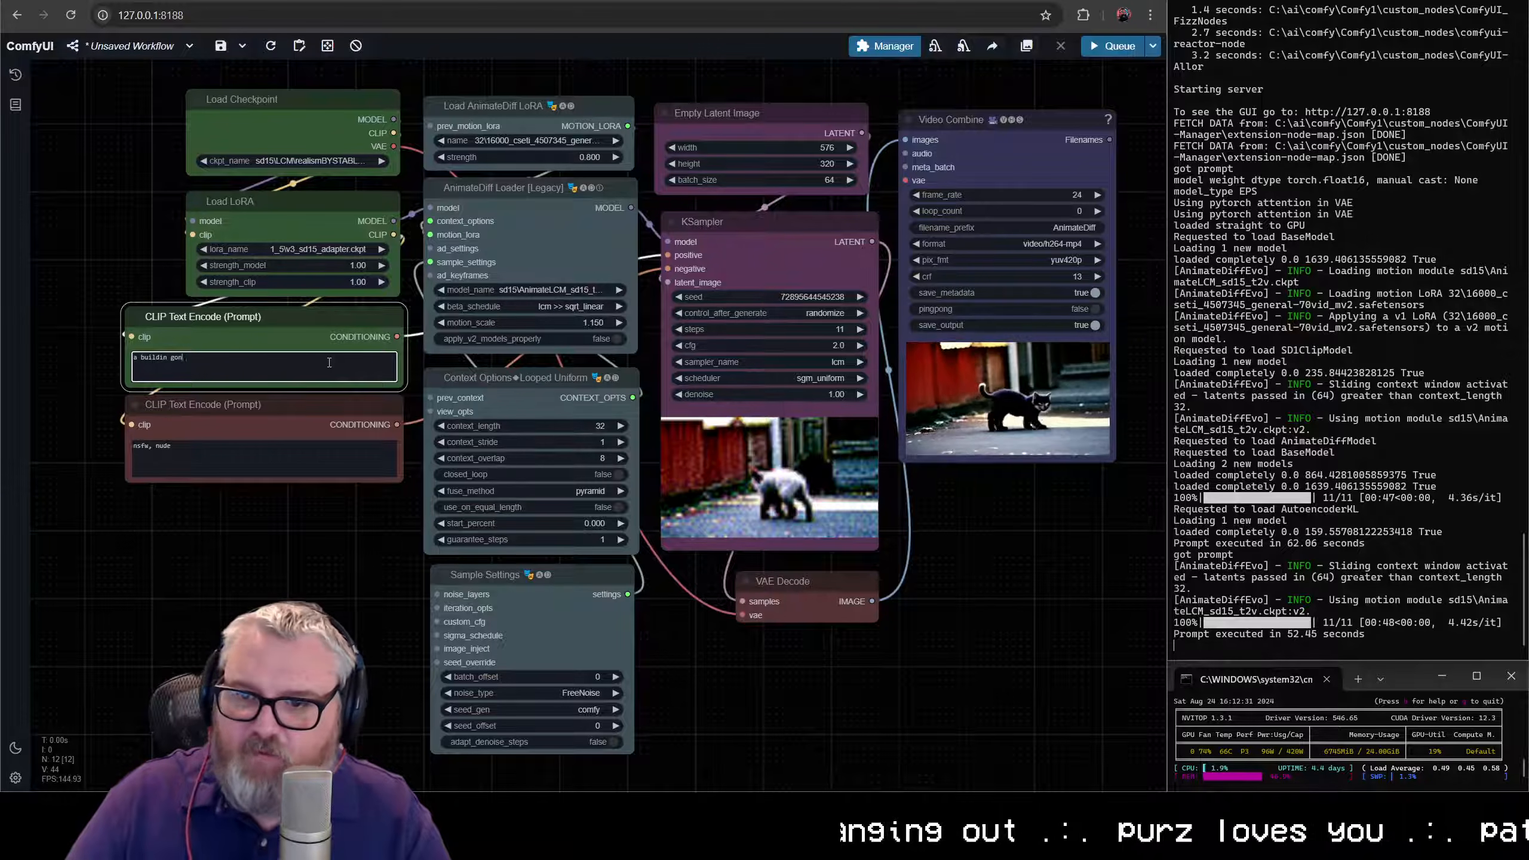
key("BackSpace")
key("BackSpace")
key("BackSpace")
key("BackSpace")
type("g on")
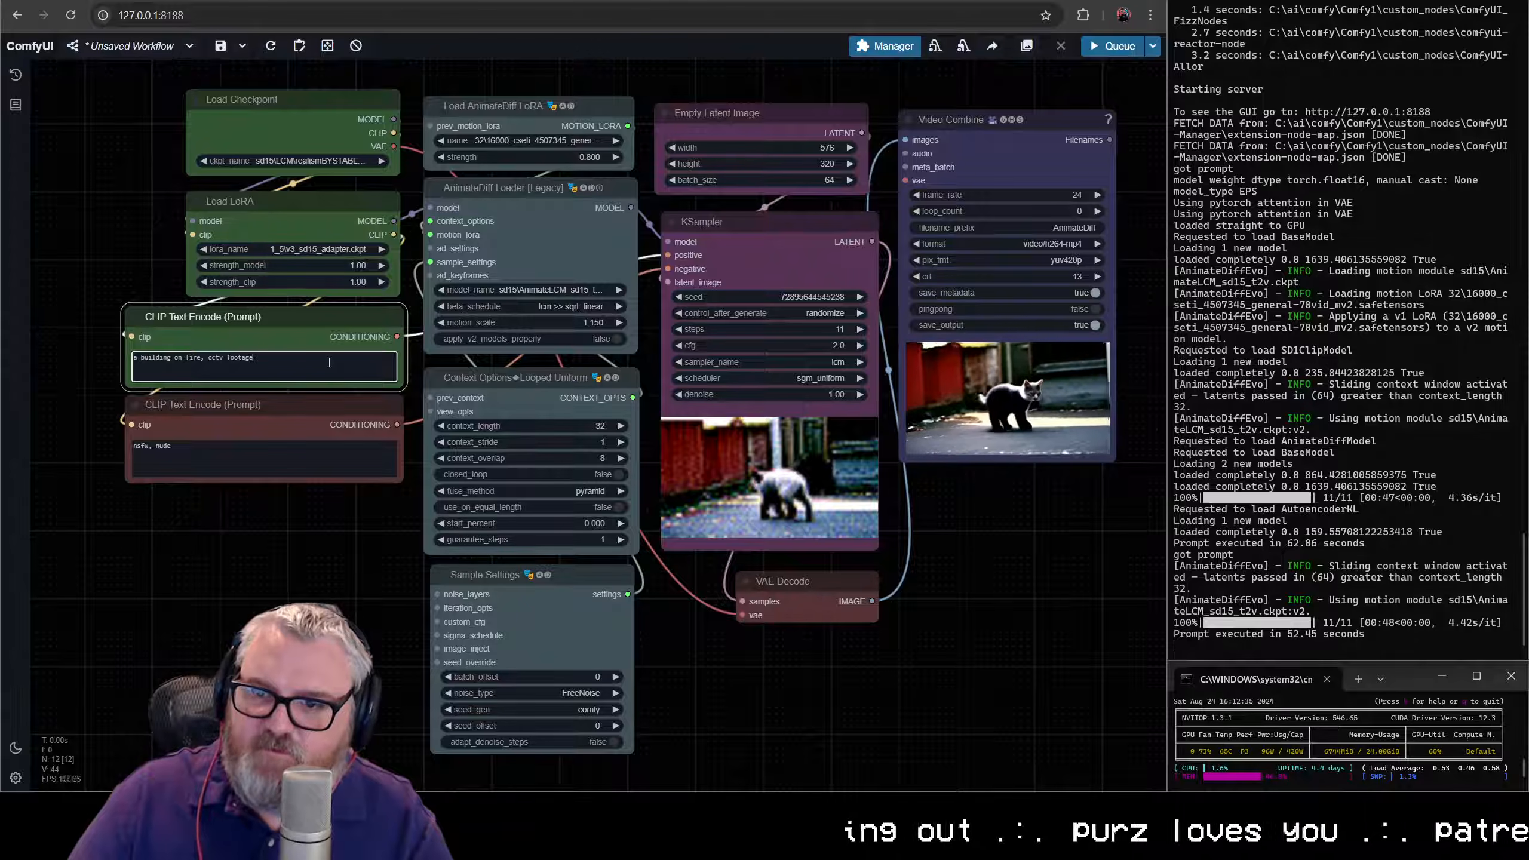
key("ctrl+Return")
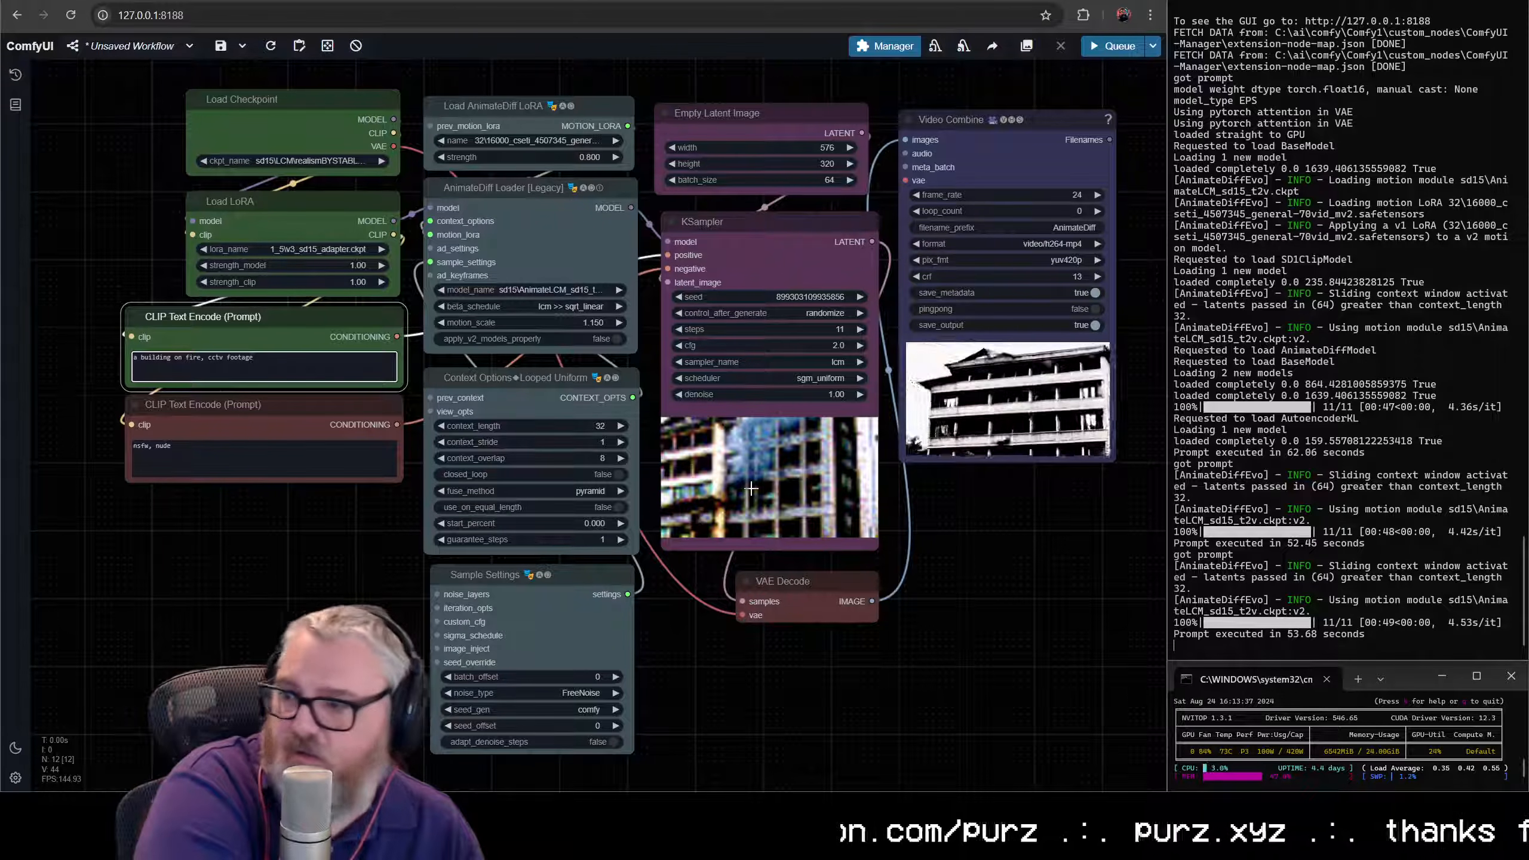
- Examine the generated burning-building video up close in the Video Combine preview and review the KSampler settings
scroll(698, 421, "up", 10)
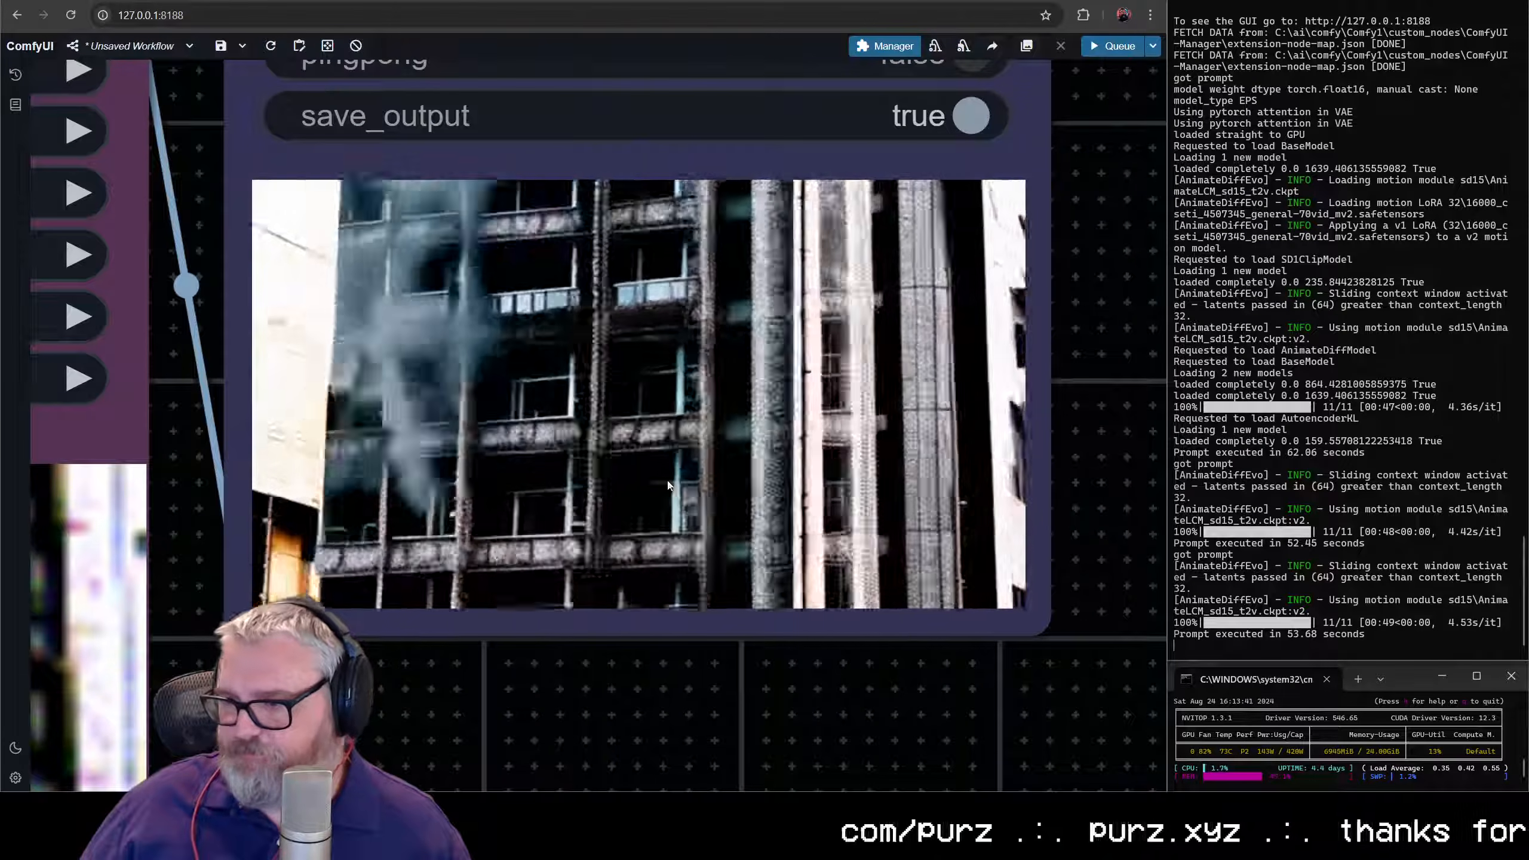
scroll(704, 456, "down", 10)
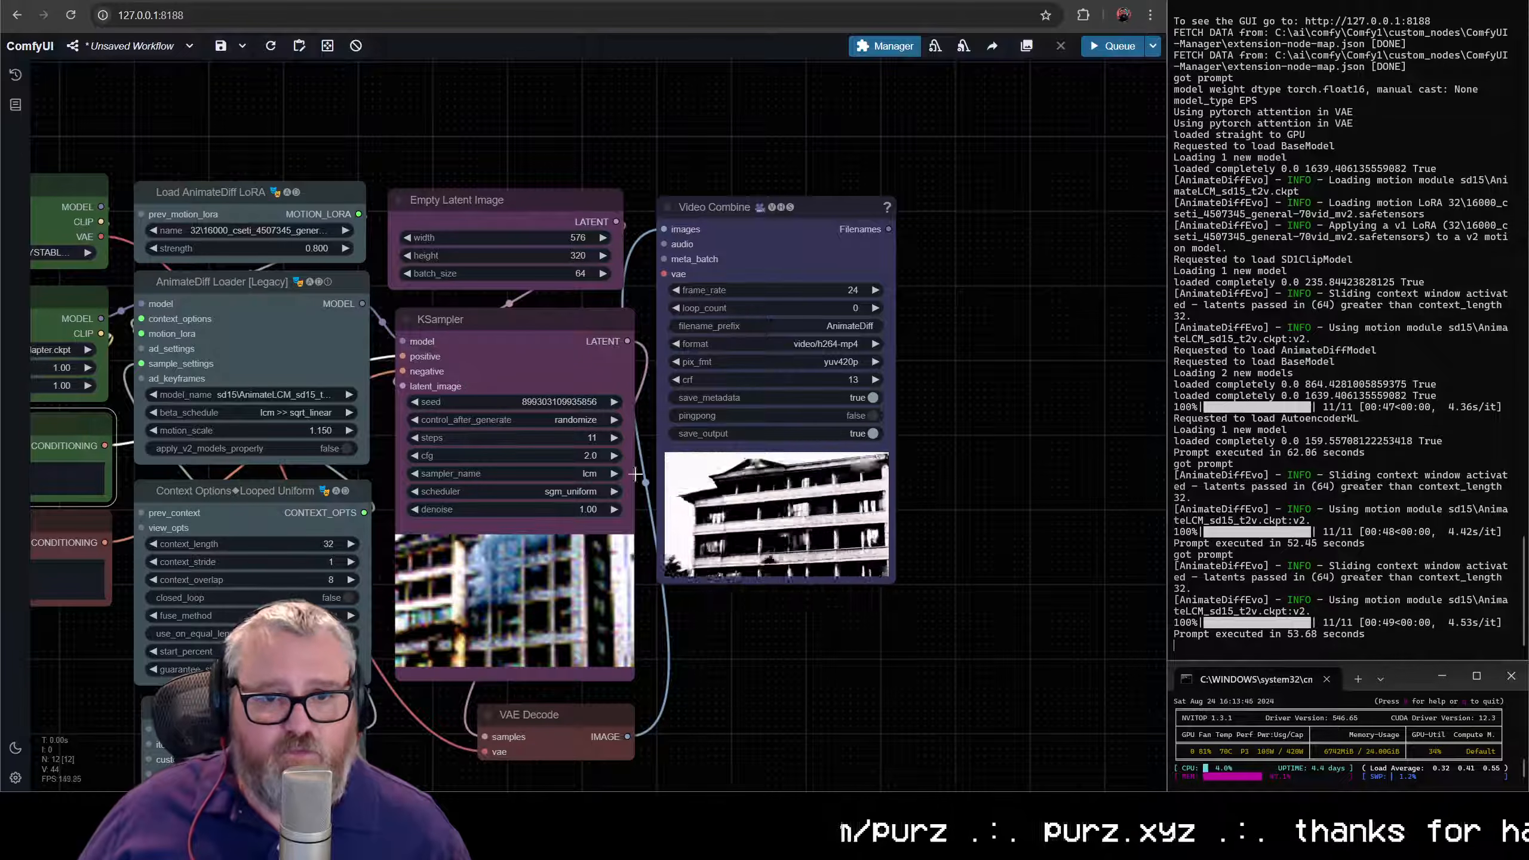
scroll(514, 361, "up", 3)
scroll(513, 360, "up", 2)
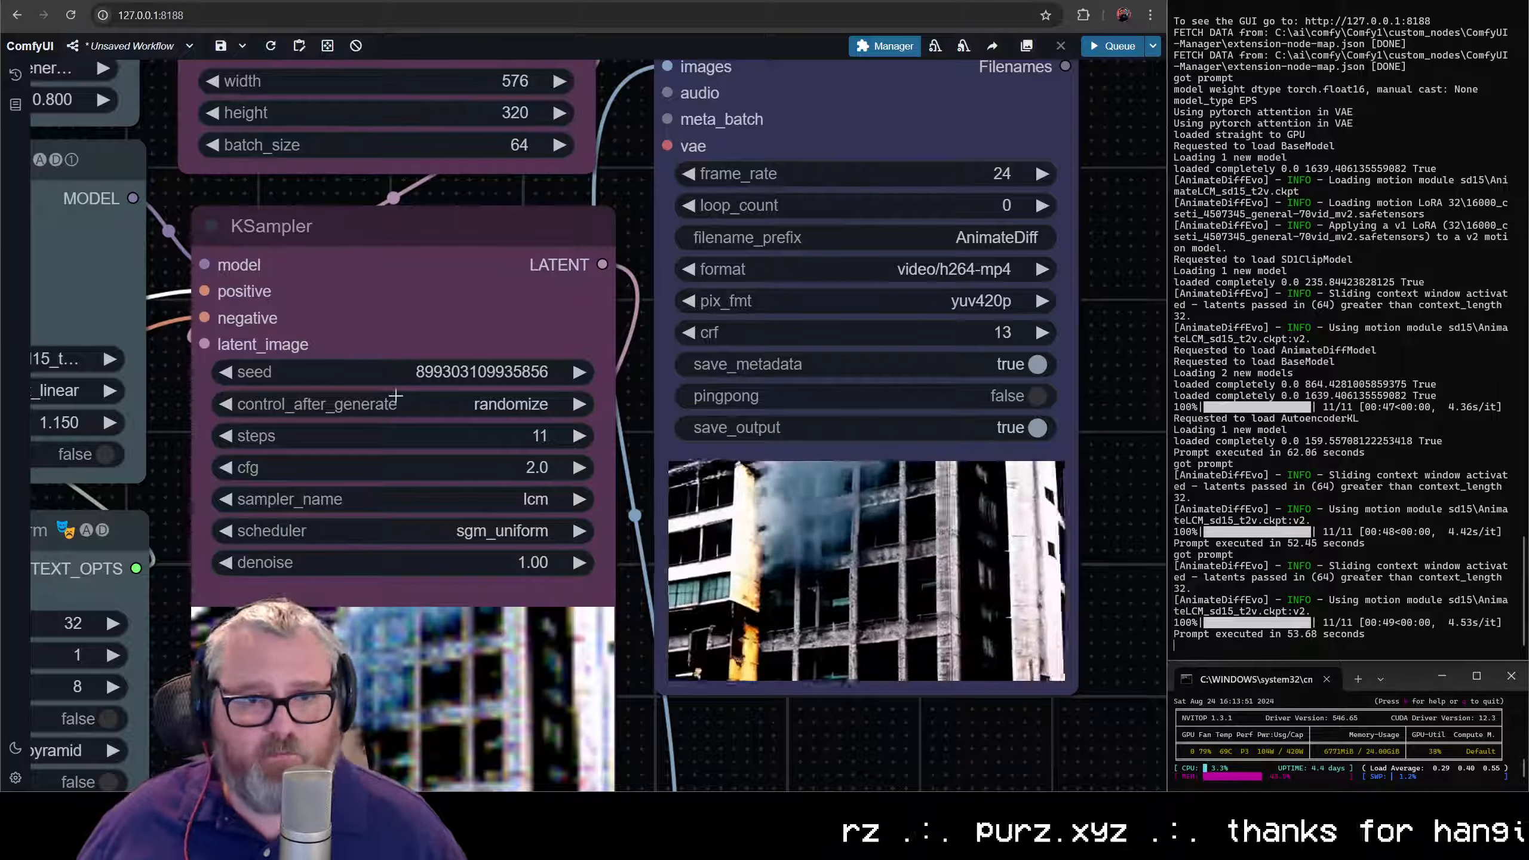
scroll(427, 415, "down", 5)
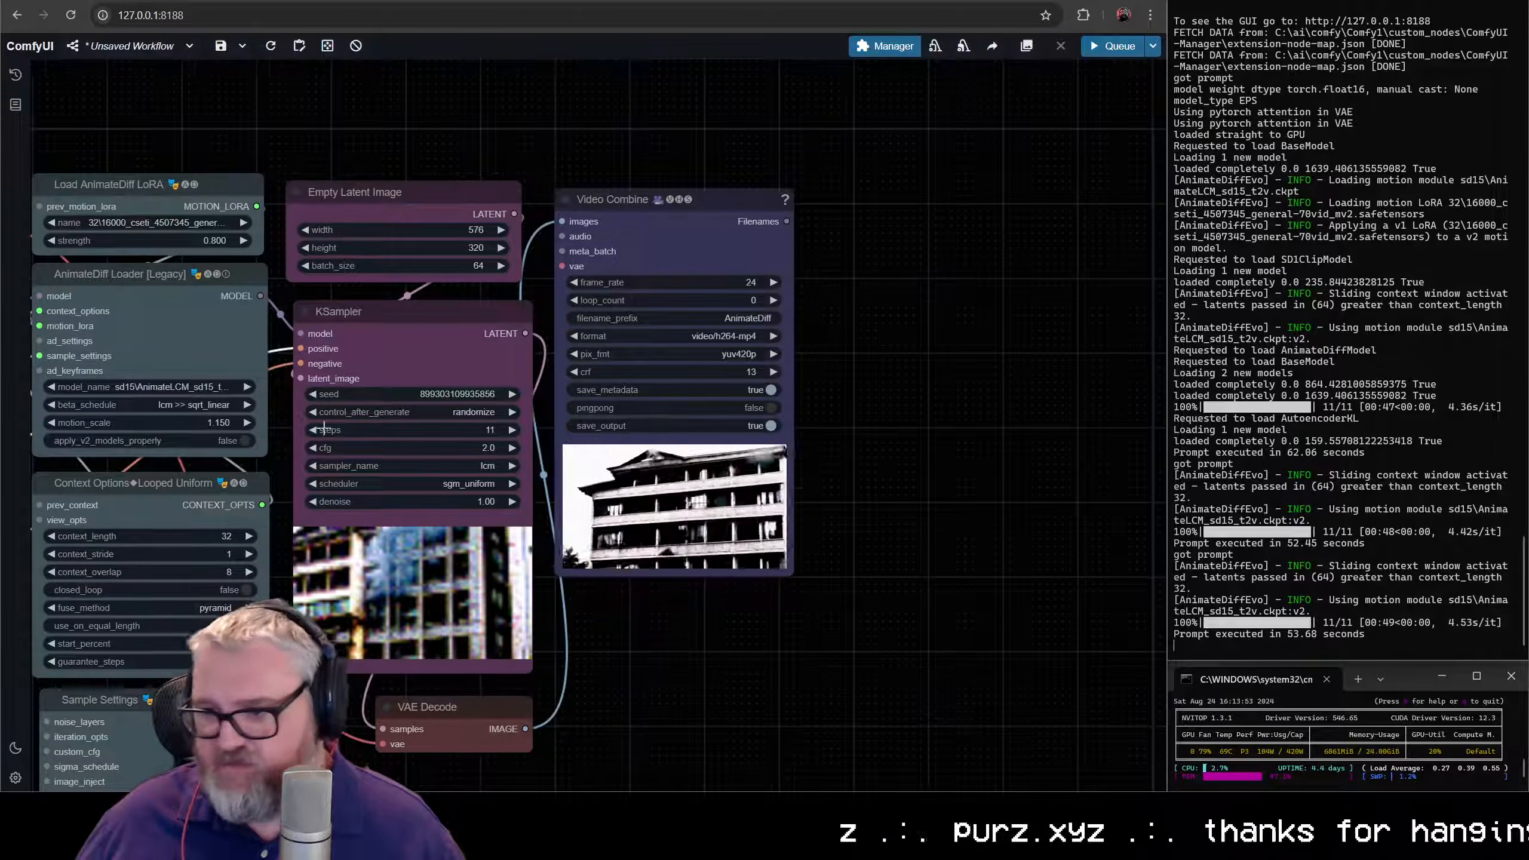
left_click_drag(280, 421, 571, 379)
scroll(643, 405, "down", 4)
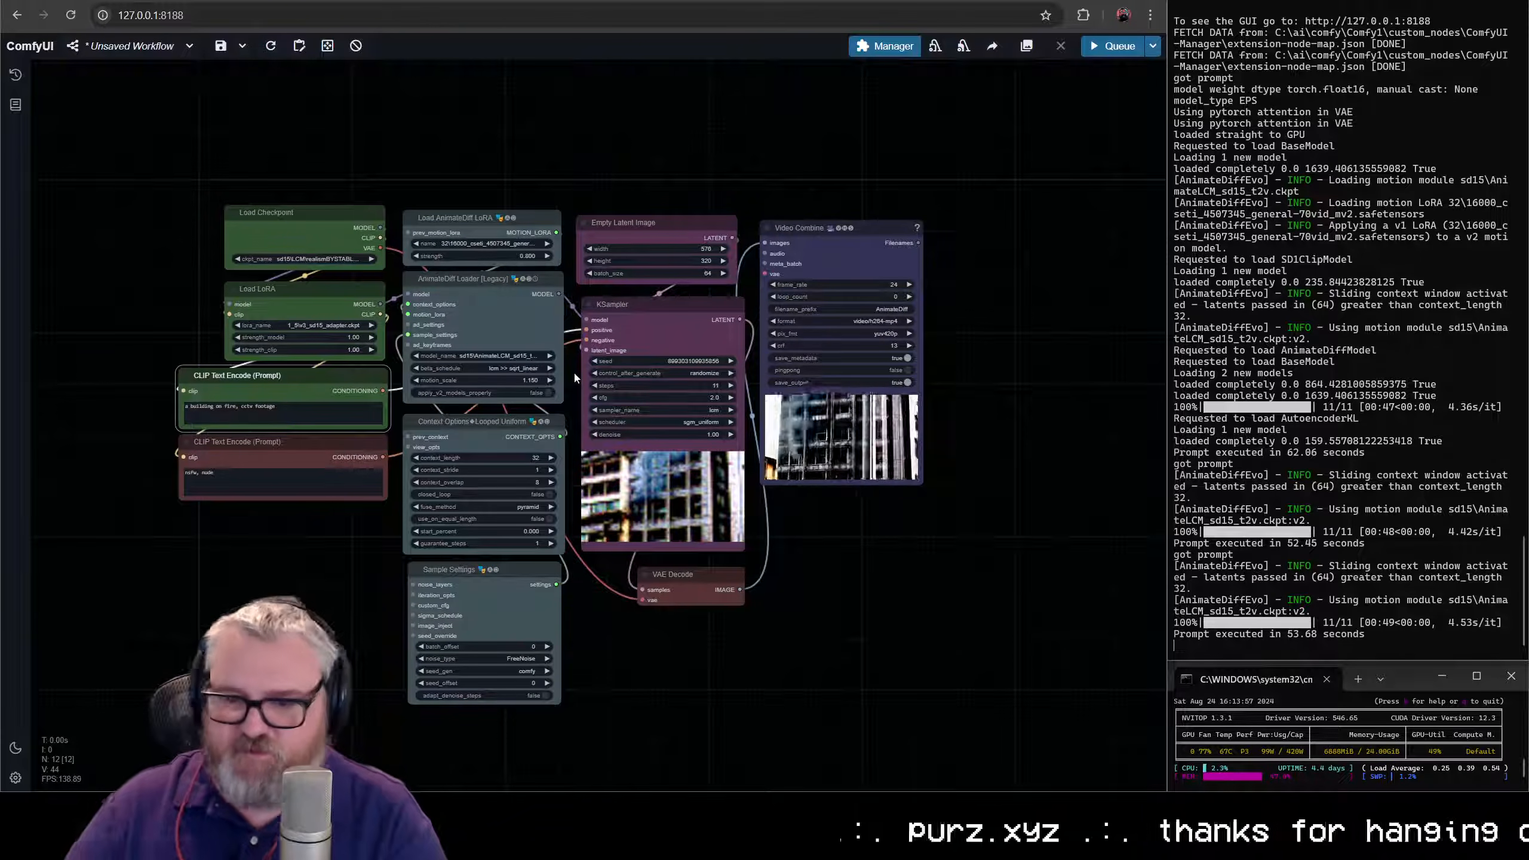
- Move the negative CLIP Text Encode node further down and delete the positive CLIP Text Encode node
left_click_drag(246, 505, 541, 350)
scroll(542, 349, "up", 8)
left_click_drag(721, 416, 350, 611)
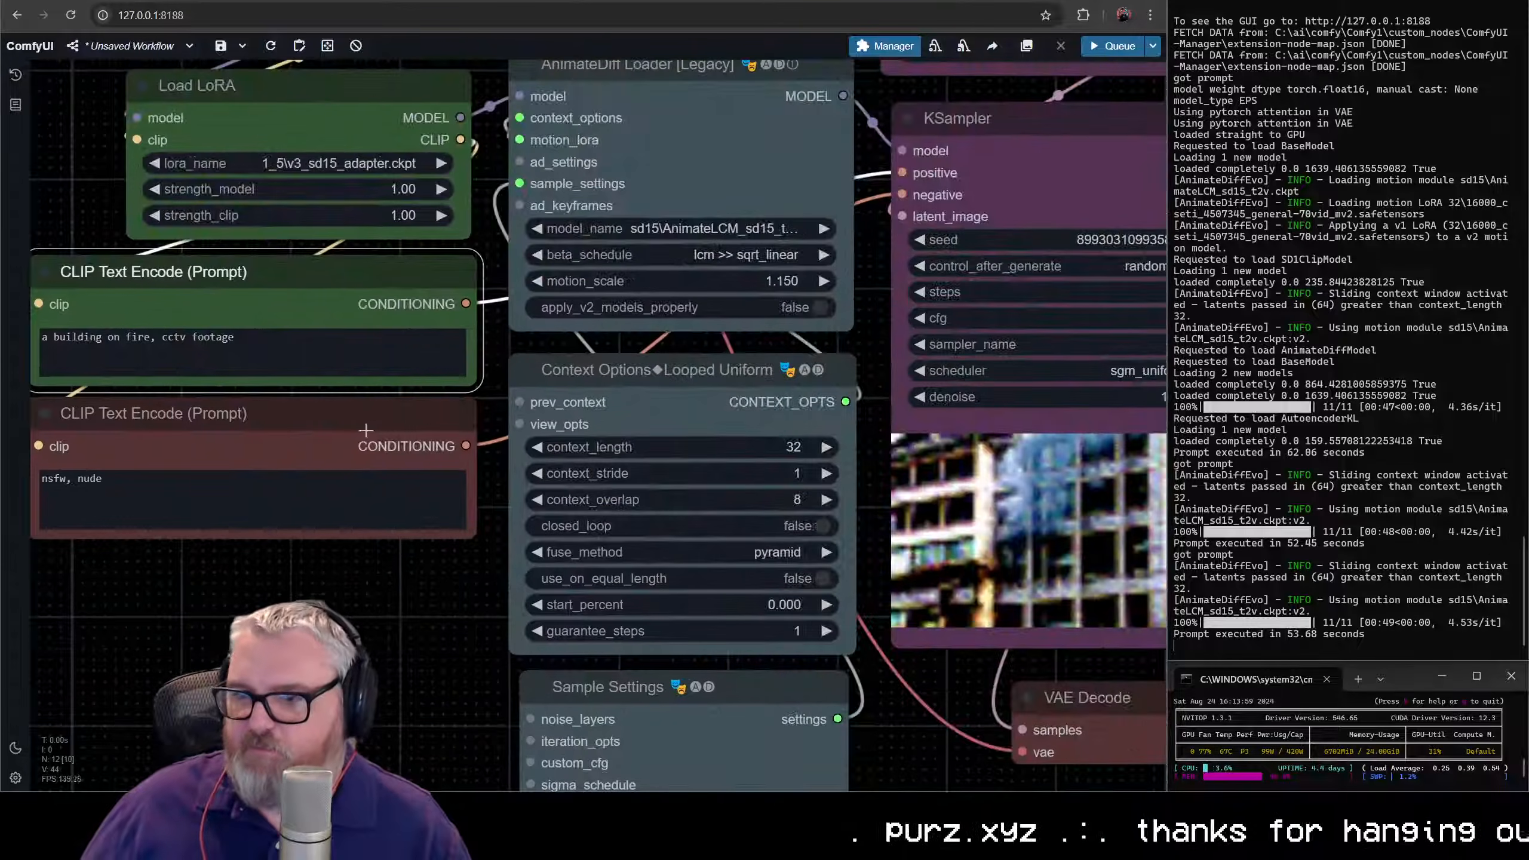
left_click_drag(307, 416, 296, 667)
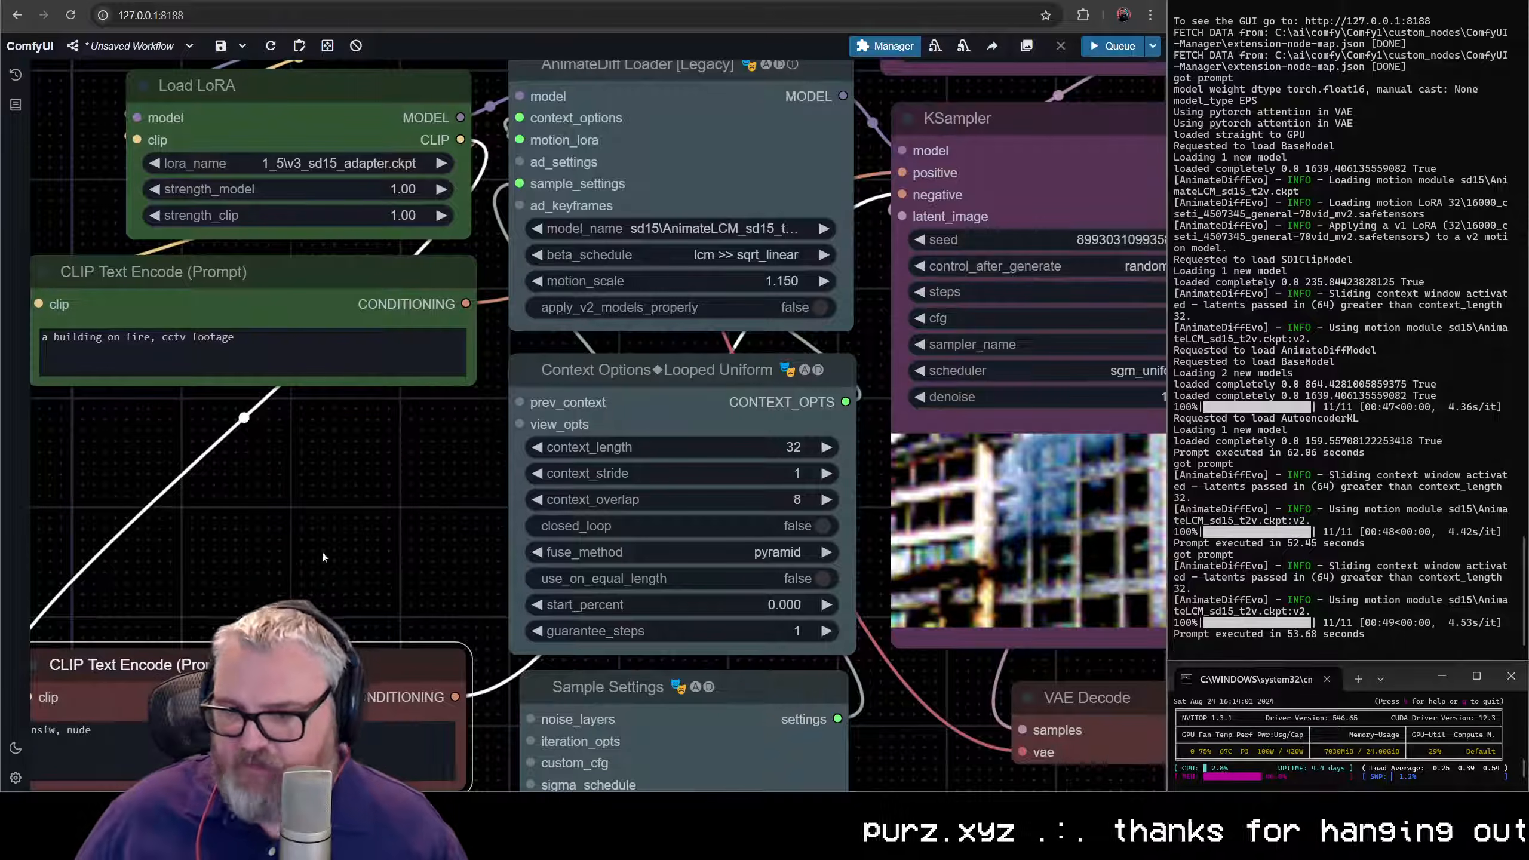
left_click_drag(322, 558, 590, 555)
left_click(522, 270)
key("Delete")
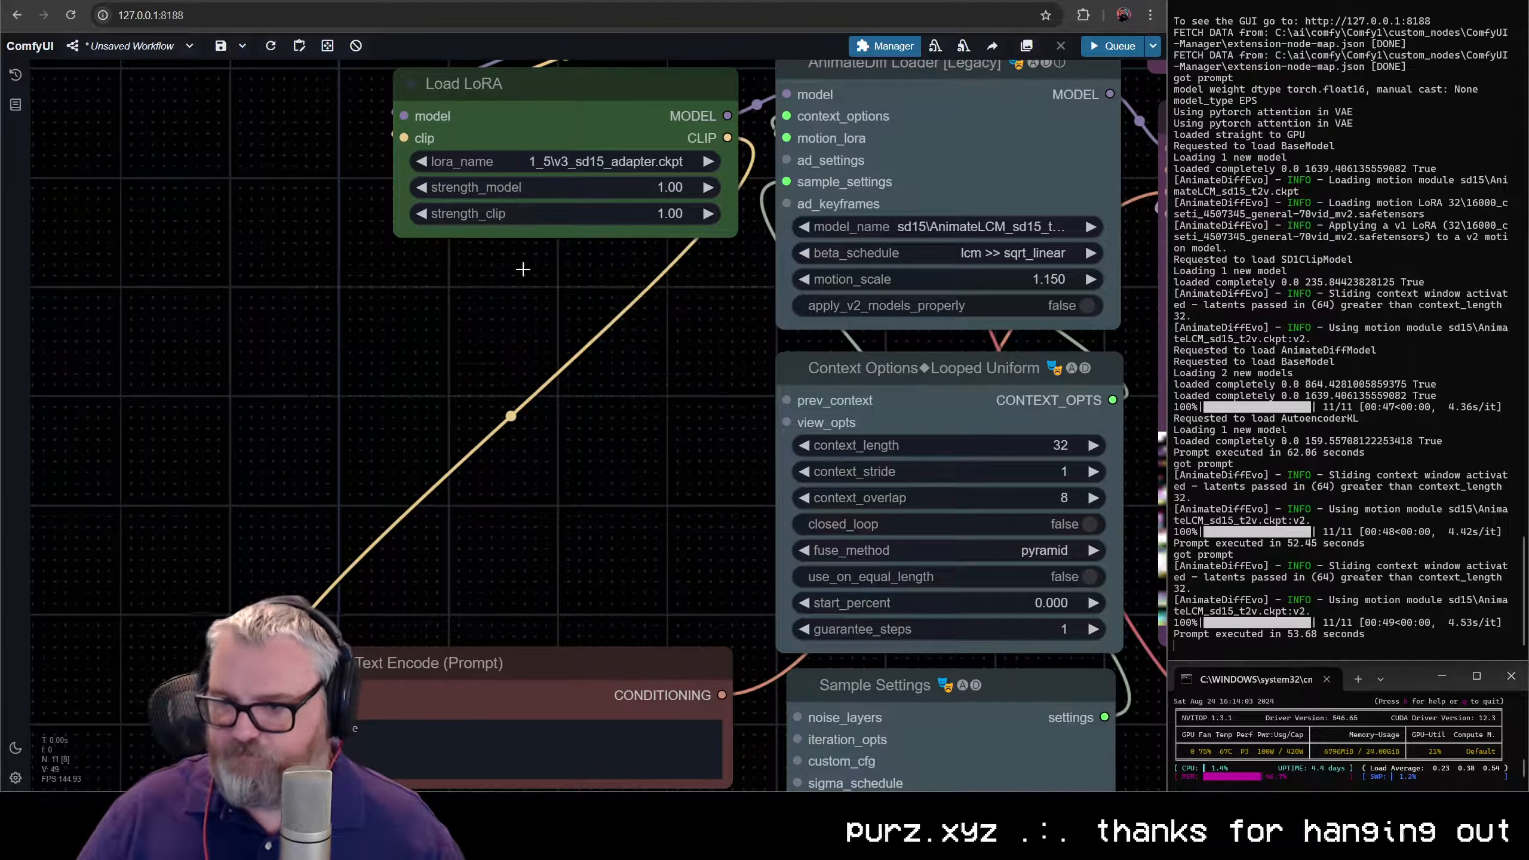
- Add a Batch Prompt Schedule node in the free space below Load LoRA and color it green
double_click(362, 331)
type("batch promp")
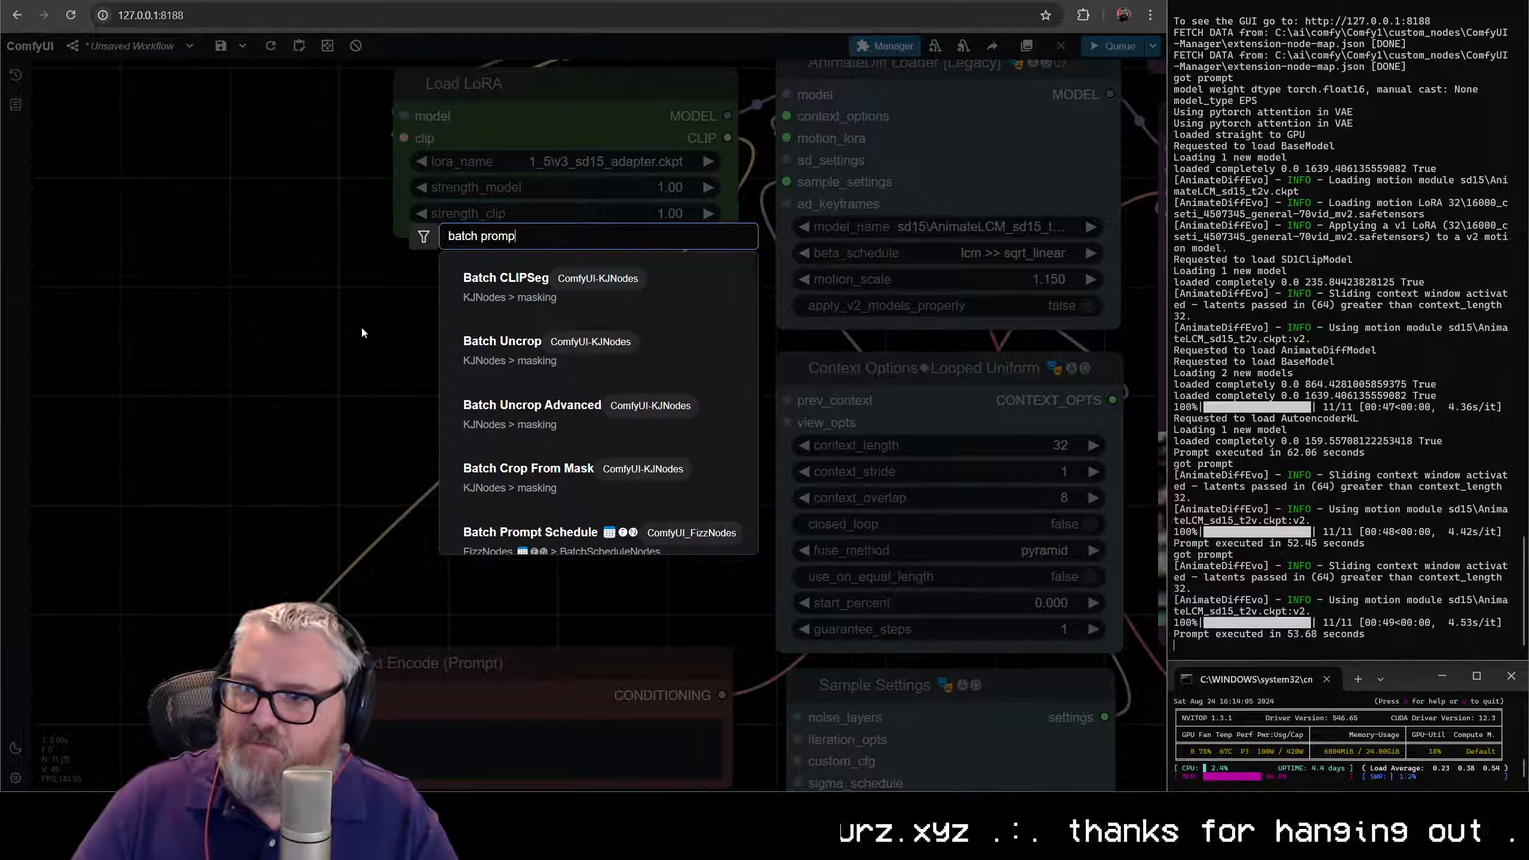
type("t")
key("Return")
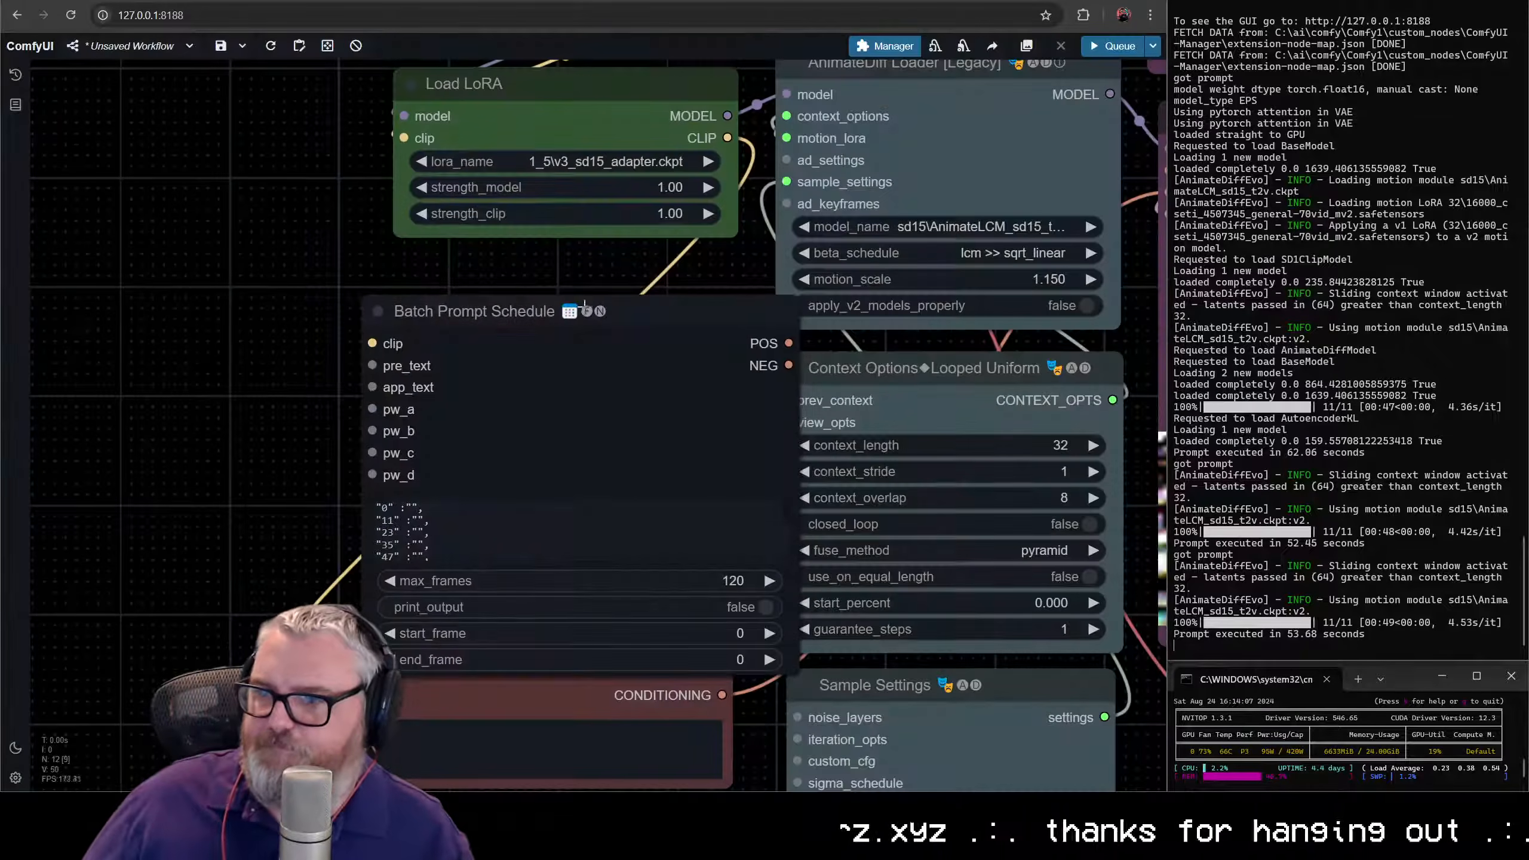
left_click_drag(584, 304, 516, 252)
right_click(518, 247)
left_click(529, 468)
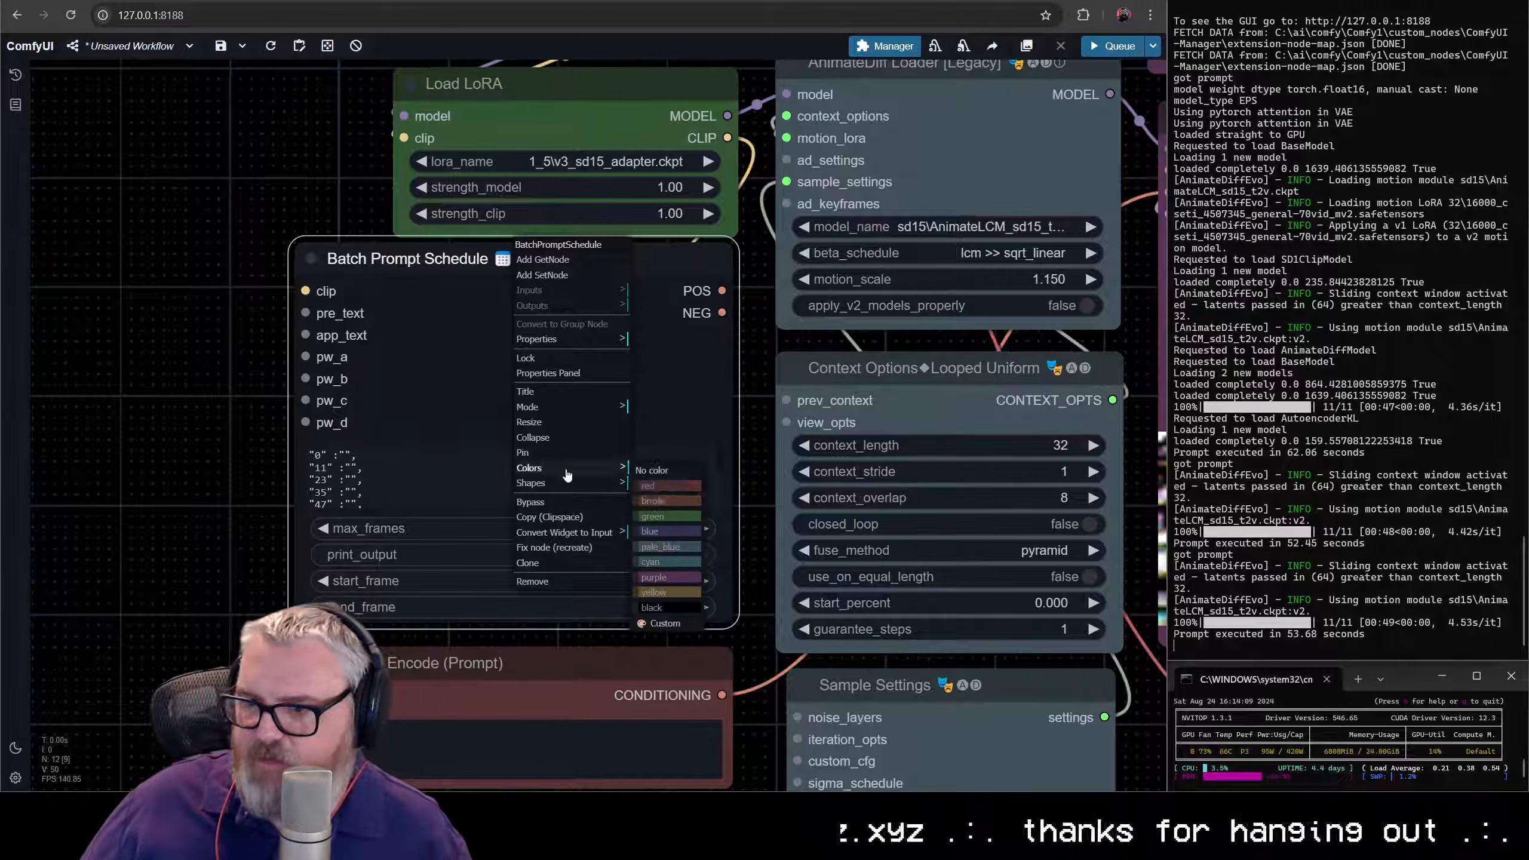
left_click(666, 521)
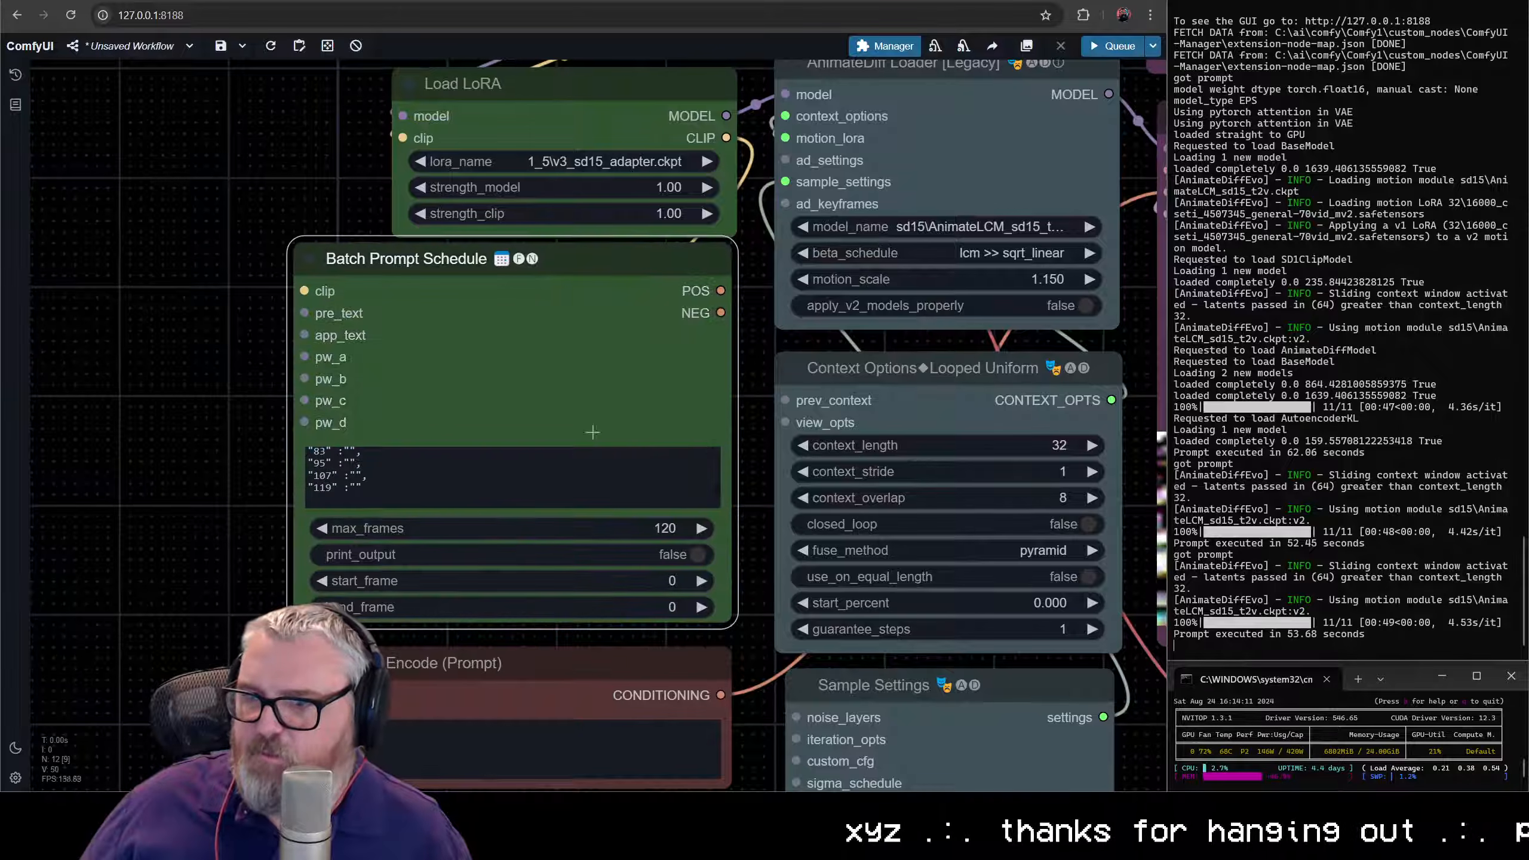
- Connect the Batch Prompt Schedule's POS output to the KSampler's positive input and its clip input to Load LoRA, aligning it above the negative prompt
left_click_drag(756, 362, 345, 504)
left_click_drag(309, 433, 758, 315)
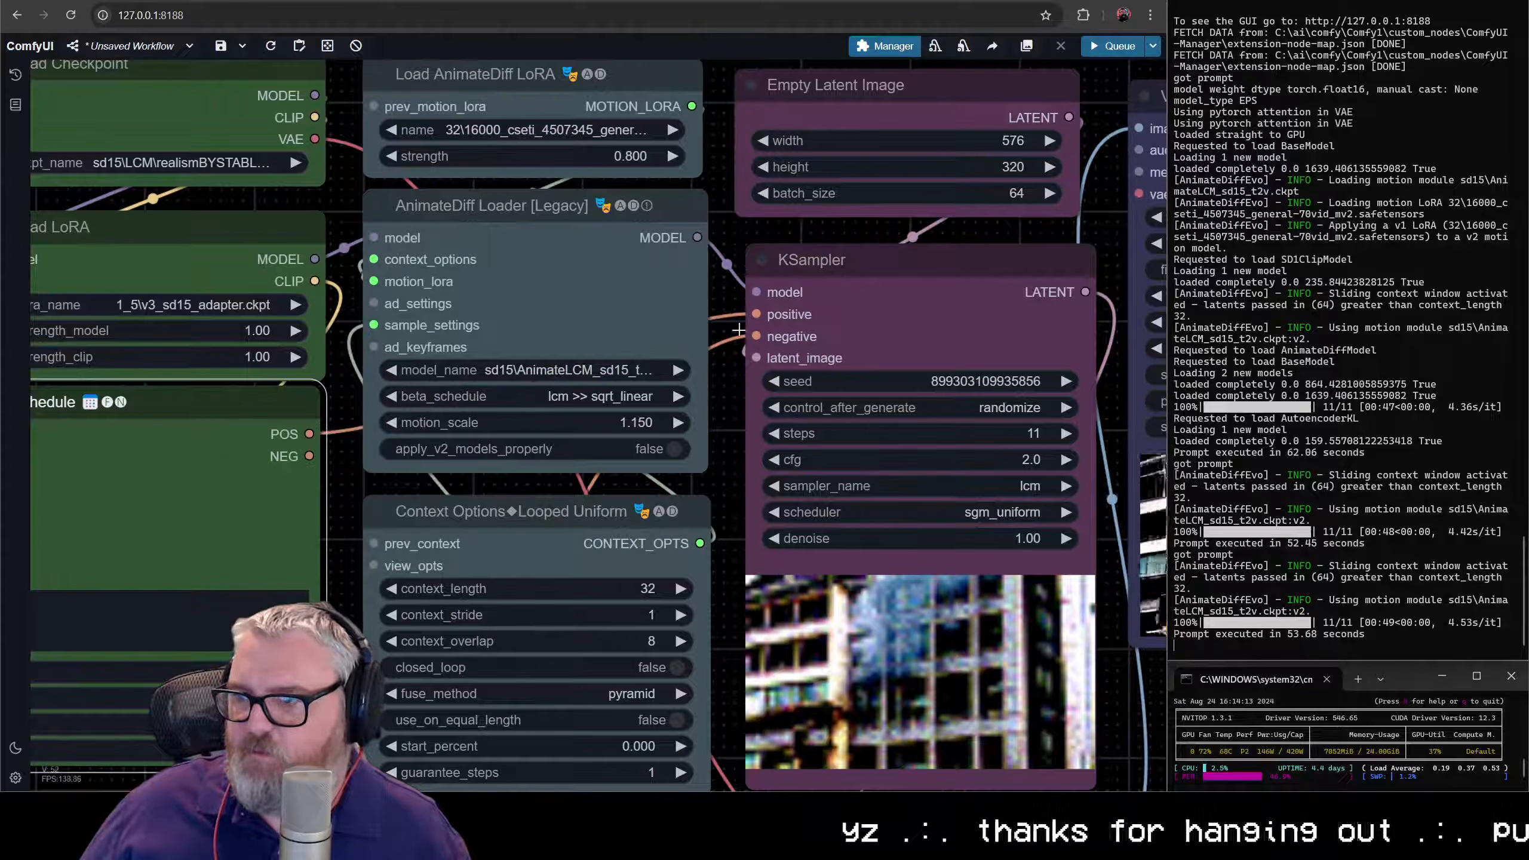
left_click_drag(306, 428, 821, 495)
left_click_drag(424, 494, 831, 349)
left_click_drag(496, 566, 417, 256)
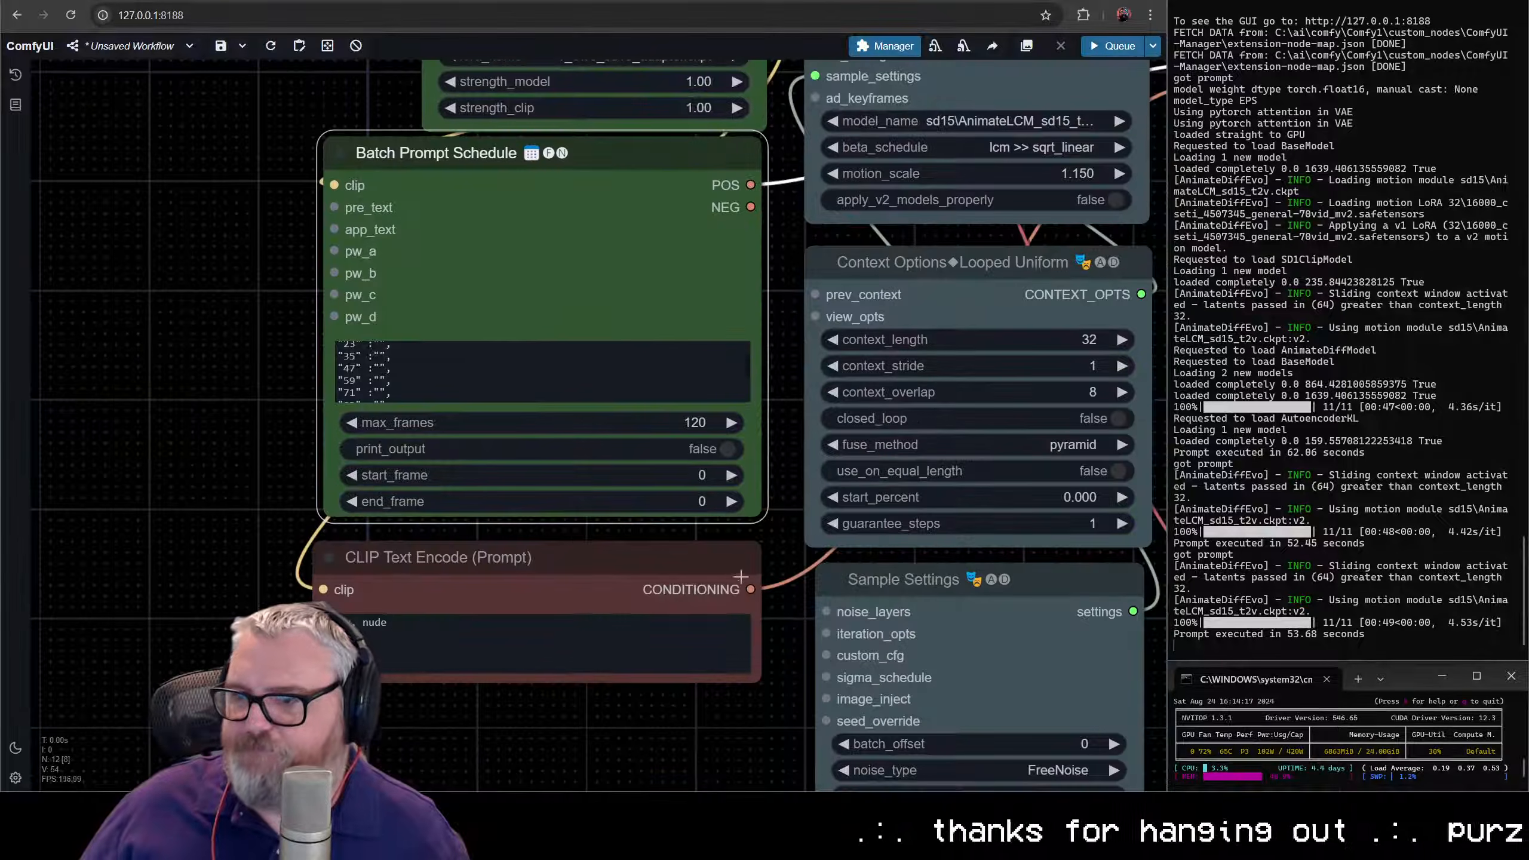
left_click_drag(611, 166, 620, 176)
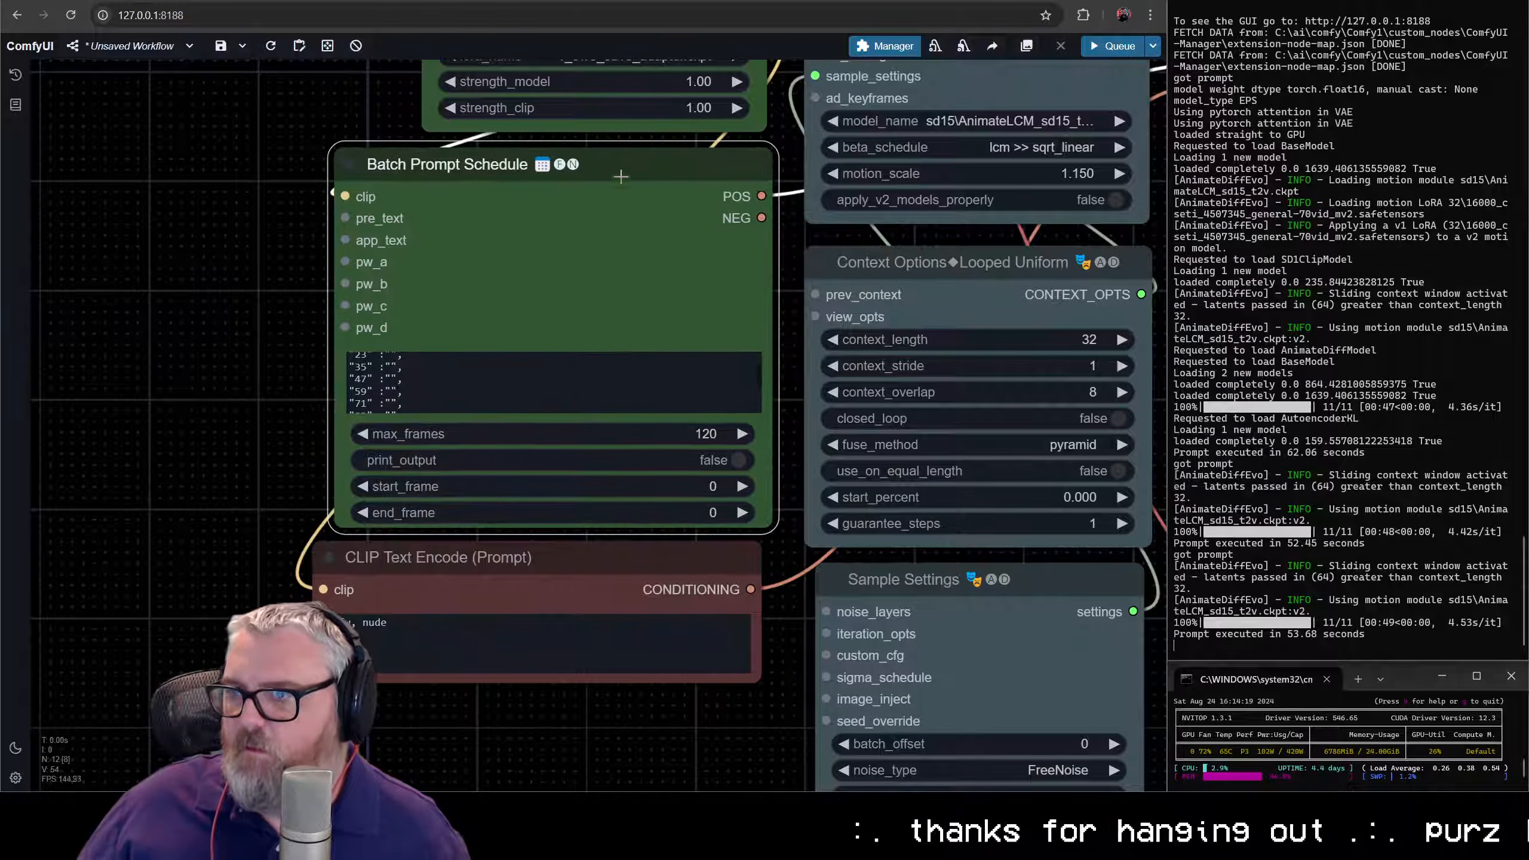
left_click(595, 550)
left_click_drag(270, 369, 216, 378)
left_click(623, 446)
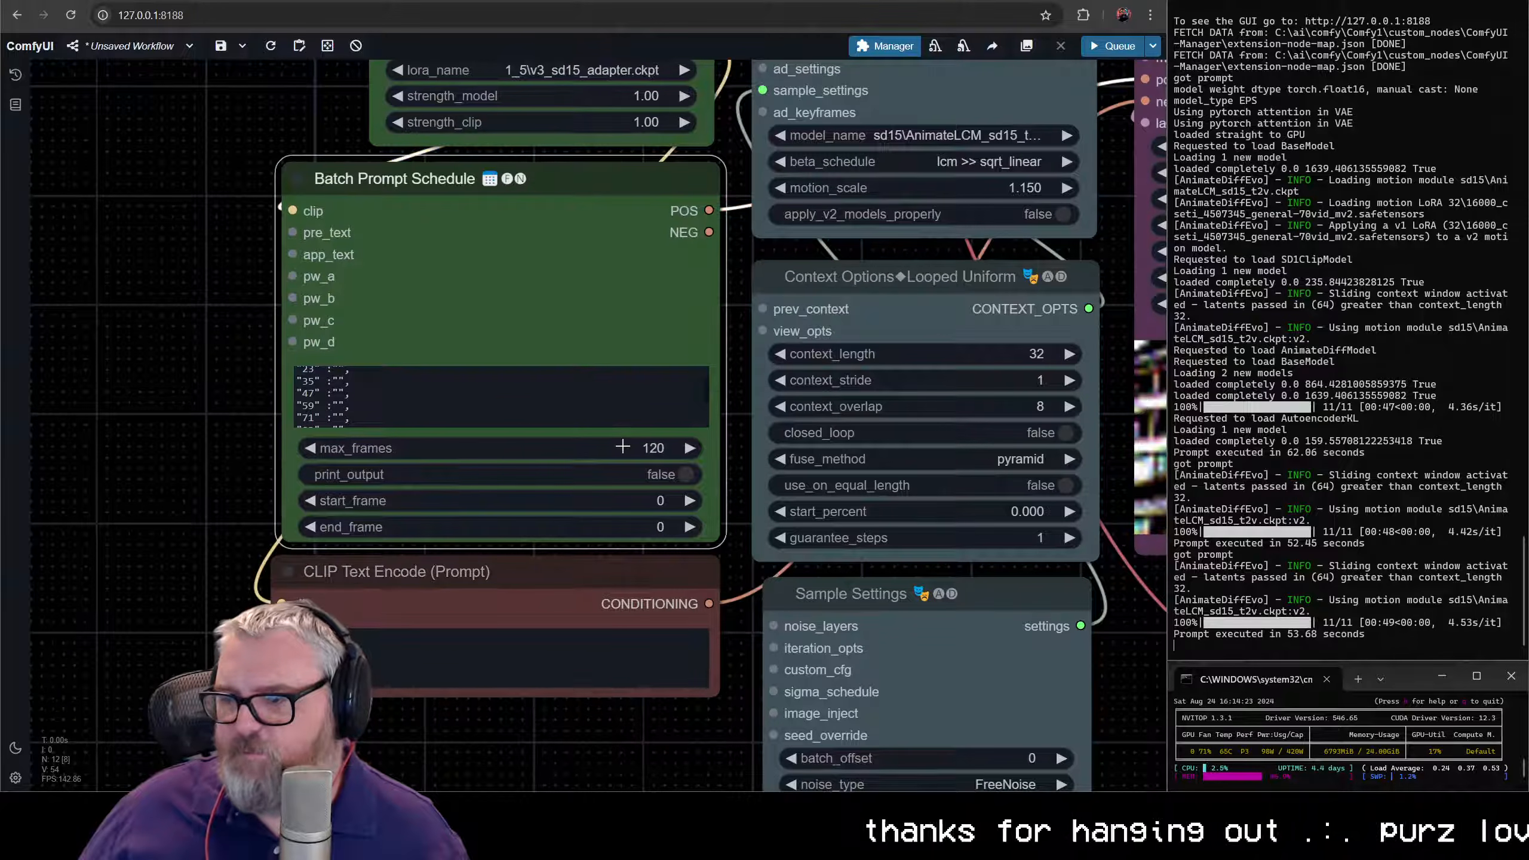
type("96")
key("Return")
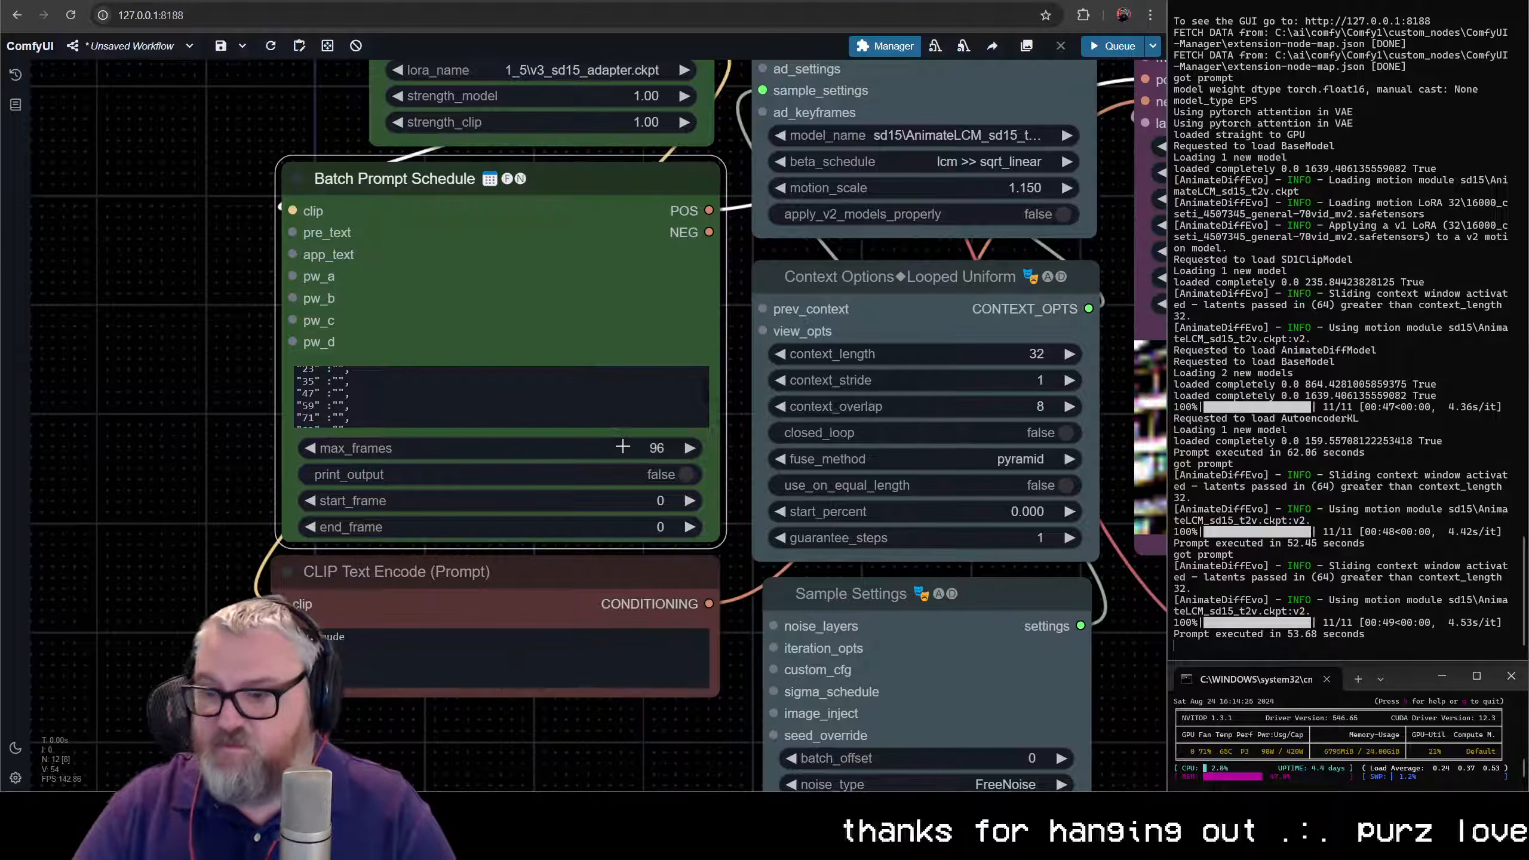
- Set max_frames in the Batch Prompt Schedule node to 128
scroll(379, 393, "up", 2)
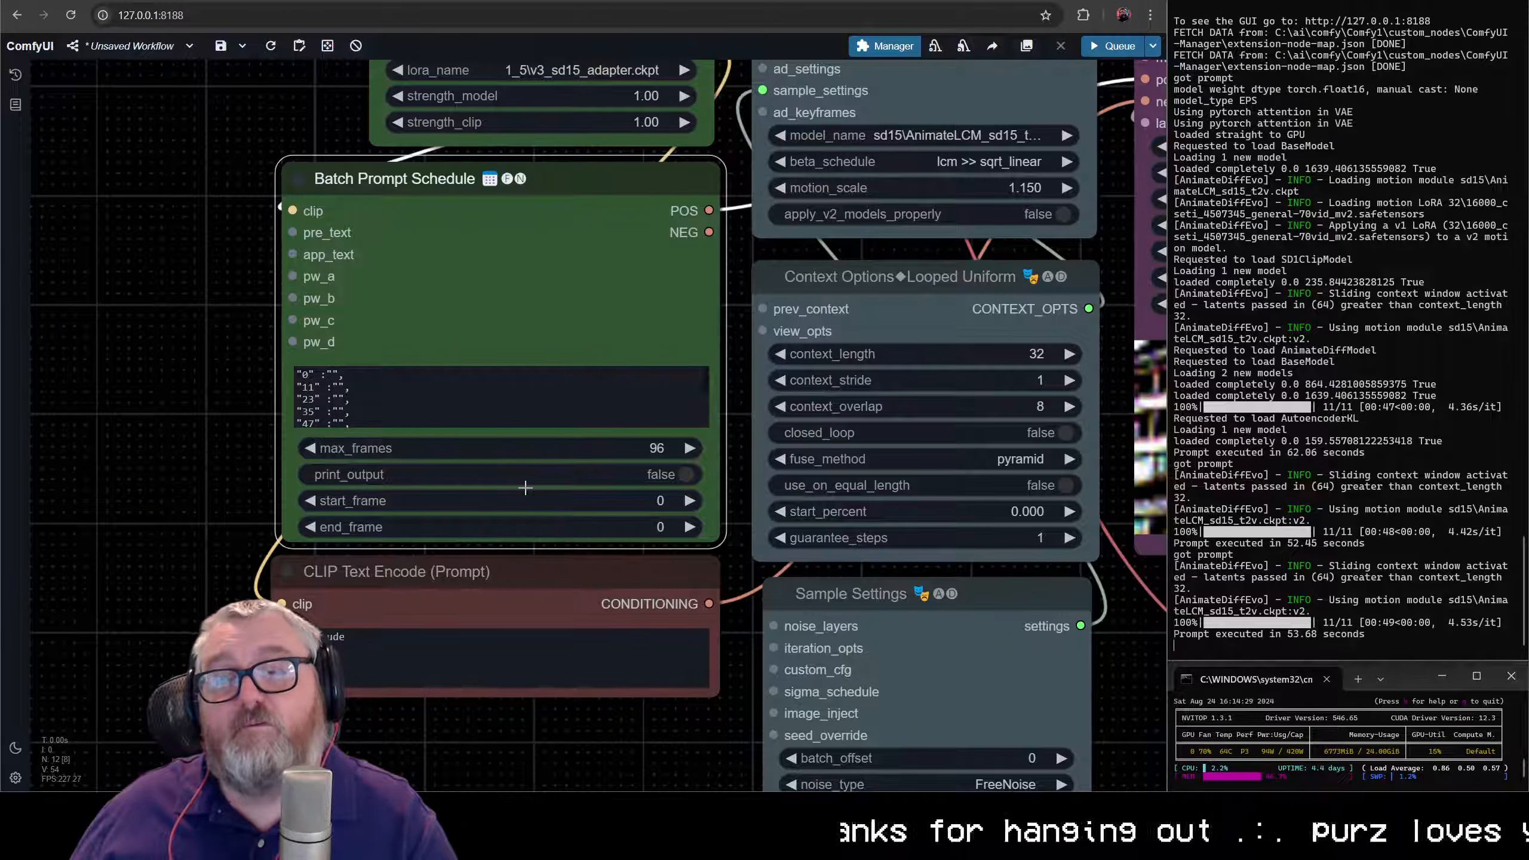
left_click(652, 451)
type("128")
key("Return")
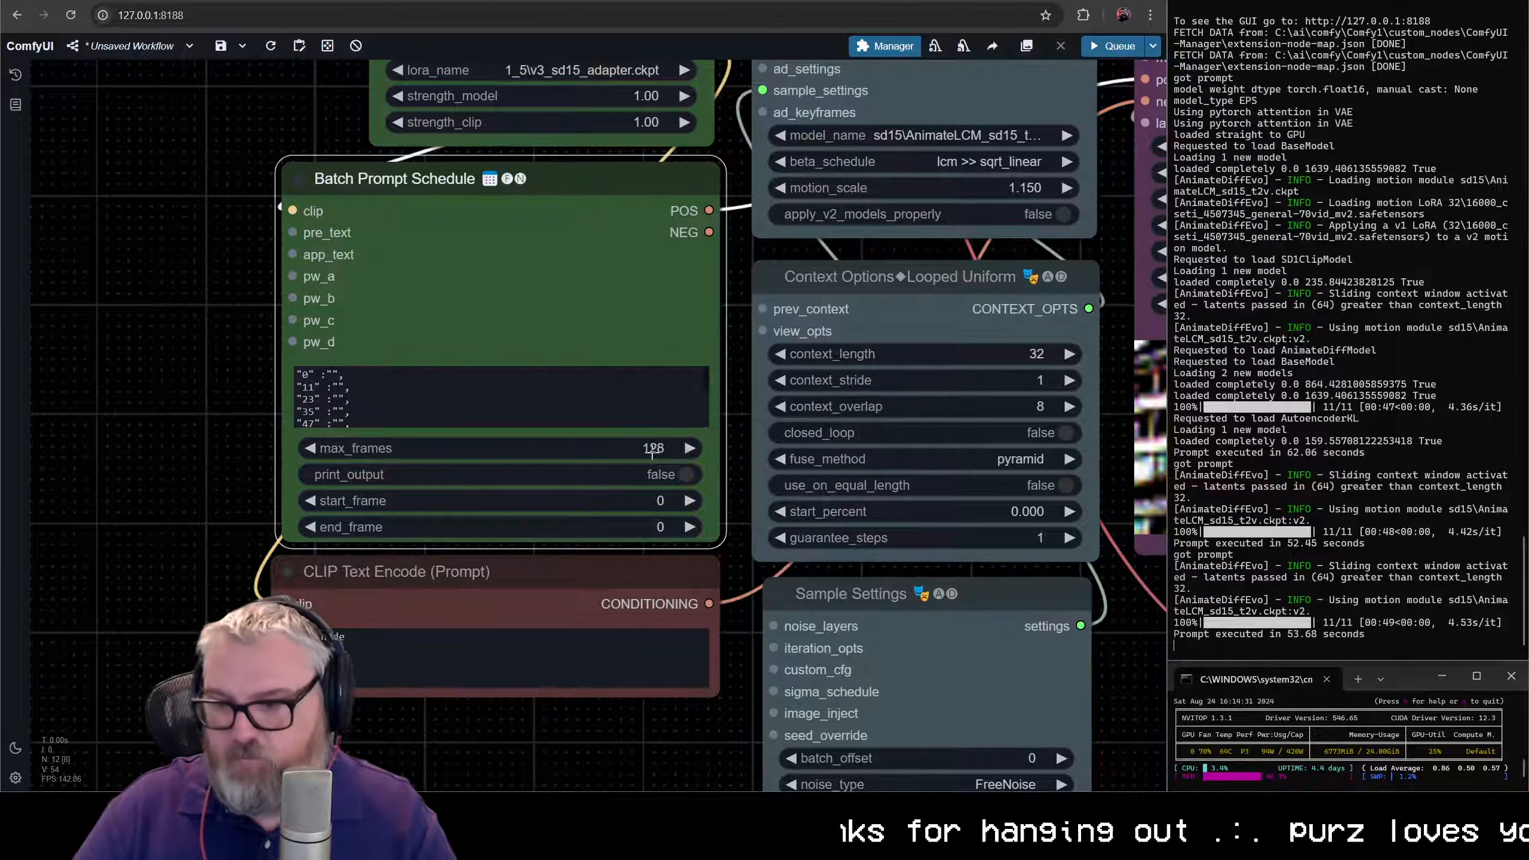
- Change the second to fifth keyframe numbers in the prompt schedule to 32, 64, 96 and 128
left_click(309, 388)
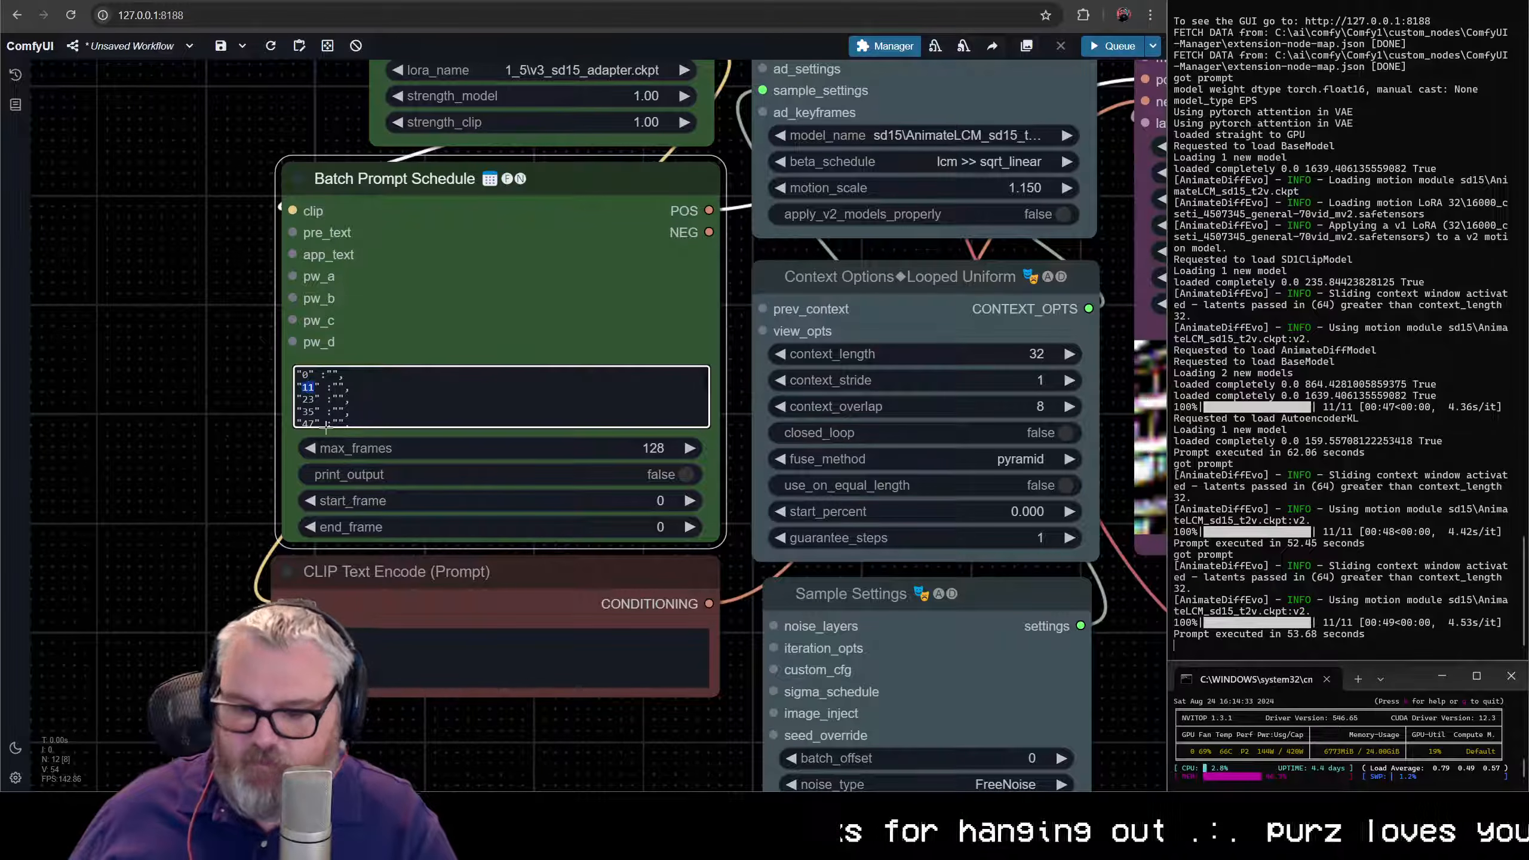
type("64")
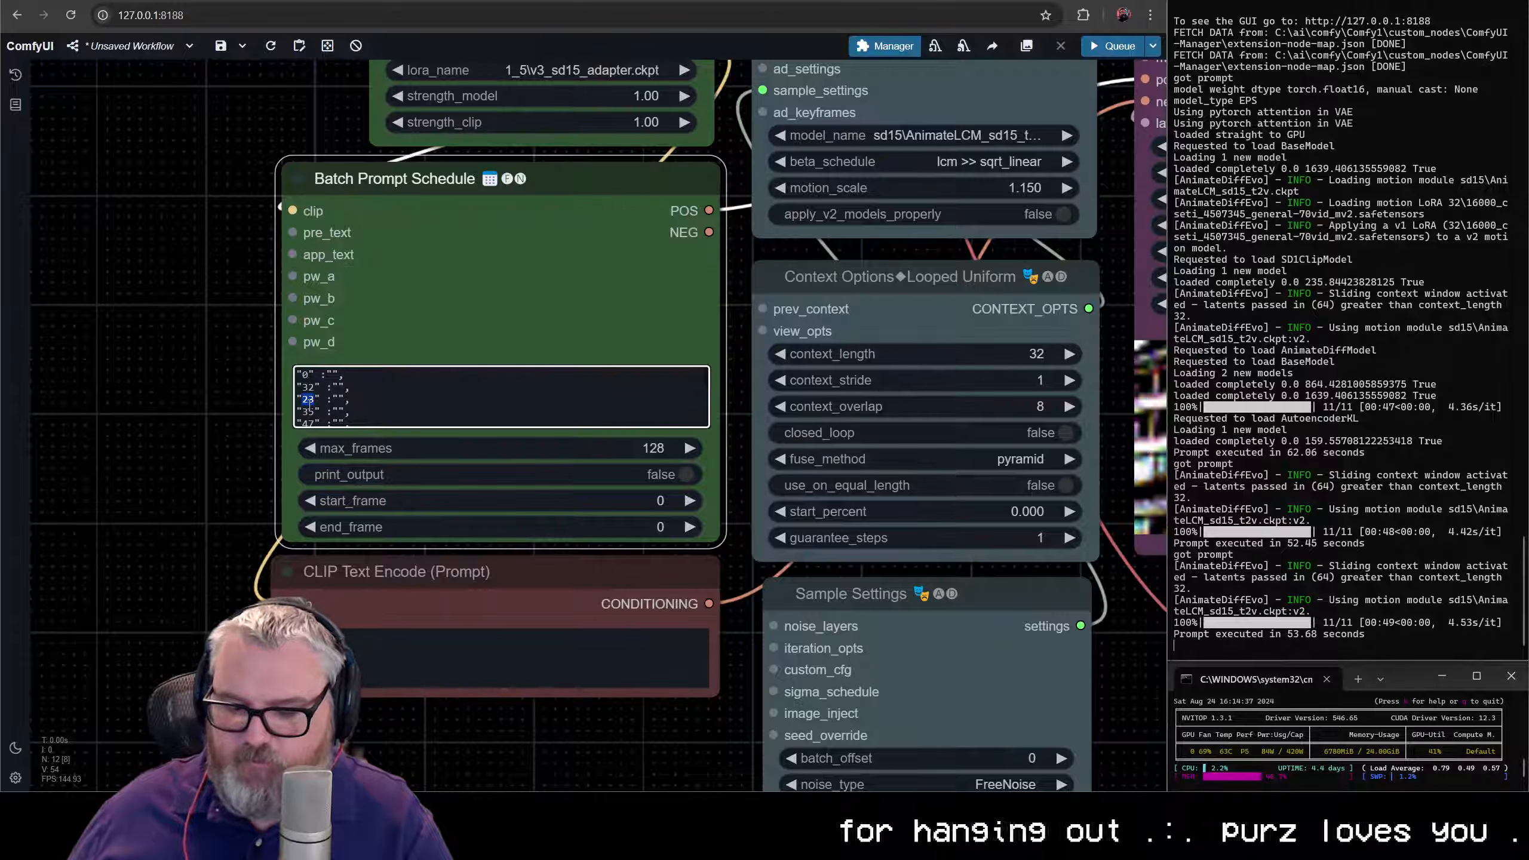
type("4")
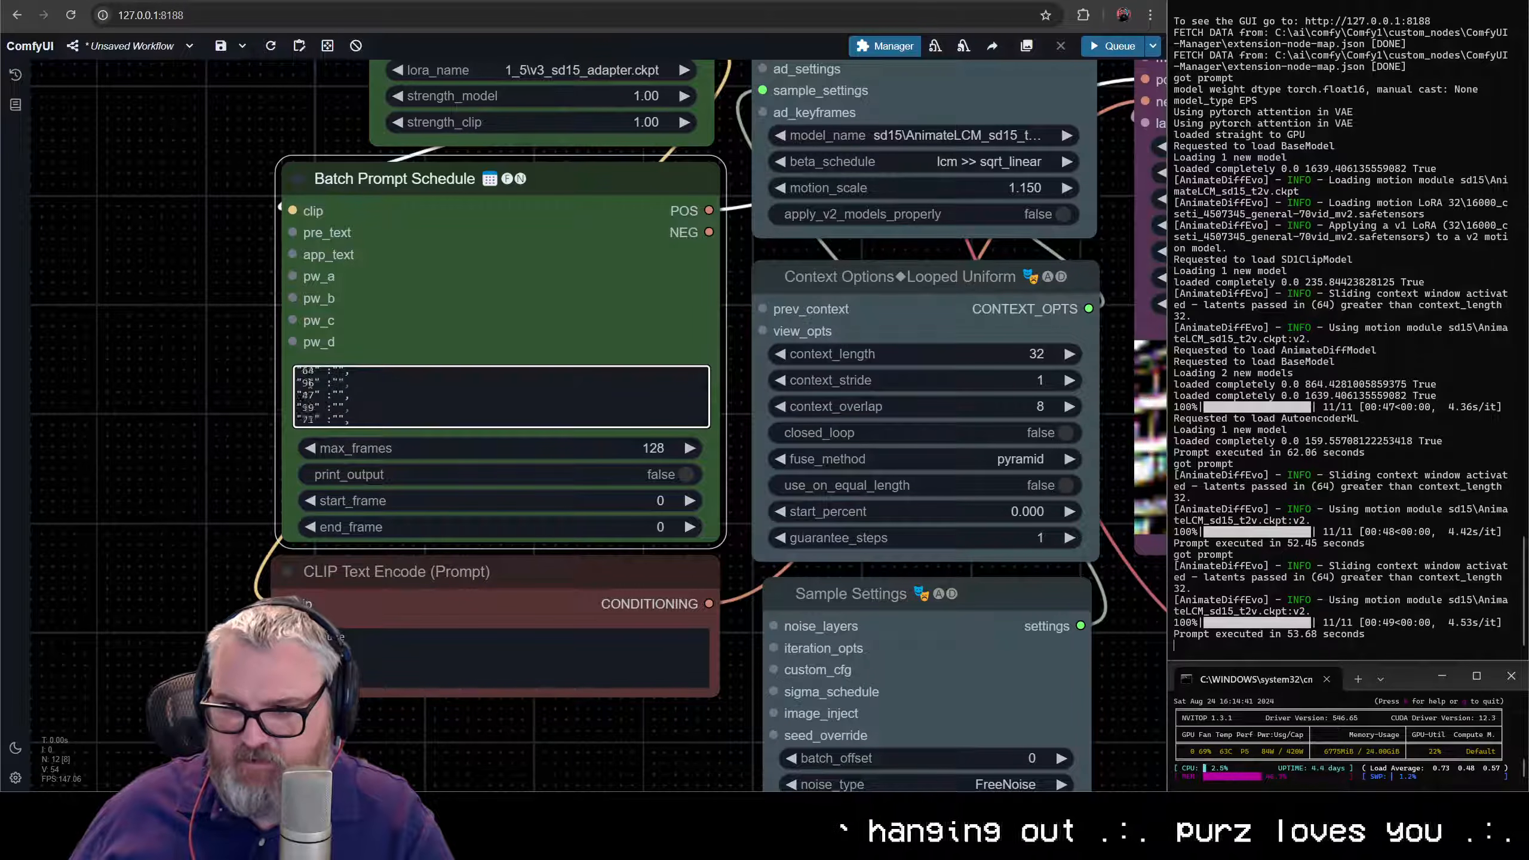
double_click(309, 422)
type("128")
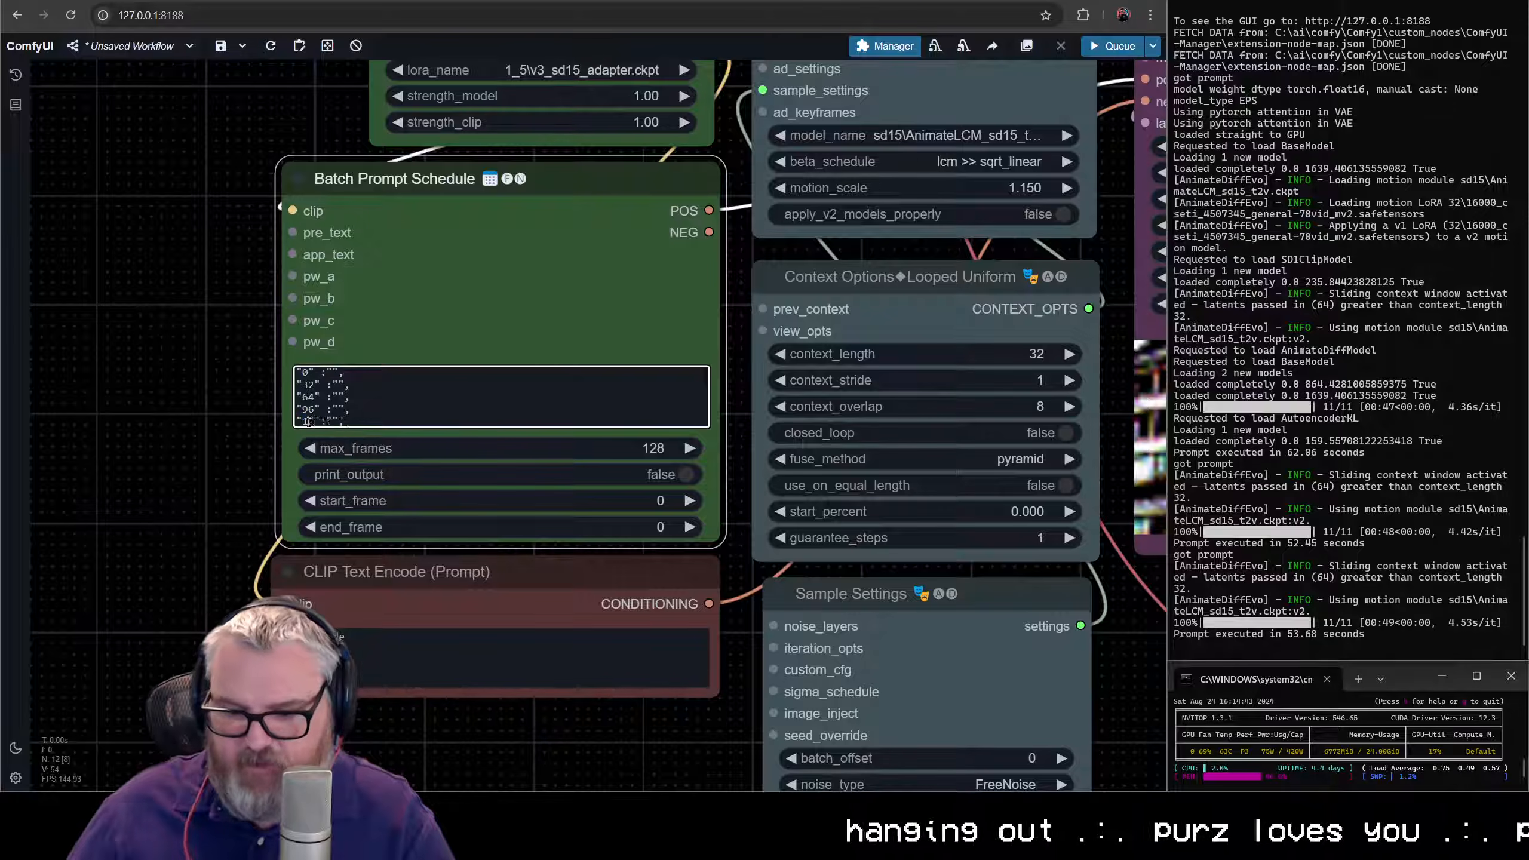
- Move the negative prompt node down and enlarge the Batch Prompt Schedule node until all its schedule lines fit
scroll(335, 403, "down", 2)
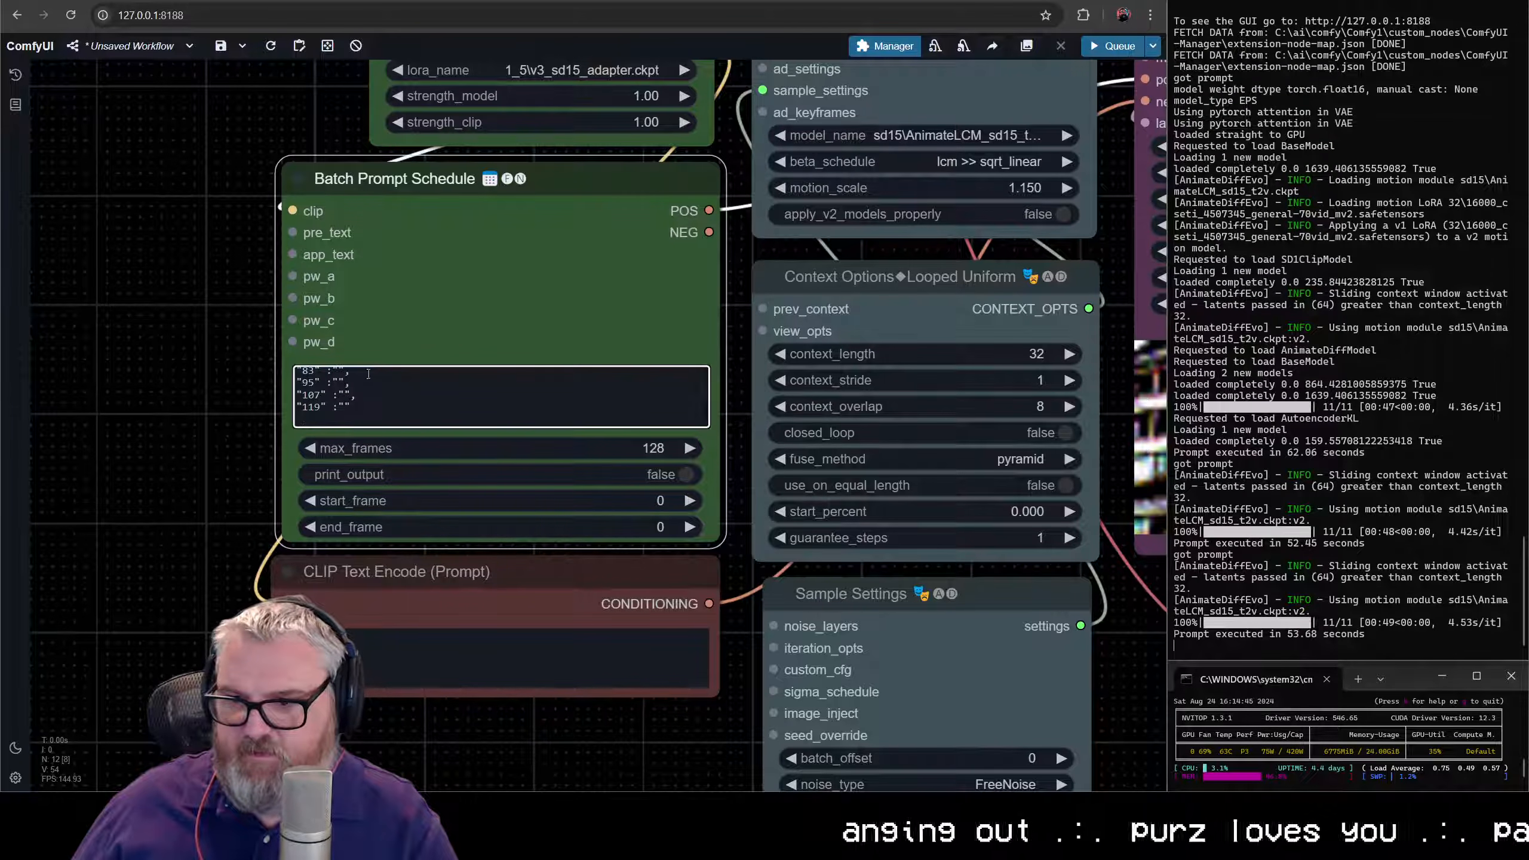
left_click_drag(361, 415, 347, 363)
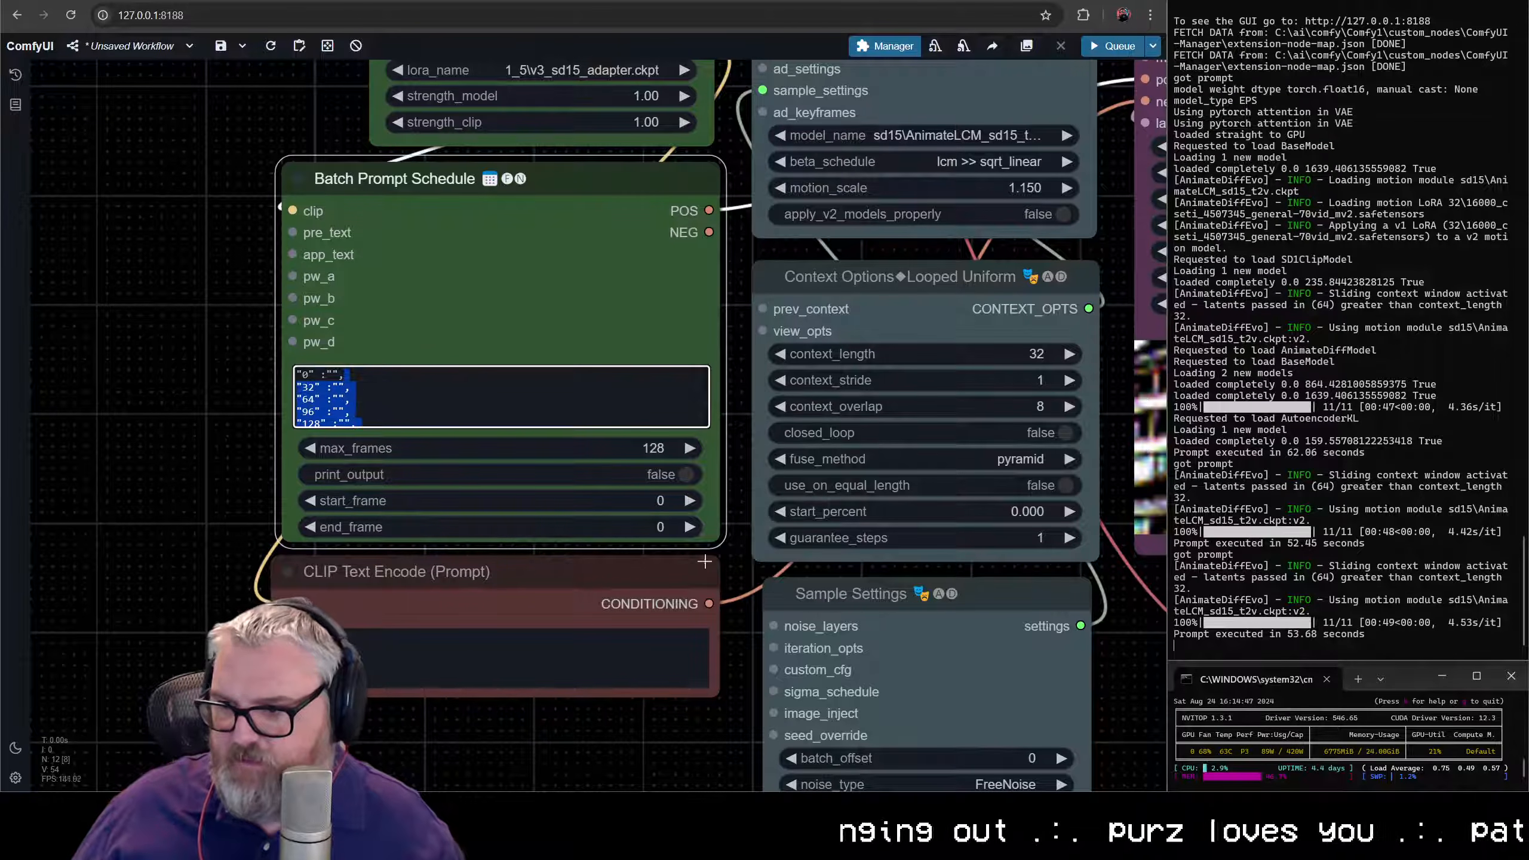
left_click_drag(679, 576, 657, 791)
left_click_drag(717, 537, 715, 682)
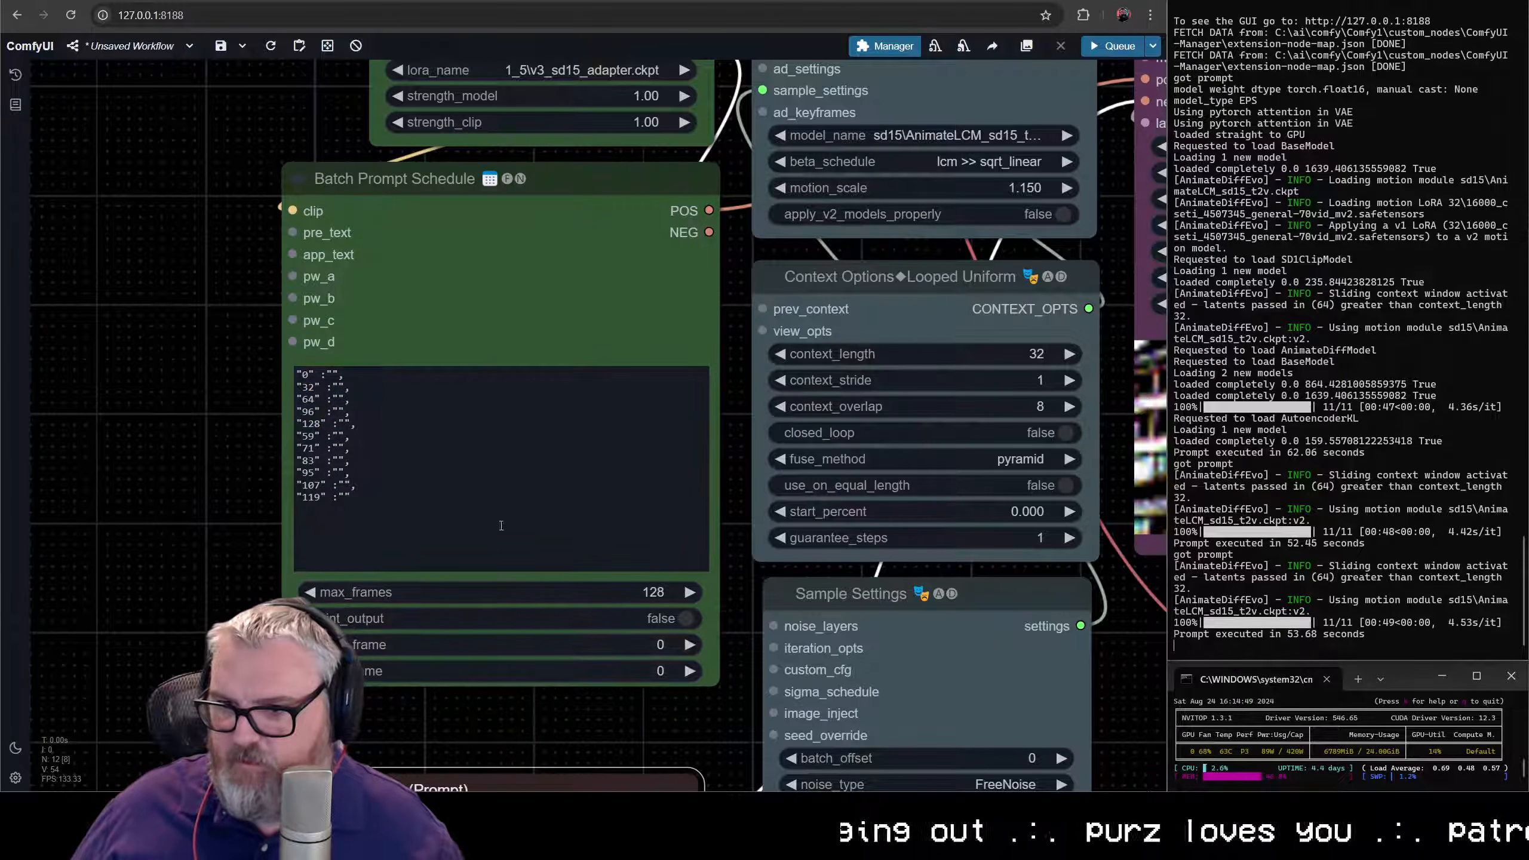
- Delete all surplus keyframe lines after the "128" entry in the prompt schedule
left_click(369, 487)
key("ctrl+a")
left_click(401, 518)
left_click_drag(399, 519, 299, 437)
key("BackSpace")
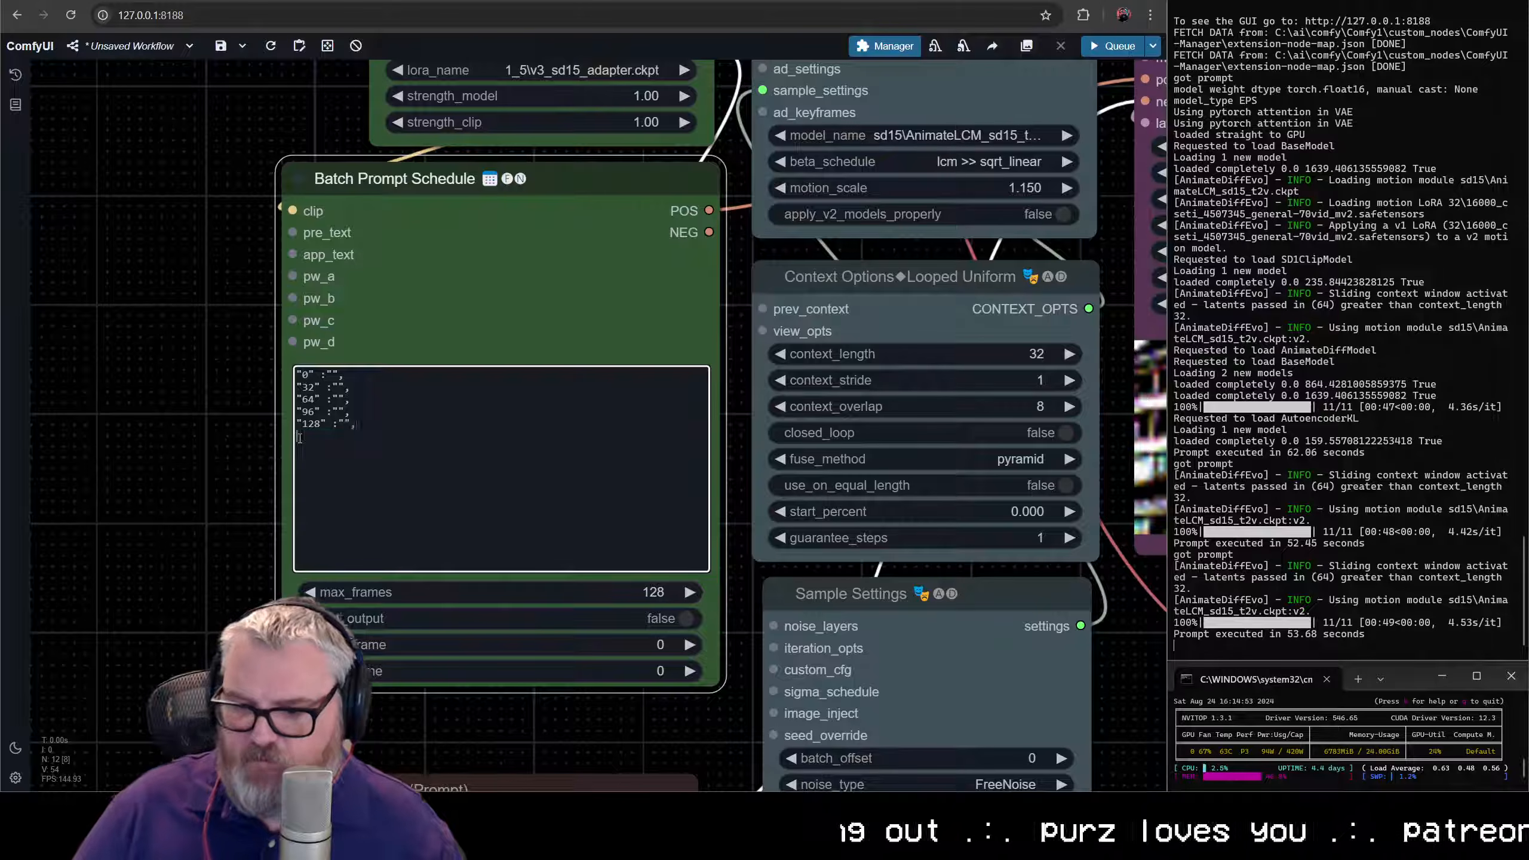
- Remove the trailing comma after the "128" entry and enter "a turkey walks into a convenince store" as the "0" prompt
key("BackSpace")
key("BackSpace")
scroll(185, 369, "up", 10)
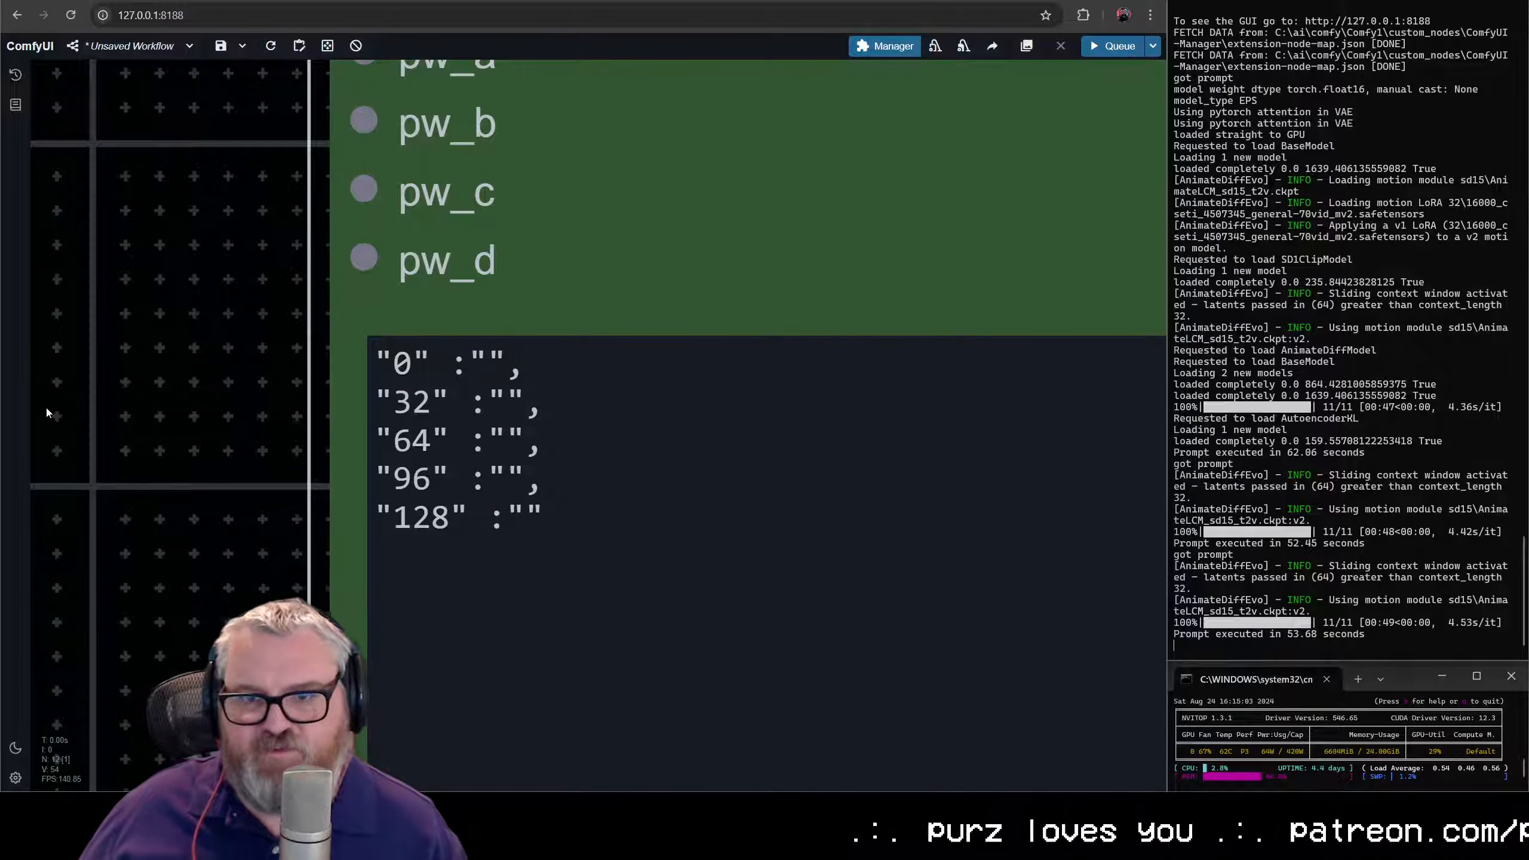
left_click(480, 367)
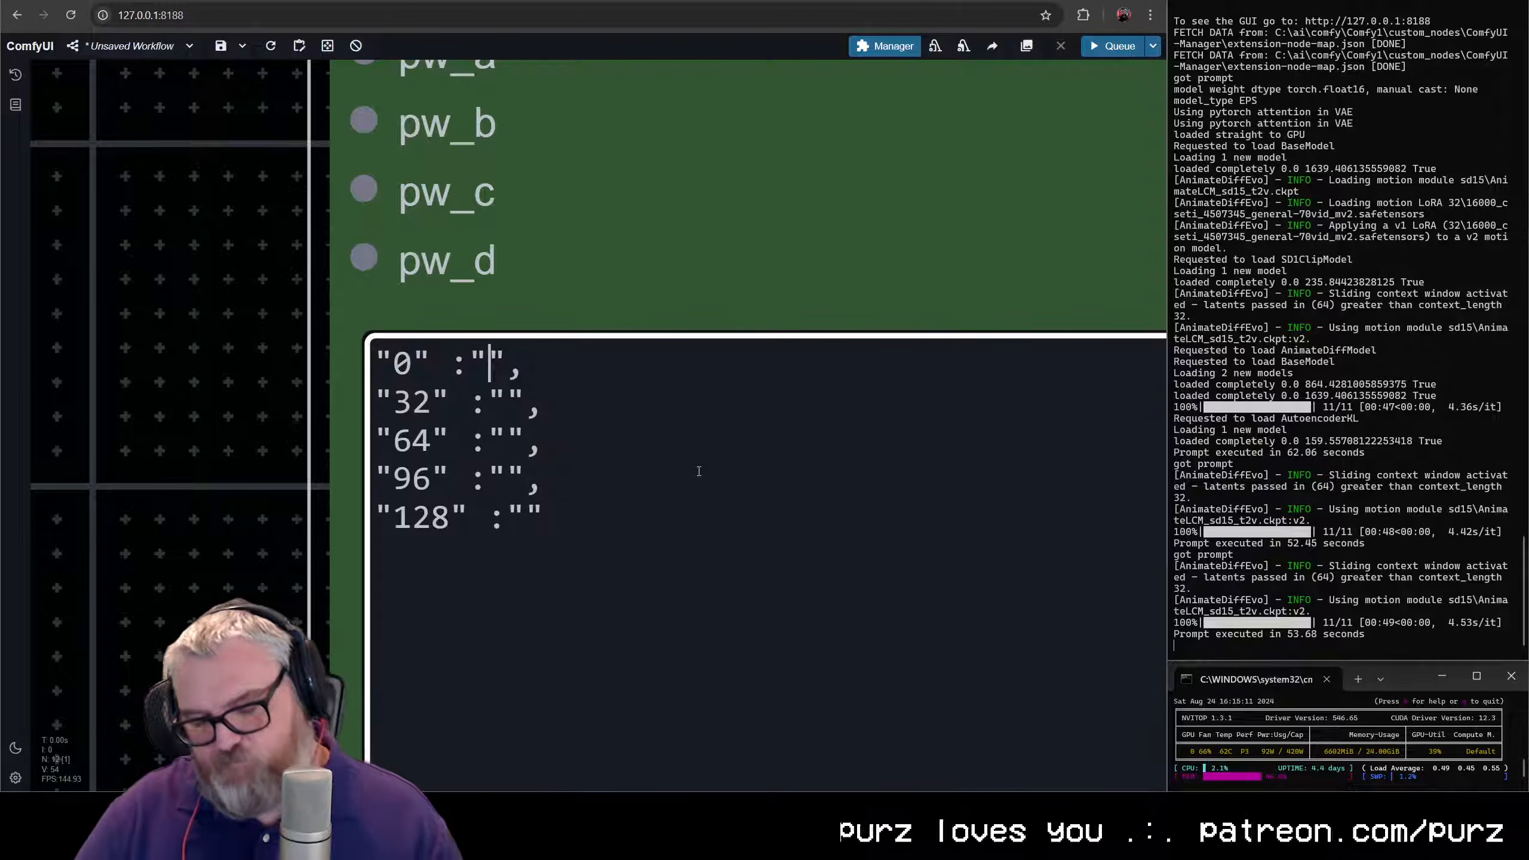
type("a turkey ")
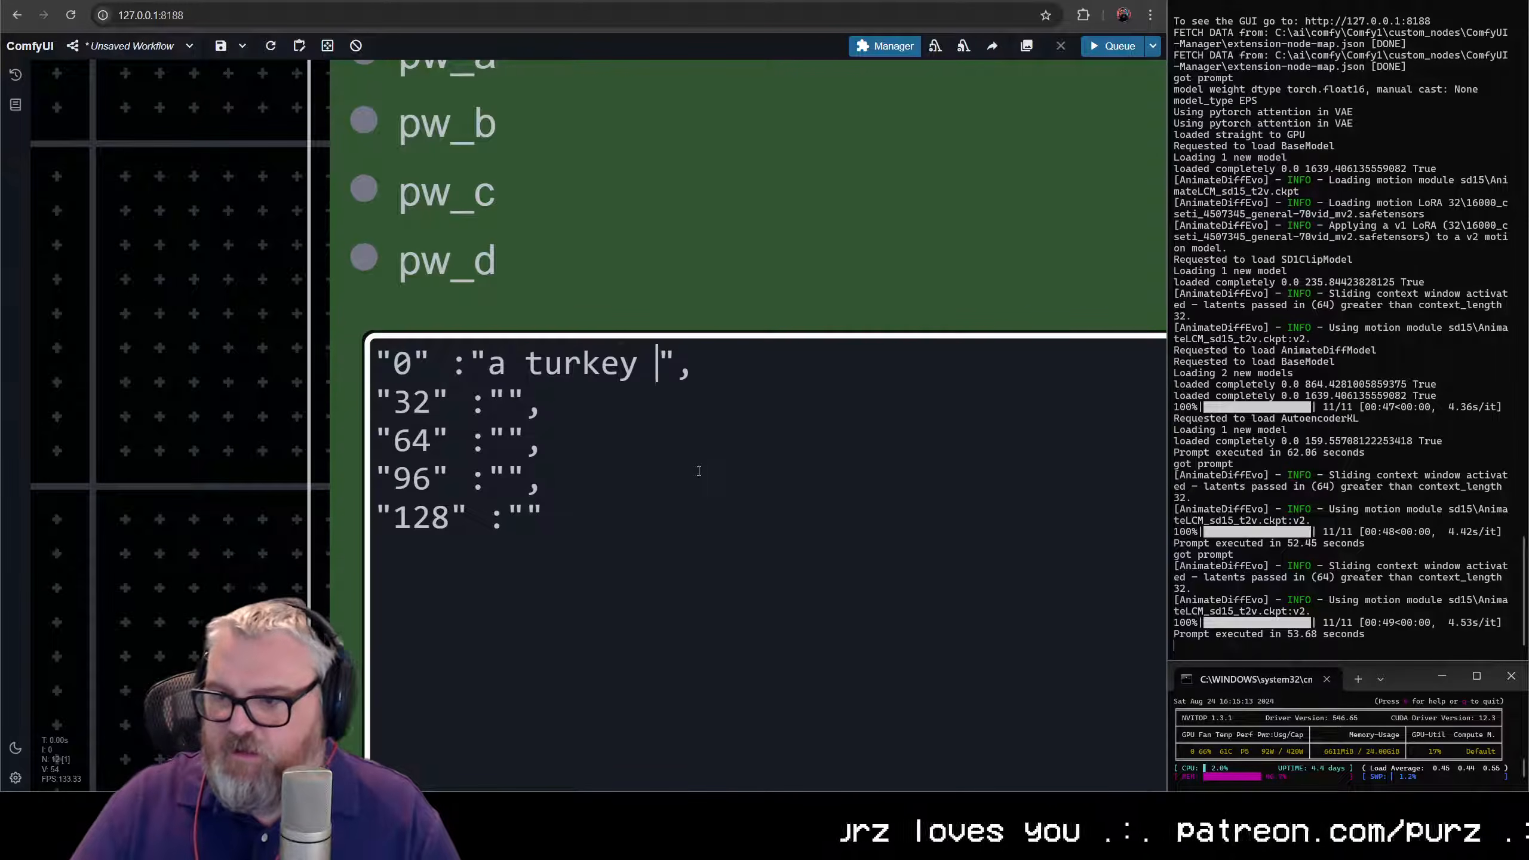
type("walki")
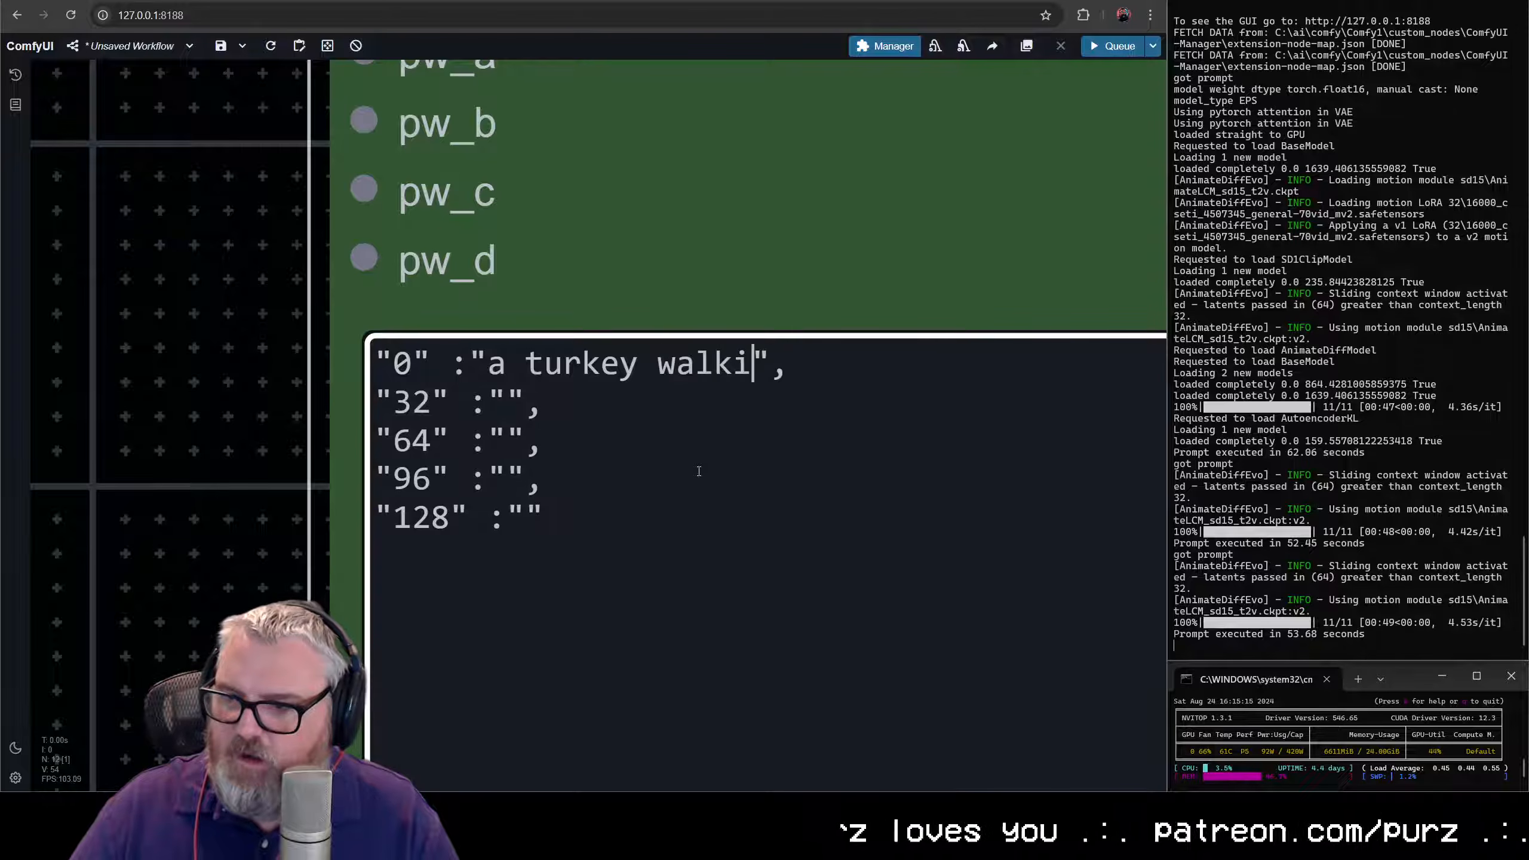
type(" into a convenic")
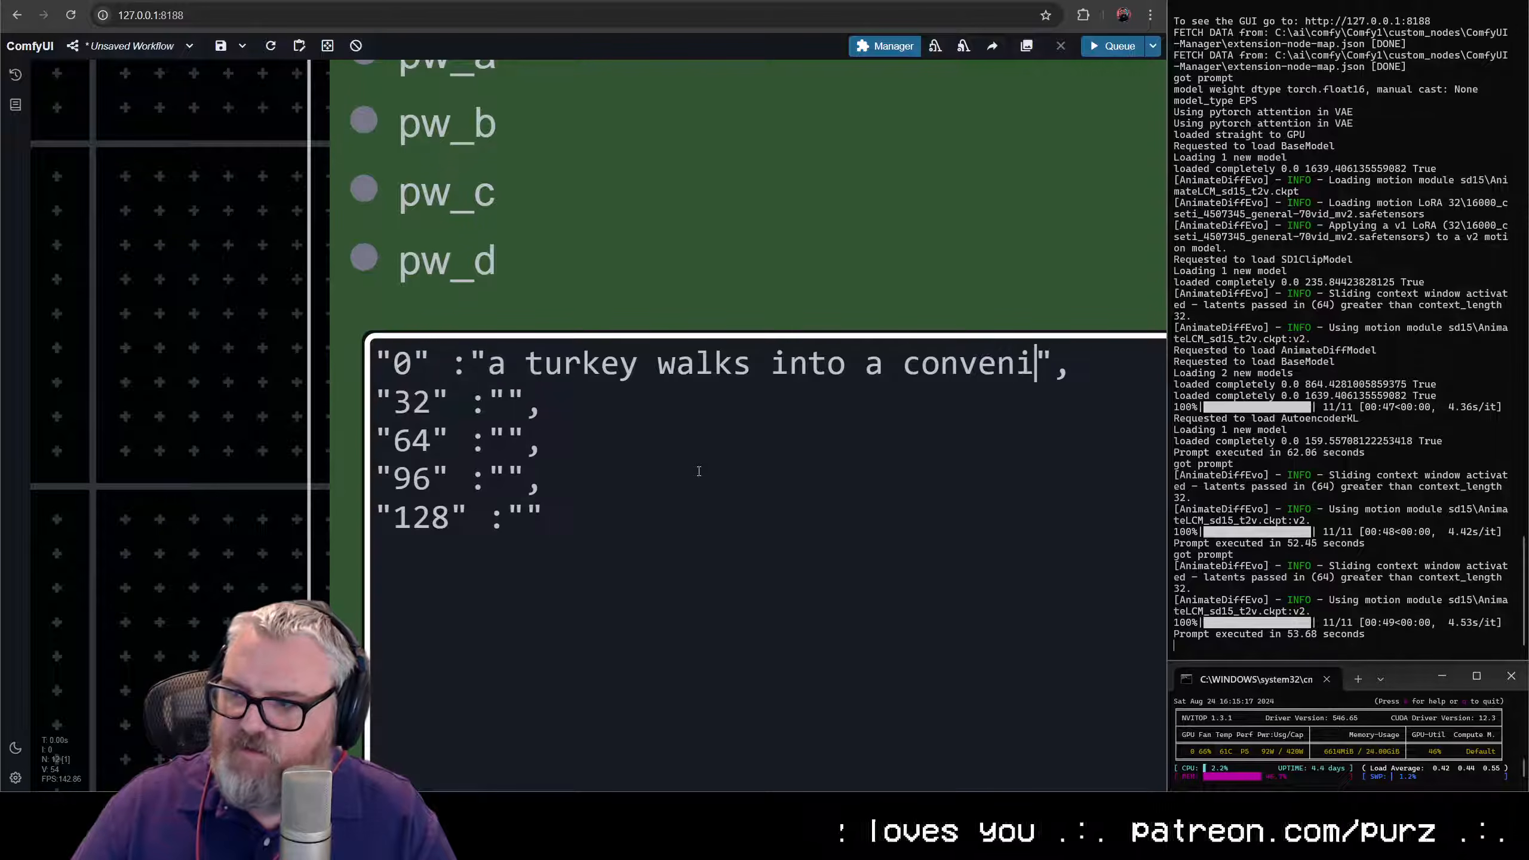
type("ce store")
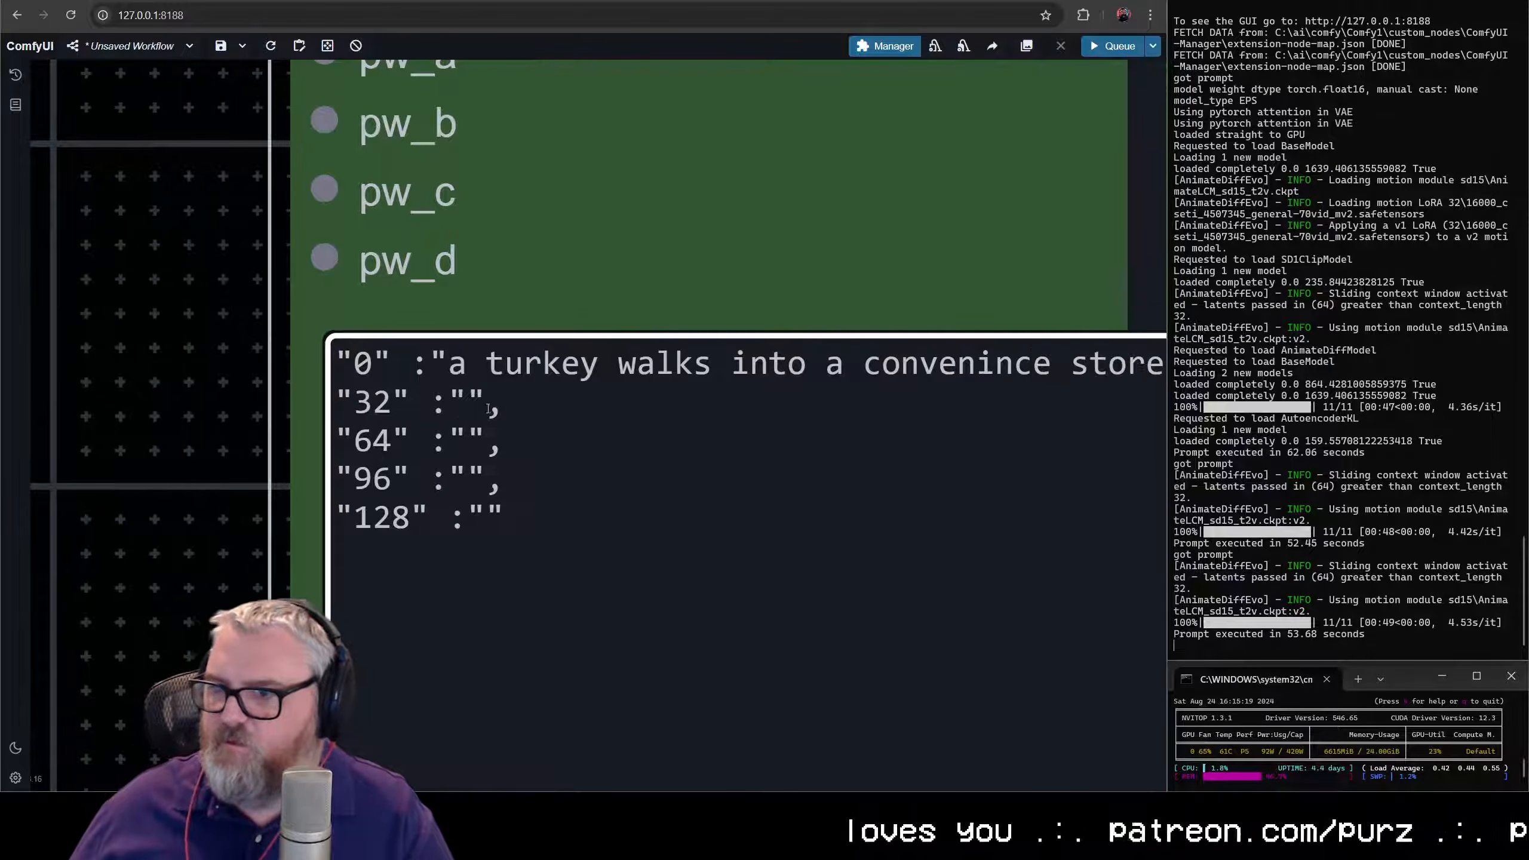
- Enter "the turkey takes a bunch of cold cuts out of the freezer section" as the prompt for keyframe "32"
left_click(471, 405)
type("the turkey ")
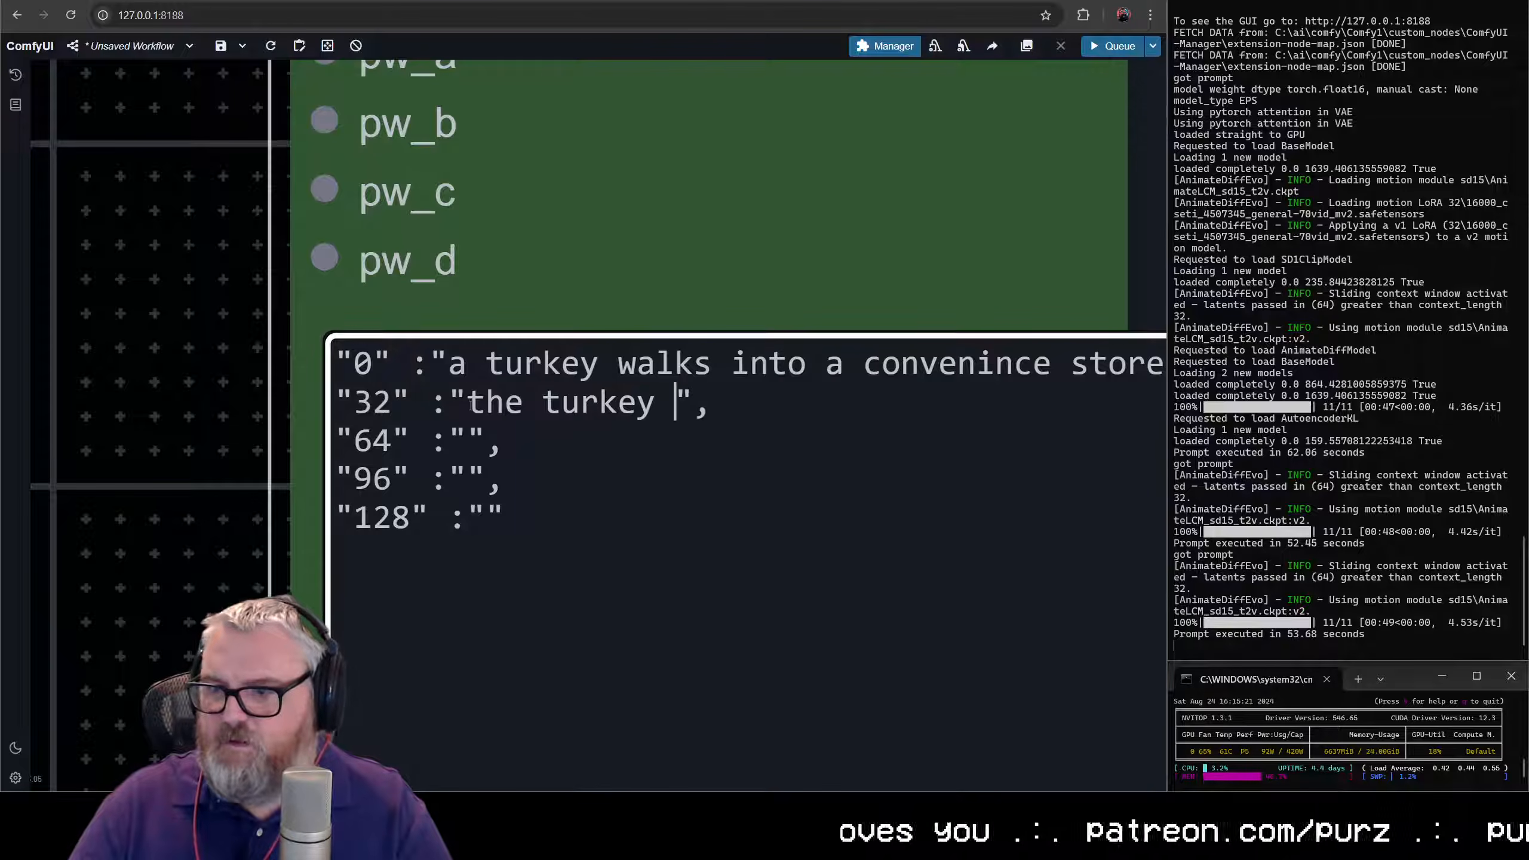
type("takes ")
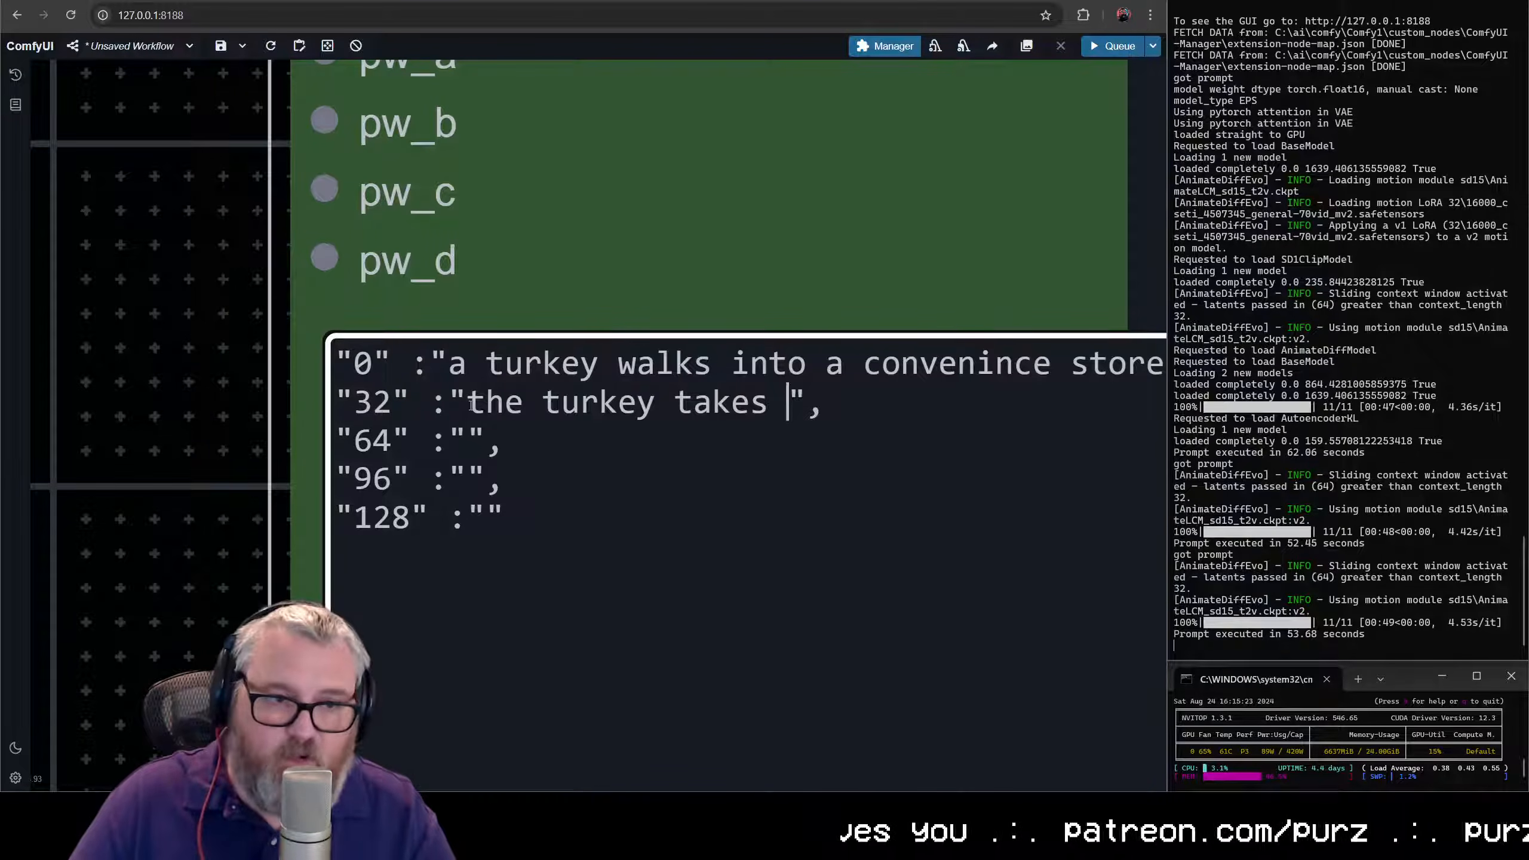
type("a bunch of cold cu")
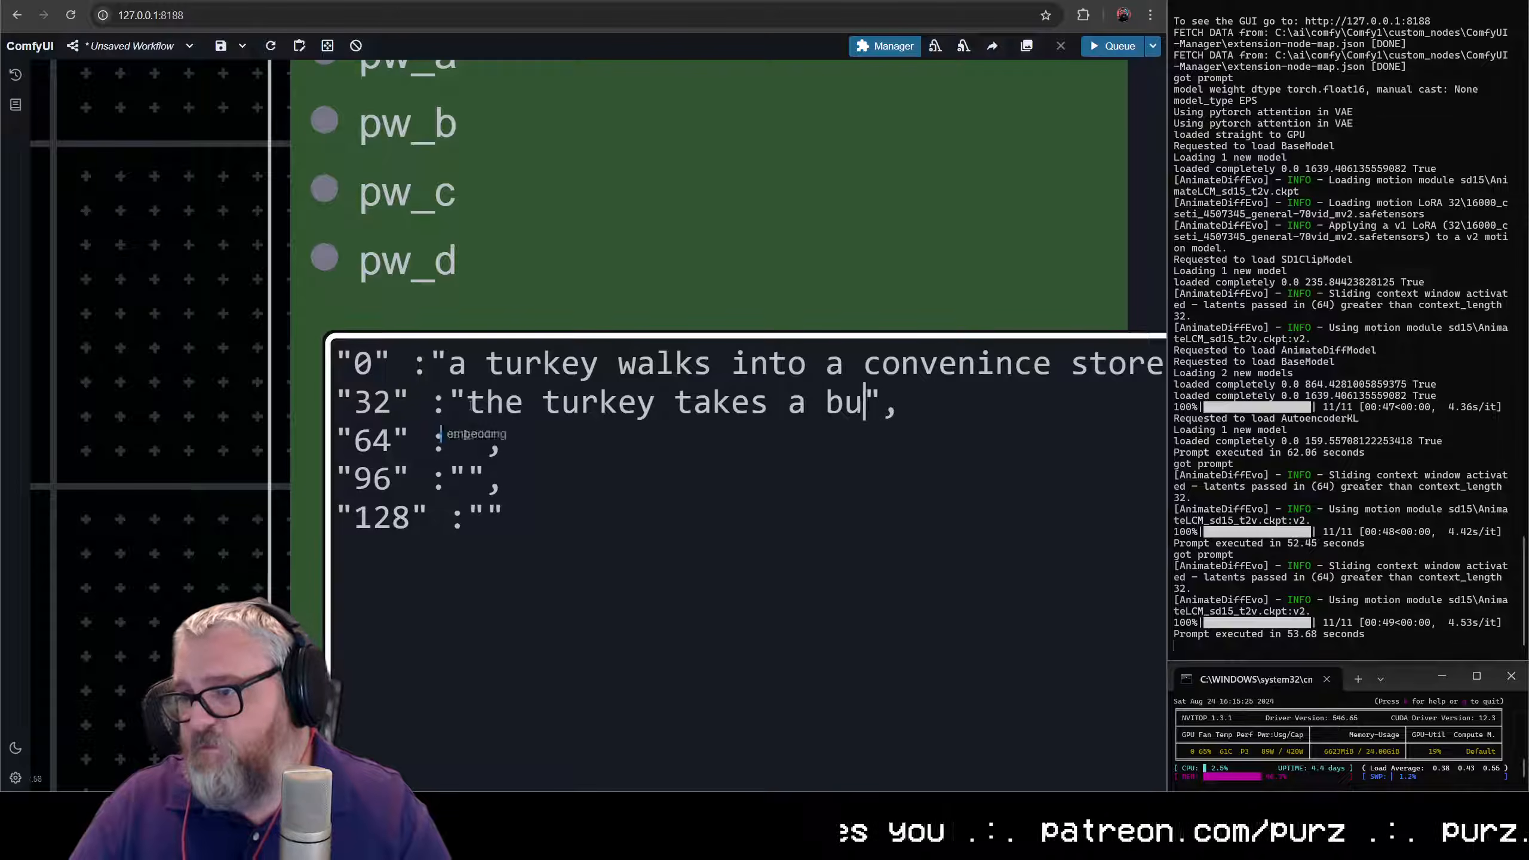
type("ts out")
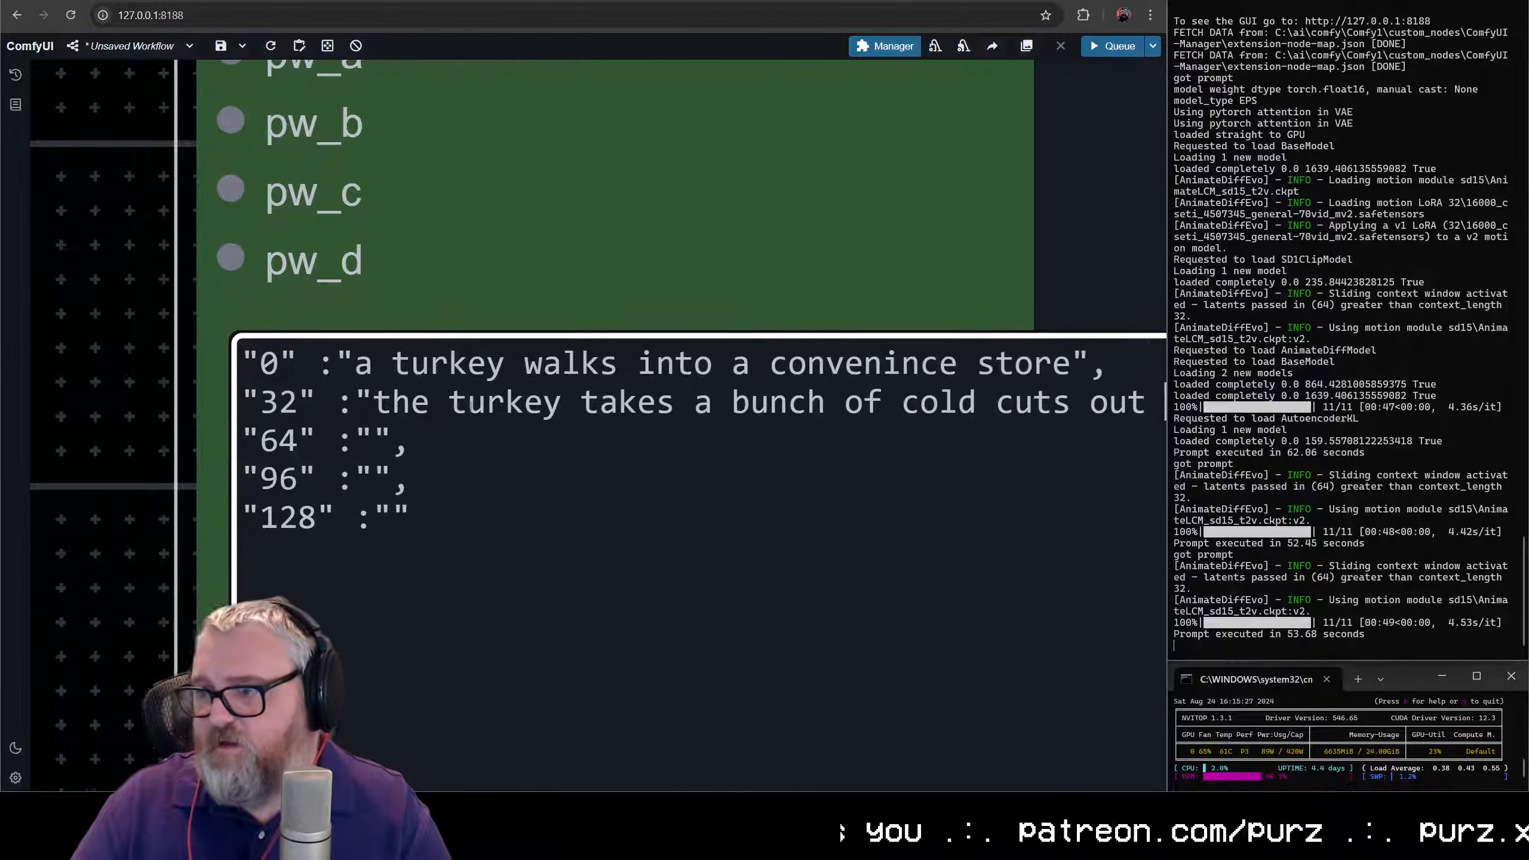
type(" of the freezer section\",")
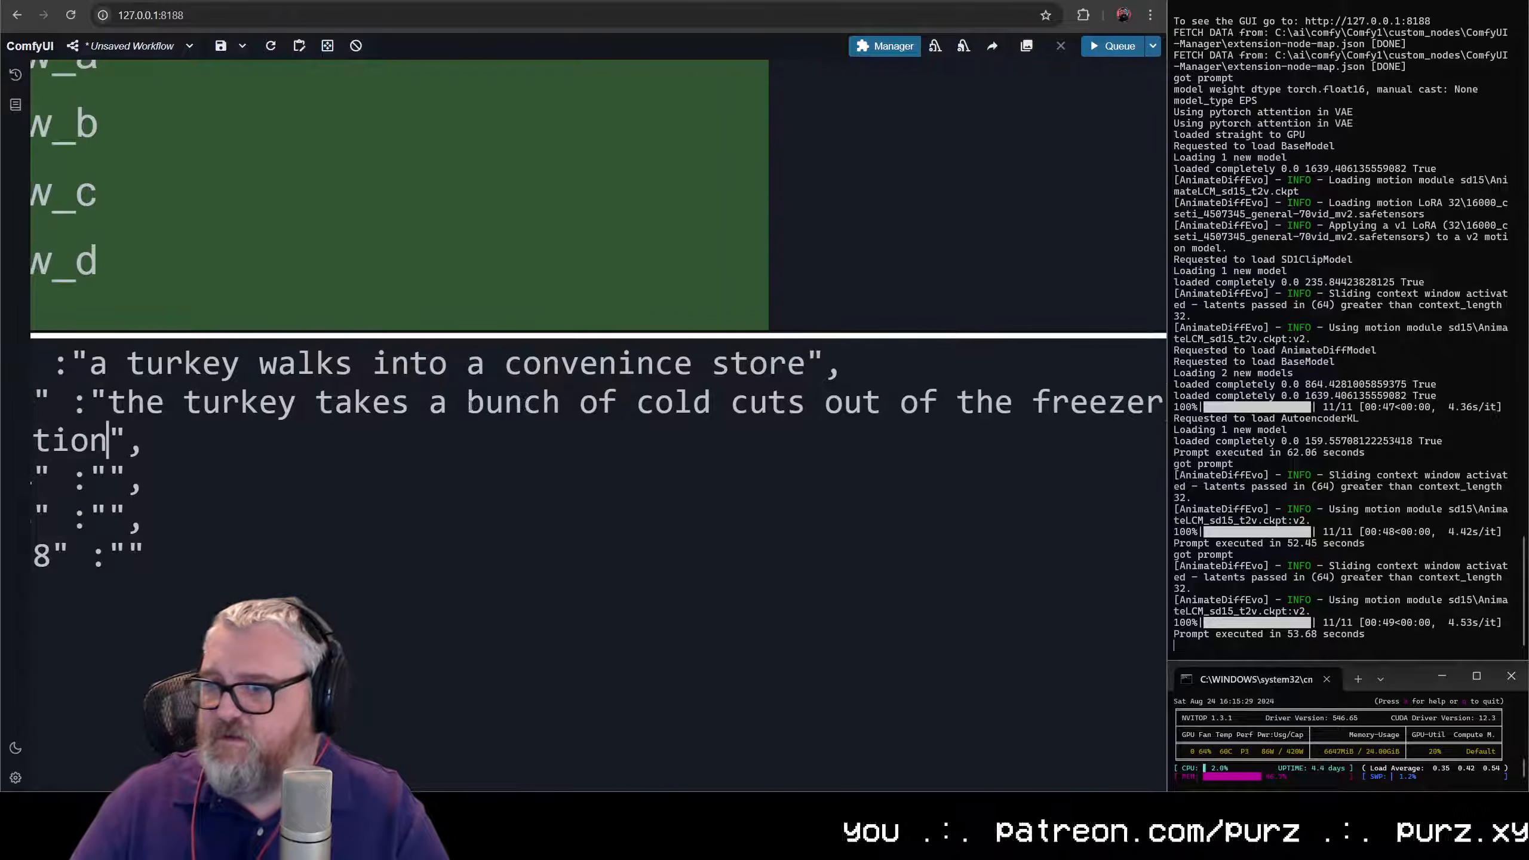
type("the turkey t")
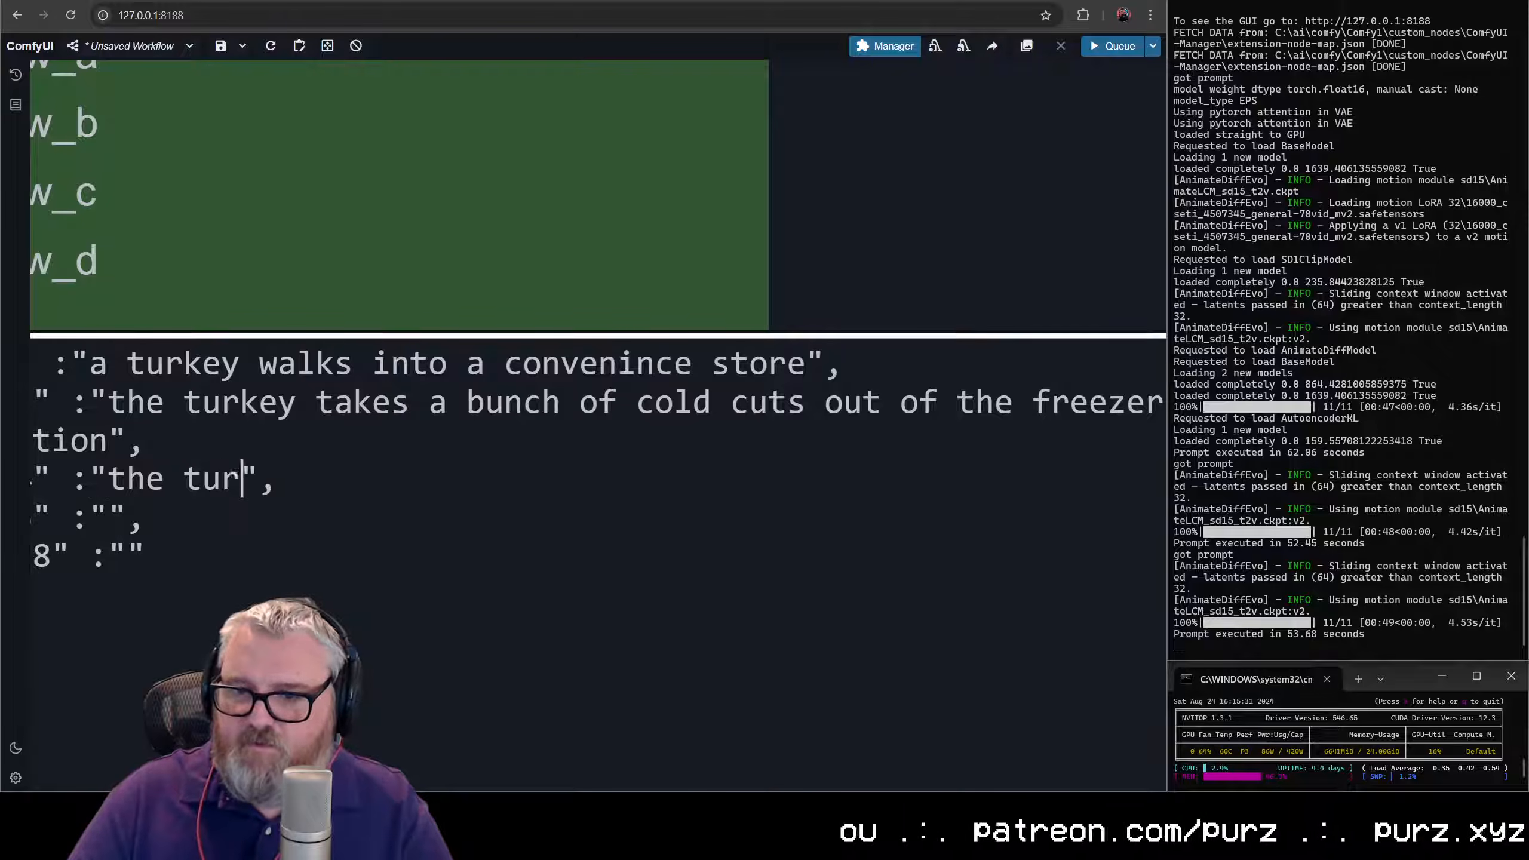
type("akes the coldc")
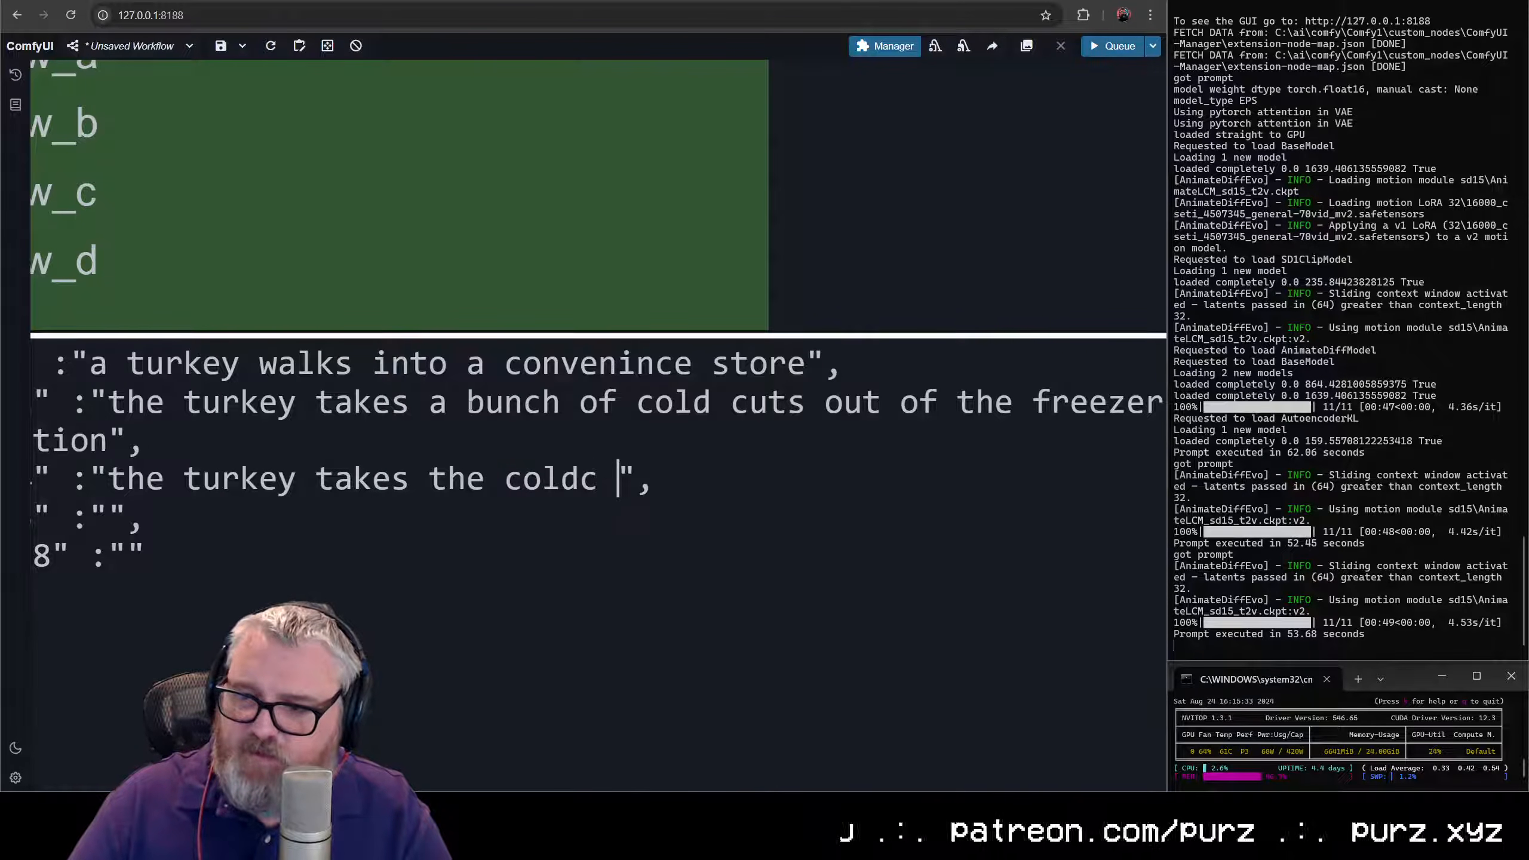
- Enter "the turkey takes the cold cuts outside" as the prompt for keyframe "64"
key("BackSpace")
key("BackSpace")
type("cuts outside")
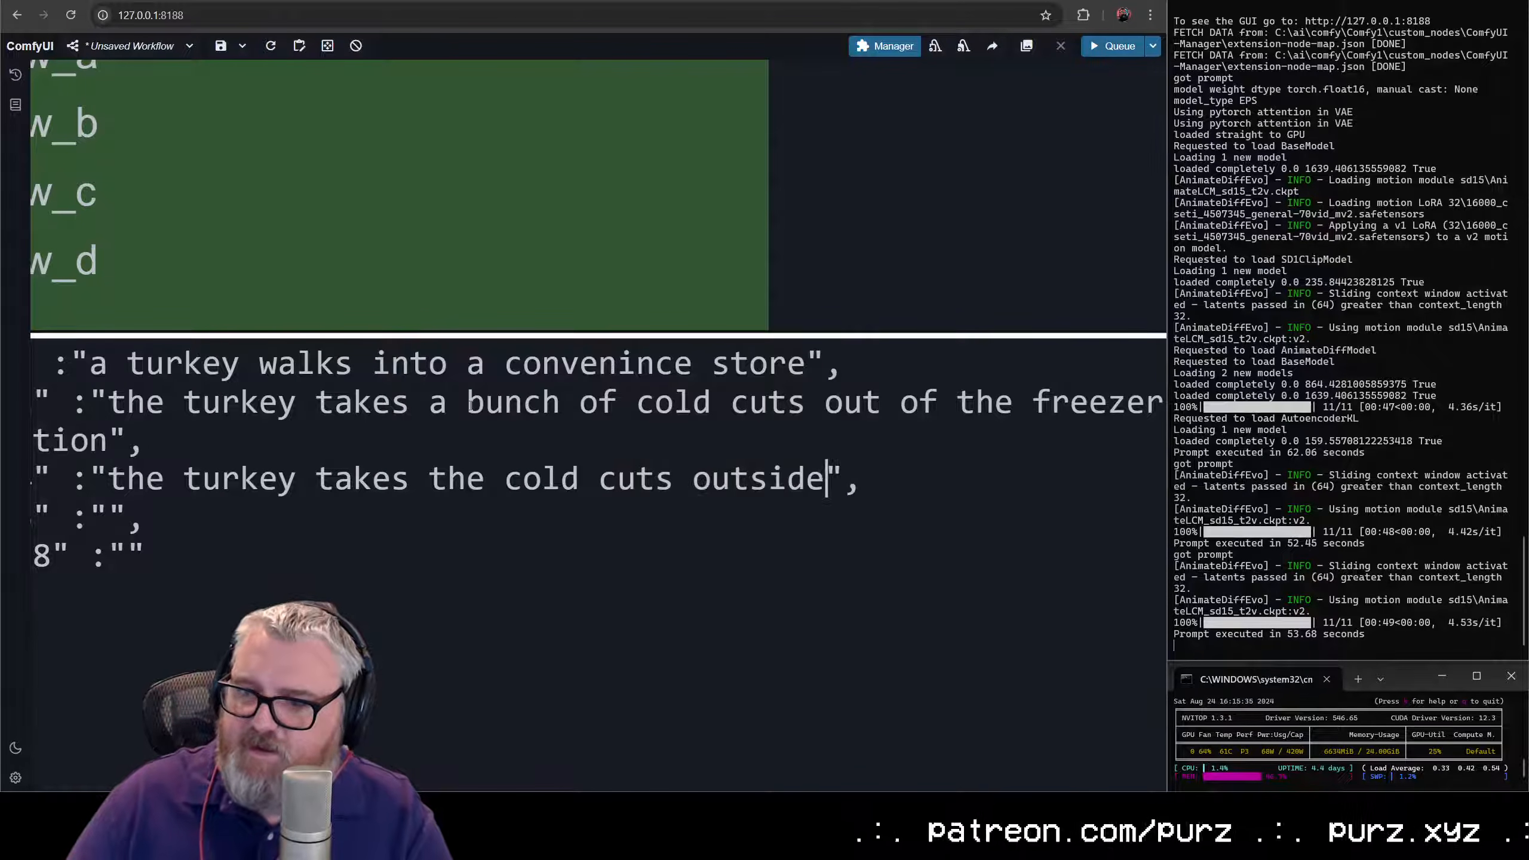
- Enter "the turkey sells the cold cuts to a man walking down the street" as the prompt for keyframe "96"
key("Down")
key("Left")
type("the turkey sells the cold")
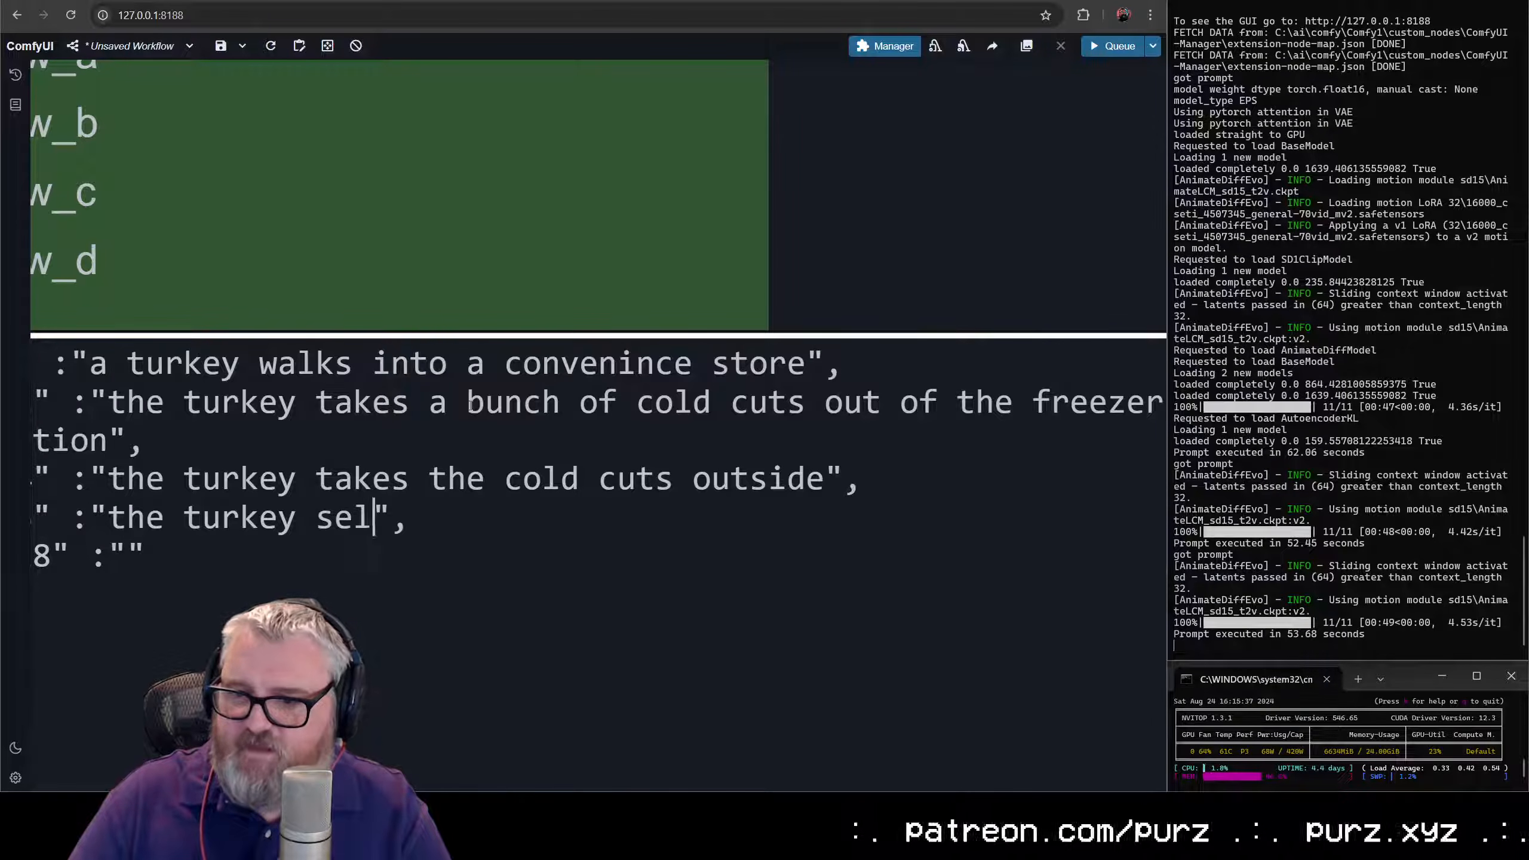
type(" cuts to ")
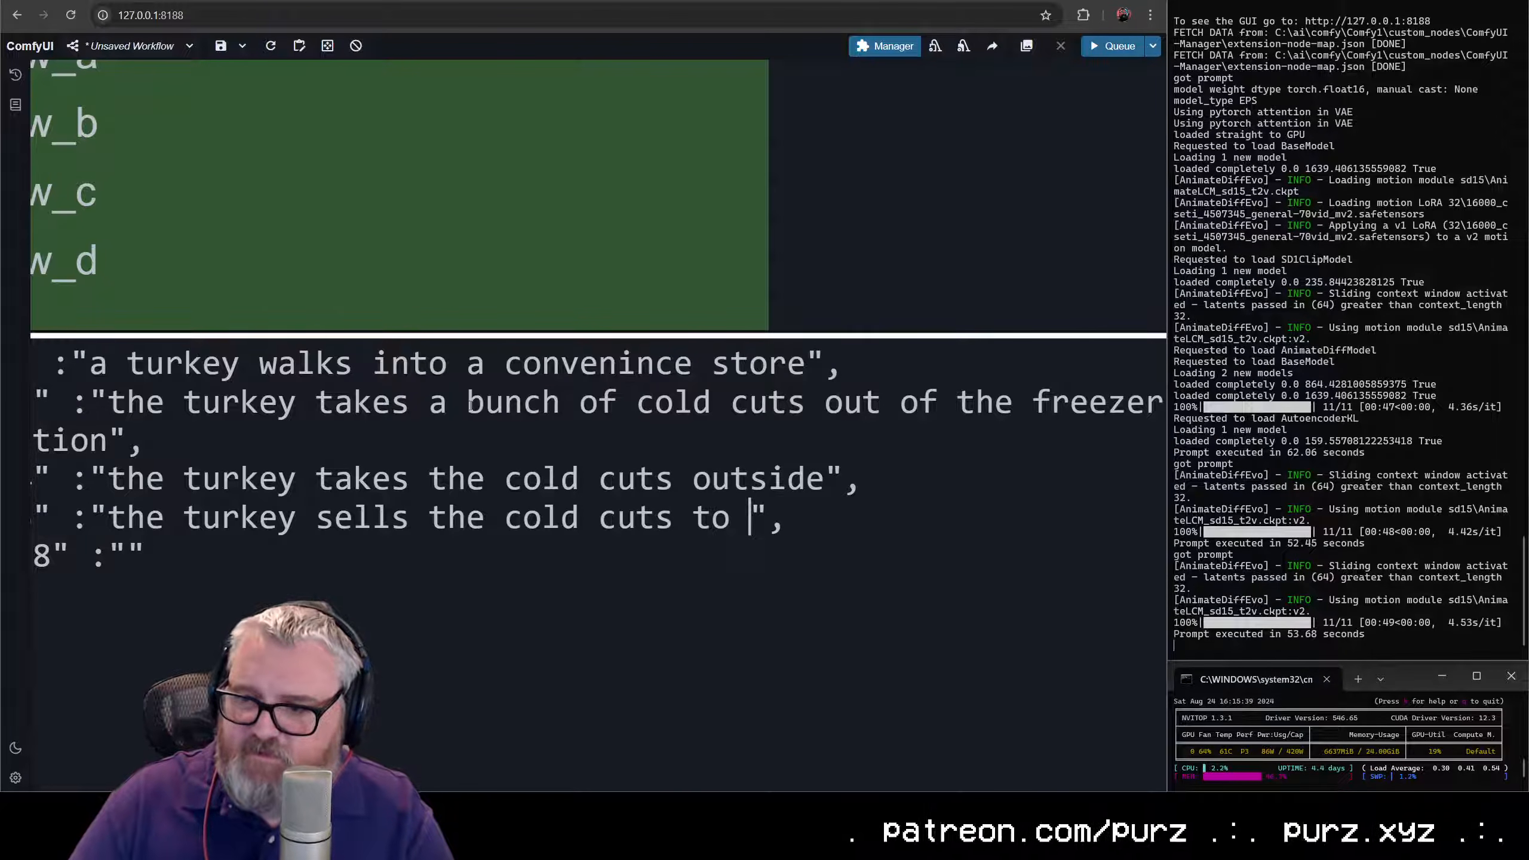
type("a man walking d")
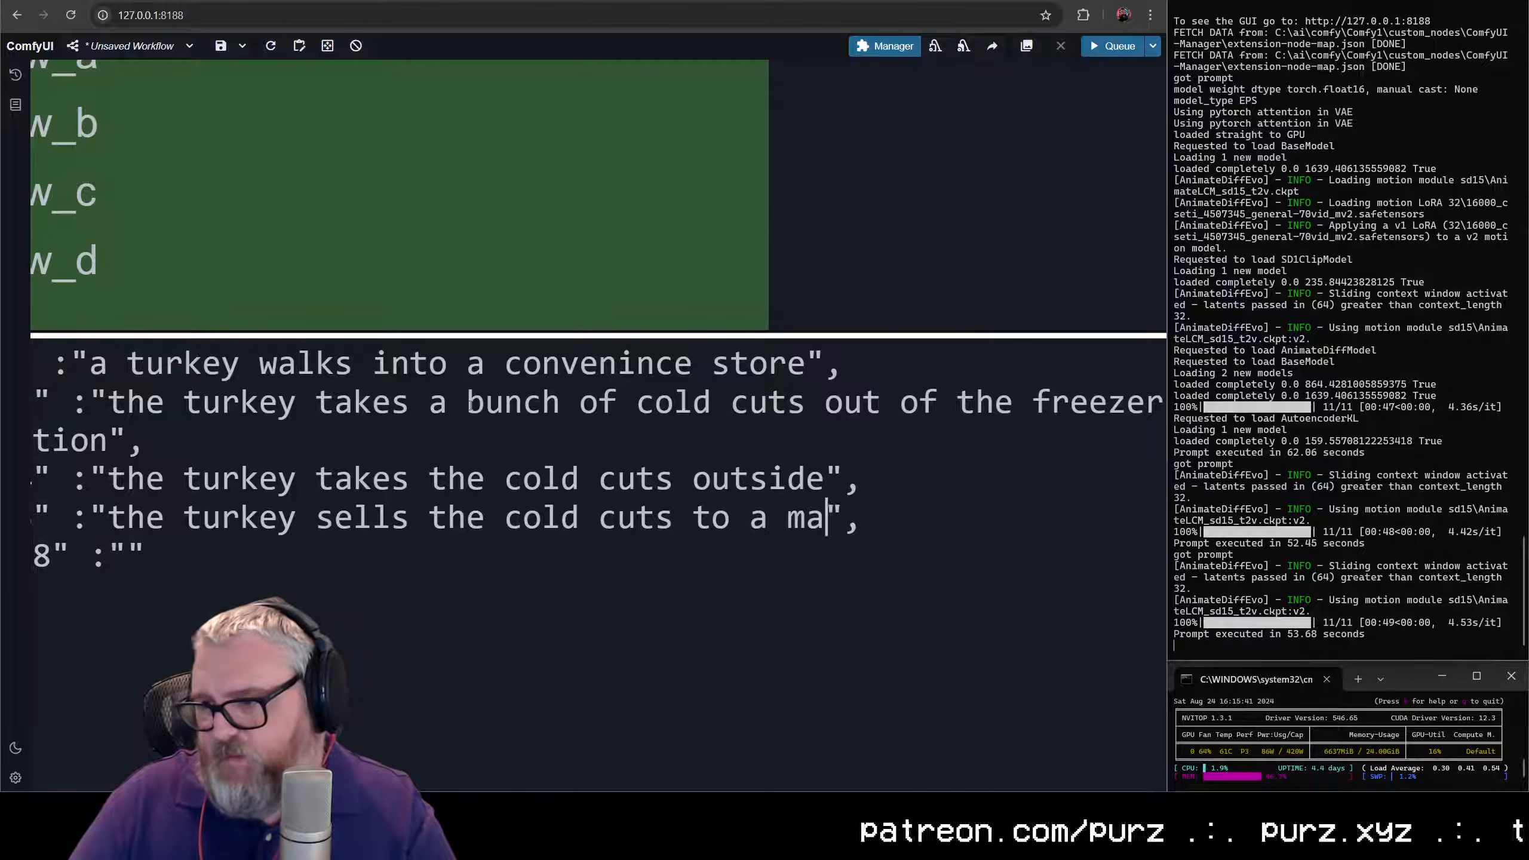
type("own the street")
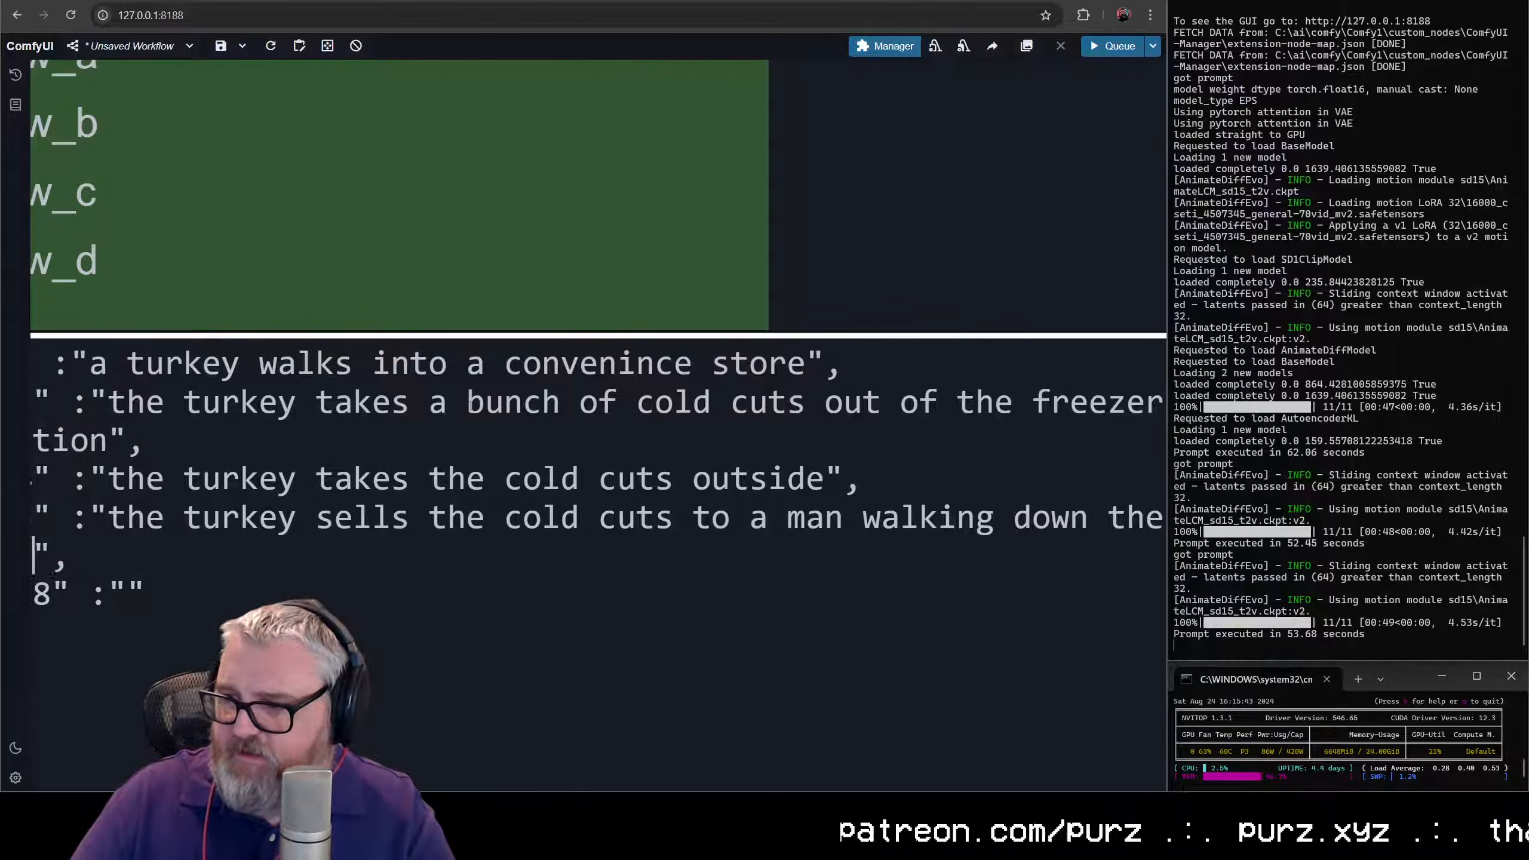
- Copy the prompt text of keyframe "0" into the empty prompt of keyframe "128"
left_click_drag(90, 363, 803, 346)
key("ctrl+c")
left_click(134, 600)
key("ctrl+v")
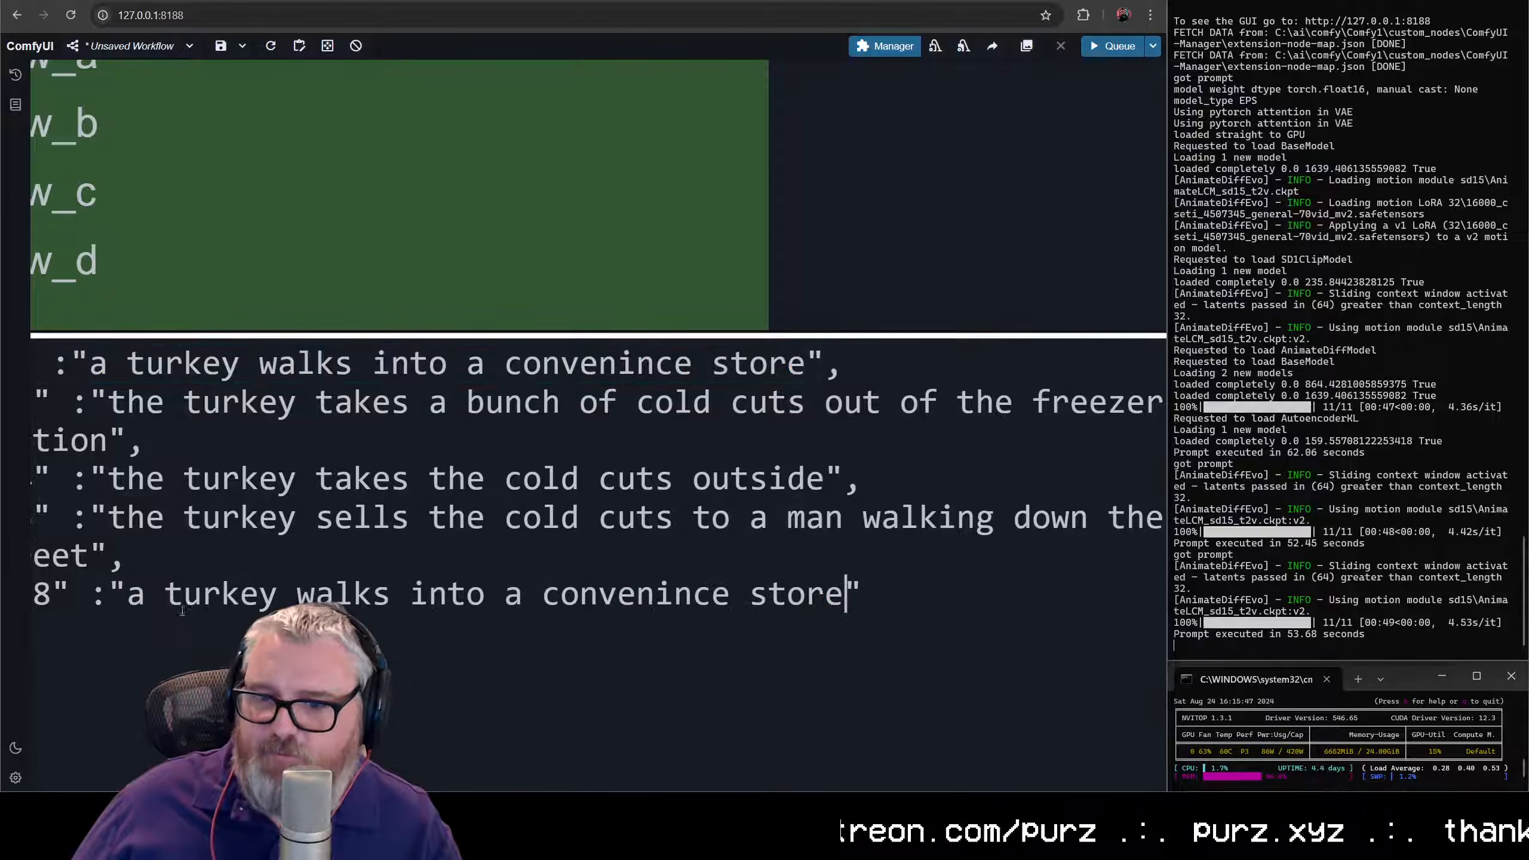
- Resize the Batch Prompt Schedule node wider and shorter so each keyframe prompt fits on a single line
scroll(1046, 241, "down", 7)
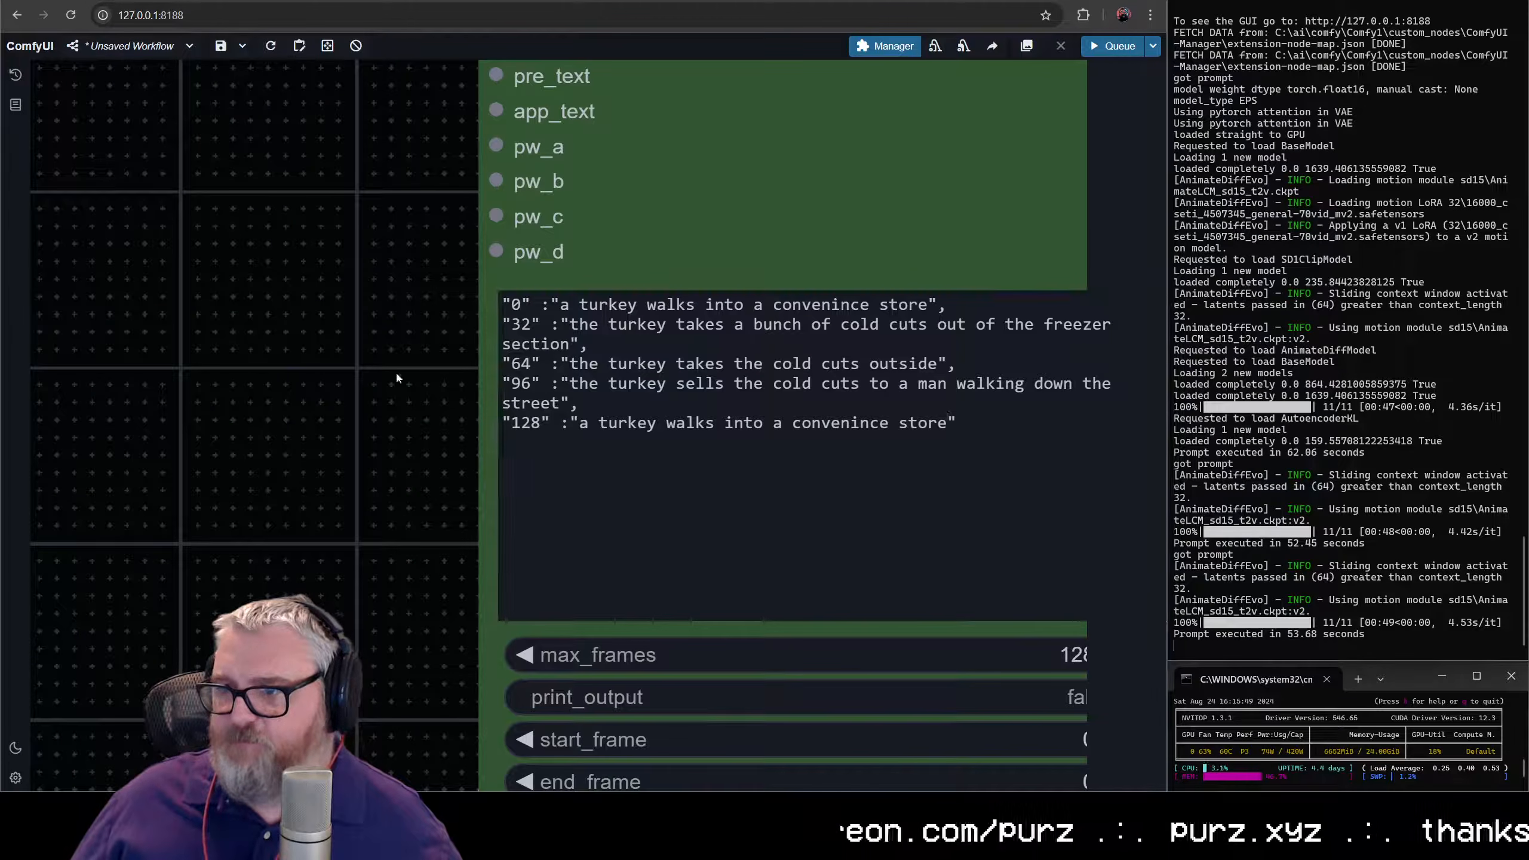
scroll(160, 424, "down", 5)
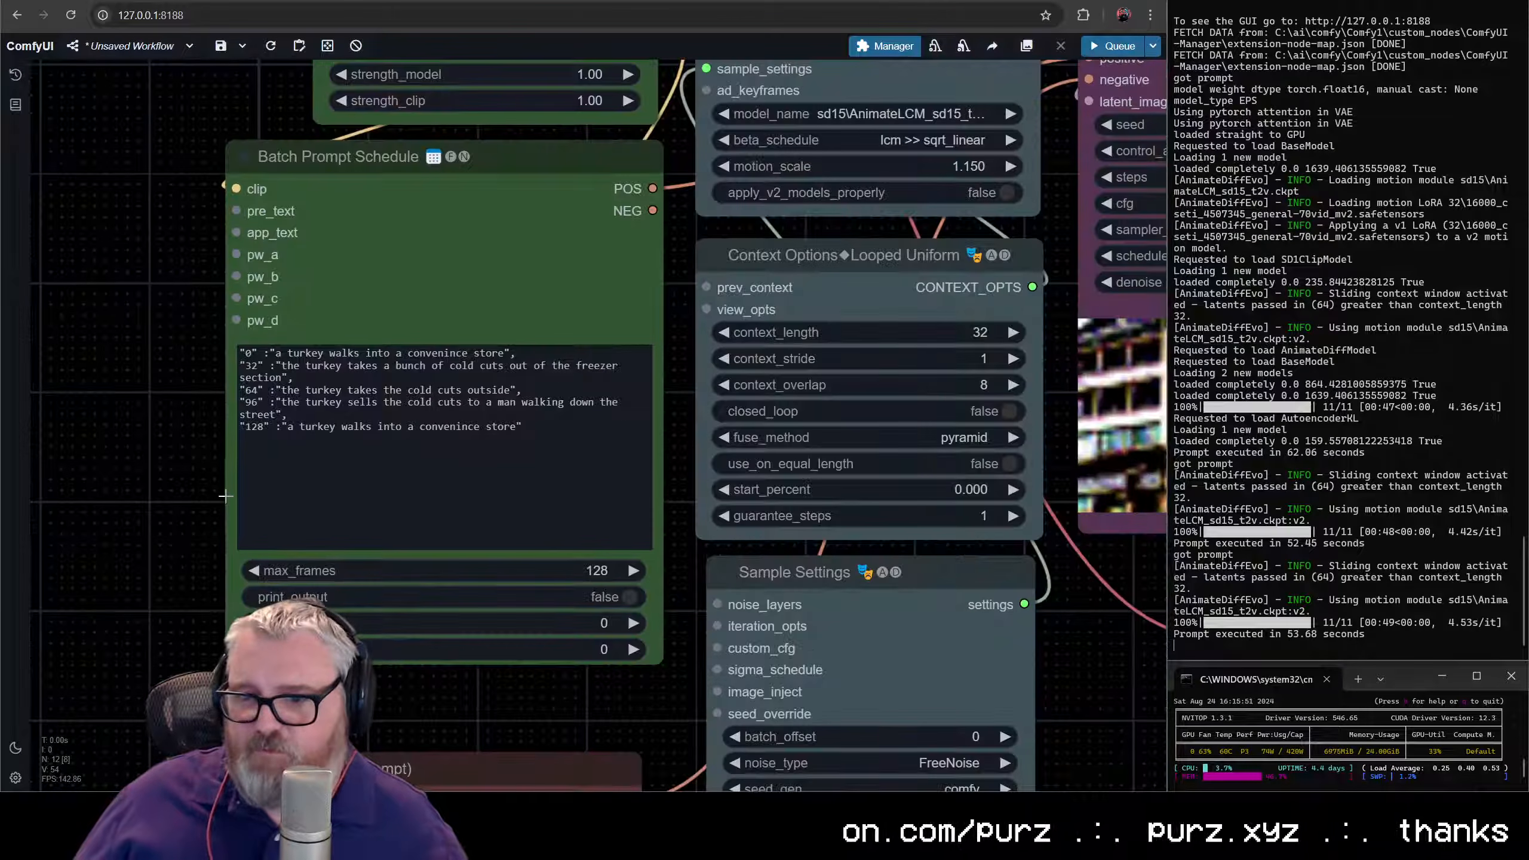
left_click_drag(225, 496, 138, 486)
left_click_drag(575, 652, 655, 519)
scroll(368, 566, "up", 6)
left_click_drag(373, 529, 653, 789)
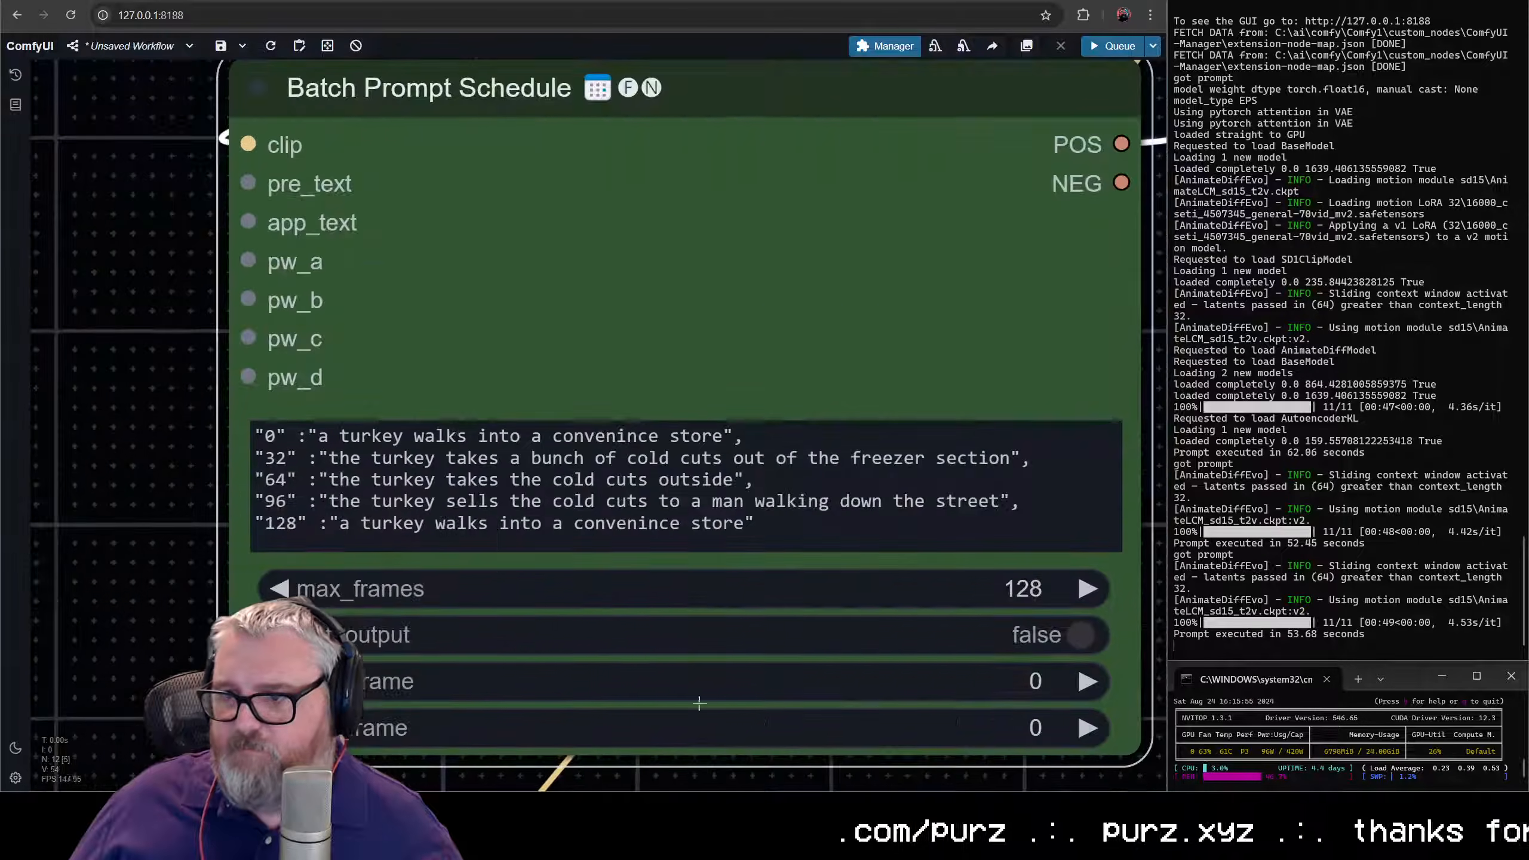
- Review the syntax and prompts of the schedule's keyframe lines from "0" to "128"
scroll(124, 397, "up", 1)
left_click_drag(132, 397, 3, 391)
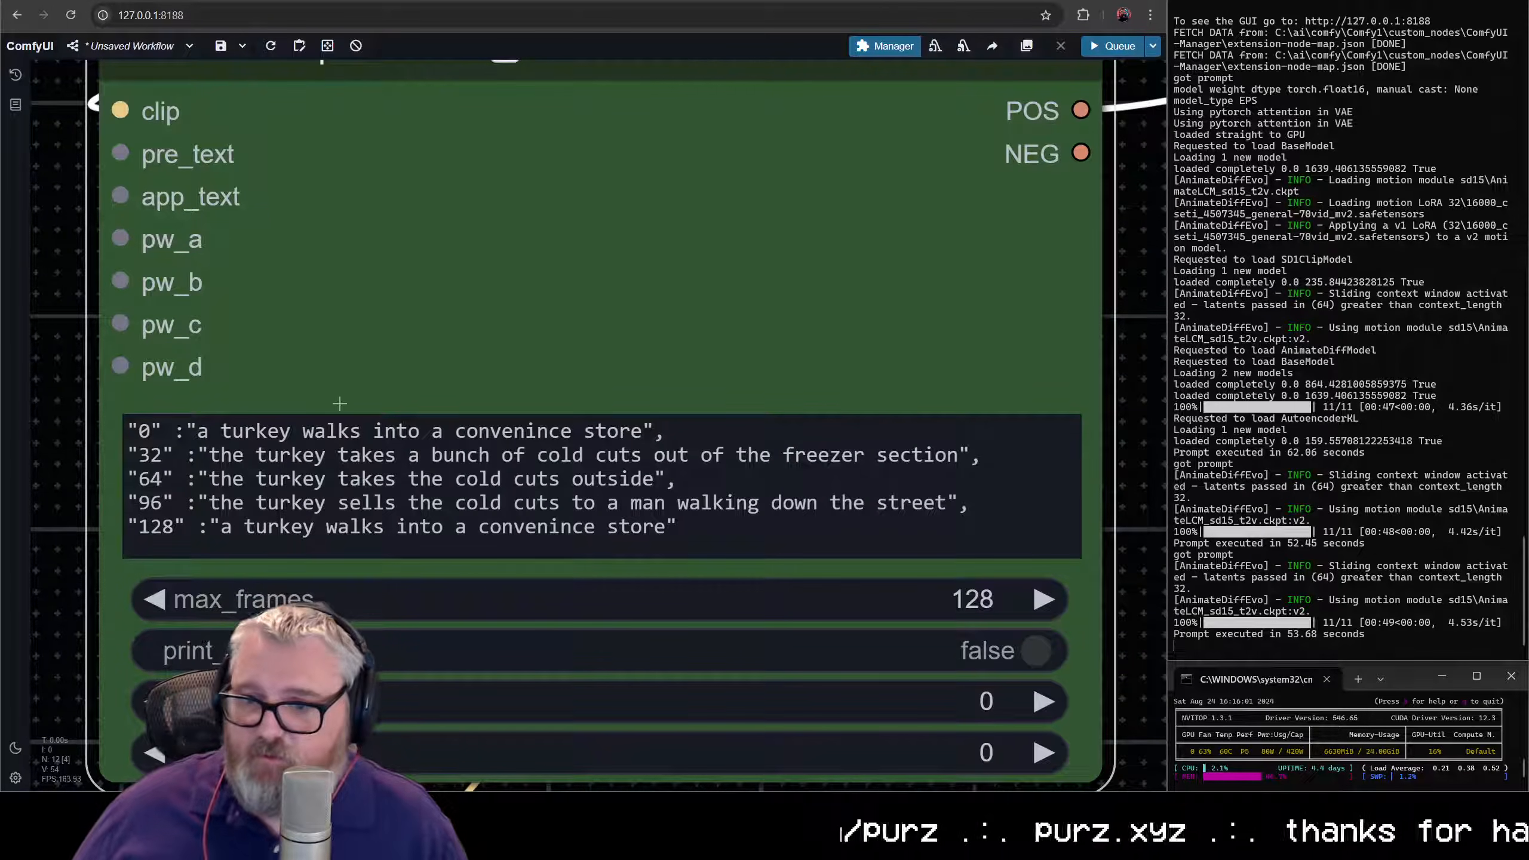
left_click(196, 432)
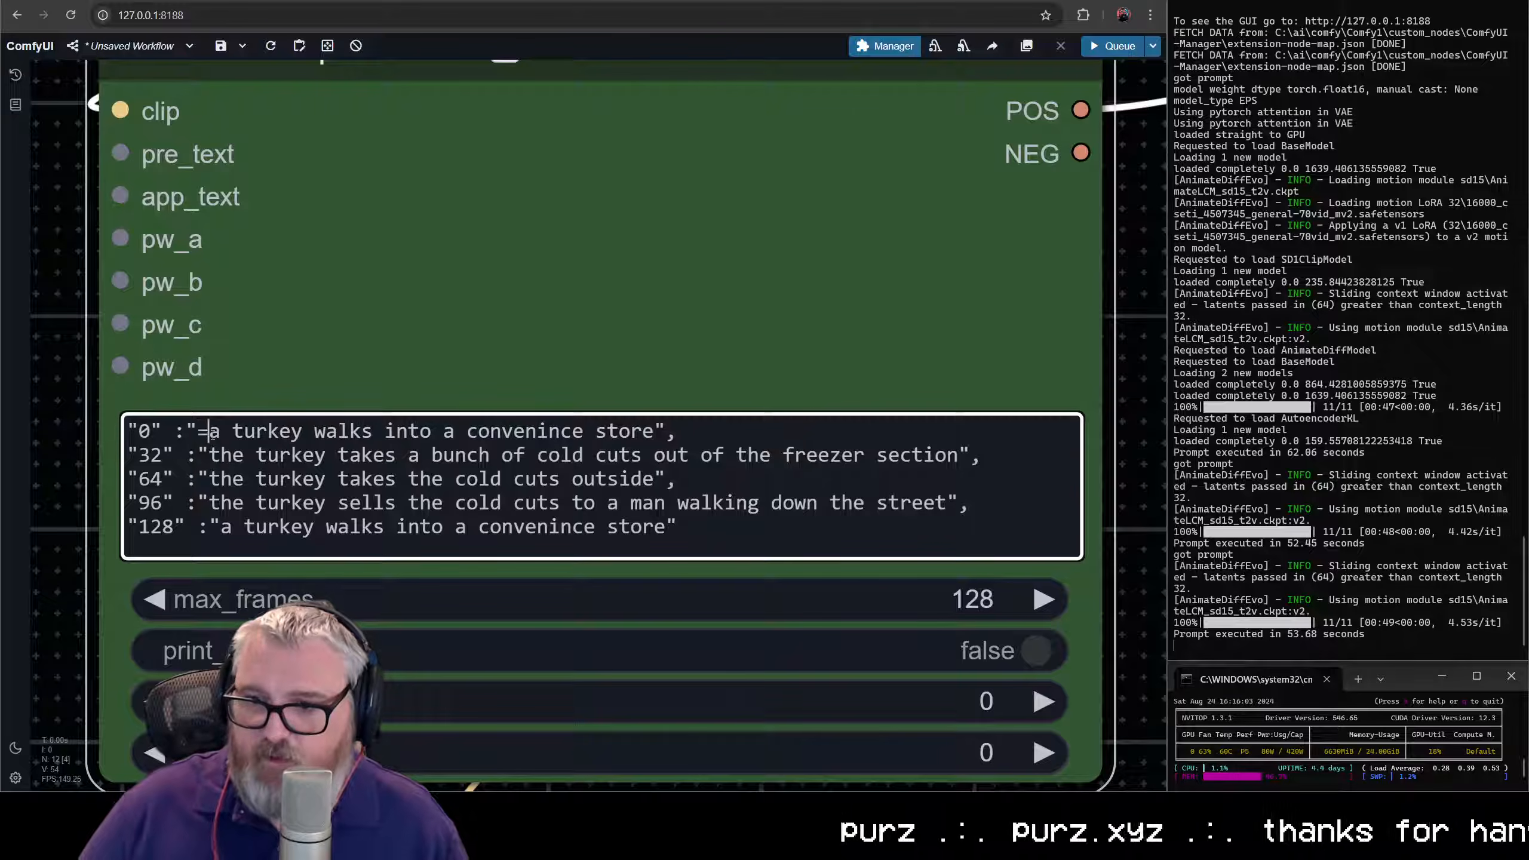
key("BackSpace")
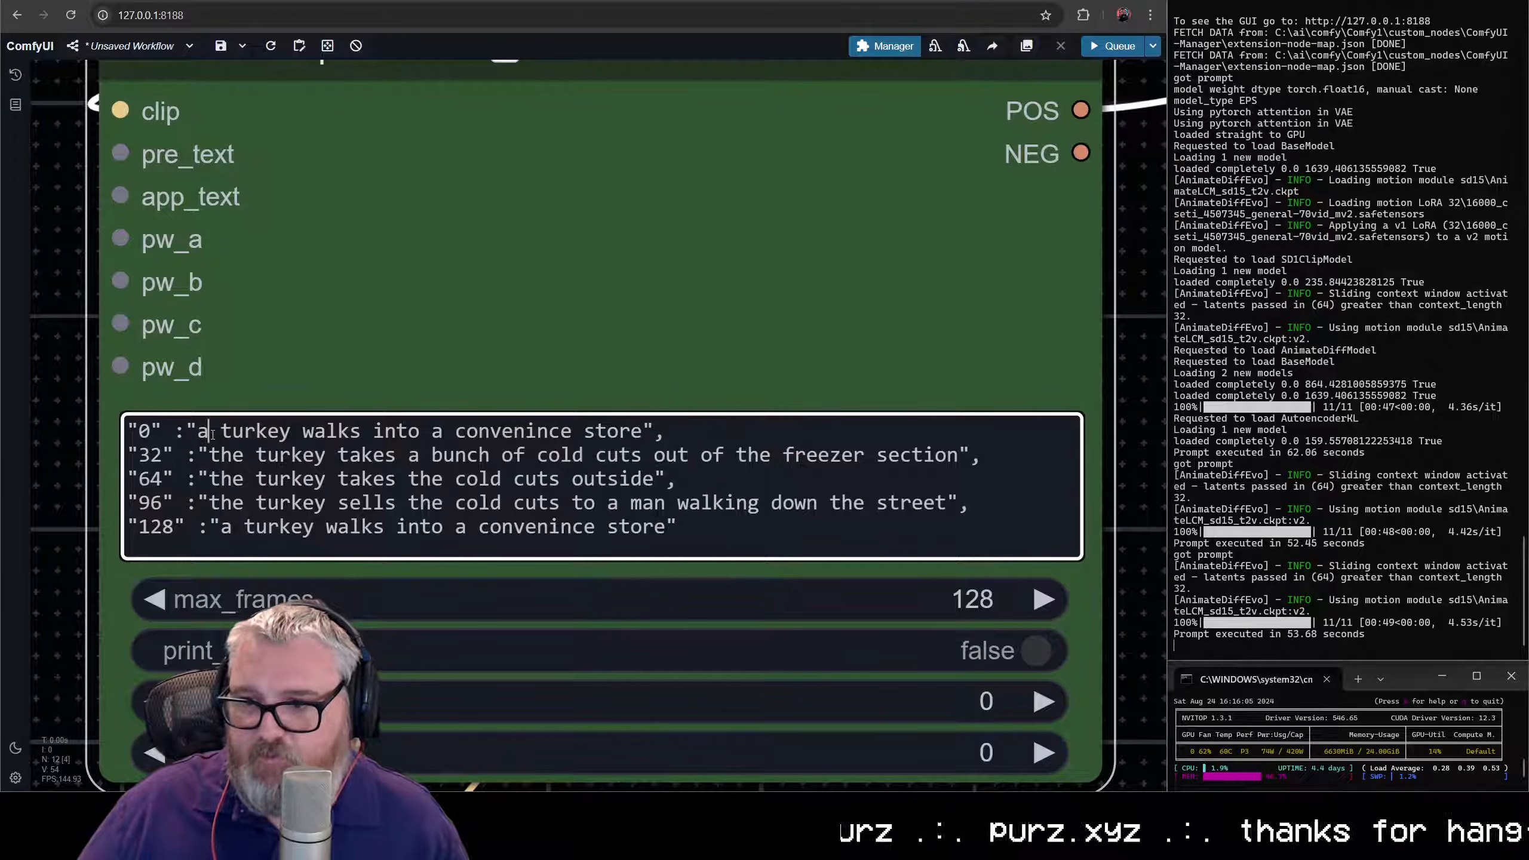
key("Left")
key("Left")
key("Left")
key("Left")
key("Left")
key("Left")
key("Left")
key("Left")
key("Left")
key("Left")
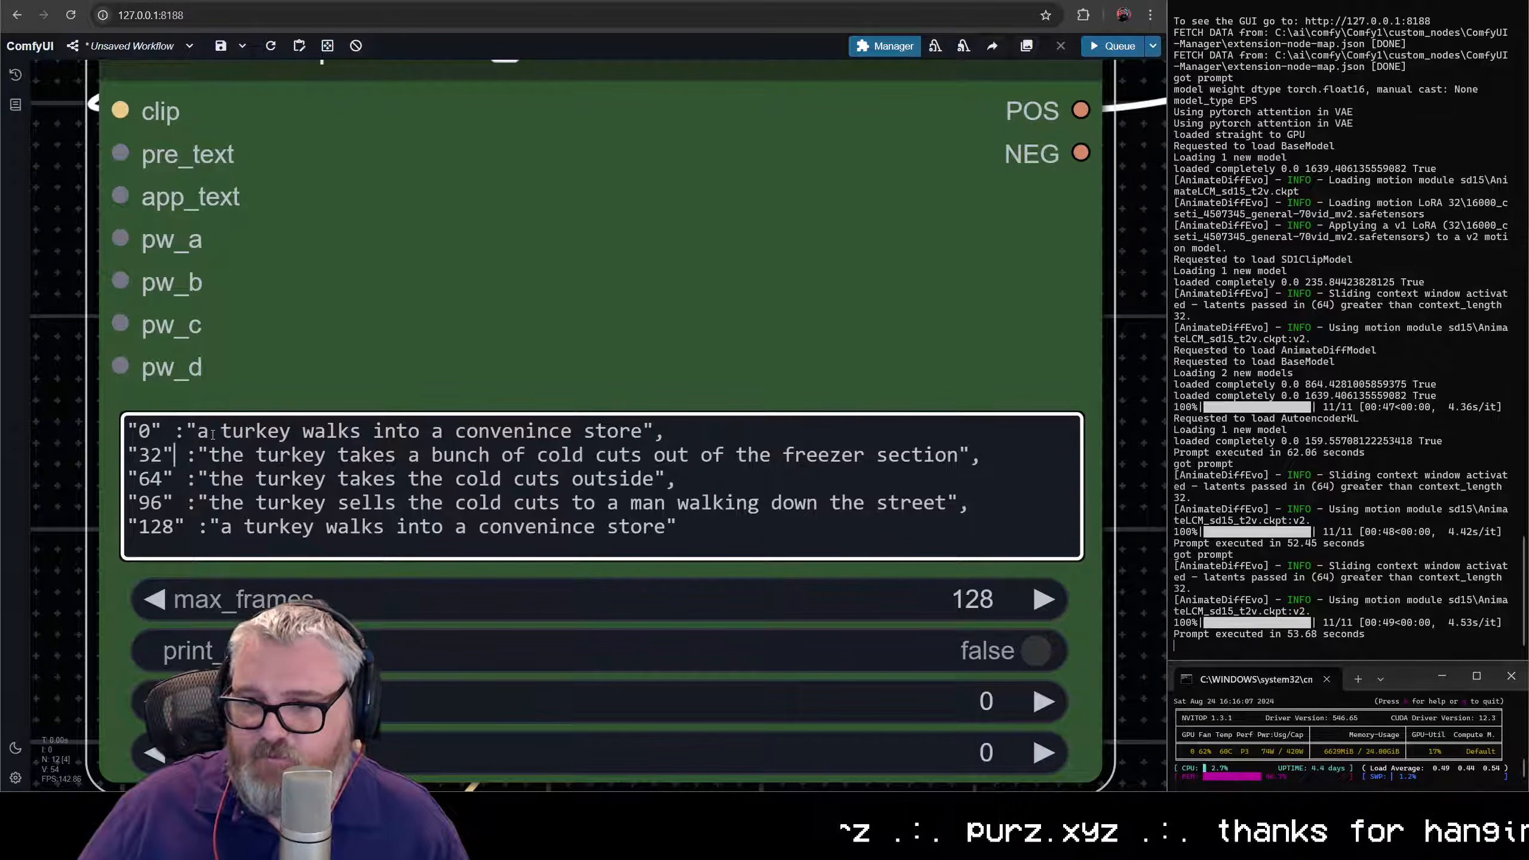
key("Right")
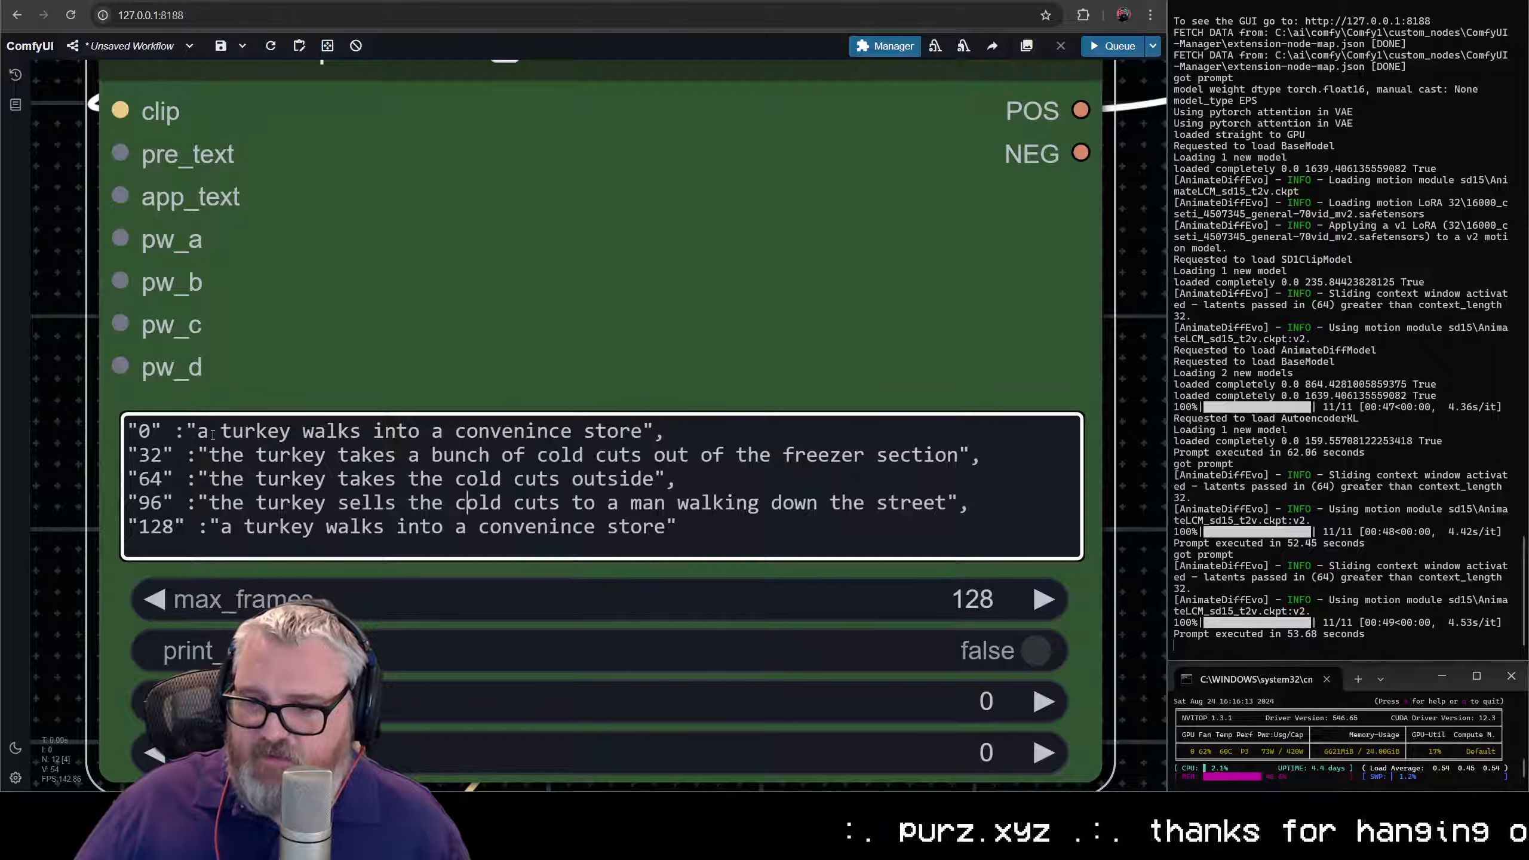
key("Right")
key("Right")
key("Right")
key("Right")
key("Right")
key("Right")
key("Right")
key("Right")
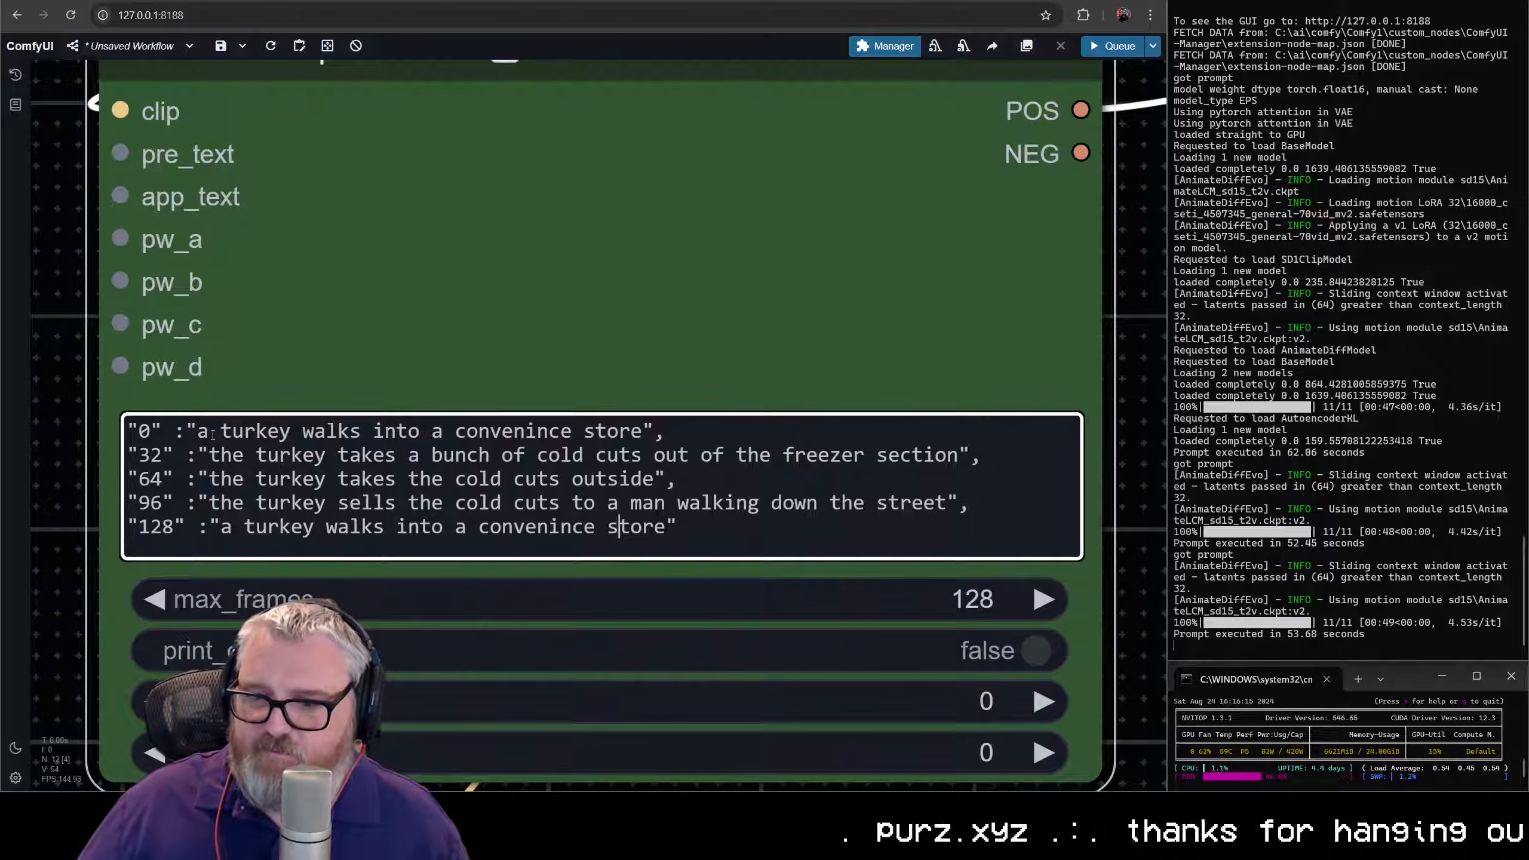
key("Left")
key("Left")
key("Left")
key("Left")
key("Left")
key("Left")
key("Left")
key("Left")
key("Left")
key("Left")
key("Left")
key("Left")
key("Left")
key("Left")
key("Left")
key("Left")
key("Left")
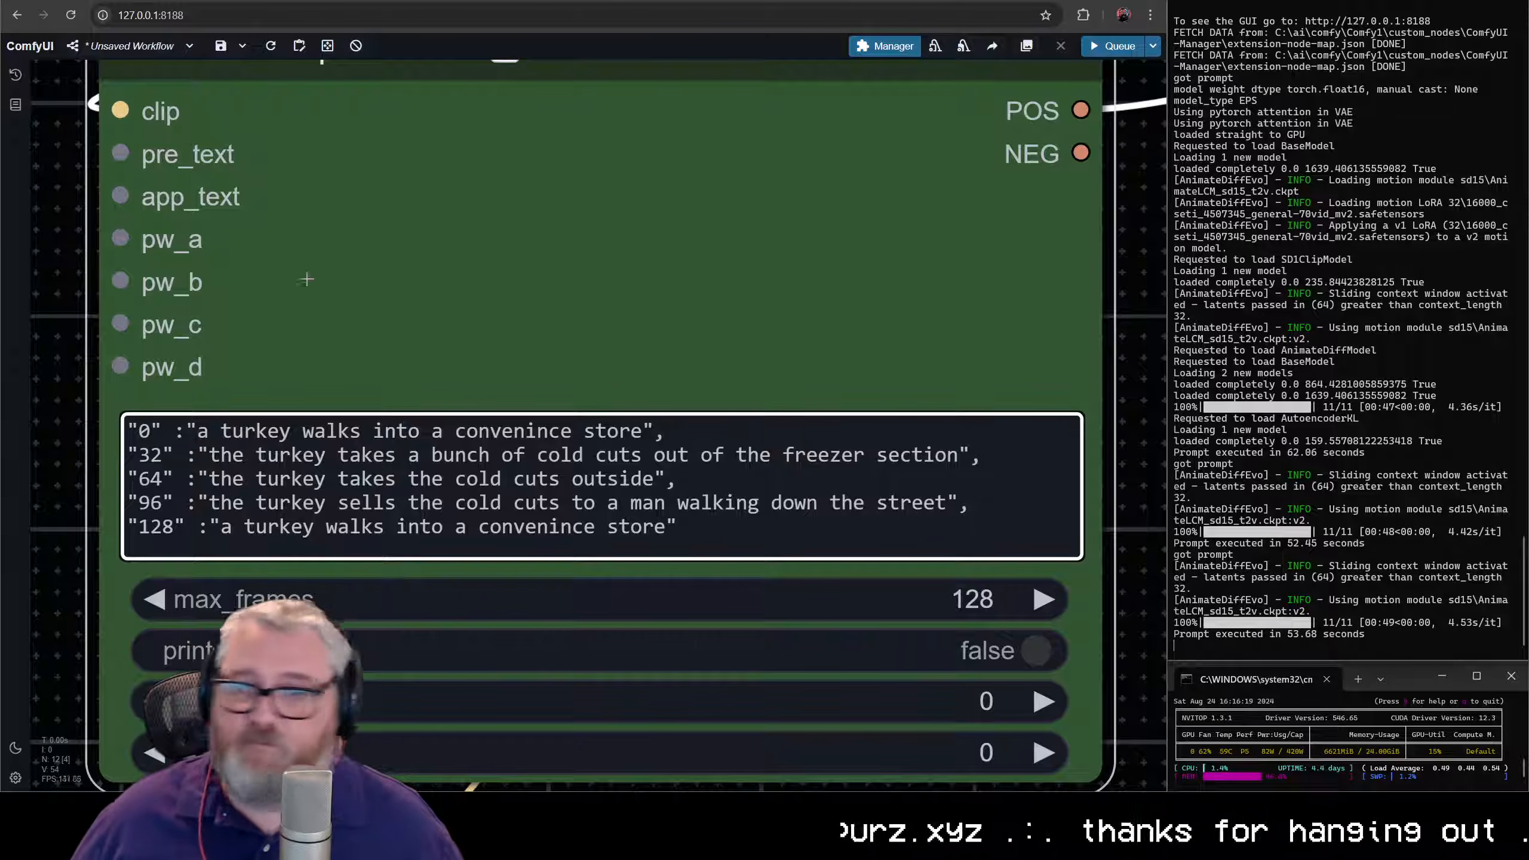
- Set batch_size in the Empty Latent Image node to 128
scroll(325, 375, "down", 10)
left_click_drag(449, 689, 457, 539)
left_click_drag(494, 478, 258, 639)
left_click(833, 280)
type("128")
key("Return")
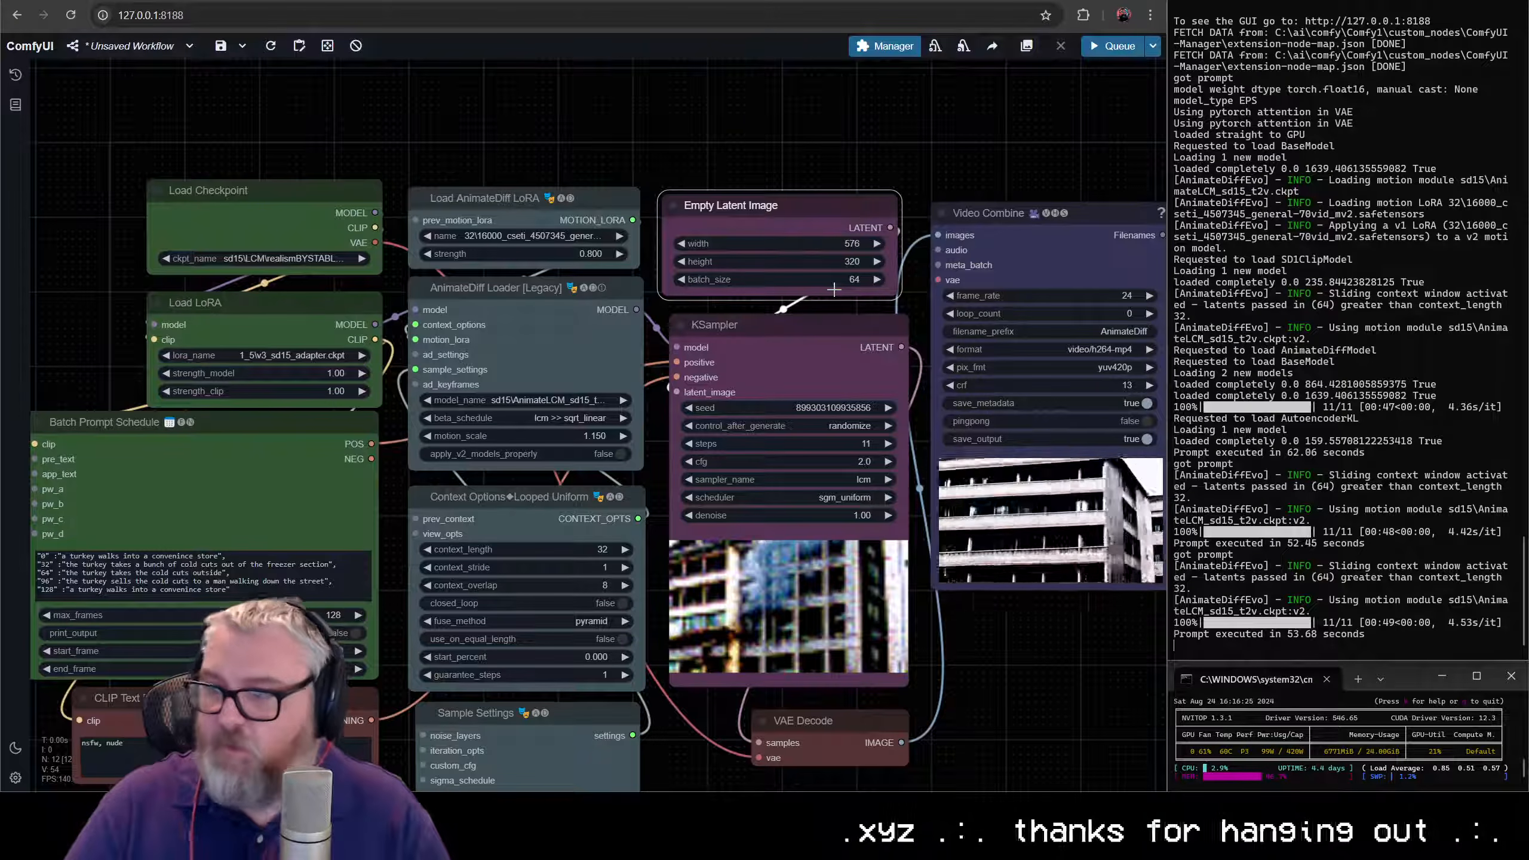
- Queue the complete workflow to generate the 128-frame video from the prompt schedule
scroll(758, 377, "down", 3)
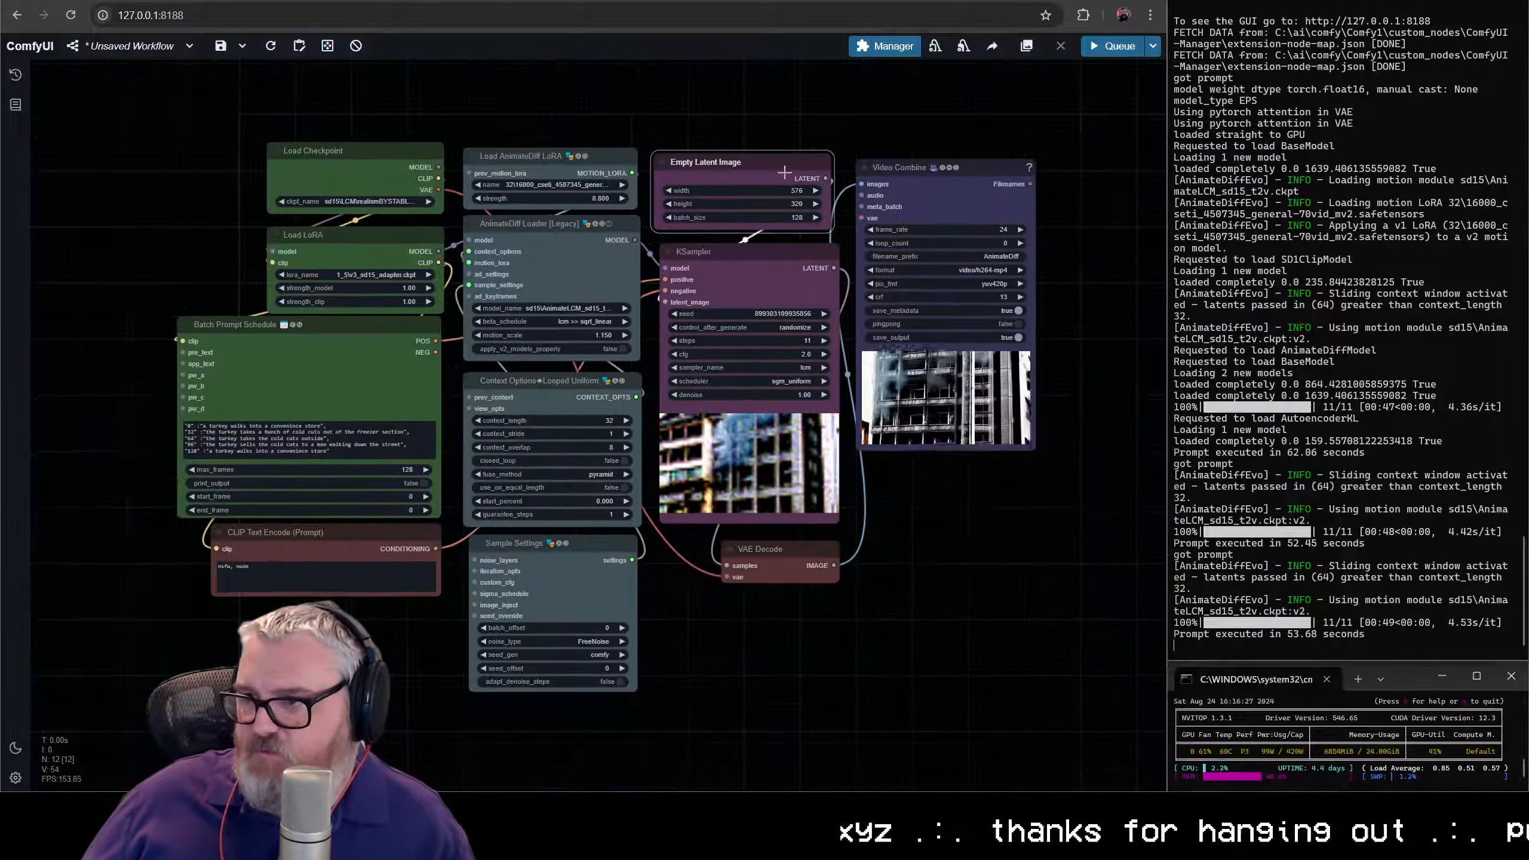
scroll(659, 602, "up", 3)
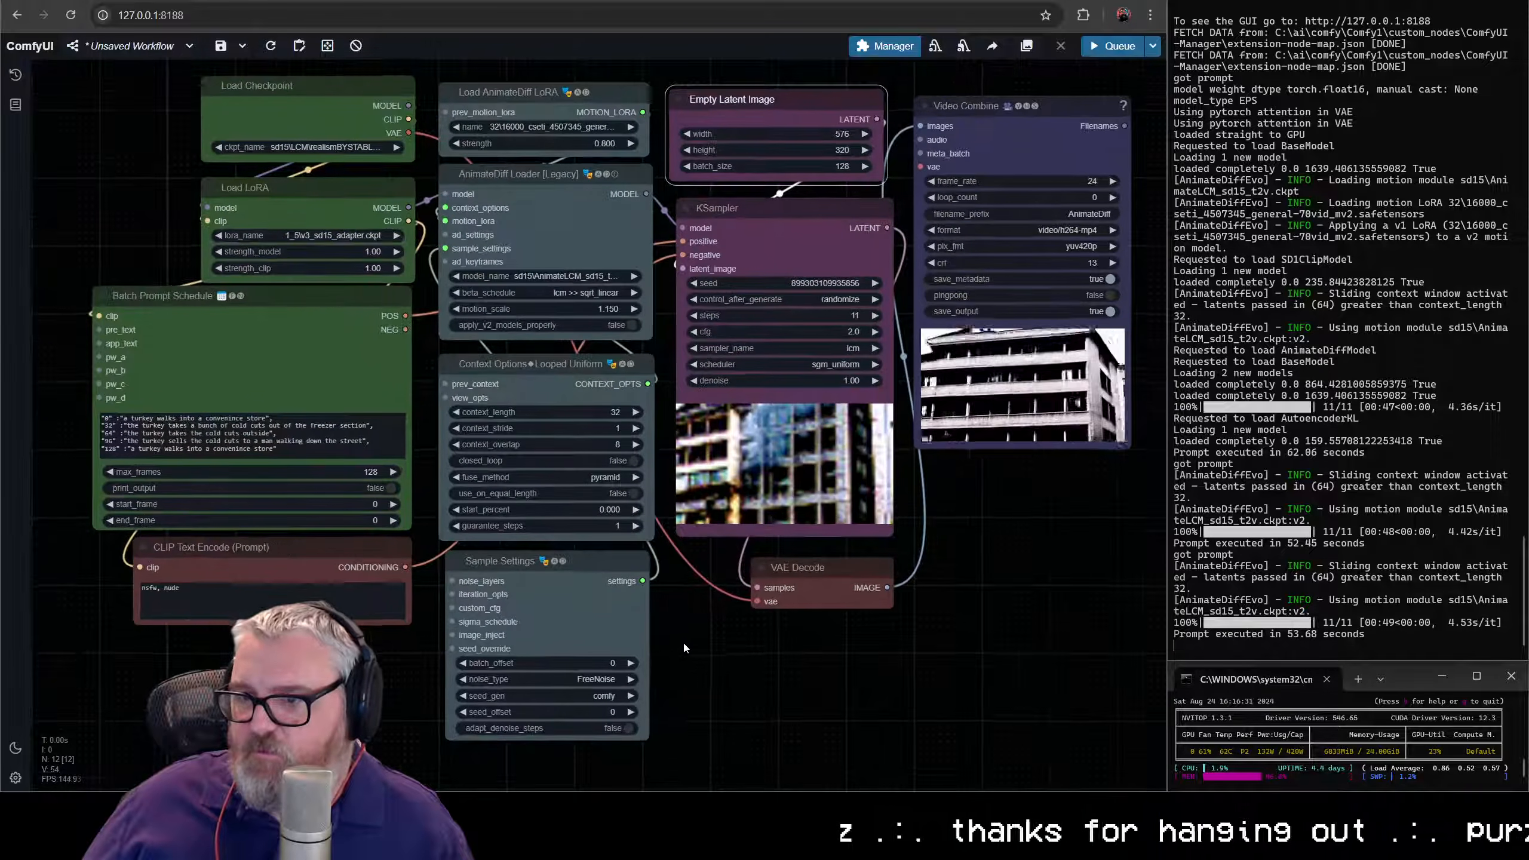
left_click_drag(684, 648, 686, 671)
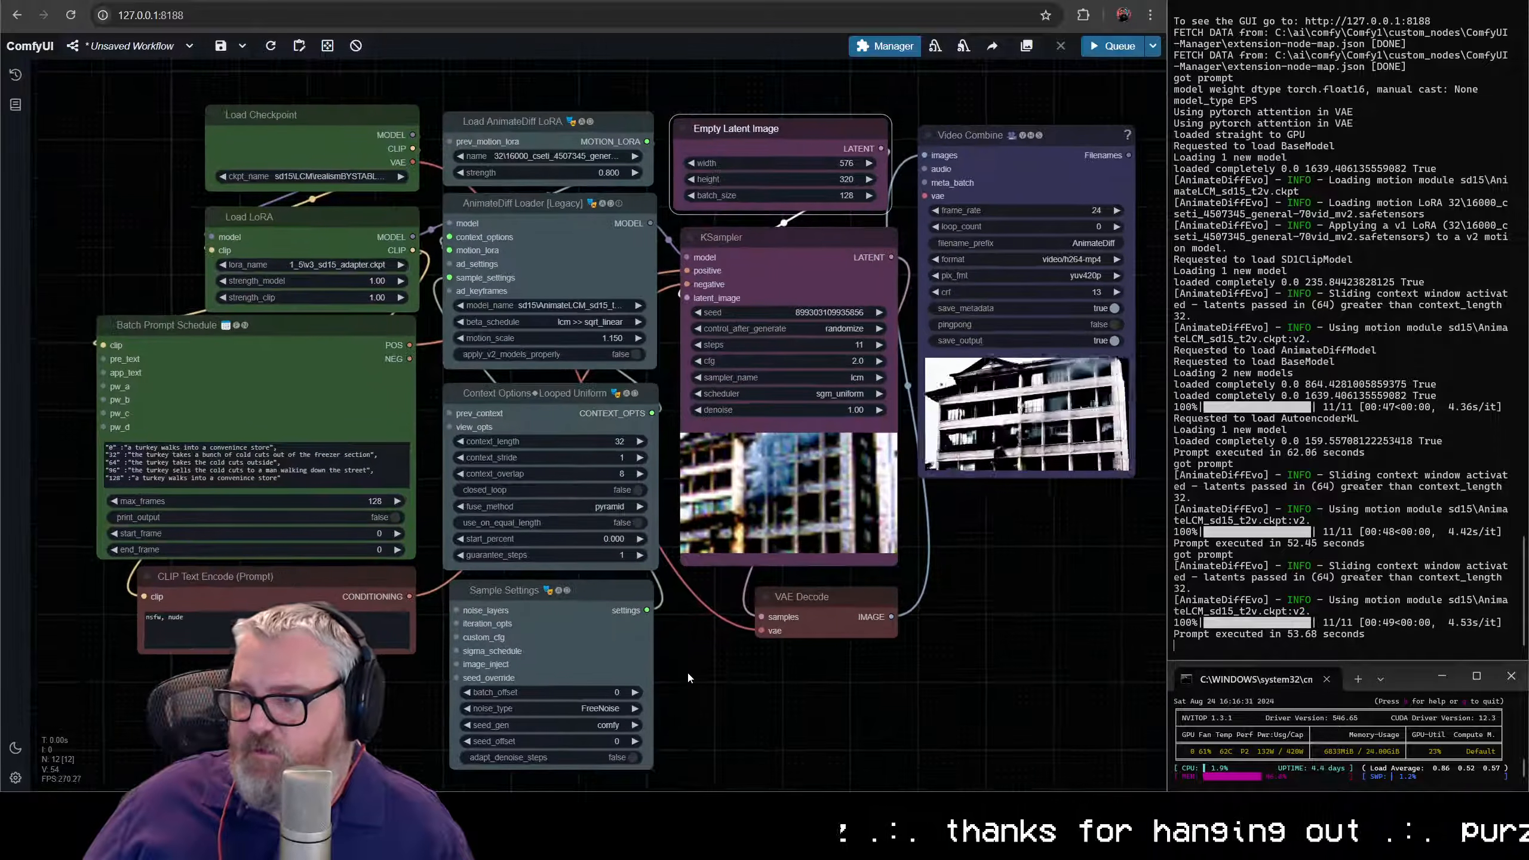
key("ctrl+Return")
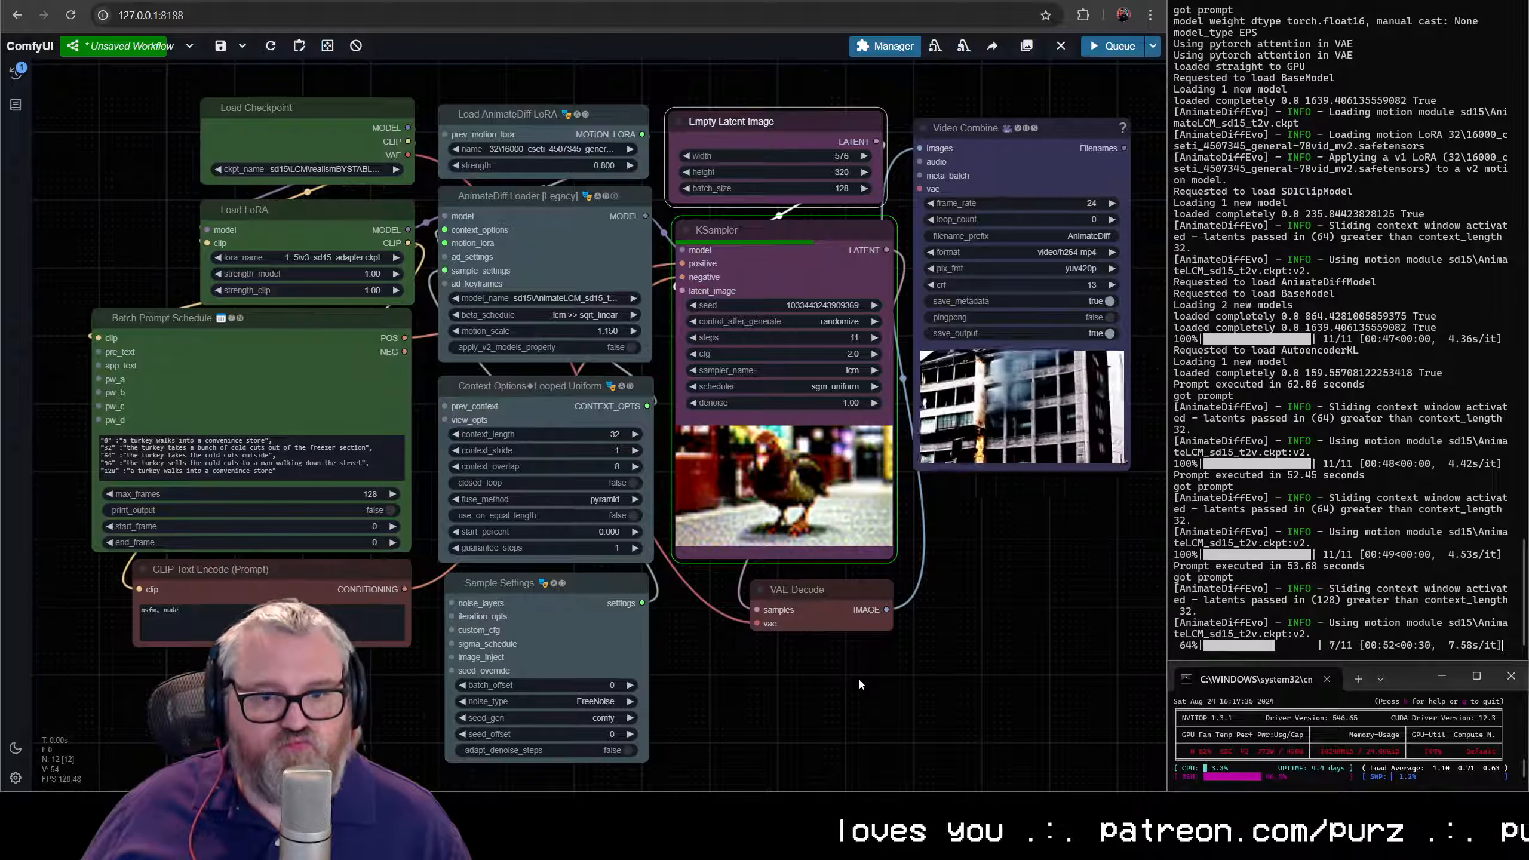
left_click(1054, 688)
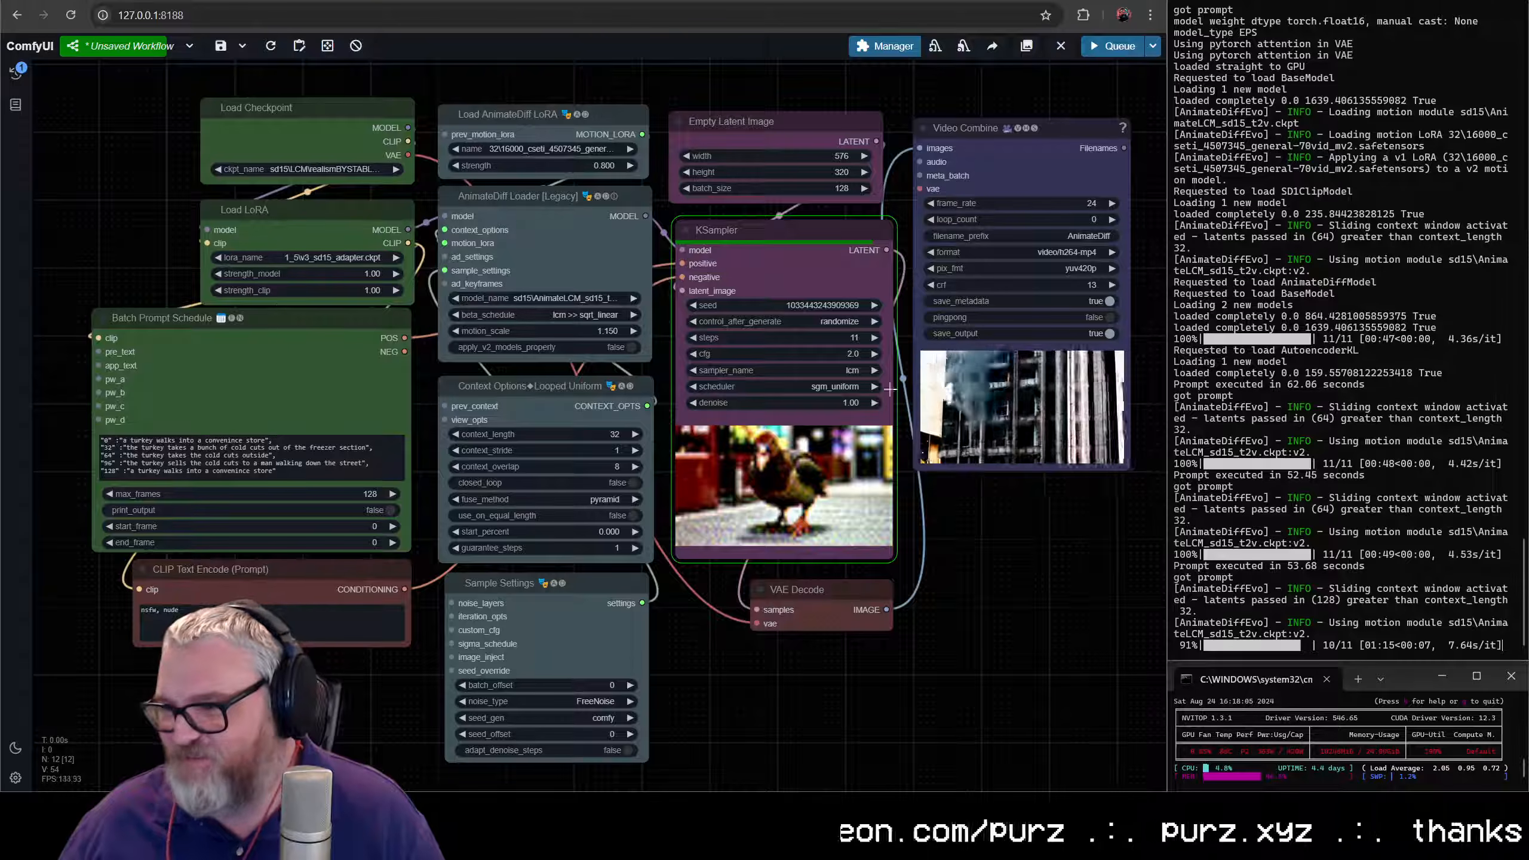
- Examine the generated 128-frame turkey video in the Video Combine preview
left_click_drag(983, 513, 506, 560)
scroll(487, 545, "up", 10)
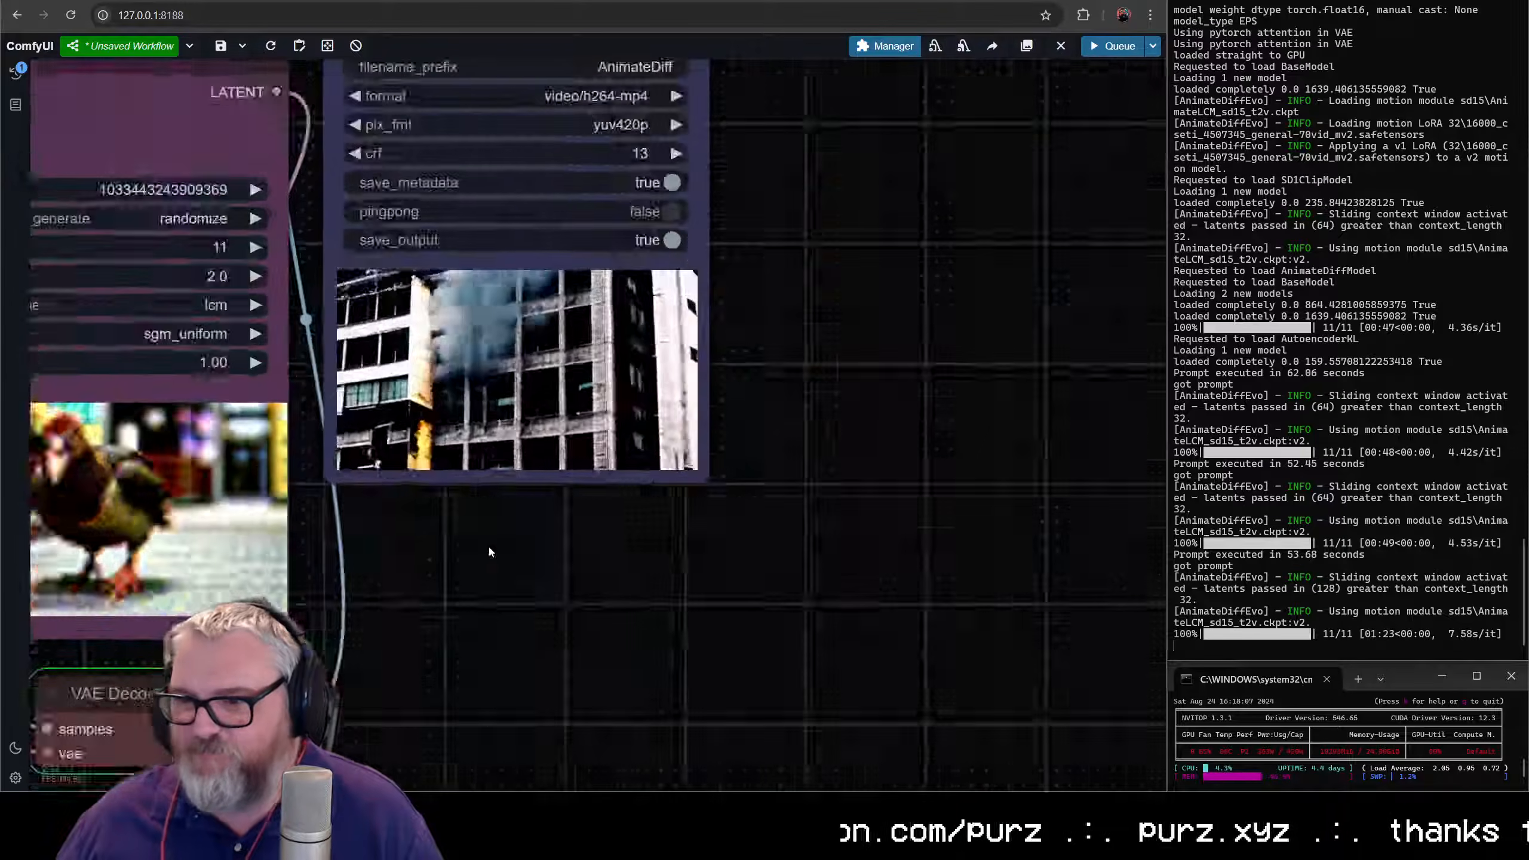
scroll(661, 706, "up", 2)
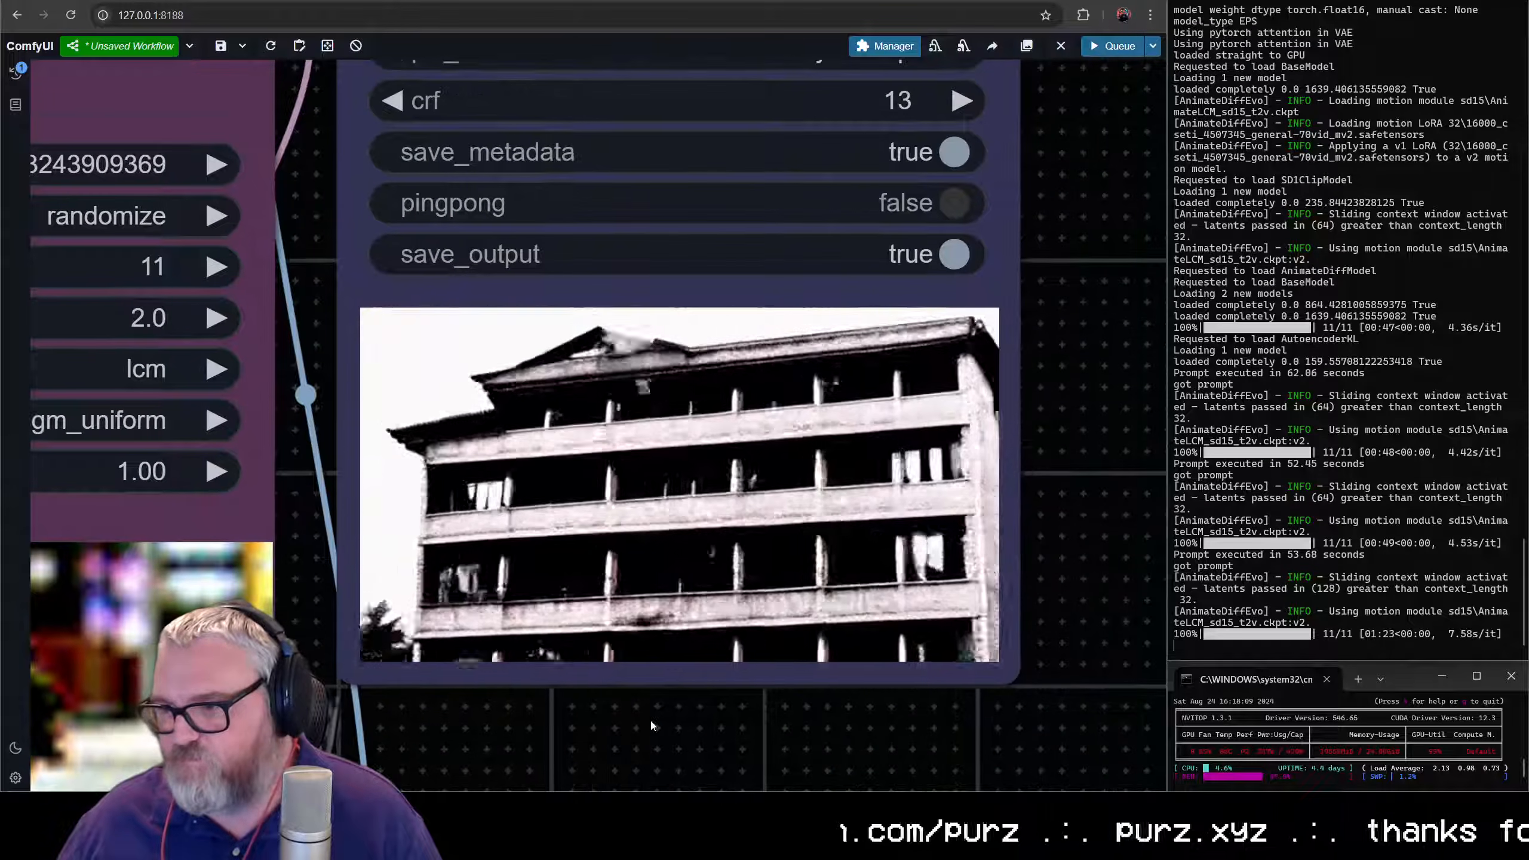
scroll(628, 707, "down", 7)
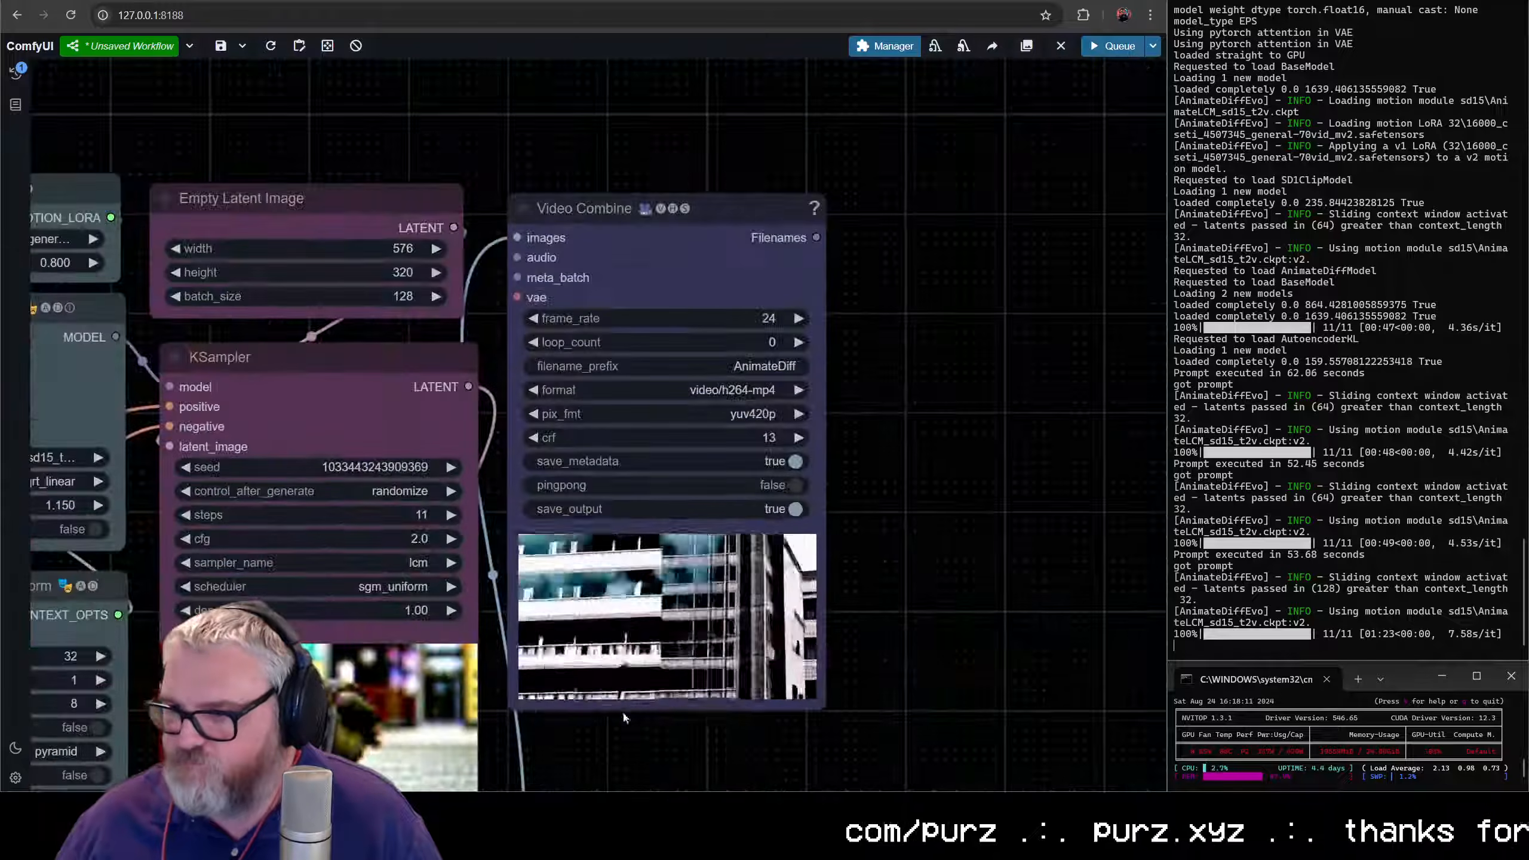
left_click_drag(622, 710, 720, 506)
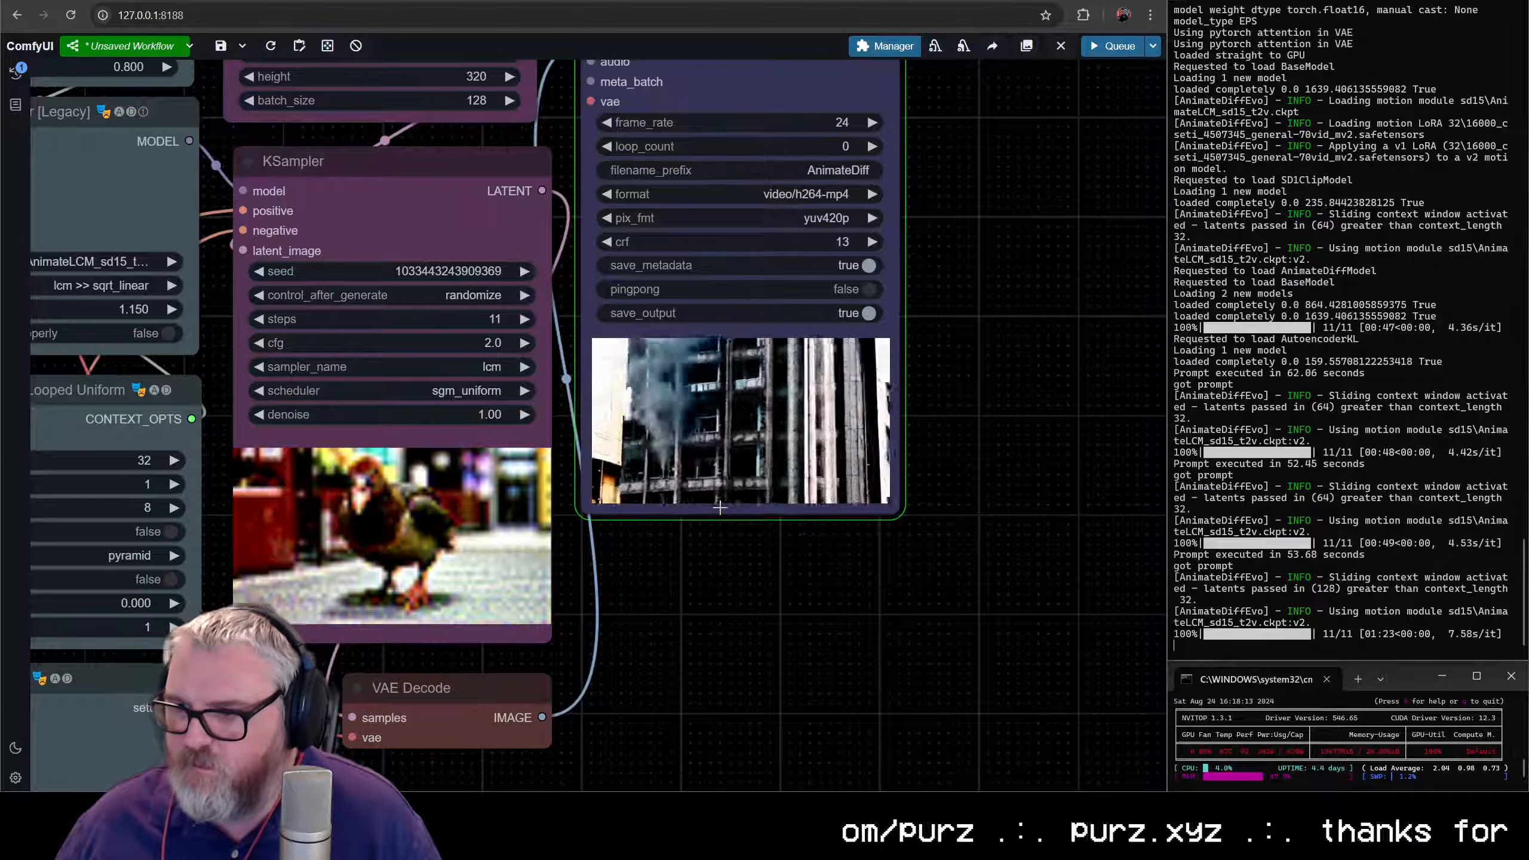
scroll(680, 662, "up", 5)
scroll(678, 668, "up", 2)
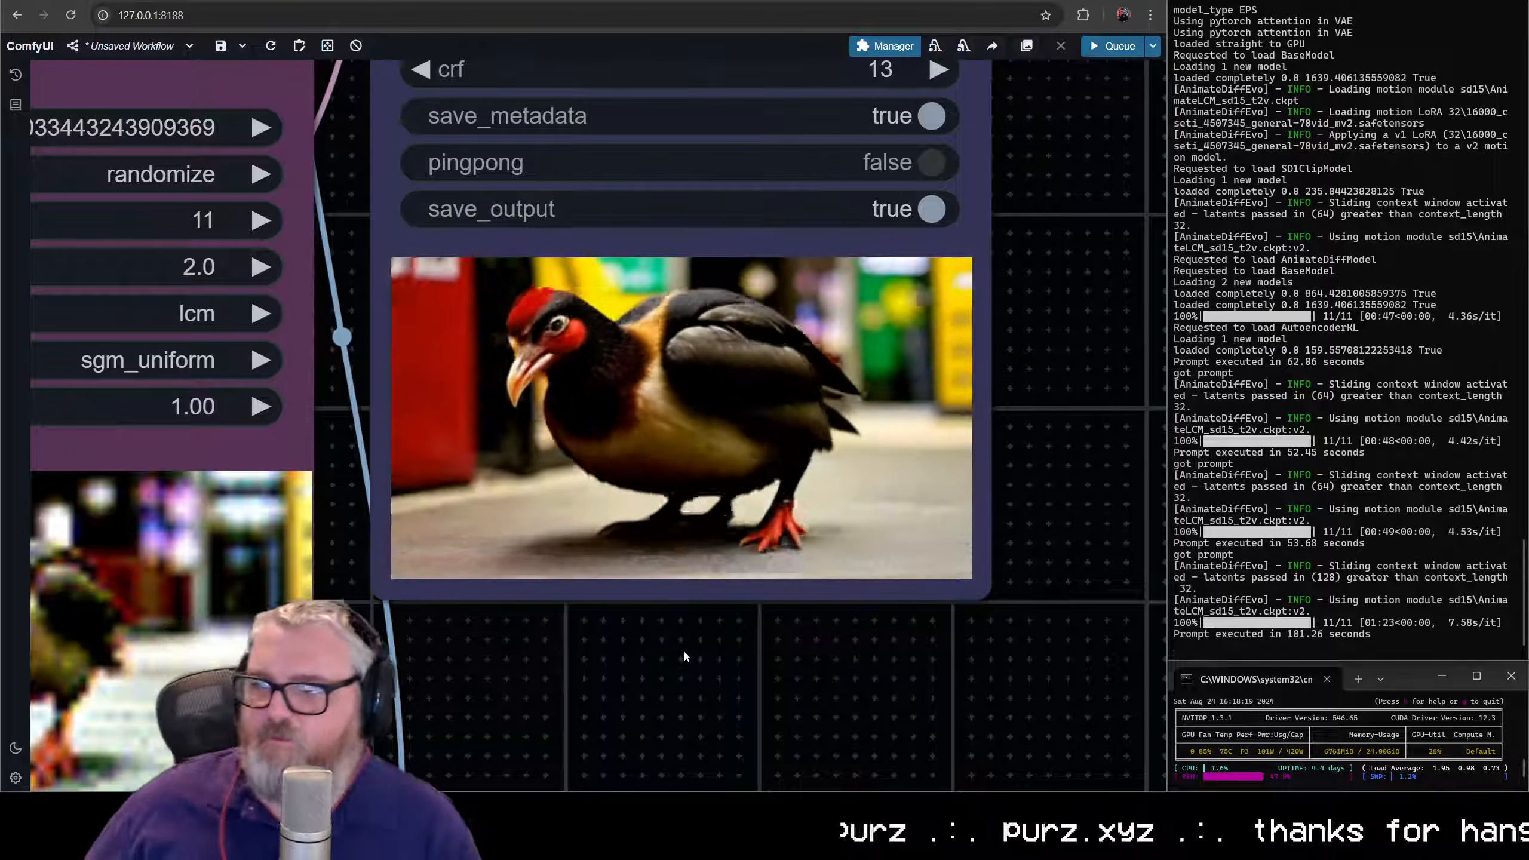
scroll(744, 546, "down", 7)
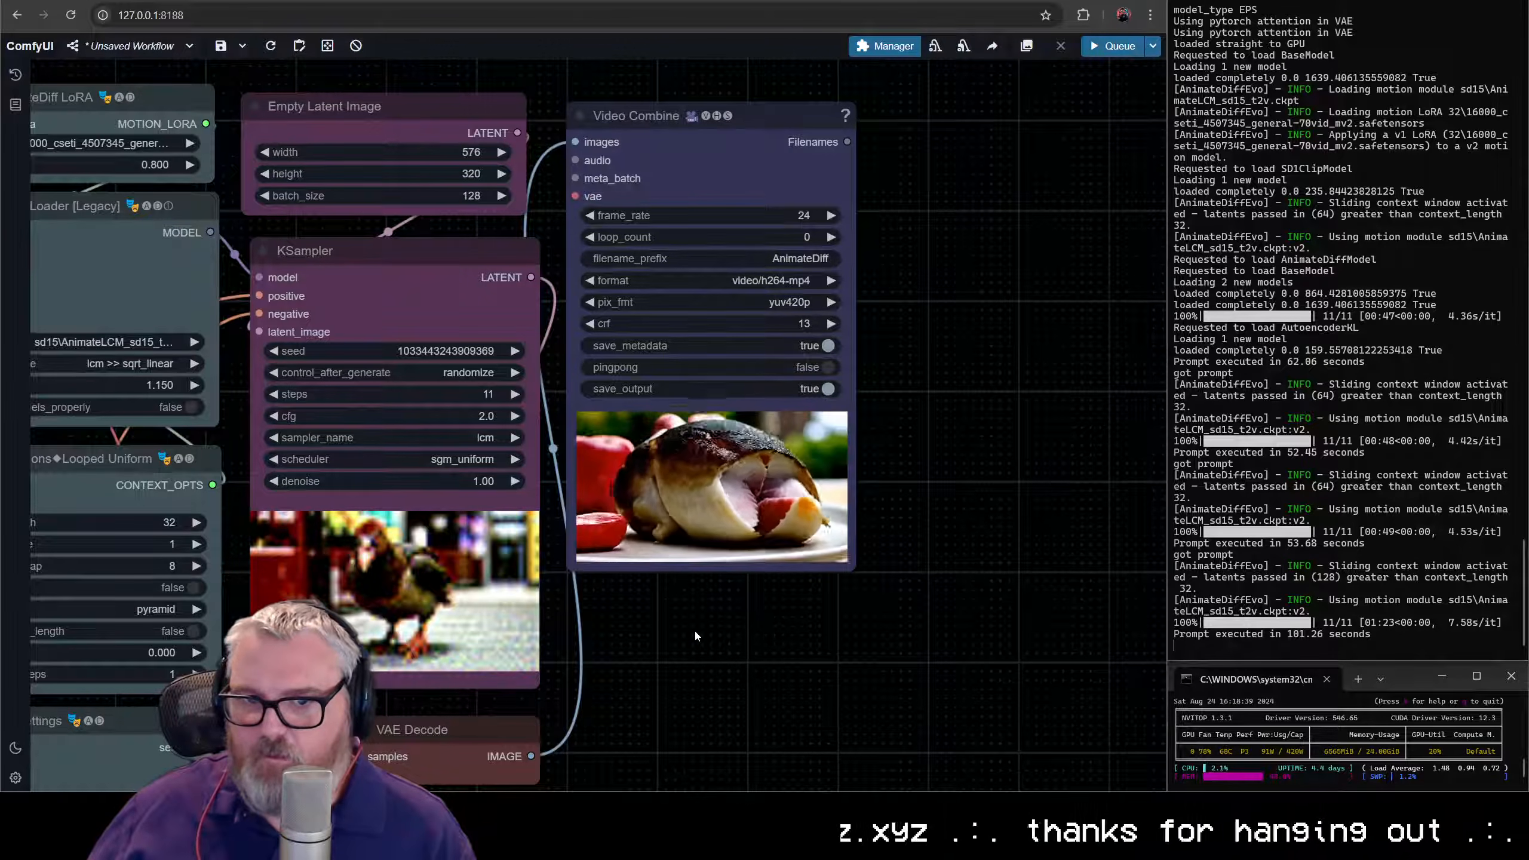
- Replace the "0" keyframe prompt in the Batch Prompt Schedule with "a man skateboarding in autumn"
scroll(697, 634, "down", 6)
left_click_drag(663, 636, 950, 532)
scroll(213, 481, "up", 12)
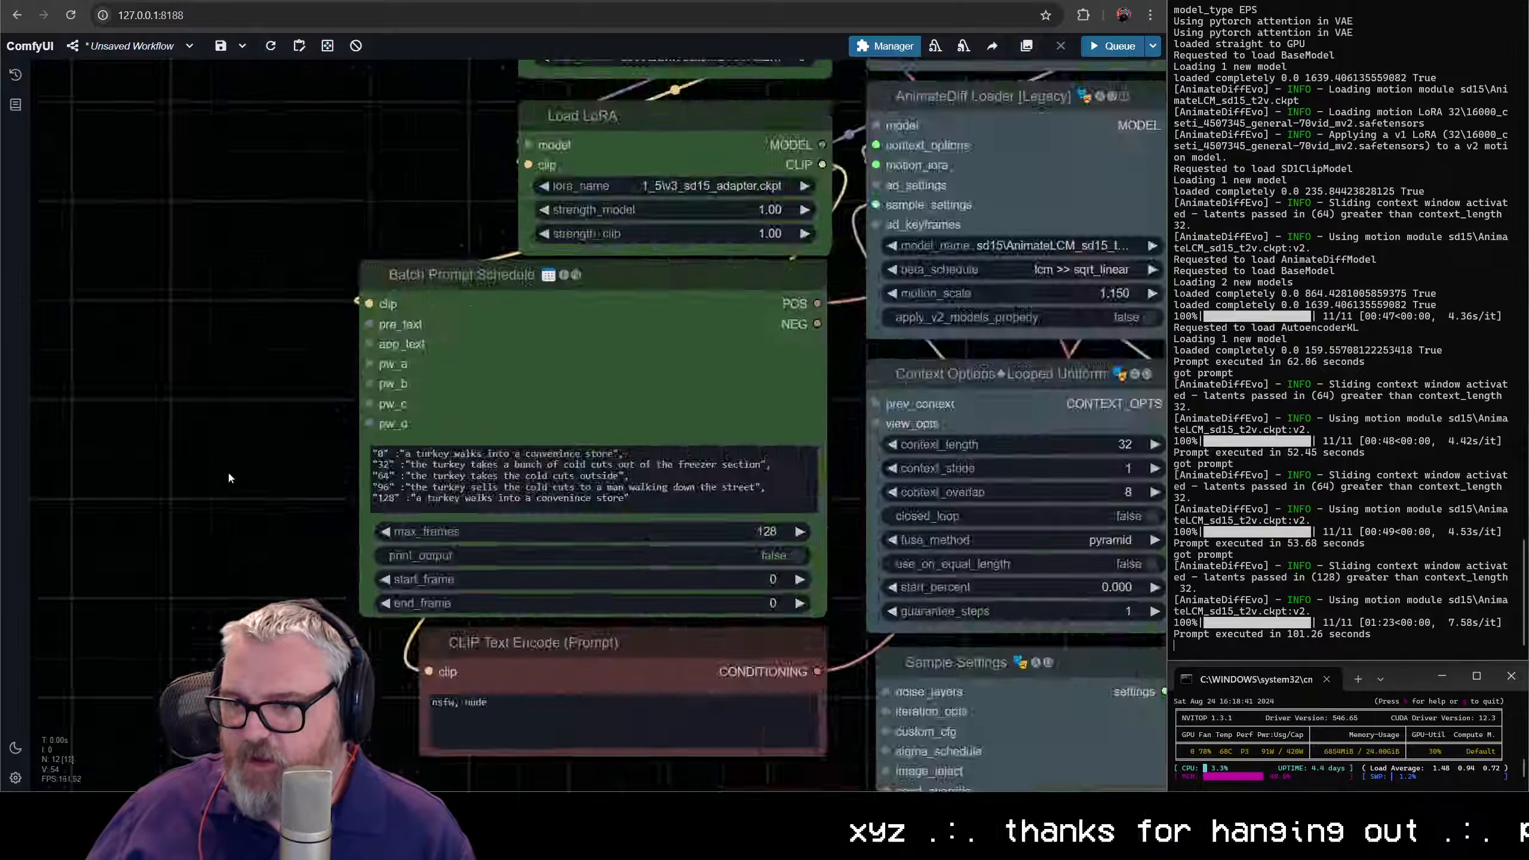
left_click_drag(233, 380, 639, 378)
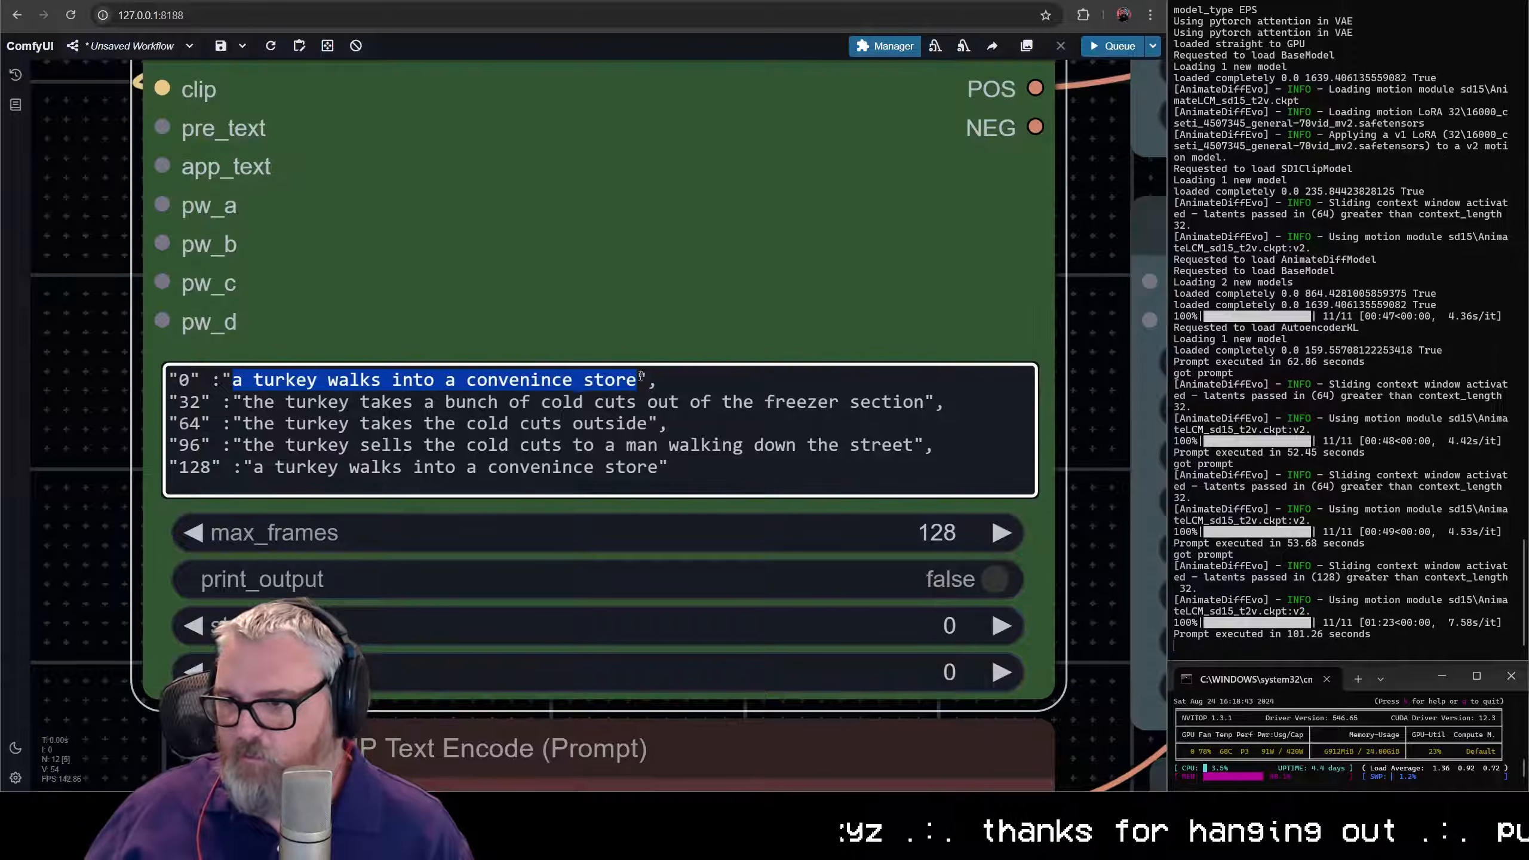
type("a man skateboarding in autumn")
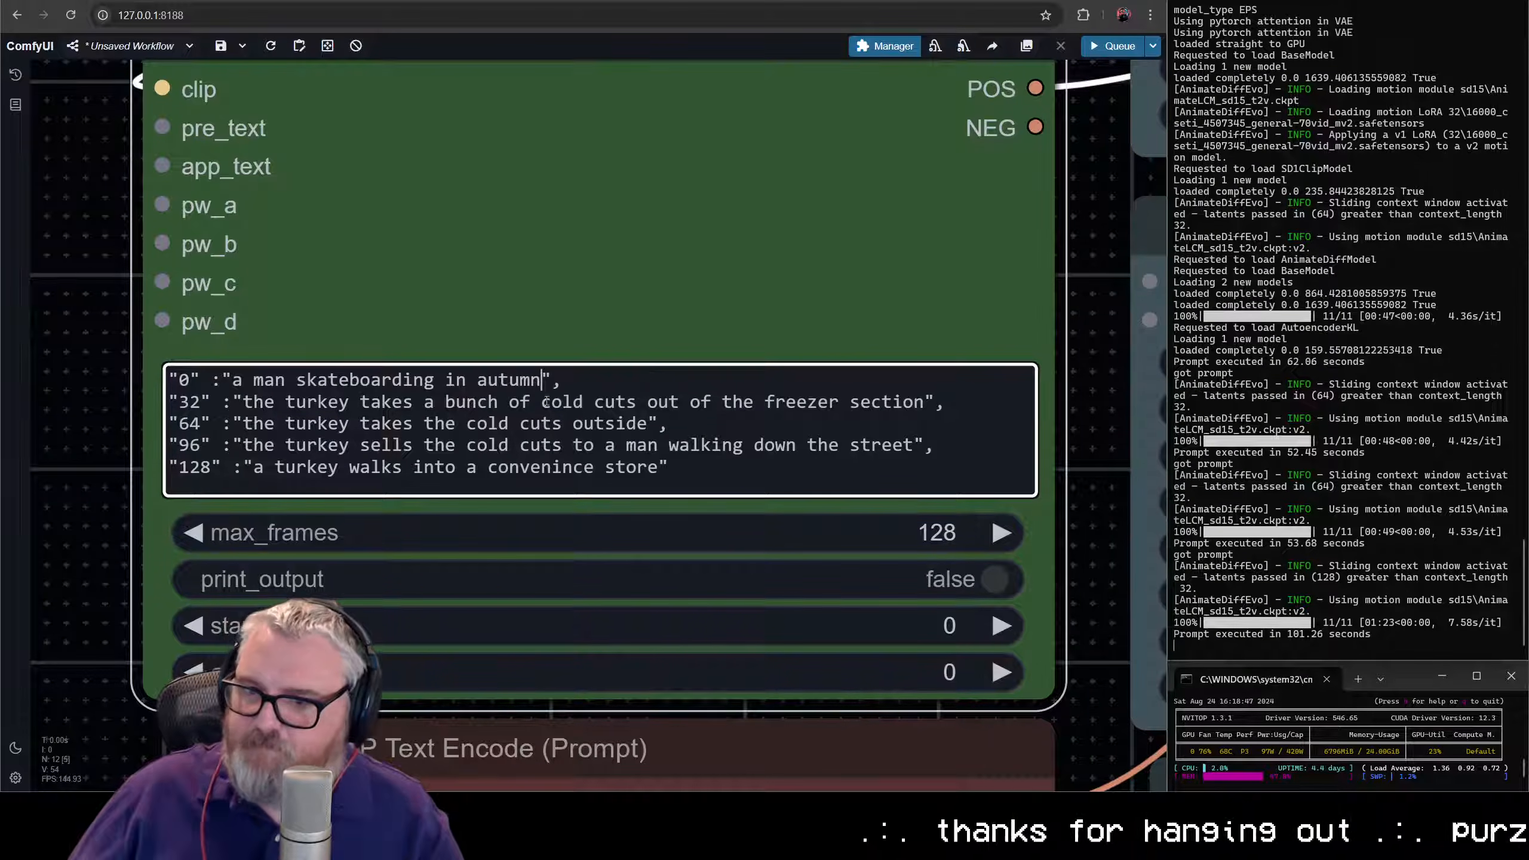
- Reuse the autumn prompt for keyframes "32" and "64", changing them to "a man skateboarding in winter" and "a man skateboarding in spring"
left_click_drag(230, 377, 539, 379)
key("ctrl+c")
left_click(242, 402)
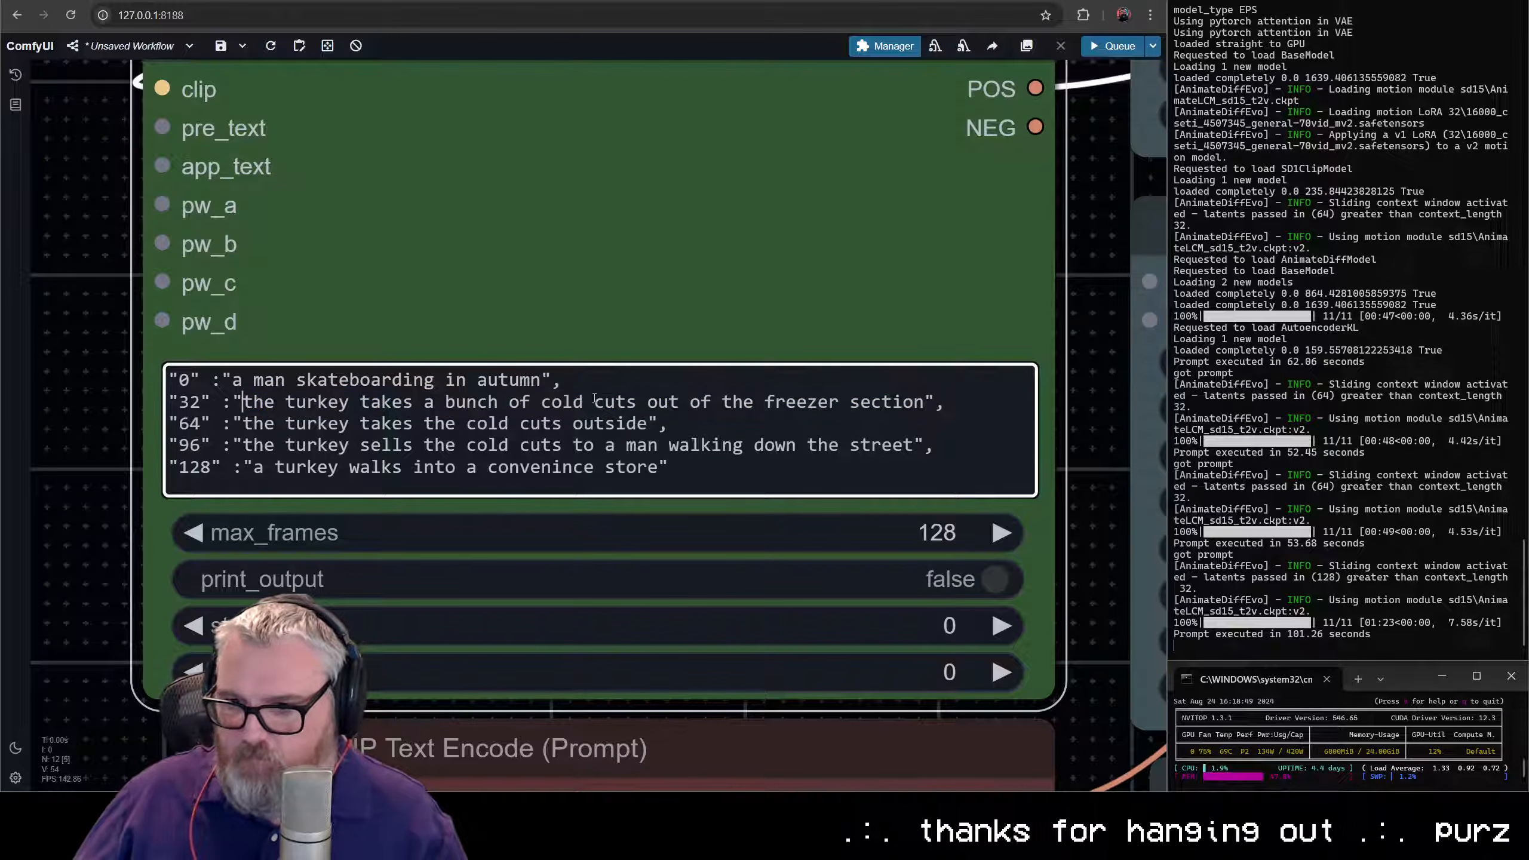
left_click(919, 401, "shift")
key("ctrl+v")
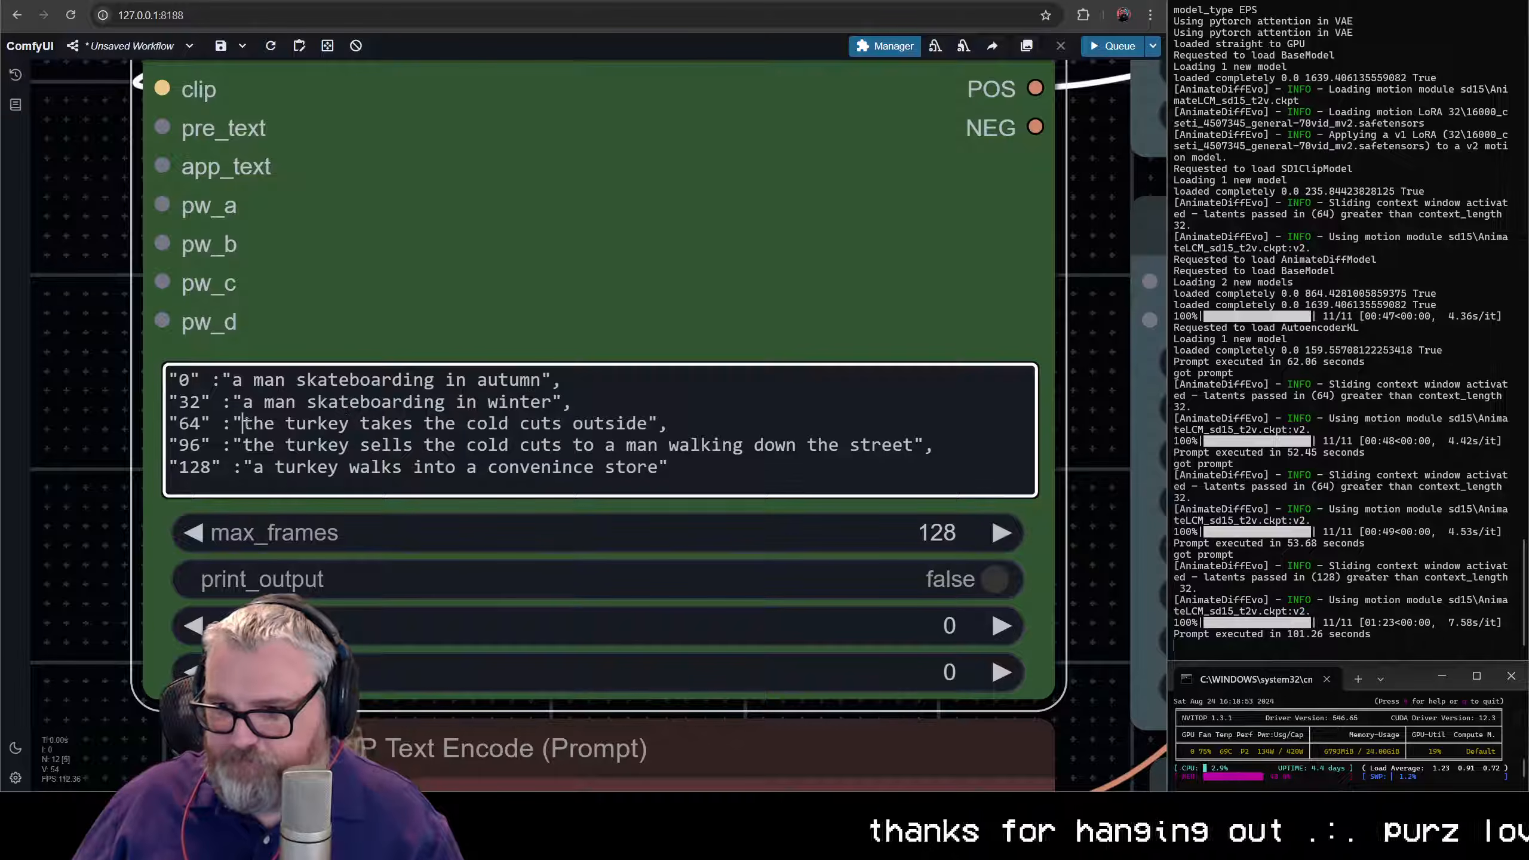
left_click(652, 422, "shift")
key("ctrl+v")
type("s")
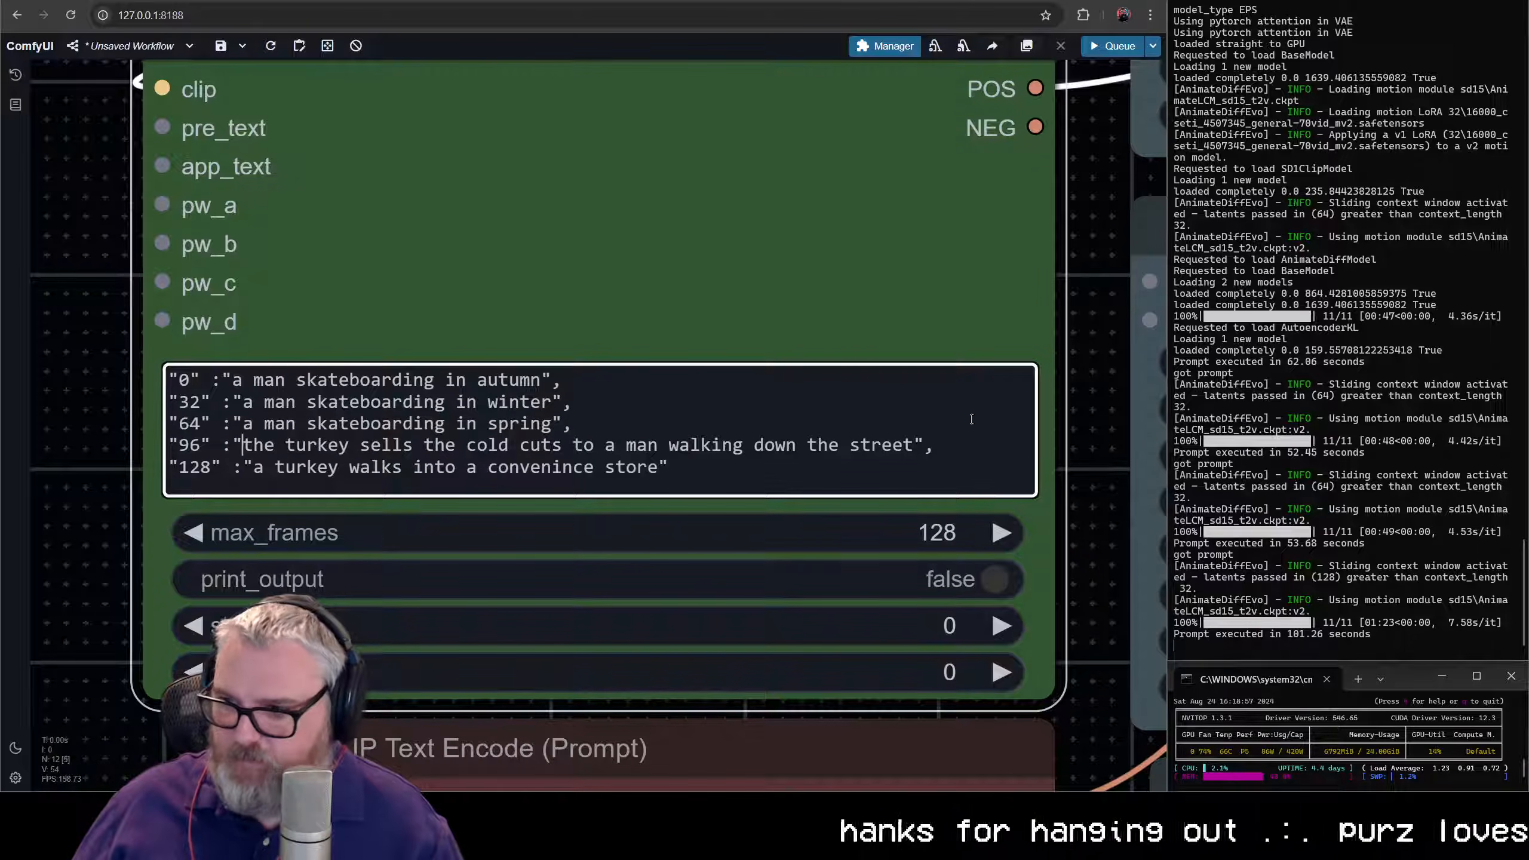
- Set keyframe "96" to "a man skateboarding in summer" and keyframe "128" to "a man skateboarding in autumn"
left_click(917, 446, "shift")
key("ctrl+v")
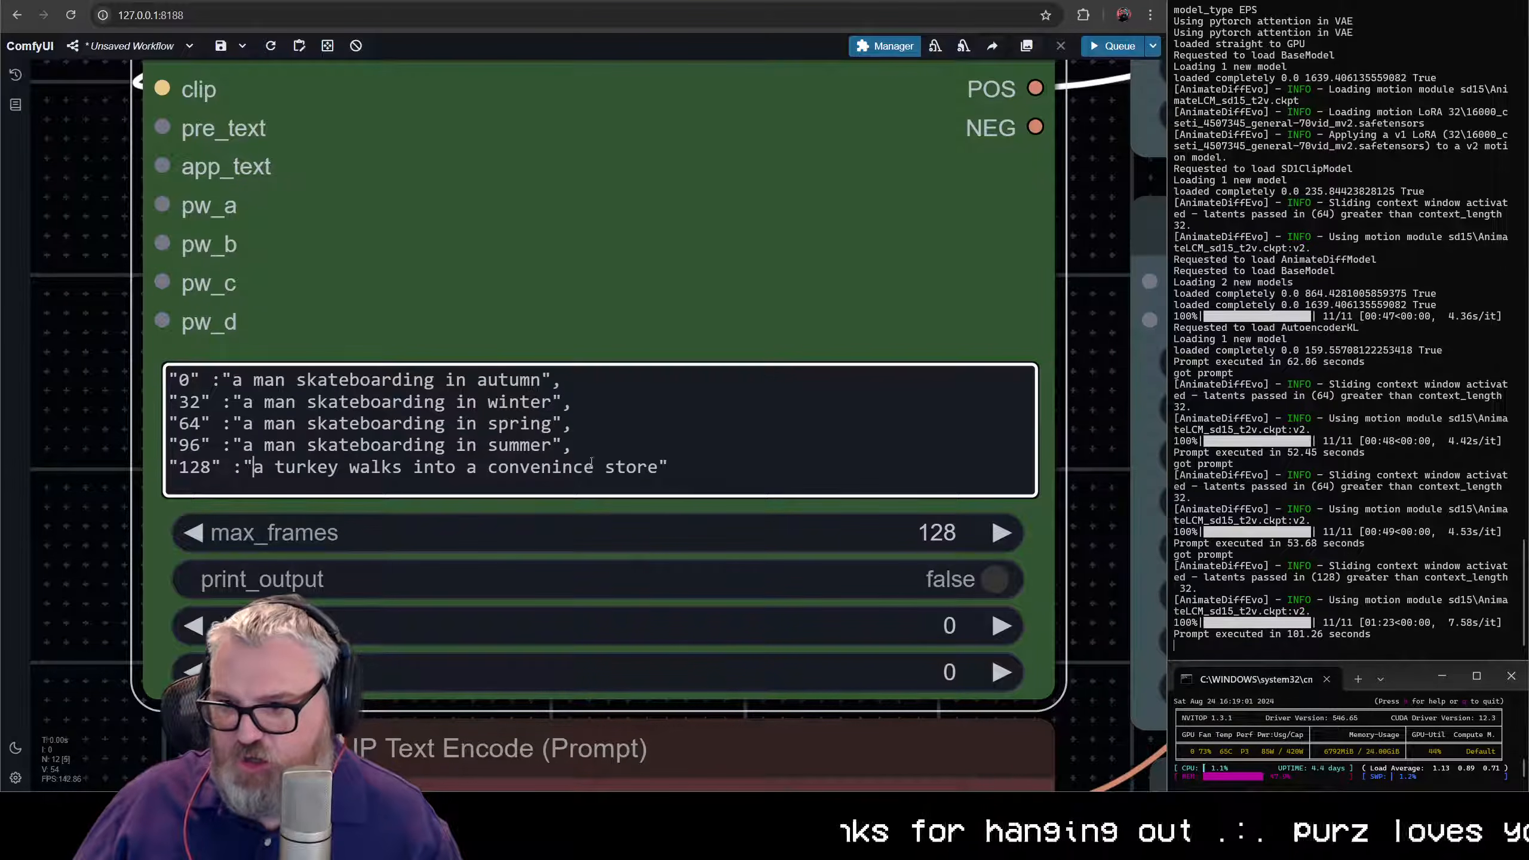
left_click(658, 470, "shift")
key("ctrl+v")
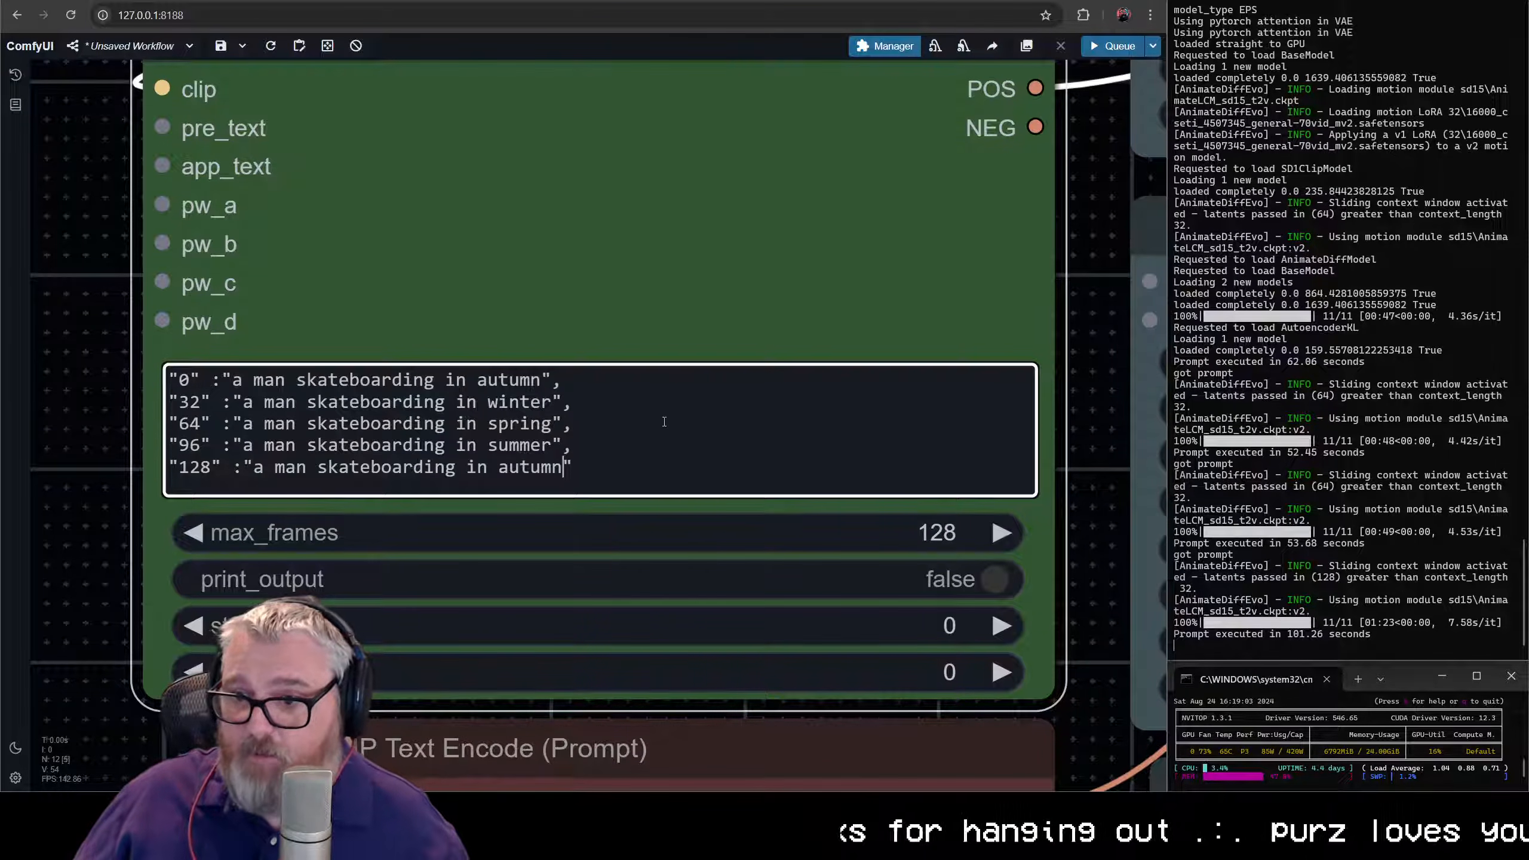
- Queue the workflow to generate the 128-frame skateboarding video through the four seasons
key("ctrl+Return")
scroll(664, 421, "down", 5)
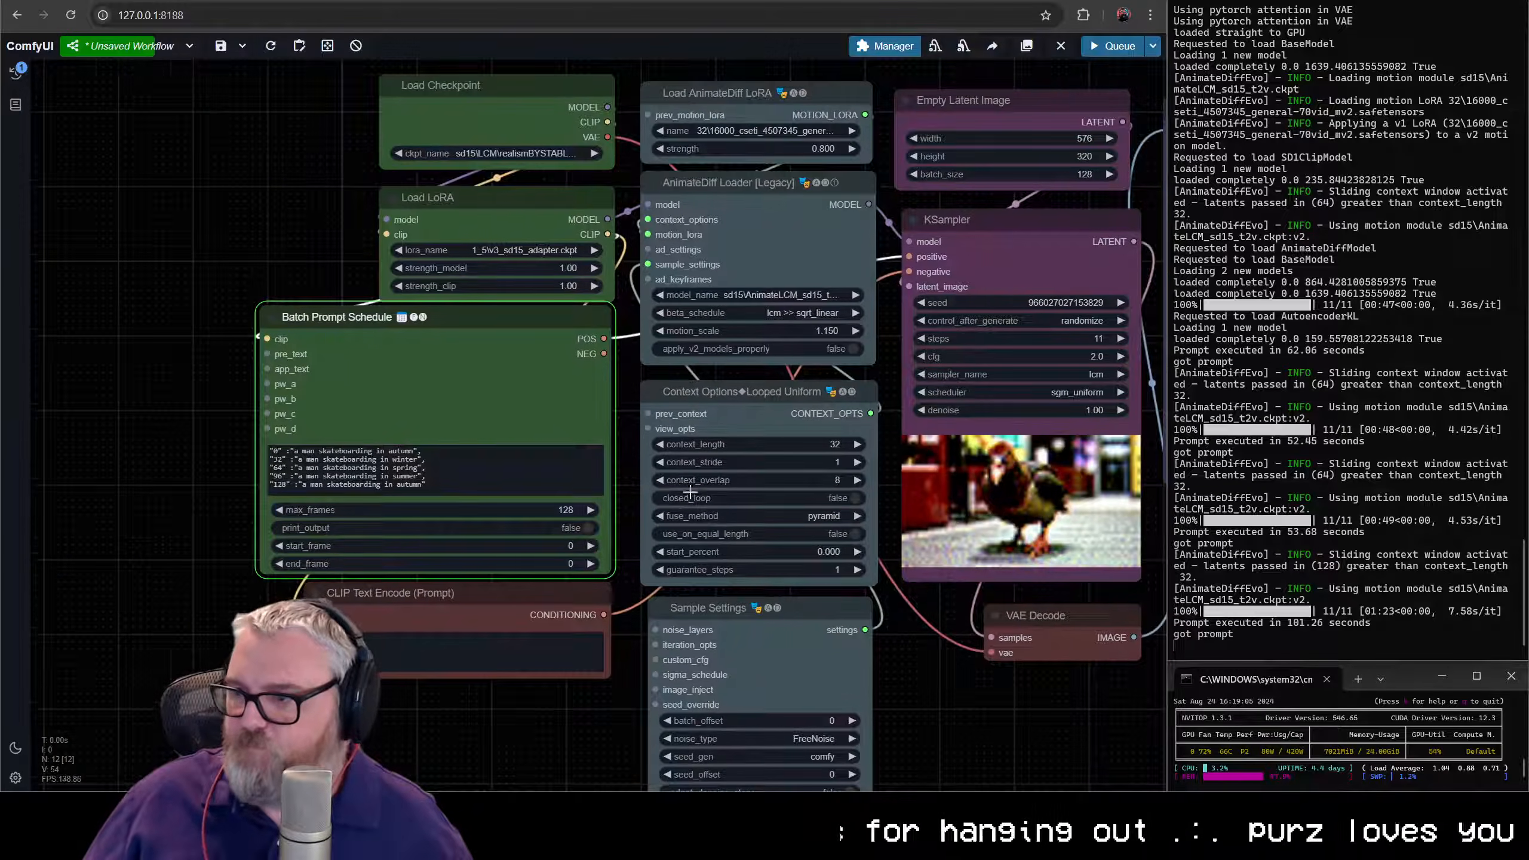
left_click_drag(691, 492, 442, 454)
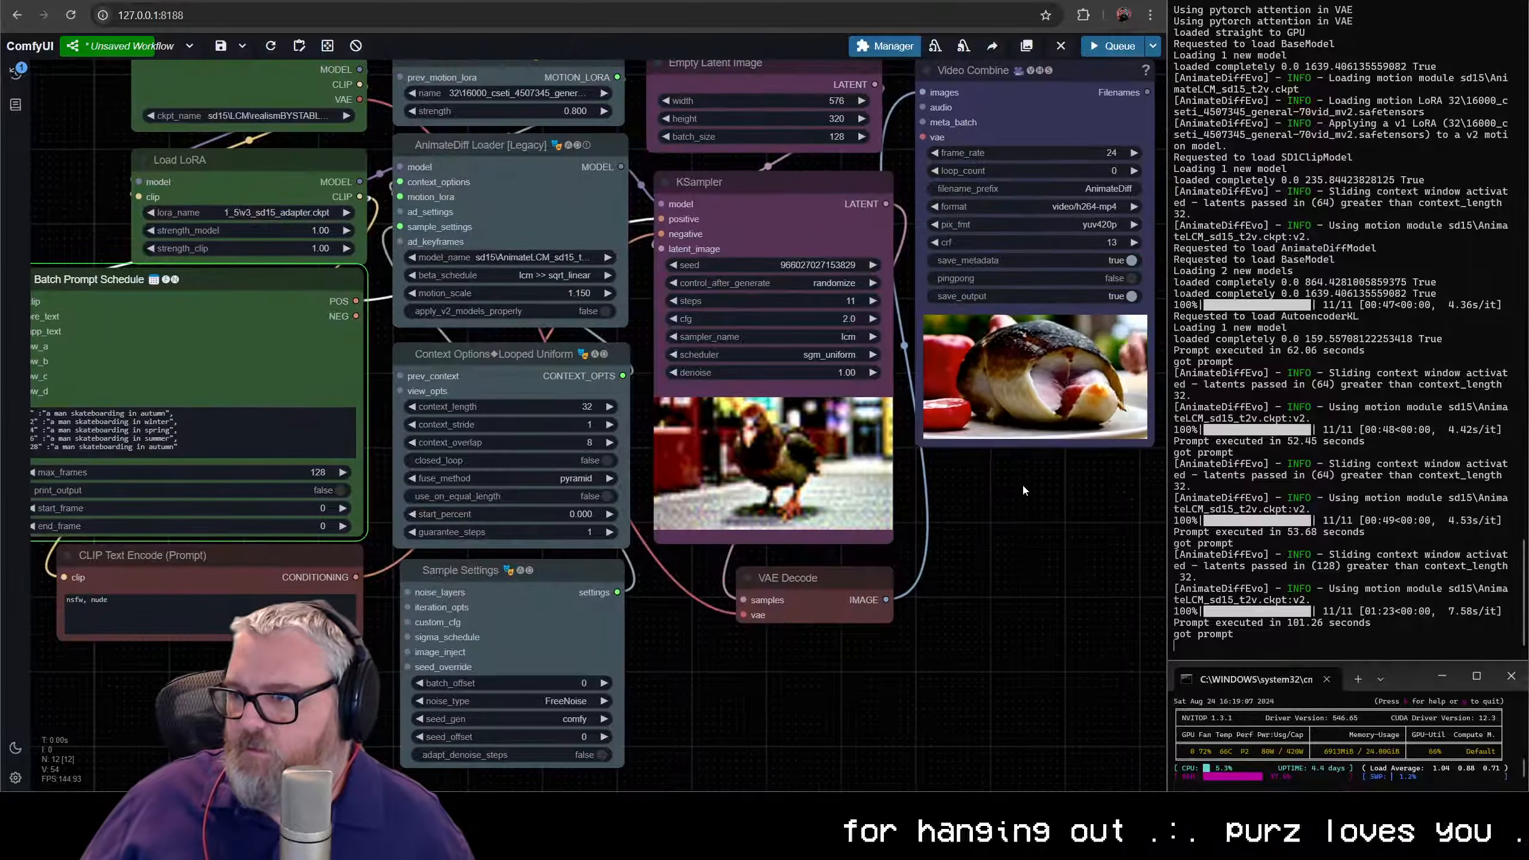
scroll(1060, 484, "up", 5)
left_click_drag(1058, 468, 905, 579)
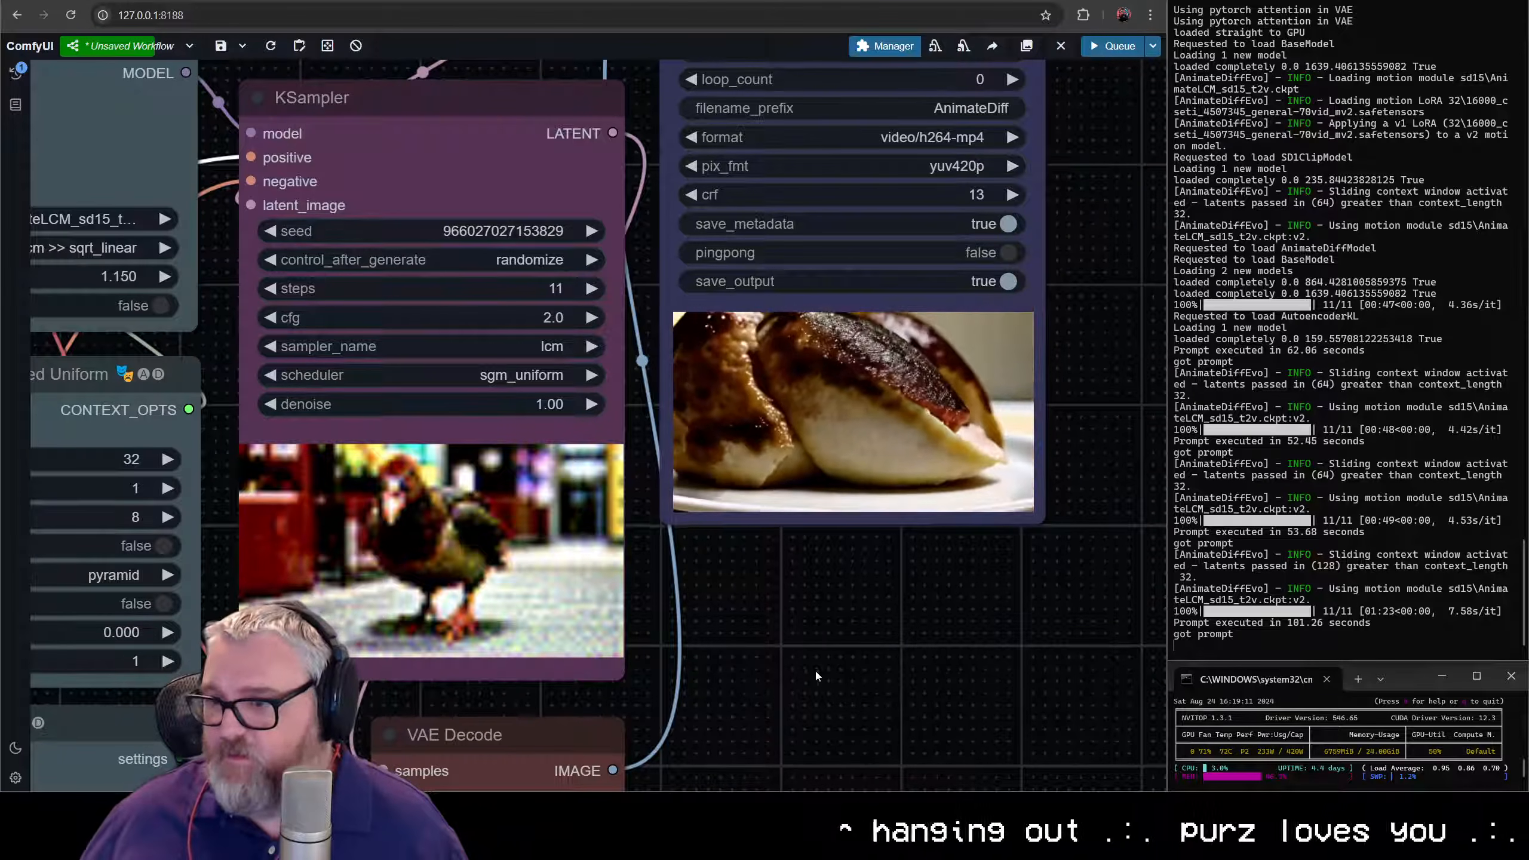
- Examine the KSampler preview during sampling and the finished skateboarding video in the Video Combine node
scroll(815, 669, "down", 2)
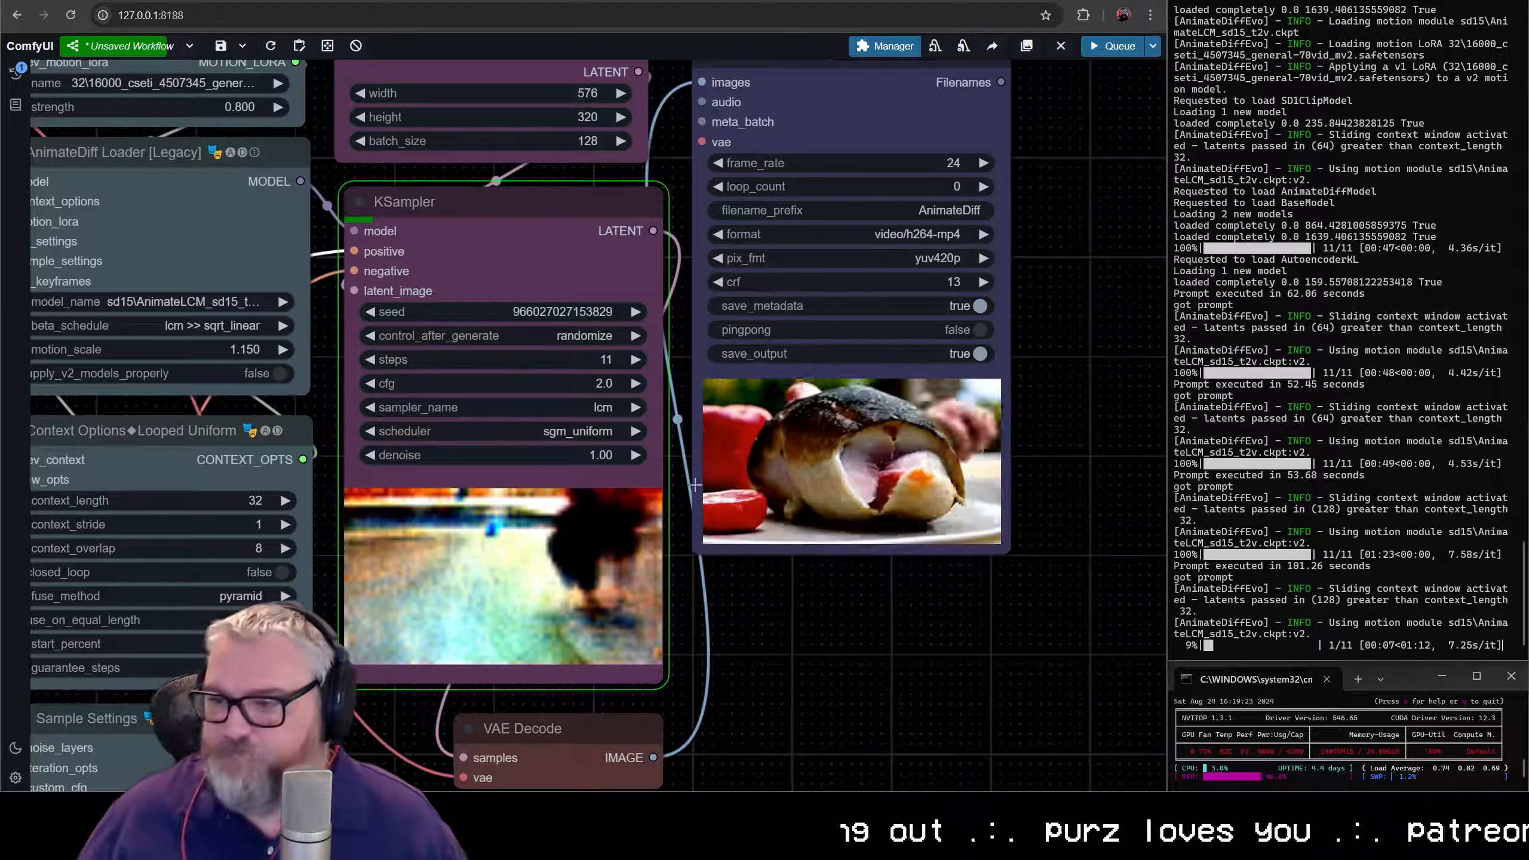
scroll(695, 485, "down", 6)
scroll(862, 442, "up", 2)
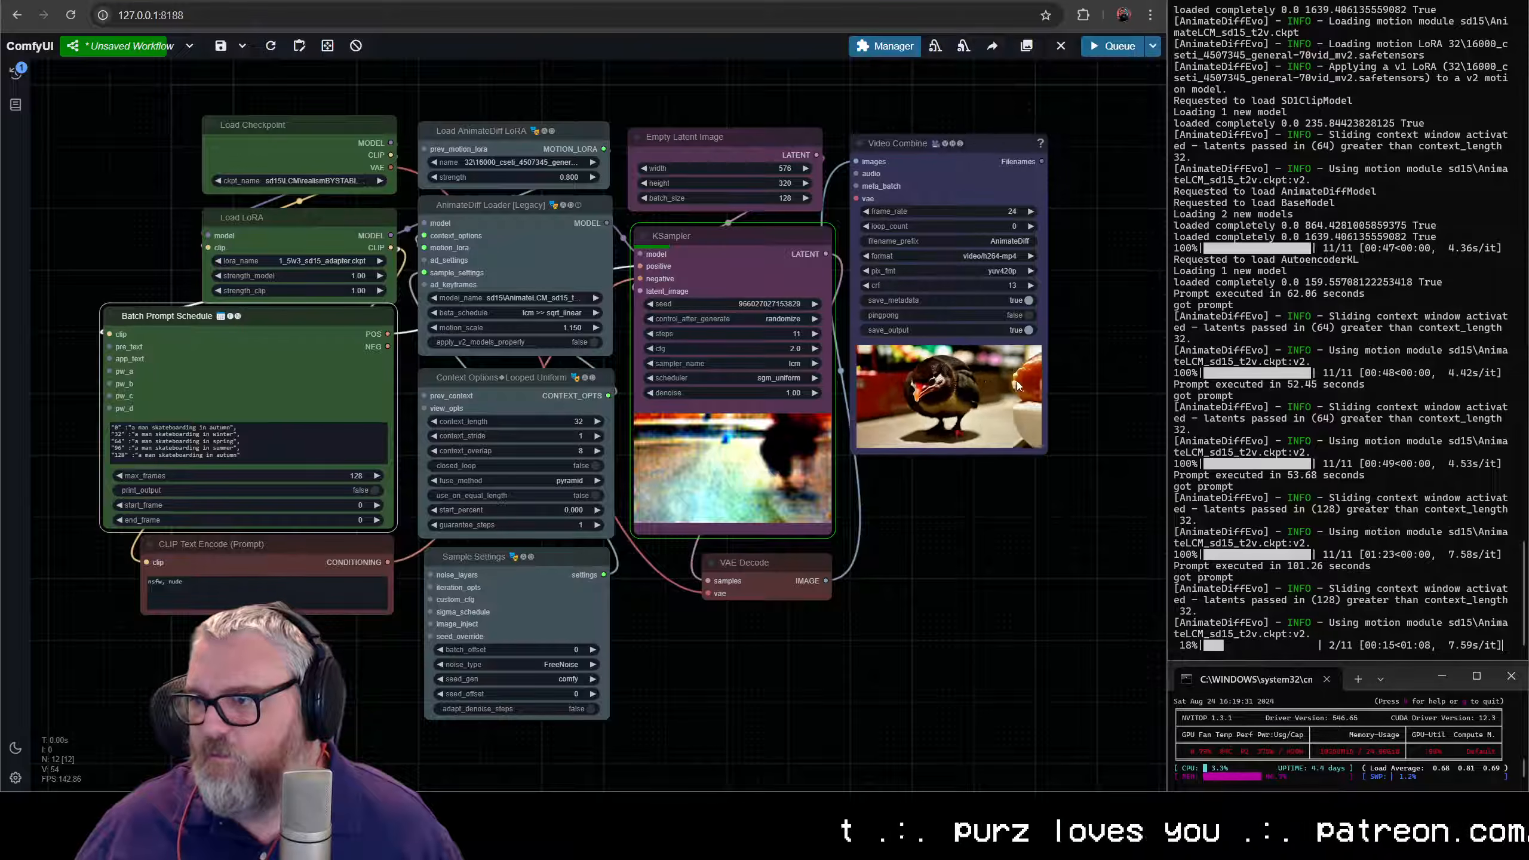
scroll(1017, 385, "up", 5)
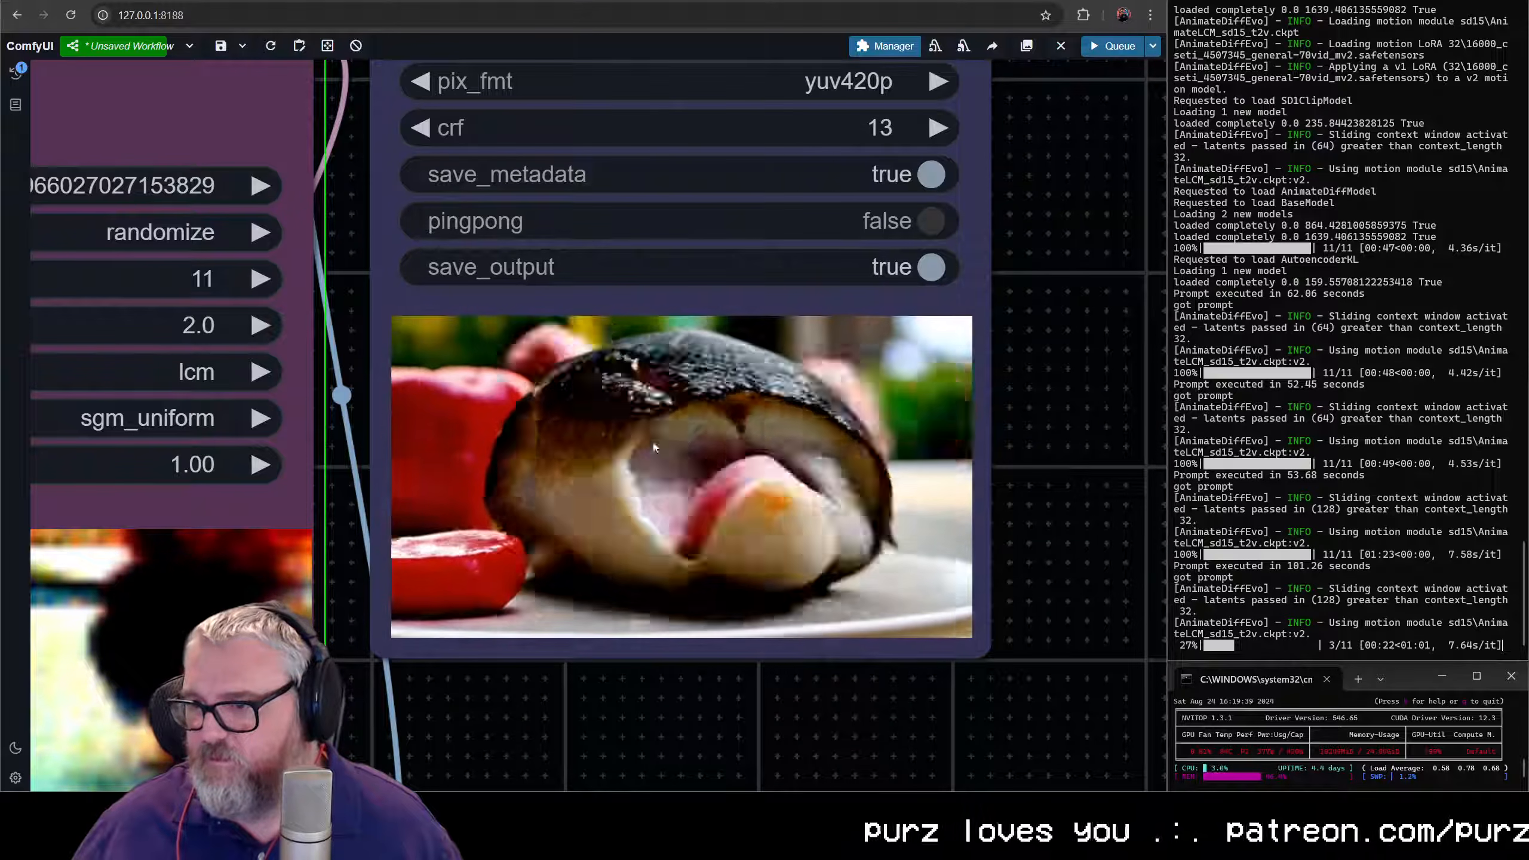
scroll(753, 573, "down", 6)
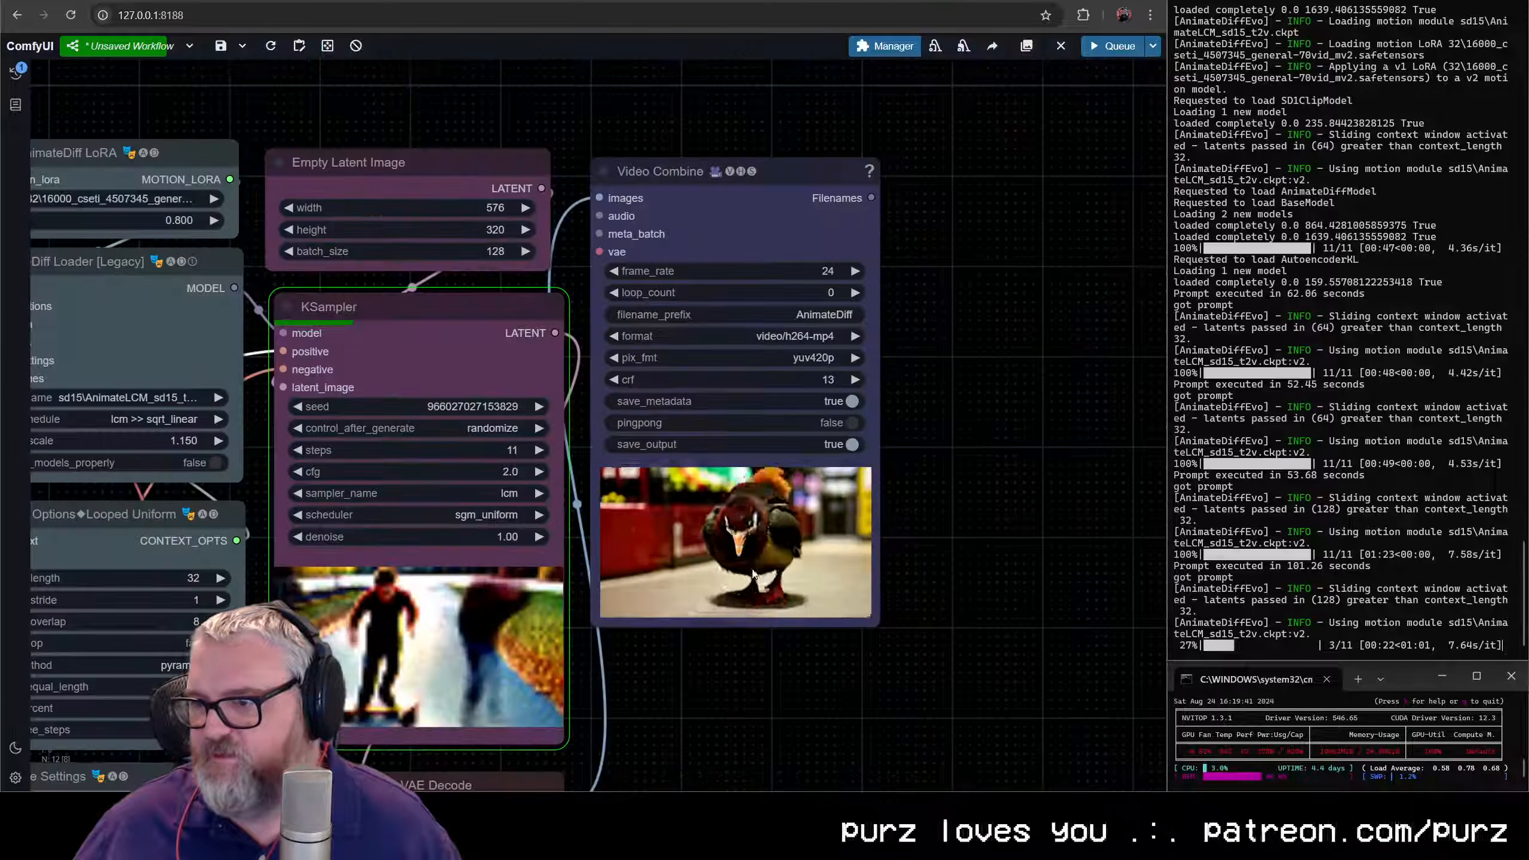
scroll(1146, 423, "down", 6)
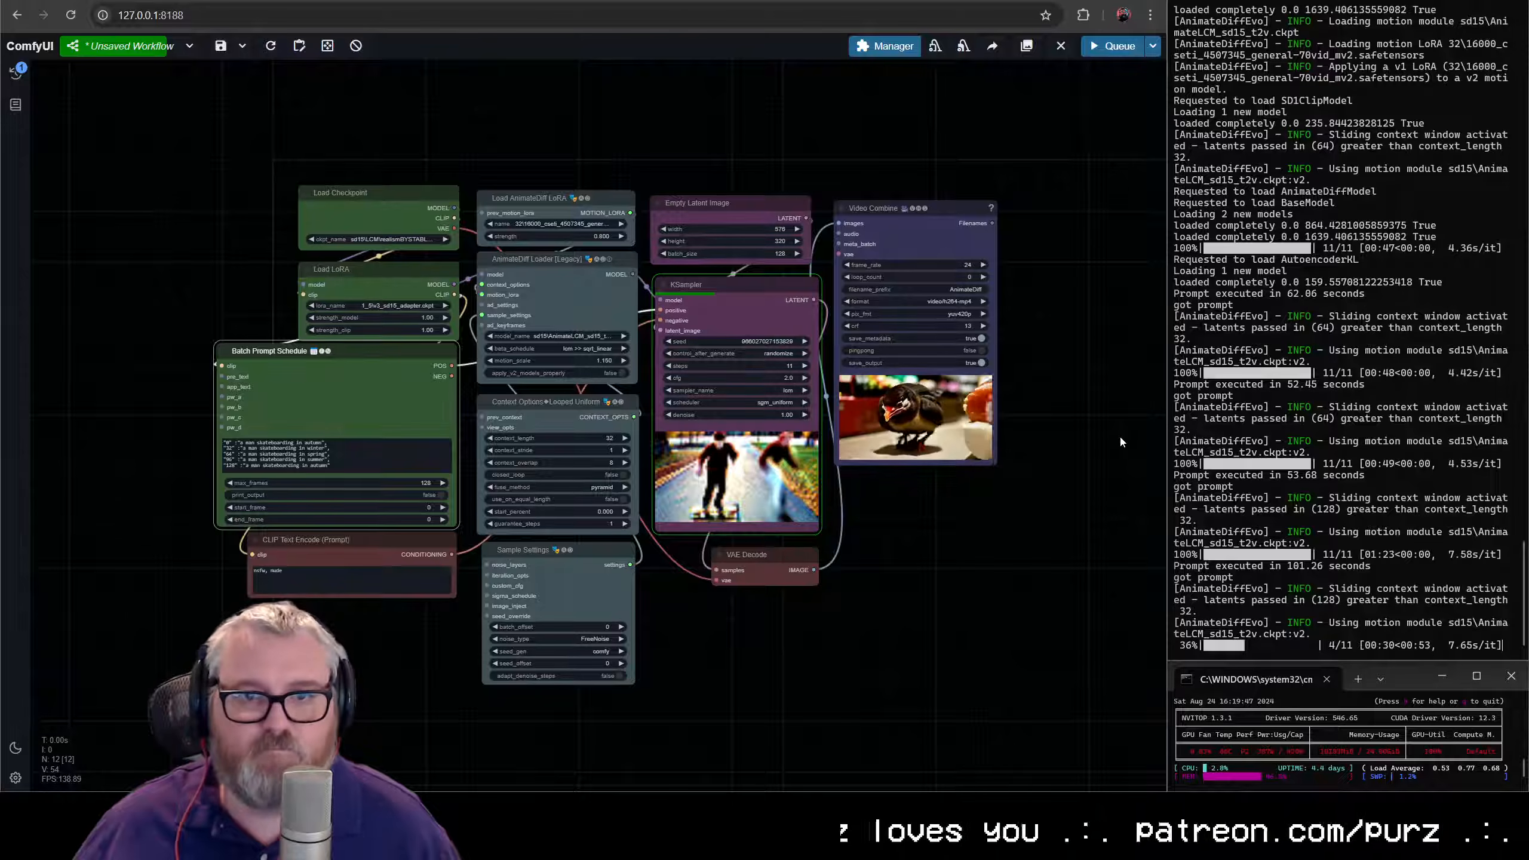
scroll(1120, 435, "up", 1)
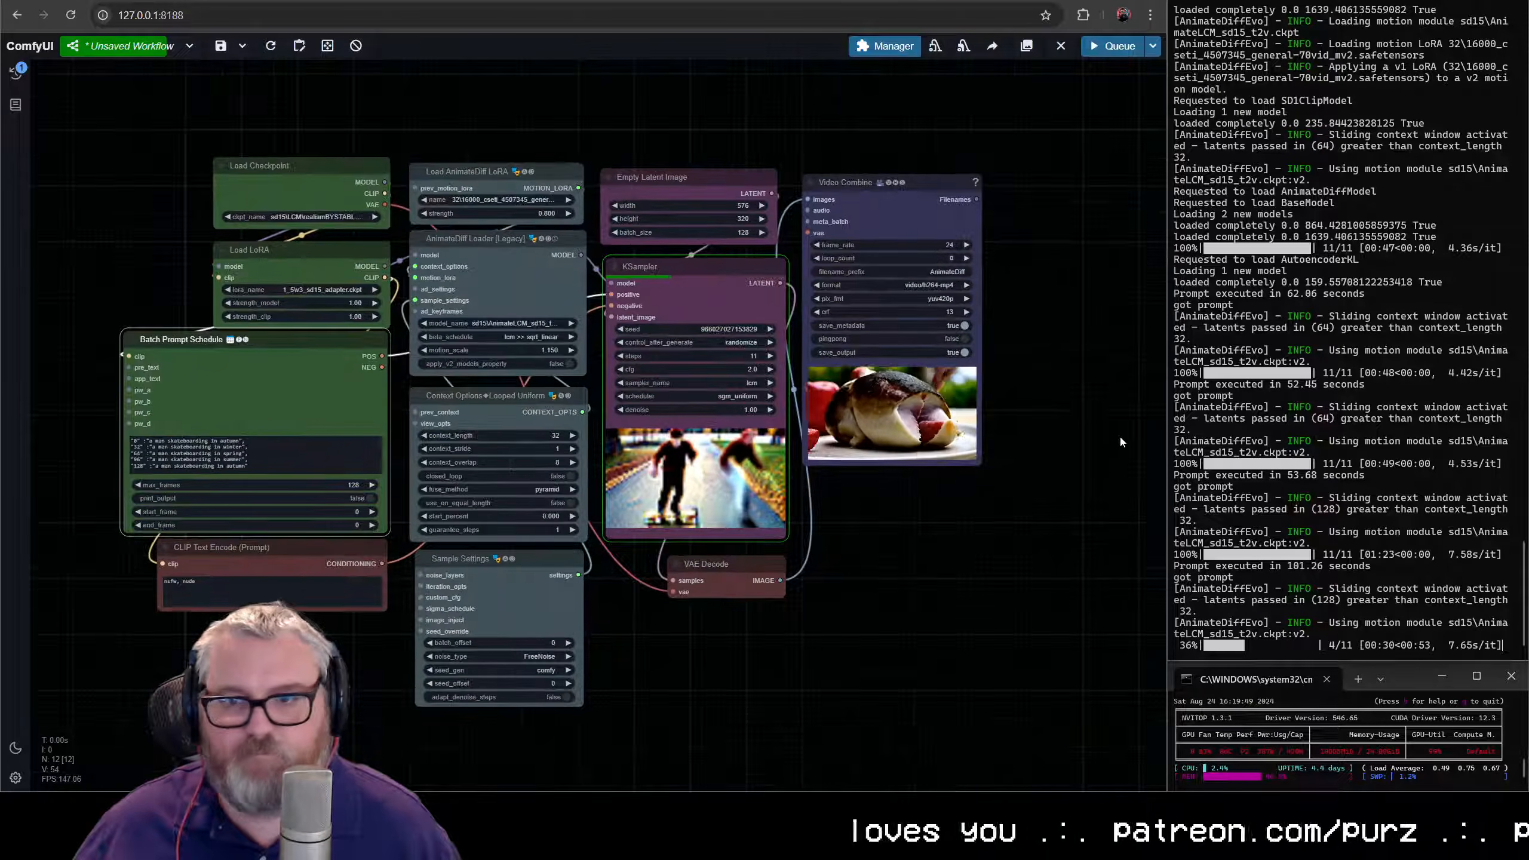
scroll(1120, 435, "up", 3)
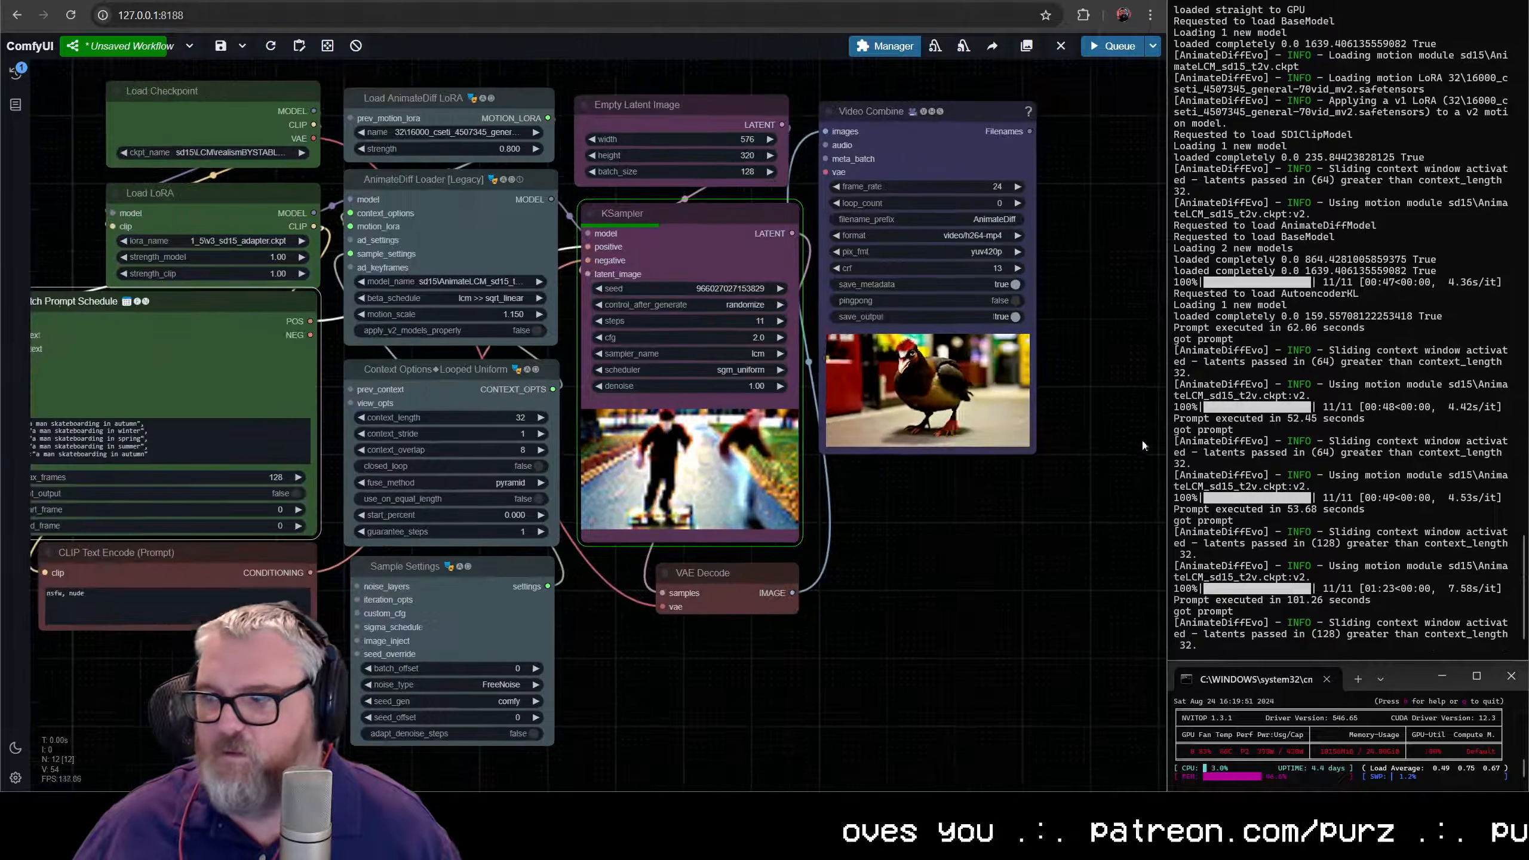
scroll(1127, 460, "down", 1)
scroll(1030, 558, "up", 1)
left_click_drag(900, 545, 965, 570)
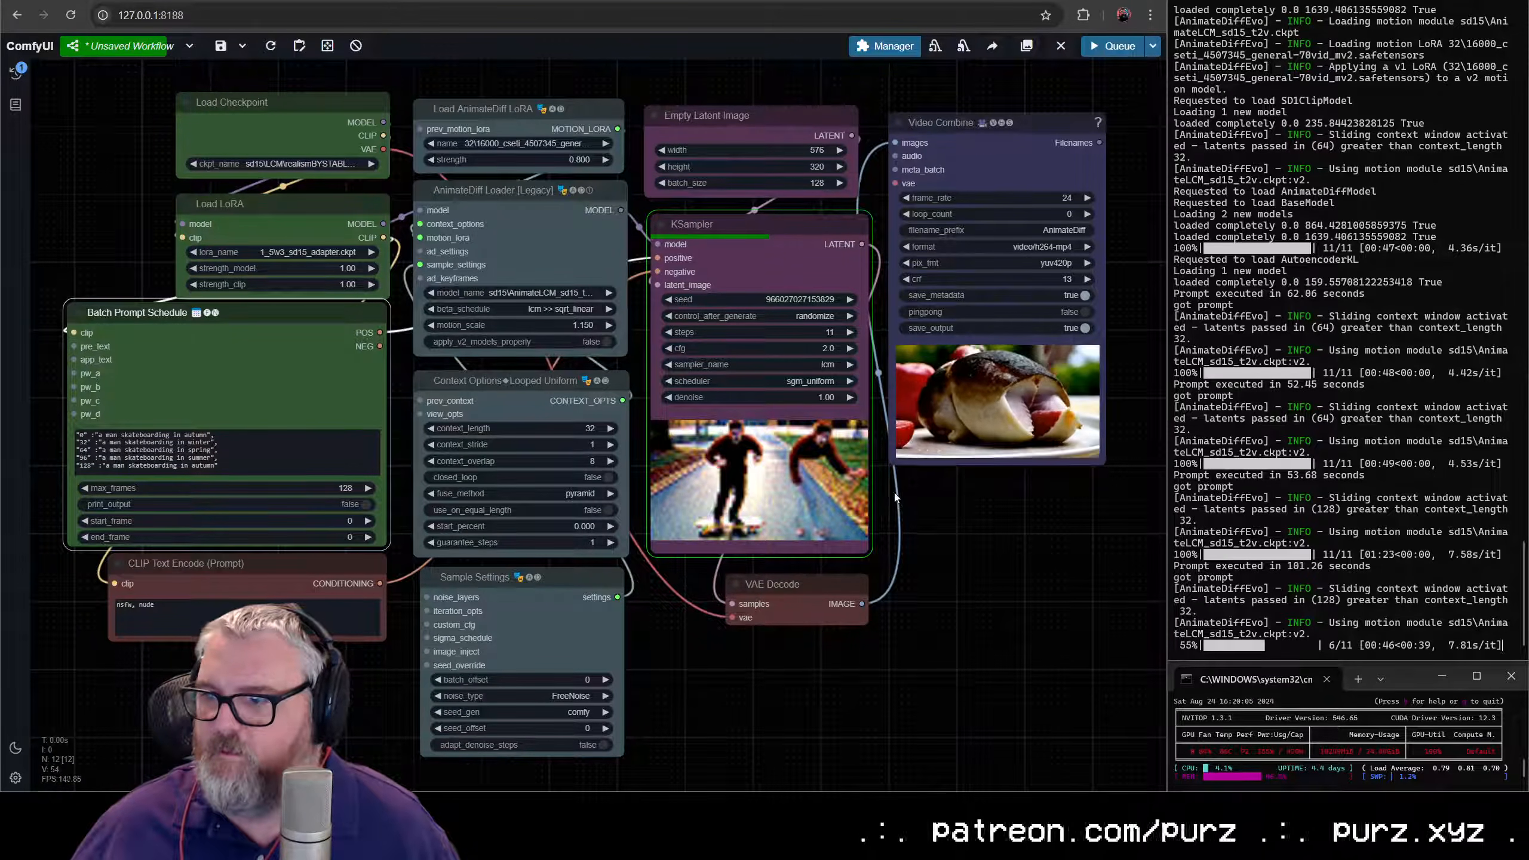
scroll(894, 495, "up", 10)
scroll(741, 421, "down", 10)
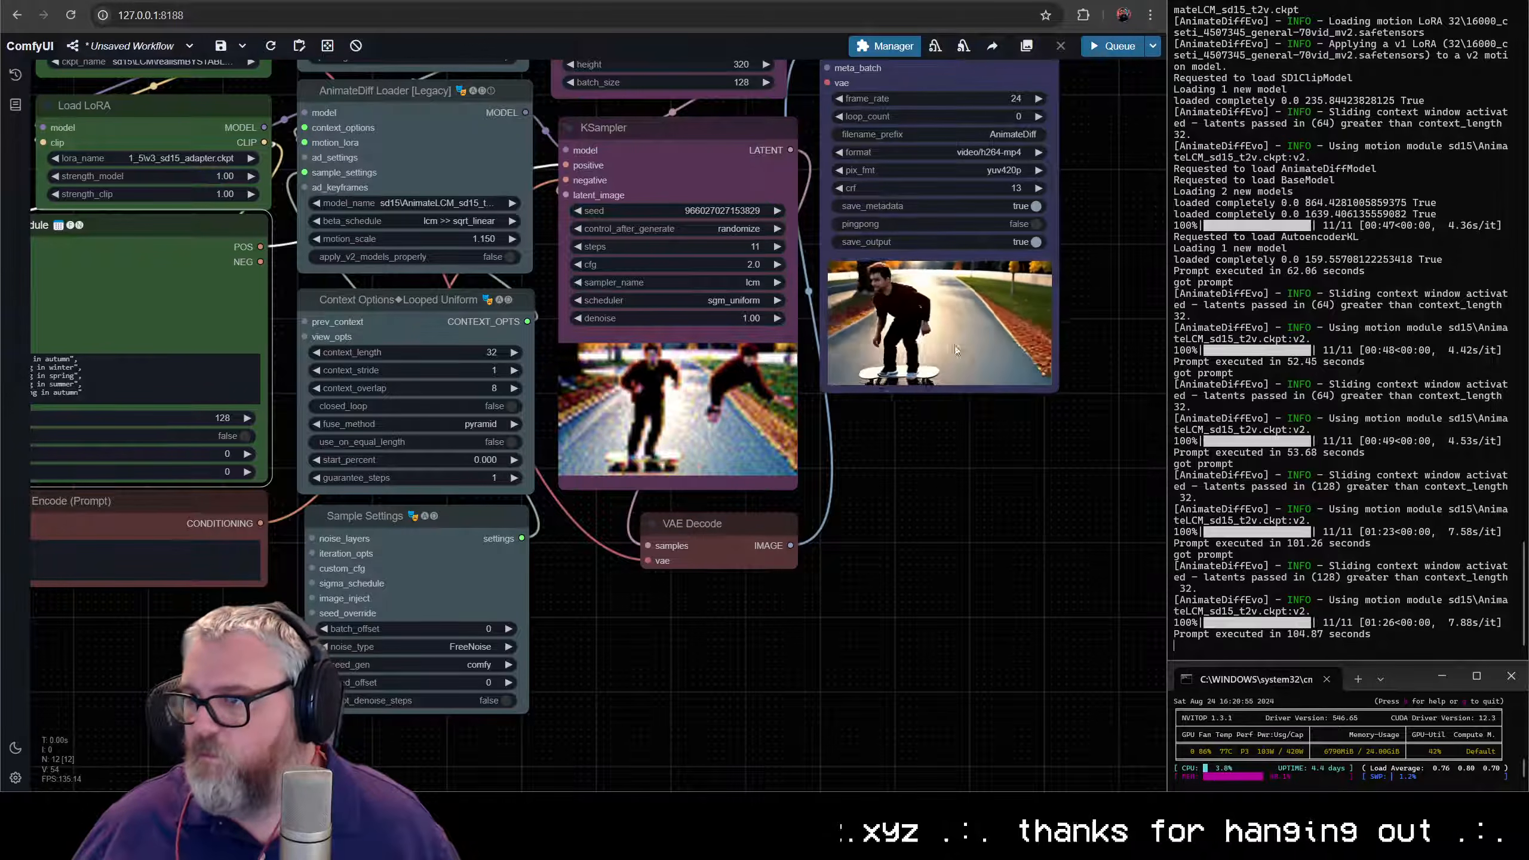
scroll(956, 351, "up", 10)
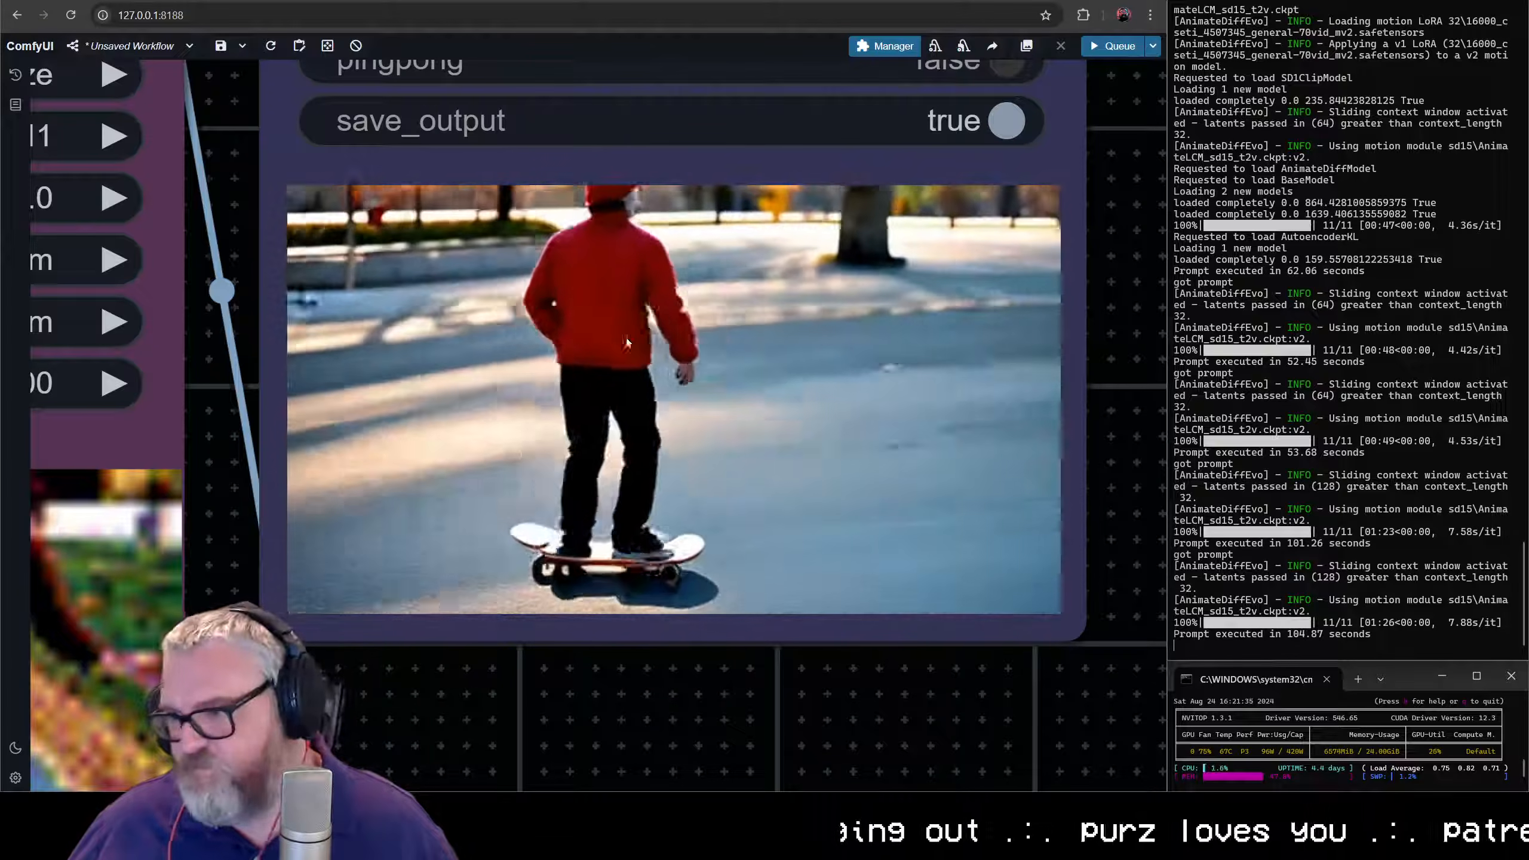
- Delete the Batch Prompt Schedule node from the workflow
scroll(625, 342, "down", 15)
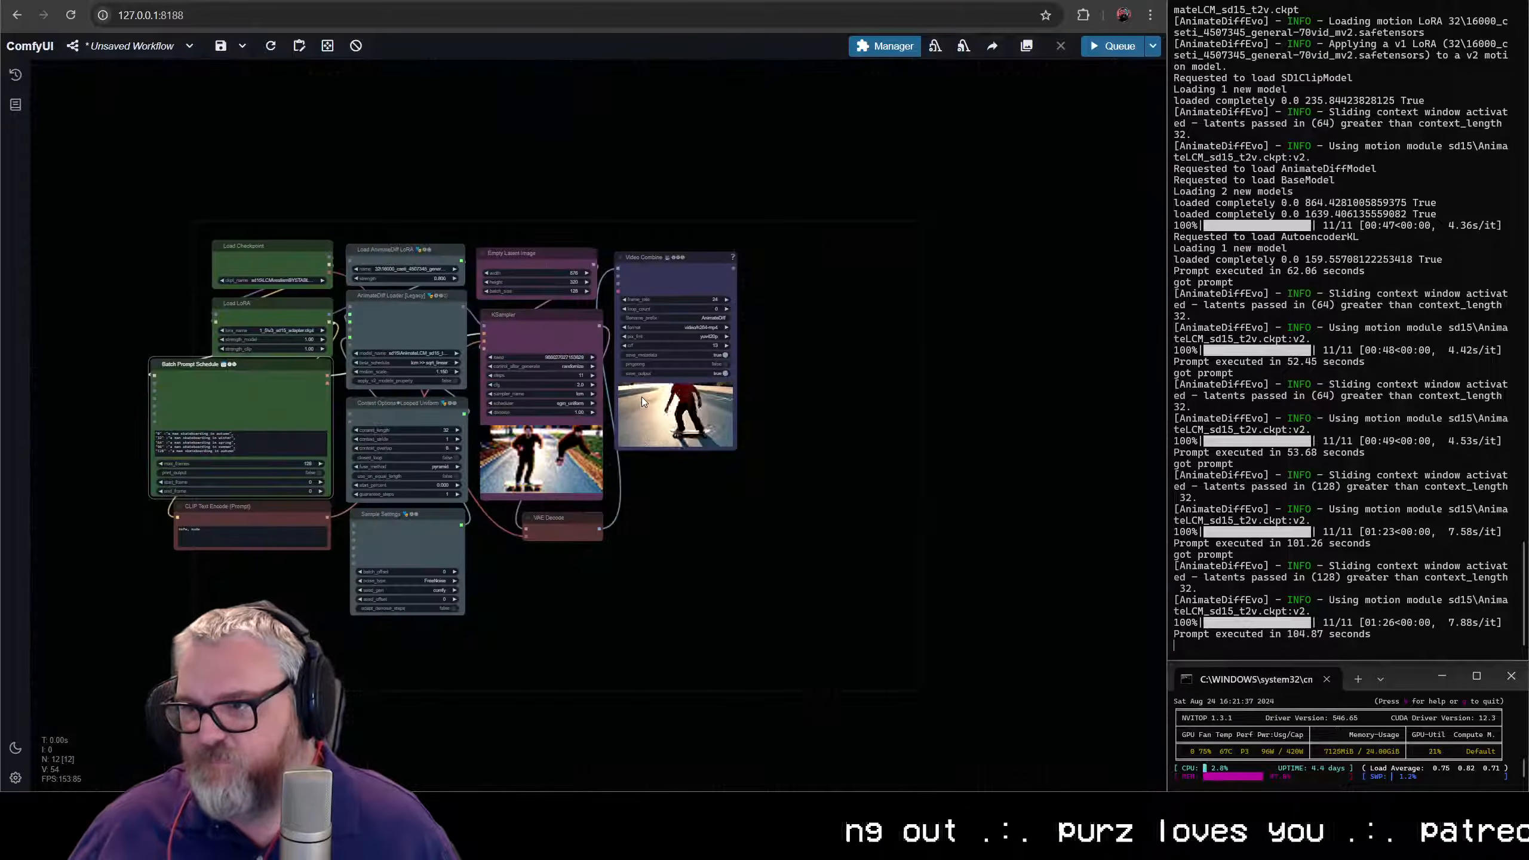
scroll(643, 401, "up", 10)
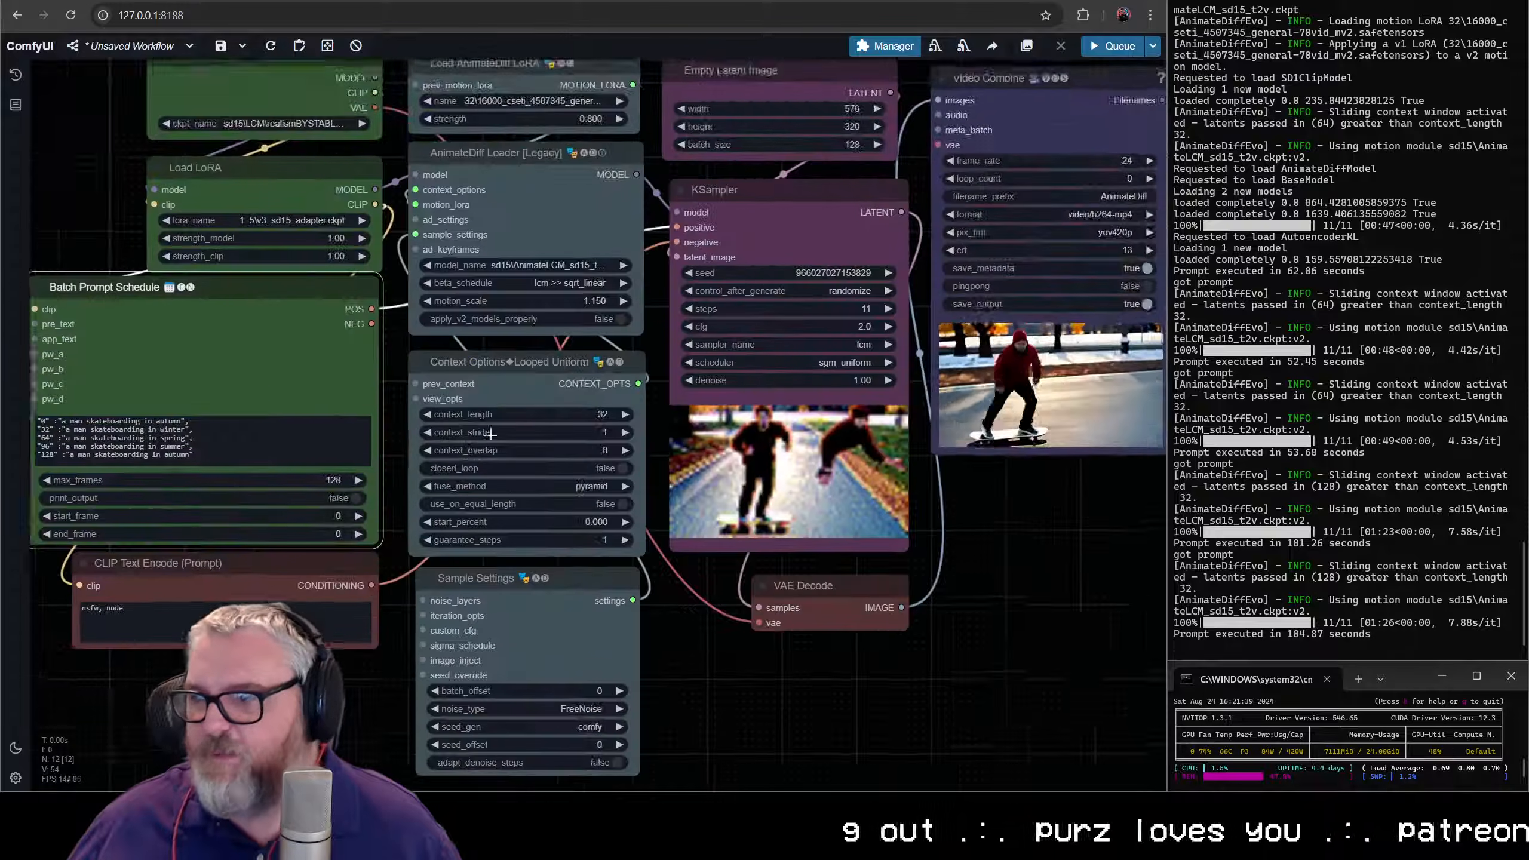
scroll(505, 445, "down", 3)
key("Delete")
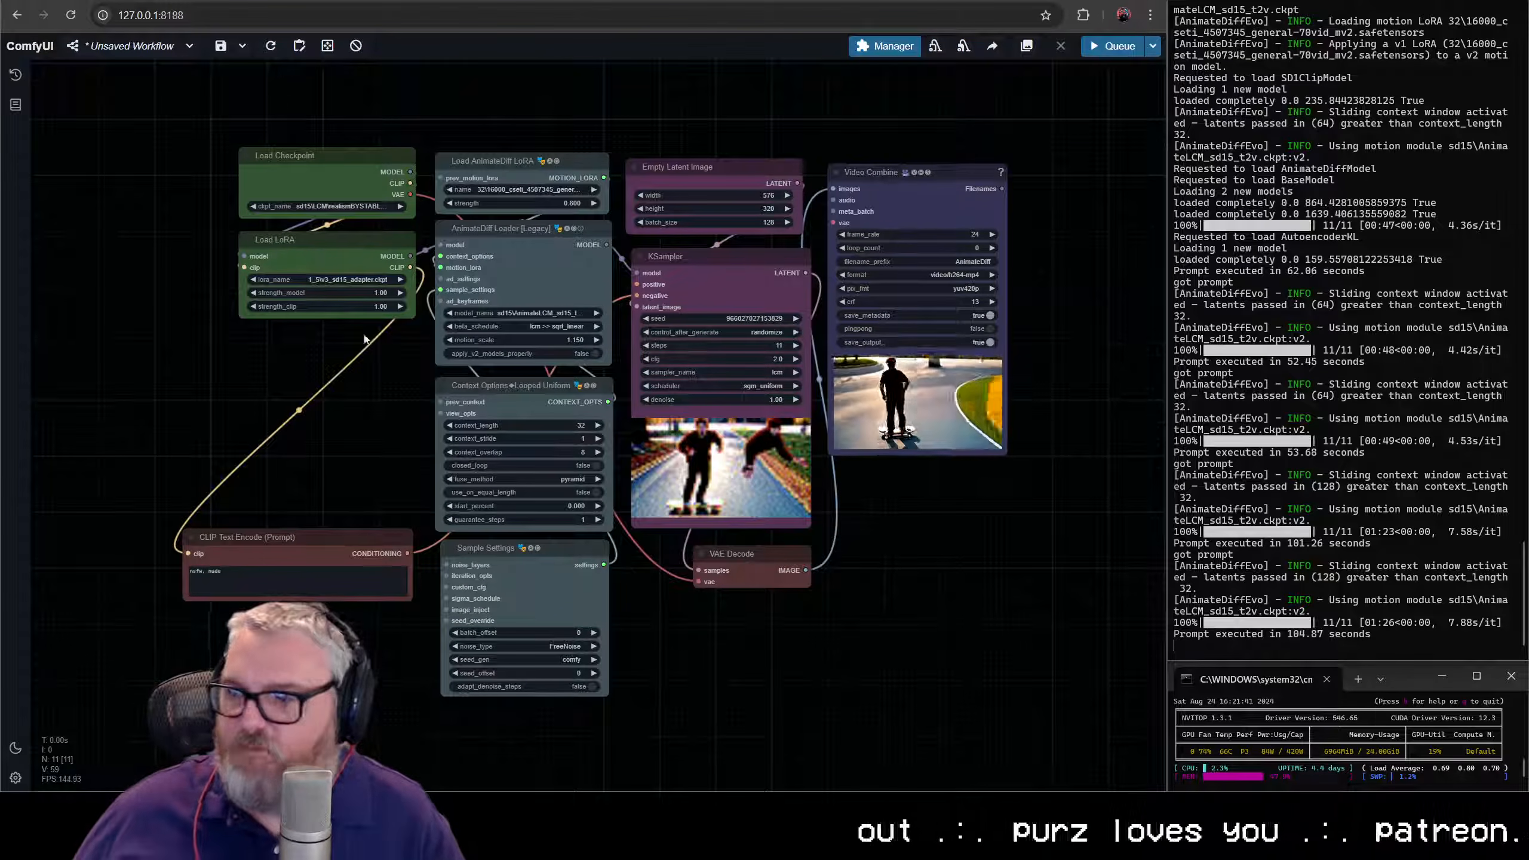
- Add a CLIP Text Encode (Prompt) node in the empty space between the Load LoRA node and the negative prompt node
scroll(307, 337, "up", 3)
double_click(284, 367)
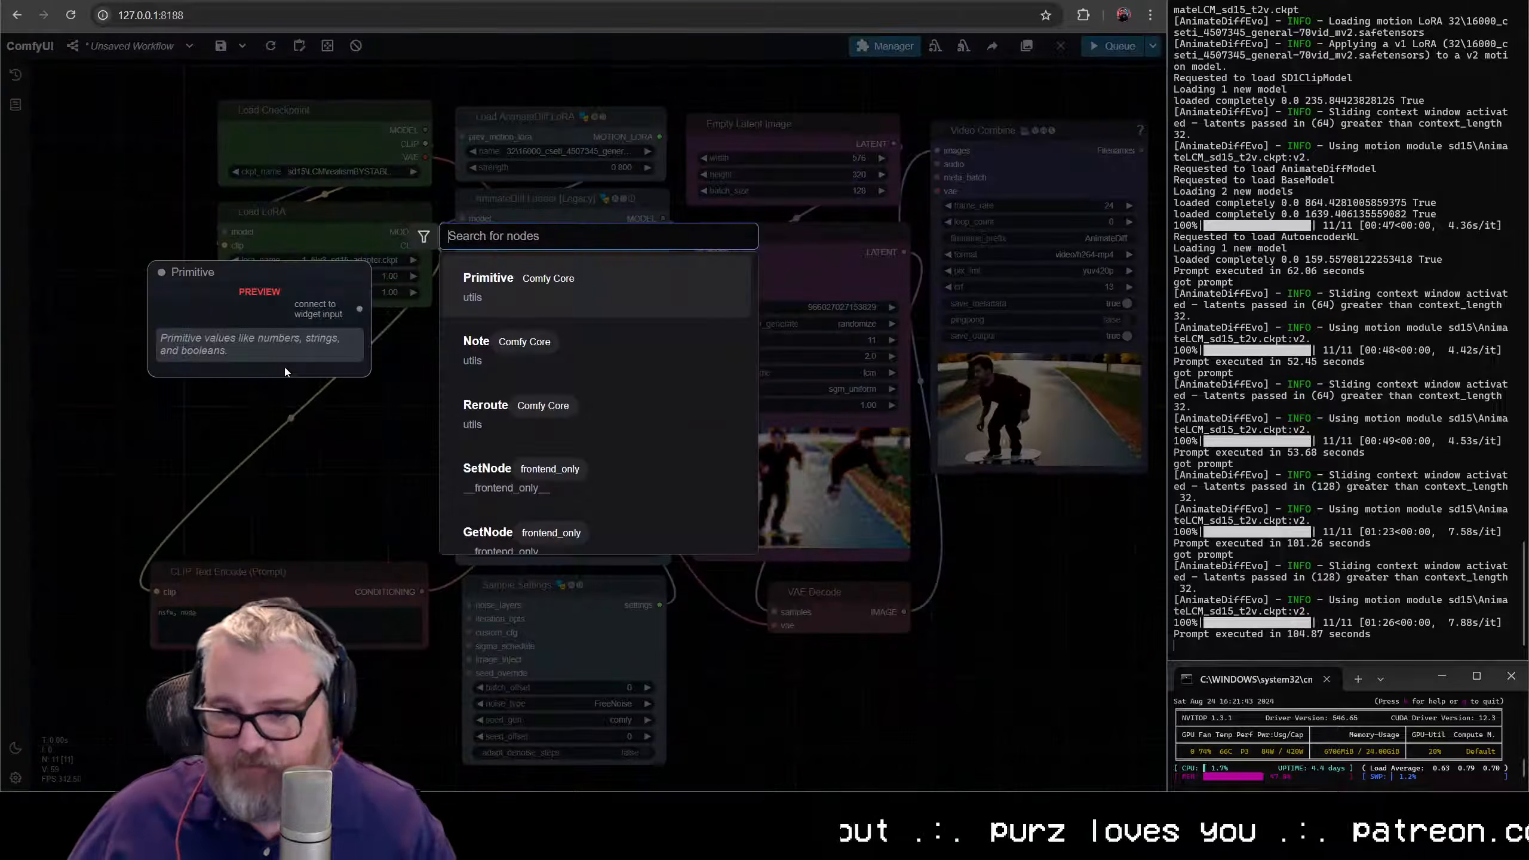
type("clip text")
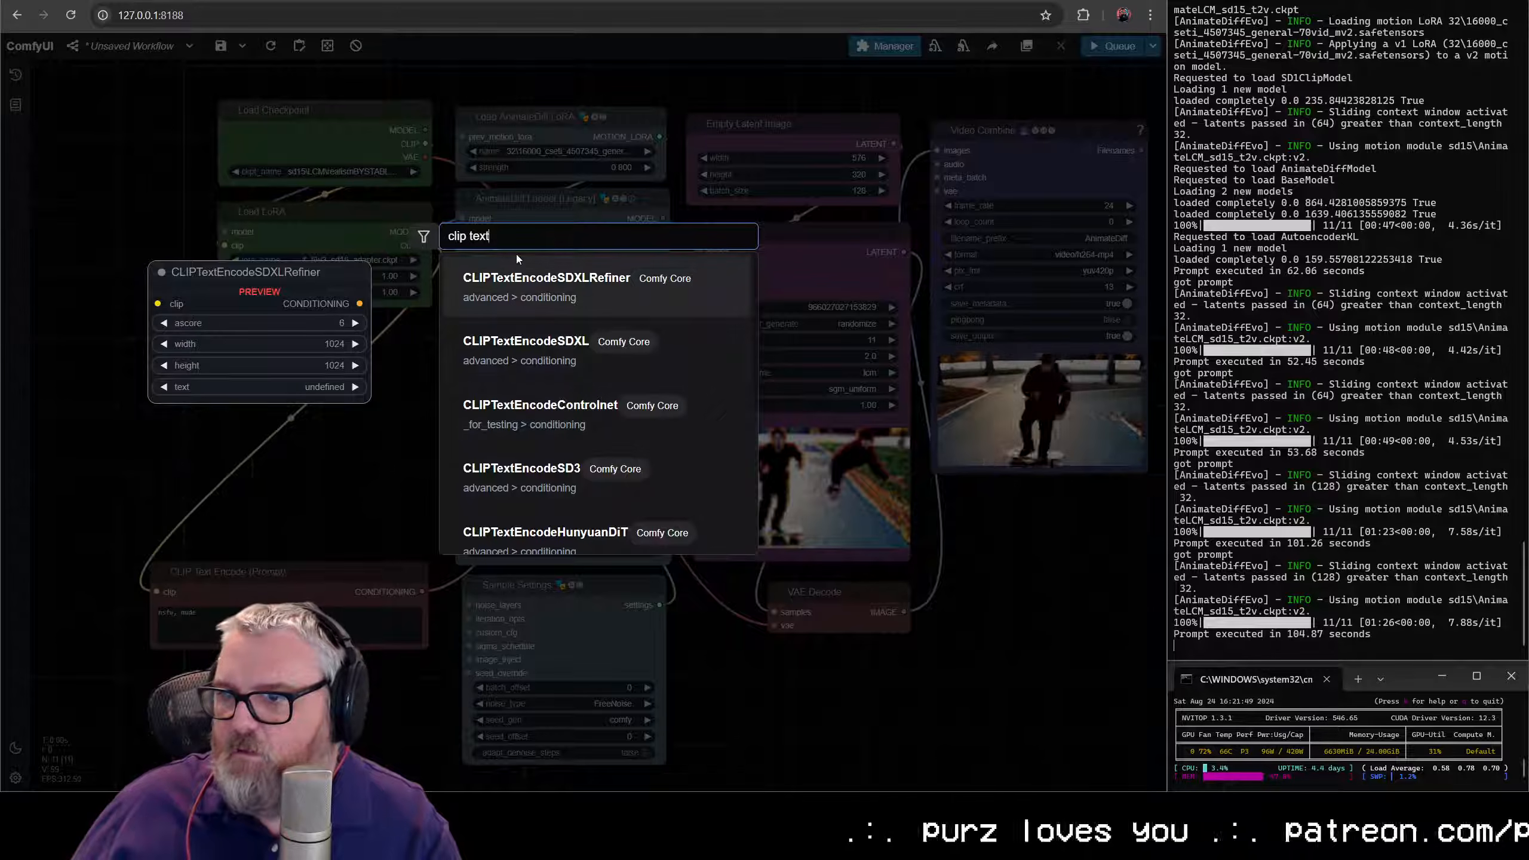
type("e")
key("BackSpace")
type("encod")
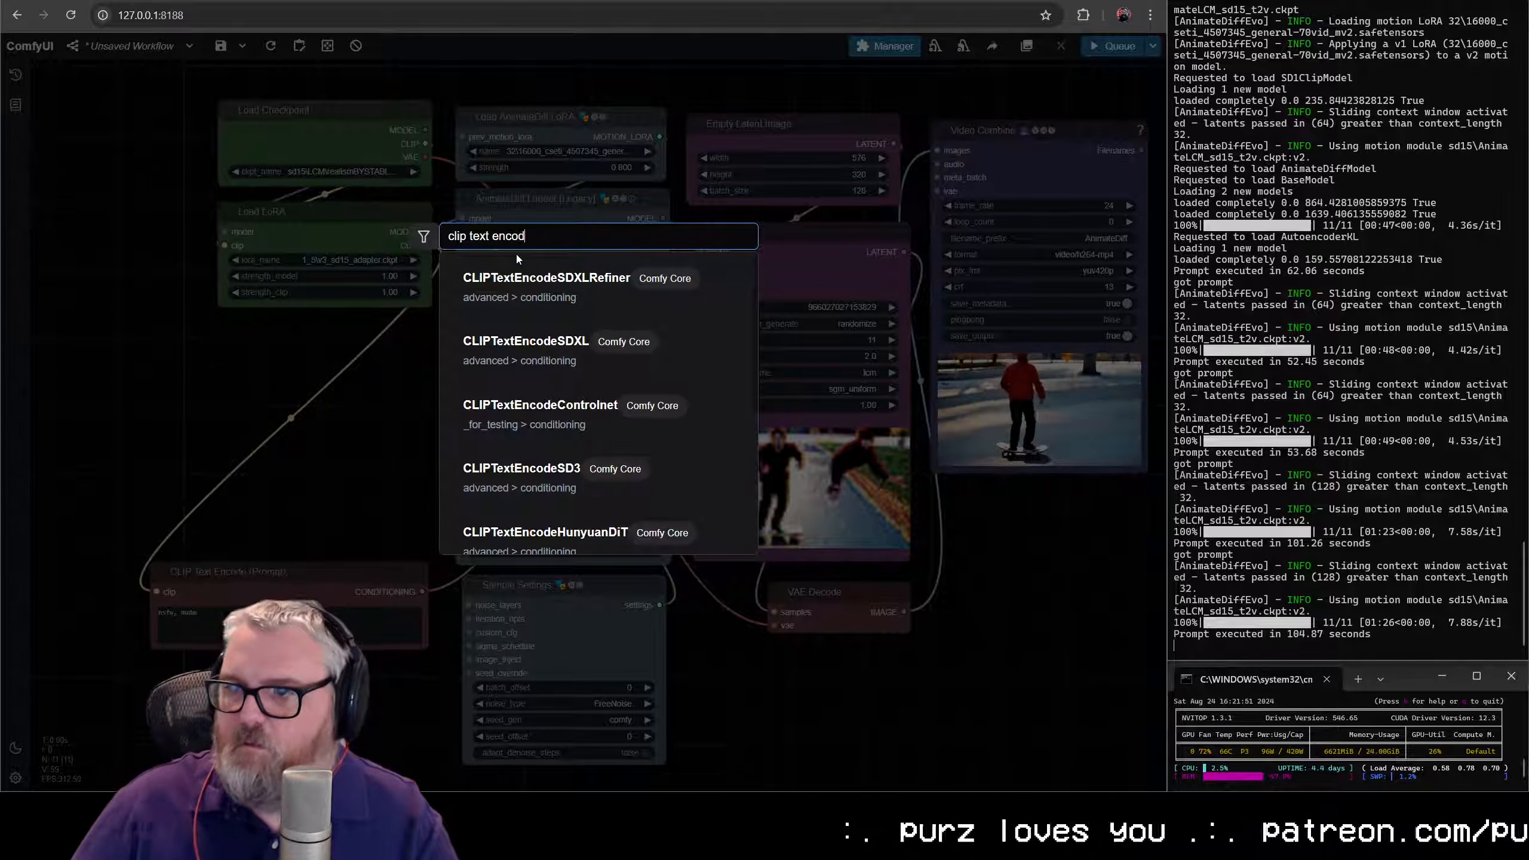
scroll(522, 306, "down", 3)
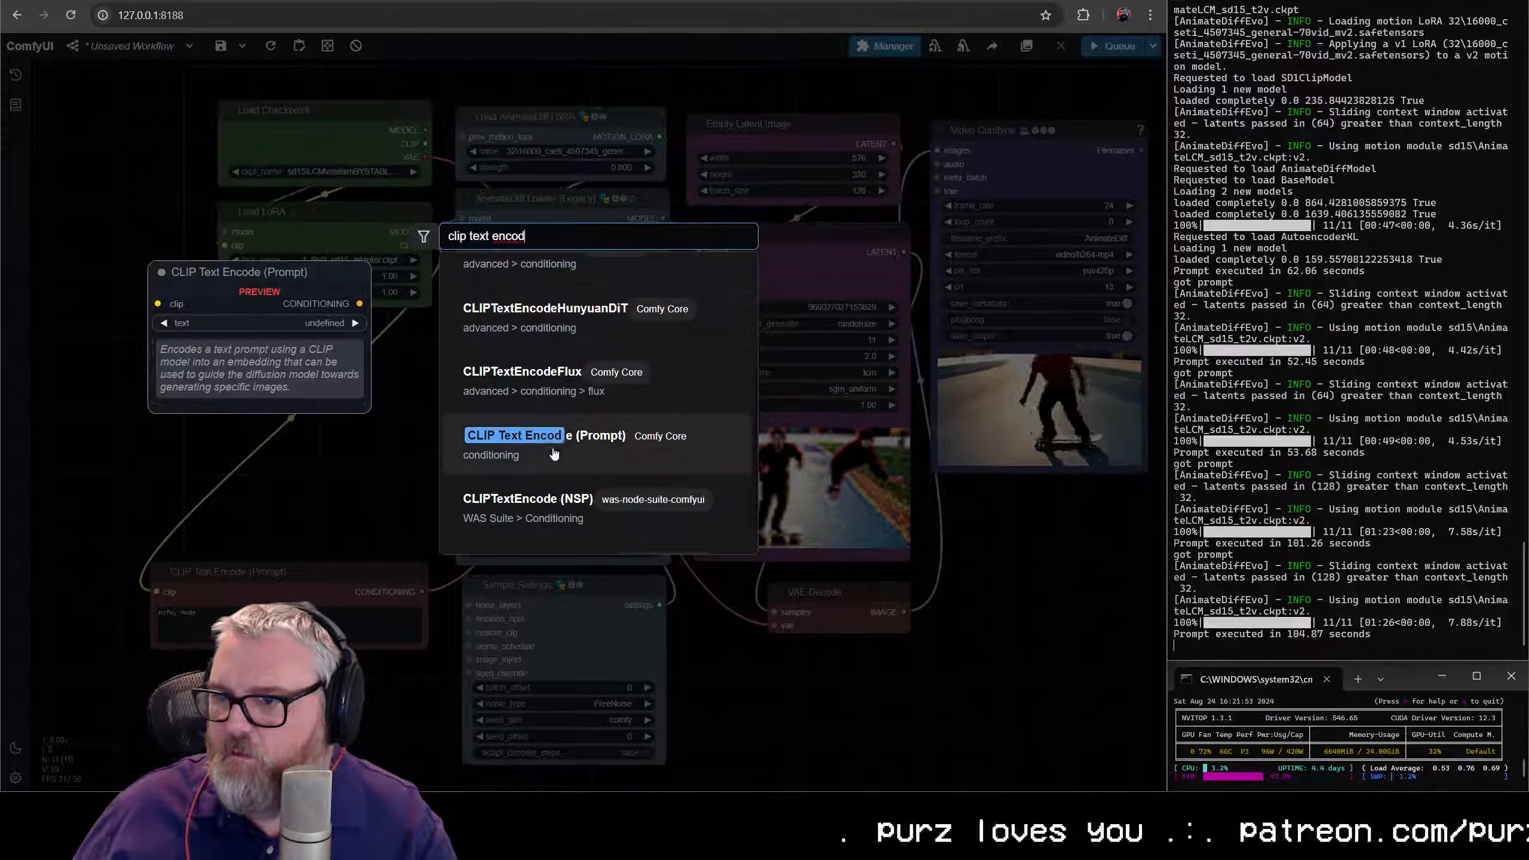
left_click(463, 412)
left_click_drag(388, 358, 256, 328)
- Colour the new CLIP Text Encode node green and wire it from Load LoRA's CLIP output to the KSampler's positive input
right_click(256, 329)
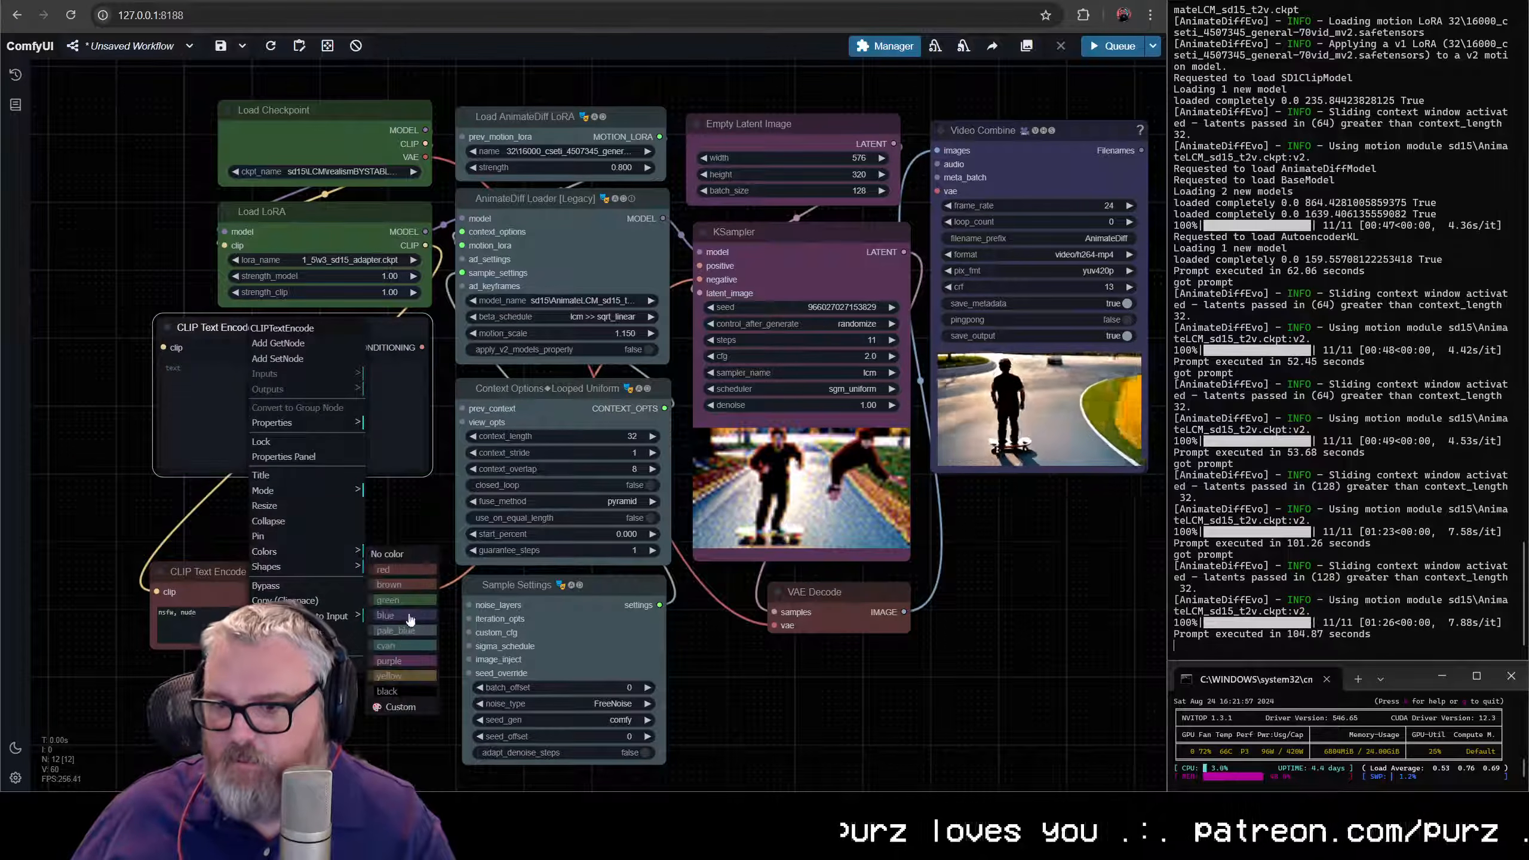
left_click(397, 599)
left_click_drag(421, 246, 163, 347)
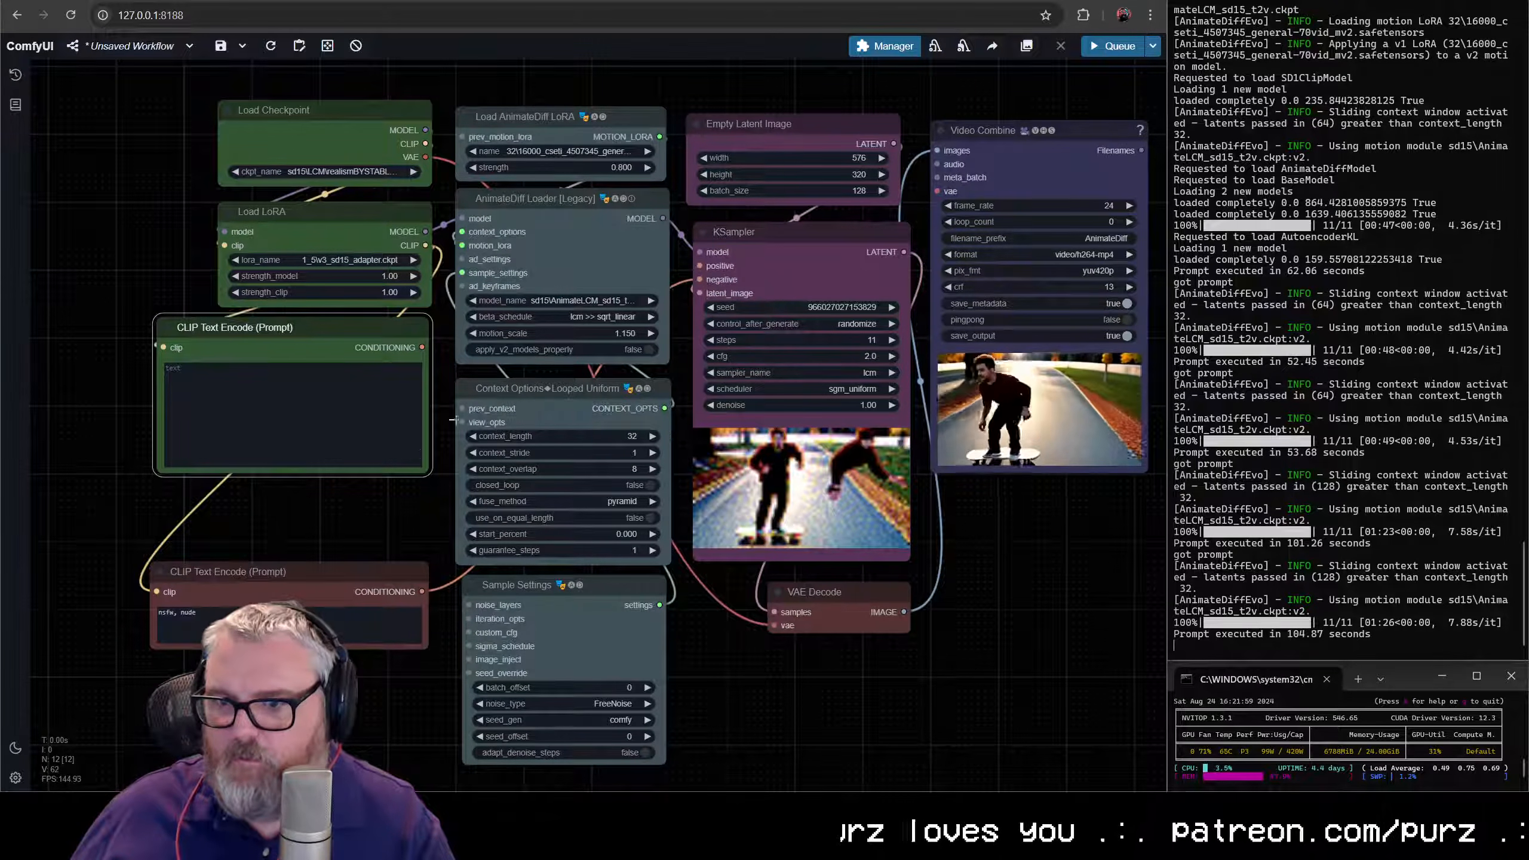
left_click_drag(423, 348, 700, 266)
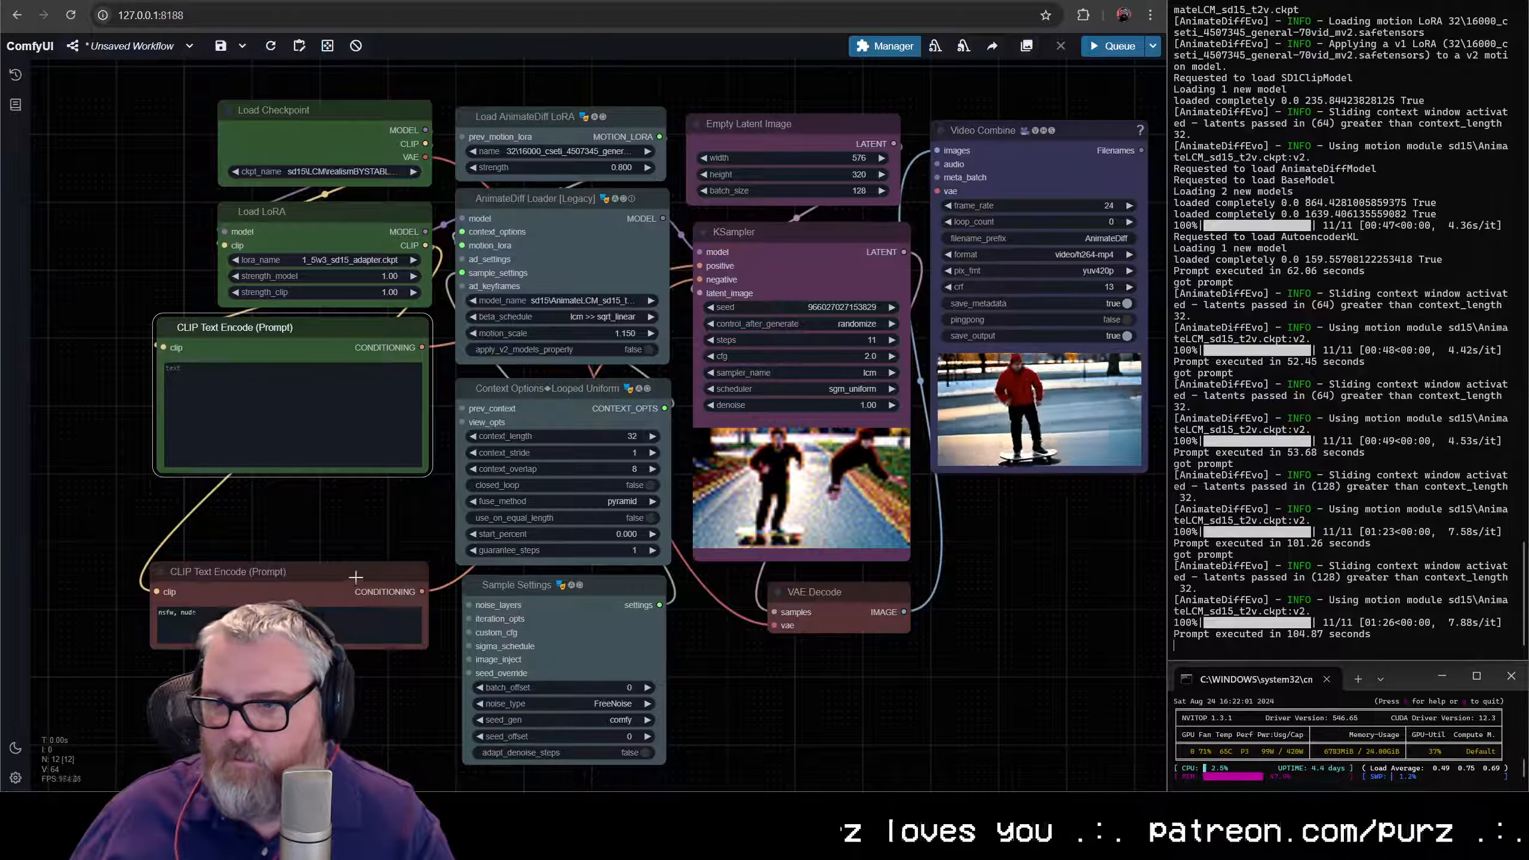
- Move the negative prompt node up beneath the positive one and enter the positive prompt "a man skateboarding down venice beach, wearing a hat and sunglasses"
left_click_drag(356, 577, 355, 495)
left_click(314, 409)
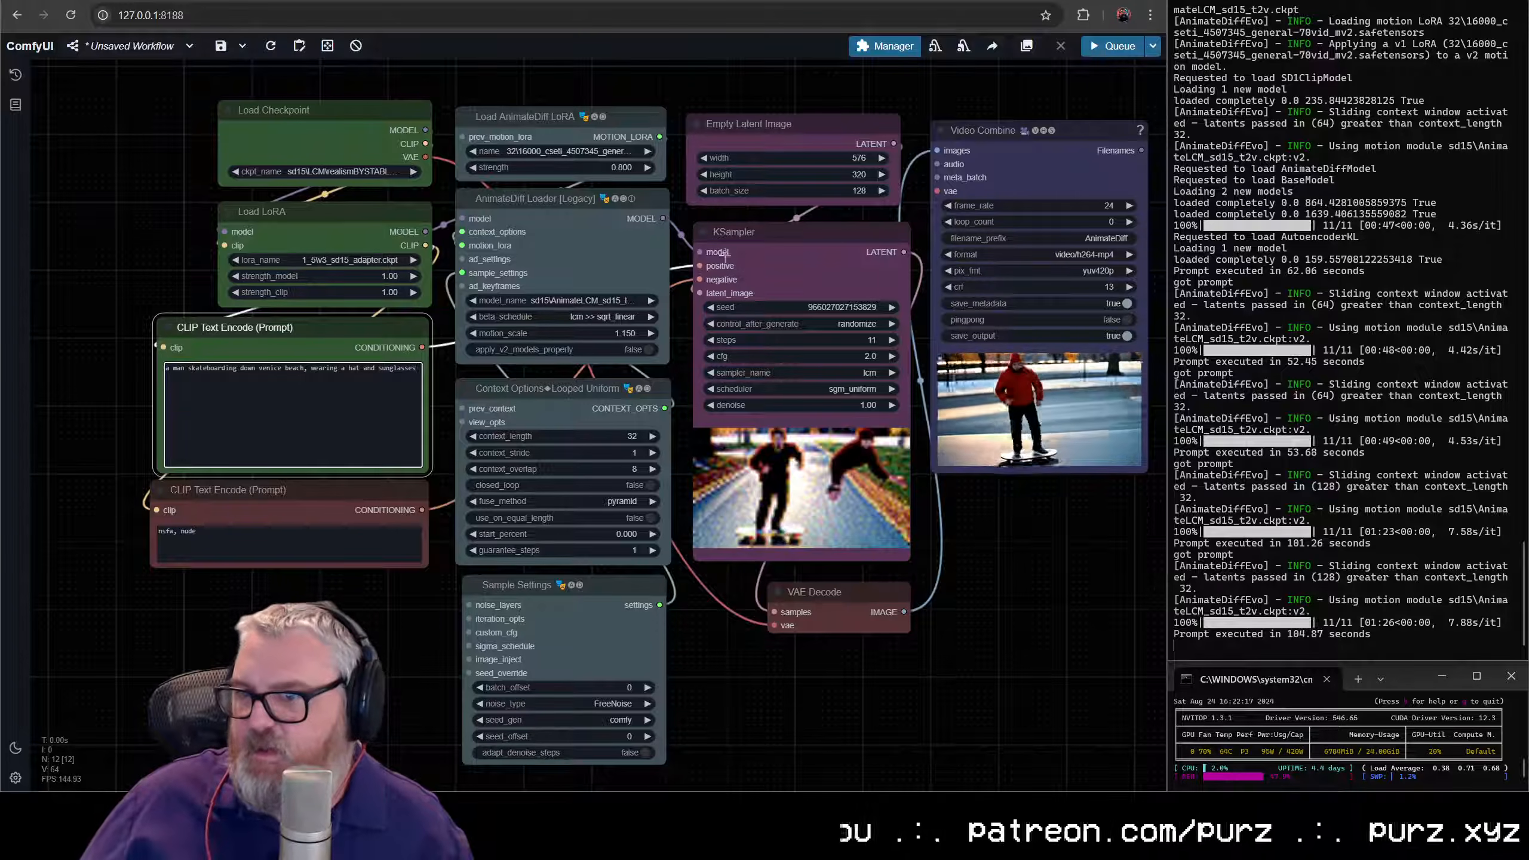
- Set the Empty Latent Image batch size to 240 and queue the workflow to generate the Venice Beach video
left_click_drag(880, 208, 648, 310)
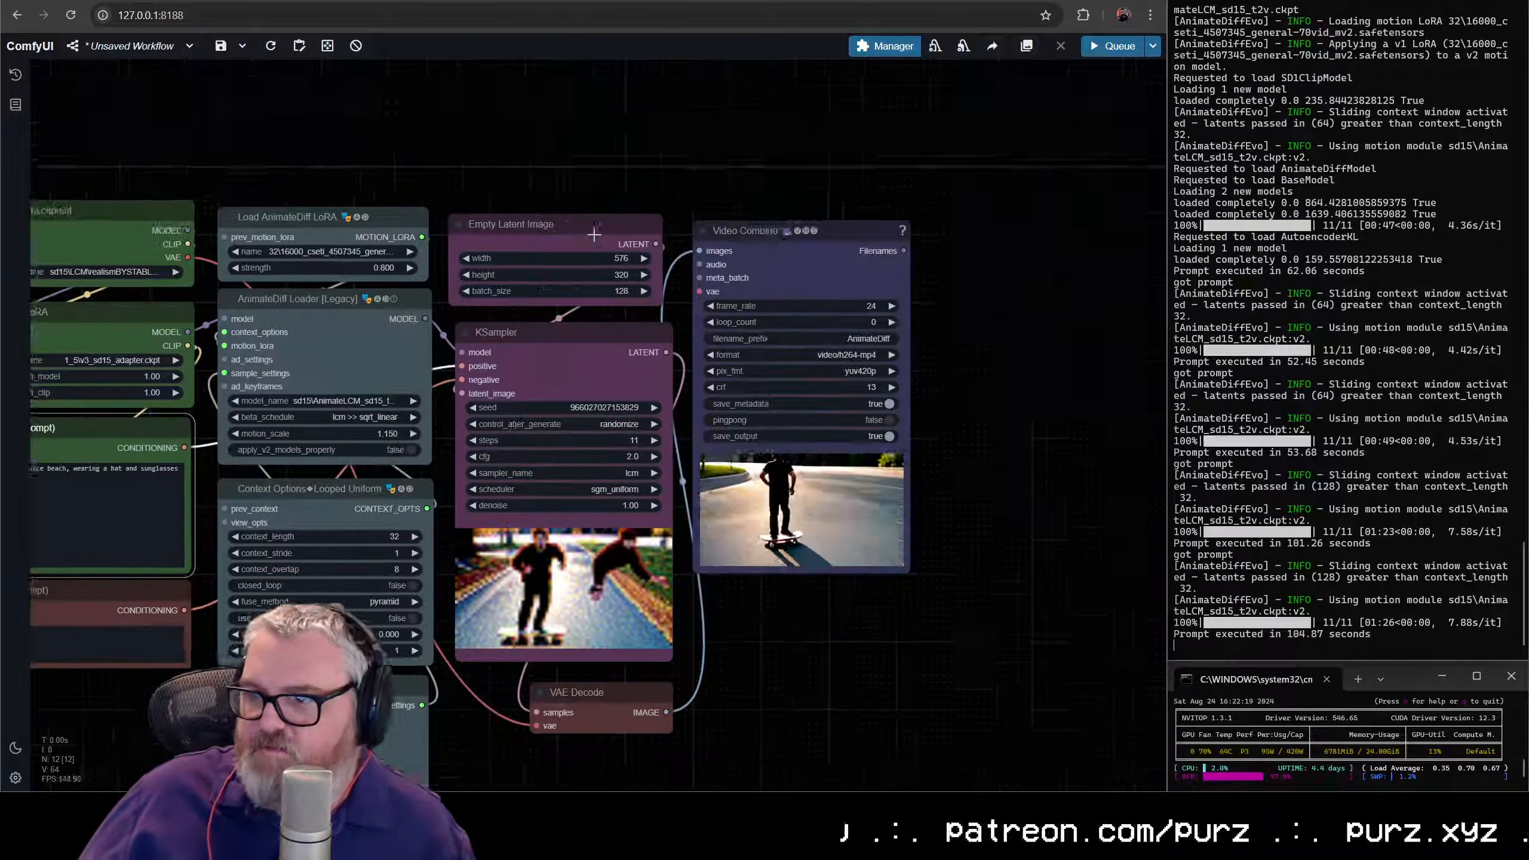
scroll(648, 308, "up", 8)
left_click(593, 298)
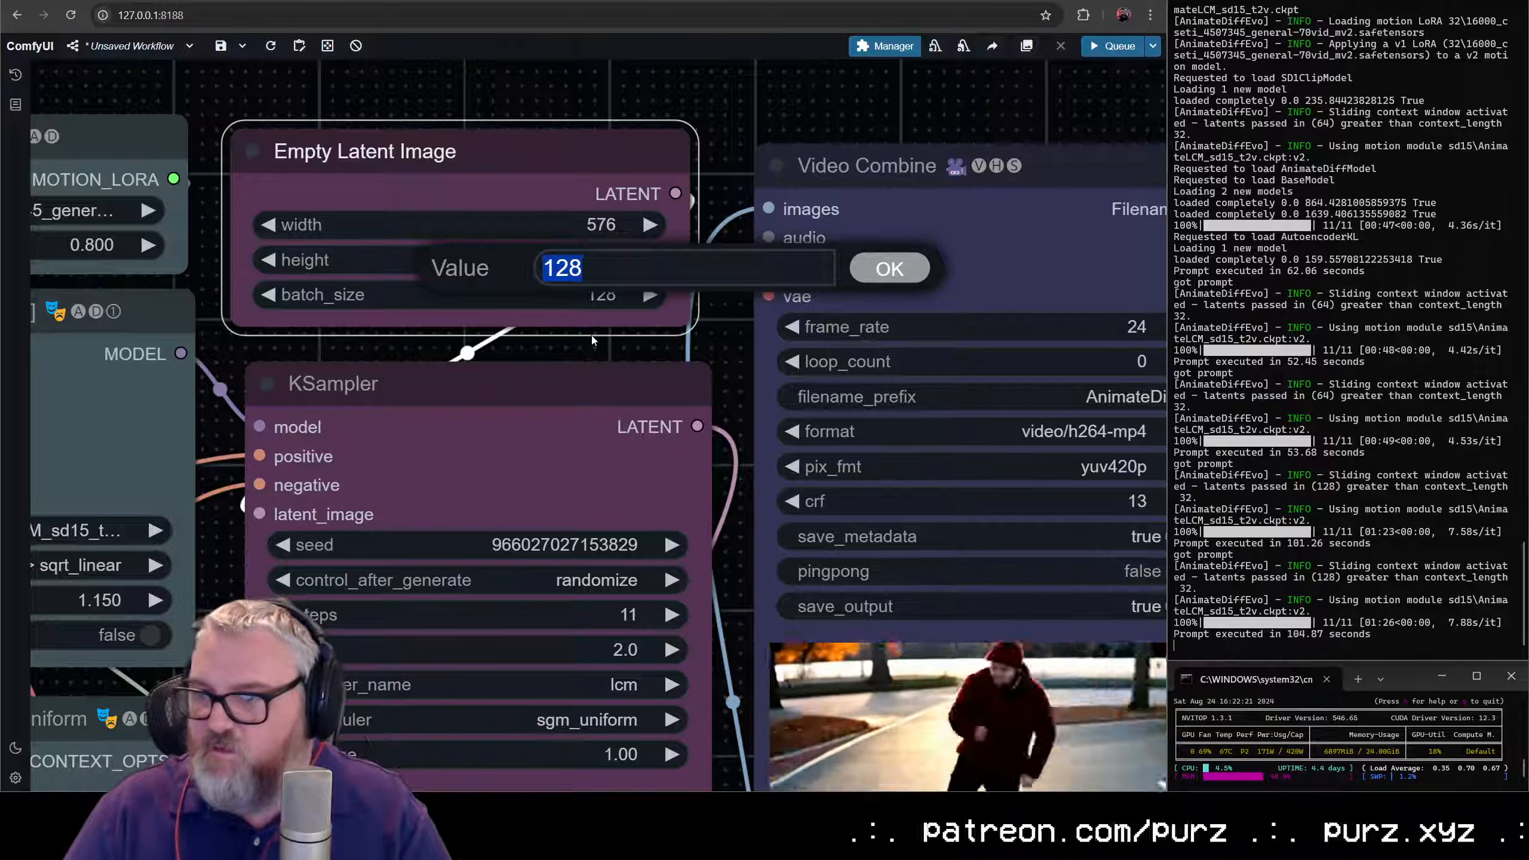
type("64")
key("Return")
scroll(627, 417, "down", 7)
left_click_drag(628, 417, 866, 261)
scroll(866, 261, "down", 1)
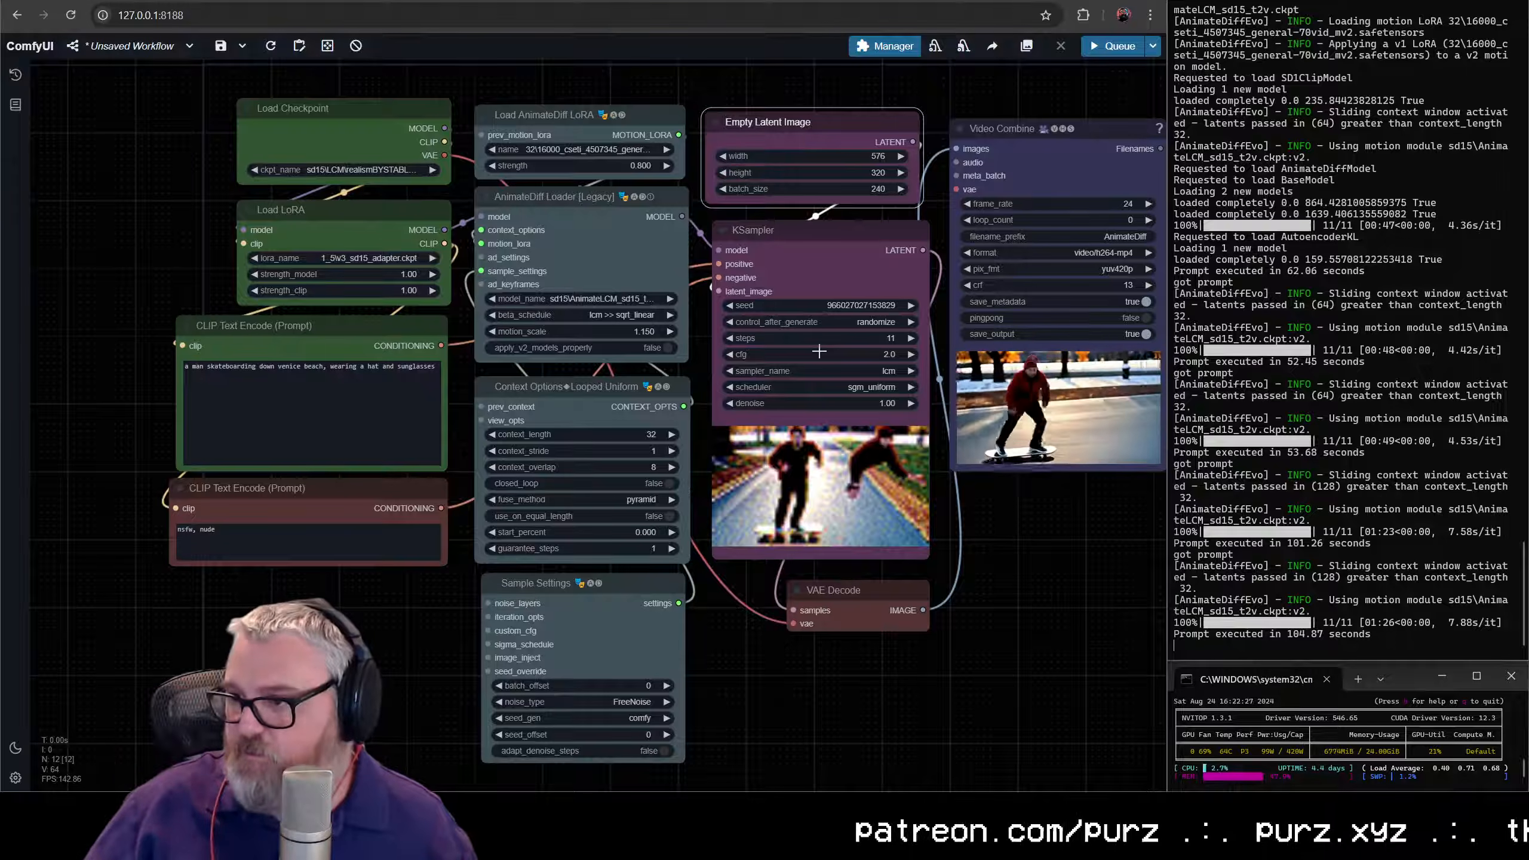
key("ctrl+Return")
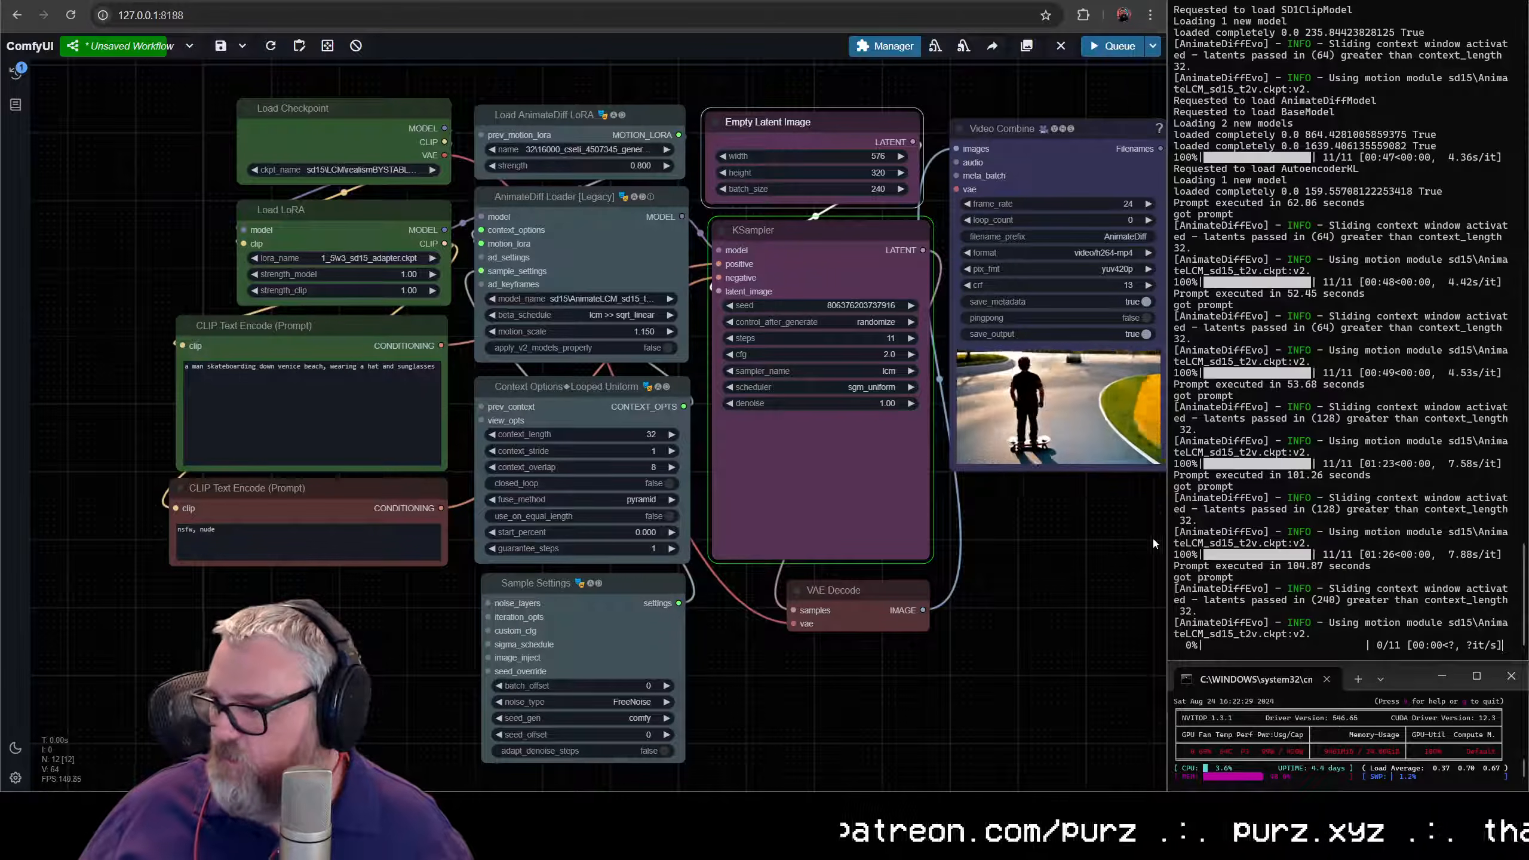
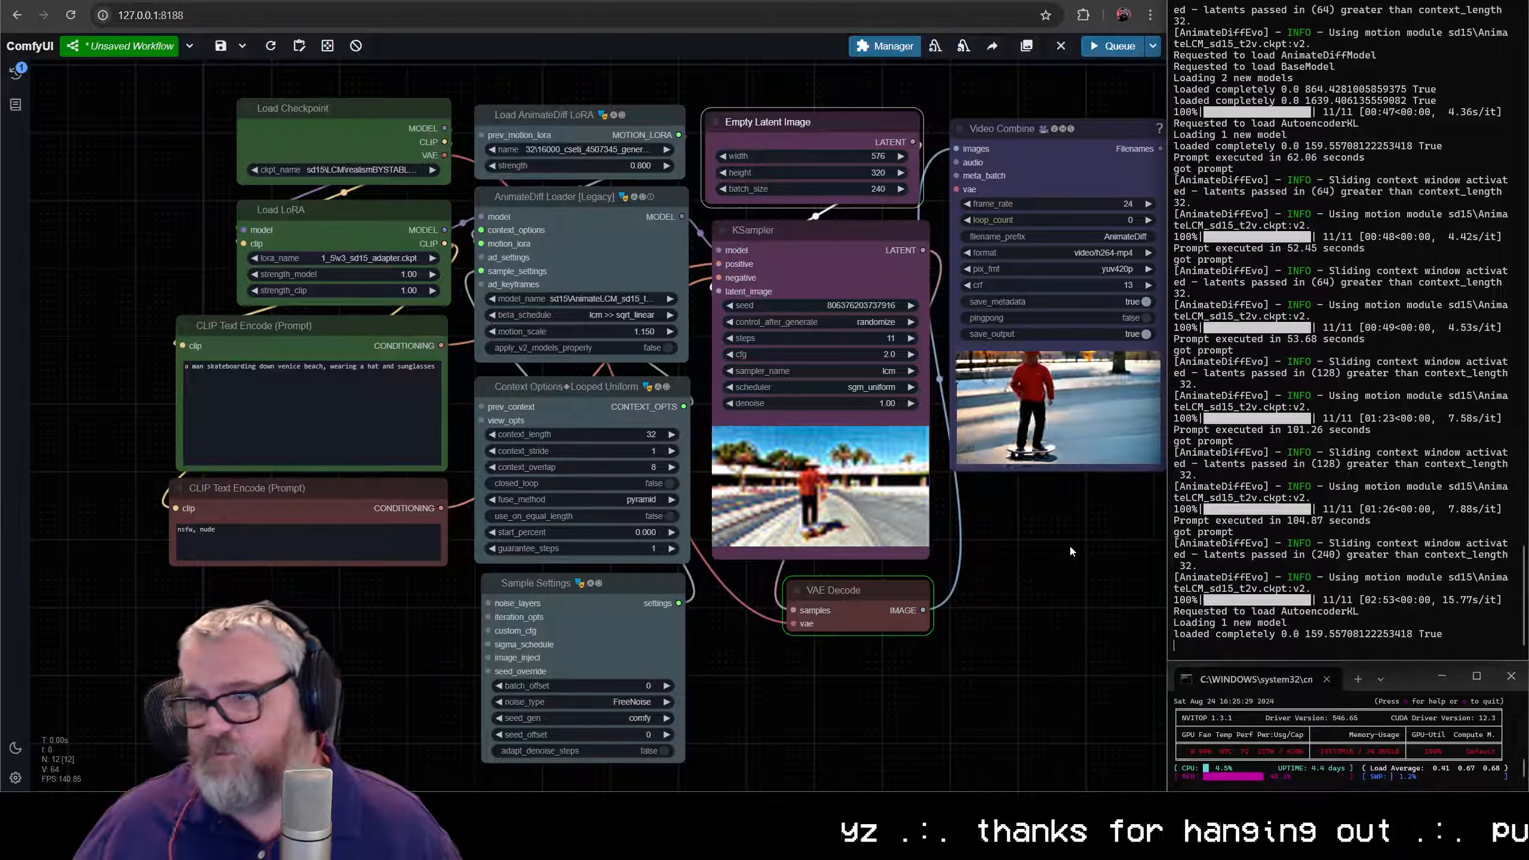
- Examine the generated Venice Beach skateboarding video up close in the Video Combine preview
left_click_drag(1075, 516, 886, 496)
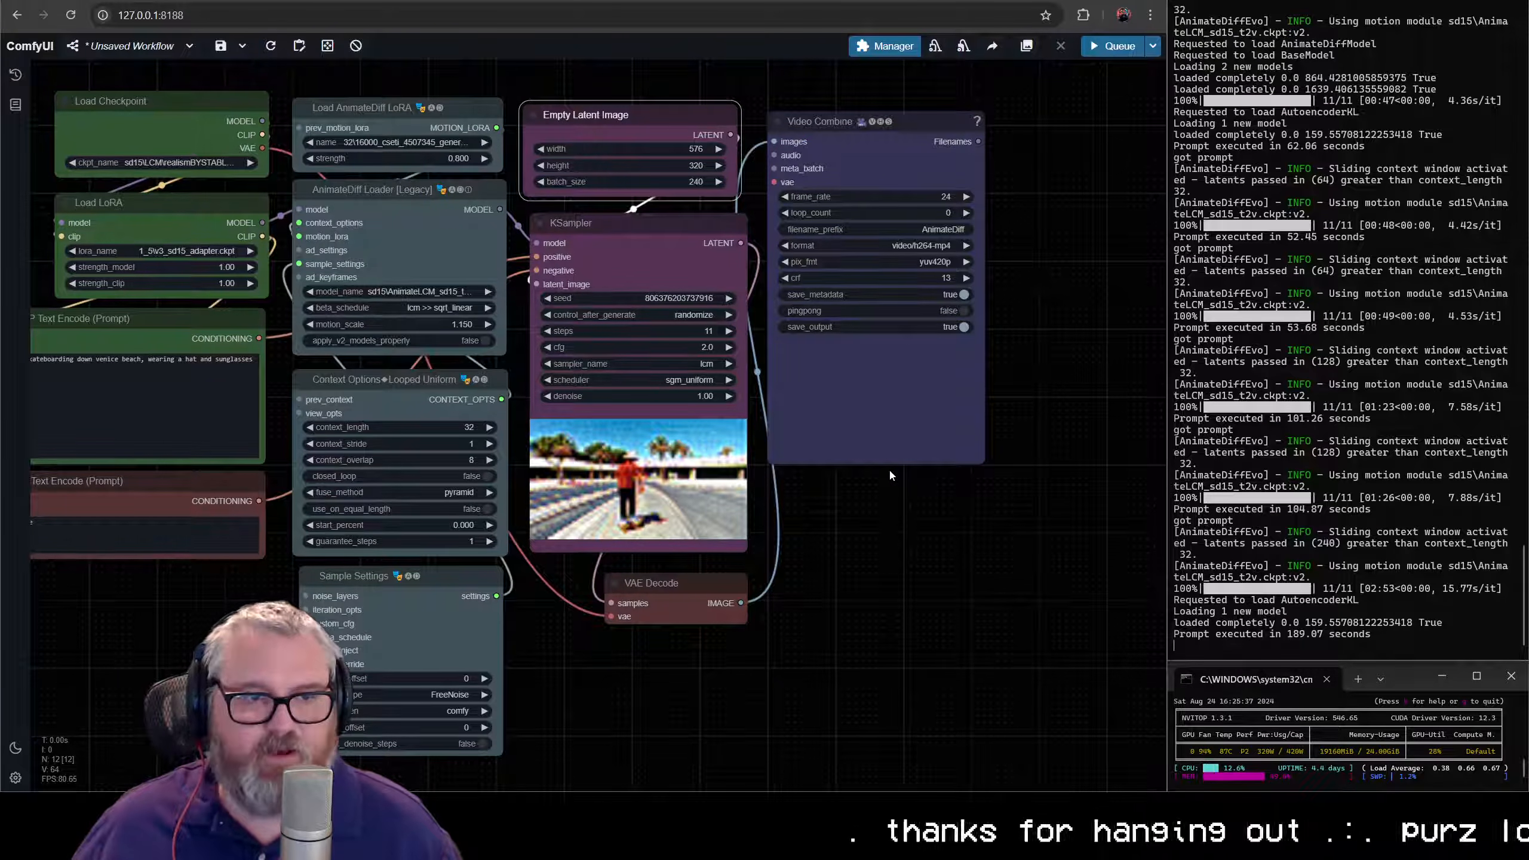
scroll(903, 458, "up", 10)
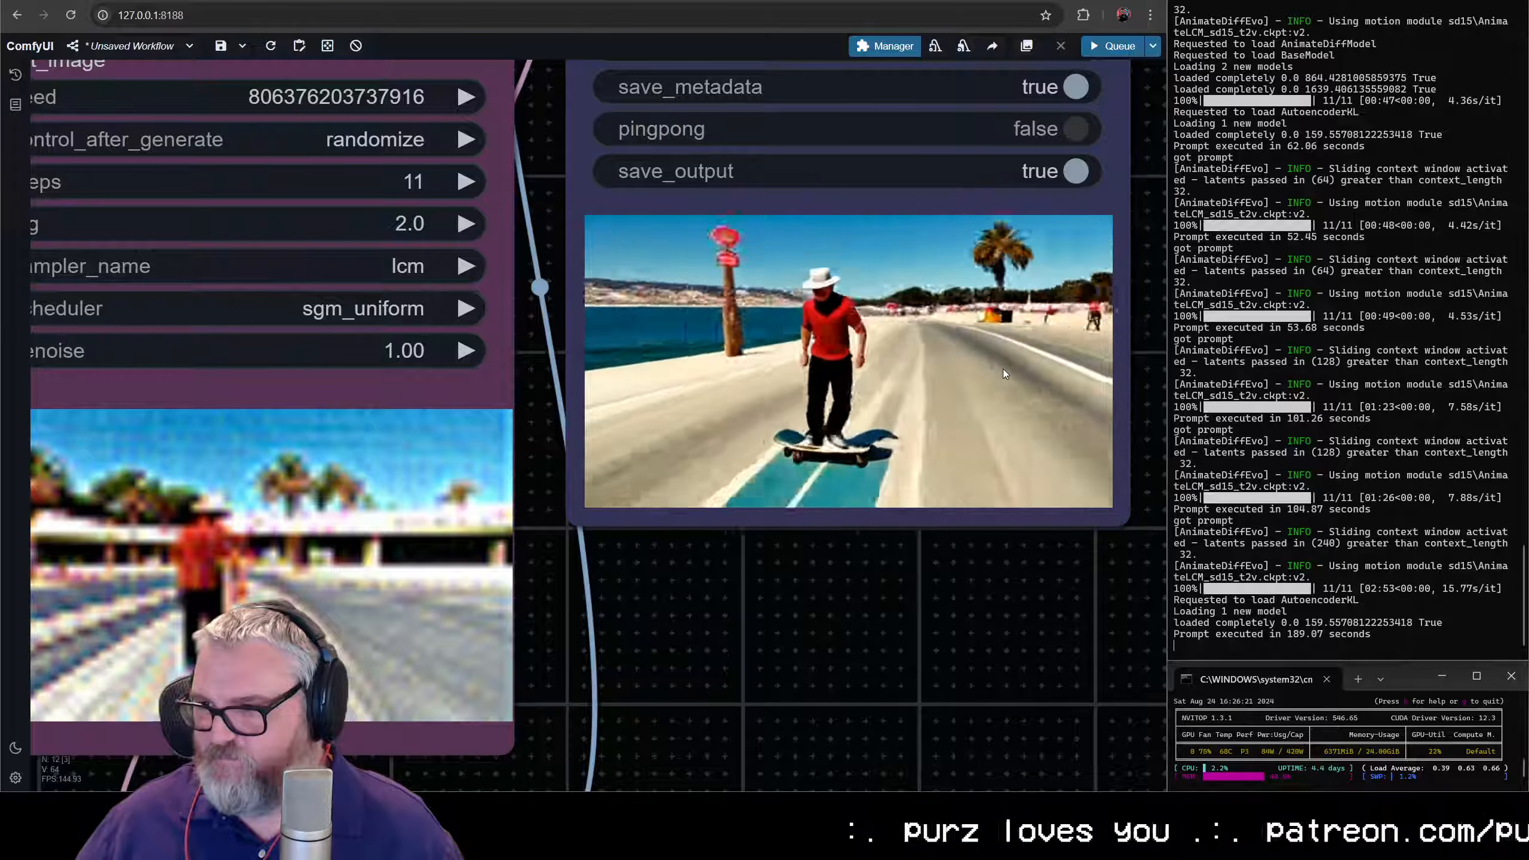
scroll(961, 384, "up", 5)
left_click_drag(879, 395, 783, 446)
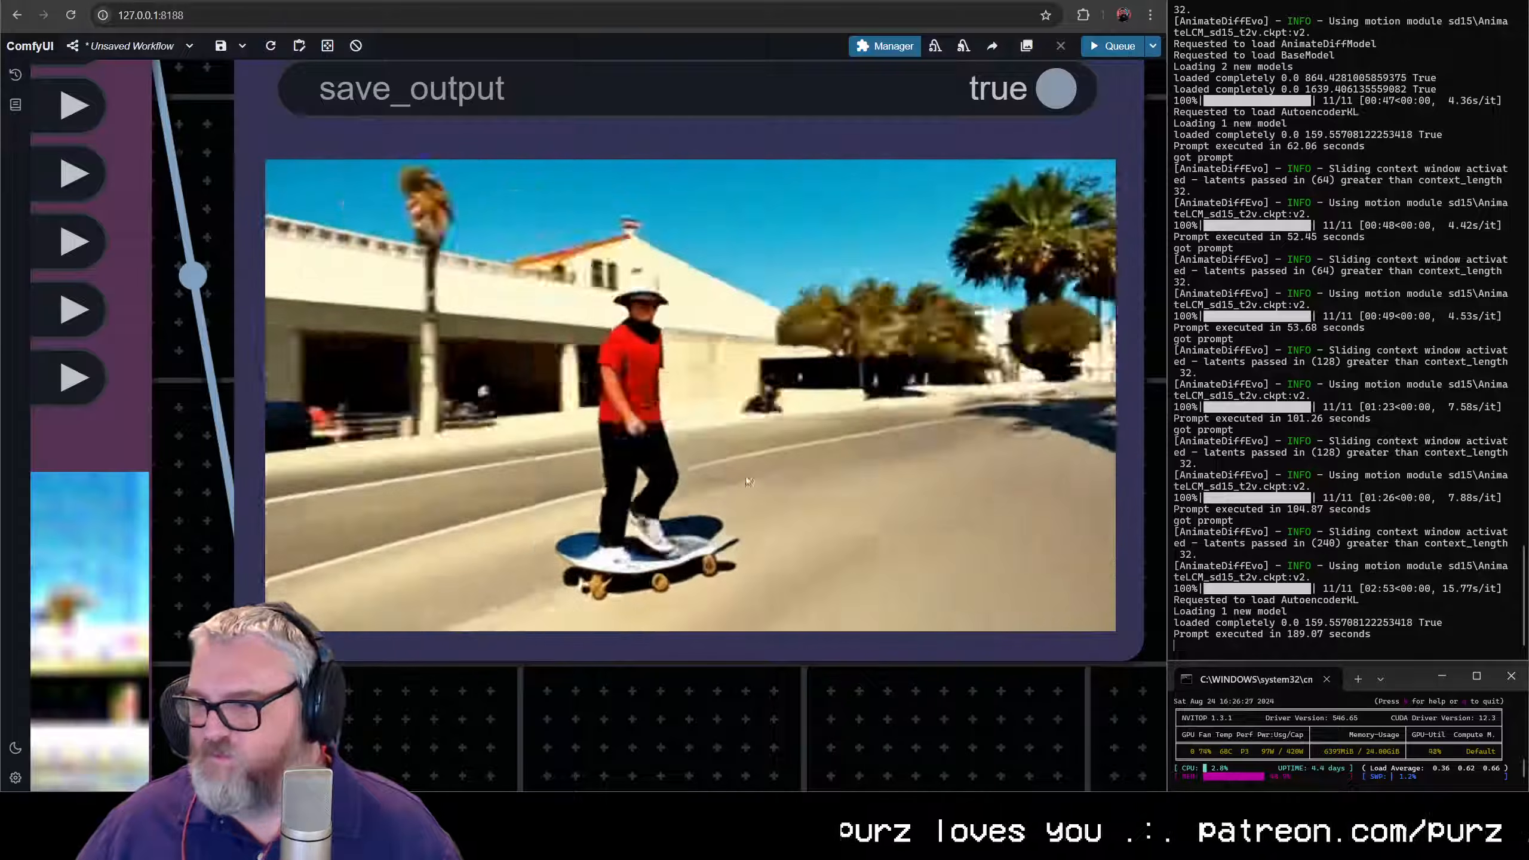
scroll(742, 488, "down", 15)
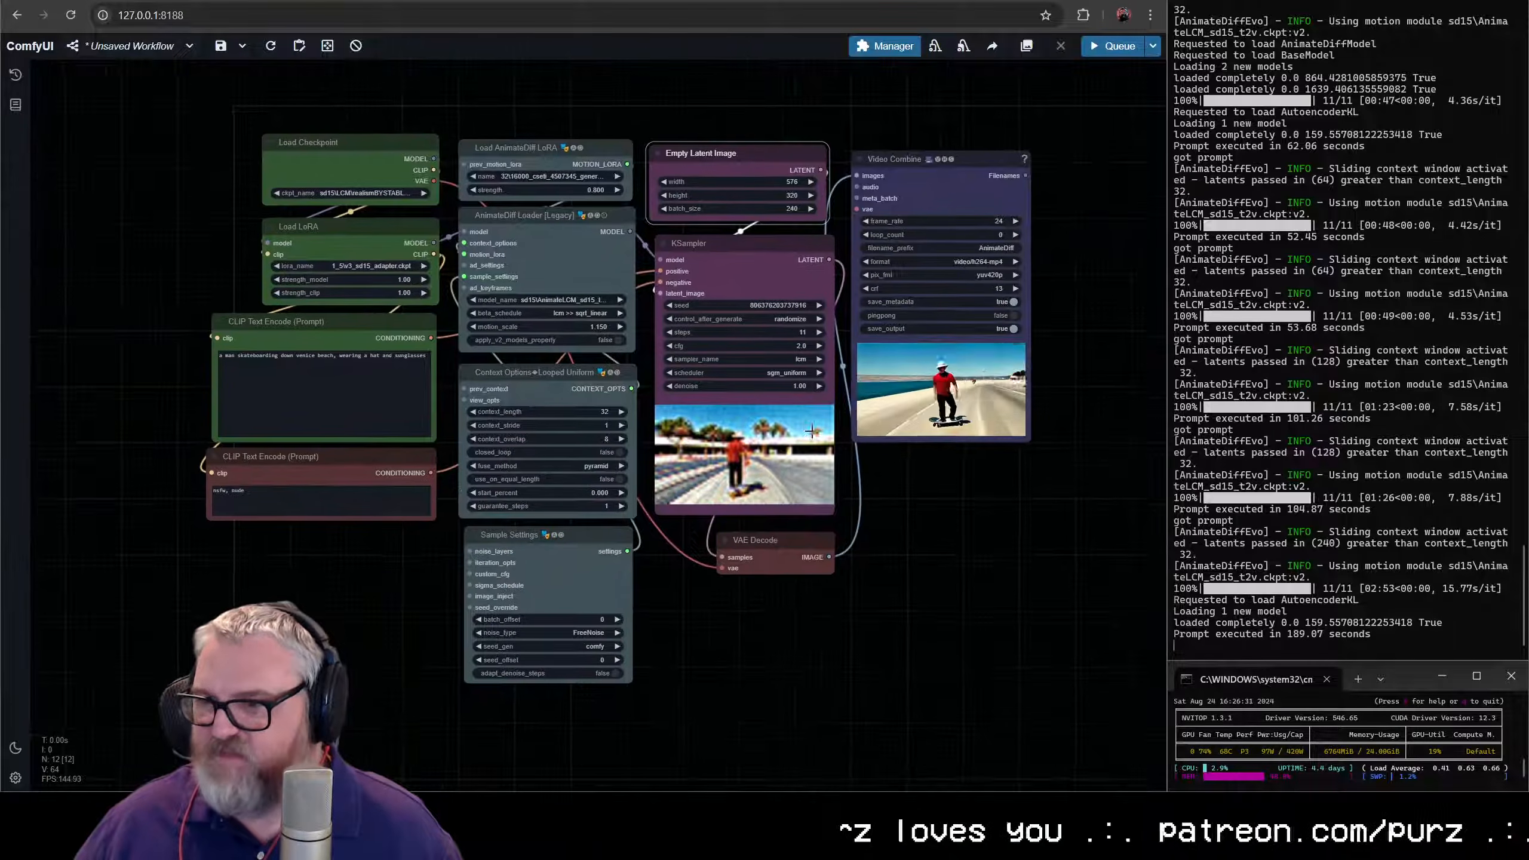
left_click_drag(811, 431, 704, 453)
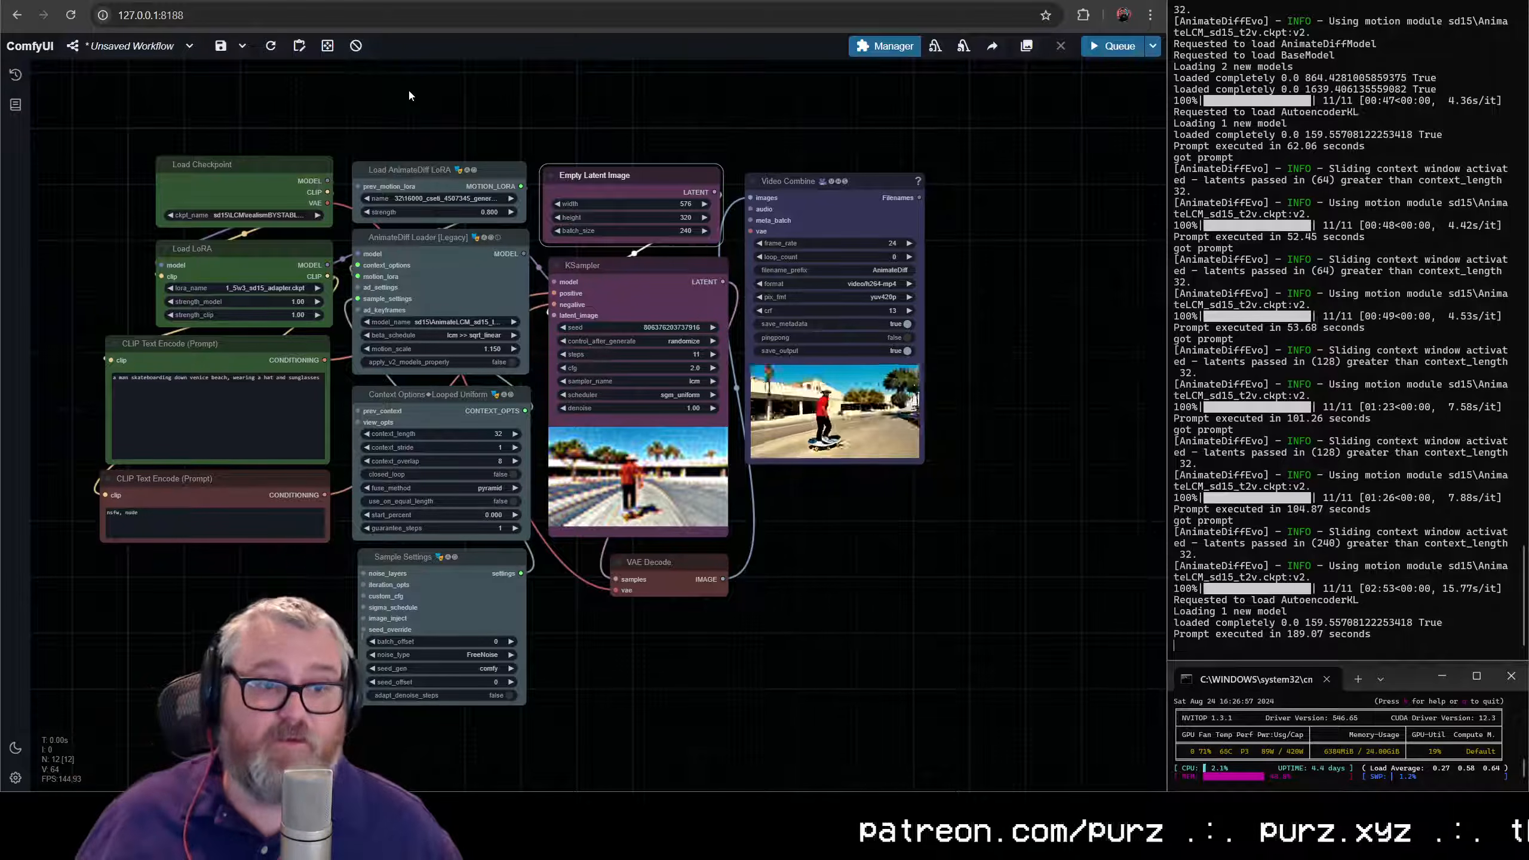
- Move all the AnimateDiff, sampling and output nodes to the right, opening a wide gap beside the checkpoint, LoRA and prompt nodes
left_click_drag(439, 113, 933, 735)
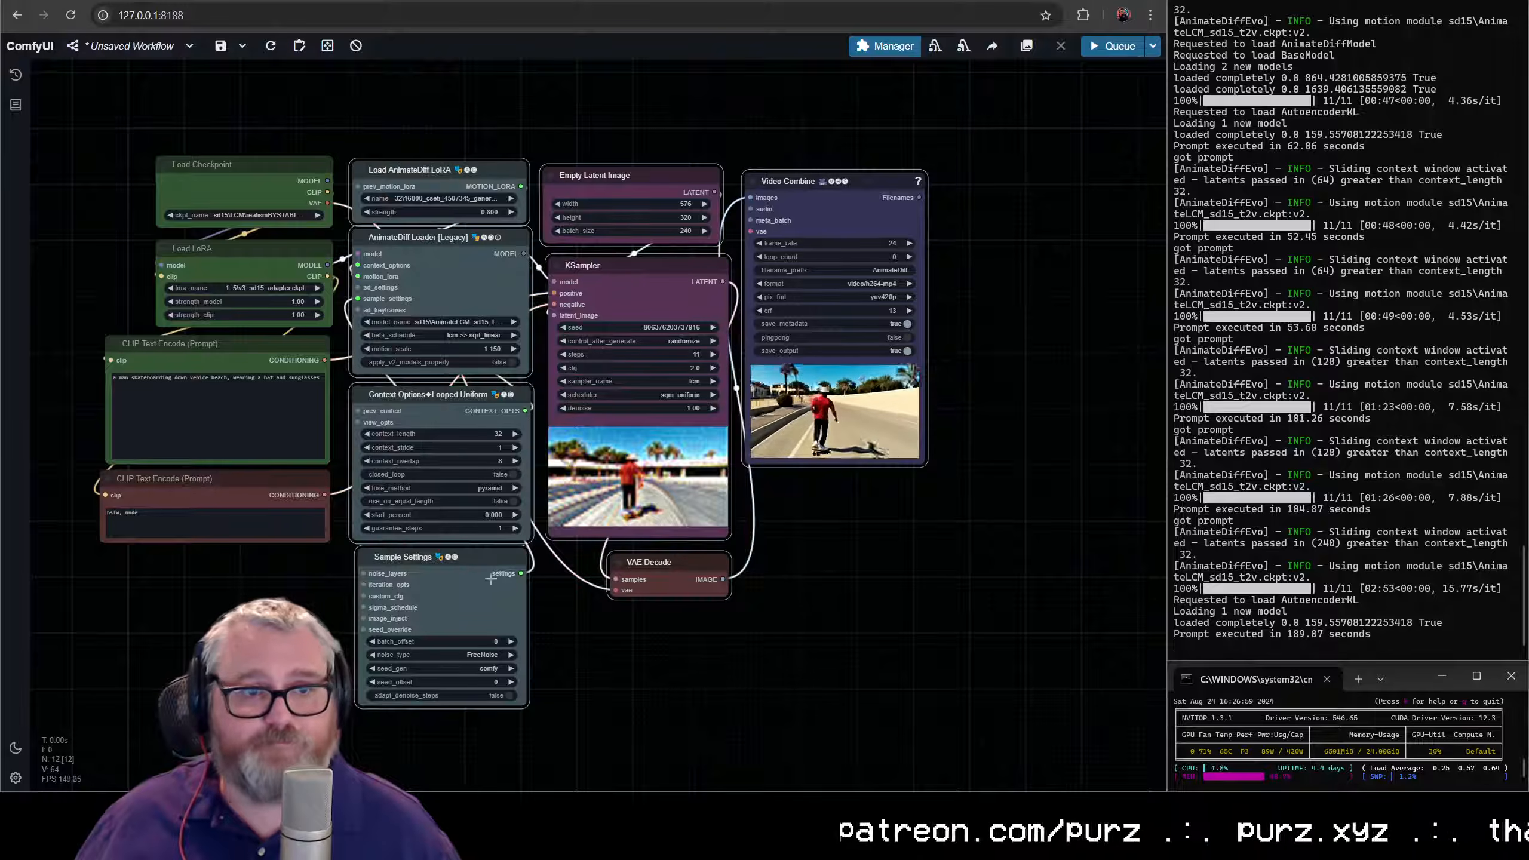
left_click_drag(456, 562, 765, 562)
scroll(559, 421, "up", 5)
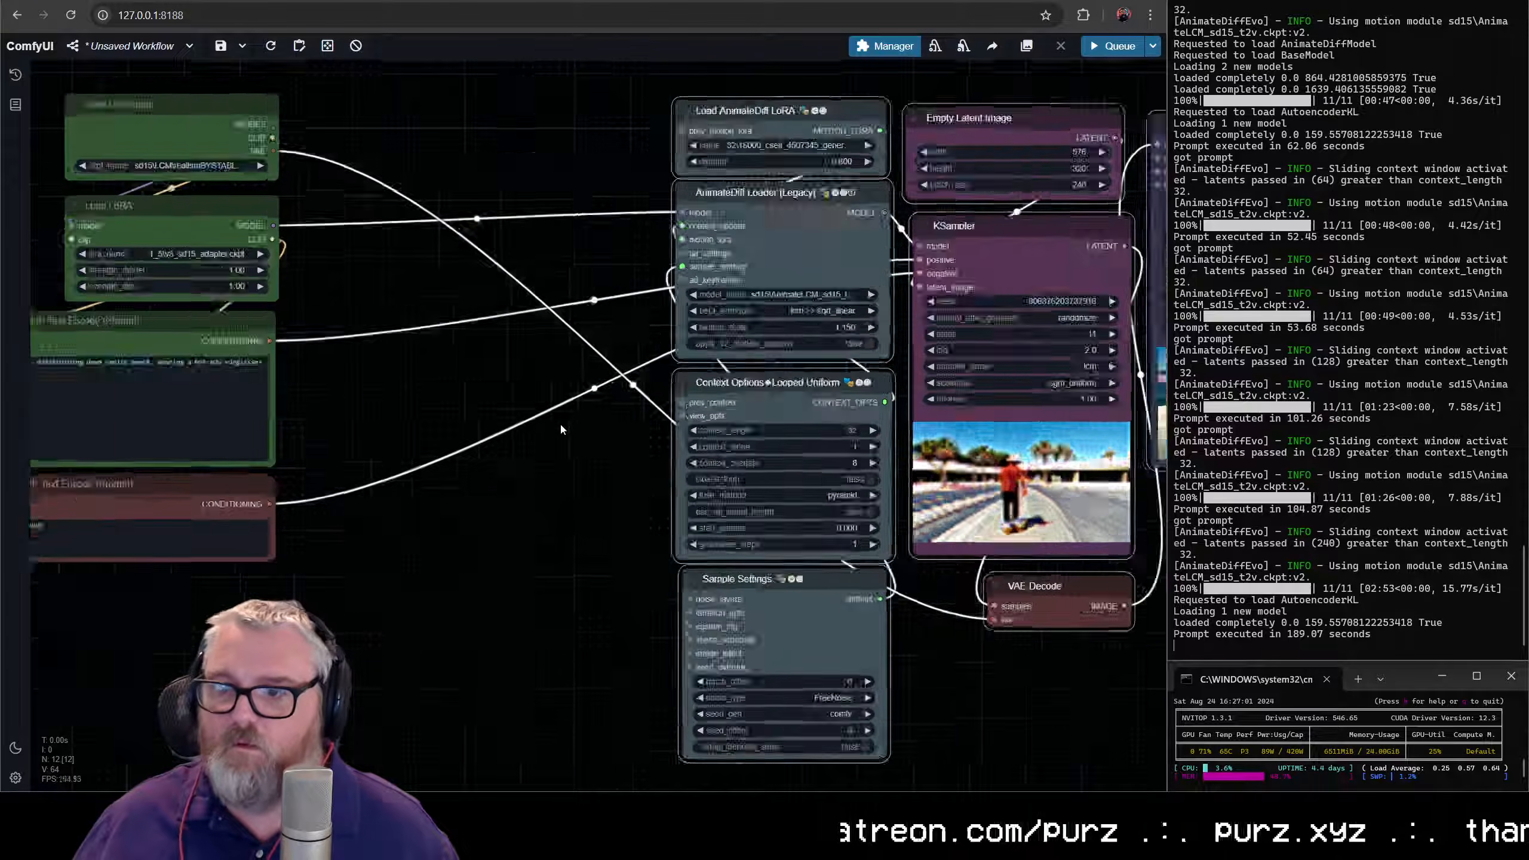
left_click_drag(562, 421, 753, 525)
scroll(712, 616, "down", 4)
left_click_drag(712, 616, 728, 423)
scroll(590, 524, "down", 1)
left_click_drag(590, 524, 280, 563)
scroll(280, 564, "up", 1)
left_click_drag(648, 186, 722, 180)
- Add an IPAdapter ClipVision Enhancer node in the gap between the Load LoRA and AnimateDiff nodes
double_click(364, 278)
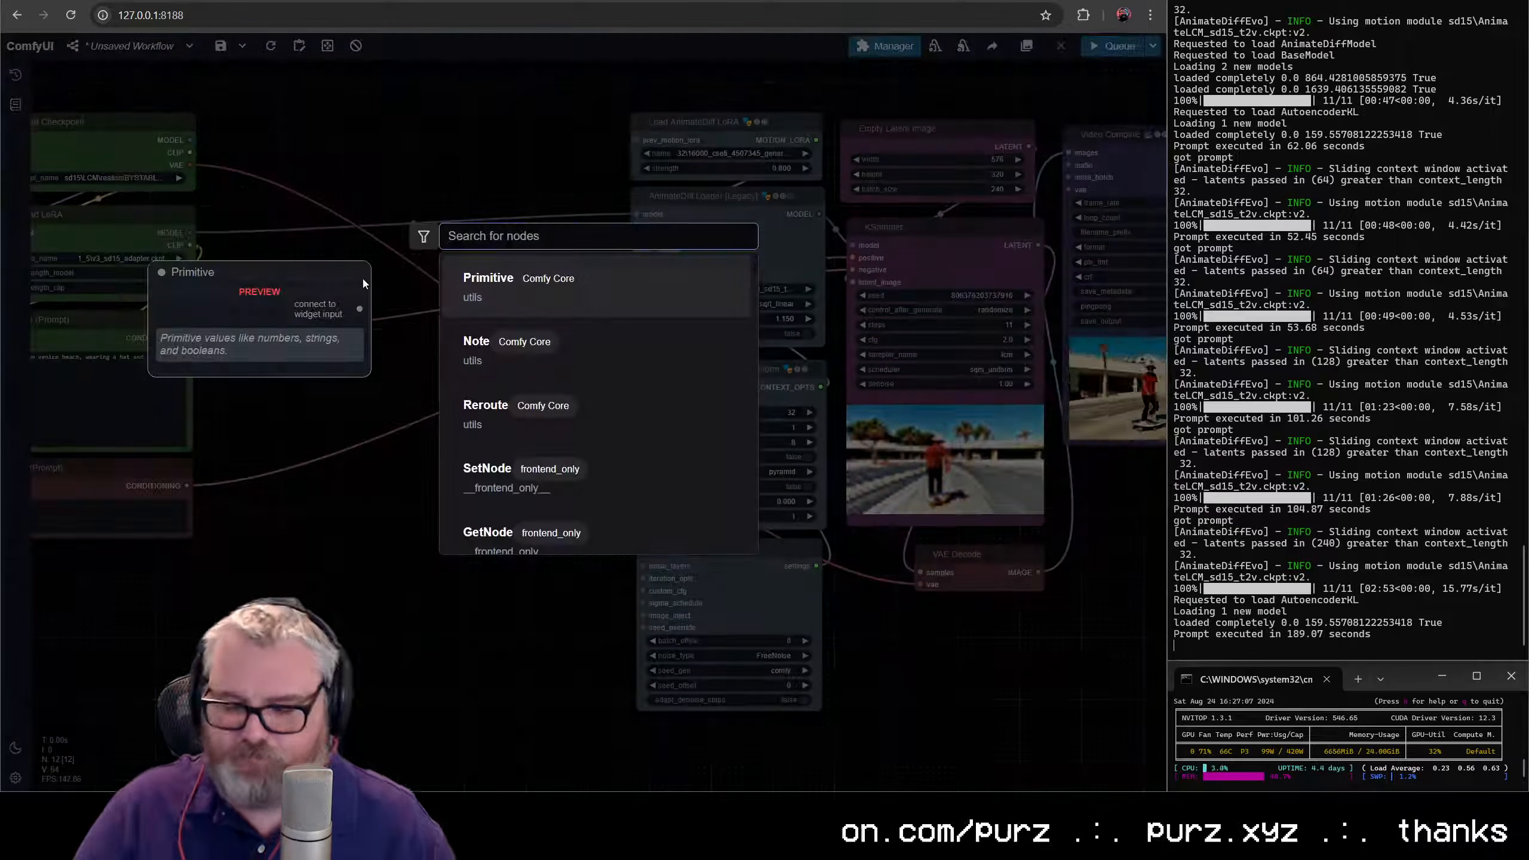
type("ipadapter clip")
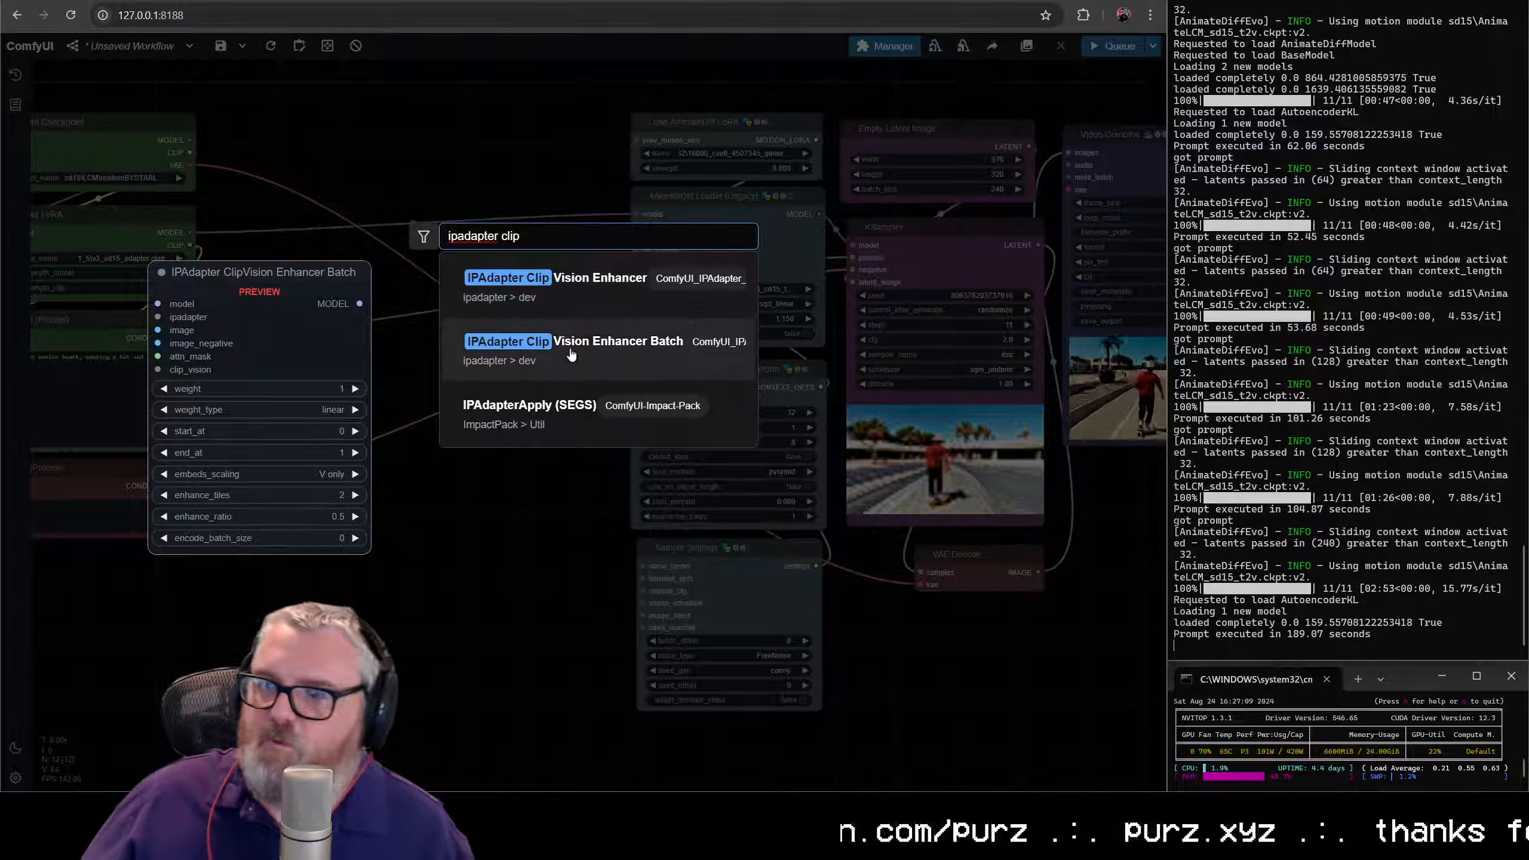
left_click(592, 288)
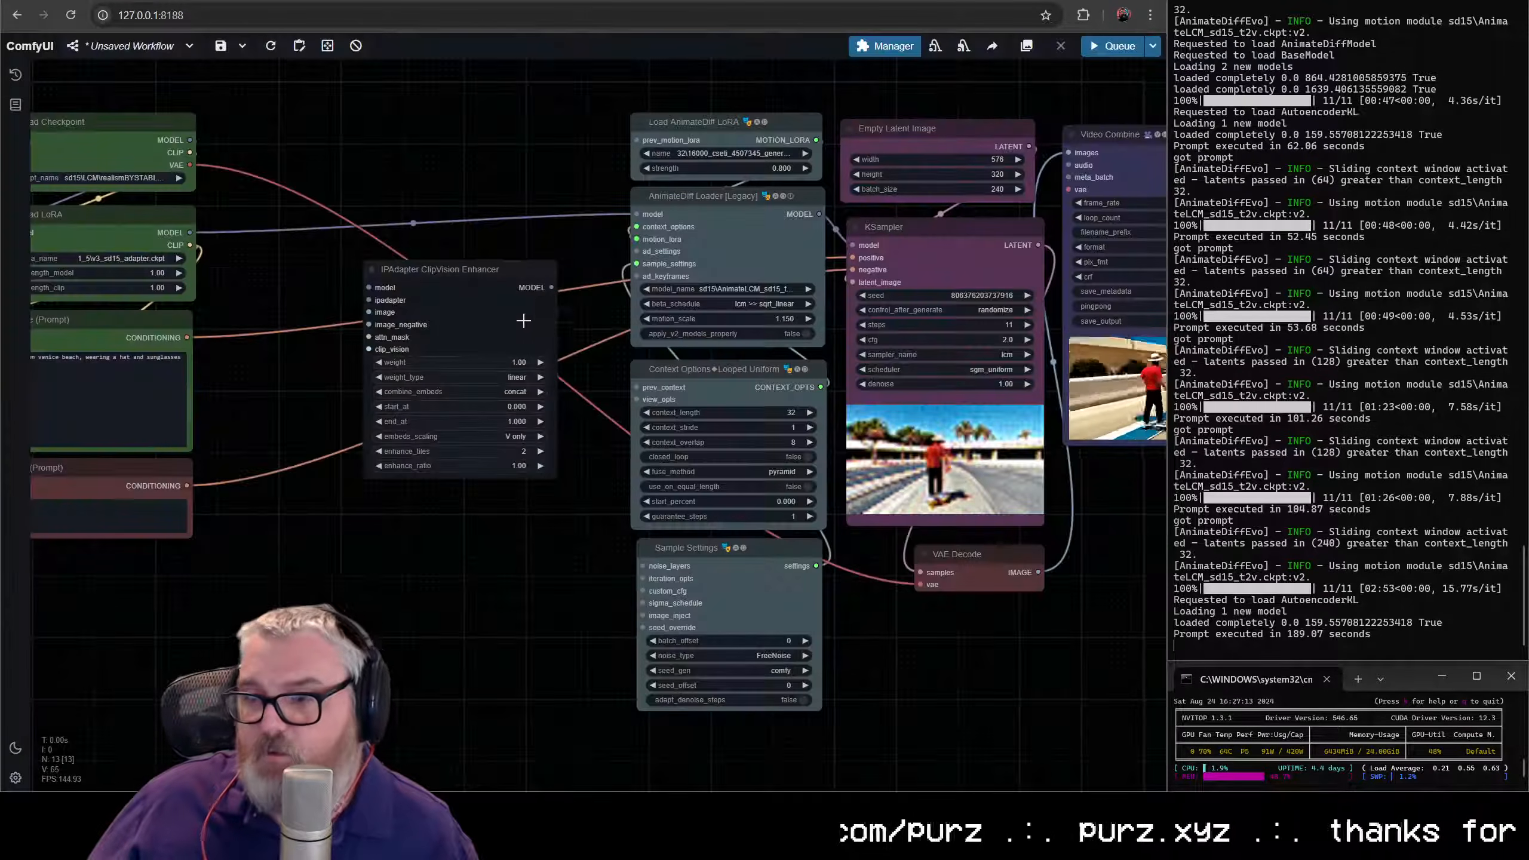
- Add an IPAdapter Unified Loader connected to the ClipVision Enhancer's model input and place it directly above the enhancer
left_click_drag(440, 287, 426, 231)
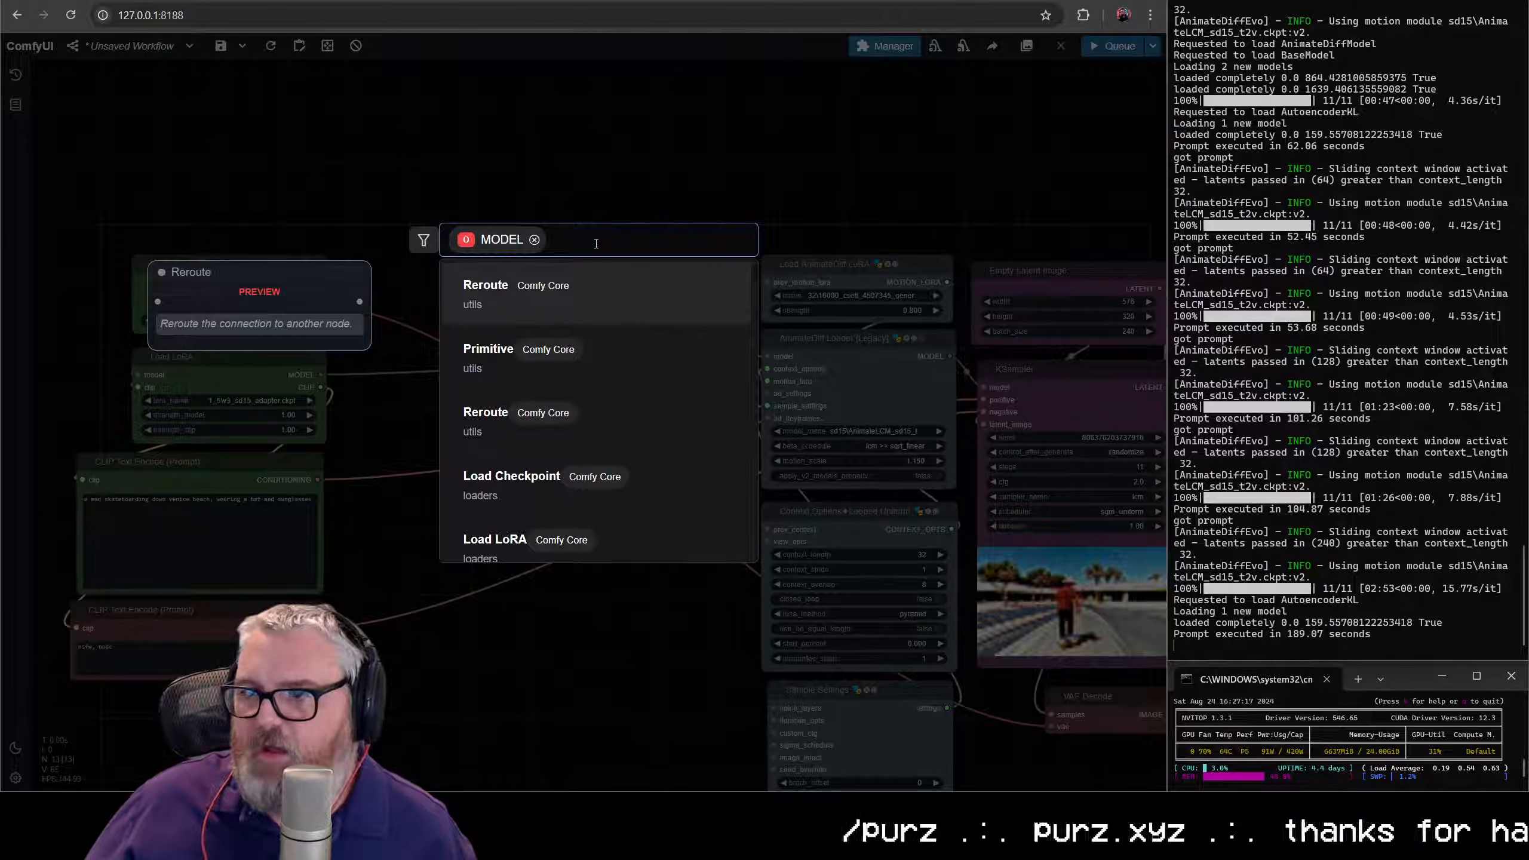
type("ipadapter u")
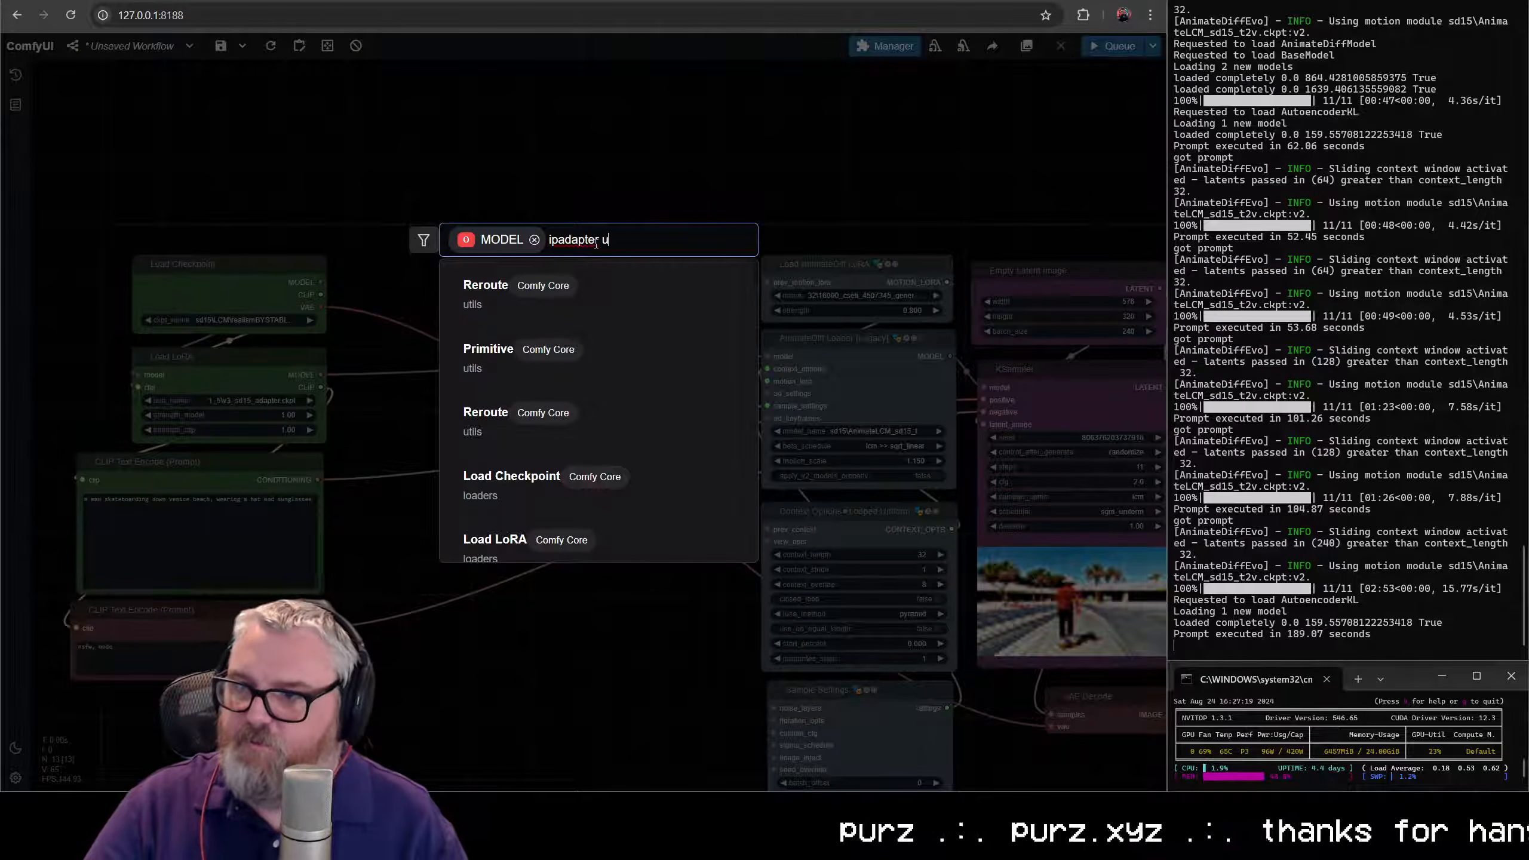
type("ni")
left_click(541, 359)
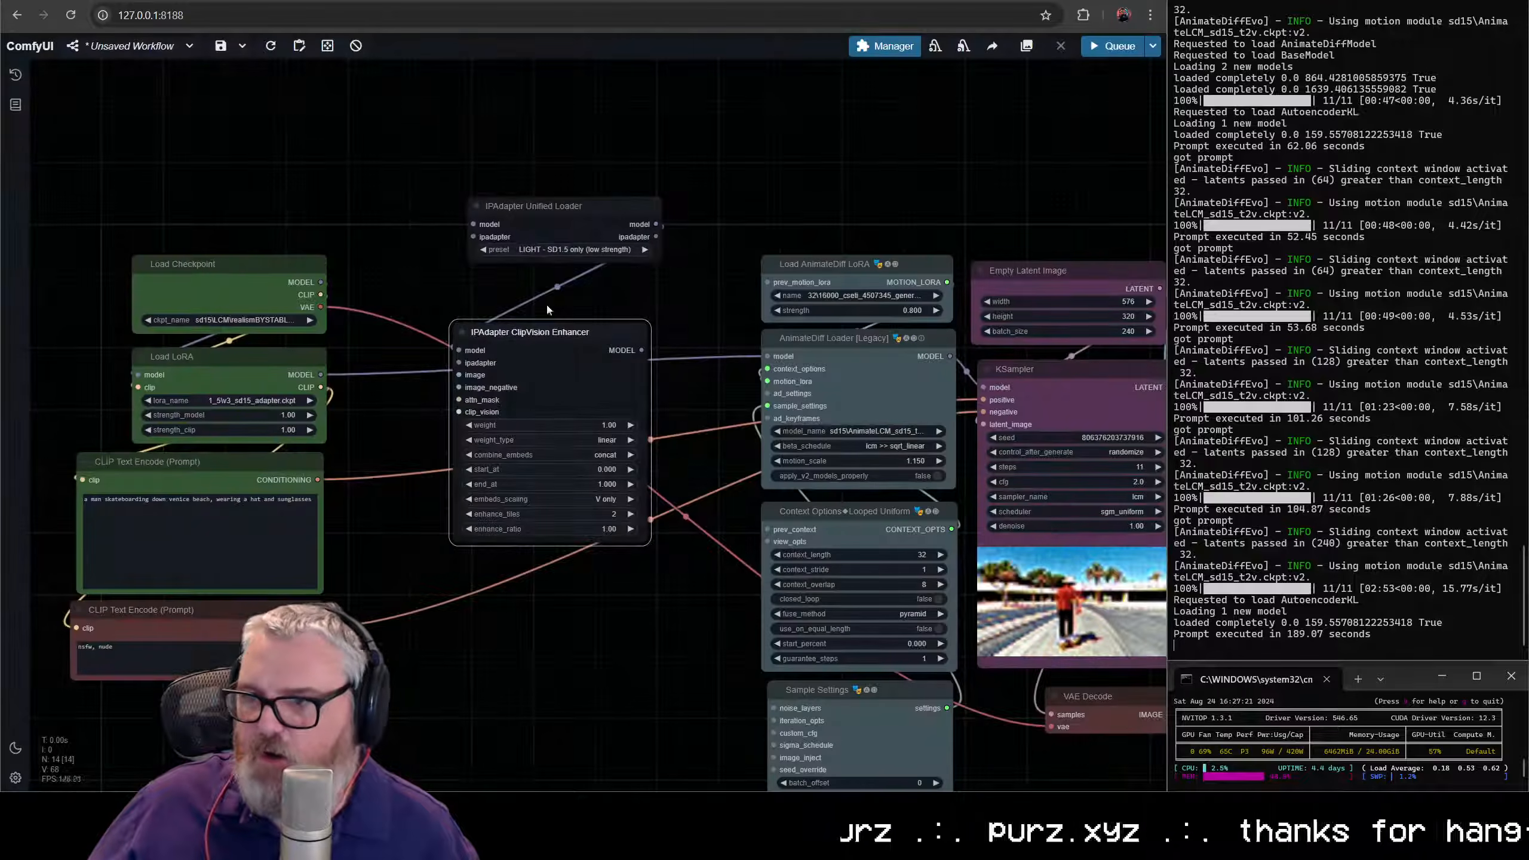
left_click_drag(569, 208, 549, 254)
- Set the Unified Loader's preset to PLUS (high strength) and wire its ipadapter output to the enhancer's ipadapter input
left_click(548, 295)
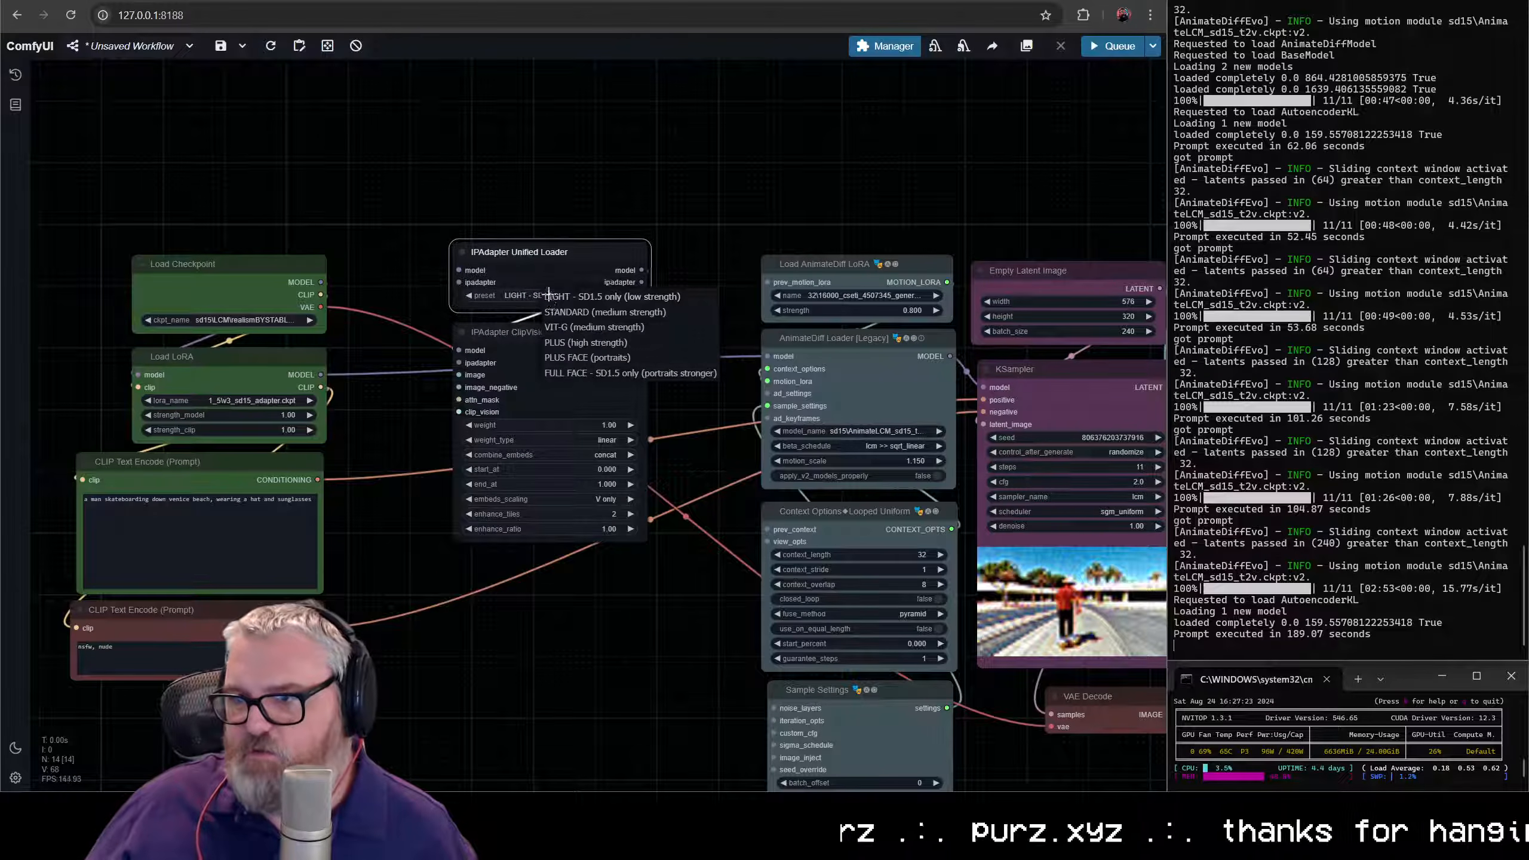
left_click(578, 343)
left_click_drag(642, 281, 644, 281)
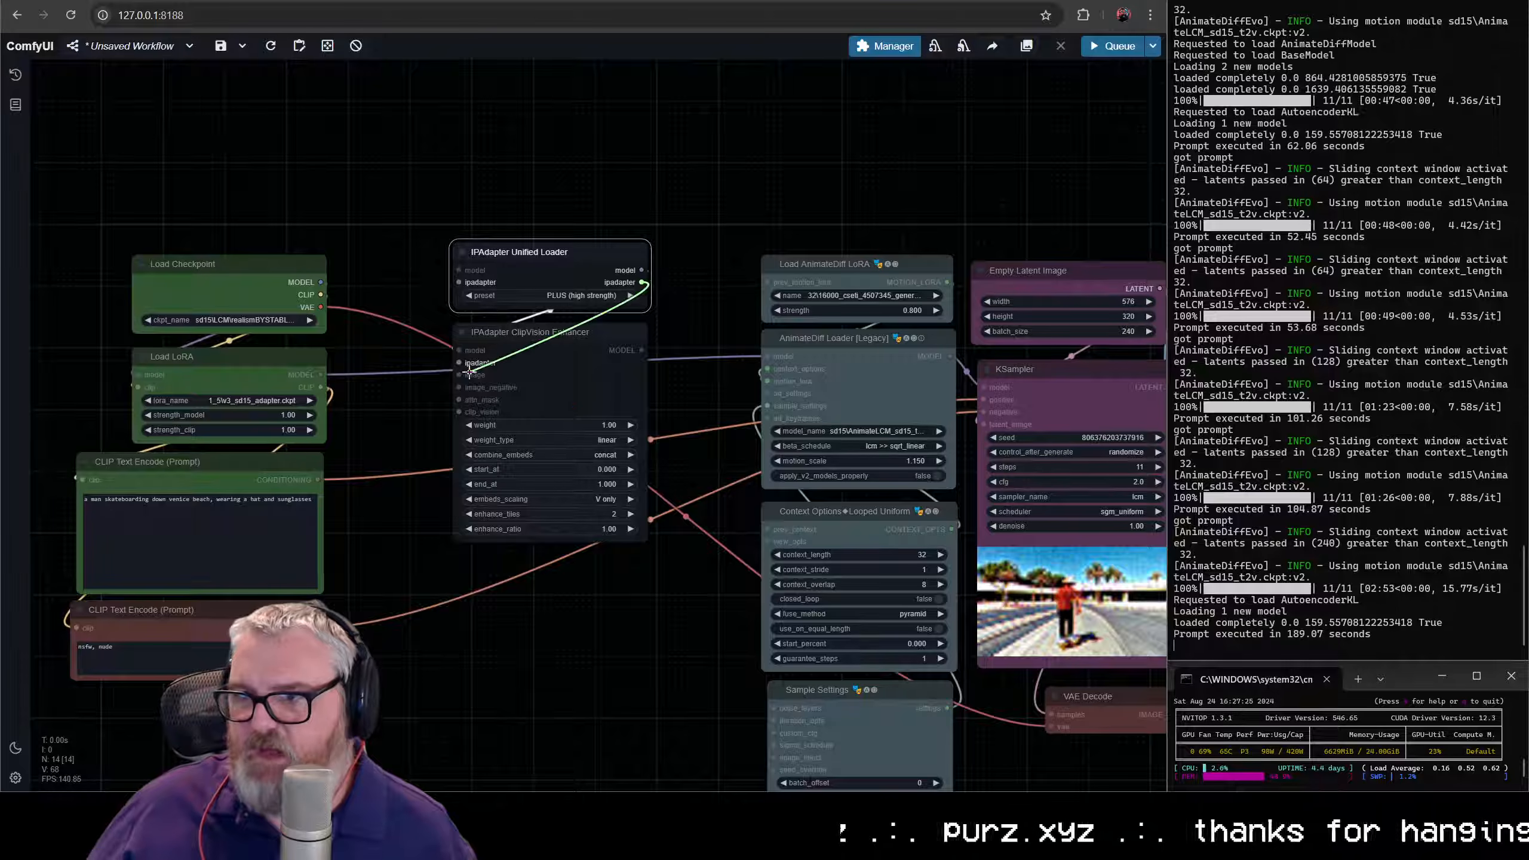
left_click_drag(469, 368, 464, 362)
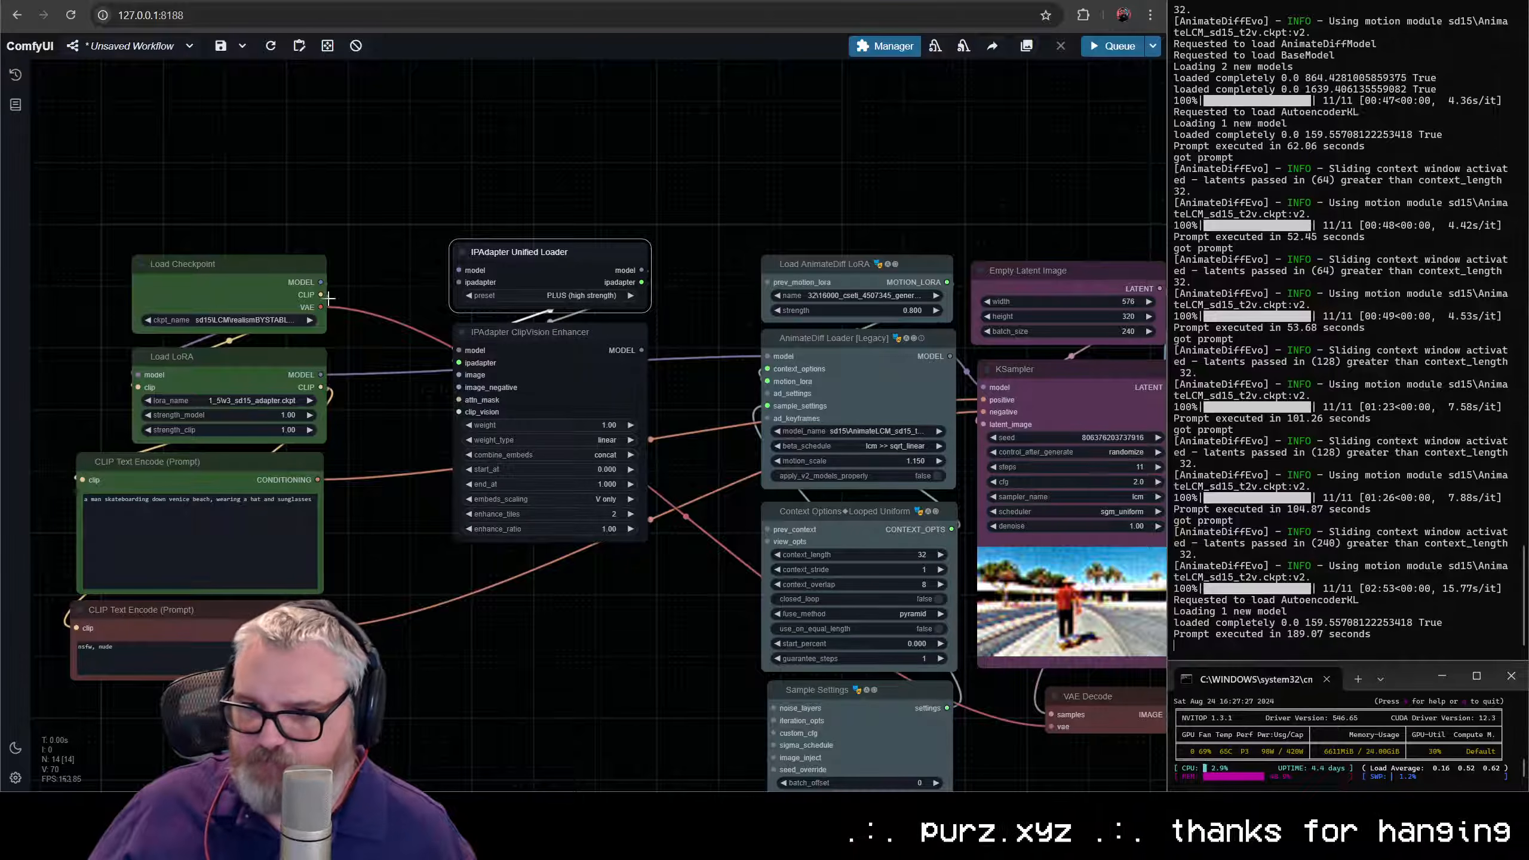
- Wire Load LoRA's MODEL output into the ClipVision Enhancer's model input and the enhancer's MODEL output into the AnimateDiff Loader
left_click_drag(322, 375, 408, 132)
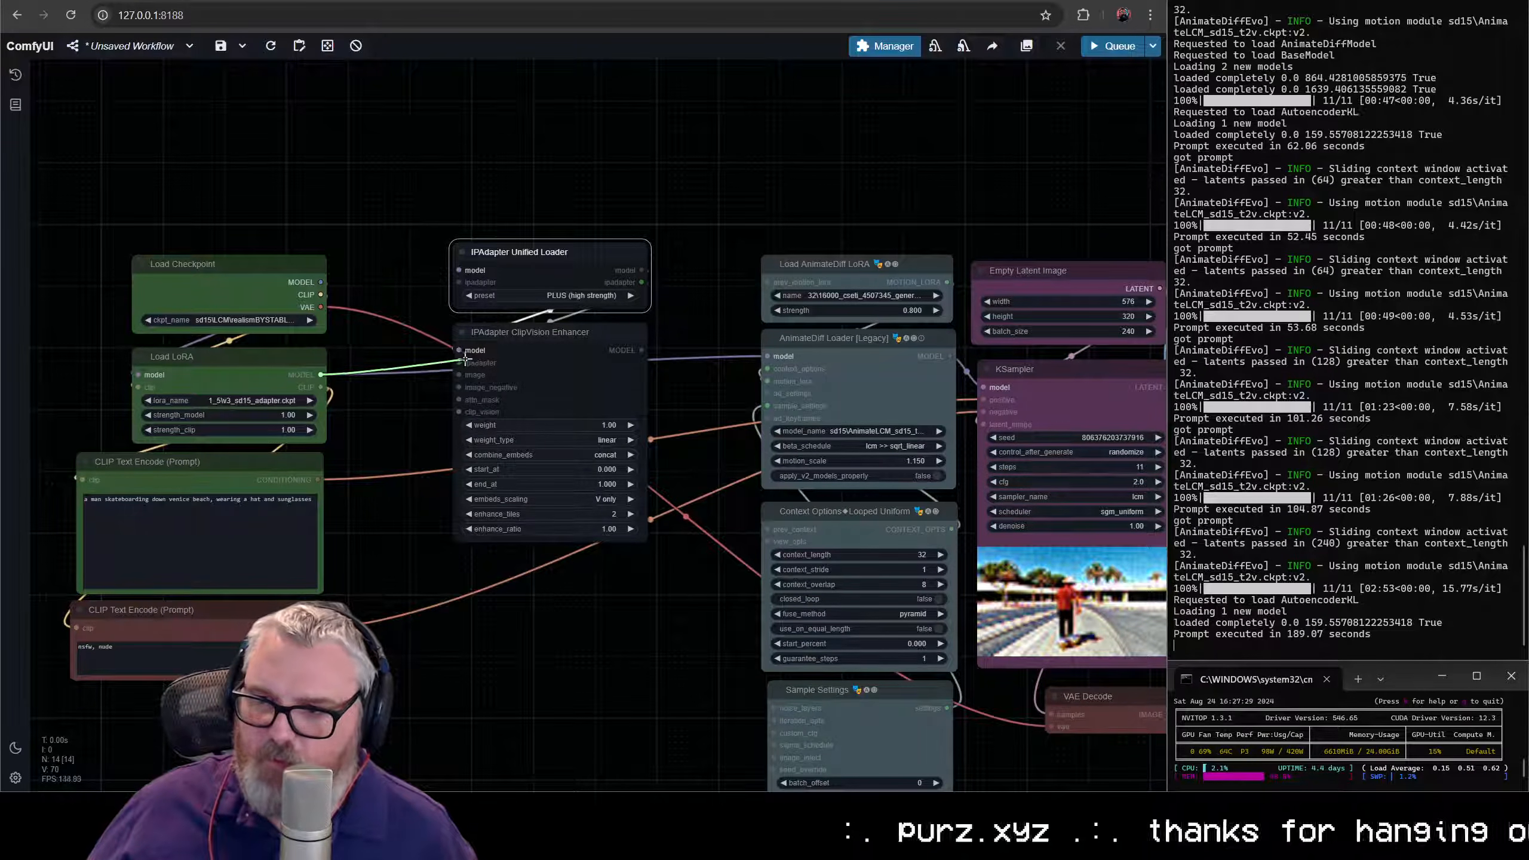
left_click_drag(465, 359, 460, 351)
left_click_drag(643, 349, 768, 356)
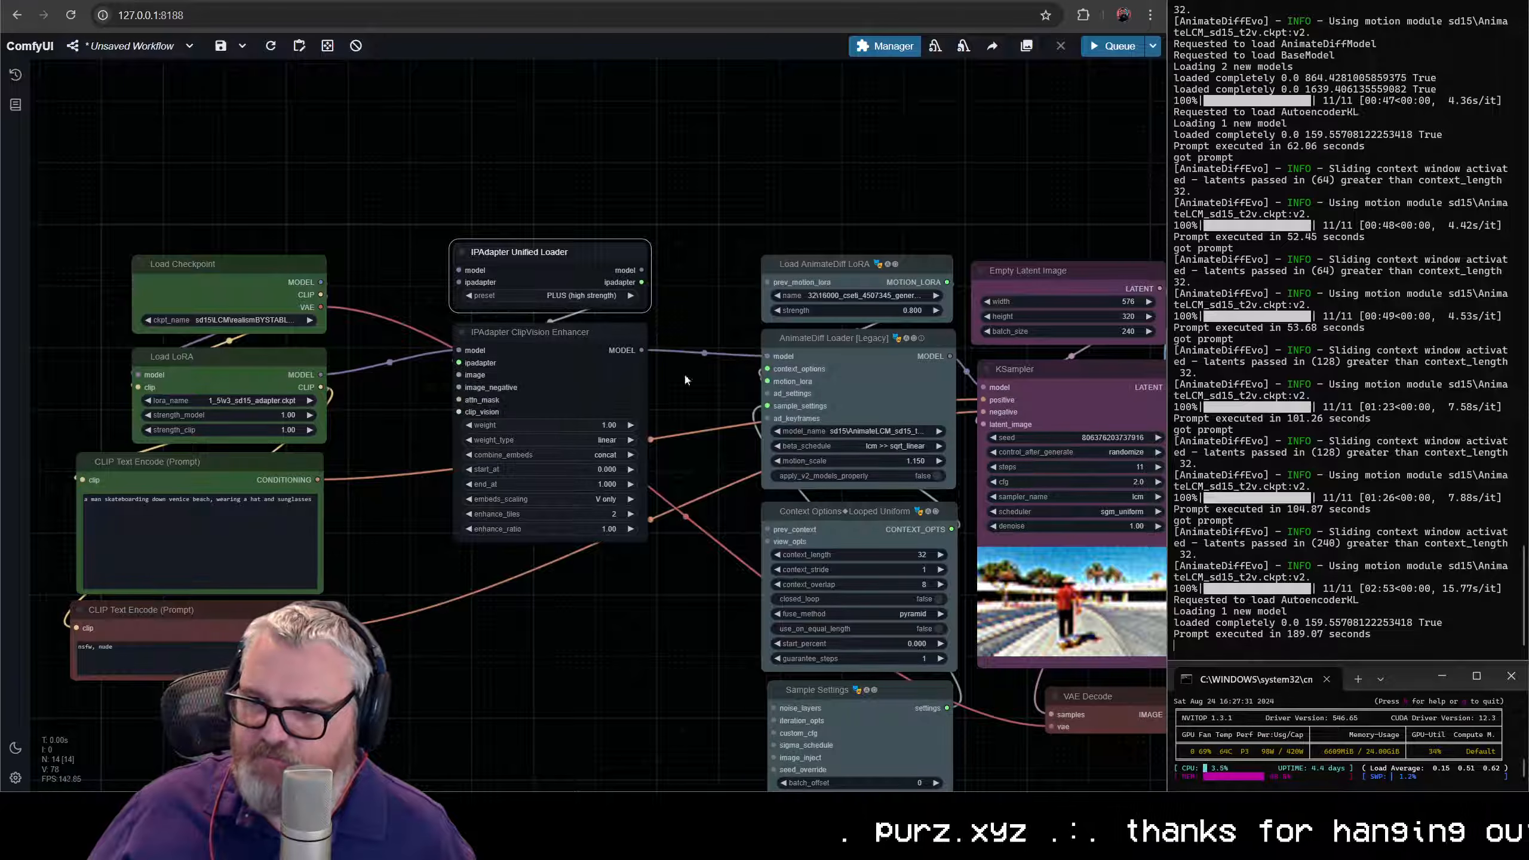
- Select both IPAdapter nodes and move them right so they sit directly beside the AnimateDiff nodes
scroll(597, 289, "down", 3)
left_click_drag(512, 206, 645, 295)
scroll(646, 360, "up", 9)
left_click_drag(535, 291, 495, 375)
scroll(477, 303, "up", 3)
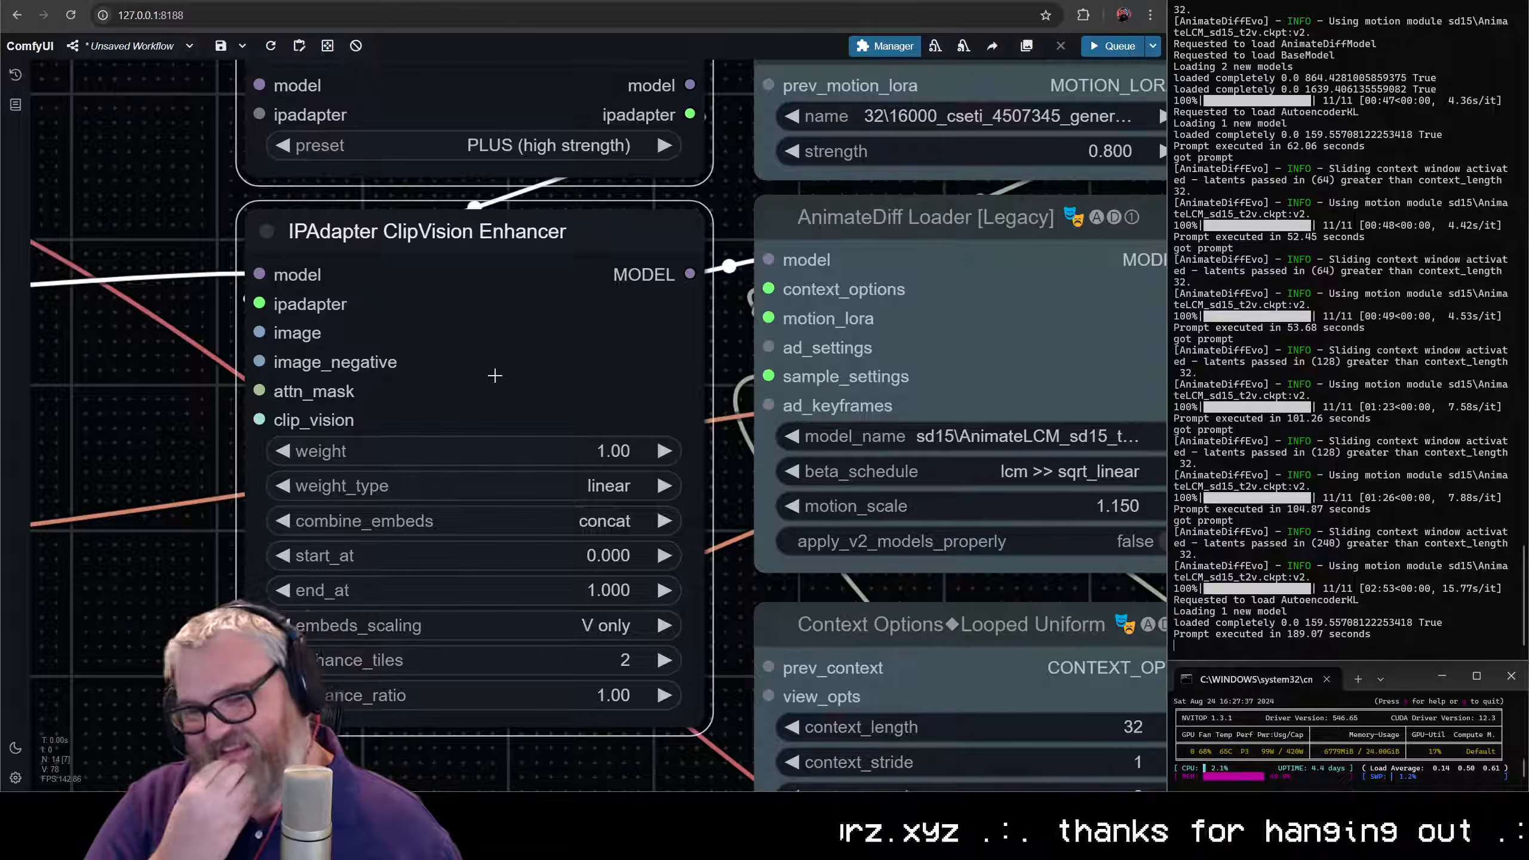
scroll(510, 444, "down", 4)
right_click(500, 341)
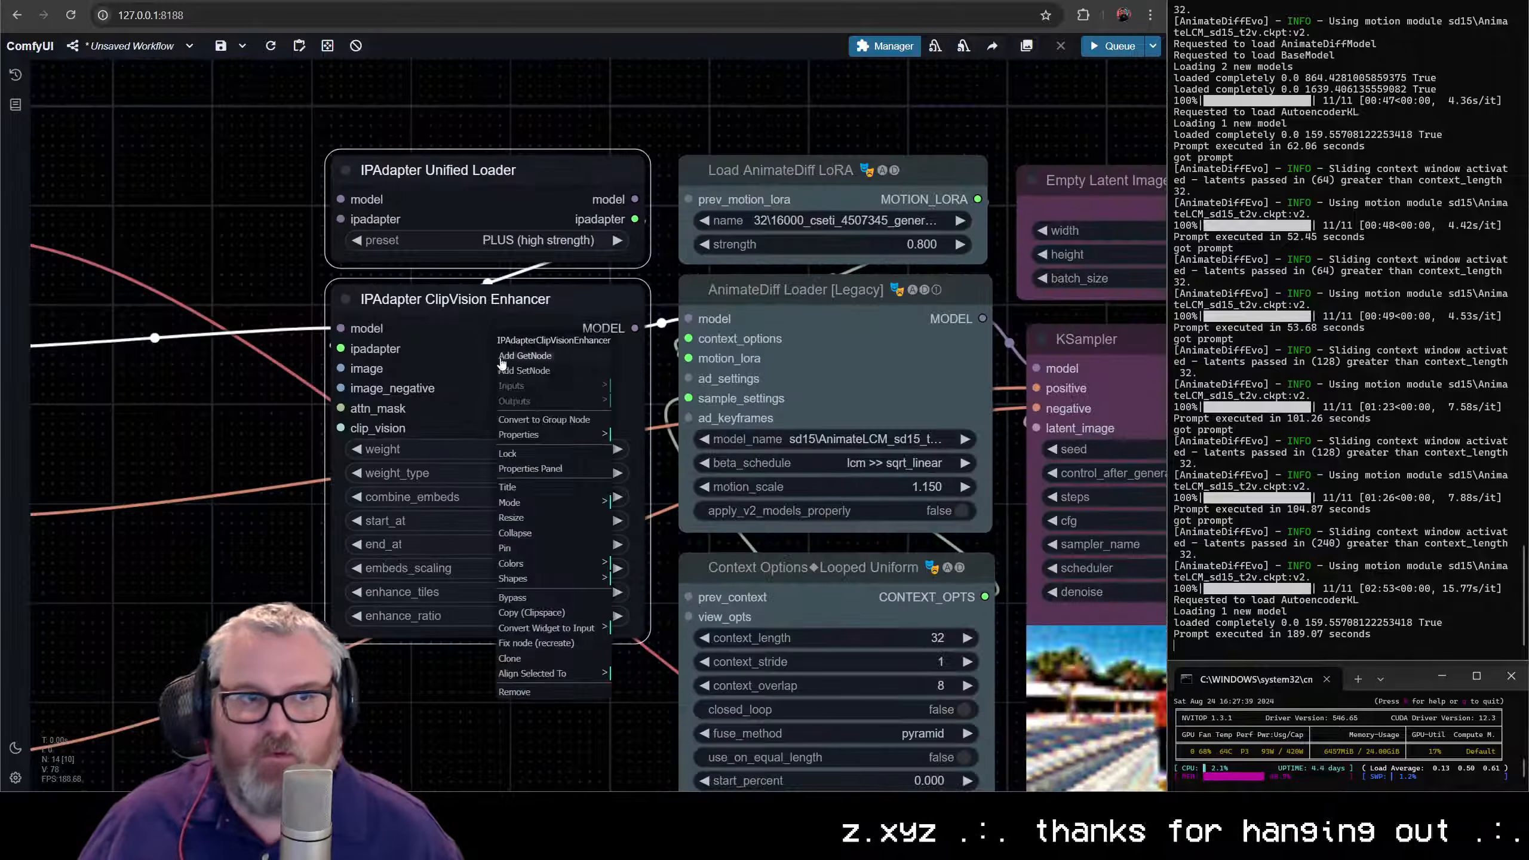
left_click(467, 363)
right_click(477, 361)
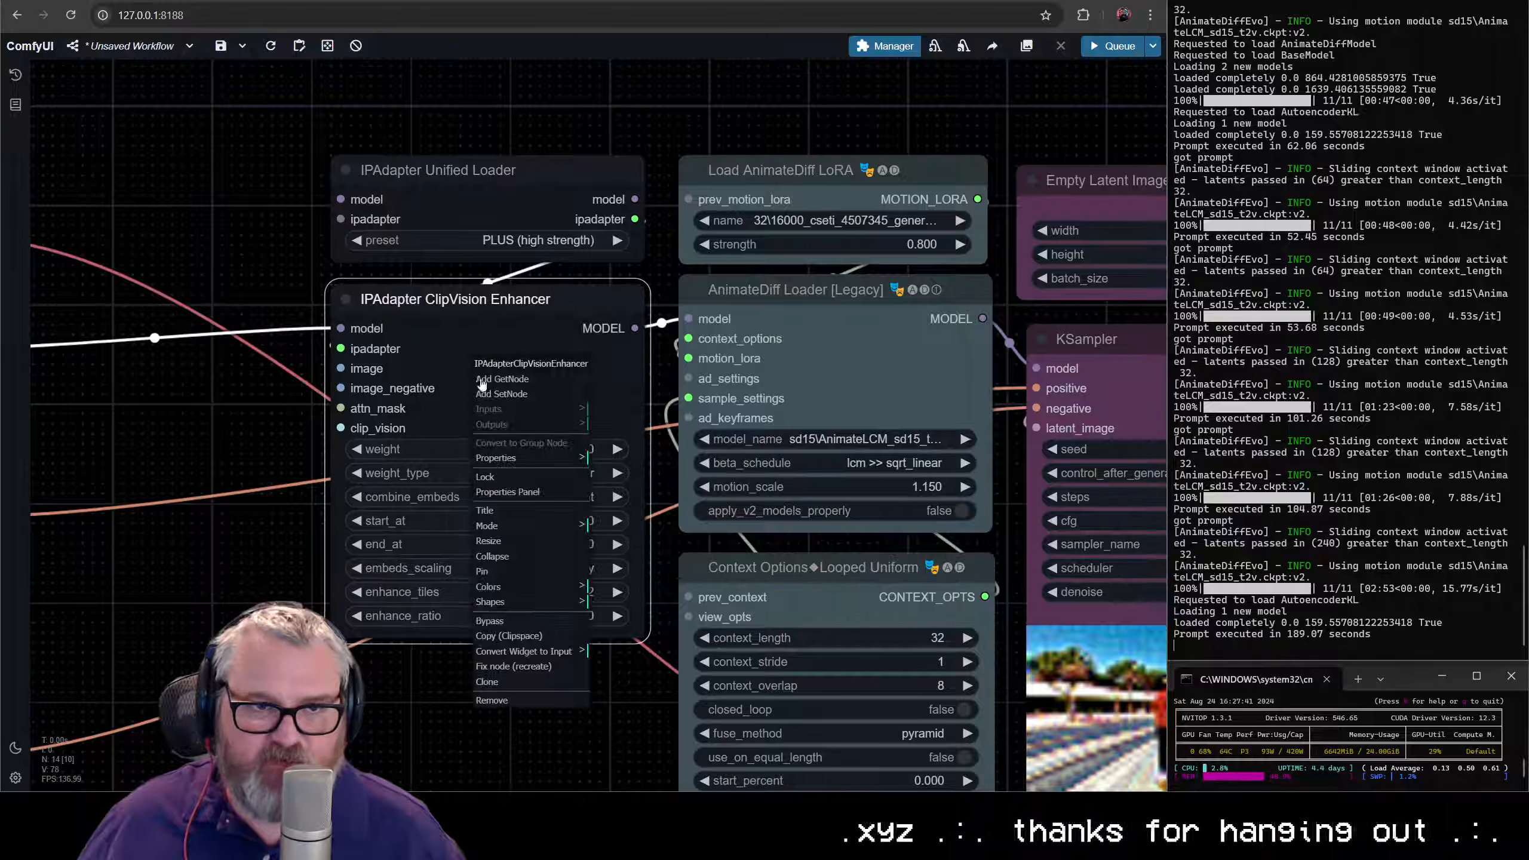
left_click(540, 652)
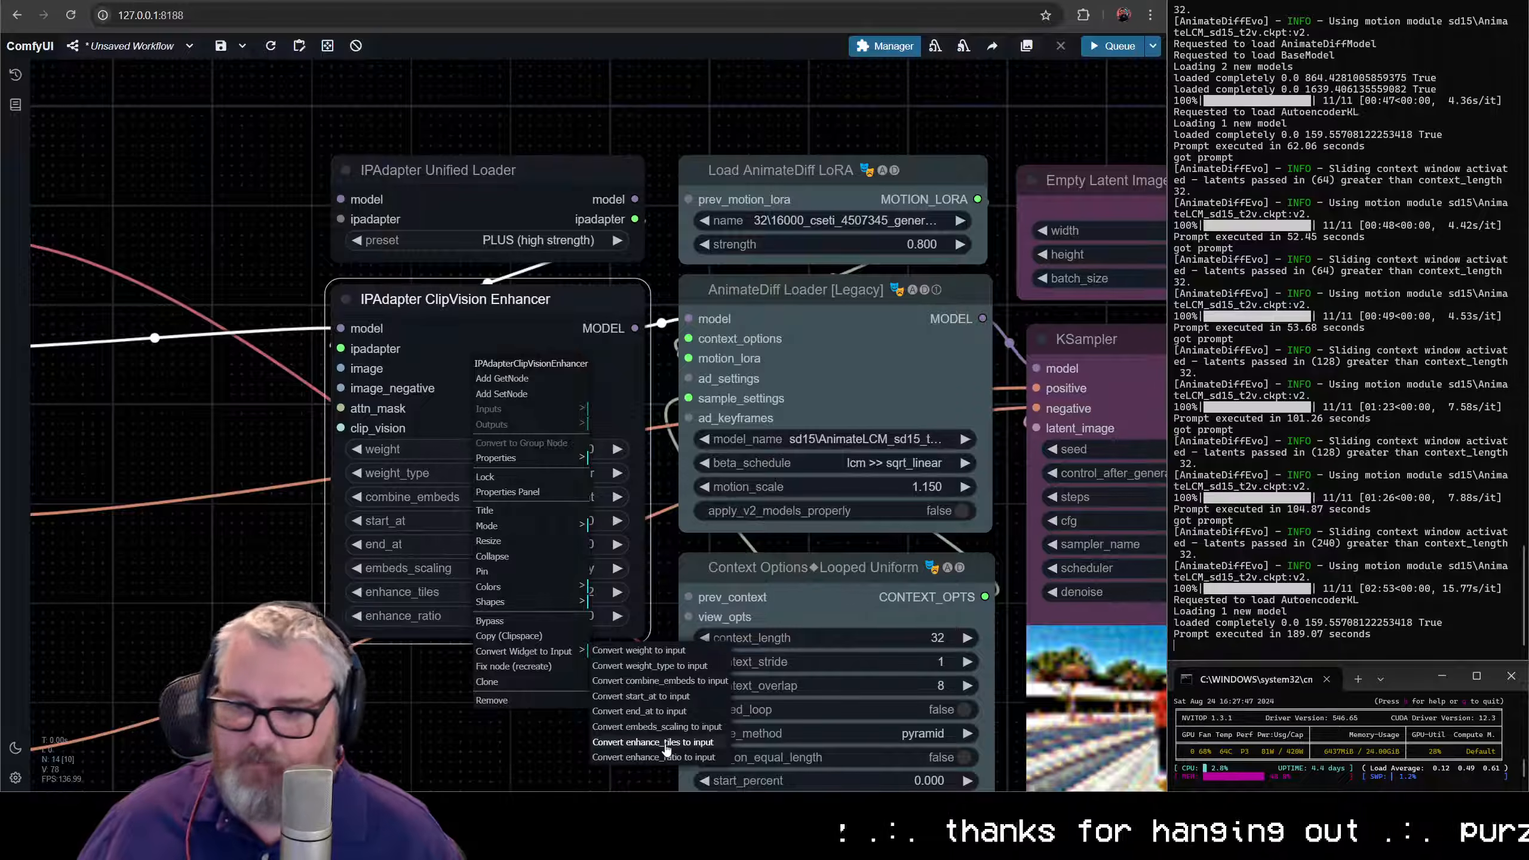
left_click(666, 757)
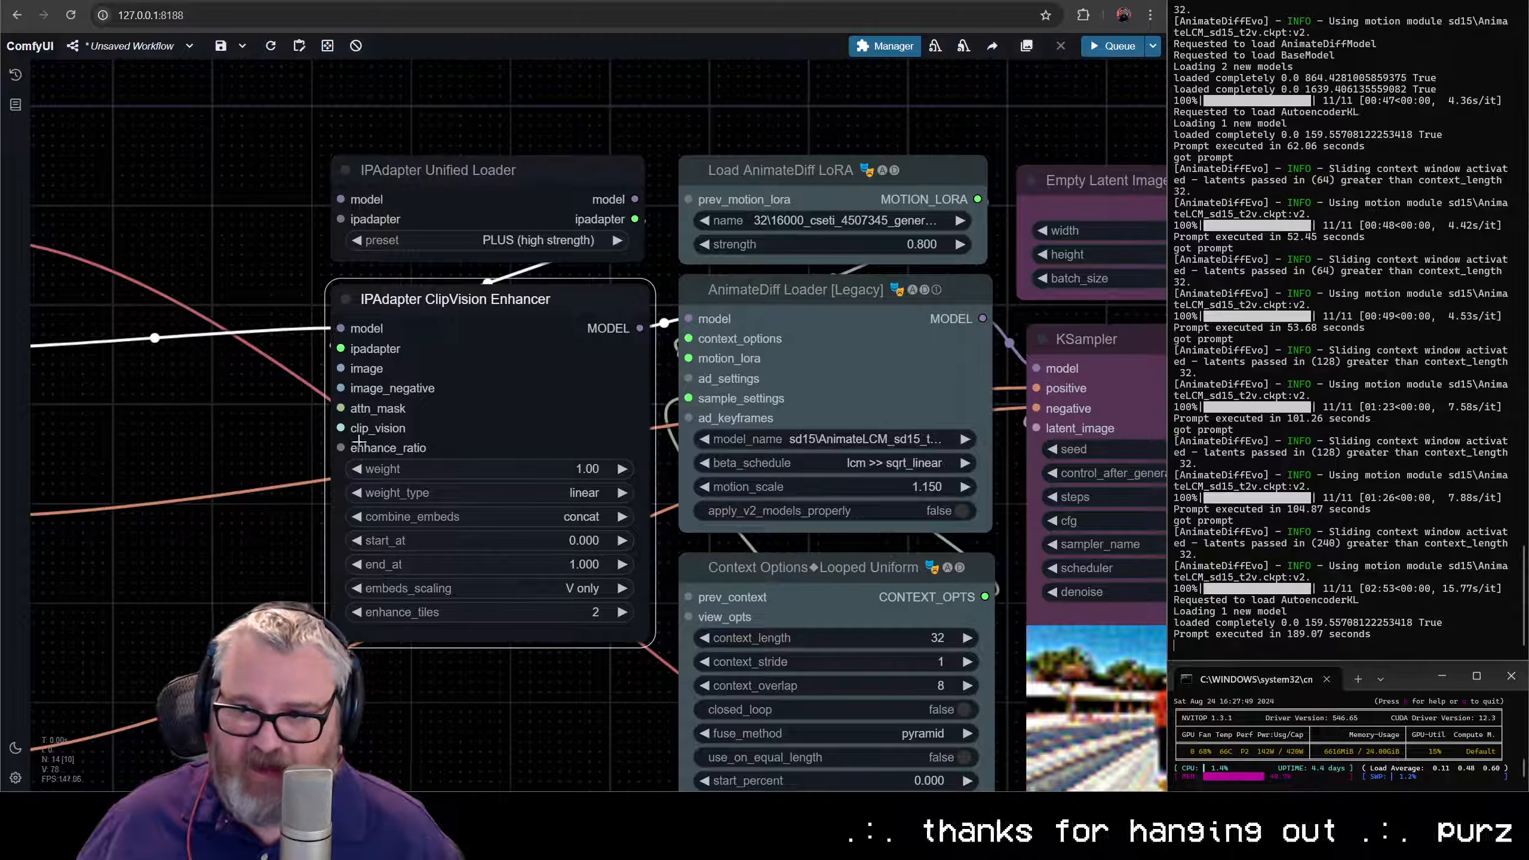
key("ctrl+z")
- Convert the ClipVision Enhancer's enhance_tiles widget to an input
right_click(497, 397)
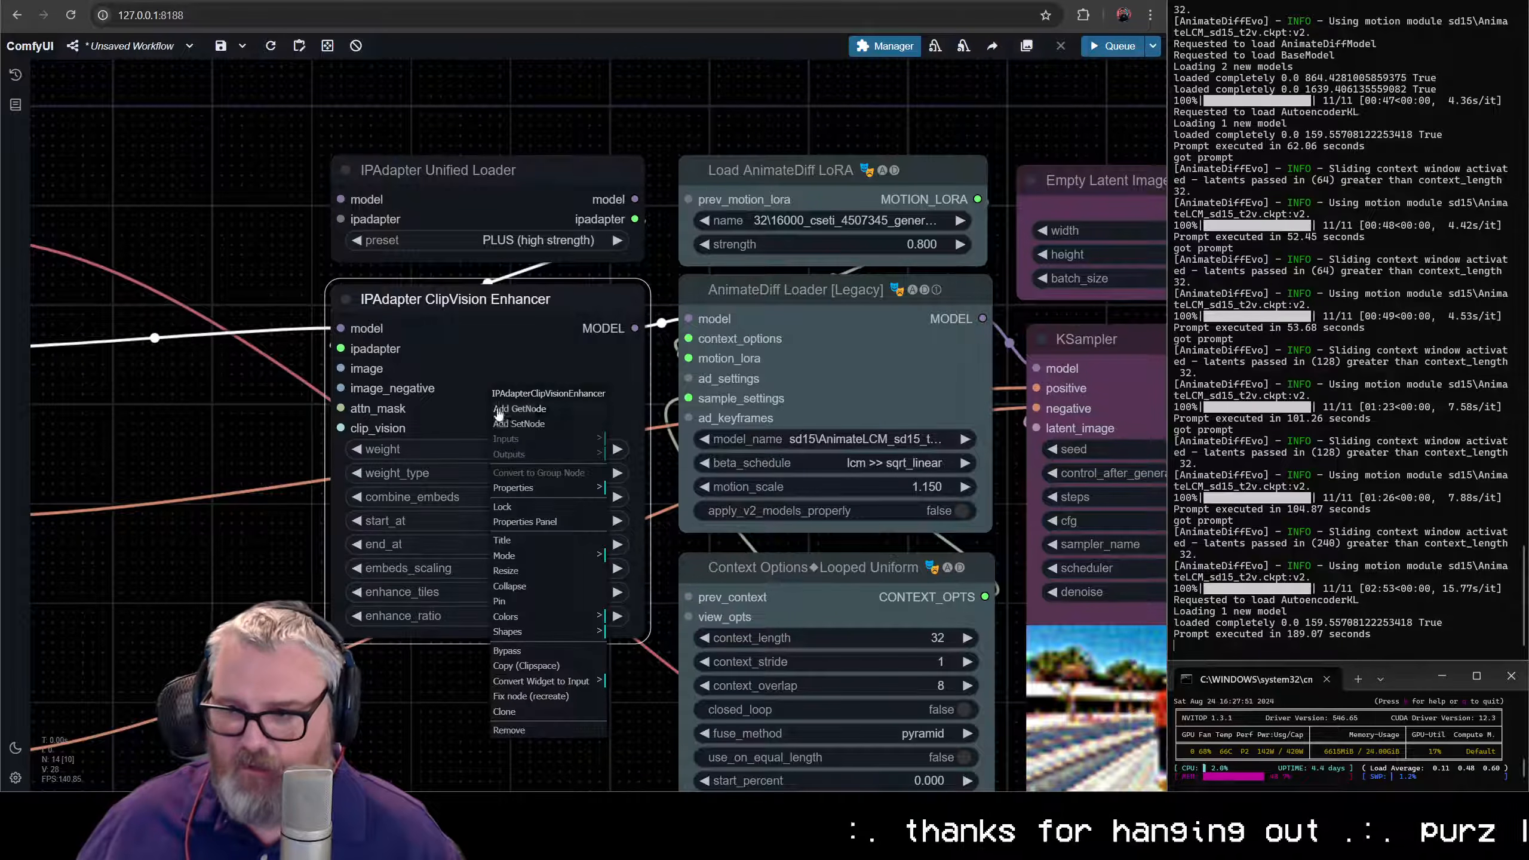
left_click(560, 686)
left_click(648, 761)
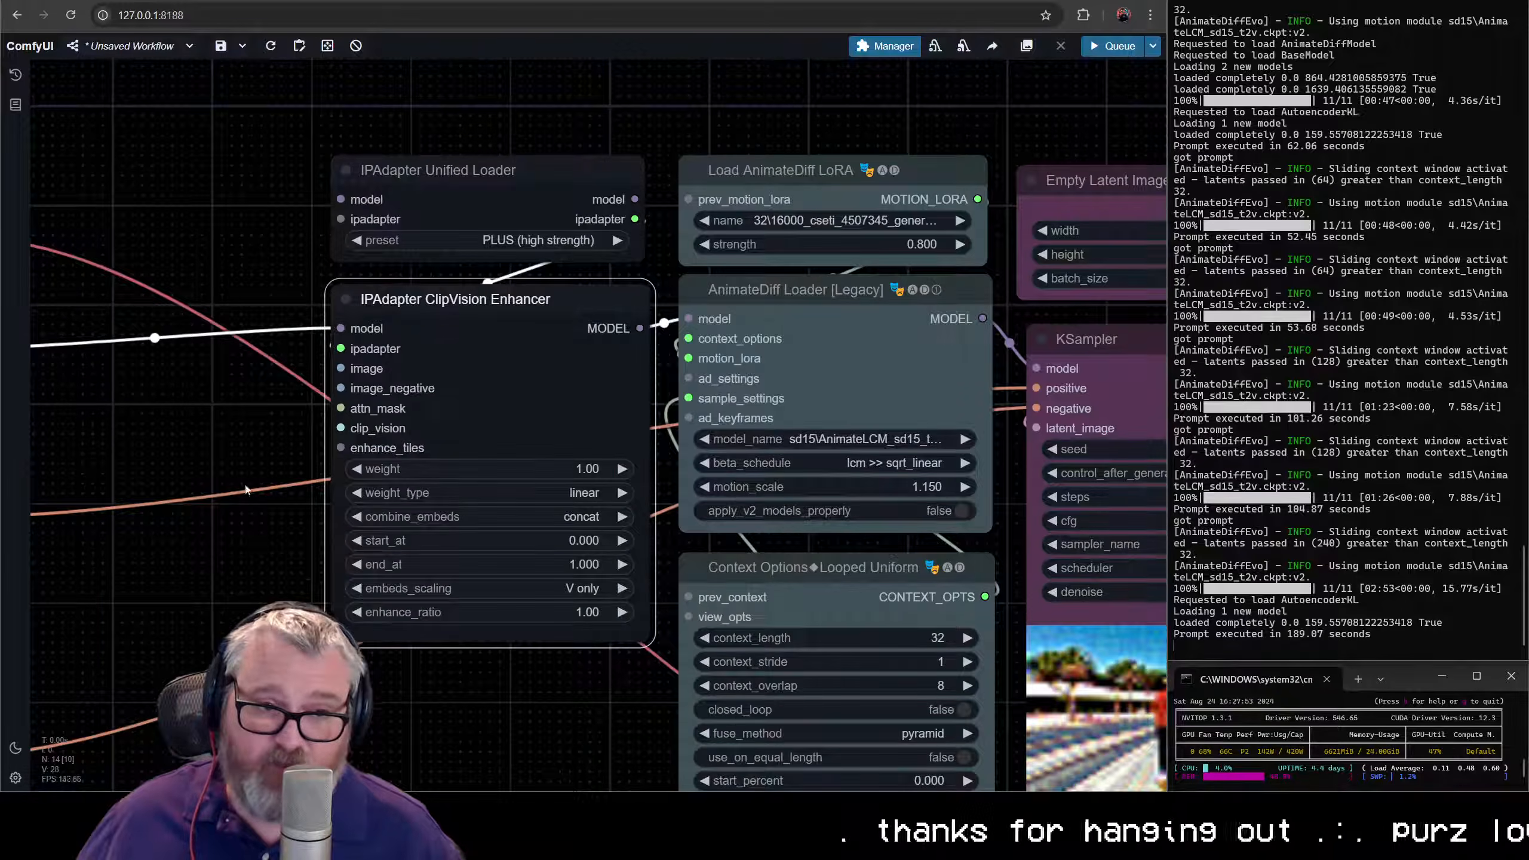
- Add a Primitive integer node left of the ClipVision Enhancer and wire its int output to the enhance_tiles input
left_click_drag(246, 489, 827, 510)
double_click(643, 421)
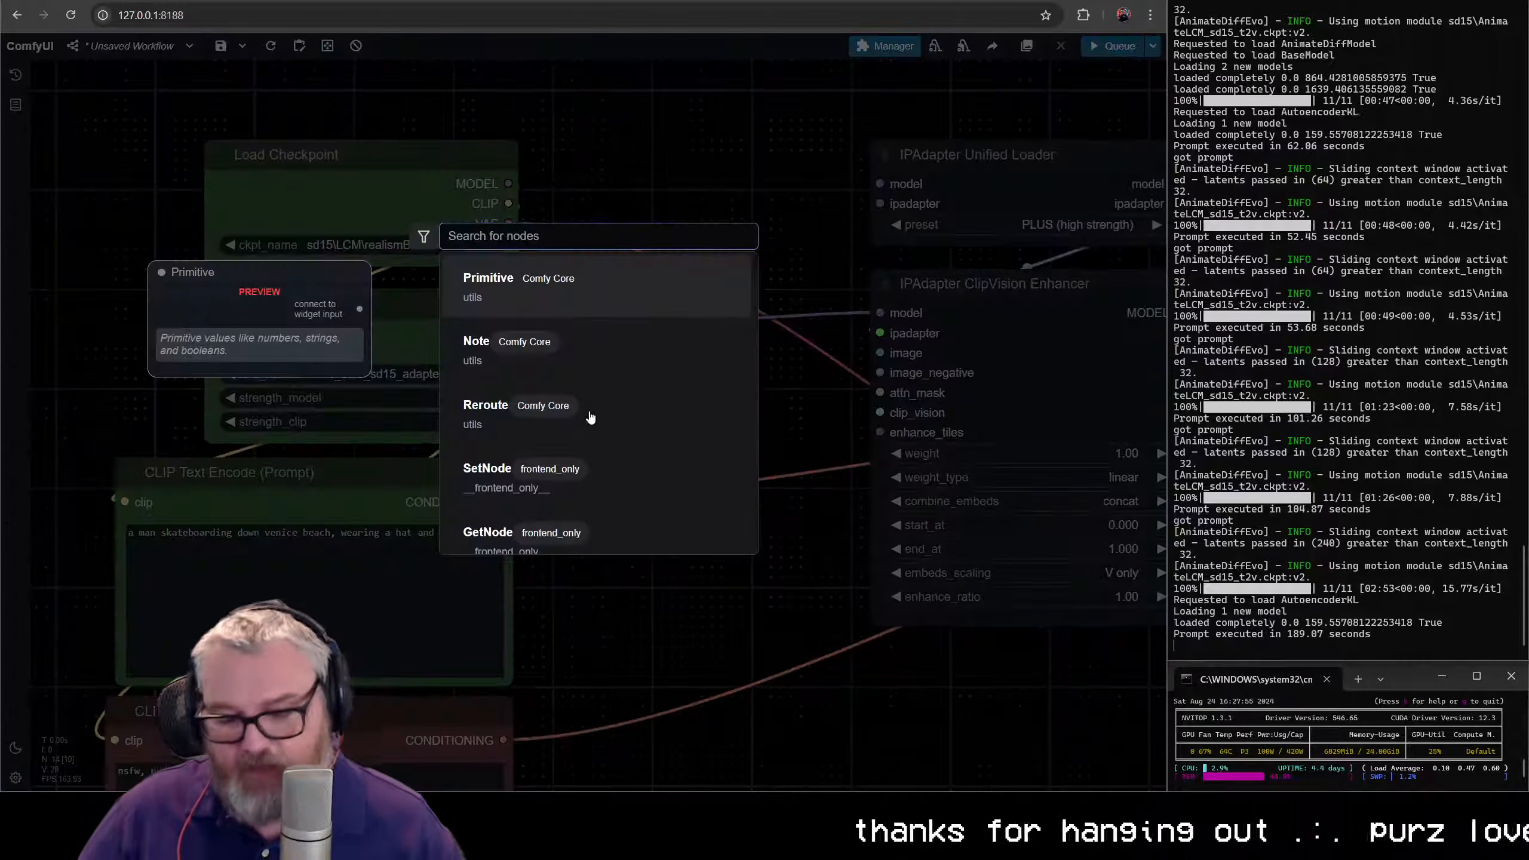
type("primitive int")
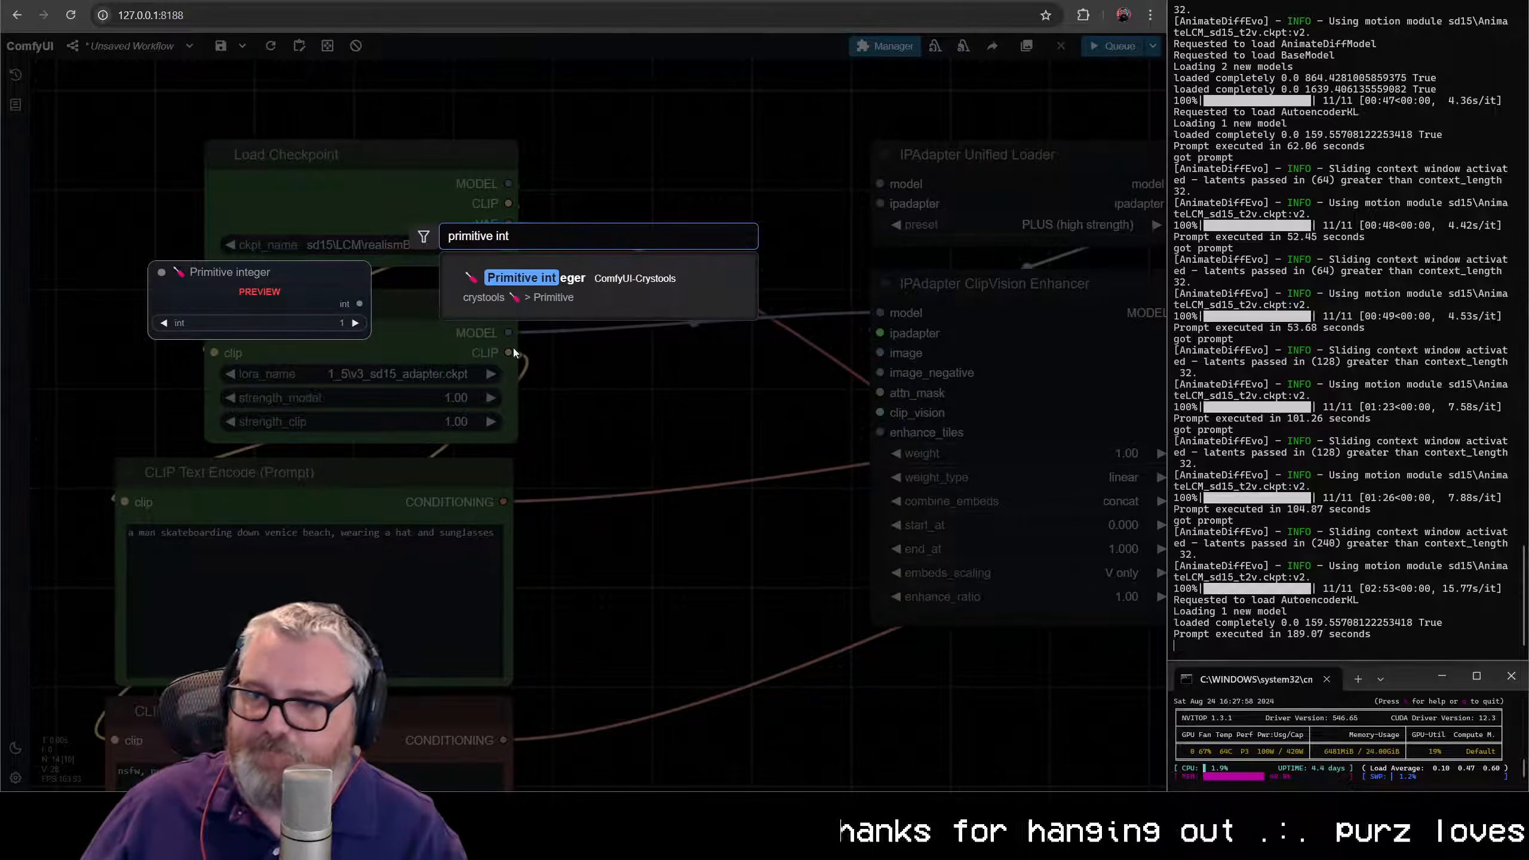
left_click(557, 285)
left_click_drag(724, 400, 678, 446)
left_click_drag(856, 513, 881, 431)
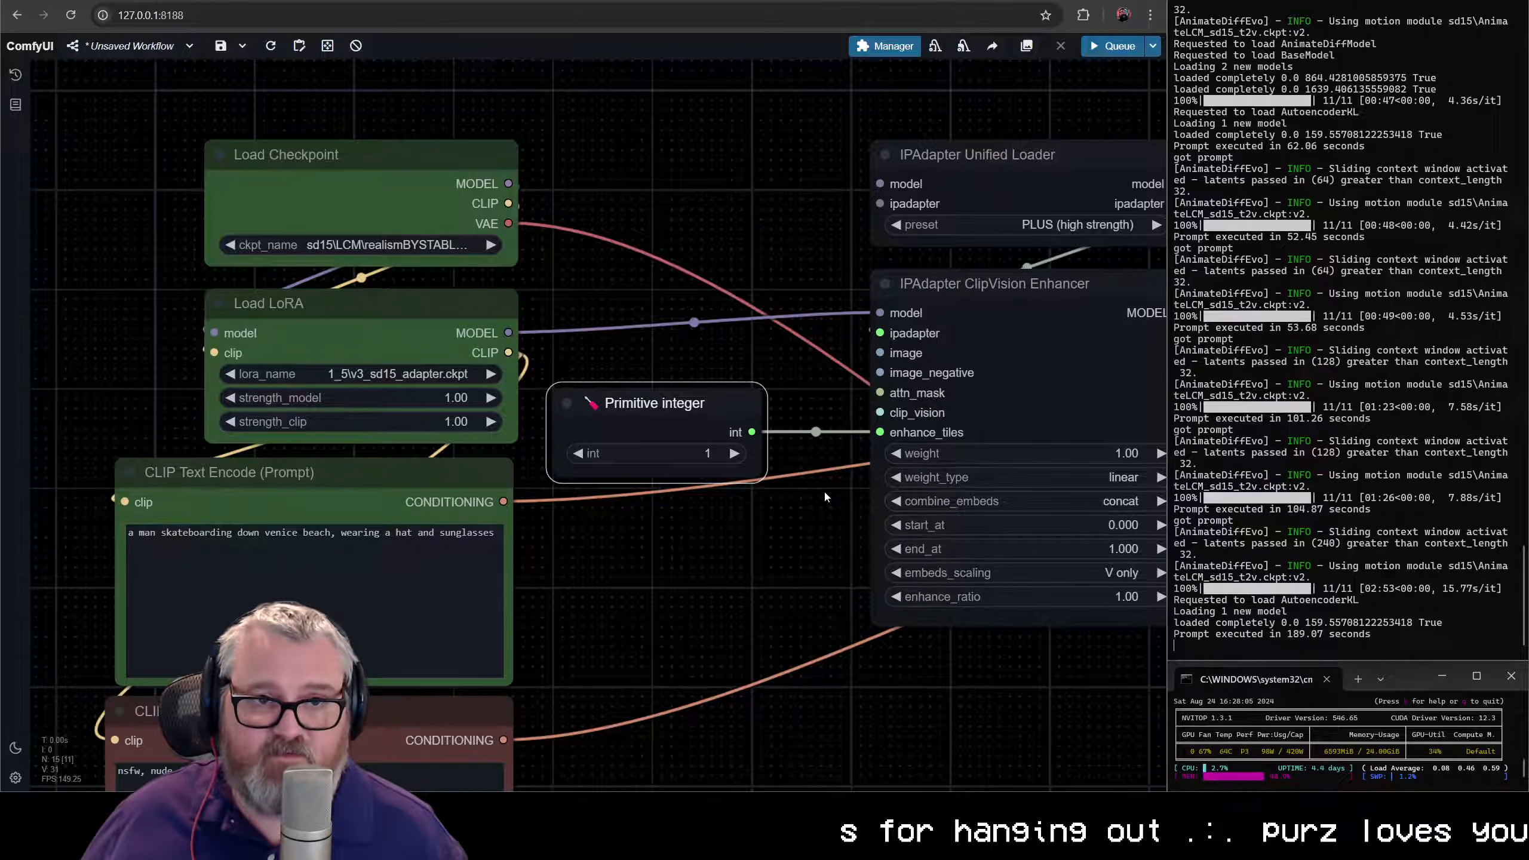
- Set the Primitive integer node's value to 3
left_click(696, 458)
type("3")
key("Return")
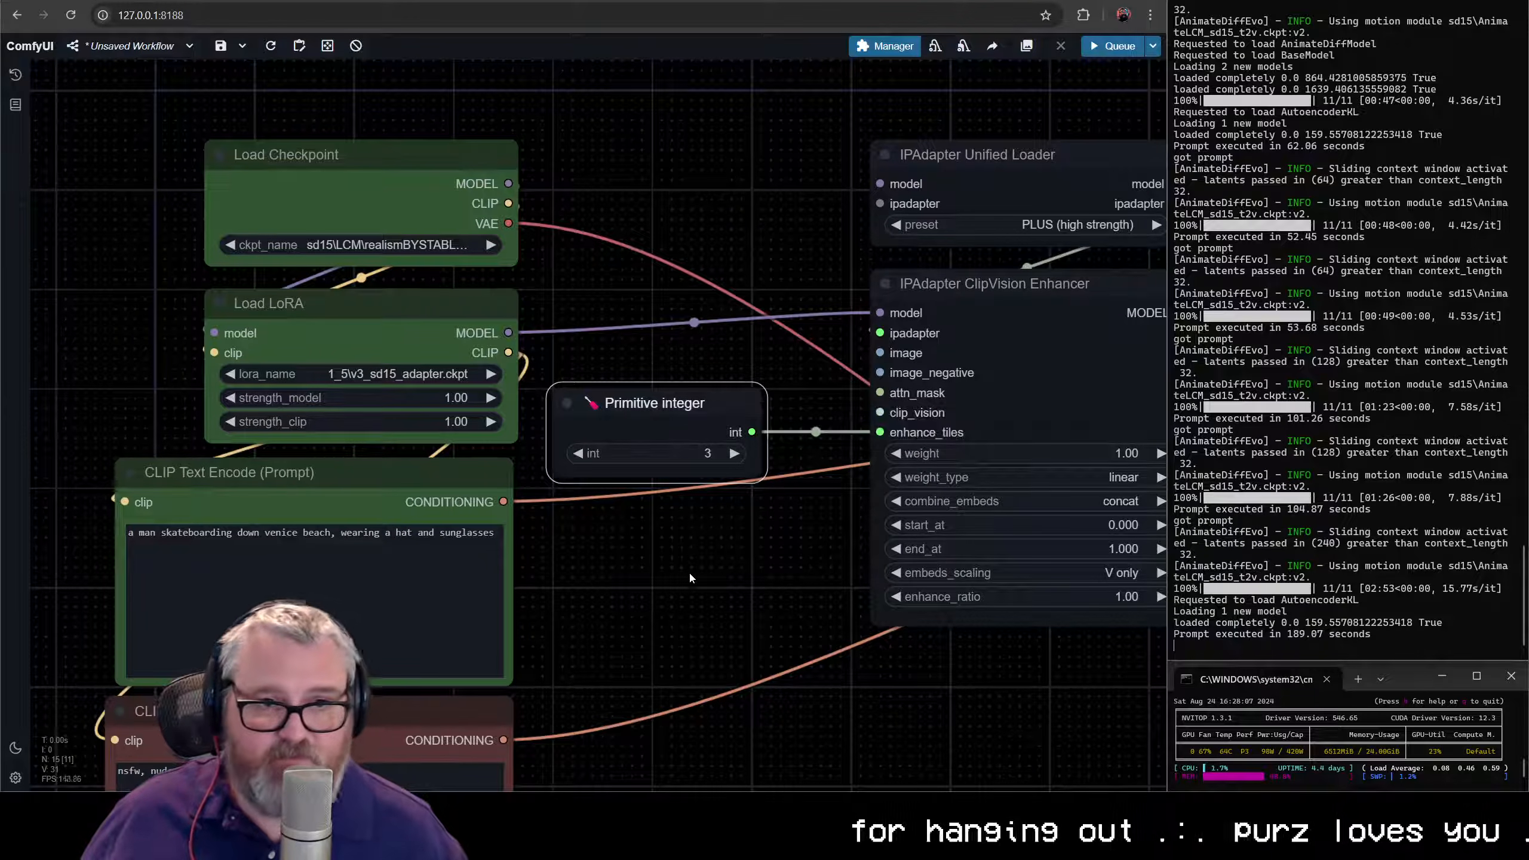
left_click_drag(752, 432, 702, 549)
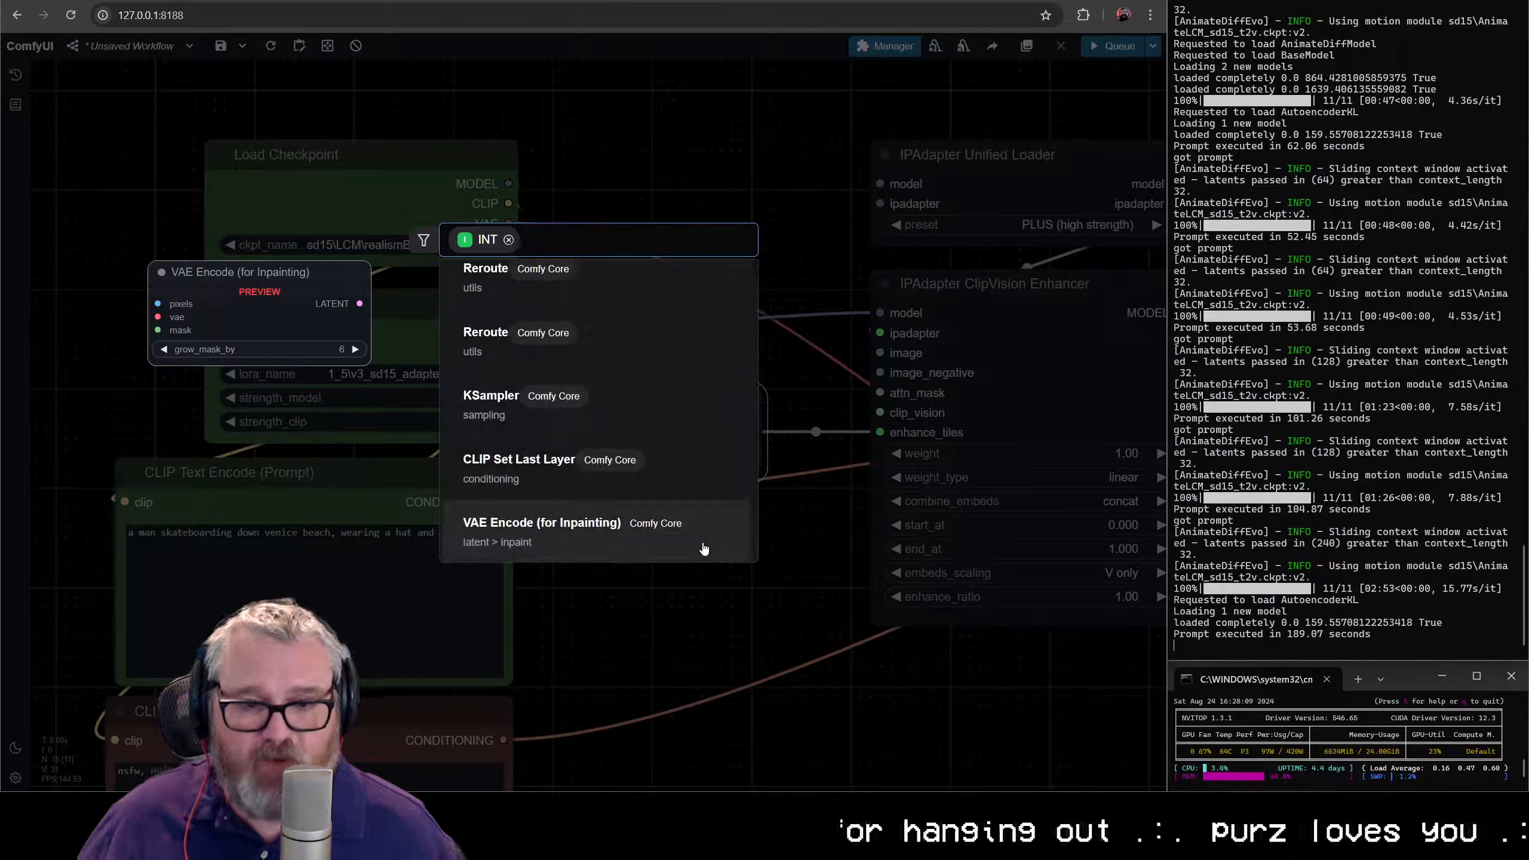
type("simple math")
key("Return")
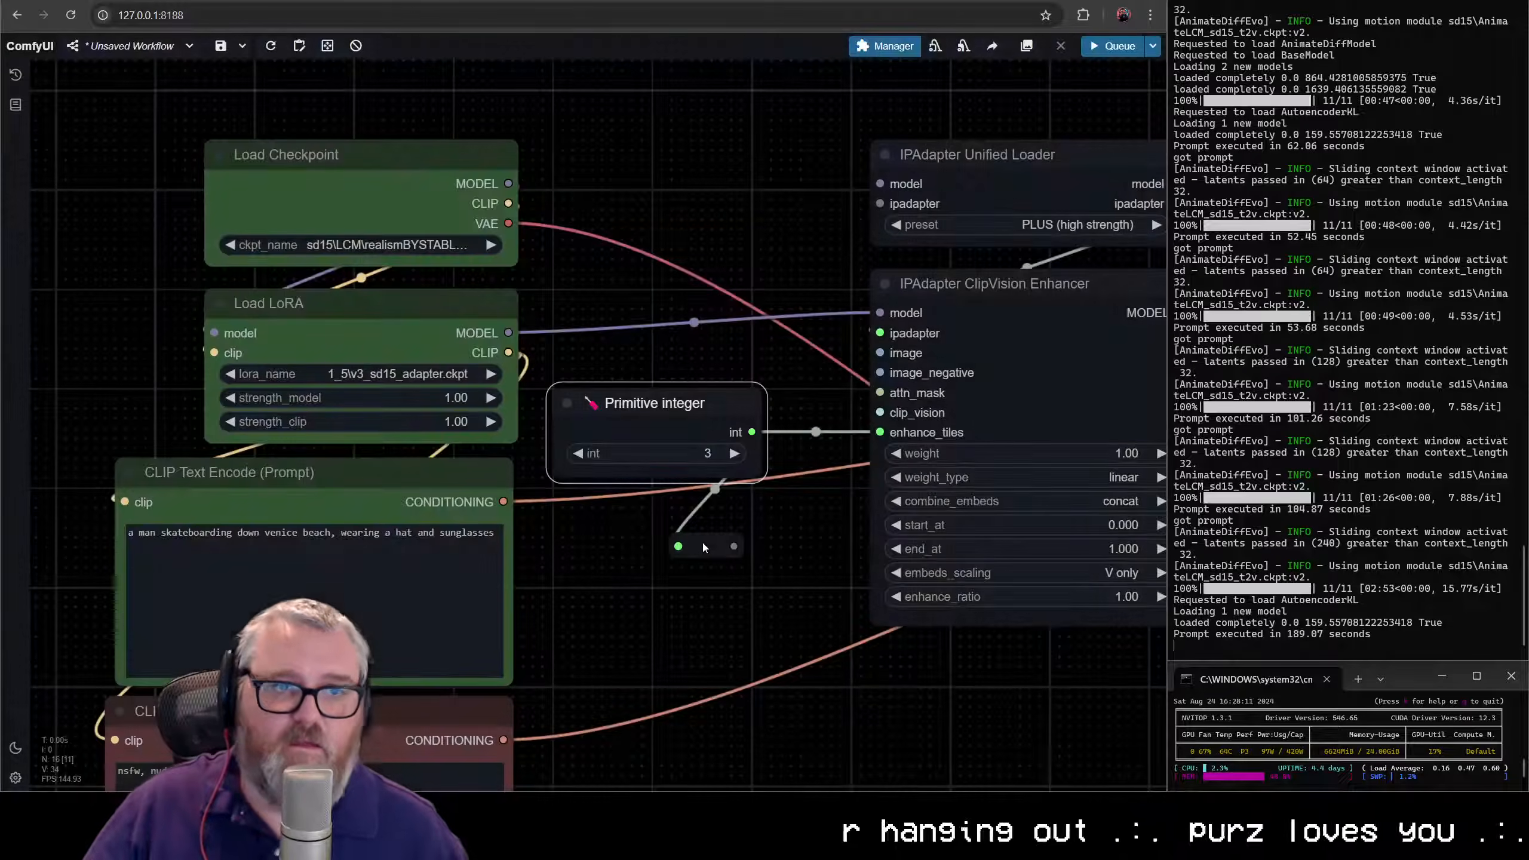
left_click(703, 546)
key("Delete")
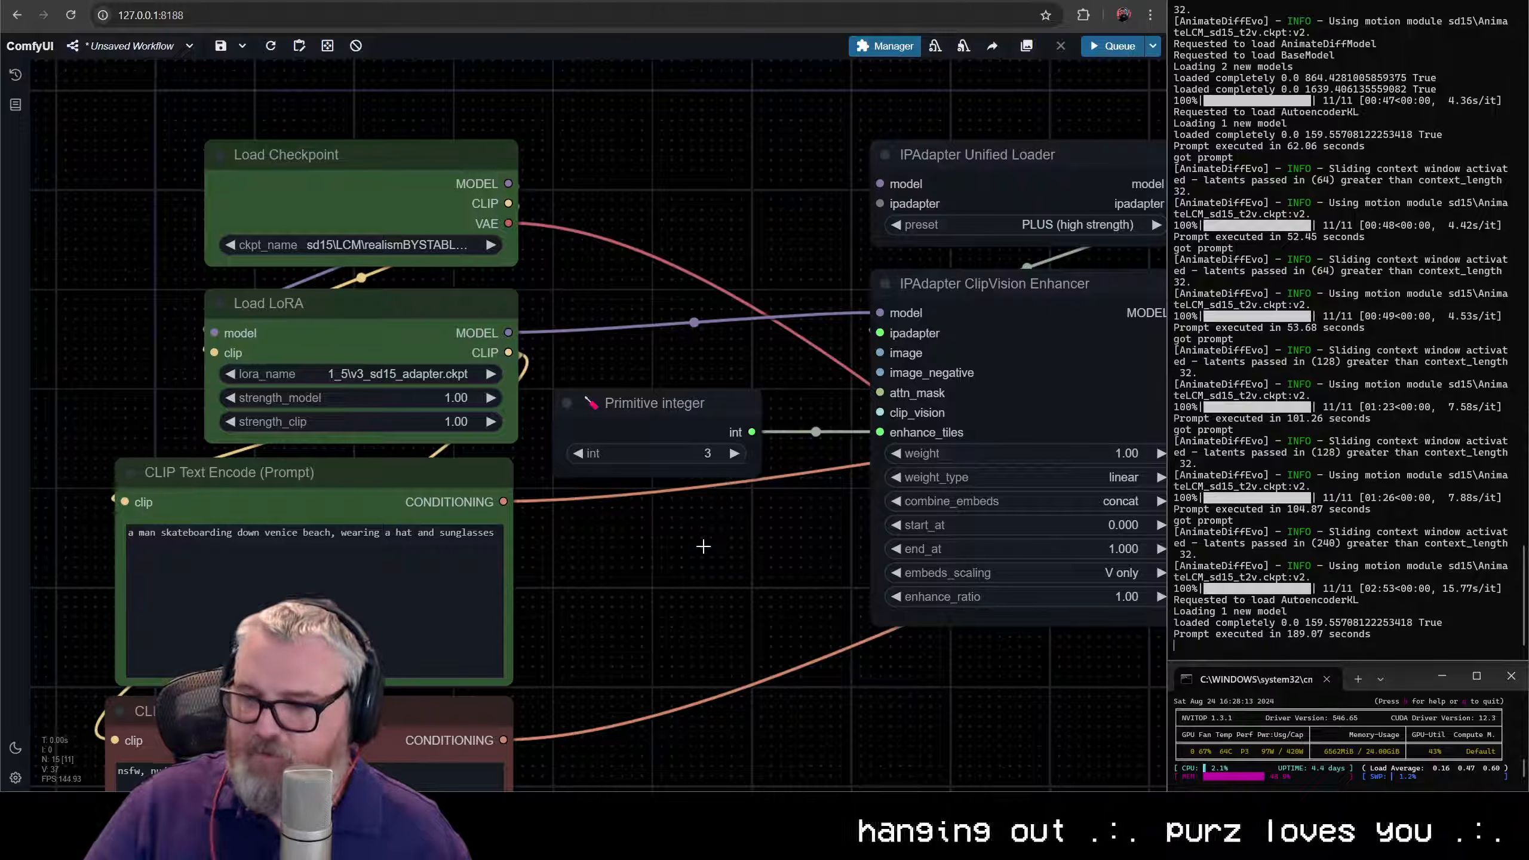
- Add a Simple Math node fed by the Primitive integer's int output, place it directly beneath that node and match its width
left_click_drag(751, 432, 662, 590)
type("simp")
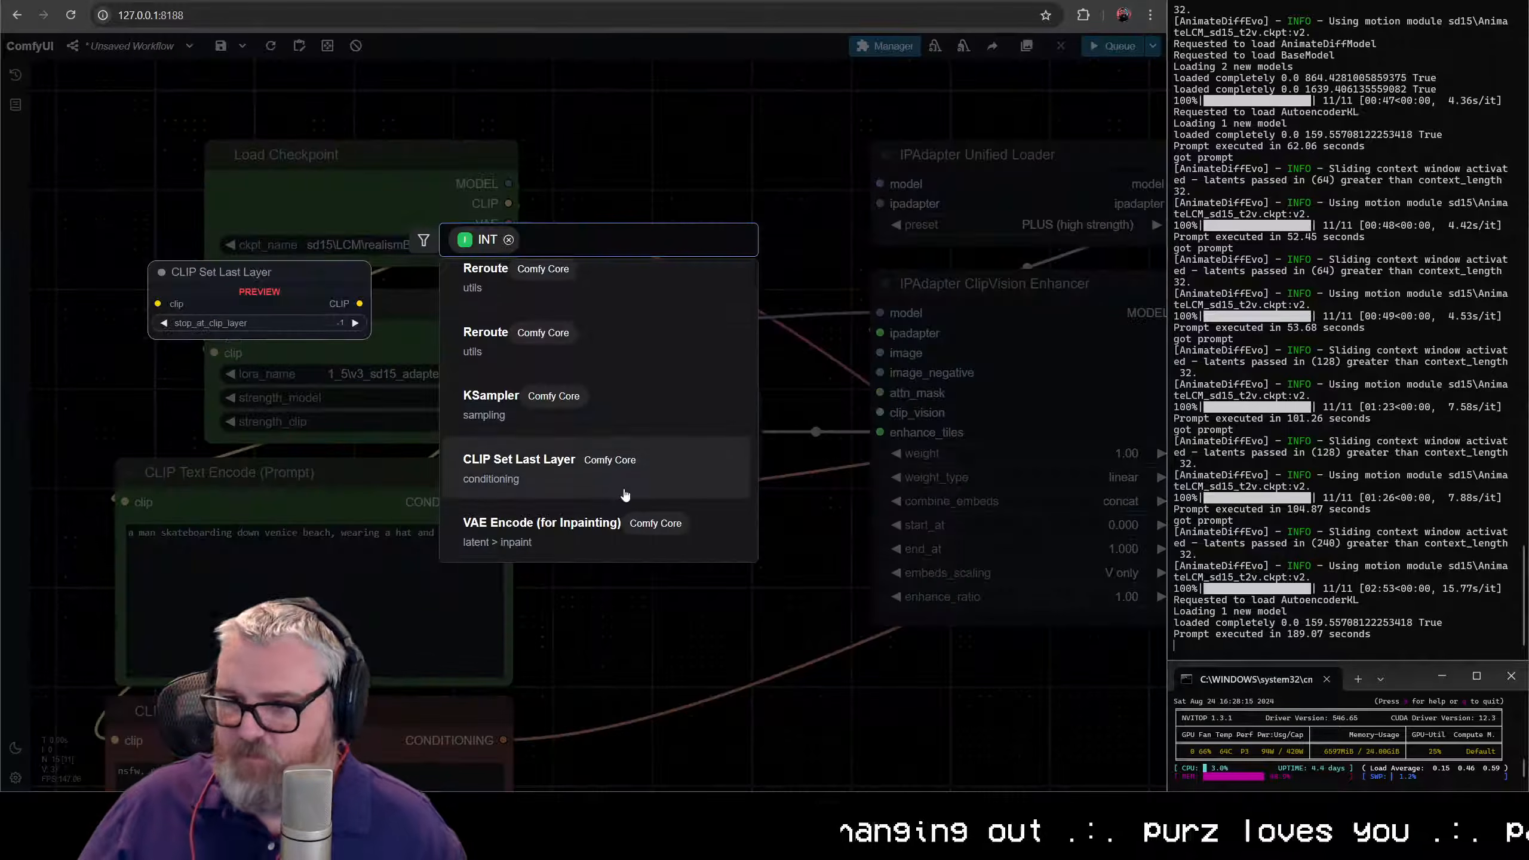
type("le math")
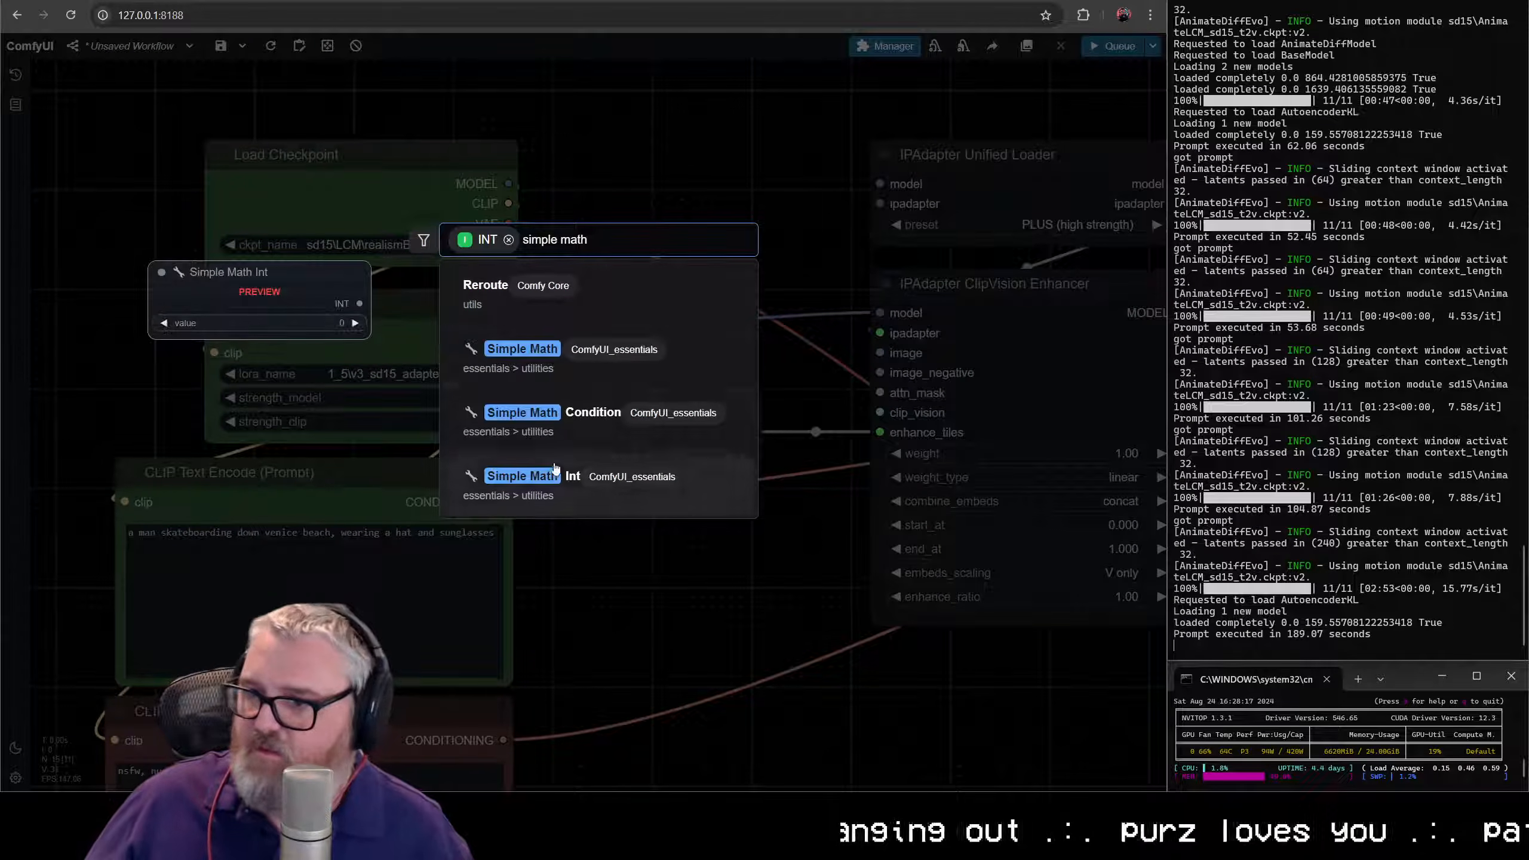
left_click(551, 357)
left_click_drag(705, 576, 648, 509)
left_click_drag(861, 611, 759, 600)
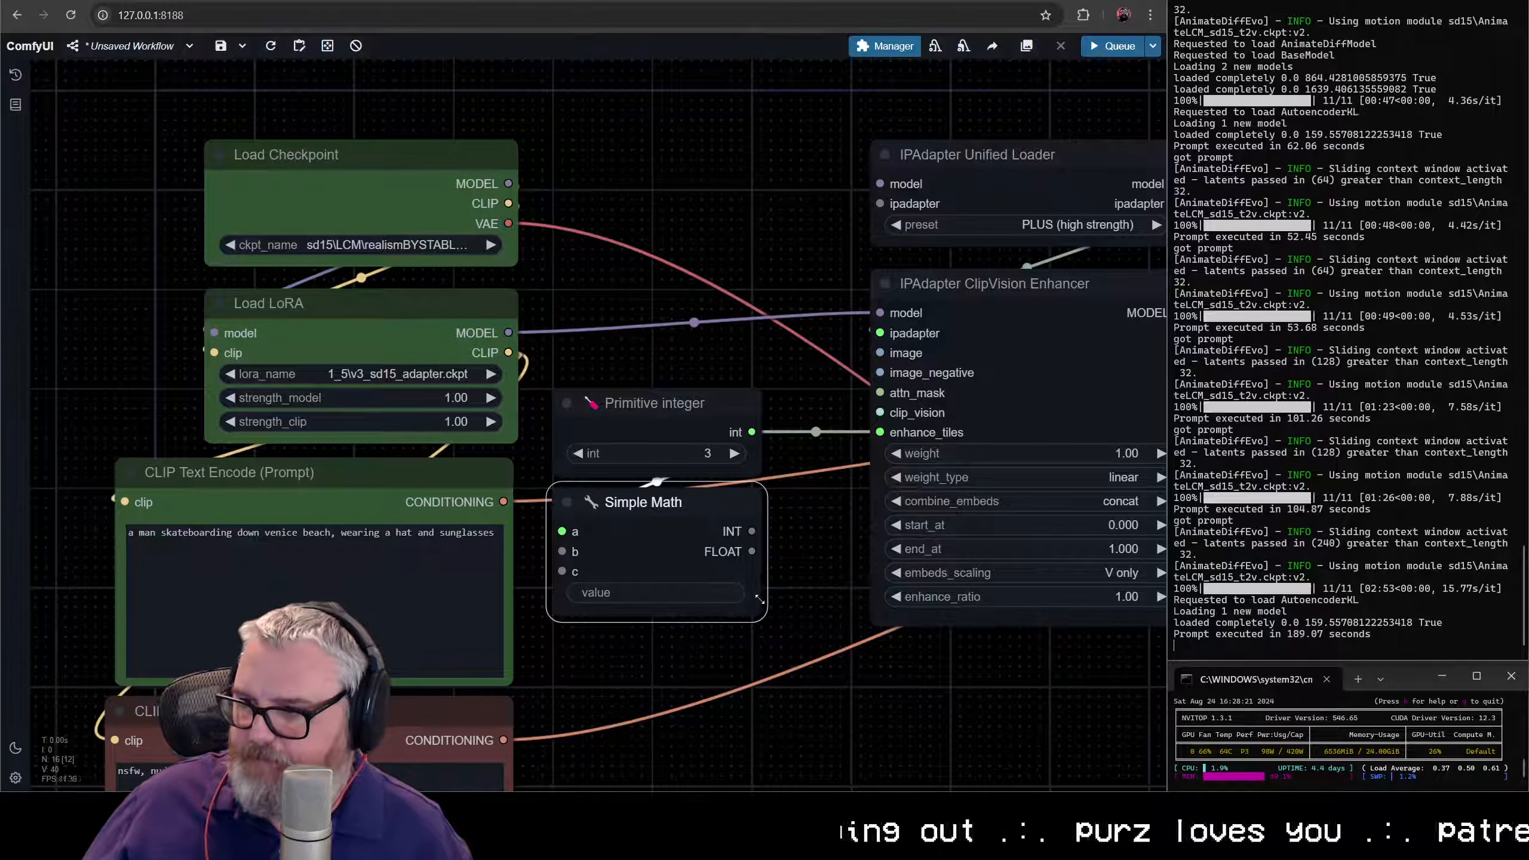
- Set the Simple Math node's value expression to a*224
left_click(657, 585)
type("a*224")
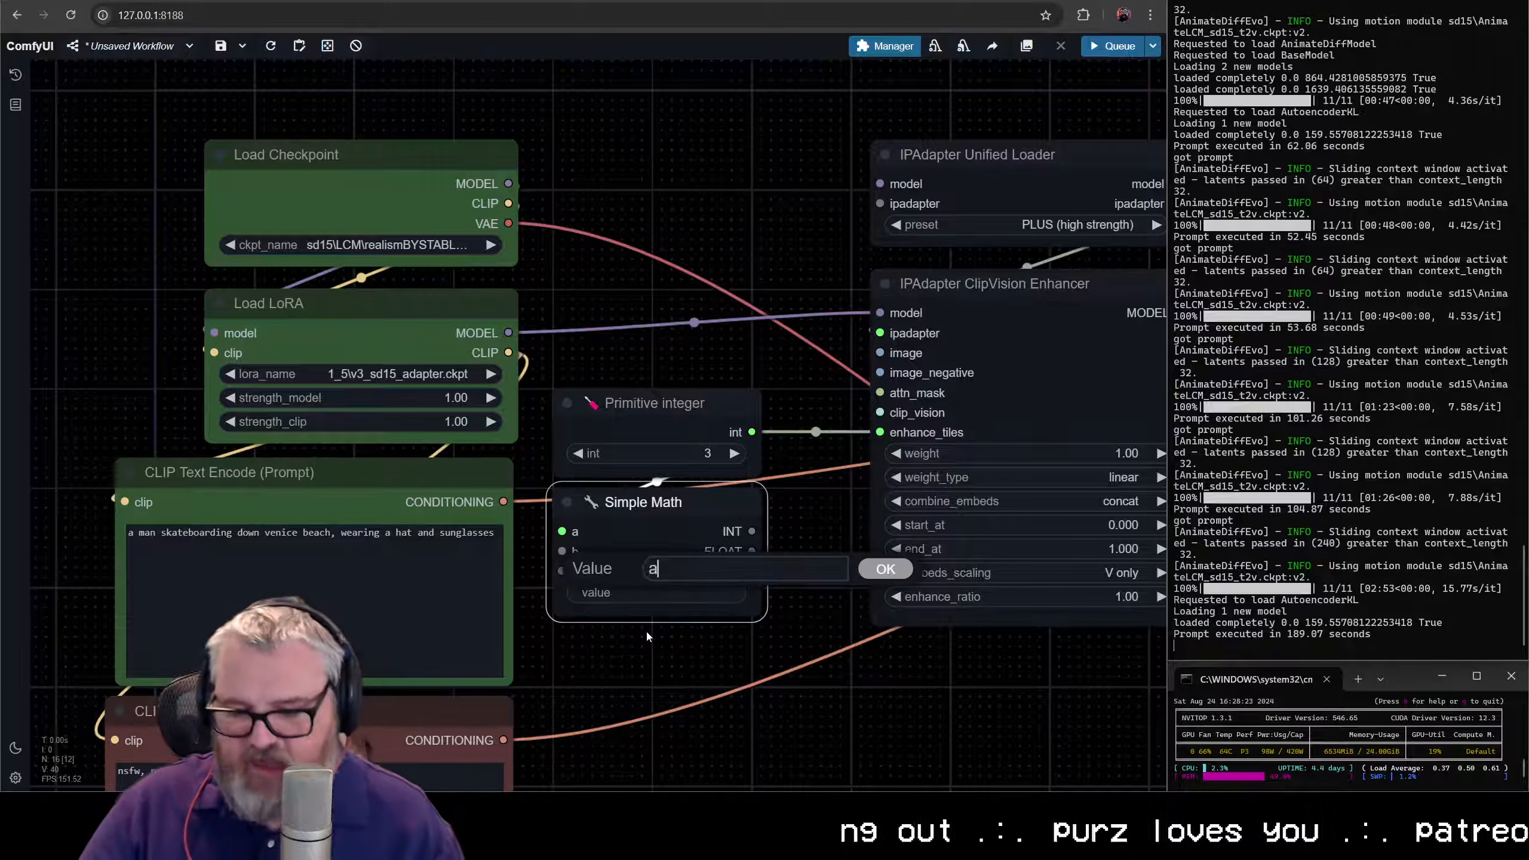
key("Return")
scroll(662, 621, "up", 10)
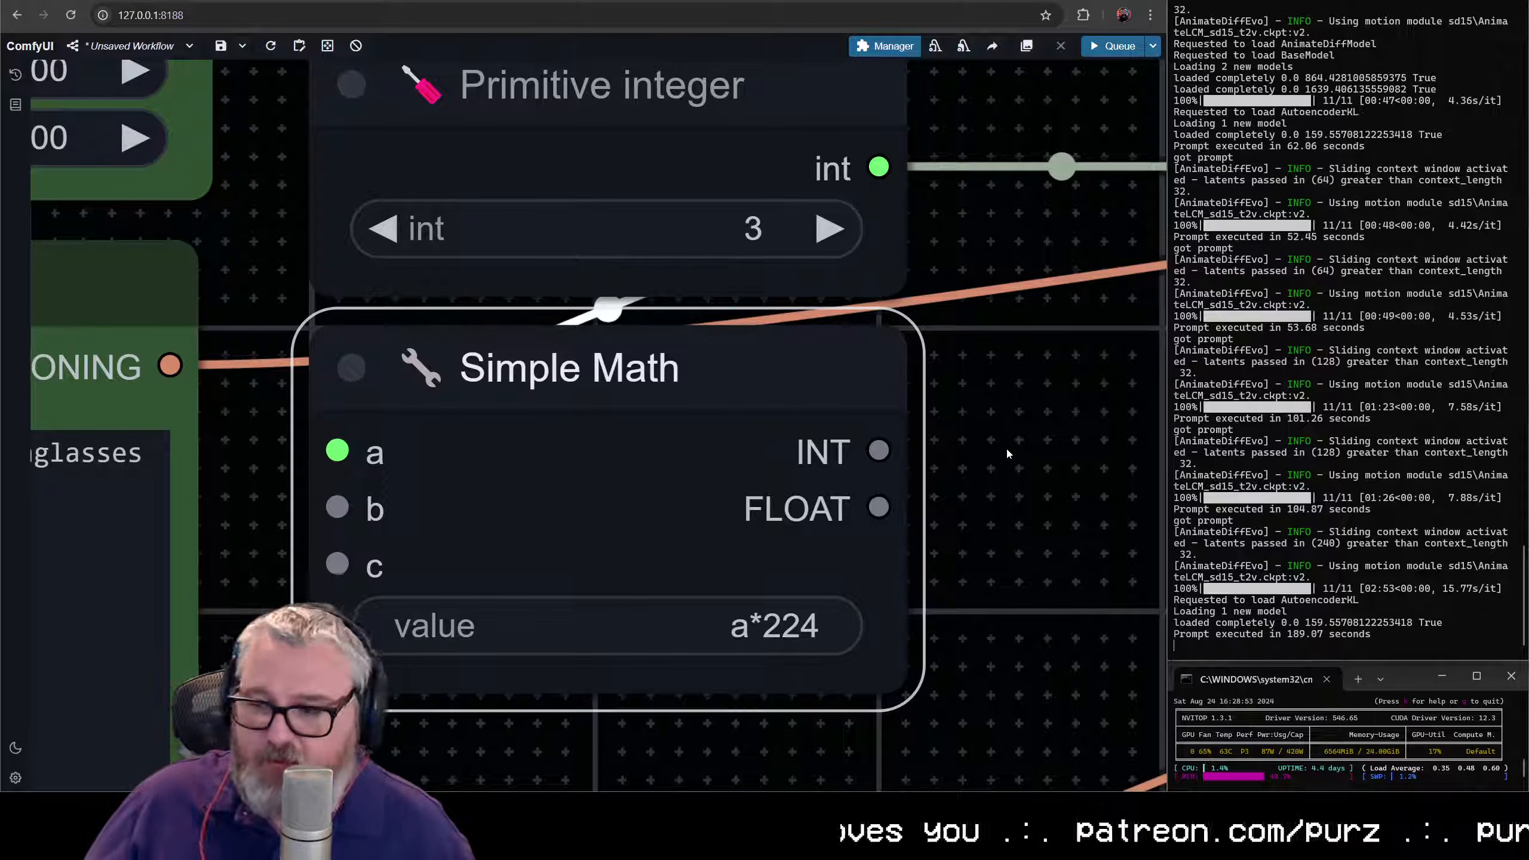
scroll(768, 475, "down", 7)
scroll(768, 476, "down", 5)
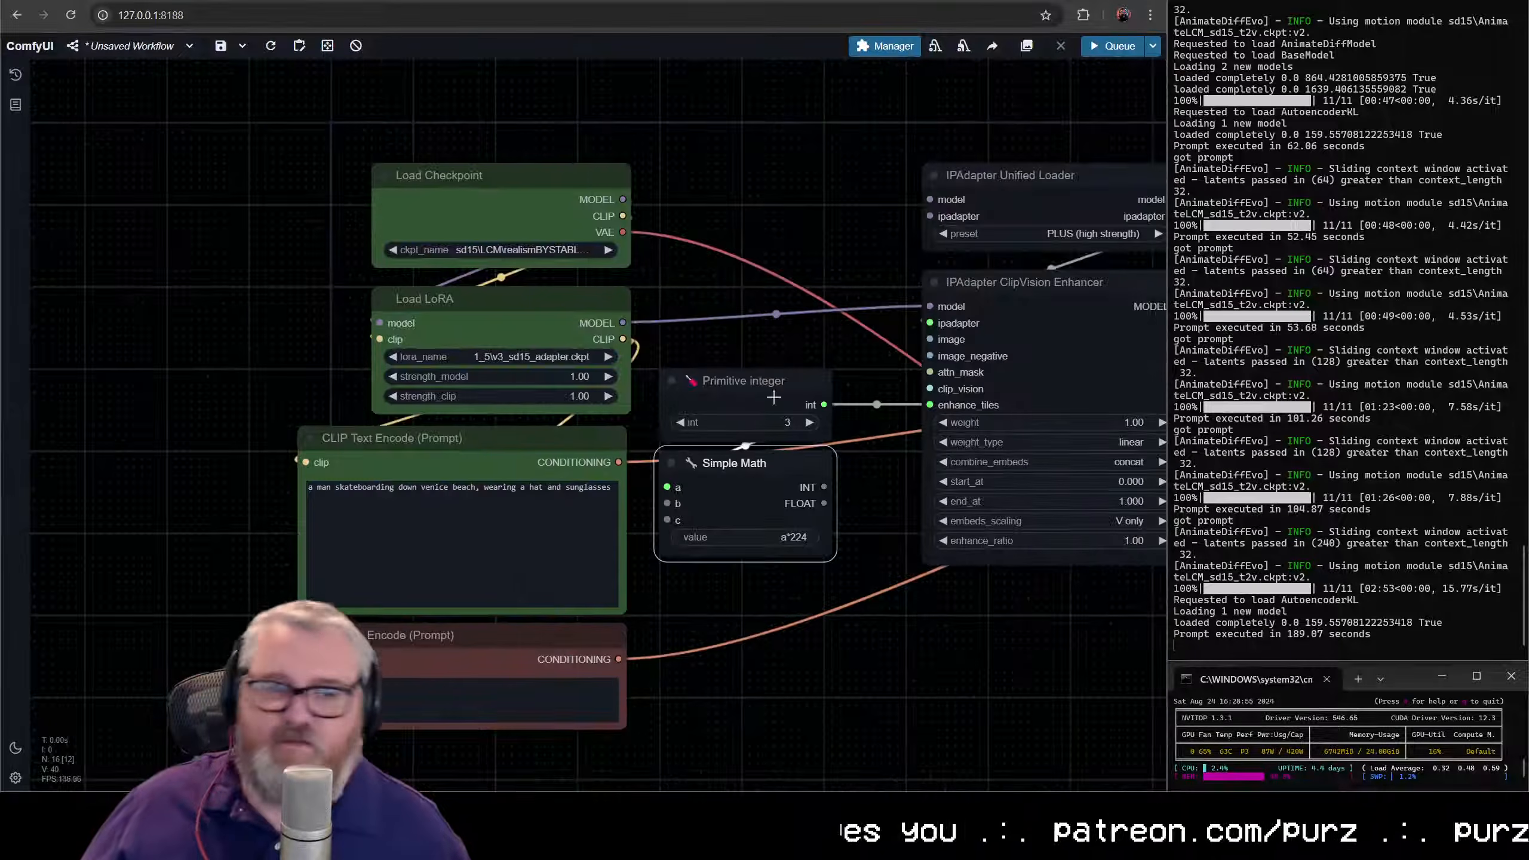
- Move the Primitive integer and Simple Math nodes together closer to the IPAdapter ClipVision Enhancer
left_click_drag(708, 288, 766, 593)
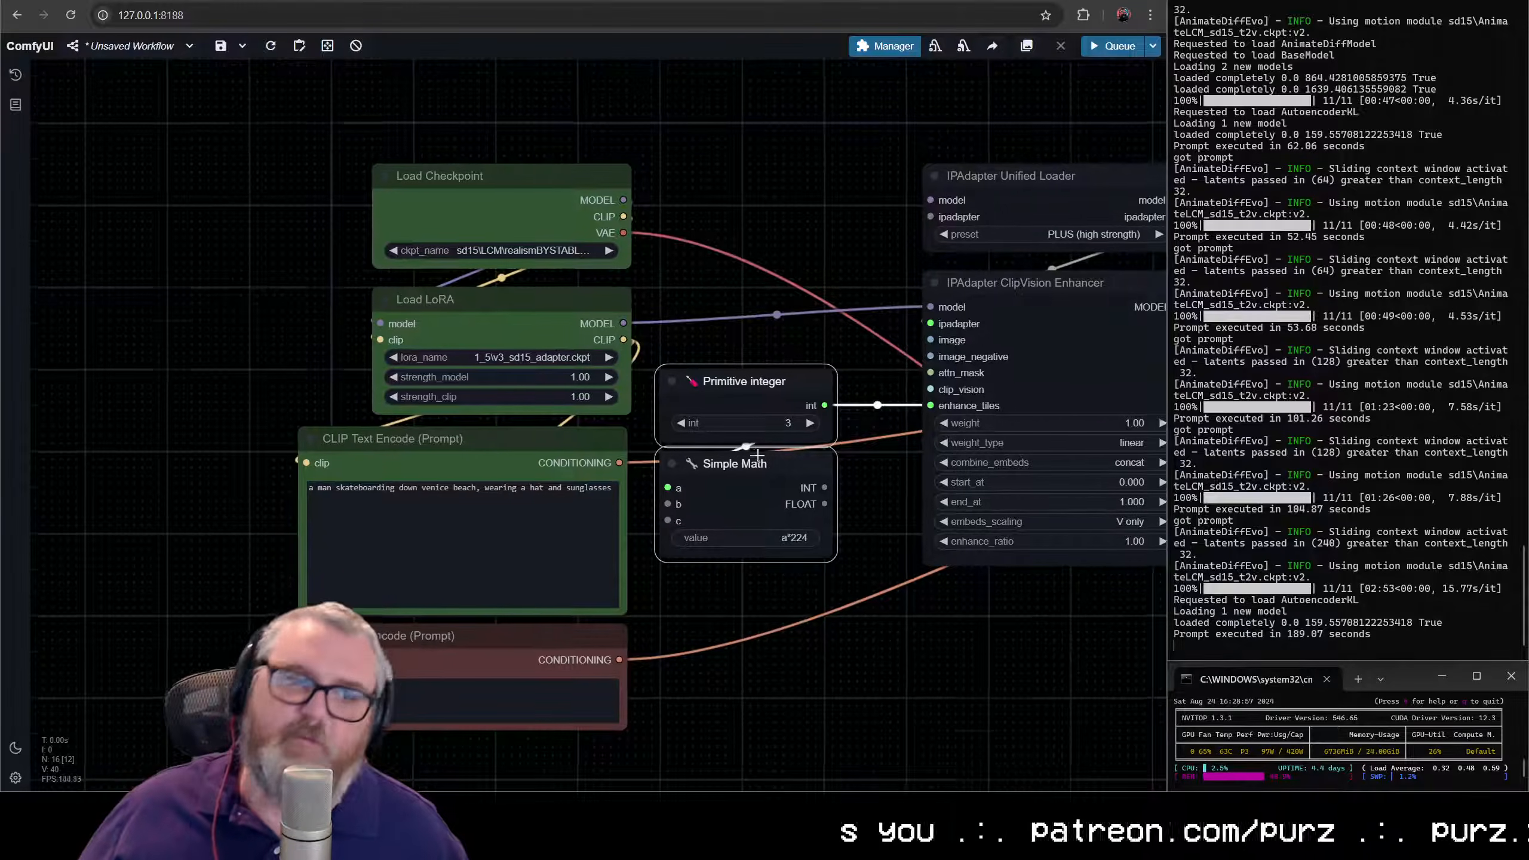
left_click_drag(763, 434, 765, 471)
mouse_move(765, 418)
left_mouse_down()
mouse_move(720, 435)
mouse_move(768, 432)
left_mouse_up()
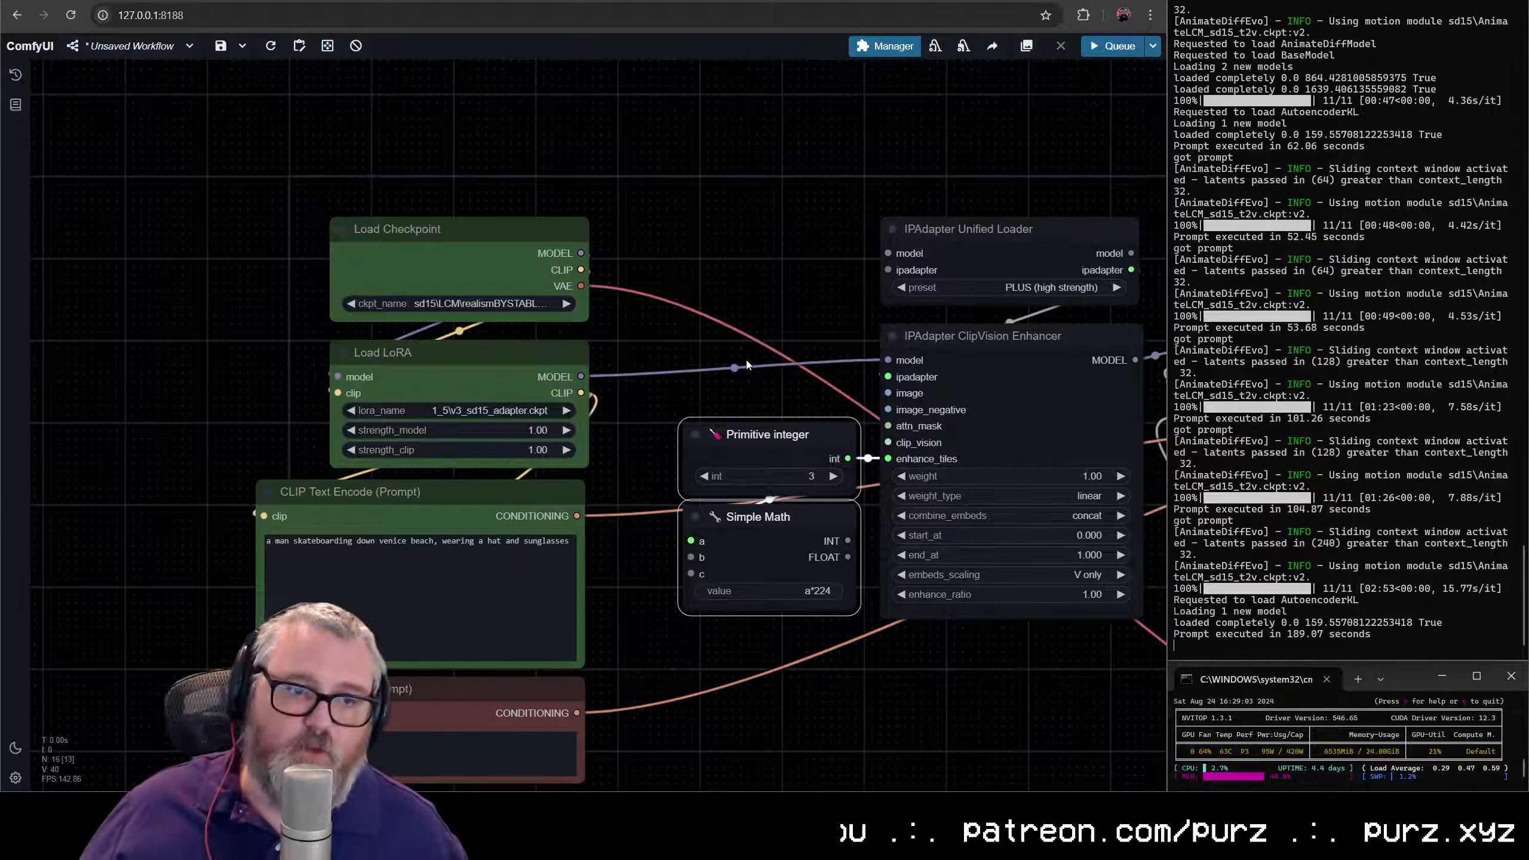
scroll(855, 524, "up", 4)
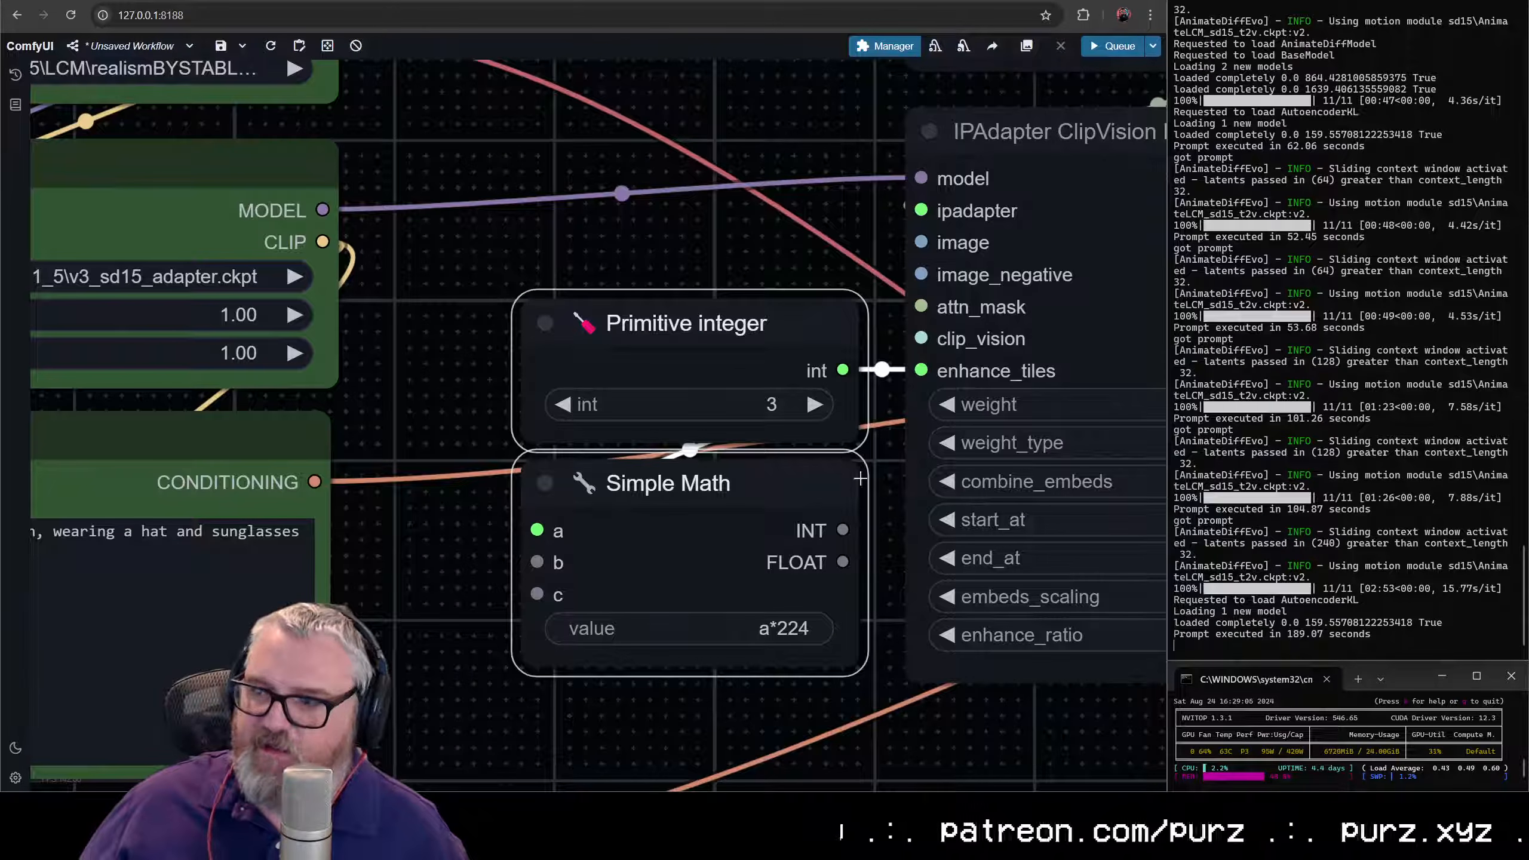
scroll(853, 519, "down", 10)
scroll(713, 337, "up", 3)
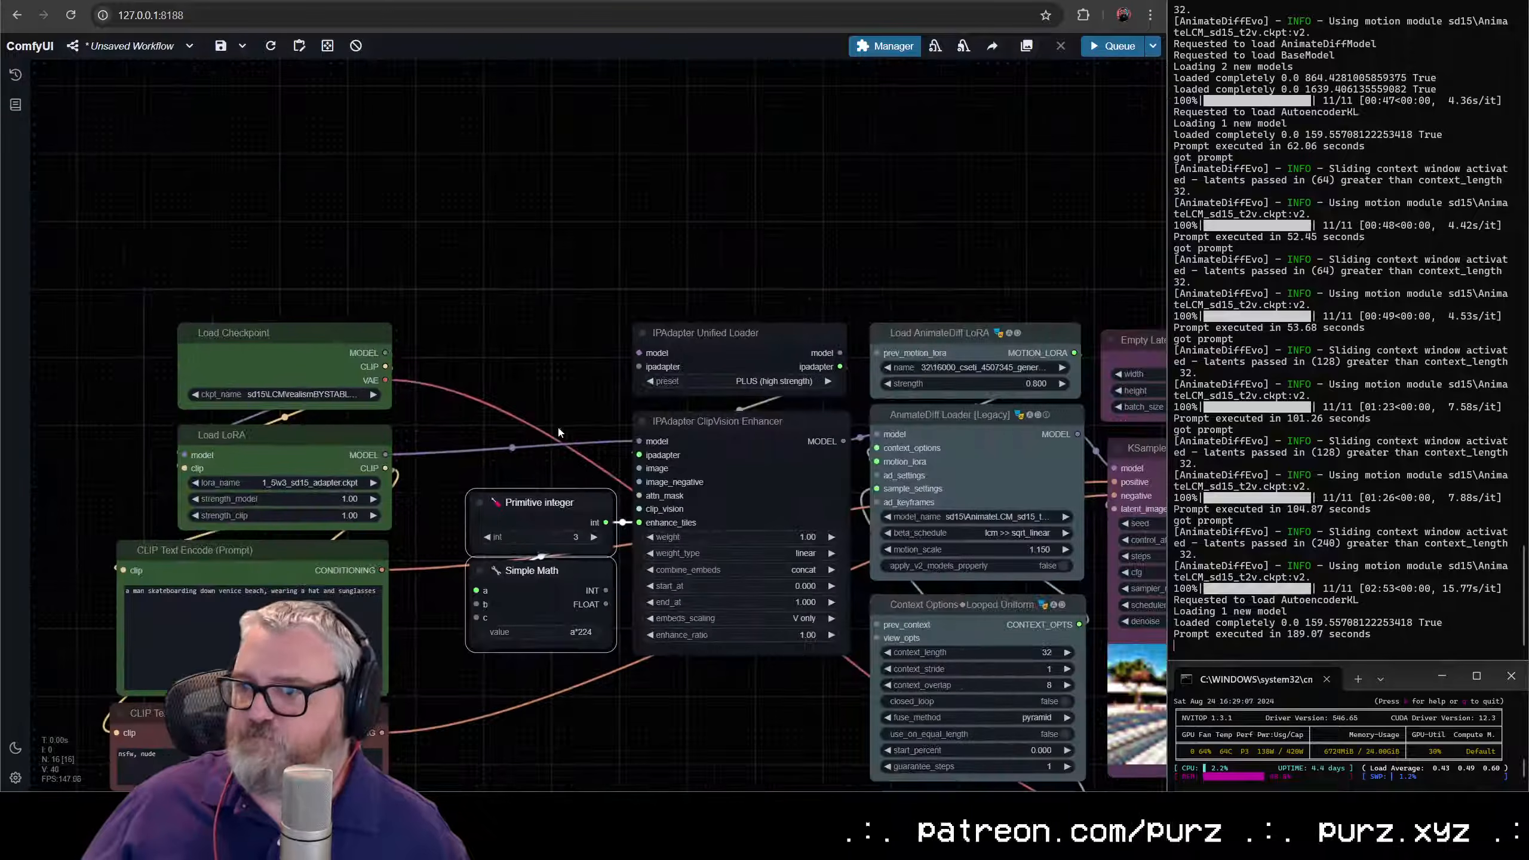
- Add a Load Image node and place it directly above the Load Checkpoint node
left_click(713, 334)
double_click(521, 130)
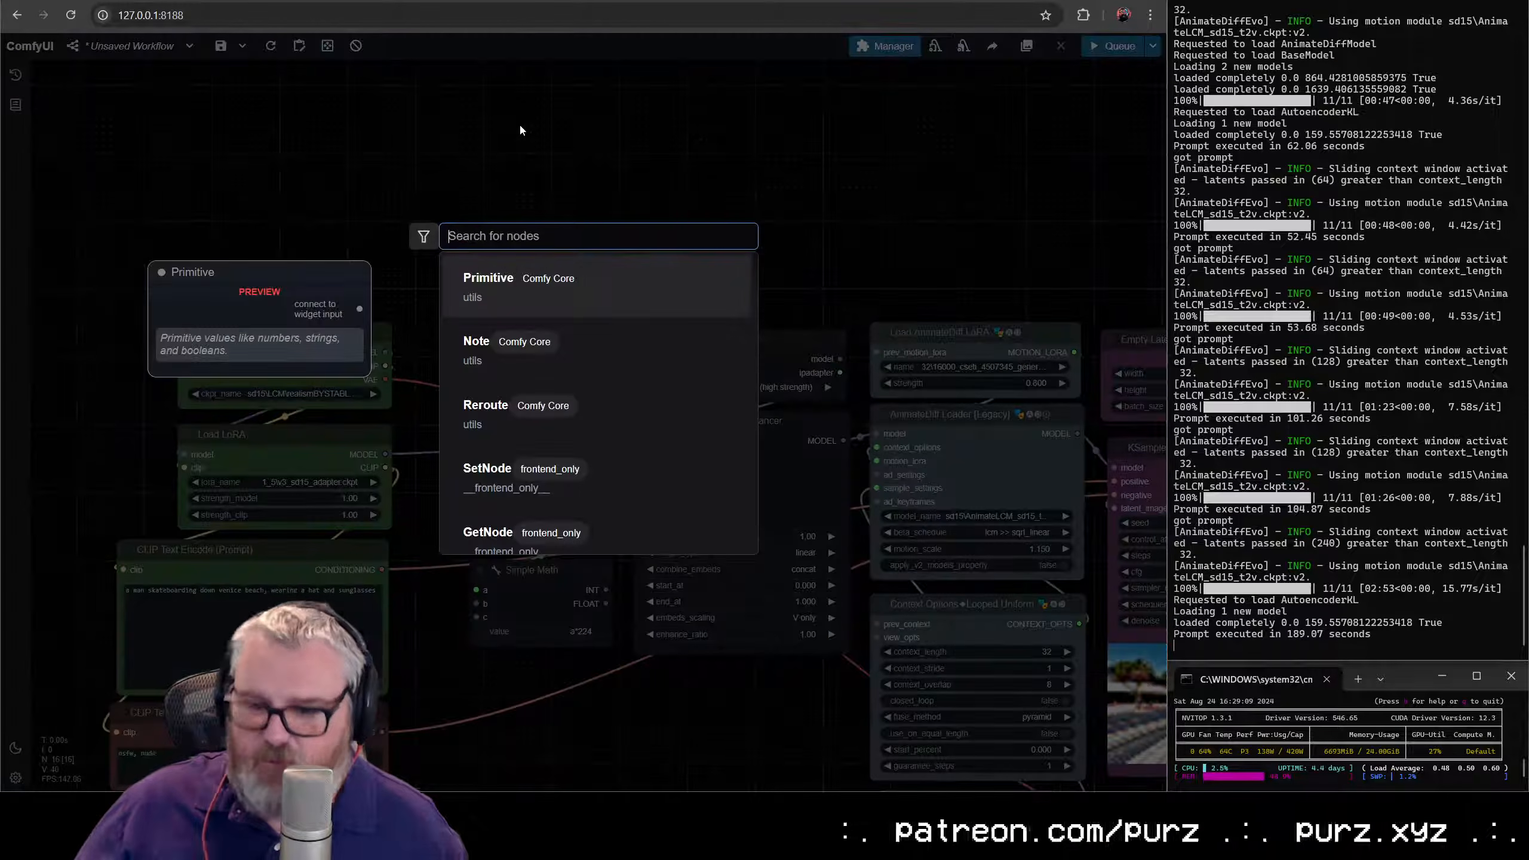
type("load image")
left_click(587, 300)
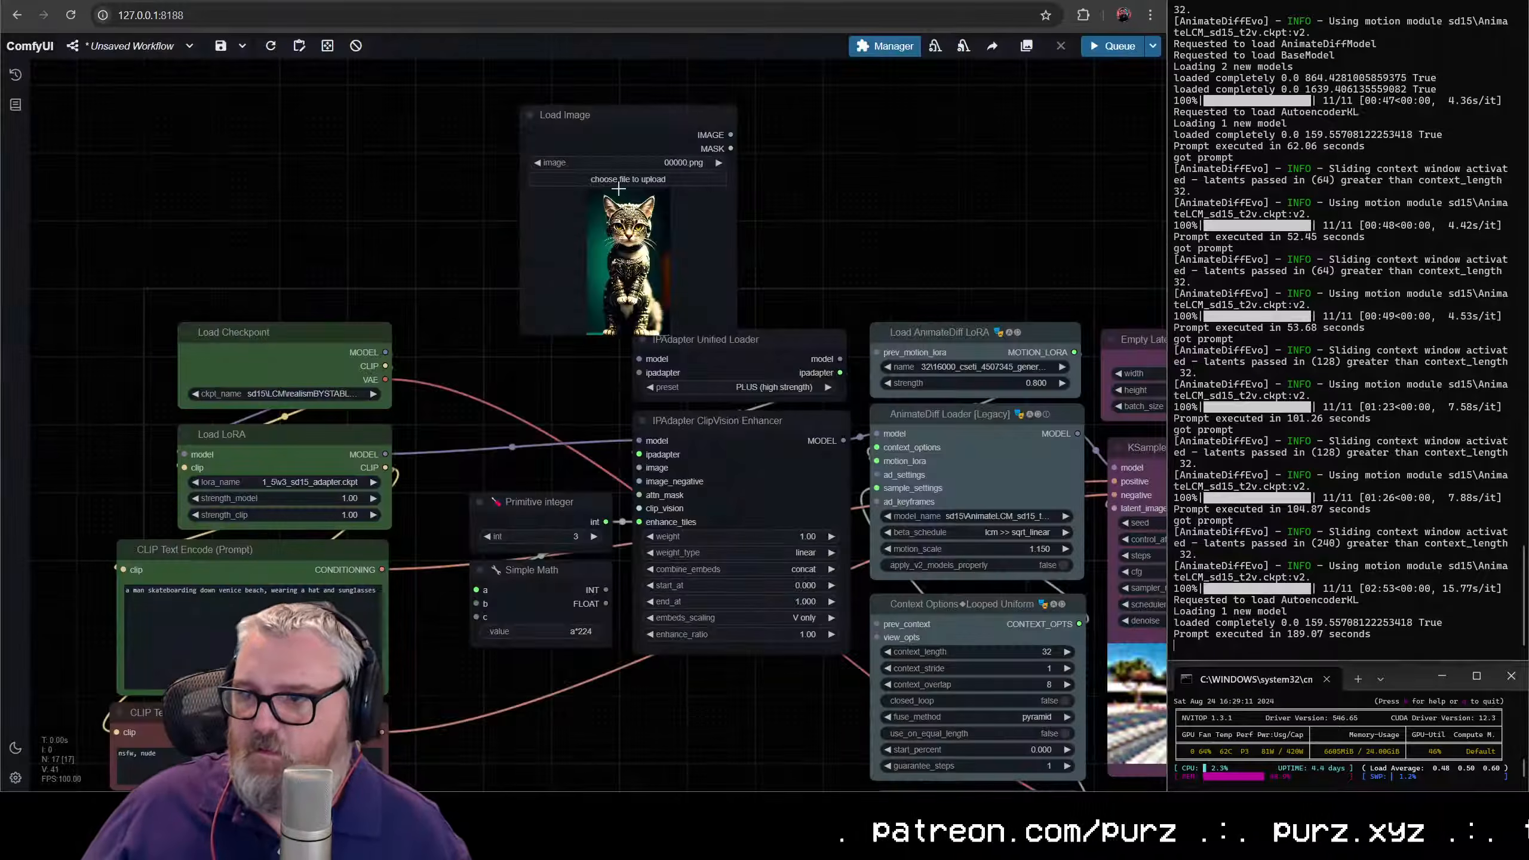
left_click_drag(620, 143, 275, 117)
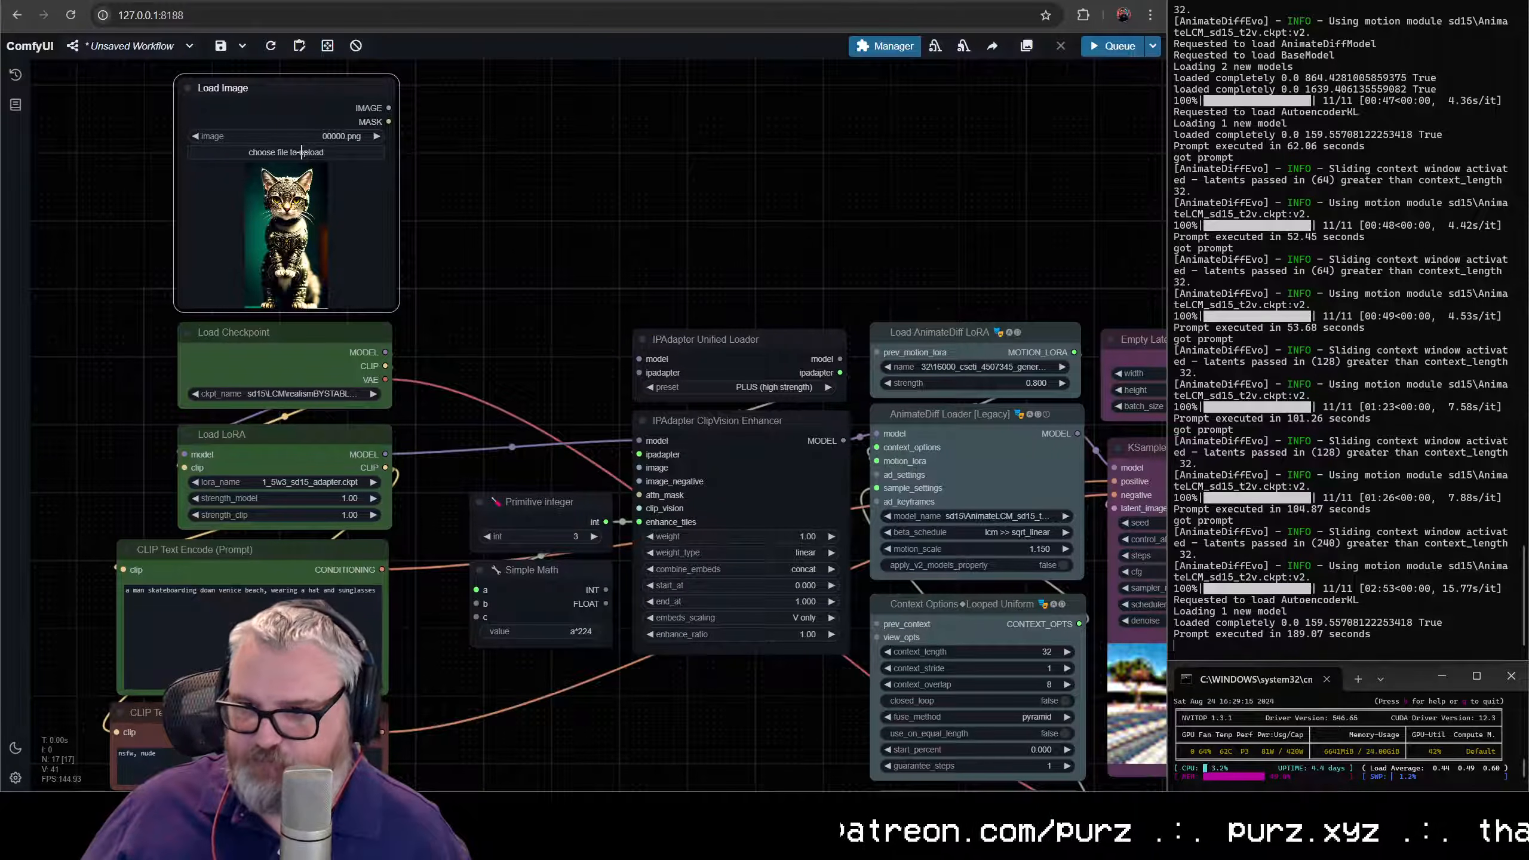
- Load ComfyUI_00662_.png, the photo of the man in a suit, into the Load Image node
left_click(286, 152)
left_click_drag(431, 0, 0, 61)
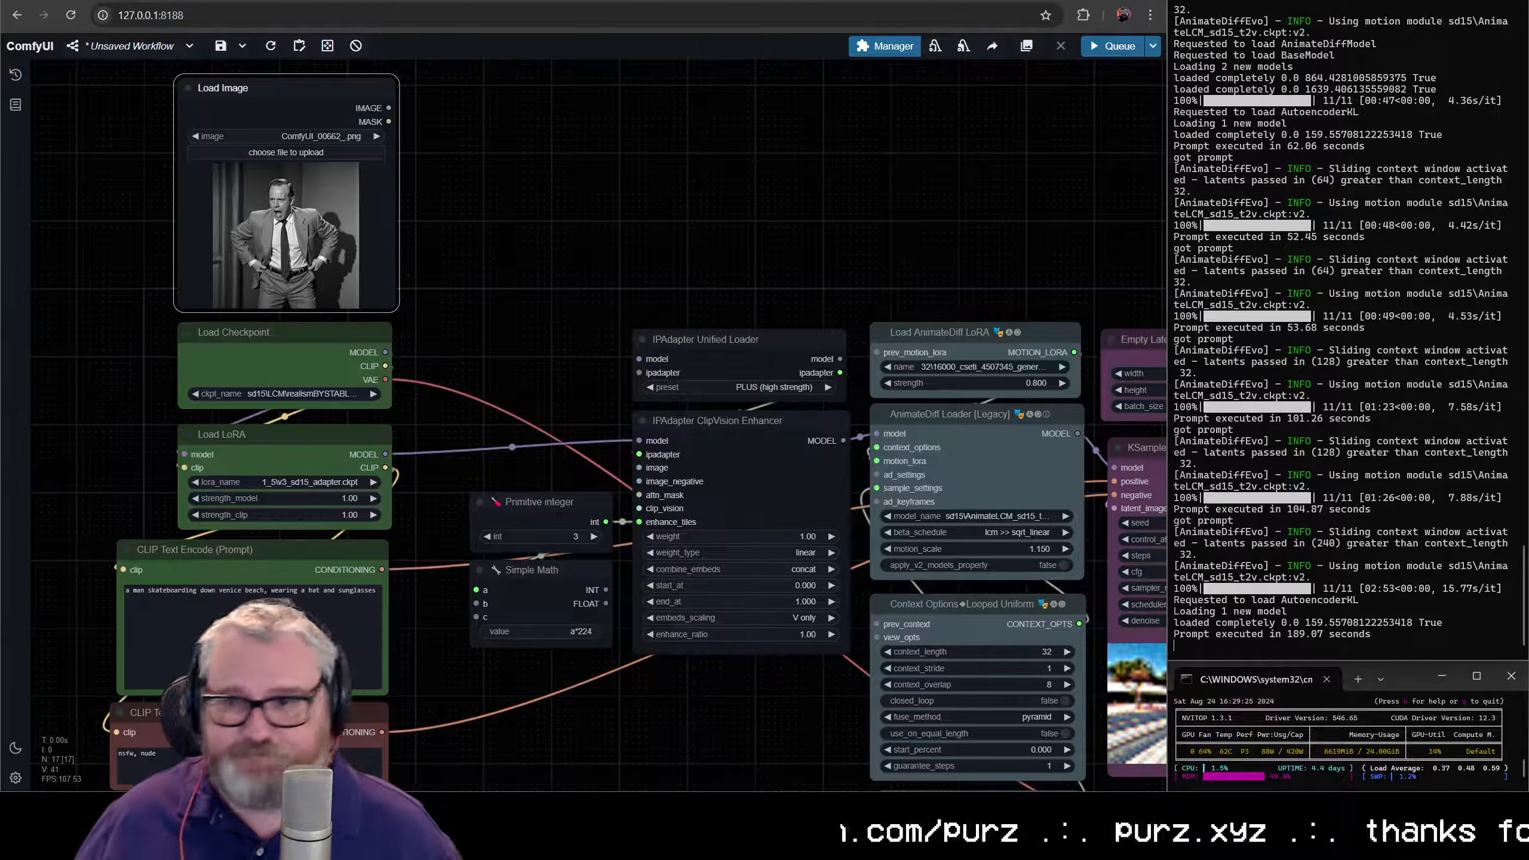
scroll(299, 228, "up", 13)
left_click_drag(298, 228, 235, 243)
scroll(475, 308, "down", 13)
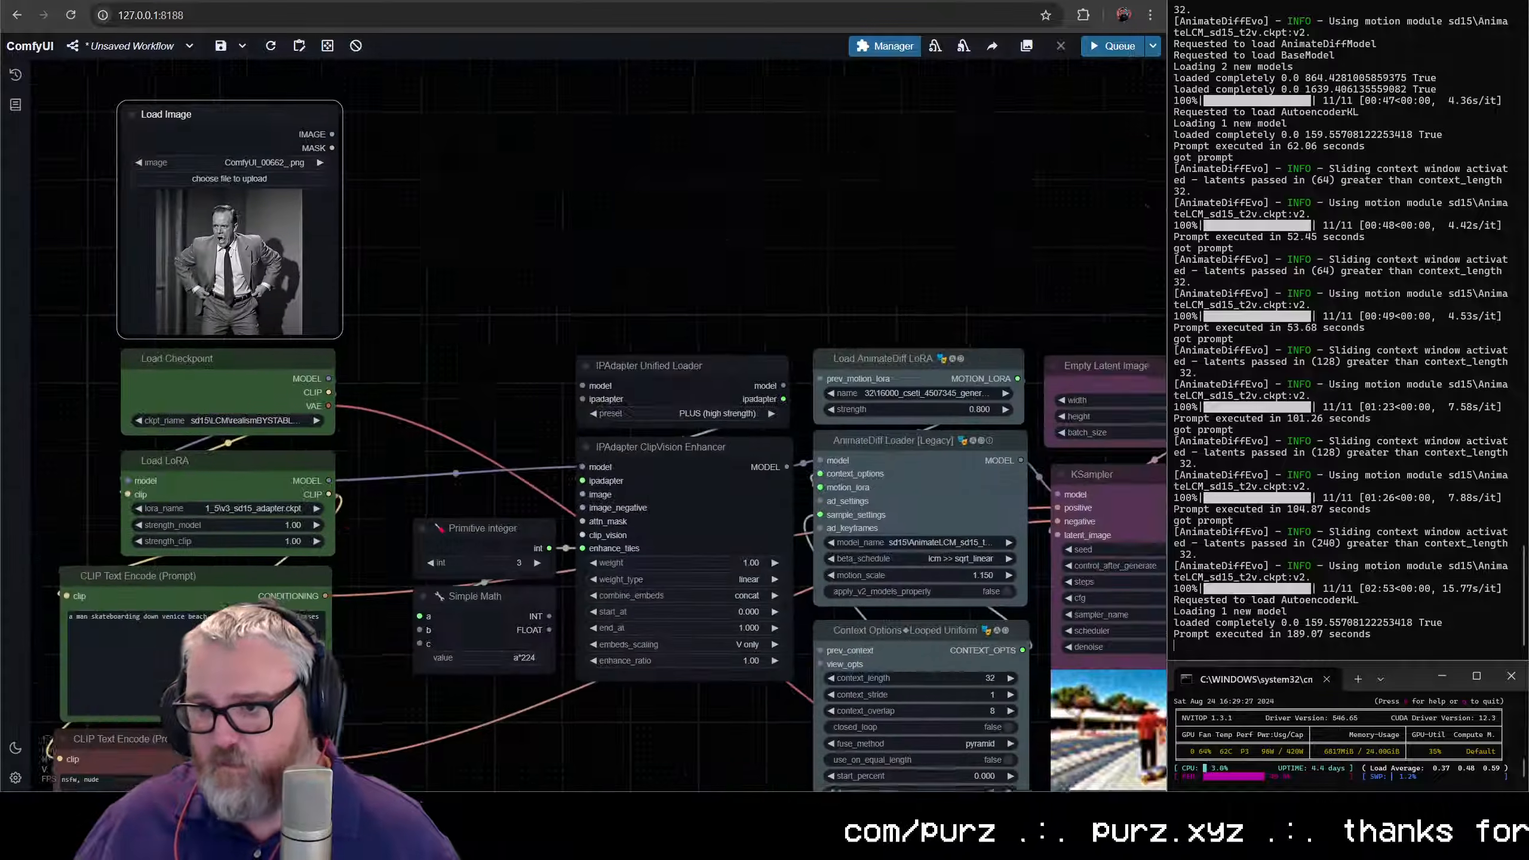
- Examine the Simple Math expression and how the Primitive integer feeds the ClipVision Enhancer's enhance_tiles input
left_click_drag(443, 439, 440, 441)
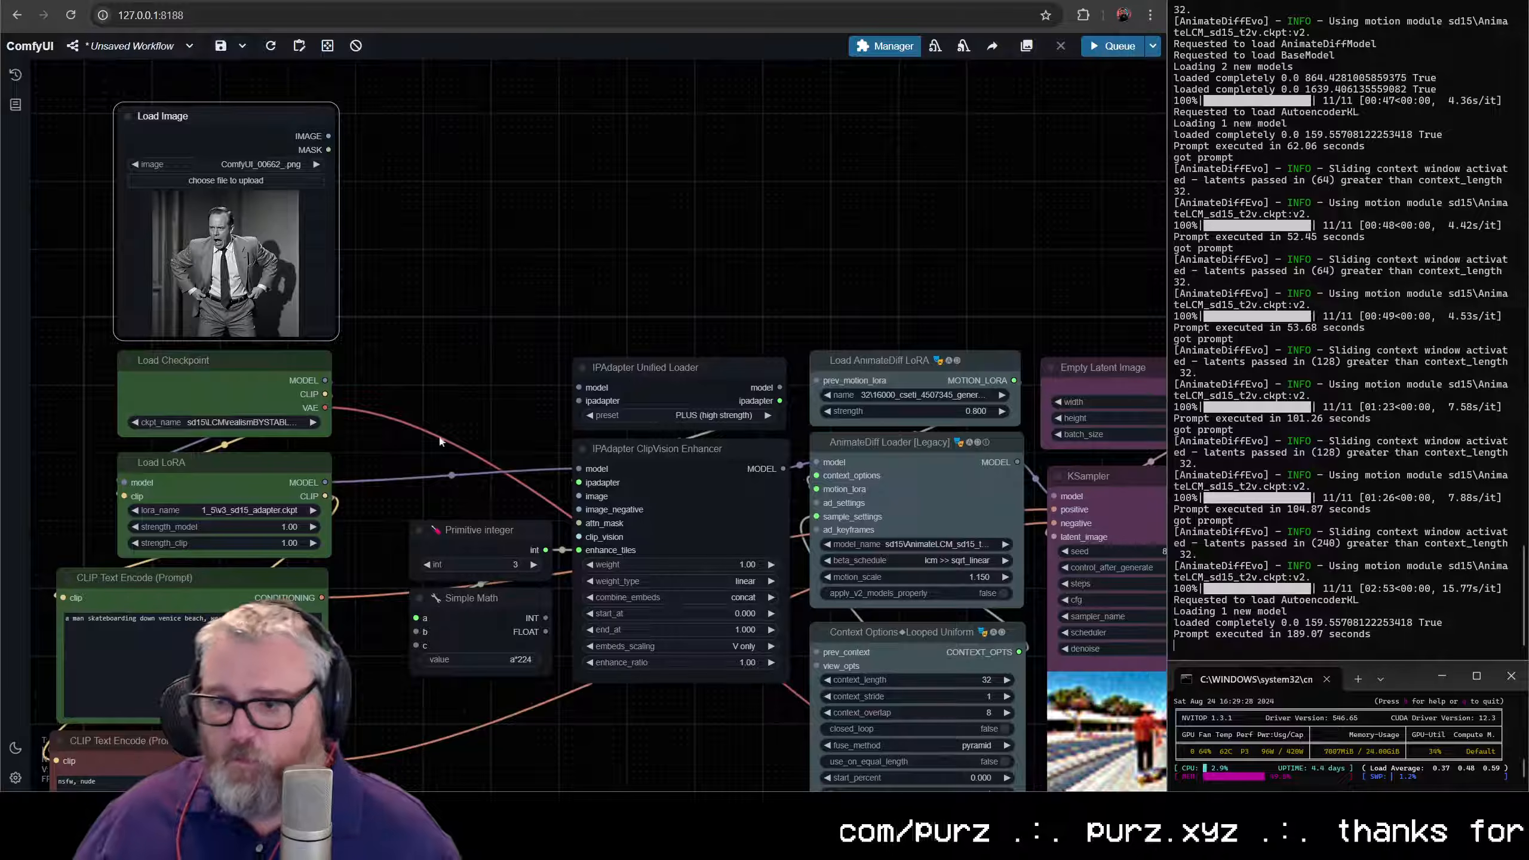
left_click(516, 651)
scroll(544, 632, "up", 11)
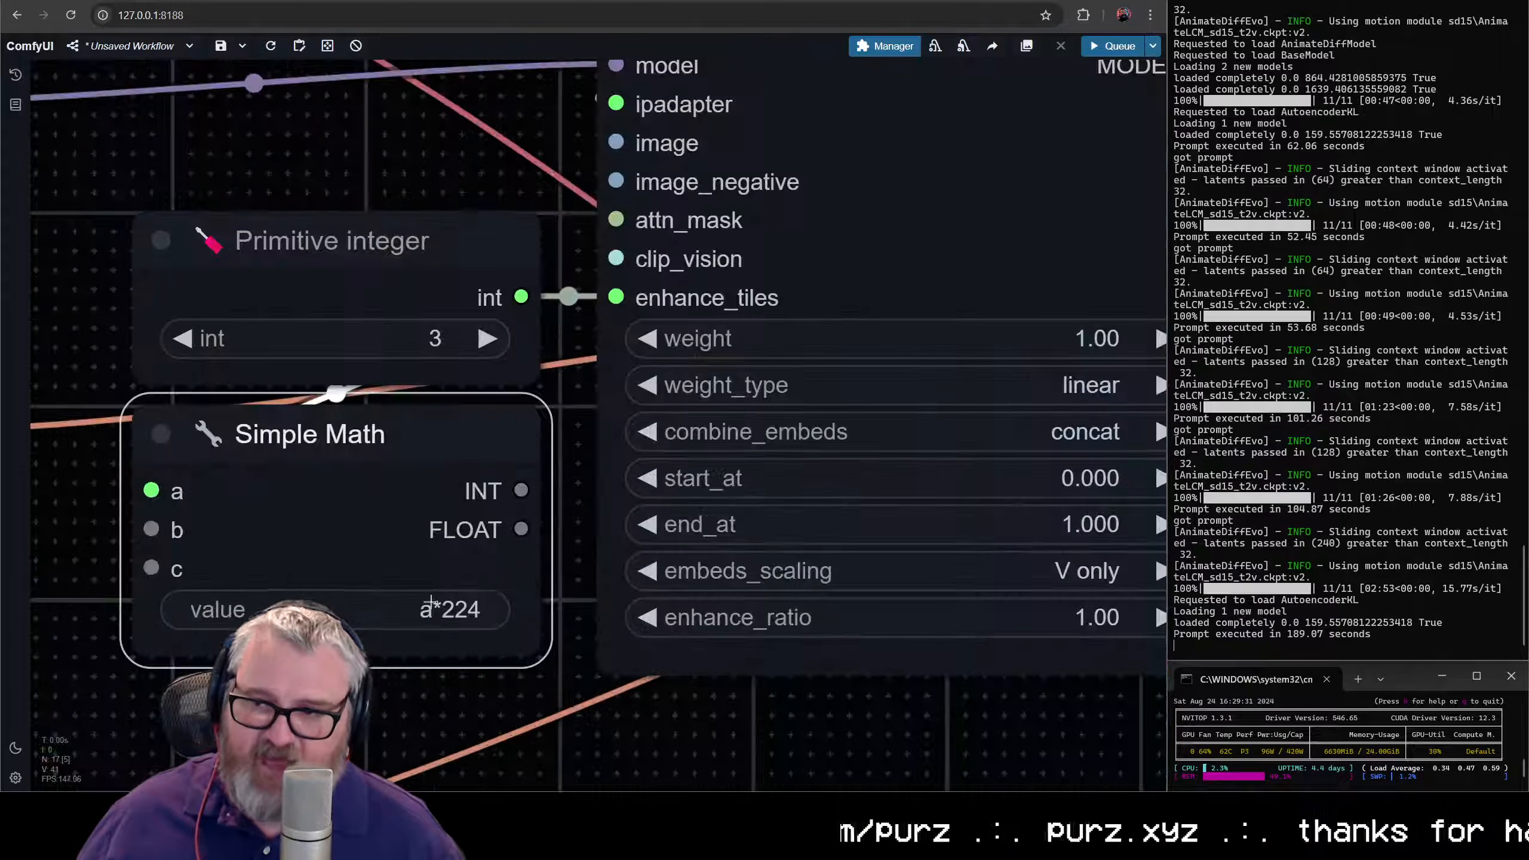
scroll(391, 444, "down", 10)
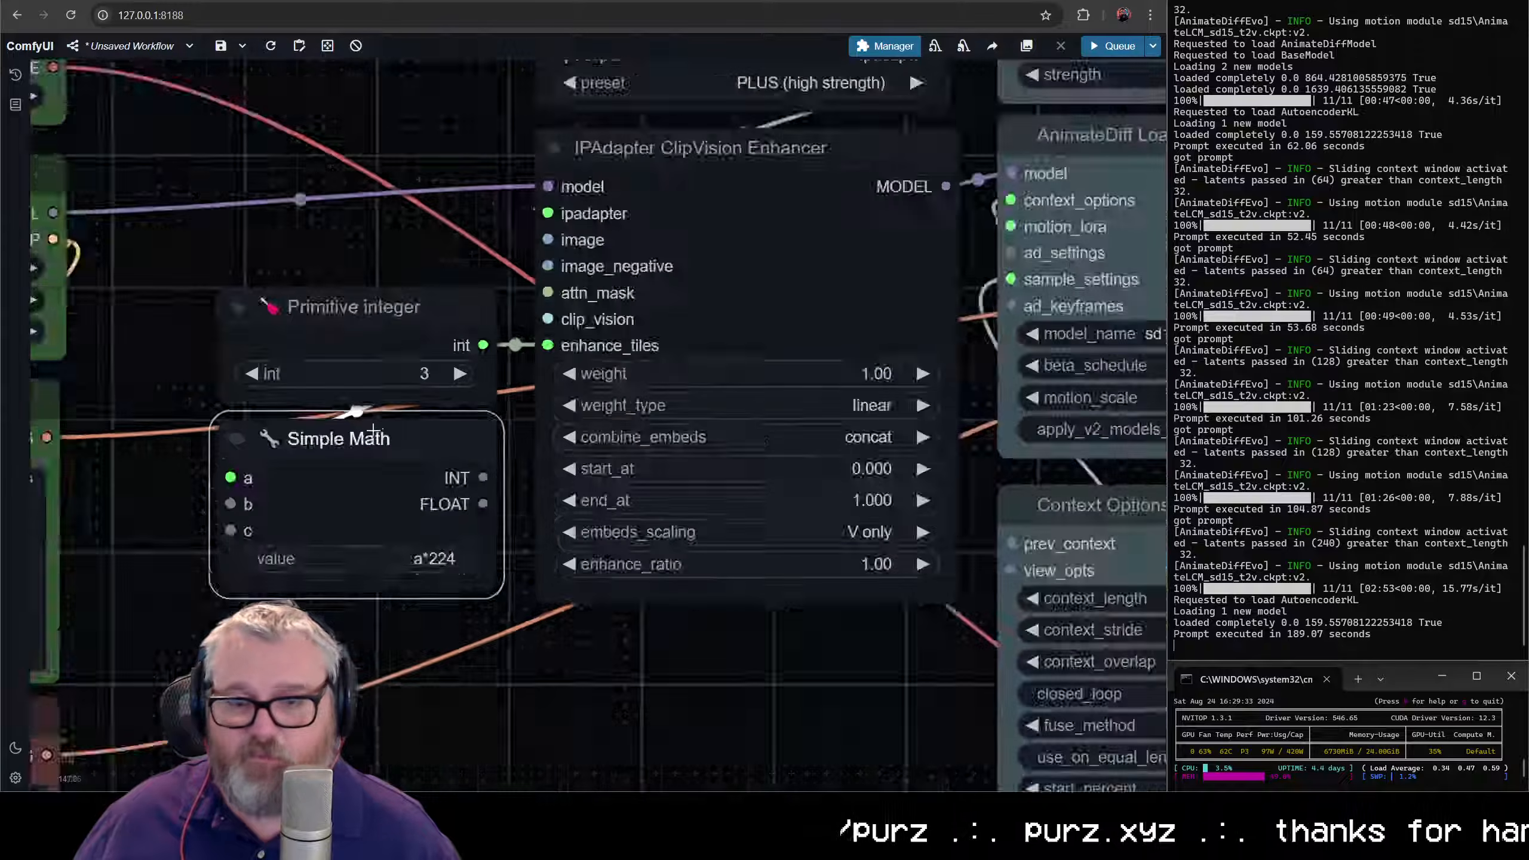
left_click_drag(325, 259, 385, 434)
left_click(171, 111)
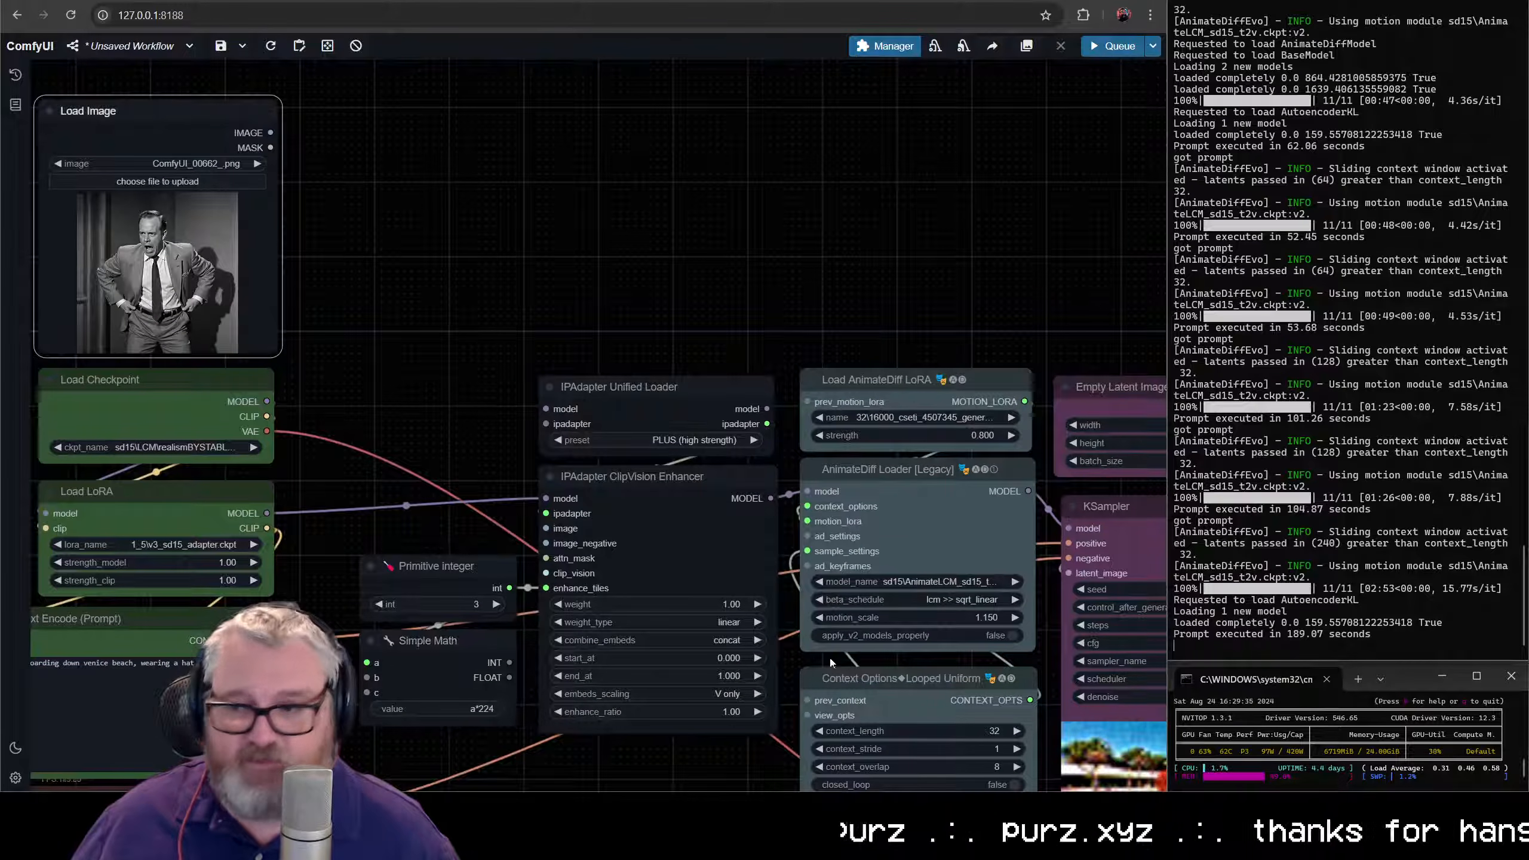
left_click(640, 565)
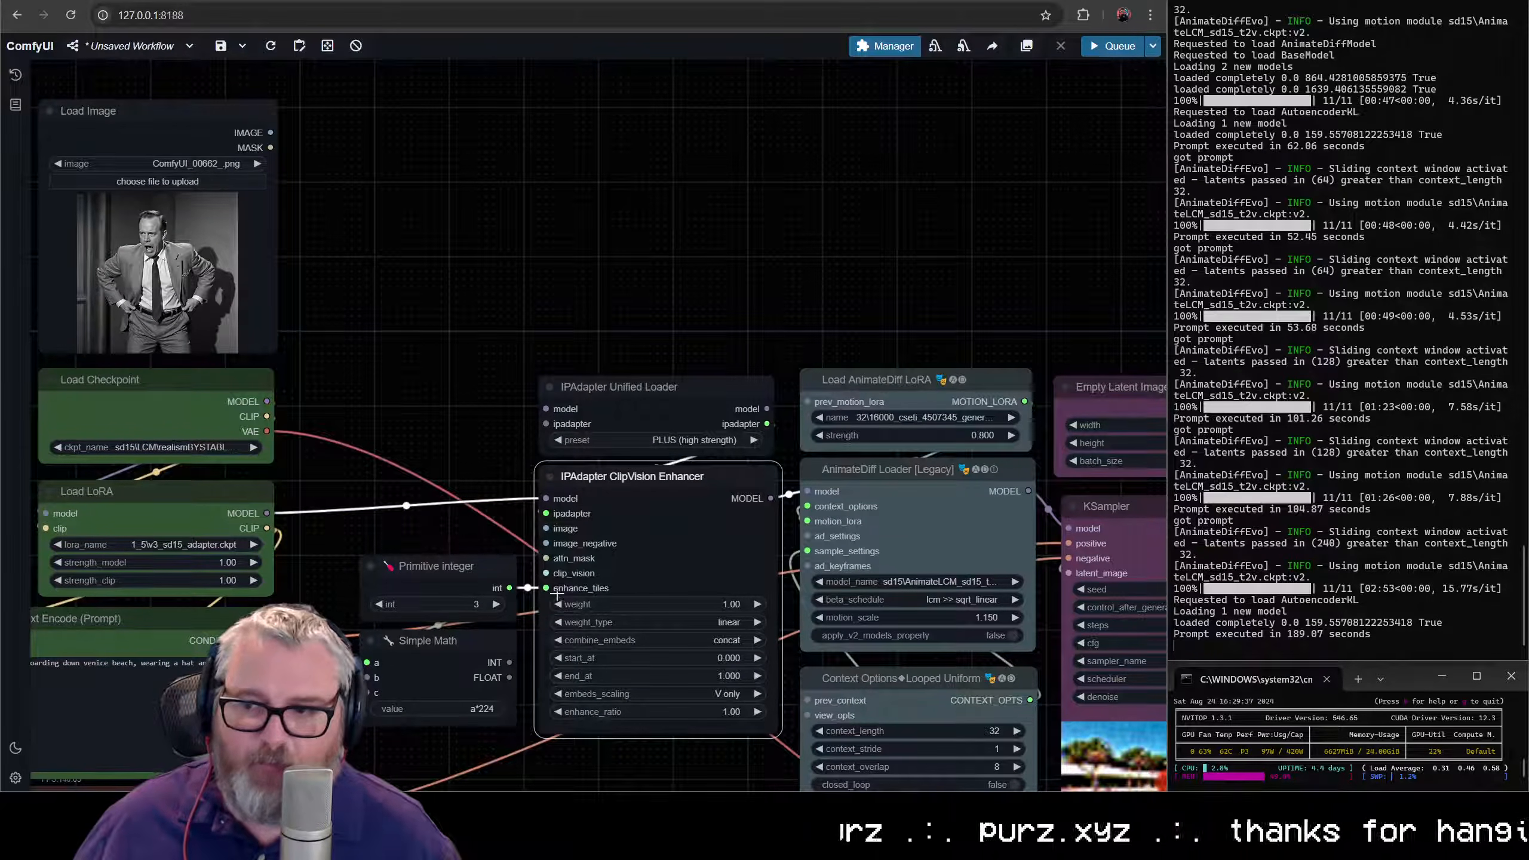
left_click(463, 598)
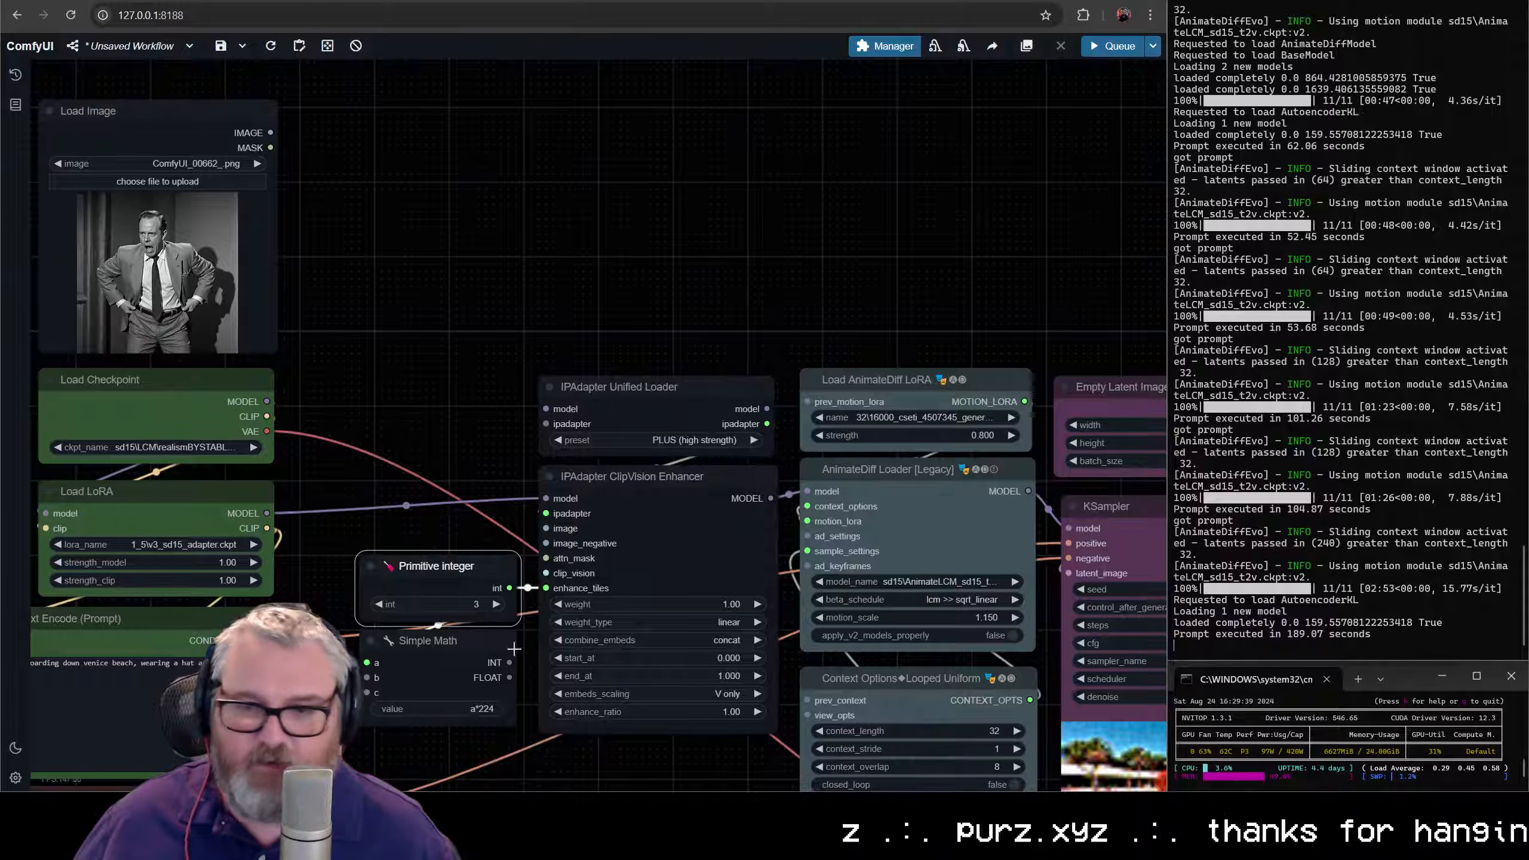
- Add an Upscale Image node fed by Load Image's IMAGE output, place it beside that node and set its crop to center
left_click_drag(206, 118, 420, 155)
type("imag")
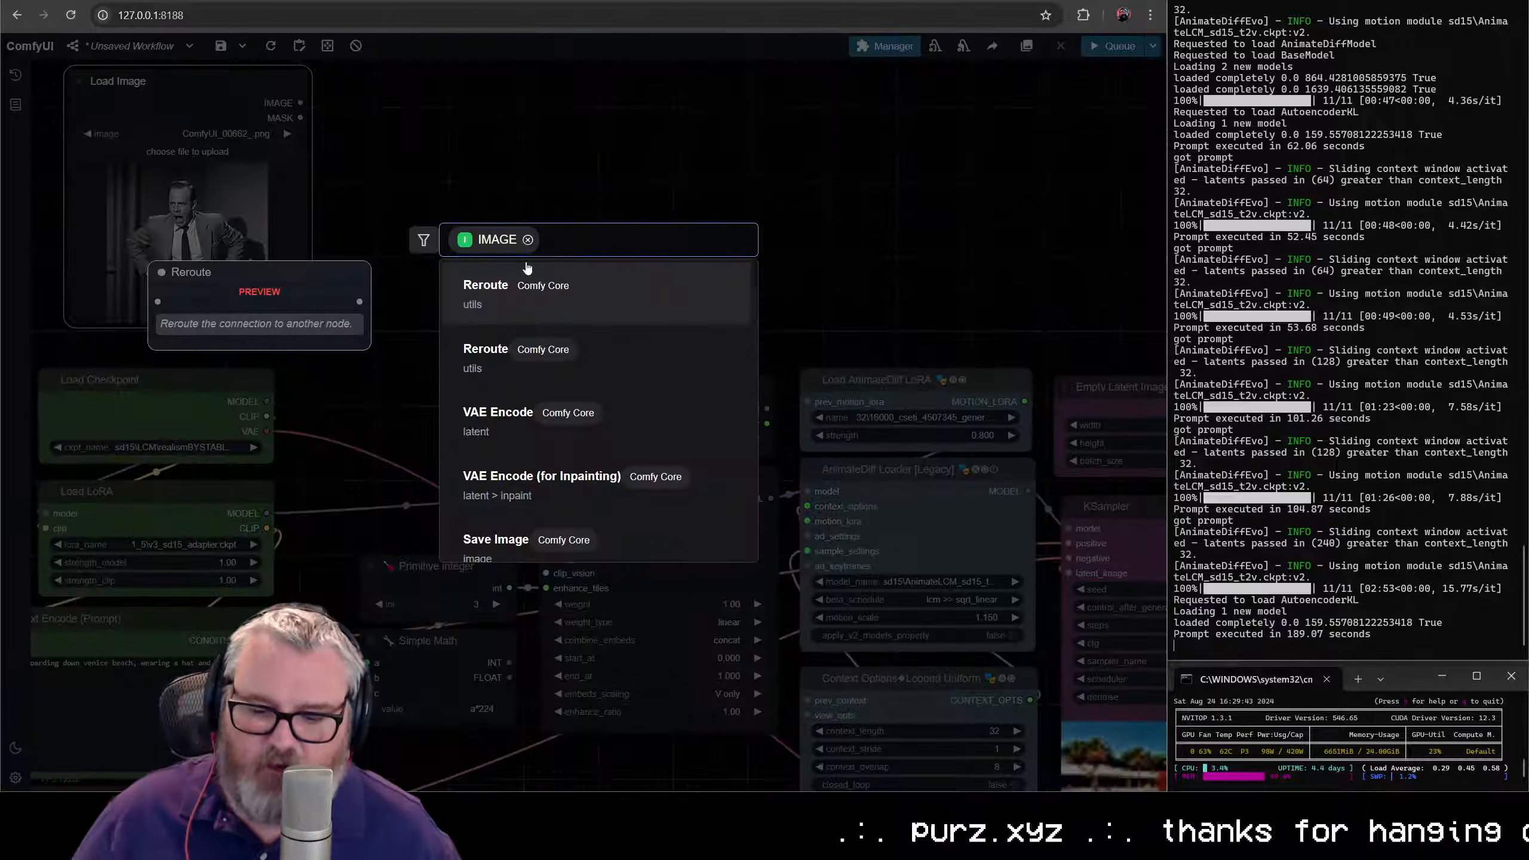
type("escale")
key("Down")
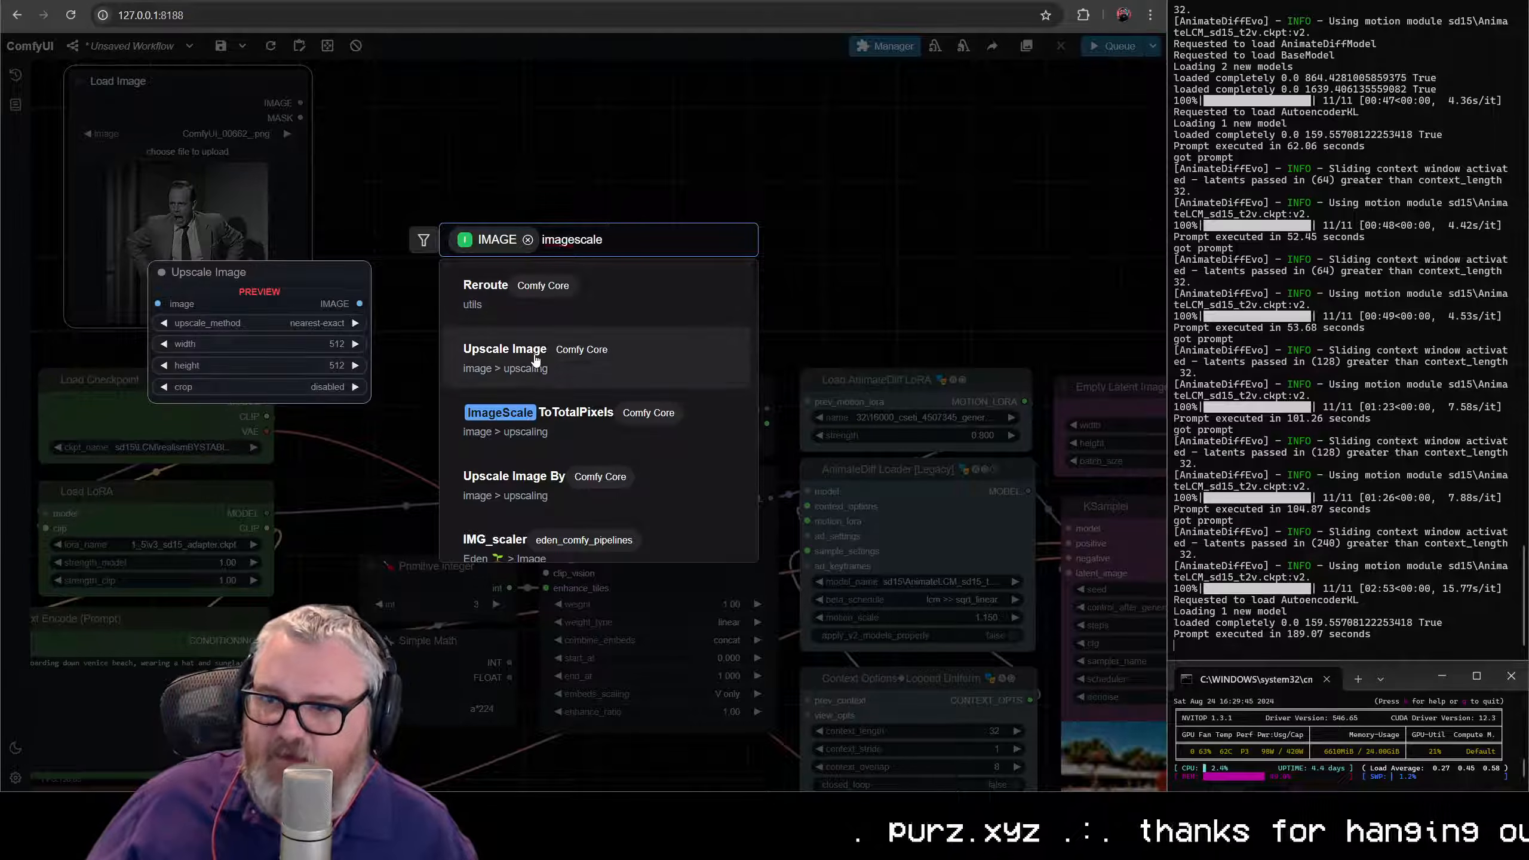
key("Return")
left_click_drag(533, 155, 443, 215)
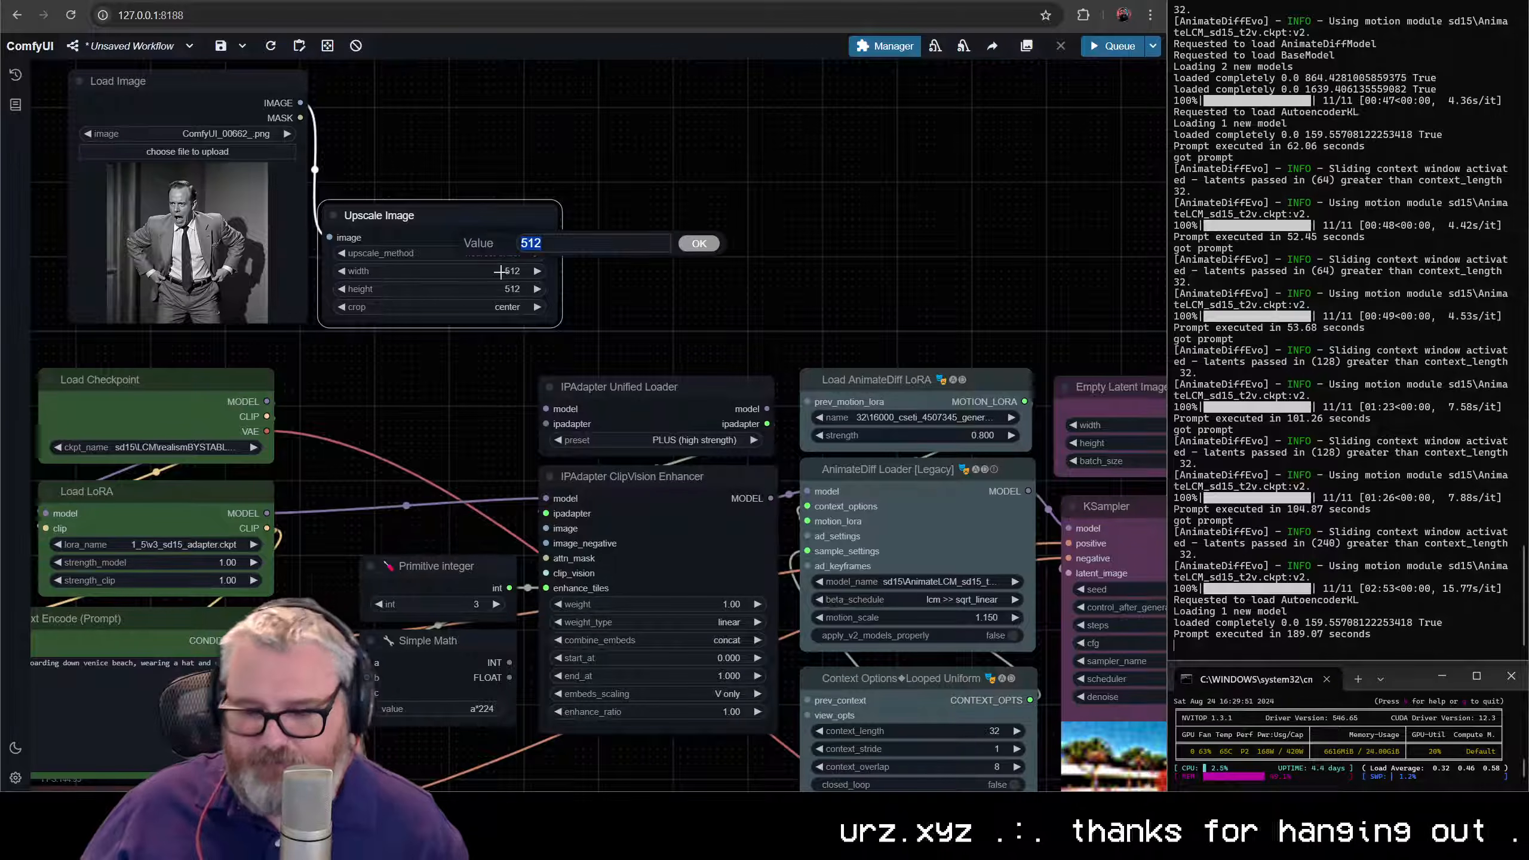
- Convert the Upscale Image node's width and height widgets to inputs
right_click(440, 208)
left_click(494, 524)
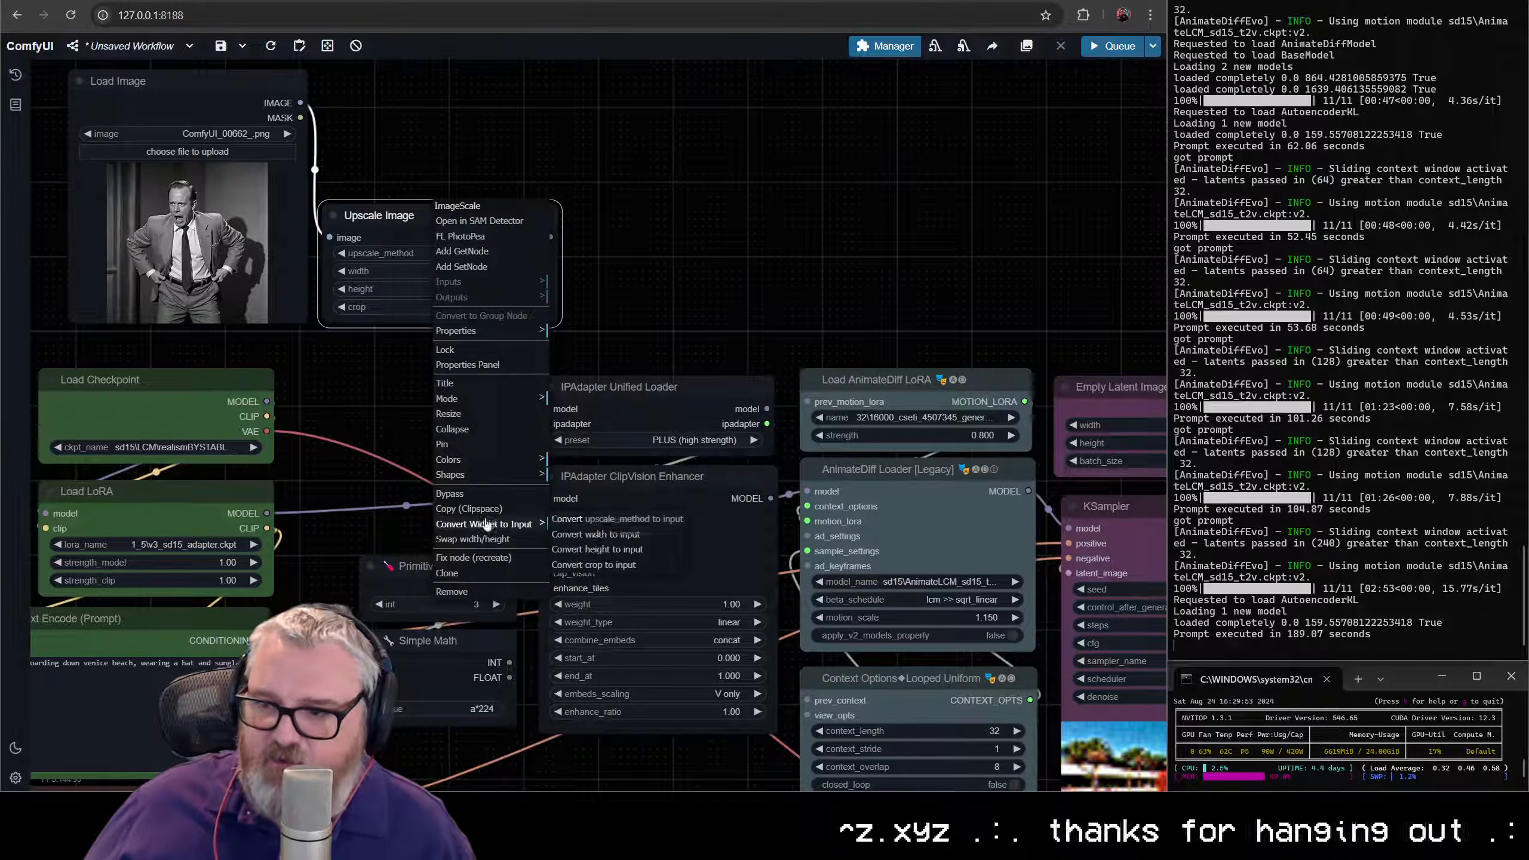
left_click(600, 536)
right_click(424, 215)
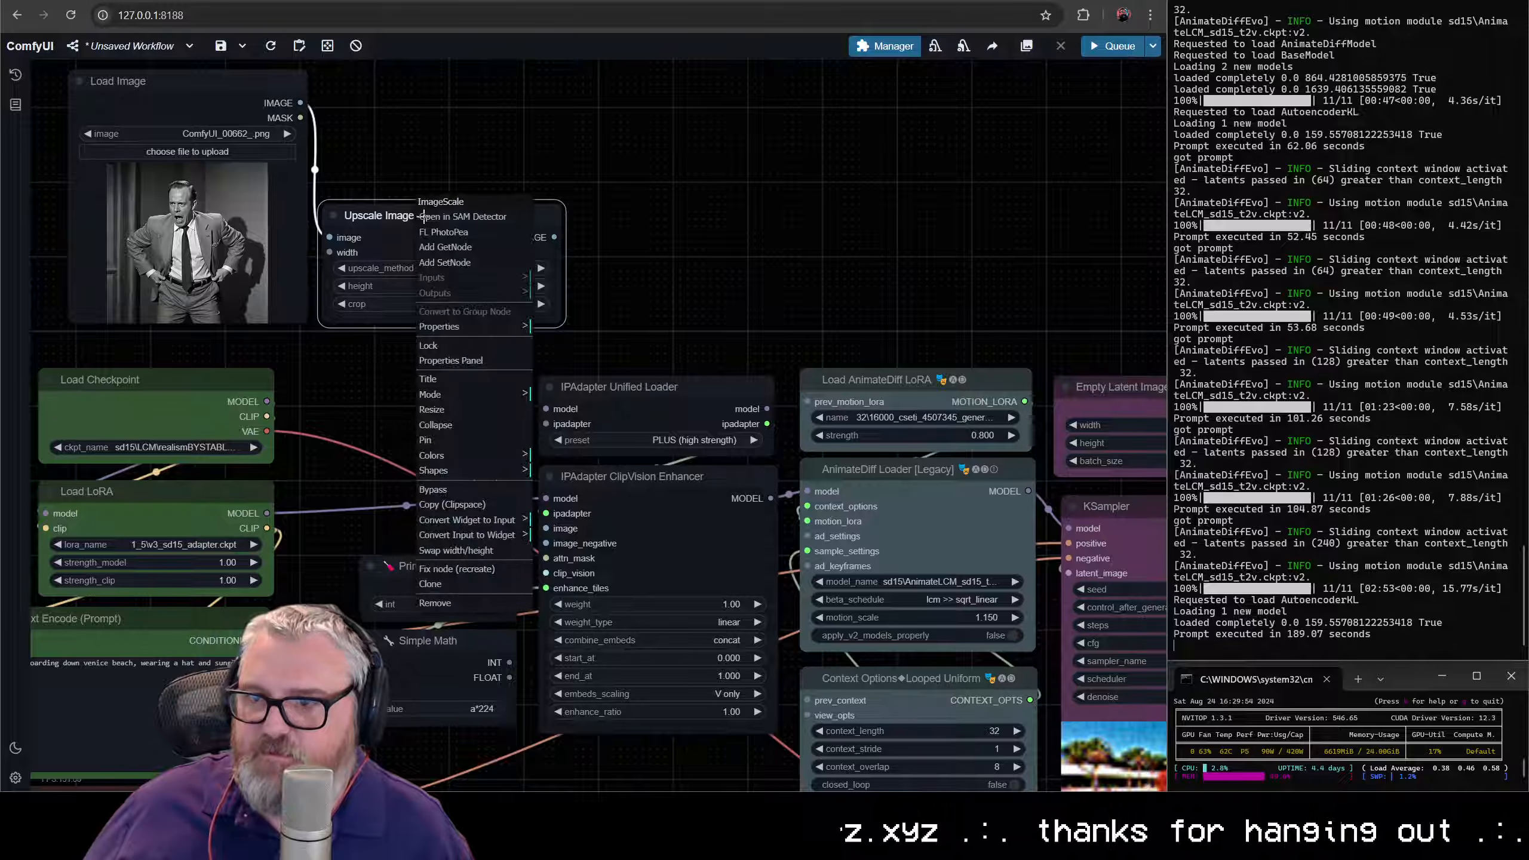
left_click(481, 520)
left_click(572, 544)
- Wire the Simple Math node's INT output to both the width and height inputs of Upscale Image
left_click_drag(519, 541, 329, 252)
left_click_drag(535, 565, 329, 267)
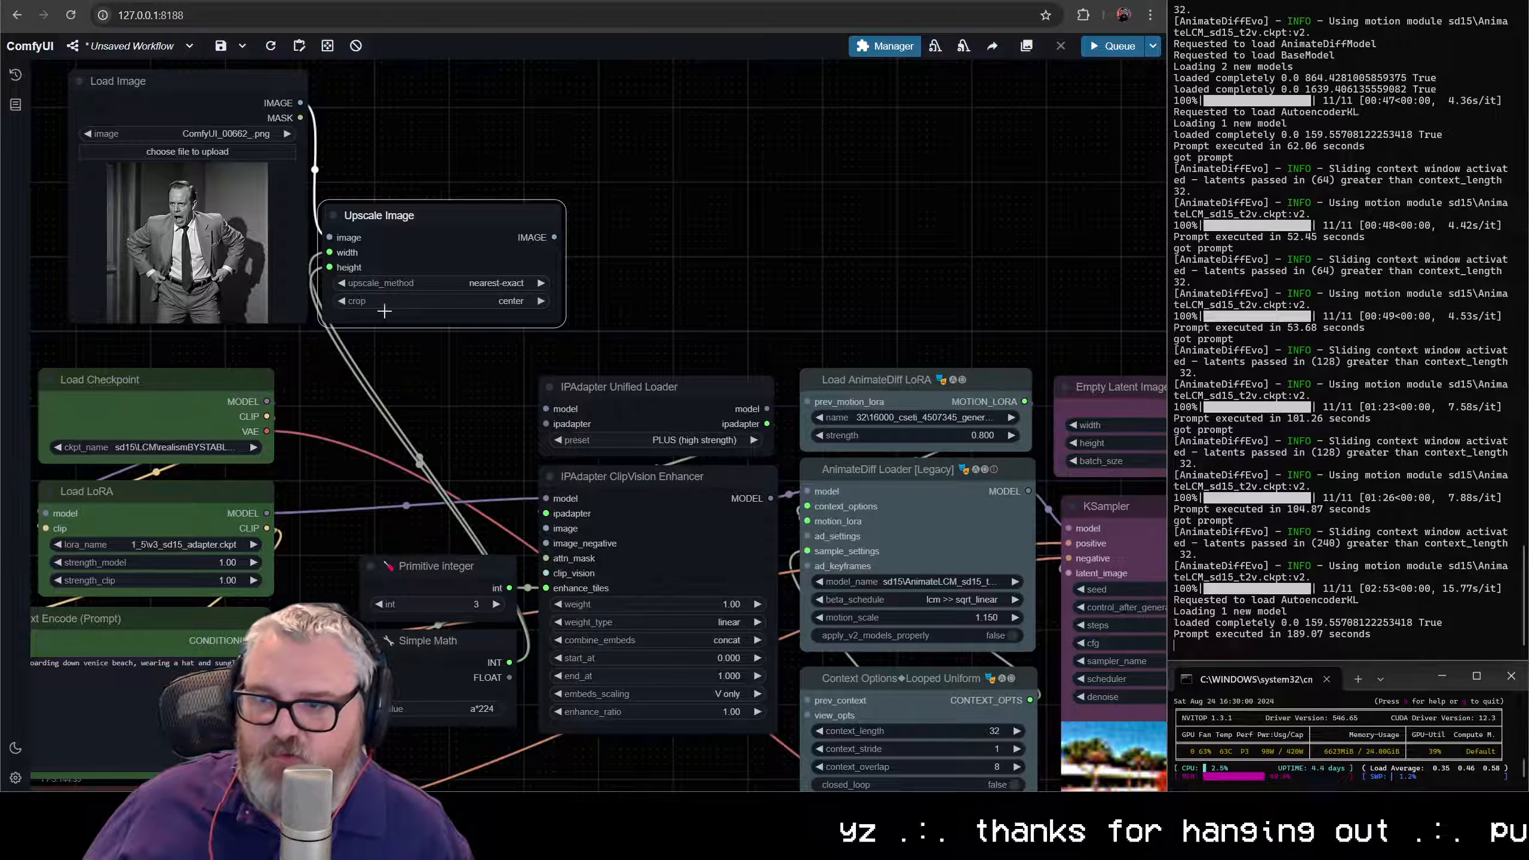
left_click(447, 197)
scroll(540, 257, "up", 5)
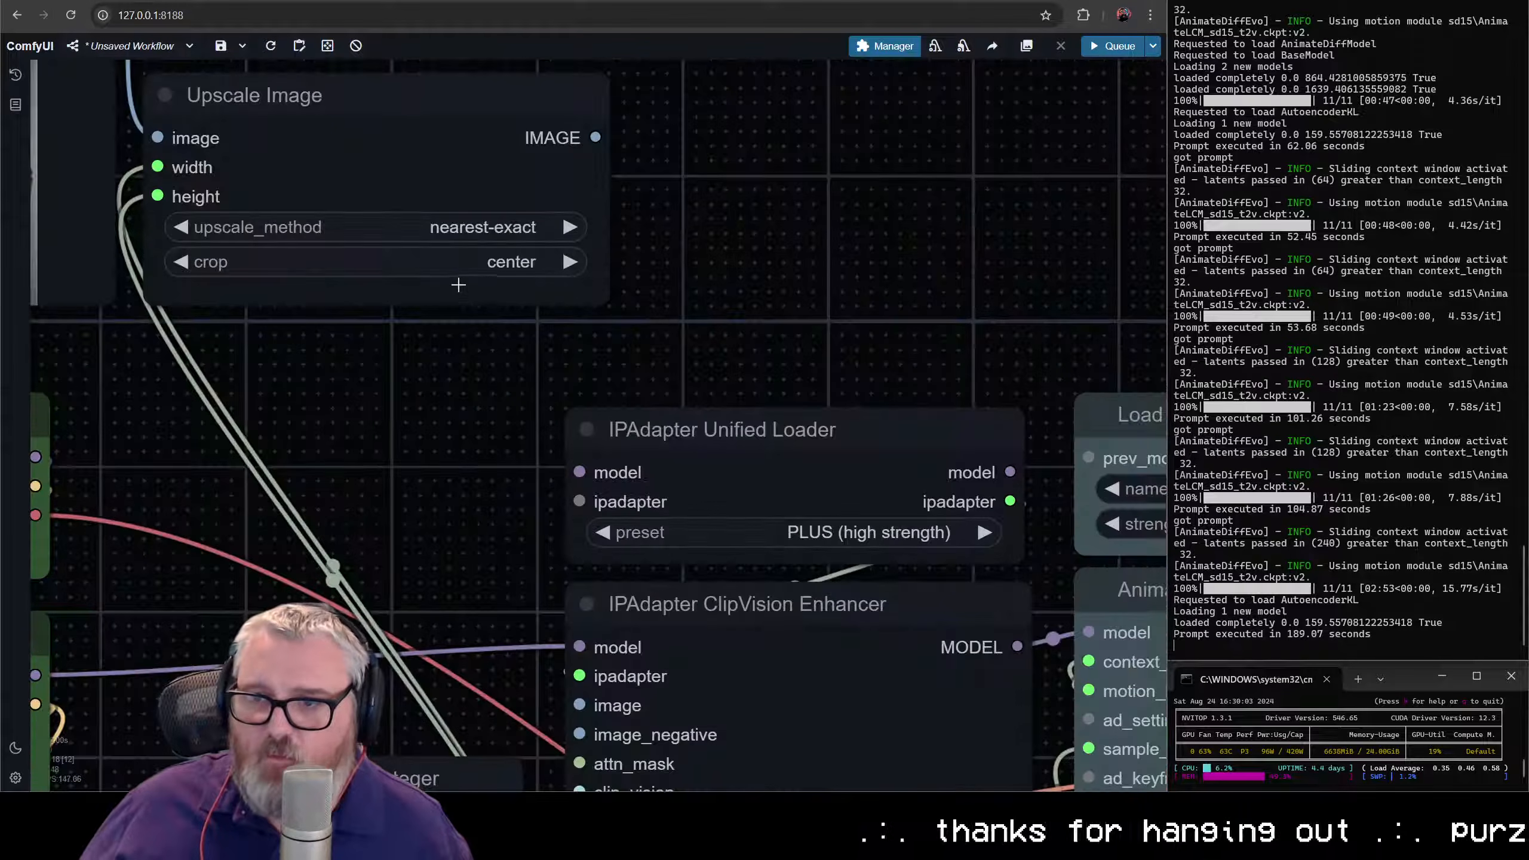
scroll(413, 714, "down", 3)
scroll(413, 713, "down", 1)
- Move Load Image above Upscale Image and wire Upscale Image's IMAGE output to the ClipVision Enhancer's image input
left_click_drag(413, 713, 456, 439)
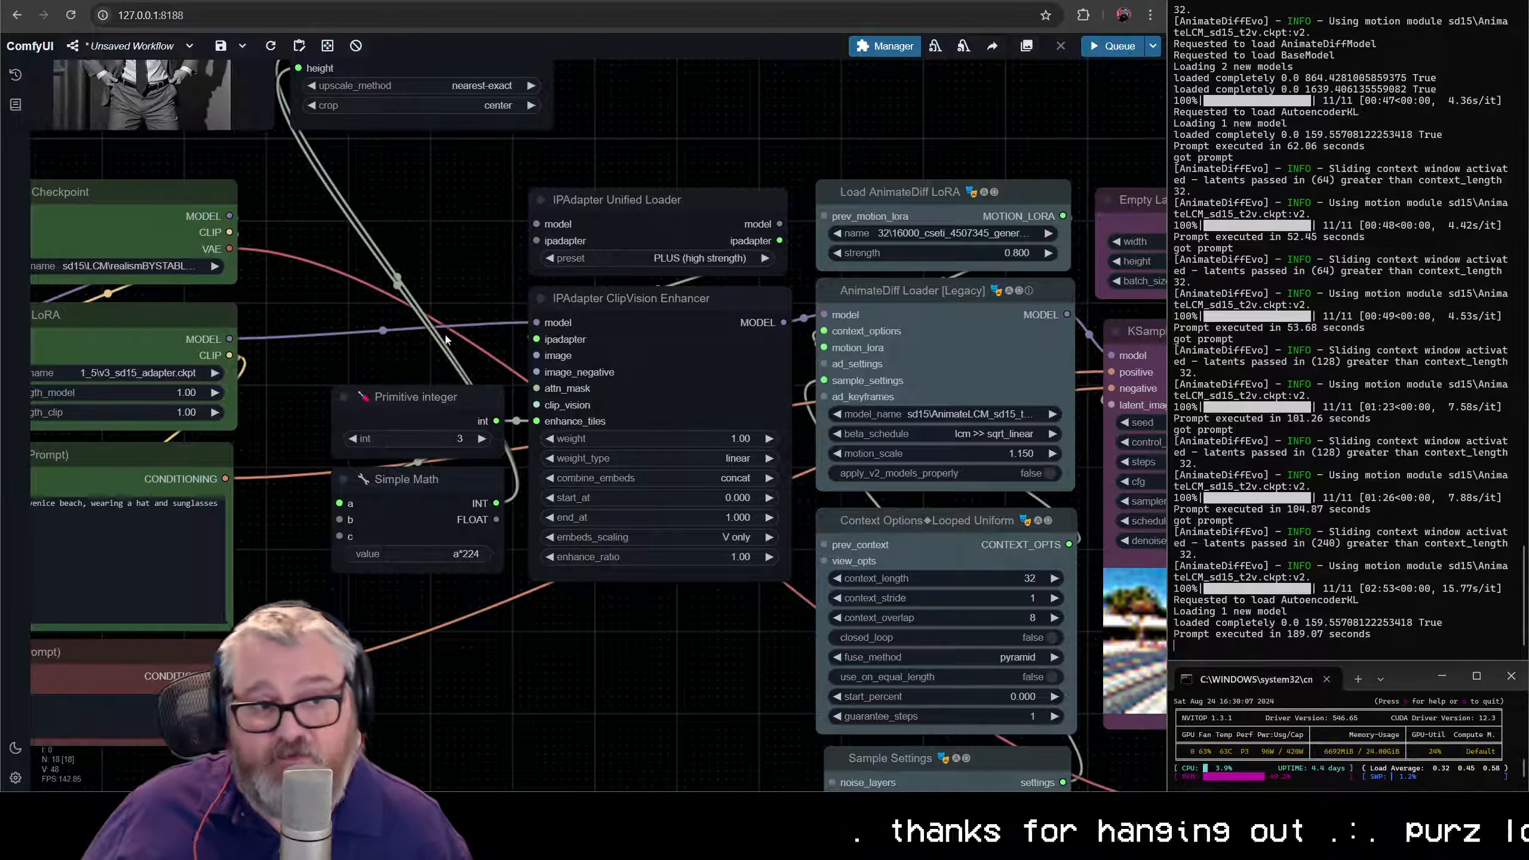
left_click_drag(410, 361, 442, 447)
scroll(423, 588, "down", 5)
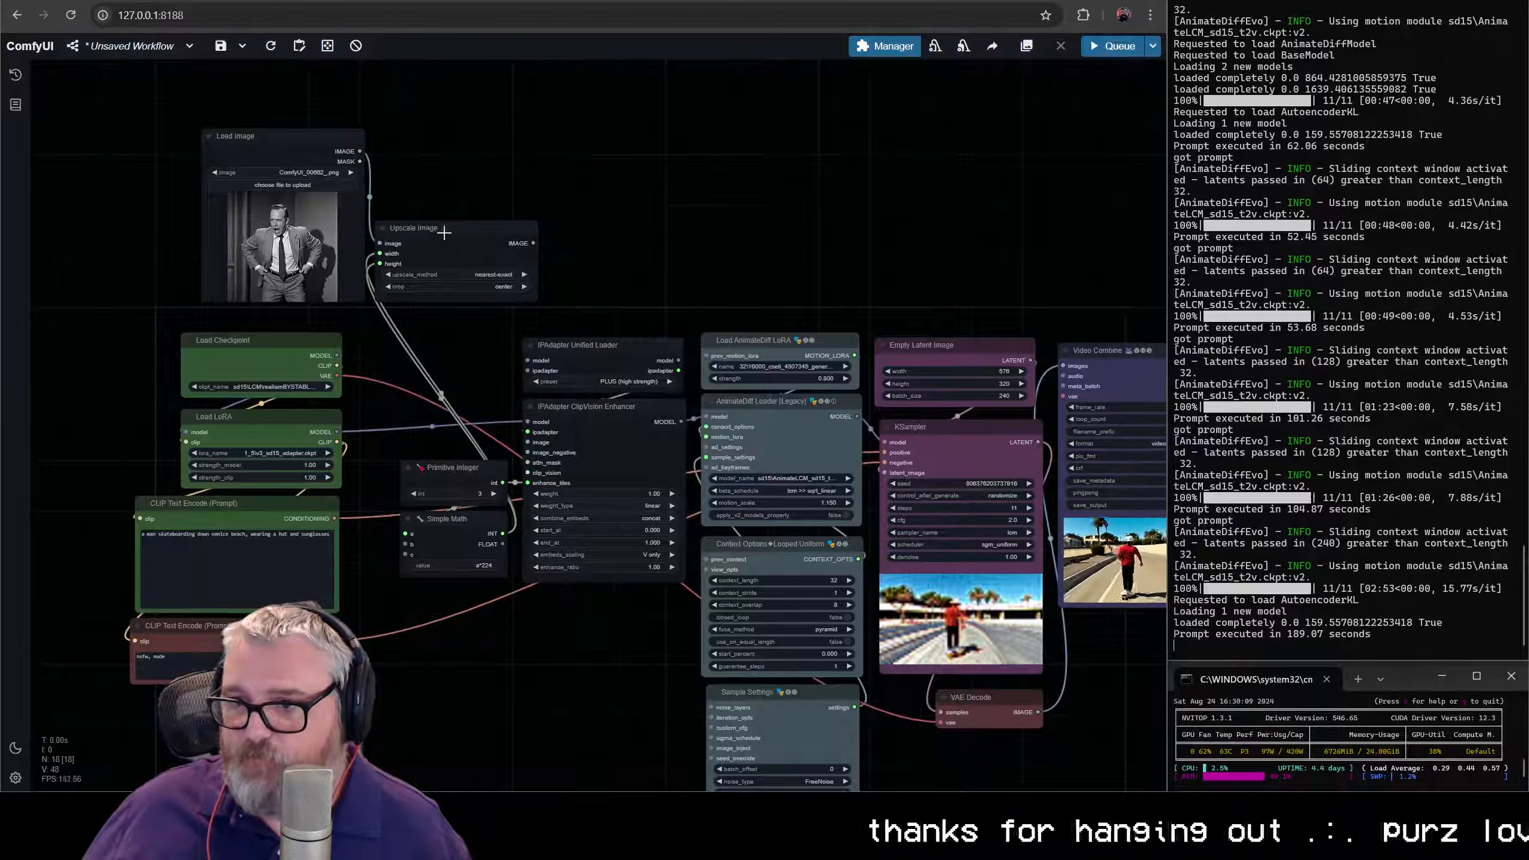
left_click_drag(281, 149, 453, 56)
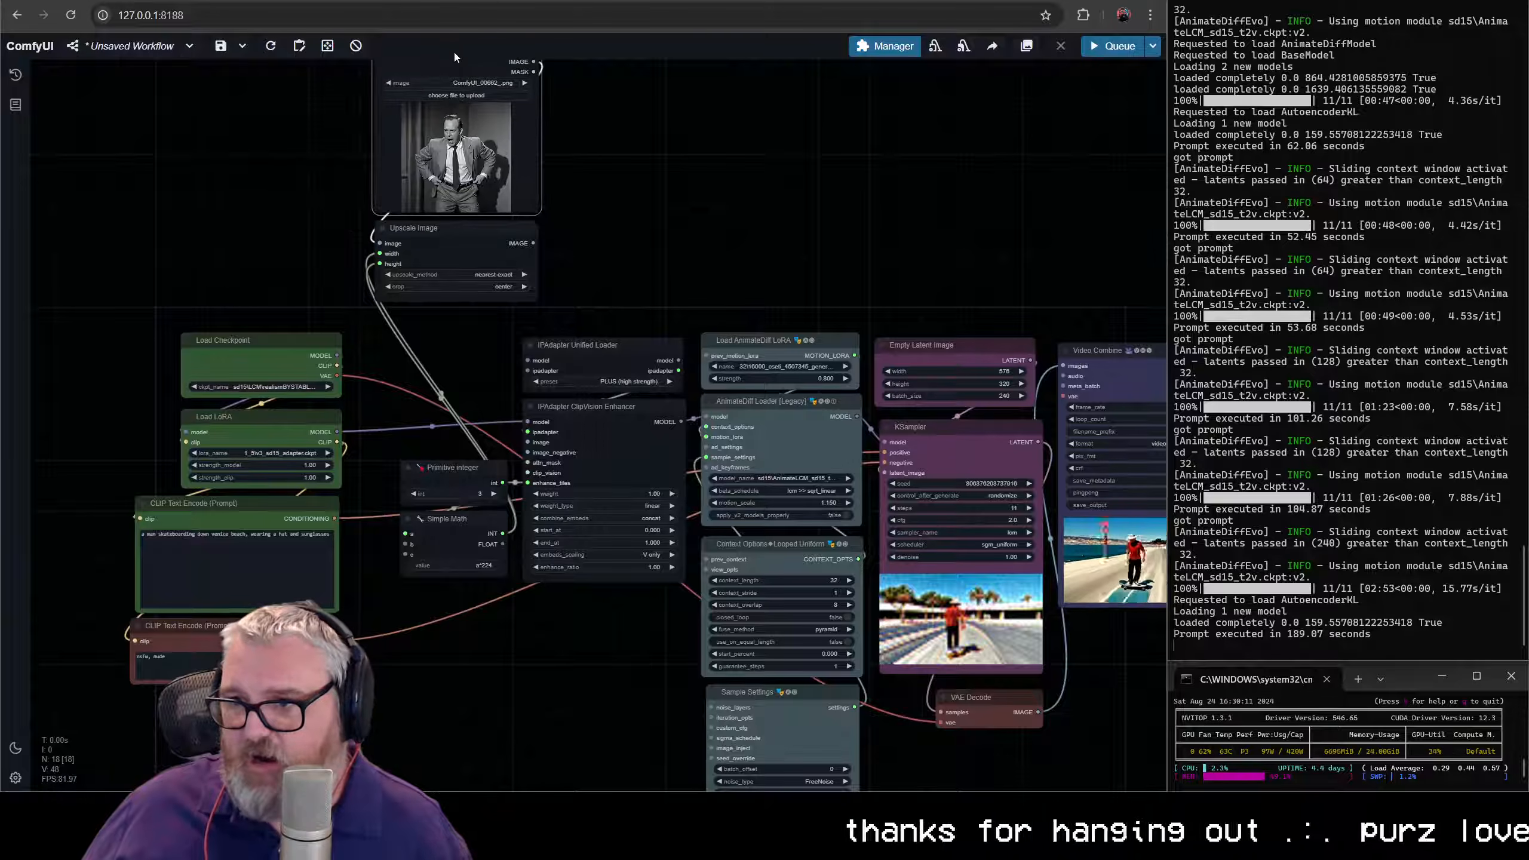
left_click_drag(536, 471, 528, 442)
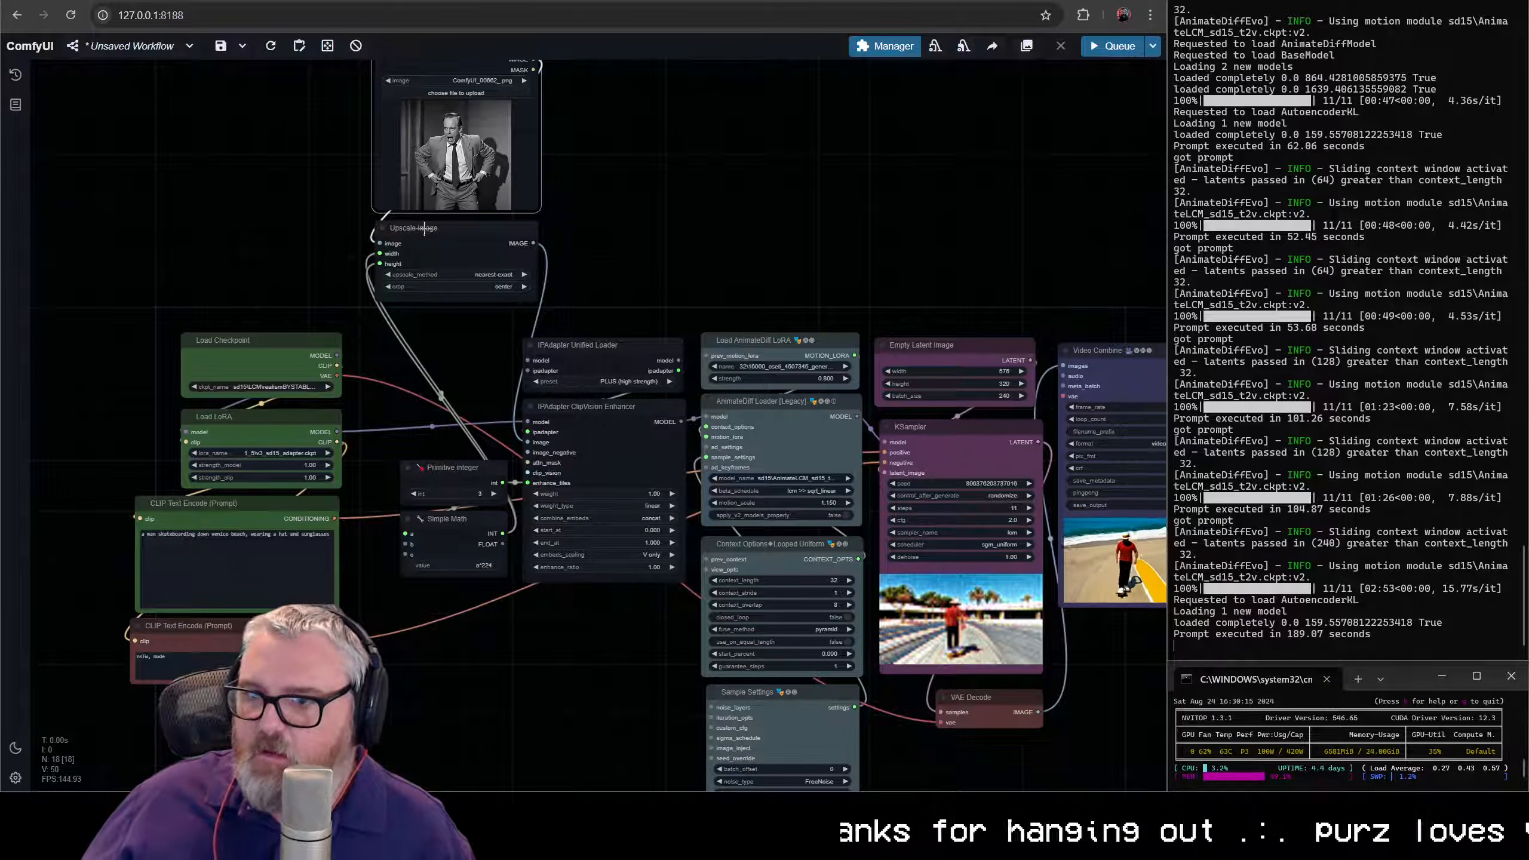
- Narrow the Upscale Image node, place it directly above Primitive integer, and position Load Image just above it
left_click(480, 263)
left_click_drag(536, 299, 474, 287)
left_click_drag(443, 230, 463, 338)
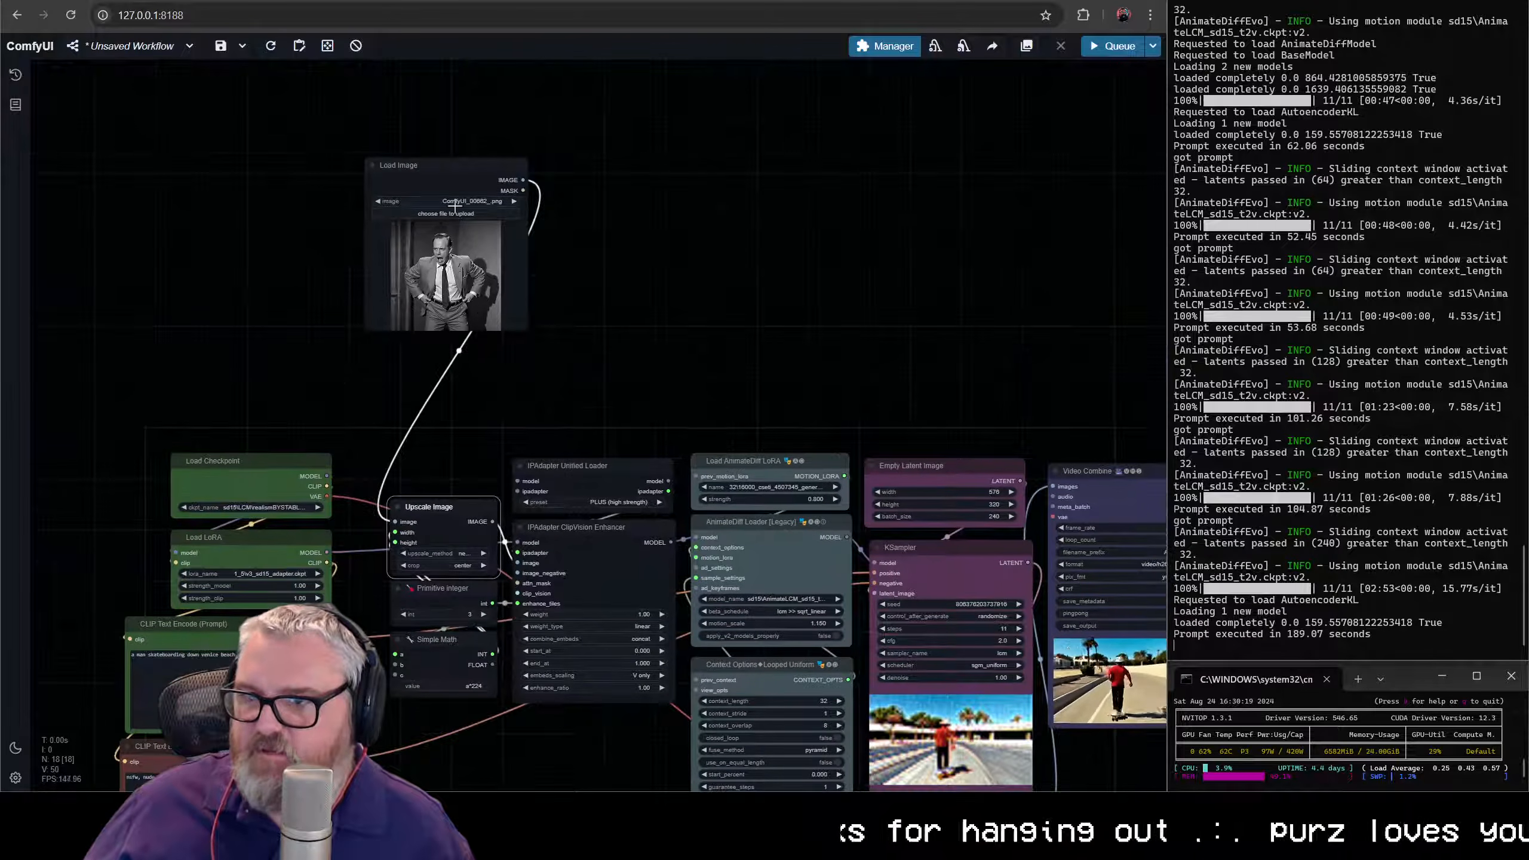
left_click_drag(463, 165, 437, 326)
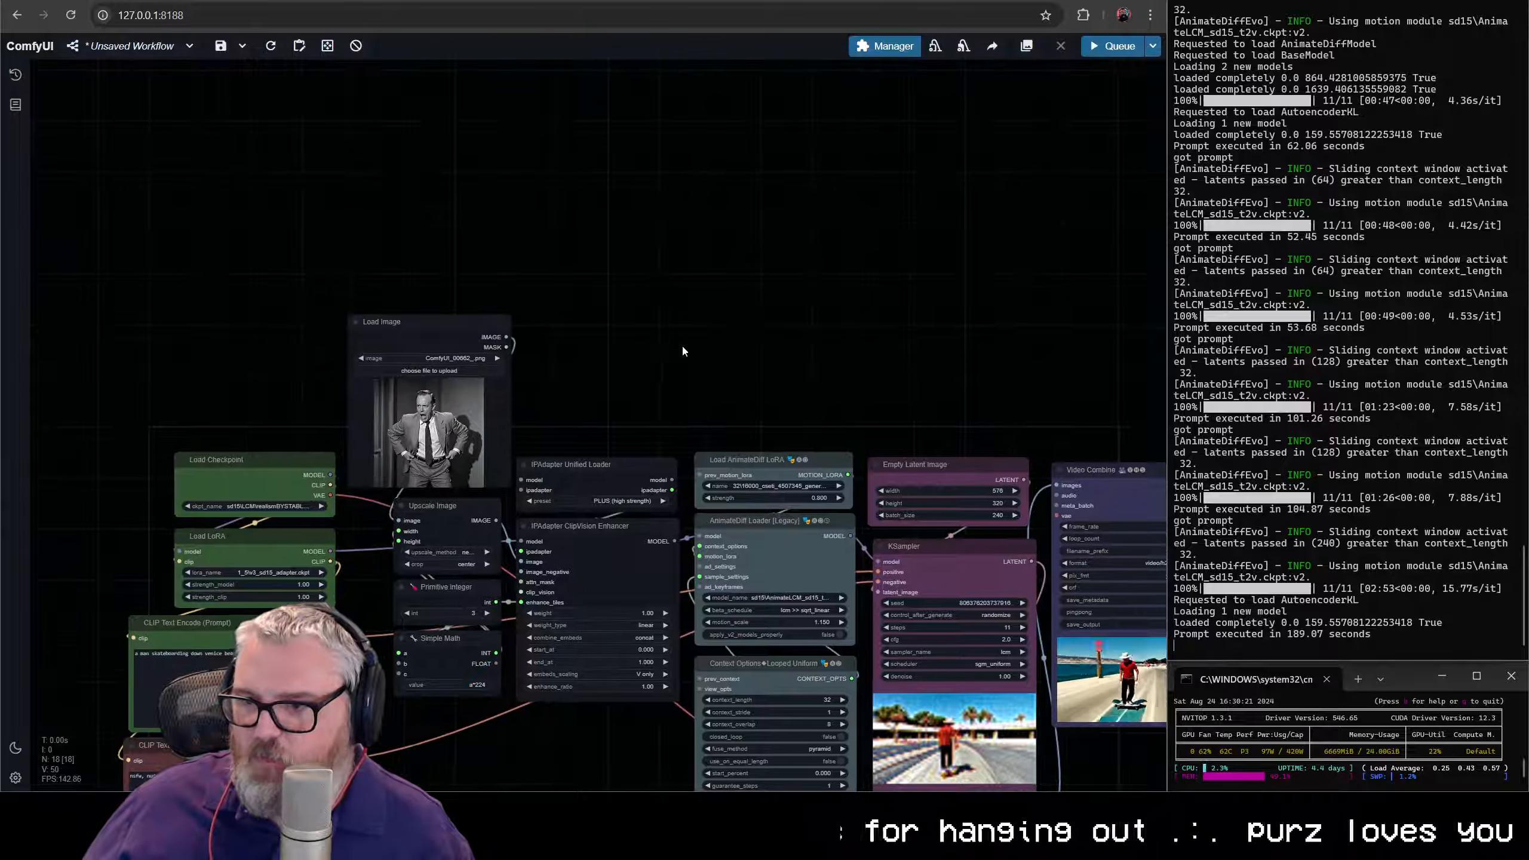
scroll(682, 346, "up", 5)
left_click_drag(432, 504, 433, 516)
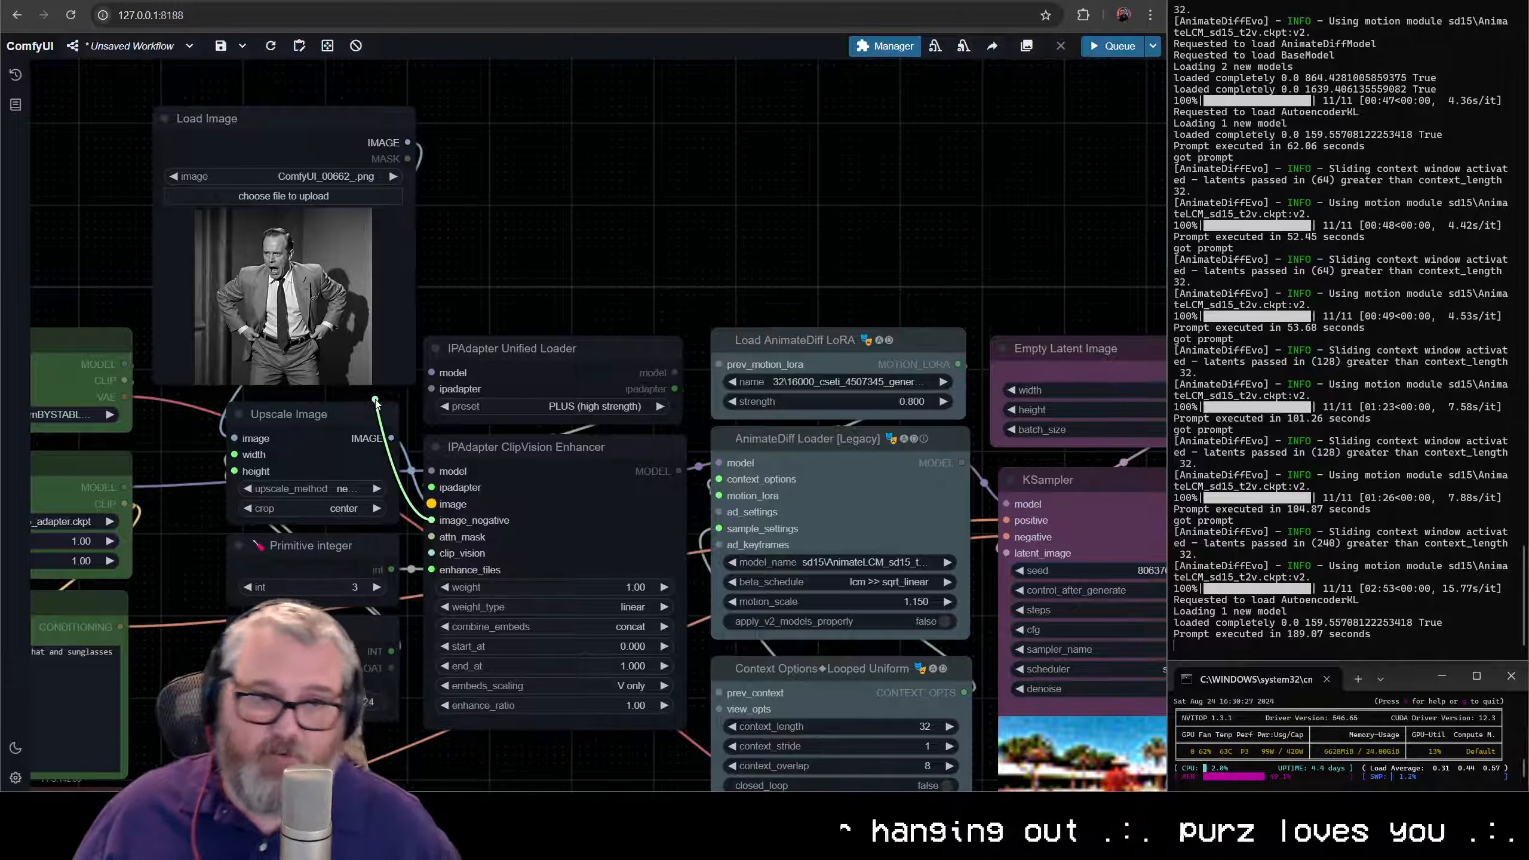
left_click_drag(326, 326, 540, 164)
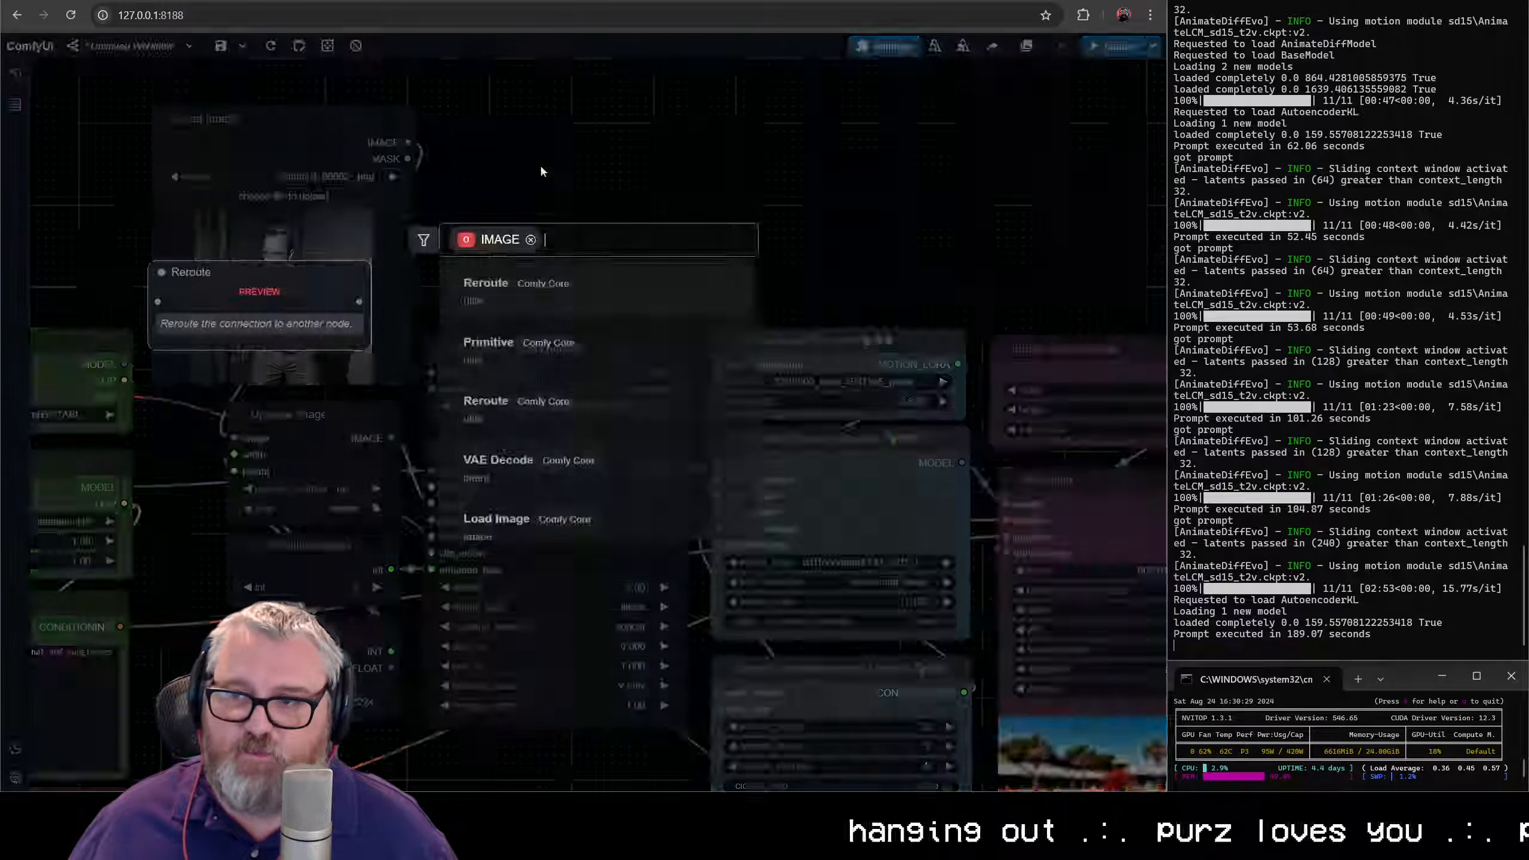
left_click(540, 164)
- Add an IPAdapter Noise node fed by Load Image's IMAGE output and place it above IPAdapter Unified Loader
left_click_drag(407, 143, 523, 170)
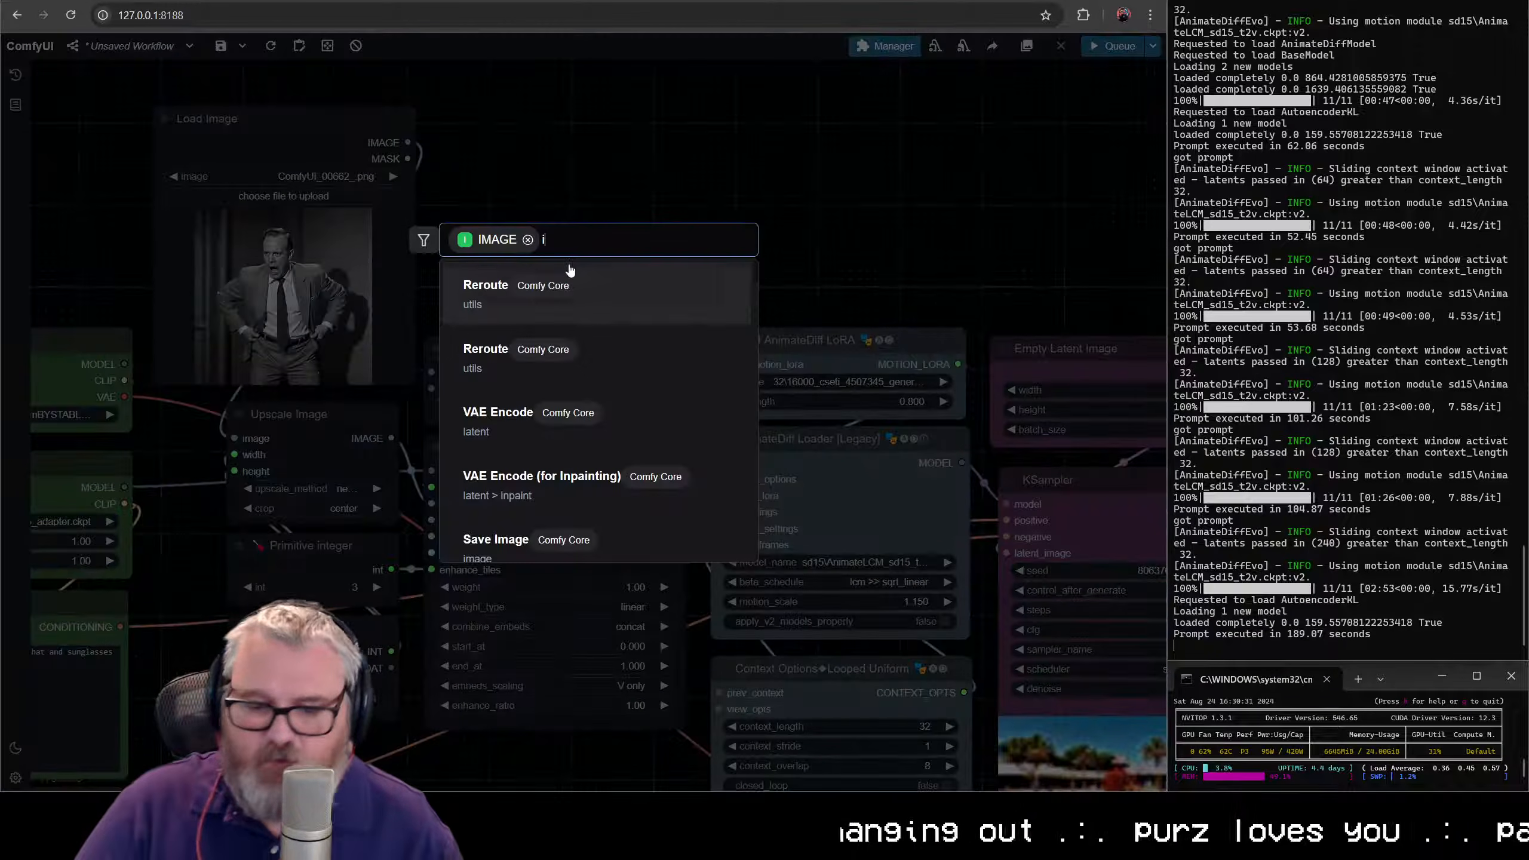
type("ipada")
key("BackSpace")
key("BackSpace")
key("BackSpace")
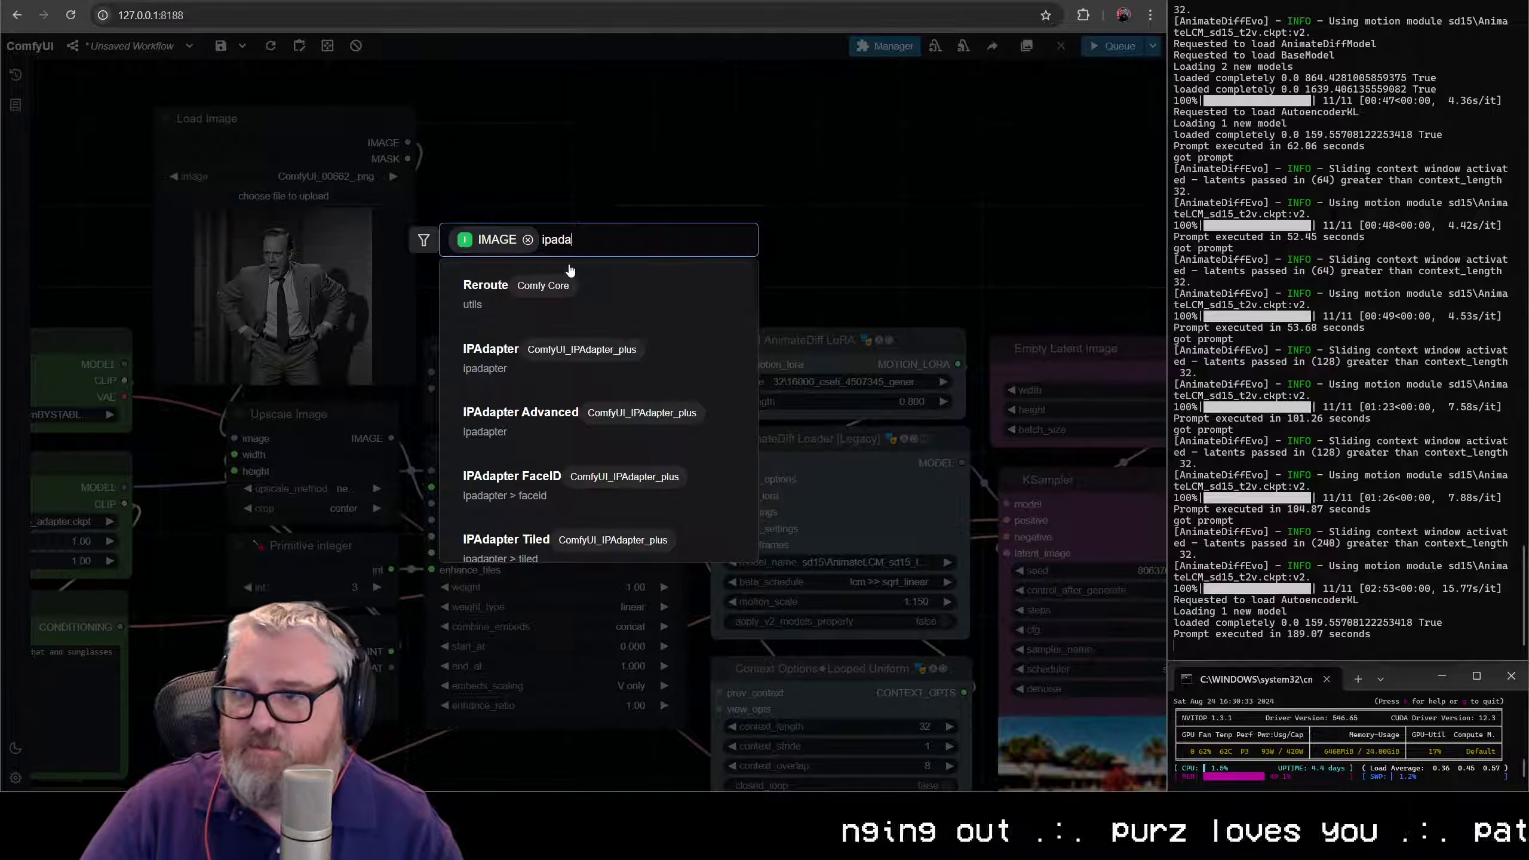
left_click(529, 368)
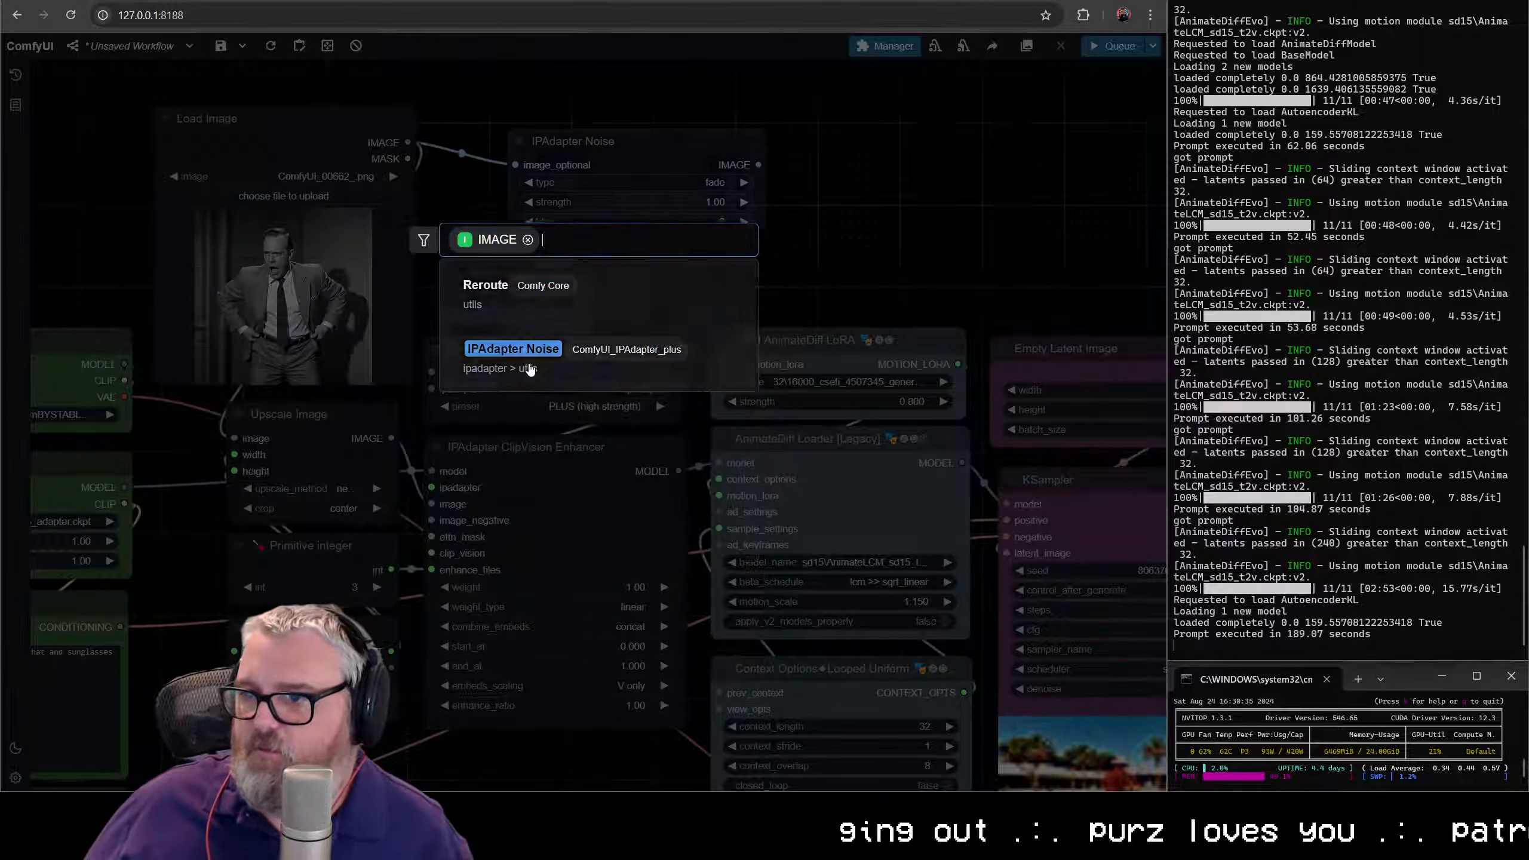
left_click_drag(666, 157, 597, 236)
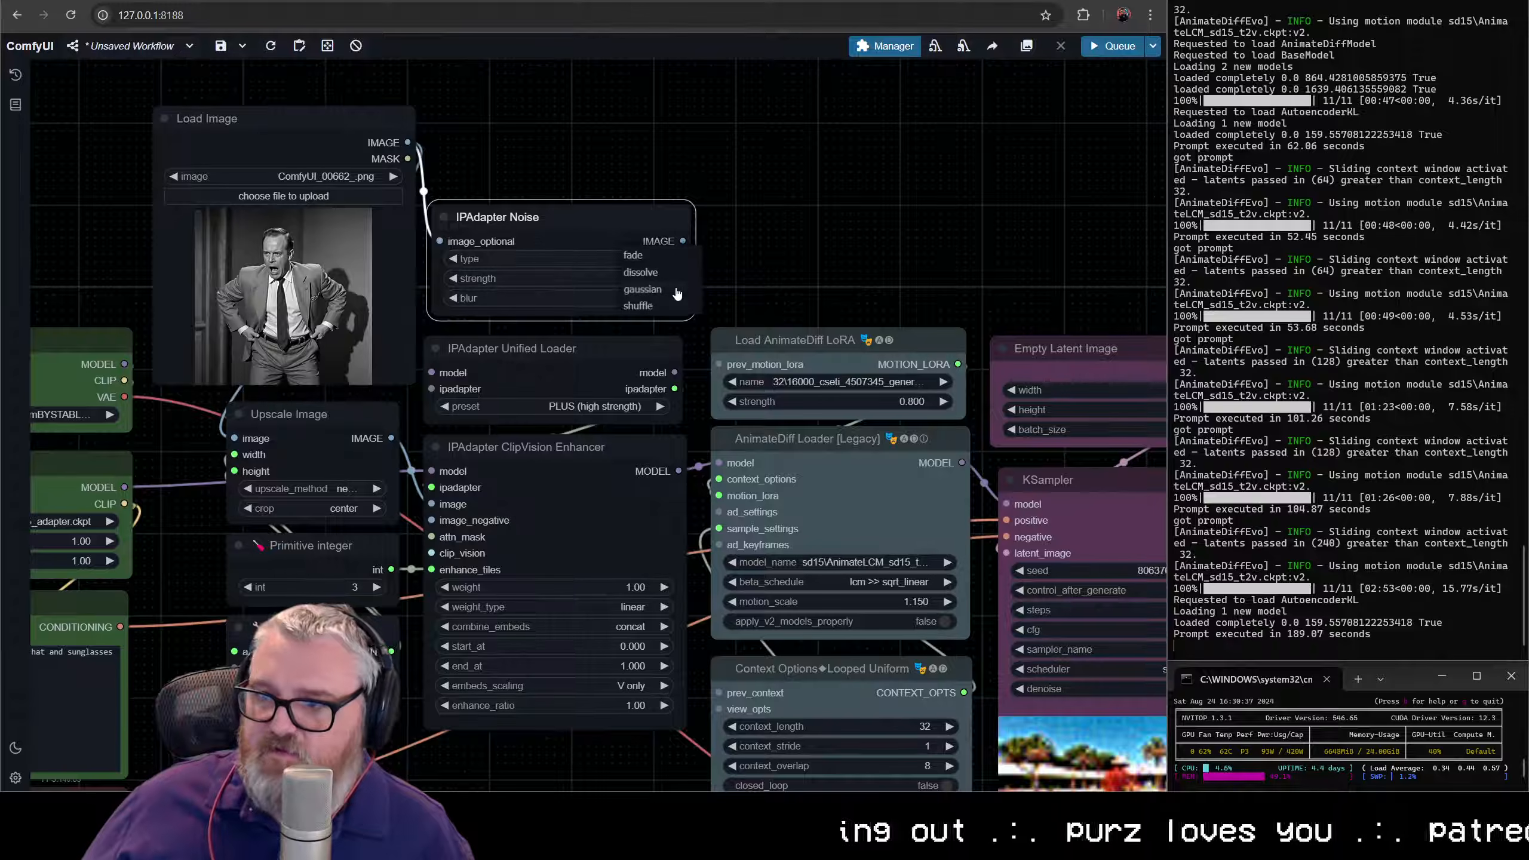
- Set IPAdapter Noise to shuffle with strength 0.40 and wire its IMAGE output to the ClipVision Enhancer's image_negative input
left_click(638, 305)
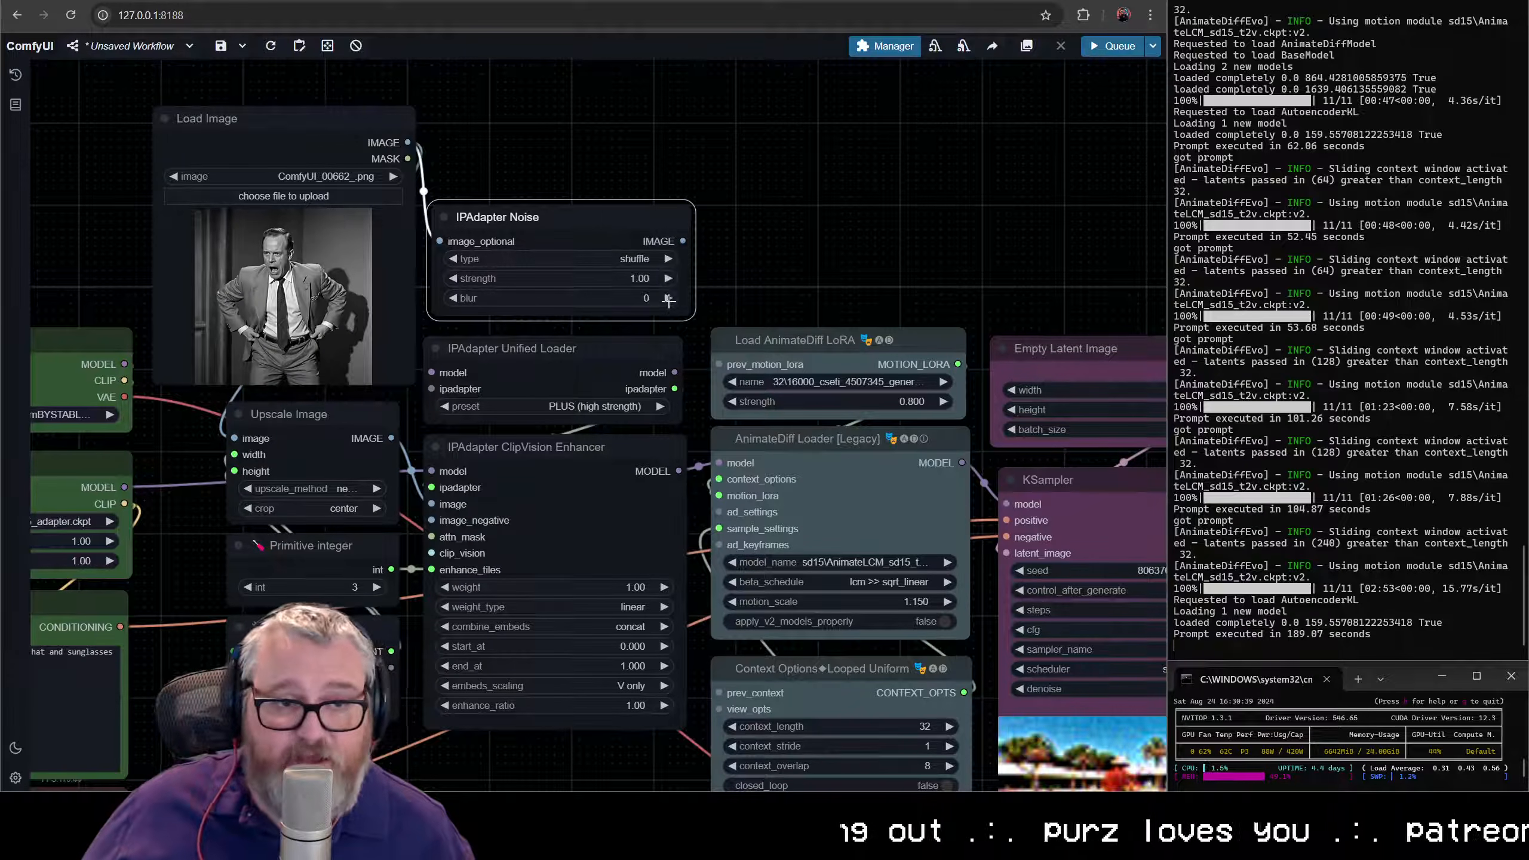
left_click(626, 284)
type("1")
key("Return")
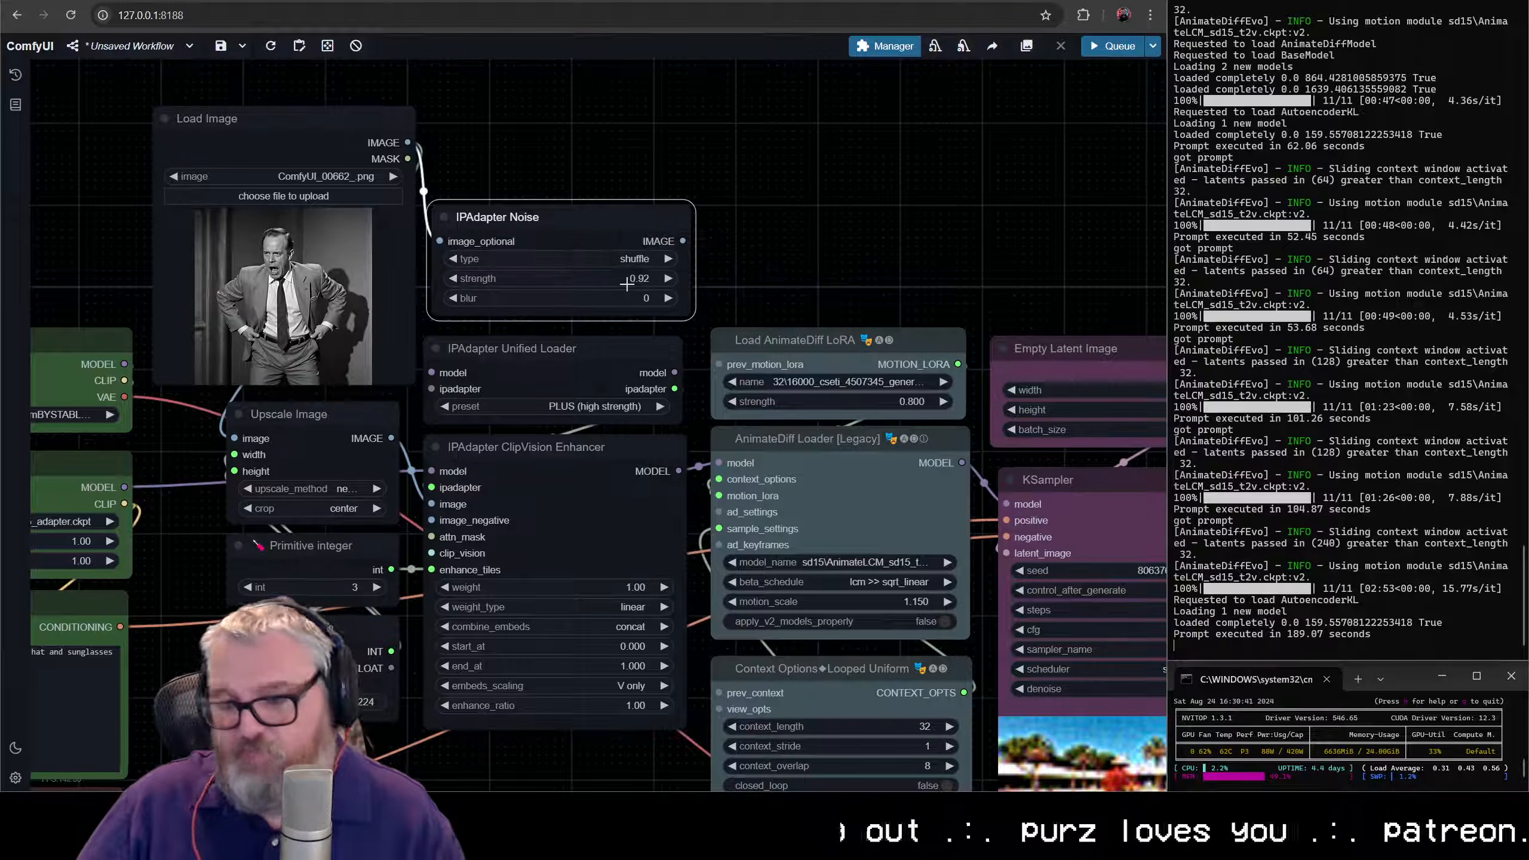
left_click_drag(684, 240, 432, 503)
left_click_drag(542, 217, 616, 183)
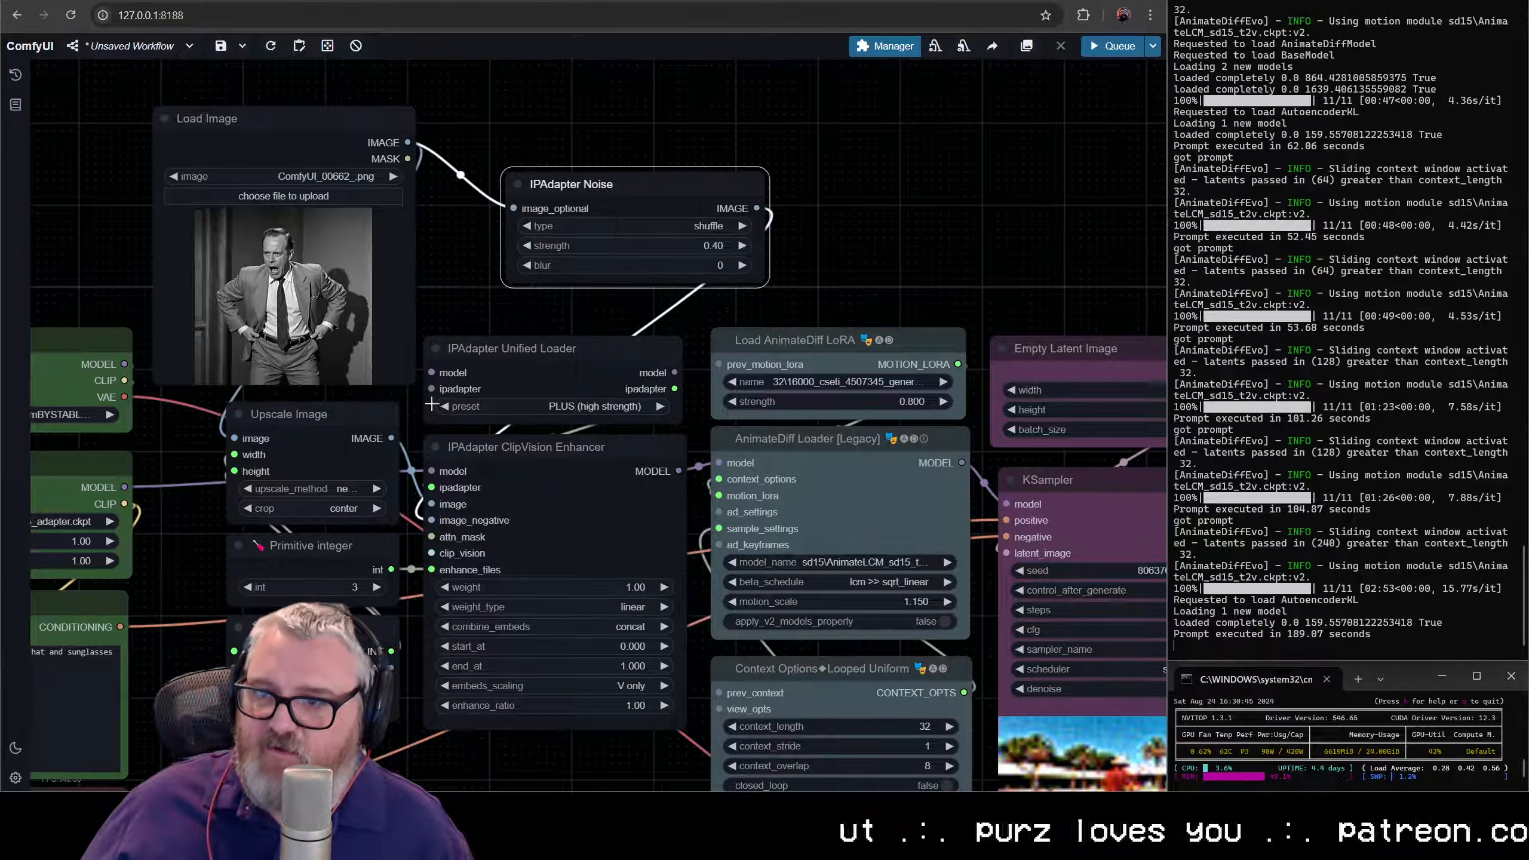
- Wire Upscale Image's IMAGE output to IPAdapter Noise's image_optional input and place IPAdapter Noise directly above IPAdapter Unified Loader
left_click_drag(391, 438, 401, 430)
left_click_drag(514, 208, 513, 208)
left_click_drag(634, 189, 559, 231)
- Add a Preview Image node on IPAdapter Noise's IMAGE output and move it and Load Image up to clear space
left_click_drag(731, 276, 526, 60)
type("previ")
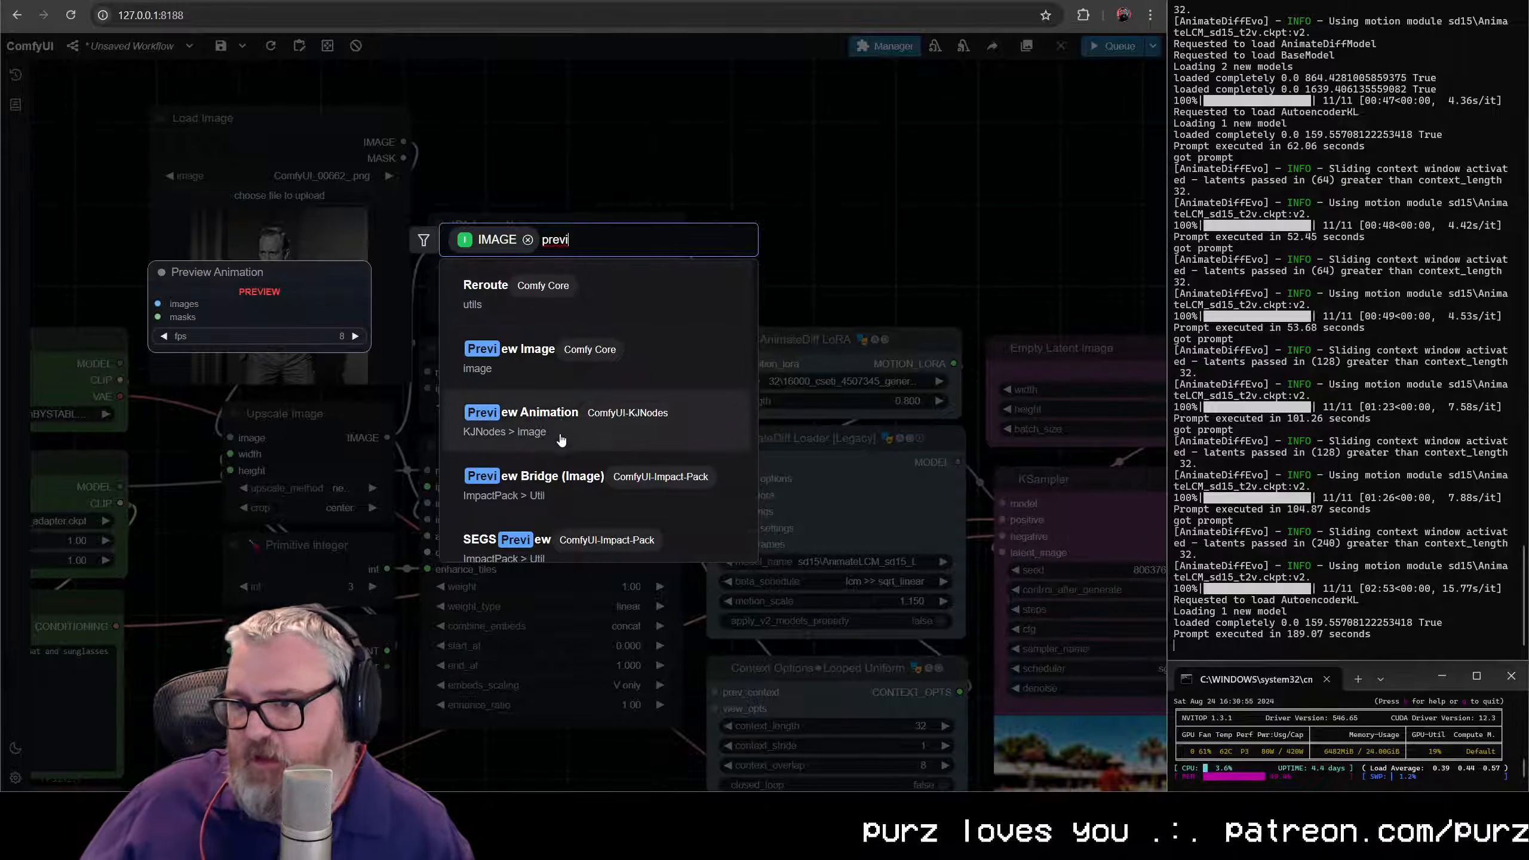
left_click(578, 355)
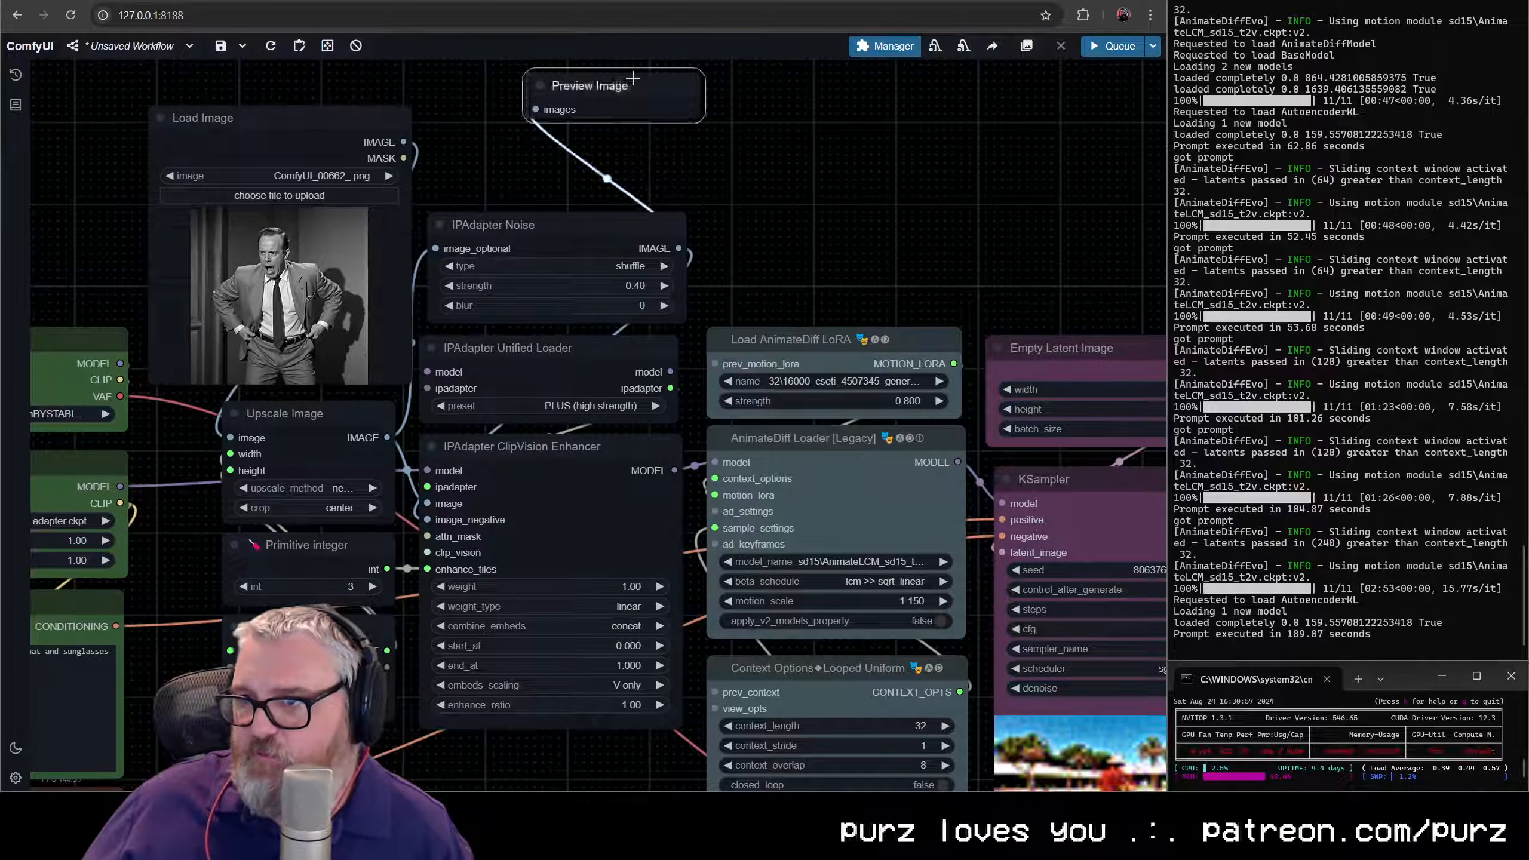
left_click_drag(632, 78, 884, 176)
scroll(858, 310, "down", 5)
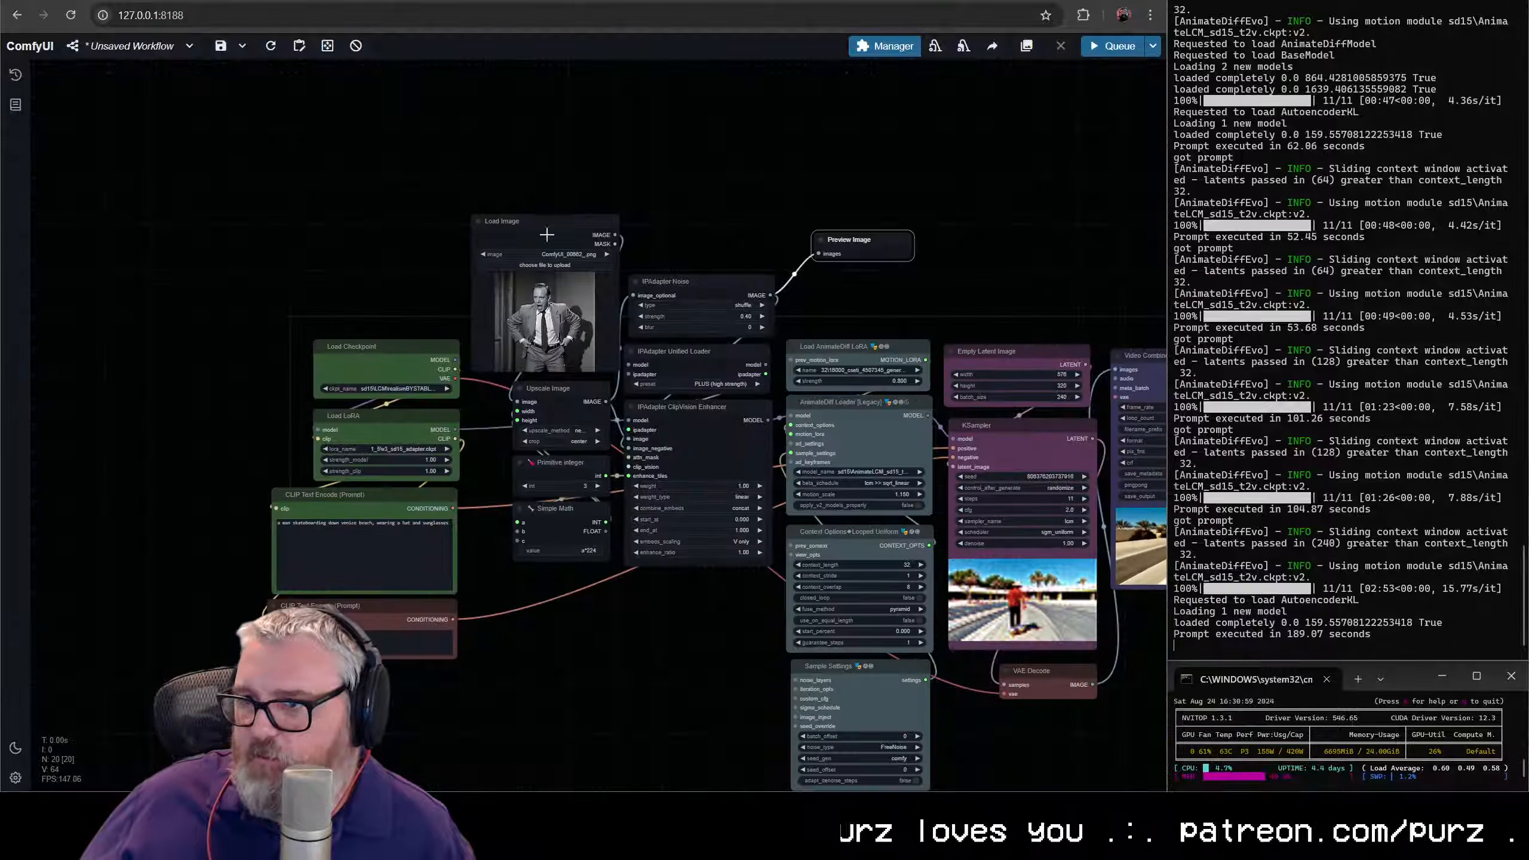
left_click_drag(546, 234, 439, 91)
left_click_drag(881, 240, 874, 138)
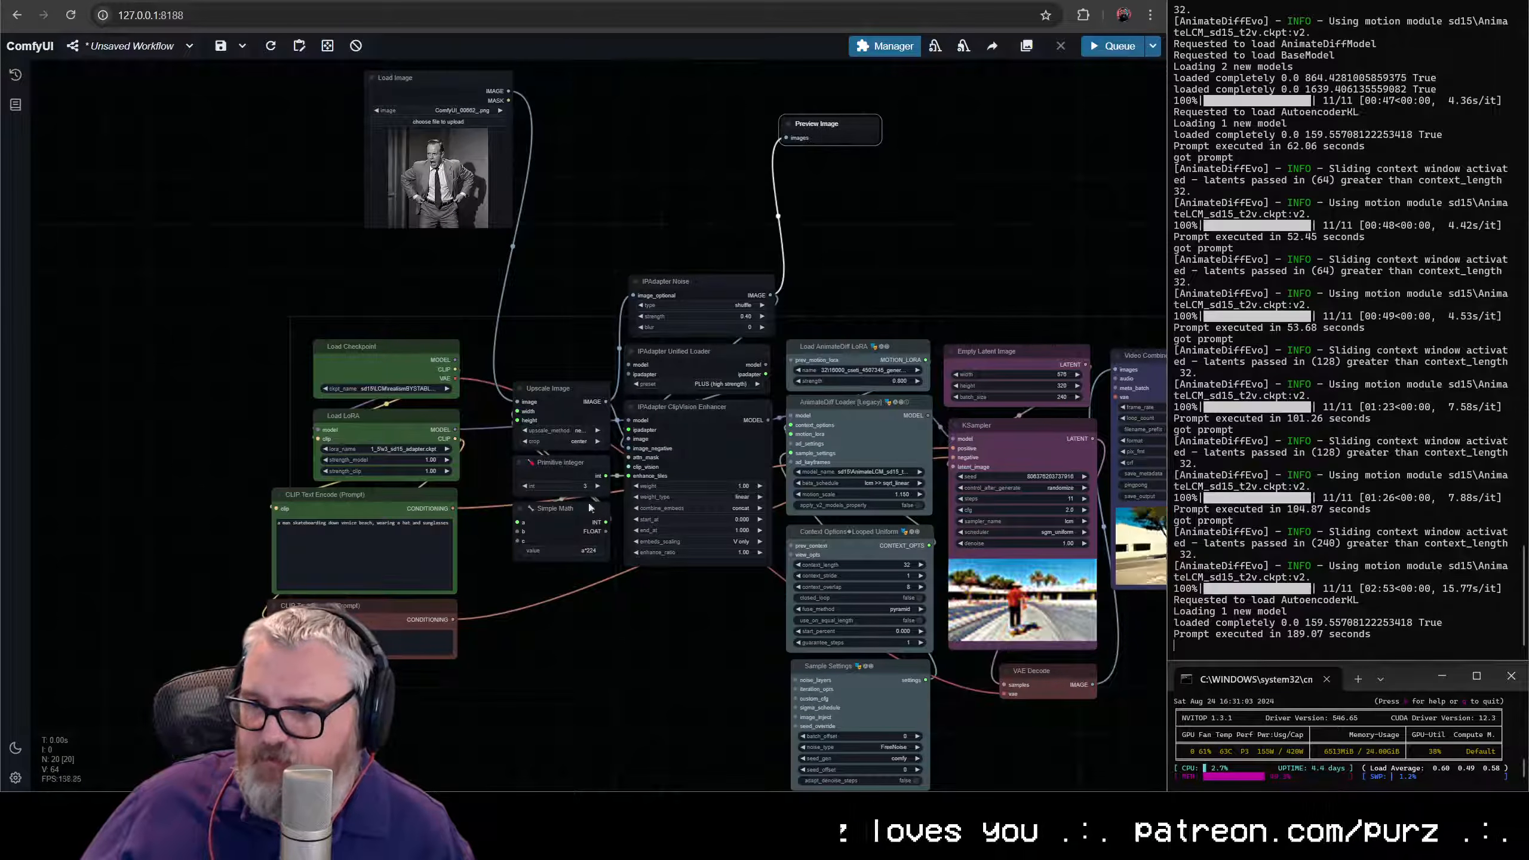
left_click_drag(606, 477, 662, 117)
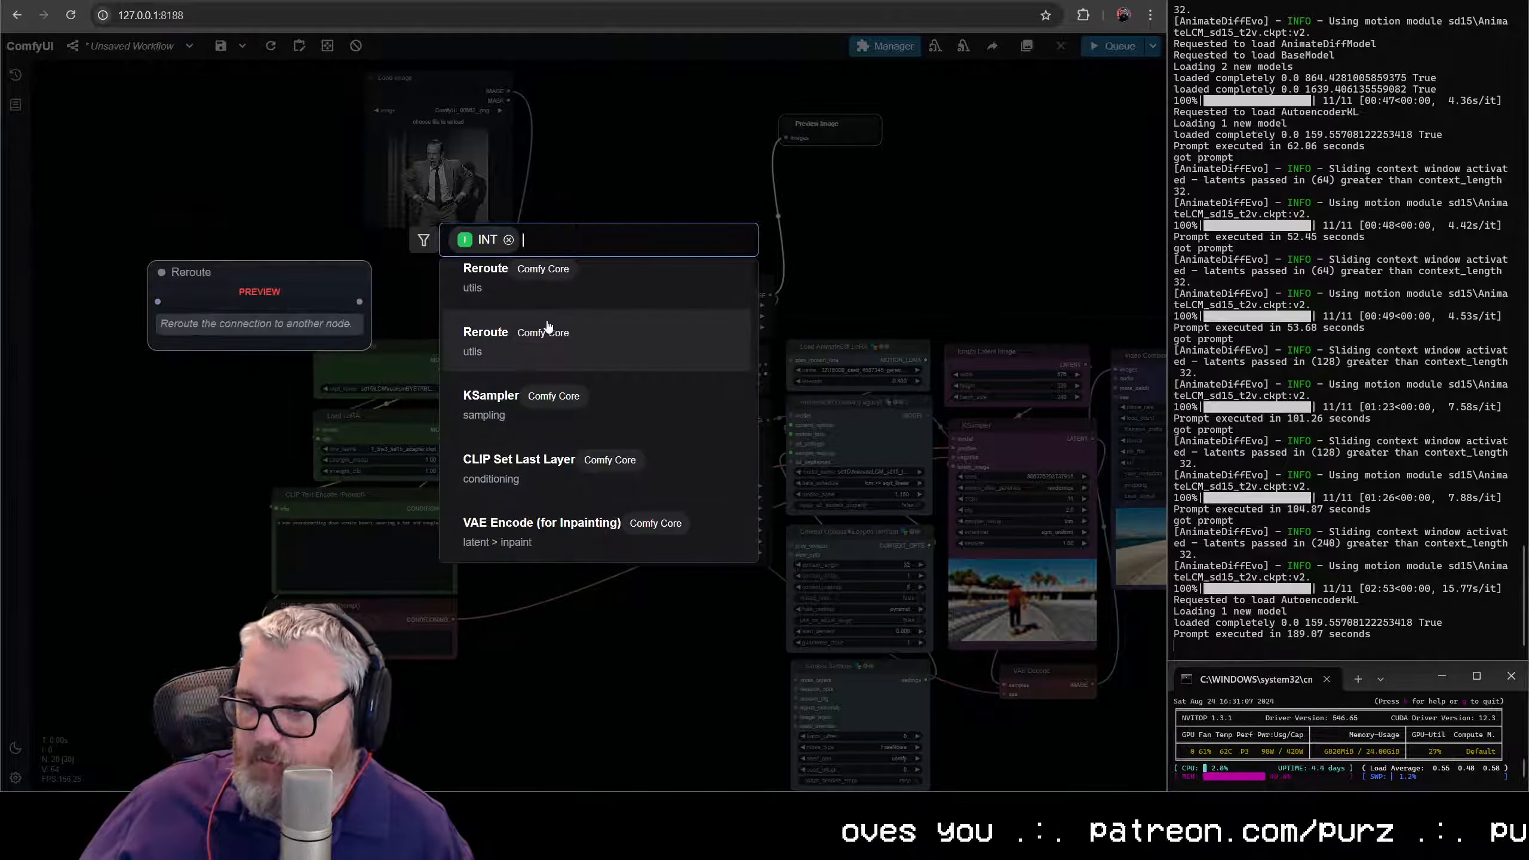
type("preview")
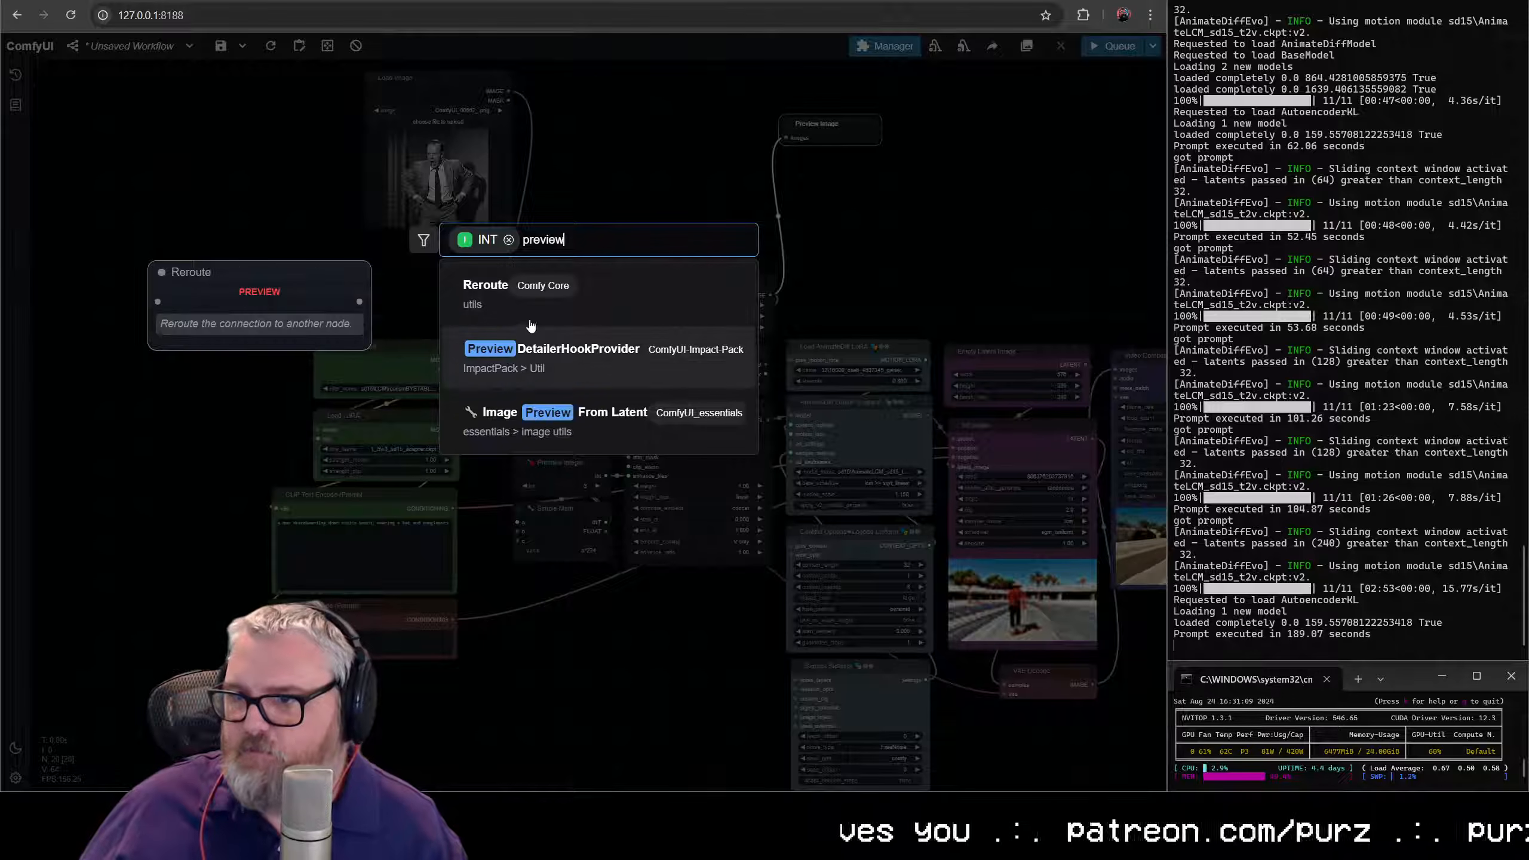
key("Escape")
- Add another Preview Image node on Upscale Image's IMAGE output, above IPAdapter Noise
scroll(622, 474, "up", 4)
scroll(621, 474, "up", 1)
left_click_drag(621, 474, 402, 492)
left_click_drag(362, 286, 407, 570)
left_click_drag(397, 627, 449, 229)
type("pre")
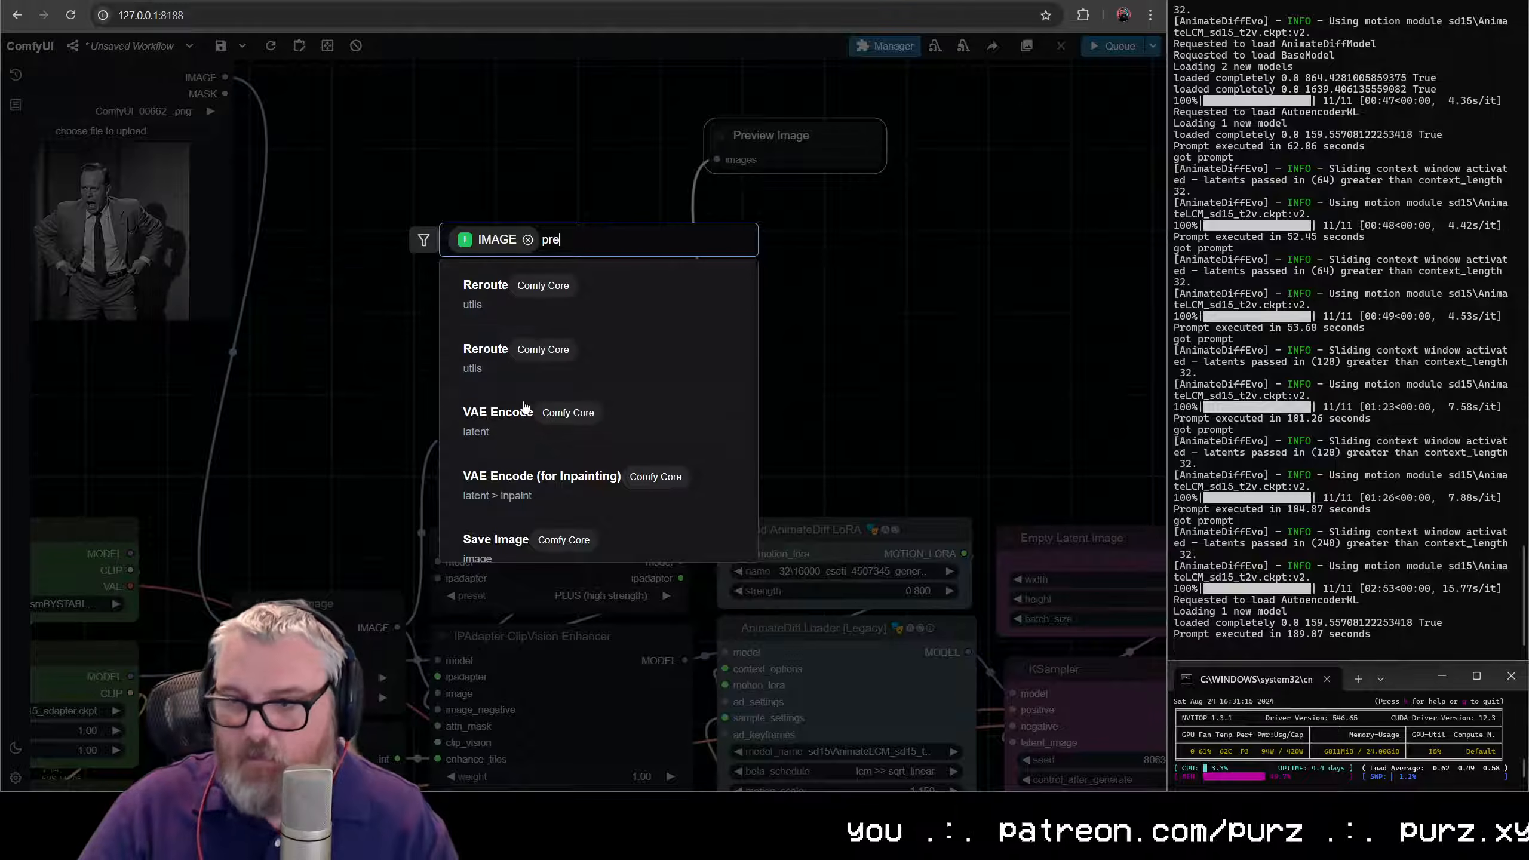
left_click(521, 352)
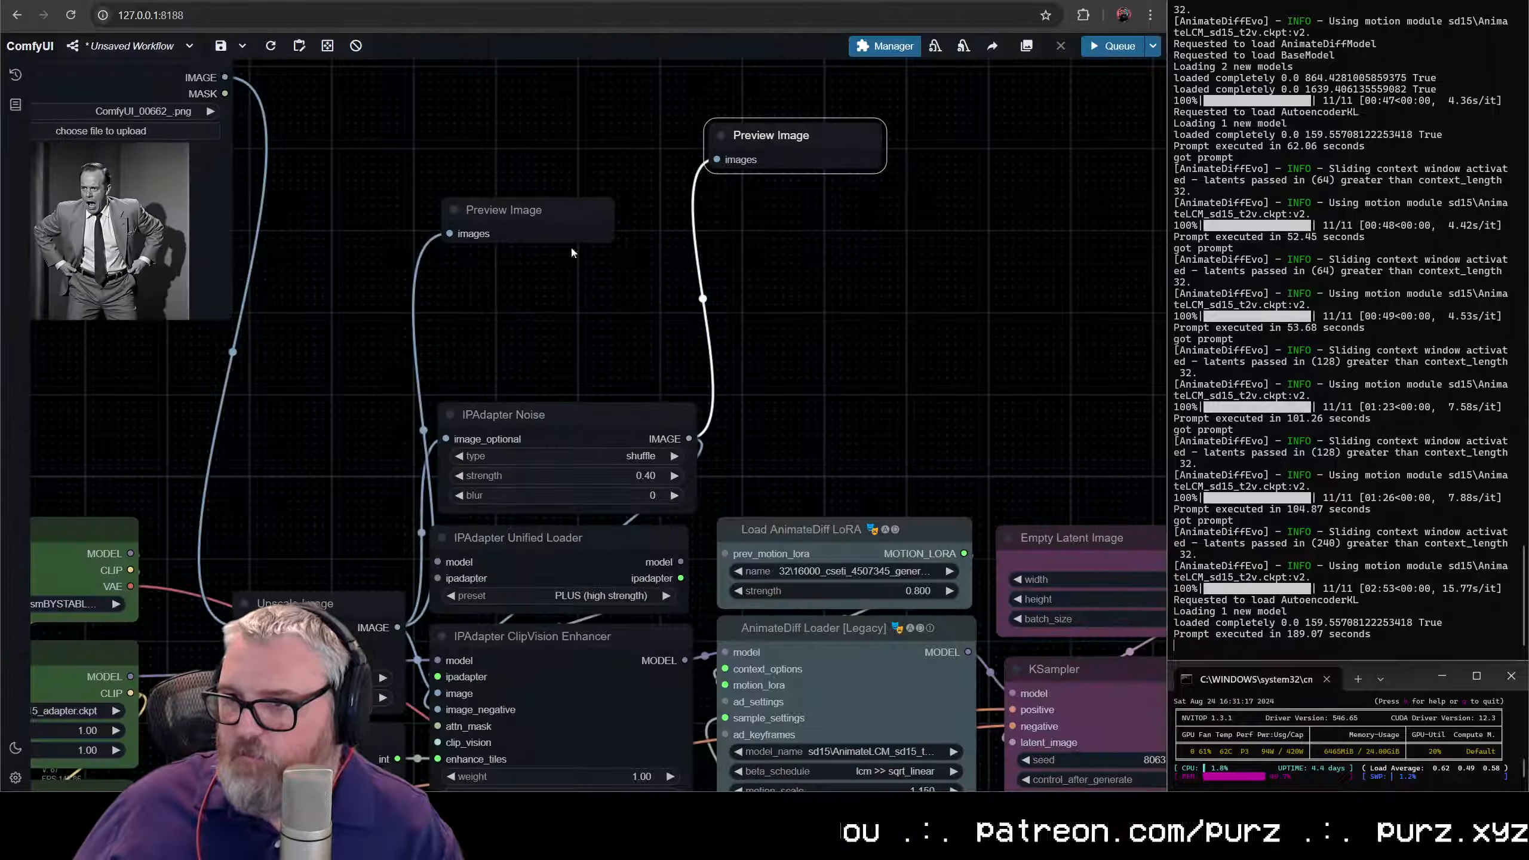
- Delete both Preview Image nodes
key("Delete")
left_click(792, 134)
key("Delete")
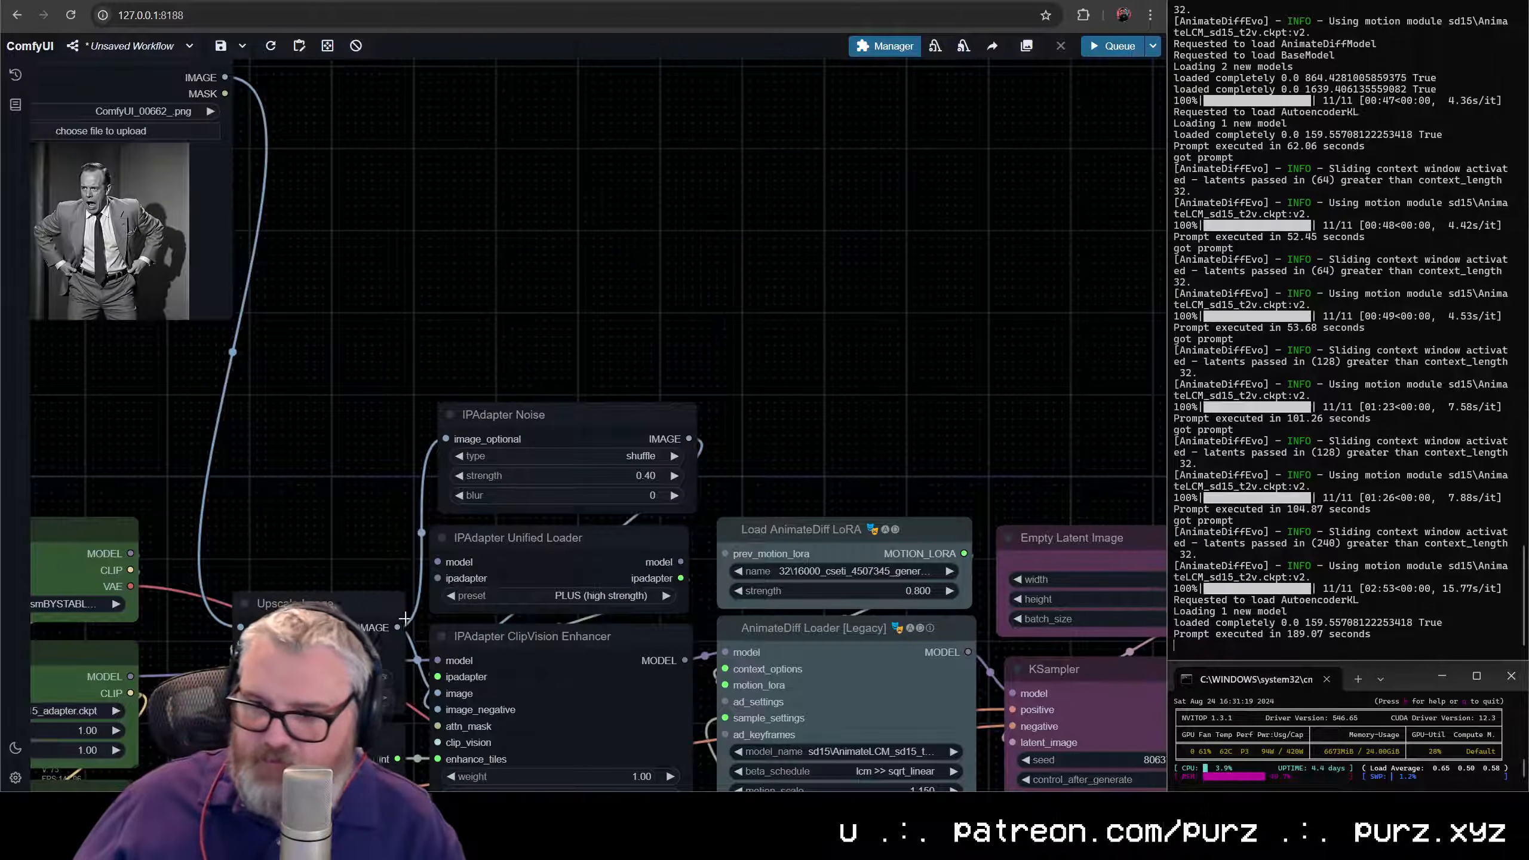
- Add an Image Concatenate node with Upscale Image's output as image1 and IPAdapter Noise's output as image2
left_click_drag(401, 624, 530, 157)
type("imagec")
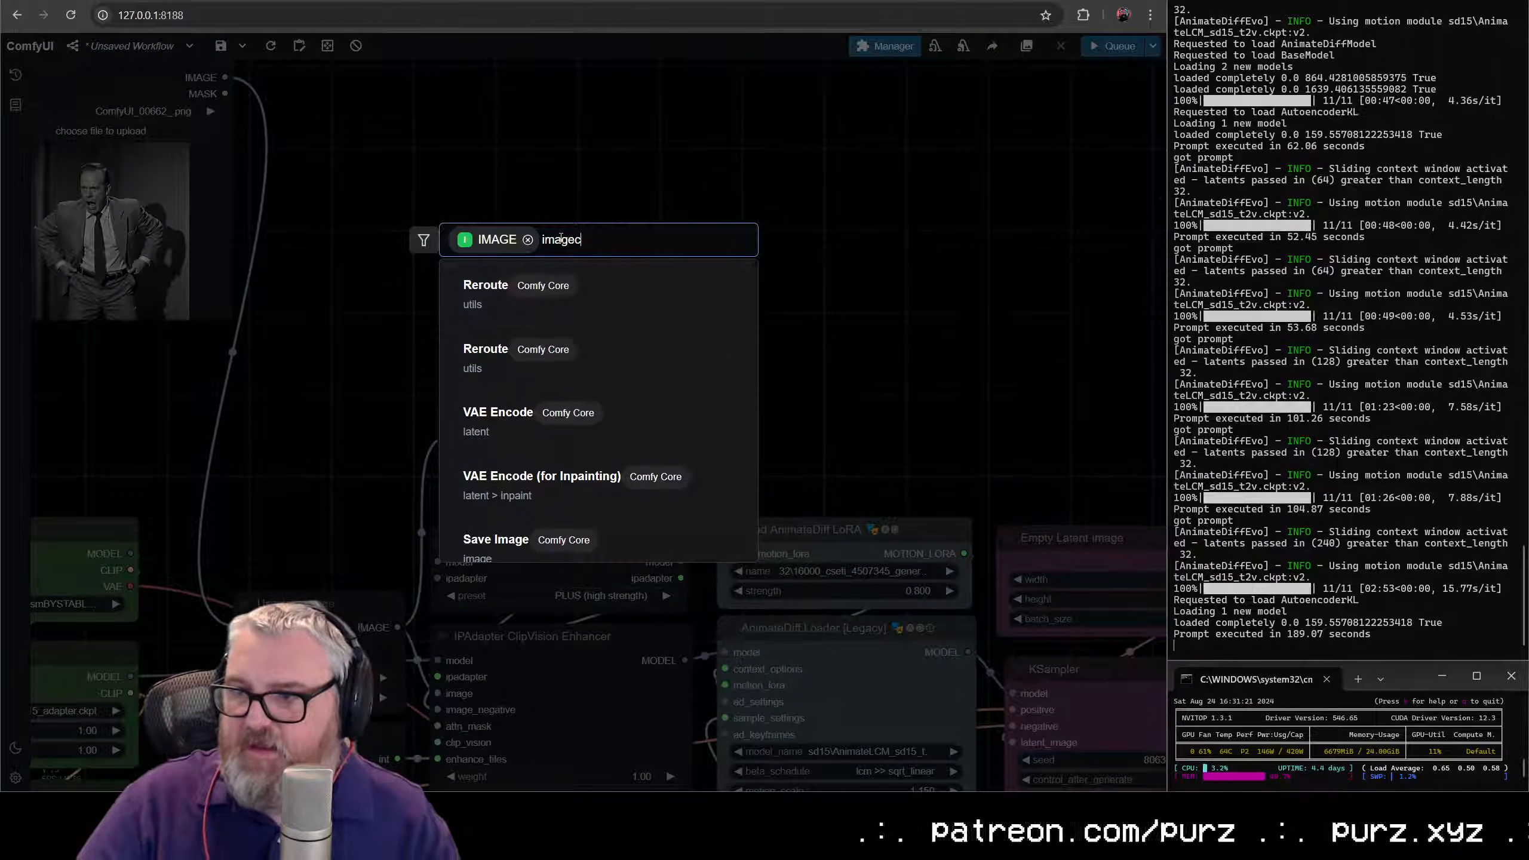
type("onc")
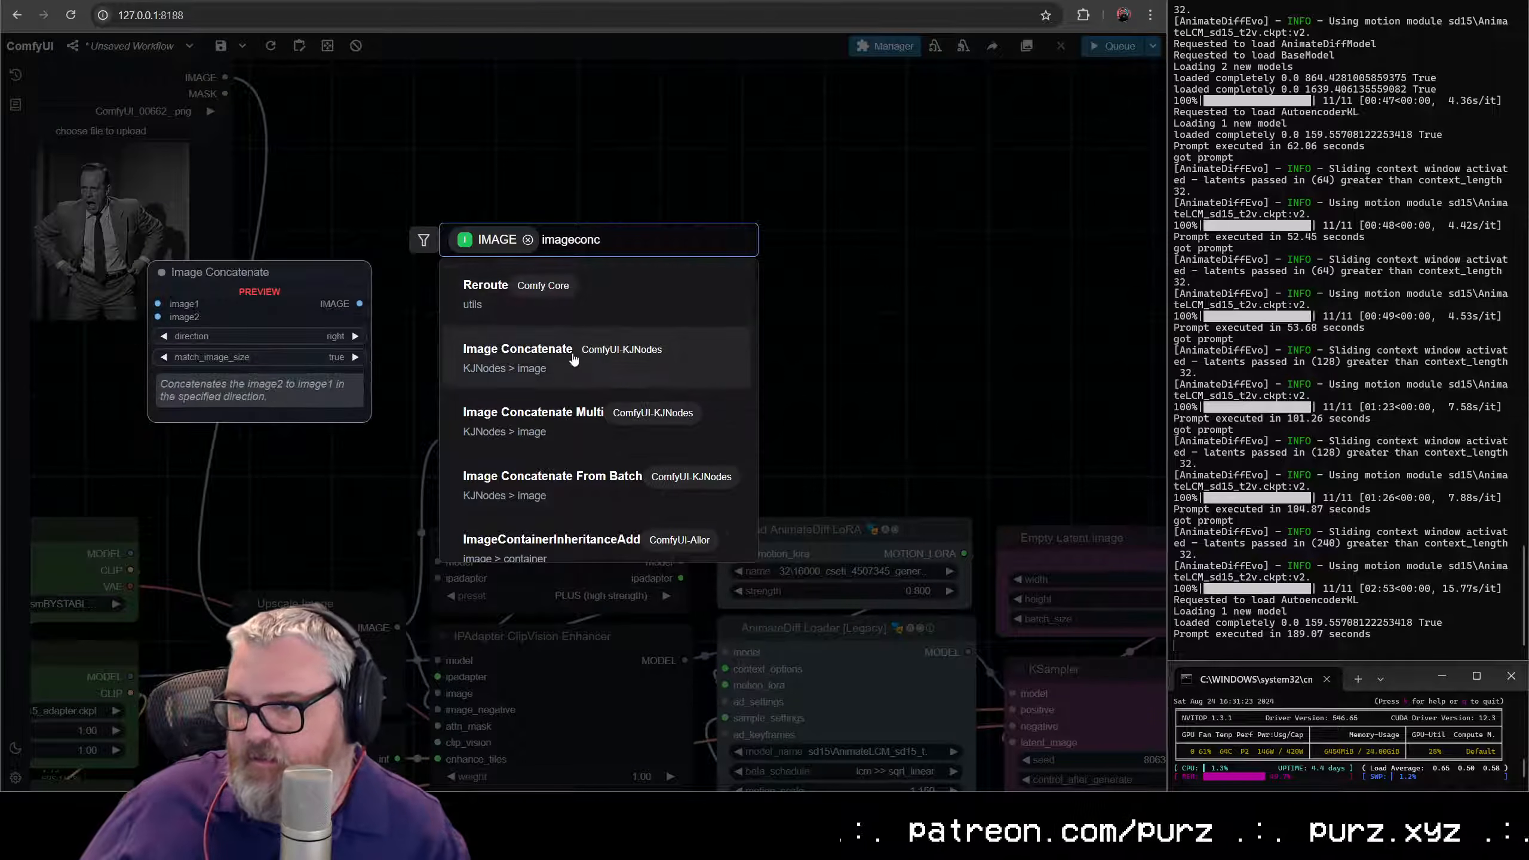
left_click(574, 359)
left_click_drag(652, 150, 587, 172)
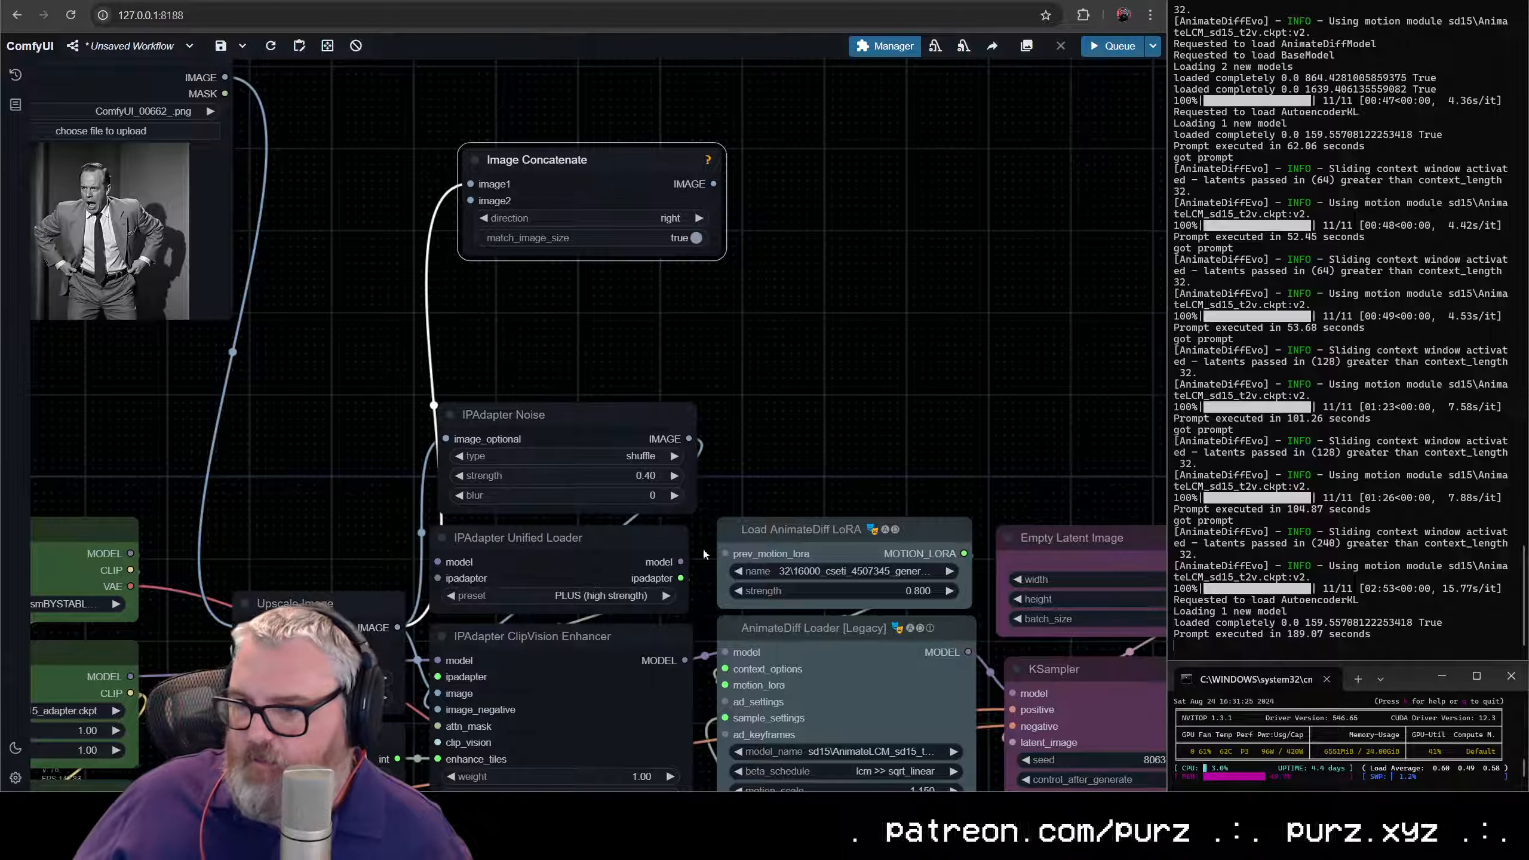
left_click_drag(689, 438, 557, 205)
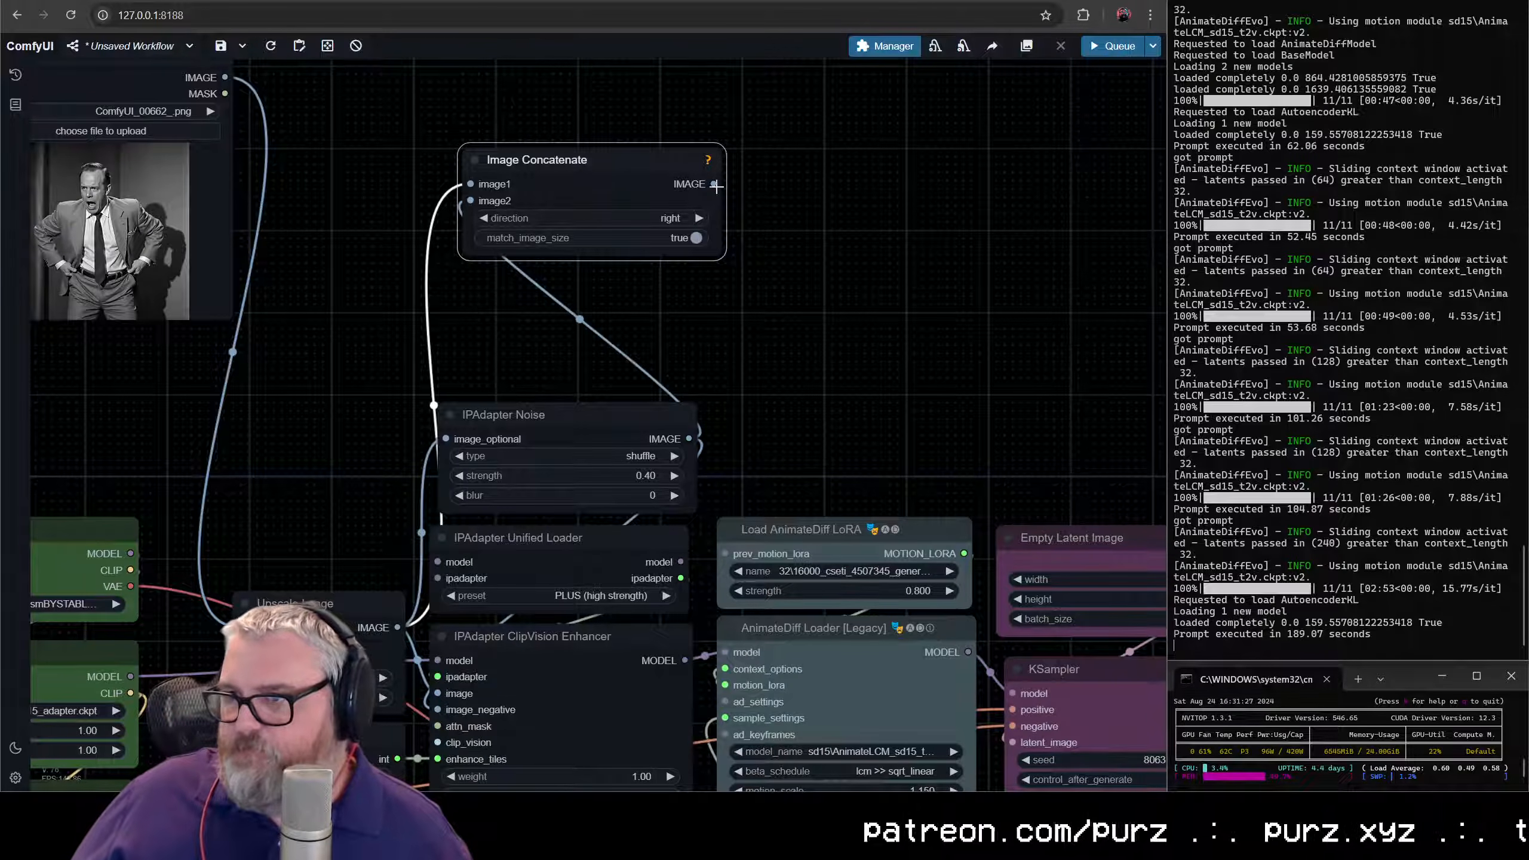
- Add a Preview Image node on Image Concatenate's IMAGE output and place Image Concatenate directly above Load Image
left_click_drag(715, 187, 870, 175)
type("preview")
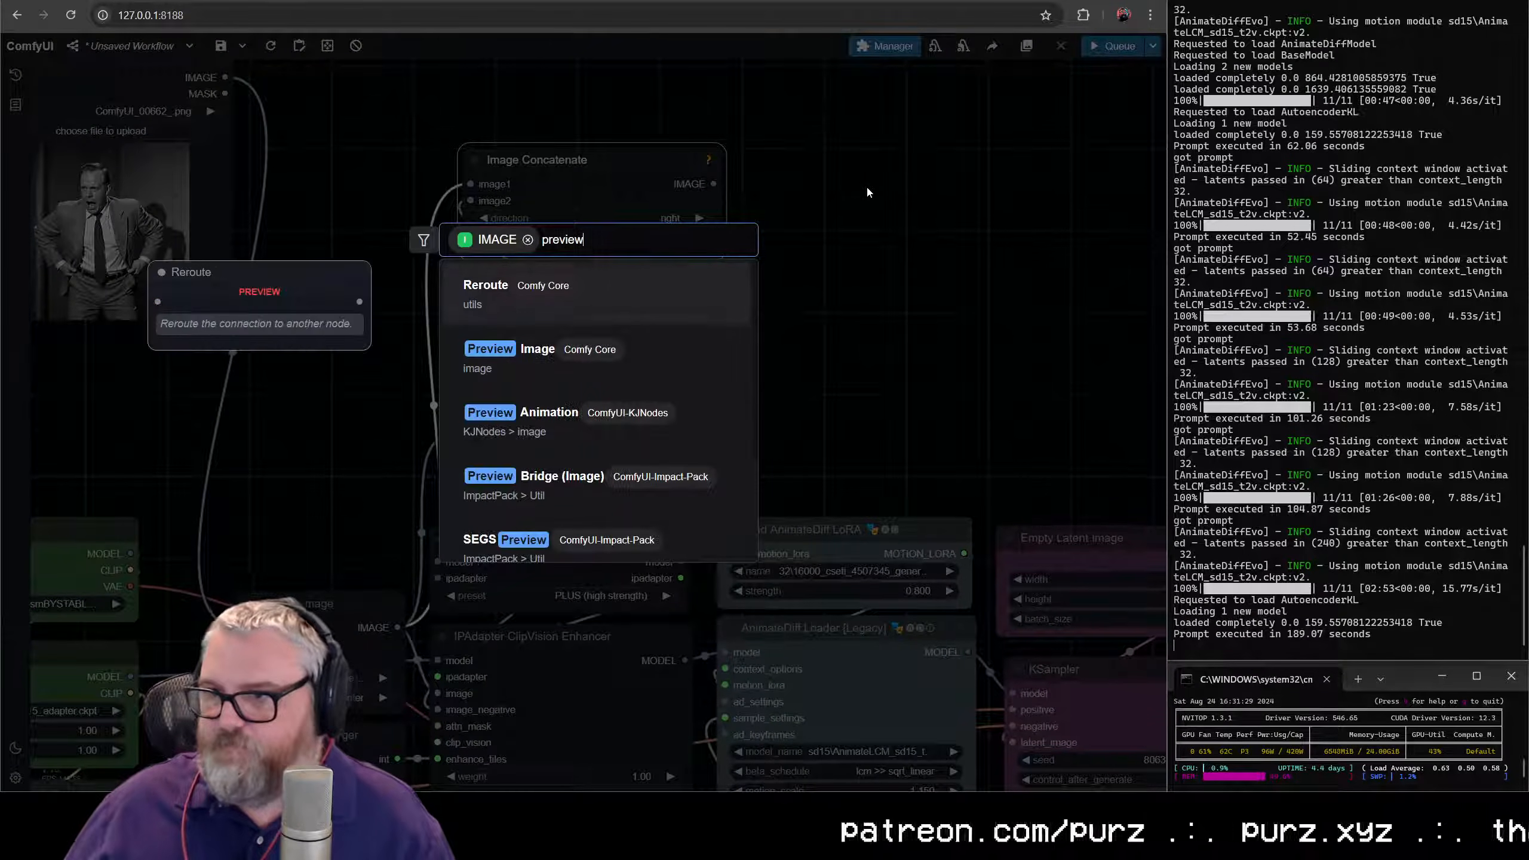
left_click(571, 349)
left_click_drag(574, 152, 460, 77)
left_click_drag(461, 82, 159, 161)
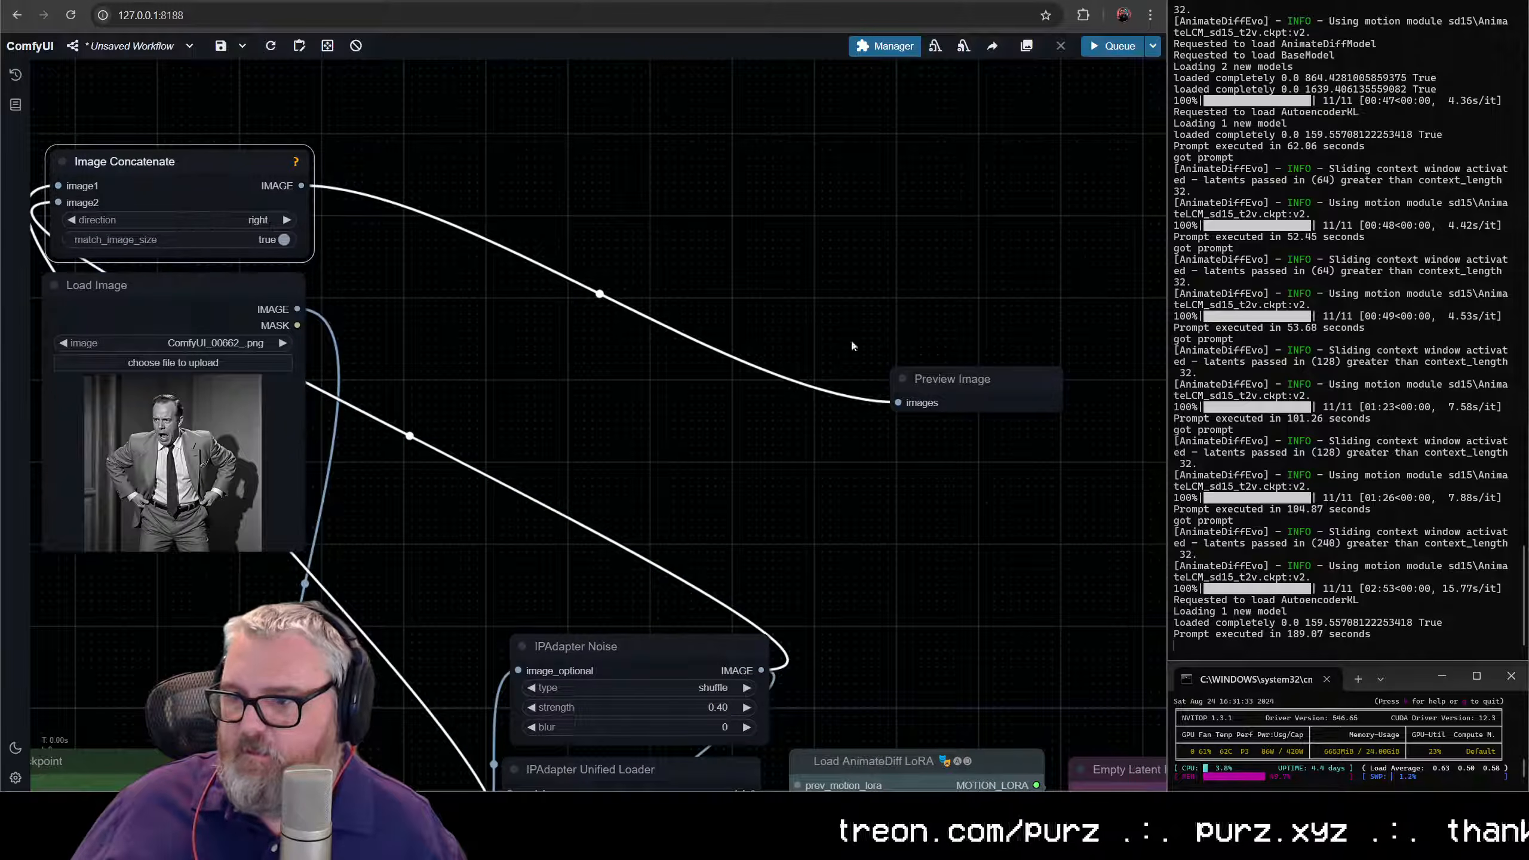
left_click_drag(963, 374, 568, 74)
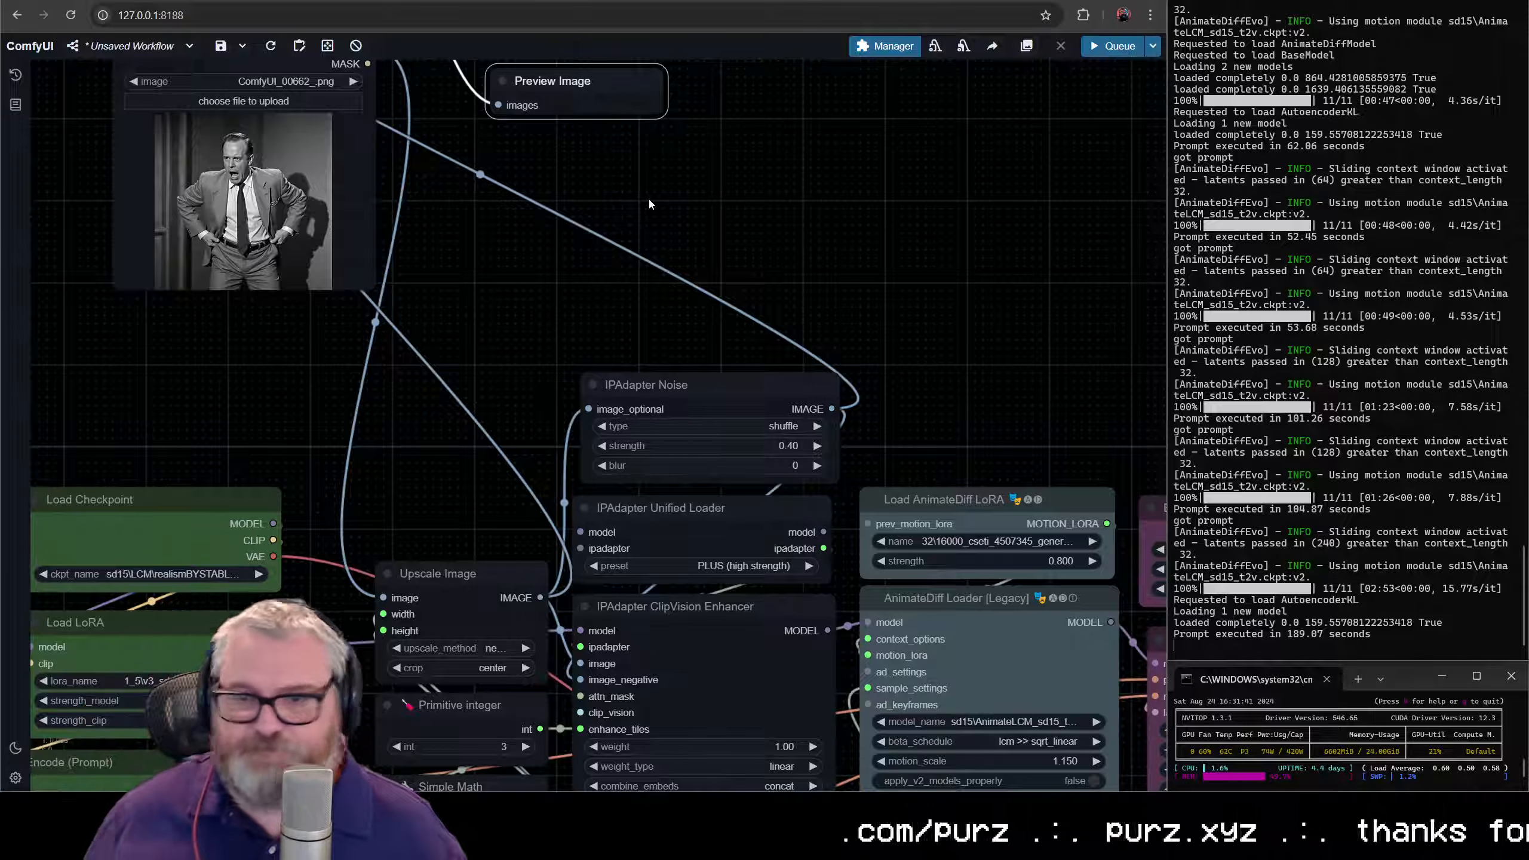
- Move Load Image, Image Concatenate and Preview Image together down above Upscale Image, and place Preview Image beside Image Concatenate
scroll(416, 191, "down", 5)
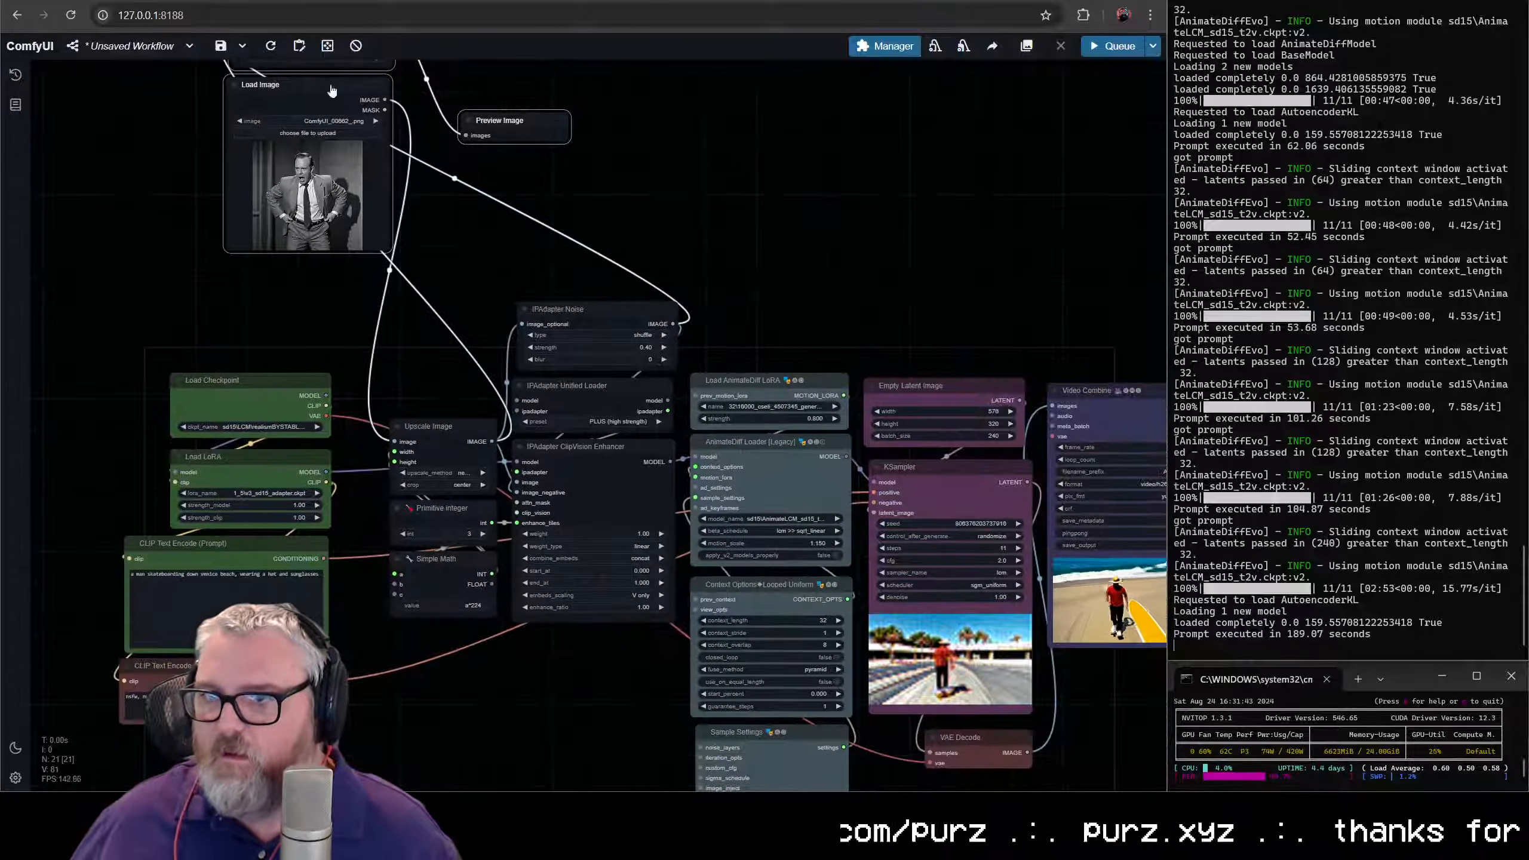
left_click_drag(331, 90, 444, 238)
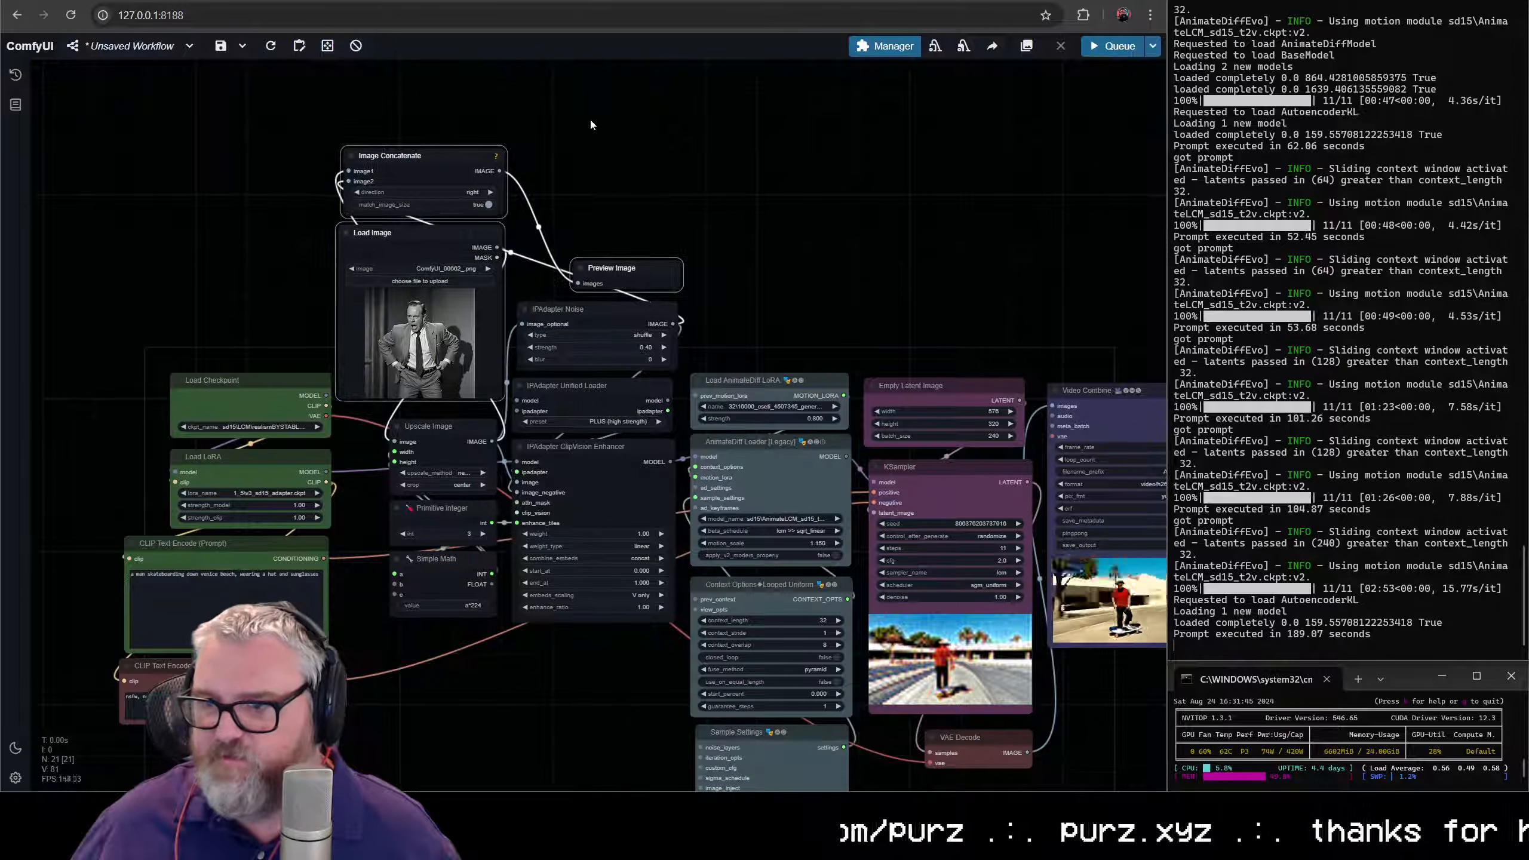
left_click(590, 125)
left_click_drag(635, 267, 587, 158)
- Replace the positive CLIP Text Encode prompt with "4k"
left_click_drag(331, 600, 412, 439)
scroll(412, 439, "up", 8)
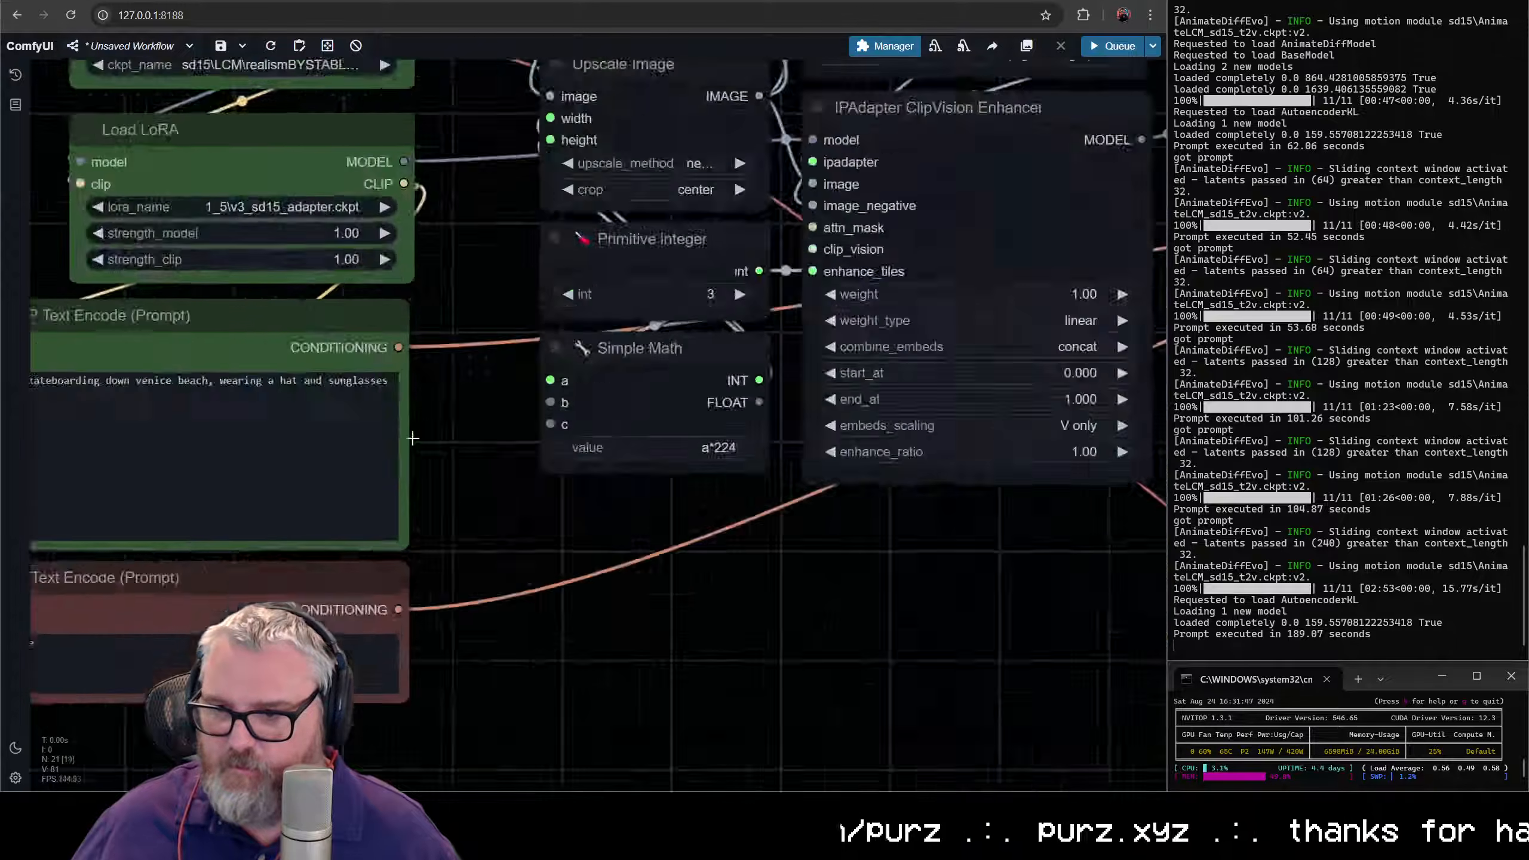
scroll(412, 439, "up", 3)
left_click(603, 501)
key("ctrl+a")
type("4k")
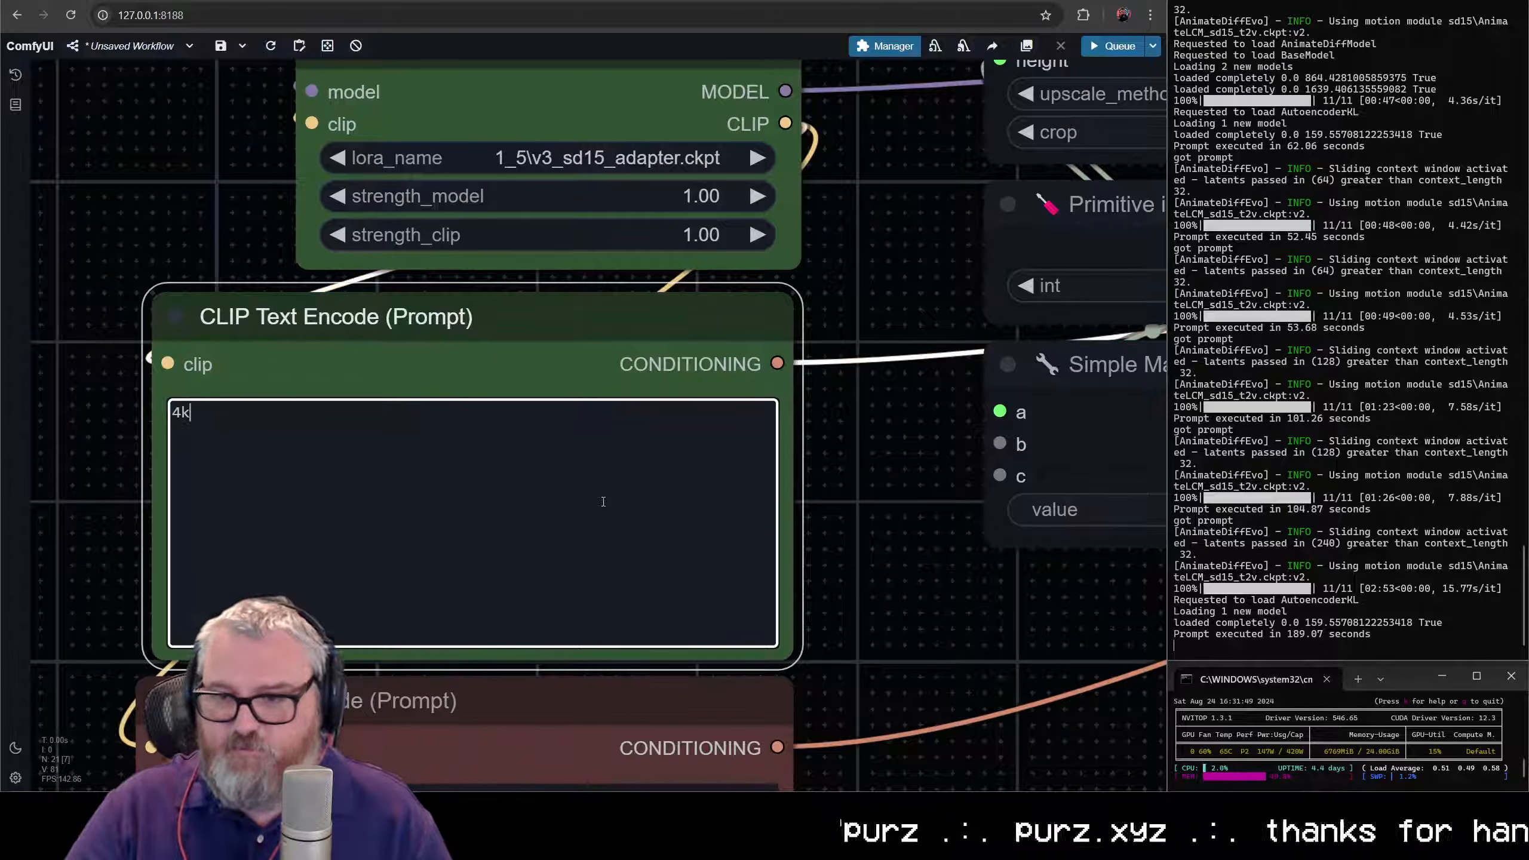
- Move the whole group of IPAdapter and image nodes down, and align Image Concatenate and Preview Image side by side above Load Image
scroll(796, 524, "down", 10)
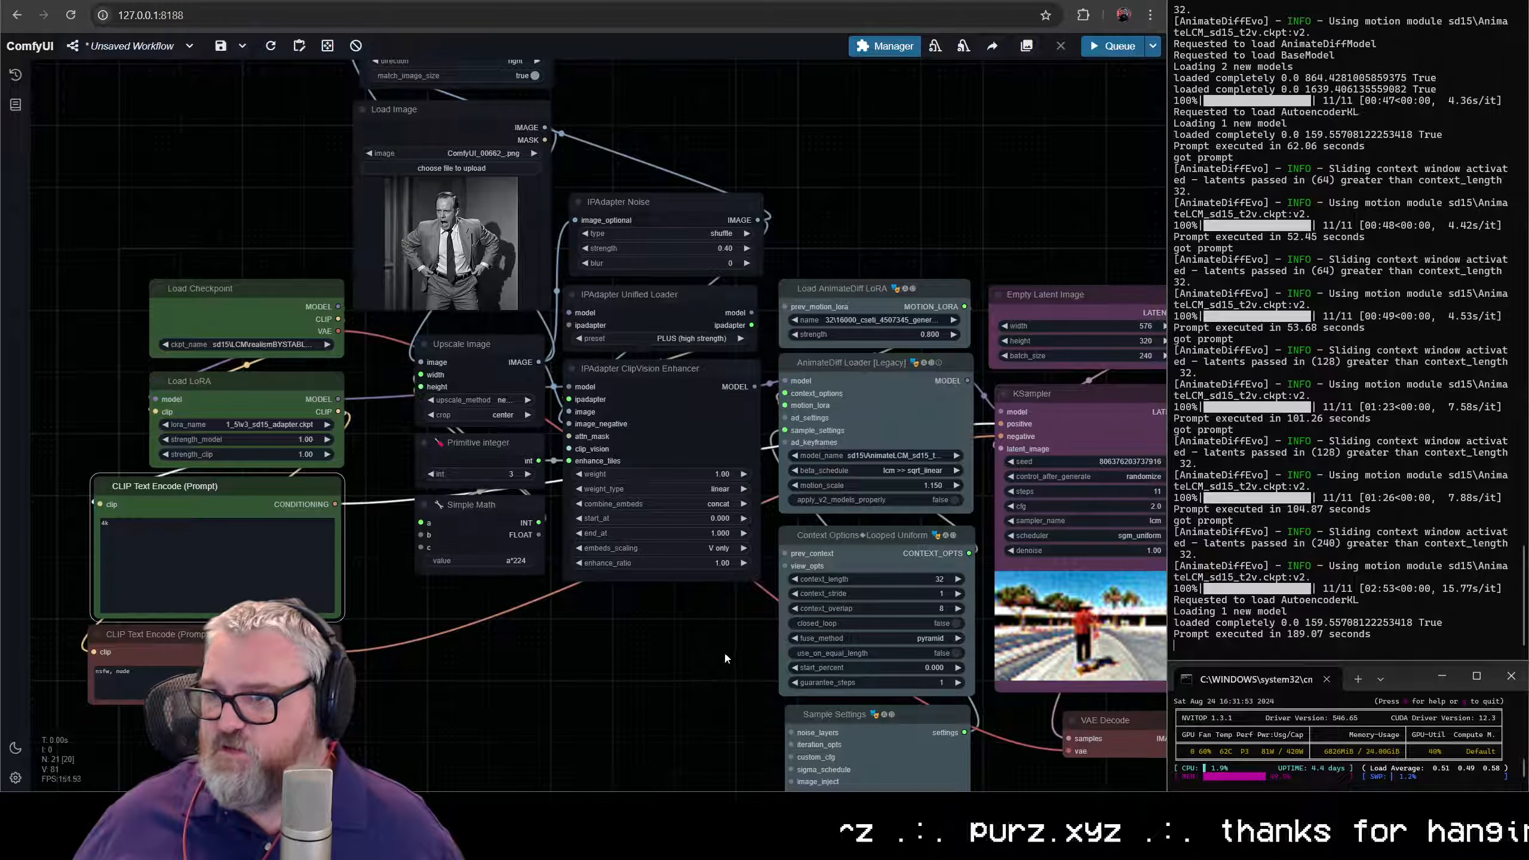
left_click_drag(723, 650, 392, 60)
left_click_drag(502, 359, 502, 510)
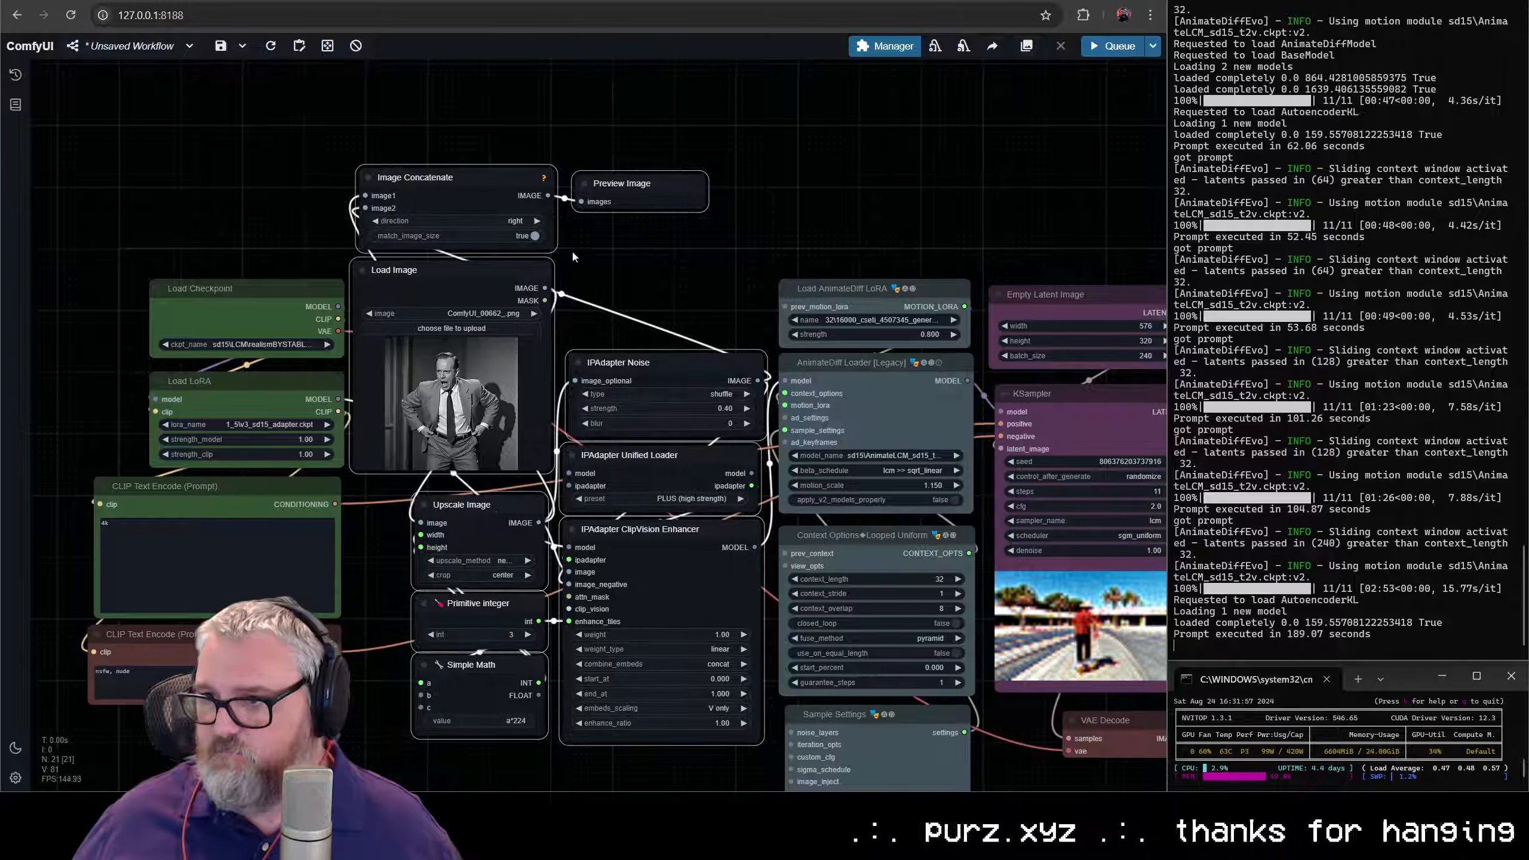
left_click(605, 231)
left_click_drag(624, 194, 625, 188)
left_click(447, 183)
left_click_drag(447, 184, 442, 189)
left_click_drag(617, 186, 611, 192)
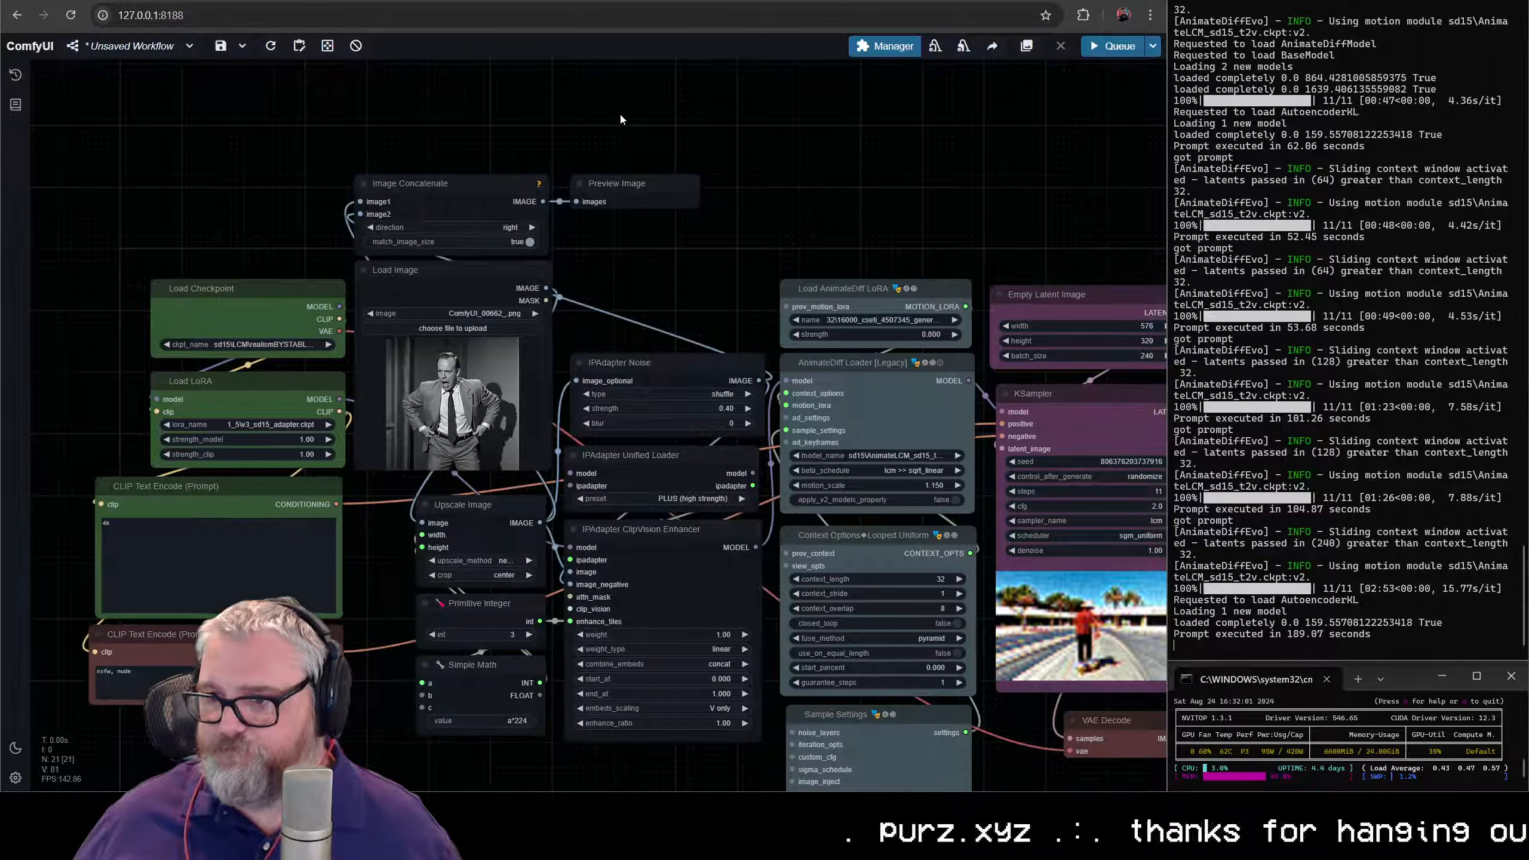
- Queue the workflow and wire Load LoRA's MODEL output to IPAdapter Unified Loader's model input
key("ctrl+Return")
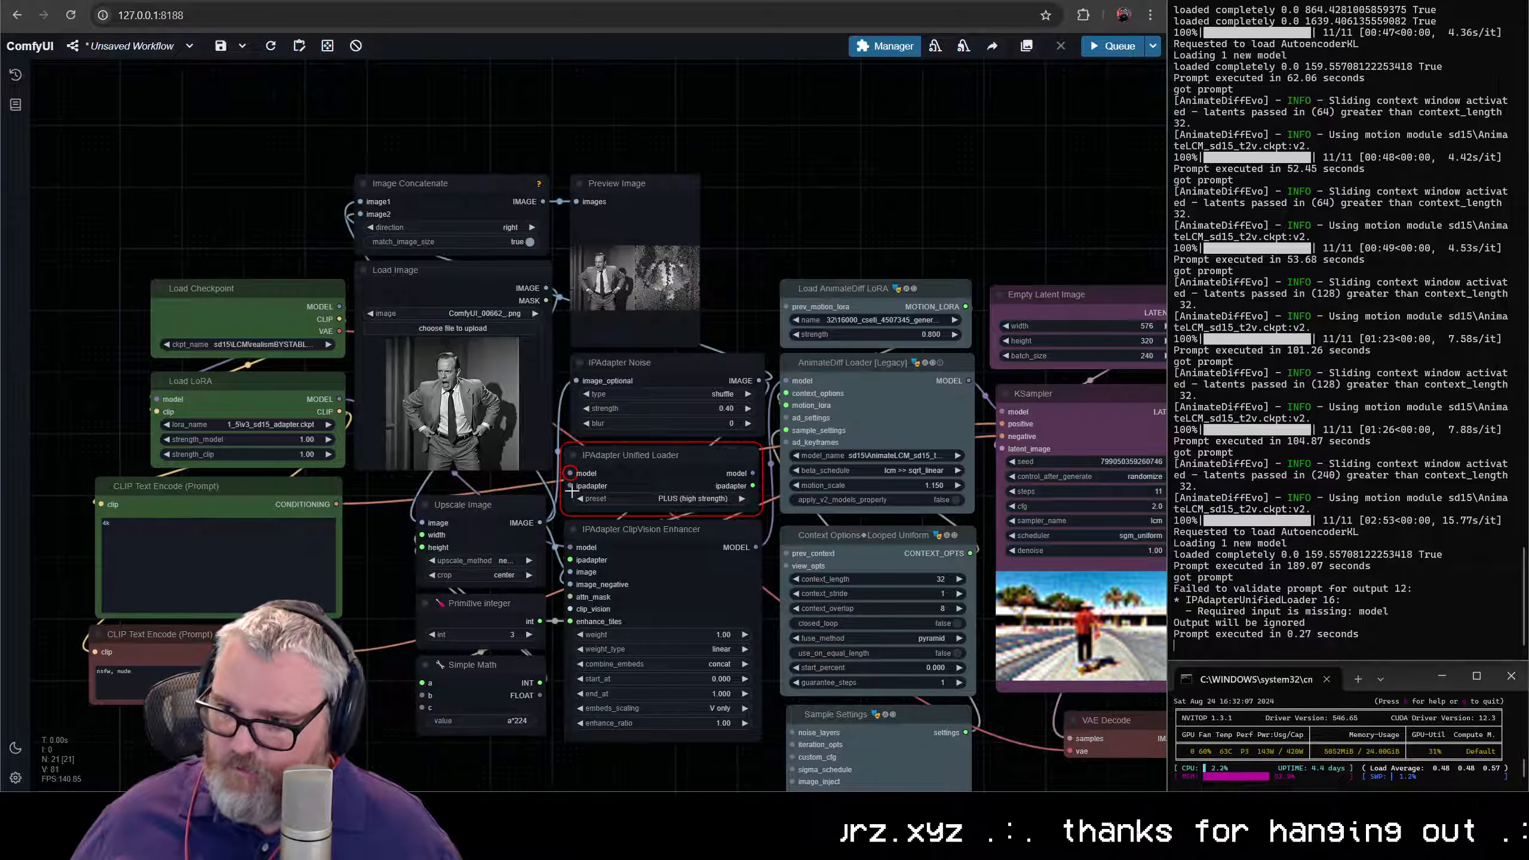
scroll(577, 483, "up", 12)
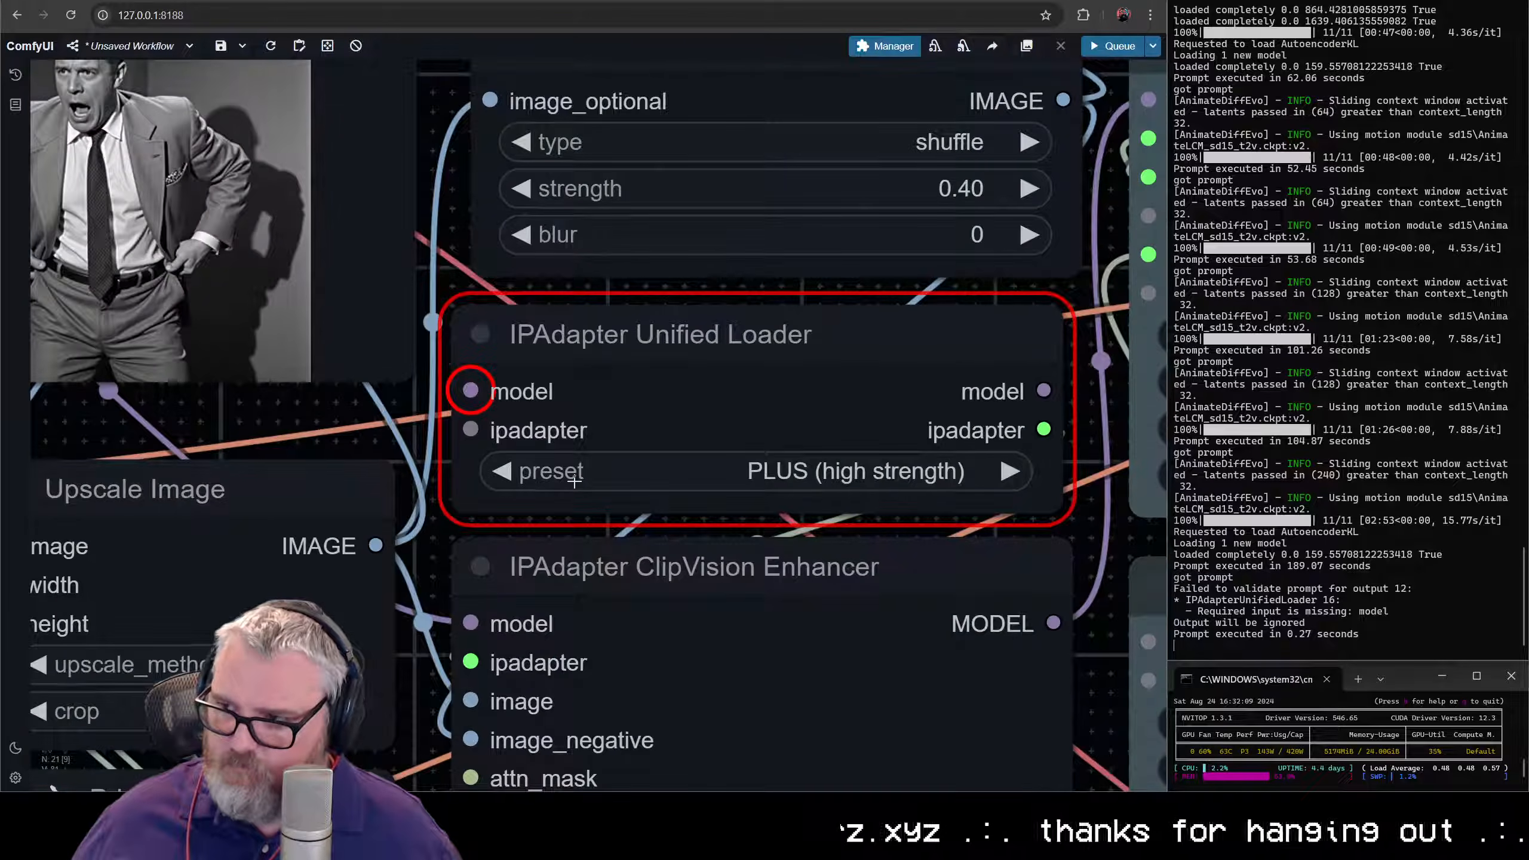
scroll(575, 482, "down", 6)
left_click_drag(529, 442, 282, 315)
key("space")
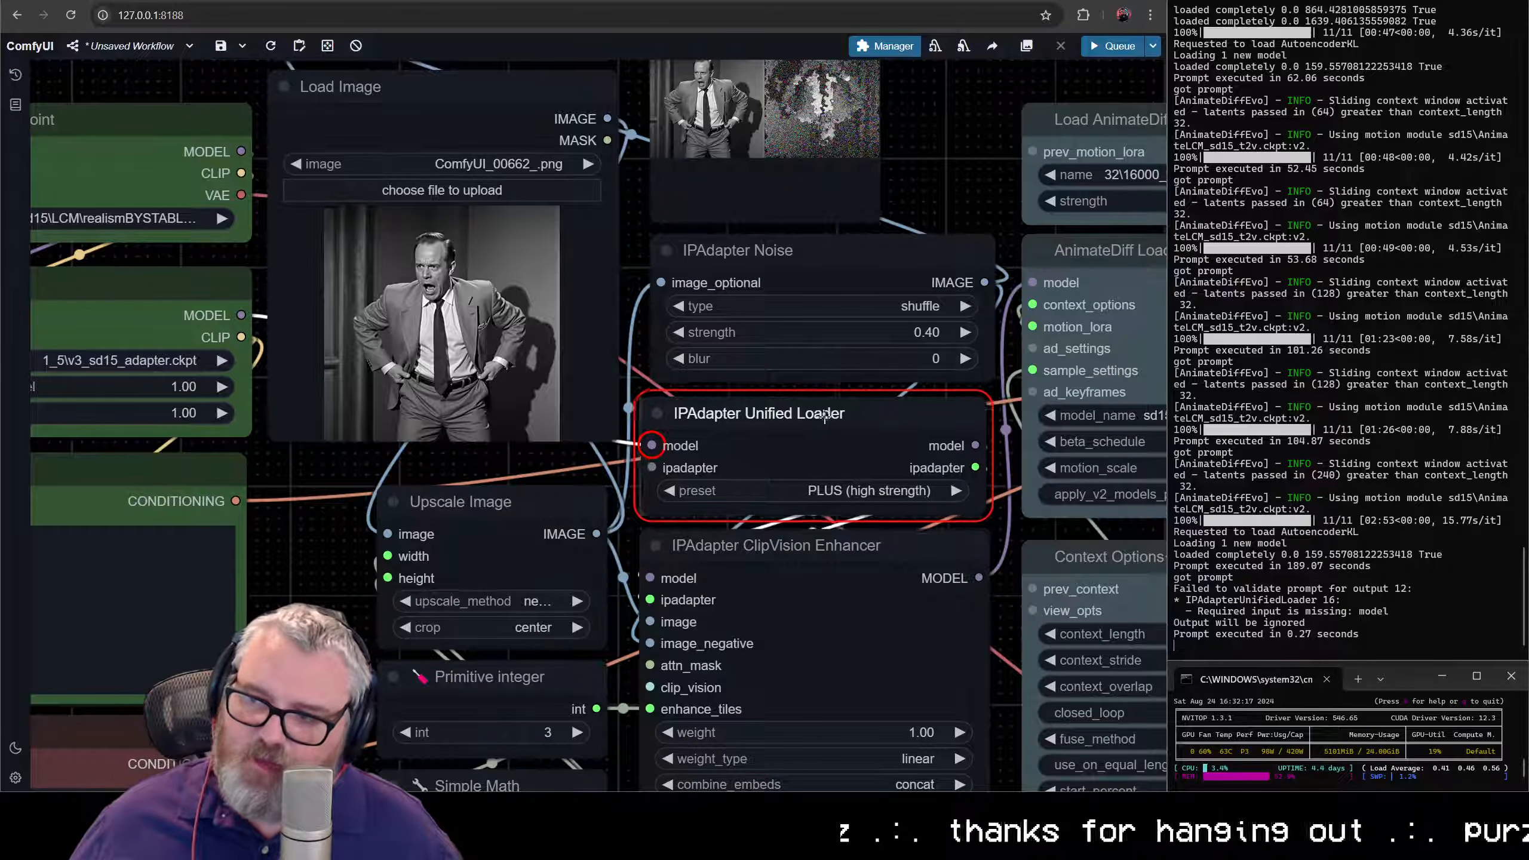
- Queue the workflow again with IPAdapter Unified Loader's model input connected
scroll(566, 511, "down", 2)
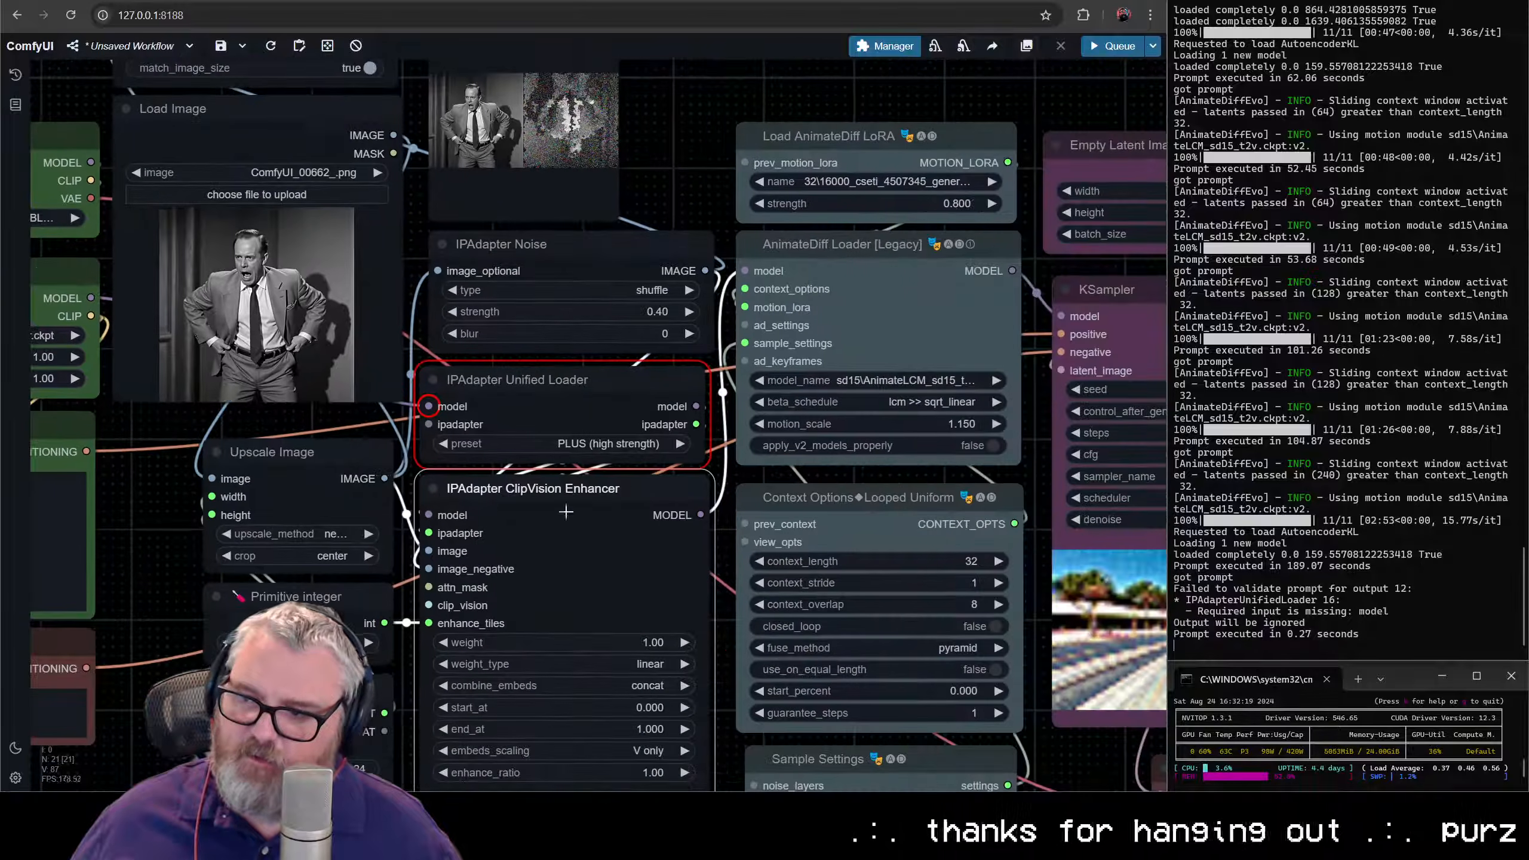
key("ctrl+Return")
scroll(851, 288, "down", 2)
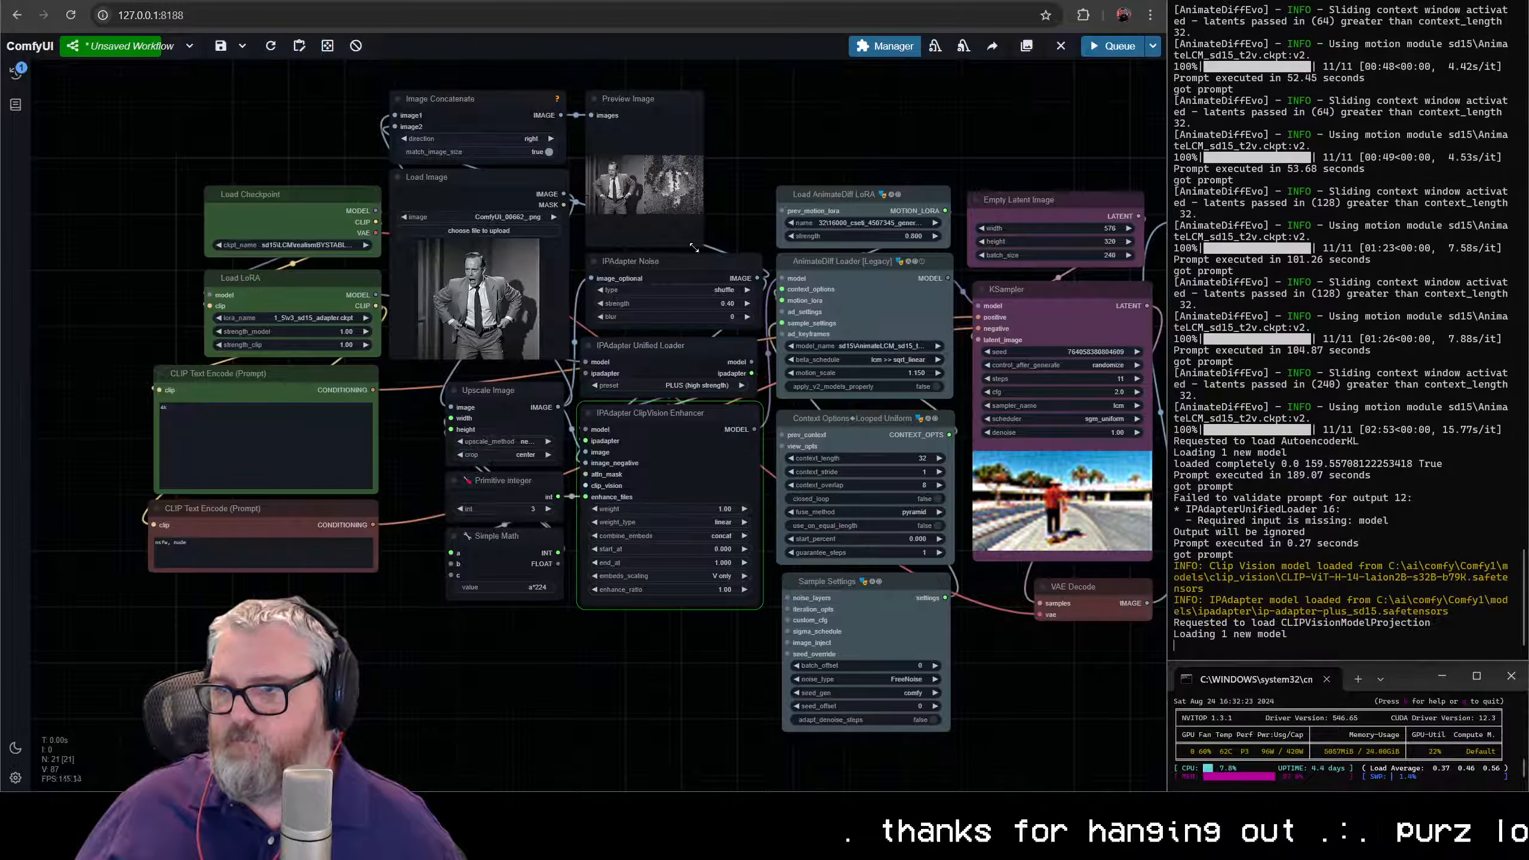
- Enlarge the Preview Image node and inspect the reference image beside its shuffled-noise version
left_click_drag(703, 242, 763, 221)
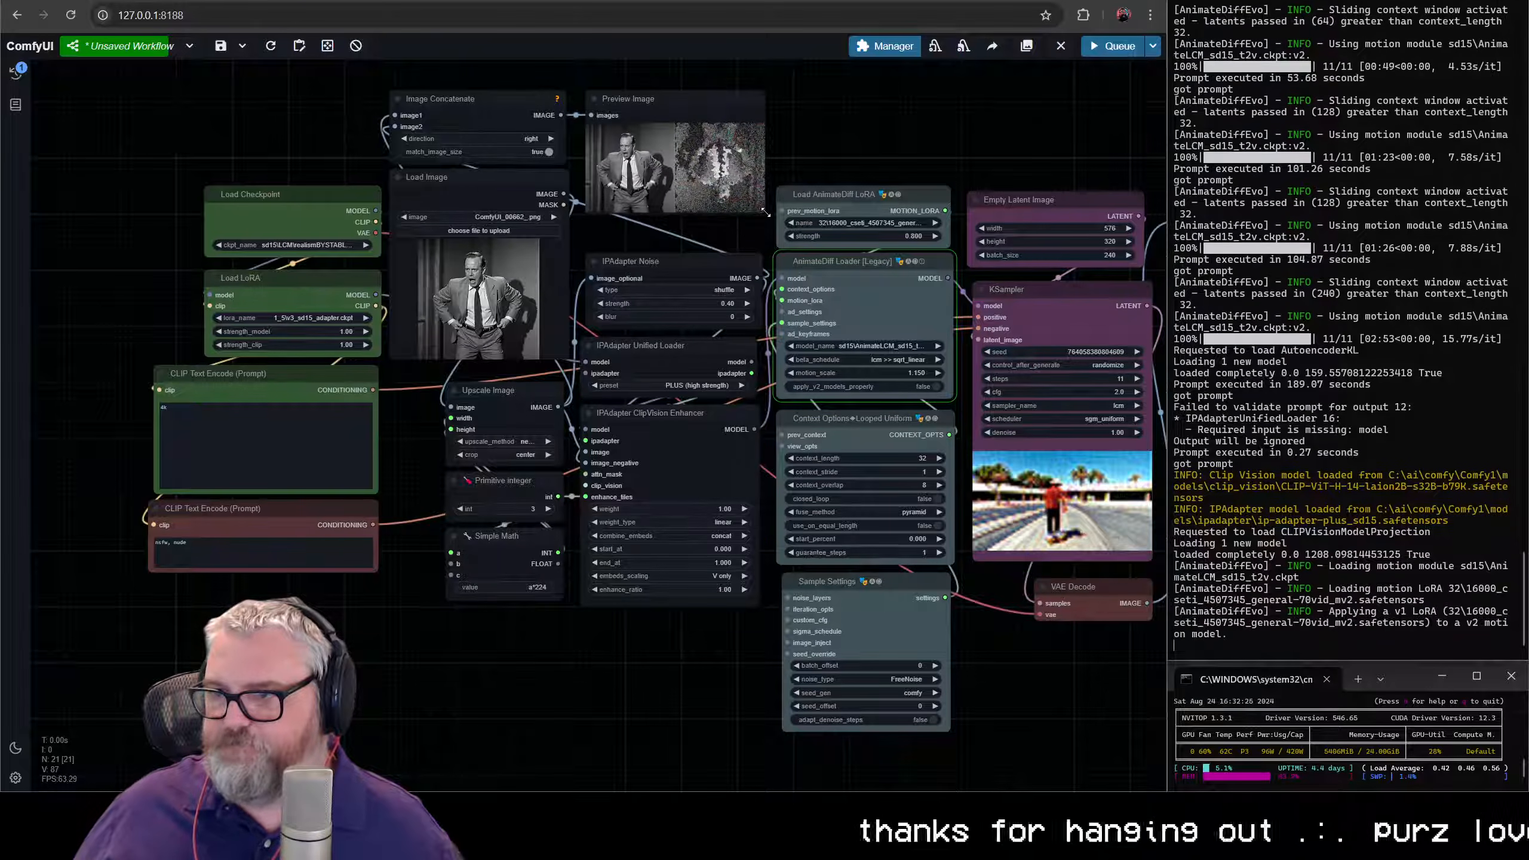
scroll(745, 216, "up", 5)
scroll(695, 220, "up", 10)
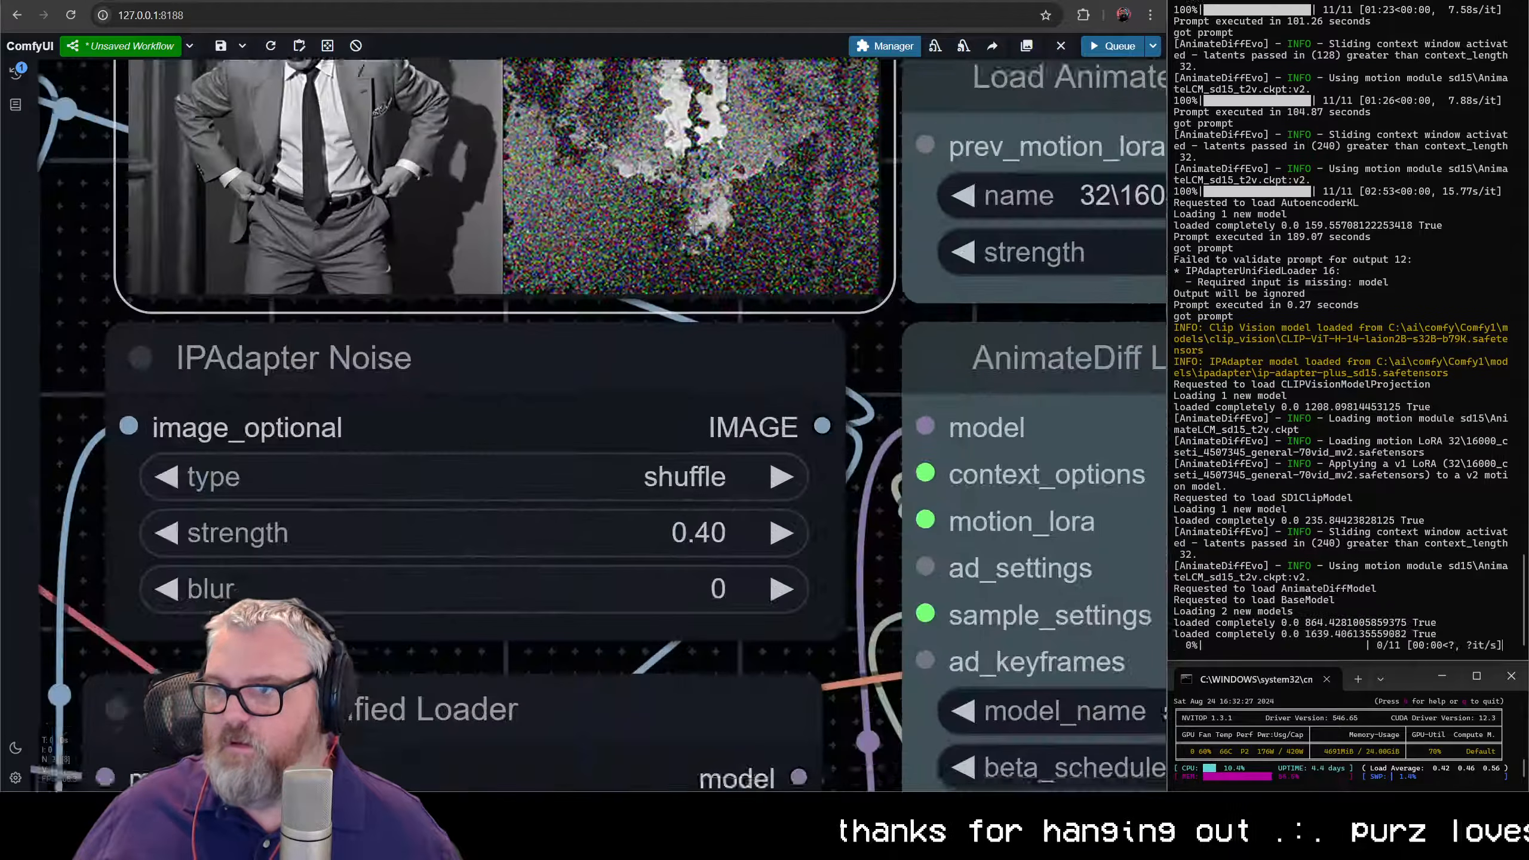
left_click_drag(671, 150, 671, 469)
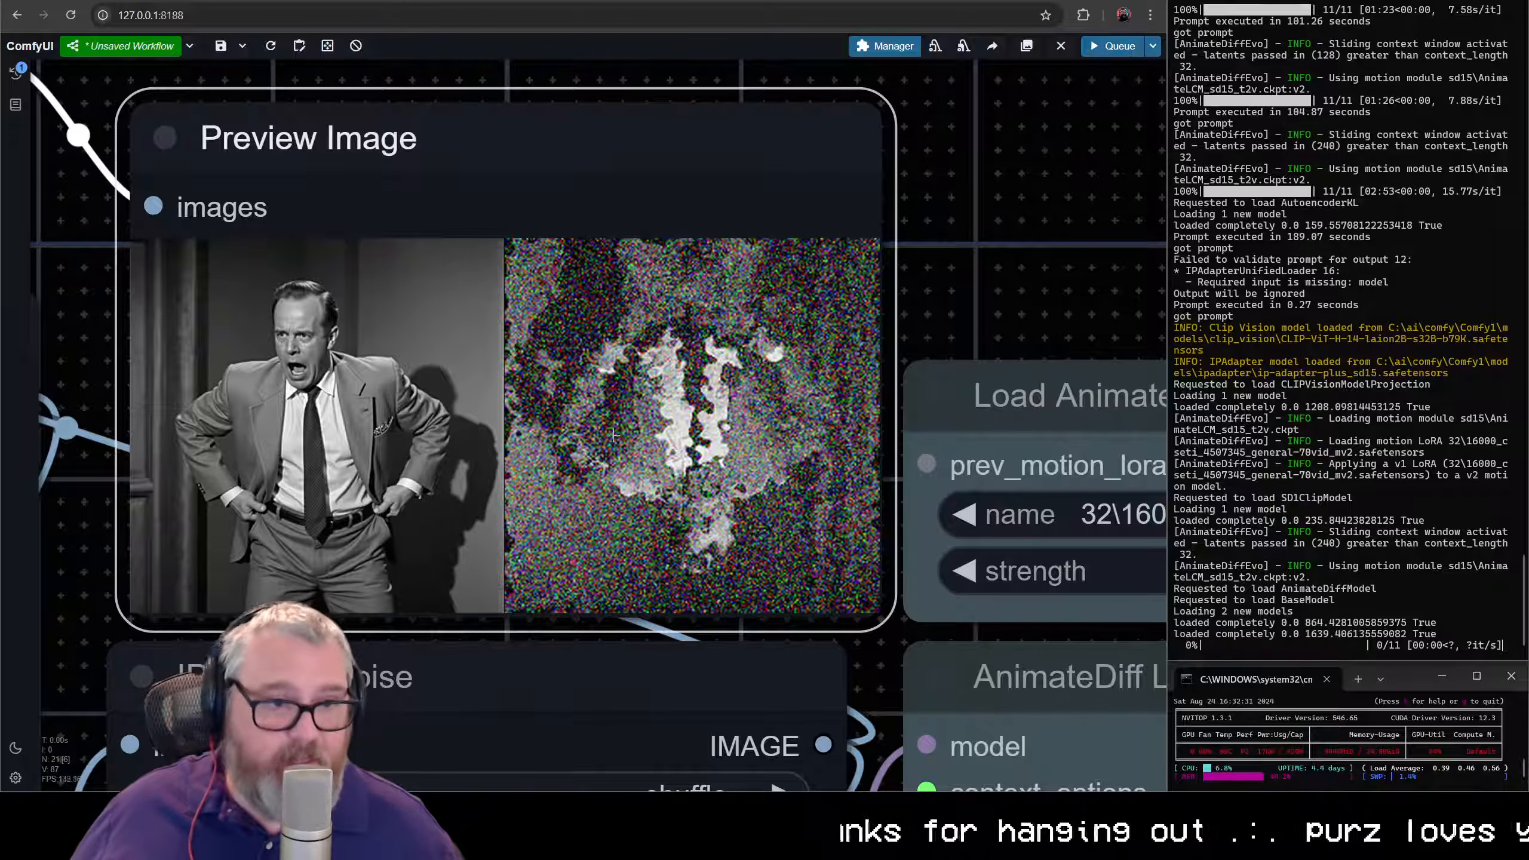
scroll(719, 447, "down", 15)
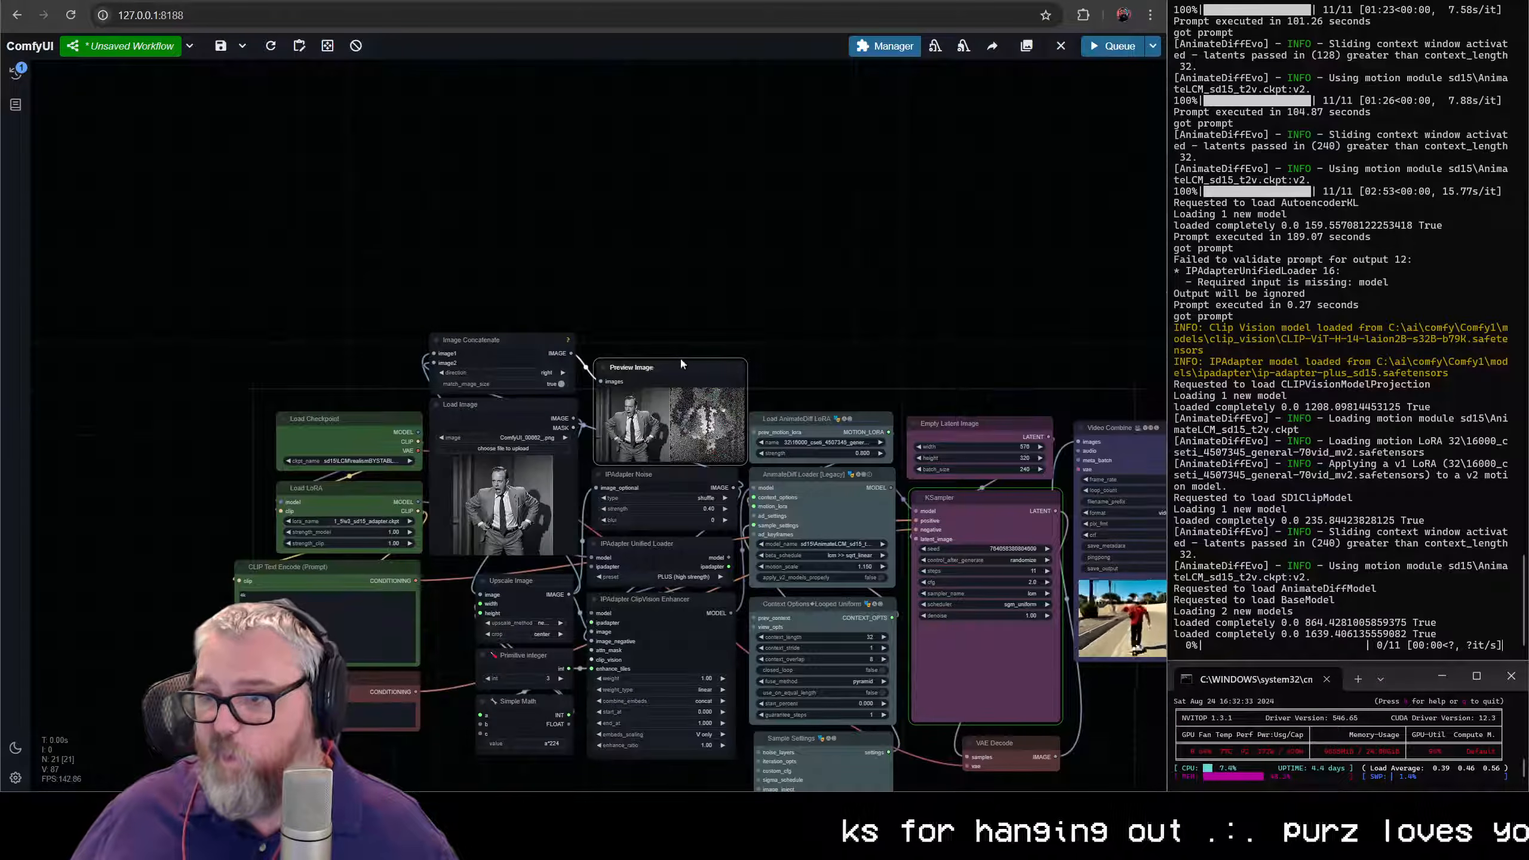
- Interrupt the running render and queue the workflow again with Empty Latent Image's batch_size set to 64
left_click_drag(894, 330, 638, 180)
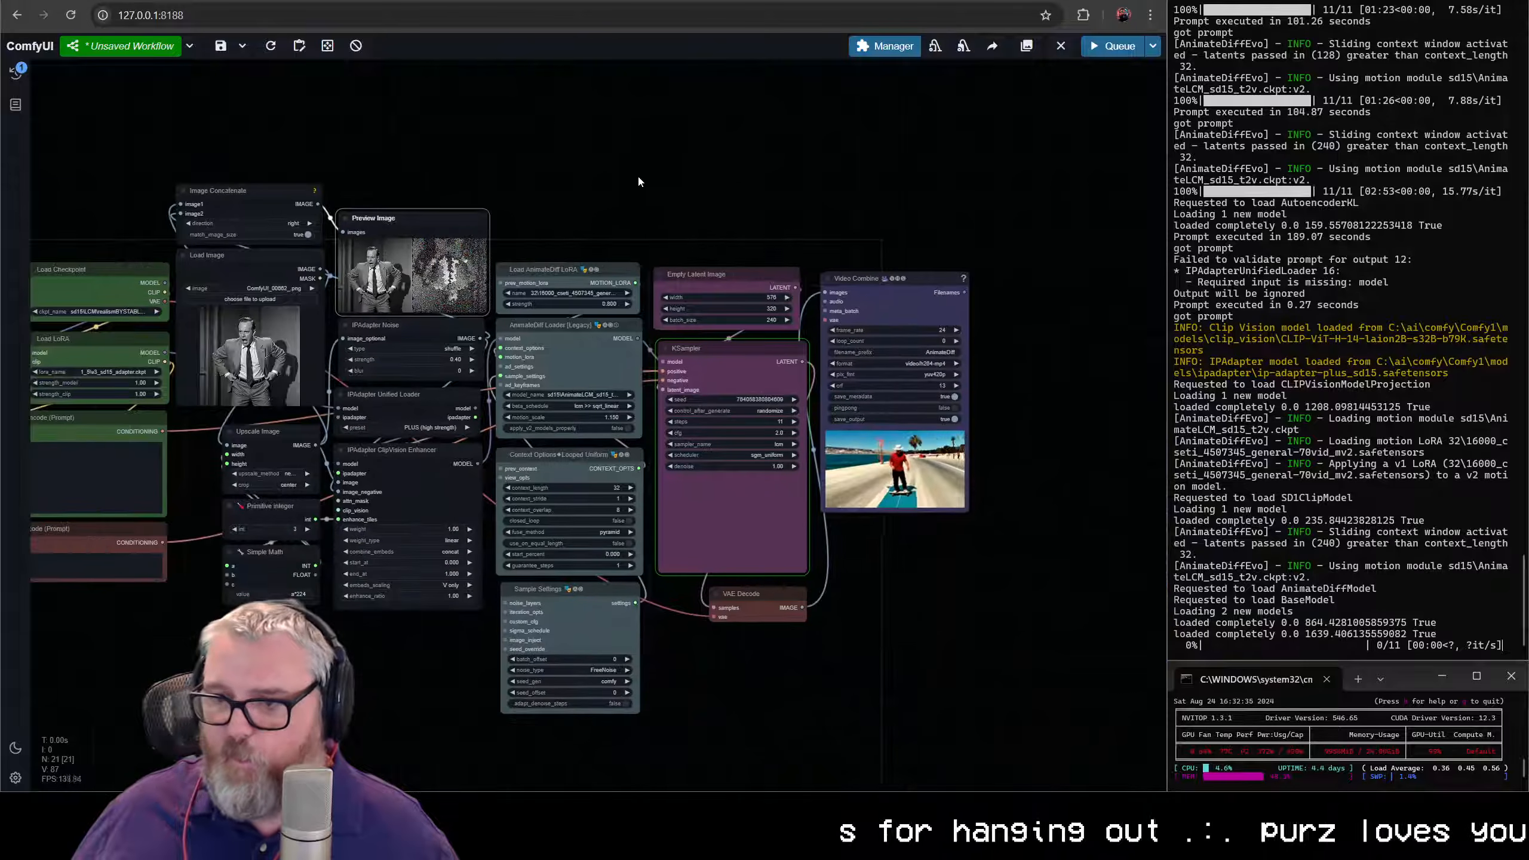
scroll(638, 180, "up", 1)
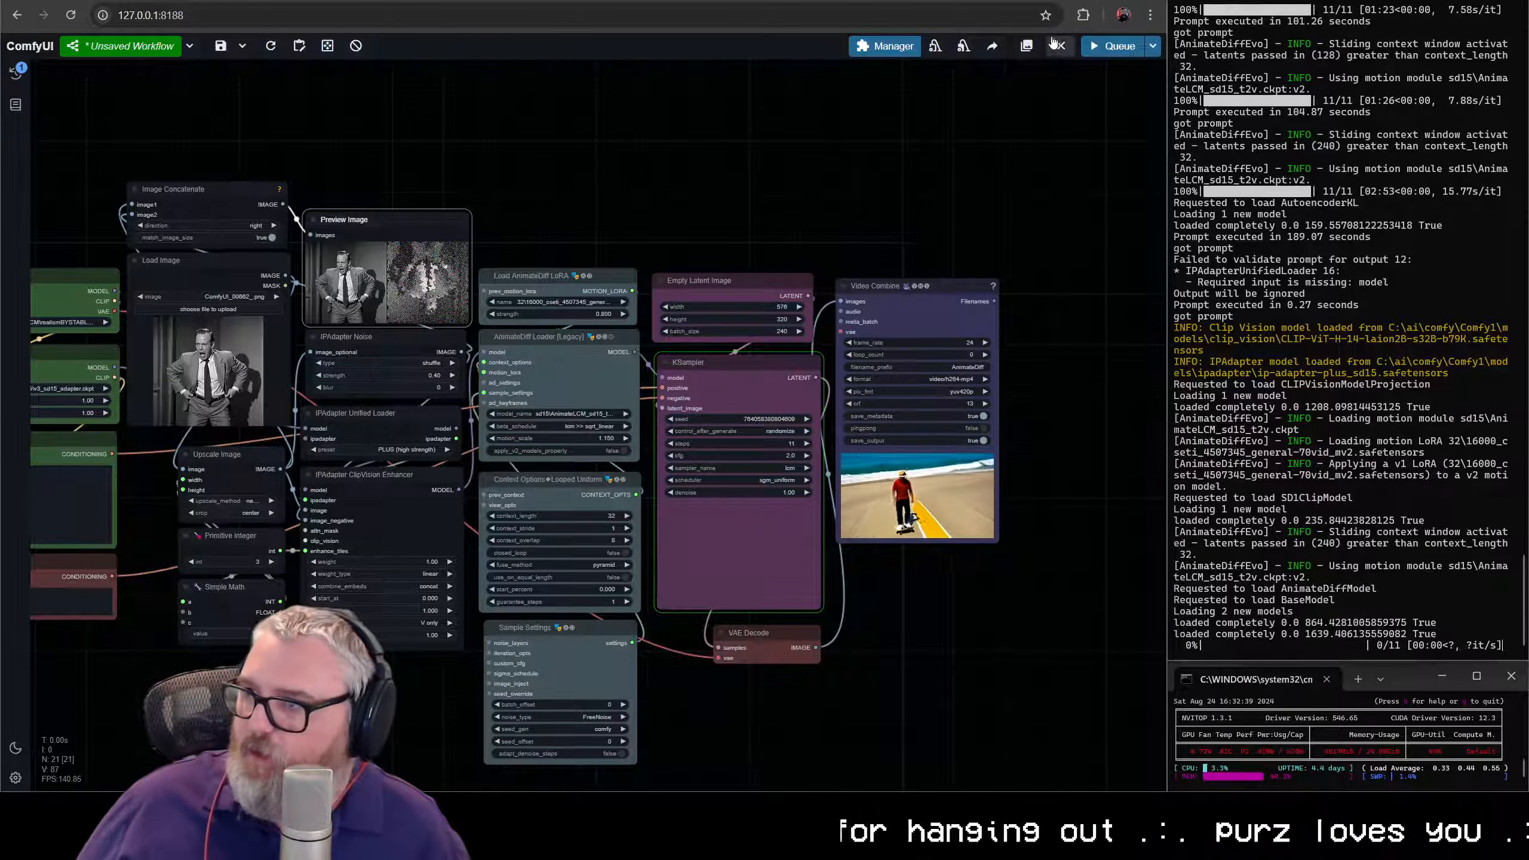
left_click(765, 330)
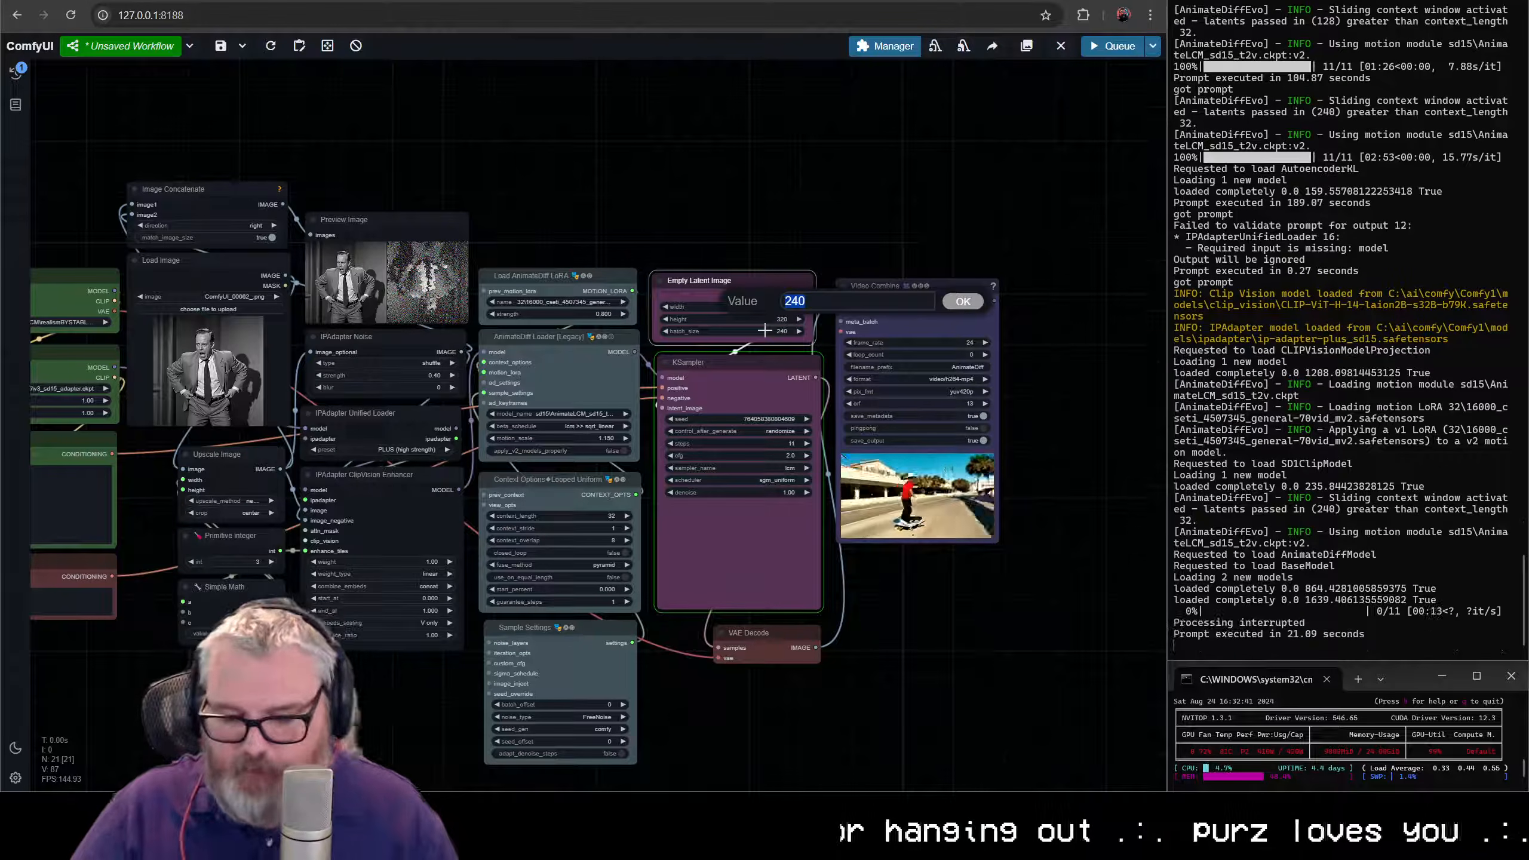
type("64")
key("Return")
key("ctrl+Return")
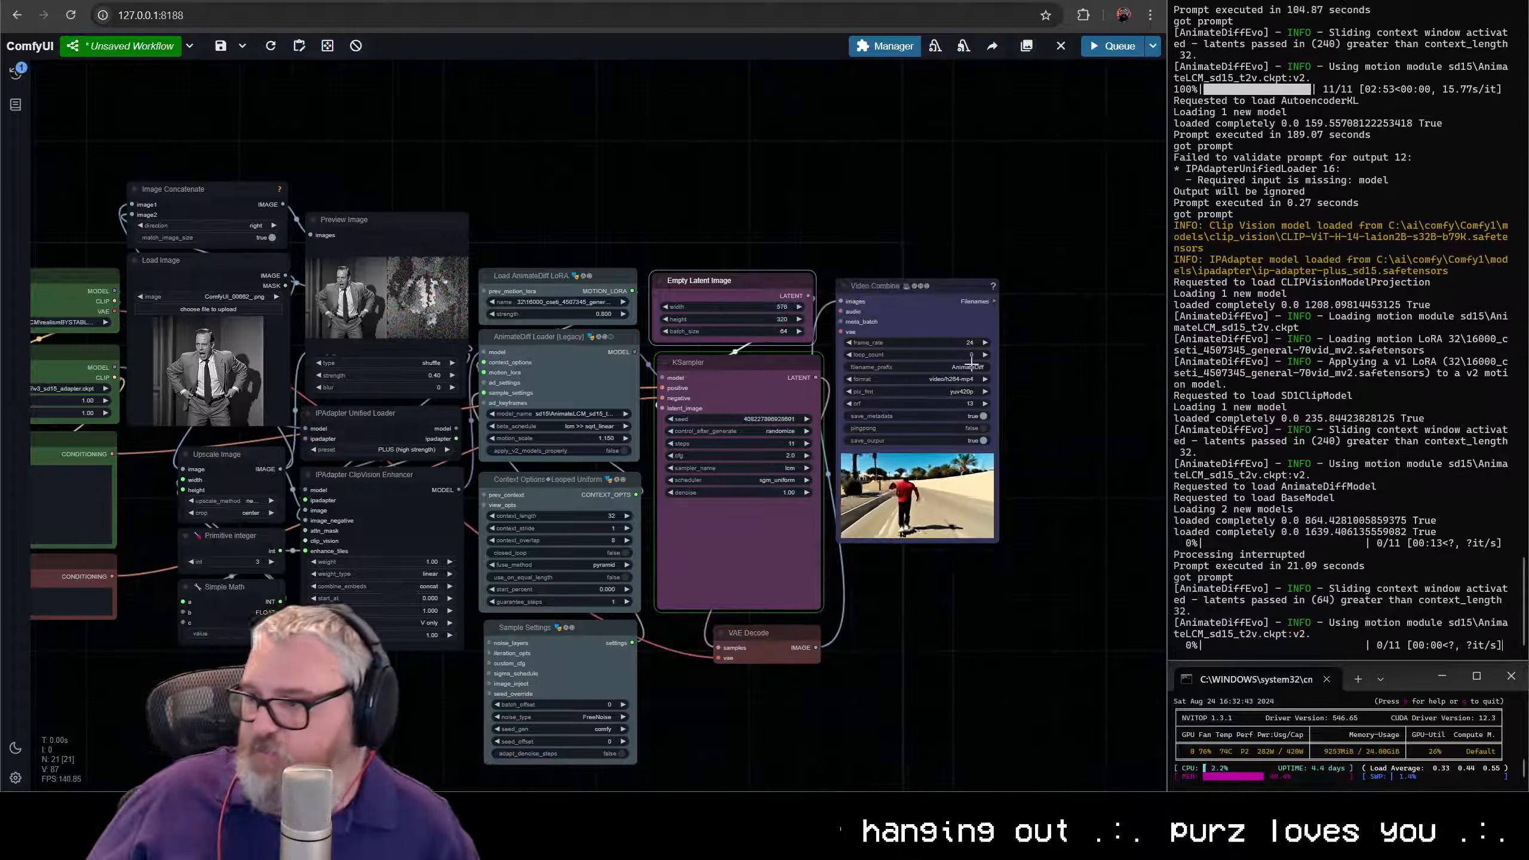
- Examine the KSampler's live preview against the reference image and the IPAdapter settings while the render is sampling
scroll(989, 612, "down", 3)
left_click_drag(989, 612, 1111, 565)
scroll(1045, 561, "up", 3)
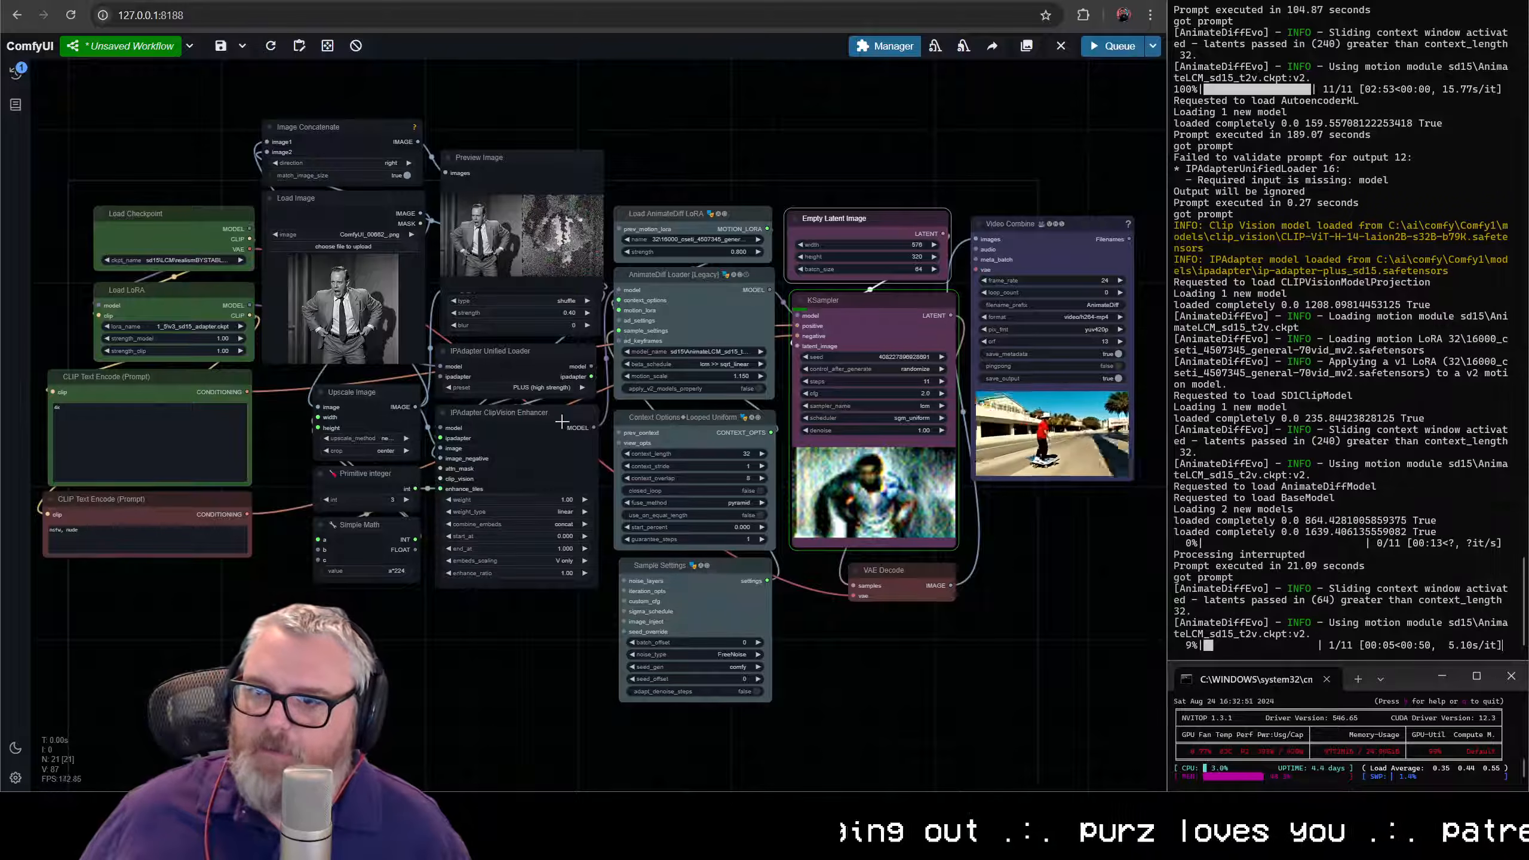
scroll(560, 421, "up", 5)
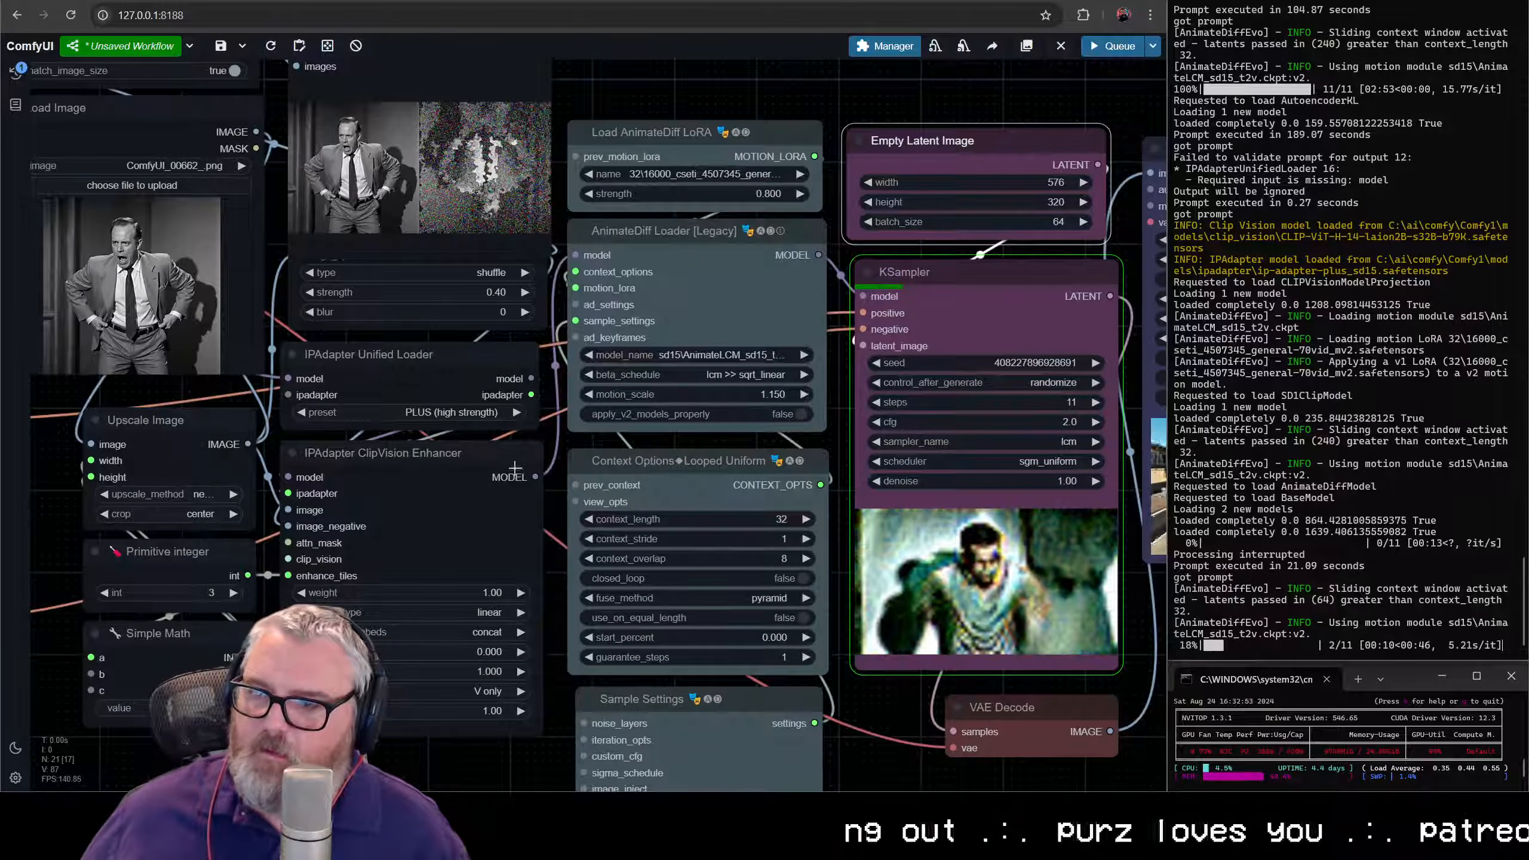
scroll(484, 496, "down", 5)
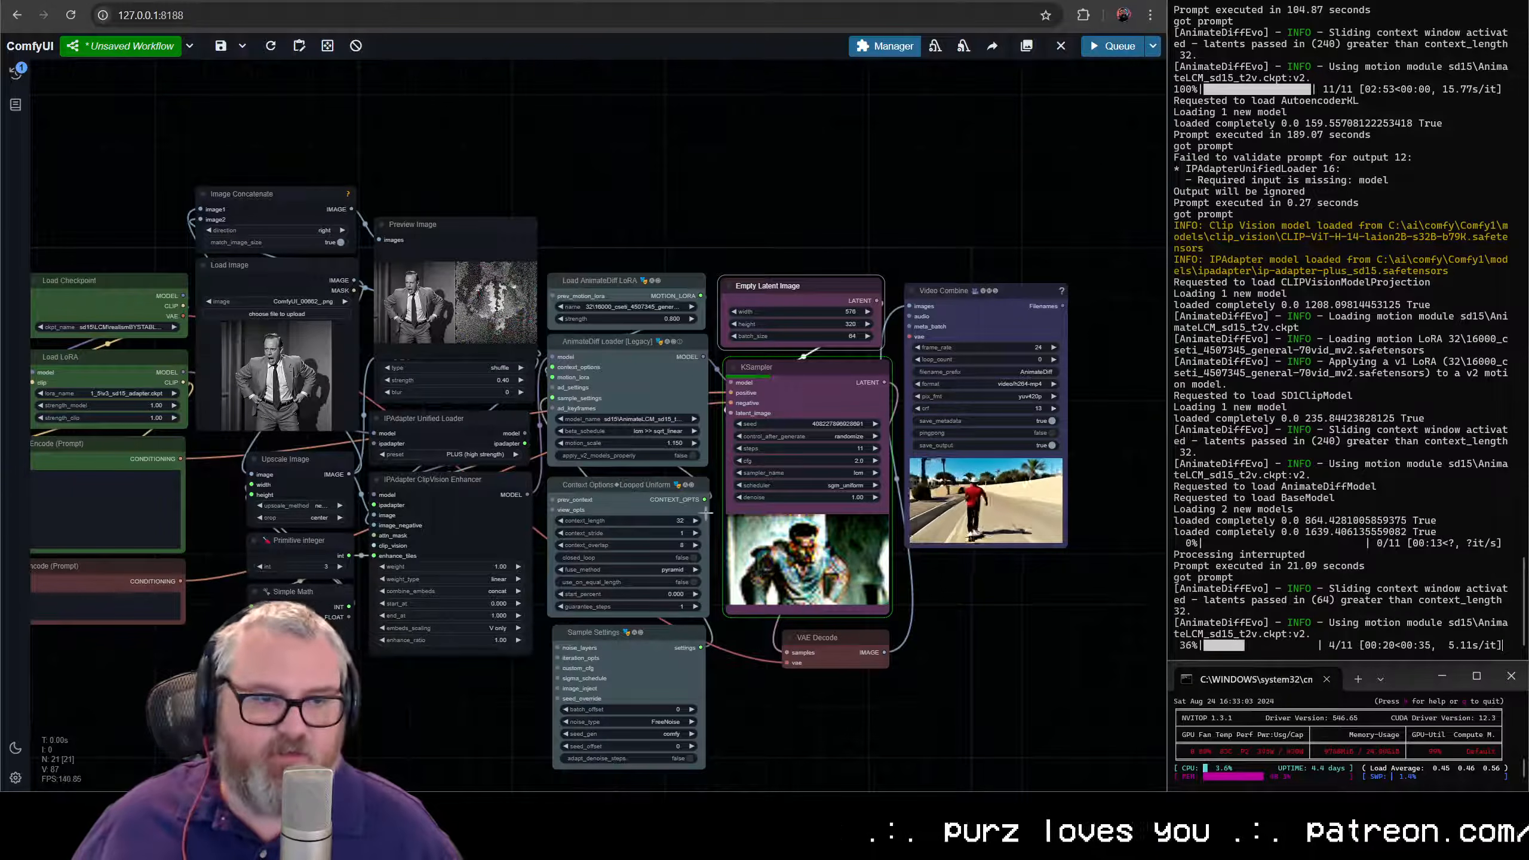
scroll(288, 484, "up", 4)
mouse_move(250, 472)
left_mouse_down()
mouse_move(589, 518)
mouse_move(60, 446)
left_mouse_up()
left_click_drag(832, 534, 601, 455)
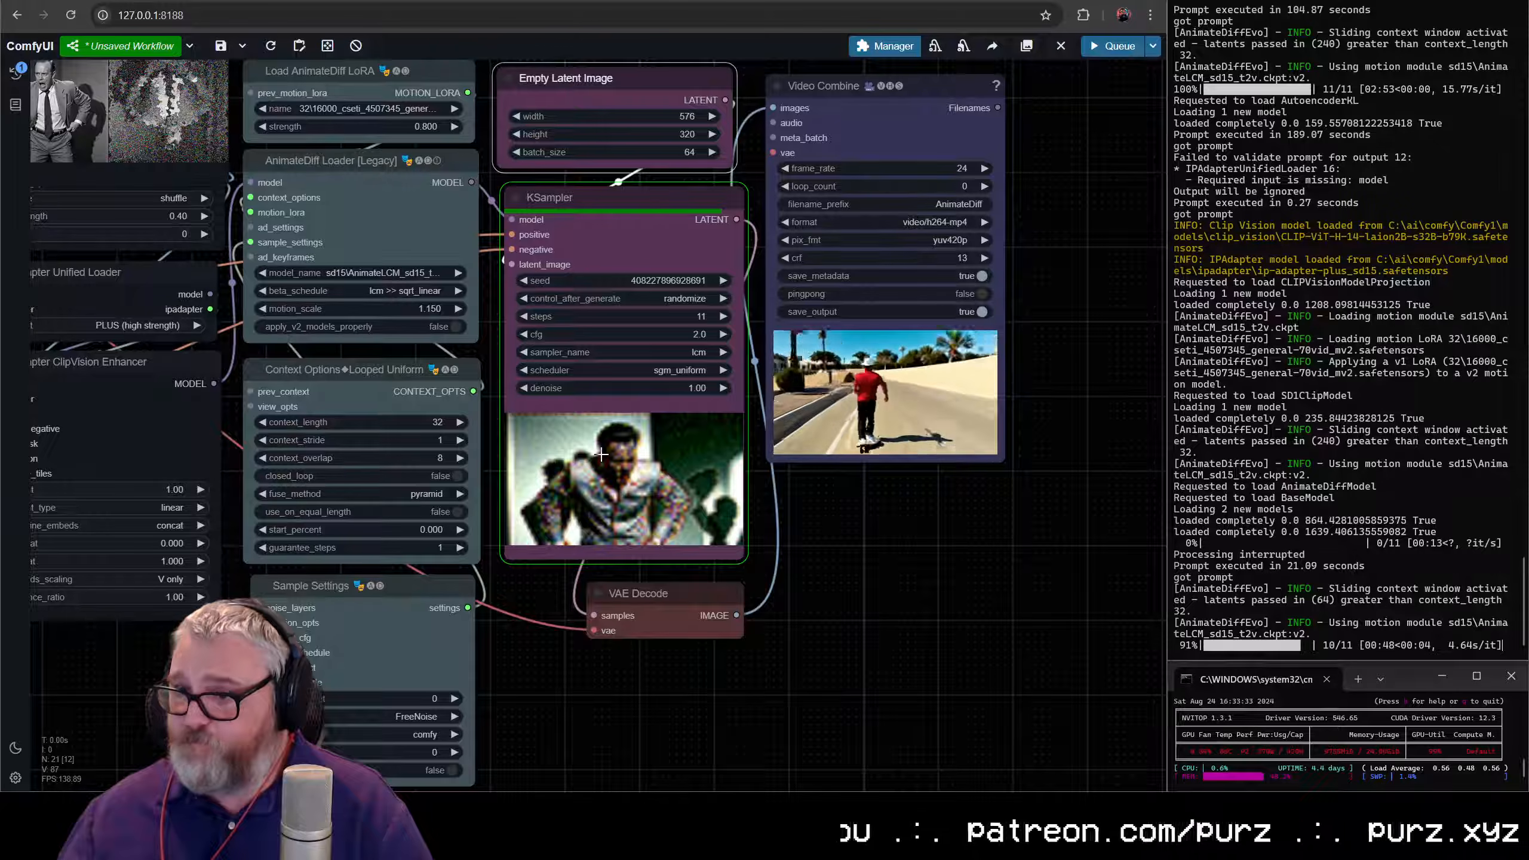
scroll(632, 471, "down", 2)
left_click_drag(637, 471, 677, 515)
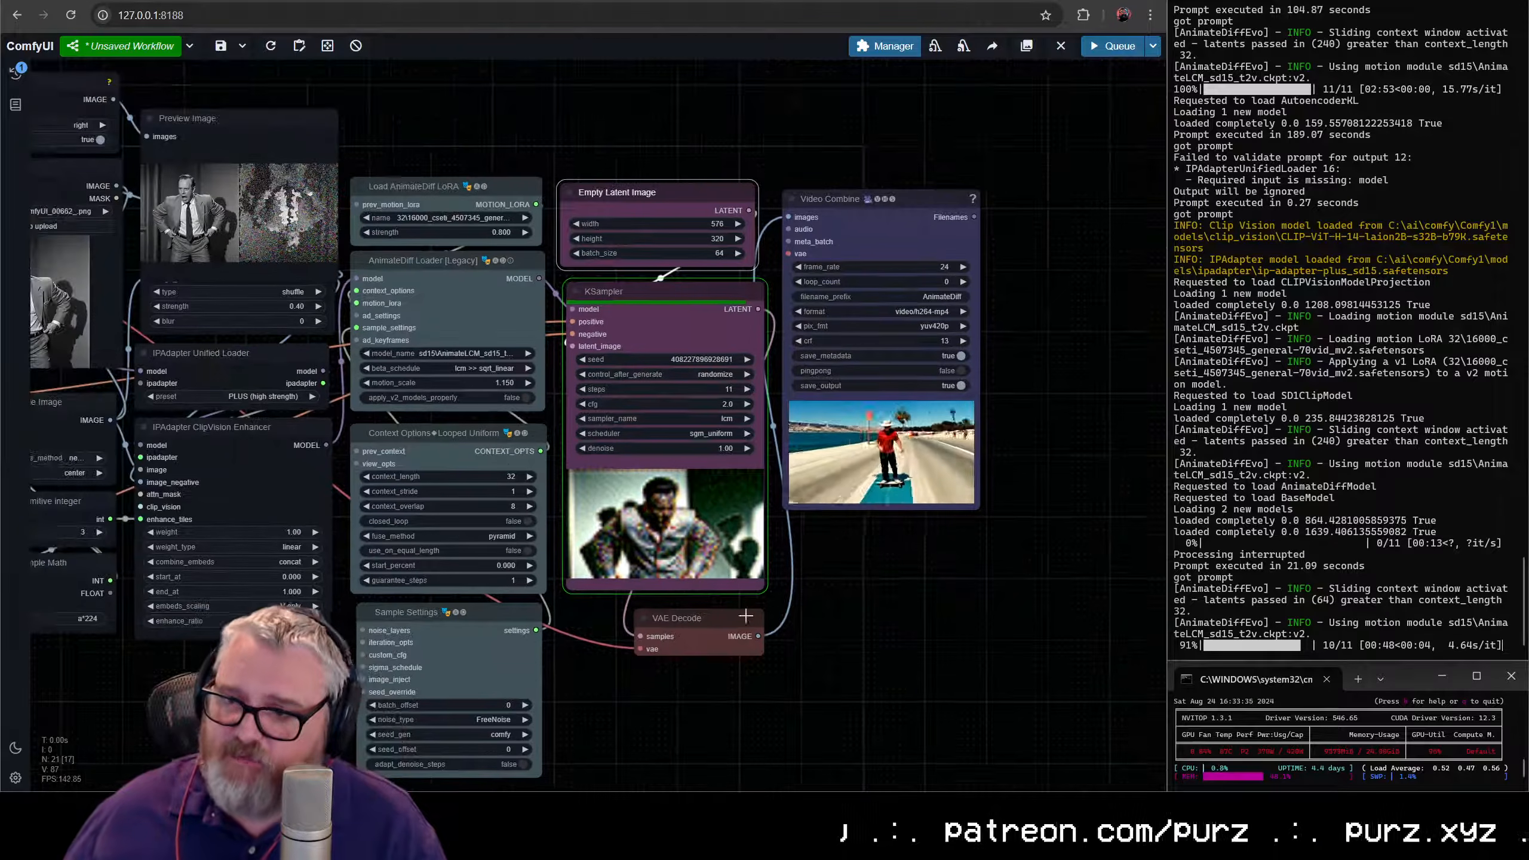
- Examine the finished animation in Video Combine next to the KSampler preview
scroll(745, 588, "up", 6)
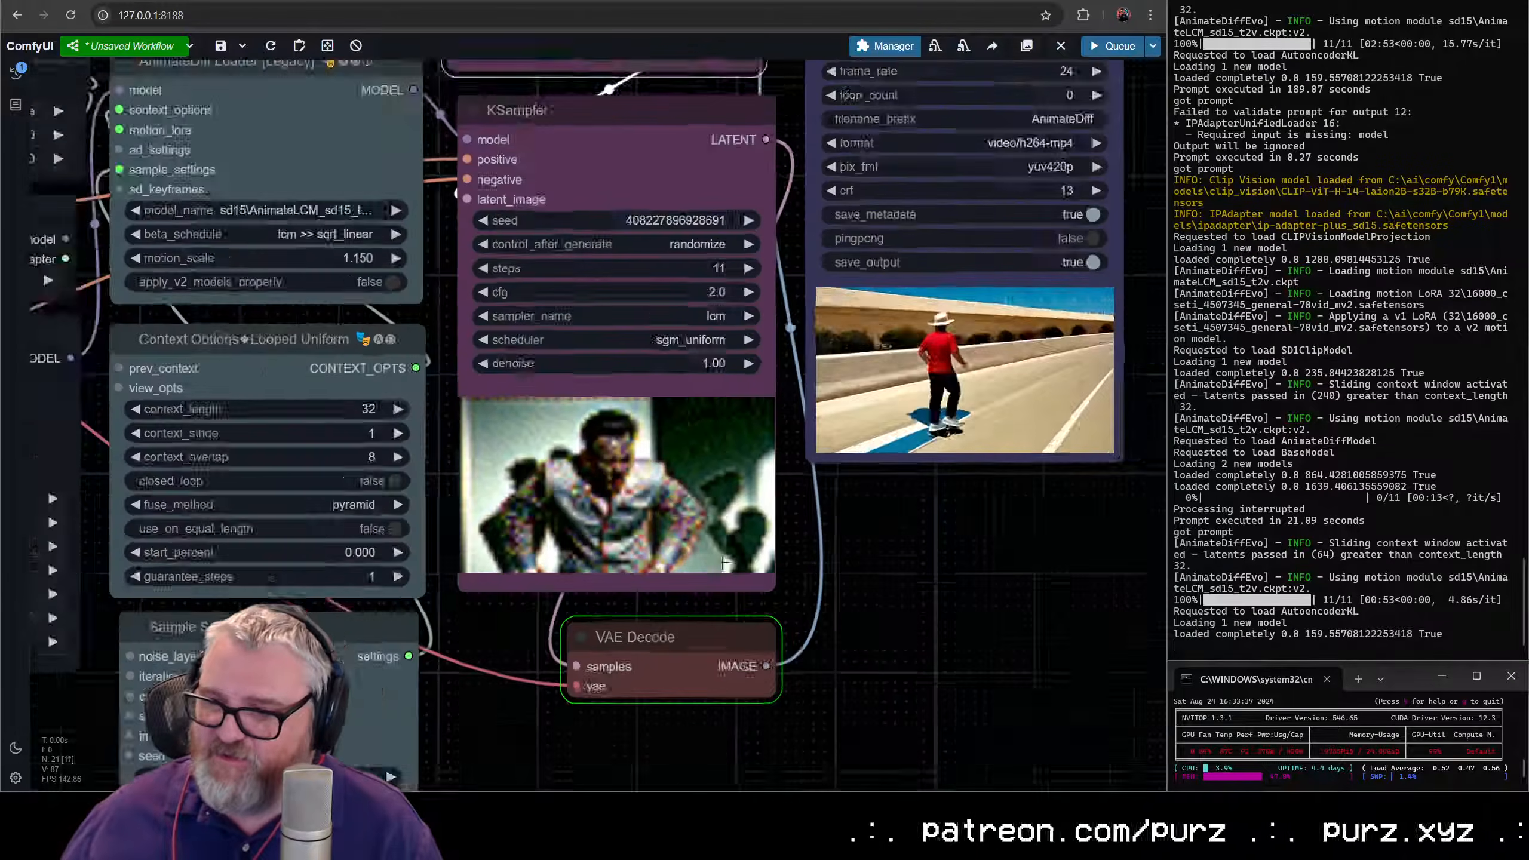
left_click_drag(965, 511, 855, 590)
scroll(876, 626, "down", 6)
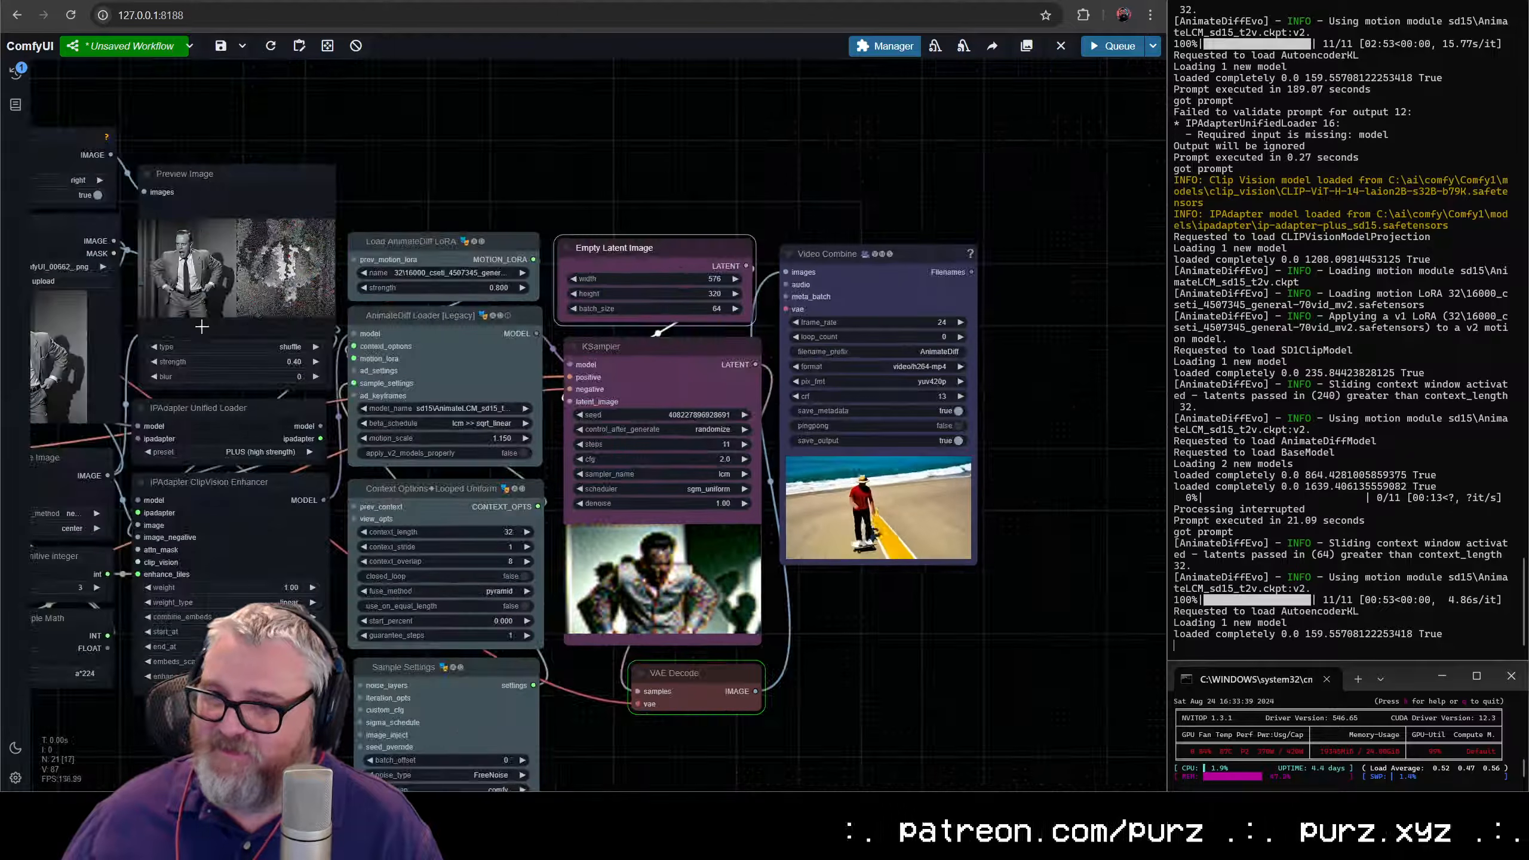
scroll(878, 476, "up", 5)
scroll(882, 482, "up", 3)
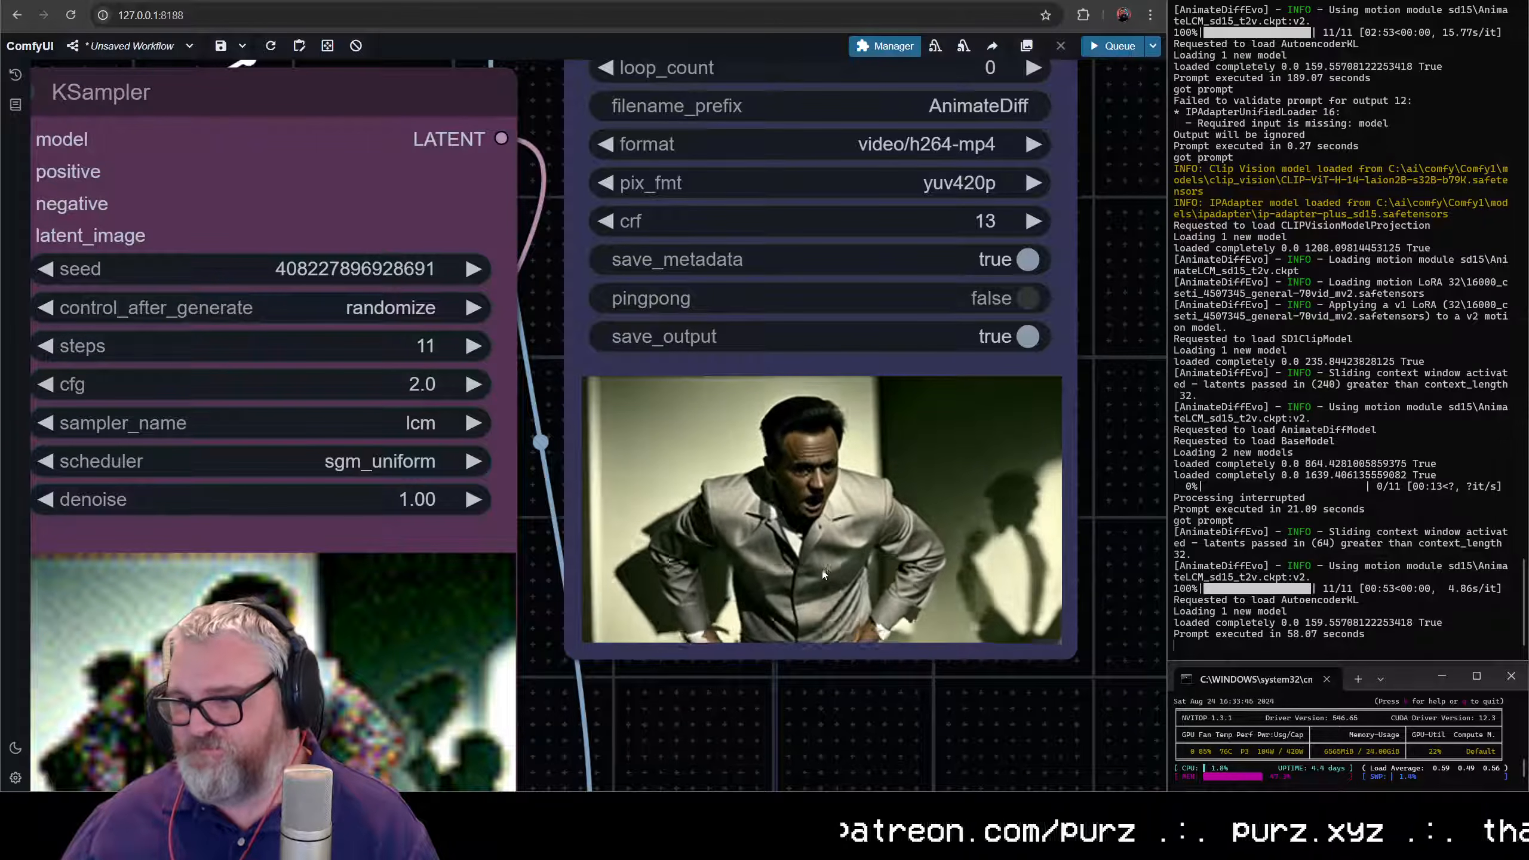
scroll(858, 588, "down", 6)
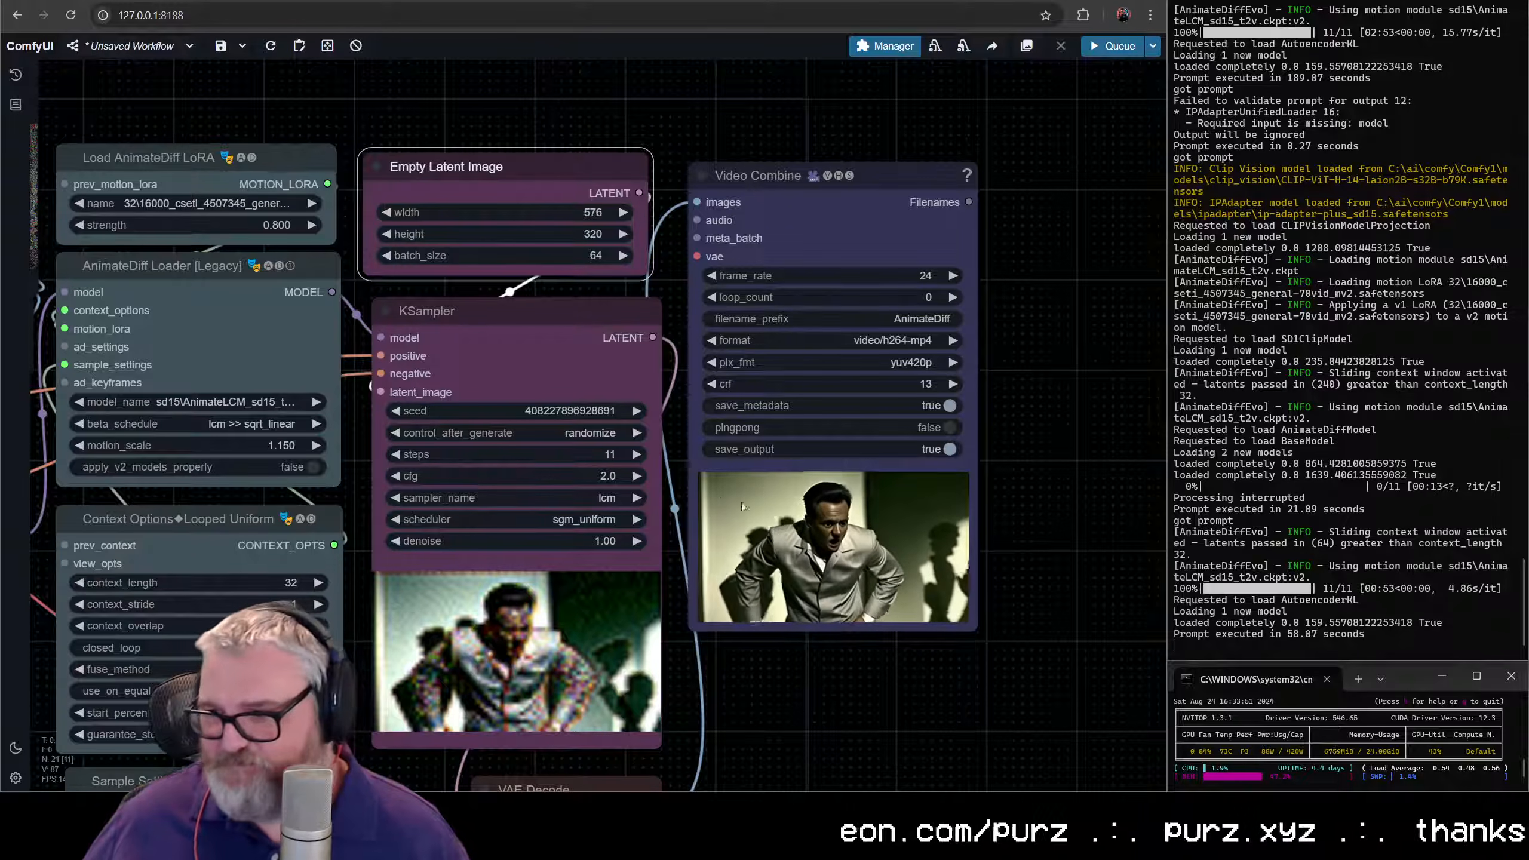
- Add a Florence2Run node in the empty space beside the checkpoint and prompt nodes
scroll(722, 432, "down", 5)
scroll(329, 382, "up", 6)
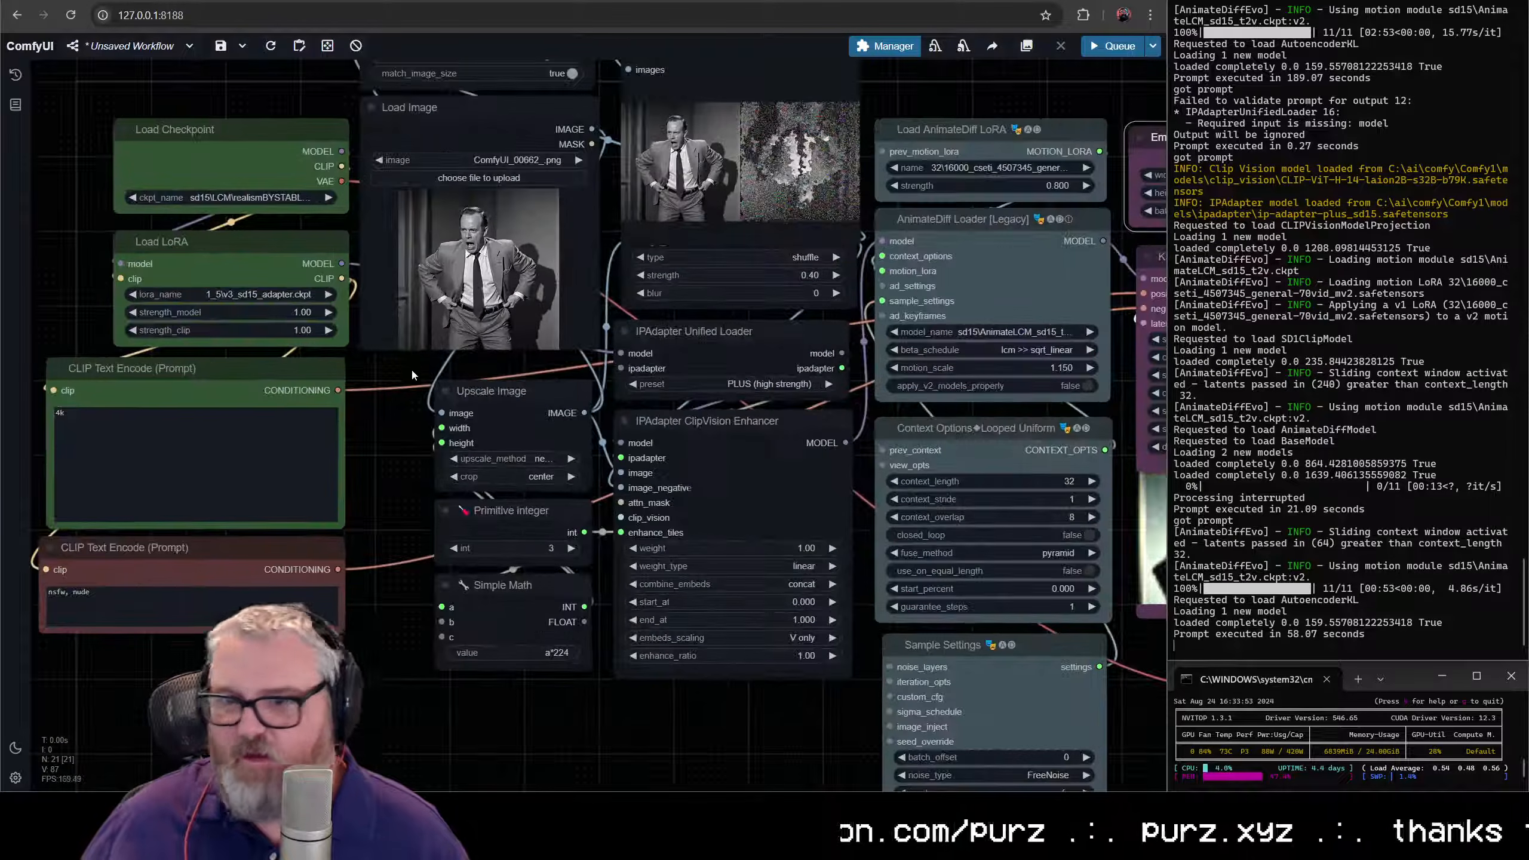
scroll(378, 491, "down", 6)
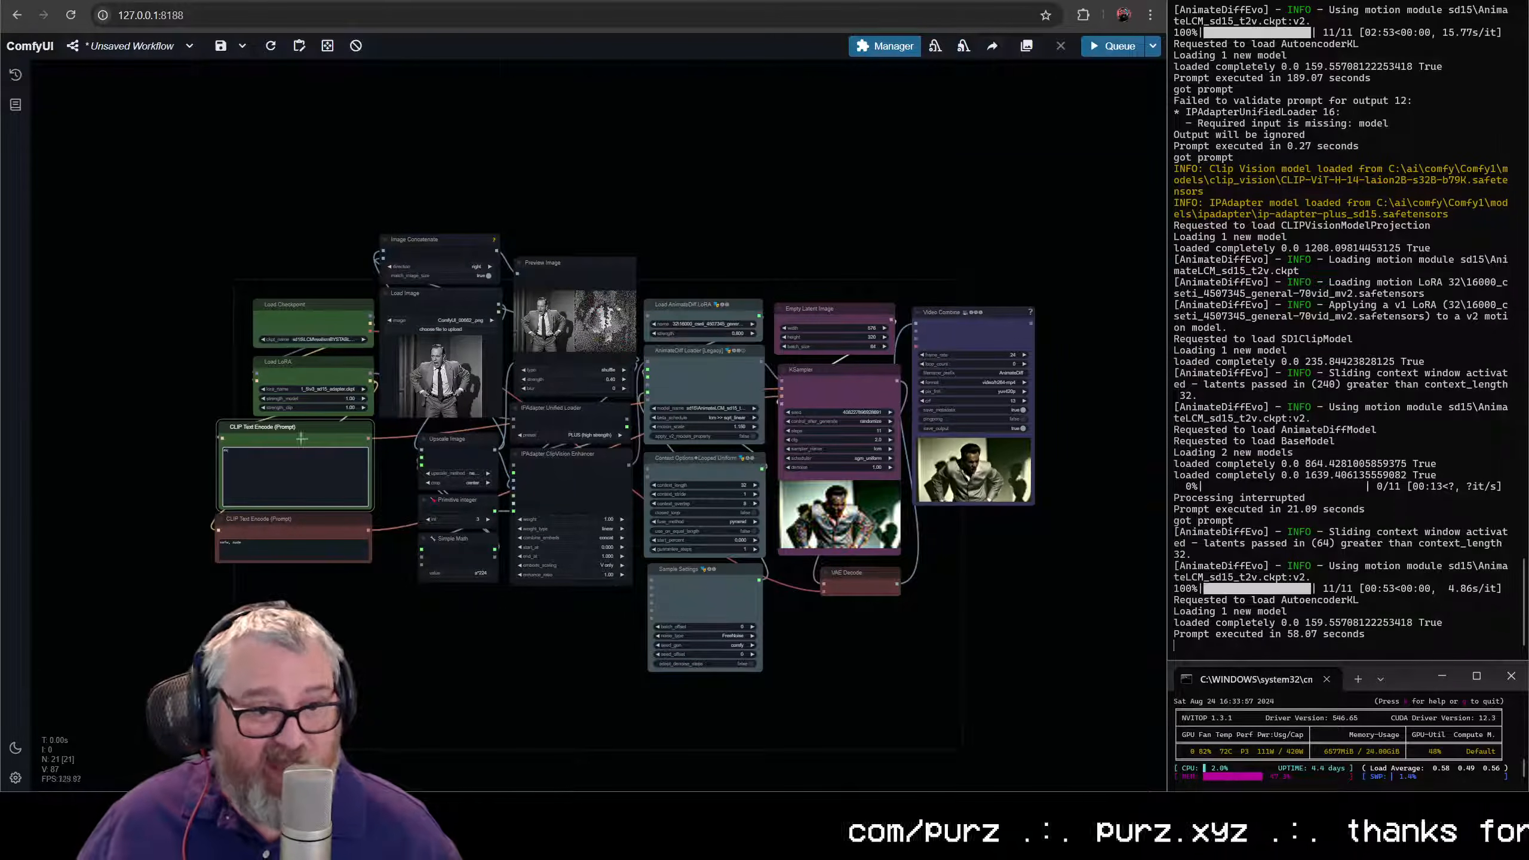
scroll(302, 438, "up", 3)
left_click_drag(36, 313, 270, 313)
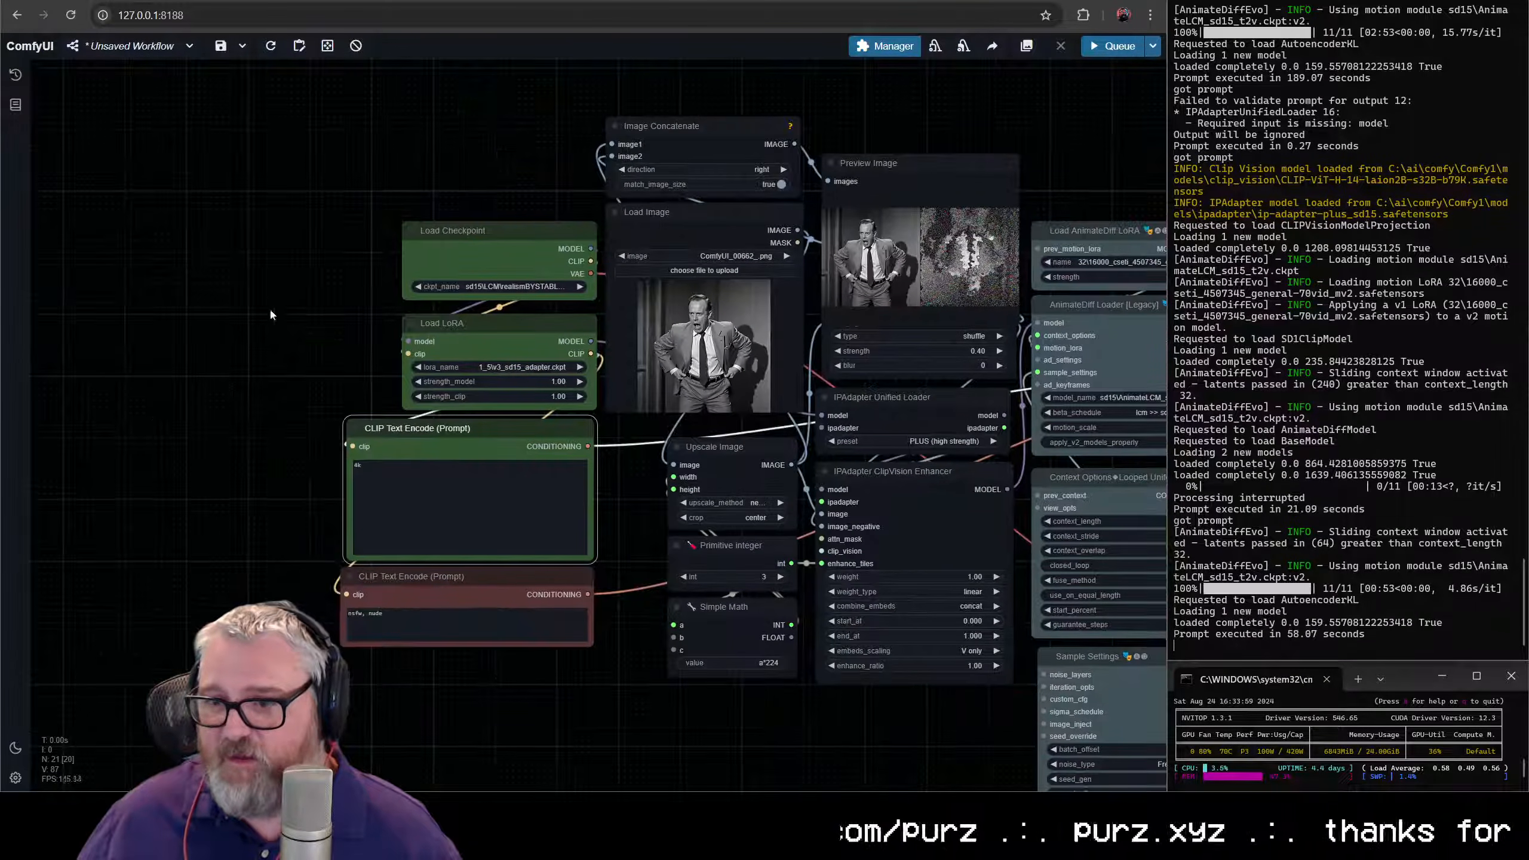
double_click(162, 401)
type("flore")
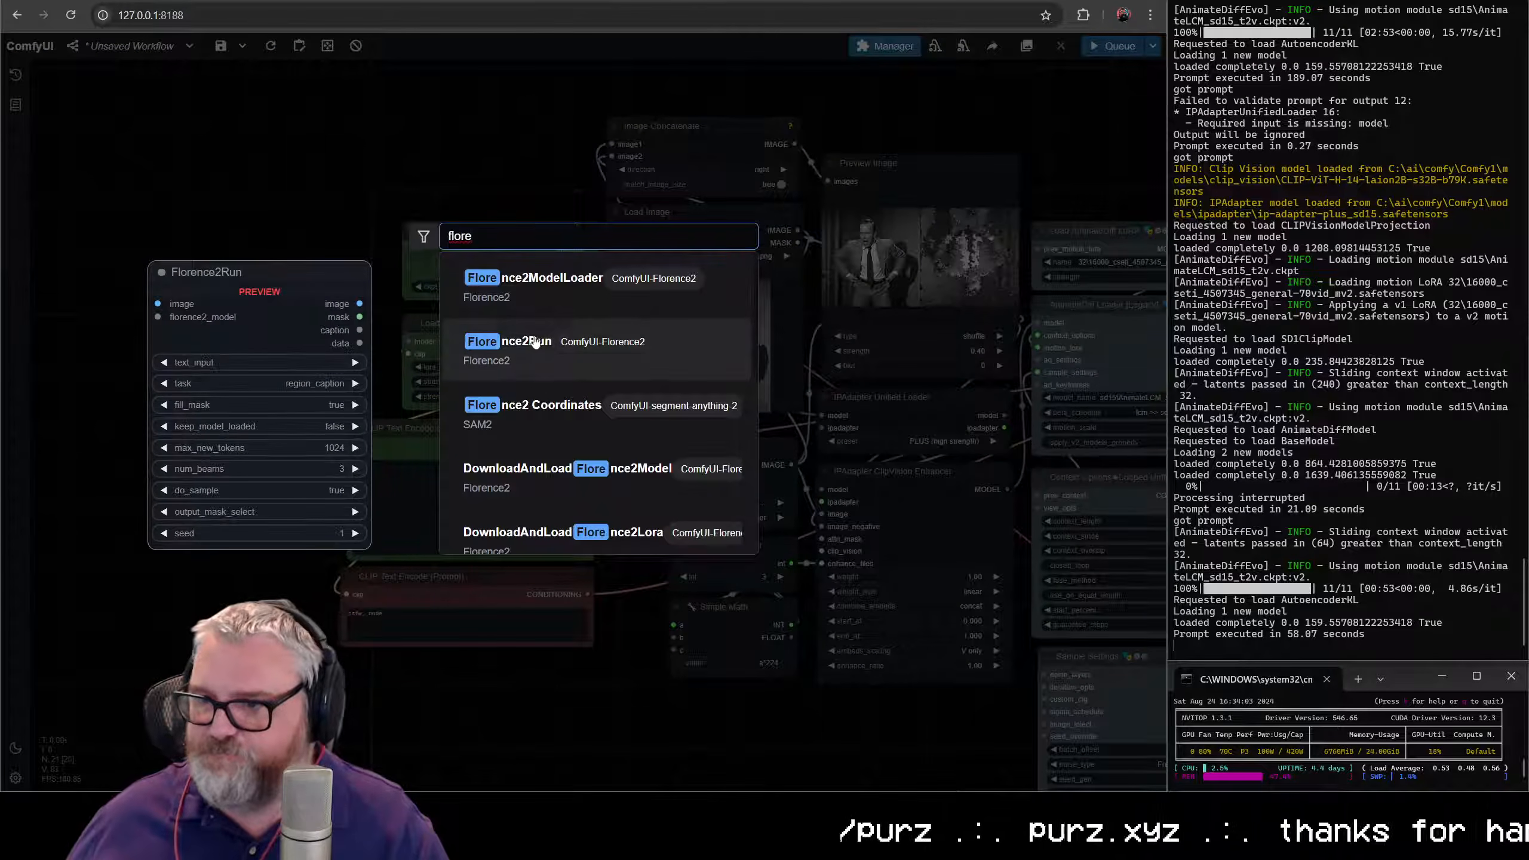
left_click(534, 342)
left_click_drag(249, 412, 720, 339)
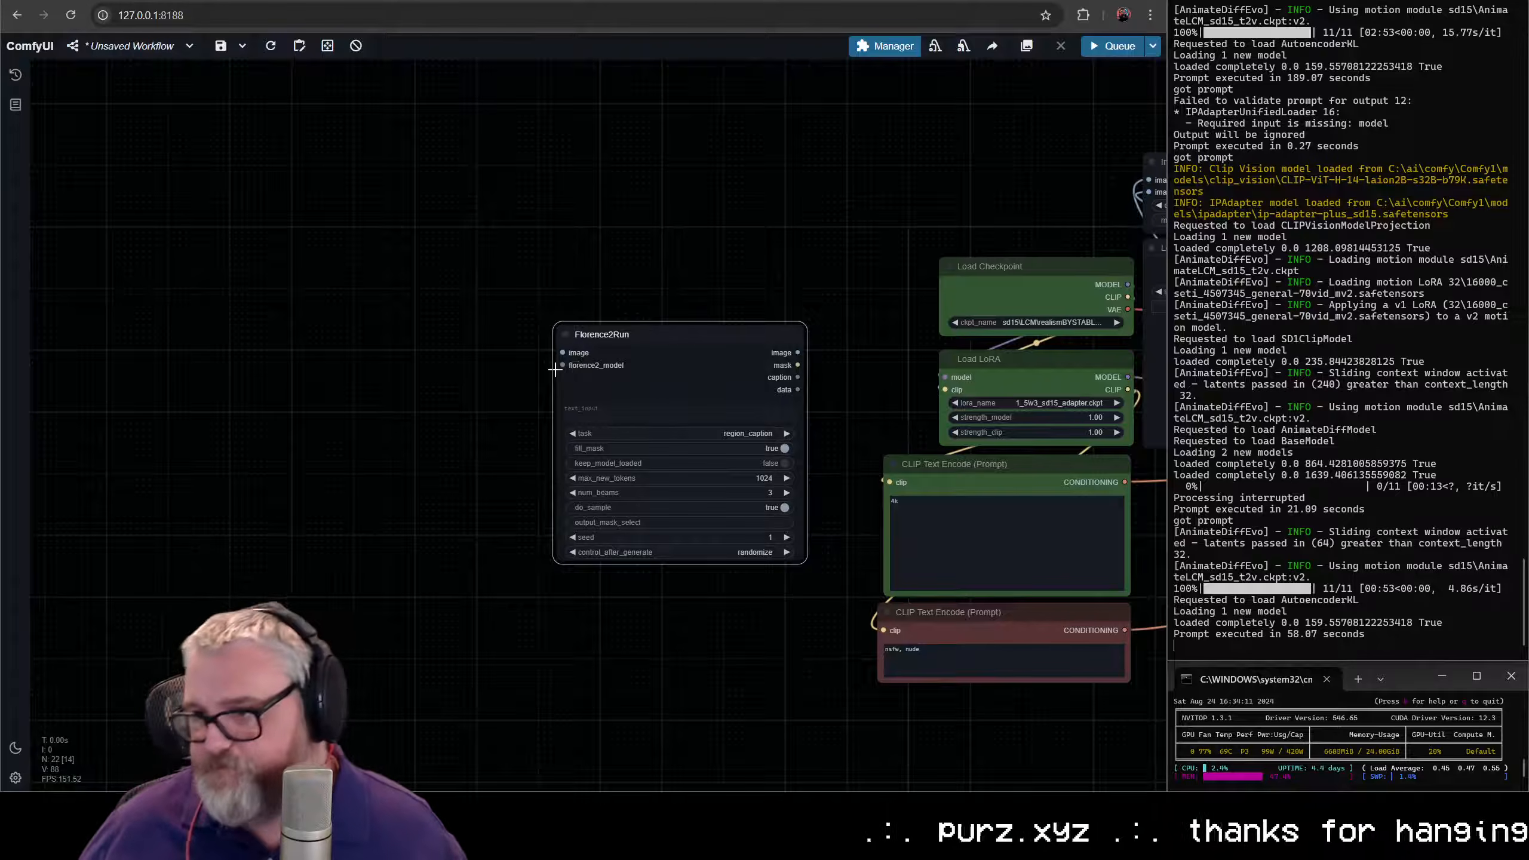
- Add a DownloadAndLoadFlorence2Model node feeding Florence2Run's florence2_model input, with its model set to thwri/CogFlorence-2.1-Large
left_click_drag(565, 366, 443, 280)
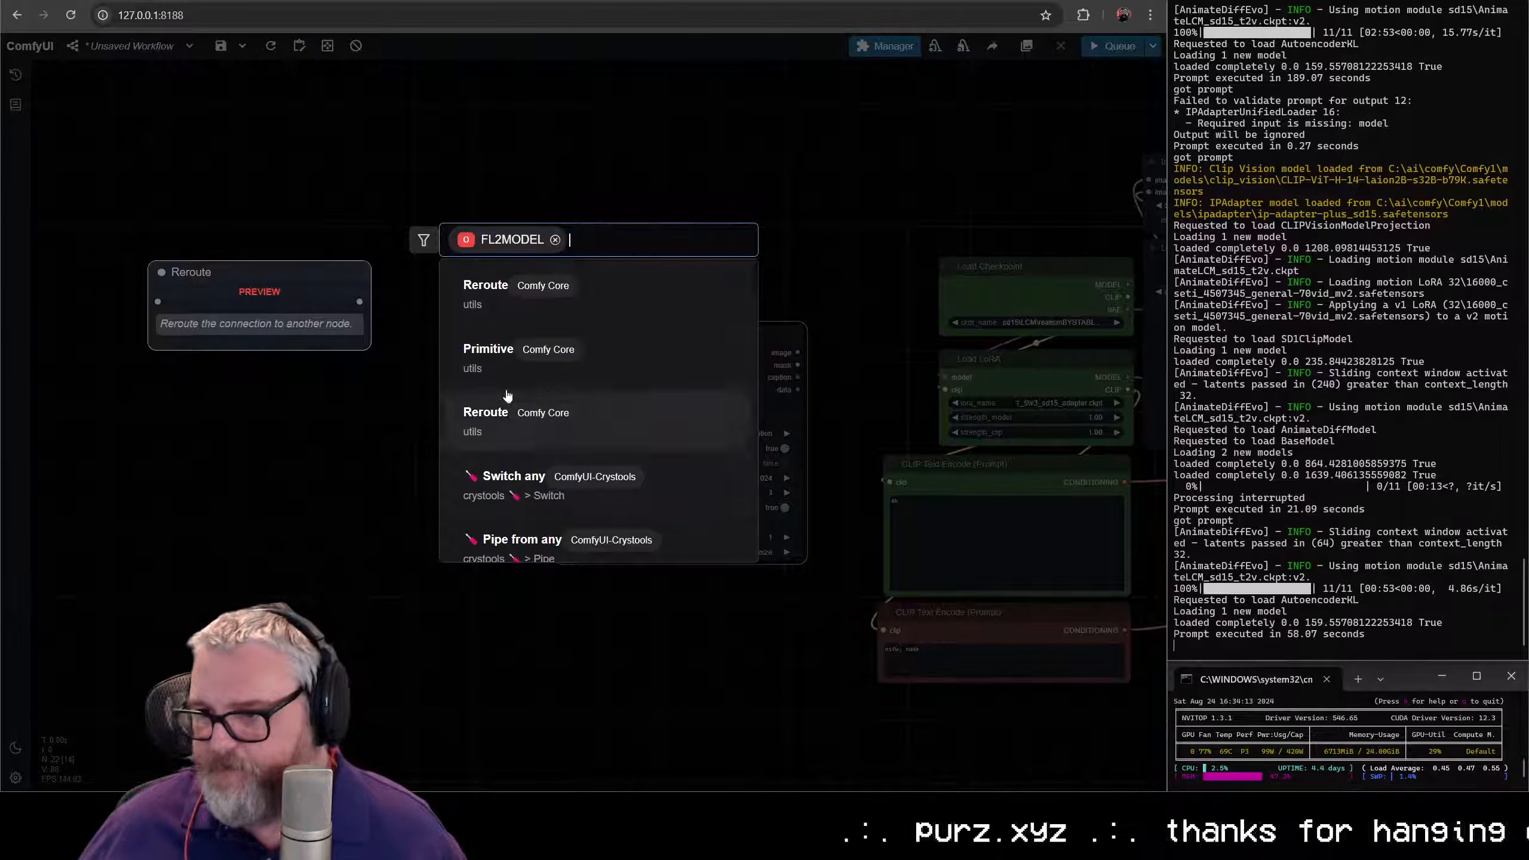
type("flore")
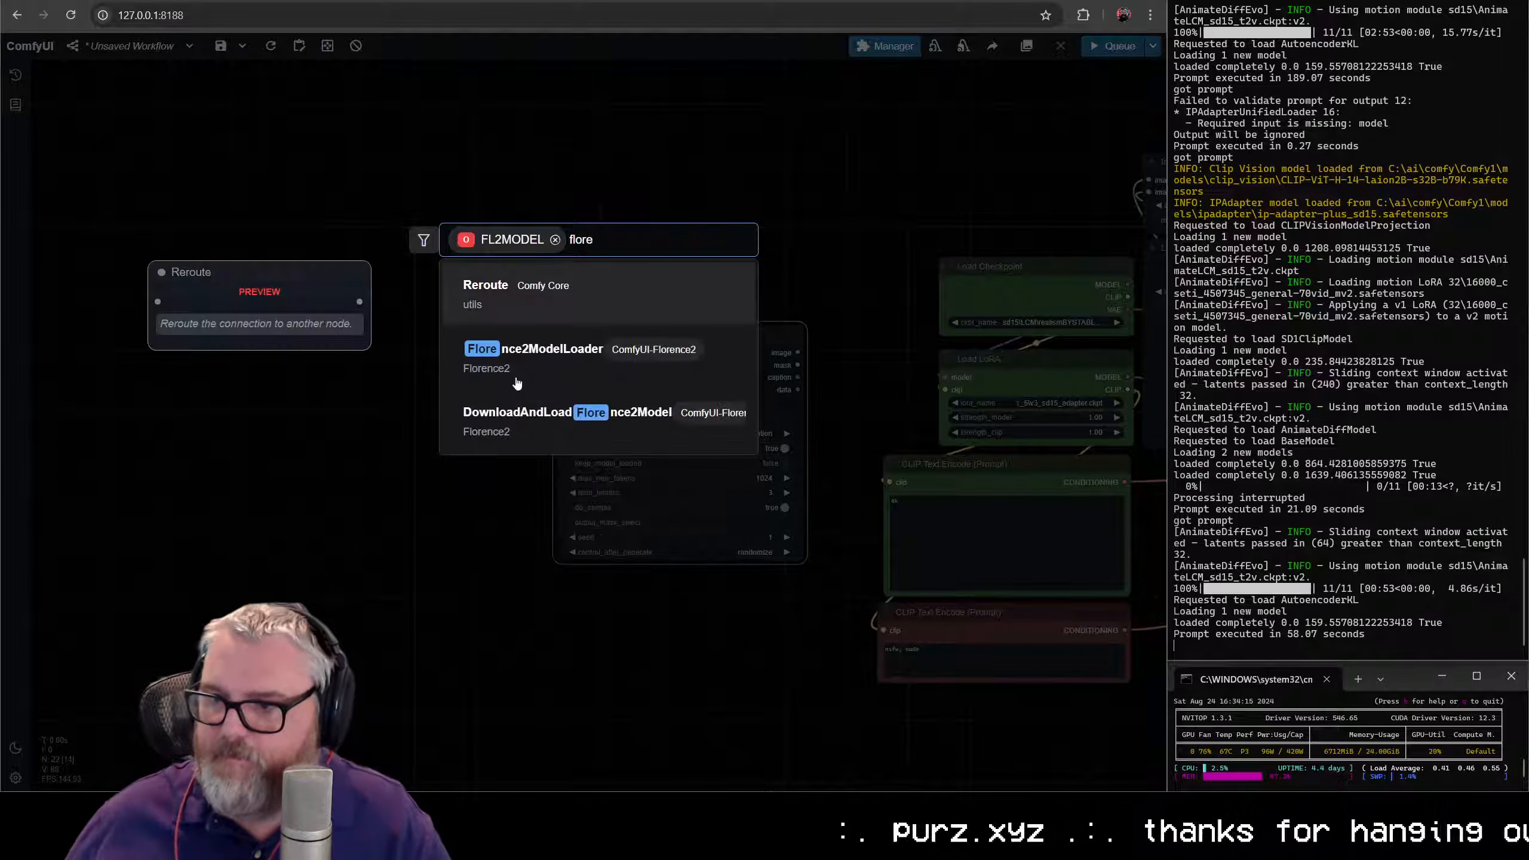
left_click(529, 421)
left_click_drag(577, 303, 470, 338)
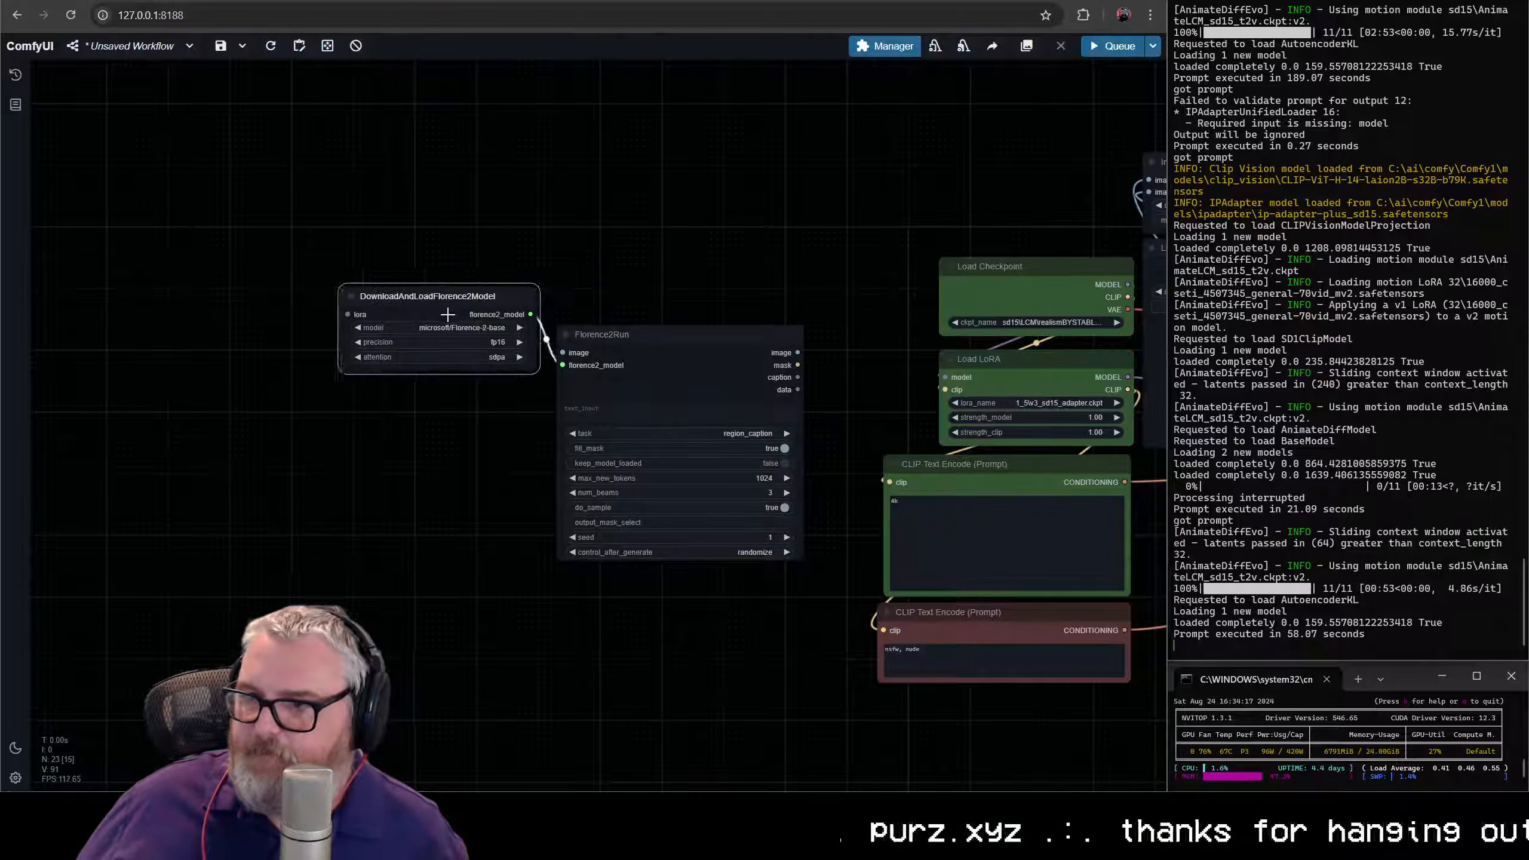
left_click(472, 341)
left_click(554, 422)
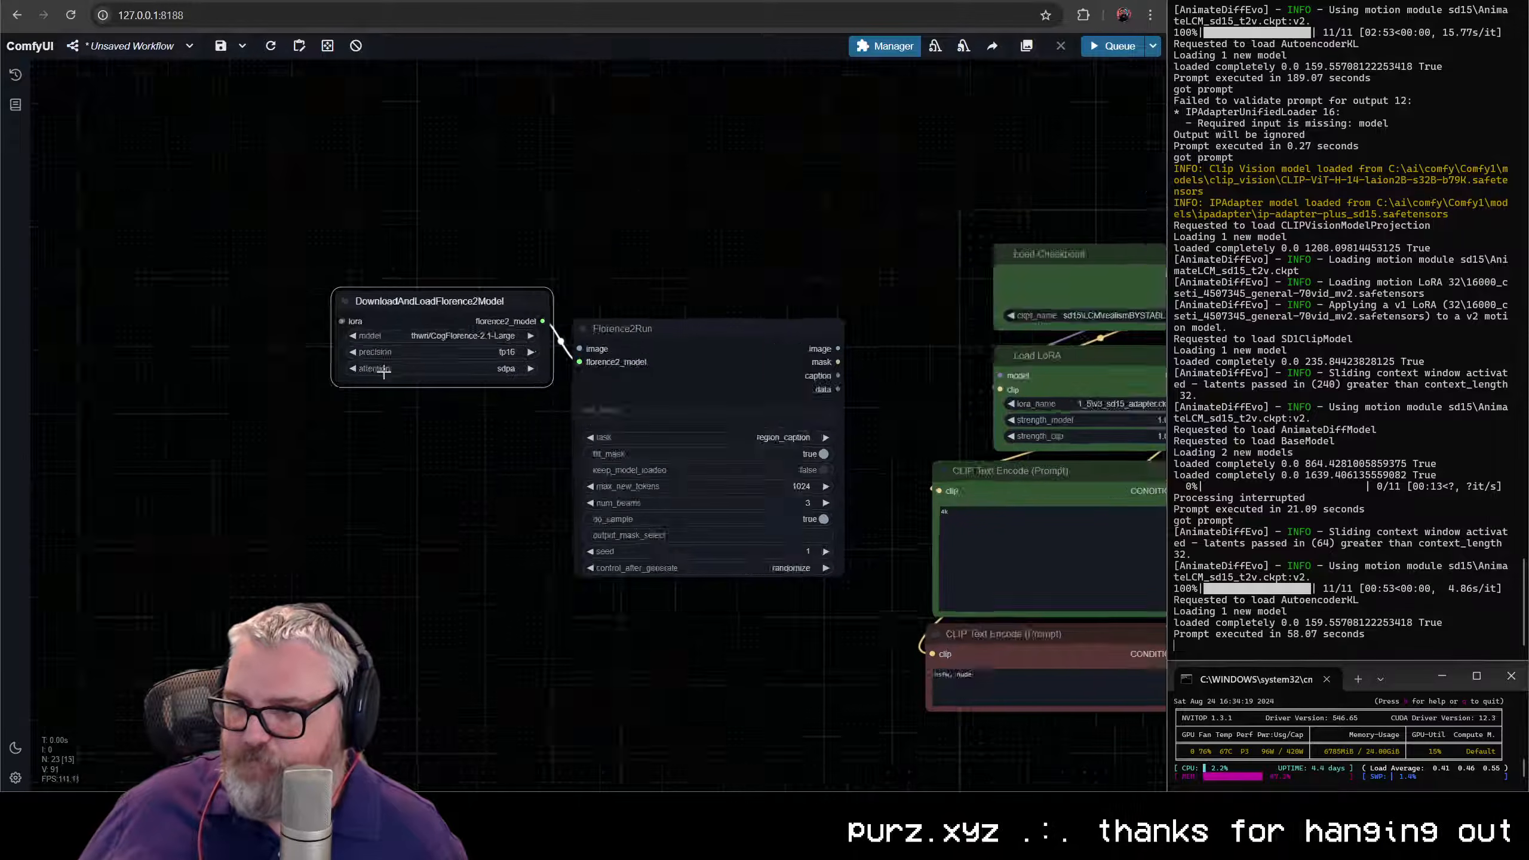
scroll(506, 461, "up", 8)
left_click_drag(506, 461, 335, 443)
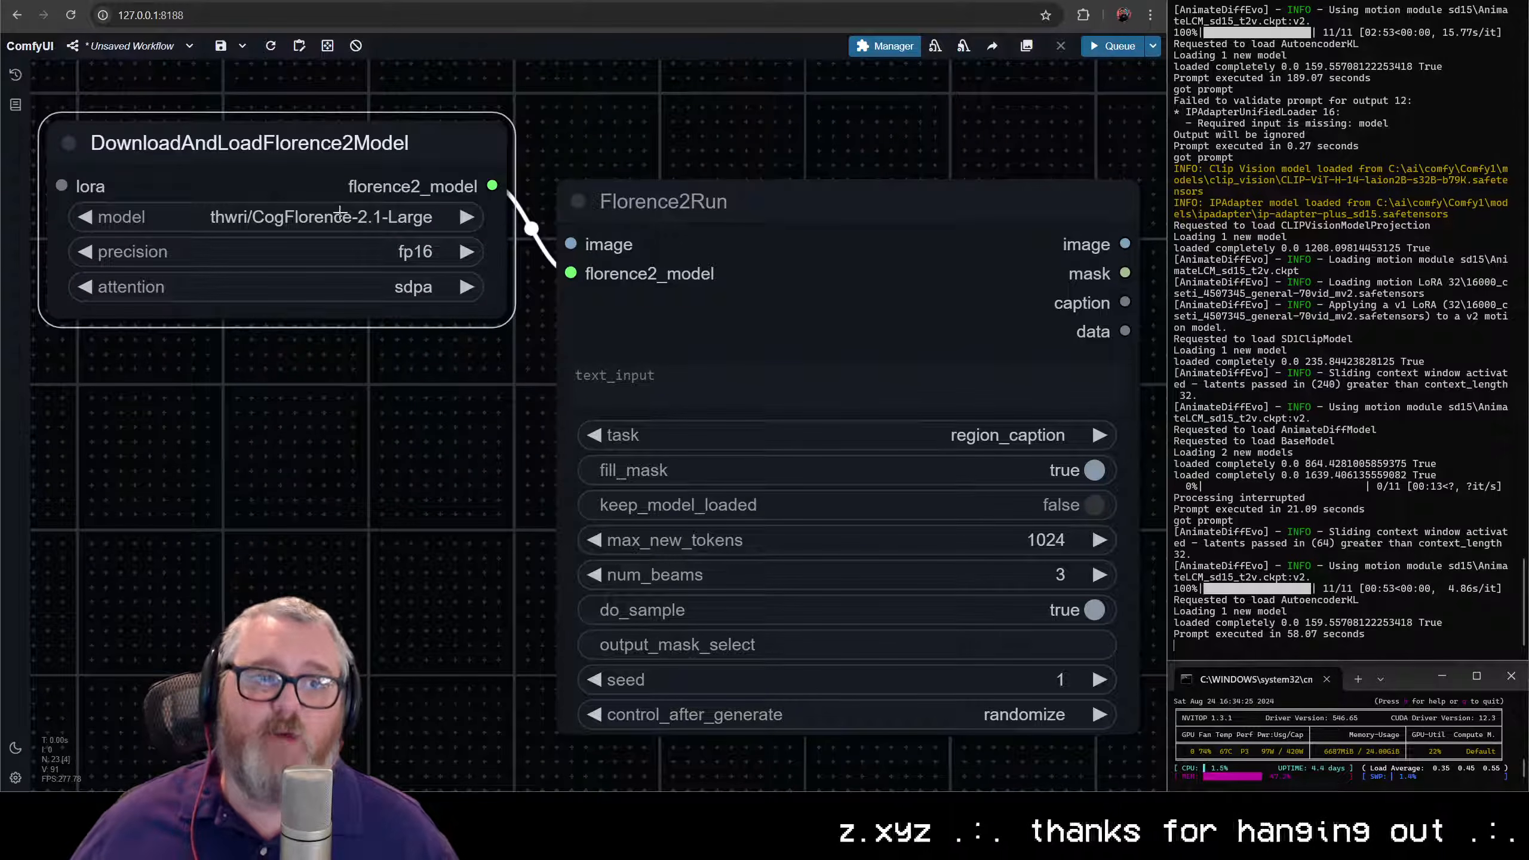
- Wire Upscale Image's IMAGE output to Florence2Run's image input
left_click(662, 244)
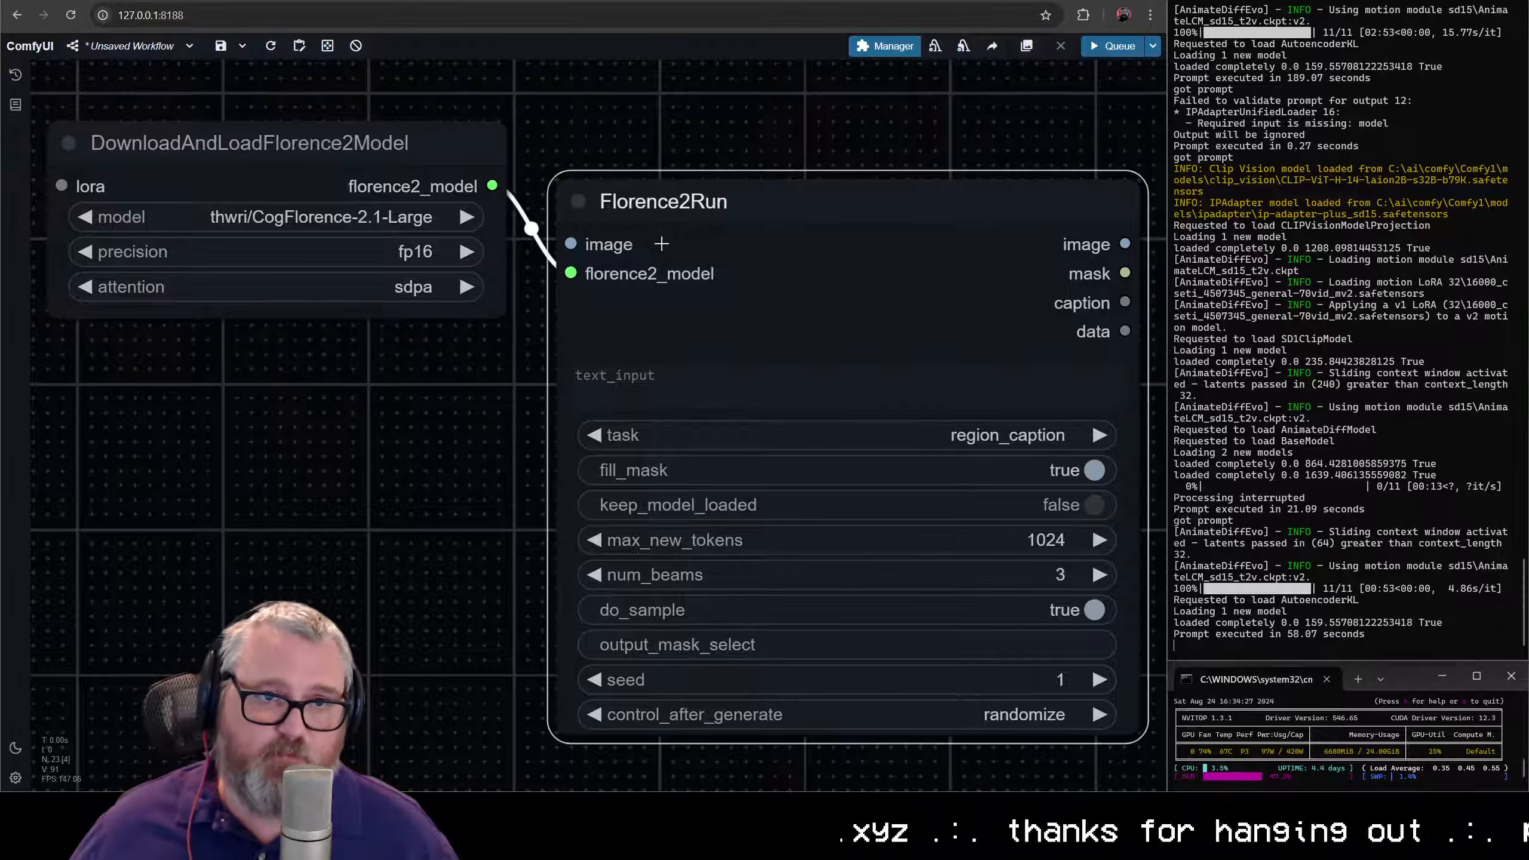
scroll(749, 221, "down", 6)
left_click_drag(928, 196, 420, 245)
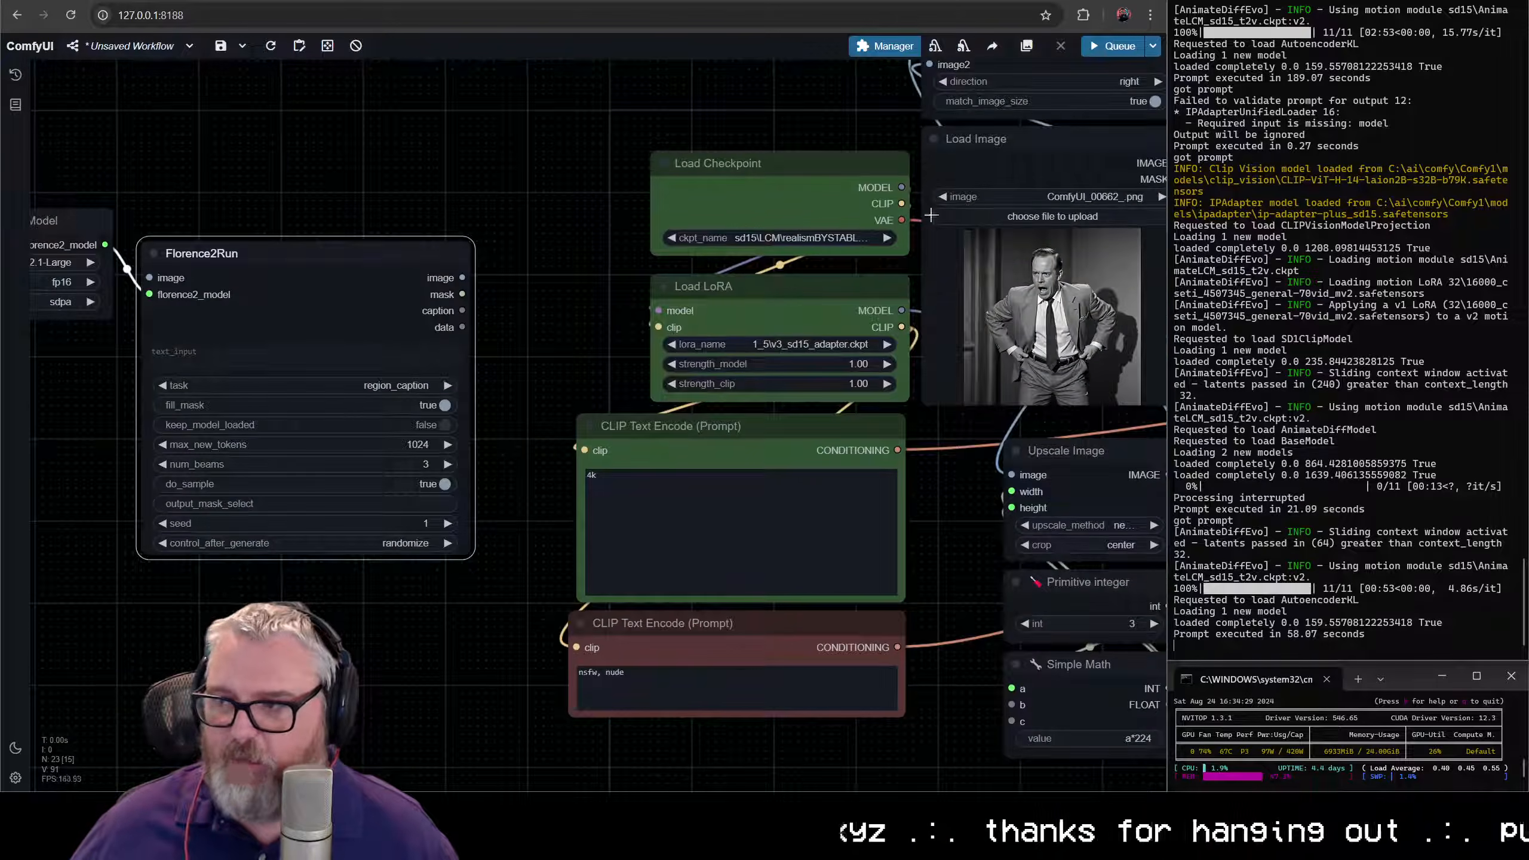
left_click_drag(930, 215, 548, 290)
scroll(804, 228, "down", 2)
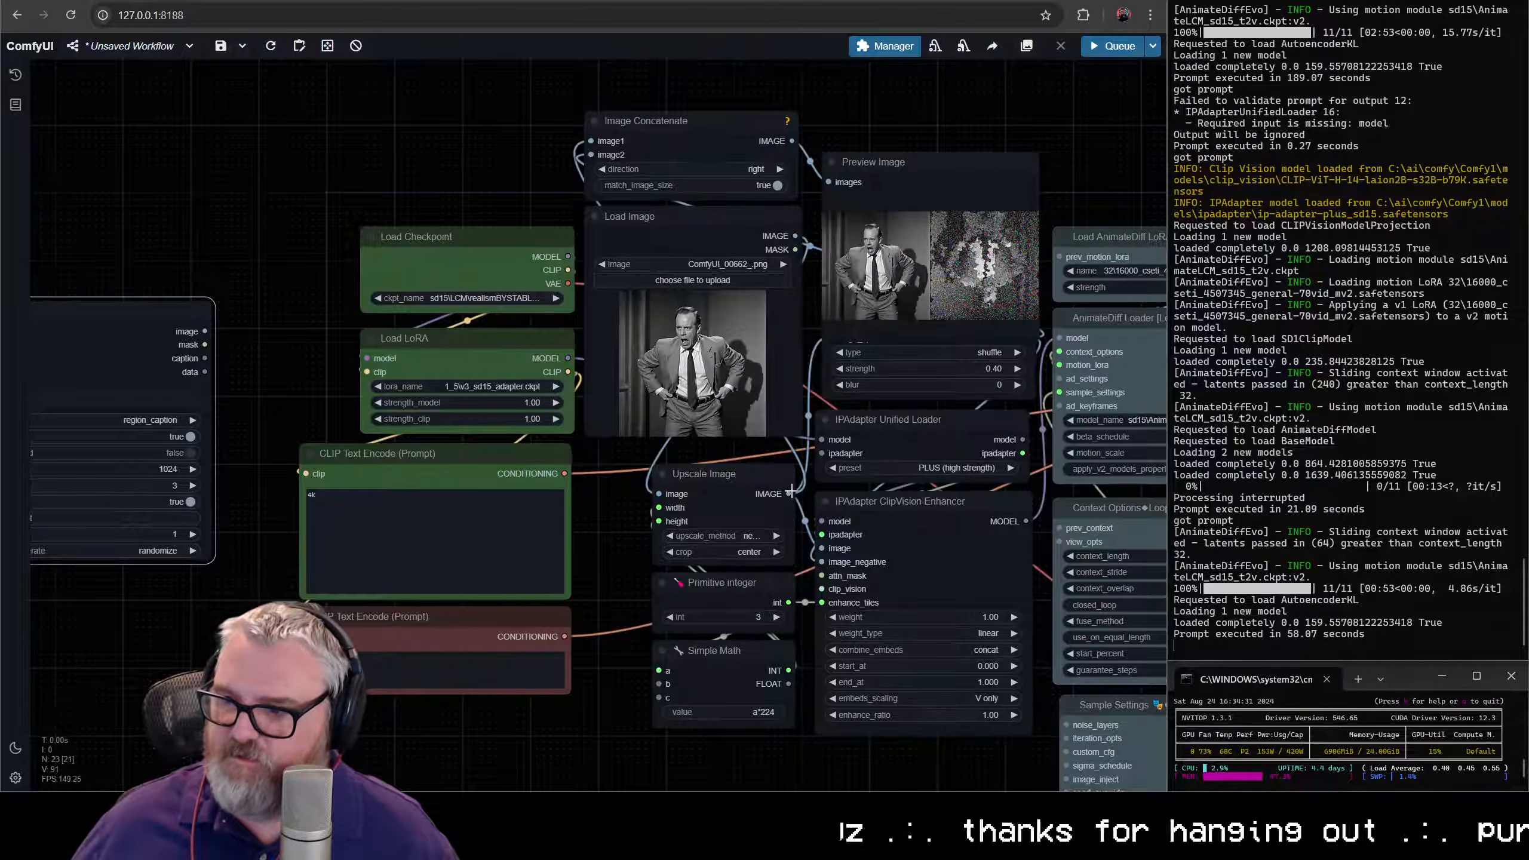
left_click_drag(790, 492, 307, 498)
- Set Florence2Run's task to more_detailed_caption
key("space")
scroll(495, 604, "up", 1)
left_click(513, 582)
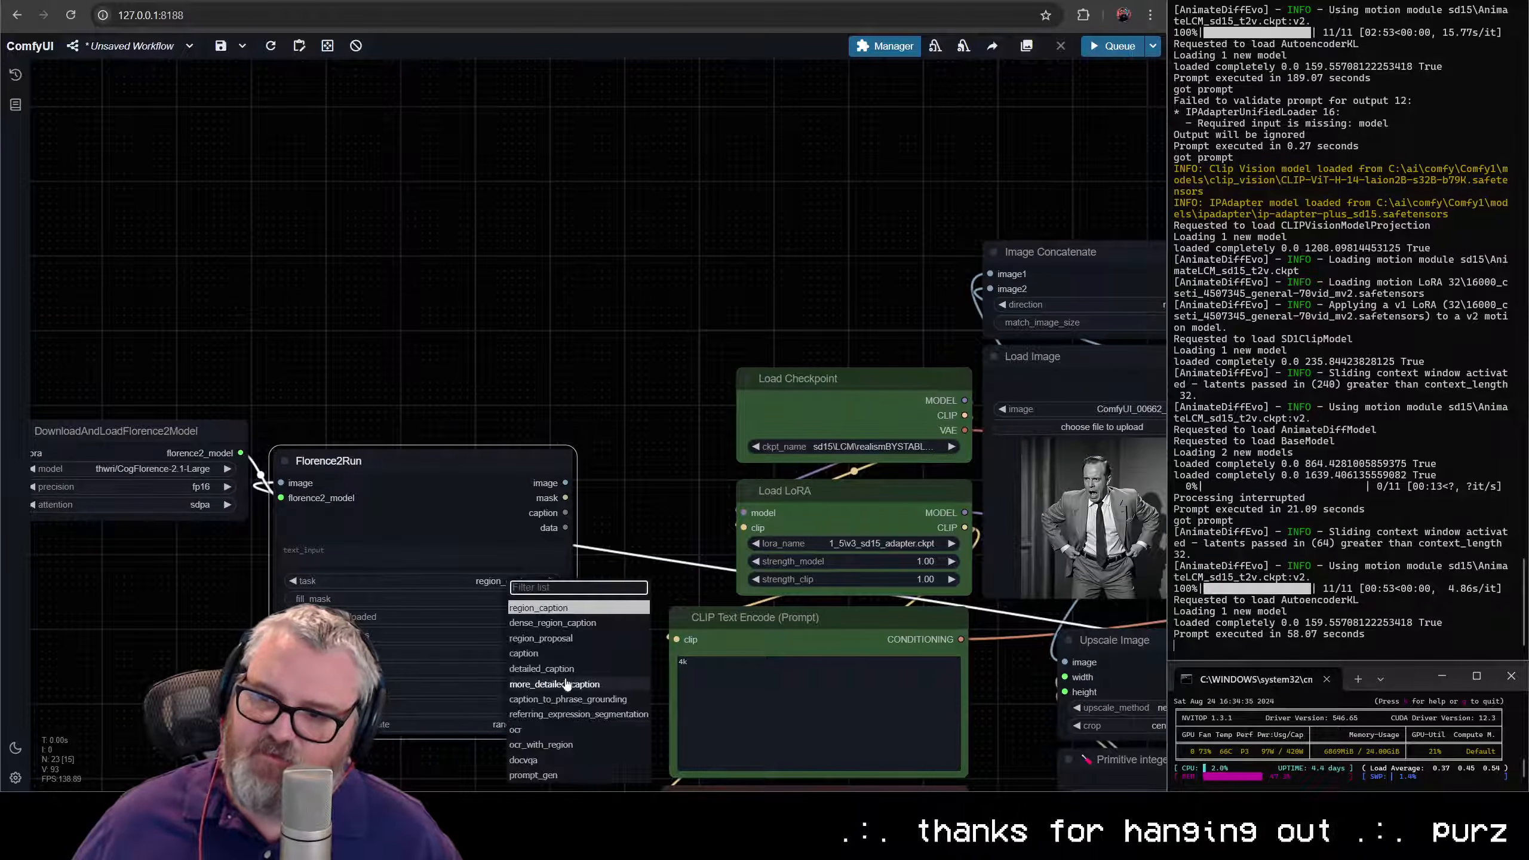
left_click(562, 685)
- Convert the positive CLIP Text Encode's text to an input and feed it from Florence2Run's caption output
scroll(621, 521, "up", 4)
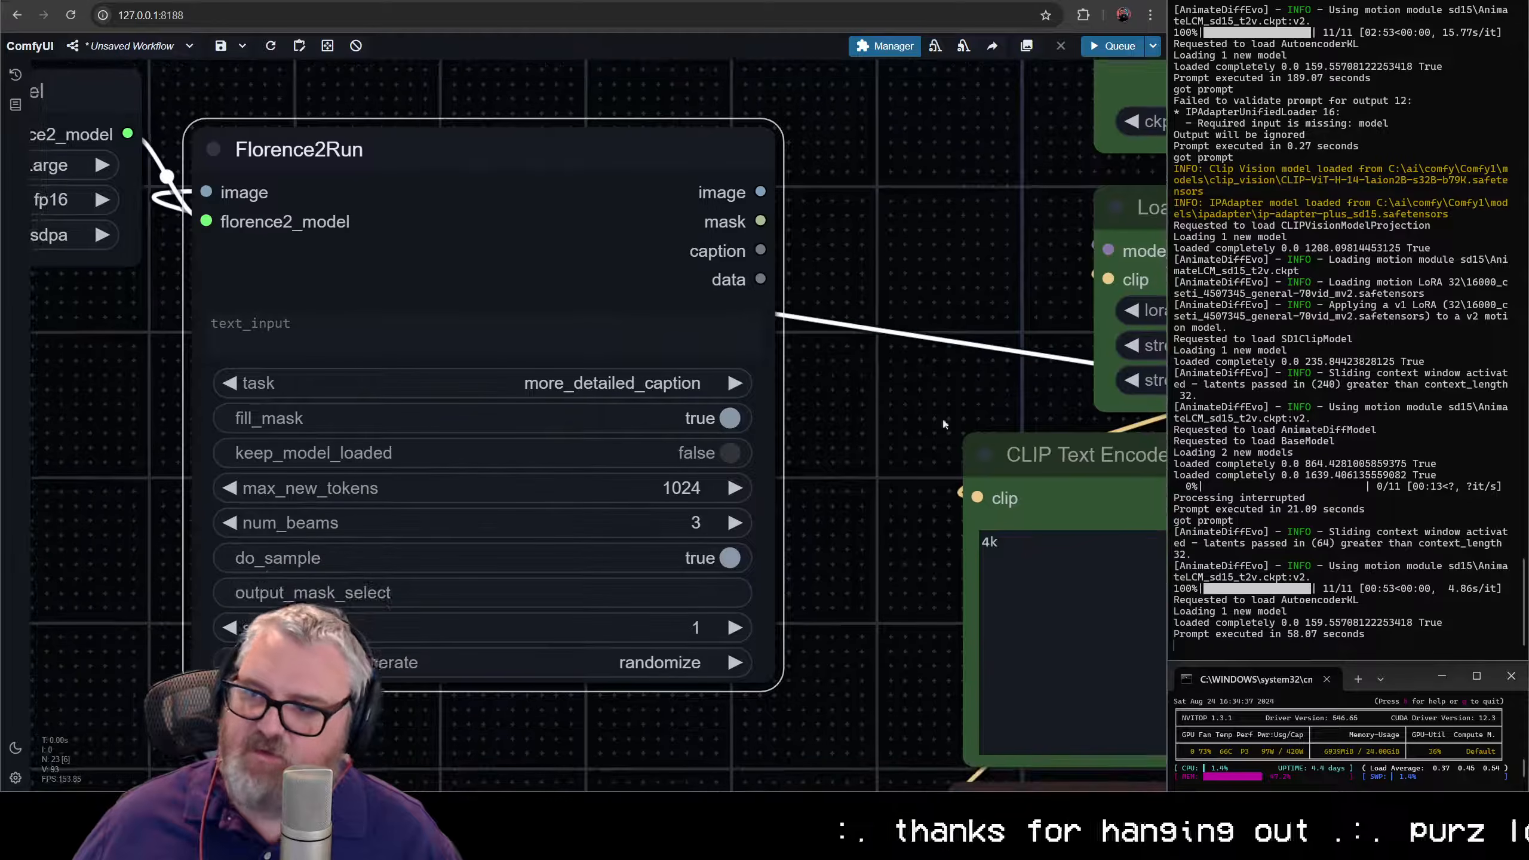
right_click(1050, 446)
left_click(1142, 731)
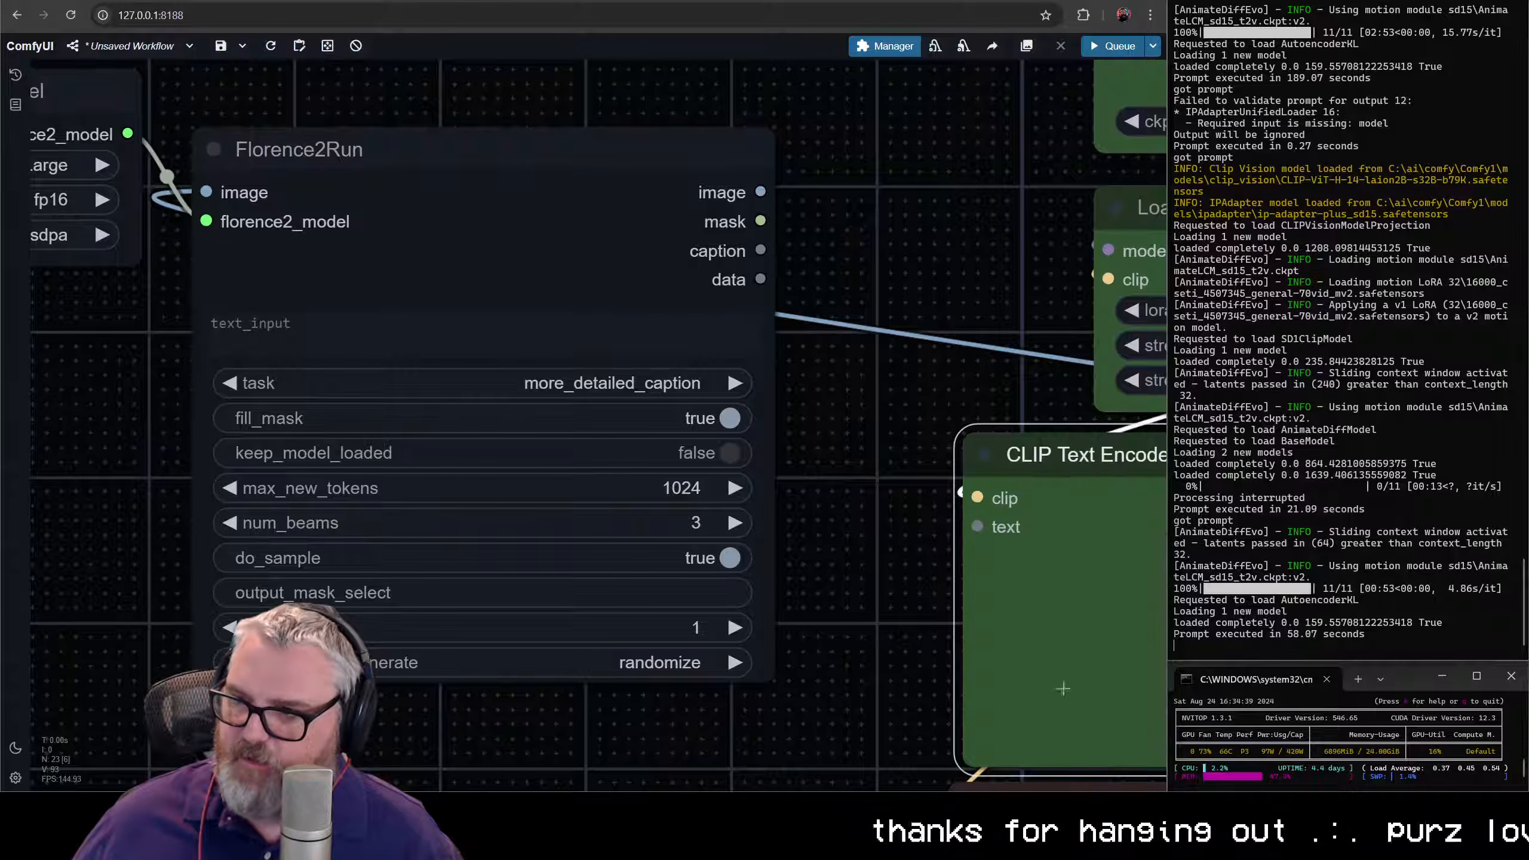
left_click_drag(761, 250, 977, 526)
- Add a Show Text node fed by Florence2Run's caption output and place it directly below Florence2Run
scroll(872, 520, "down", 3)
left_click_drag(872, 521, 645, 446)
left_click_drag(568, 242, 446, 602)
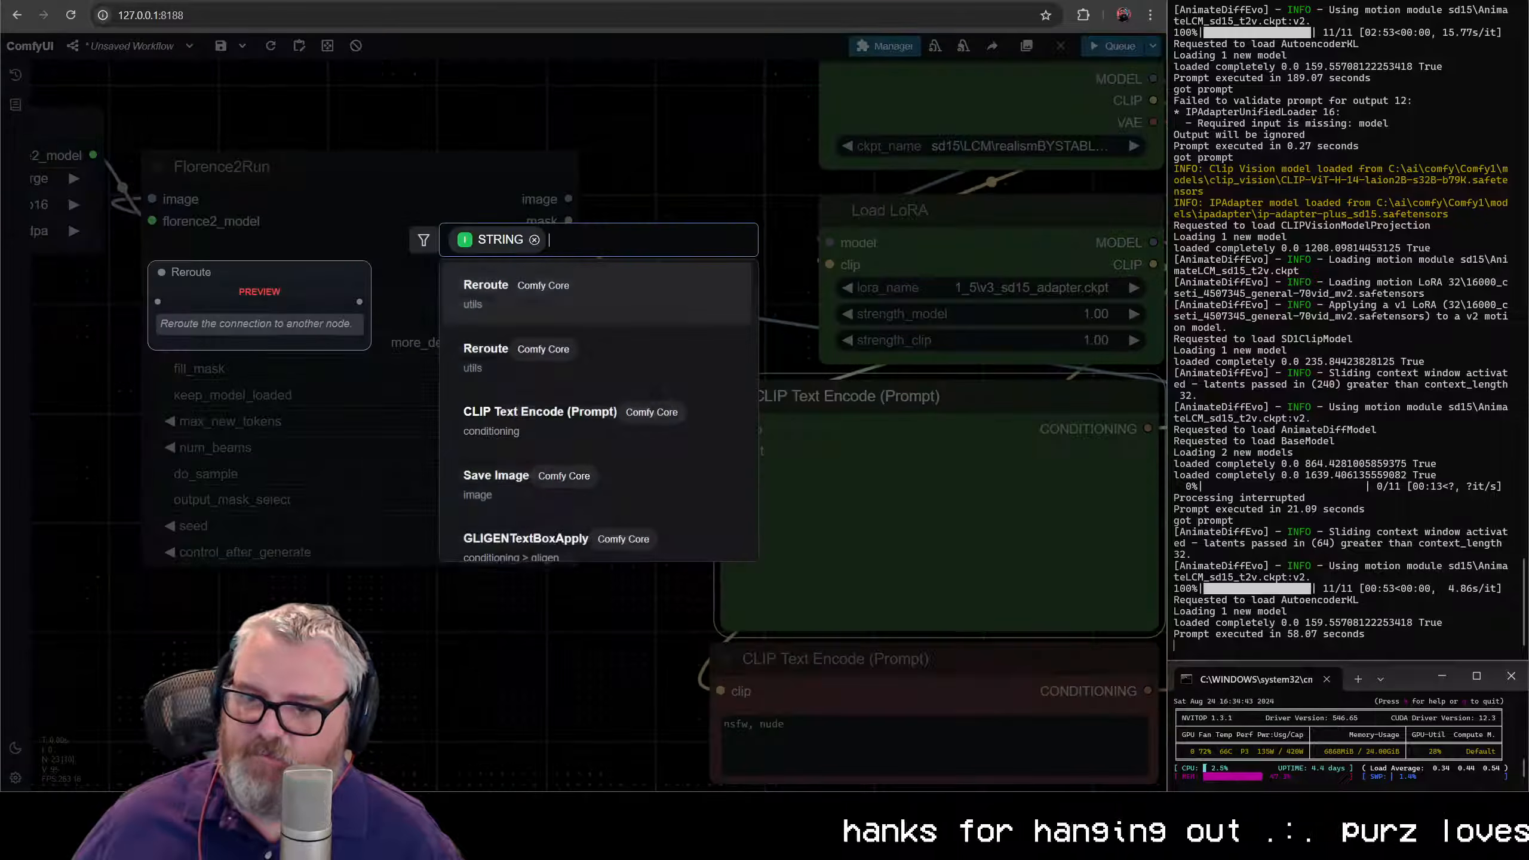
type("sho9wte")
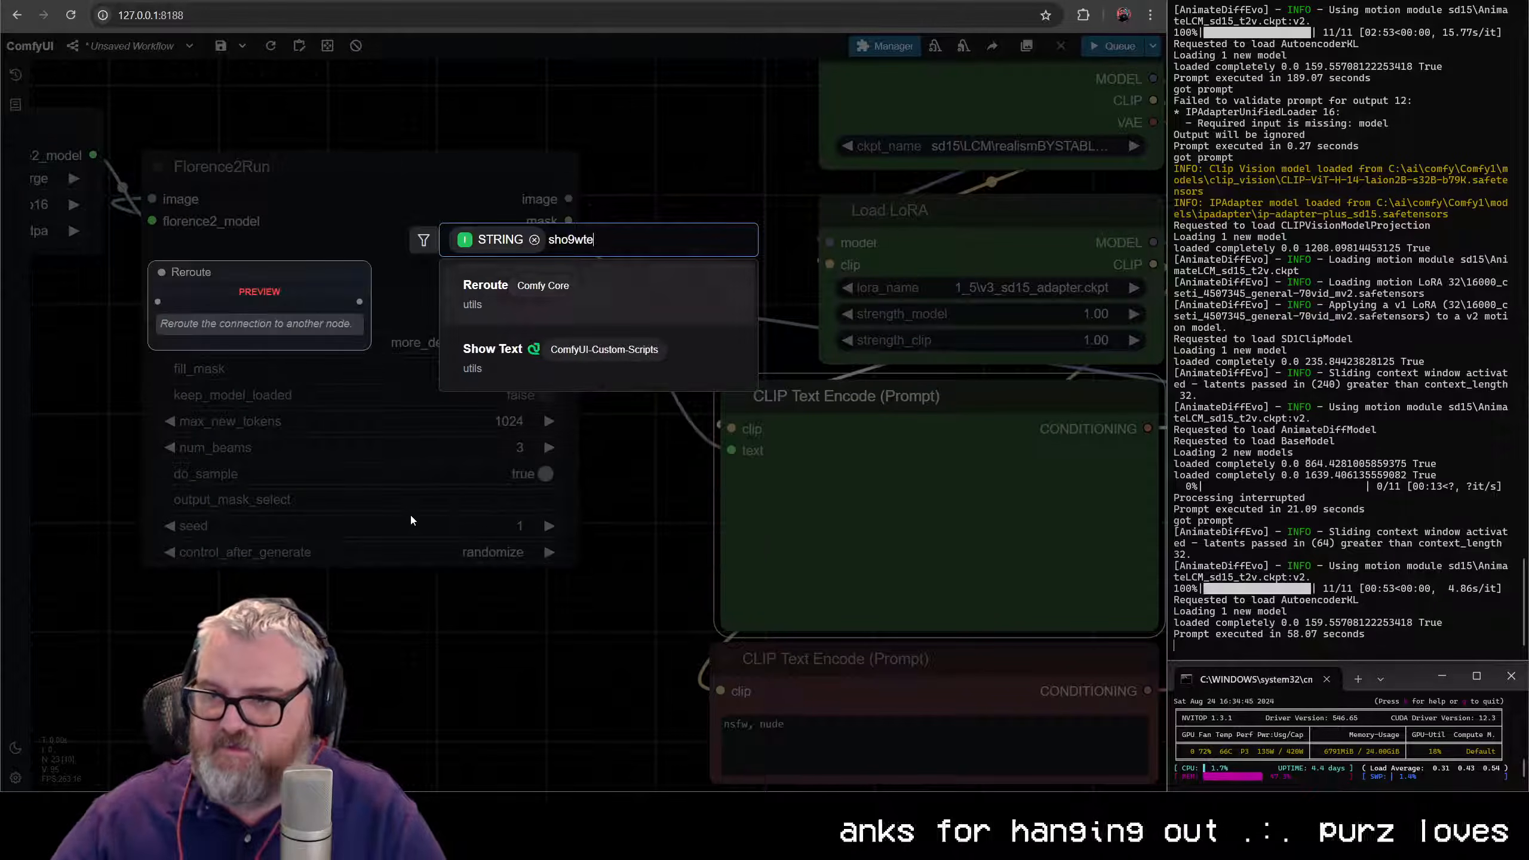
key("Down")
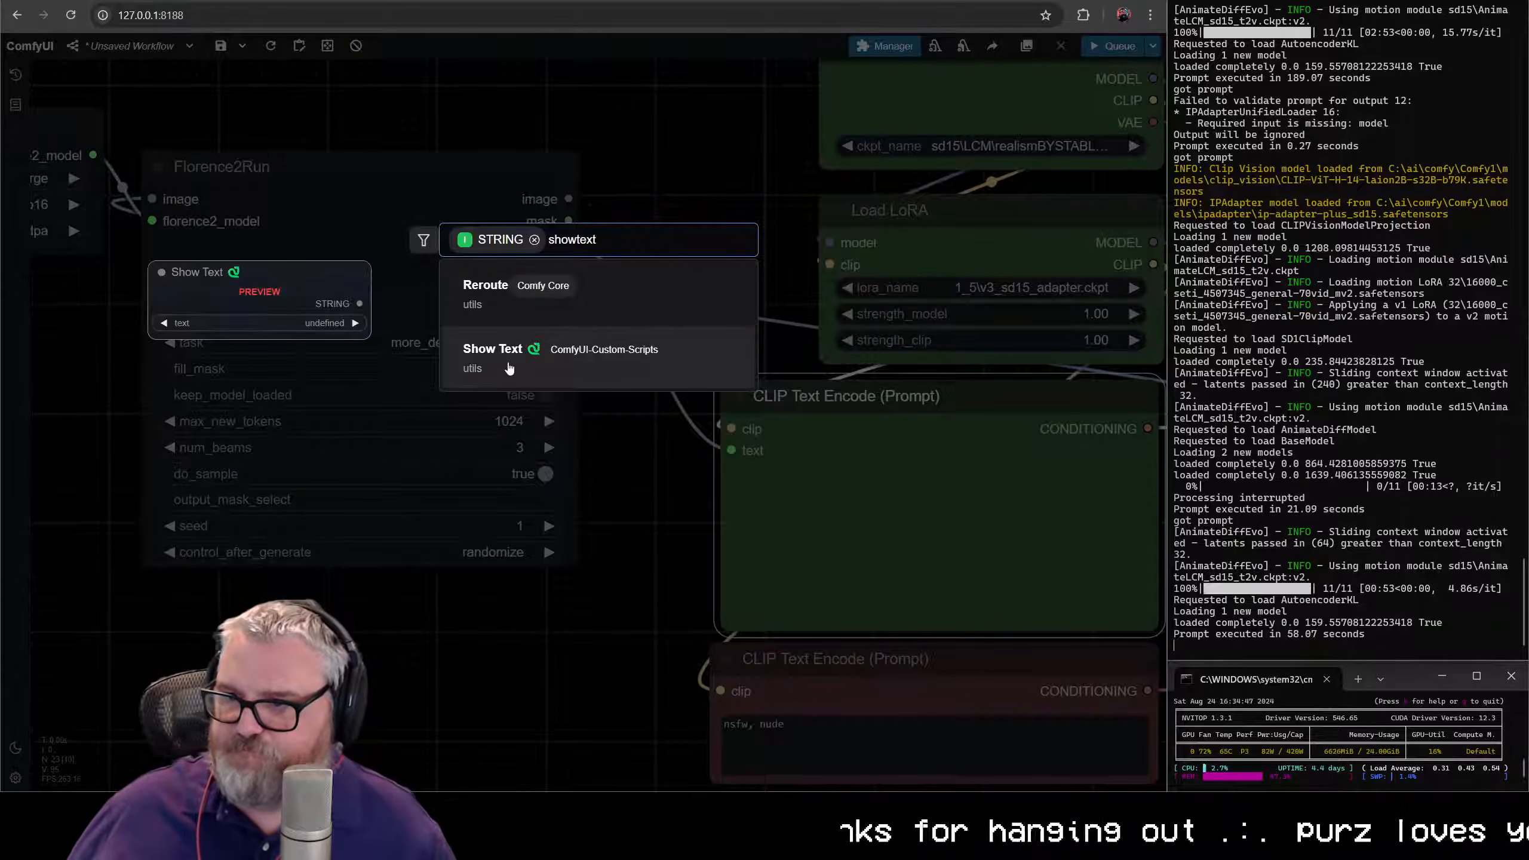
key("Return")
left_click_drag(487, 685, 358, 617)
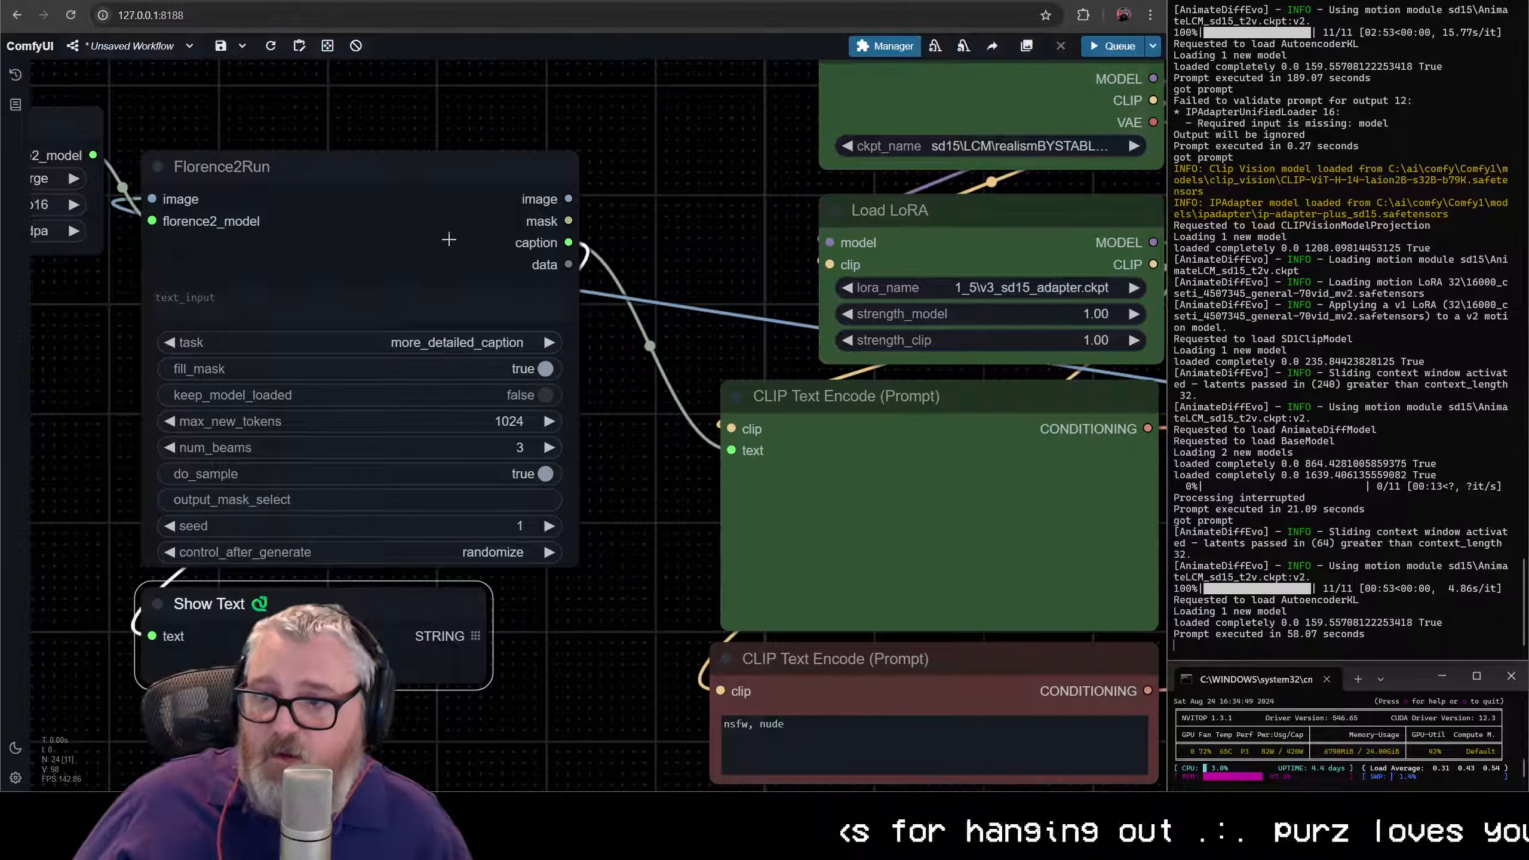
- Queue the workflow to render with the Florence2 caption as the positive prompt
left_click_drag(423, 241, 643, 374)
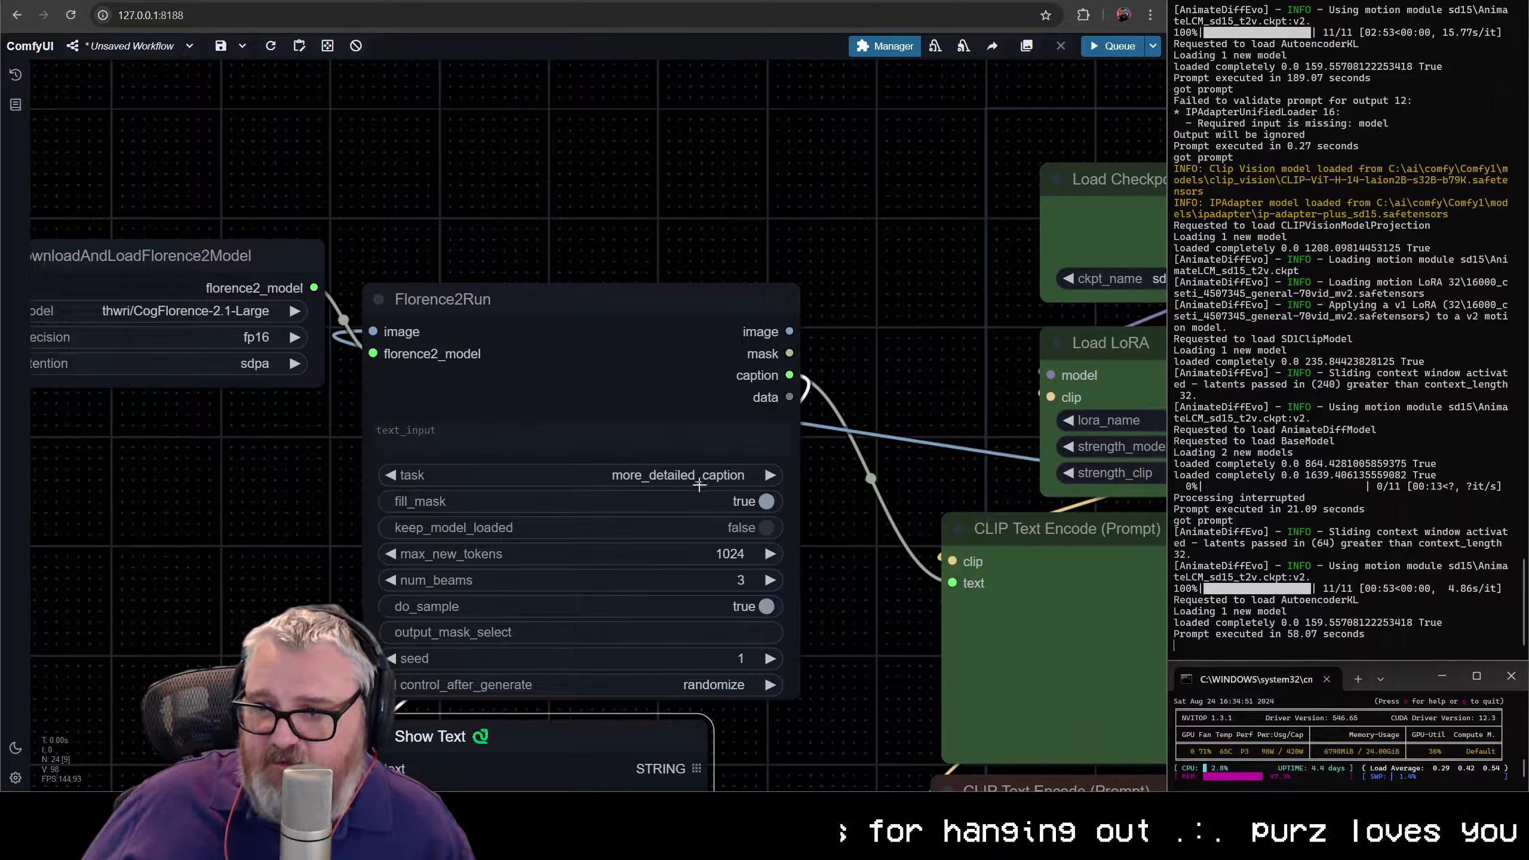
left_click_drag(911, 606, 818, 463)
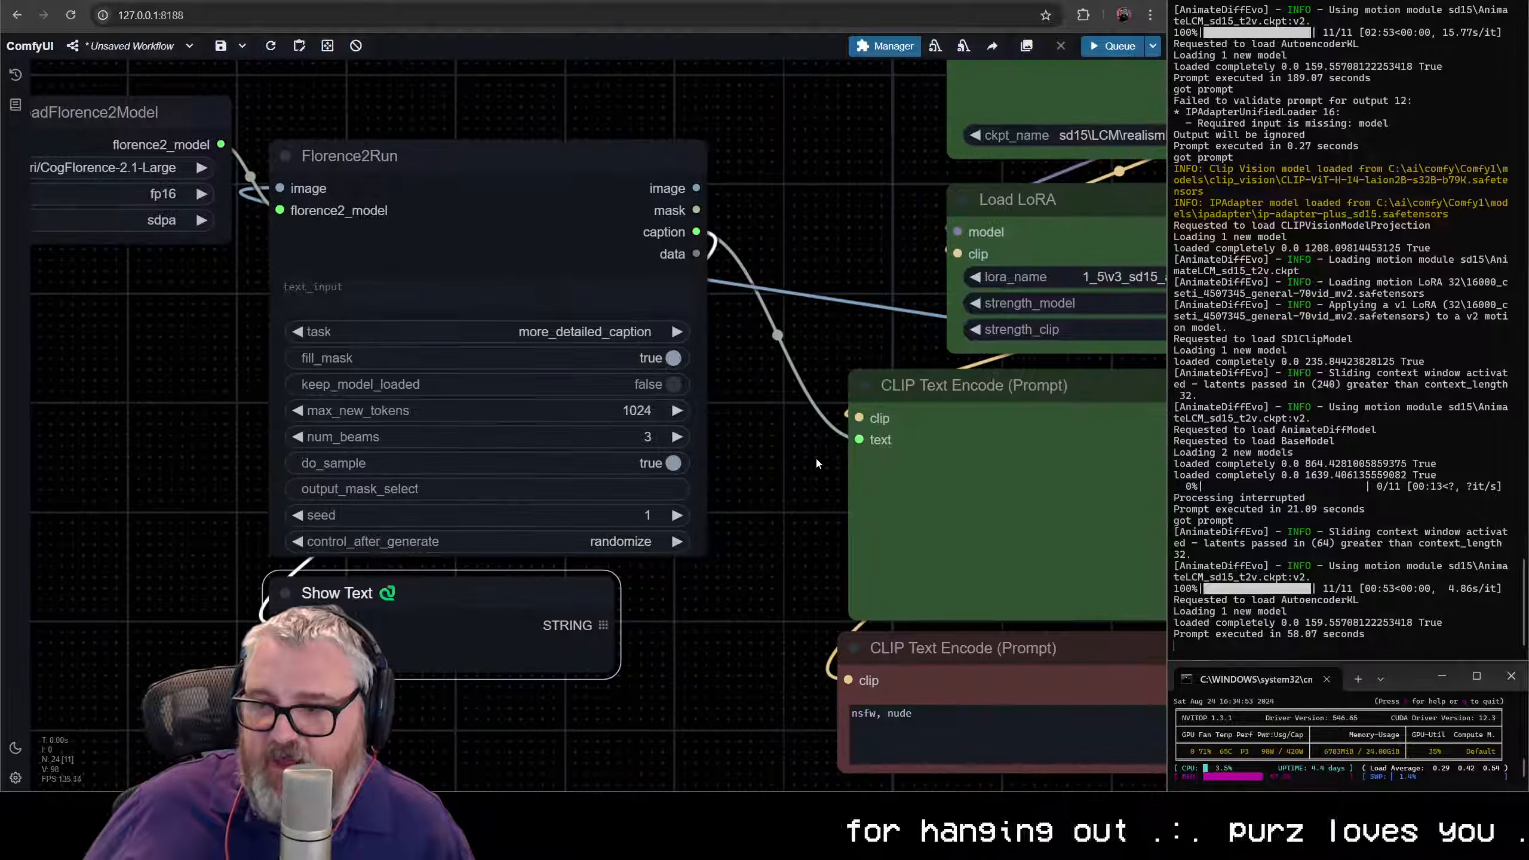
scroll(743, 504, "down", 2)
left_click_drag(743, 504, 503, 478)
left_click(728, 444)
scroll(721, 444, "down", 4)
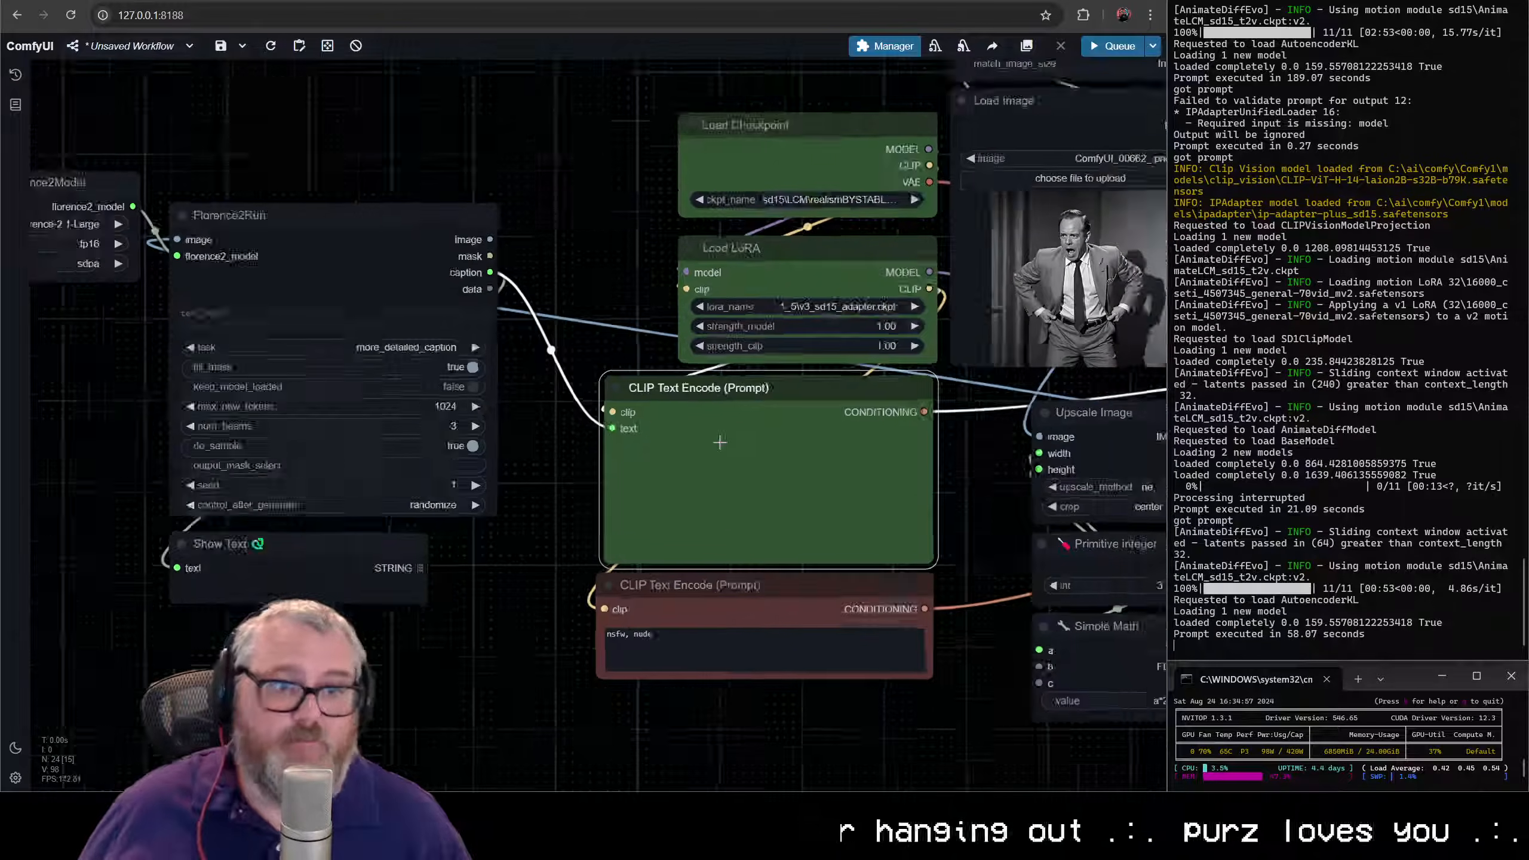
left_click_drag(720, 444, 260, 474)
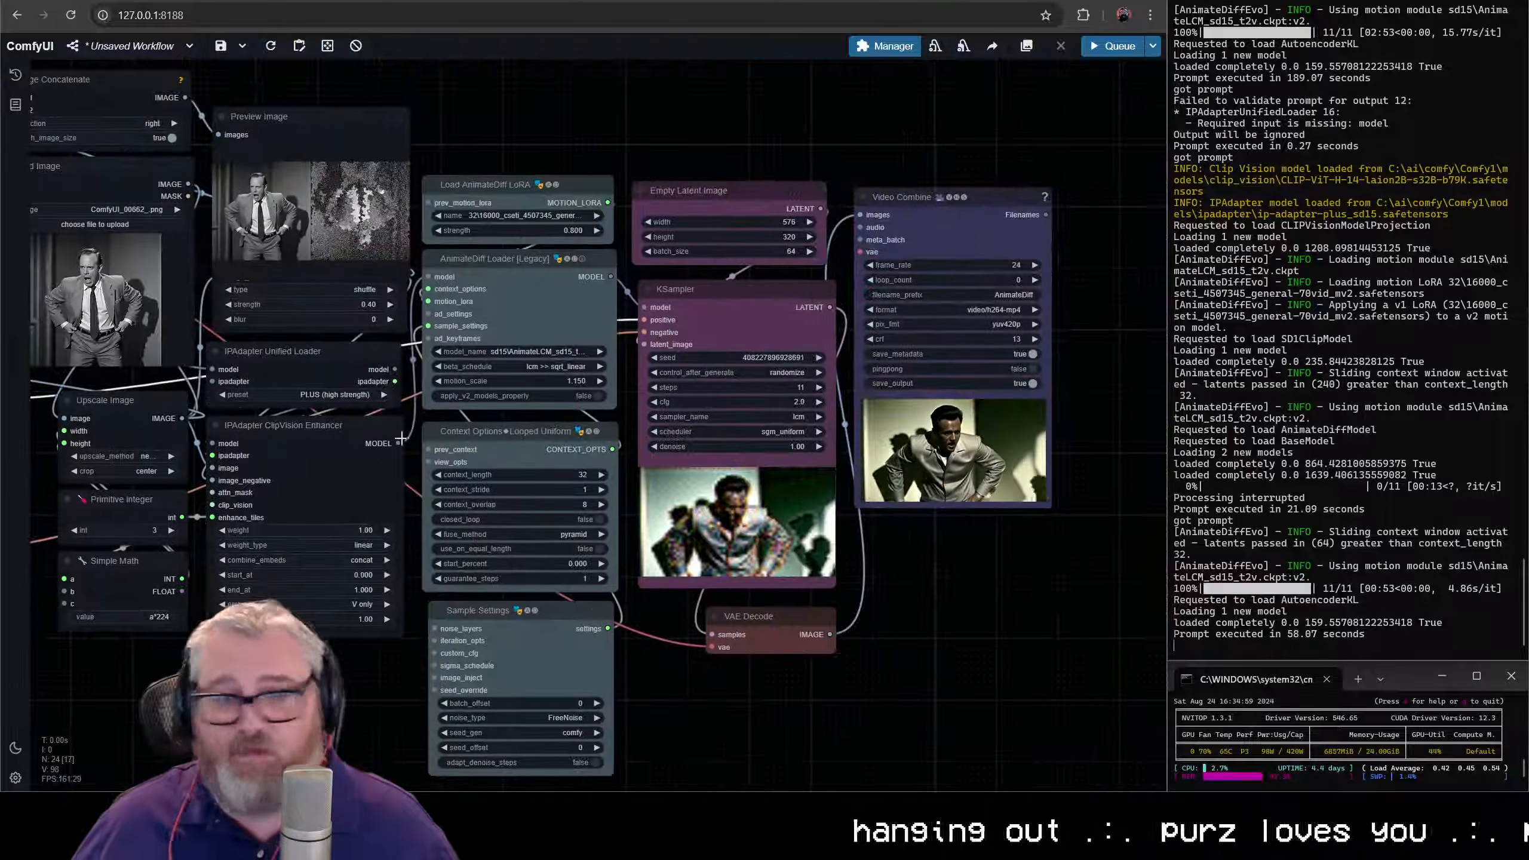
key("ctrl+Return")
- Stack DownloadAndLoadFlorence2Model above Florence2Run, colour both nodes and Show Text brown, and shift the group closer to the CLIP Text Encode nodes
scroll(439, 400, "down", 6)
left_click_drag(439, 399, 923, 424)
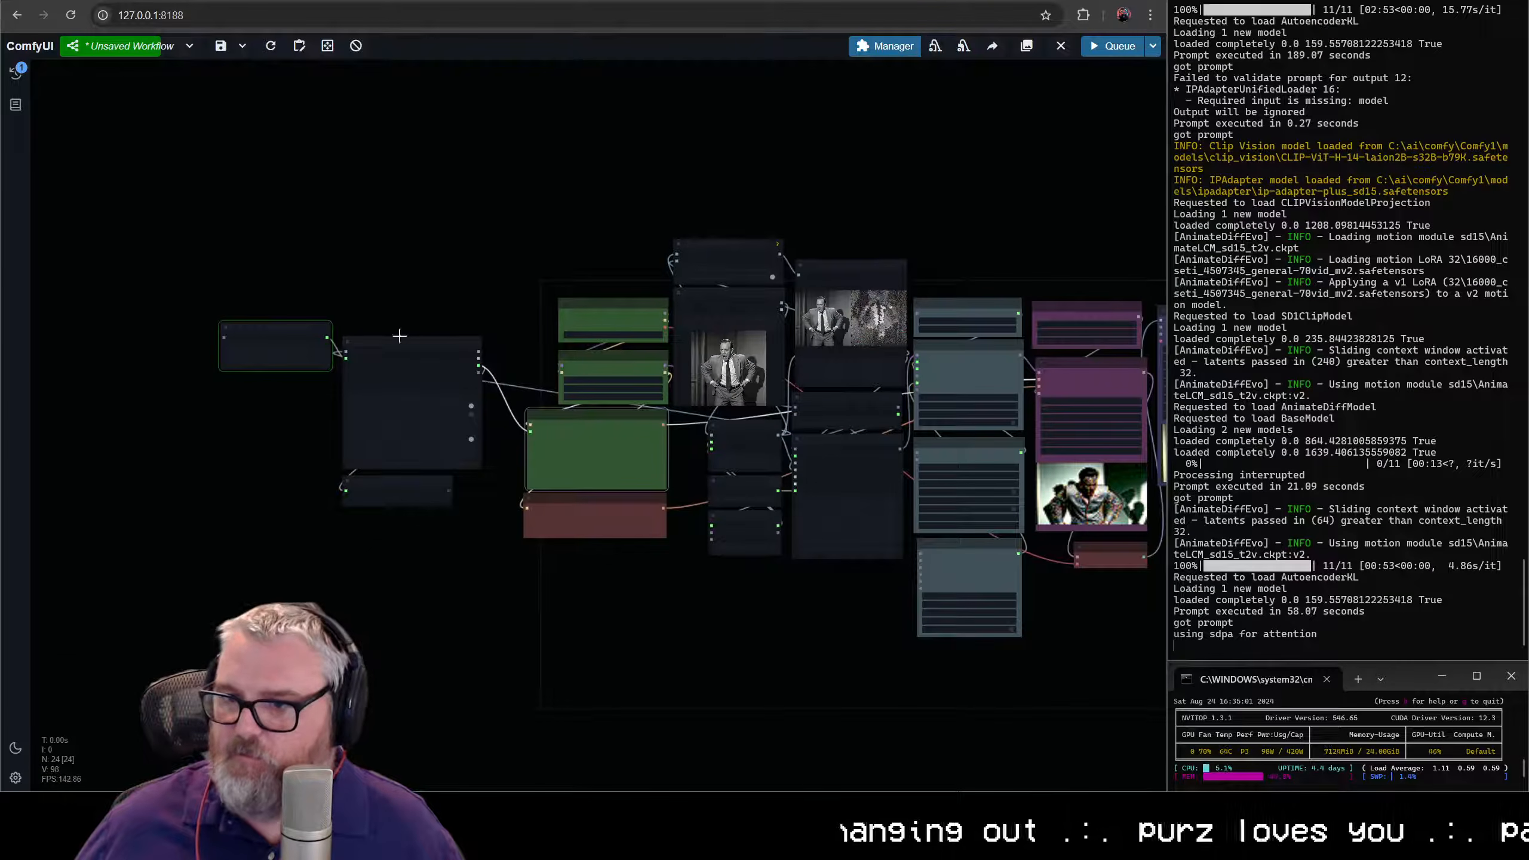
left_click_drag(274, 330, 393, 287)
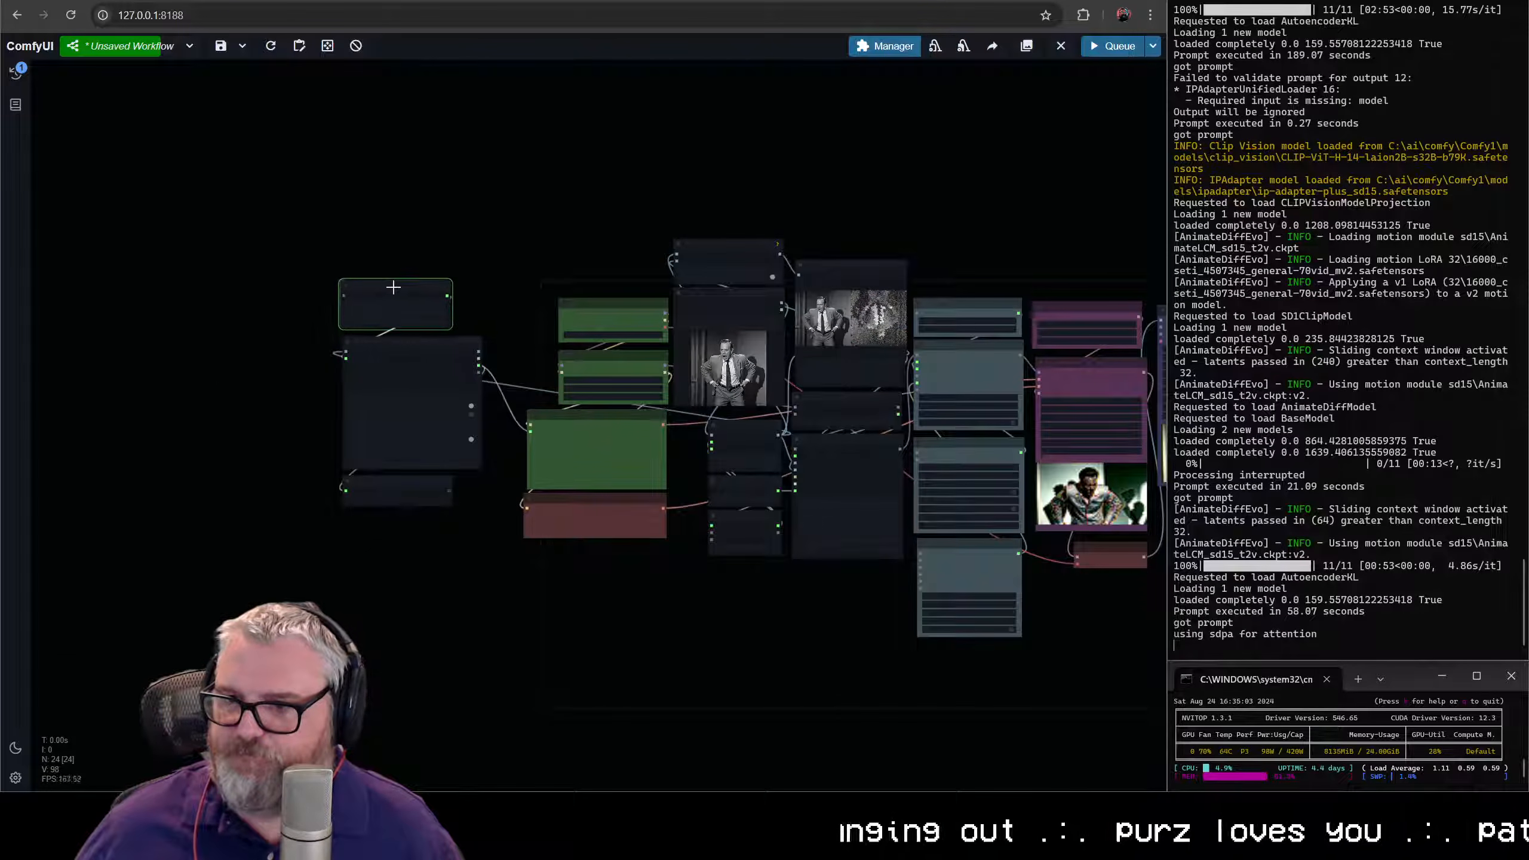
right_click(404, 516)
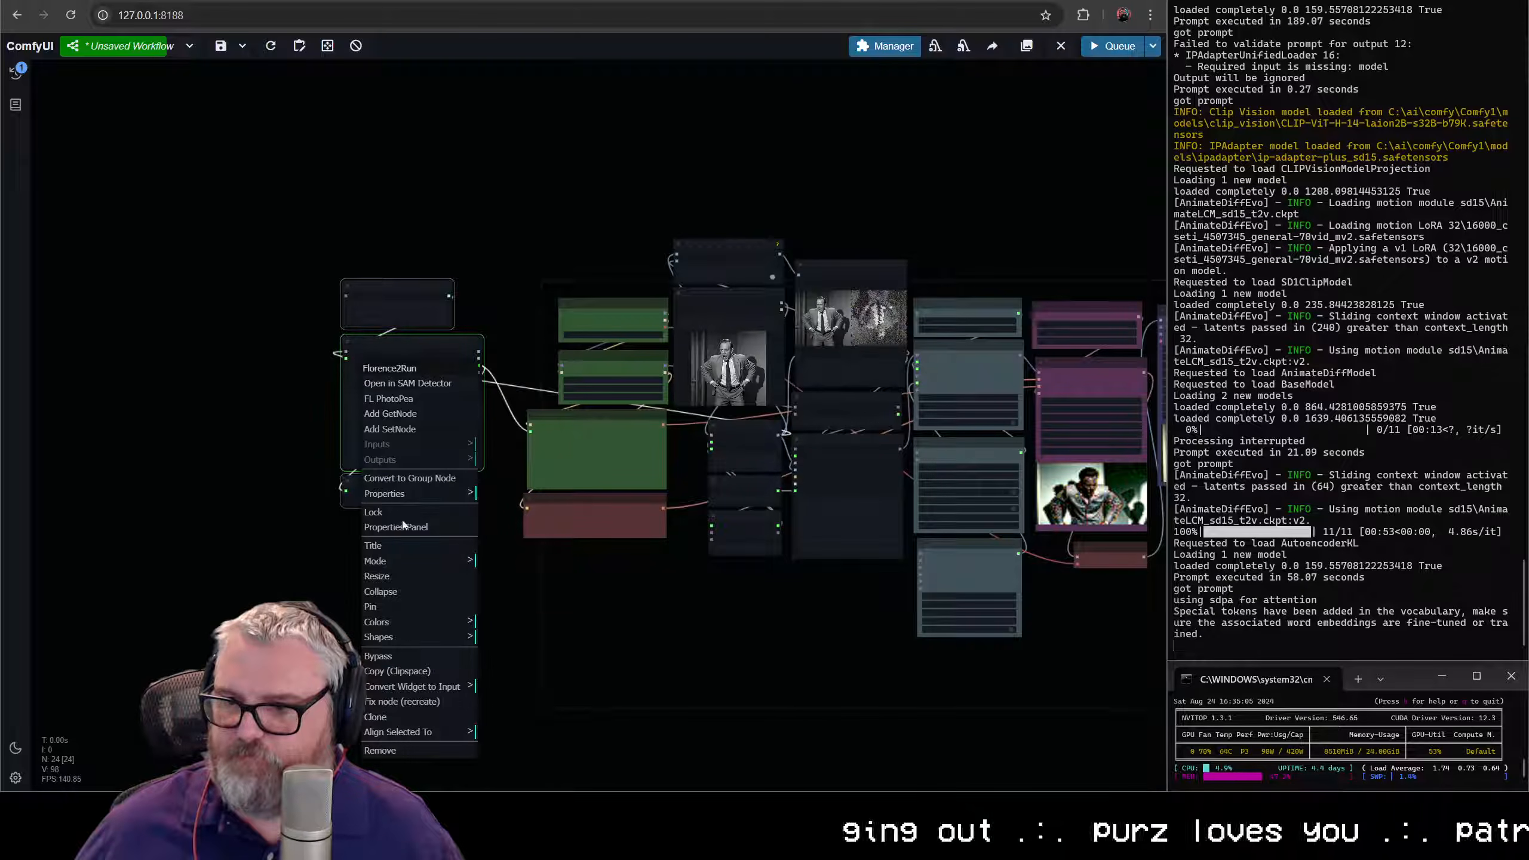
left_click(407, 627)
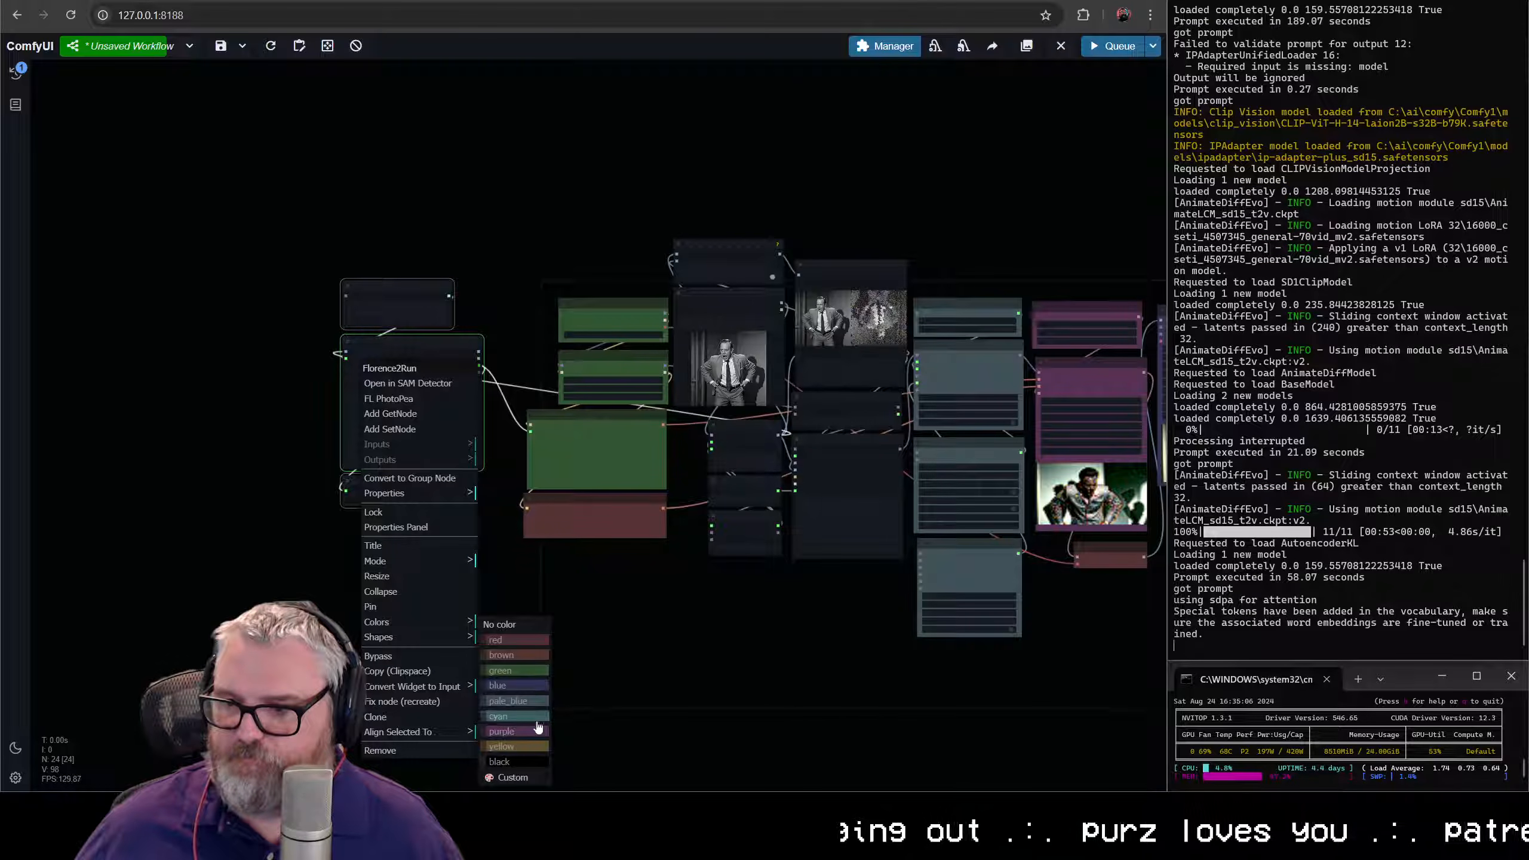
left_click(515, 655)
left_click_drag(410, 286, 441, 313)
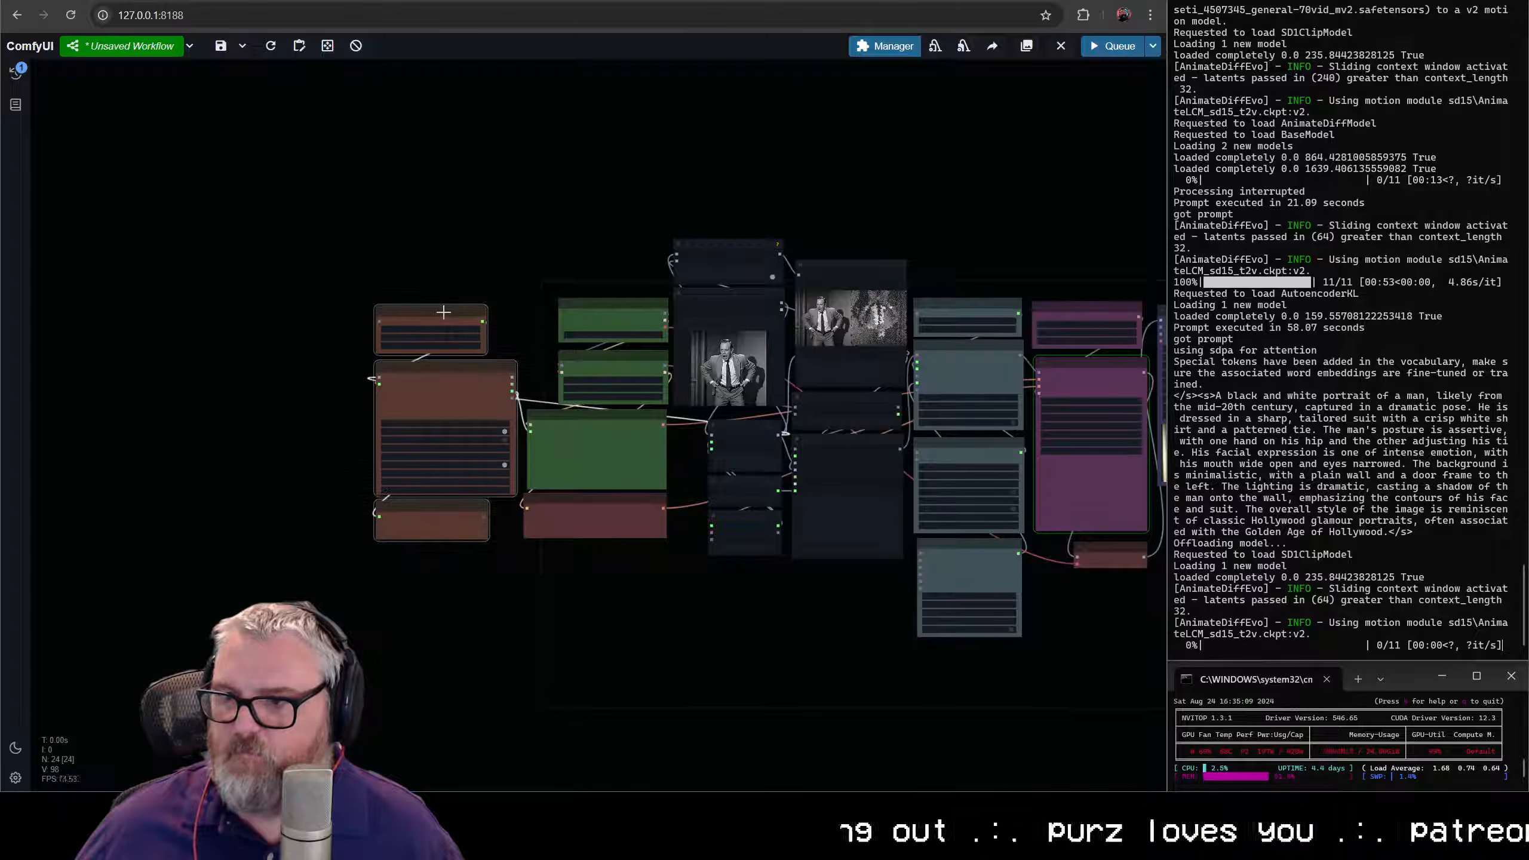
- Enlarge the Show Text node until the whole generated caption fits, and read the caption
scroll(575, 638, "up", 6)
left_click_drag(396, 471, 391, 529)
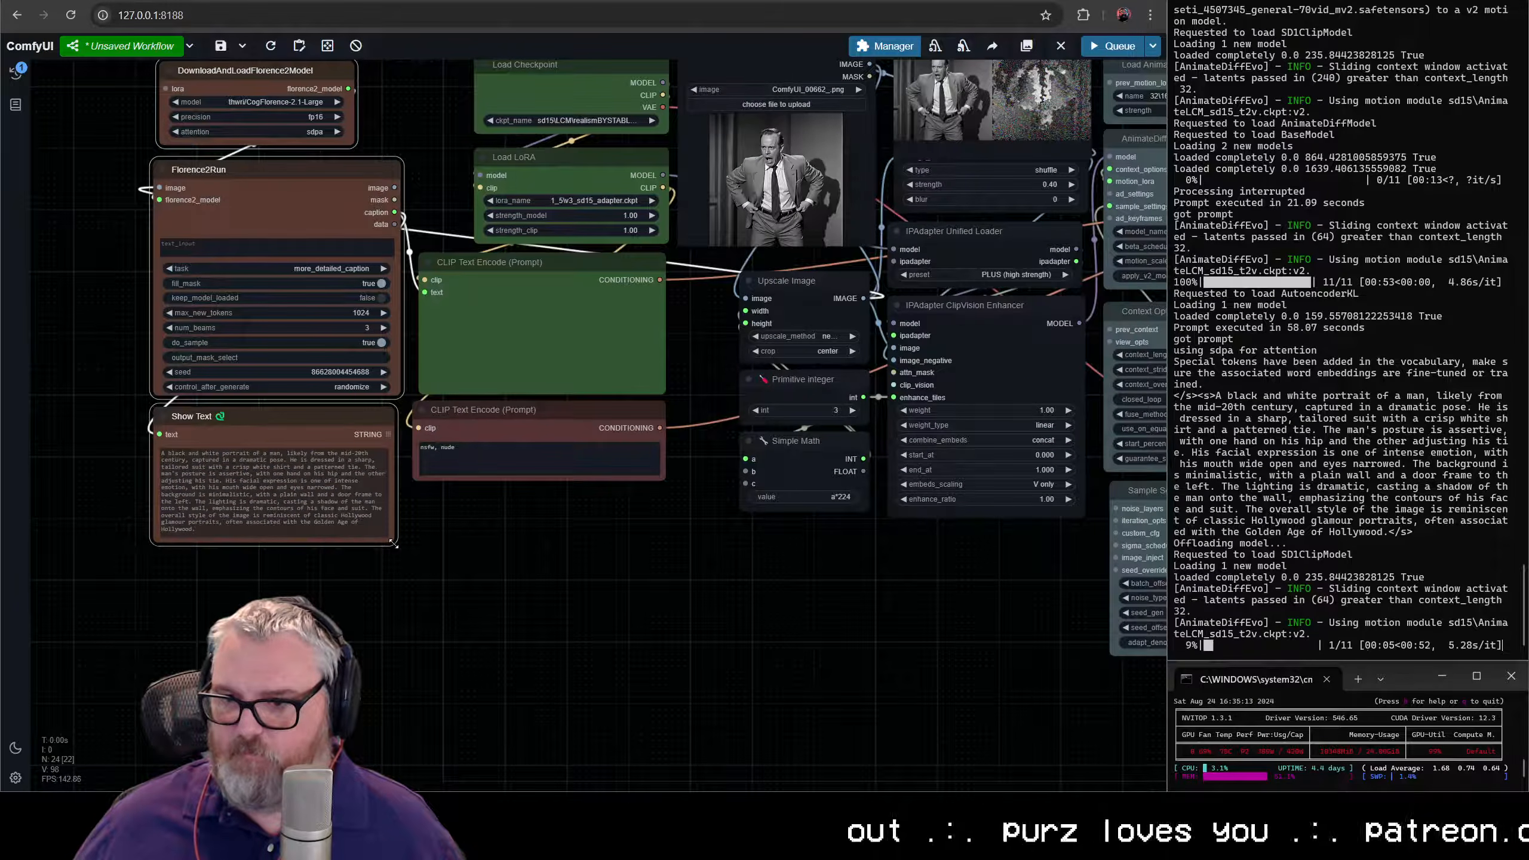
scroll(380, 618, "up", 8)
left_click_drag(320, 497, 788, 727)
scroll(817, 706, "up", 6)
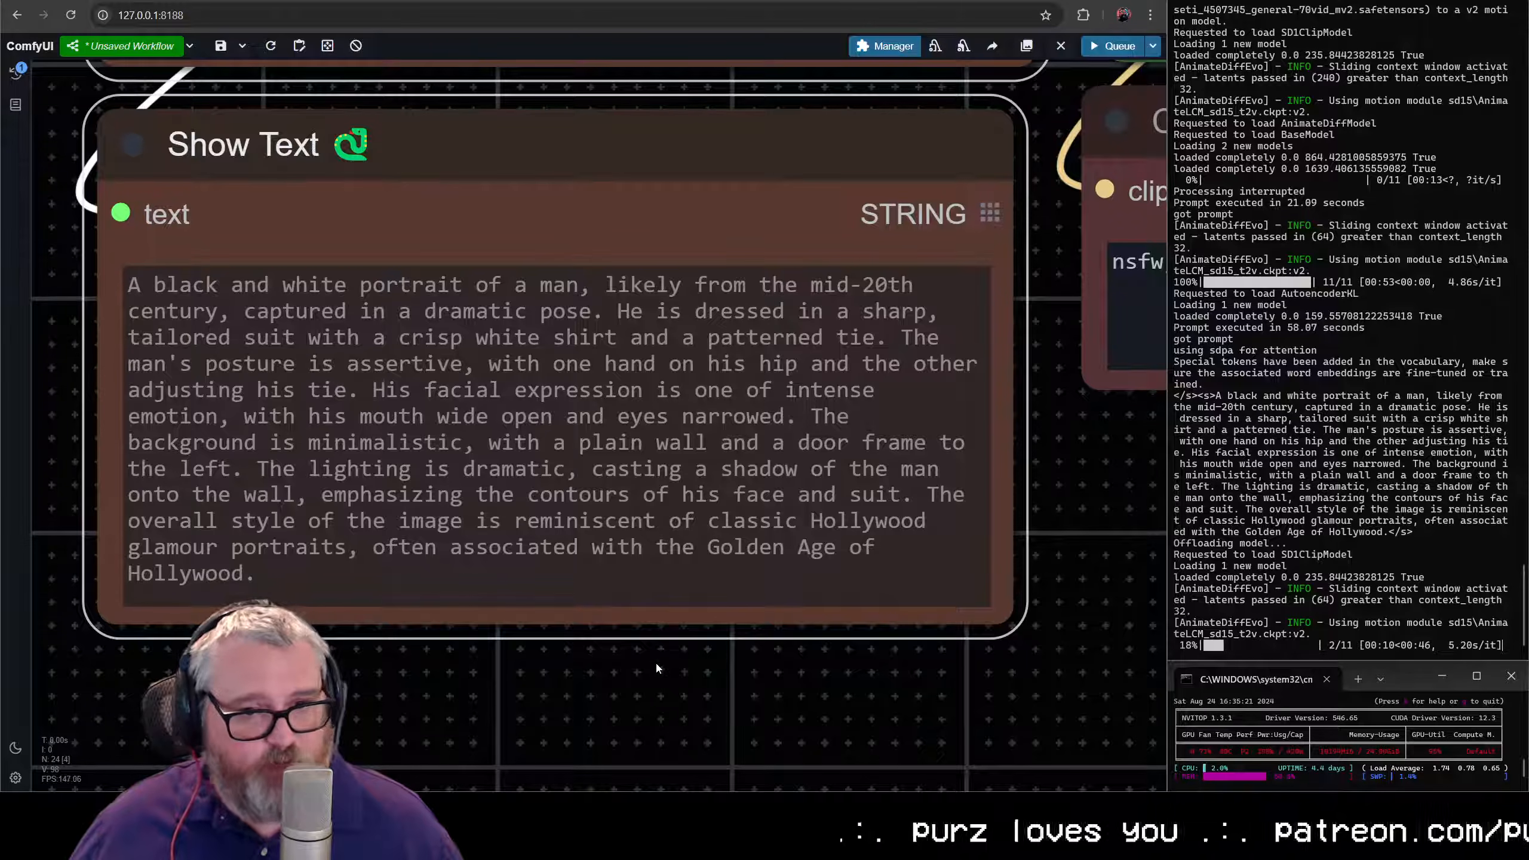
scroll(575, 681, "down", 10)
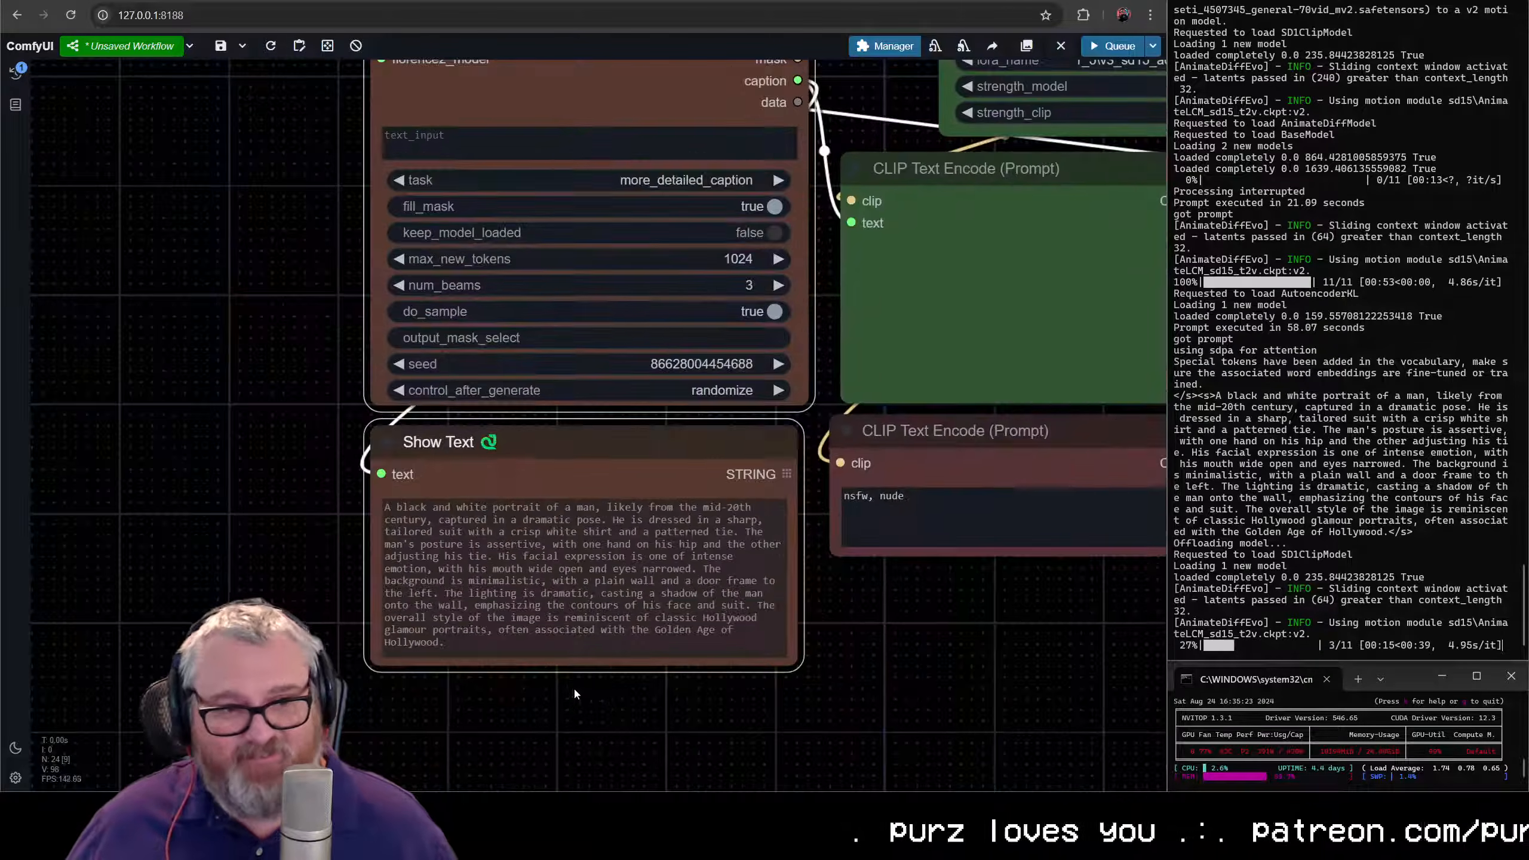
- Duplicate the Video Combine node to keep the previous render's preview, placing the copy beside the original
left_click_drag(735, 712, 538, 706)
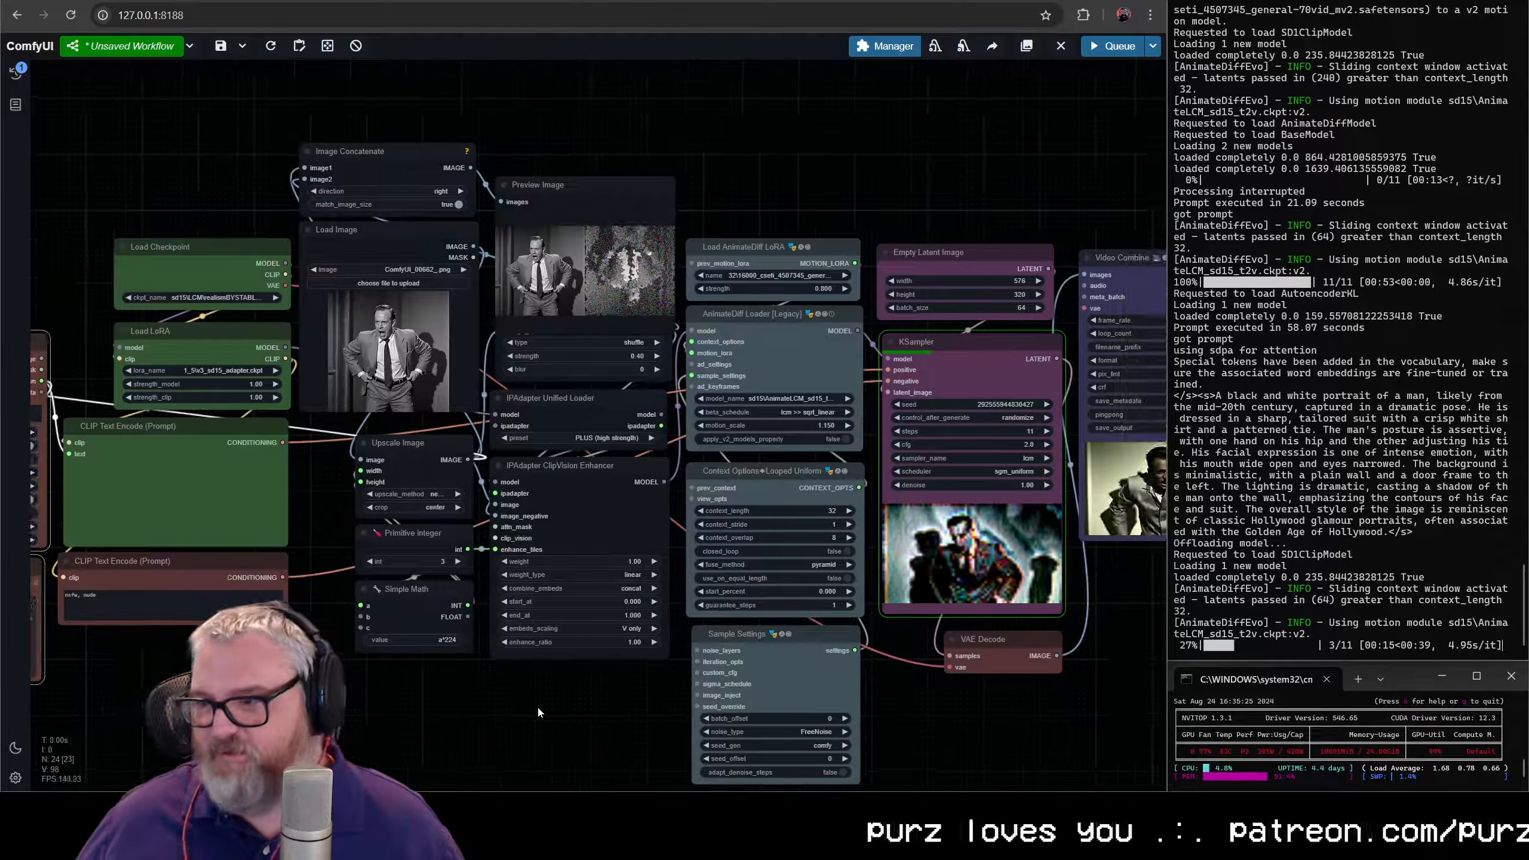
left_click_drag(1021, 655, 720, 651)
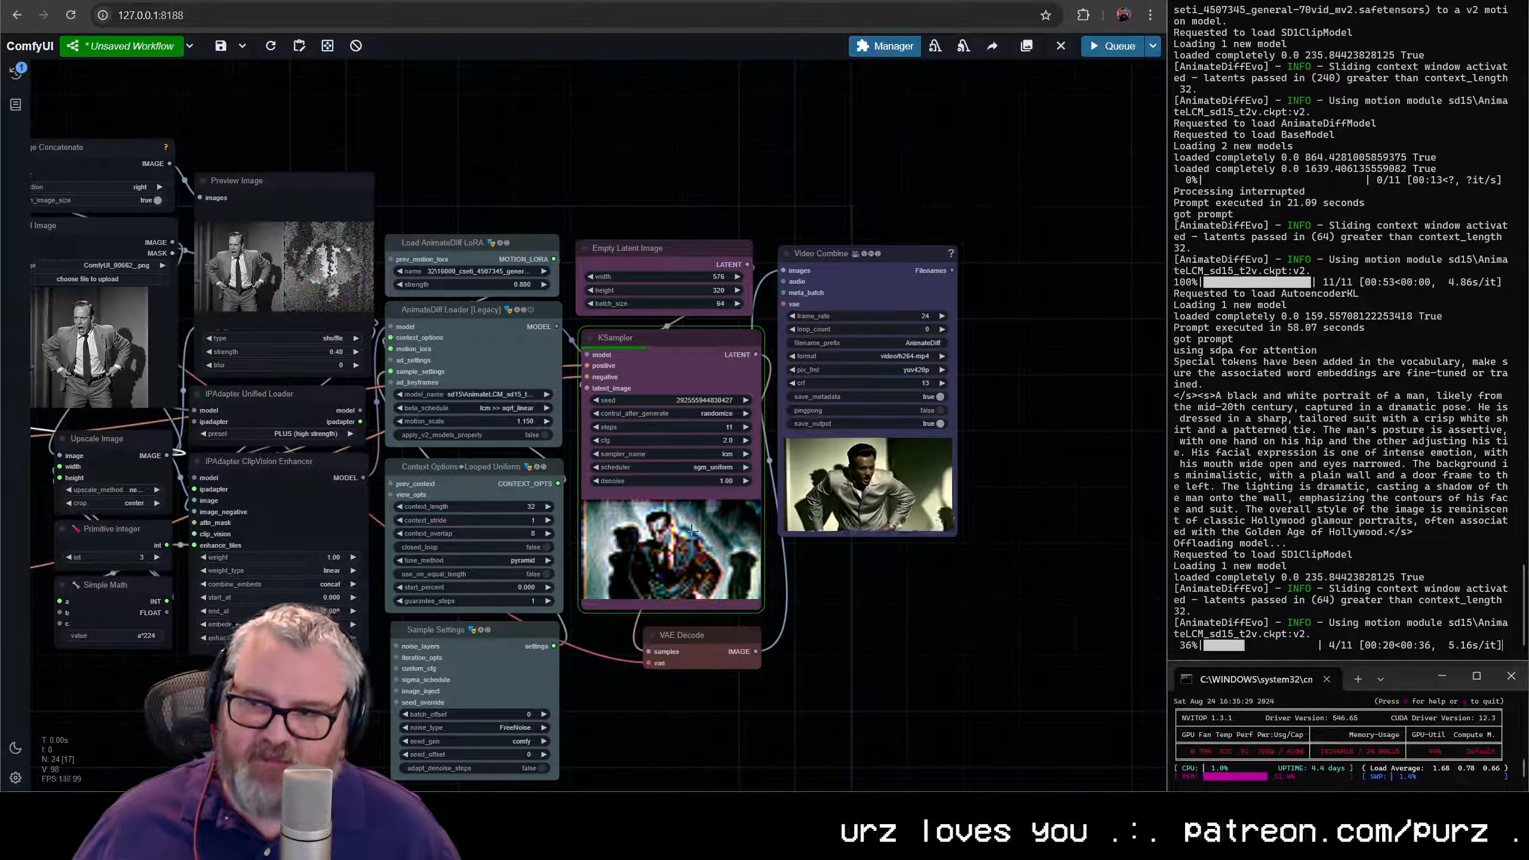
left_click_drag(234, 595, 518, 593)
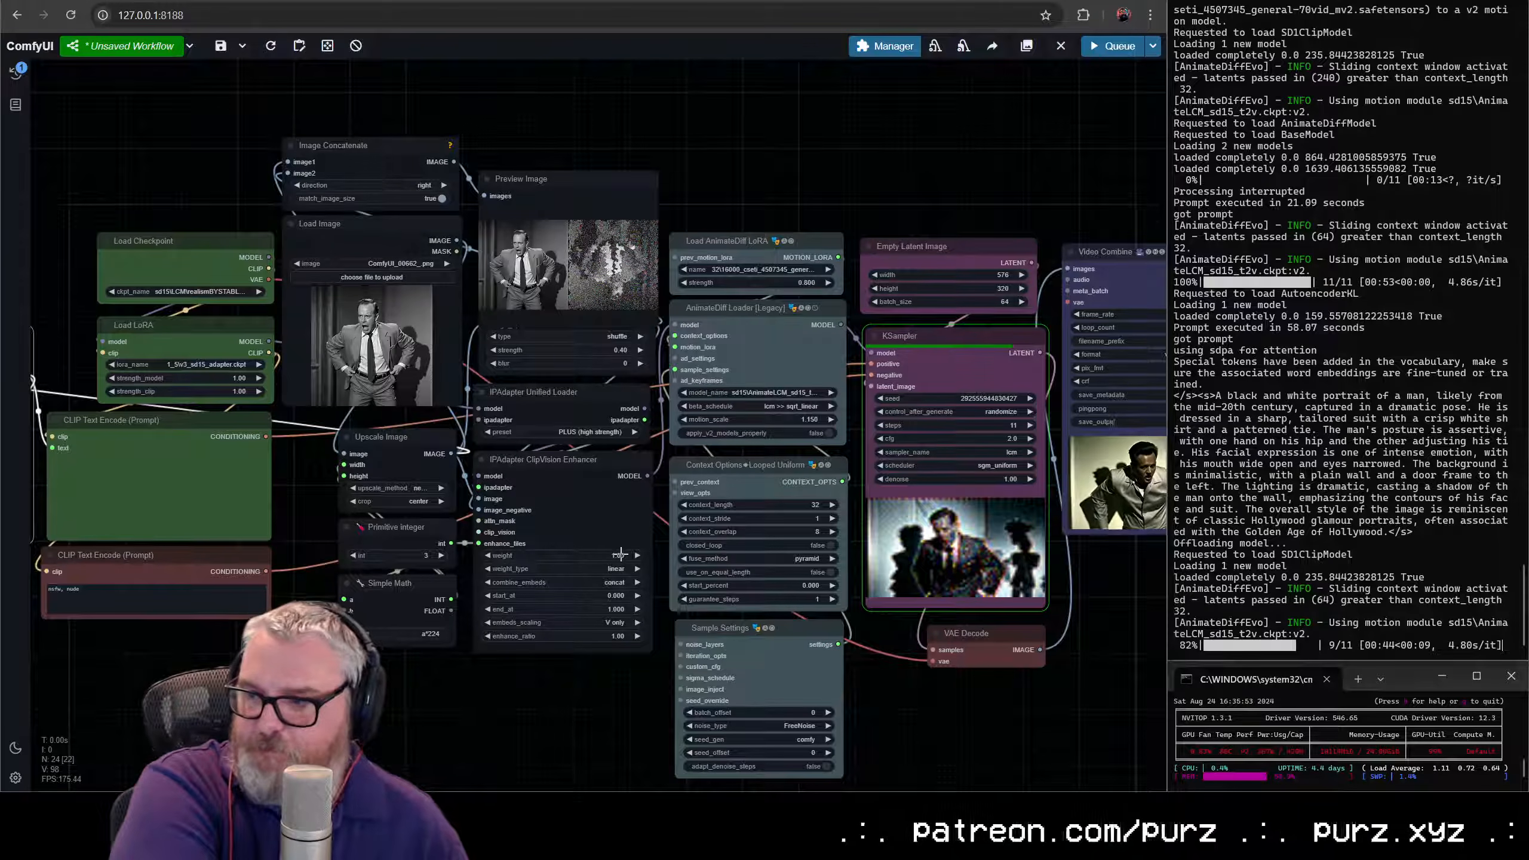
left_click_drag(842, 191, 230, 208)
left_click(478, 270)
key("ctrl+c")
key("ctrl+v")
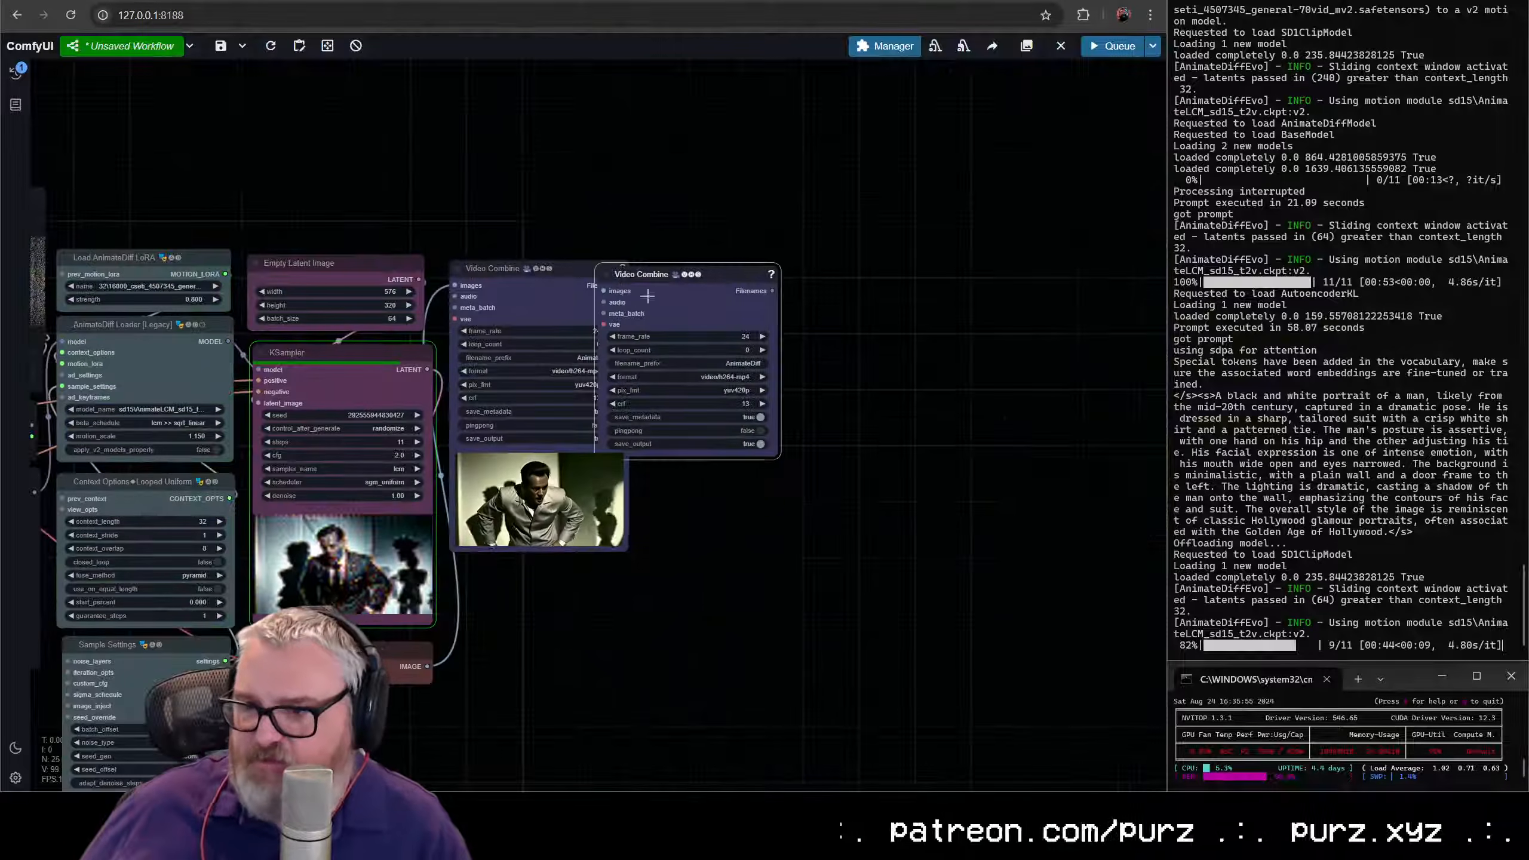
left_click_drag(681, 274, 736, 272)
- Move the Preview Image node below the two Video Combine nodes and enlarge it to span both
scroll(732, 458, "up", 7)
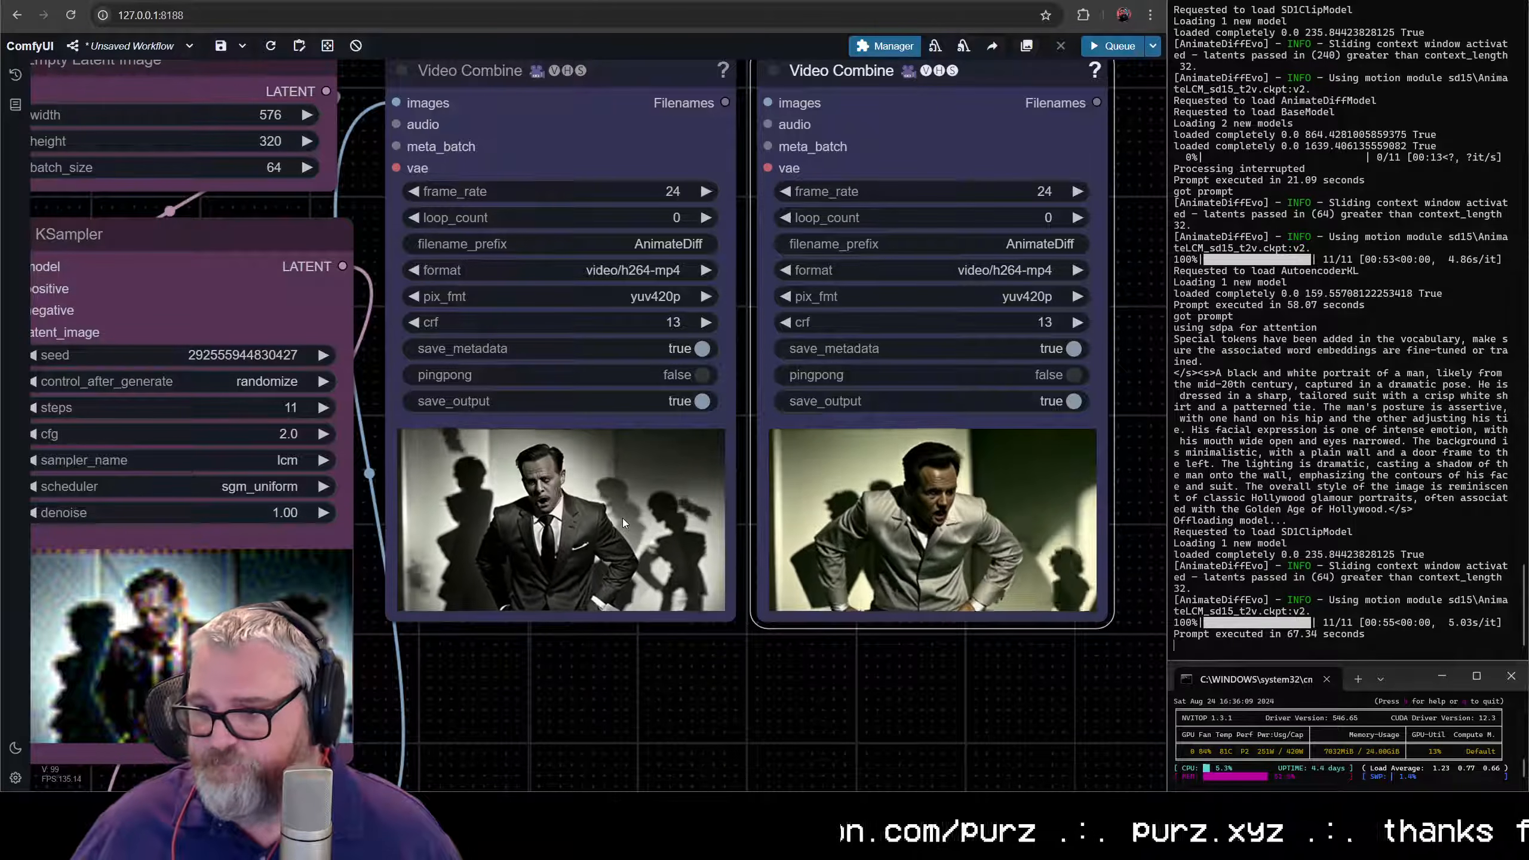
scroll(622, 518, "up", 1)
scroll(600, 523, "down", 10)
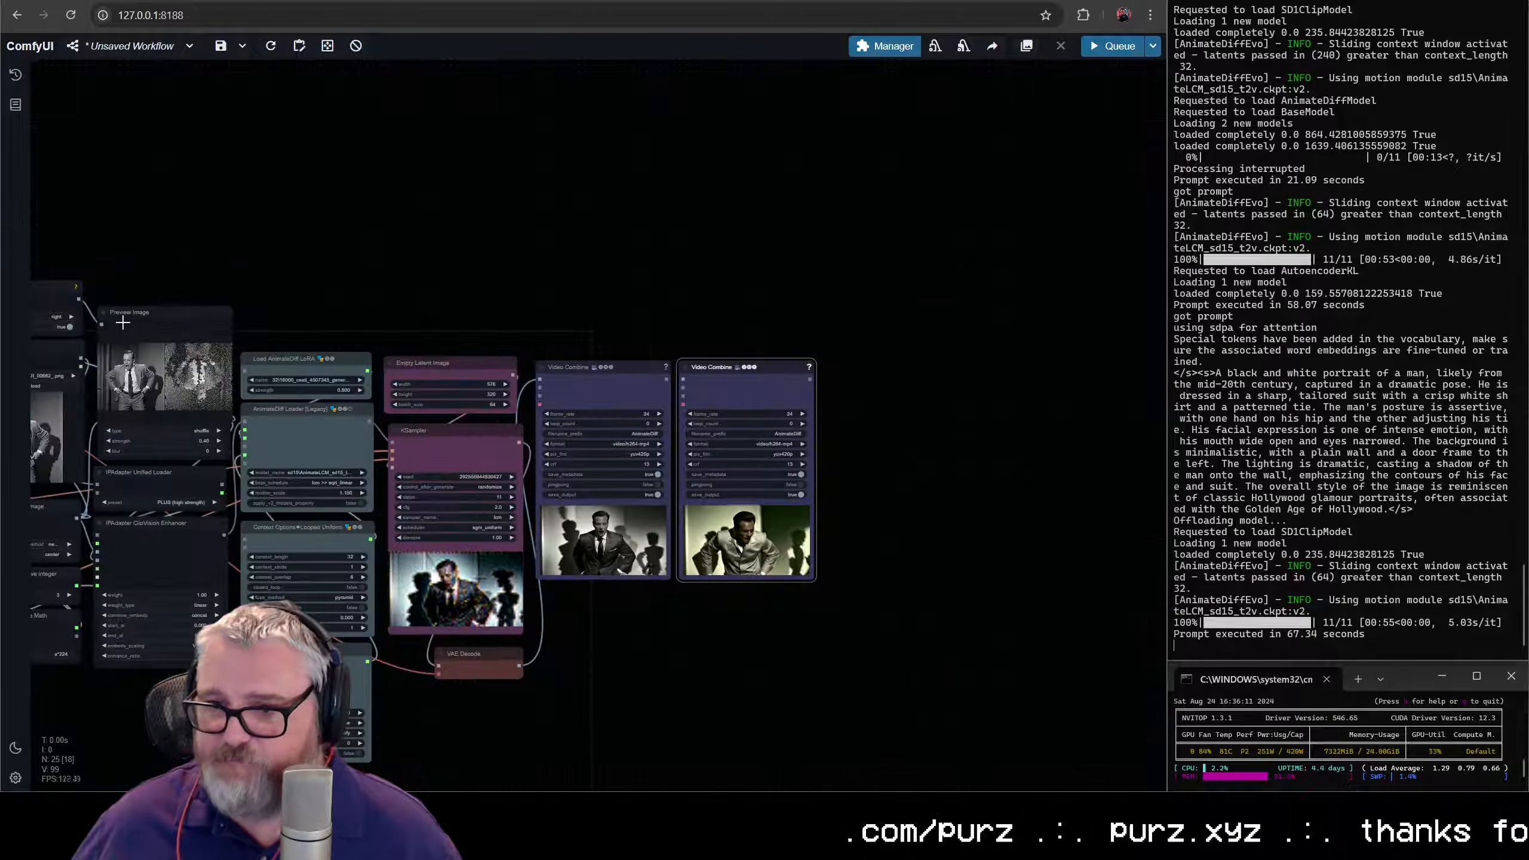
left_click_drag(517, 441, 566, 597)
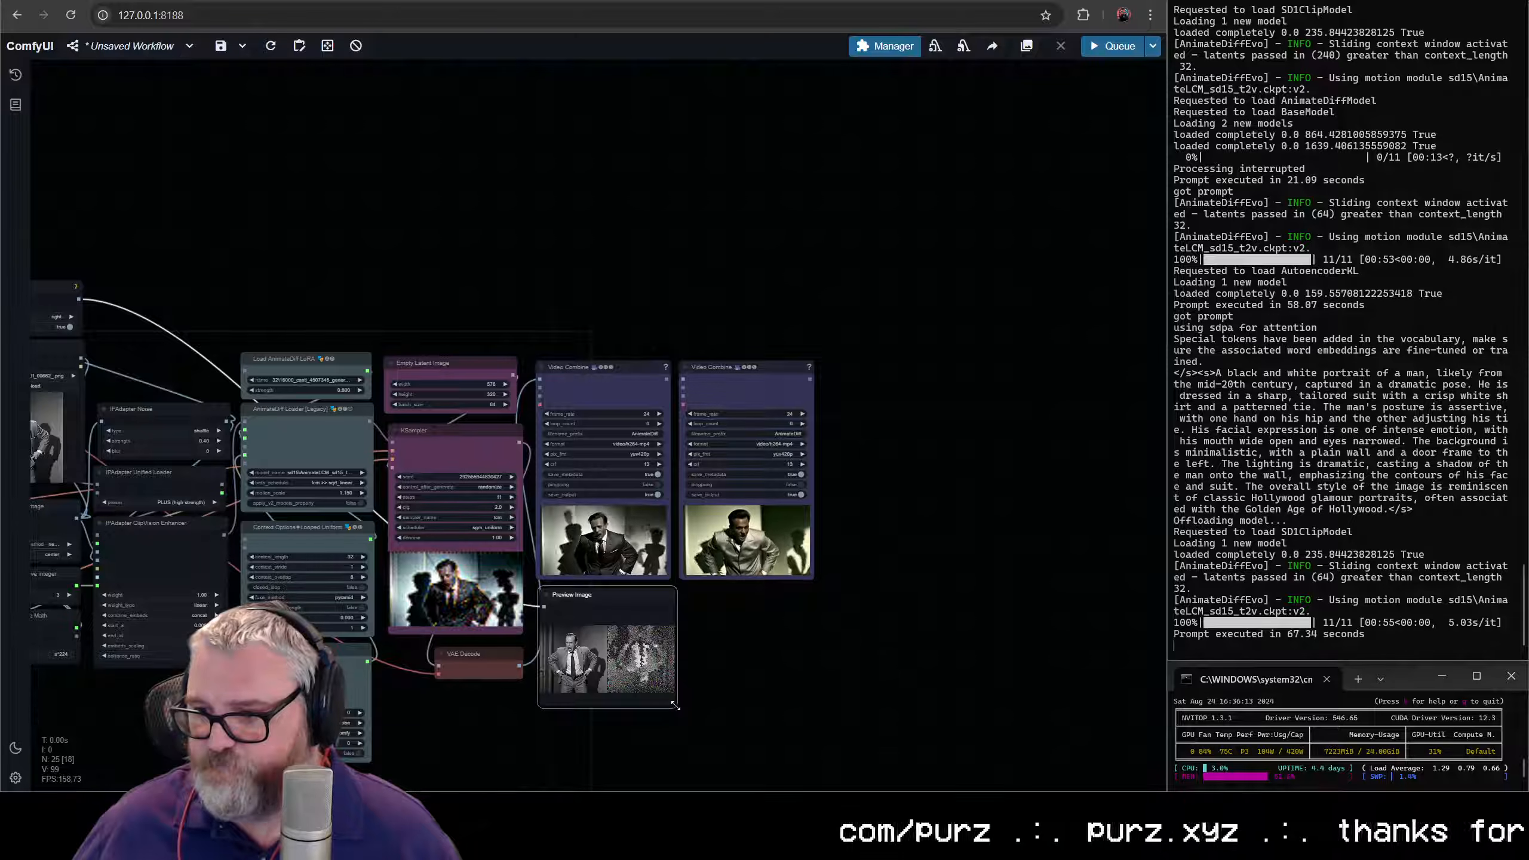
left_click_drag(683, 693, 817, 748)
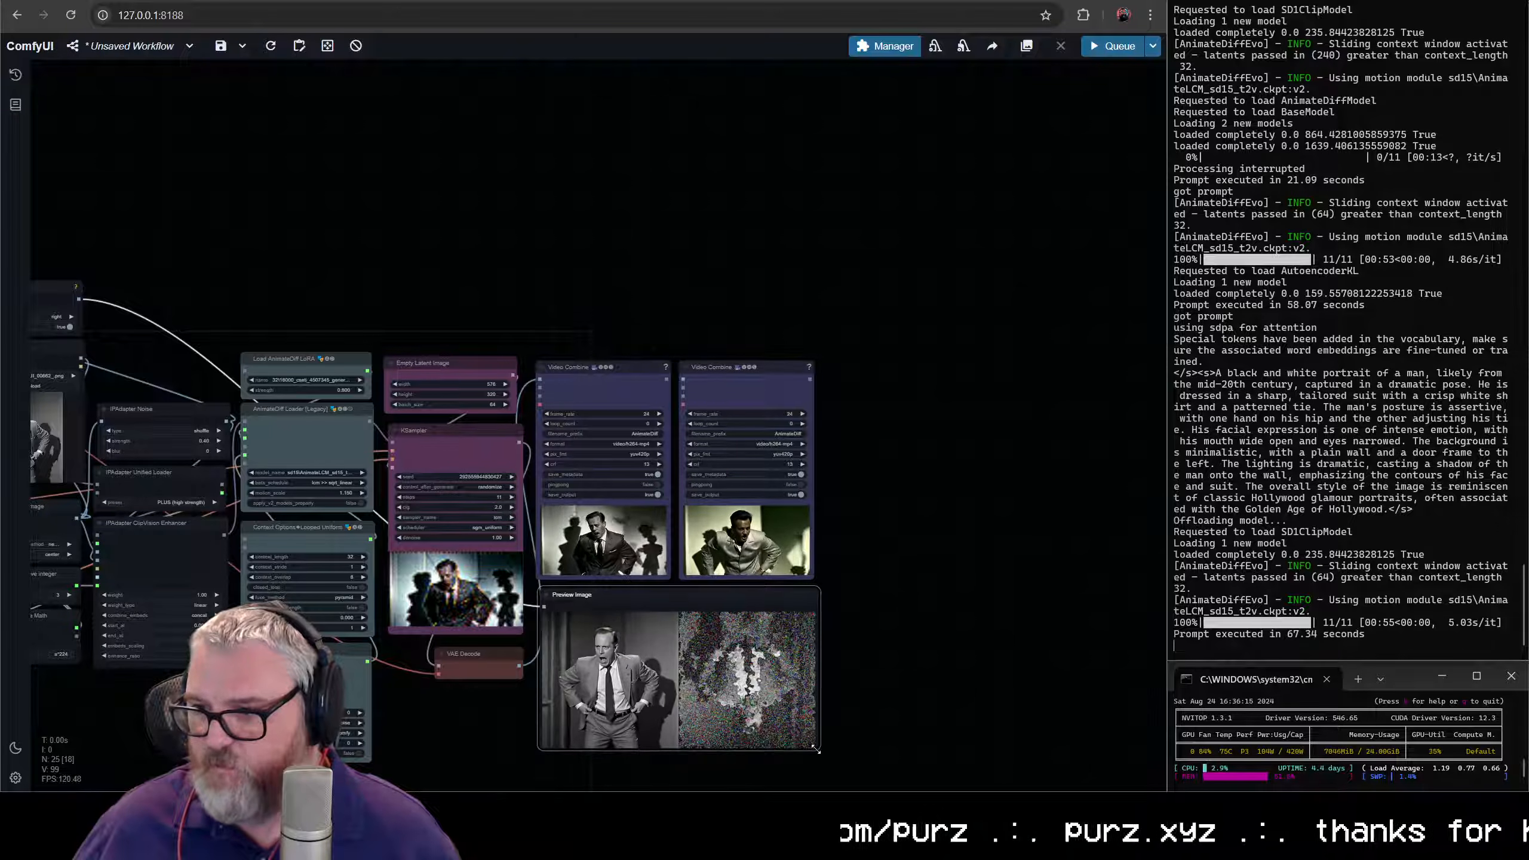
- Compare the two rendered videos with the reference image and its noise version
scroll(831, 586, "up", 7)
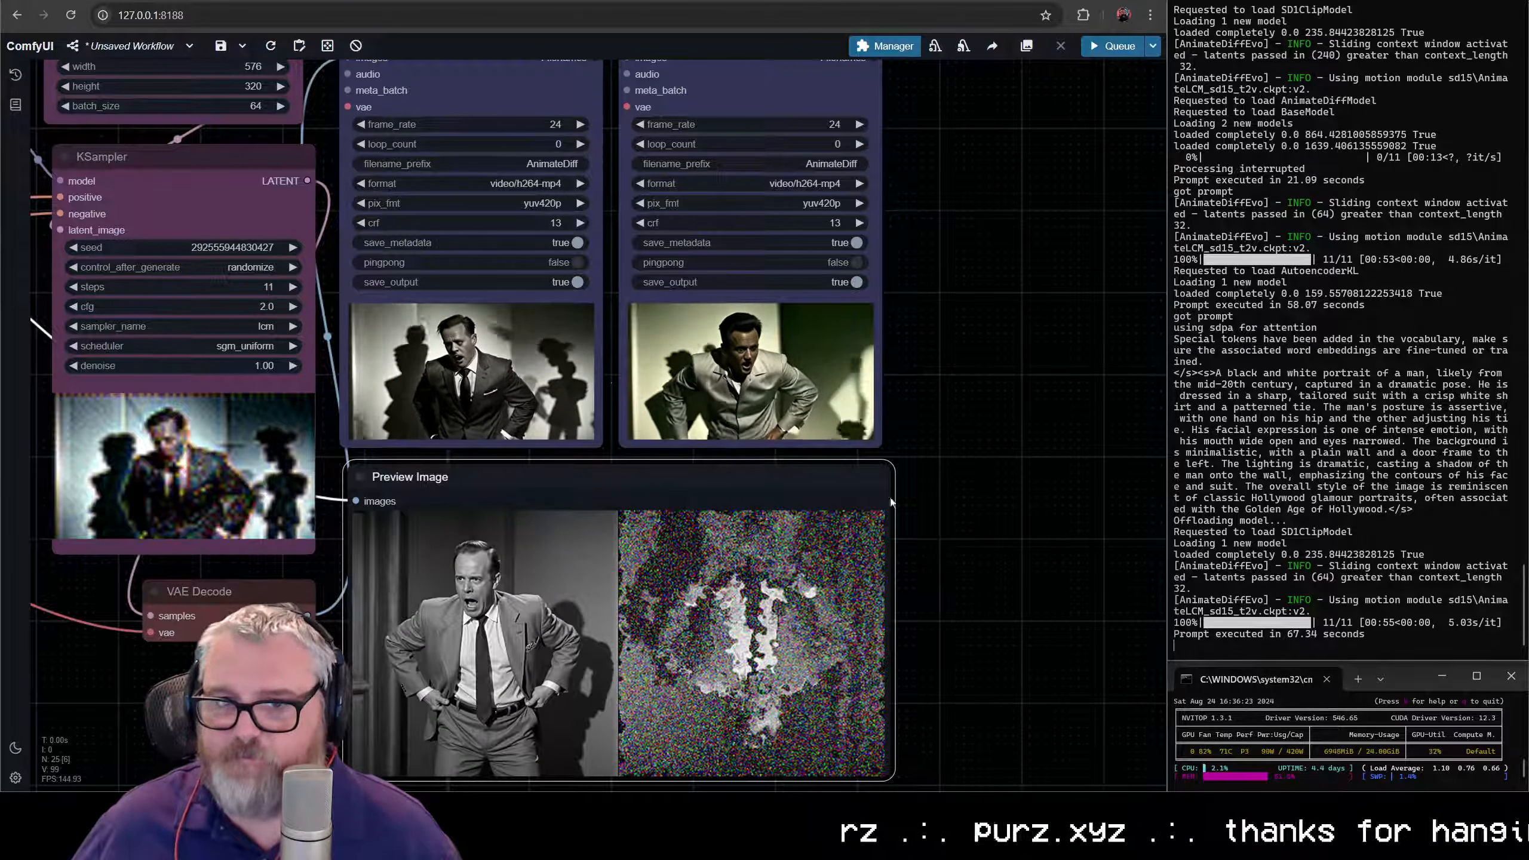
scroll(503, 343, "up", 5)
scroll(493, 329, "up", 5)
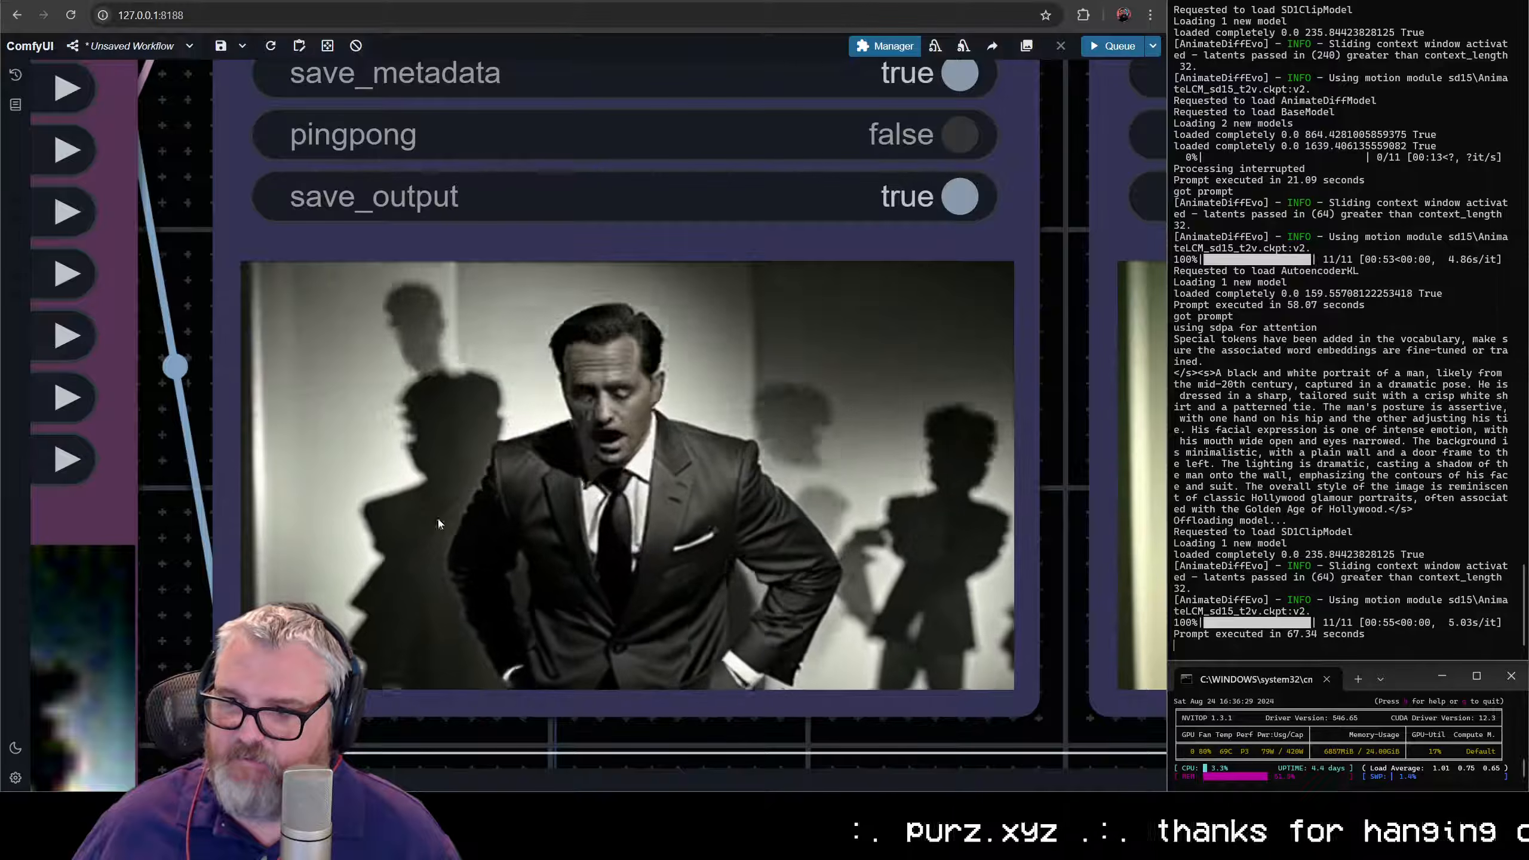
scroll(636, 536, "down", 8)
scroll(636, 537, "down", 15)
left_click_drag(247, 373, 616, 361)
scroll(627, 473, "up", 15)
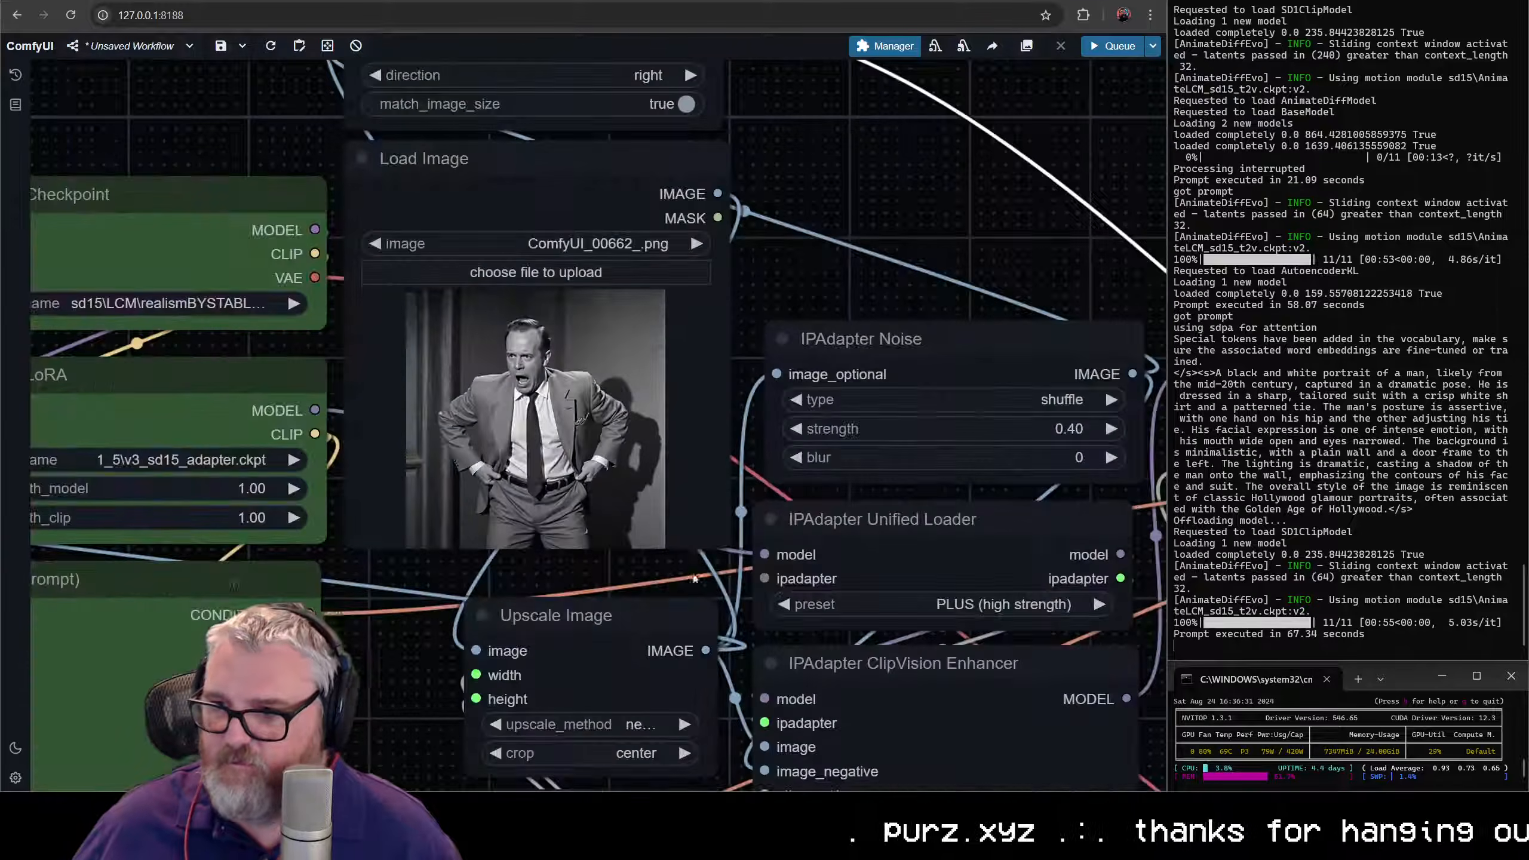
- Move the enlarged Preview Image node above IPAdapter Noise, near Image Concatenate
scroll(605, 395, "down", 10)
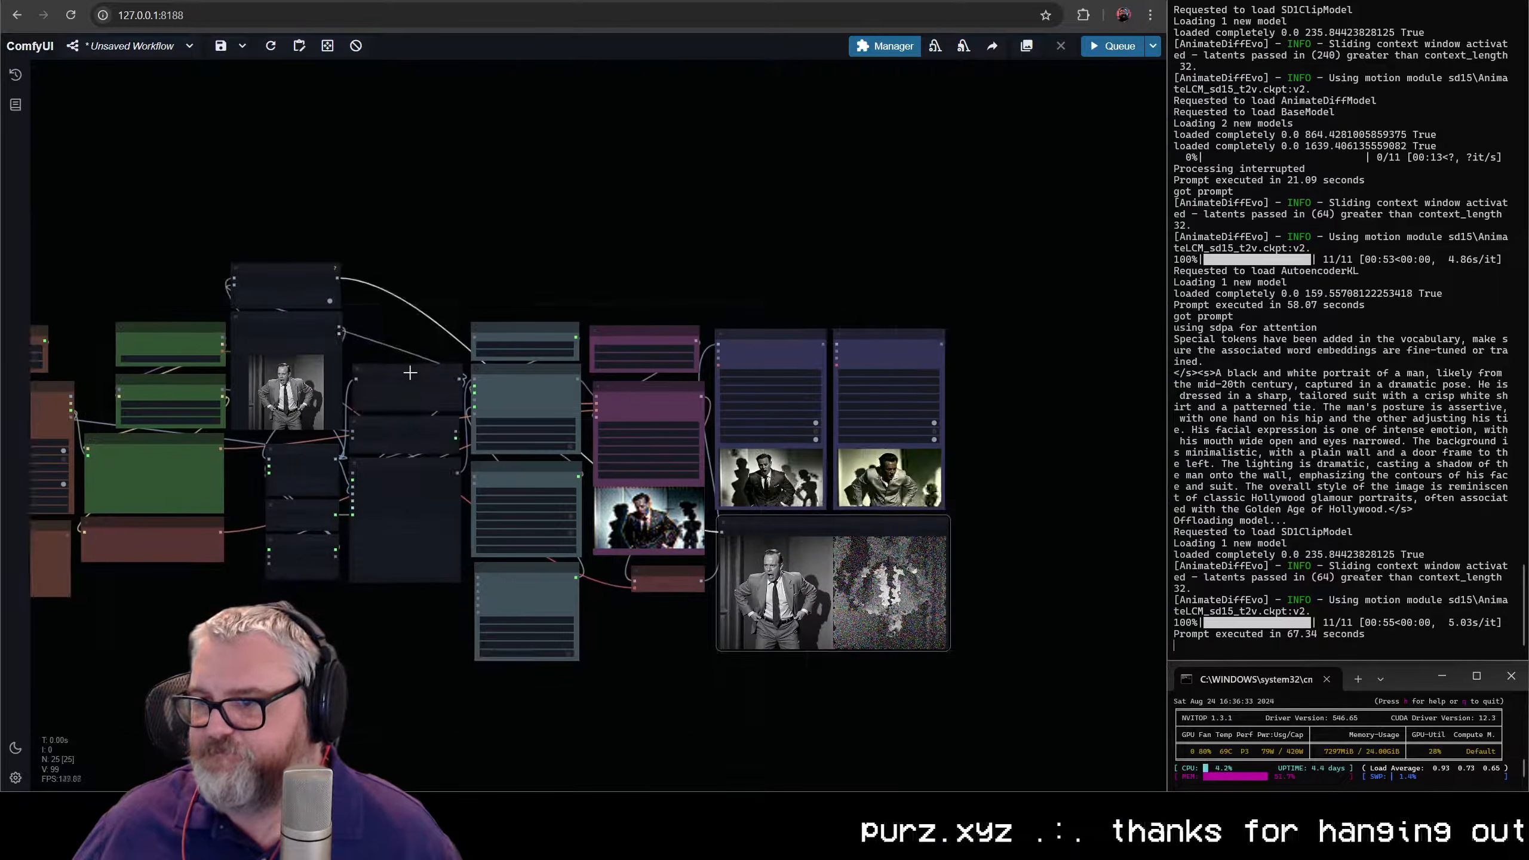
left_click_drag(758, 559, 411, 185)
scroll(615, 320, "down", 1)
- Replace the reference picture in Load Image with the black-and-white side profile of a human head
left_click_drag(289, 355, 795, 318)
scroll(641, 331, "up", 8)
left_click(740, 274)
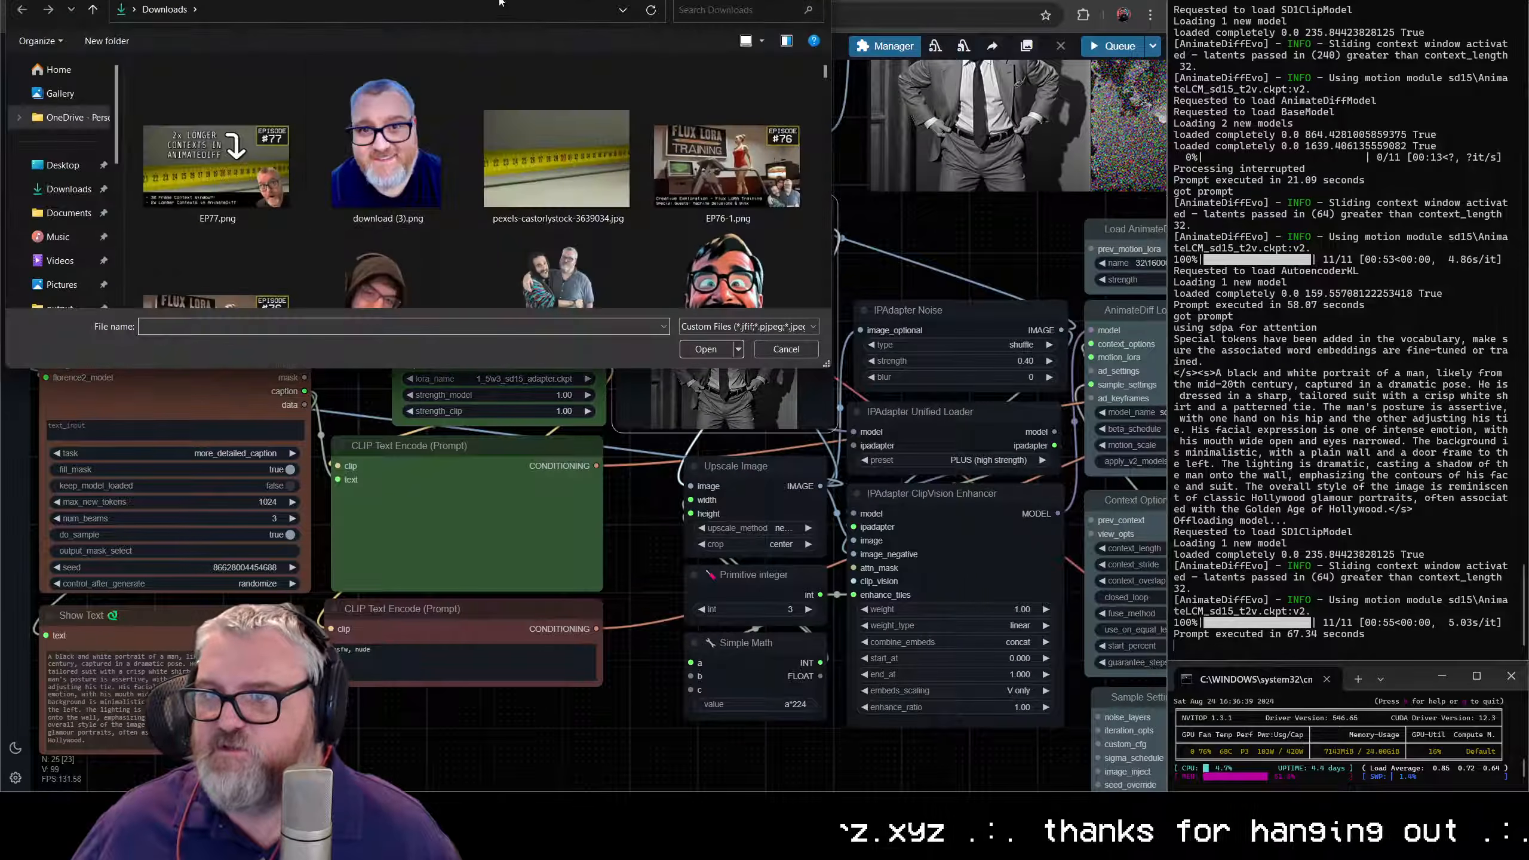
key("Escape")
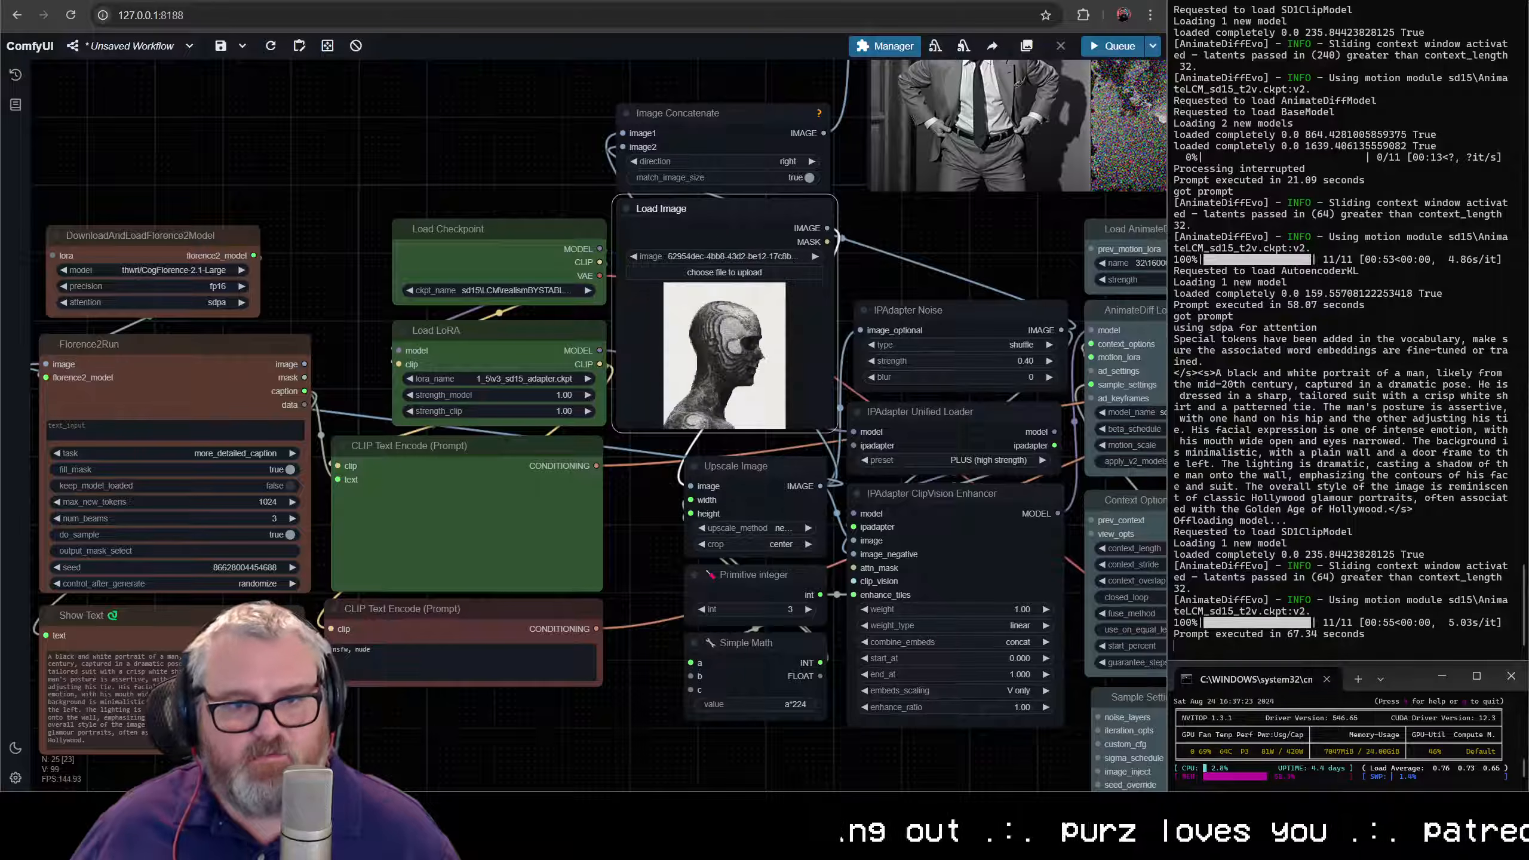
scroll(176, 354, "up", 15)
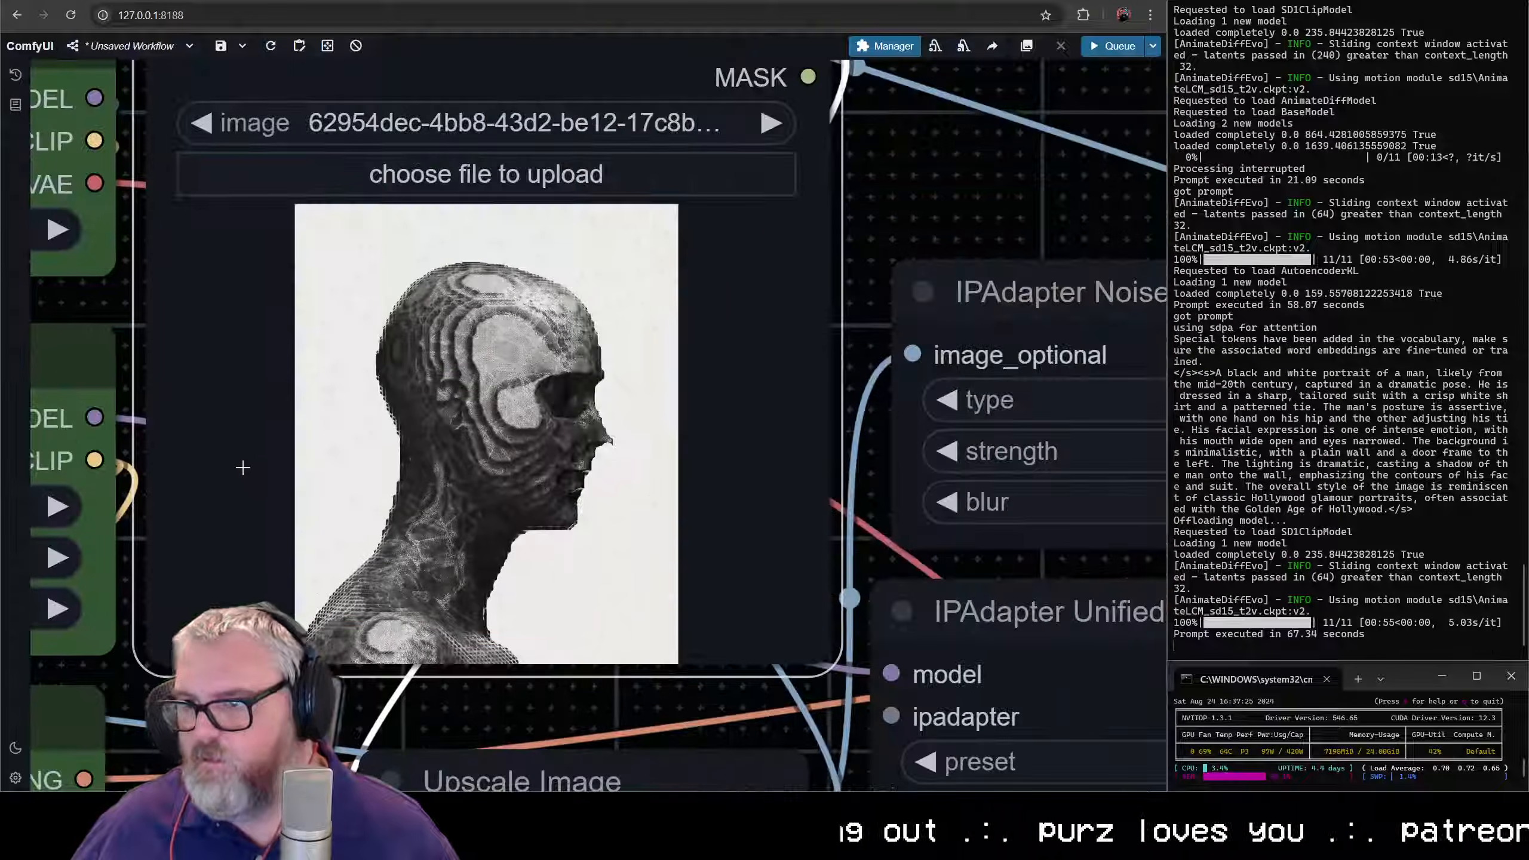
scroll(253, 456, "down", 8)
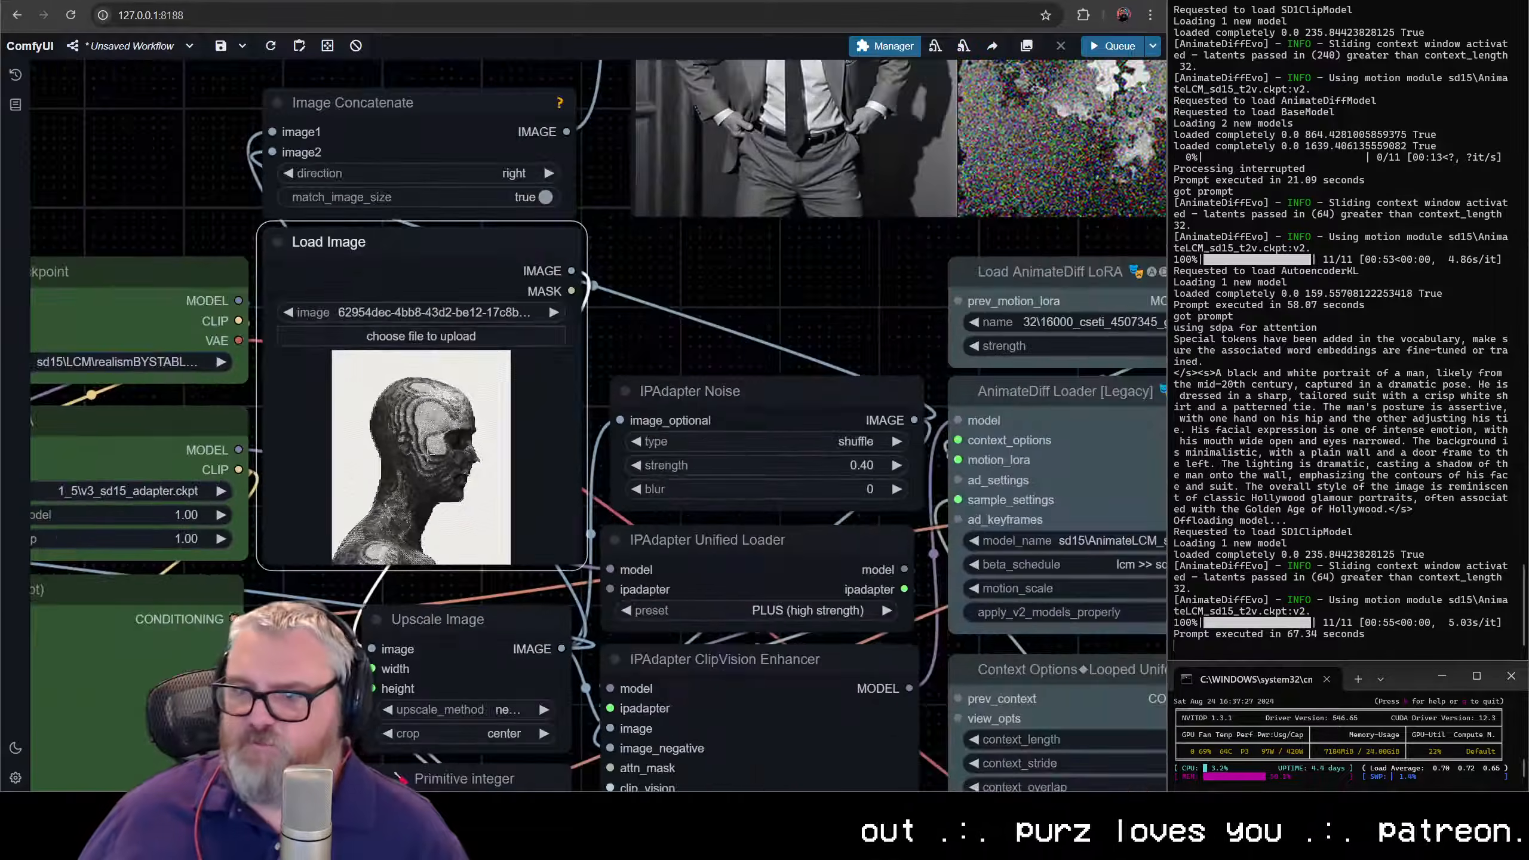
- Queue the workflow with the new reference image and check its new caption in Show Text
key("ctrl+Return")
scroll(311, 467, "down", 5)
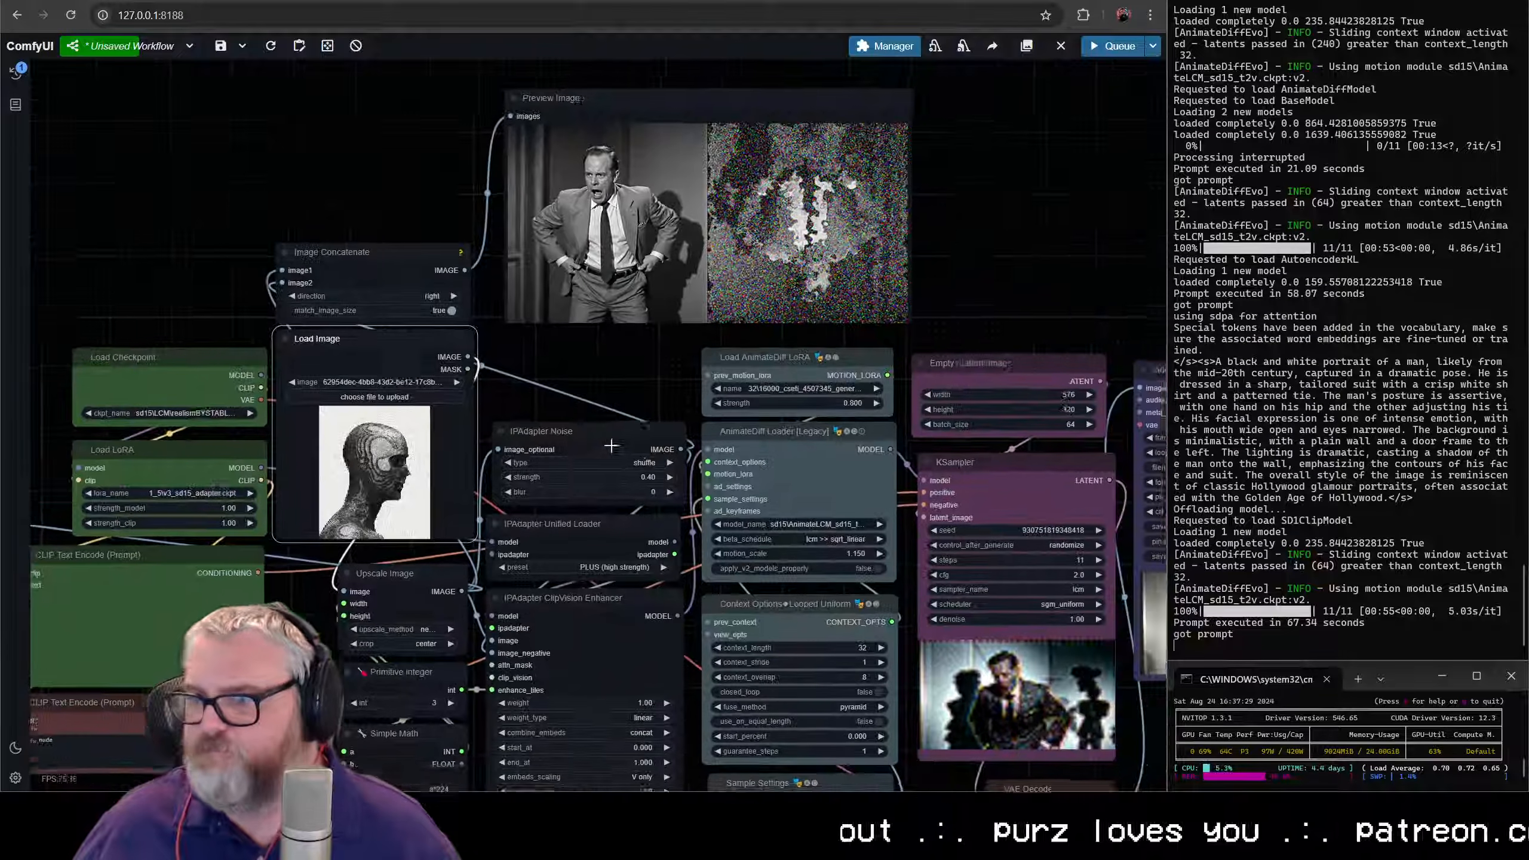
scroll(620, 443, "down", 3)
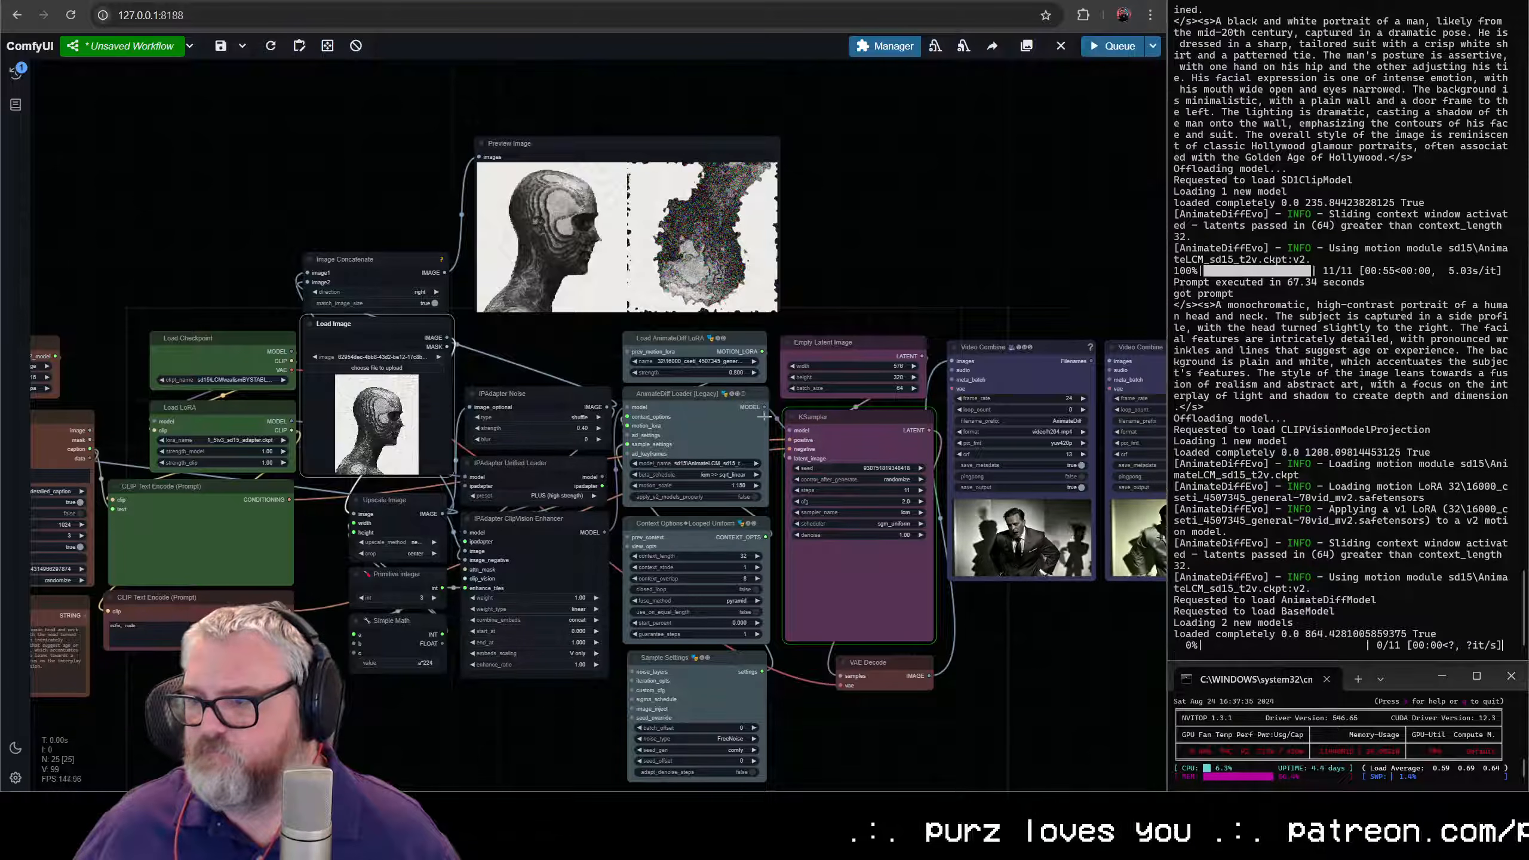
left_click_drag(373, 723, 936, 618)
scroll(561, 545, "up", 6)
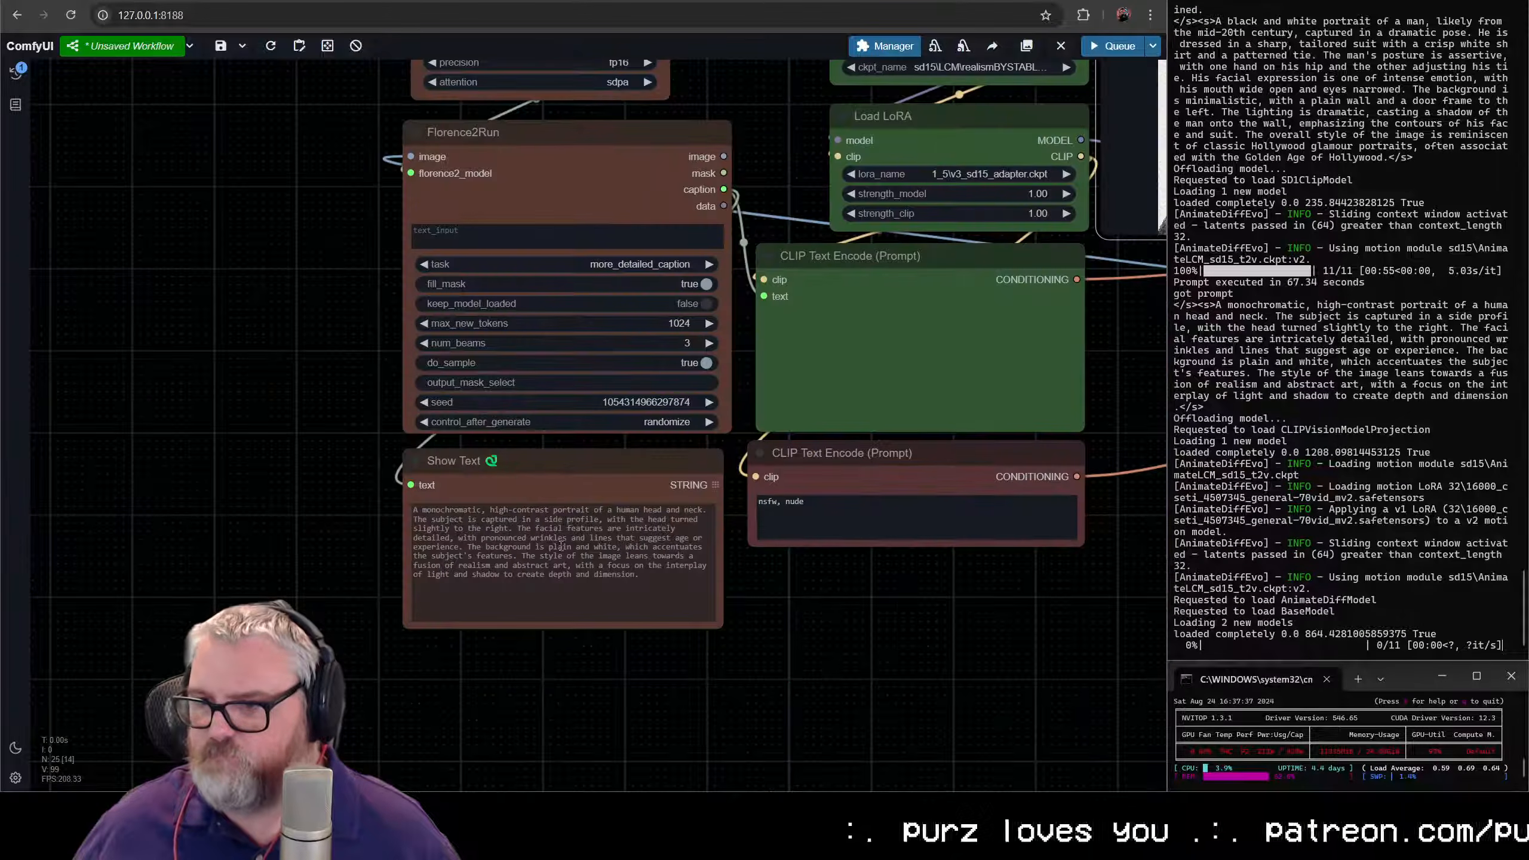
- Read the new caption in Show Text and check the sampling preview in KSampler
scroll(915, 558, "up", 9)
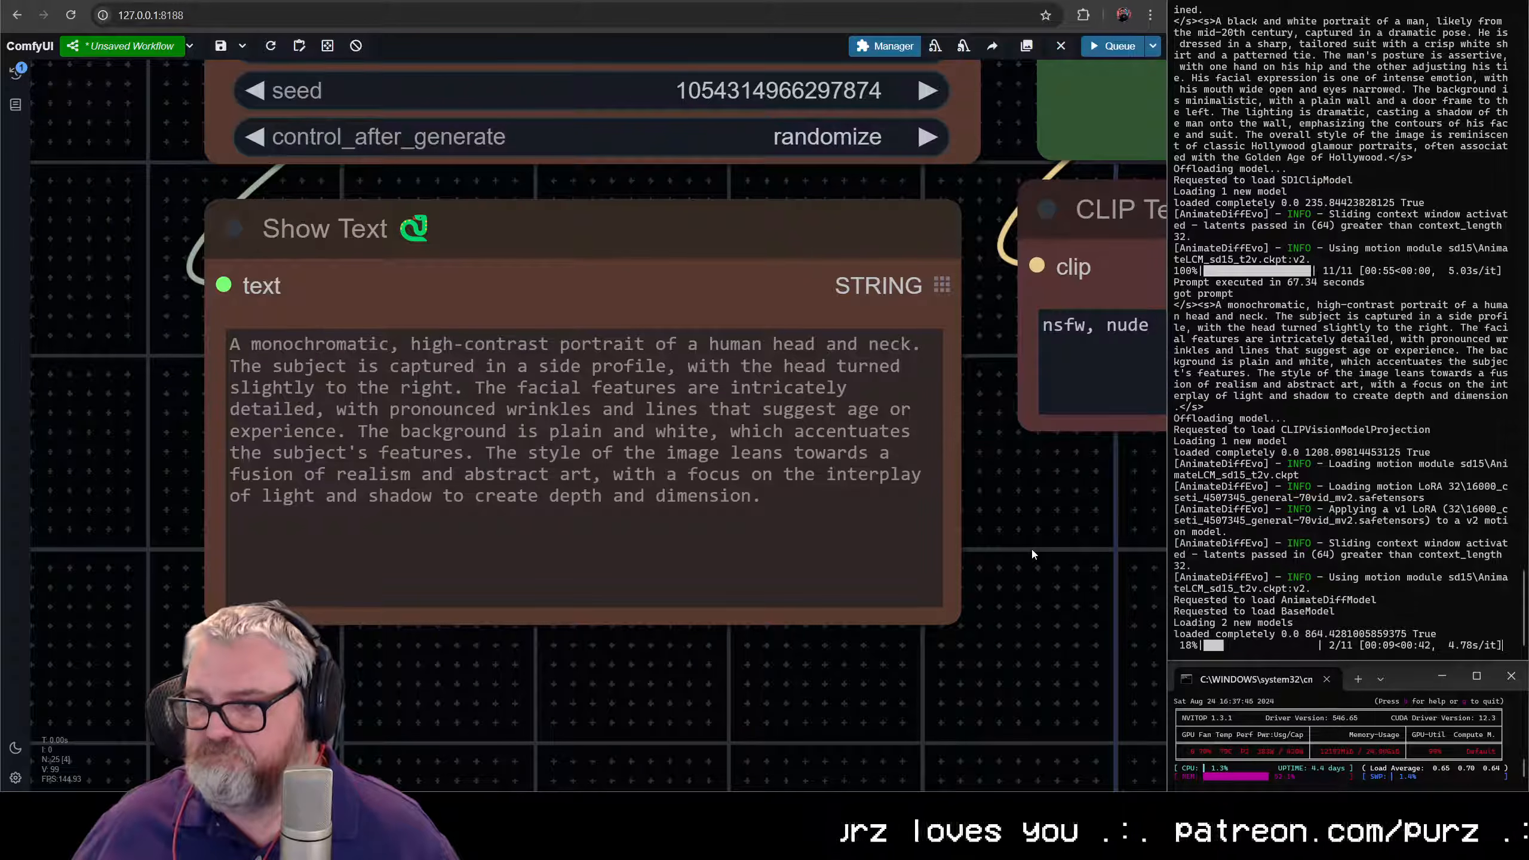
scroll(1030, 550, "down", 8)
left_click_drag(1042, 533, 338, 572)
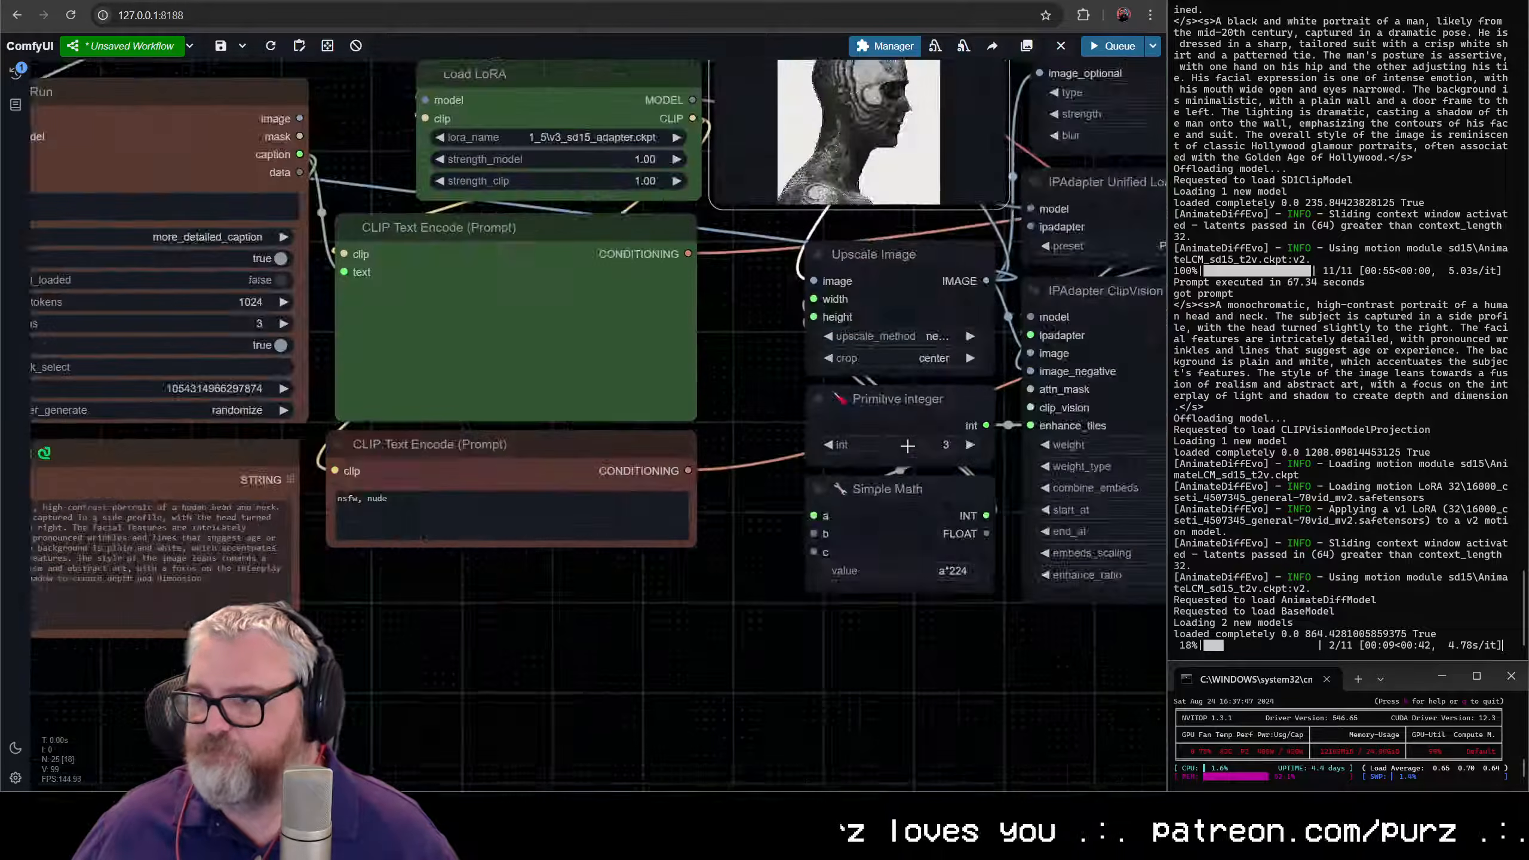
scroll(1015, 407, "down", 5)
left_click_drag(1016, 408, 209, 581)
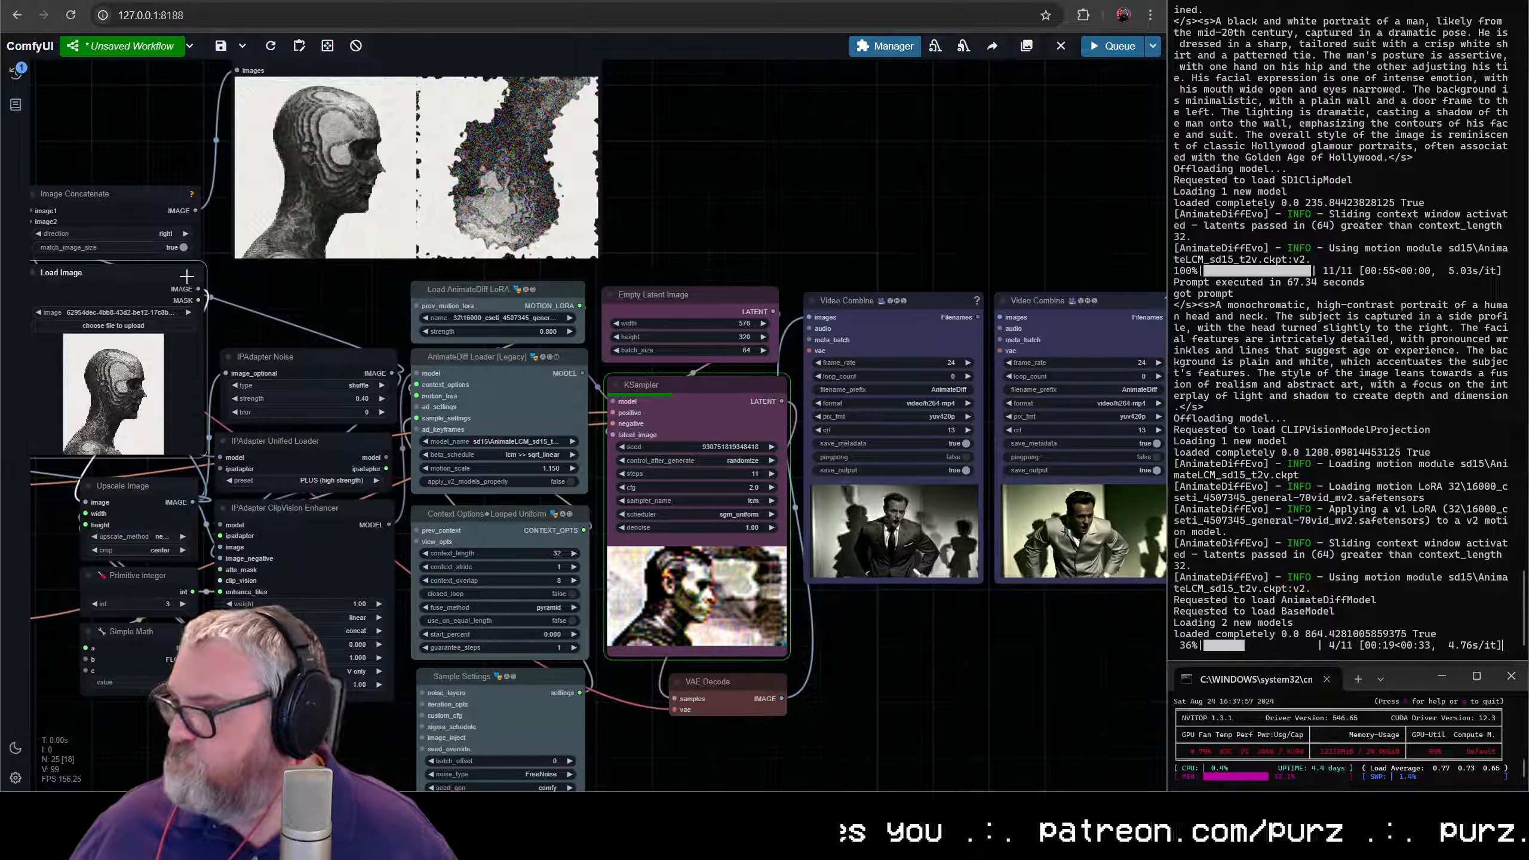
scroll(276, 593, "down", 4)
left_click_drag(278, 572, 502, 480)
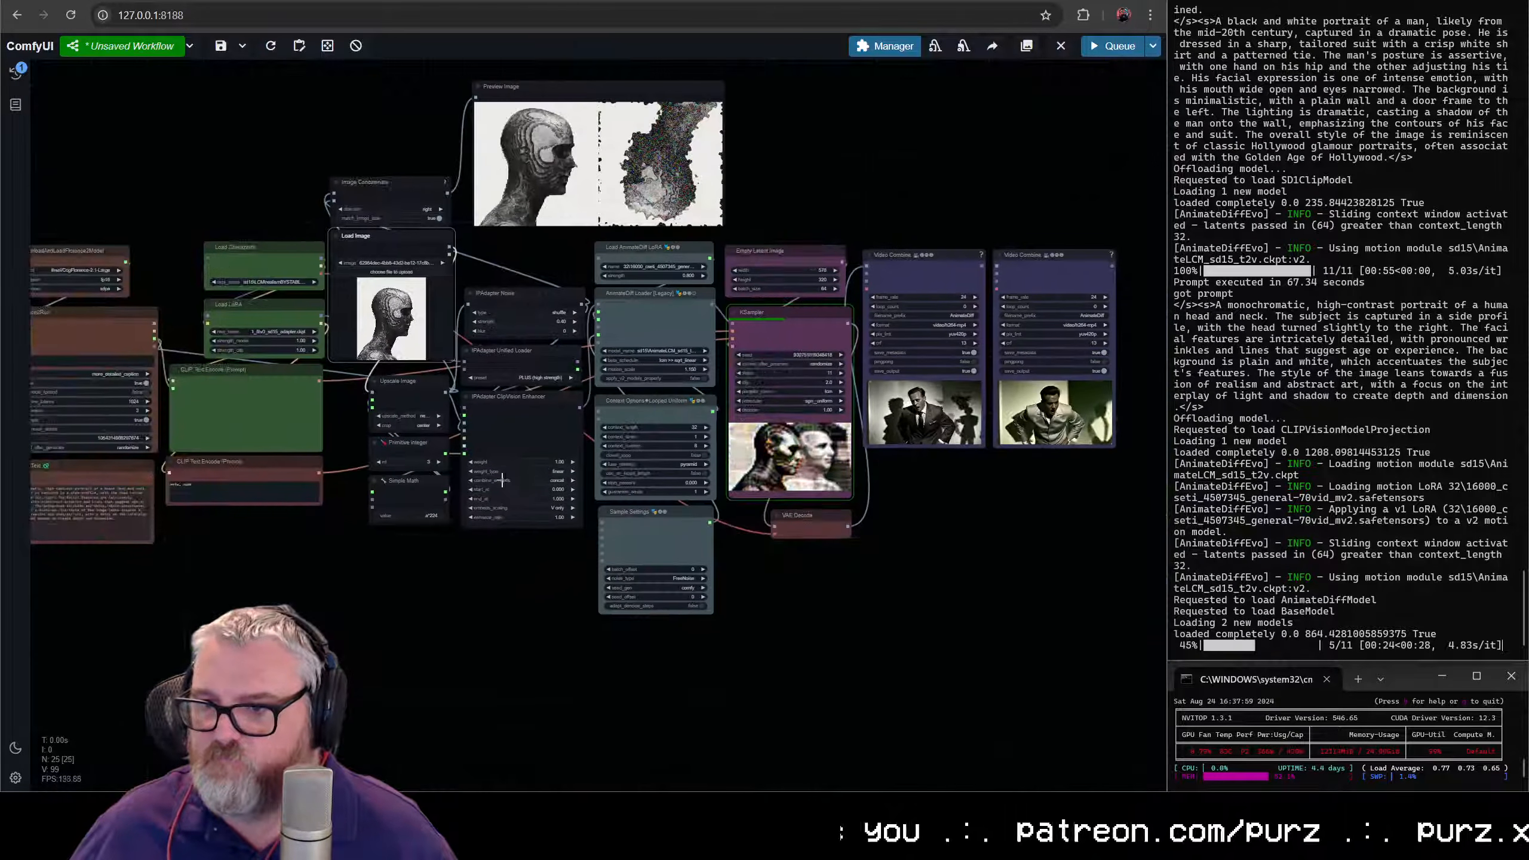
- Color the selected image and IPAdapter nodes cyan, and nudge IPAdapter Noise into line with IPAdapter Unified Loader
right_click(528, 292)
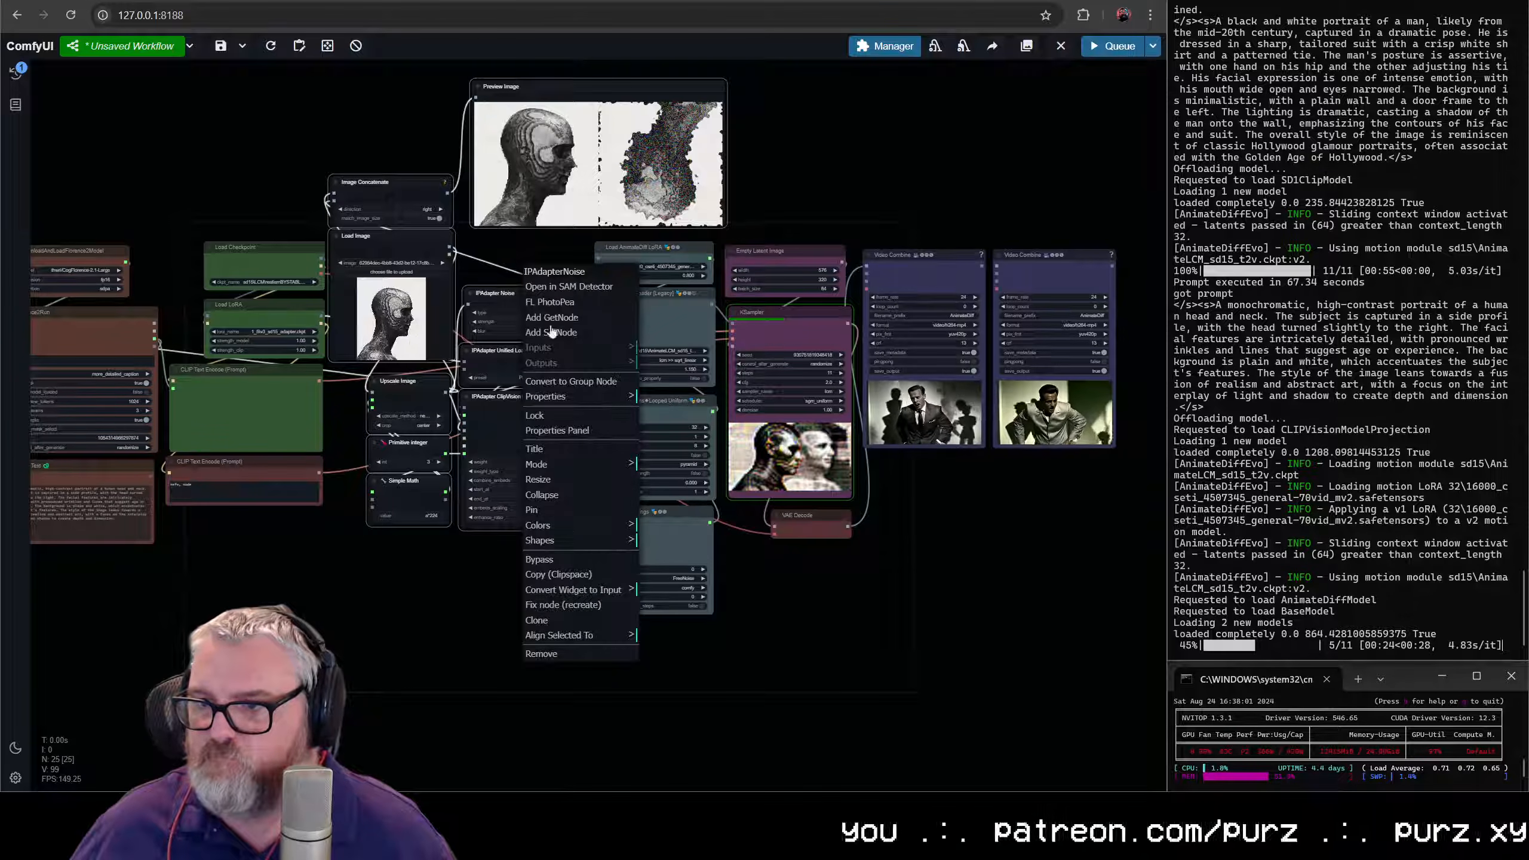
left_click(568, 530)
left_click(666, 623)
left_click(501, 604)
scroll(501, 604, "up", 5)
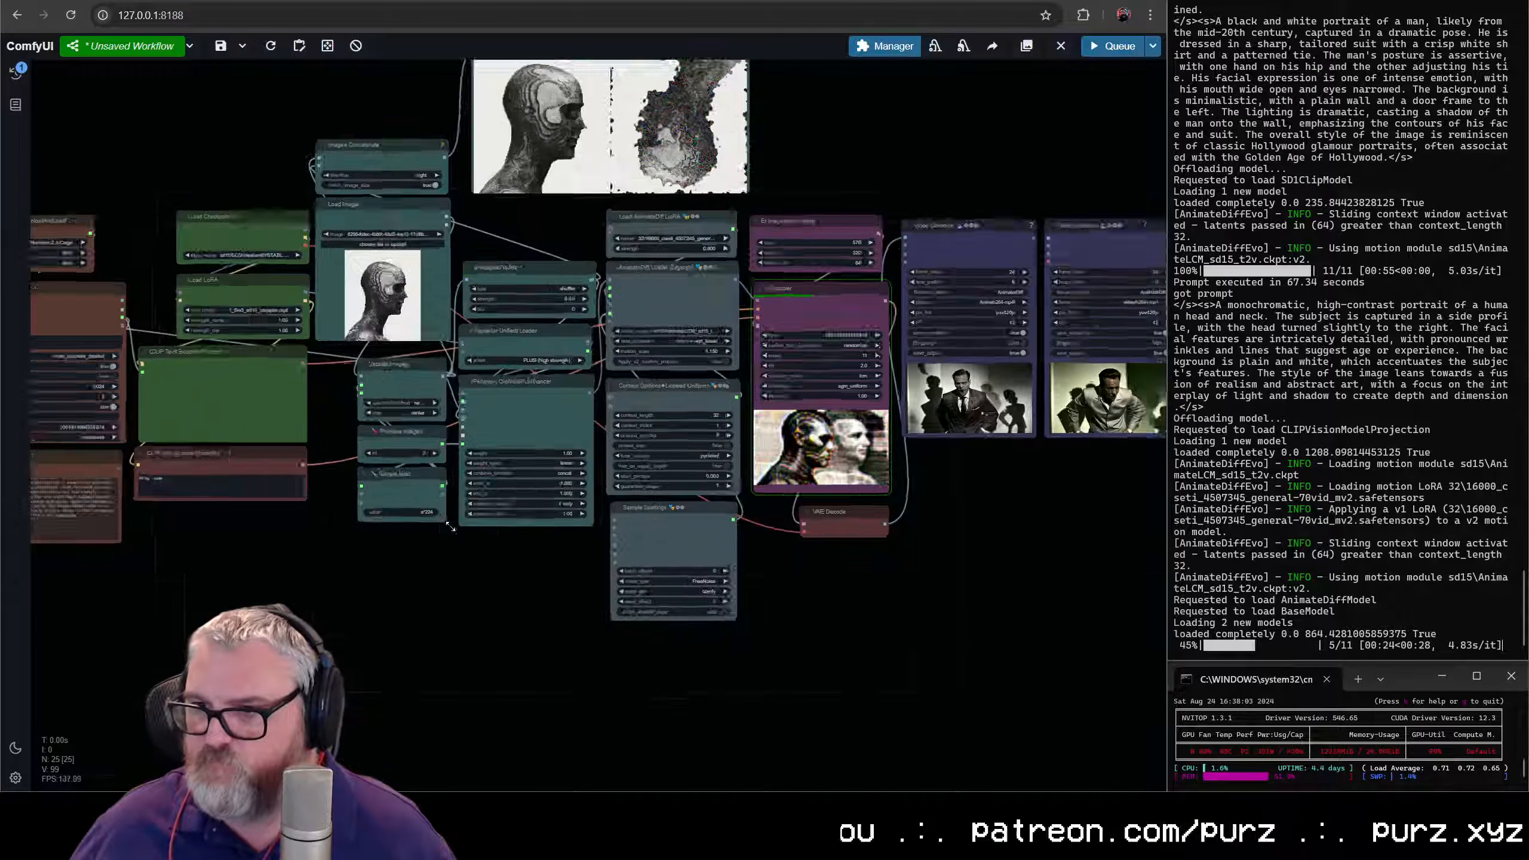
left_click_drag(481, 539, 544, 684)
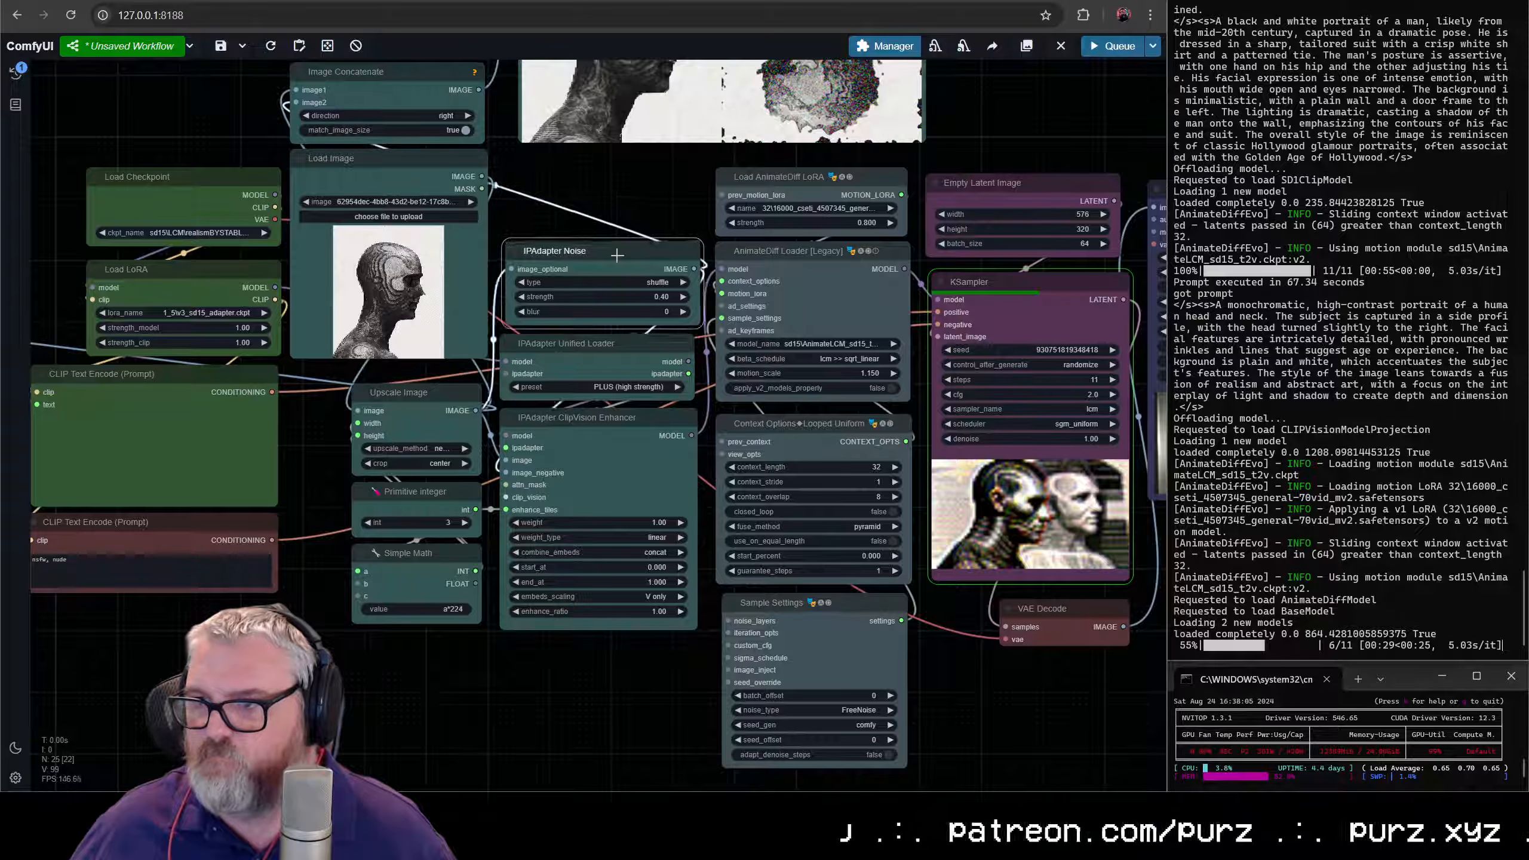
left_click_drag(617, 255, 611, 255)
- Color the Primitive integer and Simple Math nodes green
left_click(426, 676)
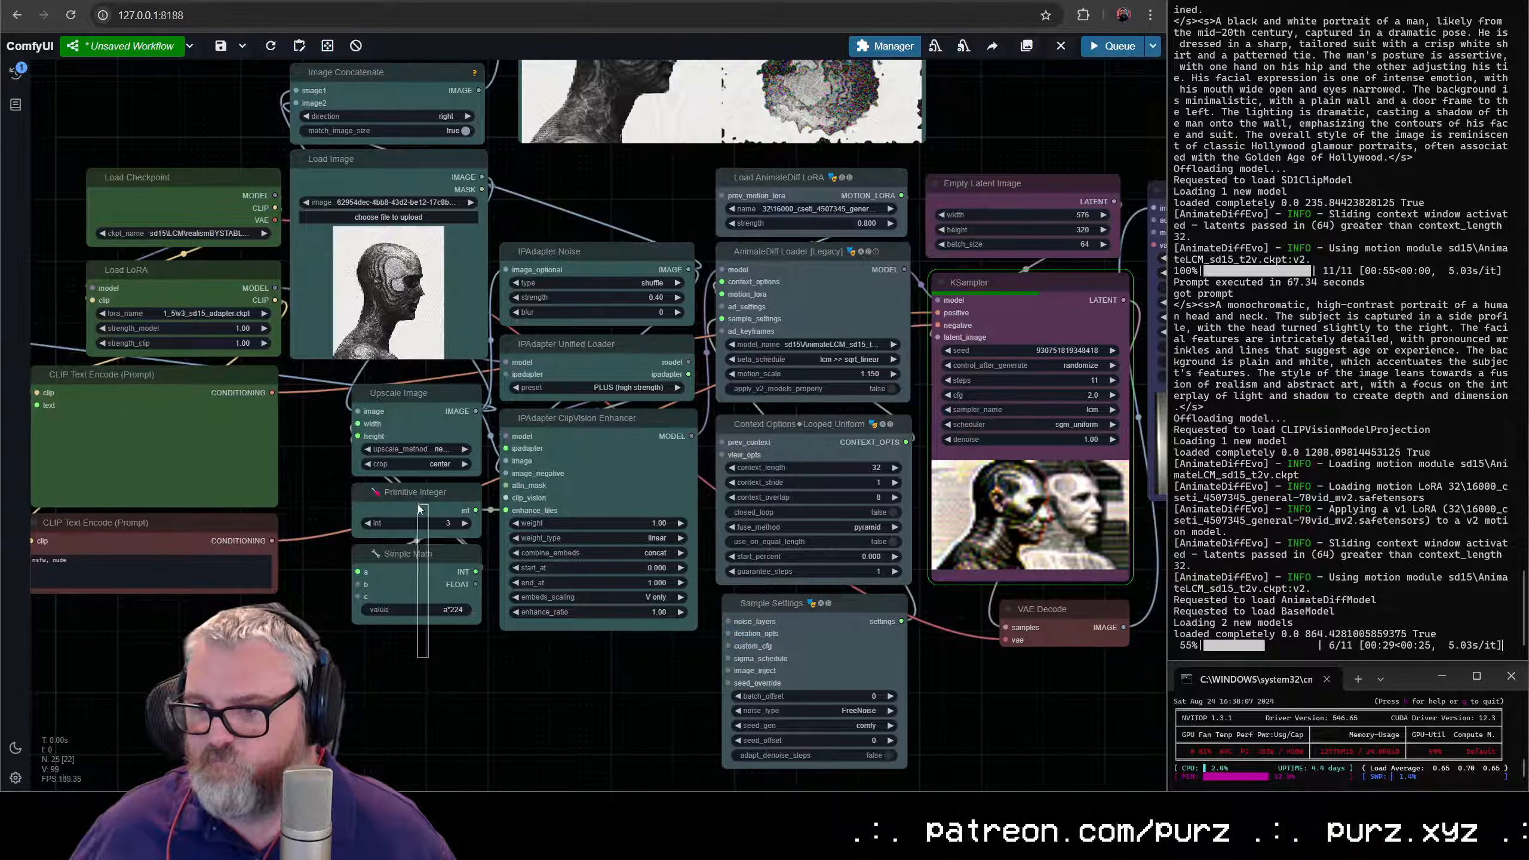
left_click_drag(419, 509, 422, 512)
right_click(423, 516)
left_click(445, 651)
left_click(552, 690)
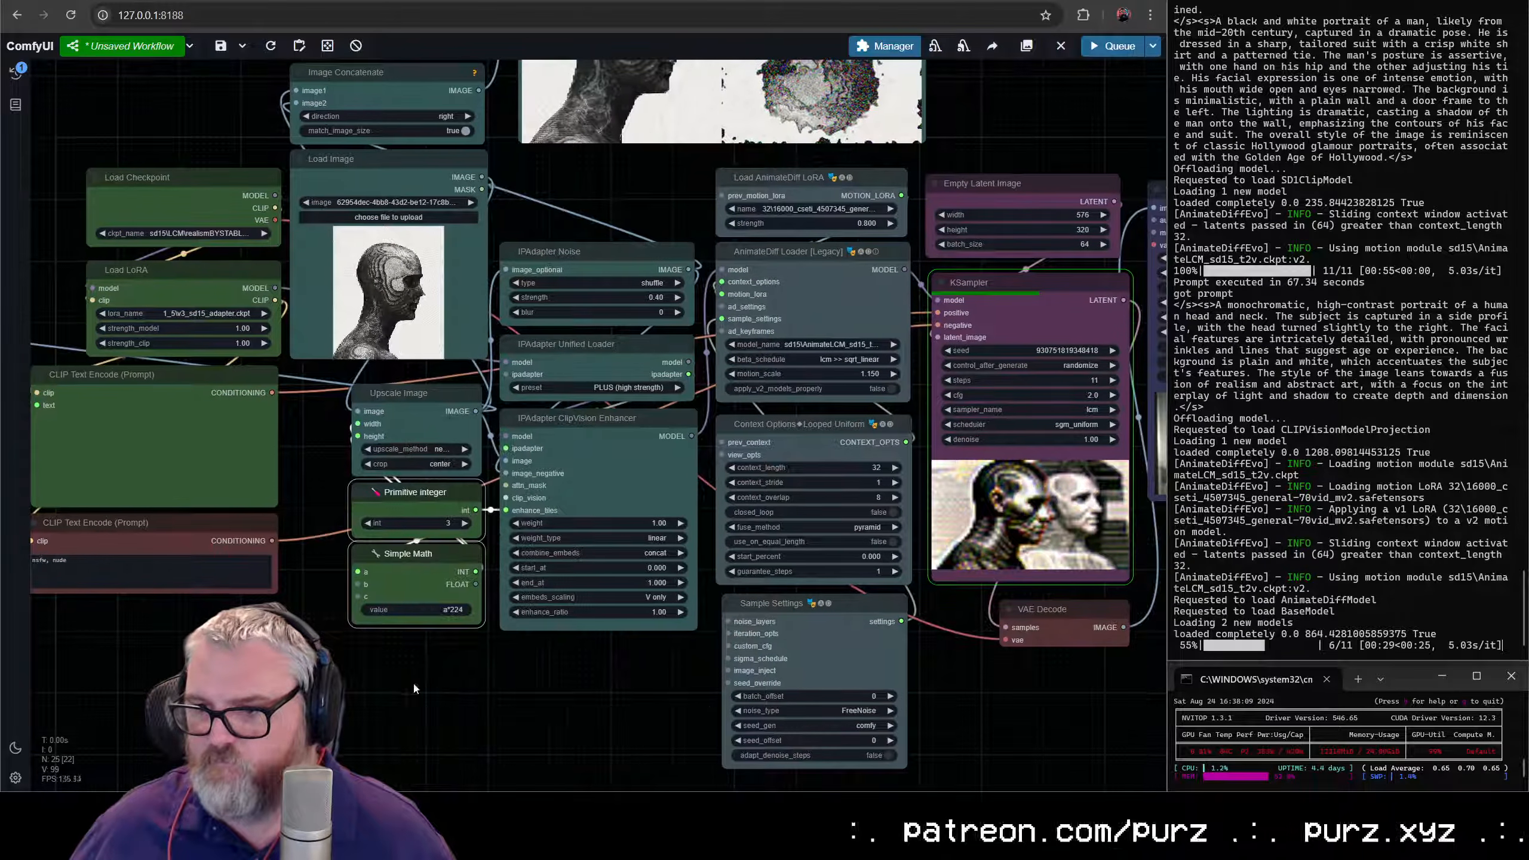
- Color the Load Image node blue
left_click(417, 685)
left_click_drag(417, 677, 456, 805)
right_click(445, 293)
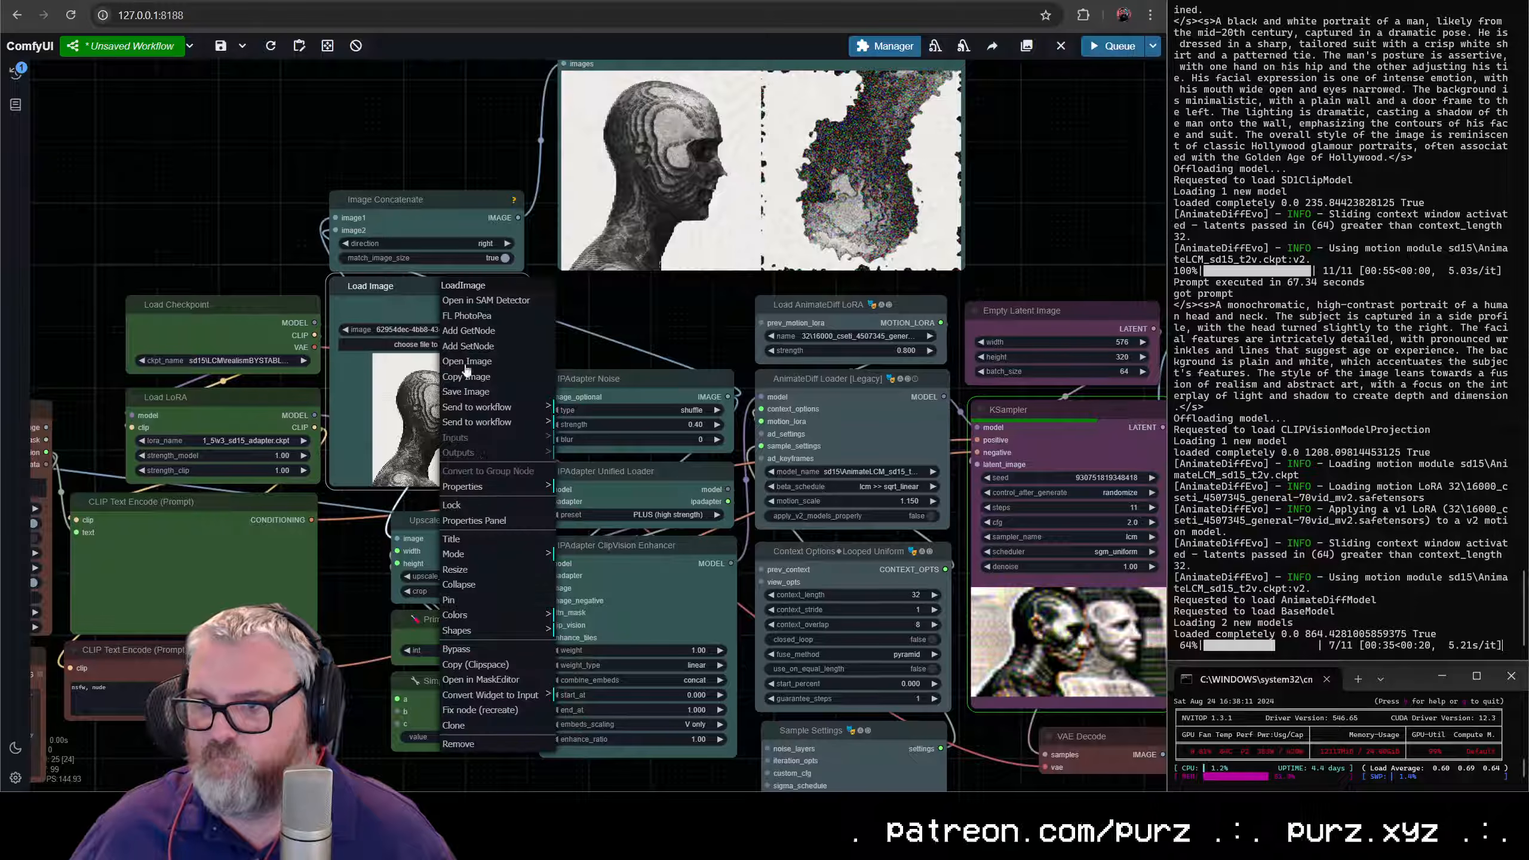
left_click(478, 613)
left_click(577, 677)
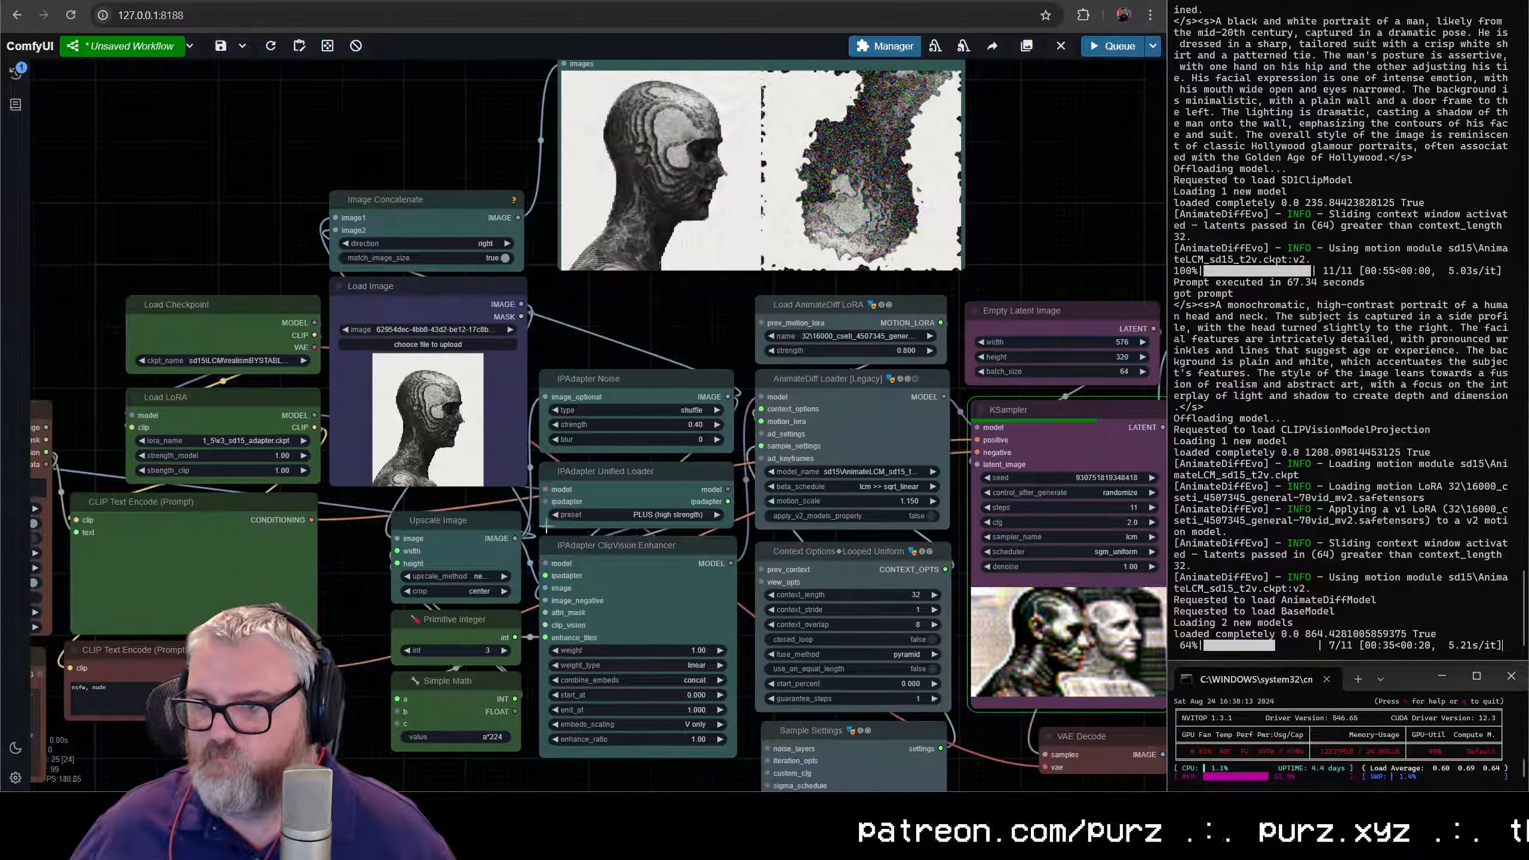
- Move Load Image below the negative CLIP Text Encode and place Upscale Image, Primitive integer and Simple Math beside it
scroll(546, 527, "down", 3)
scroll(566, 516, "down", 2)
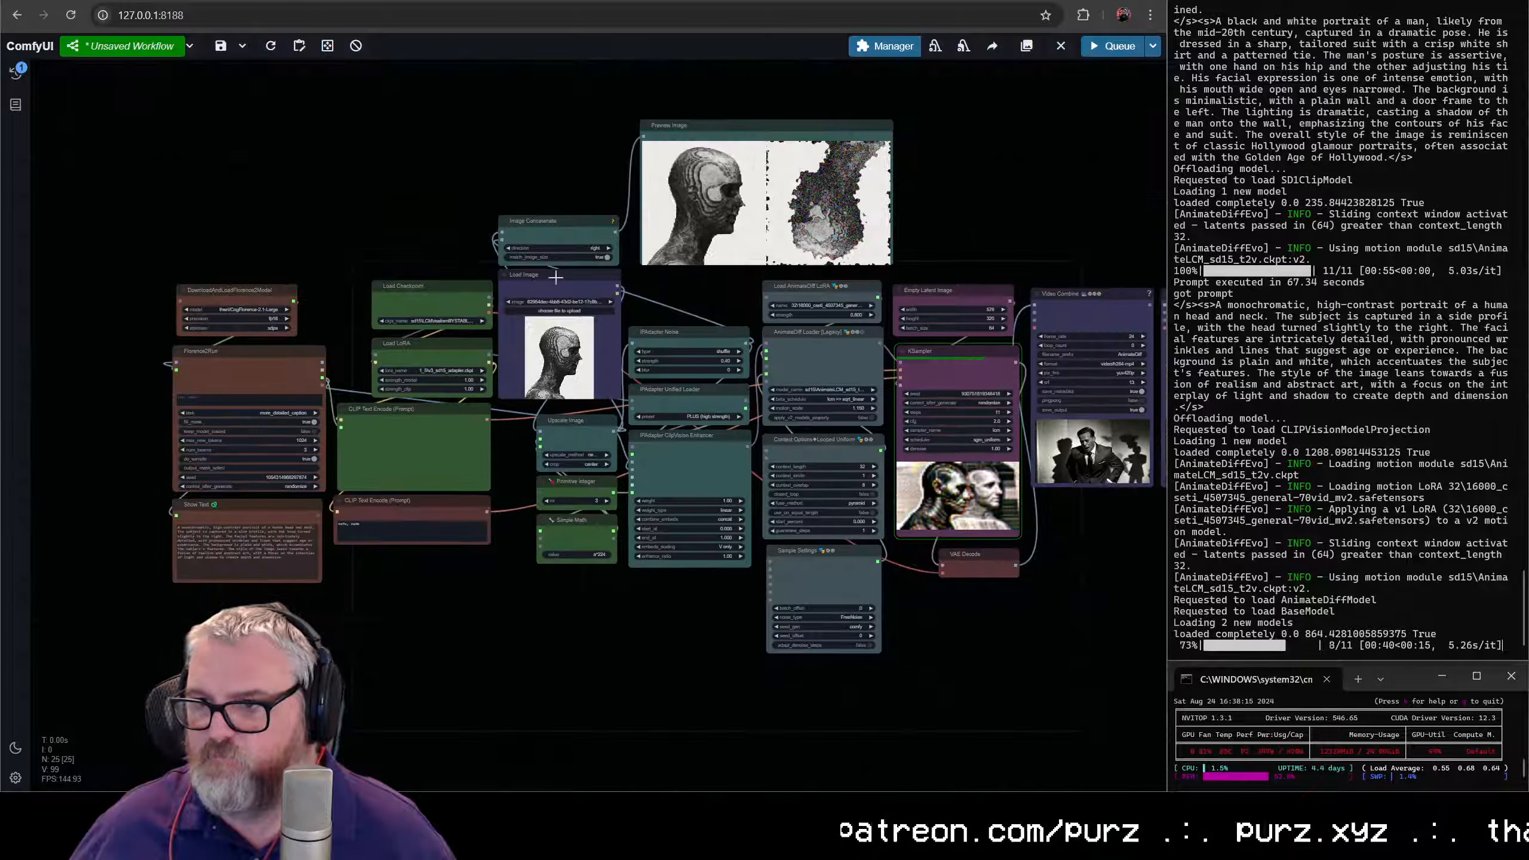
left_click_drag(555, 277, 421, 557)
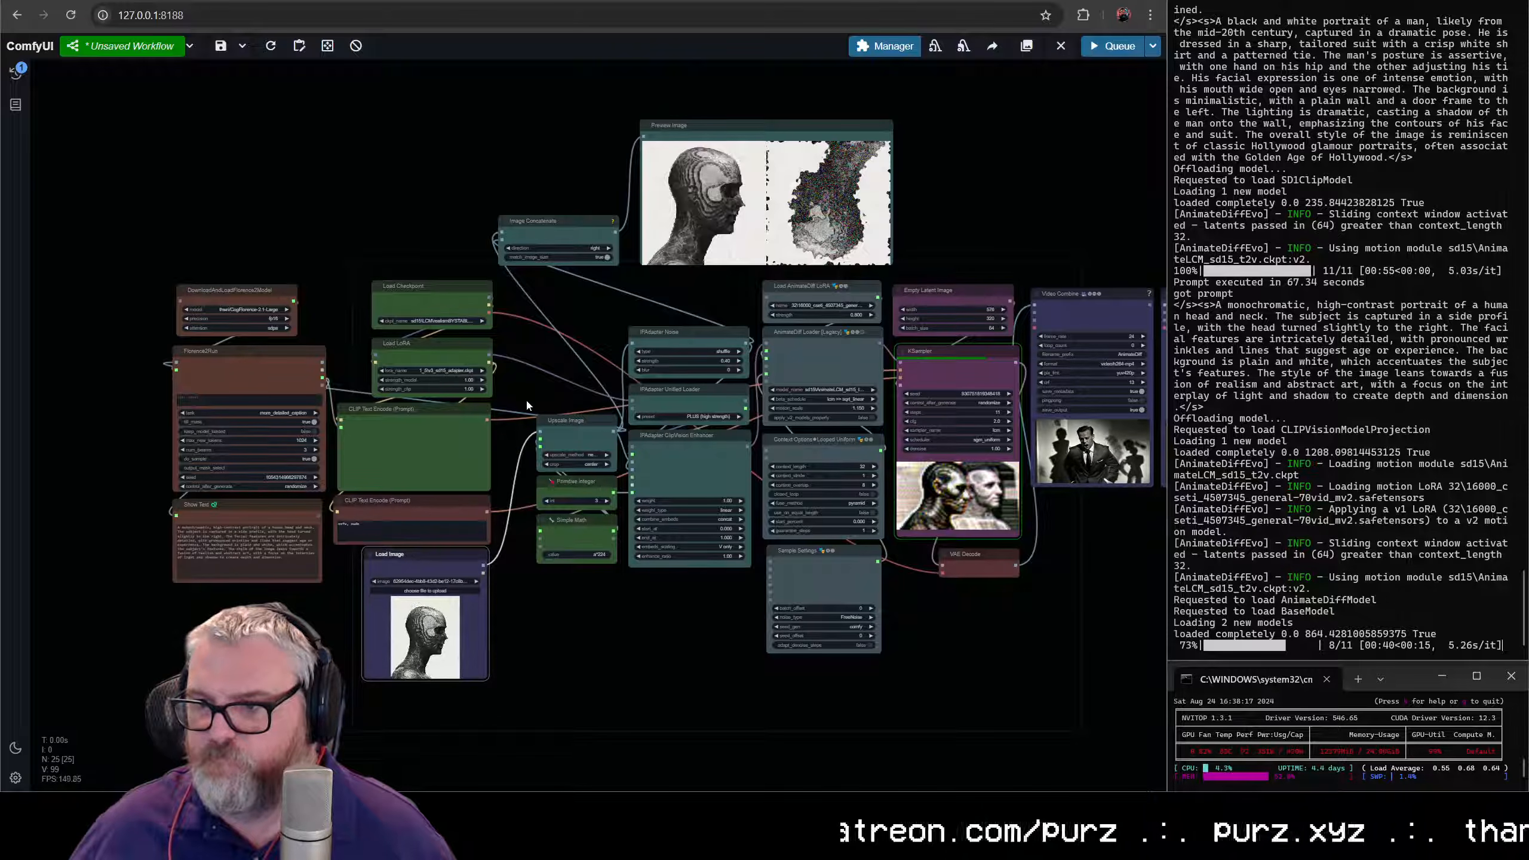
left_click_drag(571, 528, 529, 664)
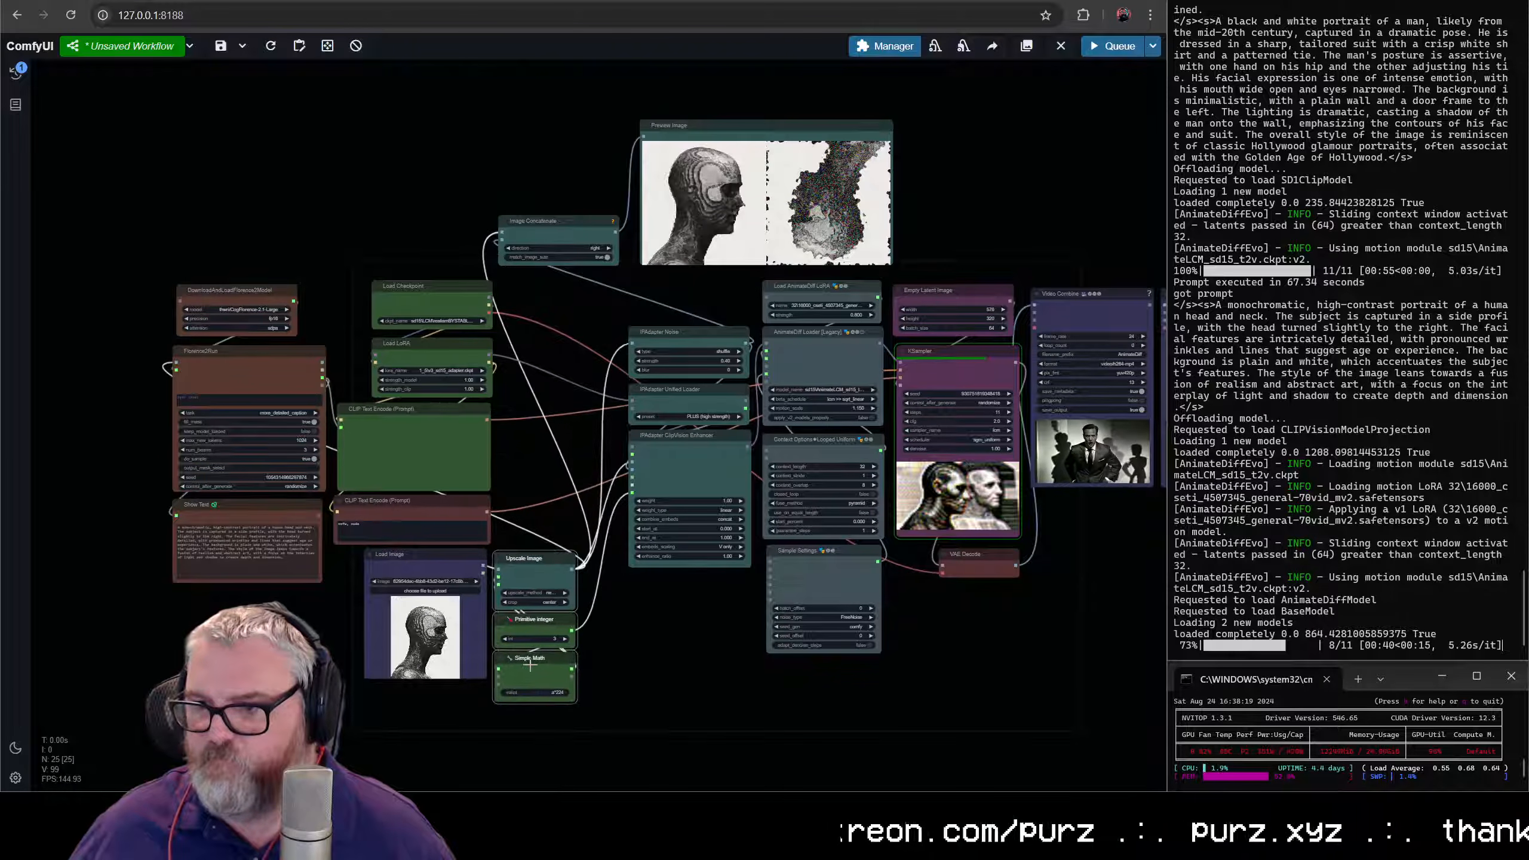
- Move IPAdapter Noise, IPAdapter Unified Loader and IPAdapter ClipVision Enhancer together, next to Upscale Image
left_click_drag(665, 655, 669, 653)
left_click_drag(670, 315, 670, 314)
left_click_drag(674, 331, 632, 464)
left_click(642, 374)
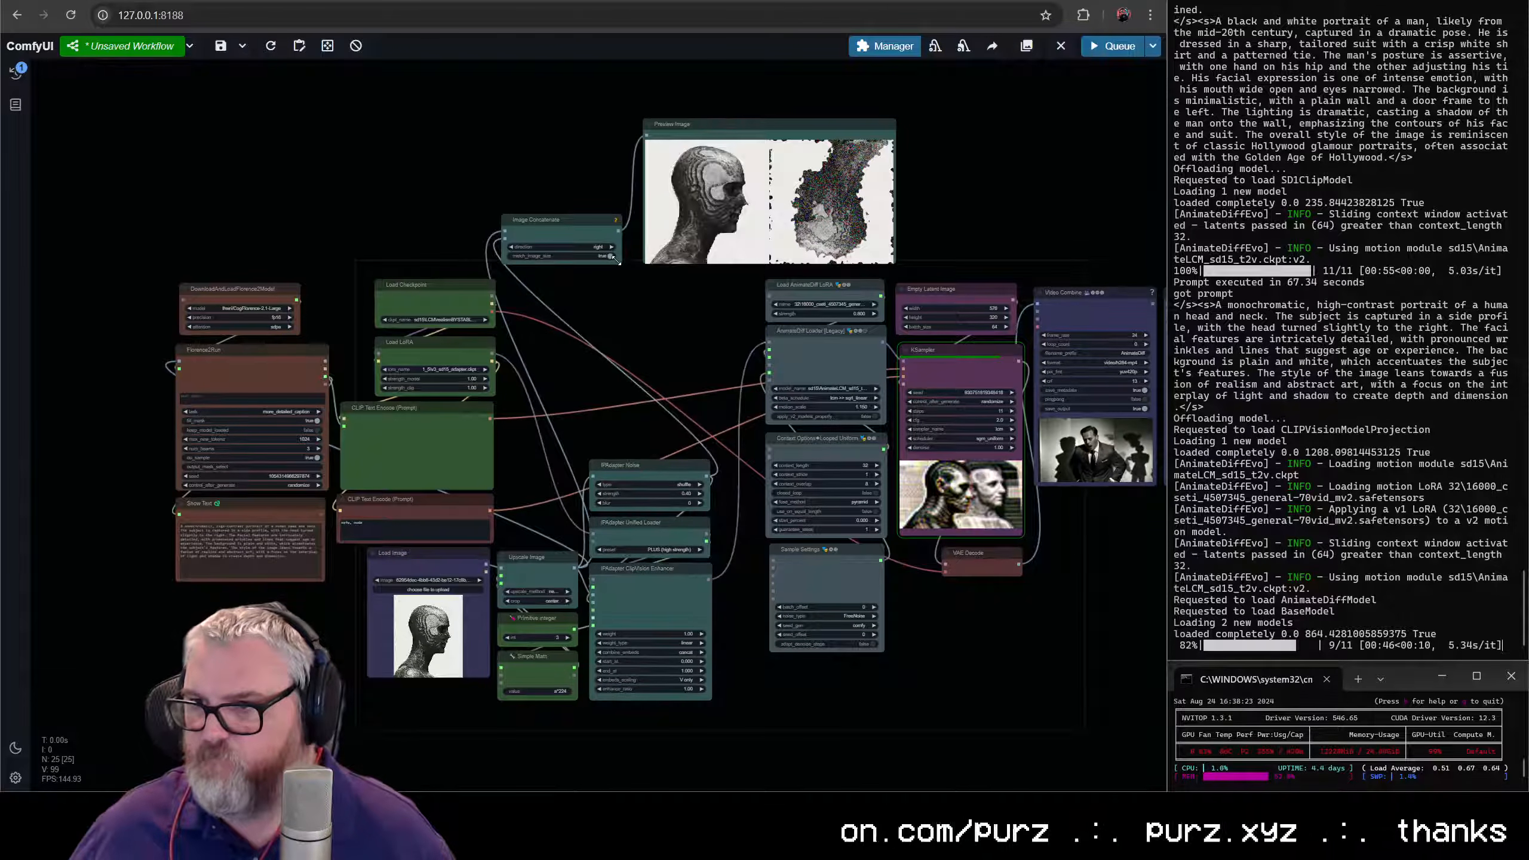
- Place Image Concatenate above Upscale Image, and shrink Preview Image to fit directly above IPAdapter Noise
left_click_drag(620, 263, 536, 507)
left_click_drag(725, 125, 581, 317)
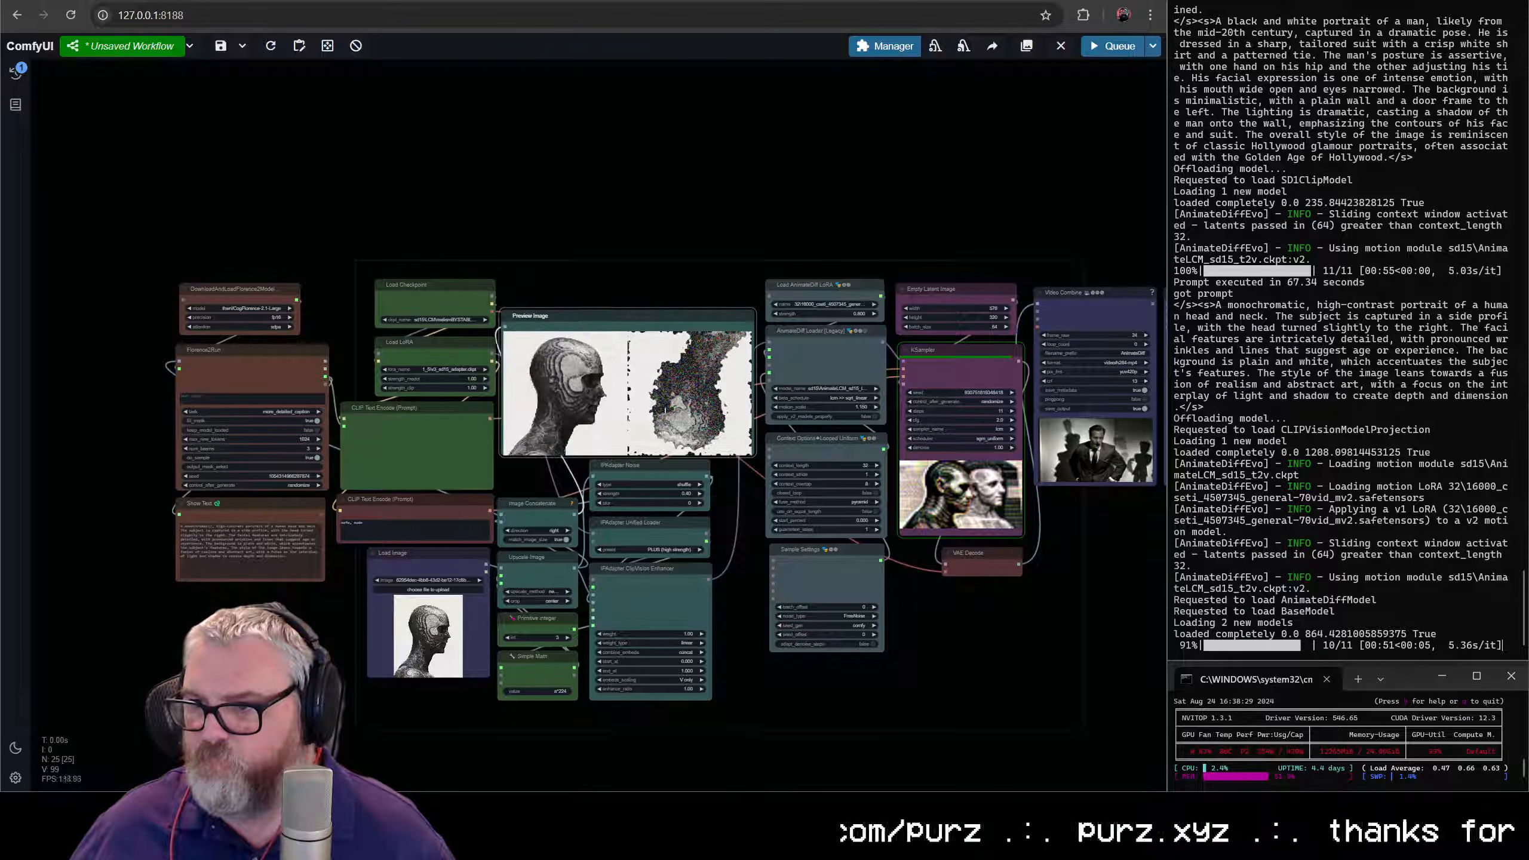
left_click_drag(751, 462, 713, 438)
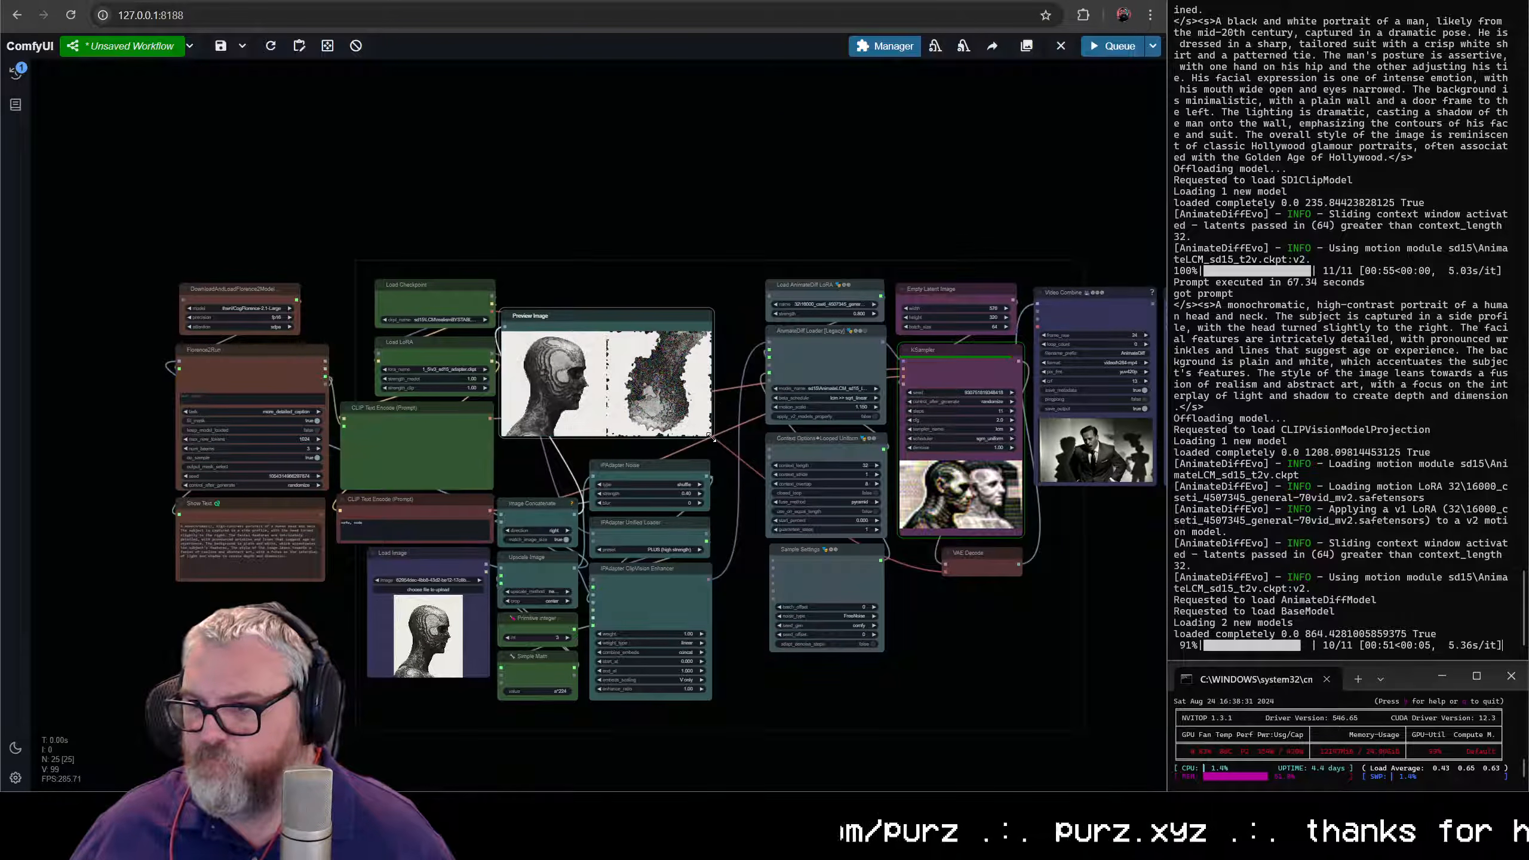
left_click_drag(662, 313, 661, 333)
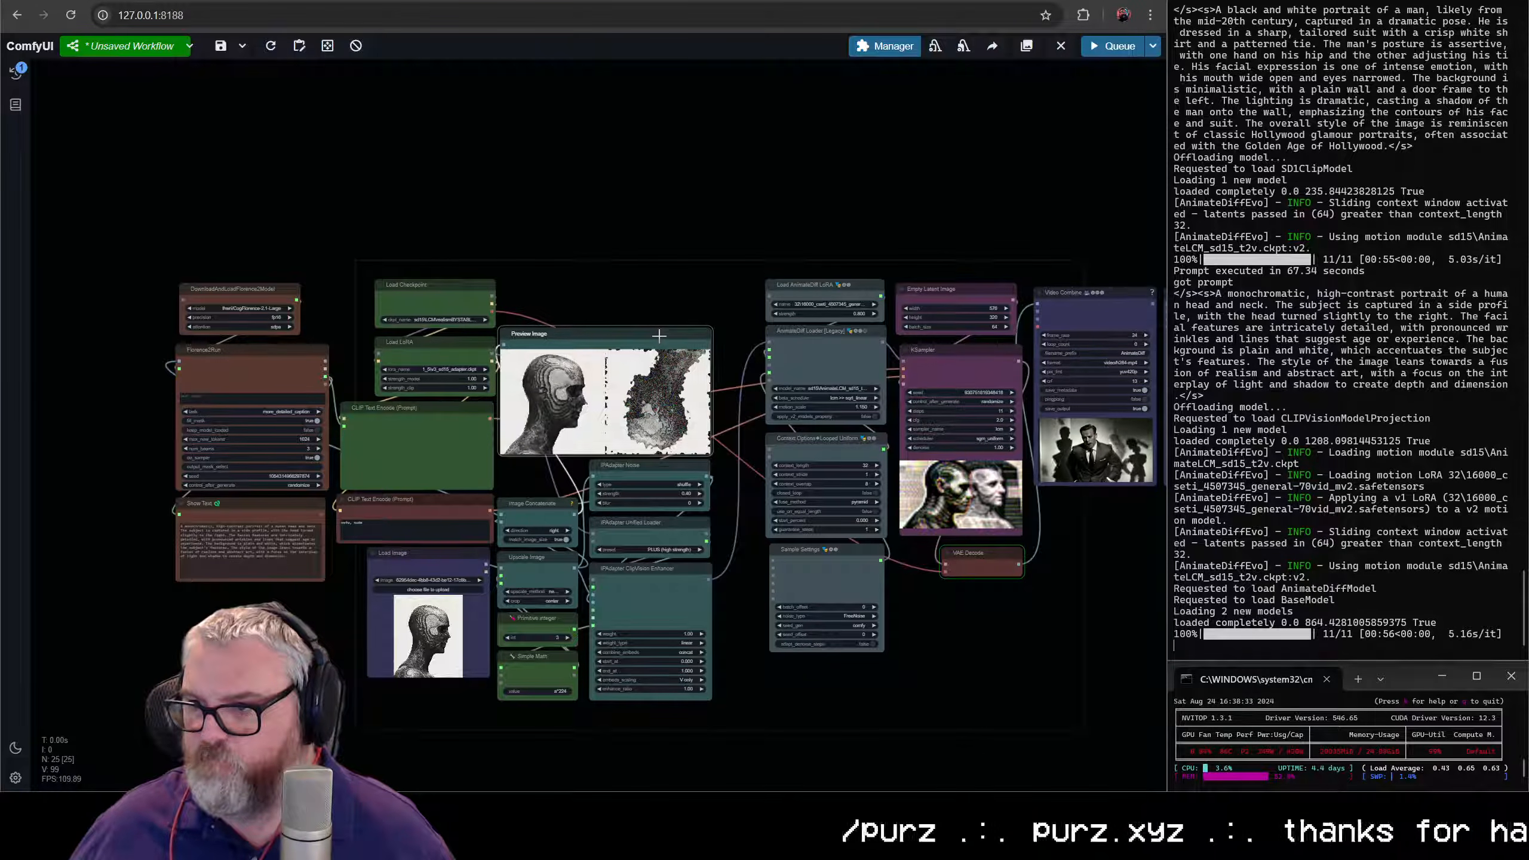
- Shift the block of Preview Image, Image Concatenate, Upscale Image and IPAdapter nodes up to line up with Load Checkpoint
left_click_drag(615, 576, 533, 722)
left_click_drag(536, 617, 546, 570)
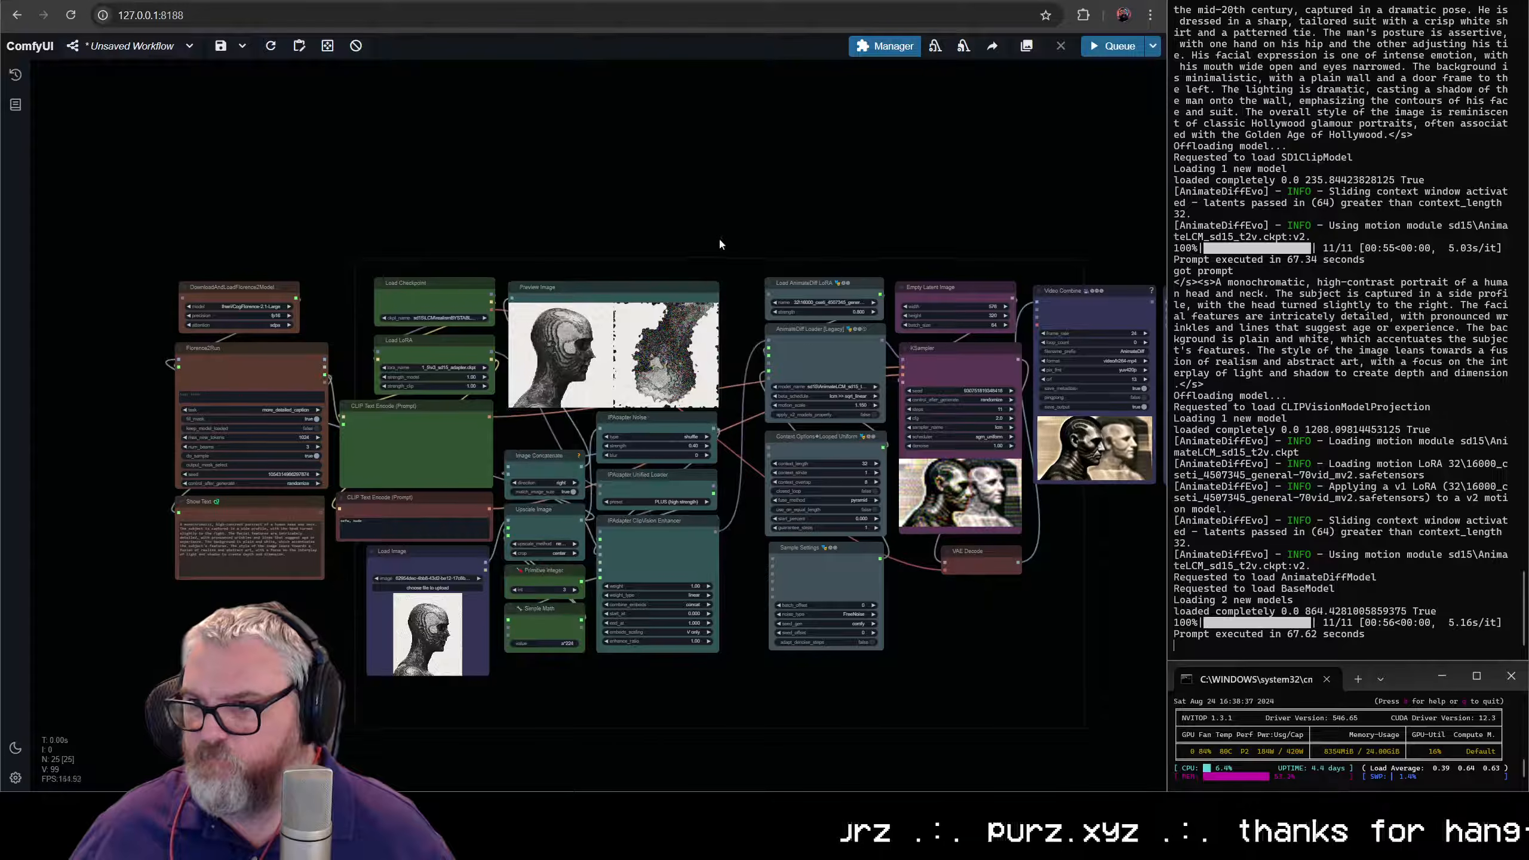
left_click_drag(1038, 760, 1073, 701)
left_click_drag(817, 556, 786, 560)
left_click(819, 220)
- Examine the newly rendered head video in Video Combine and compare it with the reference and noise preview
scroll(949, 442, "down", 1)
scroll(949, 441, "up", 10)
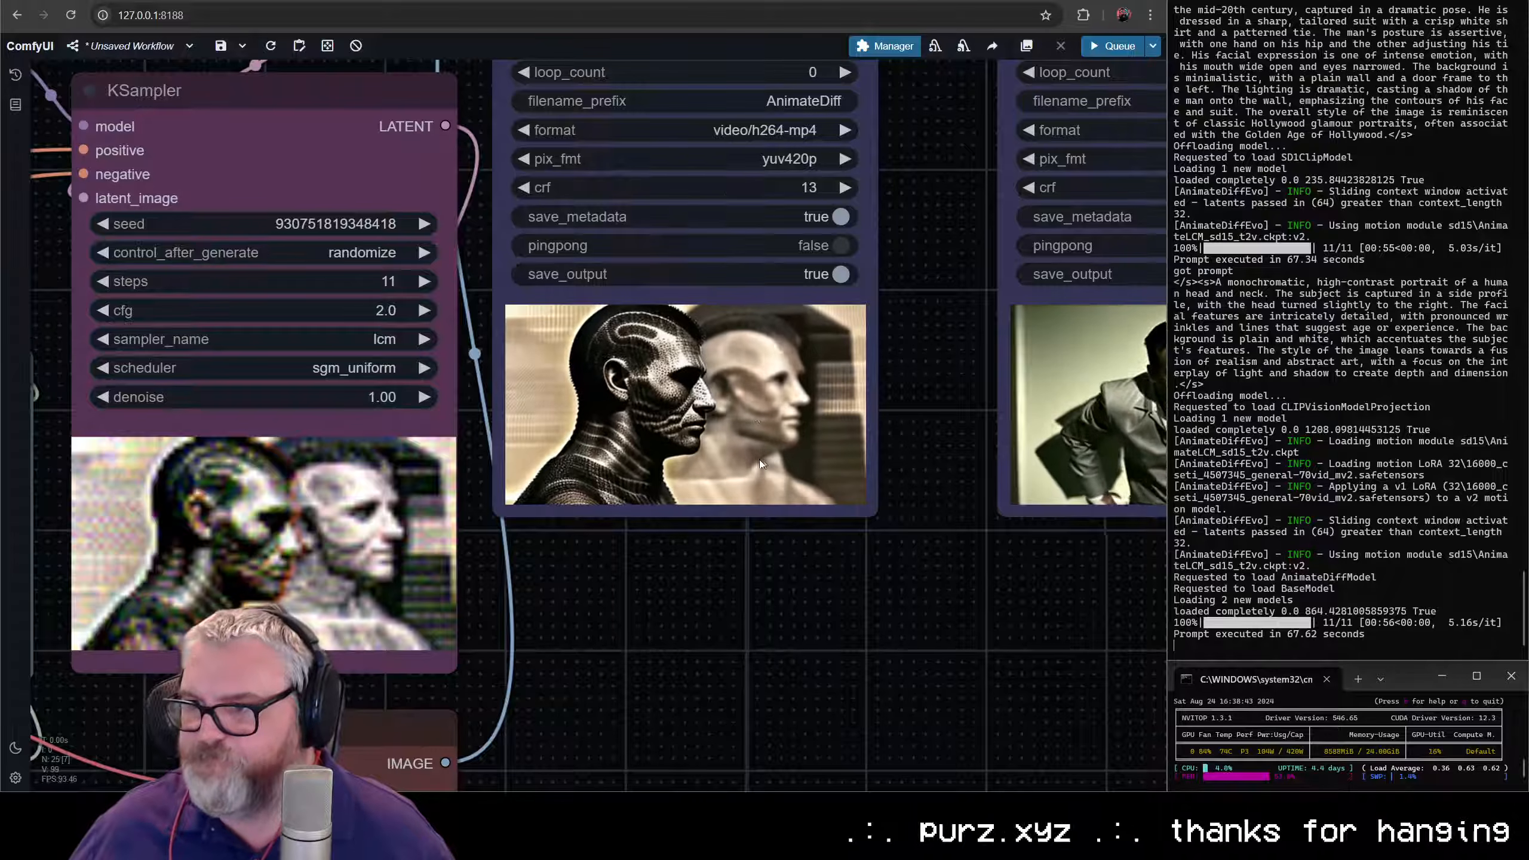
scroll(742, 453, "down", 8)
scroll(592, 439, "down", 5)
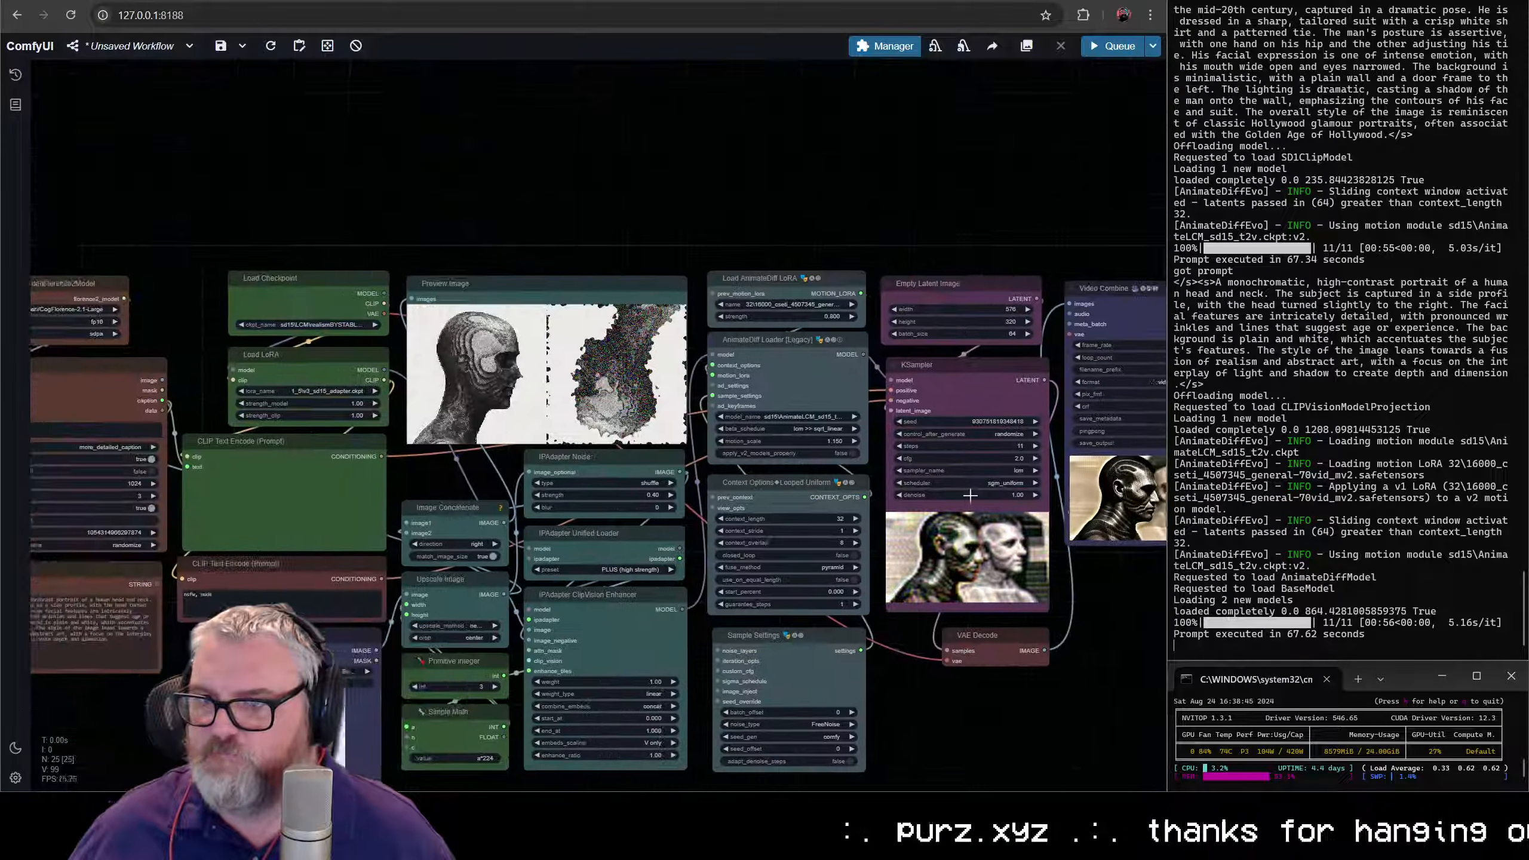
scroll(602, 429, "up", 4)
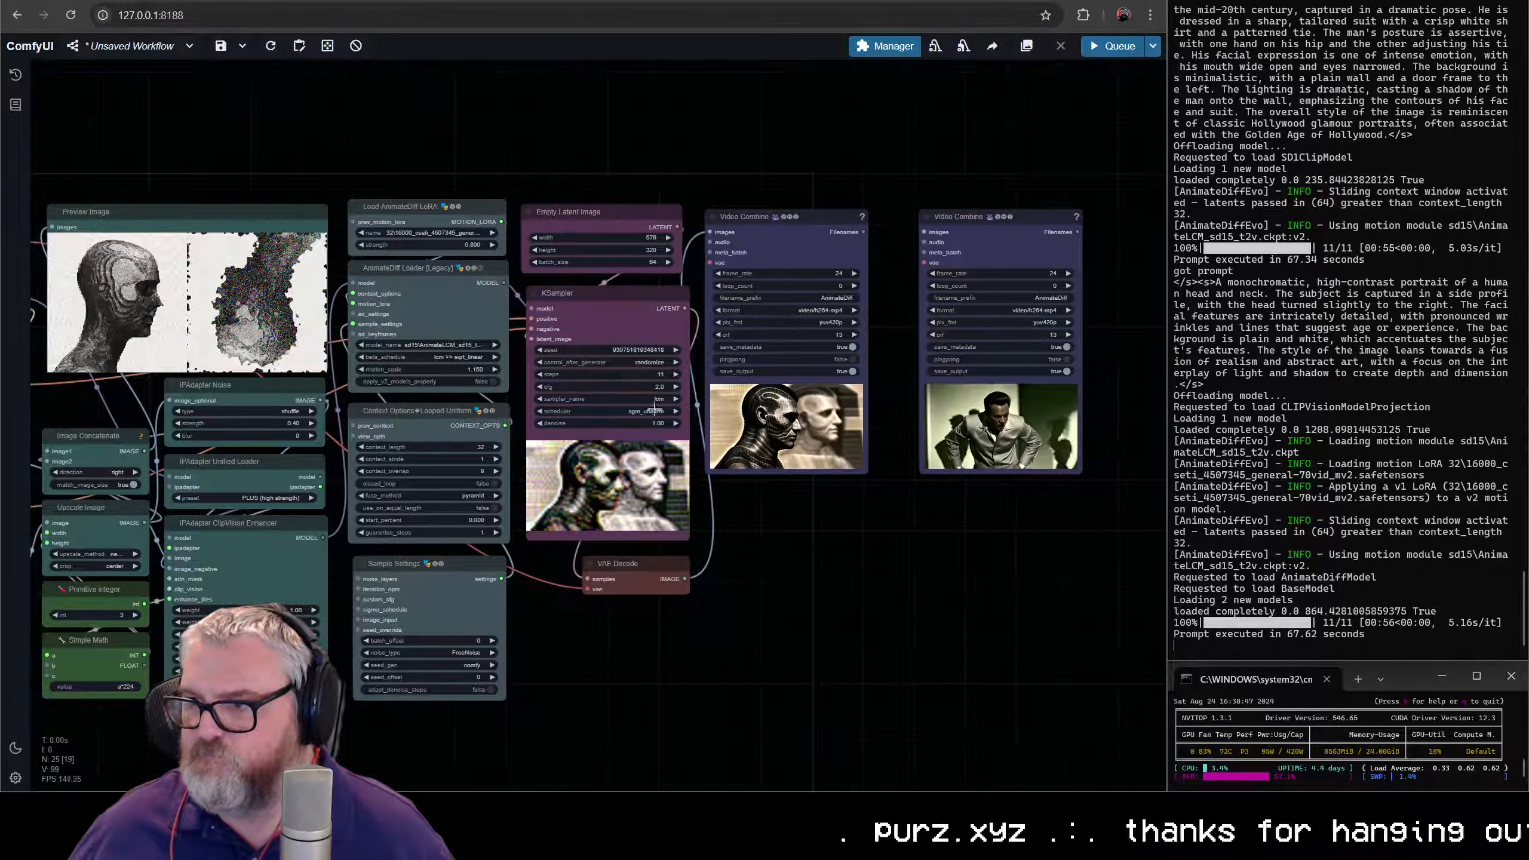
scroll(793, 392, "up", 12)
scroll(793, 391, "down", 10)
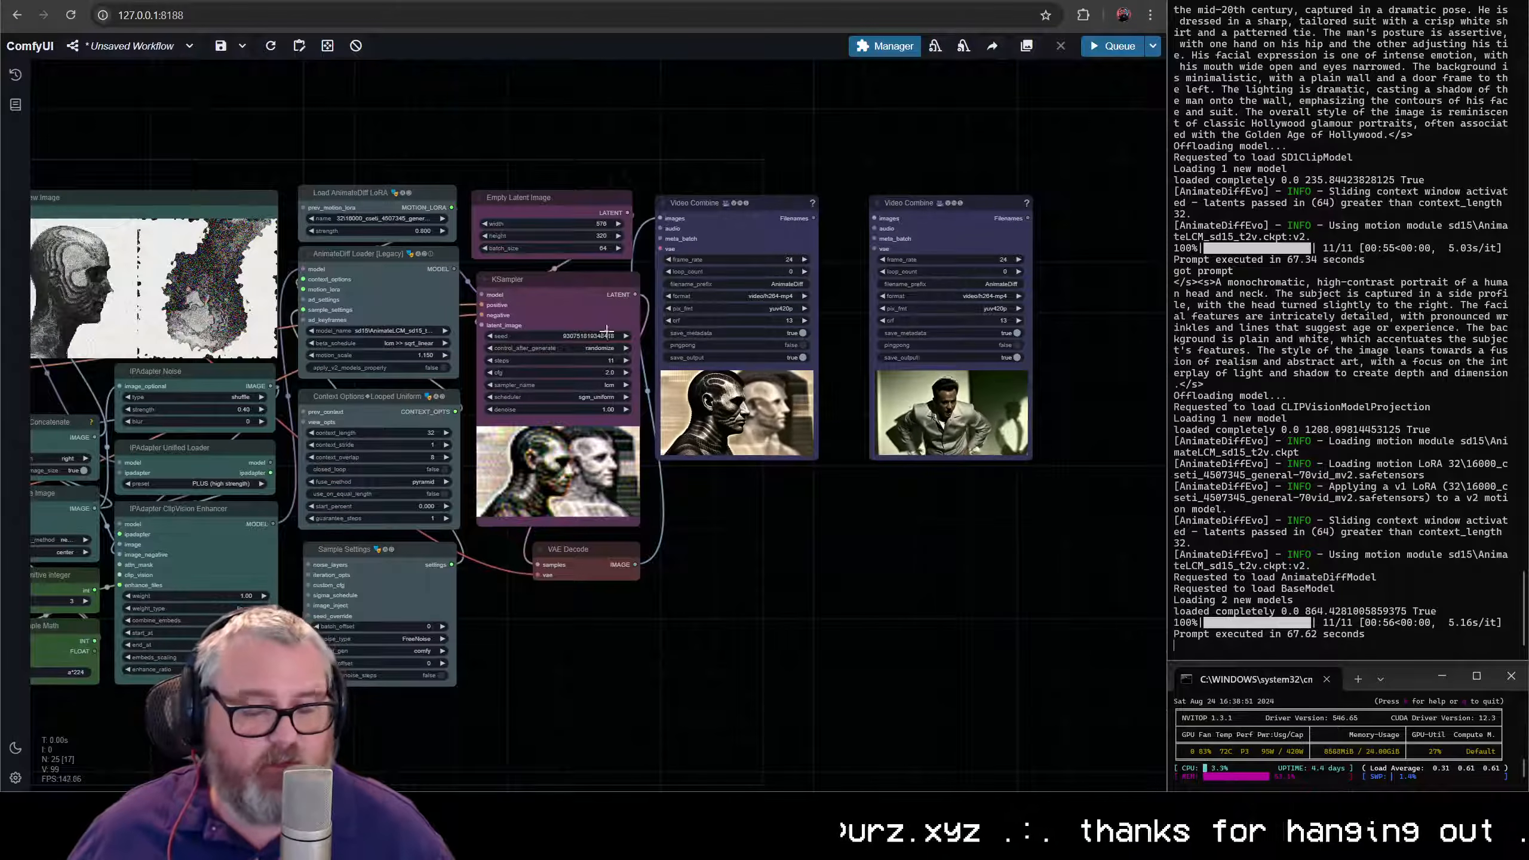
scroll(336, 386, "down", 2)
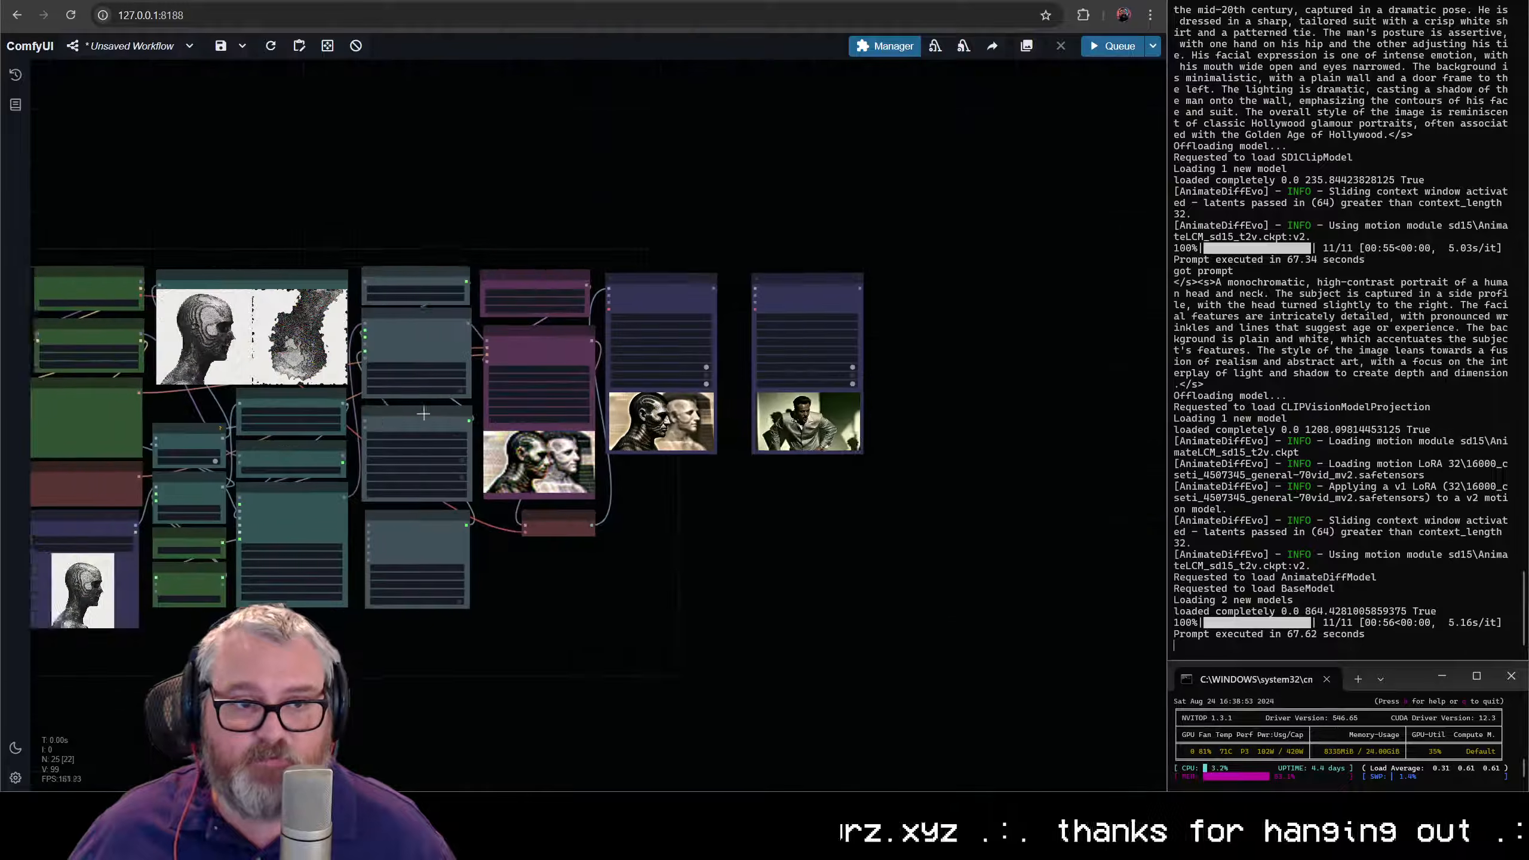
scroll(602, 558, "up", 5)
scroll(602, 558, "down", 3)
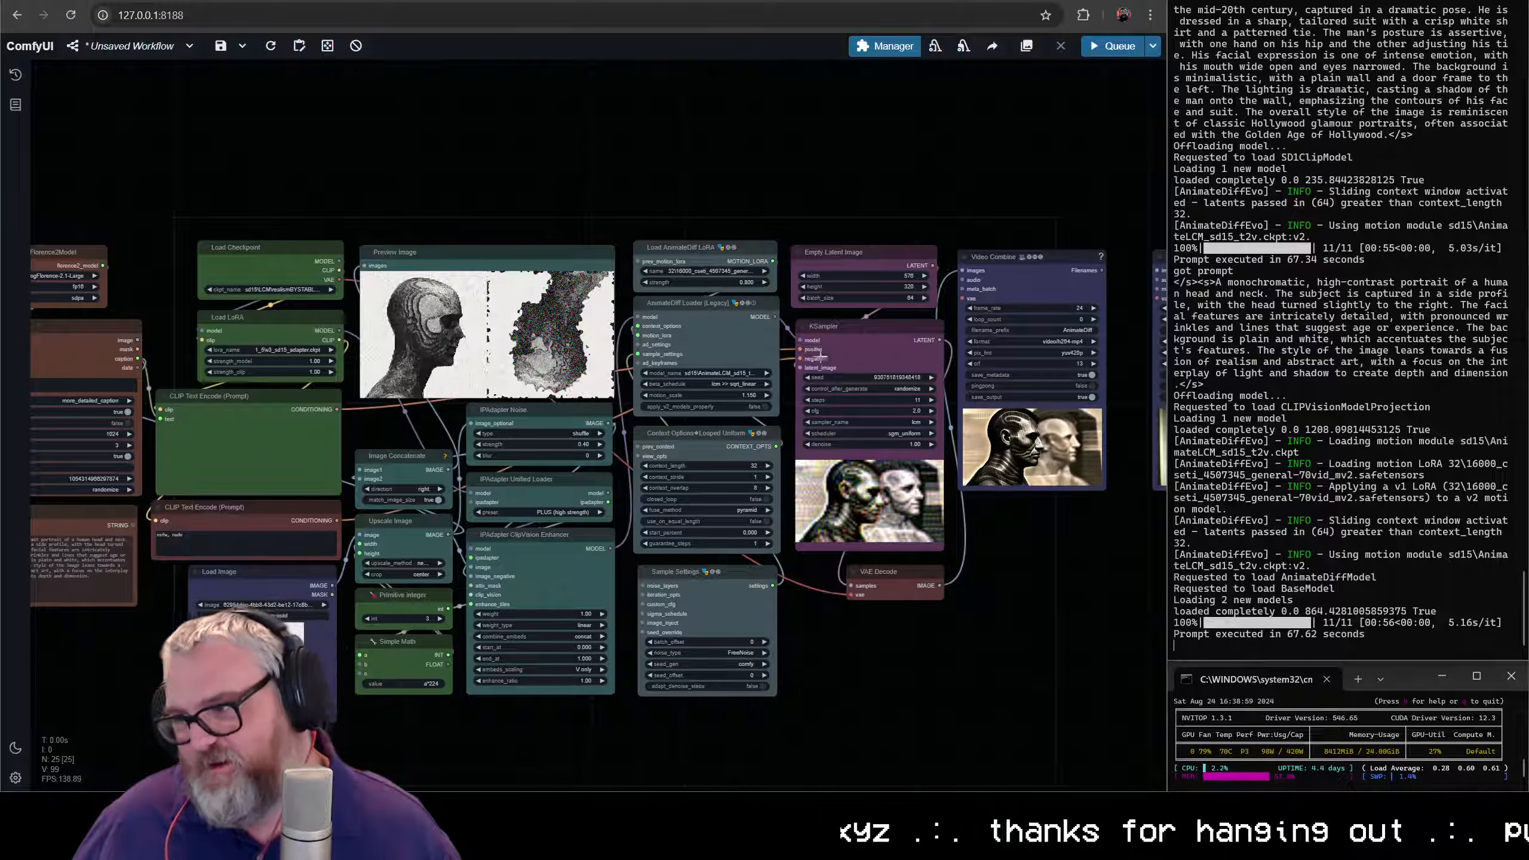
- Resize the Show Text node to match Florence2Run's width and reduce its height to fit the caption
left_click_drag(822, 357, 904, 354)
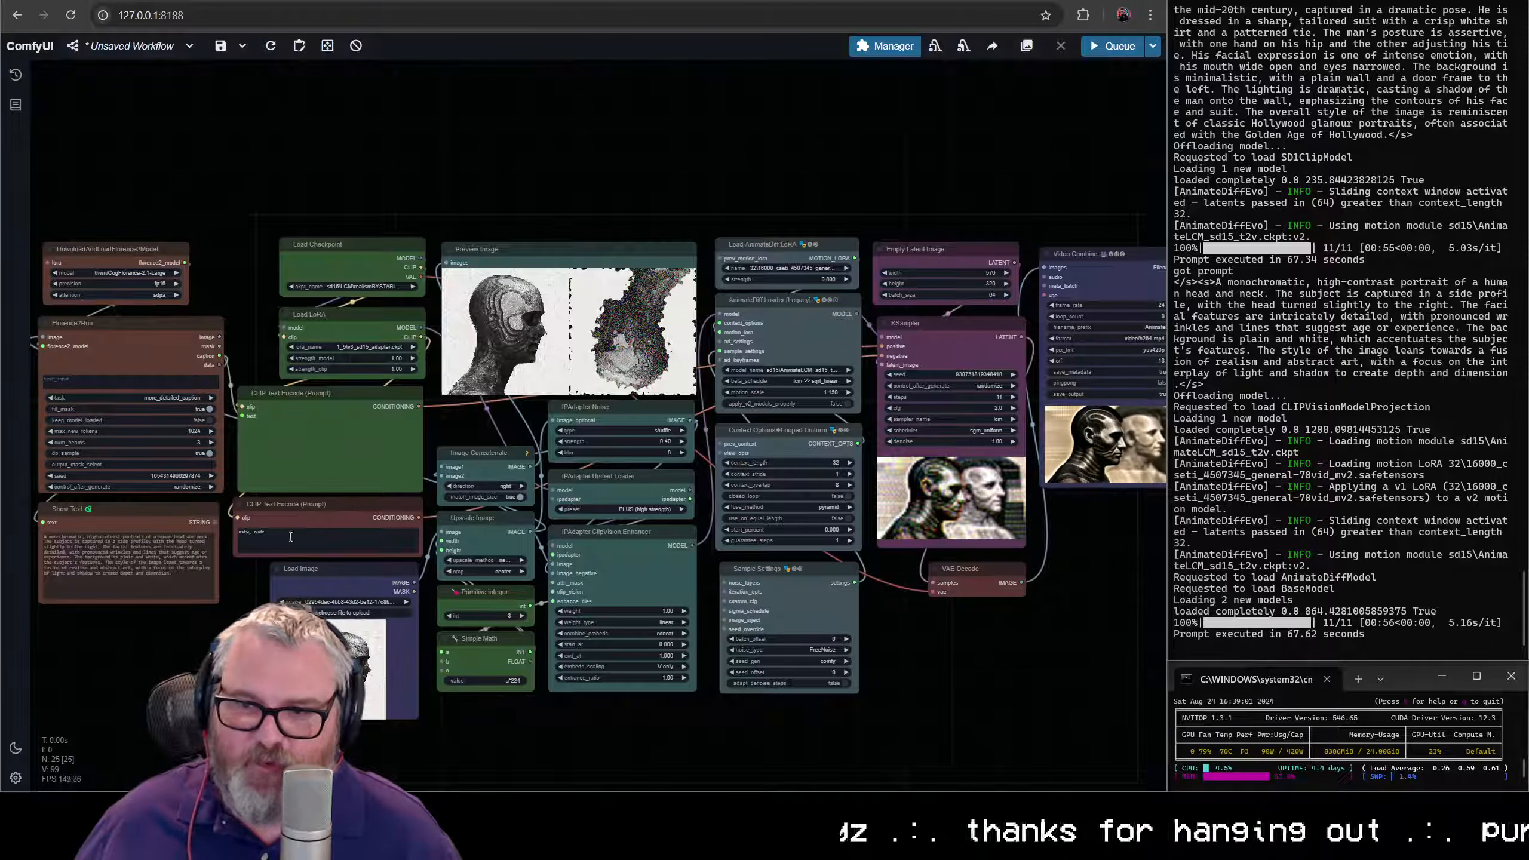
scroll(240, 638, "up", 4)
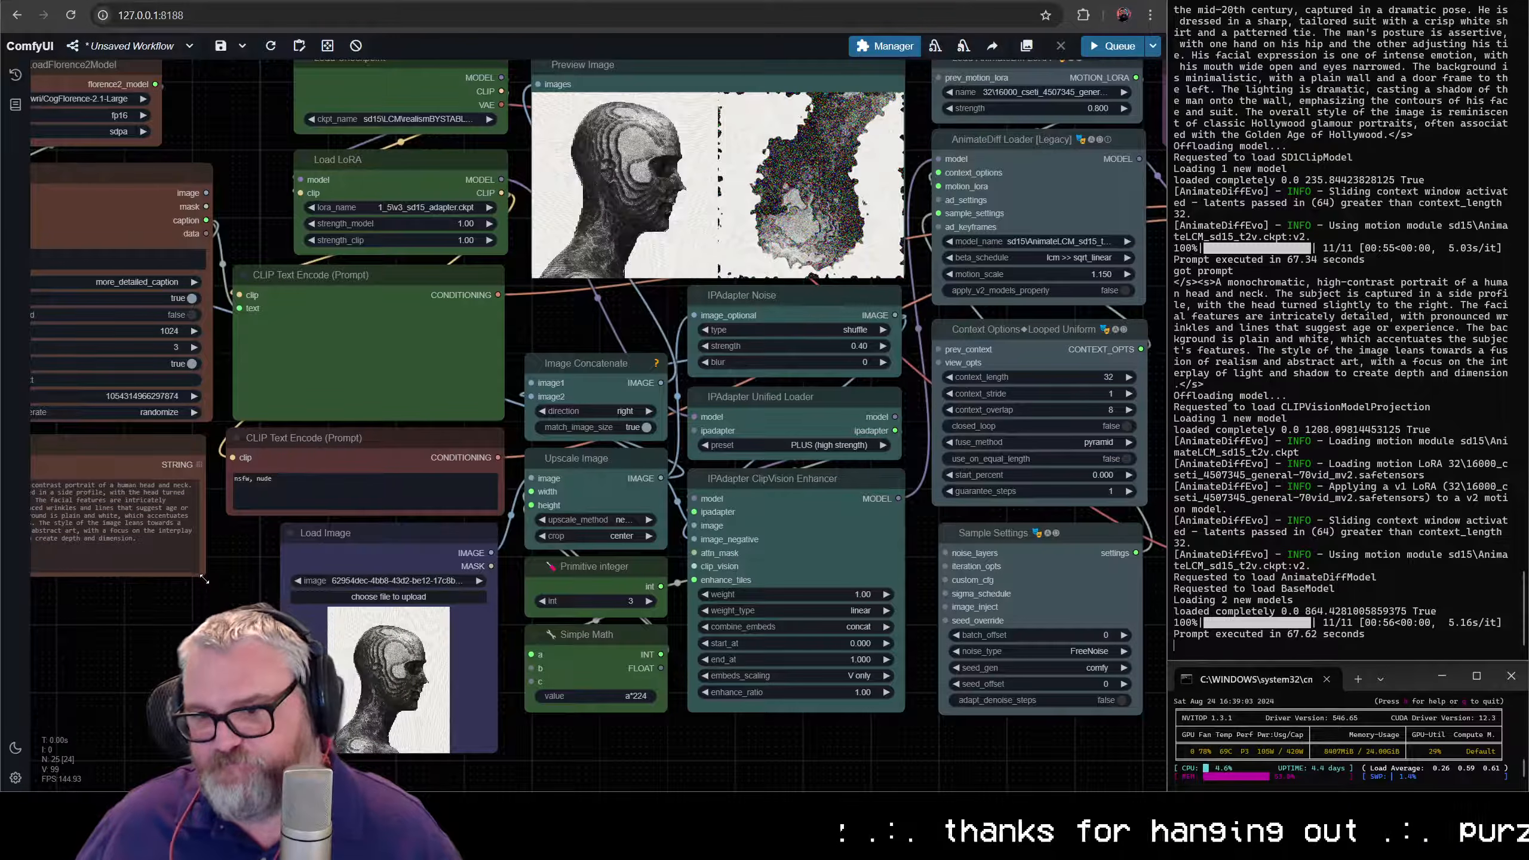
left_click_drag(205, 578, 211, 584)
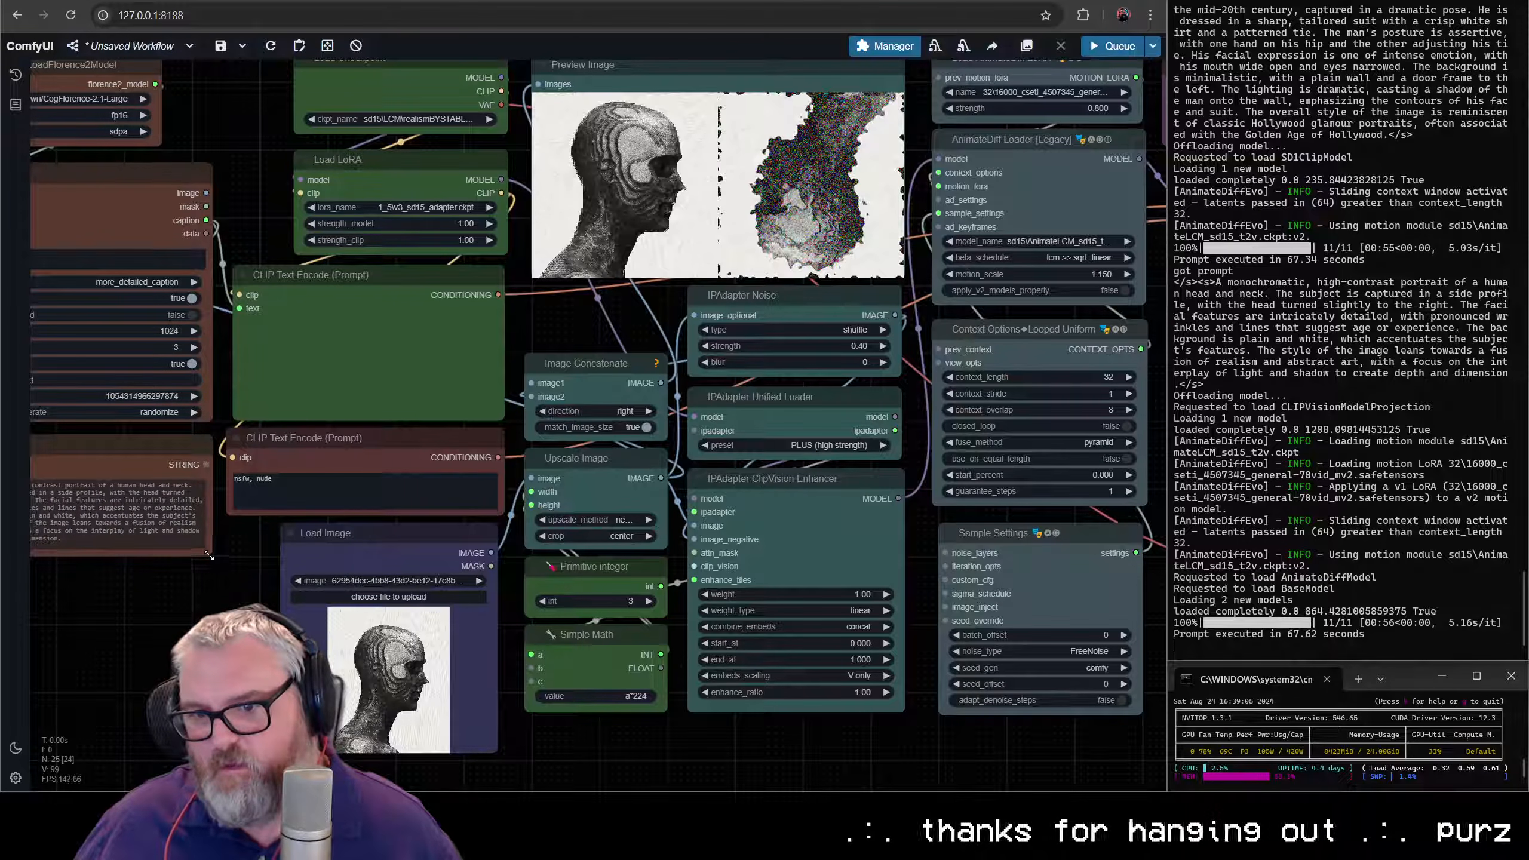
- Review the rearranged workflow, from the prompt and Load Image nodes to the IPAdapter and sampling nodes
scroll(271, 616, "down", 5)
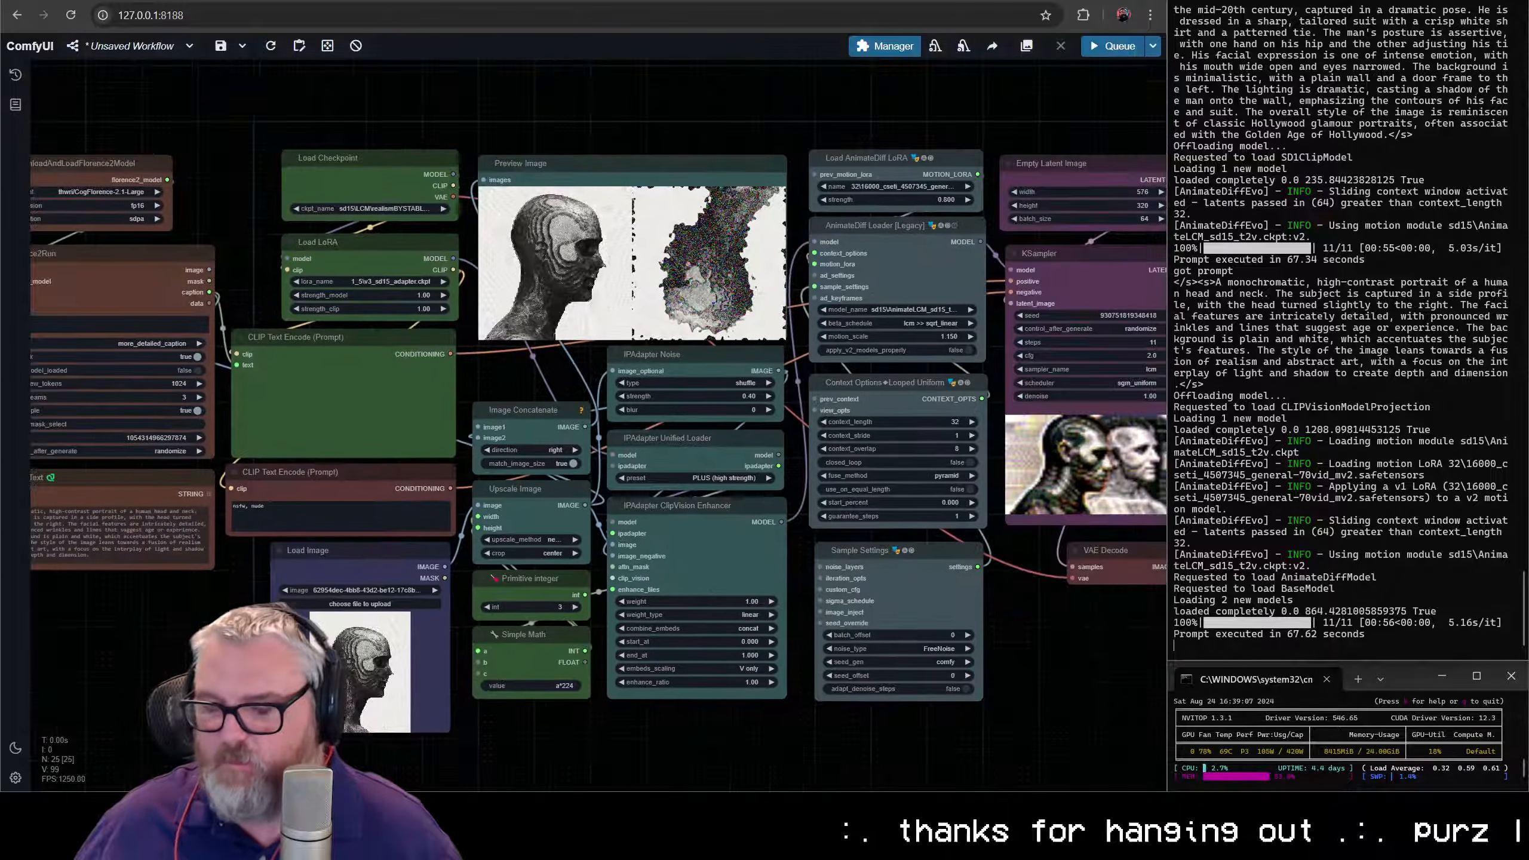
scroll(284, 412, "up", 3)
scroll(284, 412, "up", 5)
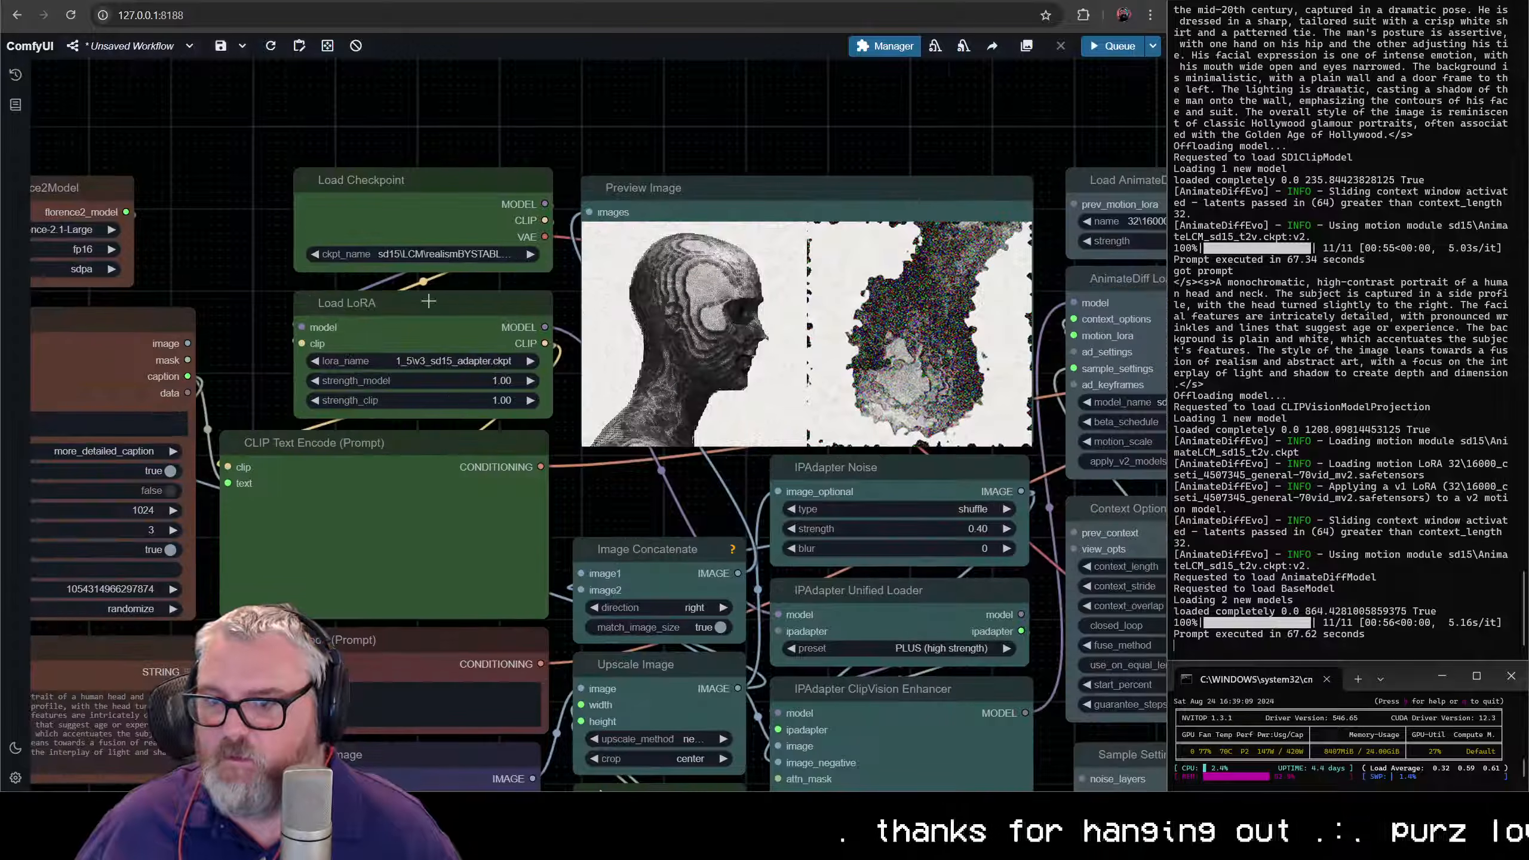
scroll(459, 342, "down", 6)
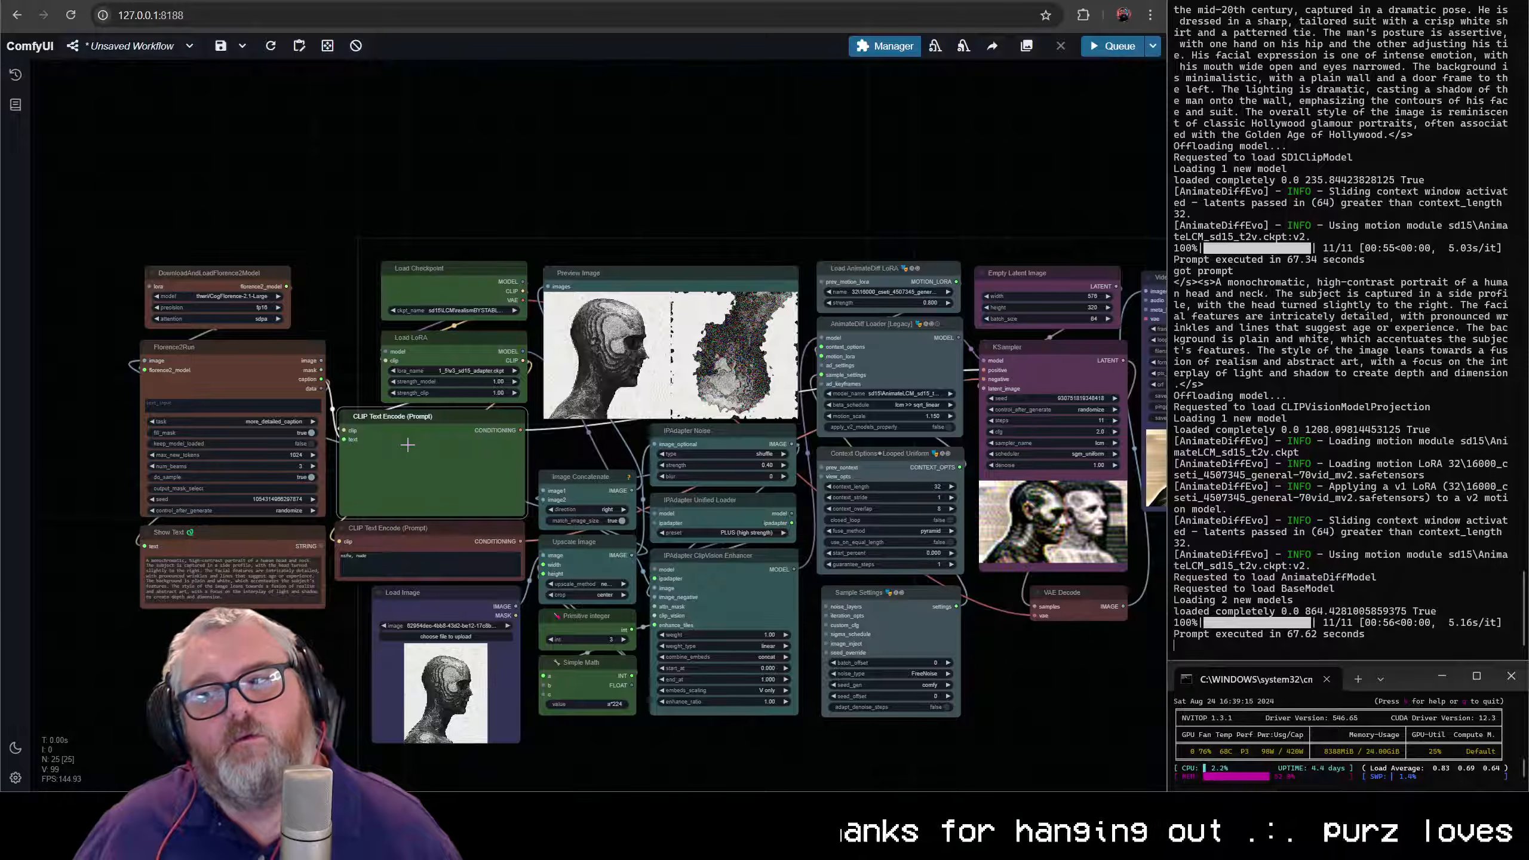
scroll(454, 415, "up", 4)
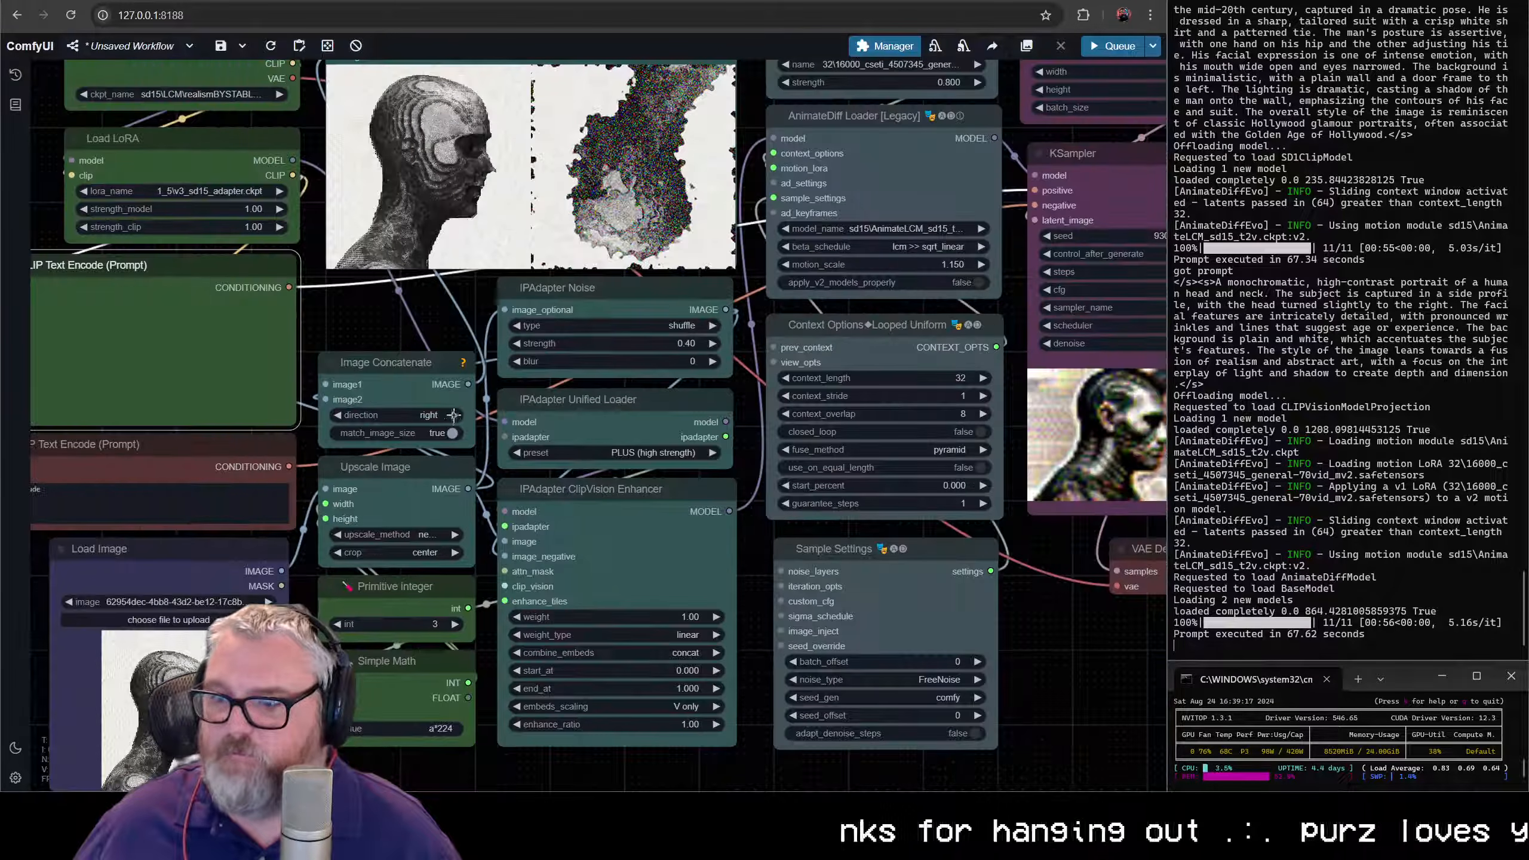
scroll(454, 416, "down", 3)
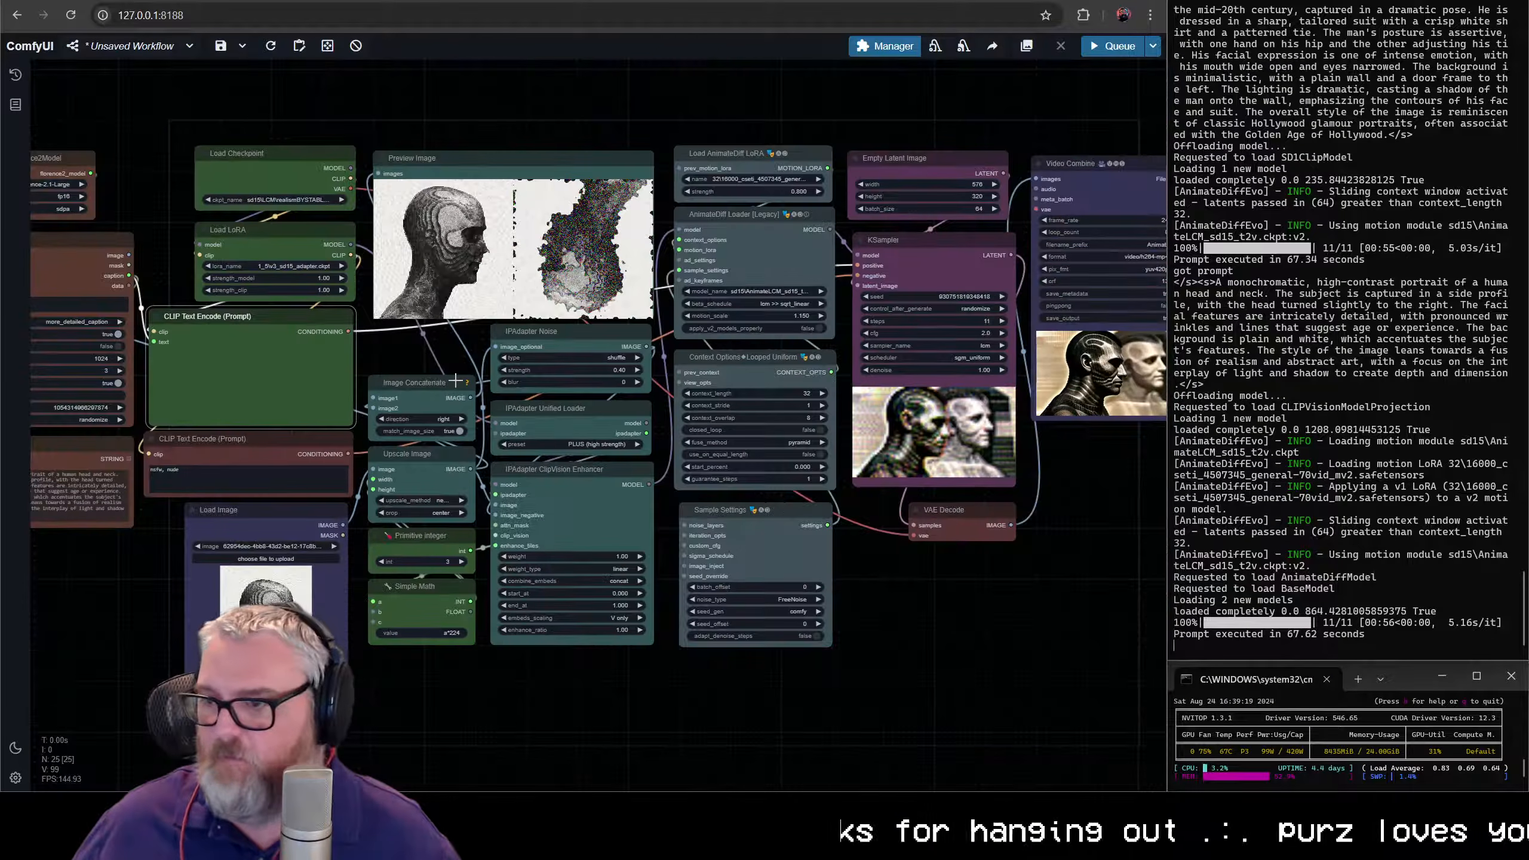
scroll(455, 380, "down", 1)
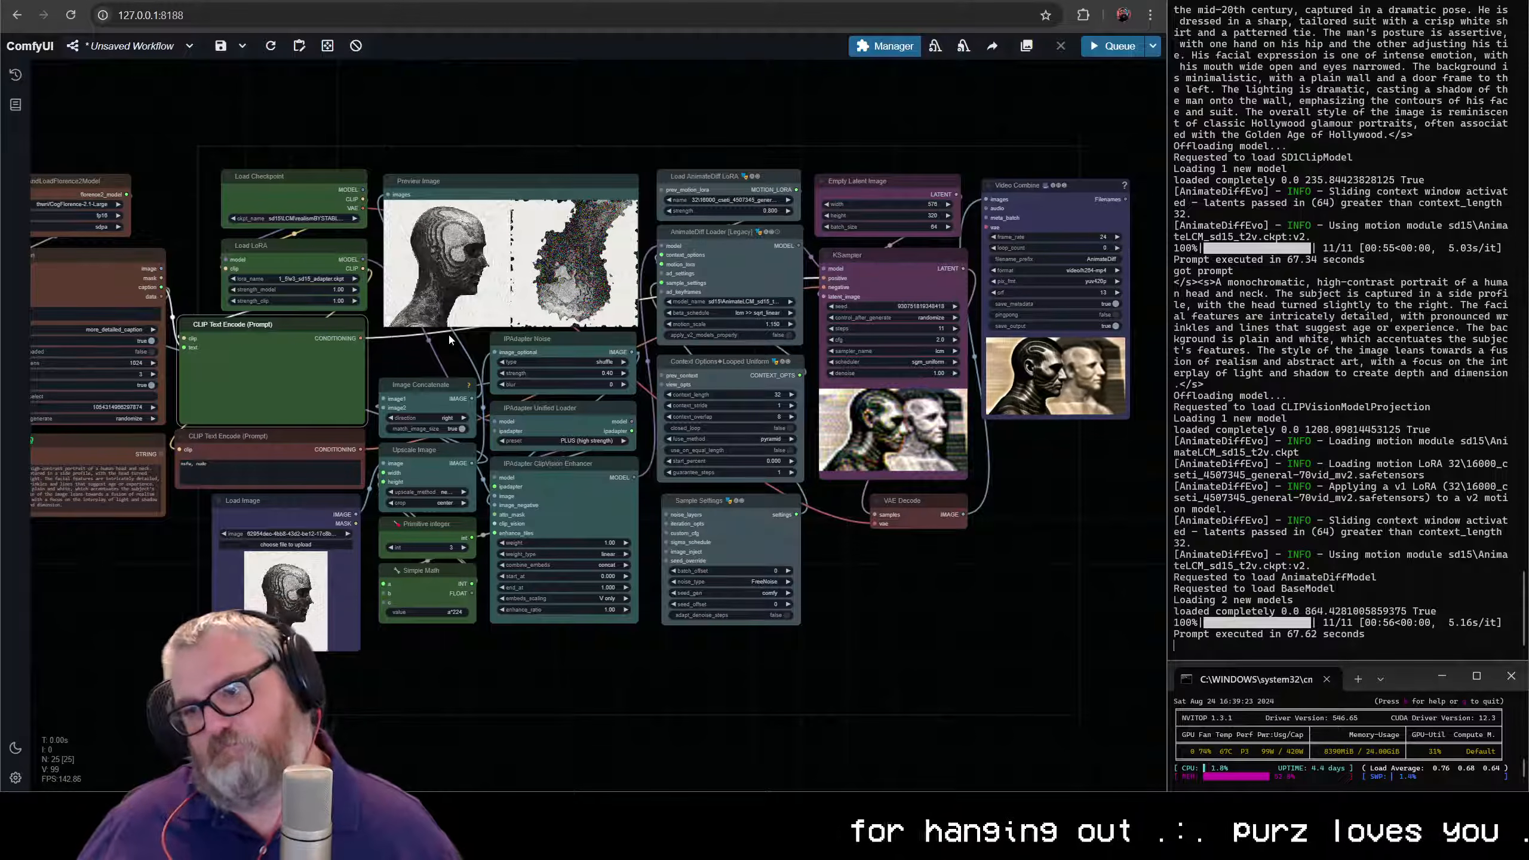
scroll(416, 511, "up", 5)
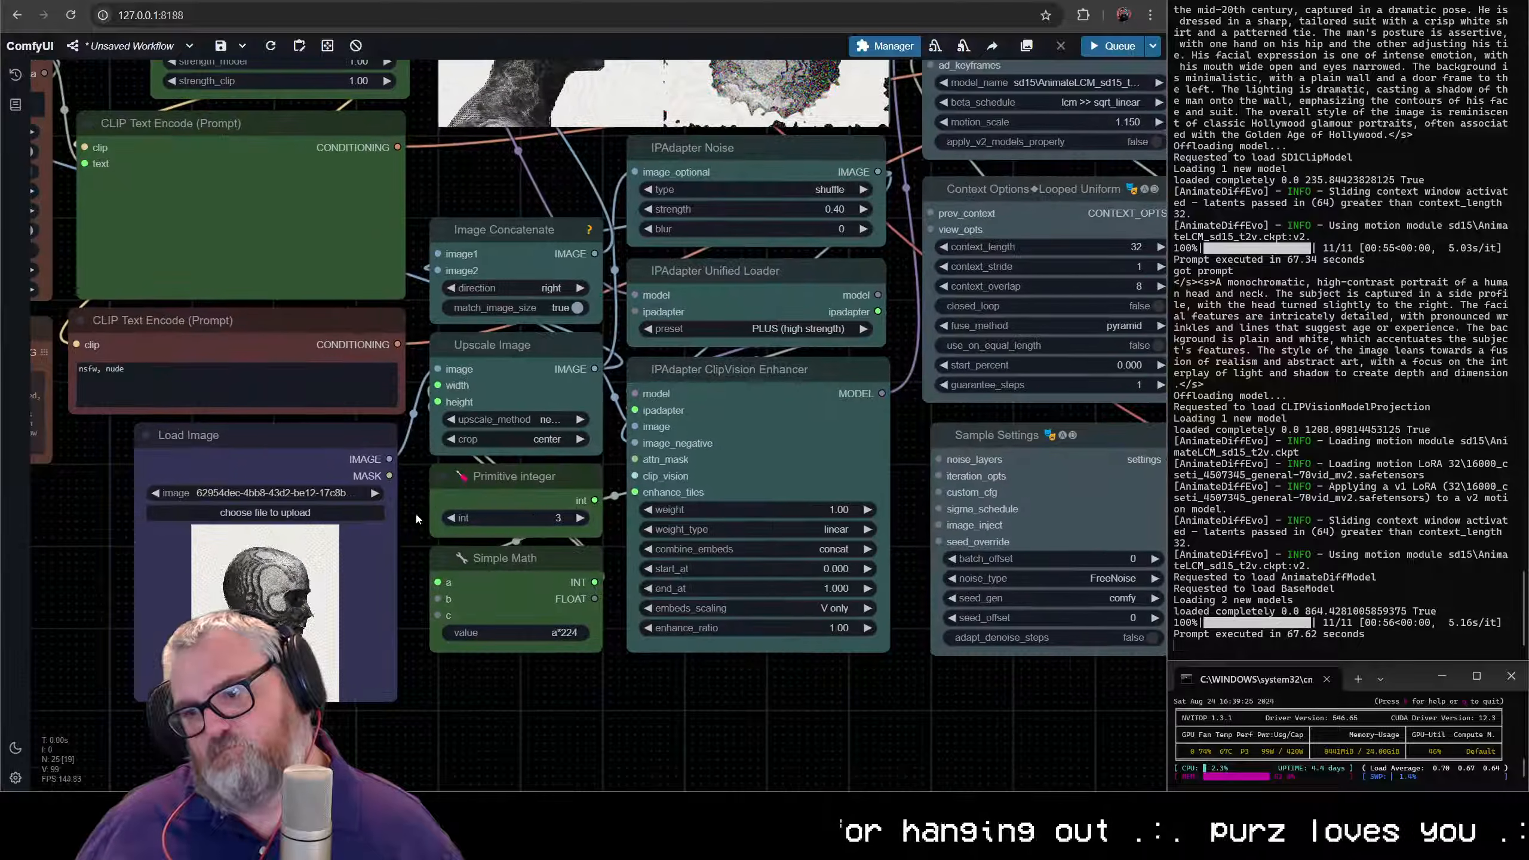
- Spread the node columns apart, shifting the AnimateDiff and sampler nodes and the IPAdapter block farther from the prompt nodes
scroll(416, 511, "up", 2)
scroll(445, 503, "down", 12)
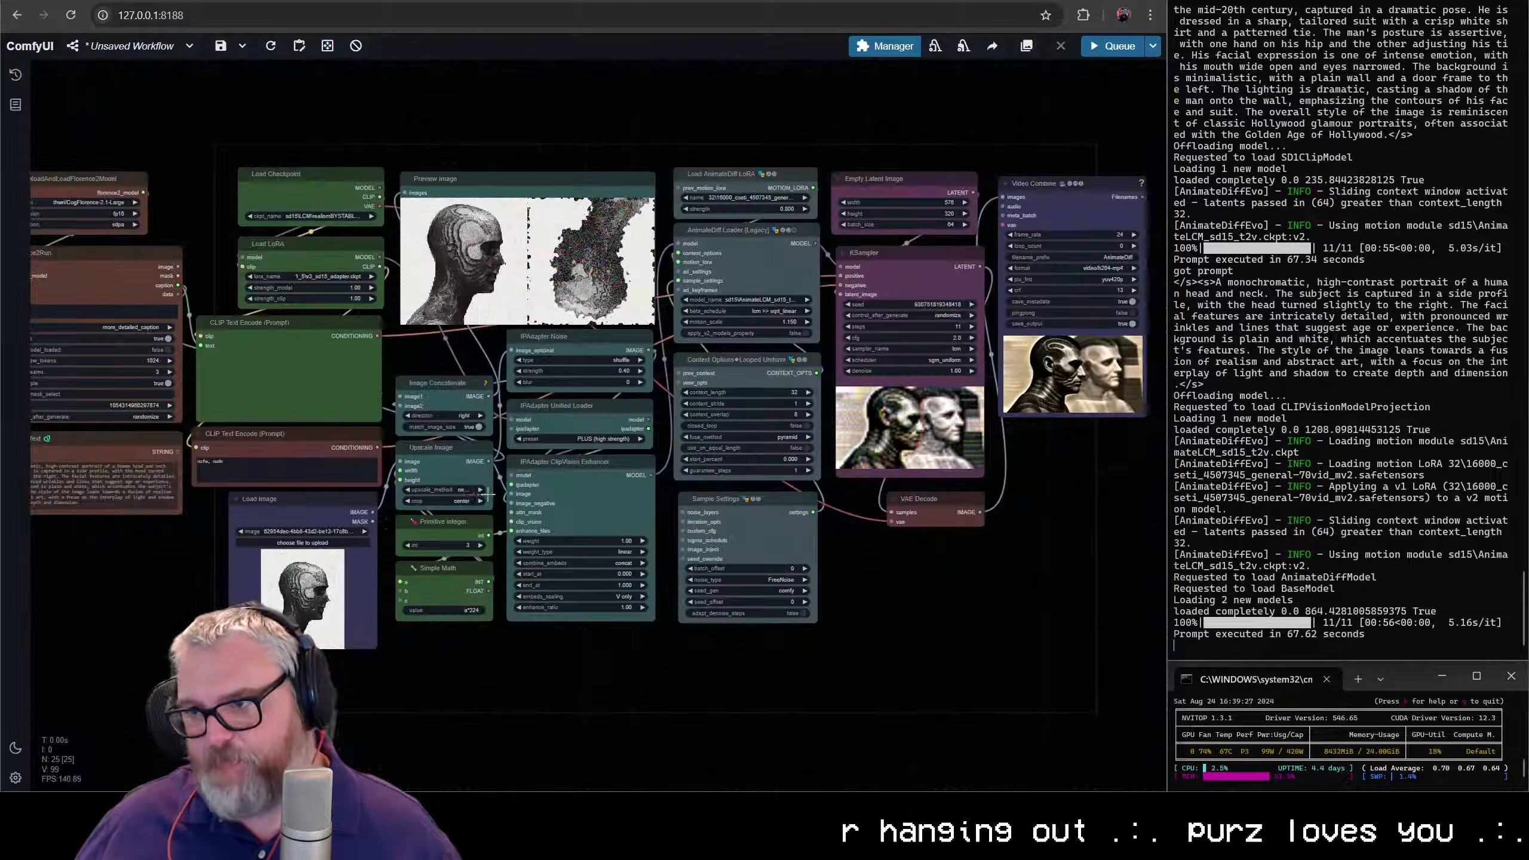
left_click_drag(504, 441, 775, 429)
left_click_drag(498, 640, 293, 245)
left_click_drag(329, 329, 466, 328)
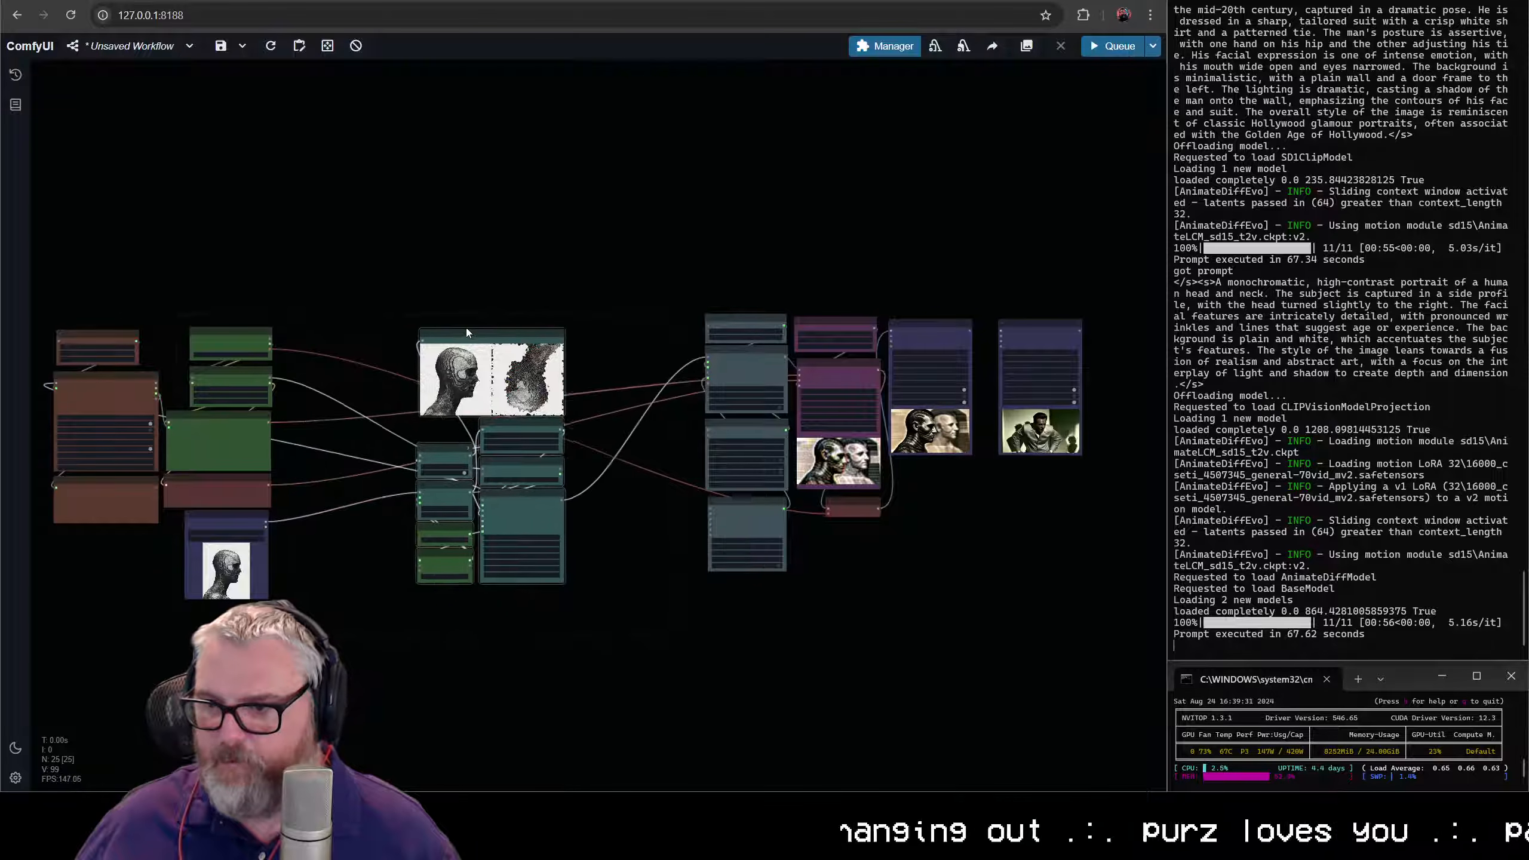
- Move Preview Image below the IPAdapter block and Load Image into the empty space beneath the prompt nodes
scroll(476, 231, "up", 6)
left_click_drag(569, 174, 580, 683)
left_click_drag(143, 490, 434, 500)
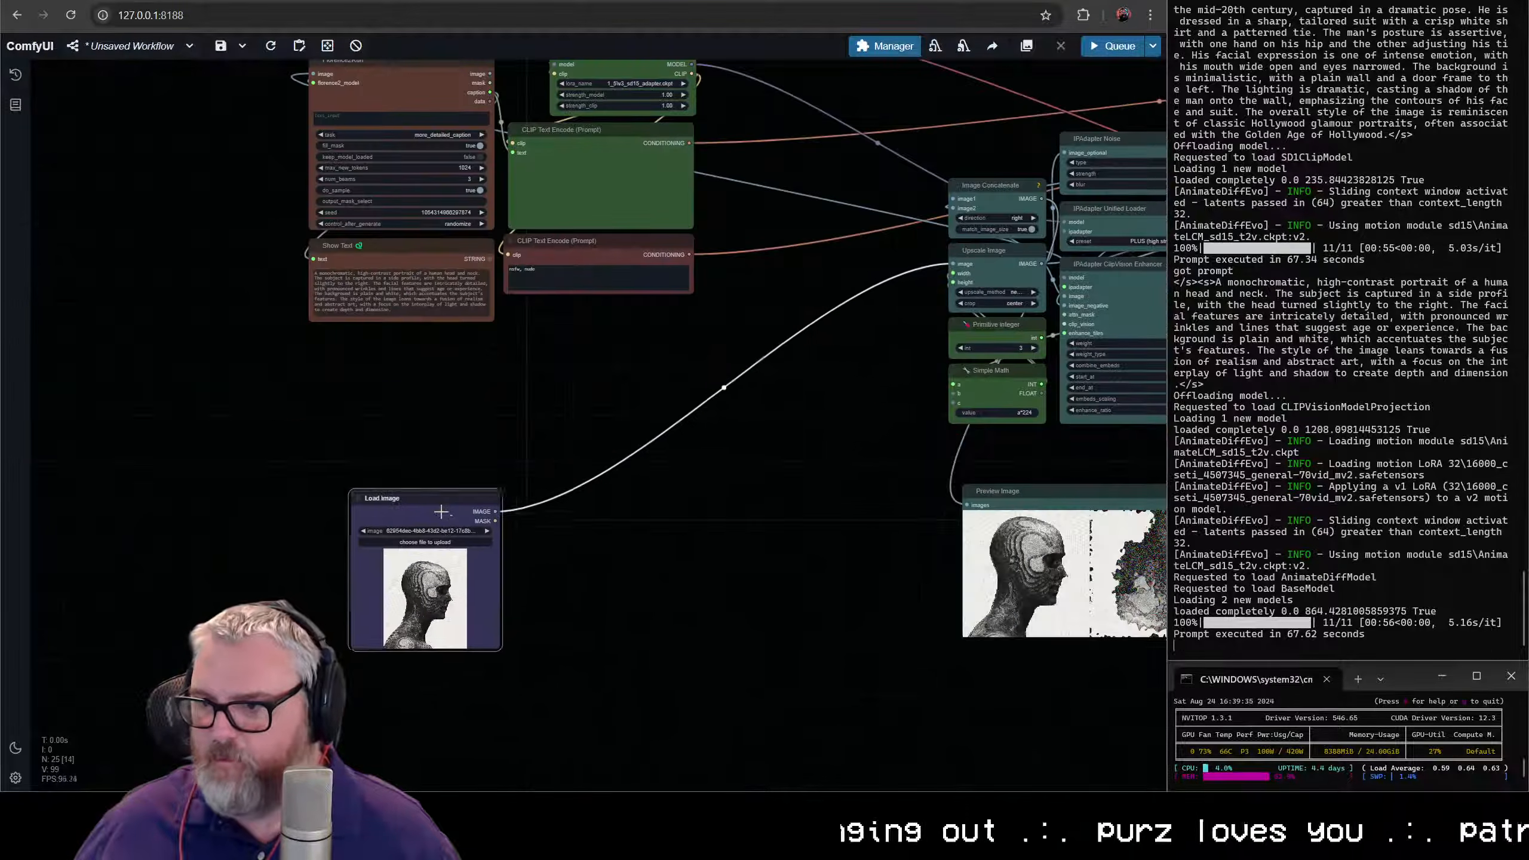
- Move the Upscale Image node beside Load Image and add three copies that keep their input connections
left_click_drag(999, 263, 587, 733)
key("ctrl+shift+v")
key("ctrl+shift+v")
key("ctrl+shift+v")
- Shift Load Image up closer to the prompt nodes and duplicate it
left_click_drag(405, 524, 405, 433)
key("ctrl+c")
key("ctrl+v")
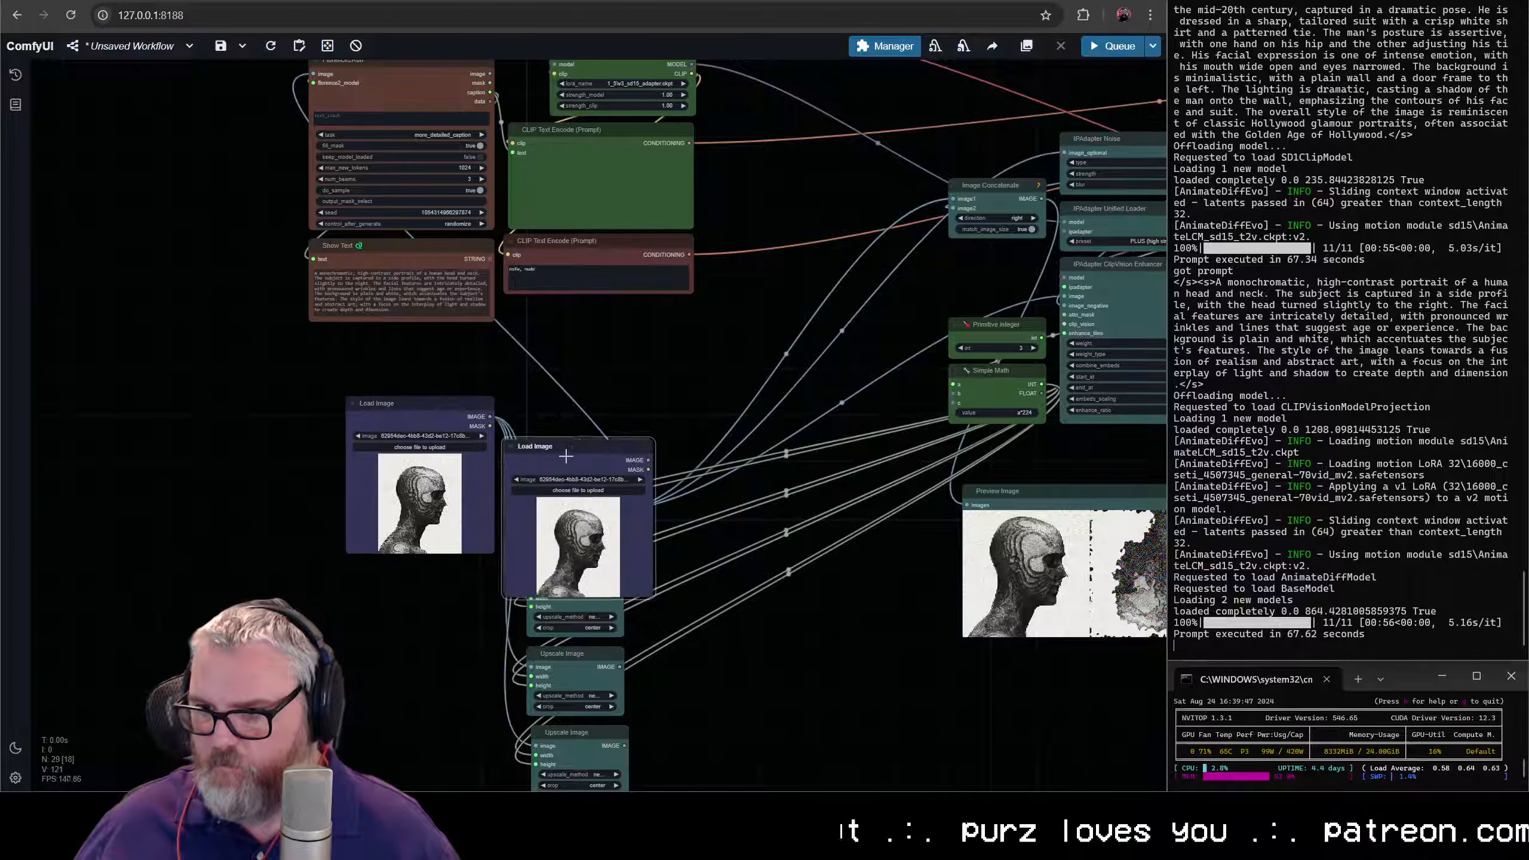
- Stack the first Upscale Image directly above the first Load Image and widen it to match
left_click_drag(524, 467, 100, 589)
left_click_drag(421, 410, 79, 410)
left_click_drag(569, 499, 76, 332)
left_click_drag(87, 341, 356, 372)
left_click_drag(412, 495, 287, 405)
- Place the second Load Image beside the first, with a second Upscale Image of equal width above it
left_click_drag(342, 587, 413, 417)
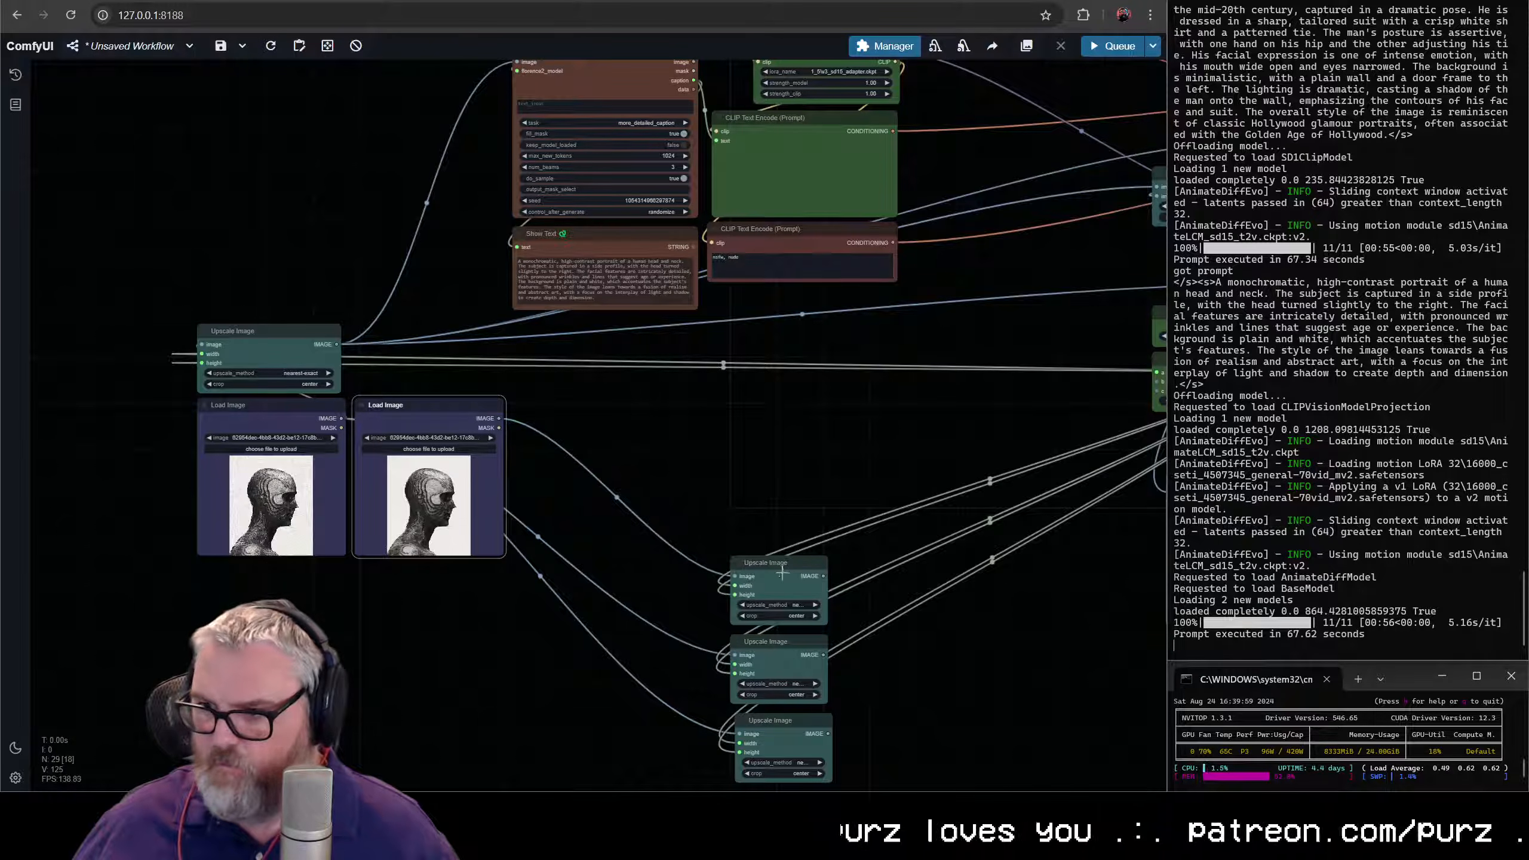
left_click_drag(782, 574, 408, 335)
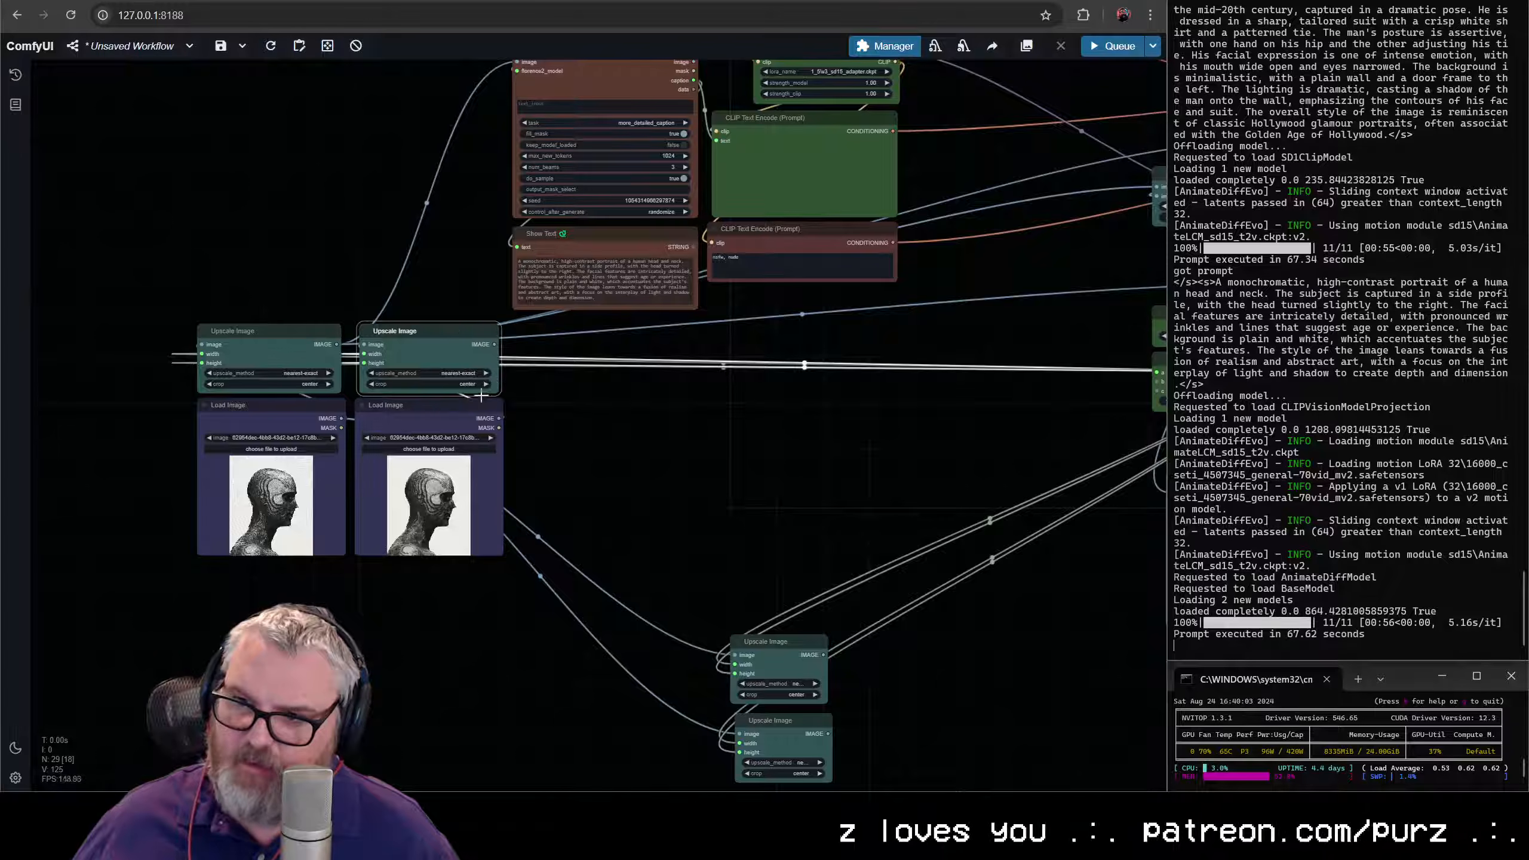
left_click(341, 395)
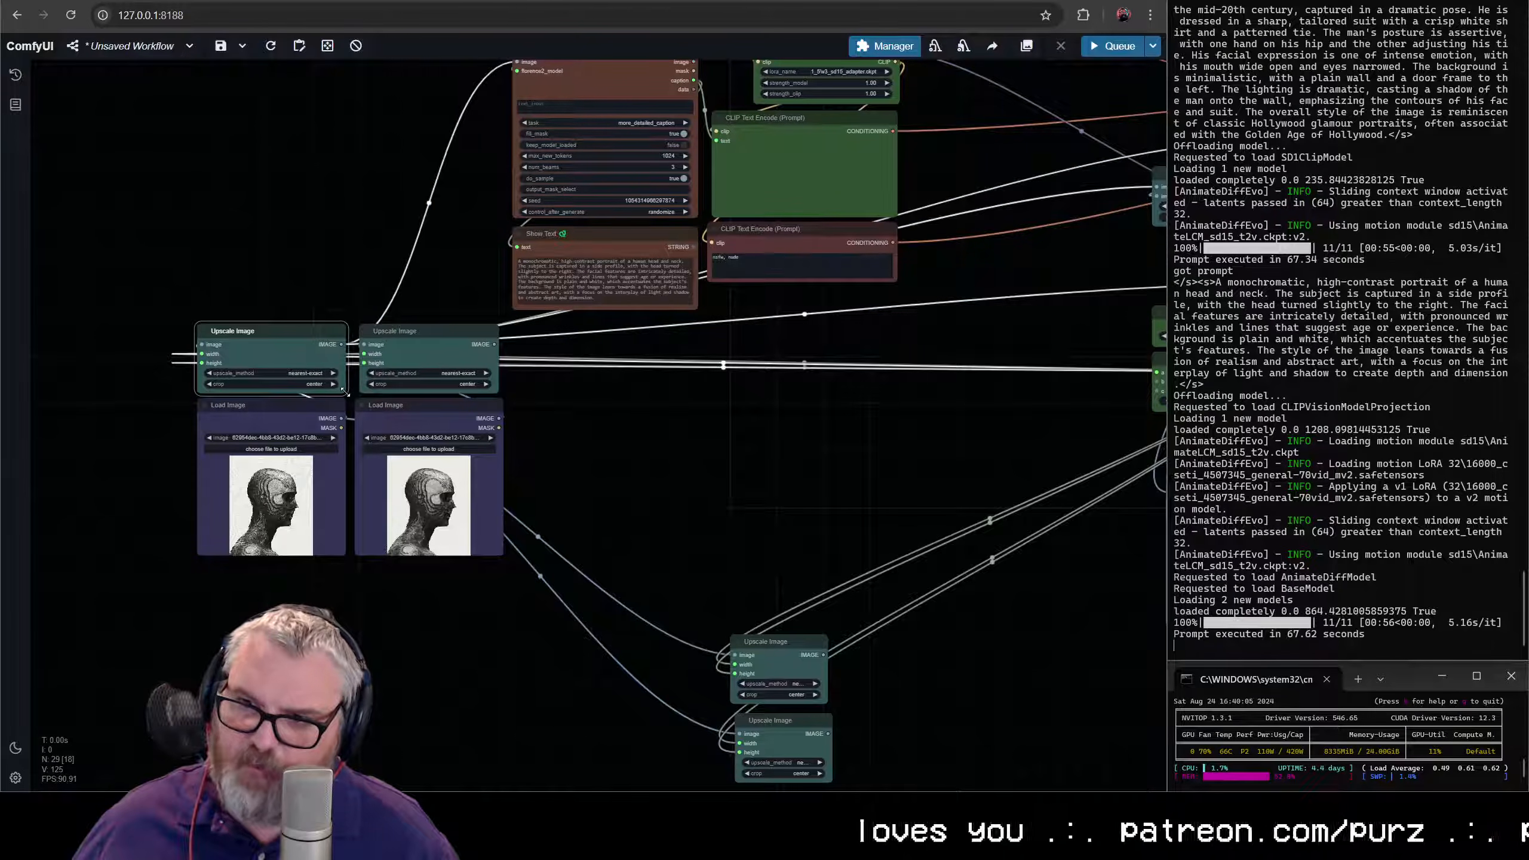
- Shift both Upscale Image and Load Image pairs down and add a third pair beside them
left_click(588, 564)
left_click_drag(482, 598, 257, 343)
left_click_drag(372, 415, 372, 522)
left_click_drag(783, 649, 564, 446)
left_click_drag(436, 516, 581, 514, "alt")
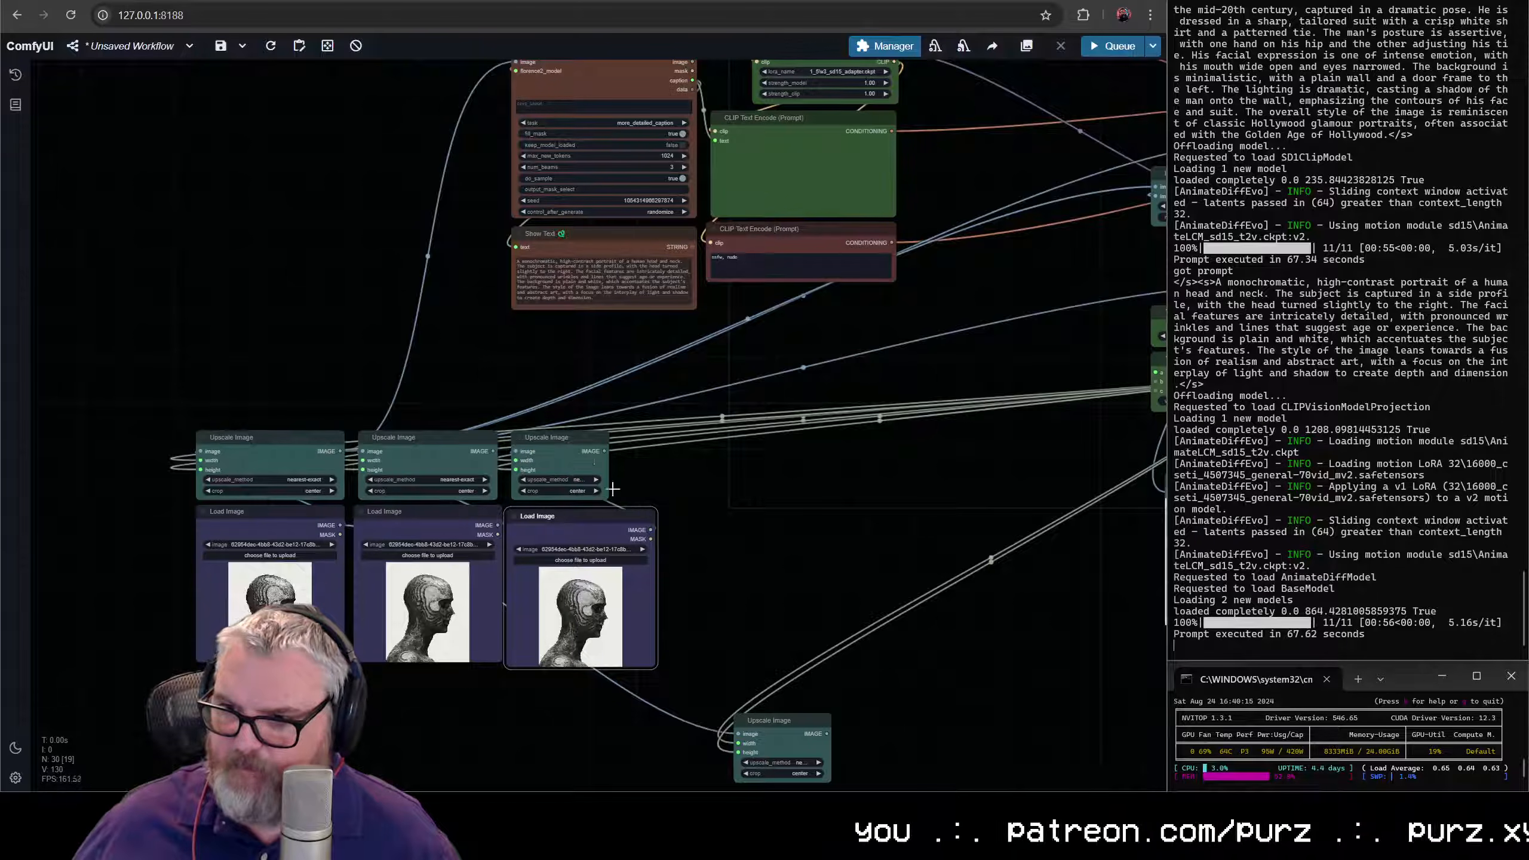
- Place the fourth Upscale Image at the end of the row and widen the third to match its Load Image
left_click_drag(771, 726, 700, 443)
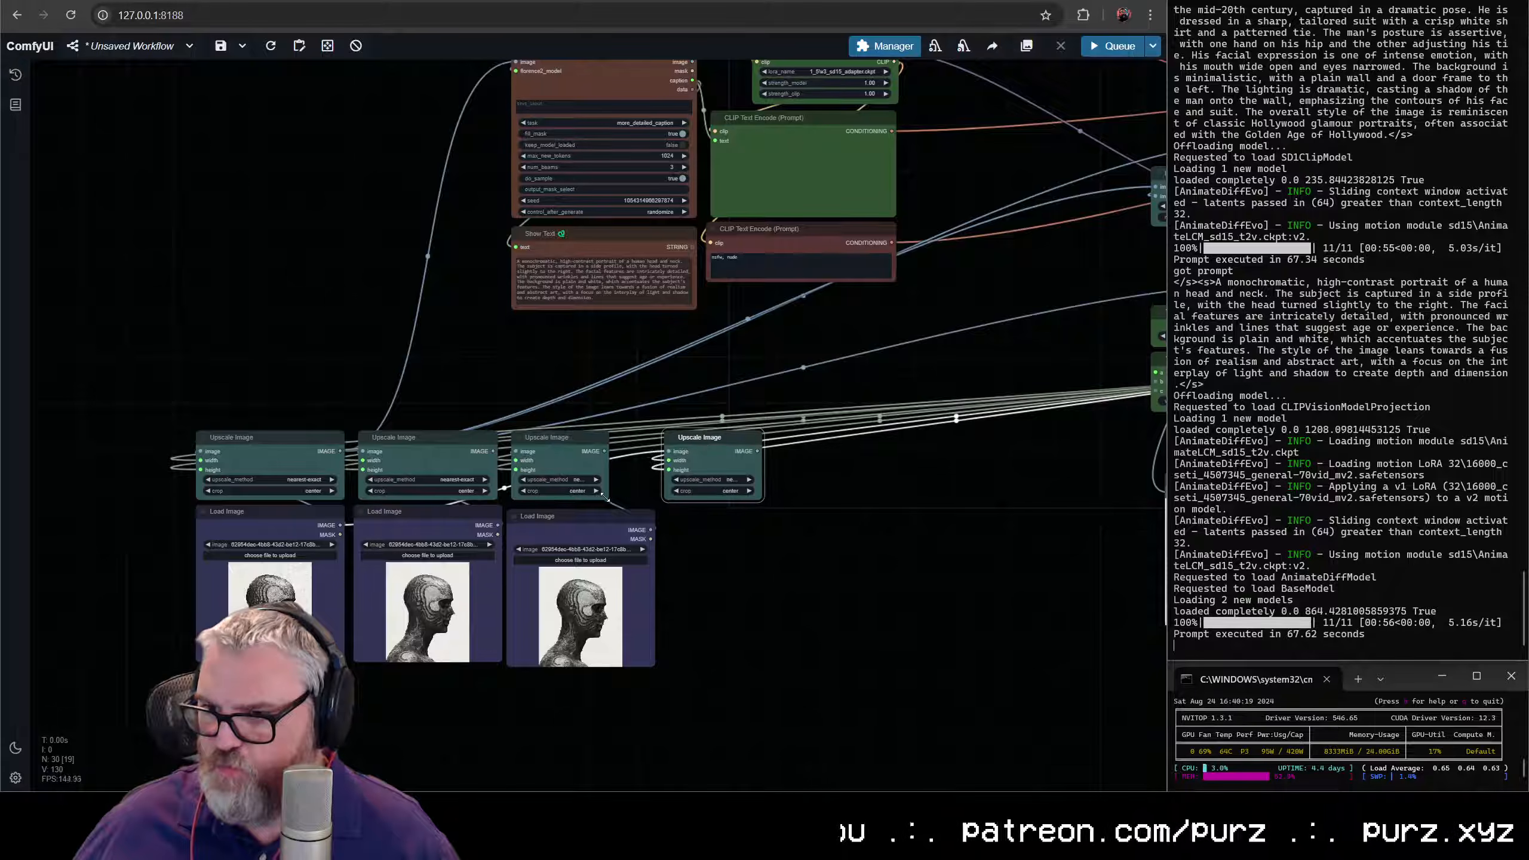
mouse_move(605, 496)
left_mouse_down()
mouse_move(654, 497)
mouse_move(607, 518)
left_mouse_up()
left_click_drag(717, 530, 712, 520)
left_click(714, 448)
left_click_drag(817, 595, 644, 552)
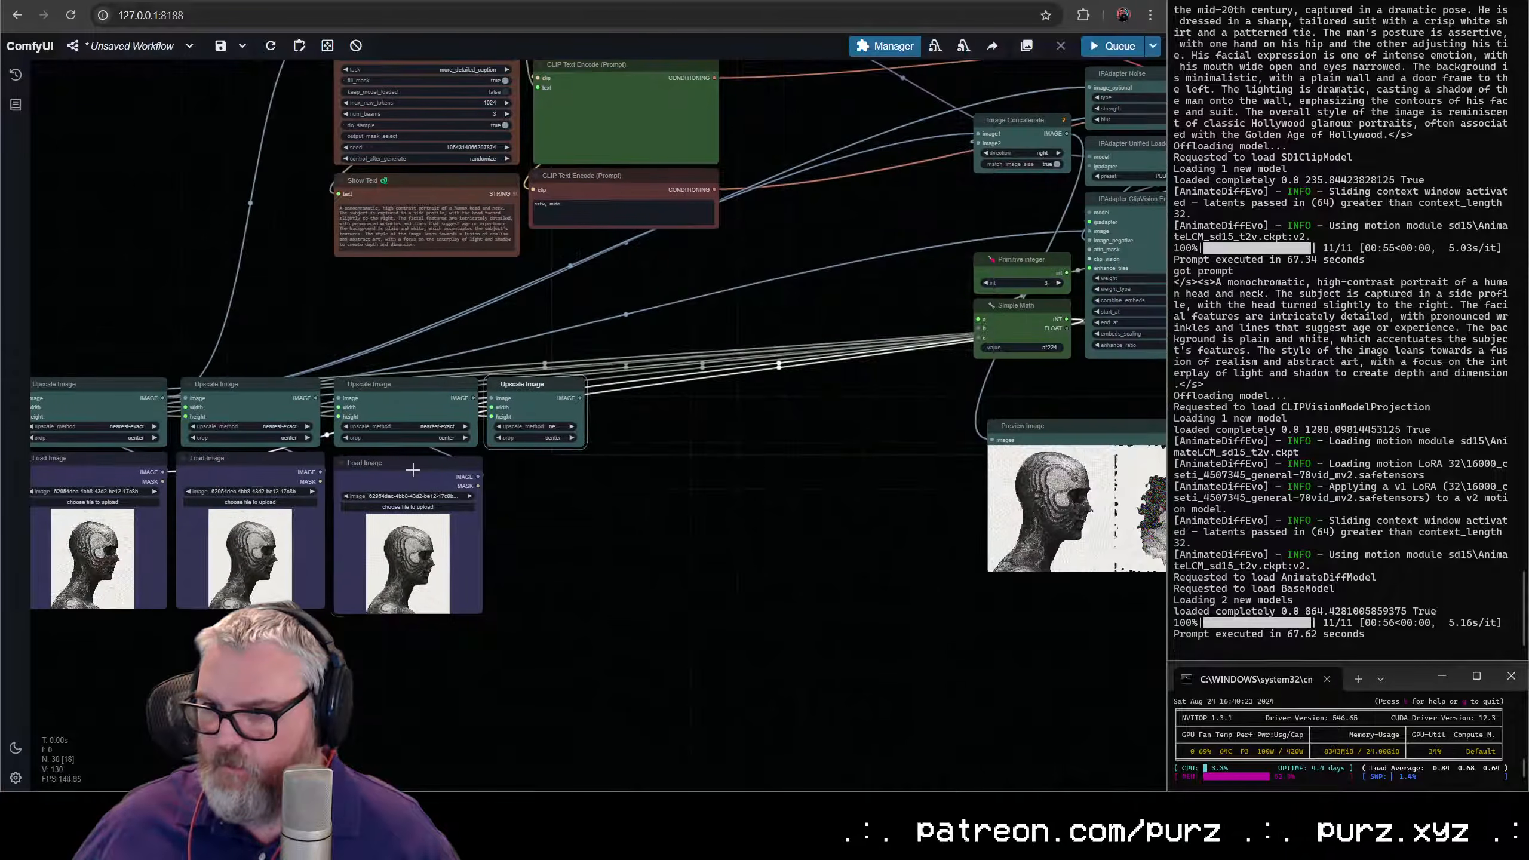
- Duplicate Load Image under the fourth Upscale Image, connect it to that node's image input, and match their widths
left_click(413, 470)
key("ctrl+c")
key("ctrl+v")
left_click_drag(639, 459, 503, 398)
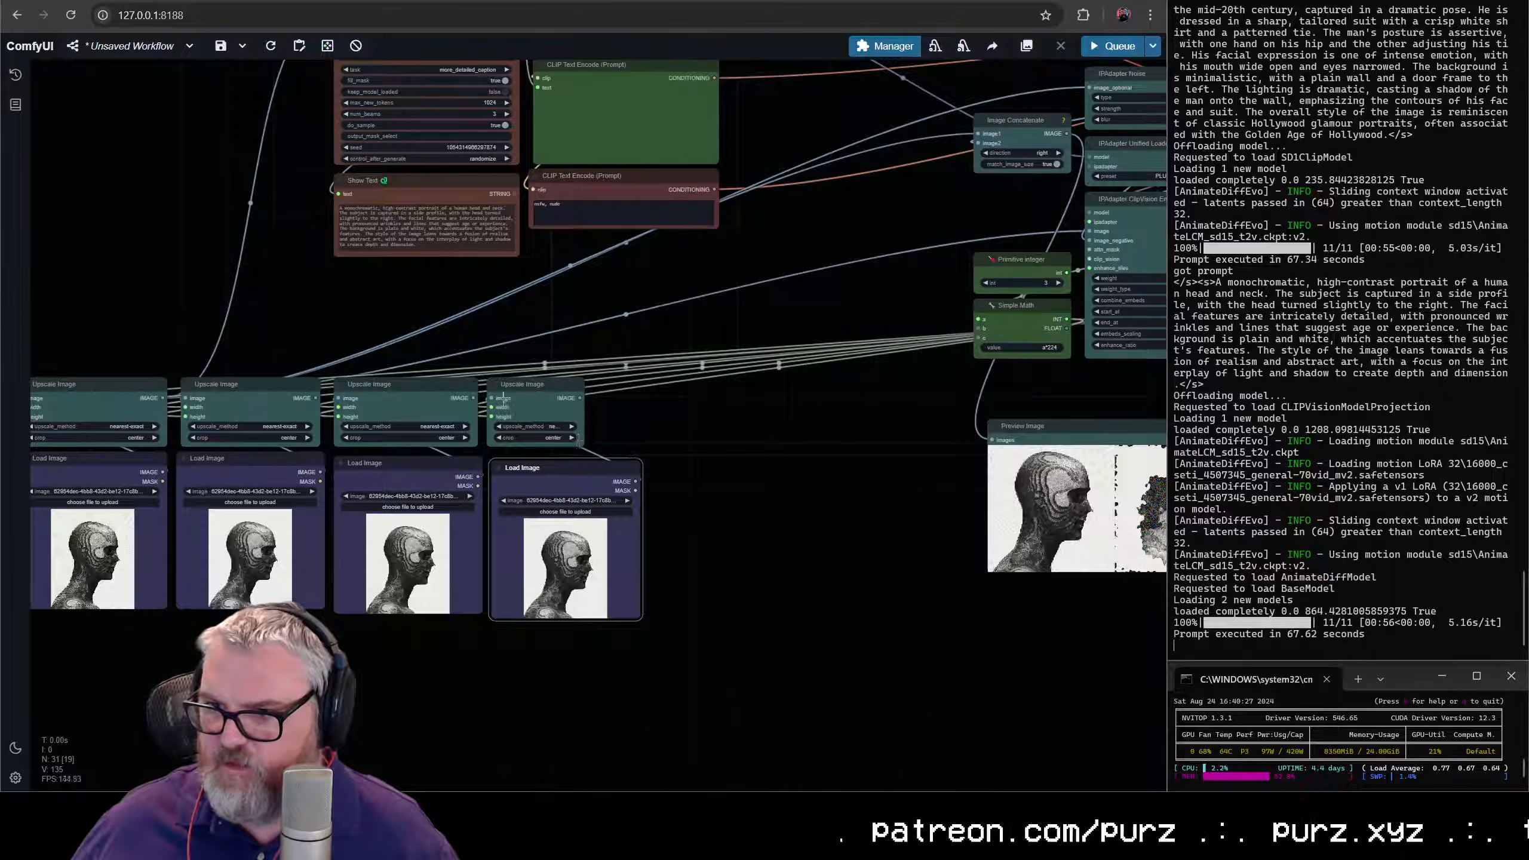
left_click_drag(581, 438, 622, 452)
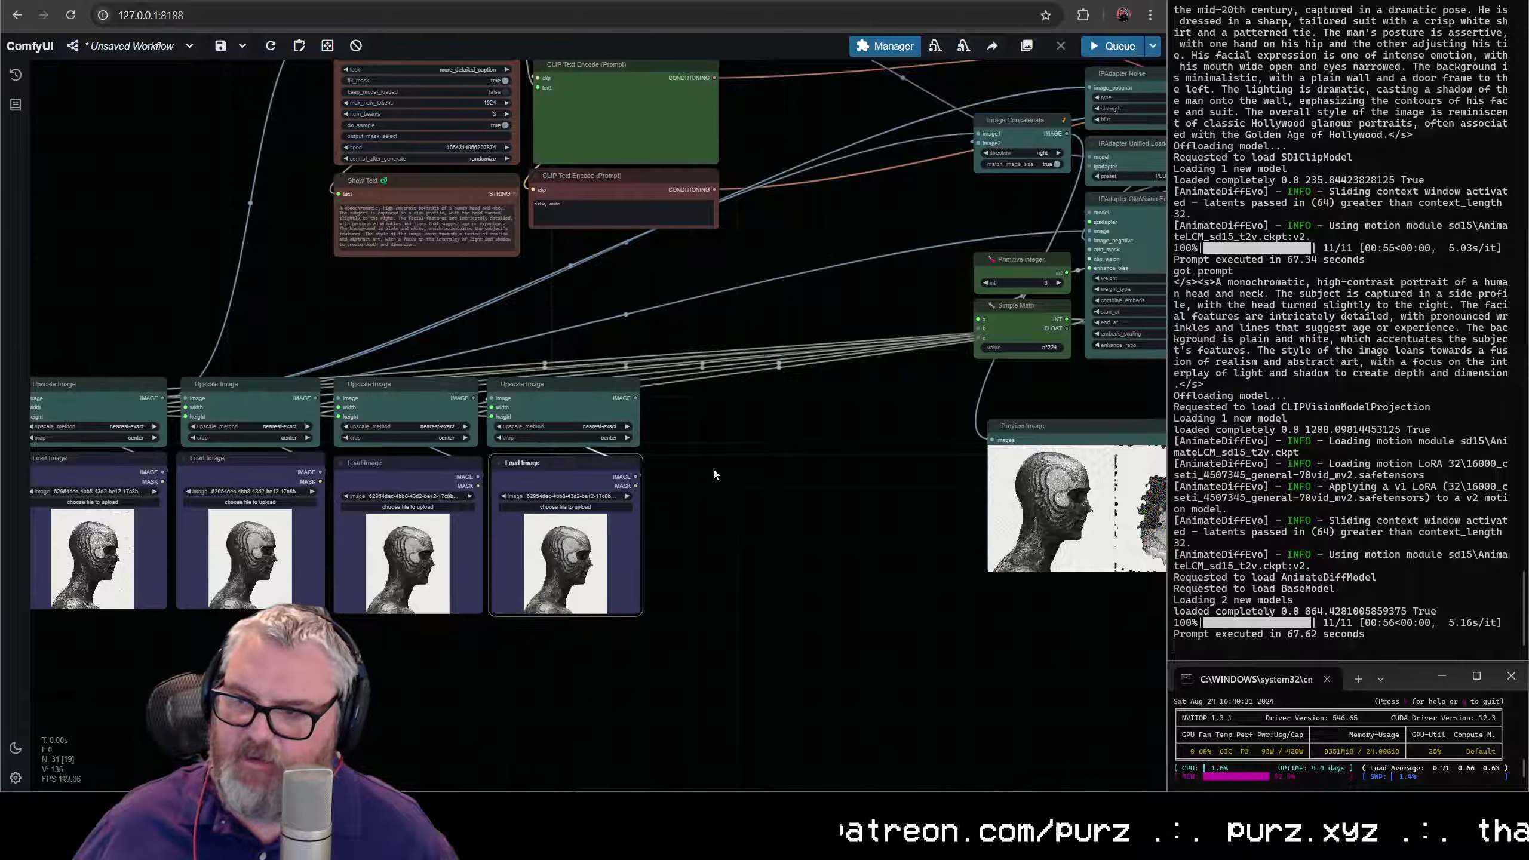
- Search the node library for "imagebatch" and add an Image Batch Multi node beside the last Load Image
double_click(720, 473)
type("imagebatch")
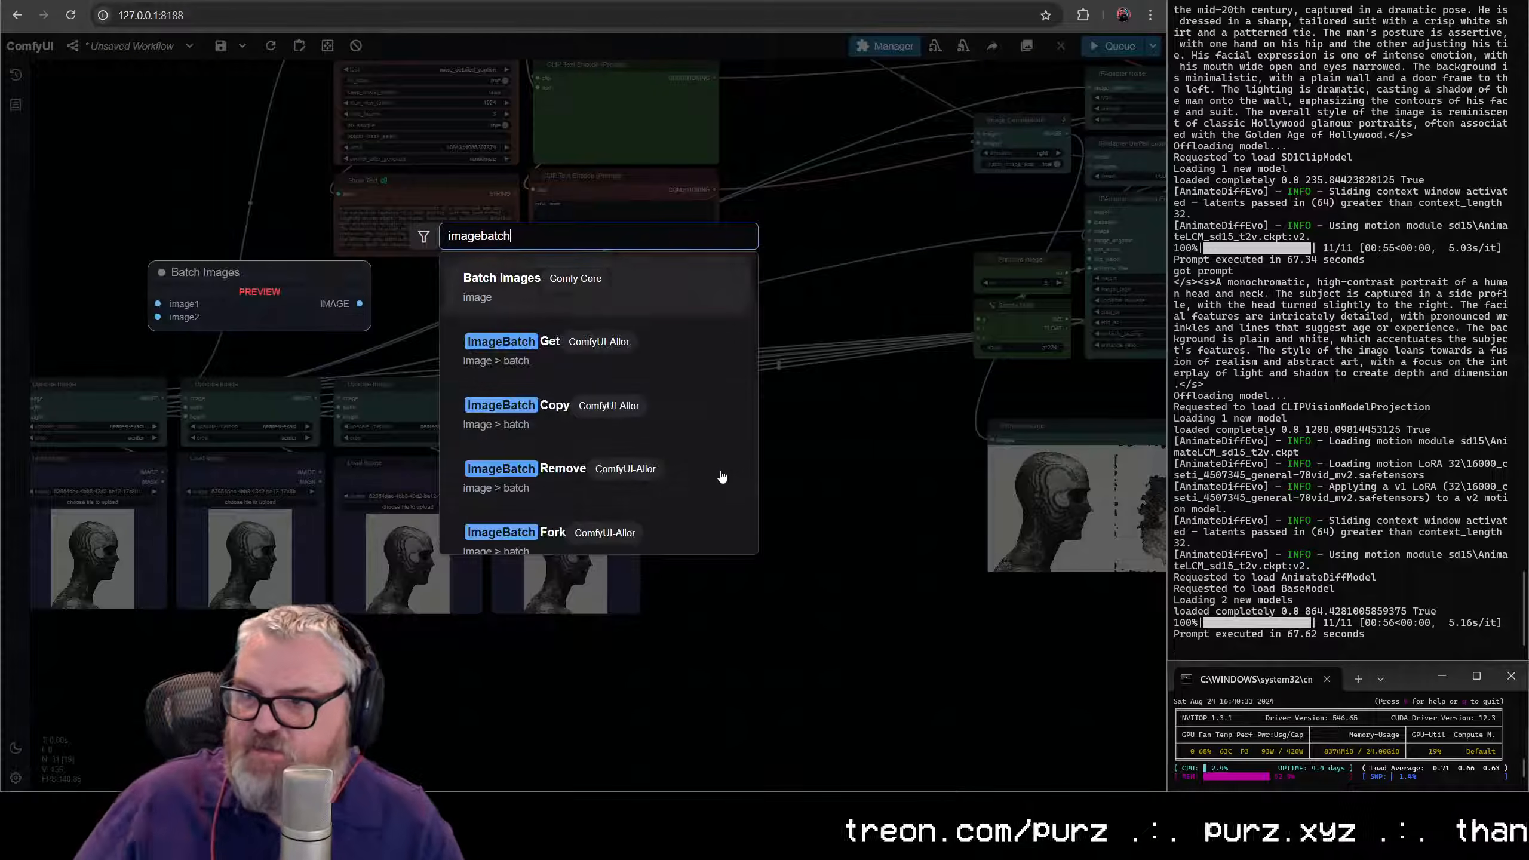
scroll(626, 479, "down", 6)
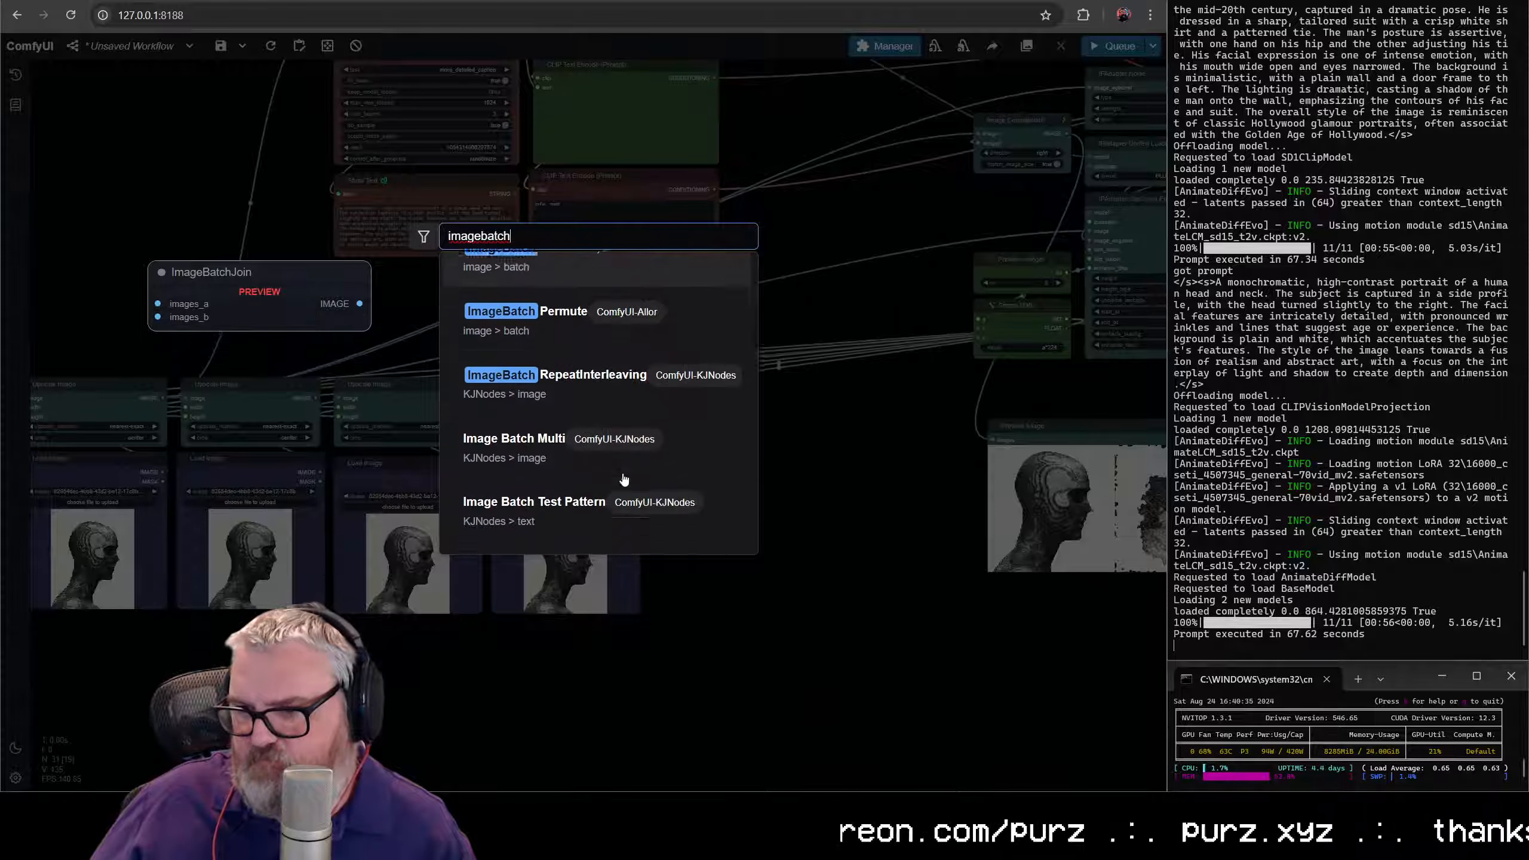
left_click(539, 405)
scroll(773, 450, "up", 4)
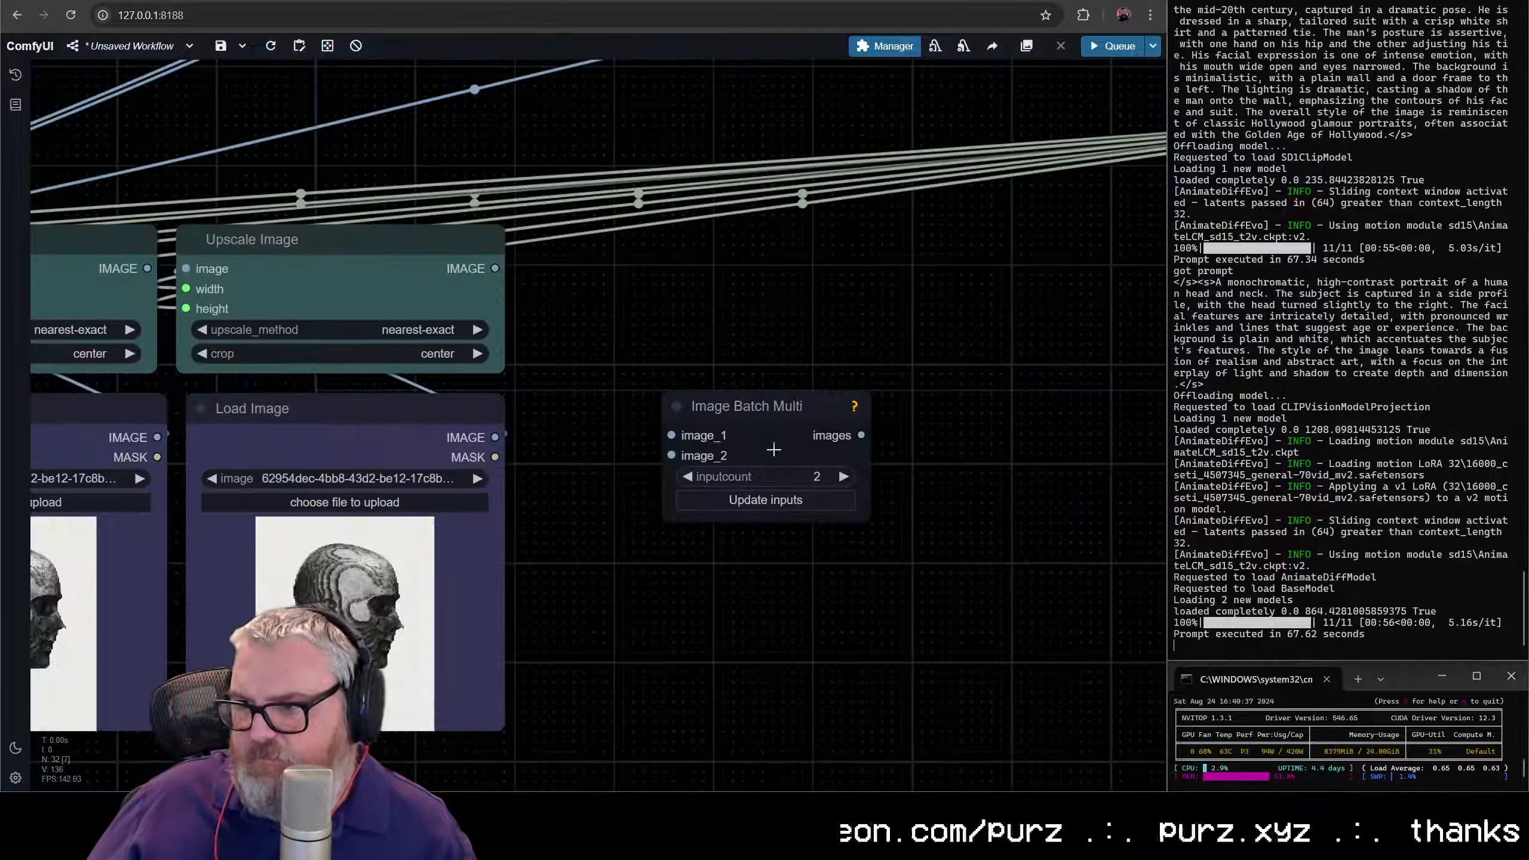
- Set the Image Batch Multi inputcount to 4 and update its inputs
double_click(847, 478)
left_click(811, 502)
left_click_drag(609, 431, 826, 446)
scroll(826, 446, "down", 8)
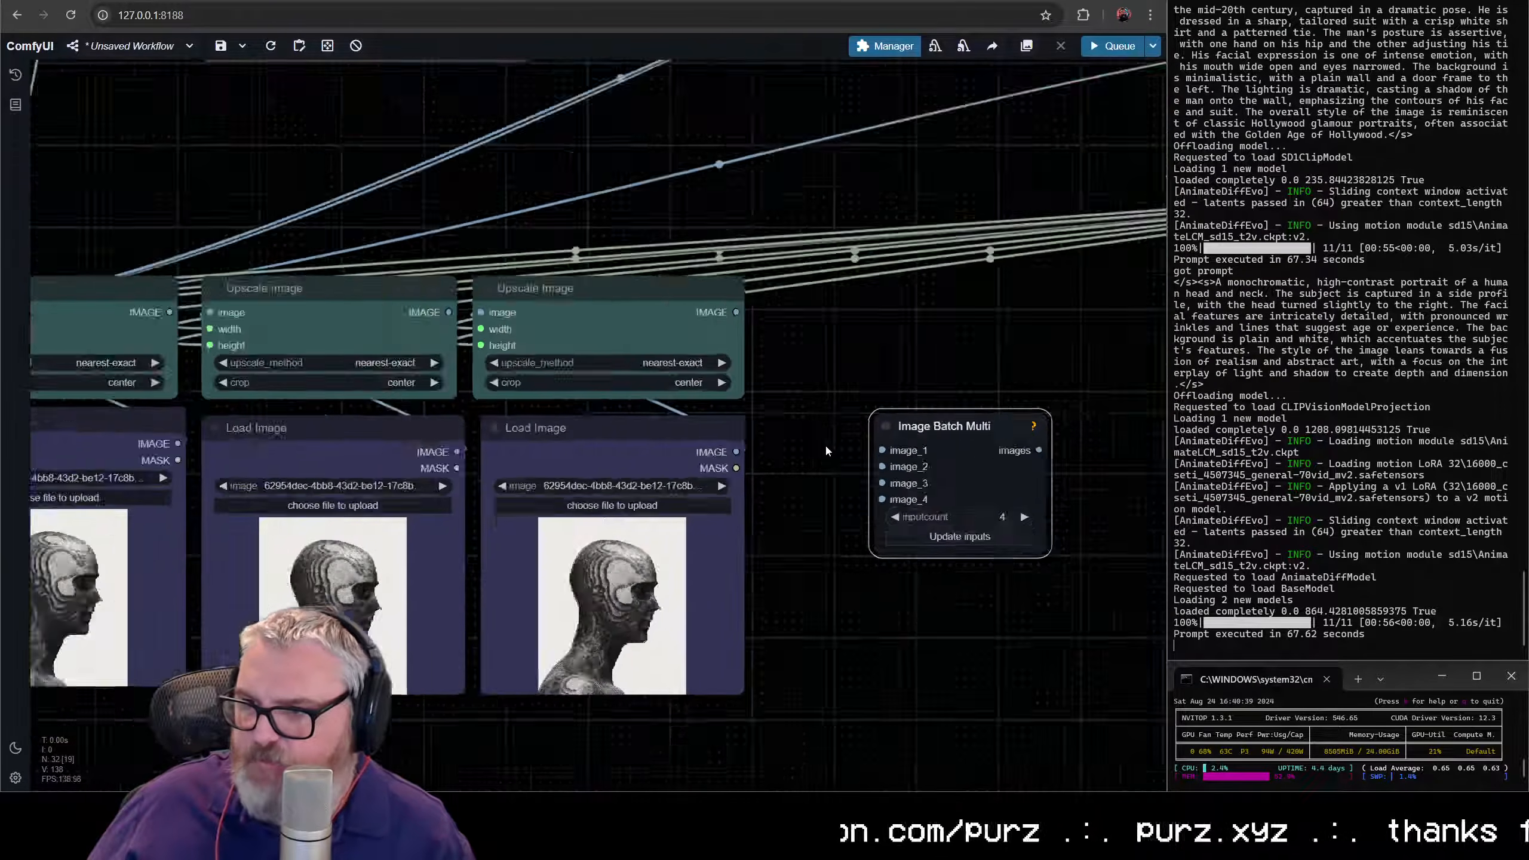
- Connect the four Upscale Image outputs in order to image_1 through image_4 of Image Batch Multi
left_click_drag(306, 383, 862, 460)
left_click_drag(457, 383, 860, 470)
left_click_drag(615, 383, 681, 399)
left_click_drag(855, 479, 855, 479)
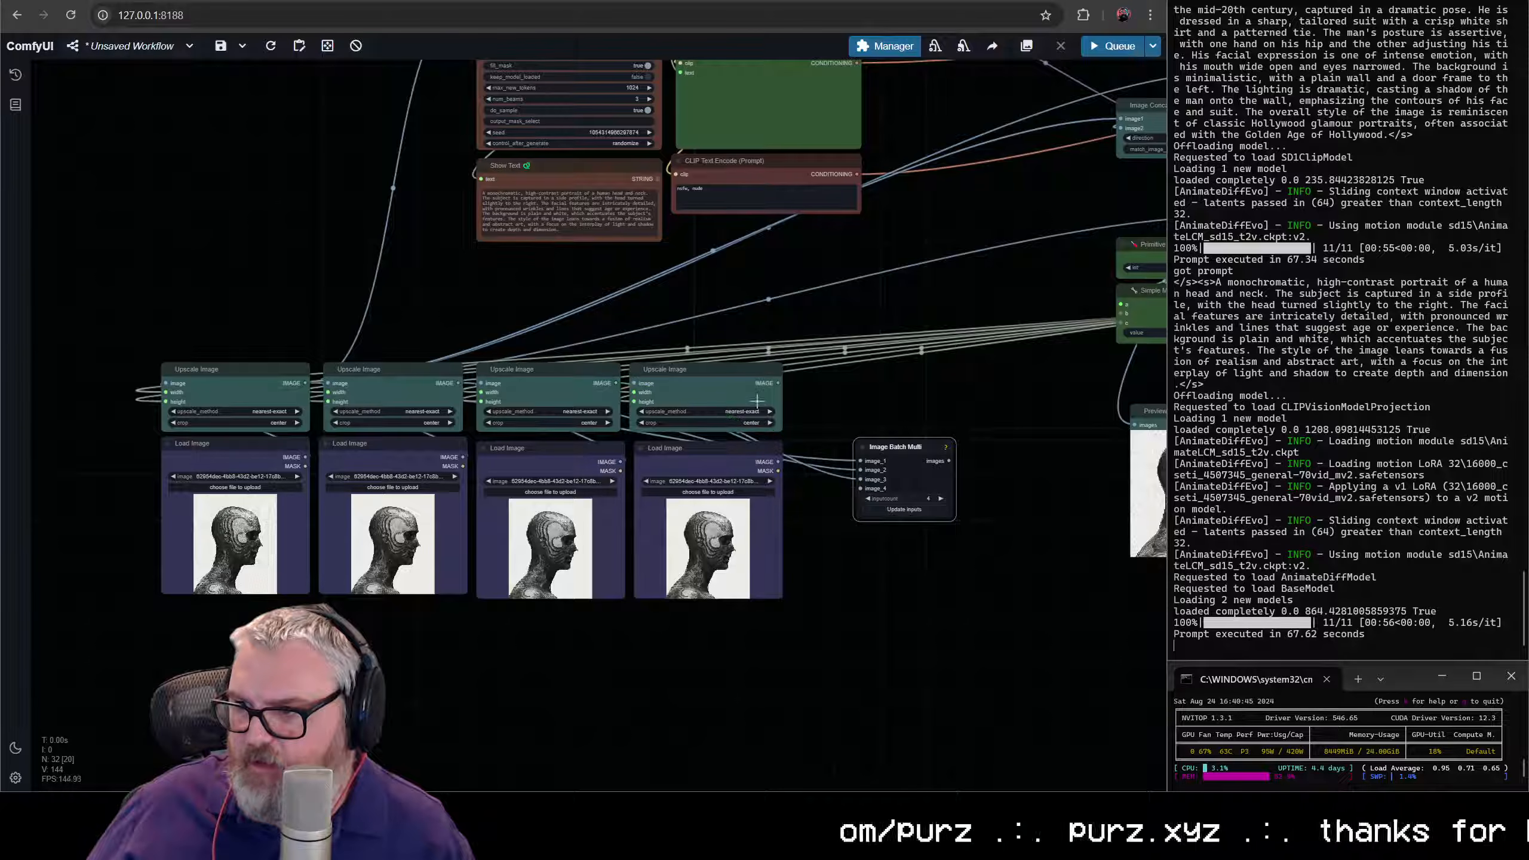
left_click_drag(778, 383, 860, 488)
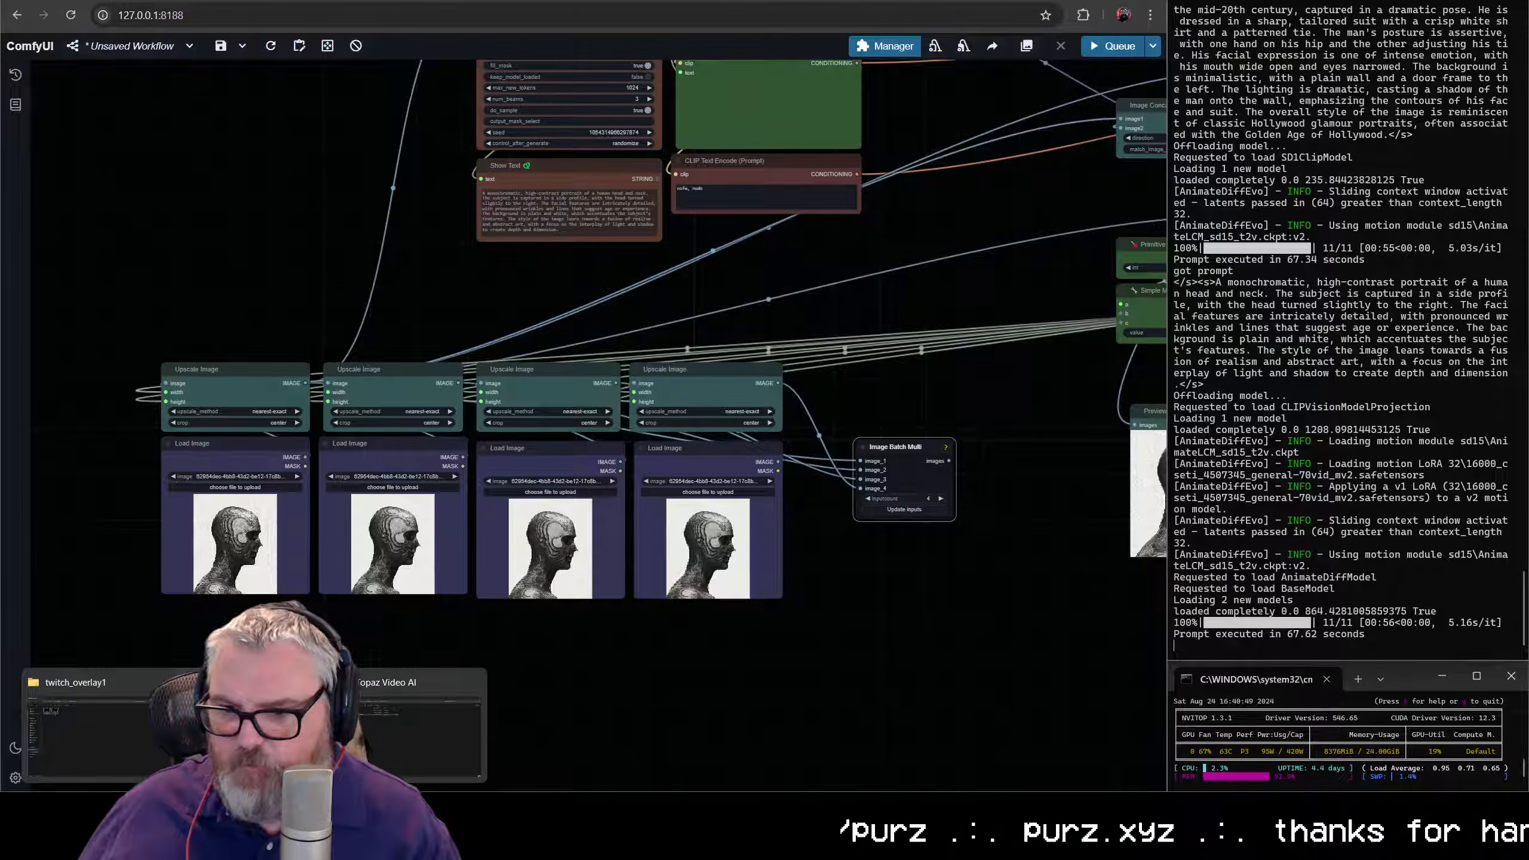
left_click(254, 735)
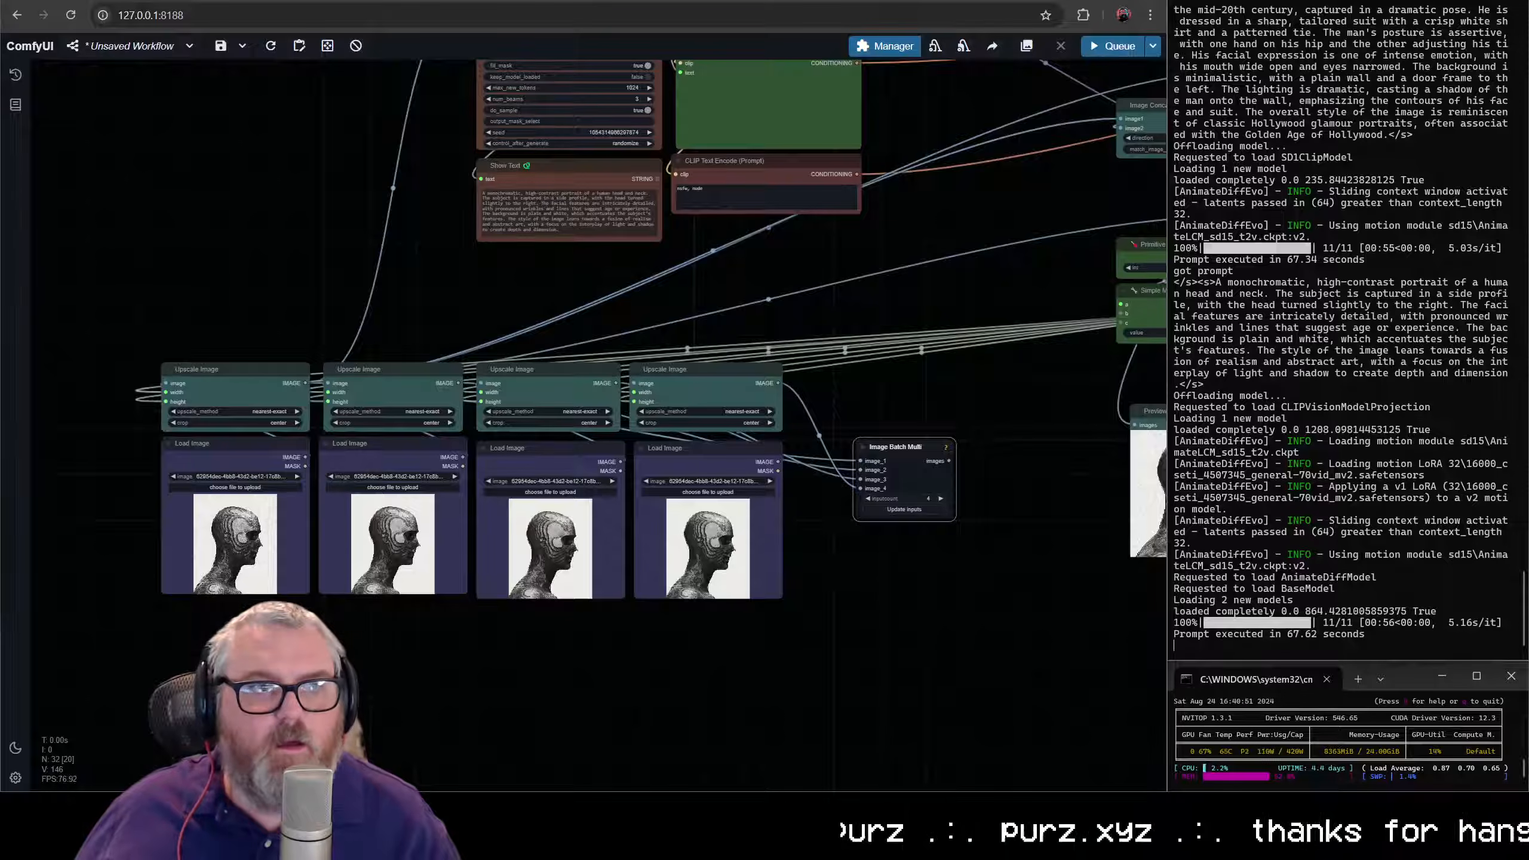
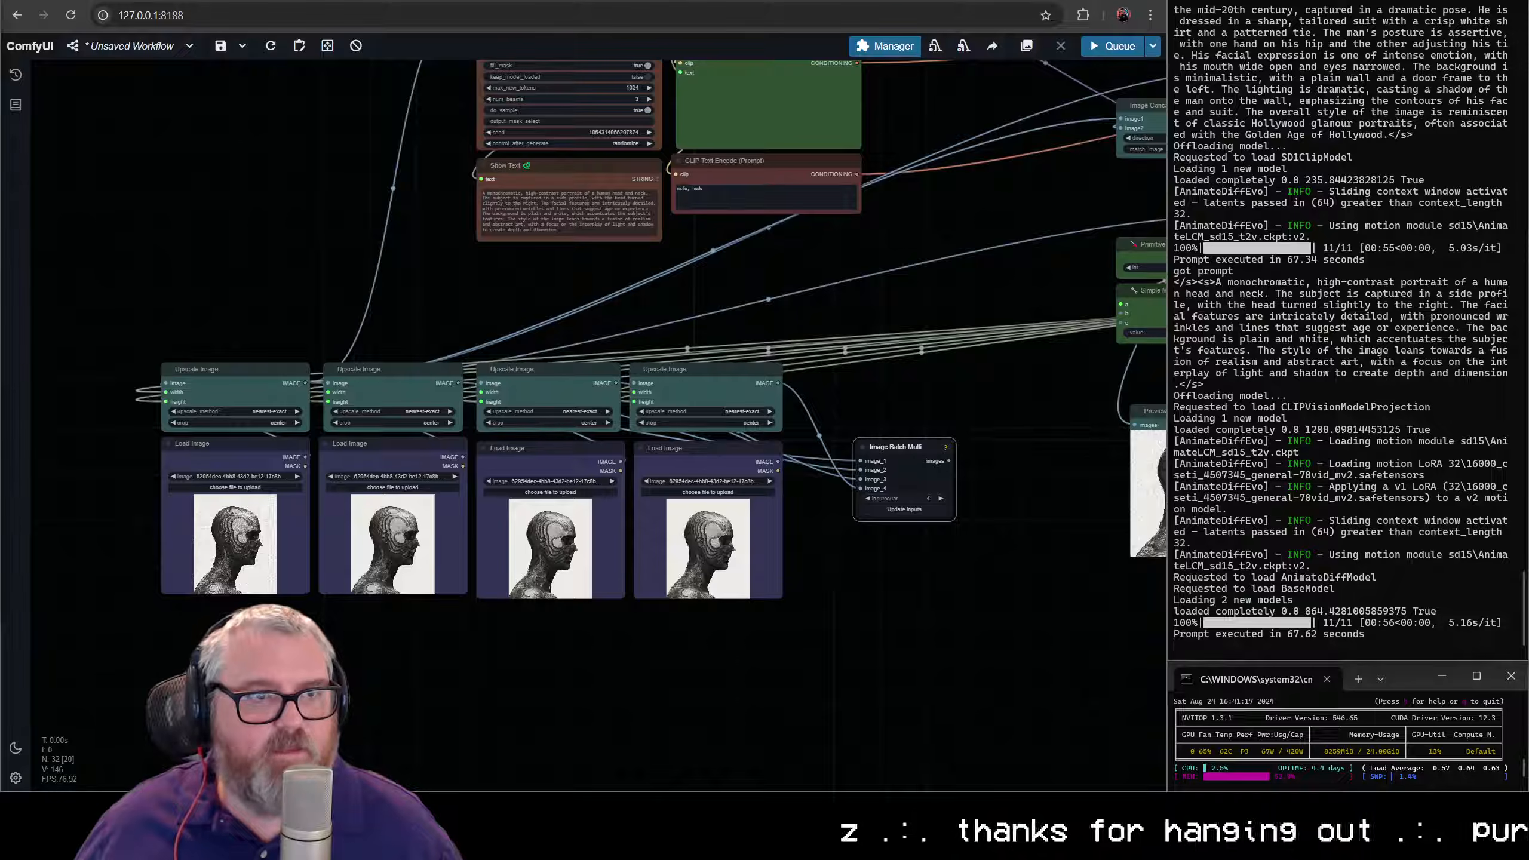
- Load the desert figure, red-background portrait, iridescent face and blue-haired face images into the four Load Image nodes, in order
left_click_drag(1, 512, 245, 520)
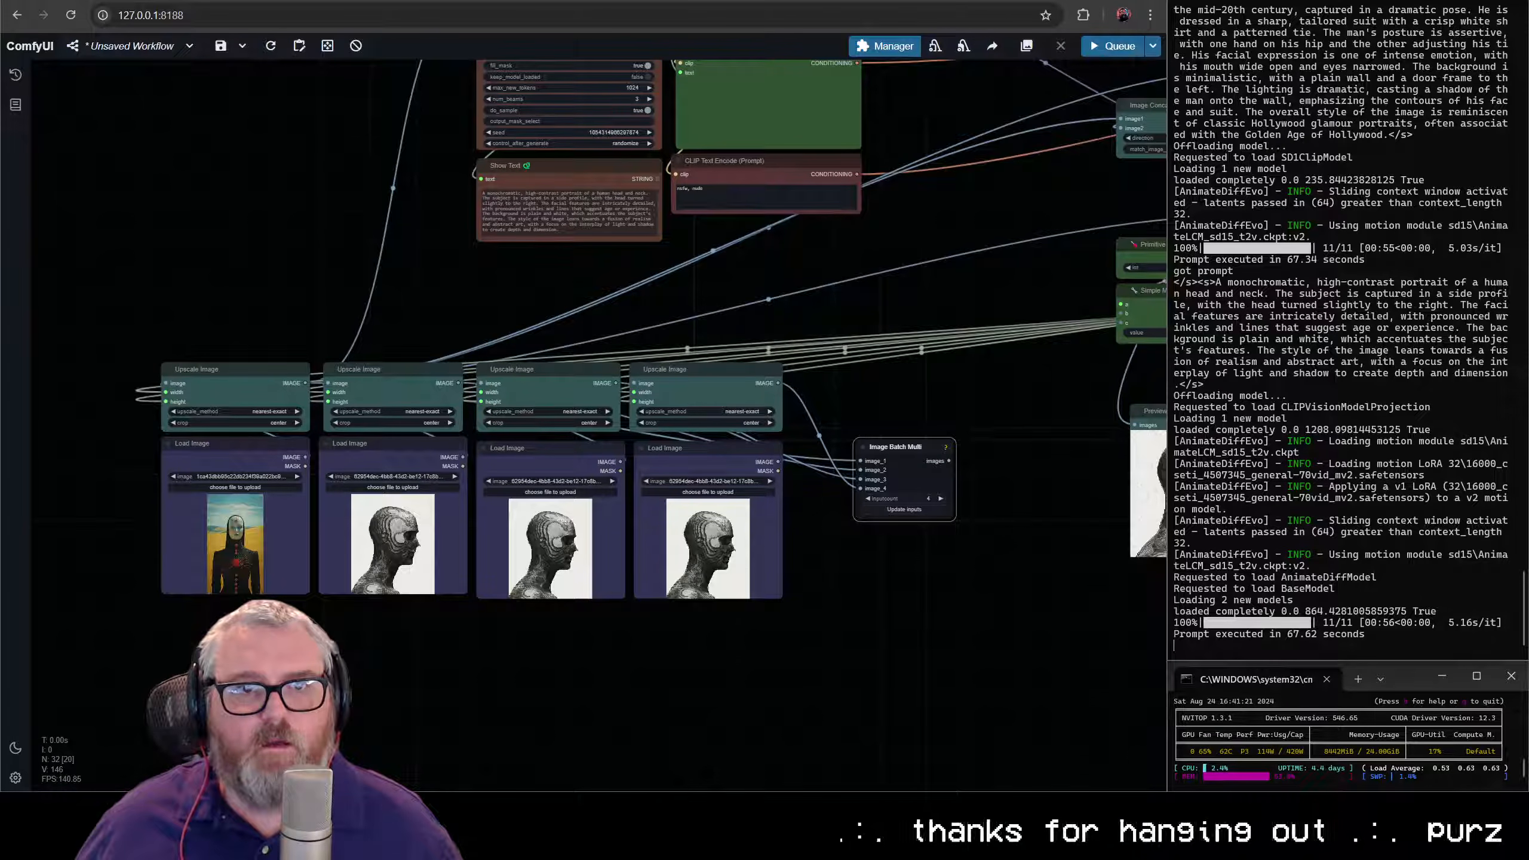
left_click_drag(1, 512, 392, 544)
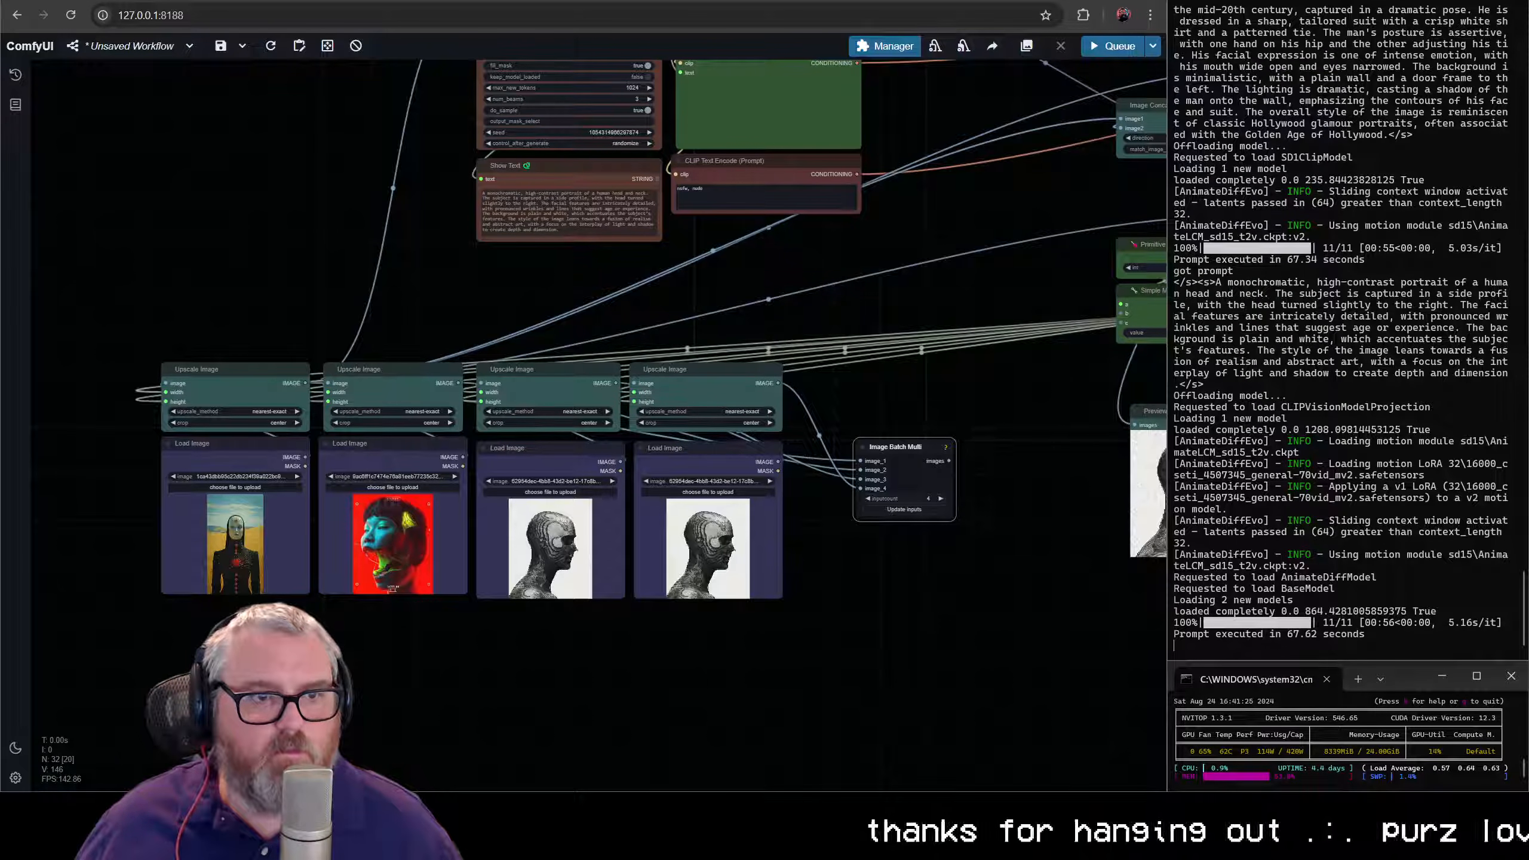
left_click_drag(2, 512, 549, 543)
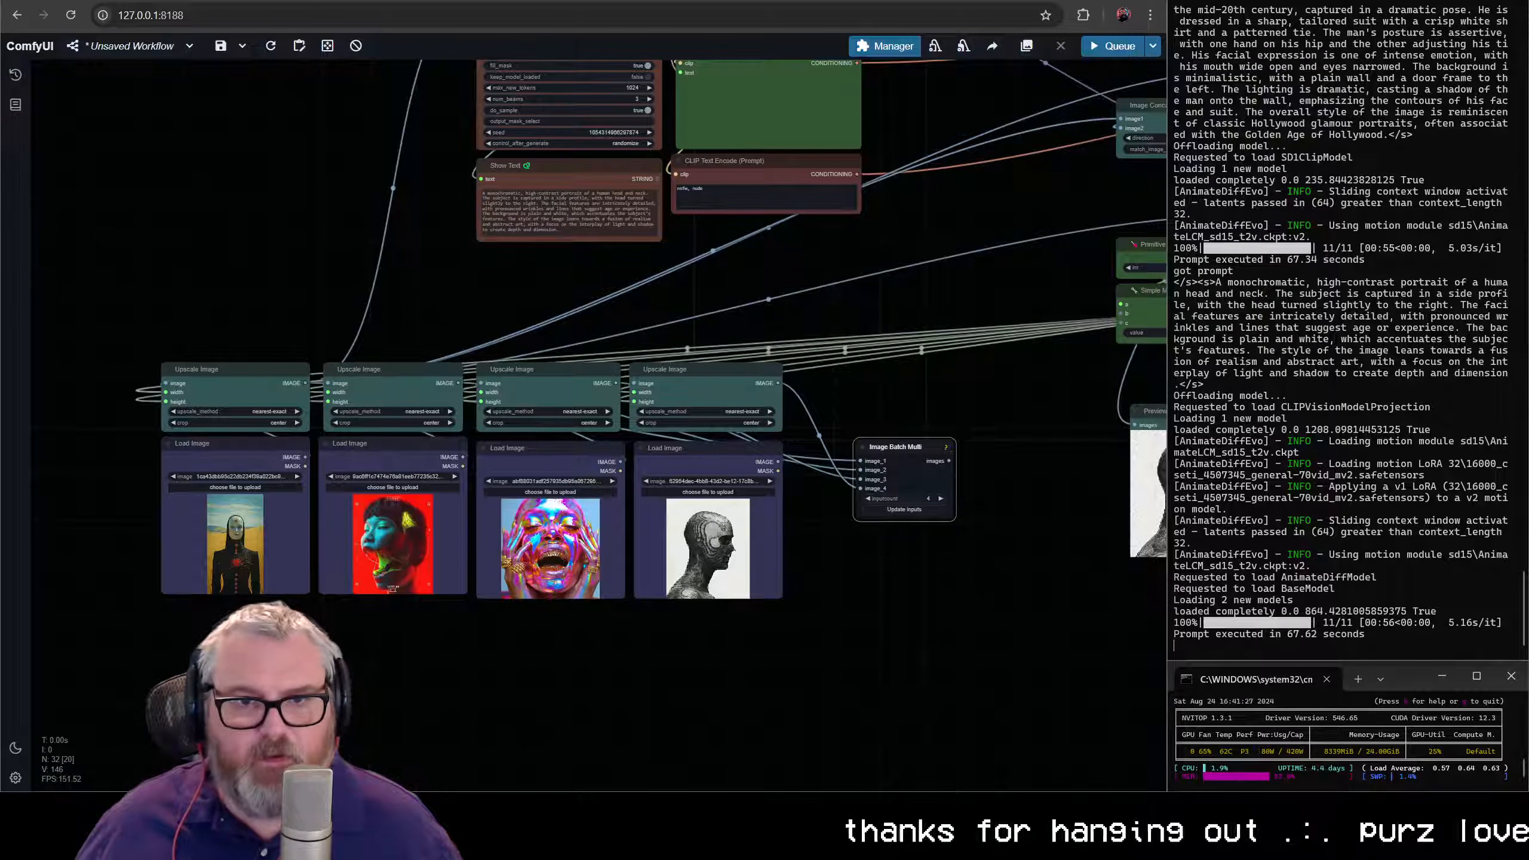
left_click_drag(1, 512, 707, 543)
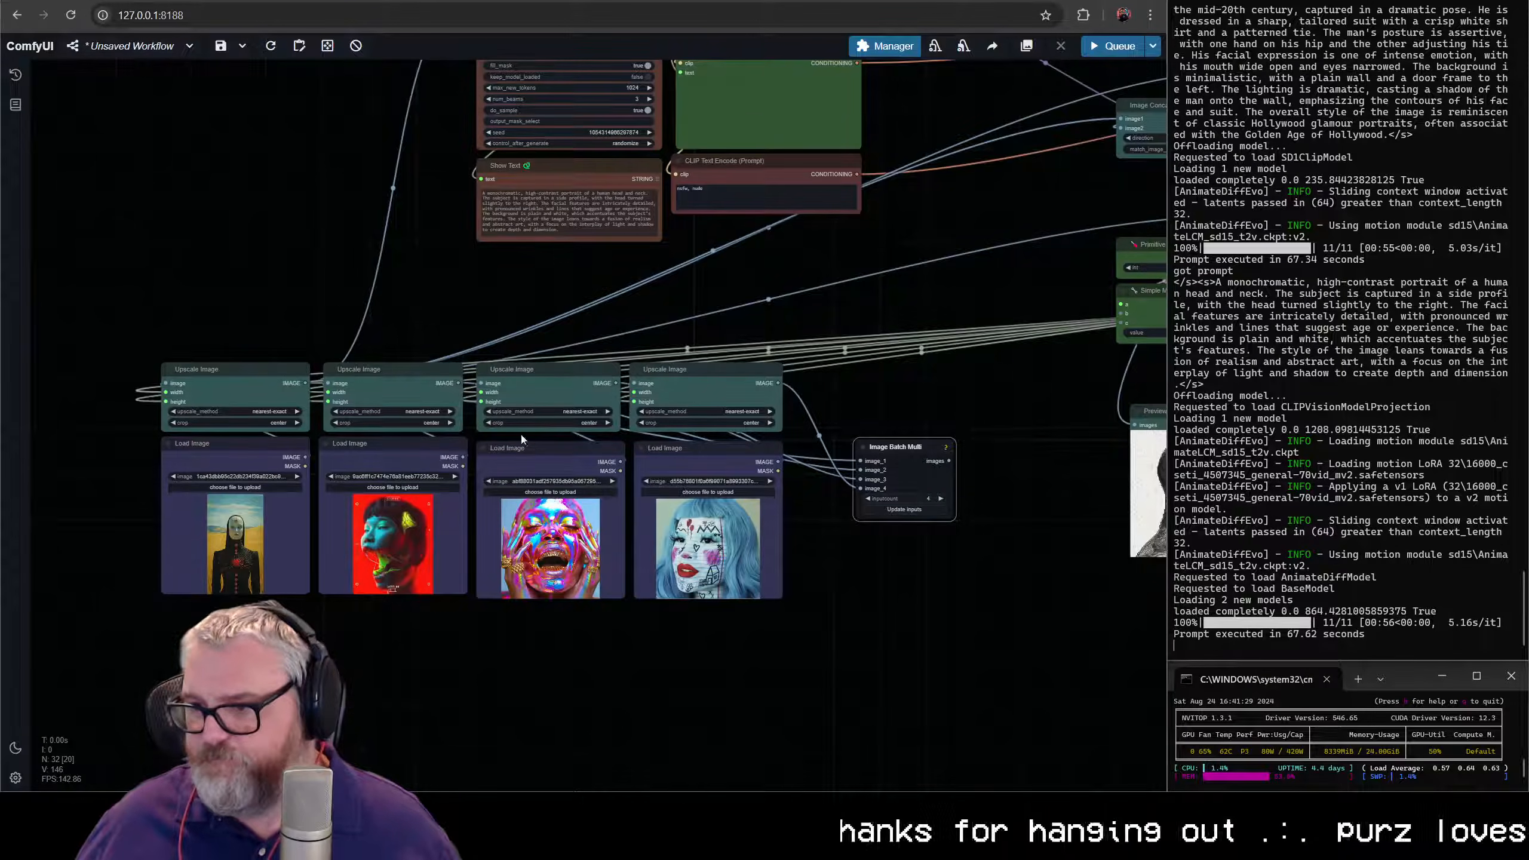
scroll(522, 439, "up", 3)
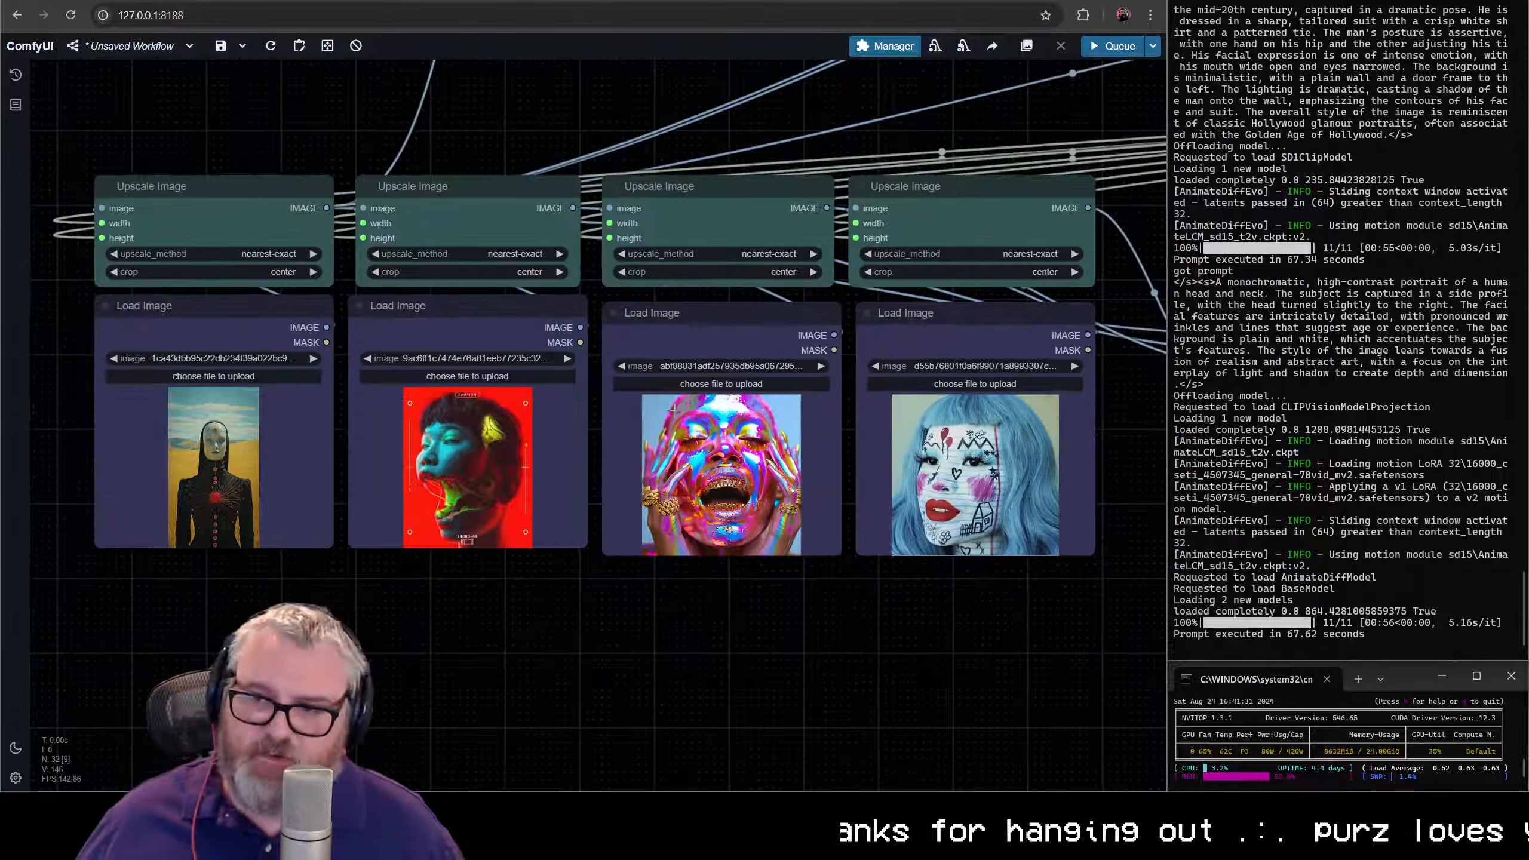
- Move the Image Batch Multi node closer to the fourth Upscale Image node
scroll(674, 411, "down", 7)
left_click_drag(752, 435, 440, 478)
scroll(443, 479, "up", 4)
left_click_drag(819, 384, 755, 338)
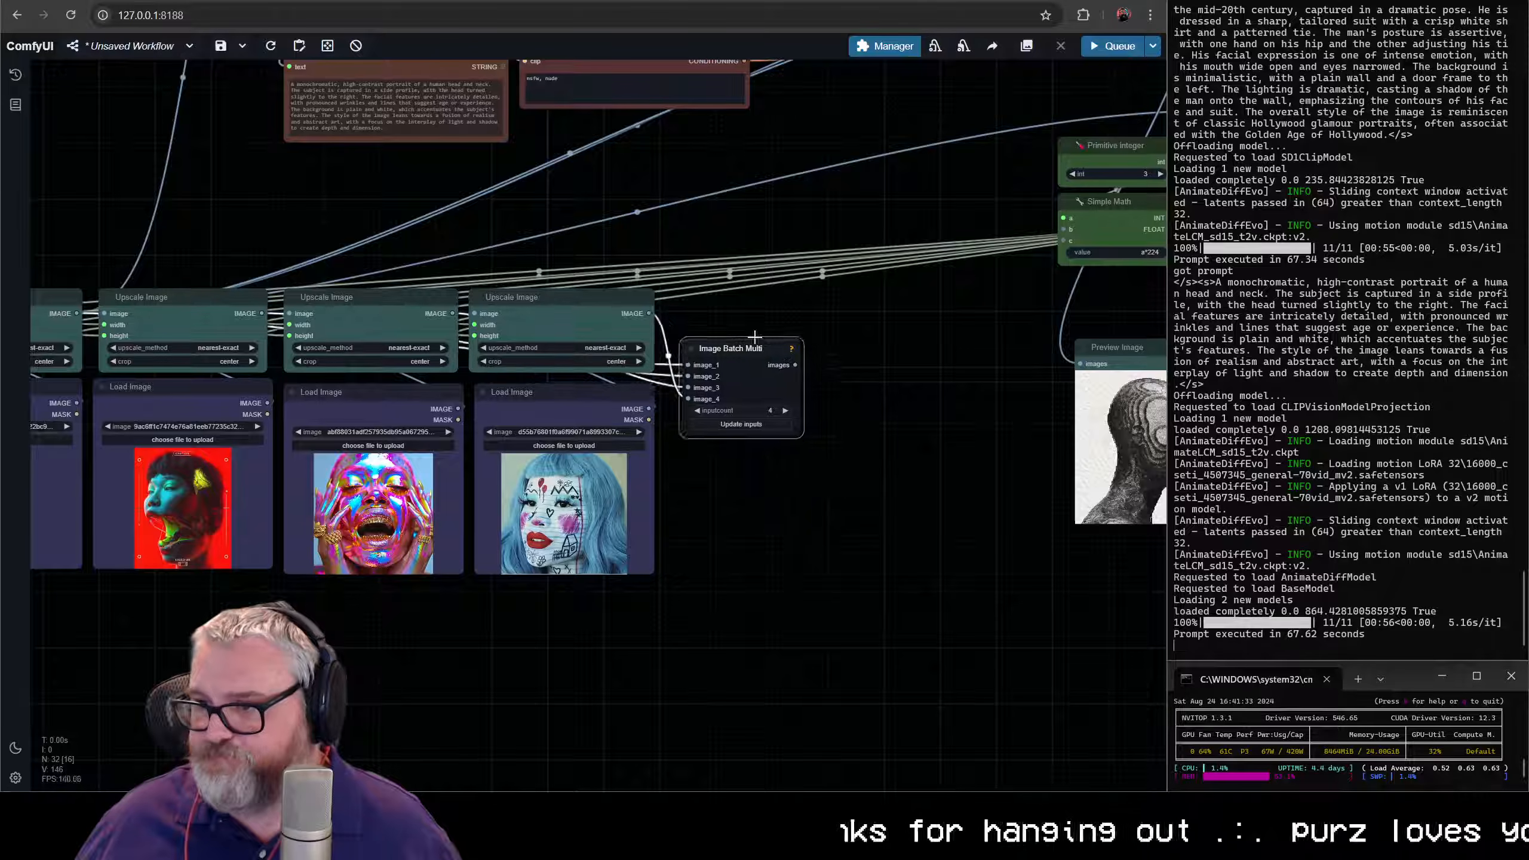
scroll(754, 337, "up", 3)
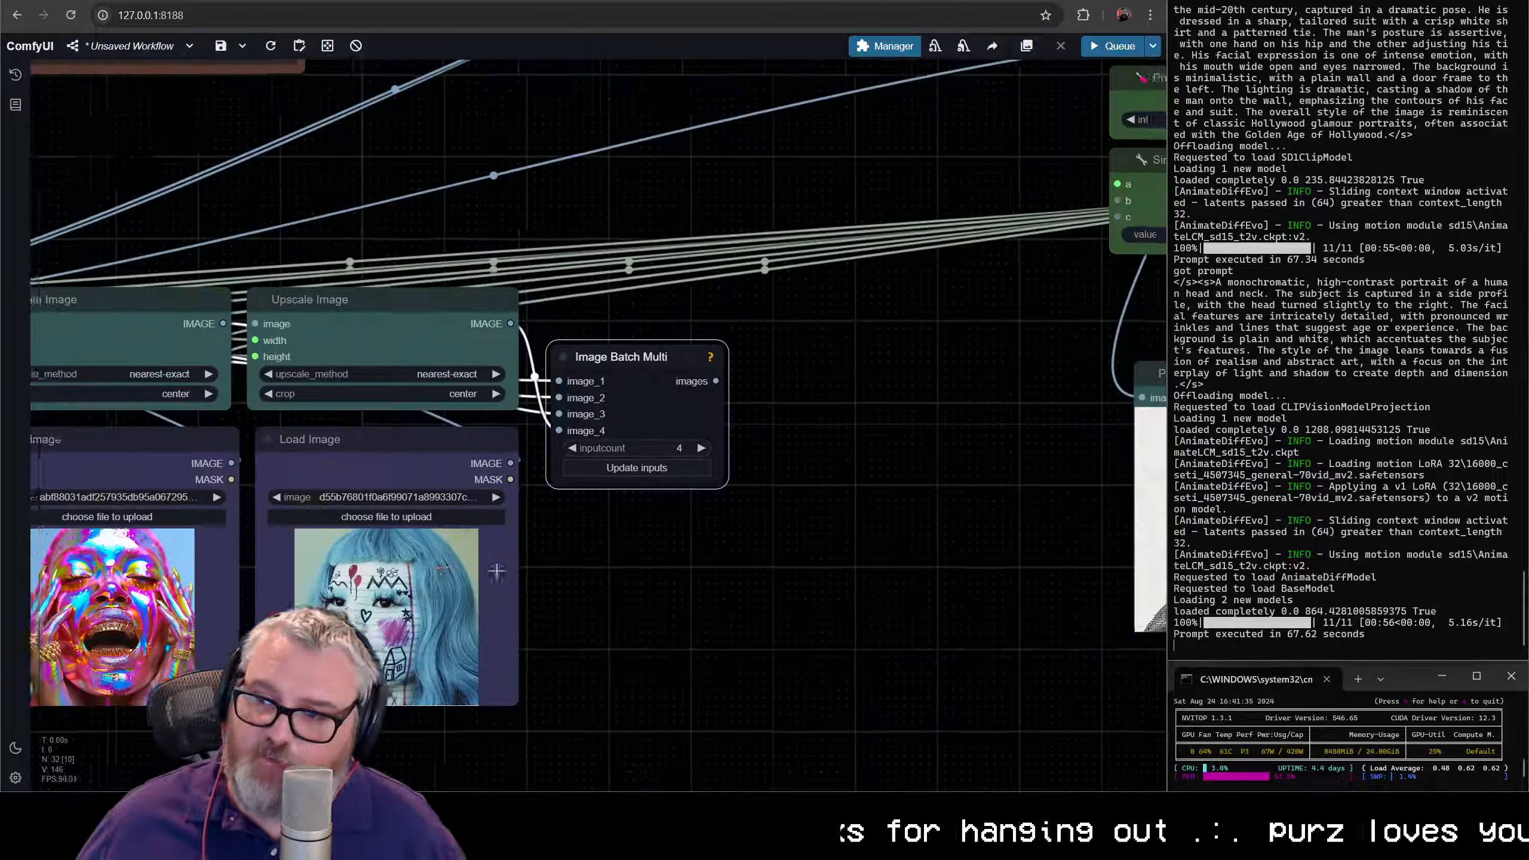
- Examine the four reference image nodes and their links to the Primitive integer and Simple Math sizing nodes
scroll(497, 571, "down", 4)
left_click_drag(208, 376, 555, 367)
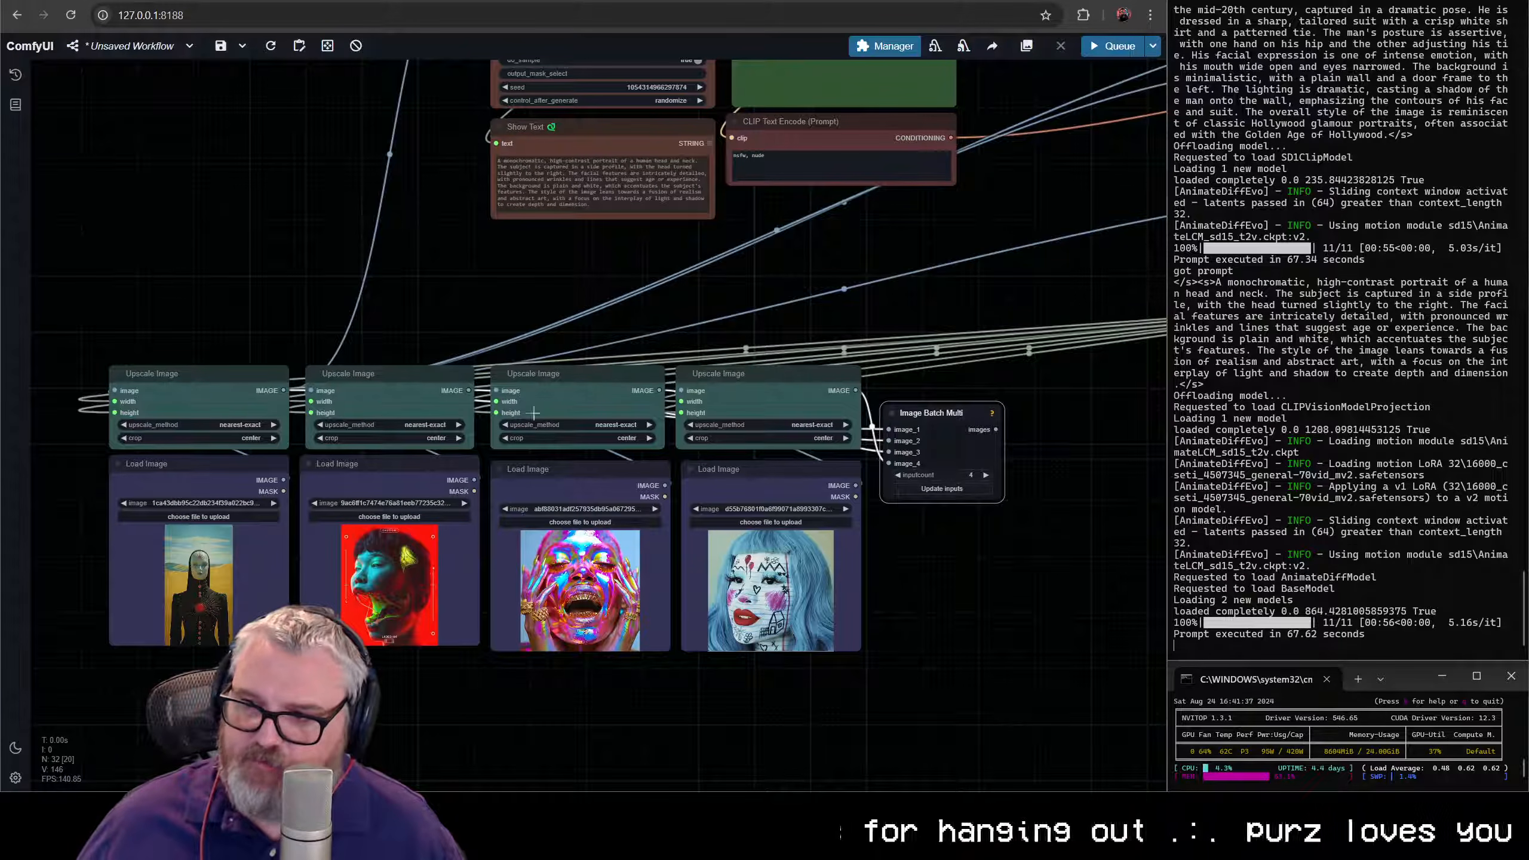
scroll(301, 325, "down", 2)
left_click_drag(249, 335, 253, 376)
scroll(884, 492, "up", 3)
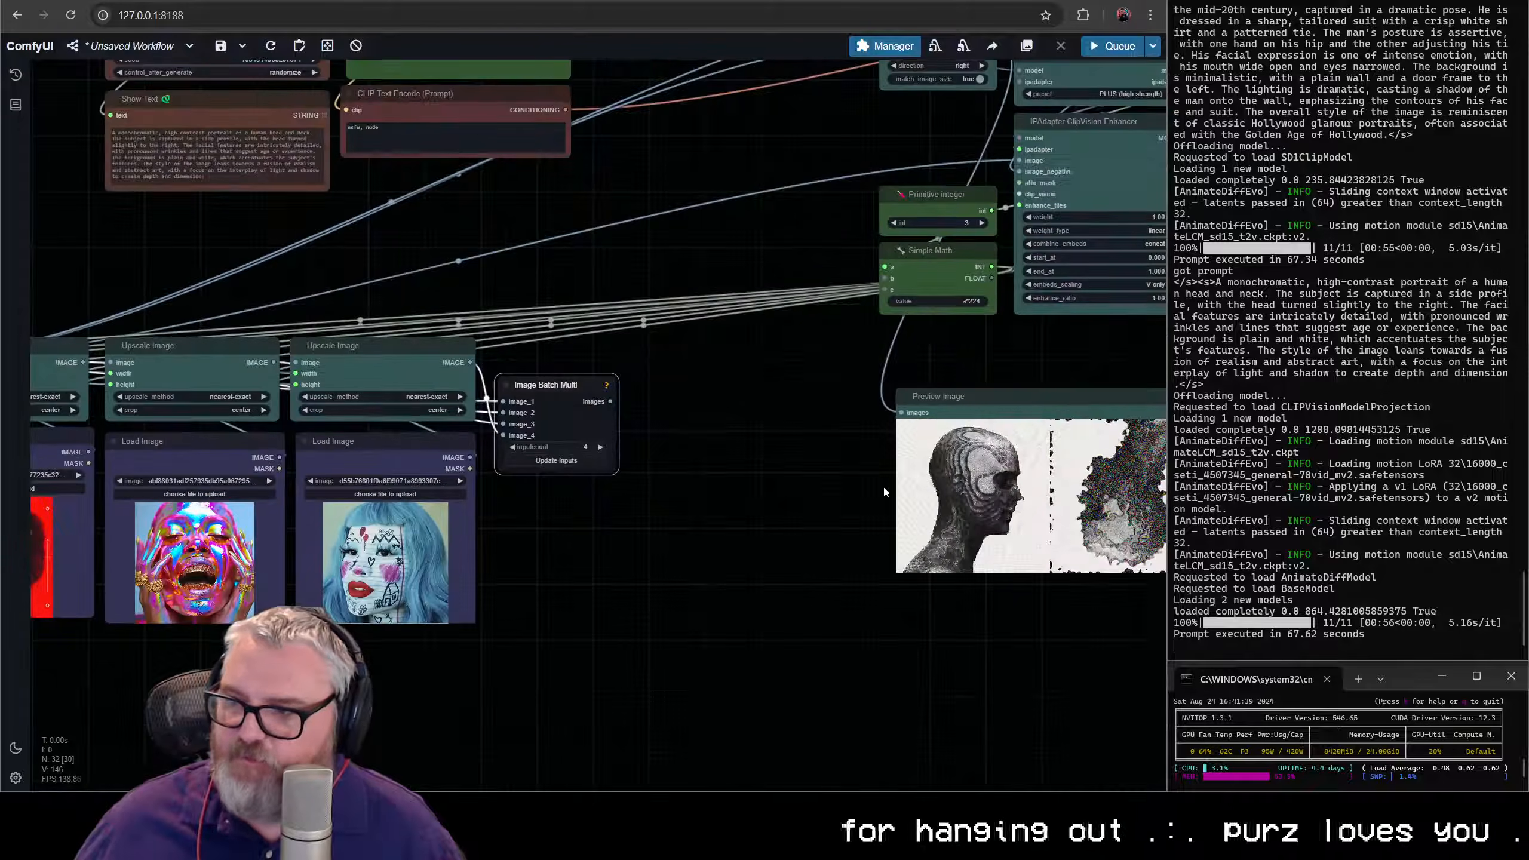
left_click(941, 266)
scroll(949, 298, "up", 1)
left_click_drag(948, 298, 364, 303)
left_click_drag(482, 272, 1232, 282)
left_click_drag(1144, 248, 935, 310)
left_click_drag(1090, 310, 842, 244)
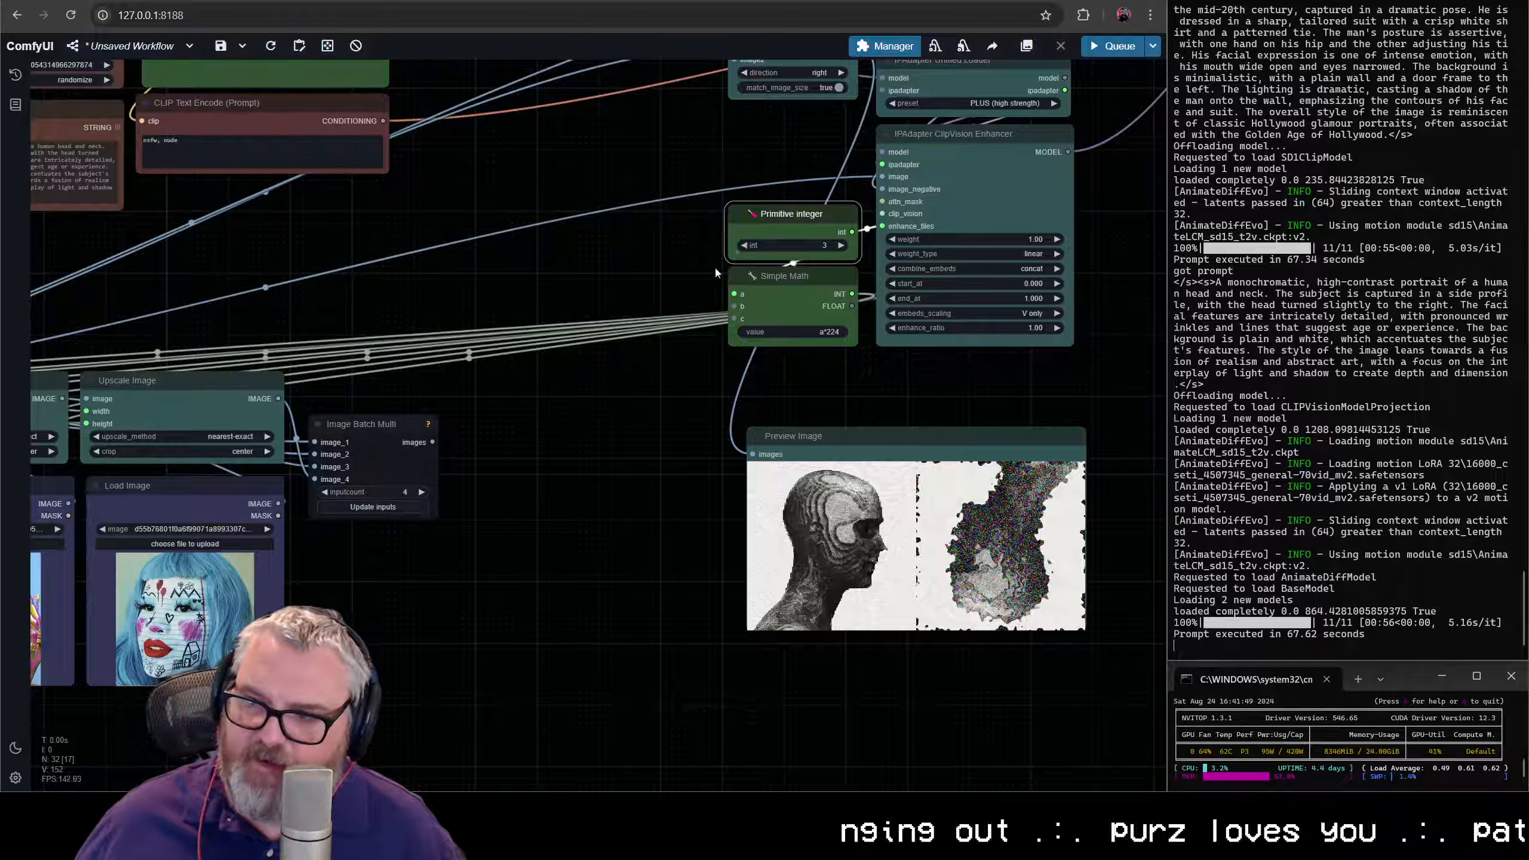
scroll(715, 271, "down", 4)
scroll(445, 438, "up", 5)
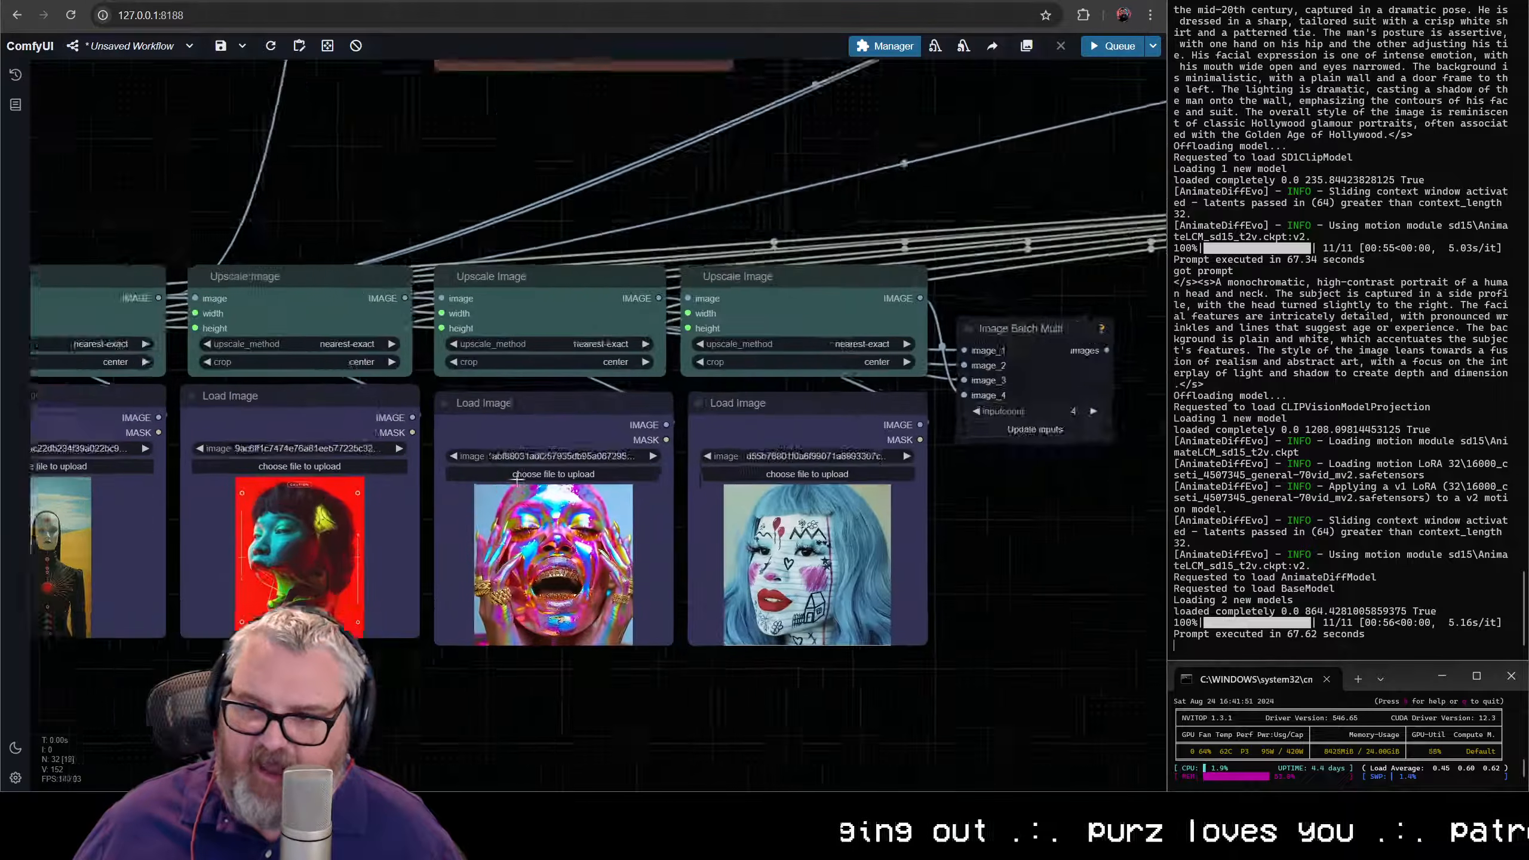
left_click_drag(786, 337, 638, 357)
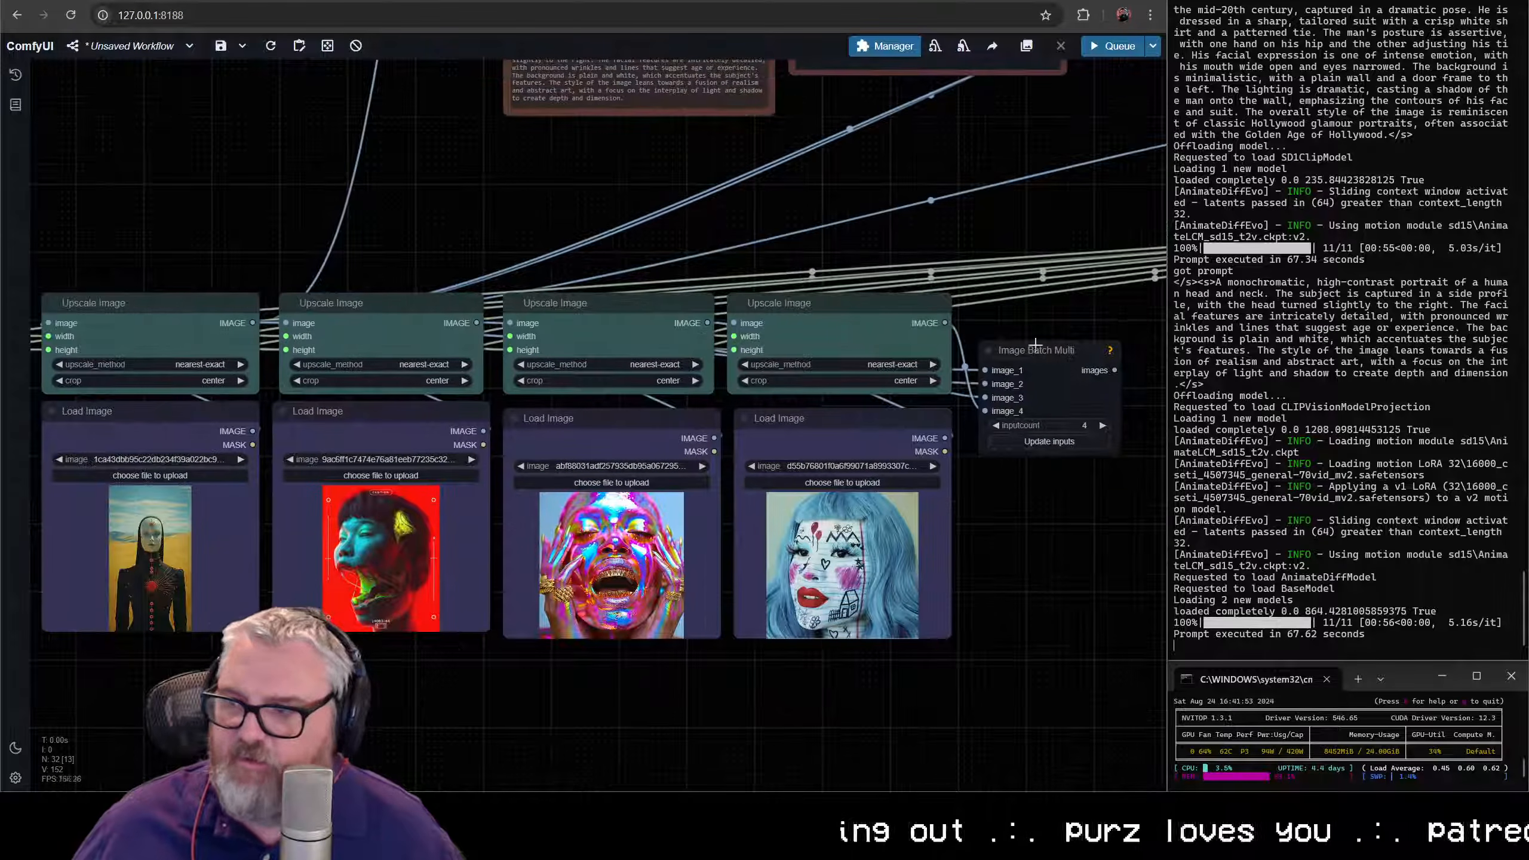
- Align Image Batch Multi with the row of Upscale Image nodes, directly beside the fourth one
left_click(1029, 319)
left_click_drag(1040, 300, 1046, 305)
scroll(1047, 379, "down", 4)
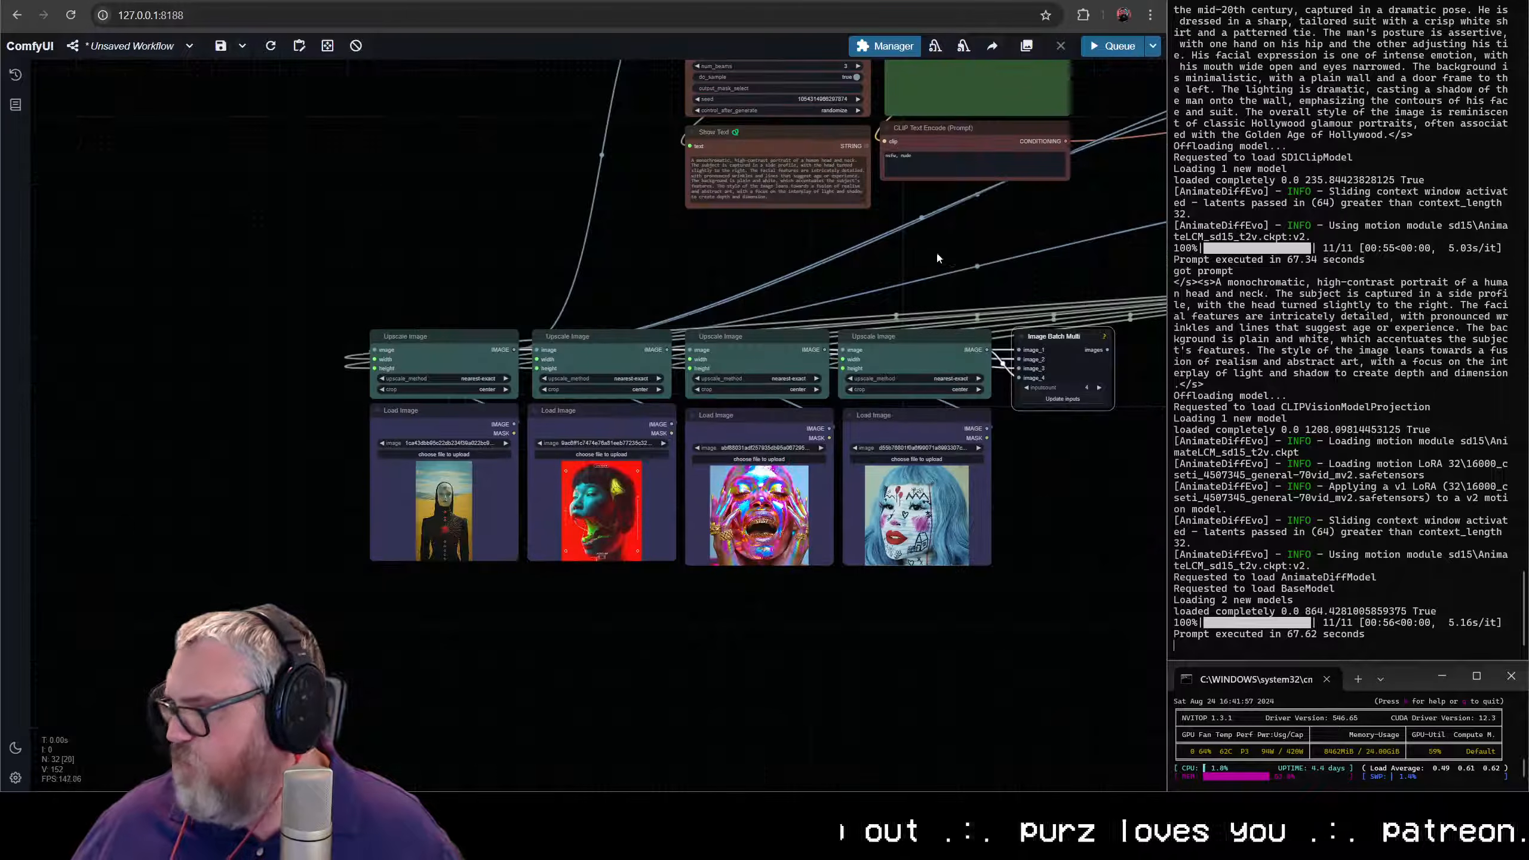
left_click_drag(1091, 417, 868, 396)
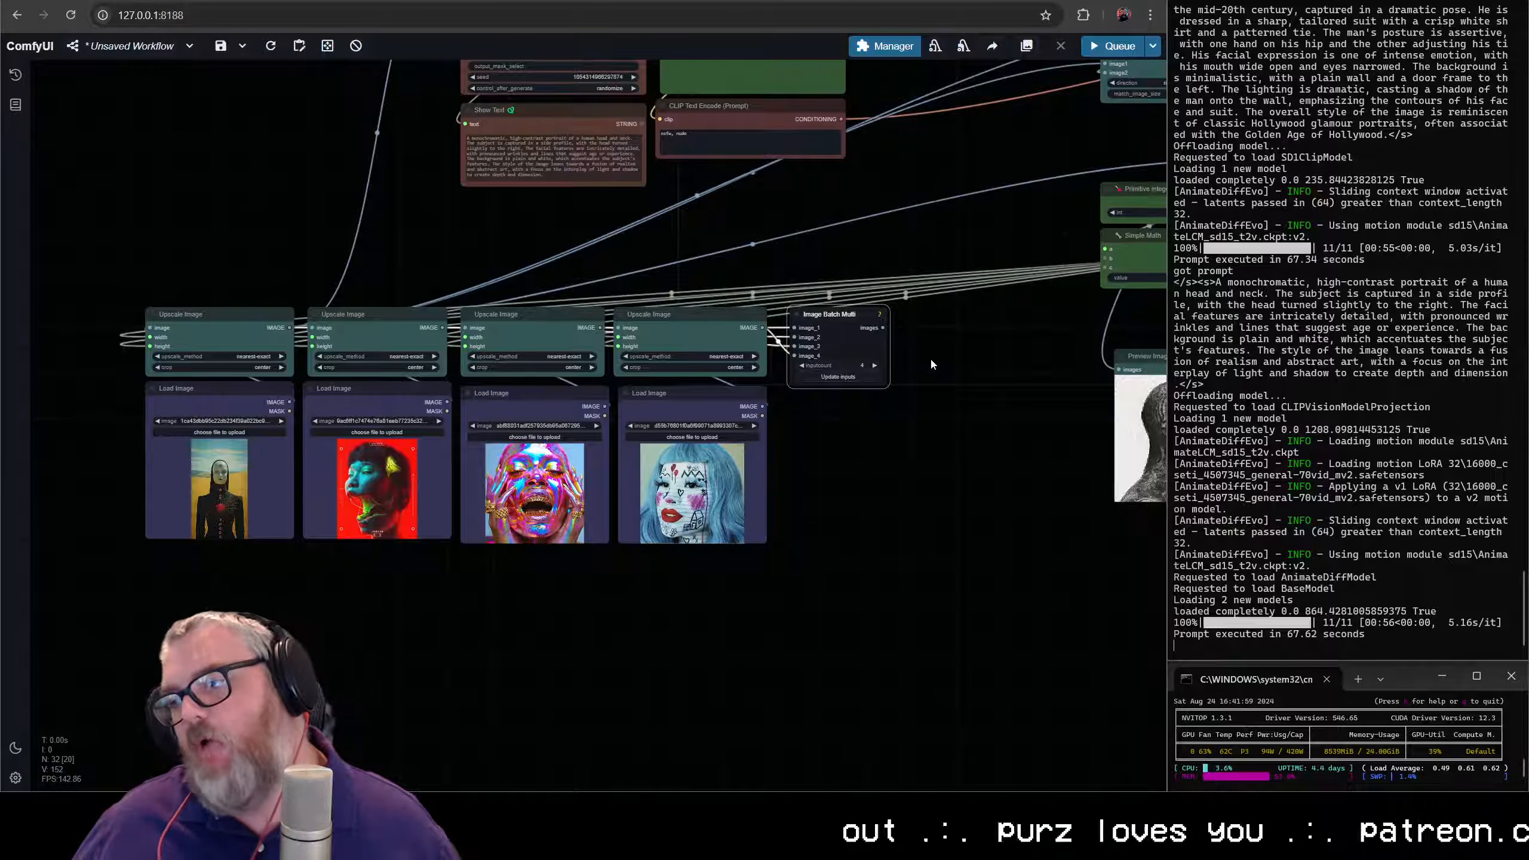
- Search for "ipadapter wei" from the Image Batch Multi images output and add a connected IPAdapter Weights node beneath it
left_click_drag(884, 328, 944, 348)
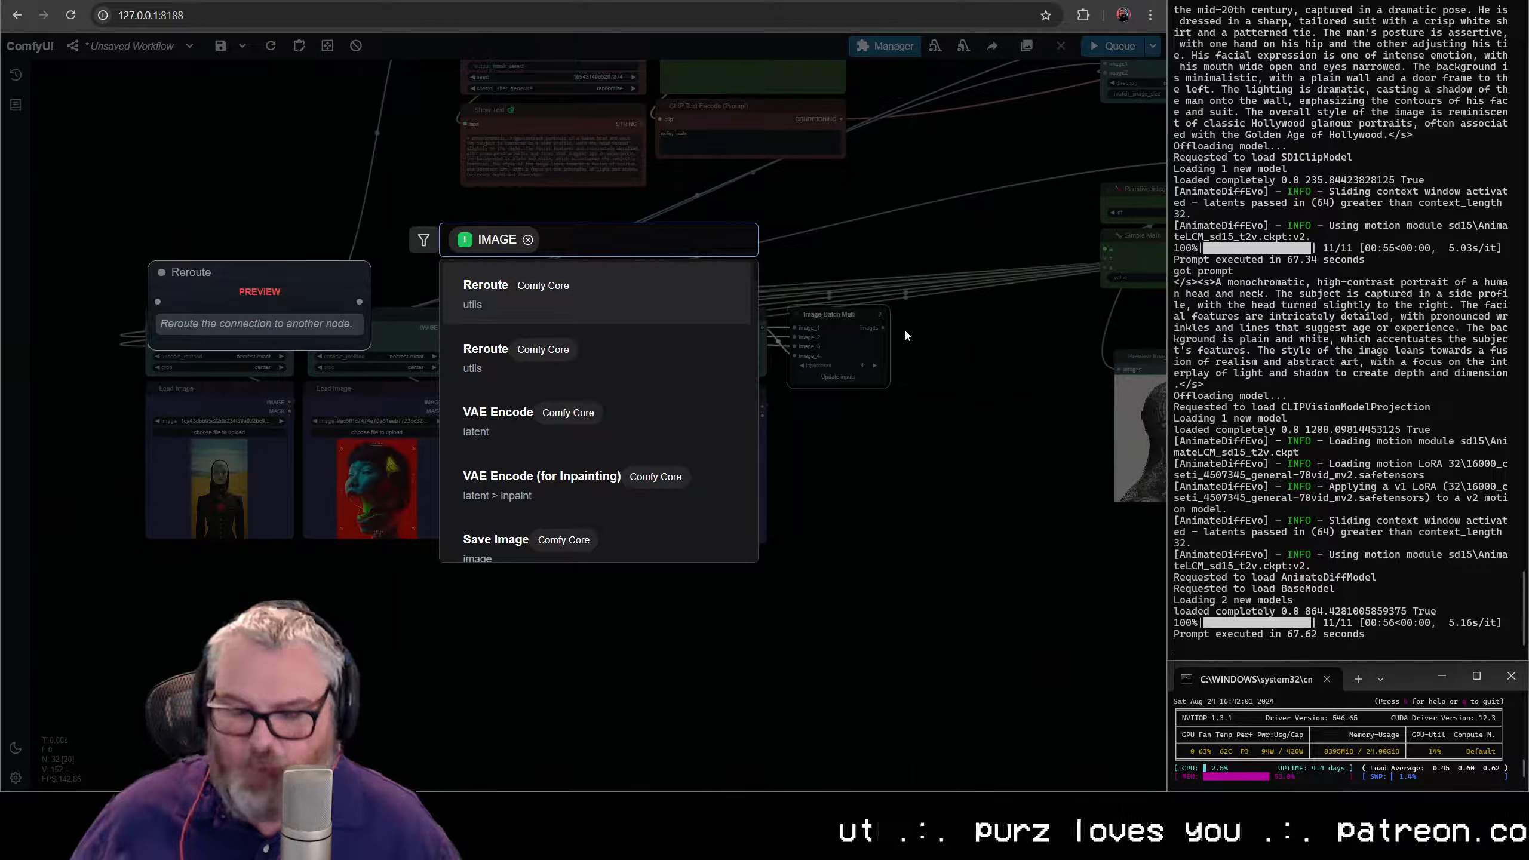
type("ipadapter wei")
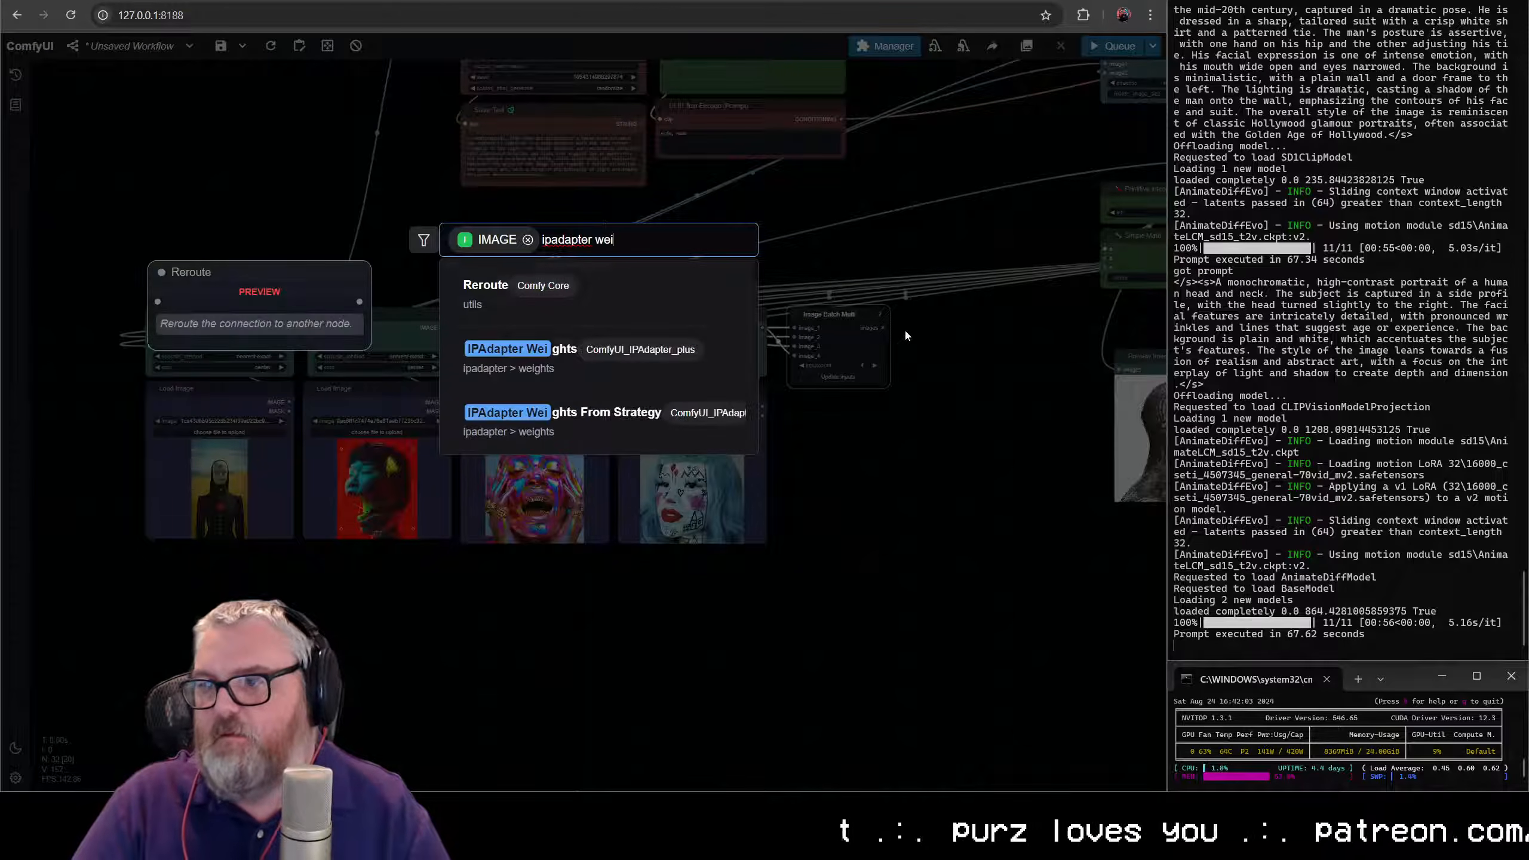
key("Return")
scroll(940, 337, "up", 5)
scroll(982, 330, "up", 4)
left_click_drag(1027, 299, 518, 375)
scroll(712, 497, "up", 6)
scroll(518, 375, "down", 5)
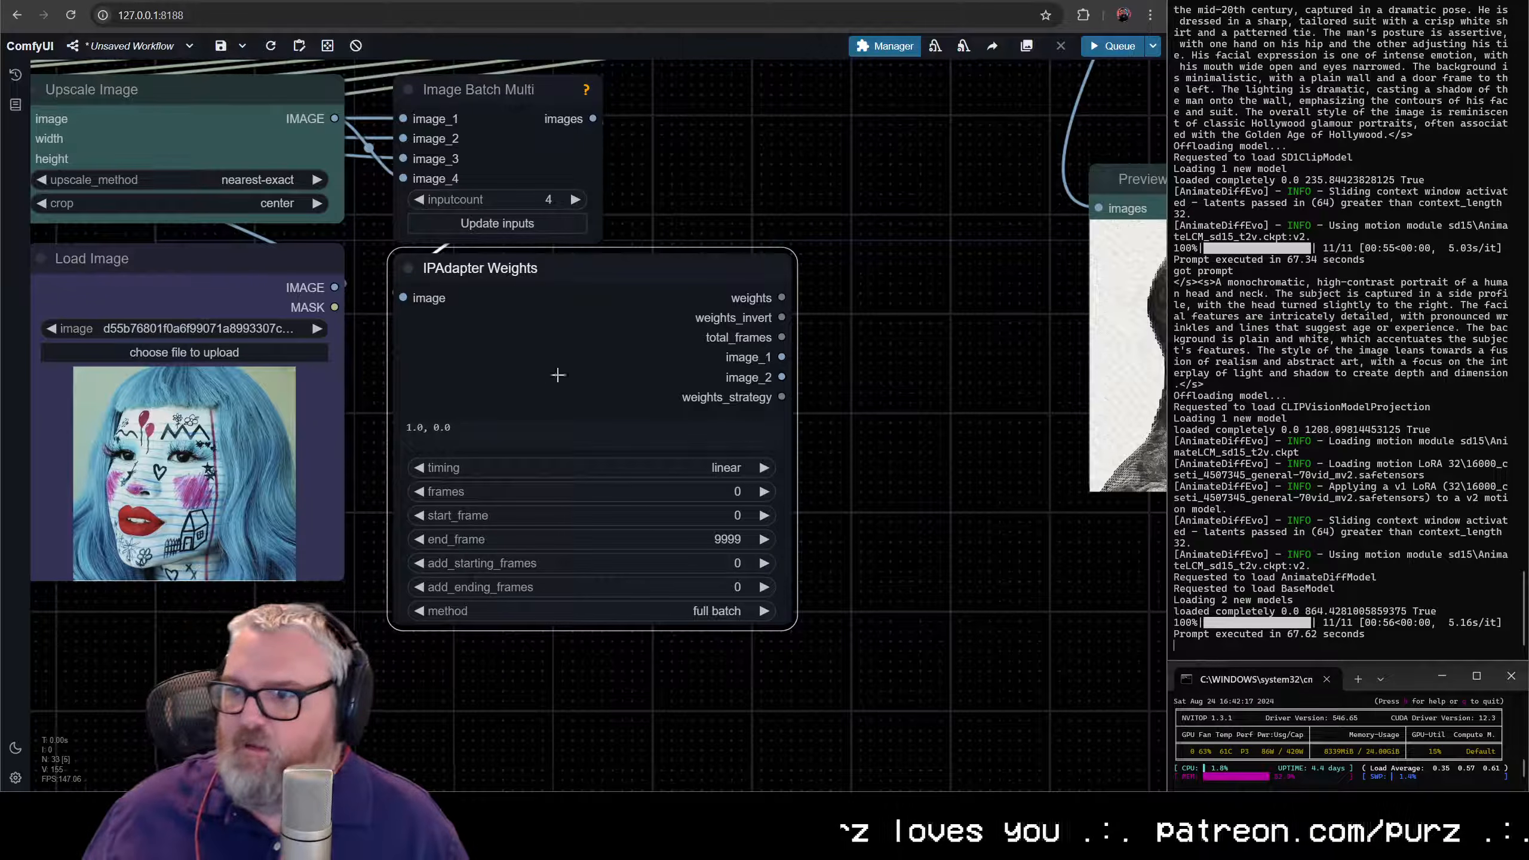
- Move IPAdapter Unified Loader and IPAdapter ClipVision Enhancer below the Preview Image, stacked near the IPAdapter Weights node
scroll(880, 438, "down", 5)
left_click_drag(899, 453, 452, 655)
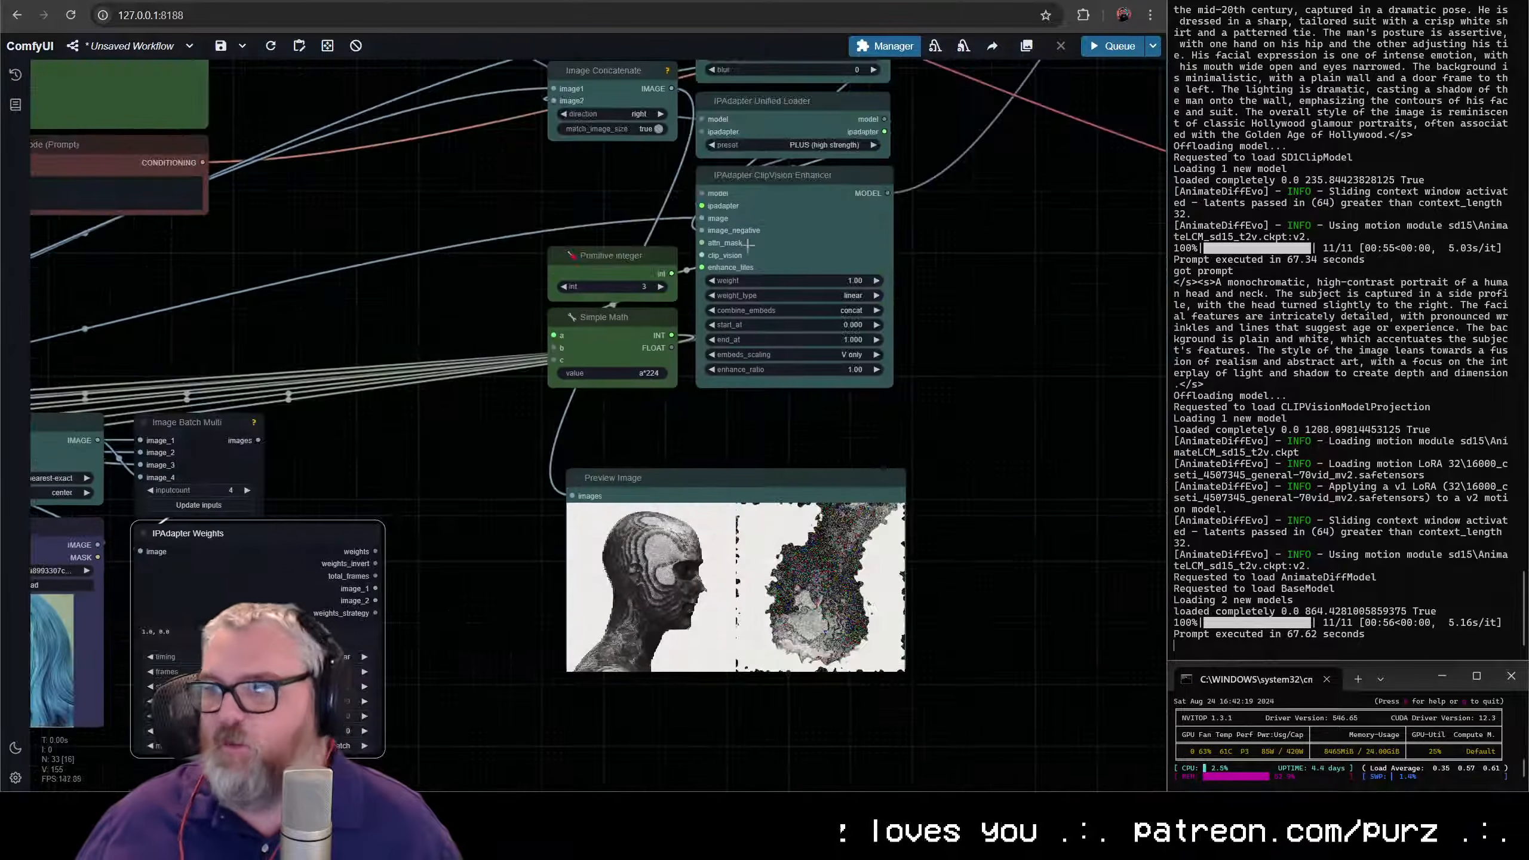
left_click_drag(780, 204, 603, 796)
left_click_drag(780, 114, 516, 712)
left_click_drag(722, 719, 784, 380)
left_click_drag(677, 458, 591, 471)
- Duplicate the IPAdapter ClipVision Enhancer and place the copy directly beside the original
key("ctrl+c")
key("ctrl+v")
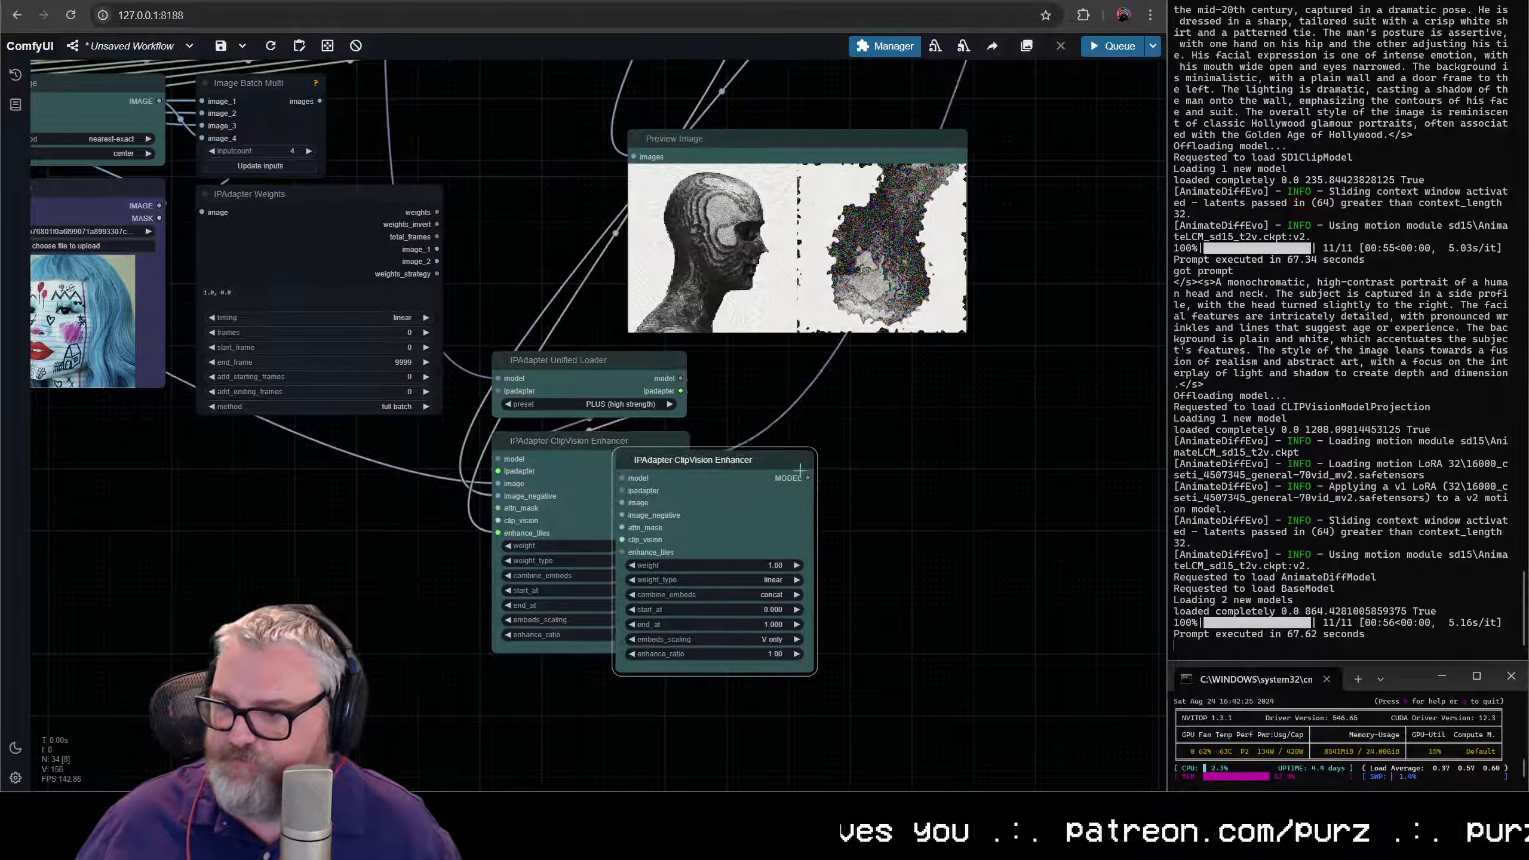
left_click_drag(734, 461, 822, 442)
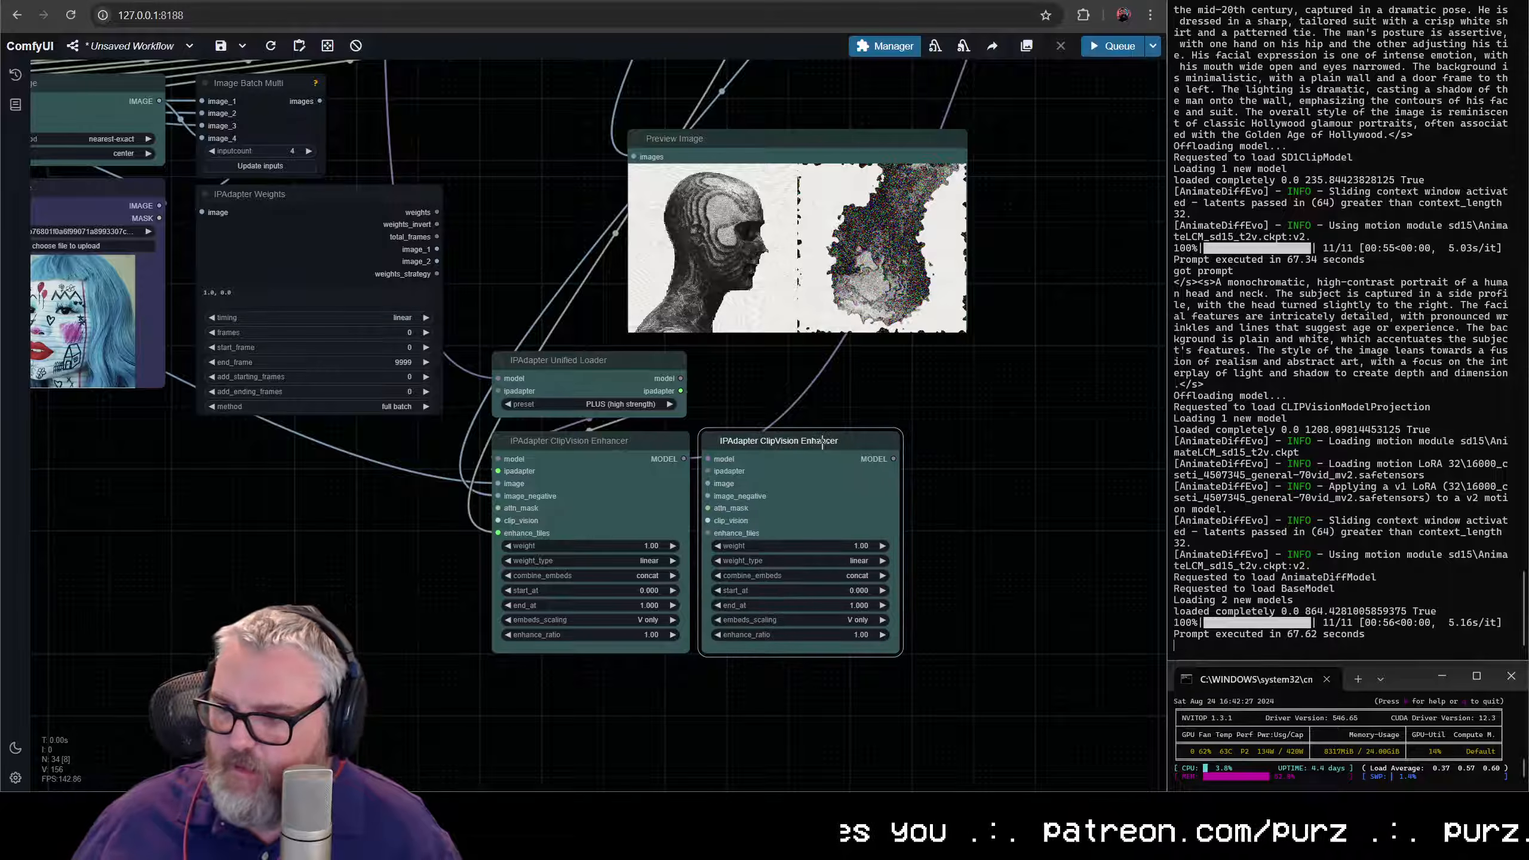
- Move Primitive integer and Simple Math below IPAdapter Weights, and connect the integer to the second enhancer's enhance_tiles input
left_click_drag(469, 322, 713, 452)
left_click_drag(862, 238, 780, 340)
left_click_drag(883, 300, 788, 172)
left_click_drag(780, 208, 390, 775)
left_click_drag(594, 763, 590, 503)
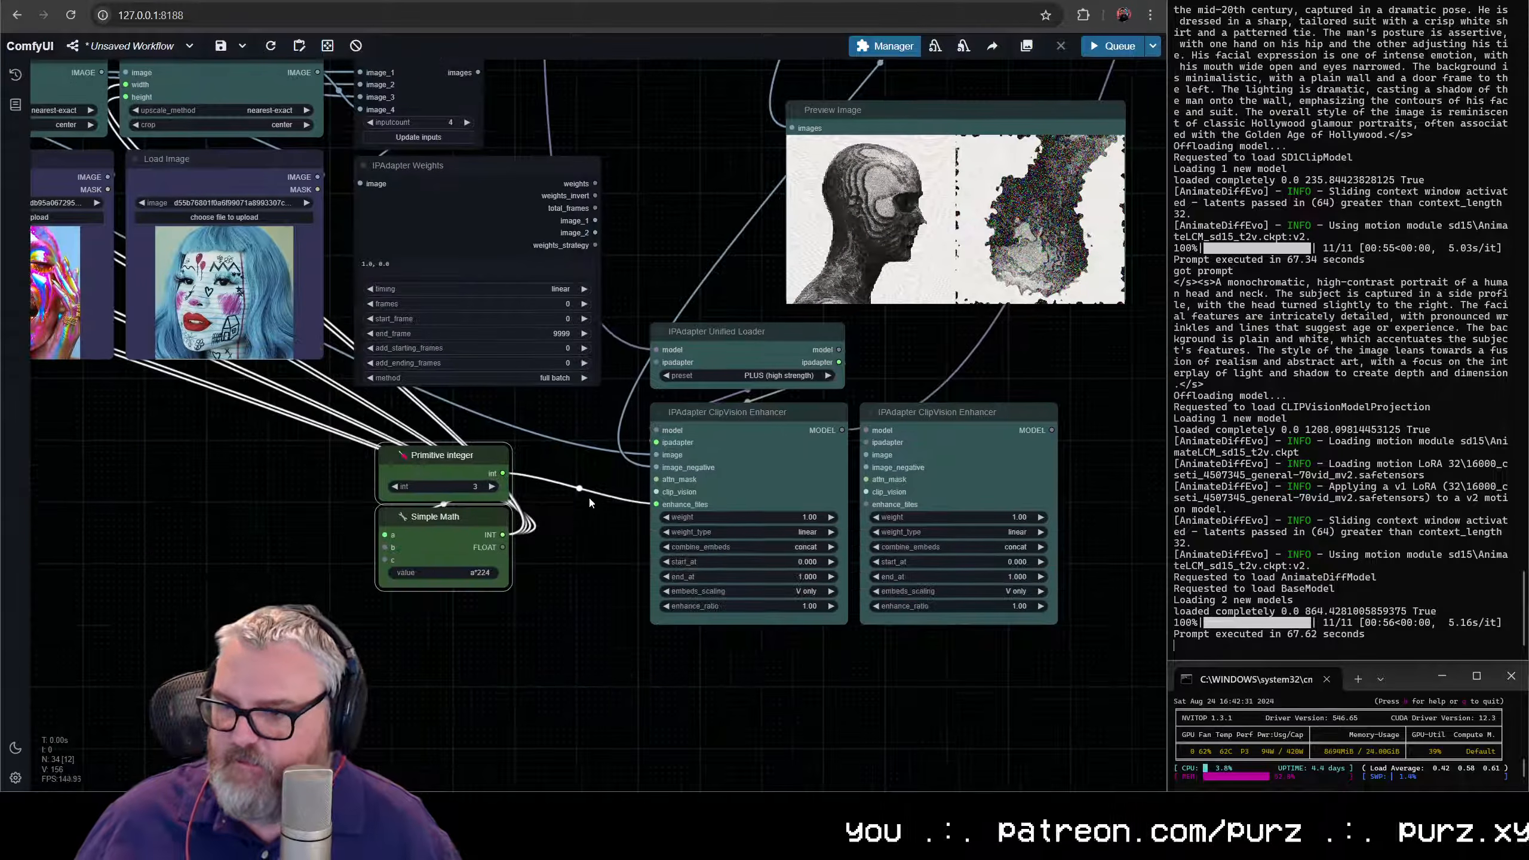
left_click_drag(502, 473, 865, 522)
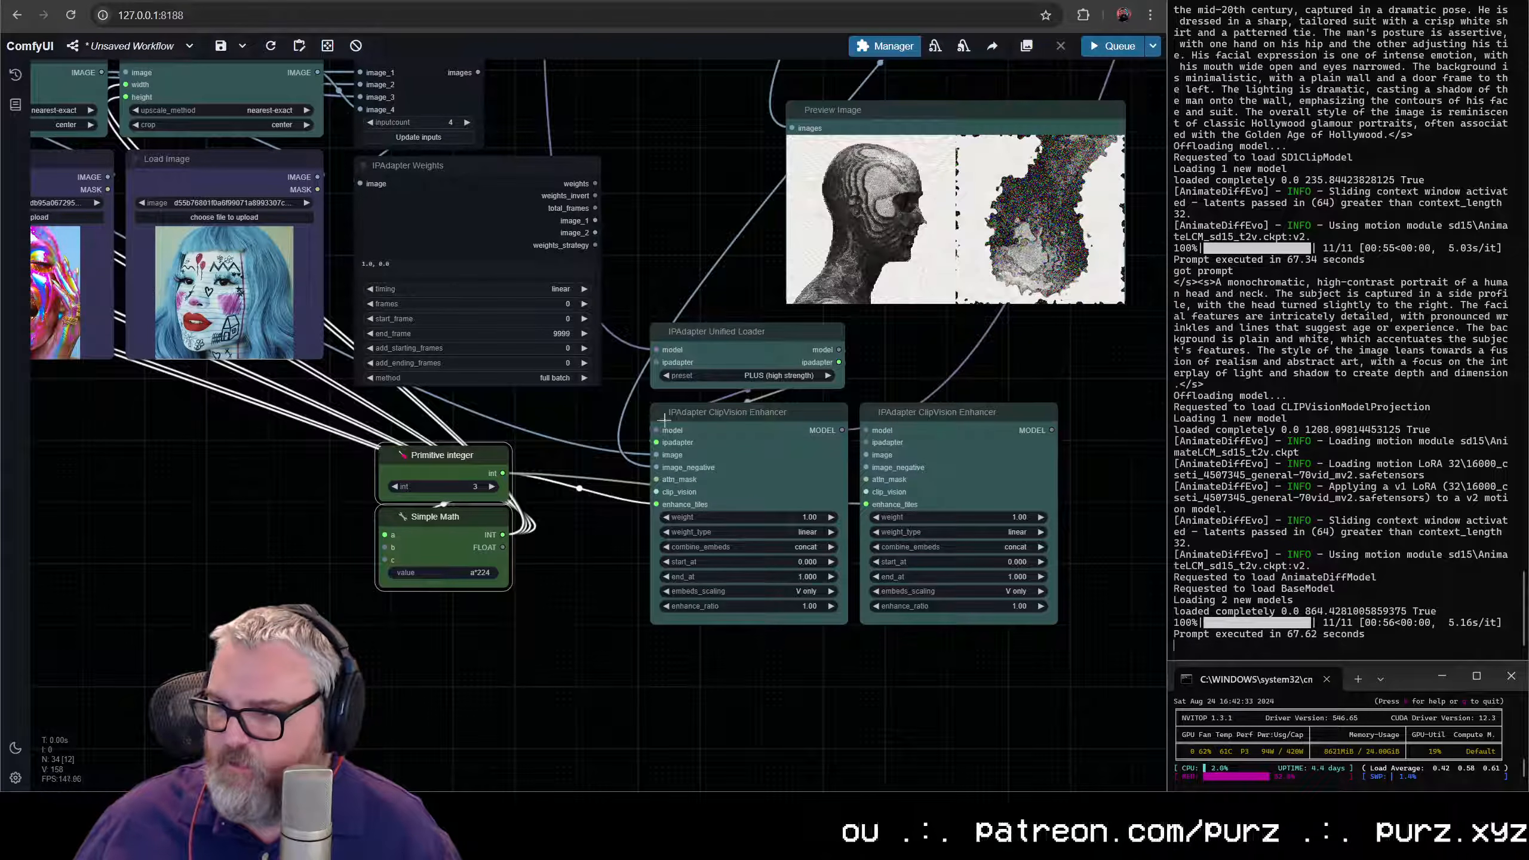
- Chain the first enhancer's MODEL into the second enhancer, and connect the second's MODEL output to the AnimateDiff Loader
left_click_drag(1036, 447, 782, 115)
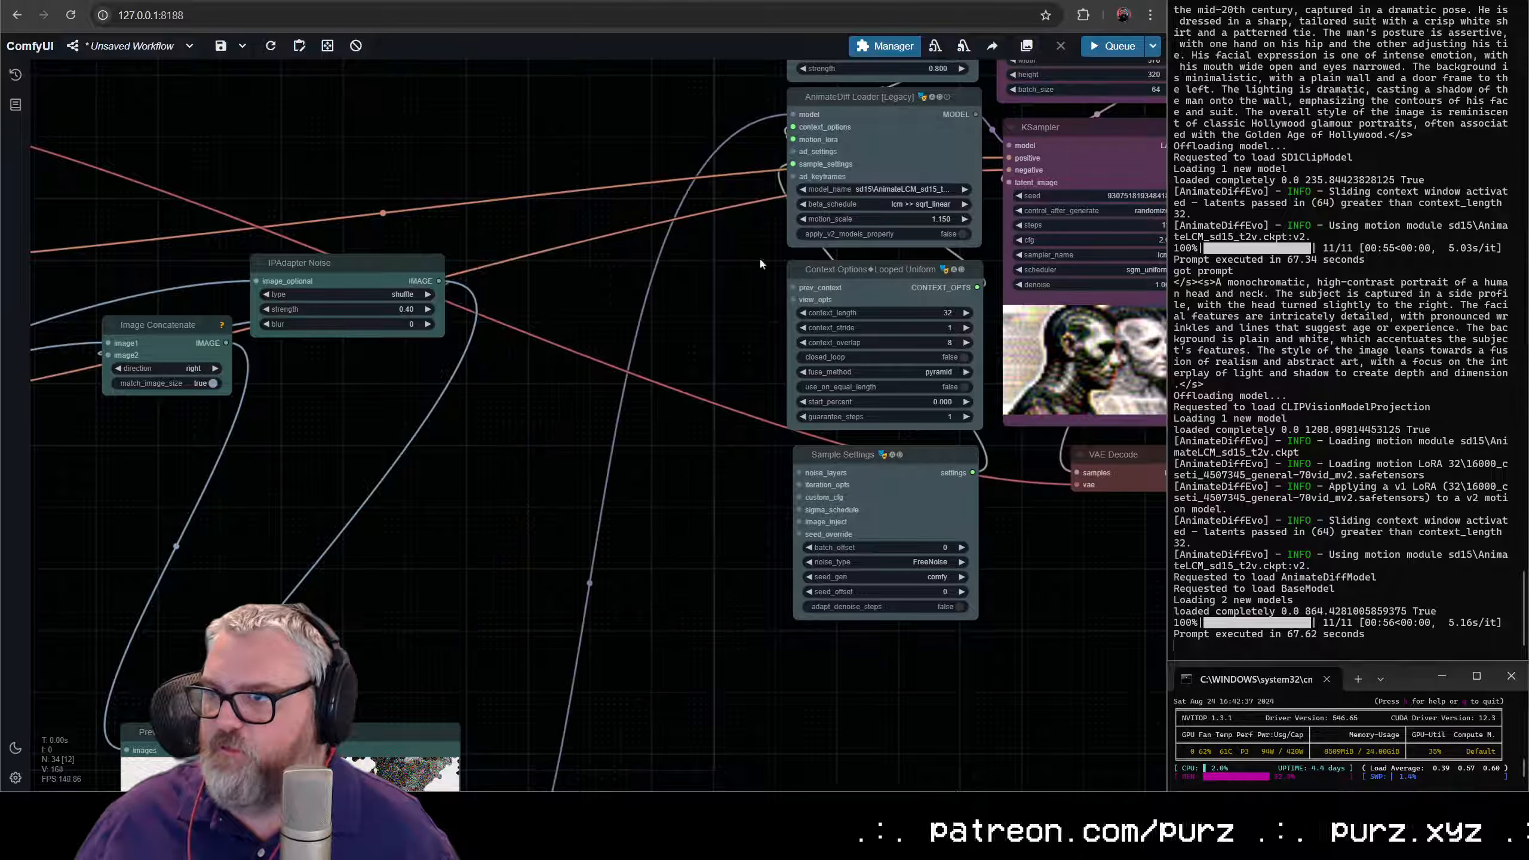
scroll(758, 260, "down", 1)
left_click_drag(463, 631, 851, 84)
scroll(593, 497, "up", 8)
scroll(508, 449, "down", 2)
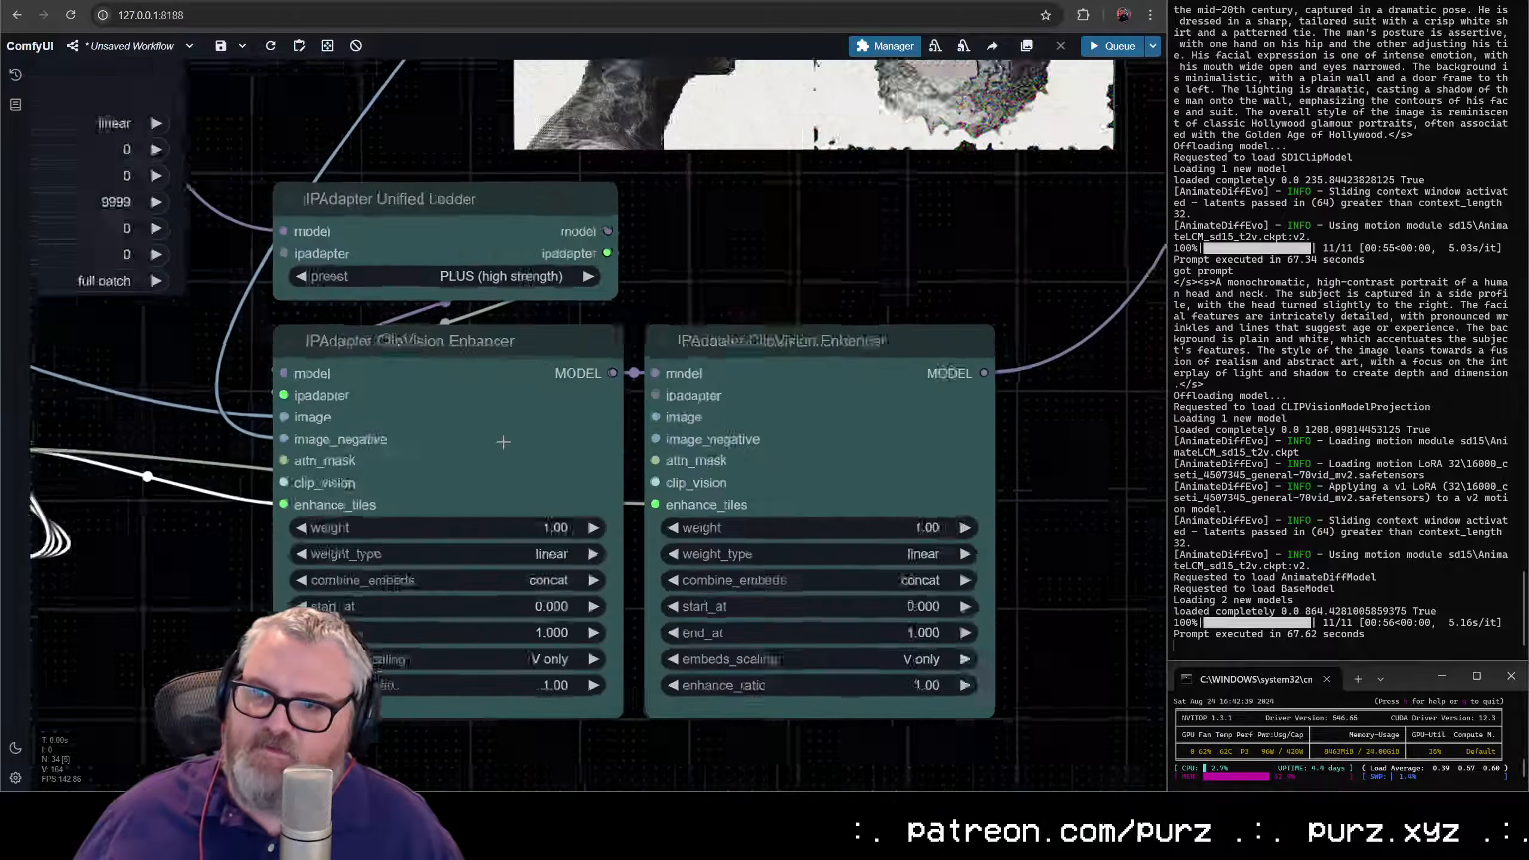
scroll(515, 404, "down", 4)
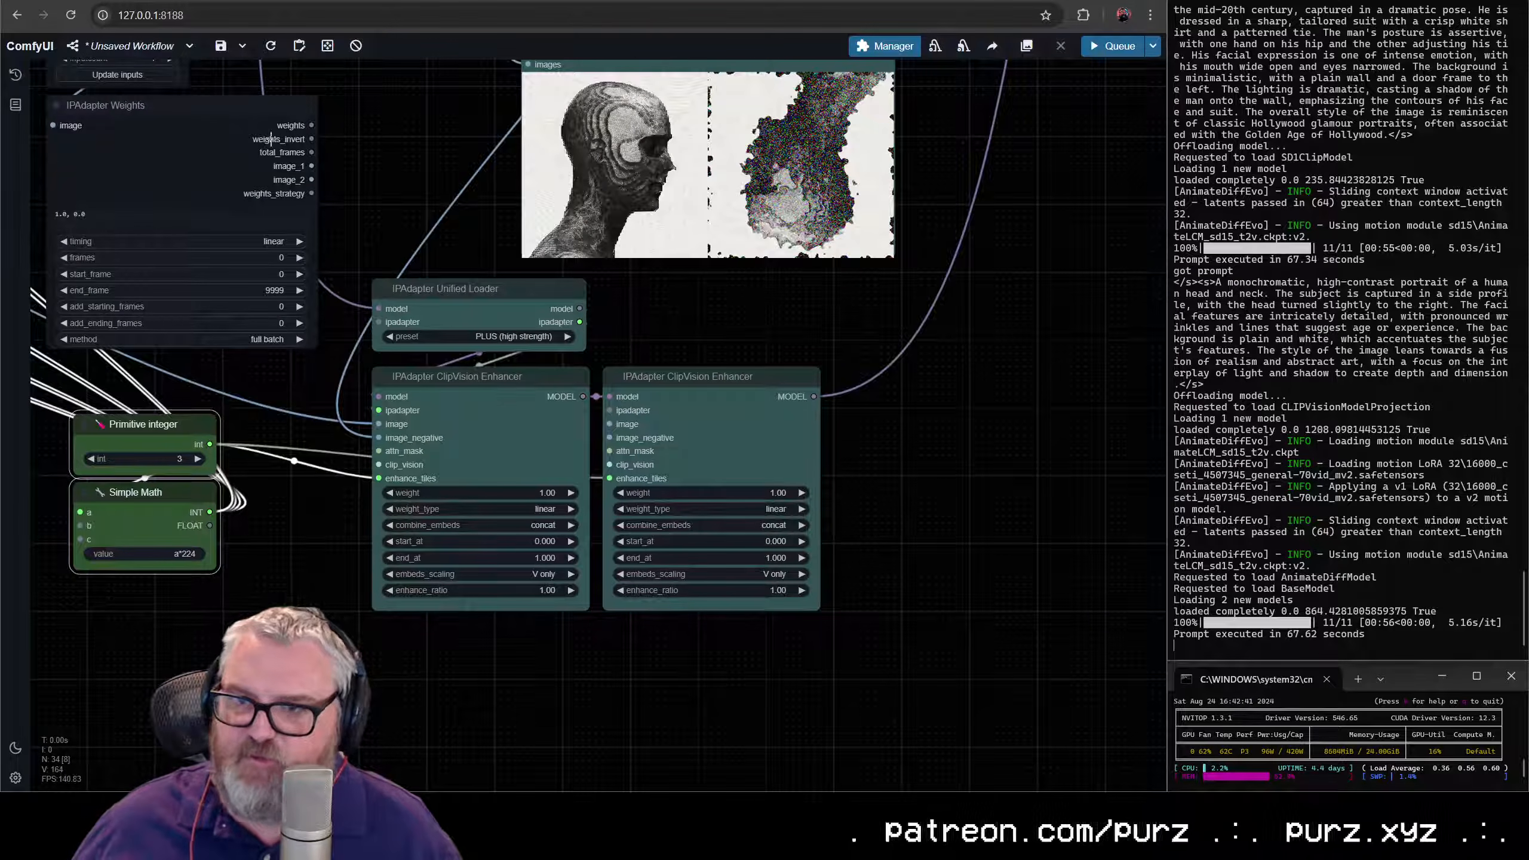
- Convert the weight widget to an input on both IPAdapter ClipVision Enhancer nodes
left_click_drag(271, 139, 201, 131)
left_click(731, 449)
left_click(490, 451)
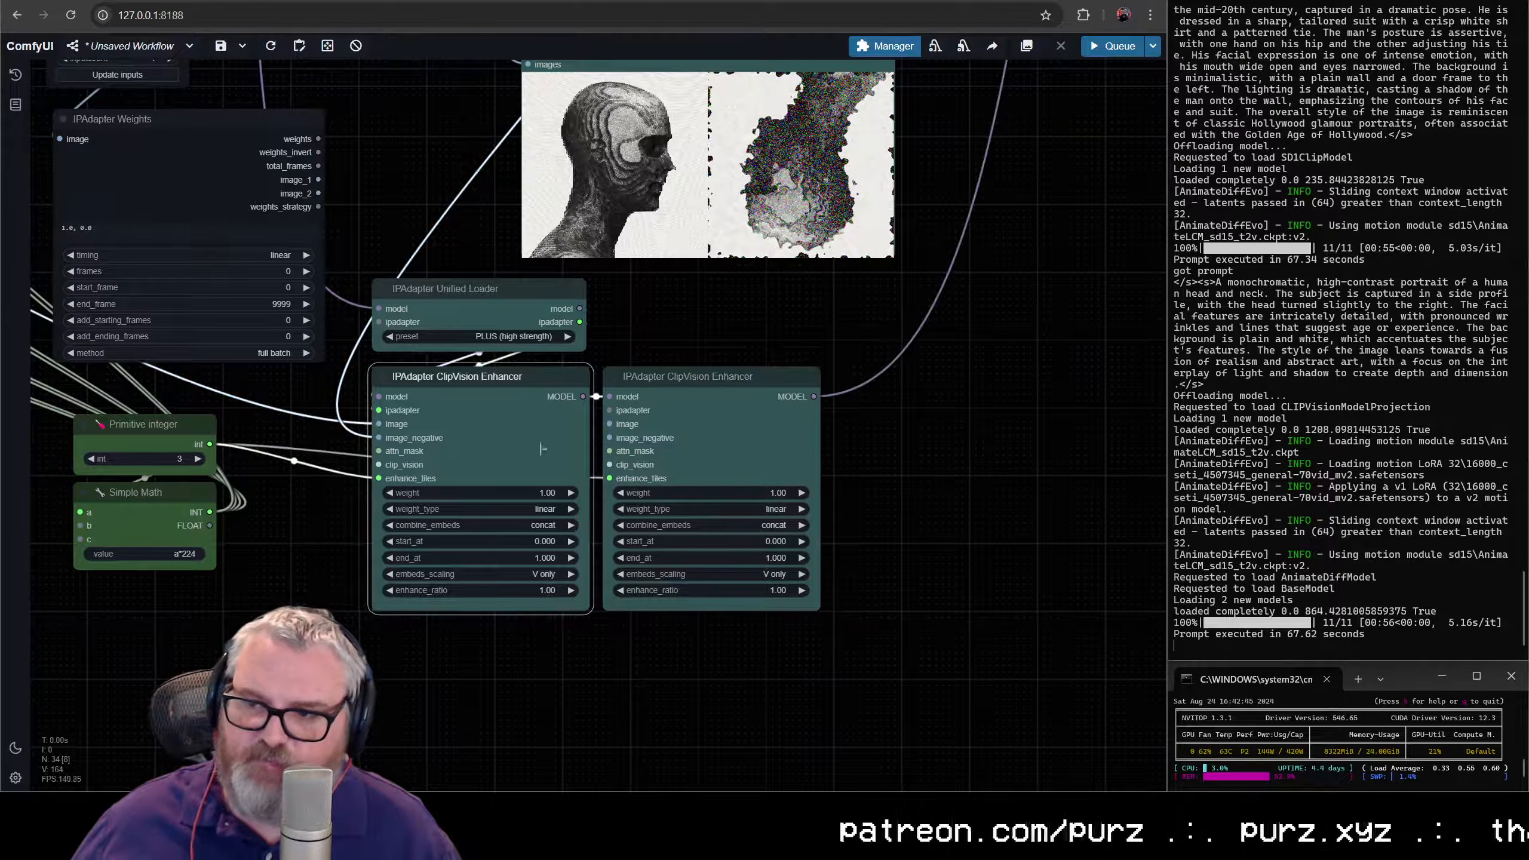
left_click(738, 459)
left_click(514, 445)
right_click(515, 445)
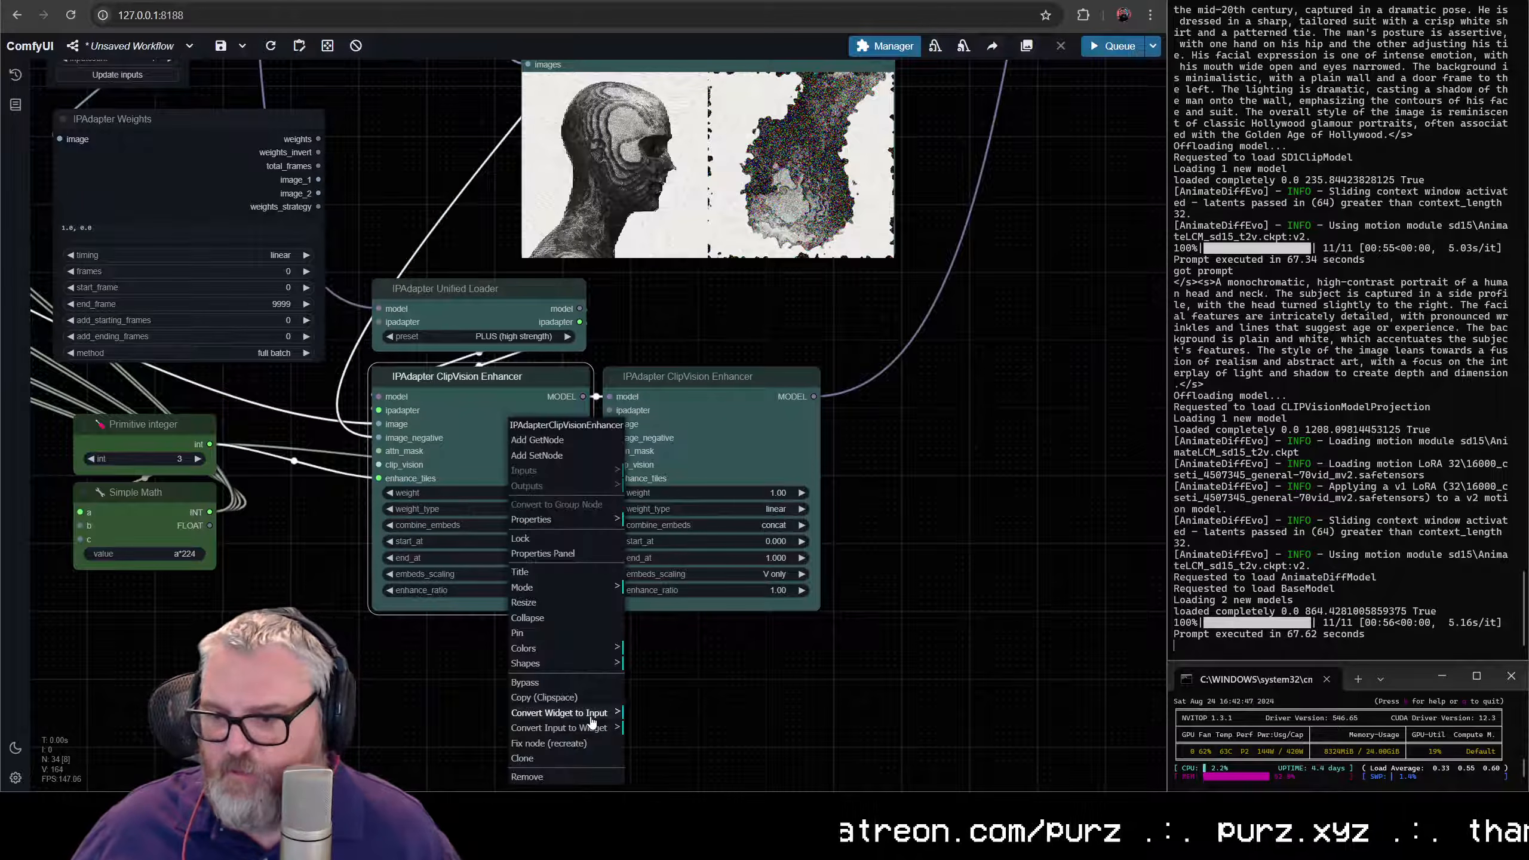
left_click(558, 713)
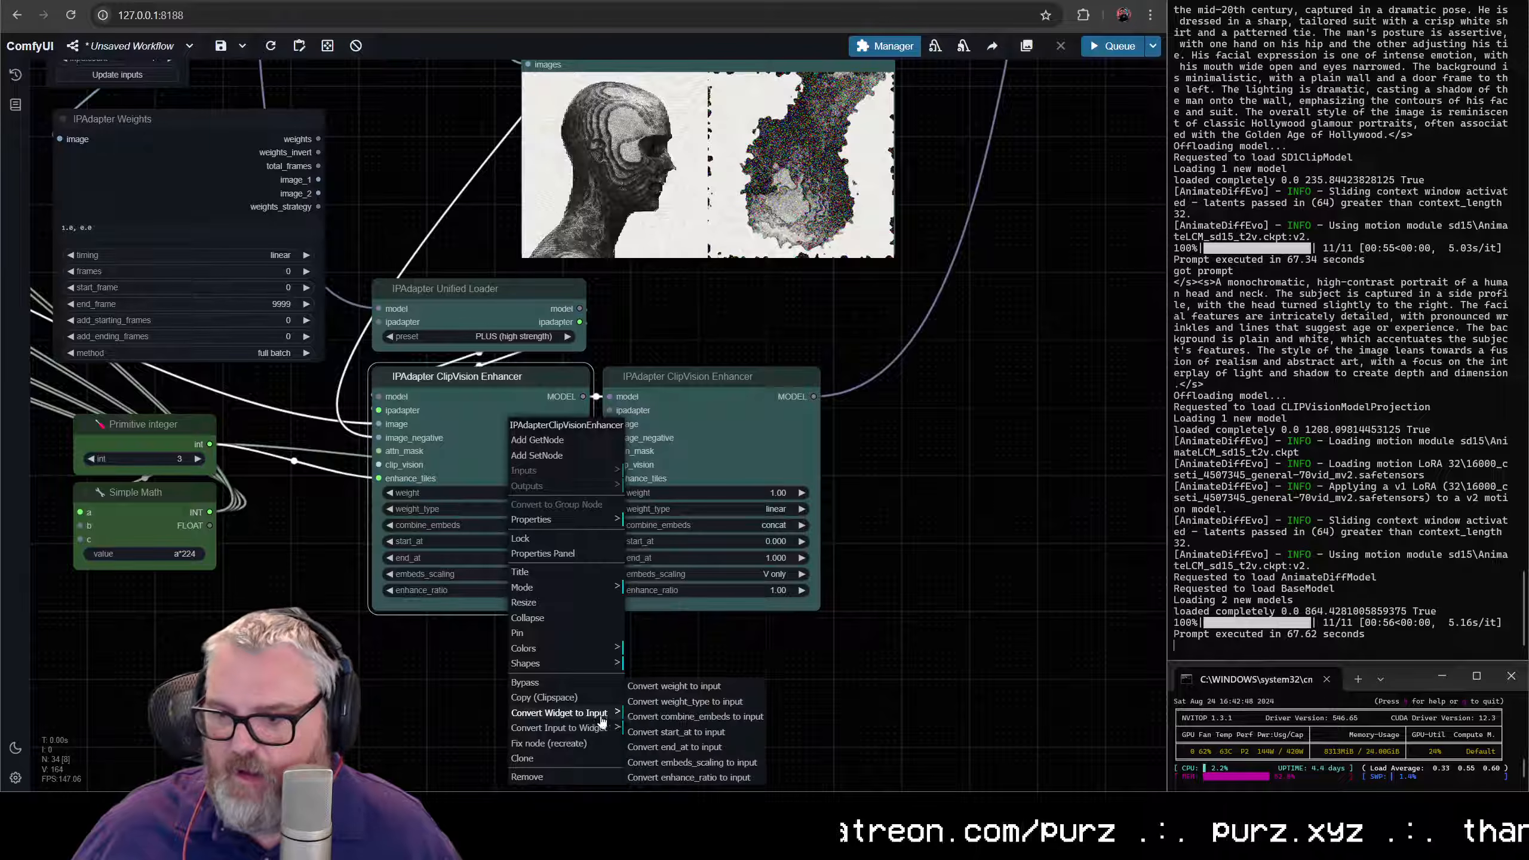
left_click(692, 693)
right_click(725, 437)
left_click(782, 705)
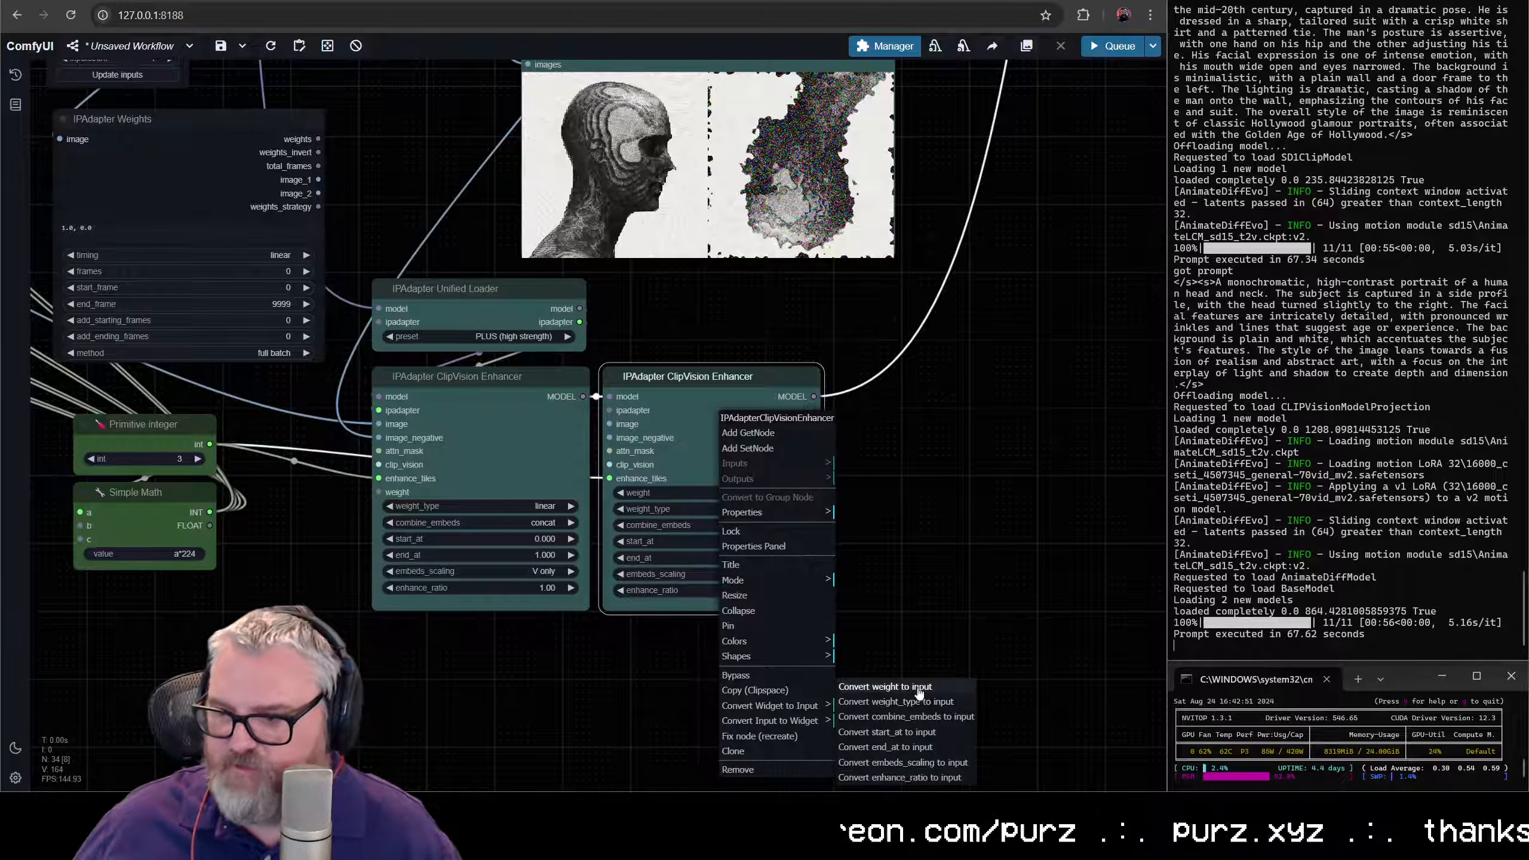
left_click(884, 686)
scroll(993, 482, "up", 8)
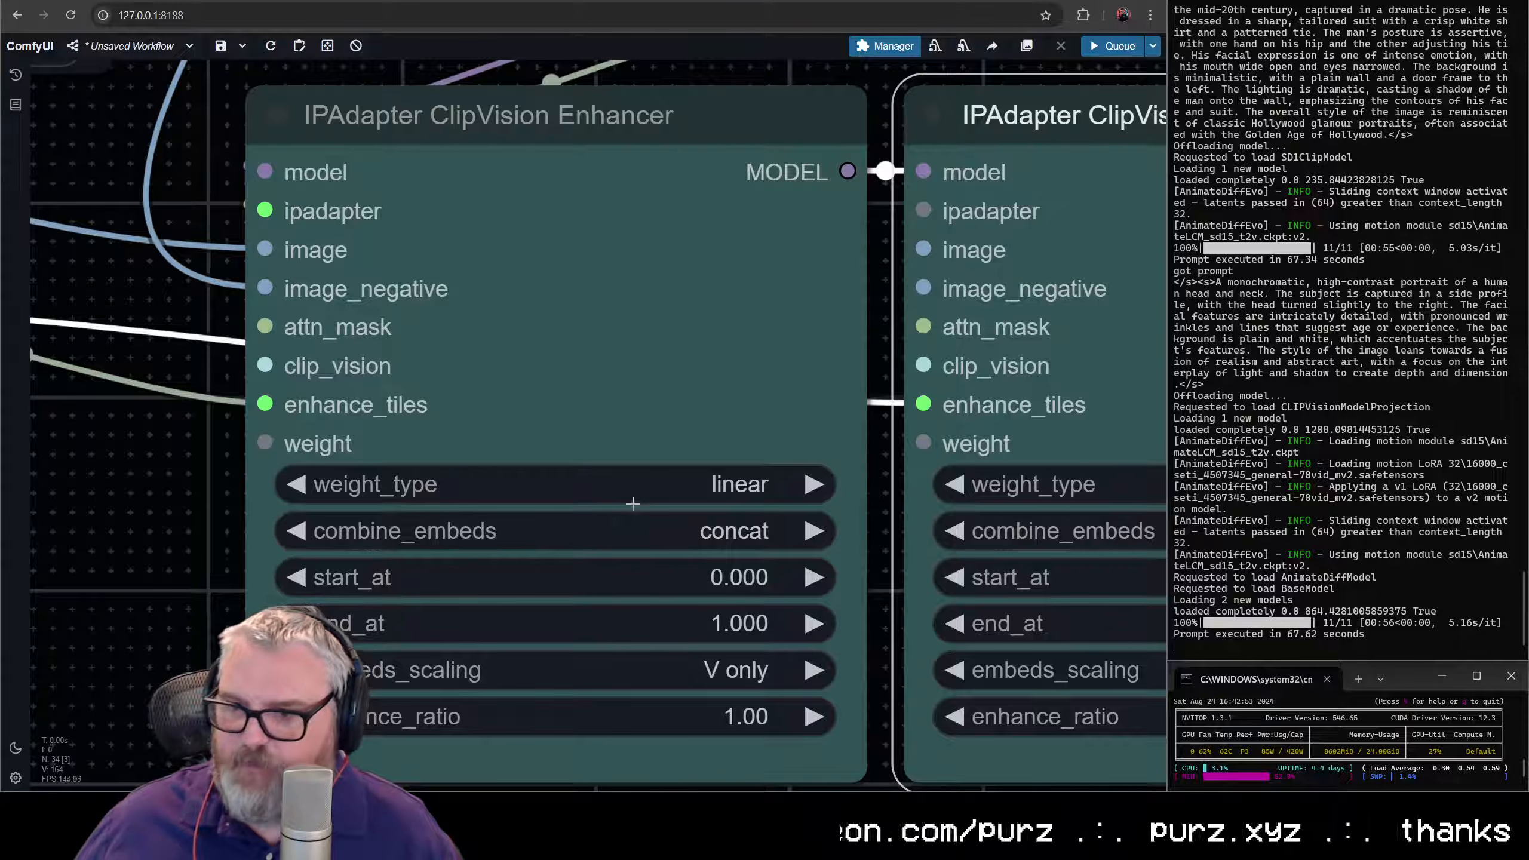
- Connect IPAdapter Weights' weights output to the first enhancer's weight input and weights_invert to the second enhancer's weight input
scroll(632, 503, "down", 10)
left_click_drag(439, 114, 506, 502)
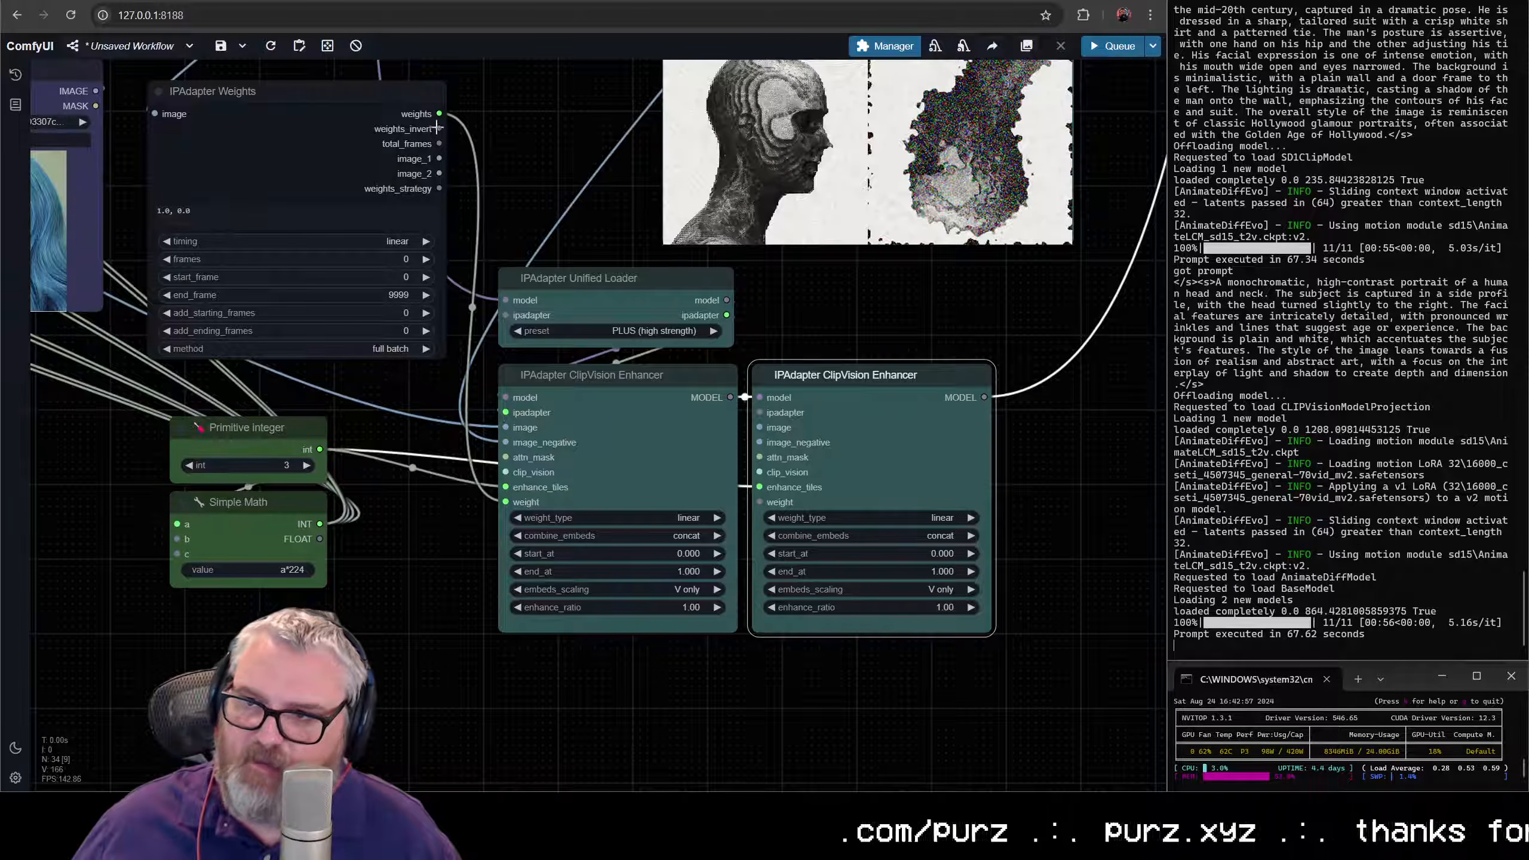
left_click_drag(438, 128, 744, 401)
left_click(504, 111)
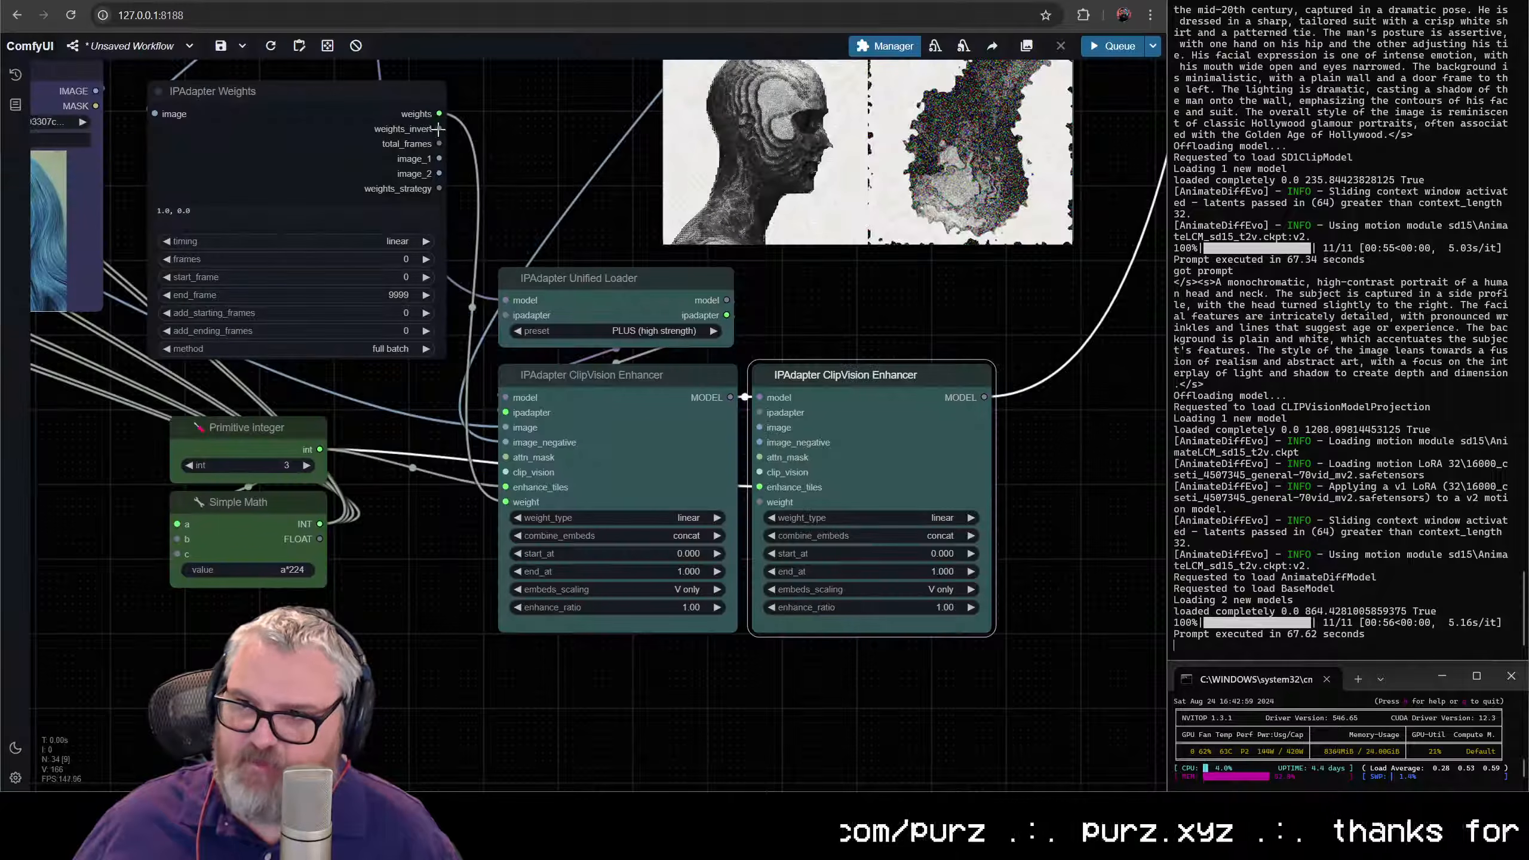
left_click_drag(439, 128, 760, 502)
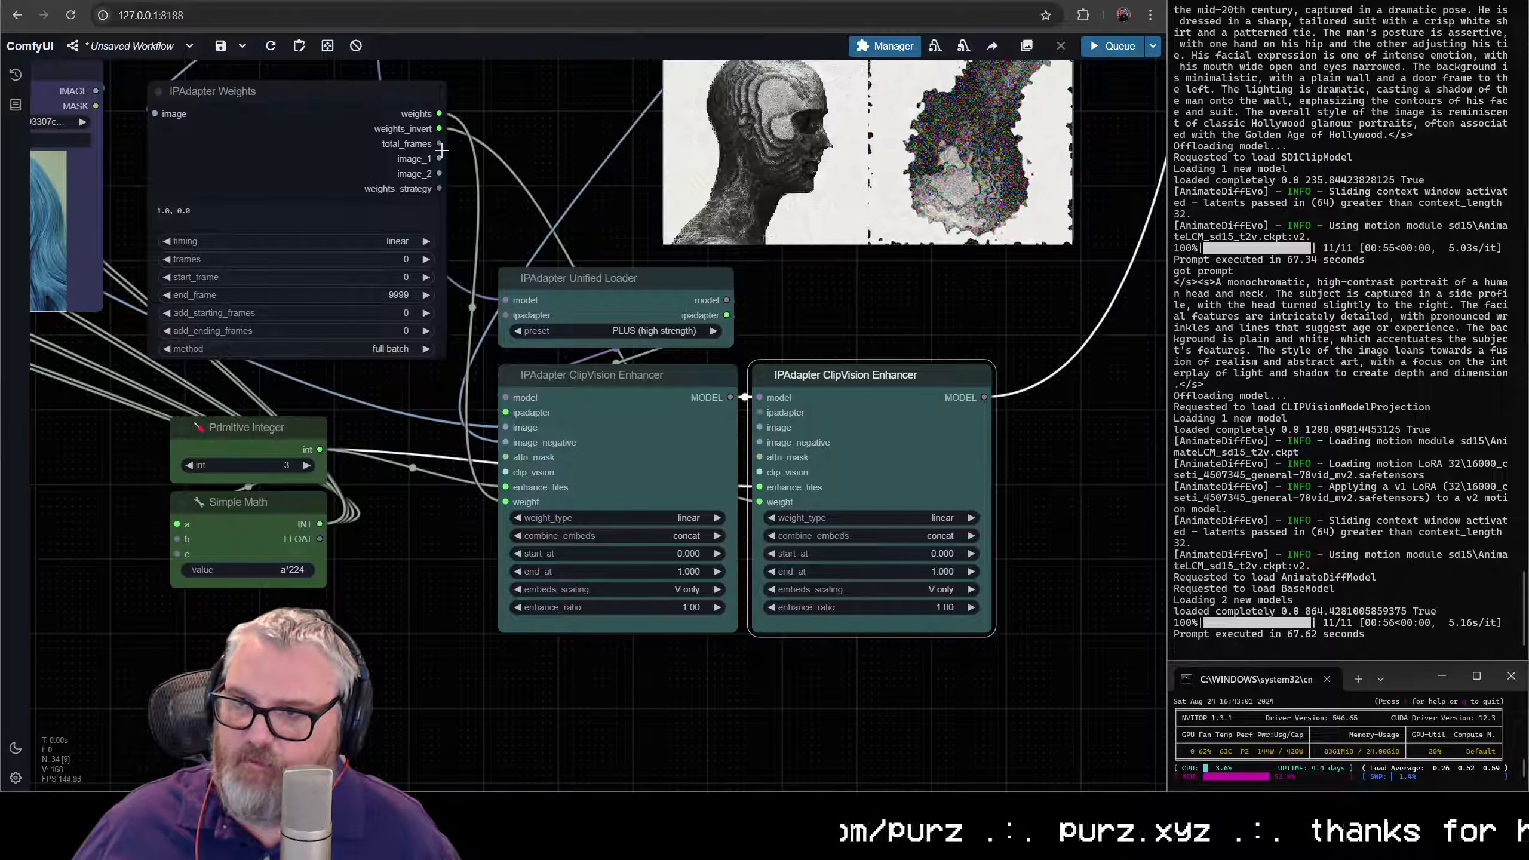
left_click_drag(474, 199, 903, 289)
key("space")
key("space")
key("space")
left_click_drag(903, 289, 958, 452)
key("space")
left_click_drag(958, 452, 1092, 566)
key("space")
left_click_drag(1092, 566, 394, 154)
key("space")
left_click_drag(394, 154, 598, 203)
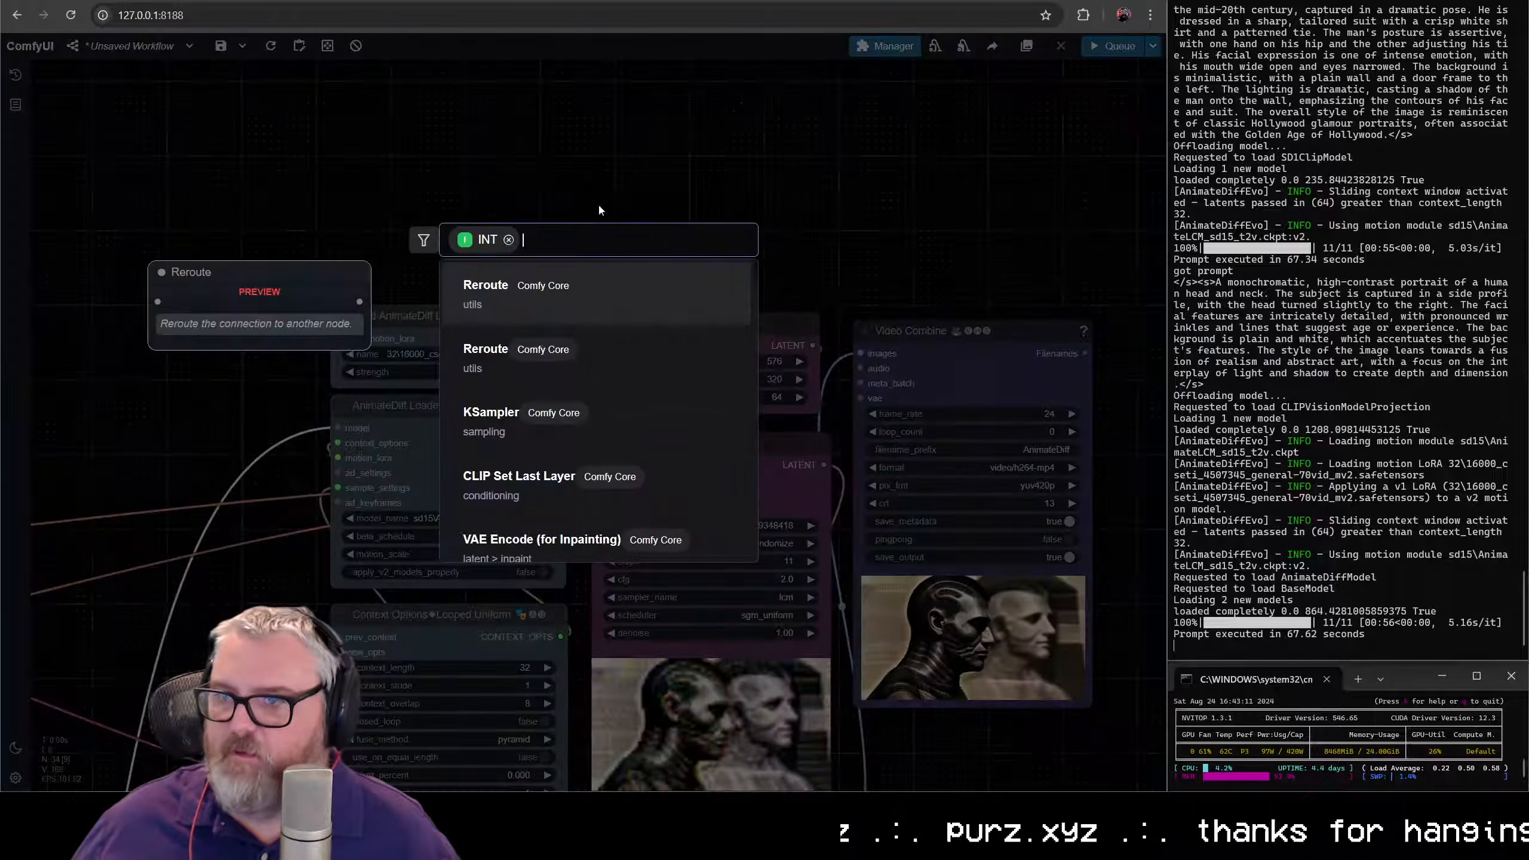
key("Escape")
- Convert Empty Latent Image's batch_size widget to an input and connect IPAdapter Weights' total_frames output to it
right_click(677, 306)
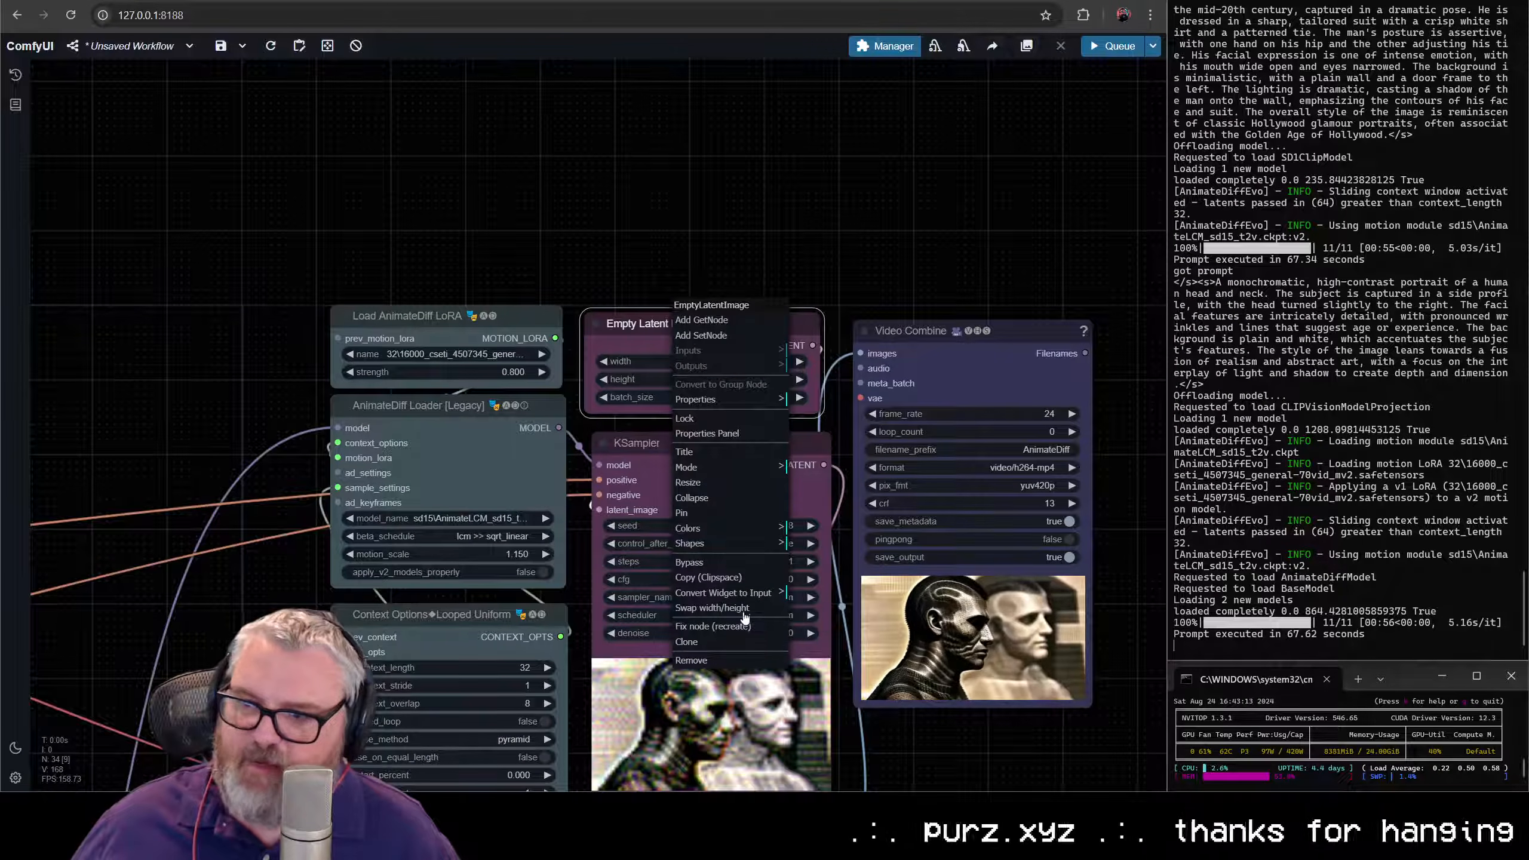
left_click(722, 592)
left_click(878, 624)
scroll(602, 494, "down", 5)
left_click_drag(542, 543, 1038, 150)
left_click_drag(437, 783, 425, 519)
scroll(285, 496, "up", 4)
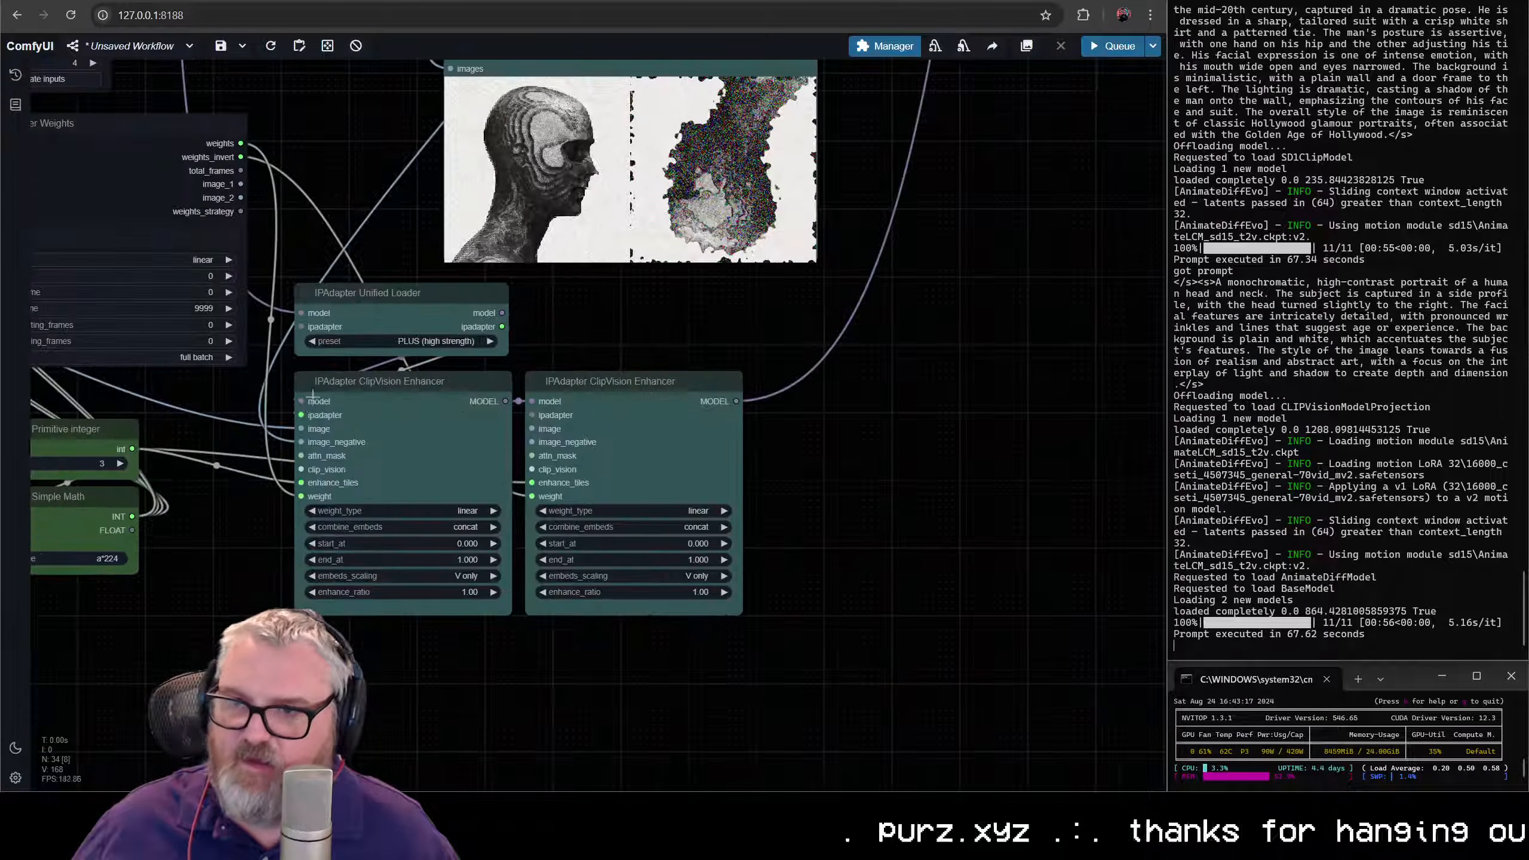
left_click_drag(284, 496, 289, 696)
left_click_drag(248, 369, 462, 419)
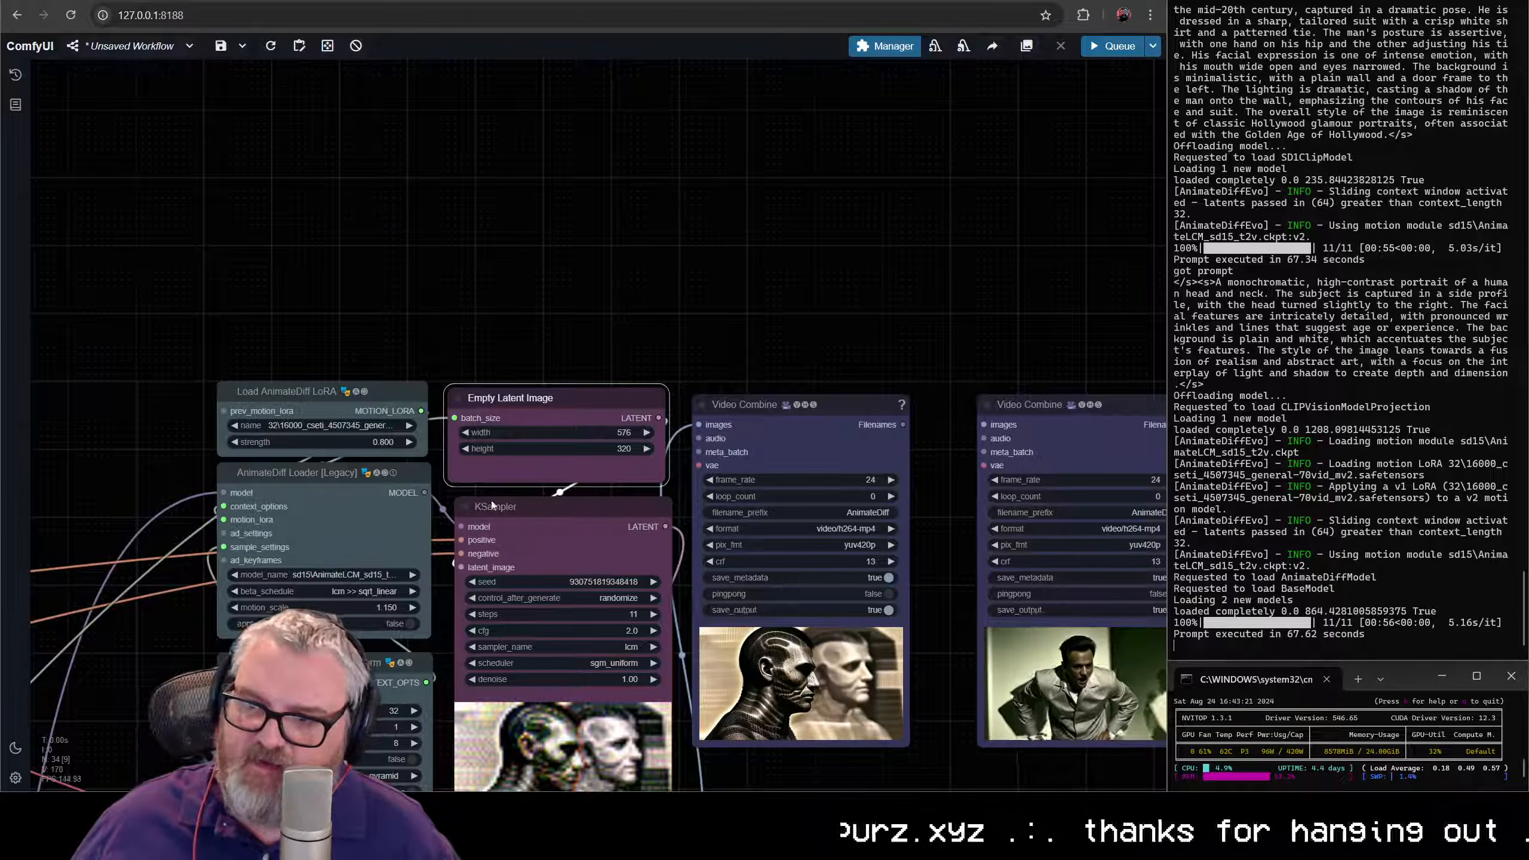
- Delete the Preview Image node above the IPAdapter Unified Loader
scroll(193, 590, "down", 4)
left_click_drag(193, 590, 1025, 133)
scroll(253, 638, "up", 7)
left_click_drag(412, 731, 642, 437)
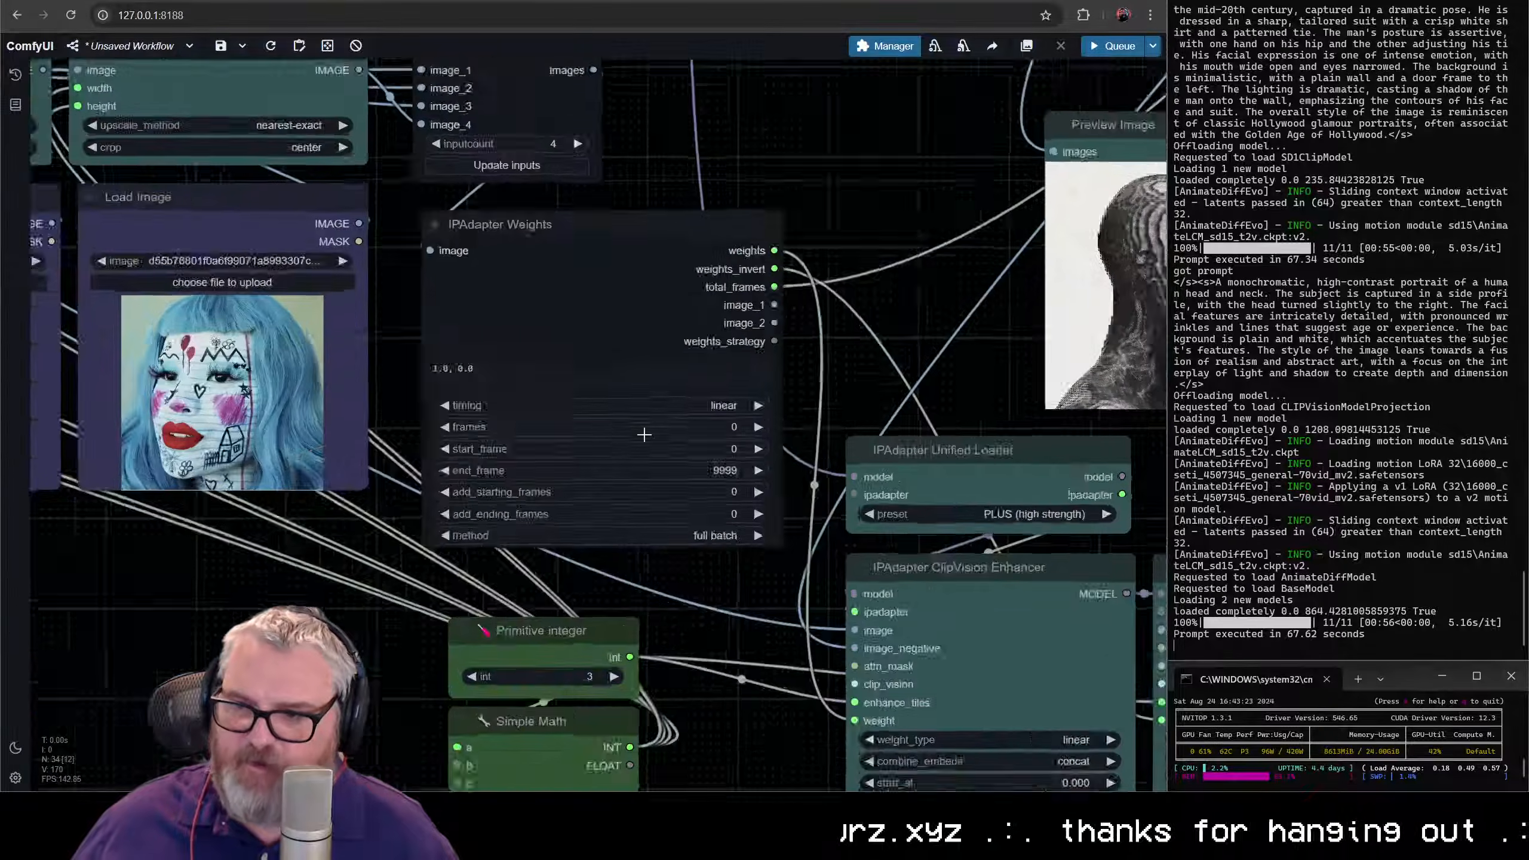
scroll(662, 454, "up", 5)
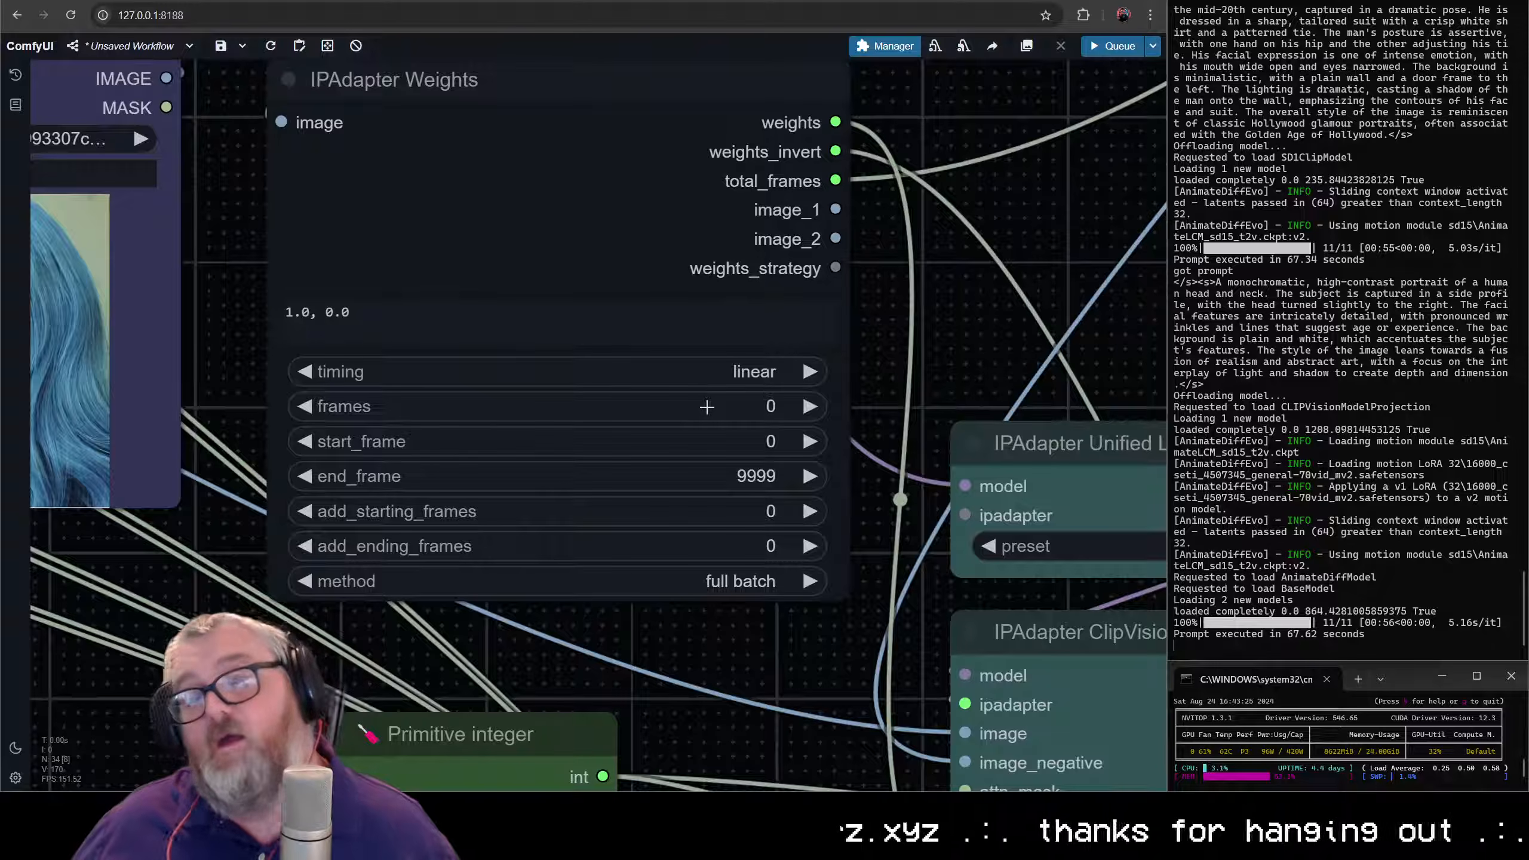
scroll(695, 335, "down", 6)
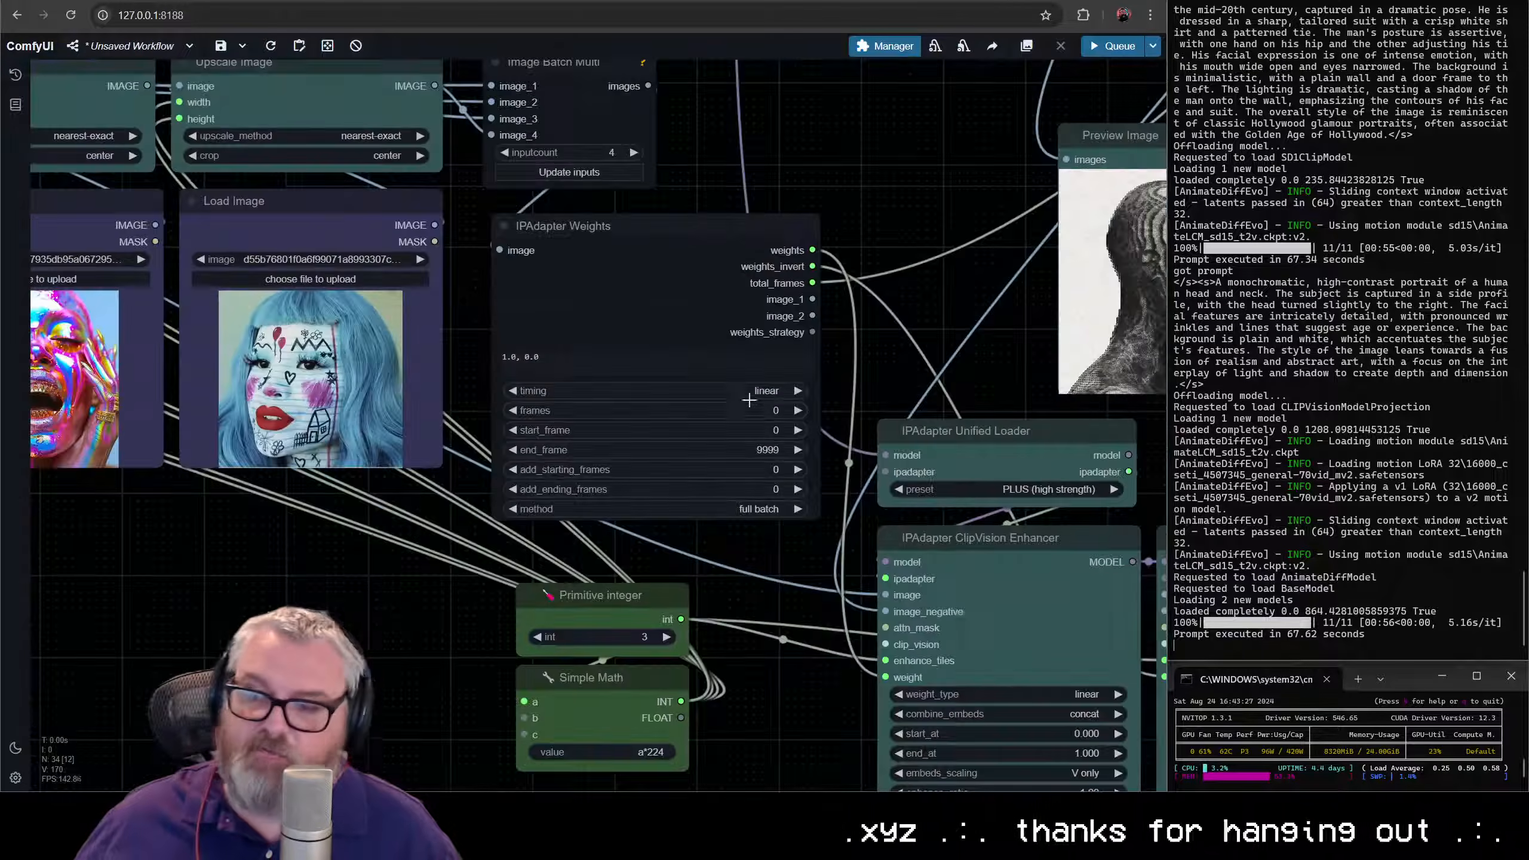
scroll(912, 563, "up", 2)
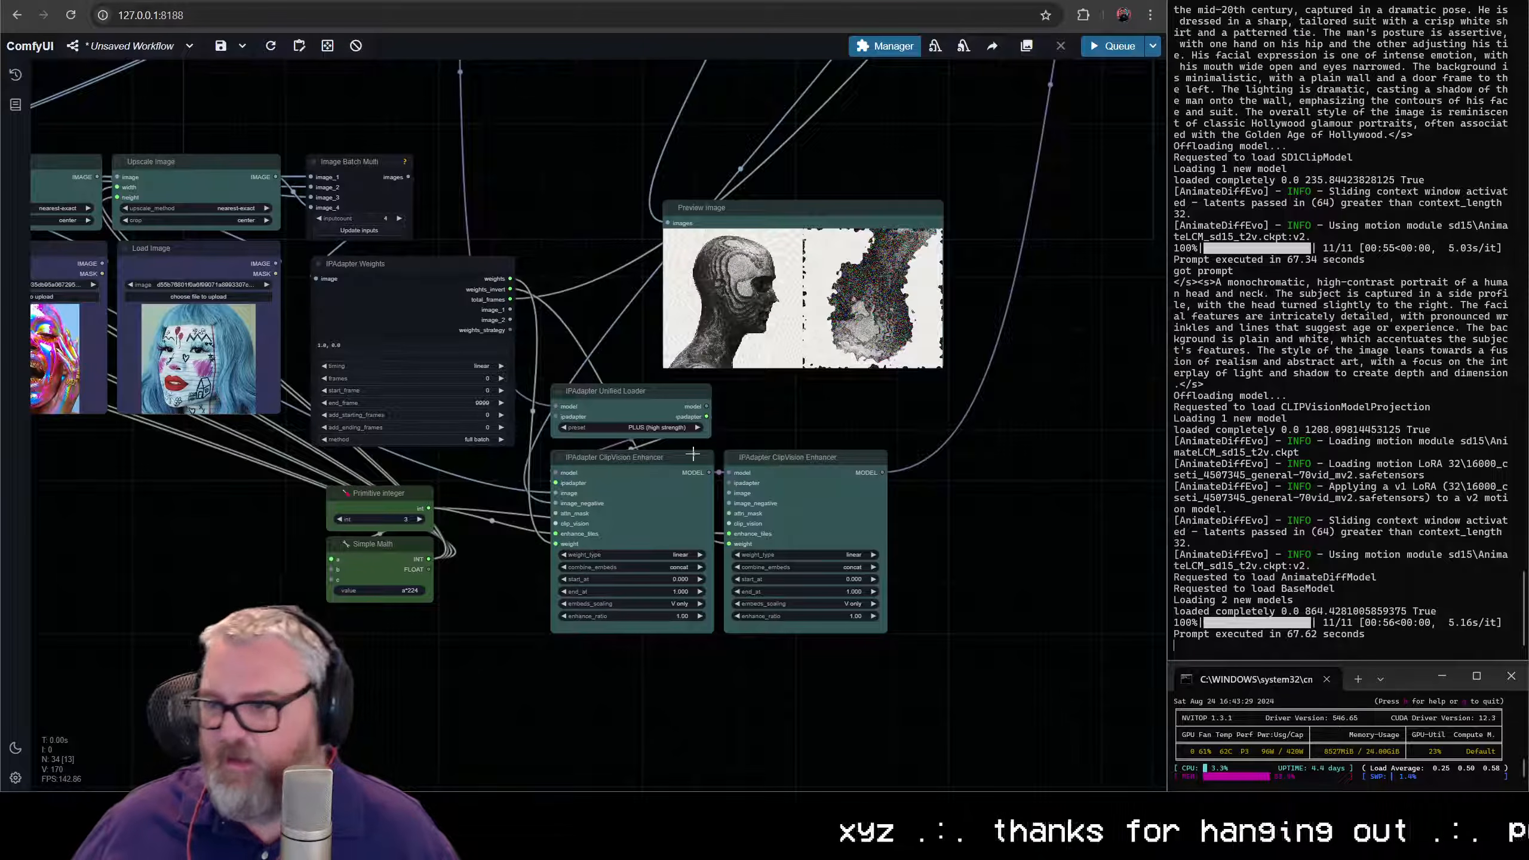
left_click(746, 206)
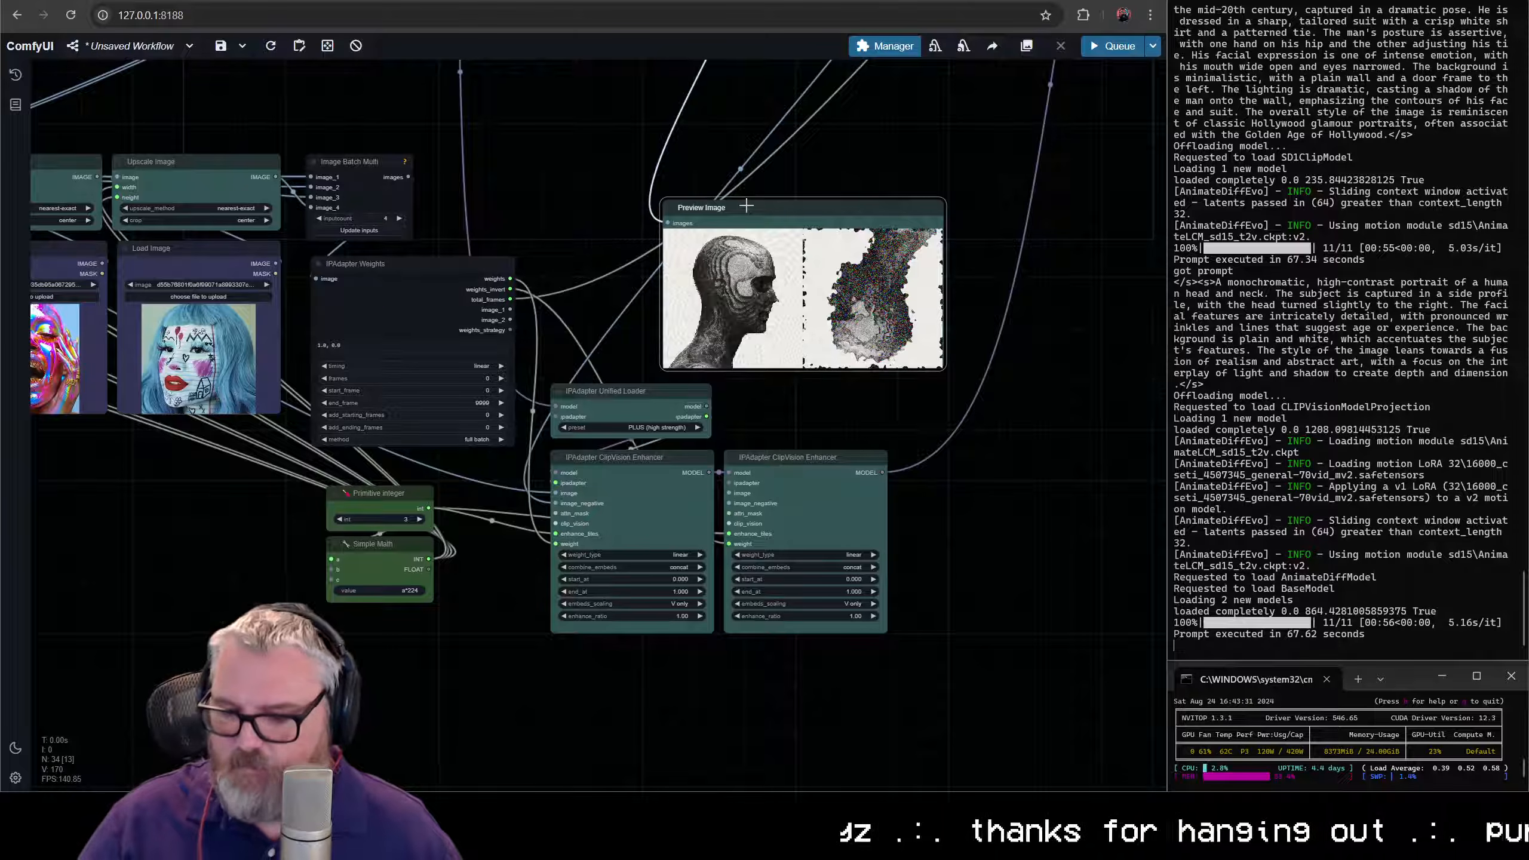
key("Delete")
- Connect the IPAdapter Unified Loader's ipadapter output to the second IPAdapter ClipVision Enhancer
left_click_drag(705, 502, 768, 349)
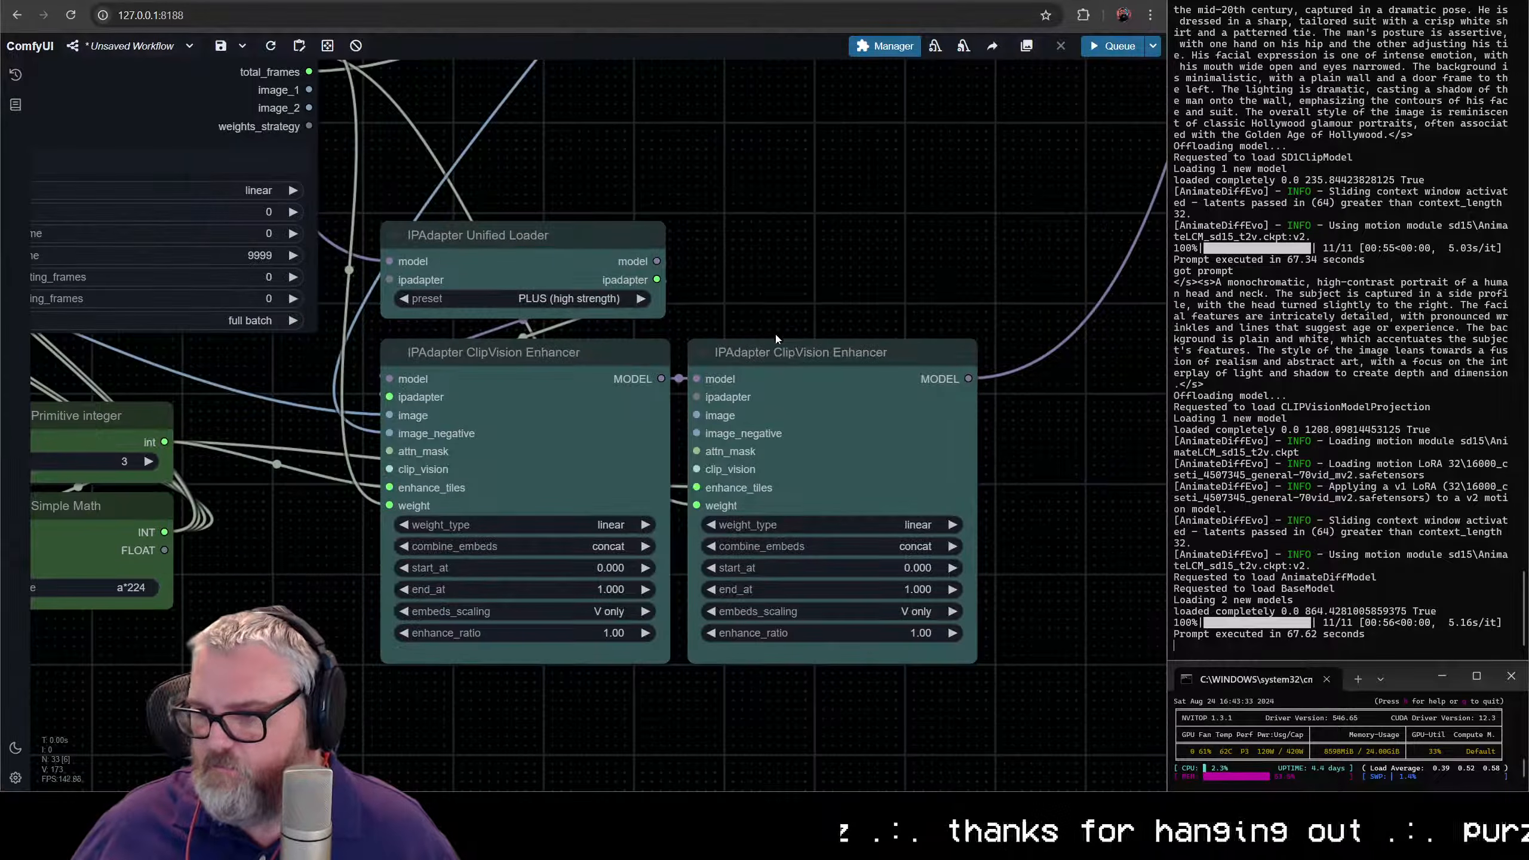
left_click(532, 249)
left_click_drag(532, 249, 532, 244)
left_click_drag(657, 288, 696, 397)
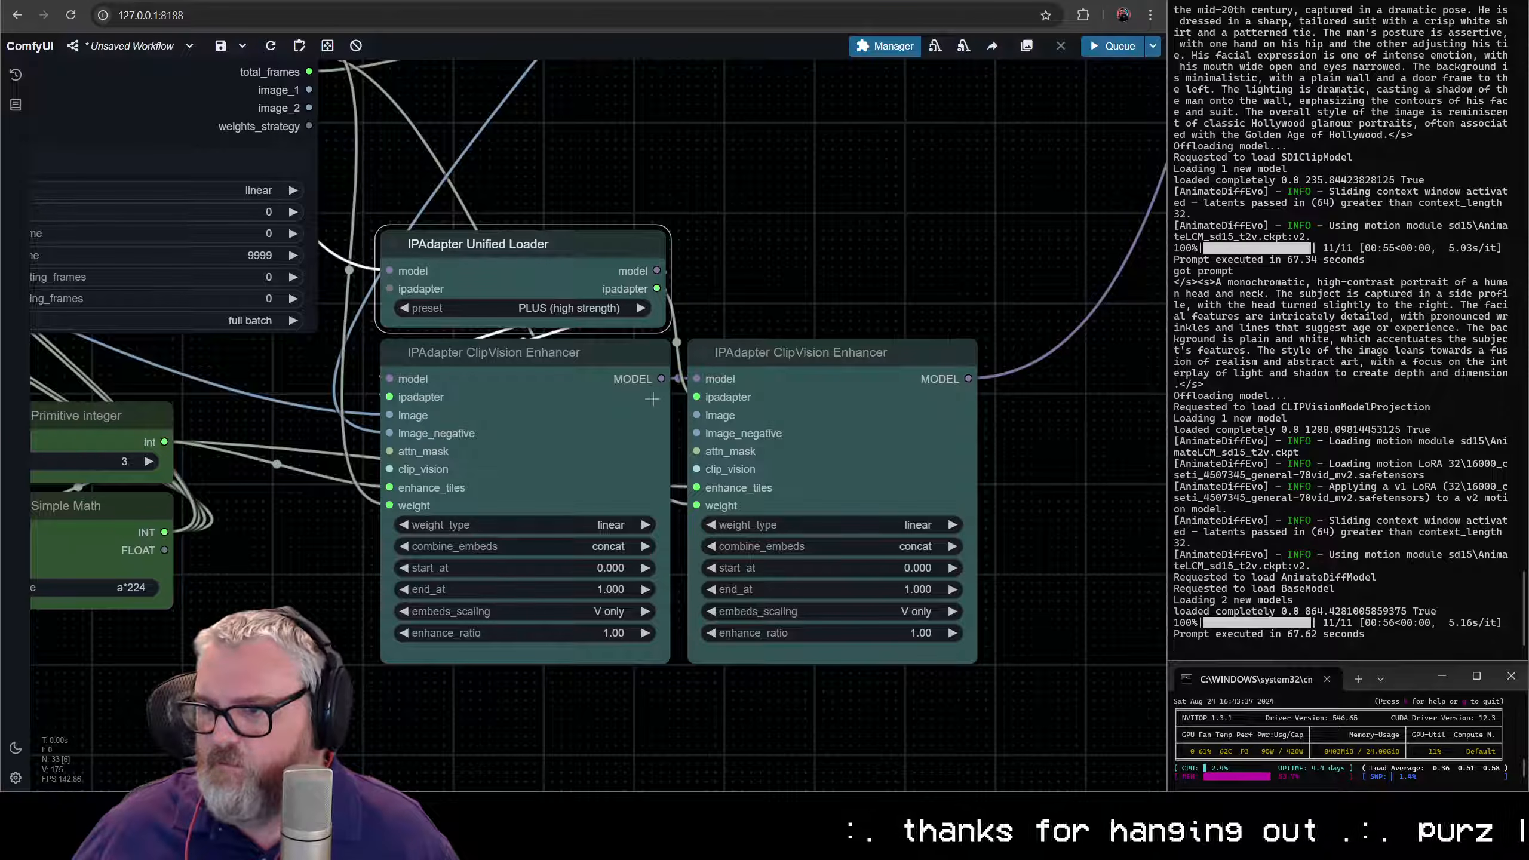
- Connect IPAdapter Weights' image_1 output to the first enhancer's image input and image_2 to the second enhancer's image input
scroll(467, 462, "down", 5)
left_click_drag(354, 454, 193, 467)
left_click(193, 467)
scroll(365, 425, "down", 2)
left_click_drag(365, 428, 302, 524)
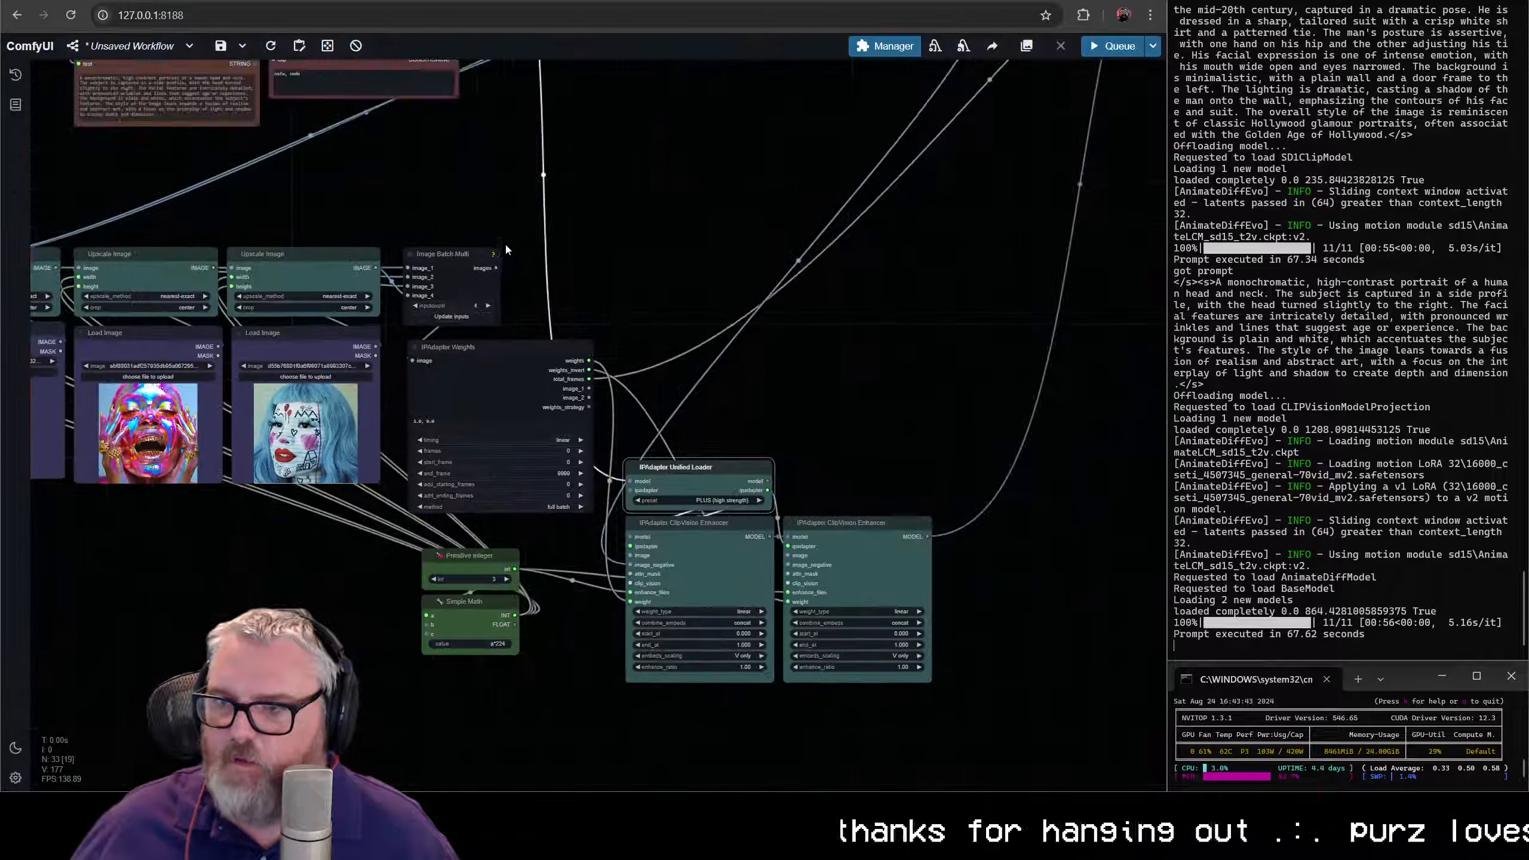
left_click_drag(588, 389, 710, 374)
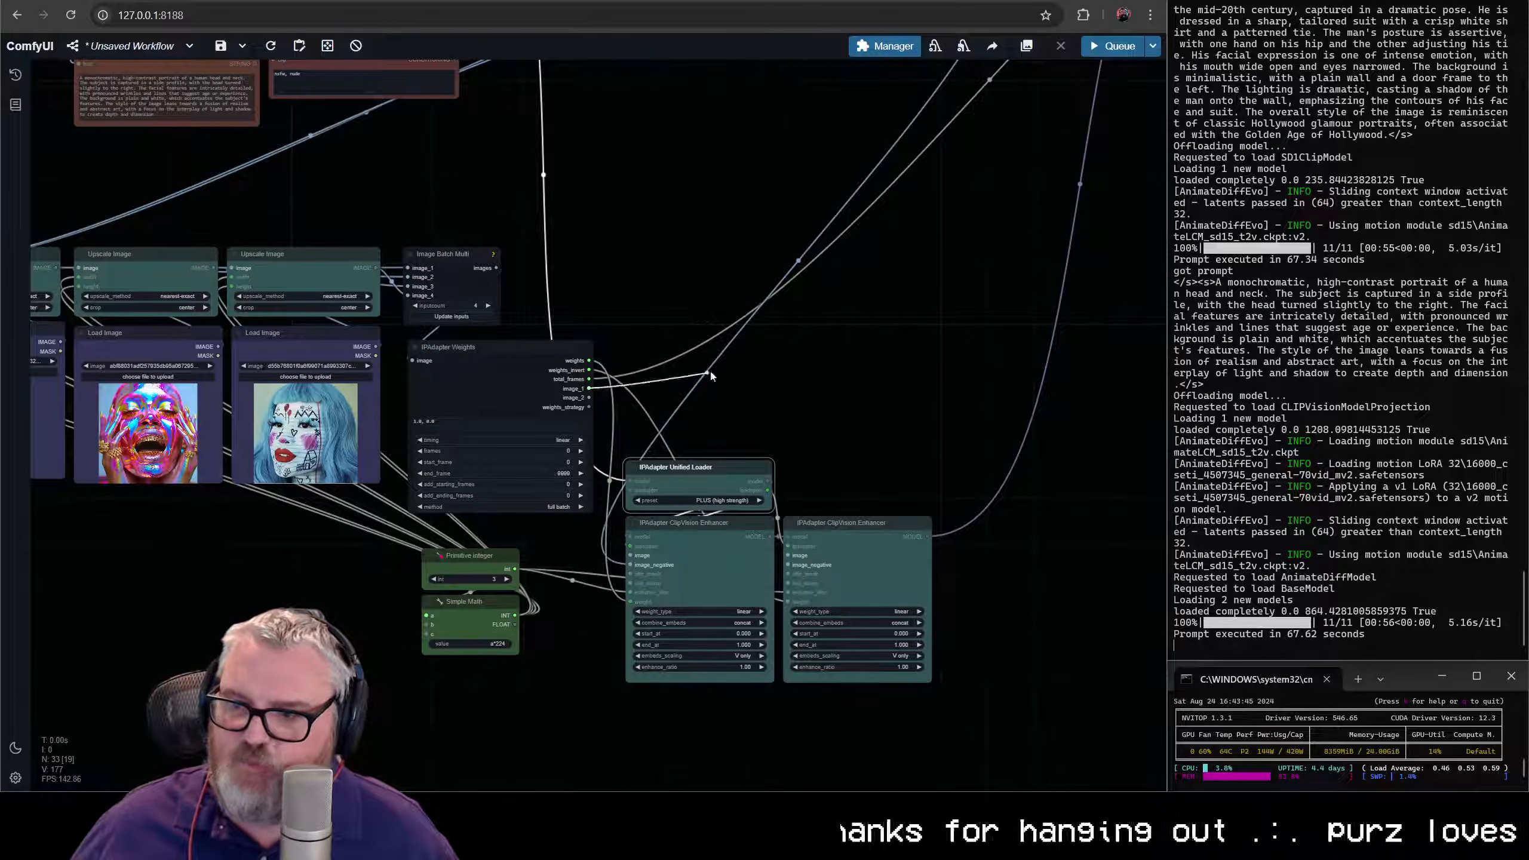
left_click_drag(630, 555, 630, 555)
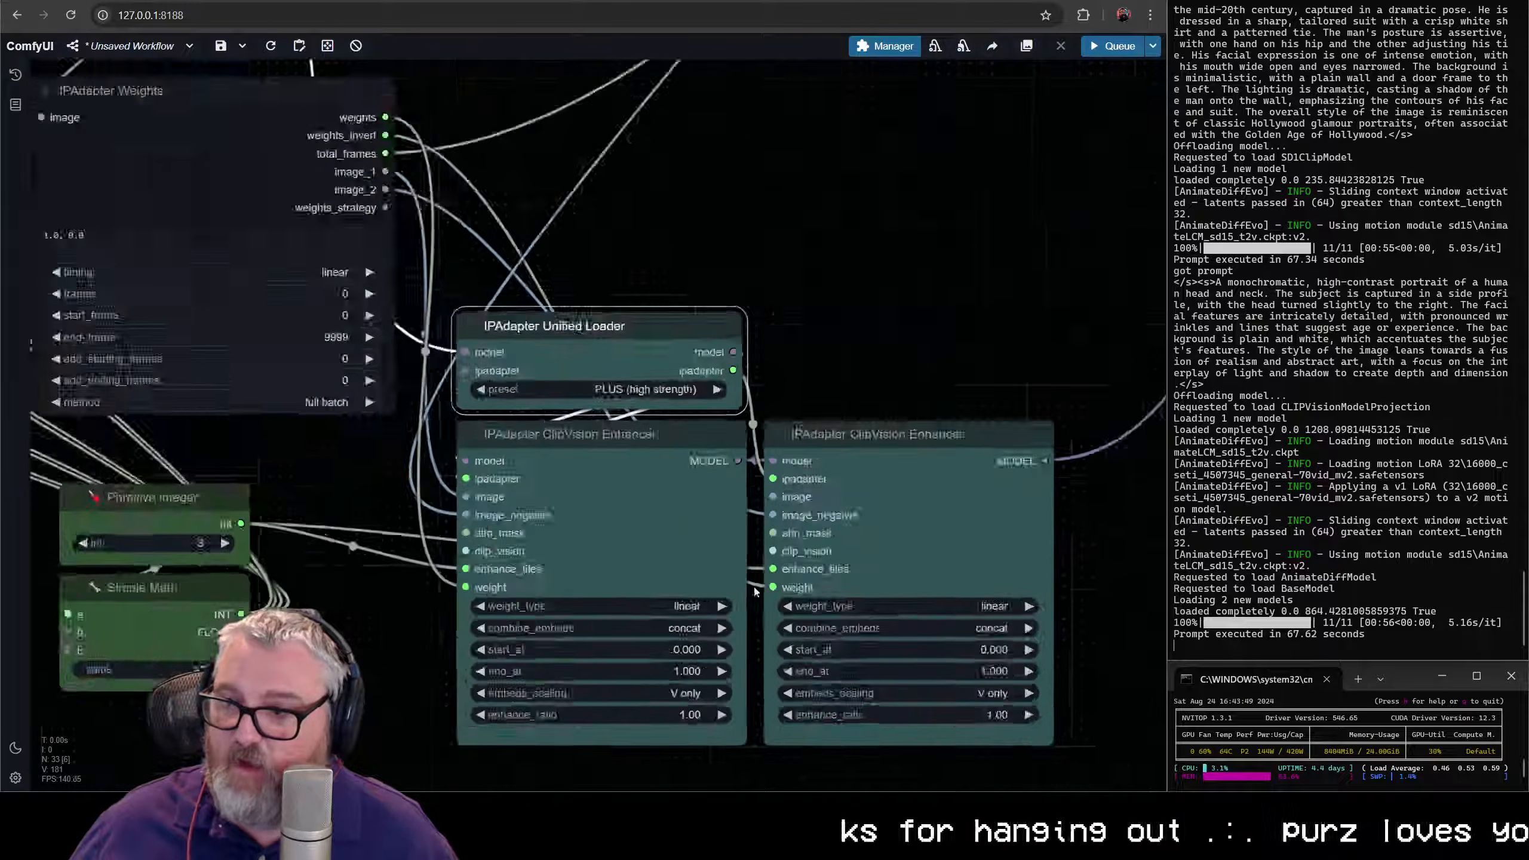
- Delete both IPAdapter ClipVision Enhancer nodes
scroll(668, 362, "up", 8)
left_click_drag(573, 581, 834, 282)
key("Delete")
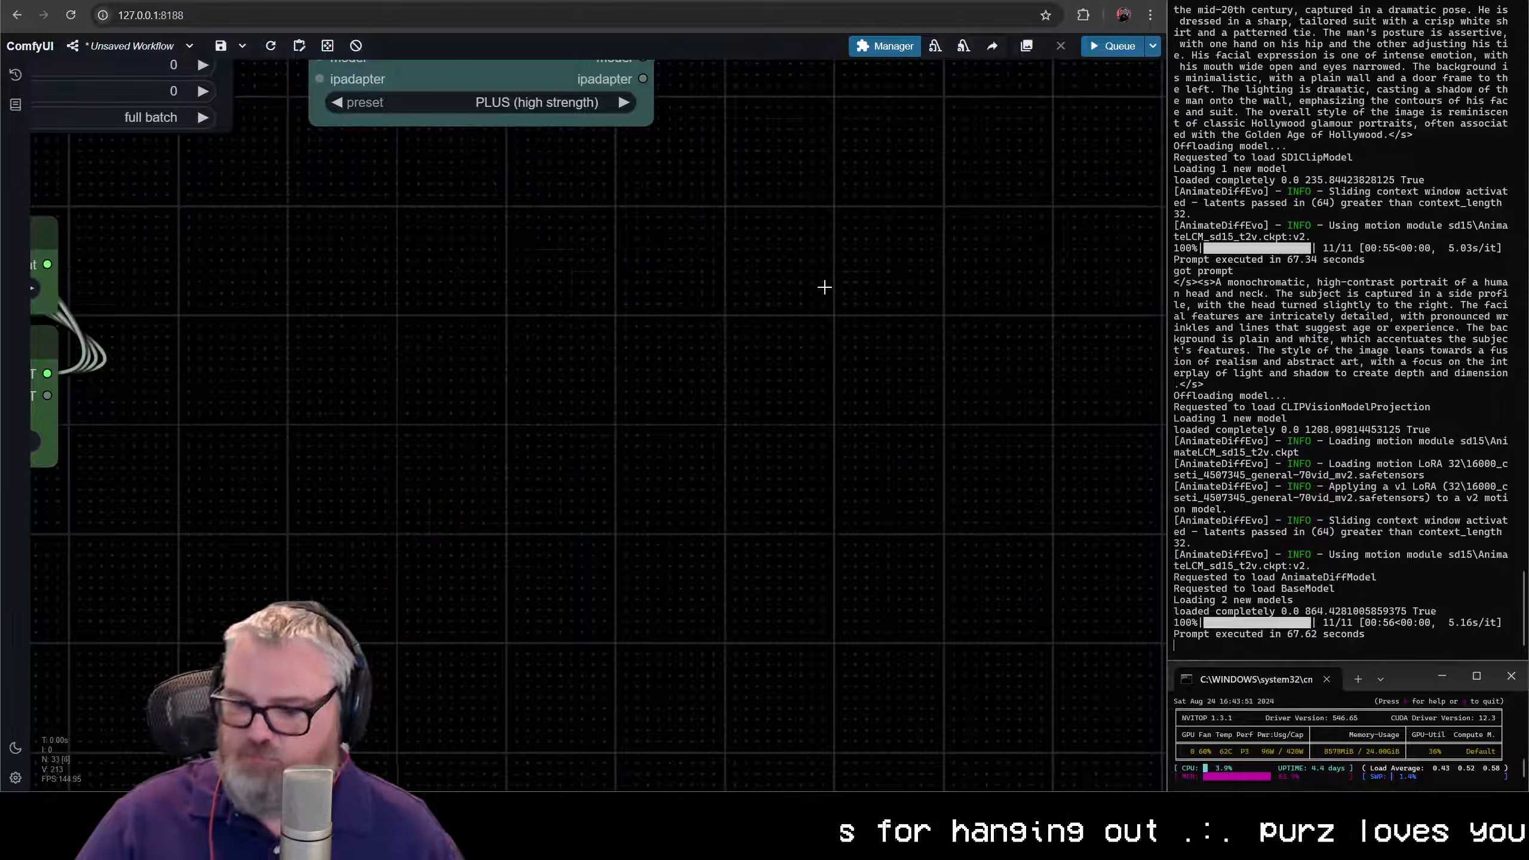
- Add an IPAdapter ClipVision Enhancer Batch node below the IPAdapter Unified Loader and place a copy beside it
scroll(824, 287, "down", 2)
double_click(377, 344)
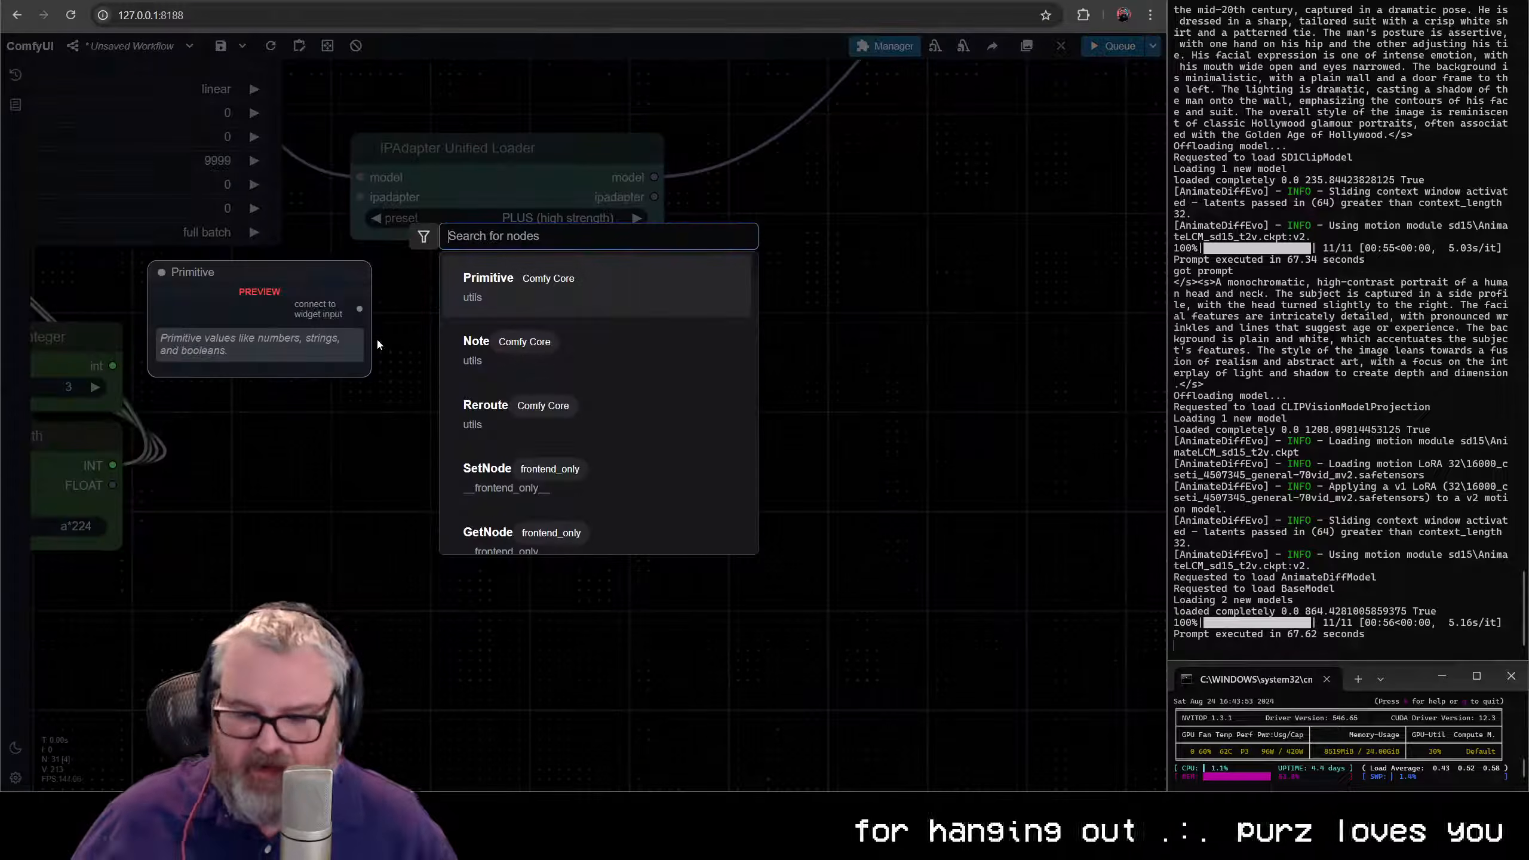
type("ipadapter clipvision")
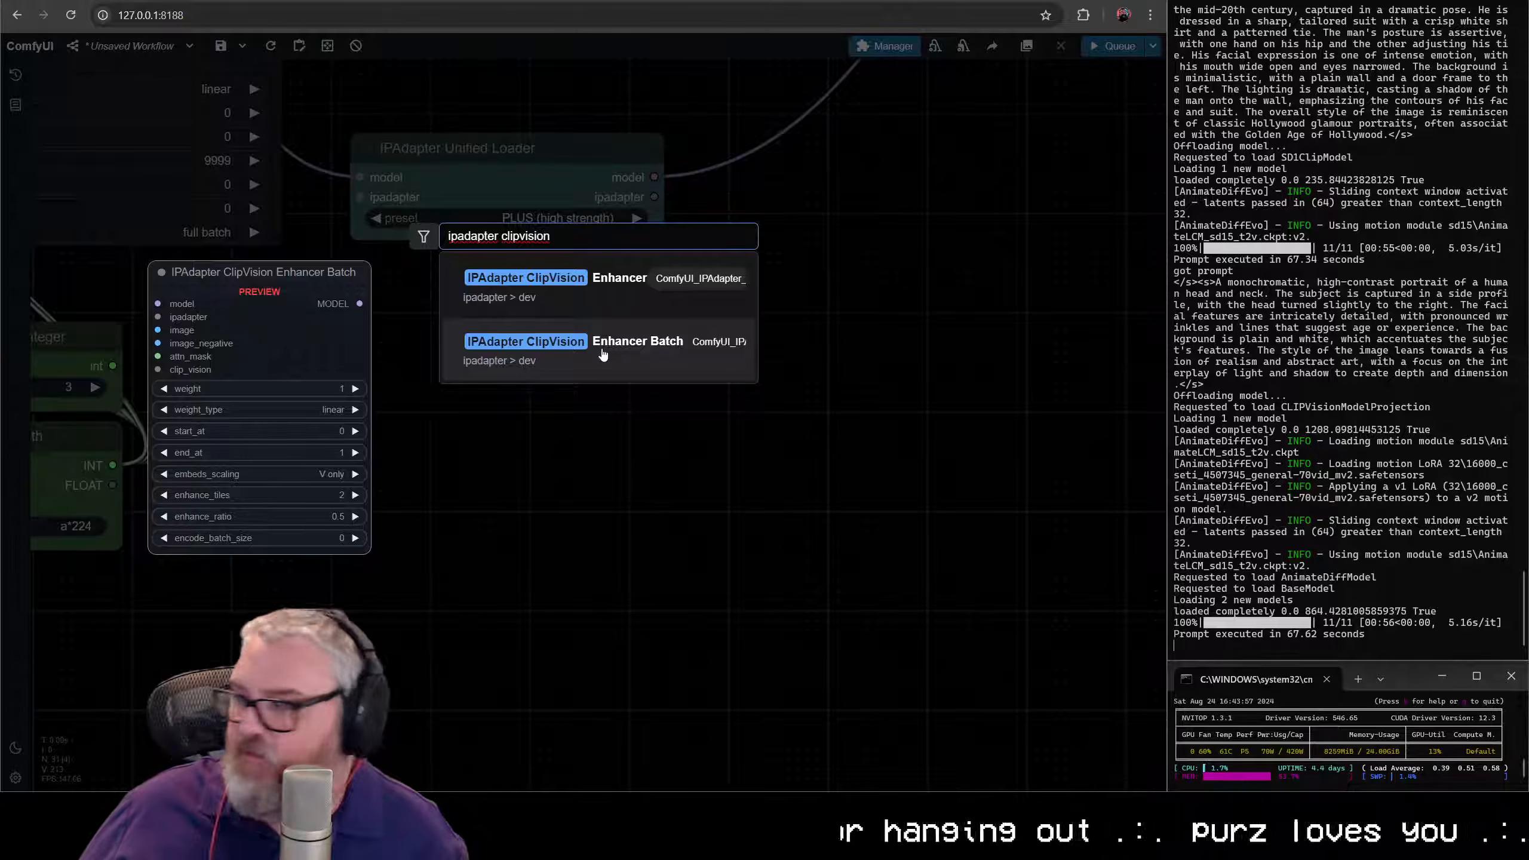
left_click(602, 354)
left_click_drag(580, 339, 564, 287)
key("ctrl+c")
key("ctrl+v")
left_click_drag(786, 279, 767, 277)
- Connect the IPAdapter Unified Loader's ipadapter output to the ipadapter inputs of both Enhancer Batch nodes
scroll(523, 258, "down", 2)
left_click_drag(523, 258, 490, 453)
left_click_drag(599, 408, 644, 421)
left_click_drag(364, 514, 364, 513)
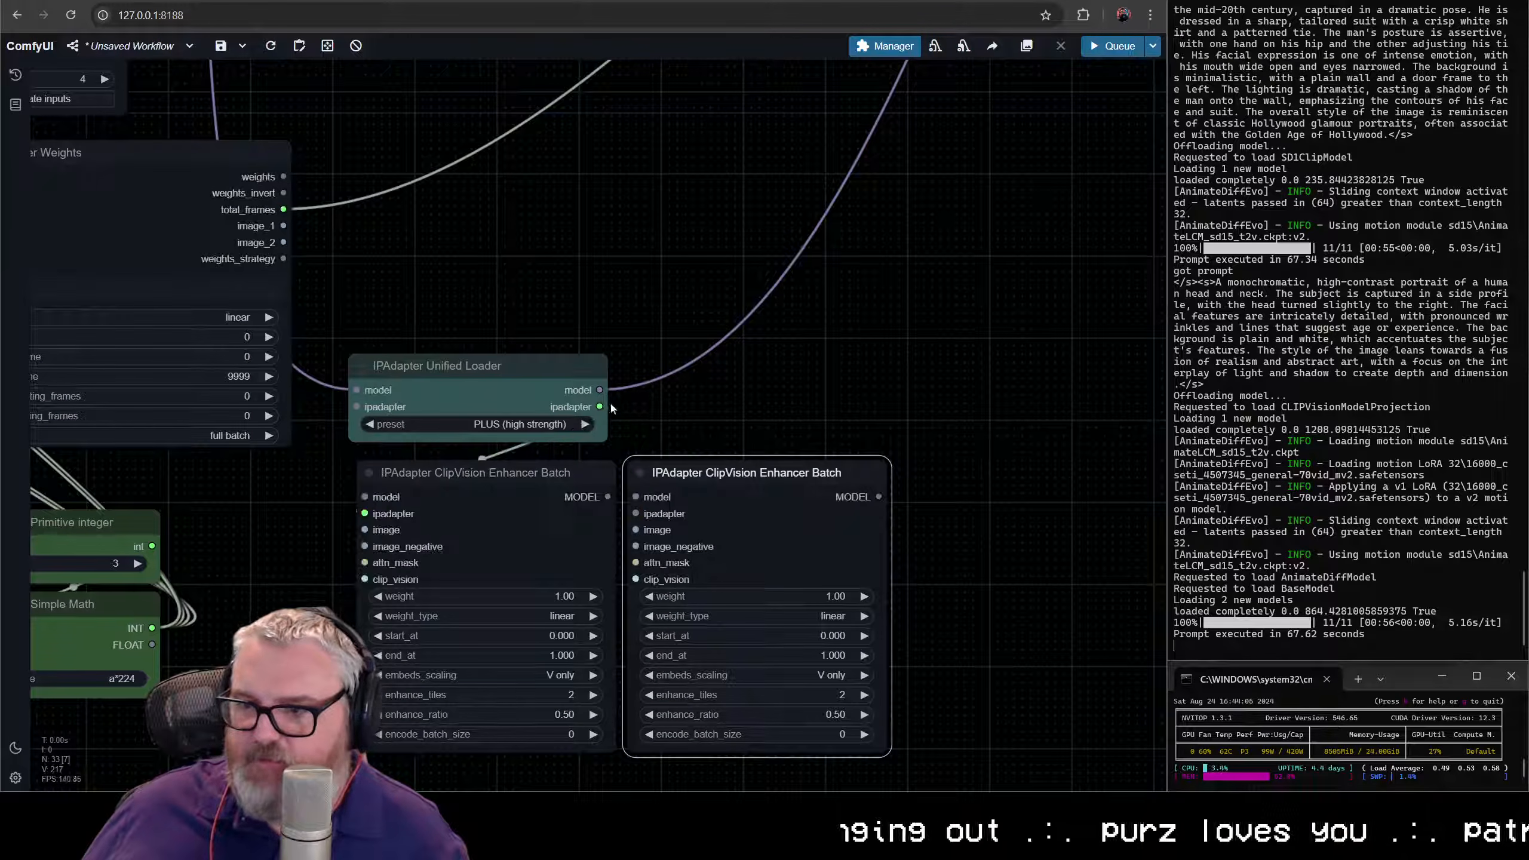
left_click_drag(600, 407, 635, 416)
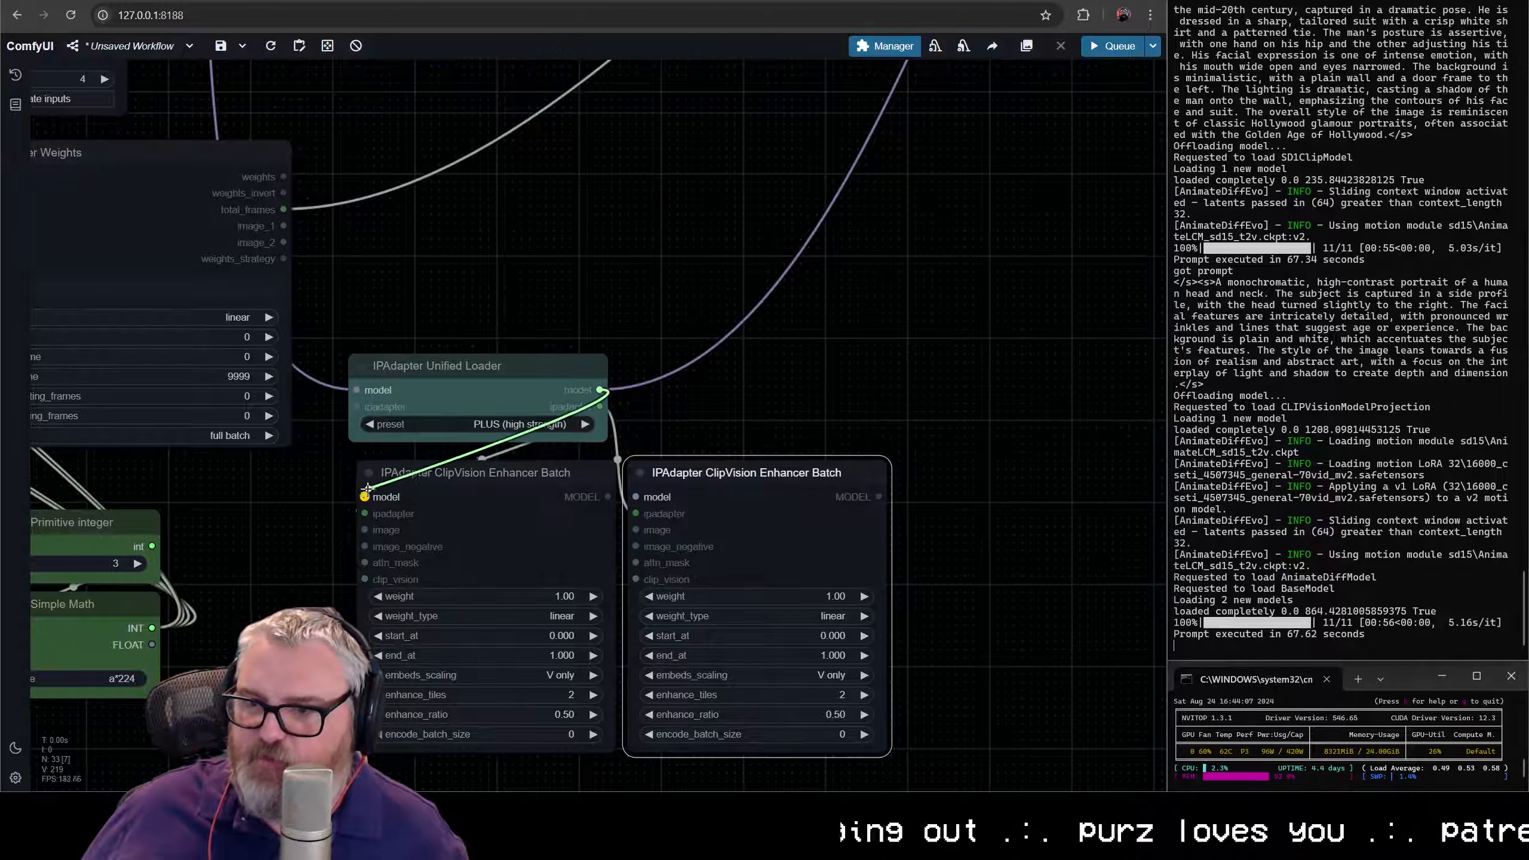
- Chain the Unified Loader's model through both Enhancer Batch nodes and connect the second one's MODEL output to the AnimateDiff Loader
left_click_drag(367, 486, 365, 496)
mouse_move(607, 496)
left_mouse_down()
mouse_move(648, 502)
mouse_move(635, 497)
left_mouse_up()
left_click_drag(878, 496, 906, 460)
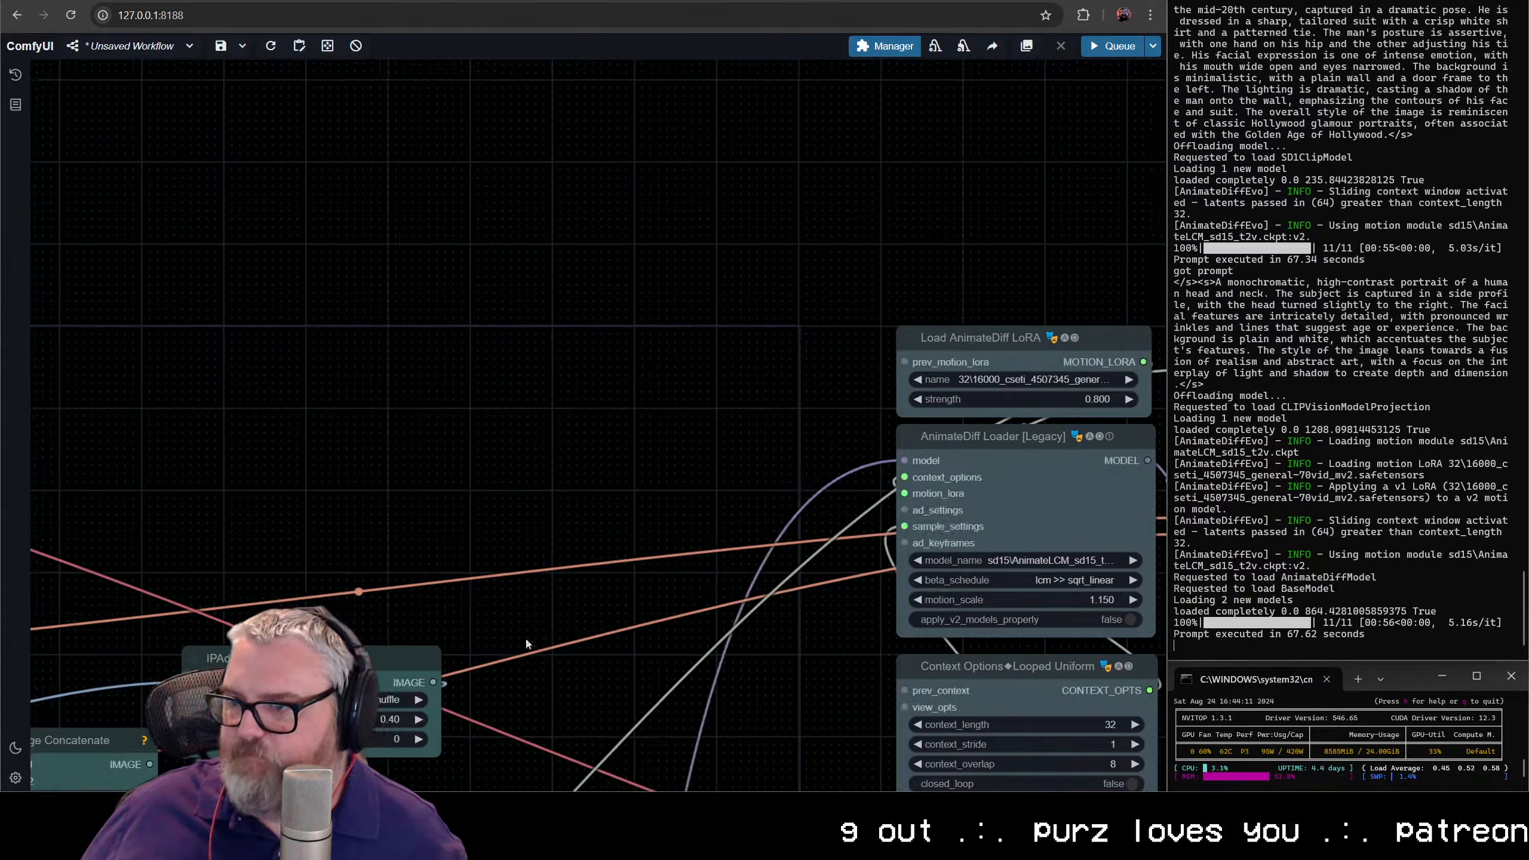
- Arrange the two IPAdapter ClipVision Enhancer Batch nodes side by side directly beneath the IPAdapter Unified Loader
left_click_drag(524, 732, 911, 51)
left_click_drag(584, 672, 630, 140)
scroll(630, 140, "down", 4)
scroll(602, 440, "up", 7)
left_click_drag(543, 330, 644, 331)
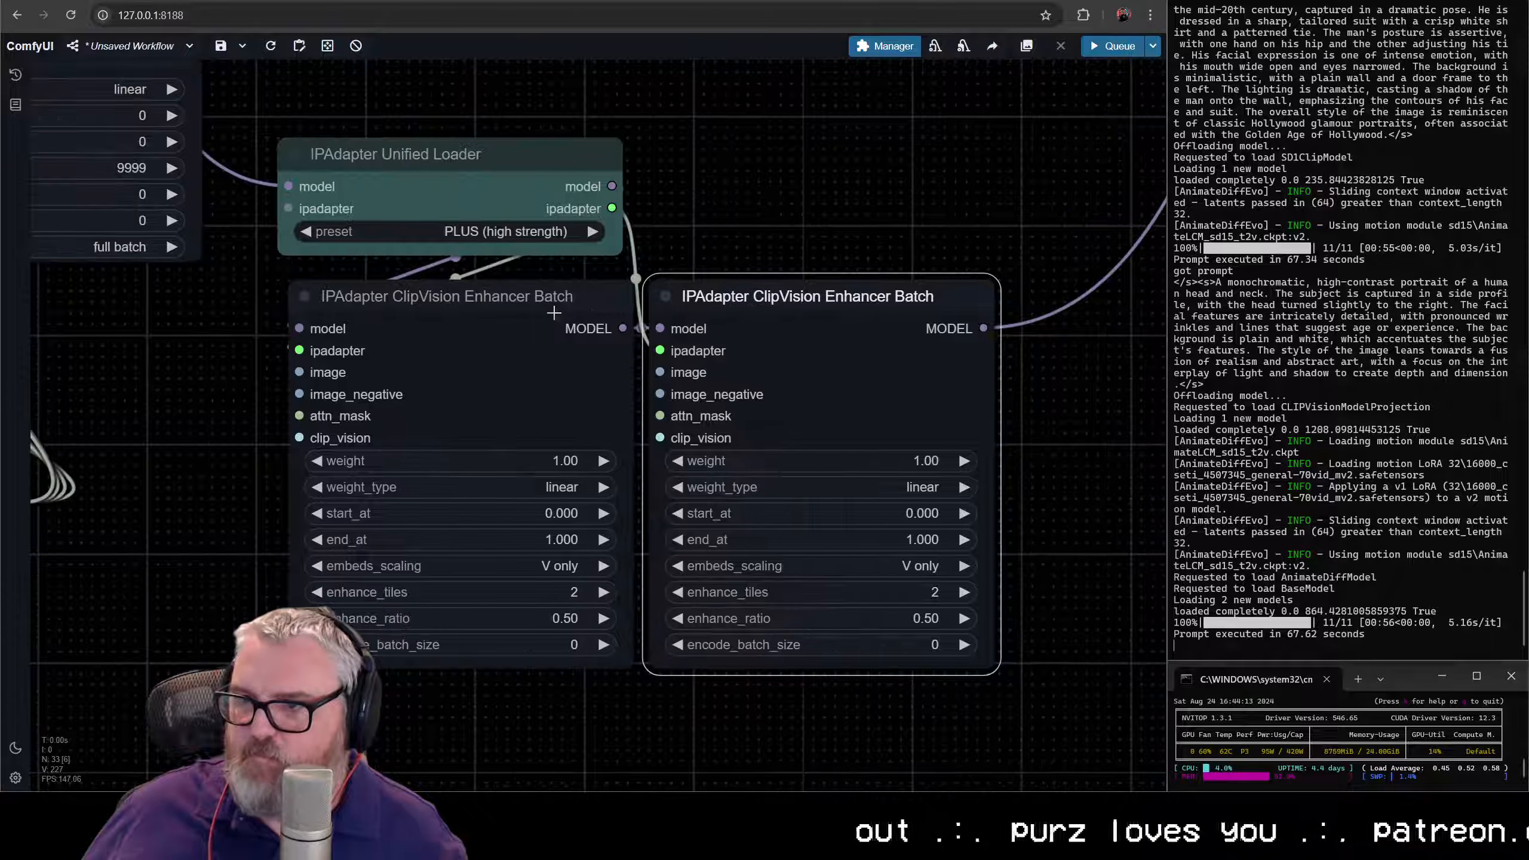
left_click_drag(729, 303, 1023, 237)
left_click_drag(542, 312, 925, 171)
left_click_drag(1047, 240, 1228, 160)
left_click_drag(896, 293, 153, 500)
scroll(160, 494, "down", 5)
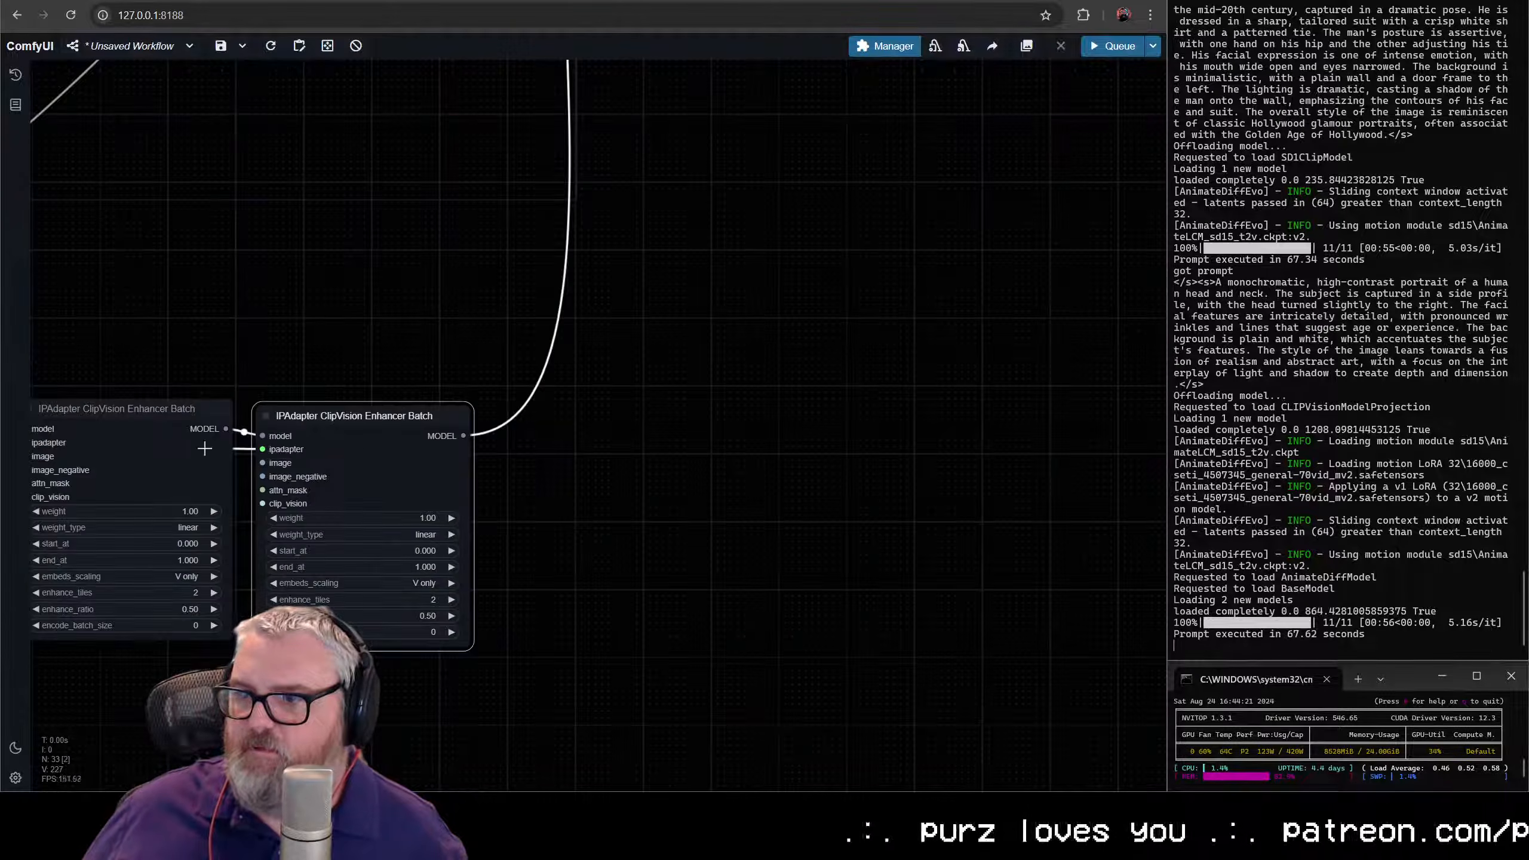
scroll(488, 412, "down", 5)
left_click_drag(468, 434, 740, 359)
left_click_drag(545, 351, 394, 402)
left_click_drag(703, 343, 545, 395)
- Convert the weight widget to an input on both IPAdapter ClipVision Enhancer Batch nodes
scroll(347, 305, "up", 9)
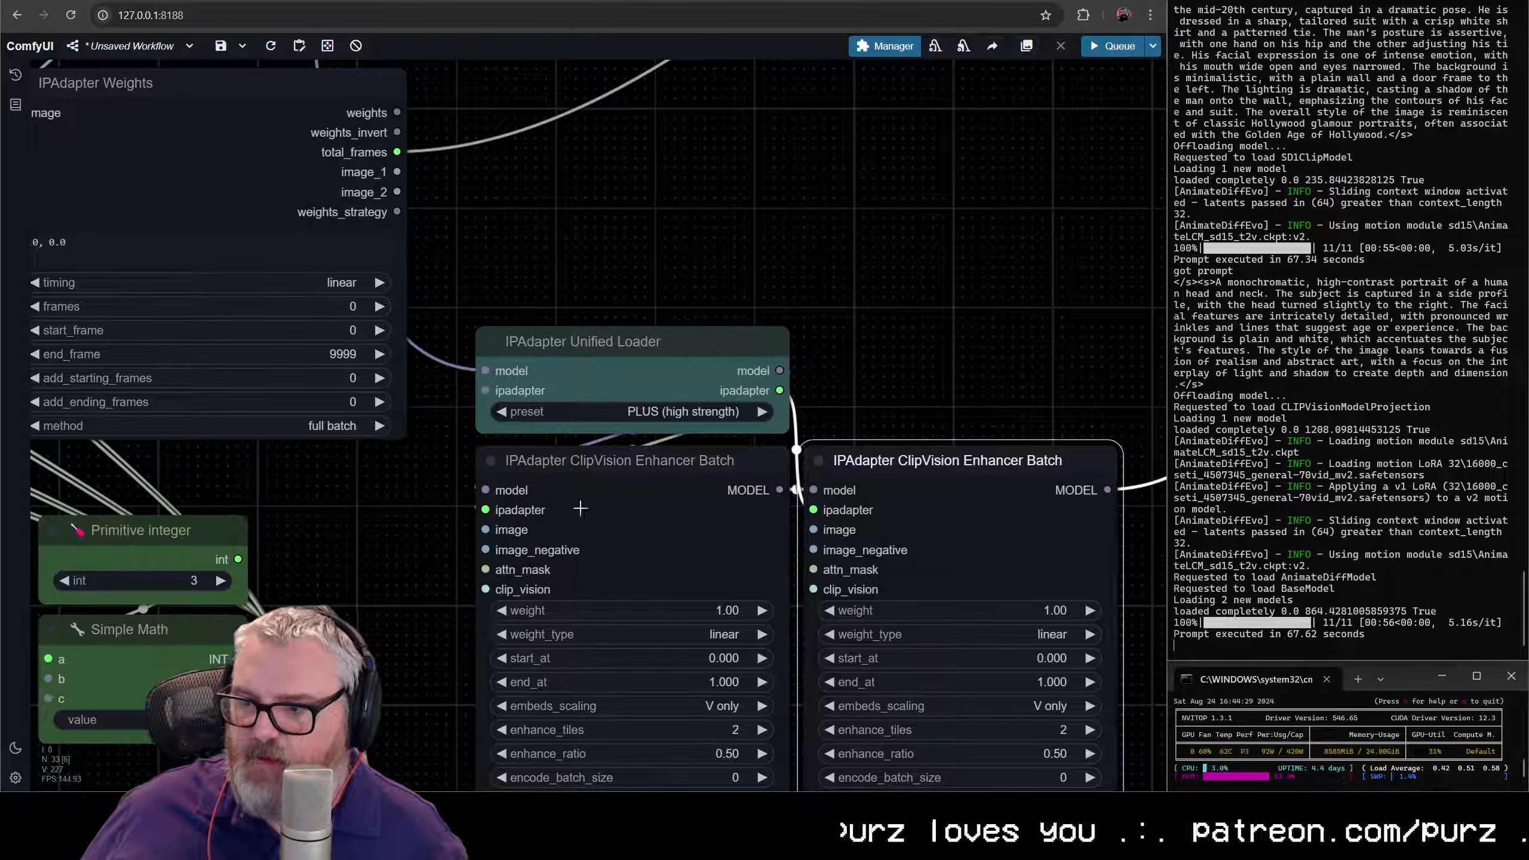
right_click(666, 447)
left_click(717, 730)
left_click(855, 673)
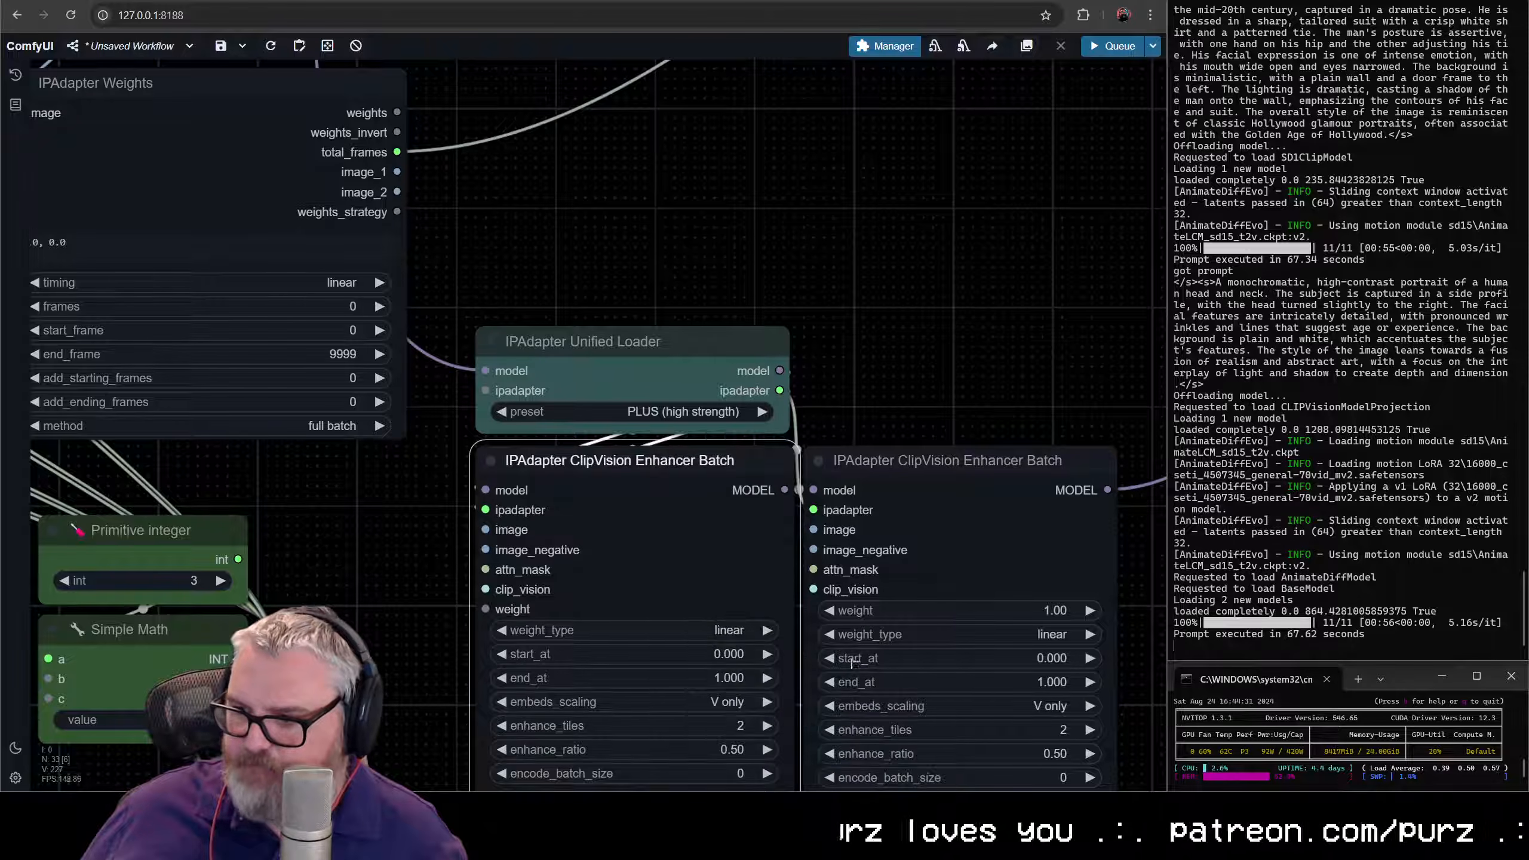
right_click(947, 447)
left_click(981, 730)
left_click(1091, 679)
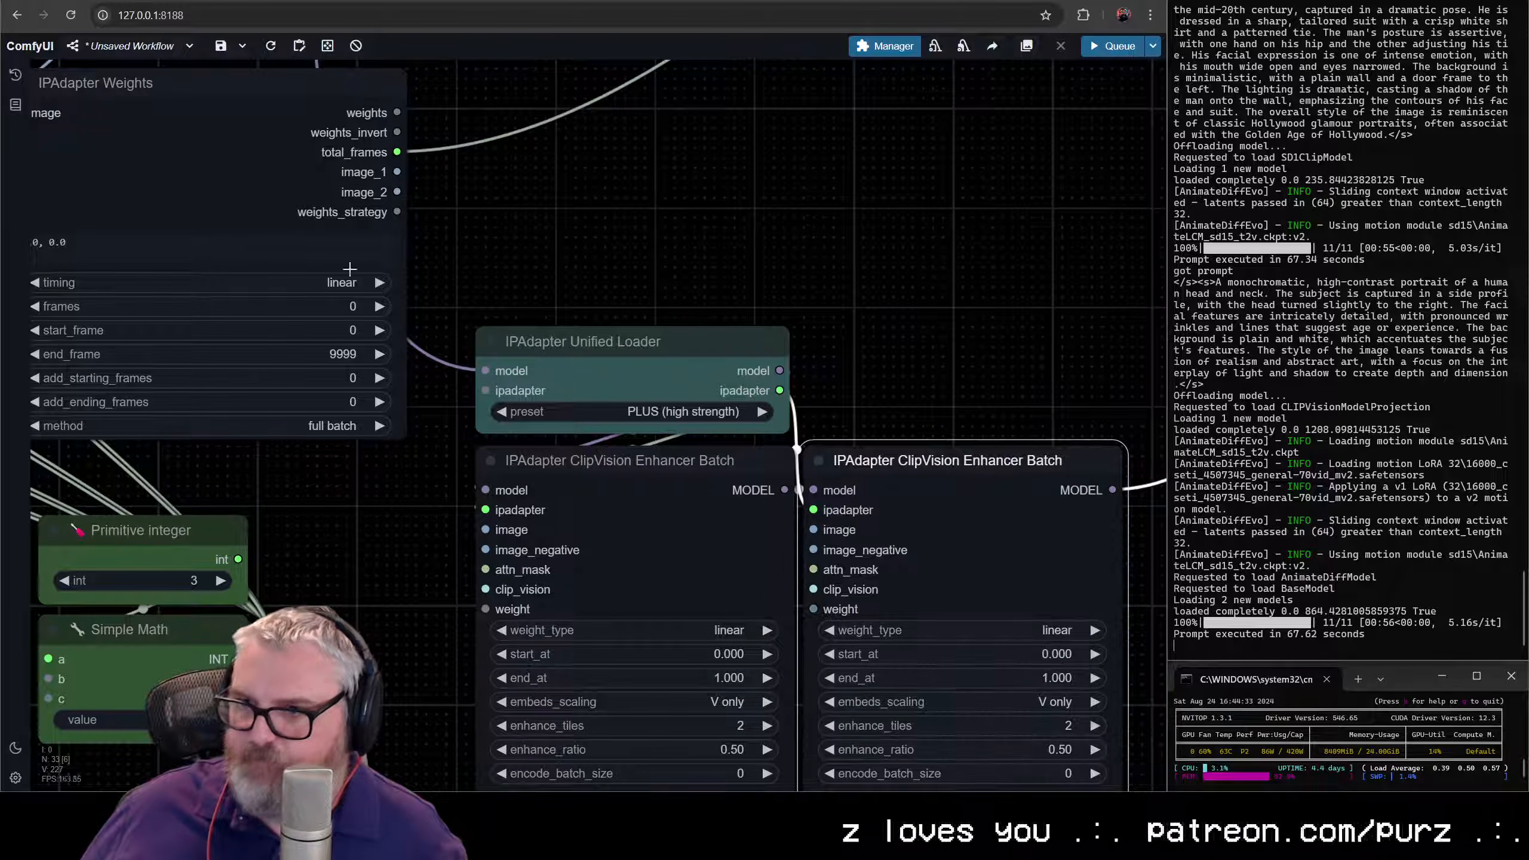
- Connect IPAdapter Weights' weights and image_1 to the first Enhancer Batch's weight and image inputs, and weights_invert and image_2 to the second's
left_click_drag(400, 113, 485, 608)
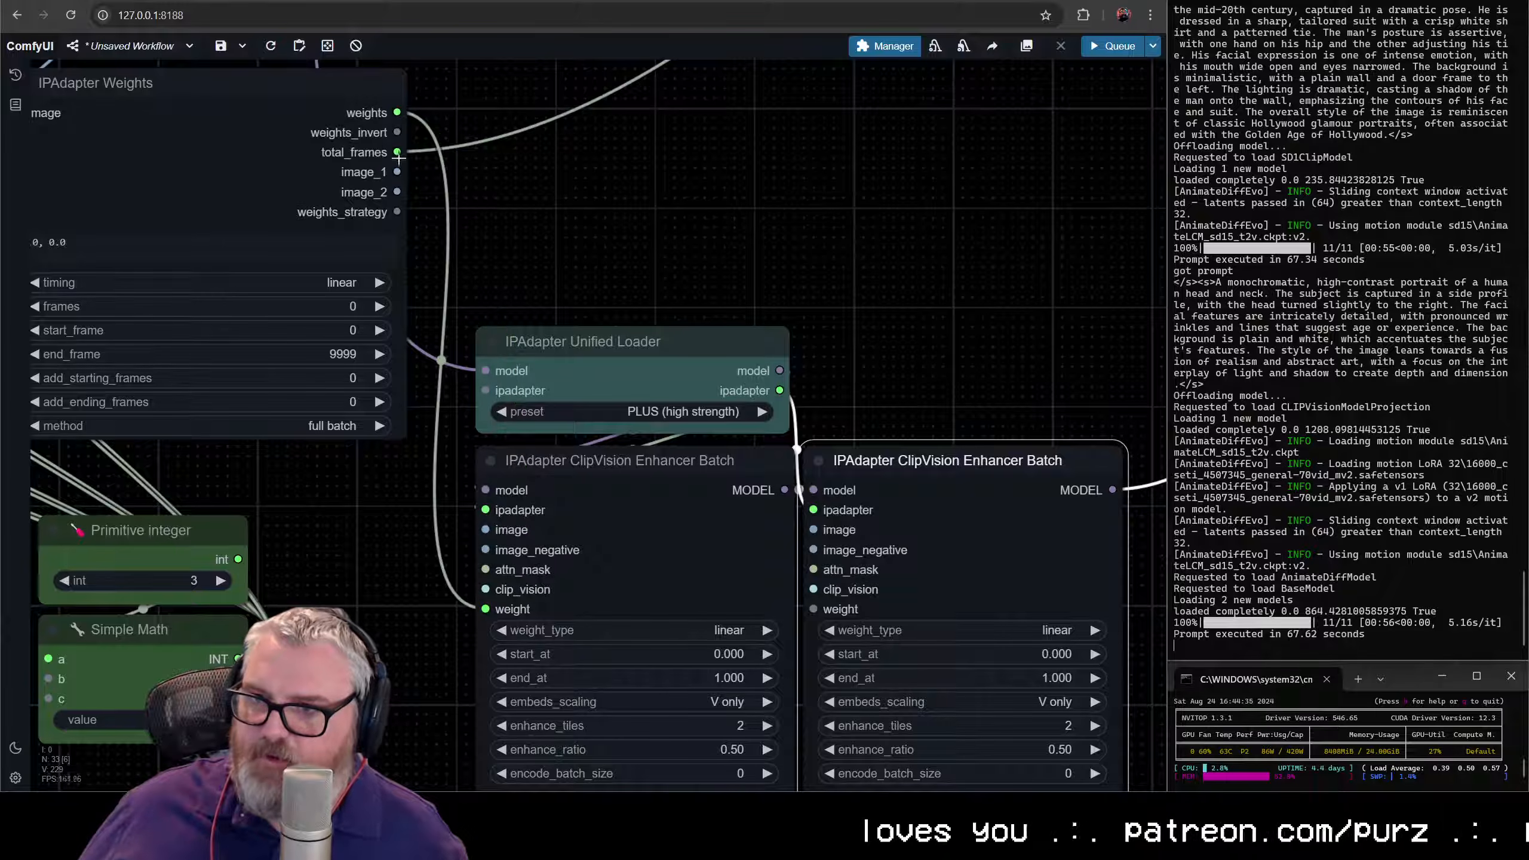
left_click_drag(397, 132, 811, 609)
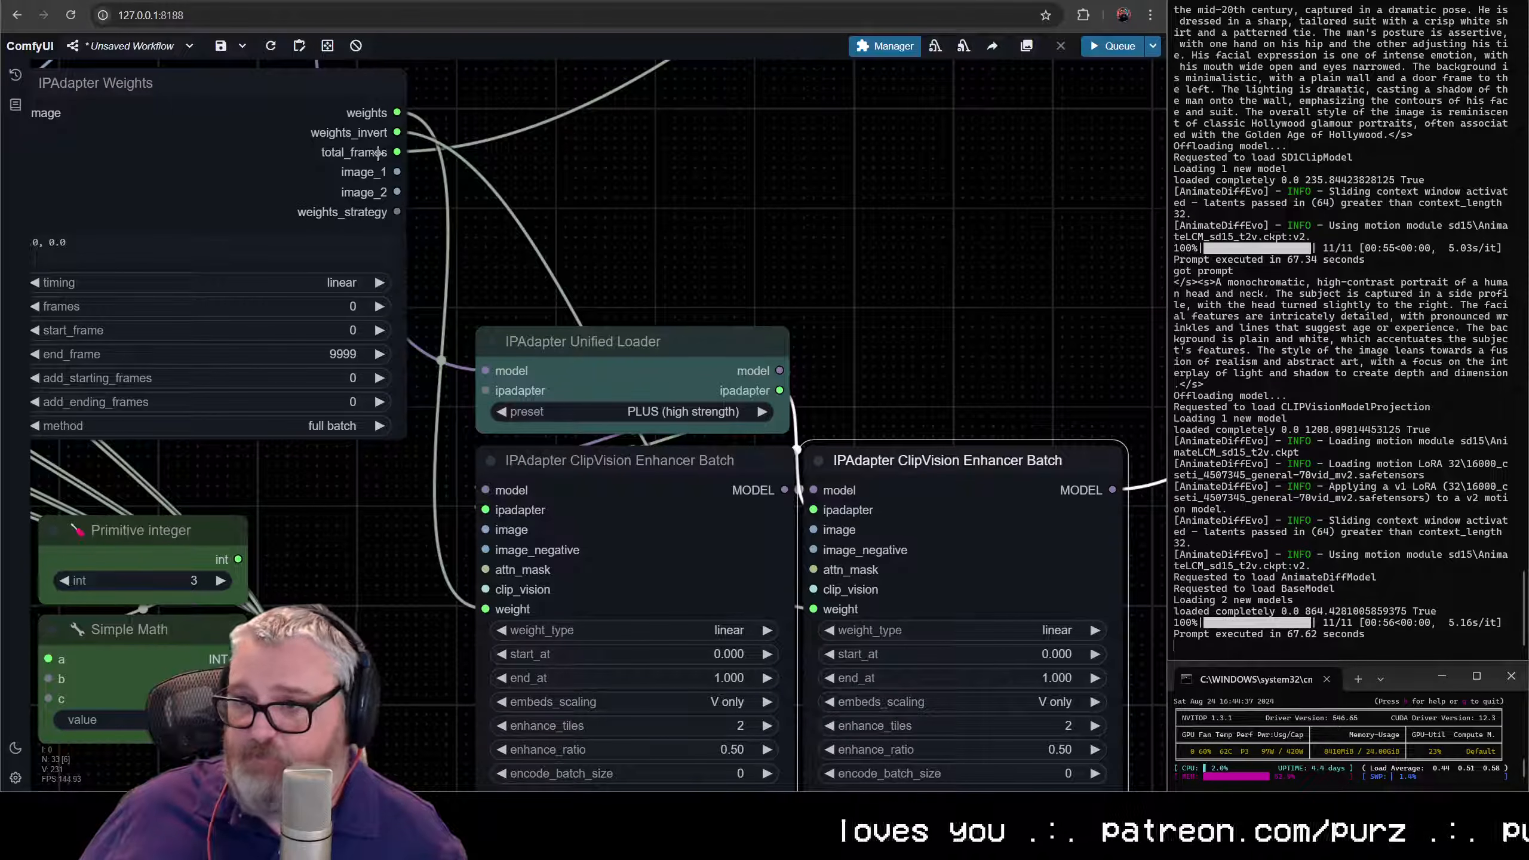
left_click_drag(398, 172, 813, 530)
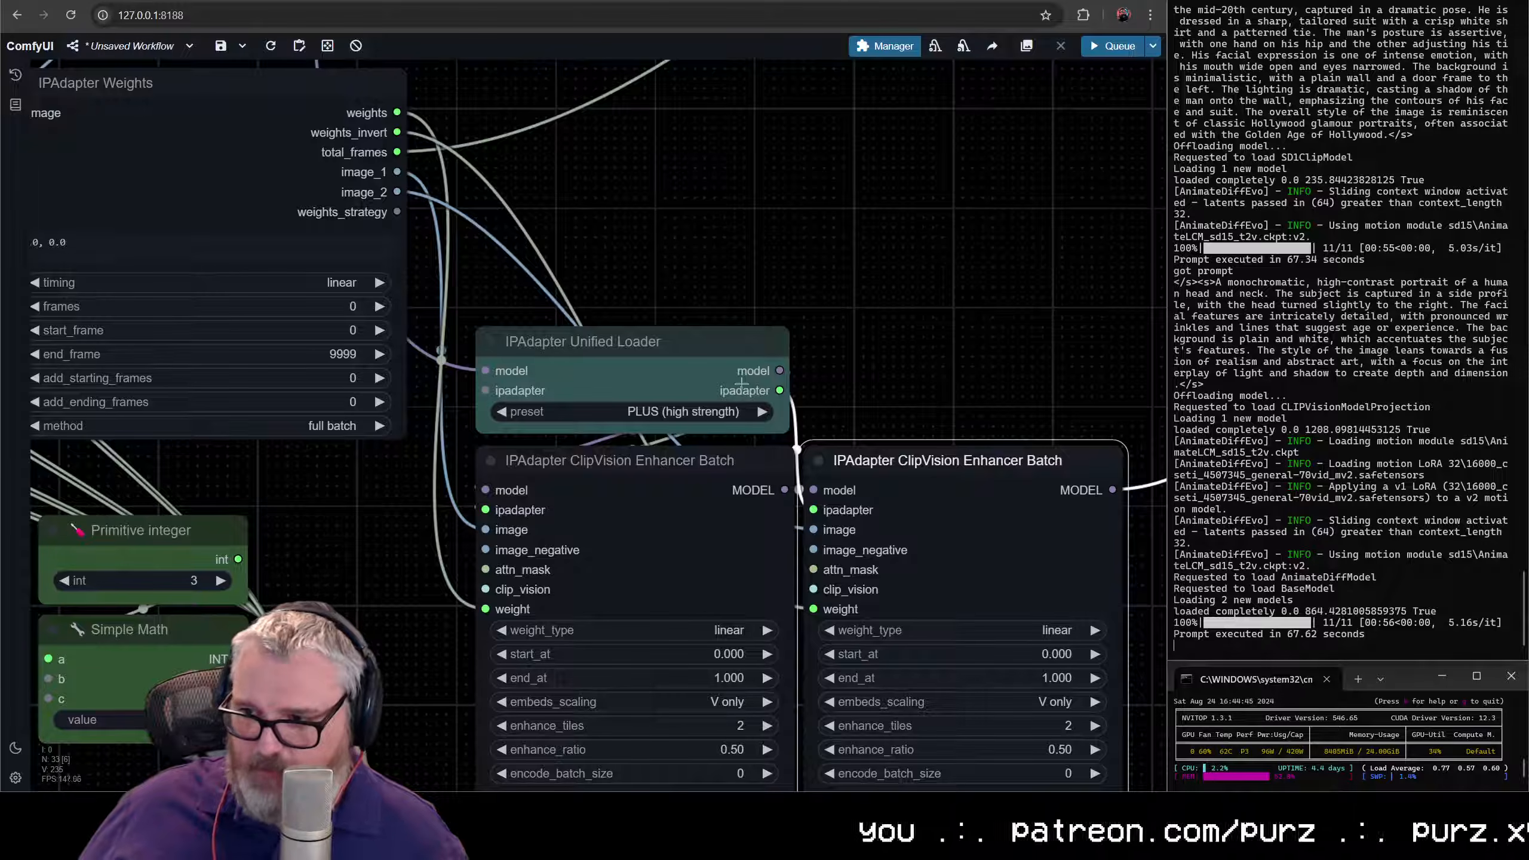
scroll(702, 460, "down", 3)
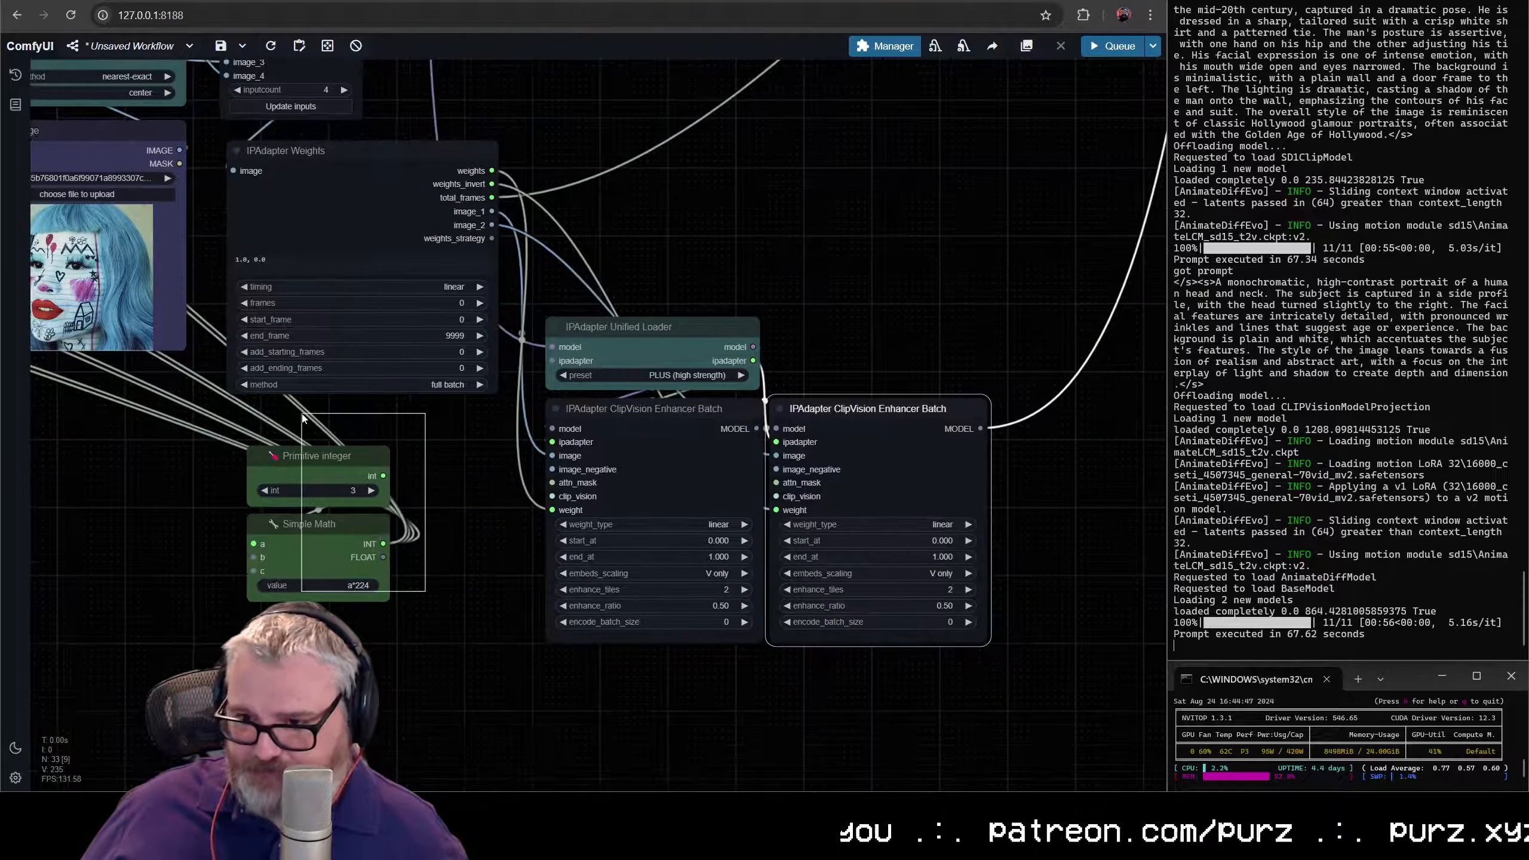
left_click_drag(382, 476, 396, 328)
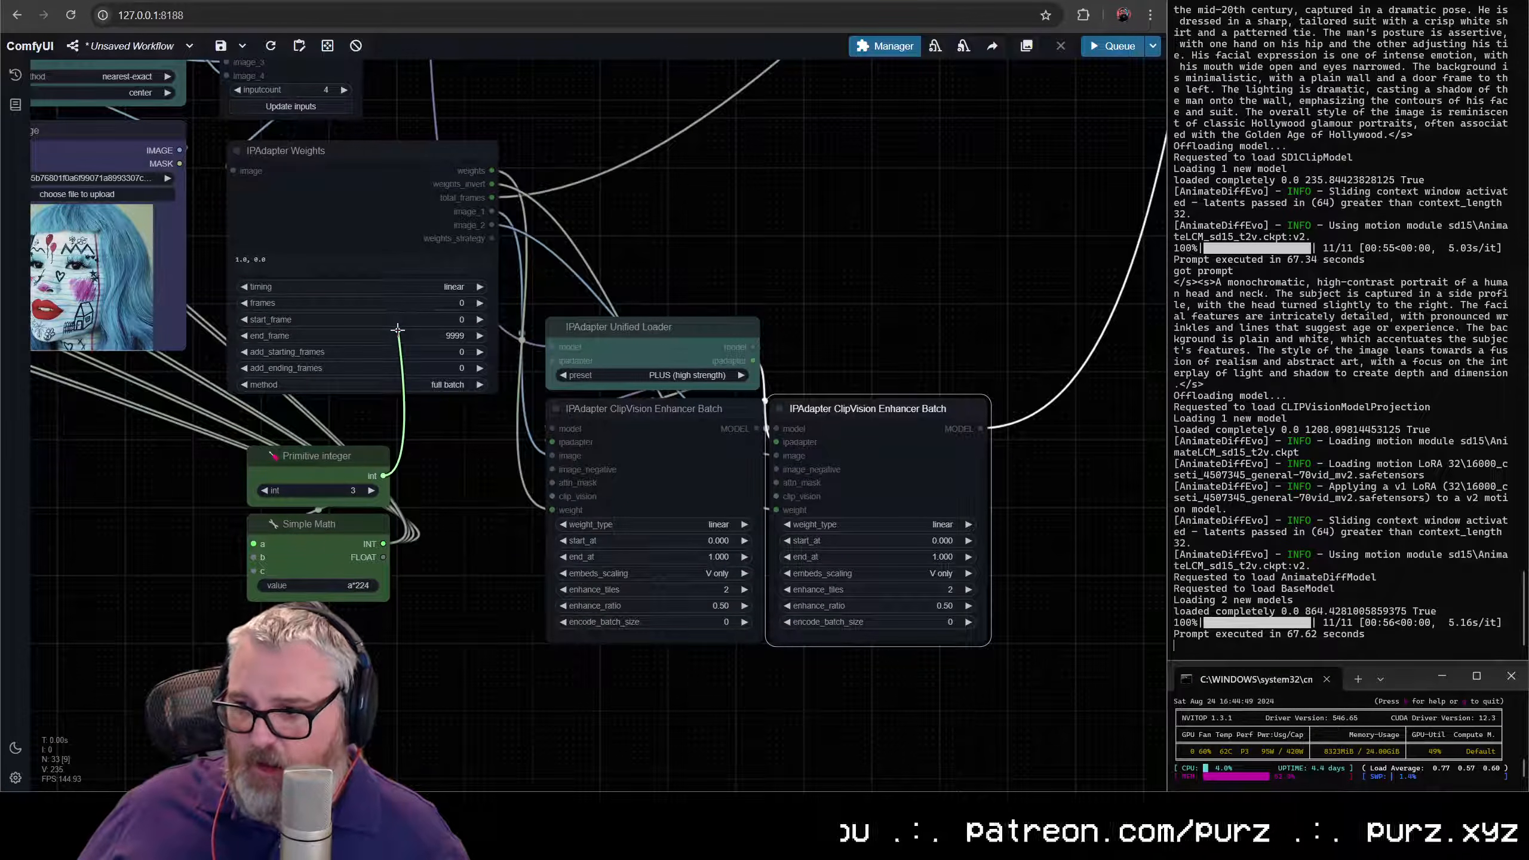
left_click_drag(308, 438, 309, 442)
key("Escape")
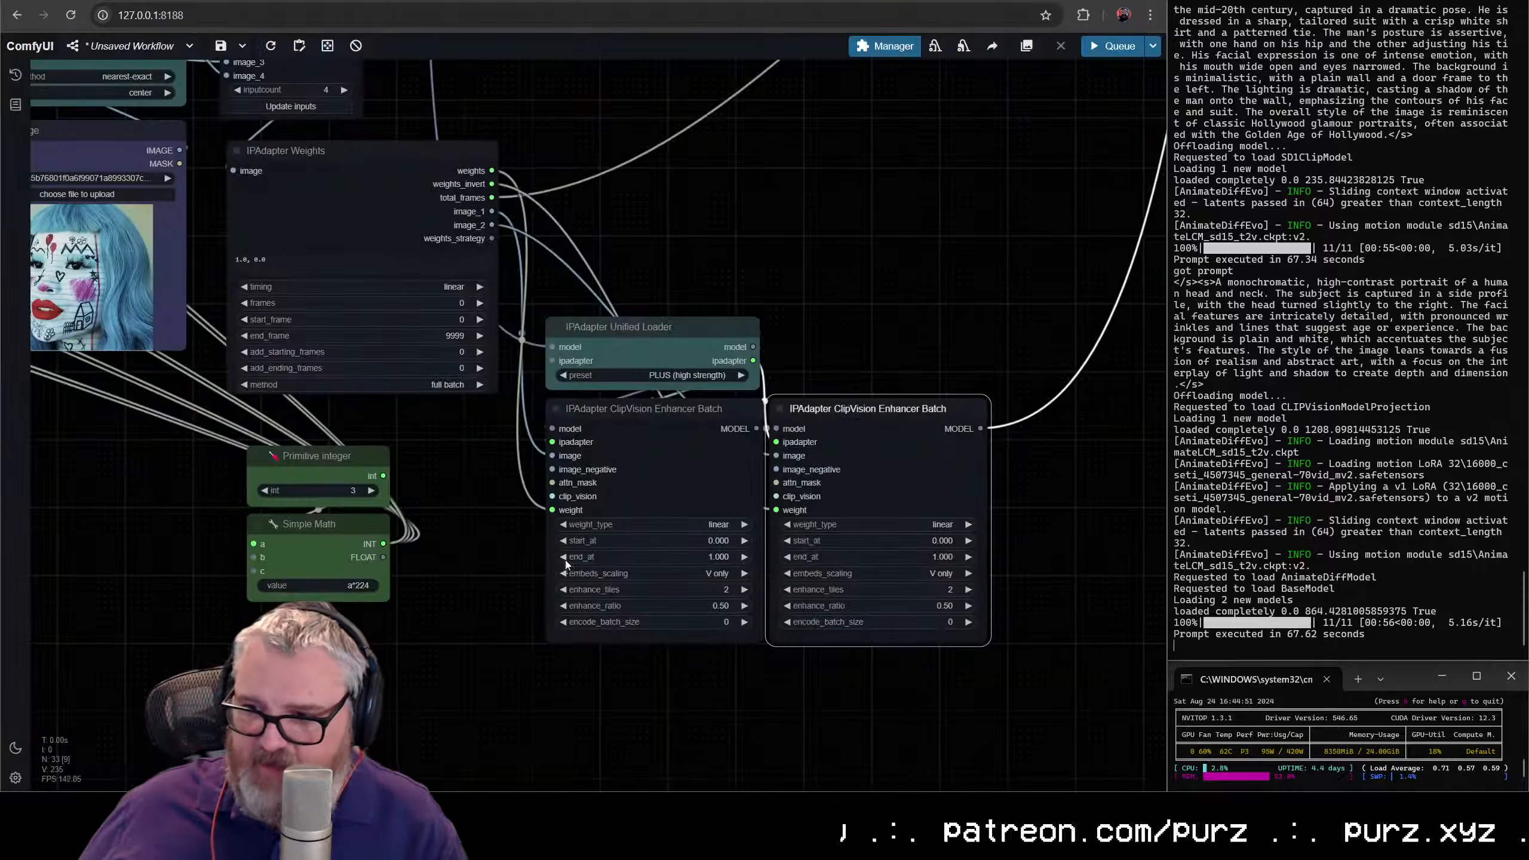
- Convert enhance_tiles to an input on both Enhancer Batch nodes and connect the Primitive integer output to both
right_click(672, 449)
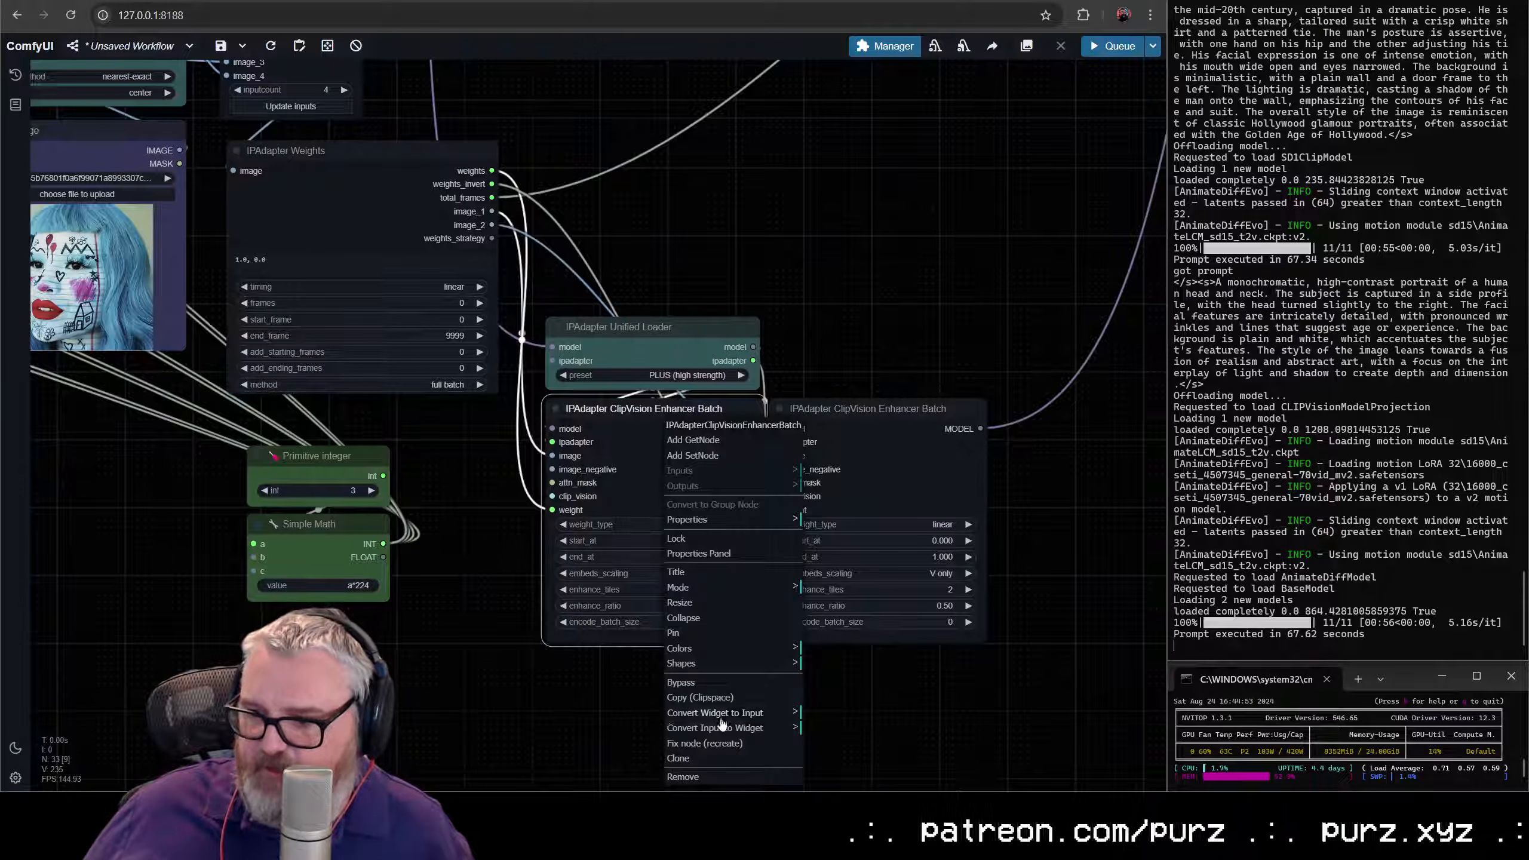
mouse_move(716, 713)
left_click(865, 747)
right_click(933, 442)
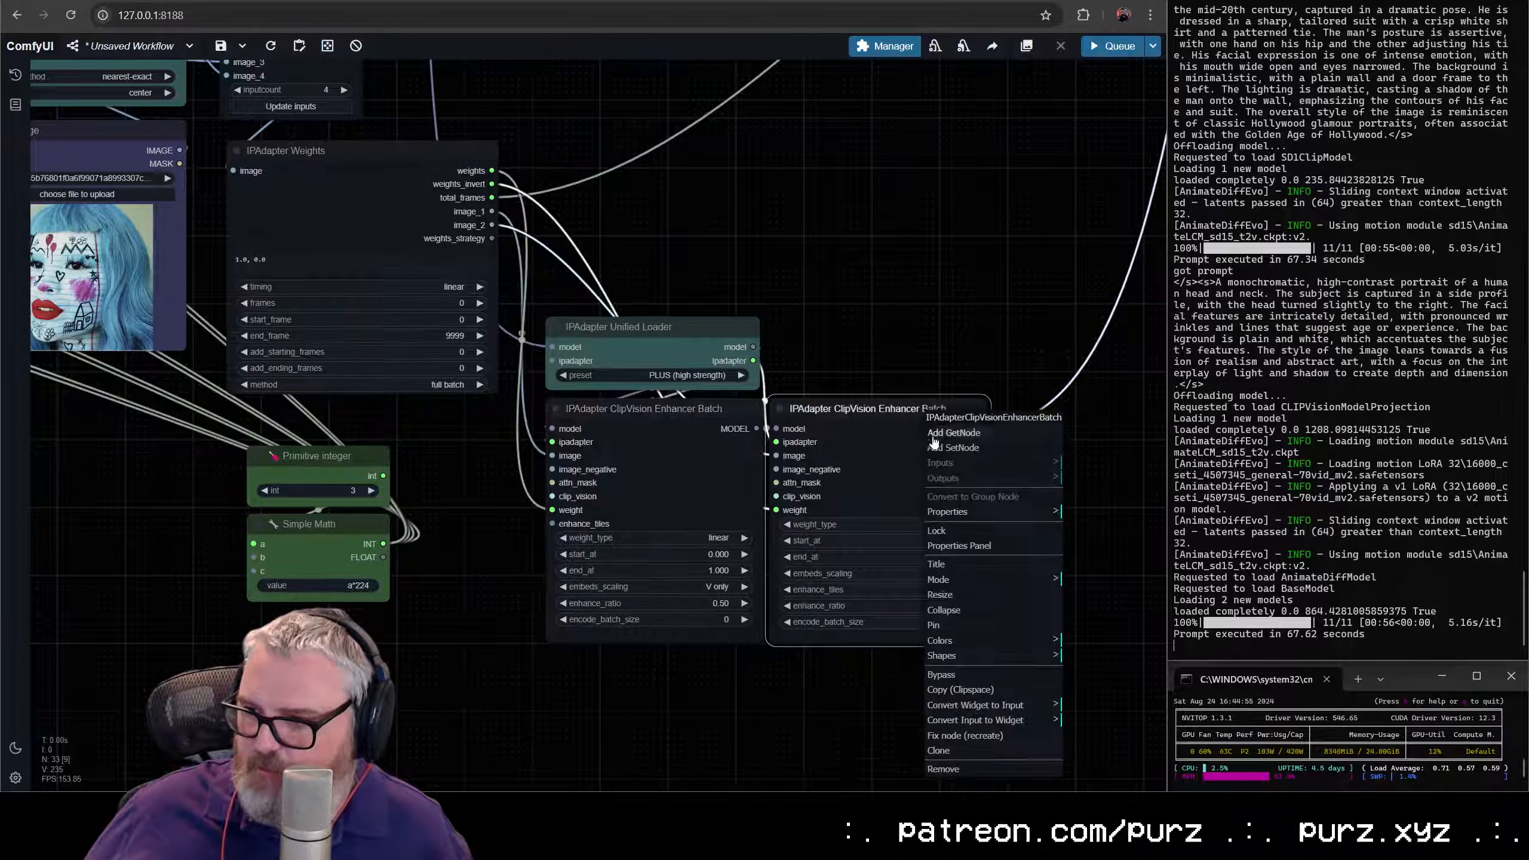
mouse_move(963, 705)
left_click(1123, 748)
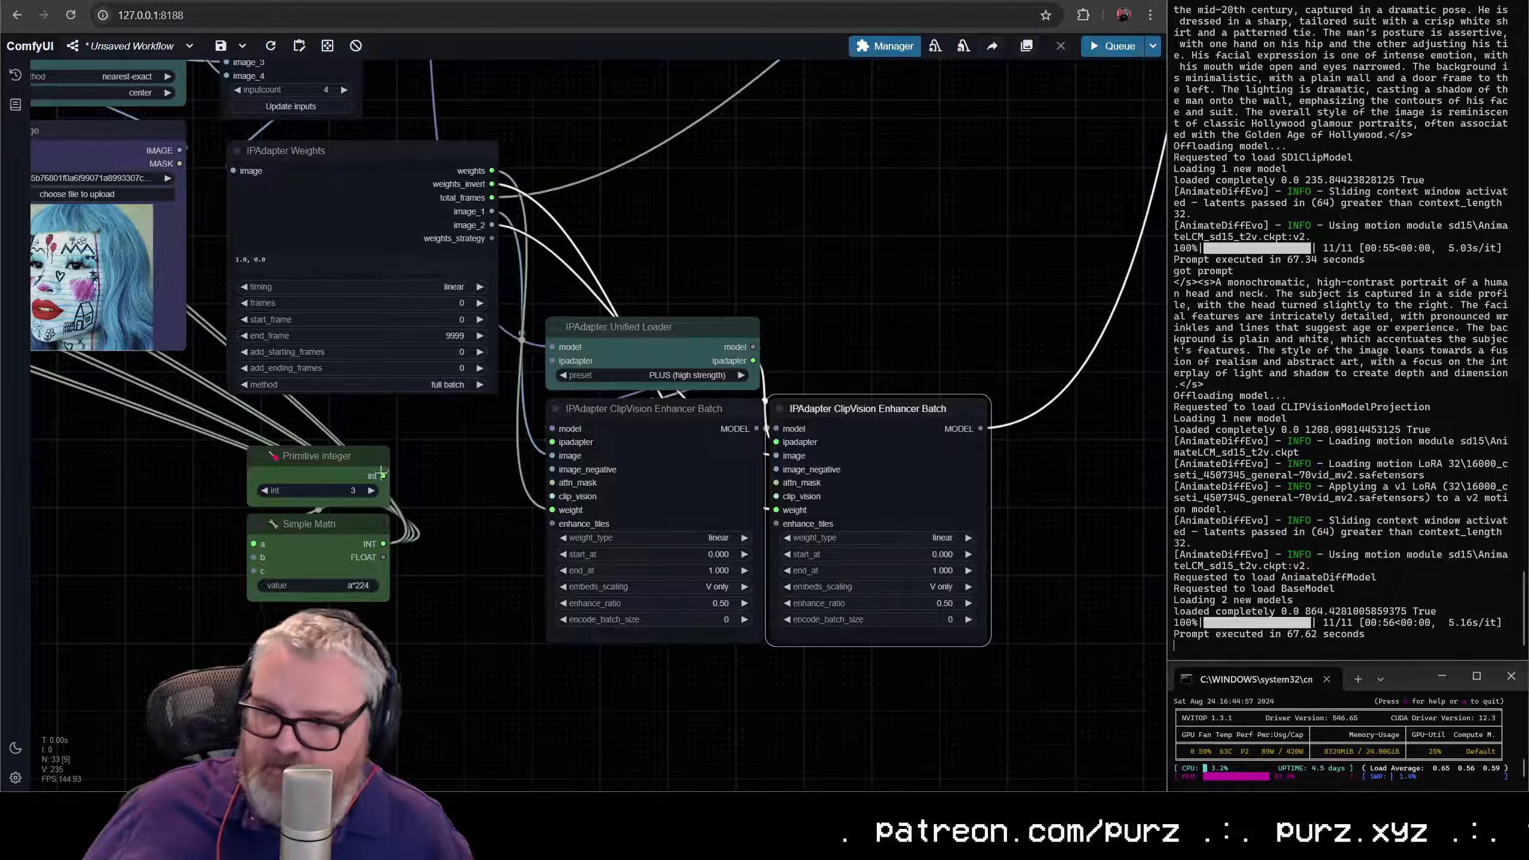
left_click_drag(383, 476, 776, 523)
- Move IPAdapter Weights and the integer and math nodes closer to the Enhancer Batch nodes, aligning the Unified Loader with IPAdapter Weights
left_click_drag(351, 455, 346, 454)
left_click_drag(346, 456, 488, 491)
left_click_drag(382, 171, 417, 373)
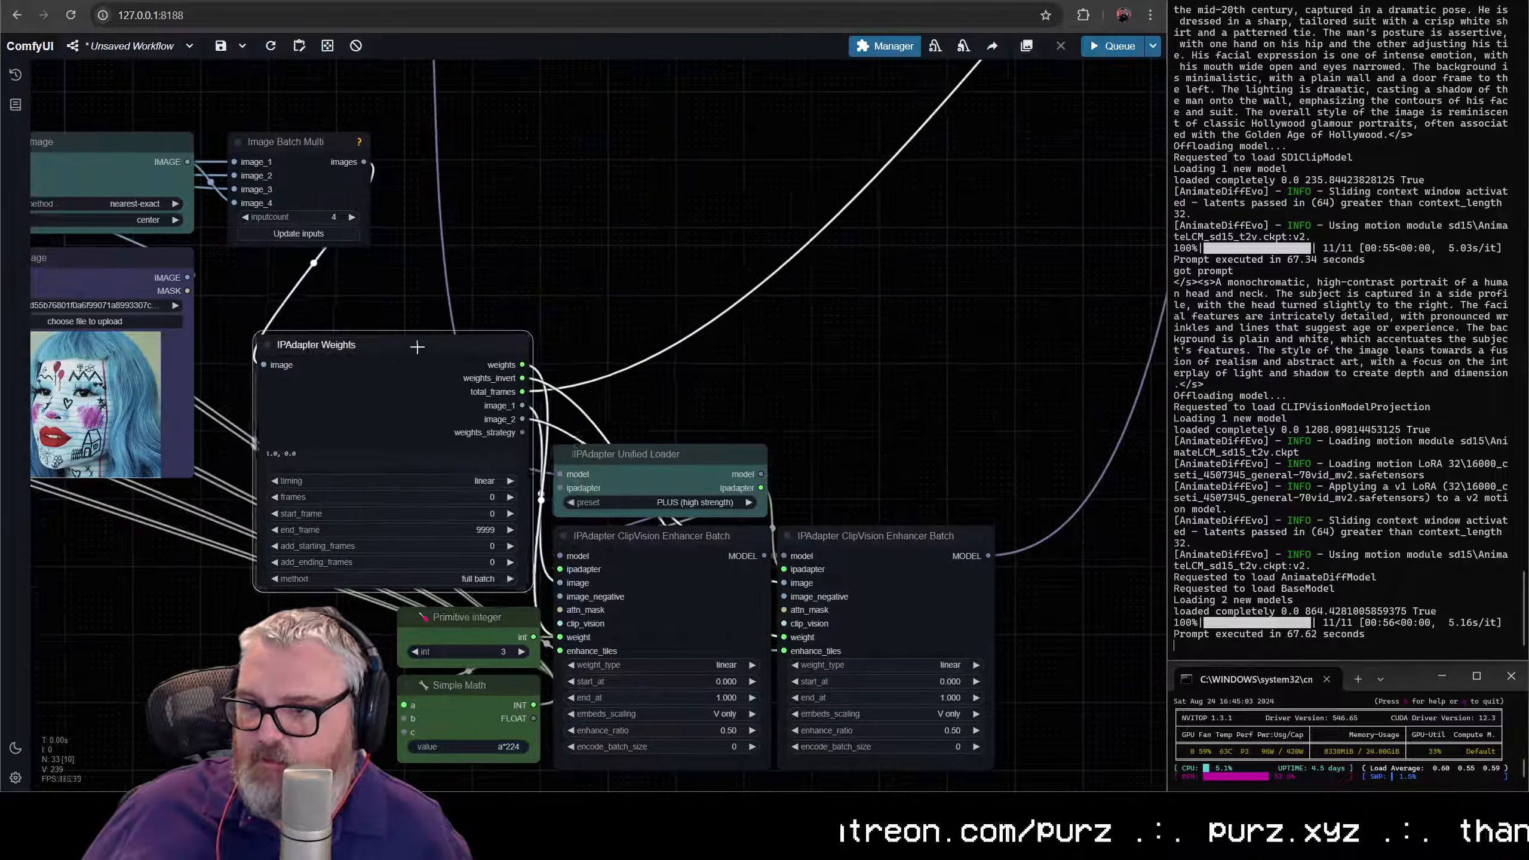
left_click_drag(670, 566, 664, 464)
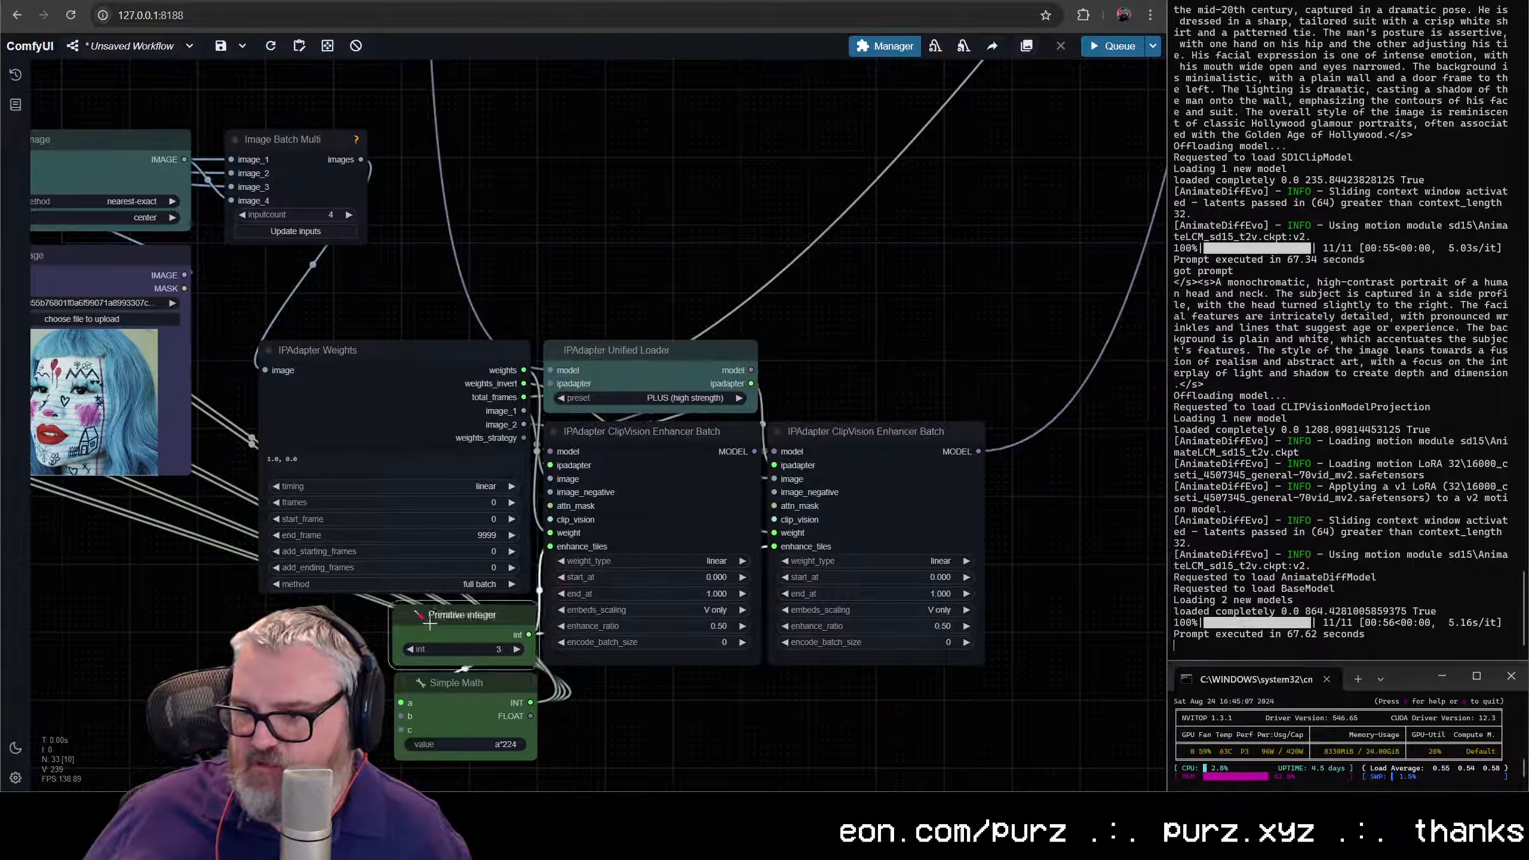
- Place the Primitive integer and Simple Math nodes side by side beneath IPAdapter Weights, and nudge IPAdapter Weights clear of the Unified Loader
left_click_drag(429, 624, 260, 624)
left_click_drag(461, 687, 447, 612)
left_click(346, 617)
left_click(411, 397)
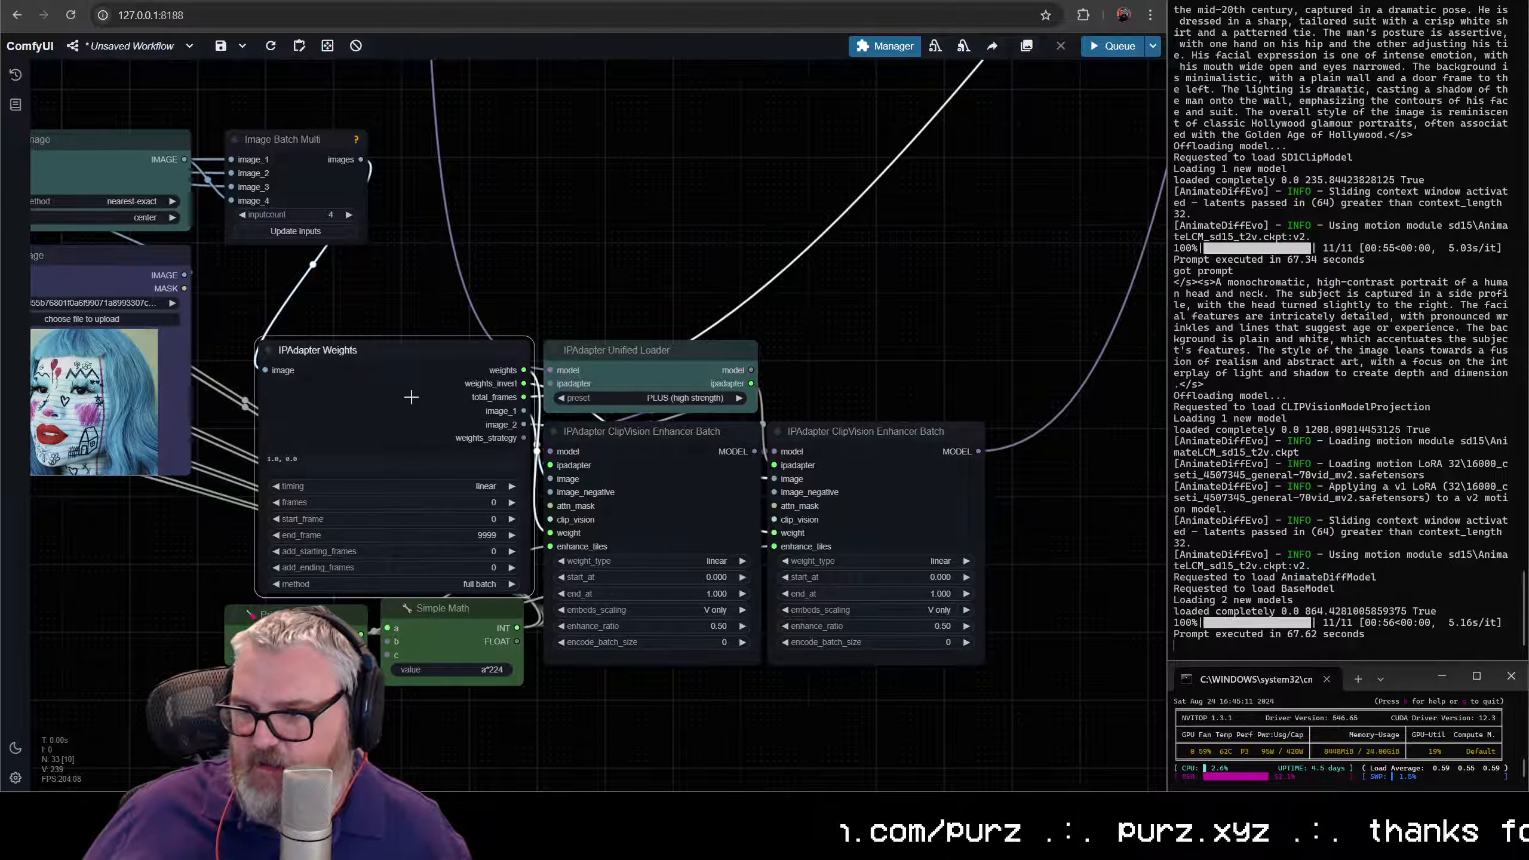
left_click_drag(416, 361, 410, 360)
left_click(593, 415)
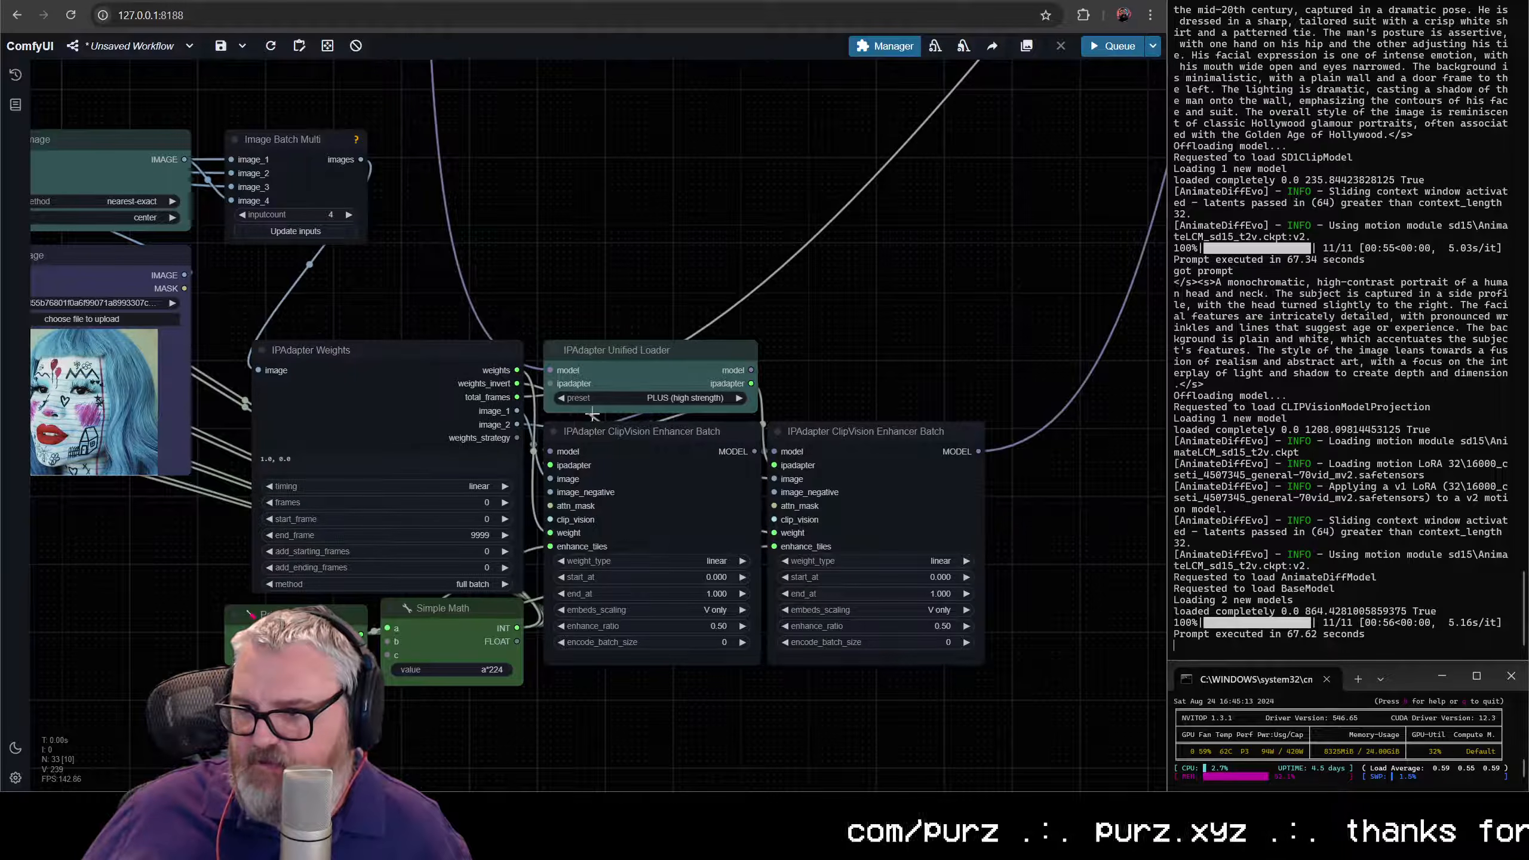
- Set IPAdapter Weights' frames to 32 and add_starting_frames to 16
scroll(477, 471, "up", 10)
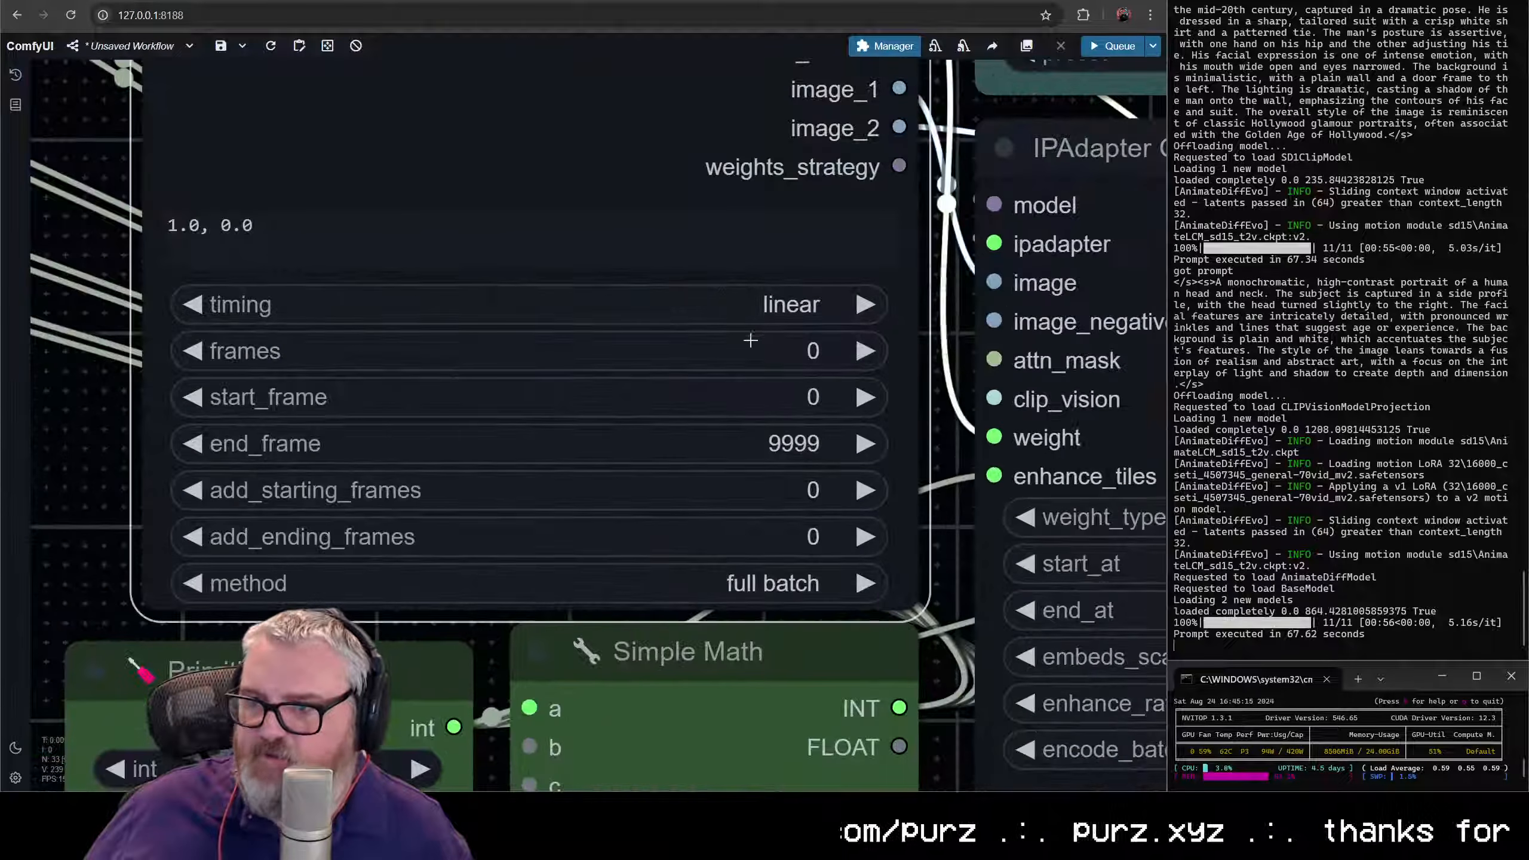
left_click(752, 348)
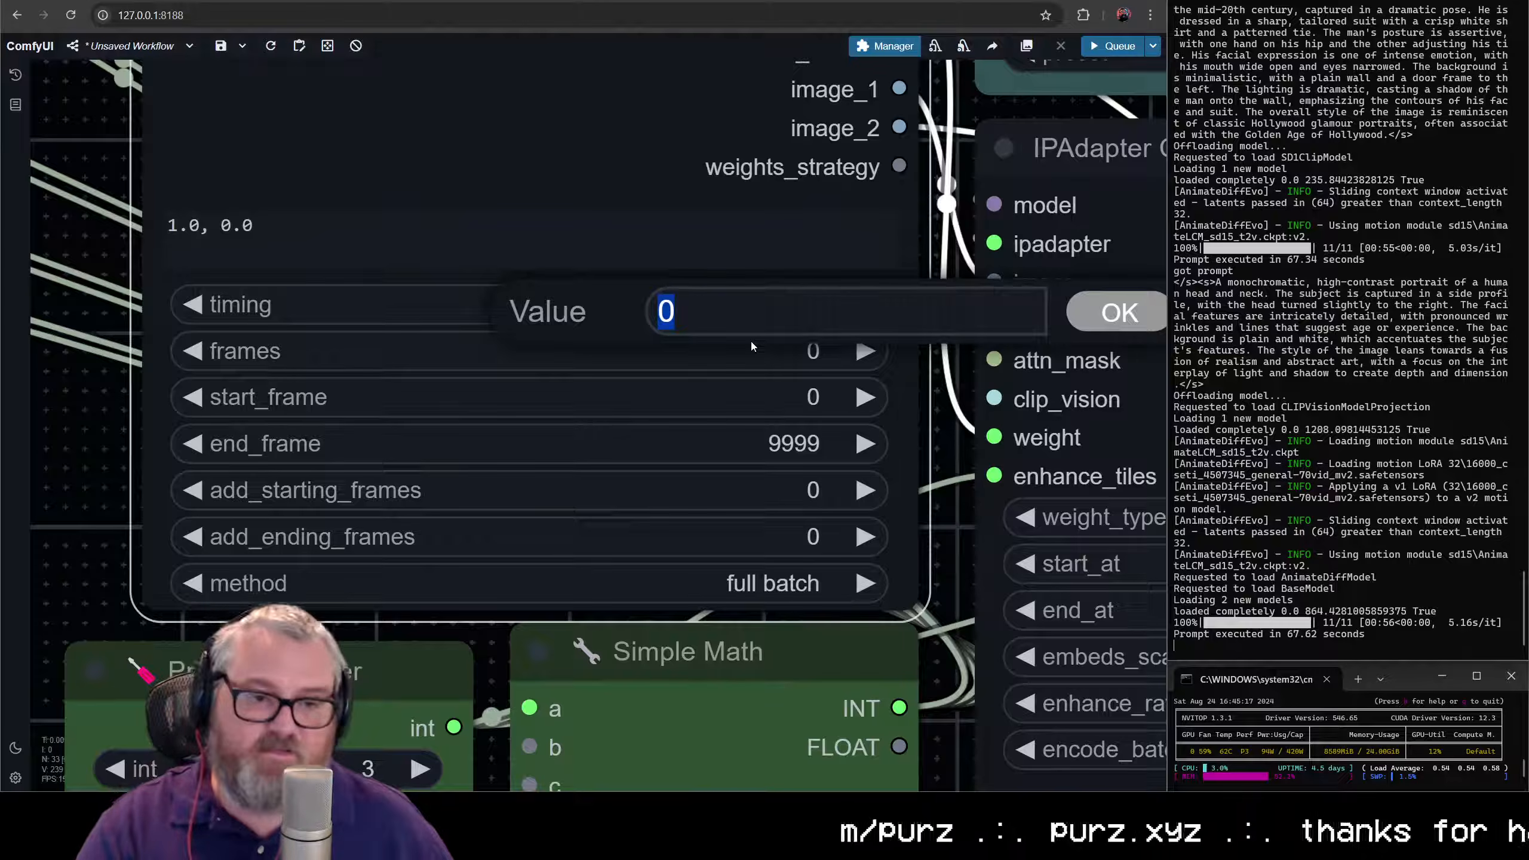
type("32")
key("Return")
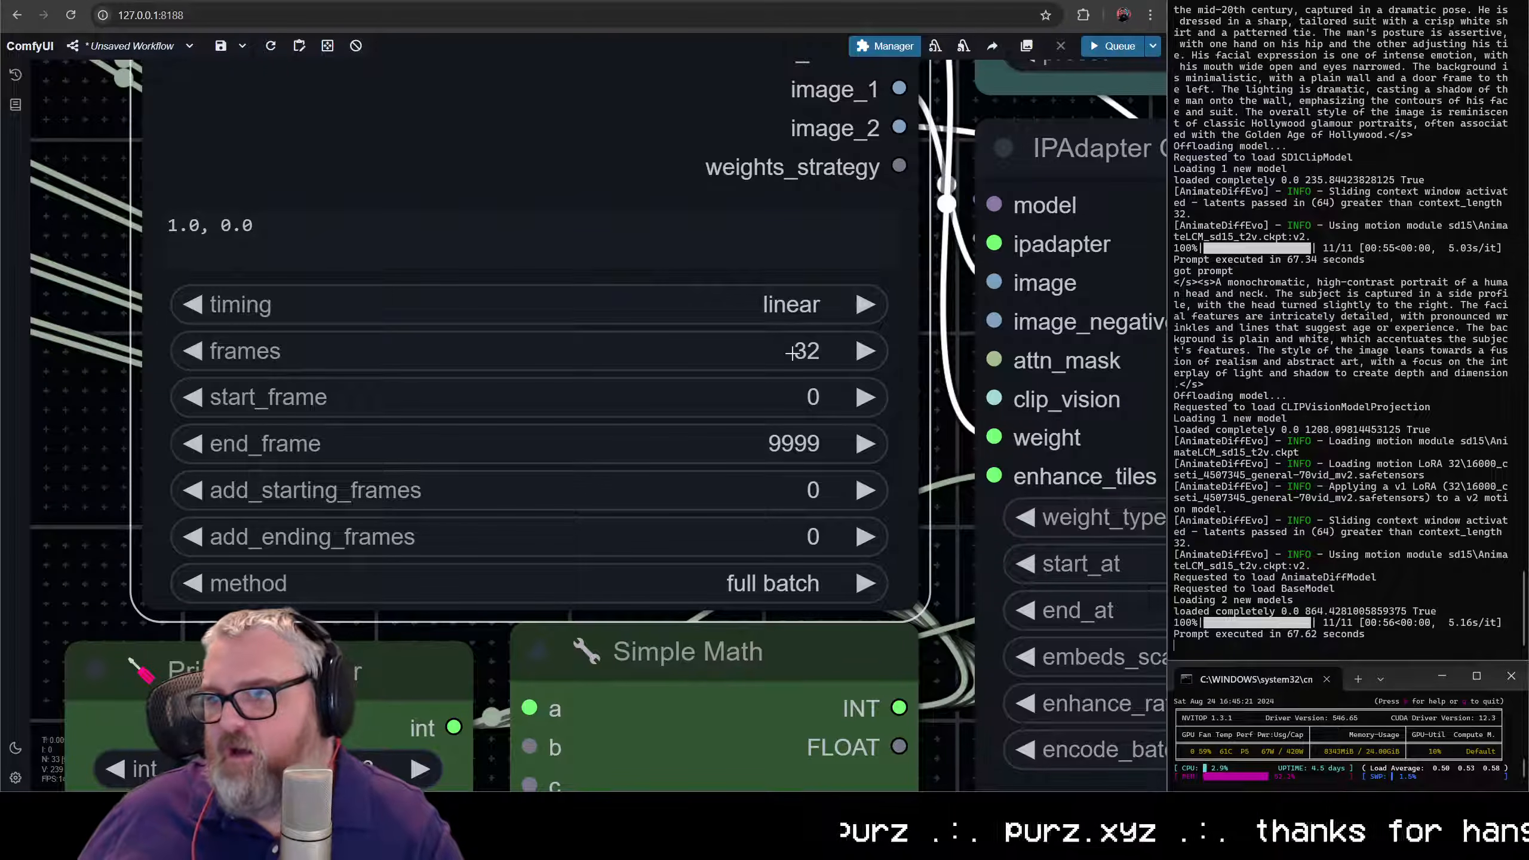
left_click(777, 488)
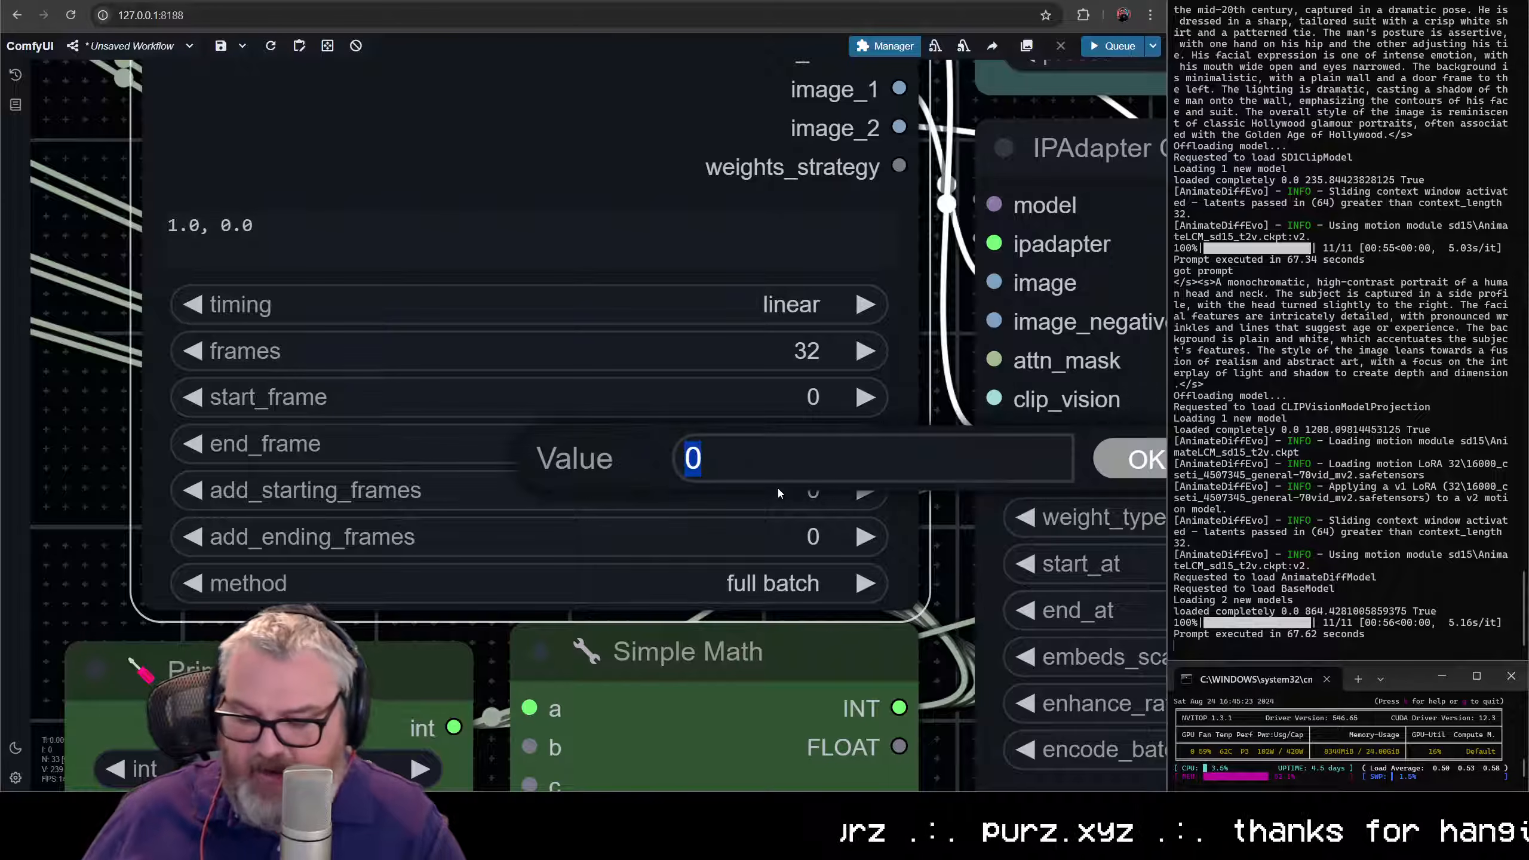
type("16")
key("Return")
- Set IPAdapter Weights' add_ending_frames to 16 and its method to alternate batches
left_click(756, 543)
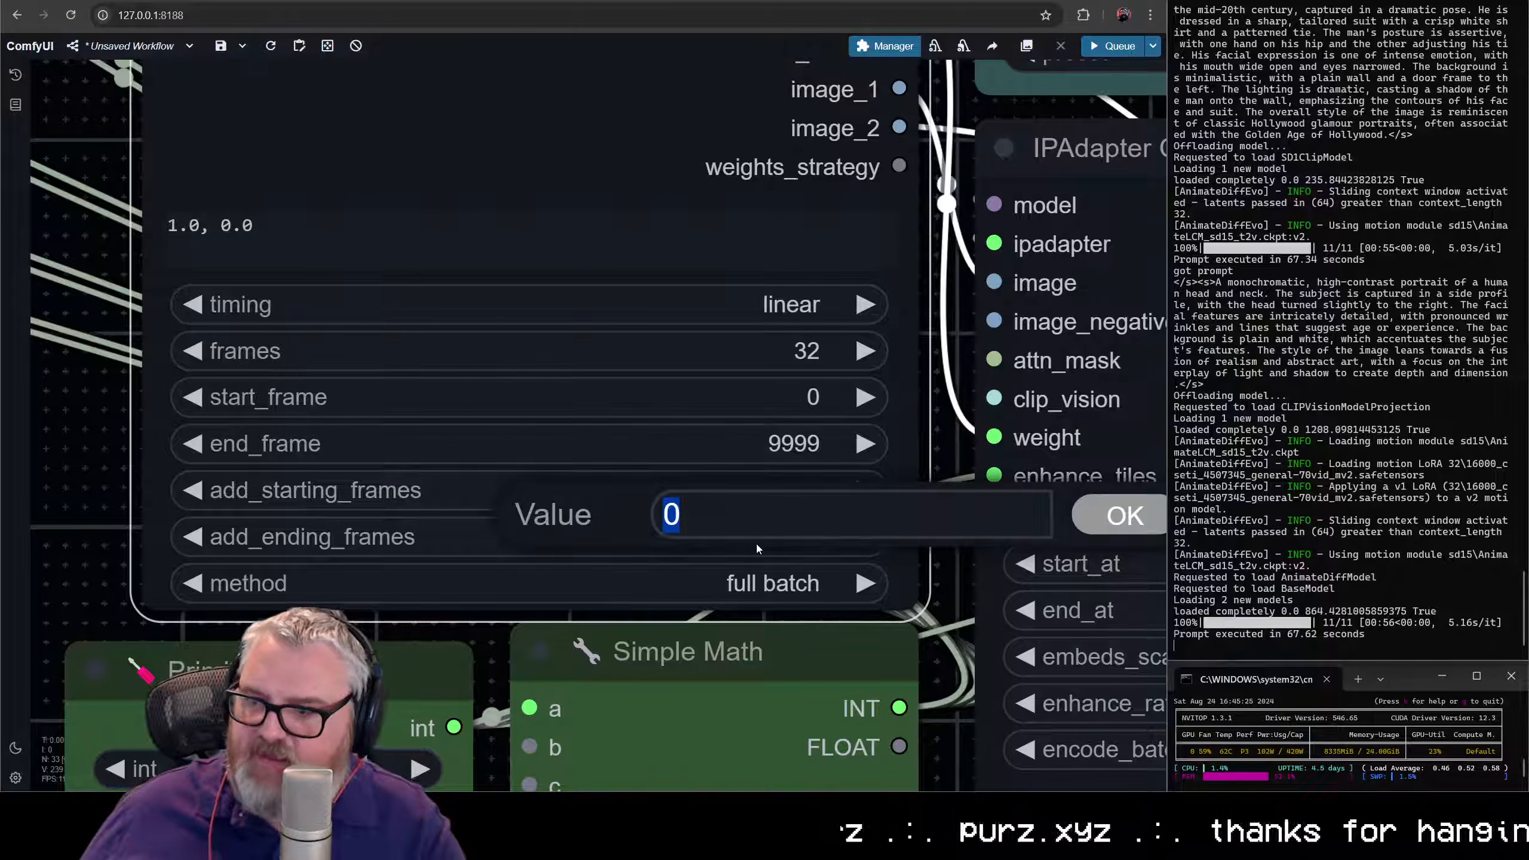
type("16")
key("Return")
left_click(776, 583)
left_click(750, 642)
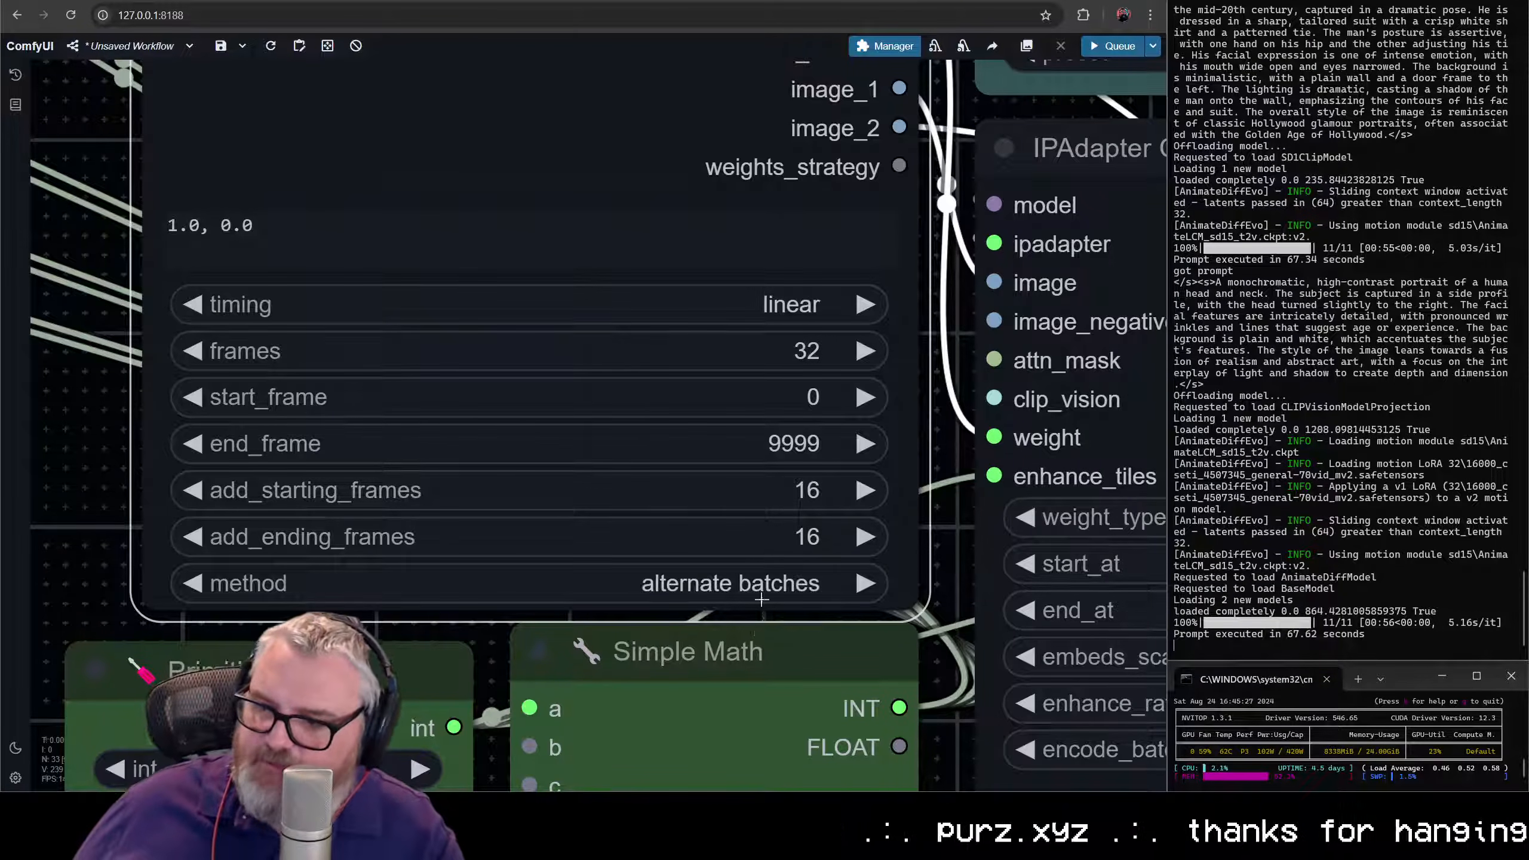
- Add an Image Concatenate node below the Enhancer Batch nodes, fed by IPAdapter Weights' image_1 and image_2 outputs
scroll(556, 527, "down", 4)
scroll(734, 223, "down", 8)
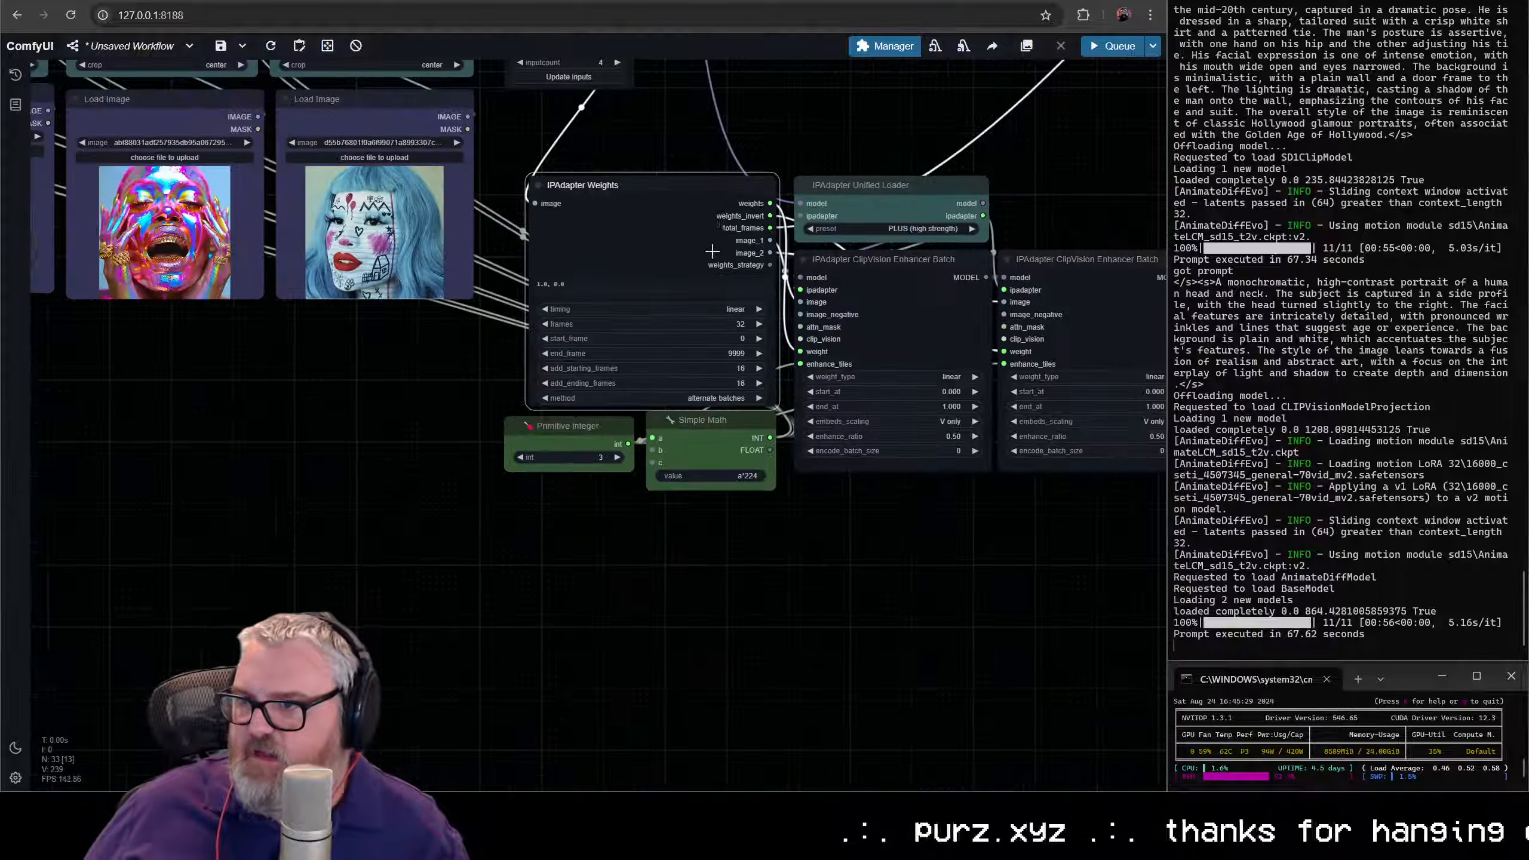
left_click(516, 378)
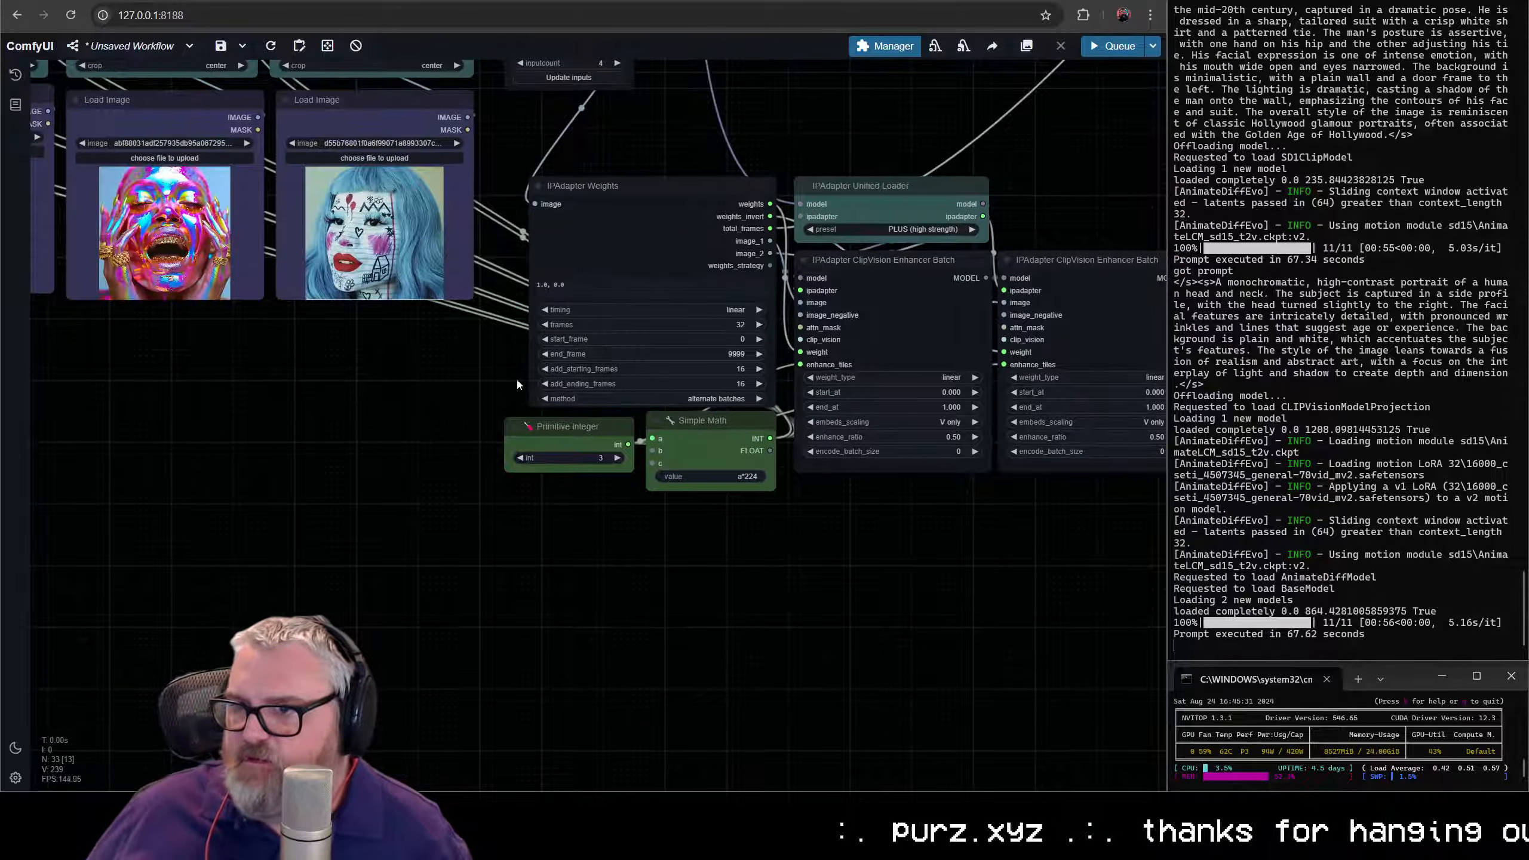
left_click_drag(516, 377, 143, 390)
left_click_drag(498, 615, 498, 616)
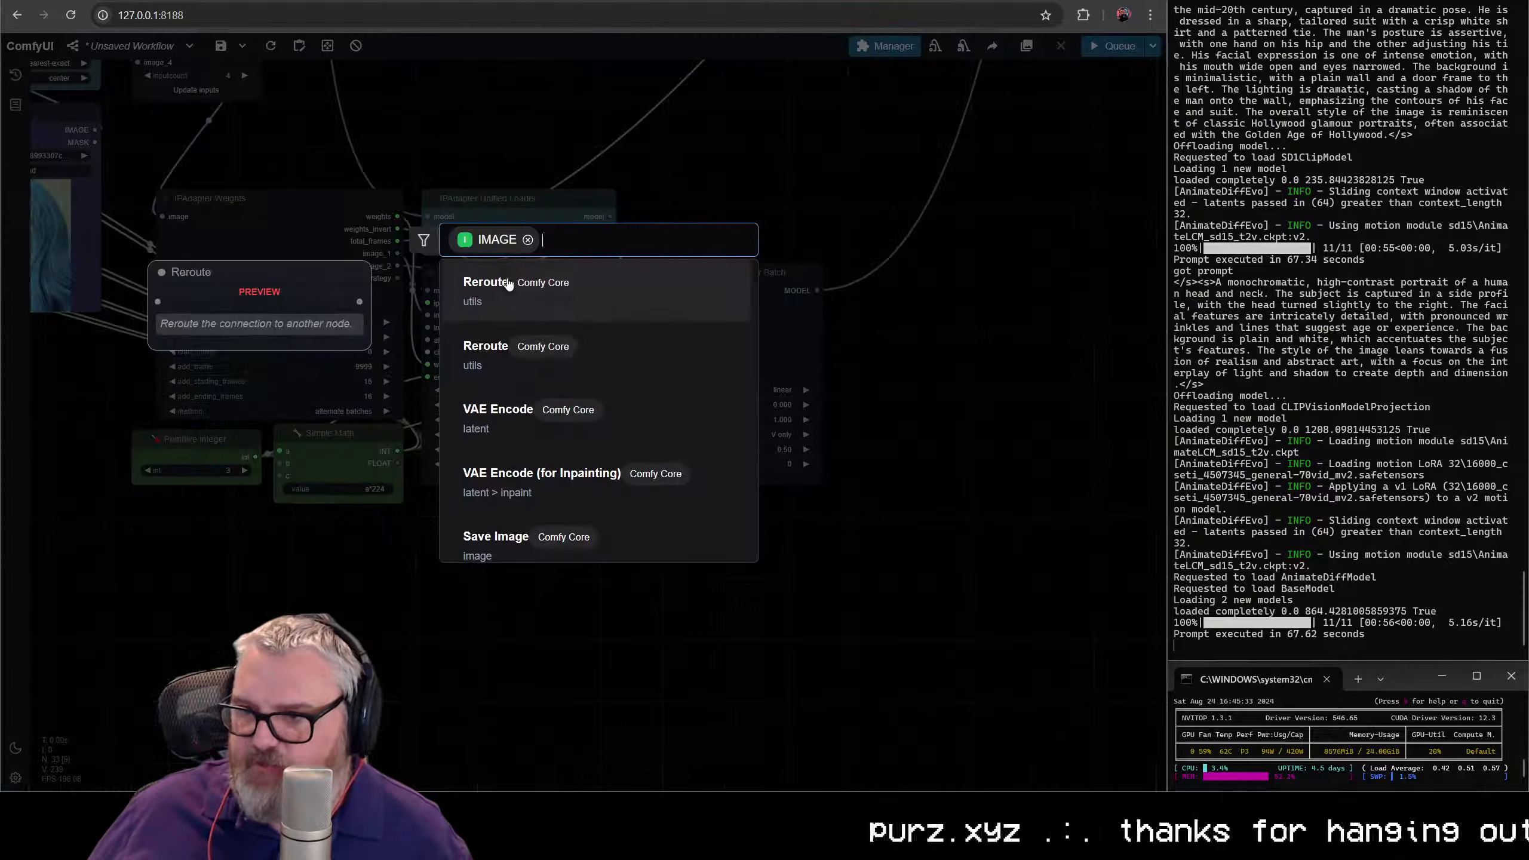
type("i")
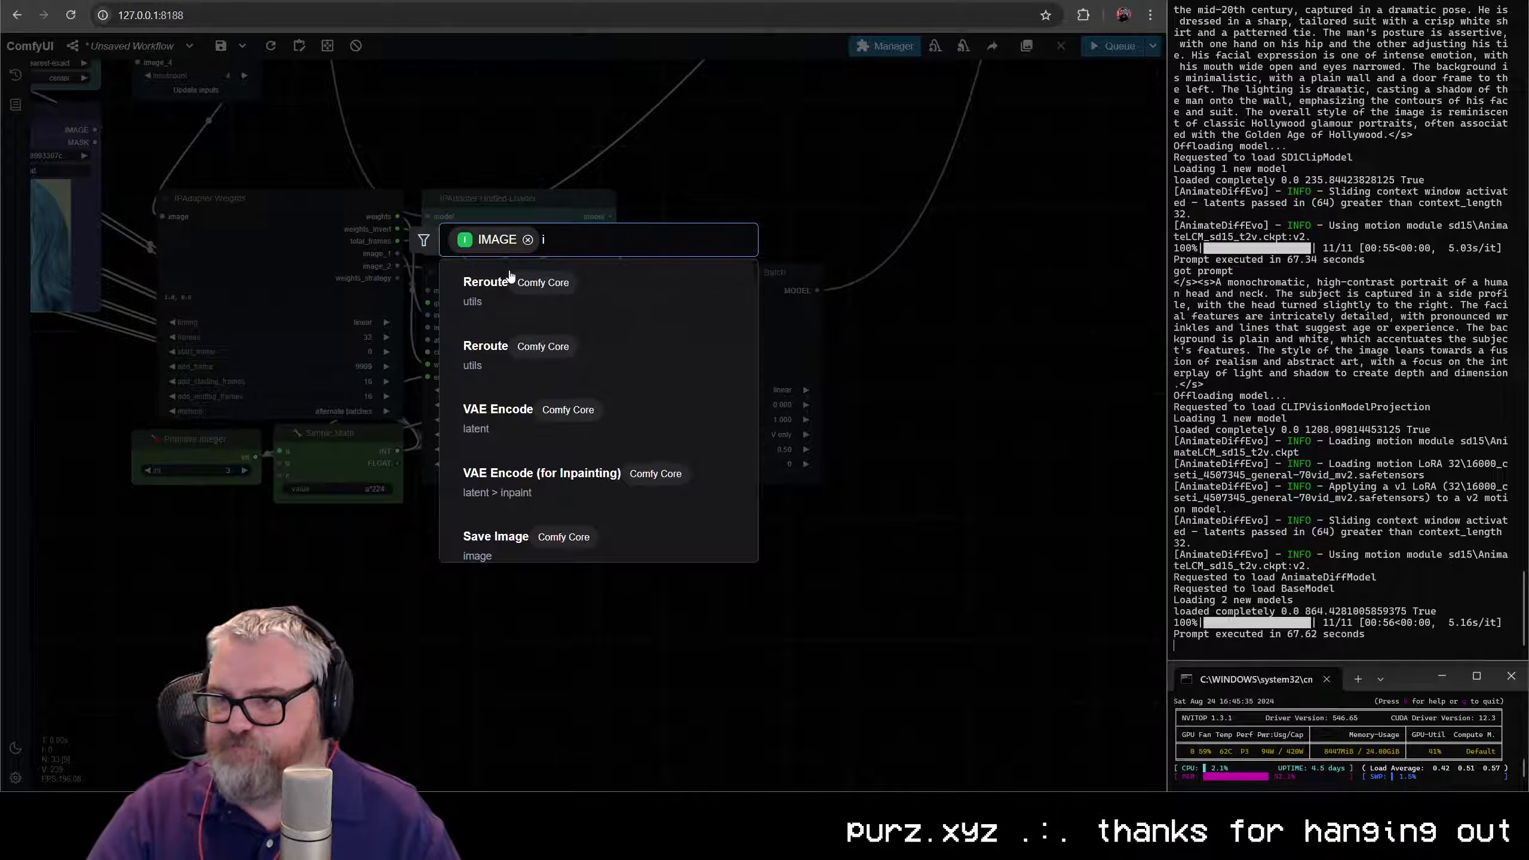
type("mmage conca")
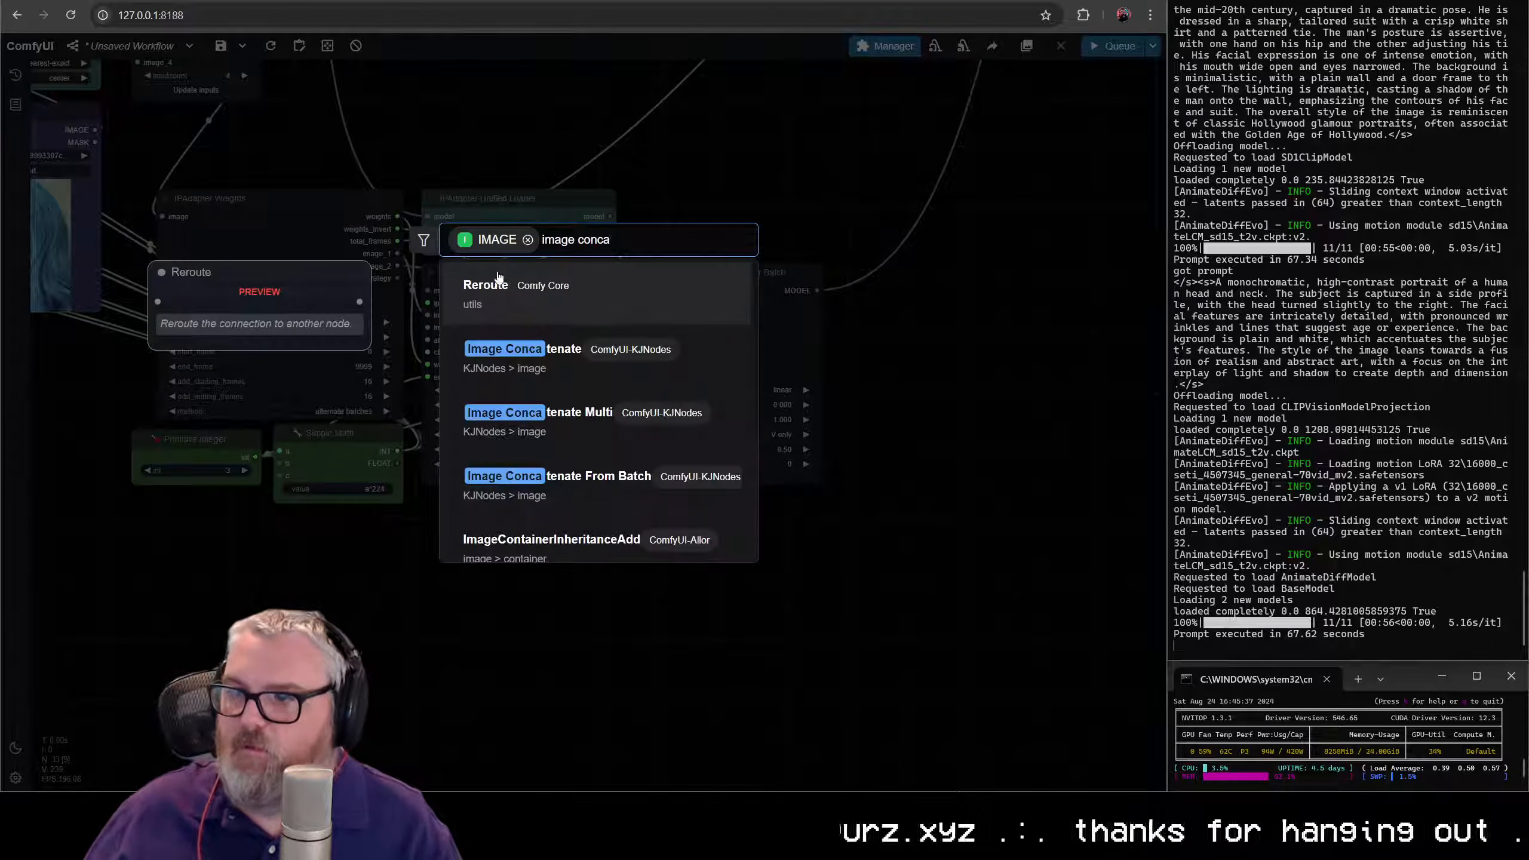
type("t")
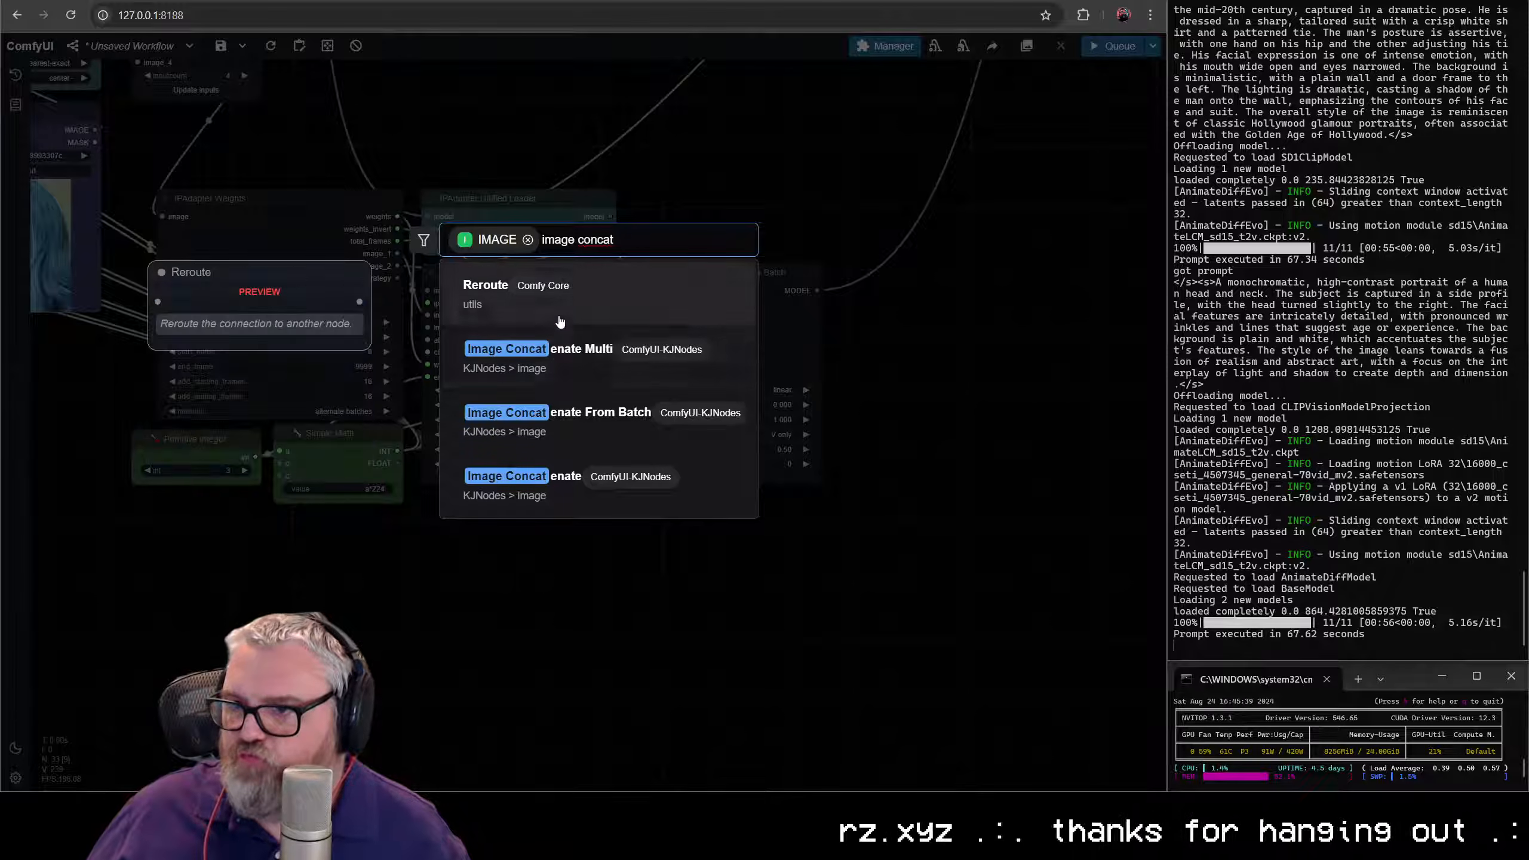
left_click(557, 485)
left_click_drag(575, 614, 515, 551)
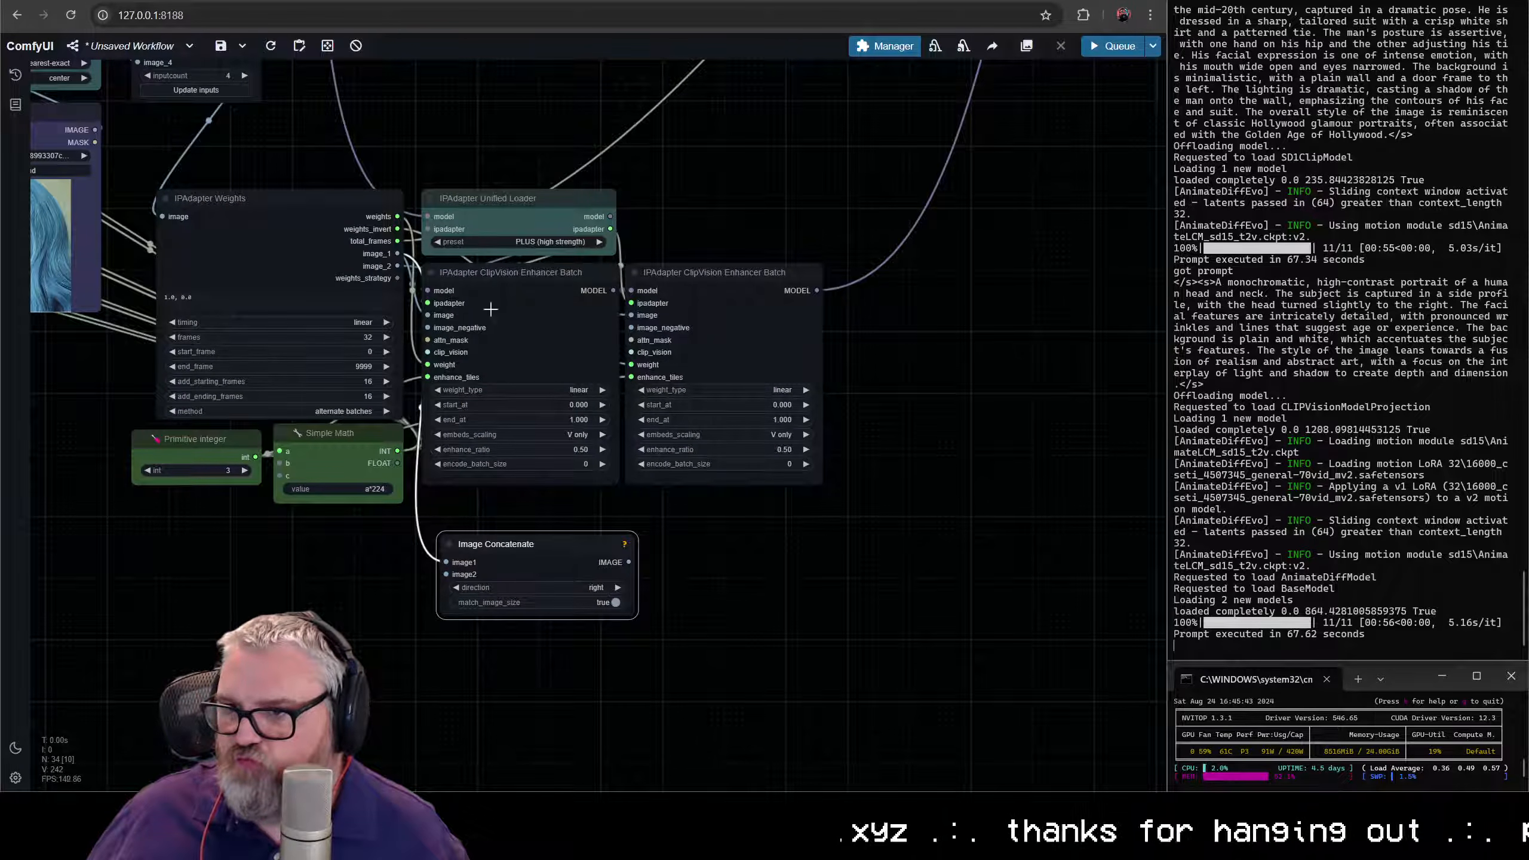
left_click_drag(578, 697, 446, 574)
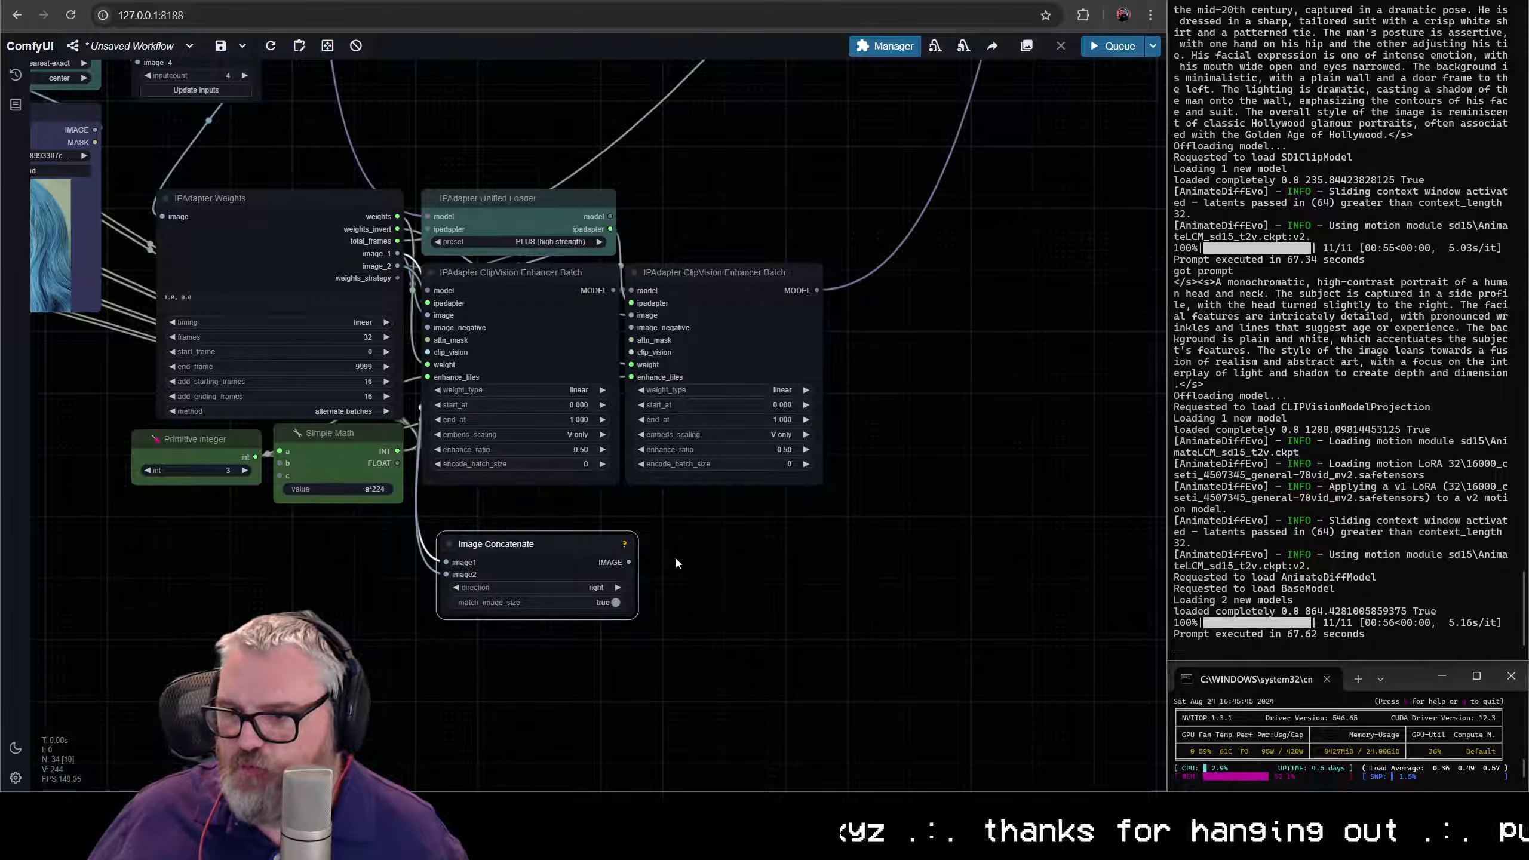
- Add a Video Combine node connected to the Image Concatenate node's IMAGE output
left_click_drag(628, 561, 734, 567)
type("vi")
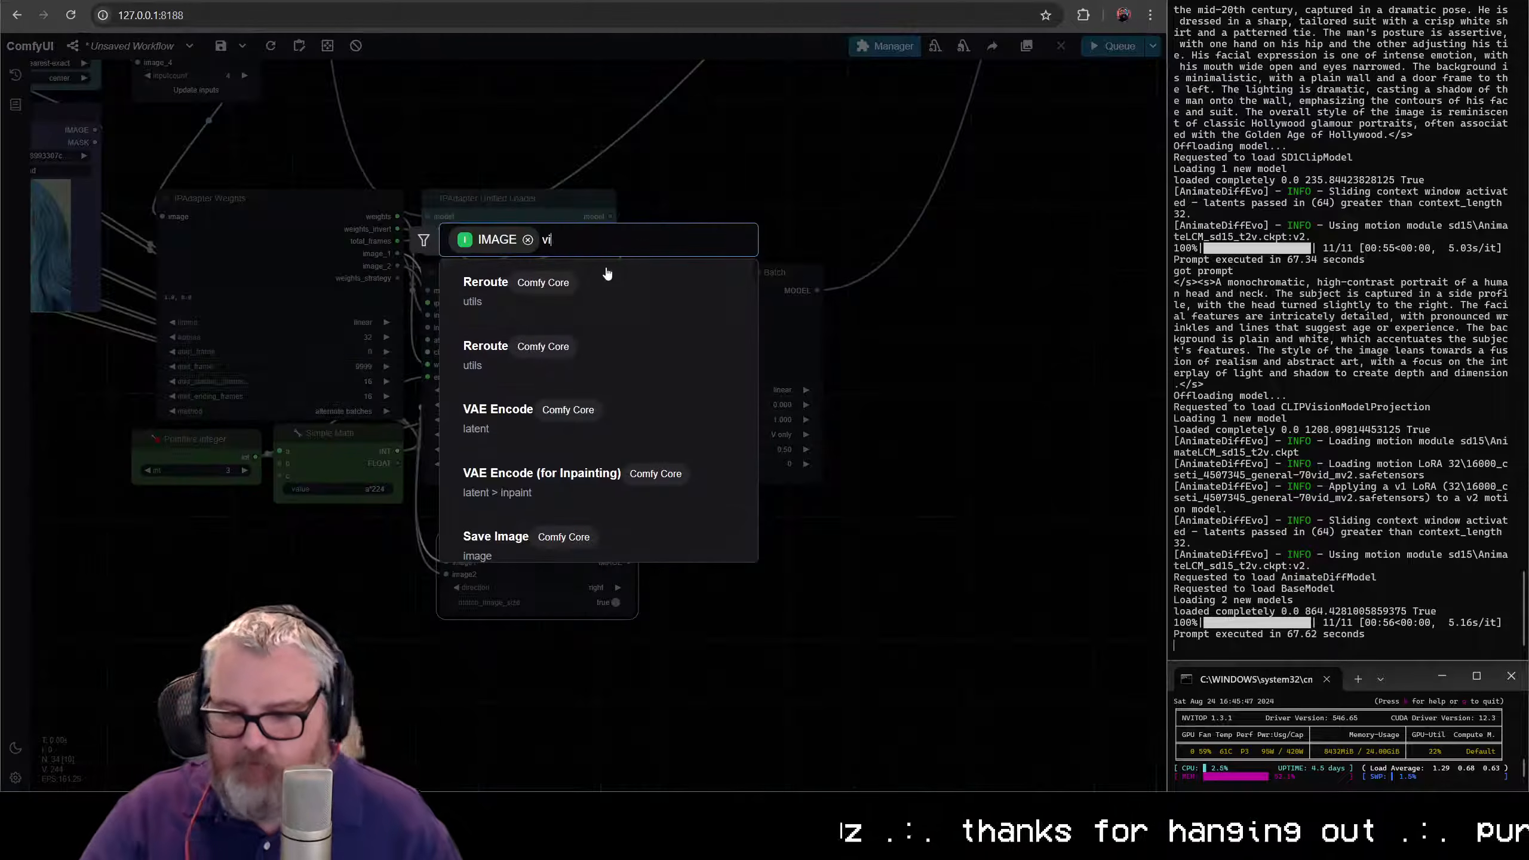
type("deo com")
left_click(580, 368)
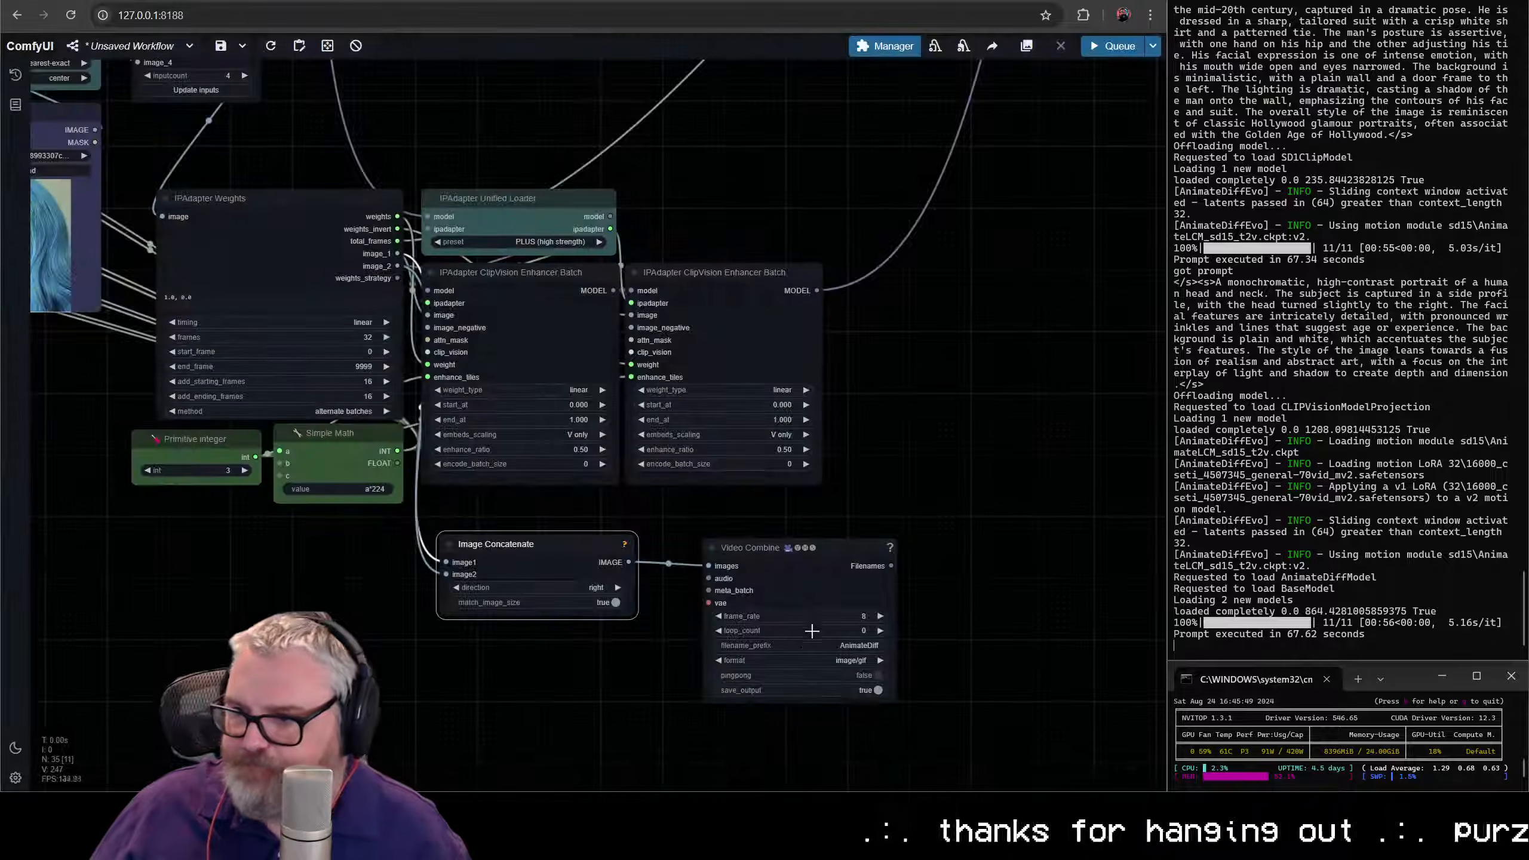
- Turn off save_output on Video Combine, set its frame_rate to 24 and its format to video/h264-mp4
left_click(854, 696)
left_click(853, 619)
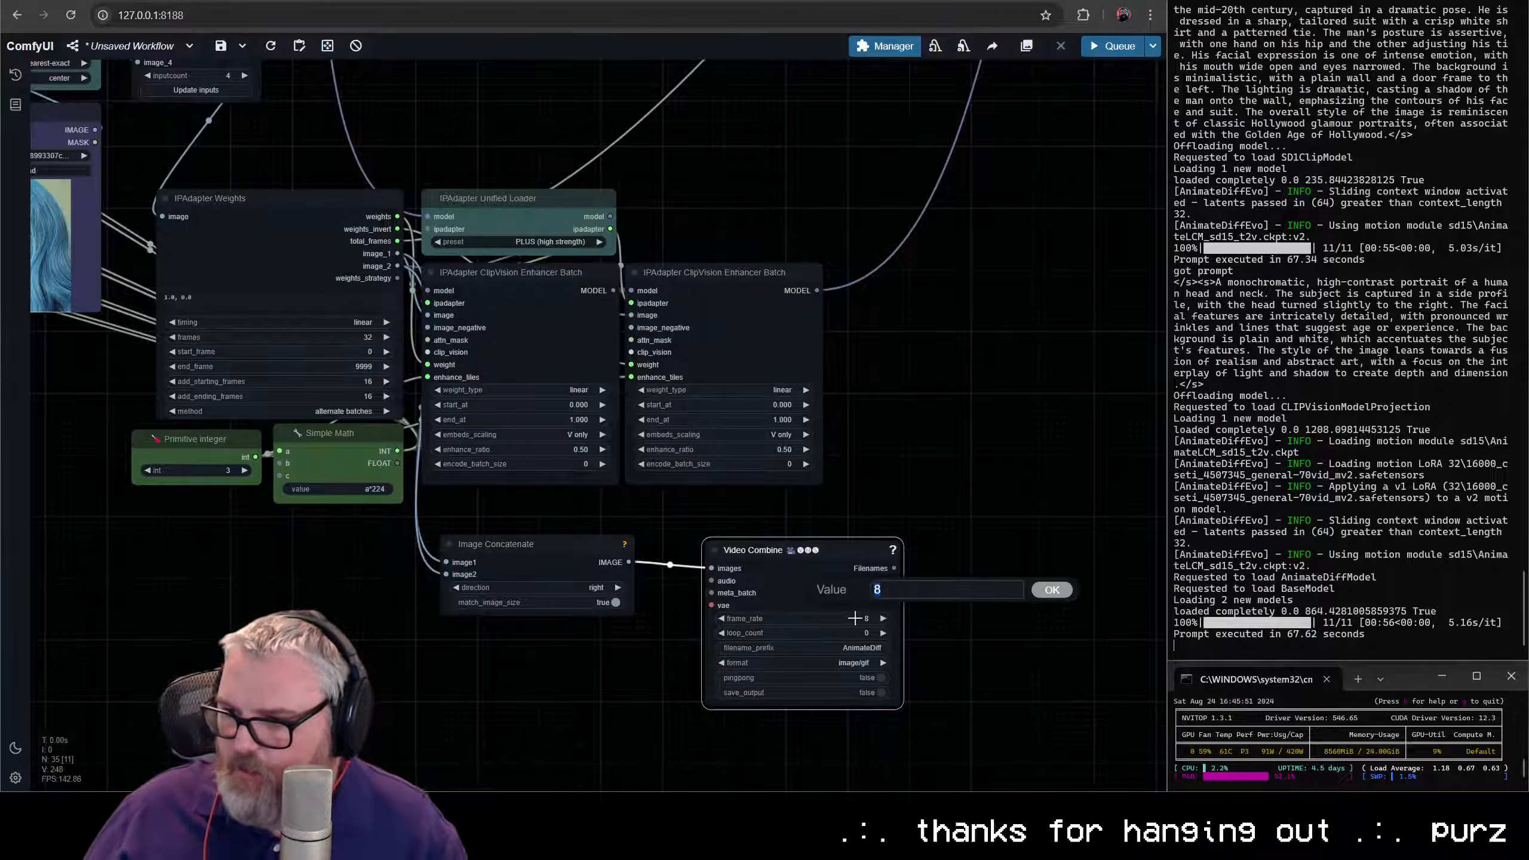
type("24")
key("Return")
left_click(837, 662)
left_click(887, 737)
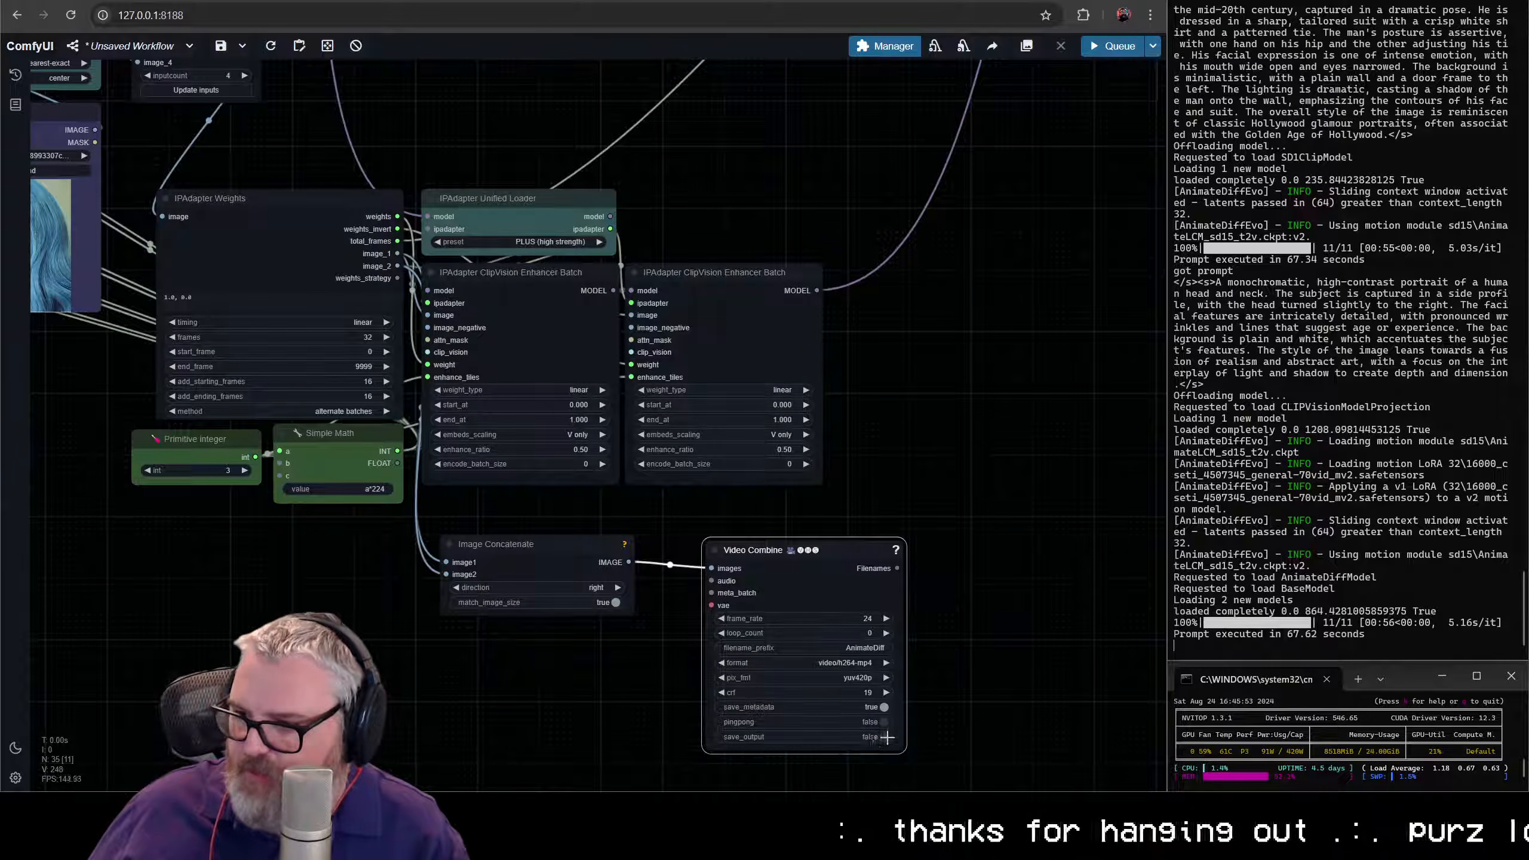
- Move Image Concatenate under Simple Math and Video Combine under the Enhancer Batch nodes, widening Video Combine to span both
left_click_drag(783, 551, 747, 621)
scroll(742, 505, "down", 2)
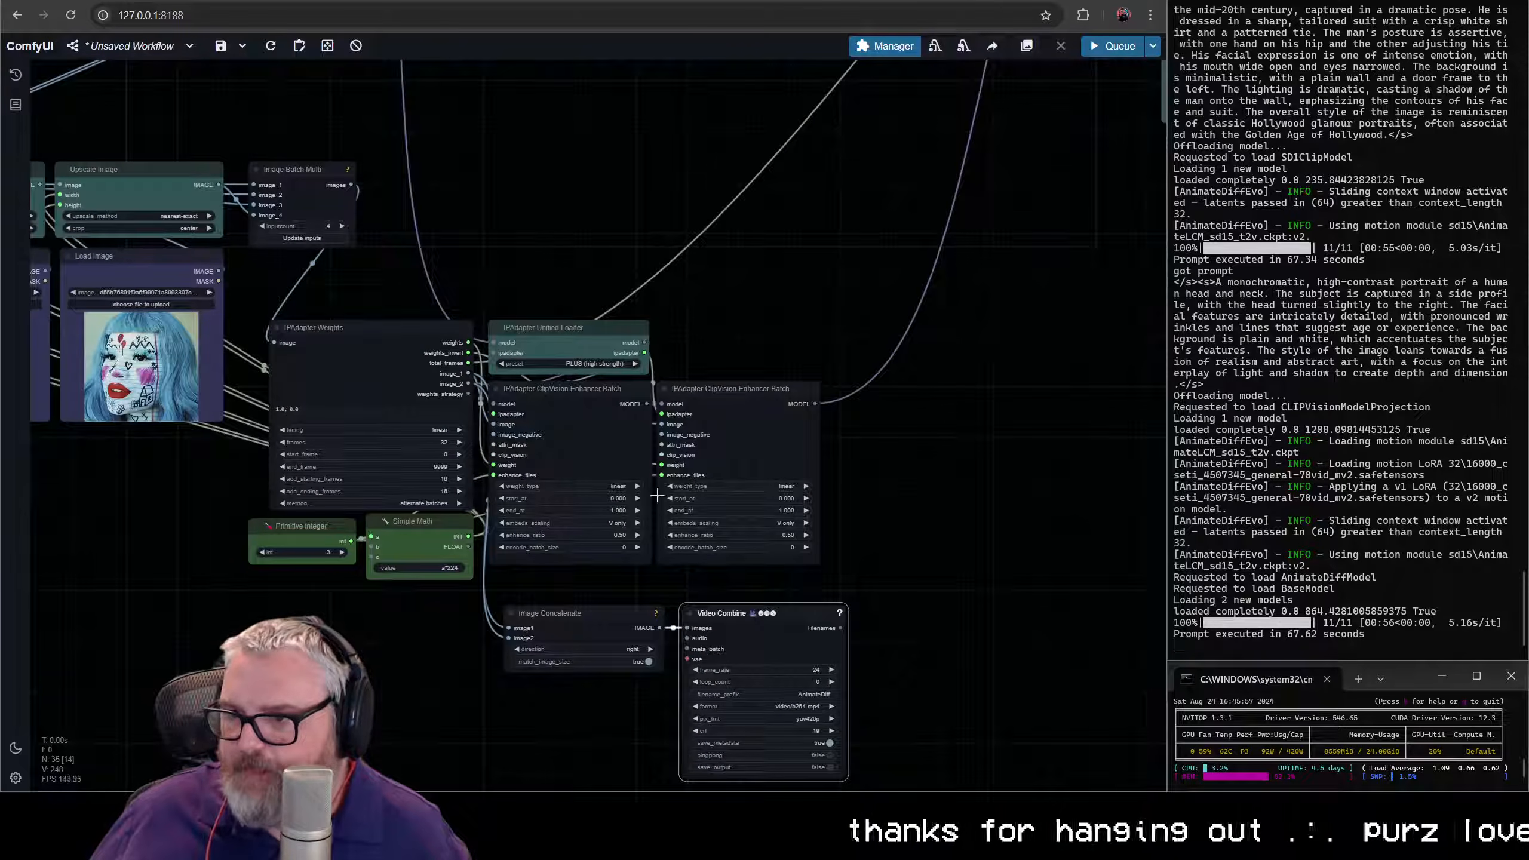
left_click_drag(581, 618, 385, 602)
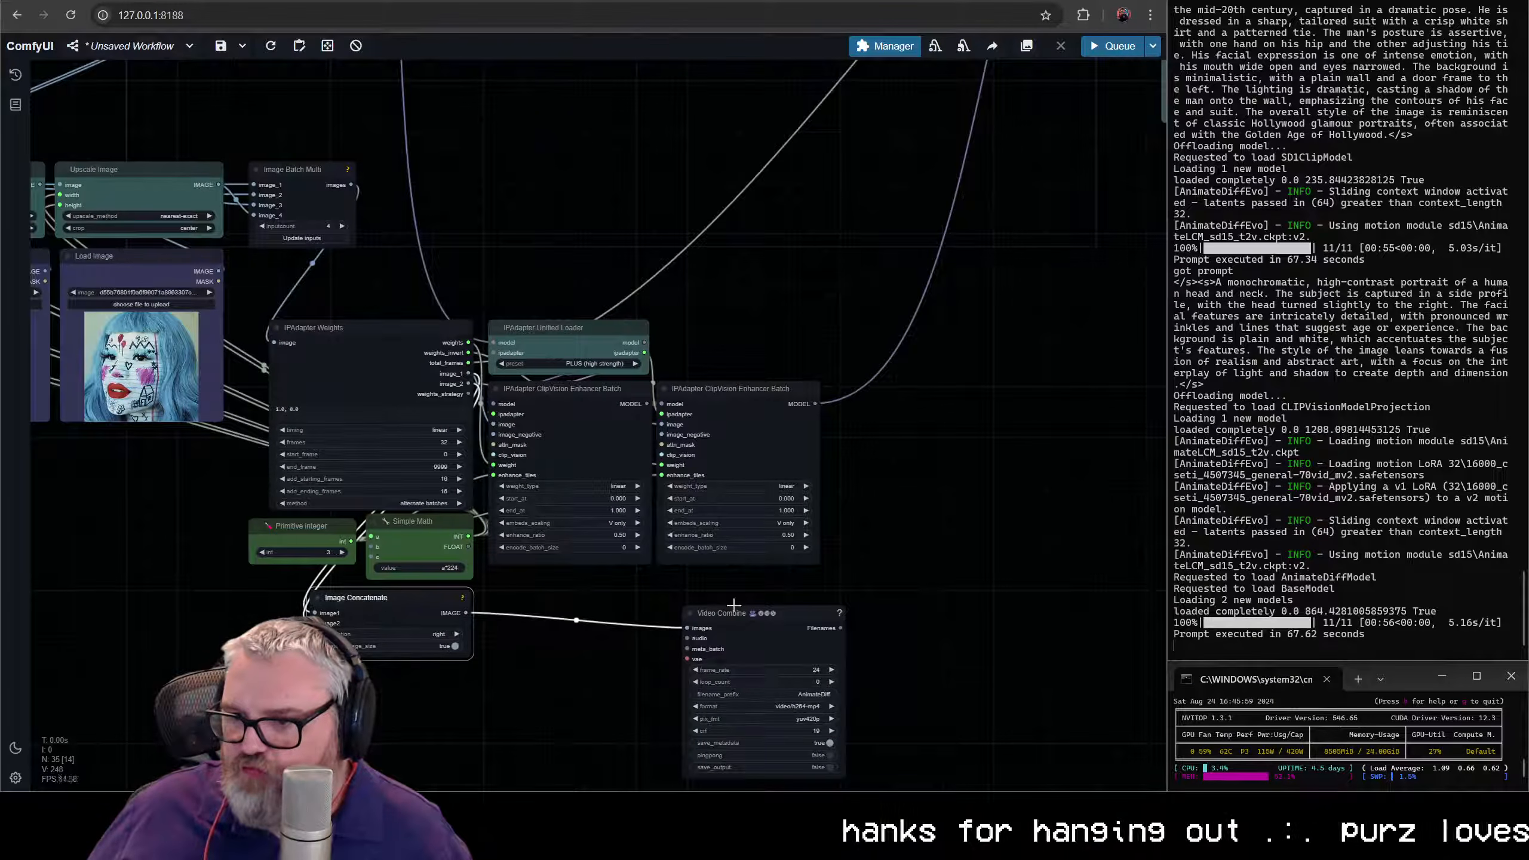
left_click_drag(733, 604, 539, 568)
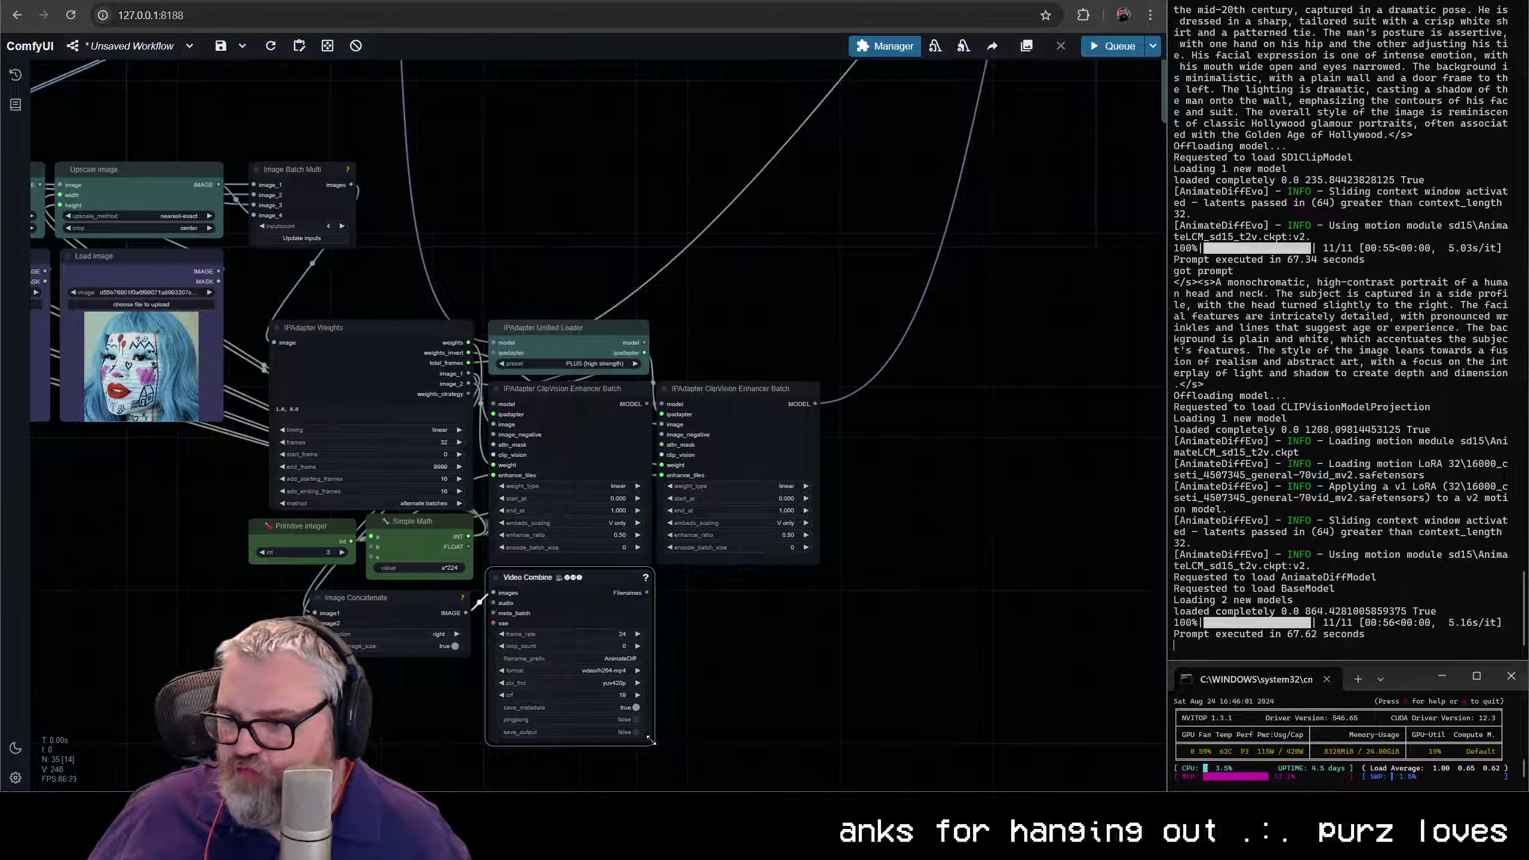
left_click_drag(652, 740, 820, 742)
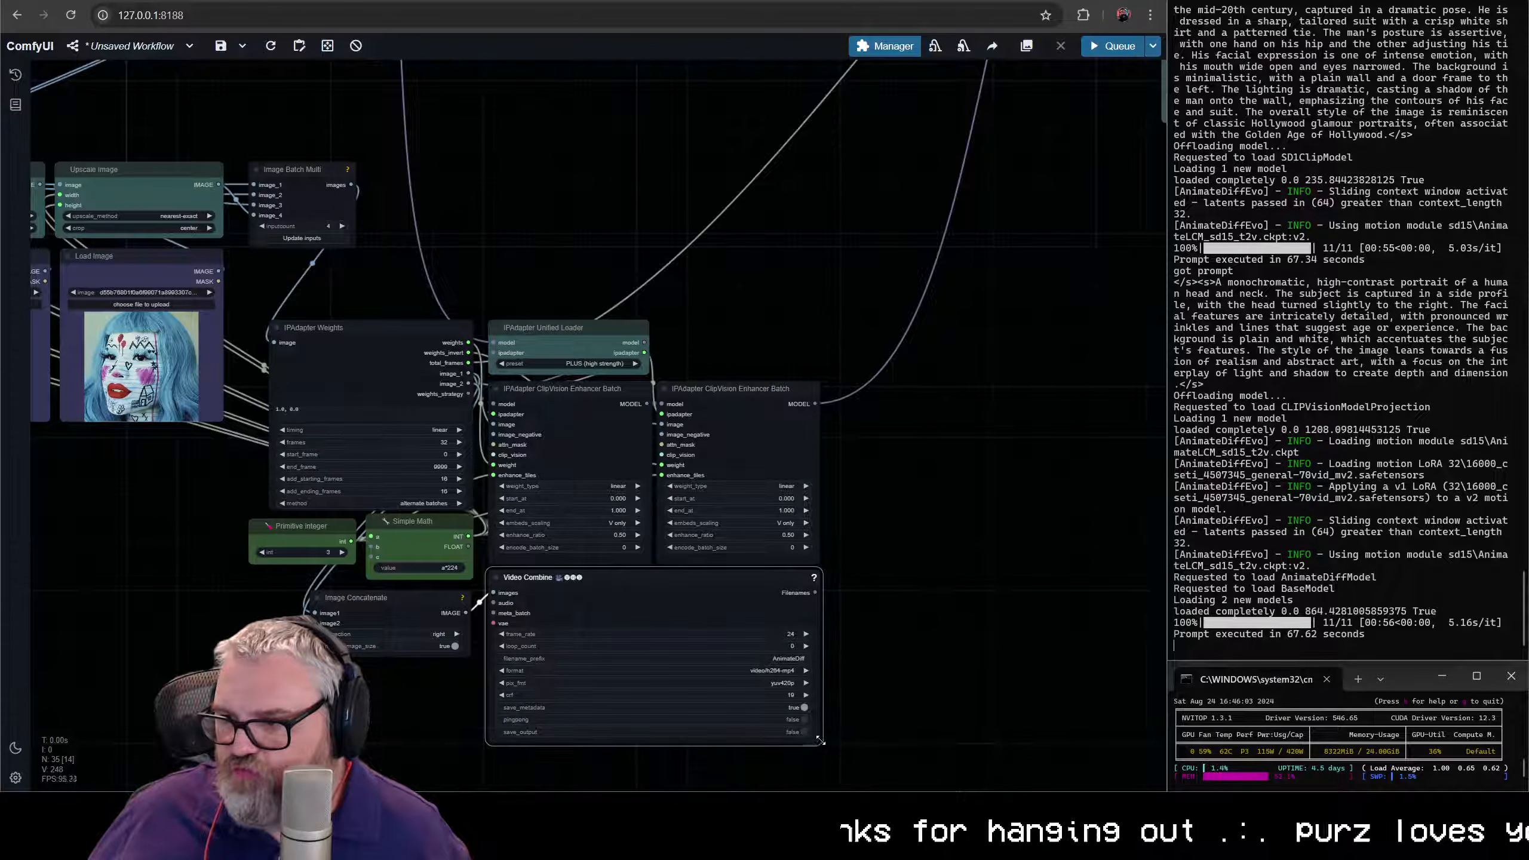
- Move the whole IPAdapter node cluster, including the preview nodes, up beside Image Batch Multi and align their top edges
scroll(851, 660, "down", 4)
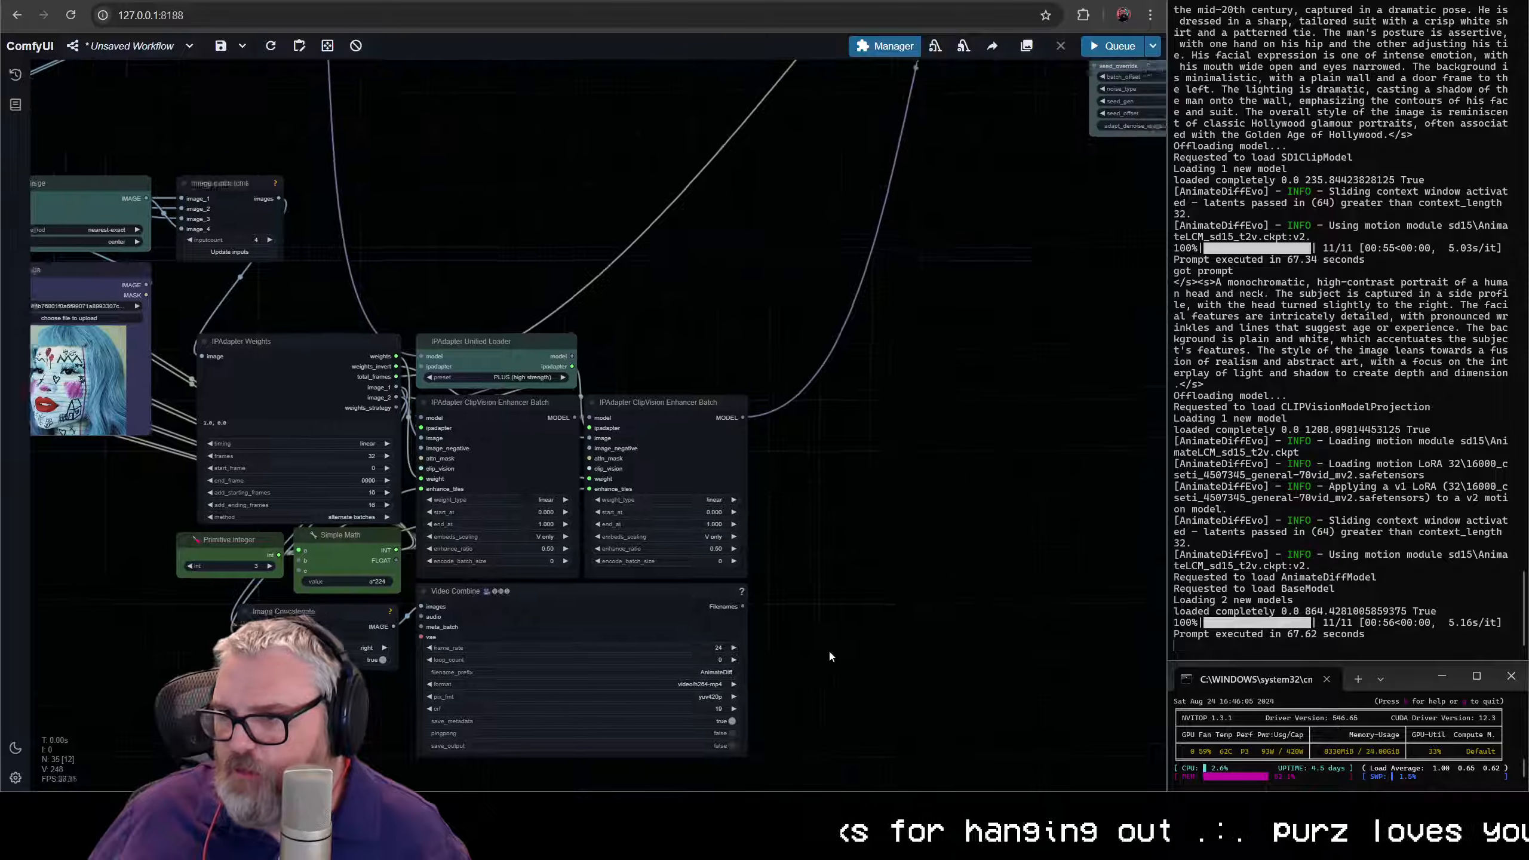
left_click_drag(848, 661, 1019, 641)
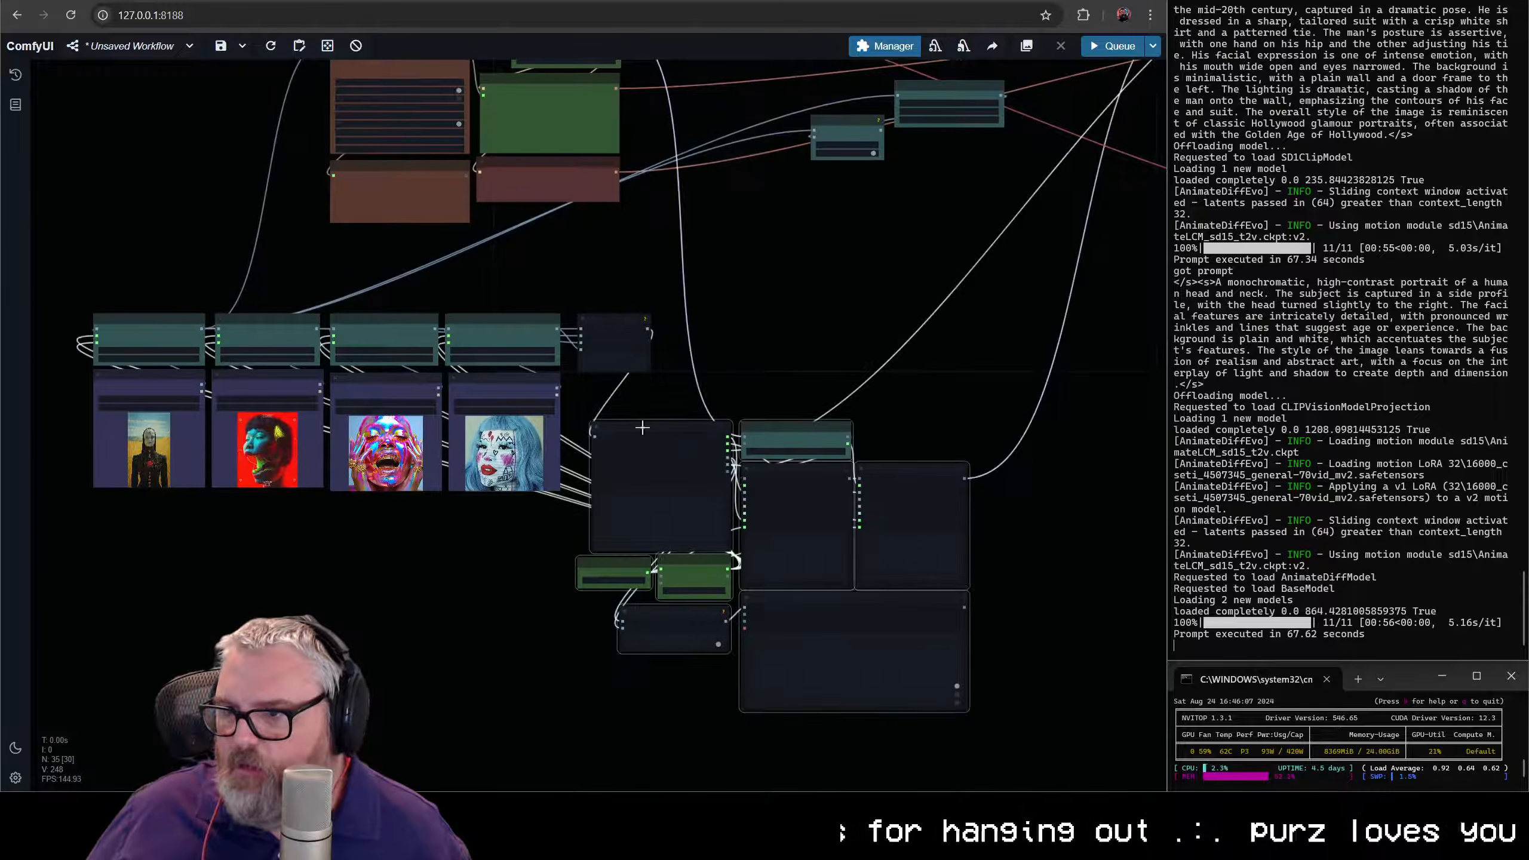
left_click_drag(656, 434, 441, 264)
scroll(725, 325, "up", 4)
scroll(721, 328, "up", 2)
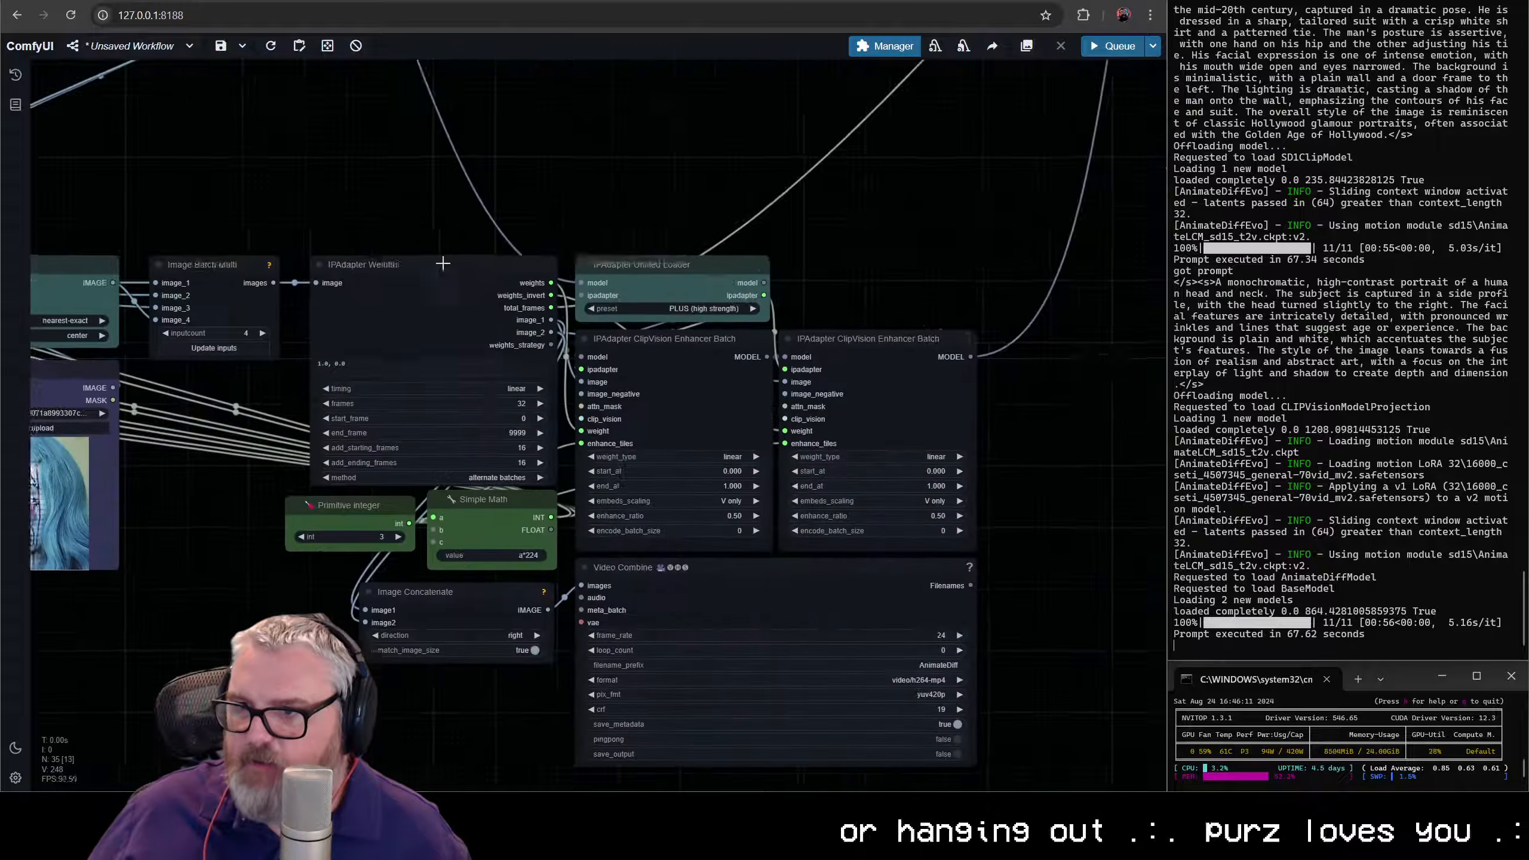
- Color Image Concatenate, IPAdapter Weights and both Enhancer Batch nodes the same teal as the Unified Loader
scroll(530, 365, "down", 2)
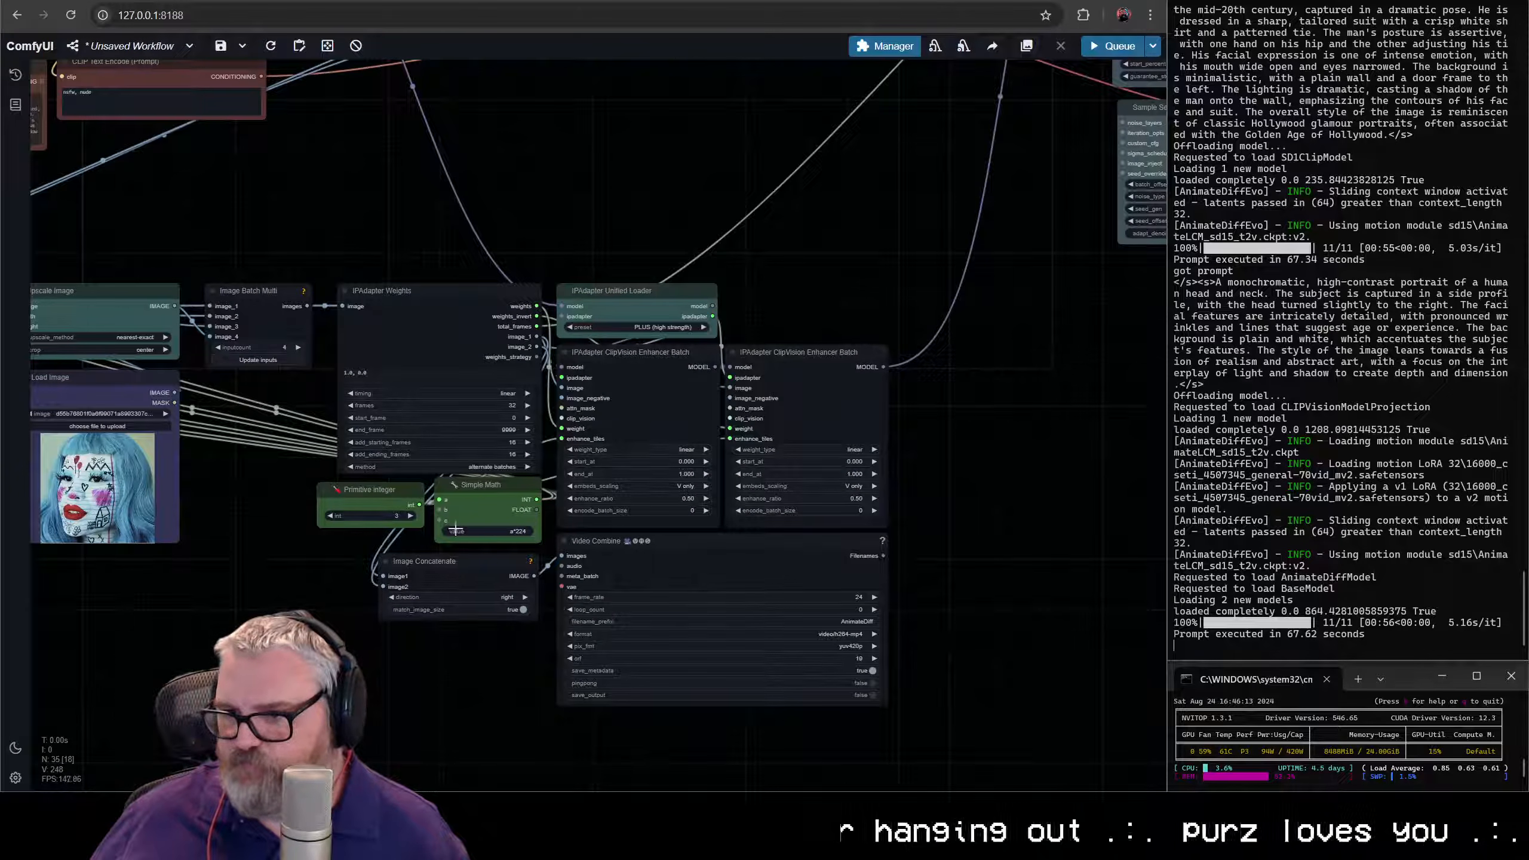
right_click(452, 561)
left_click(506, 728)
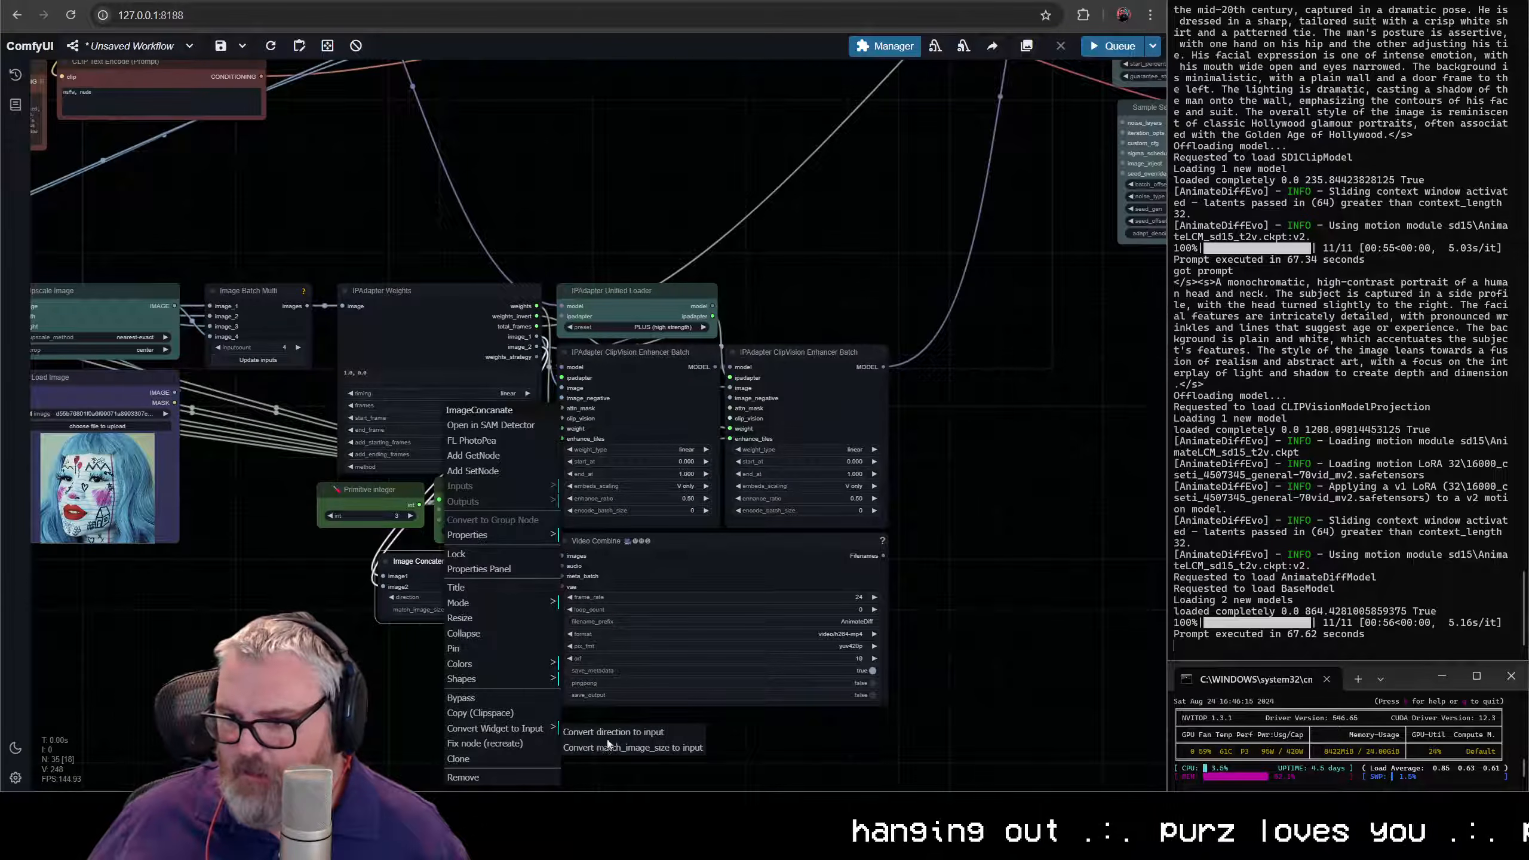
left_click(426, 655)
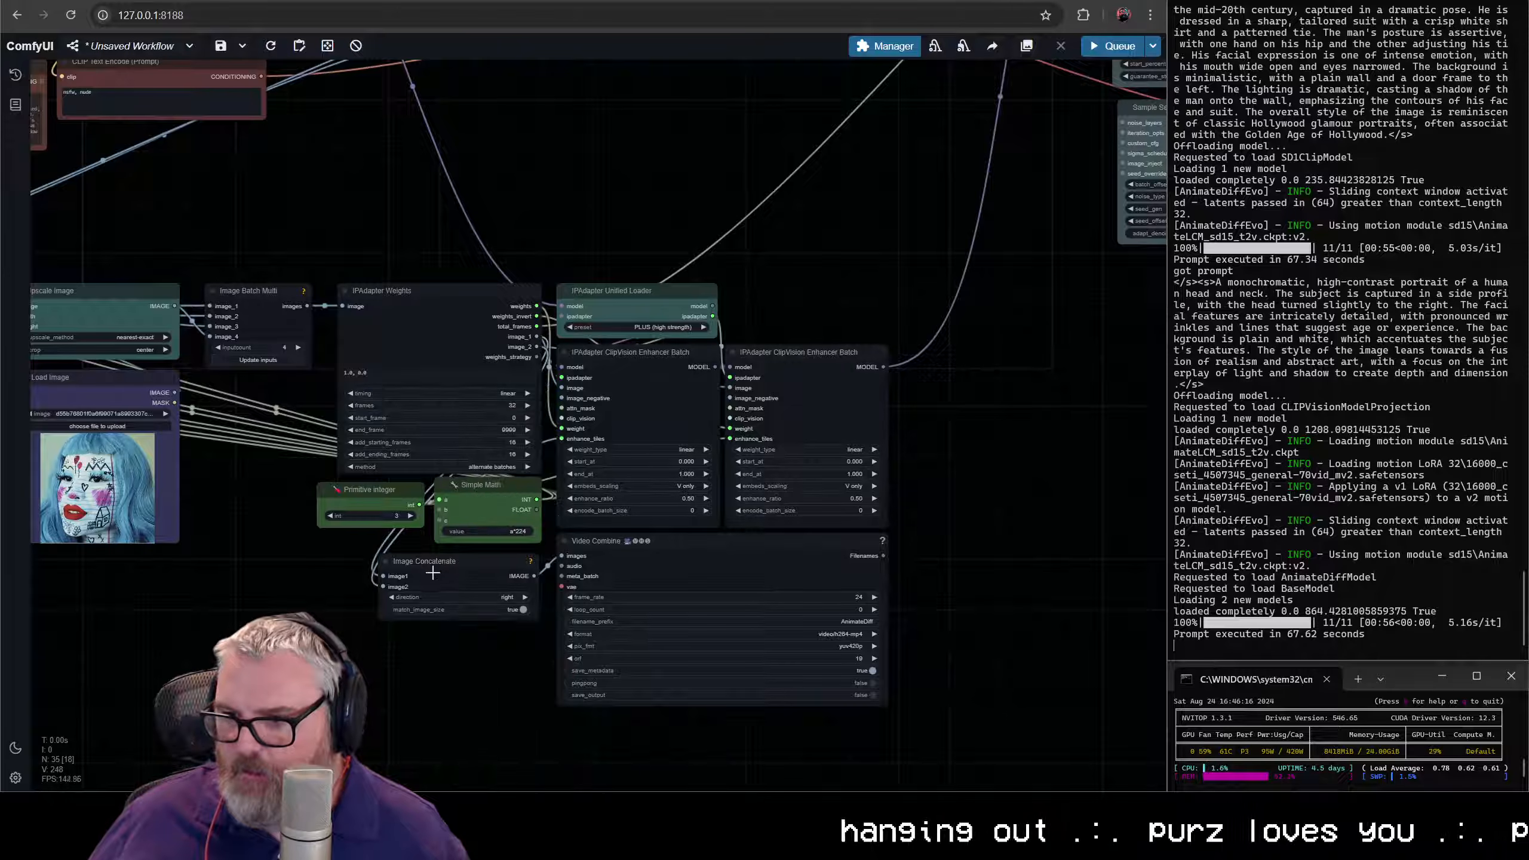
left_click(436, 326)
right_click(826, 356)
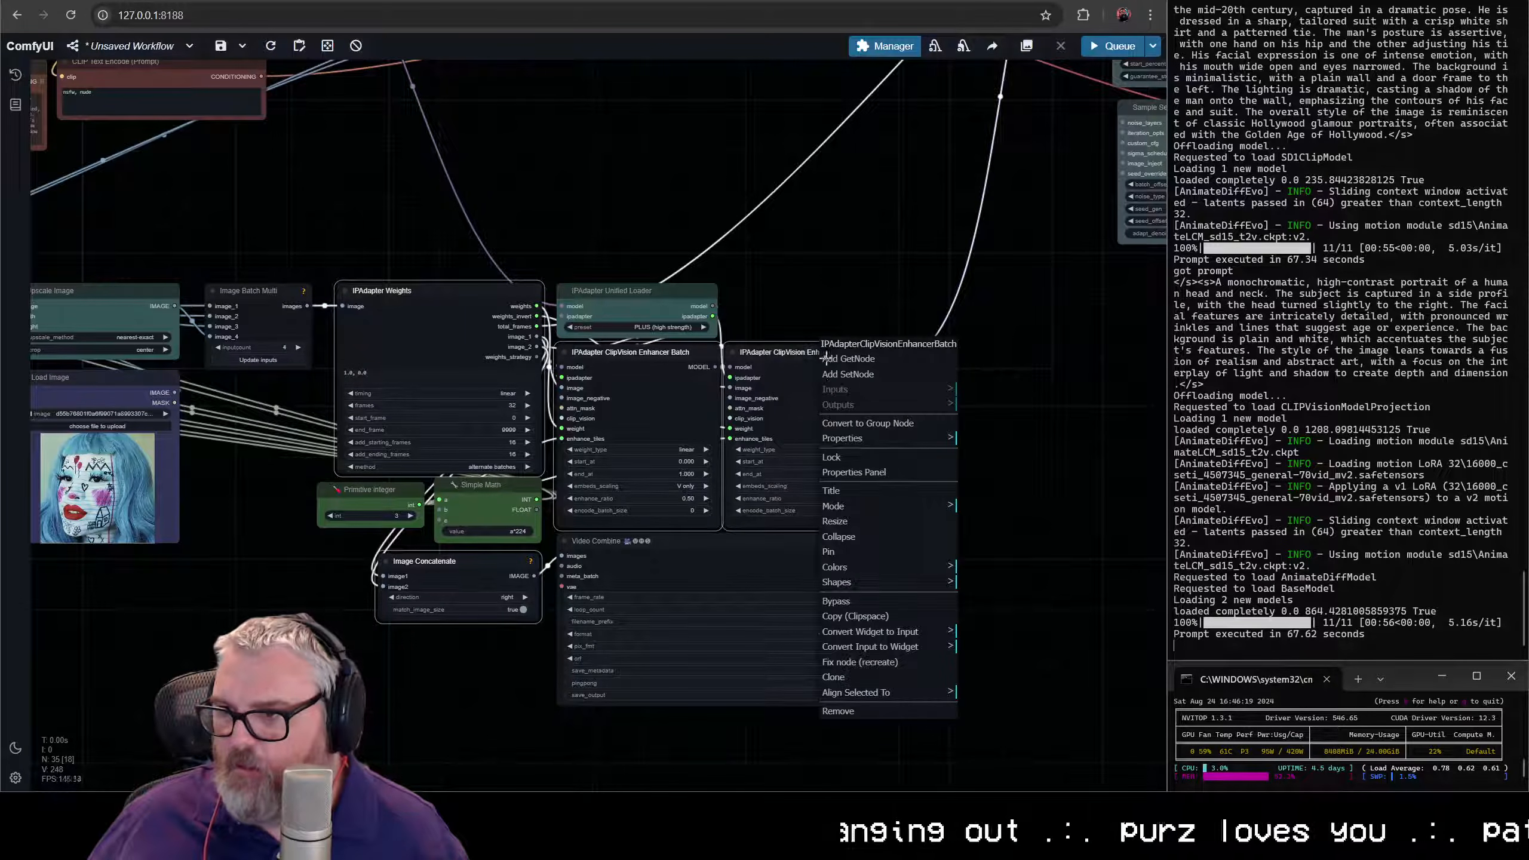
left_click(884, 569)
left_click(999, 670)
- Color Video Combine the same purple-blue as the Load Image nodes, and Image Batch Multi teal like the Upscale Image nodes
right_click(776, 557)
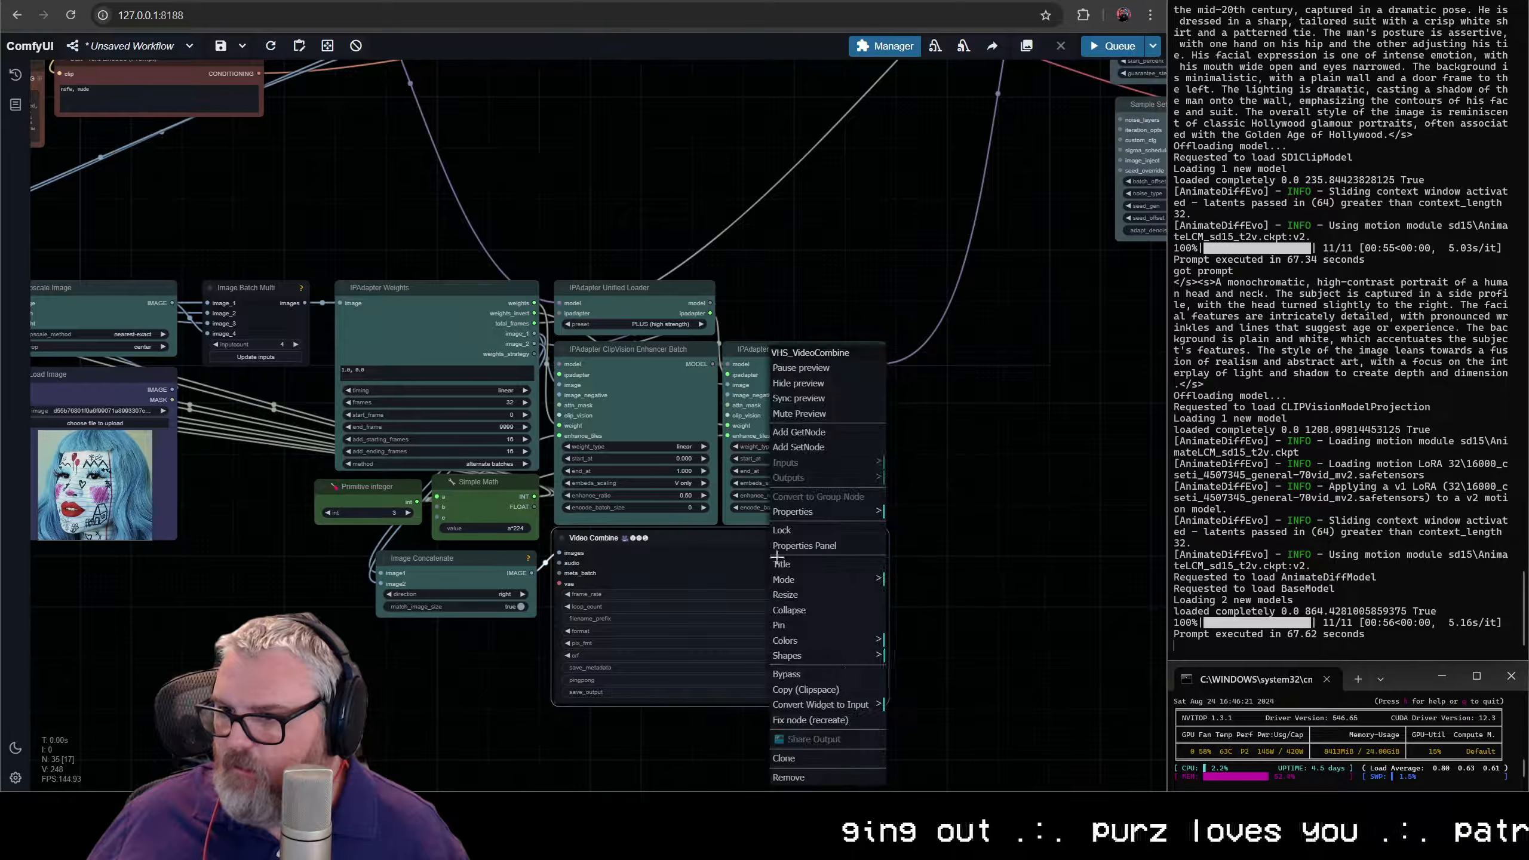
left_click(854, 640)
left_click(932, 702)
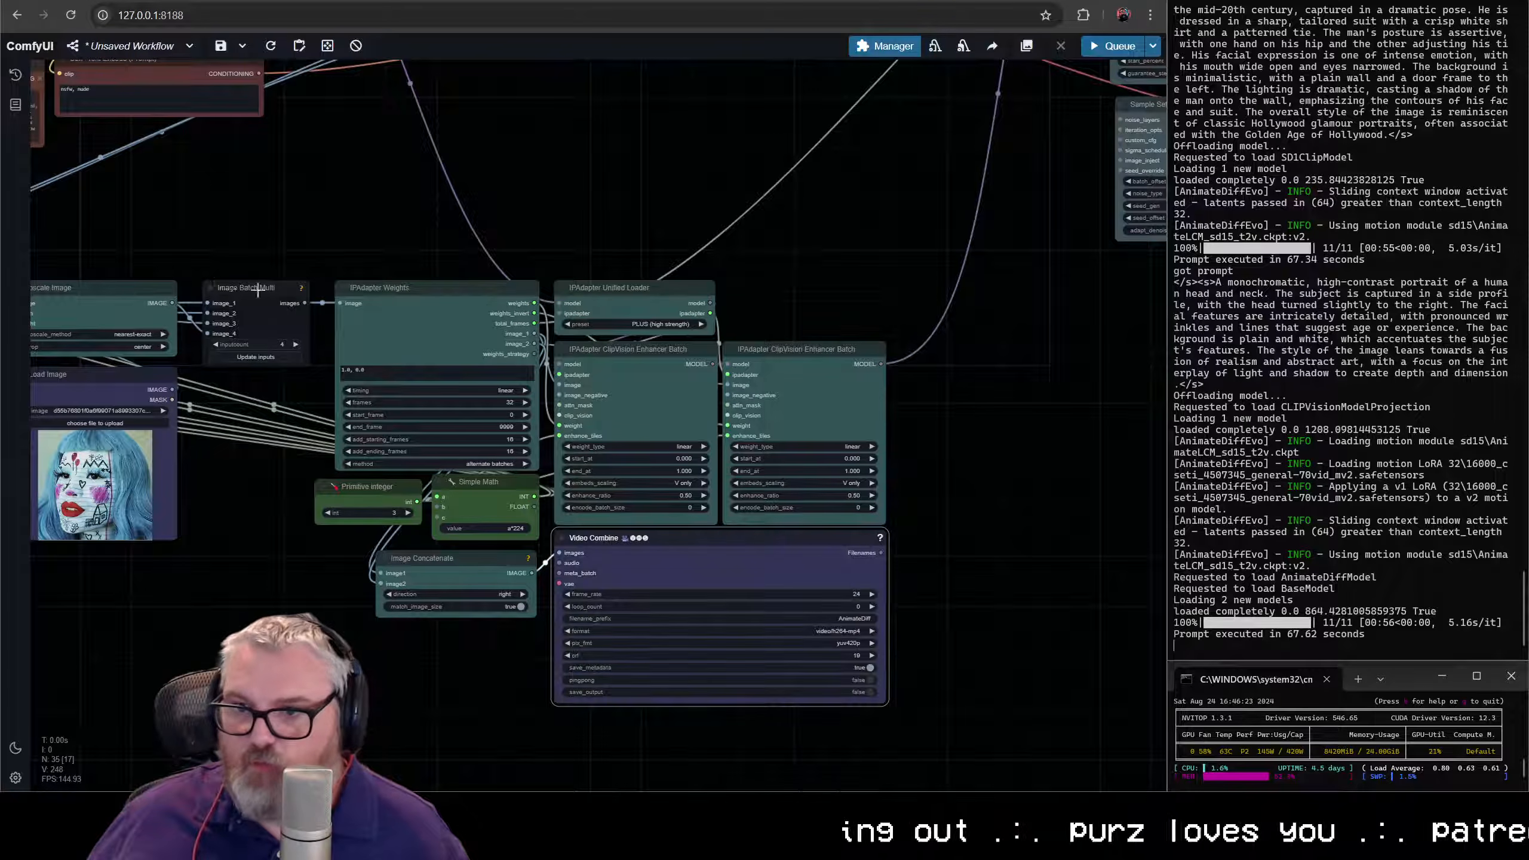
right_click(258, 283)
left_click(335, 534)
left_click(420, 626)
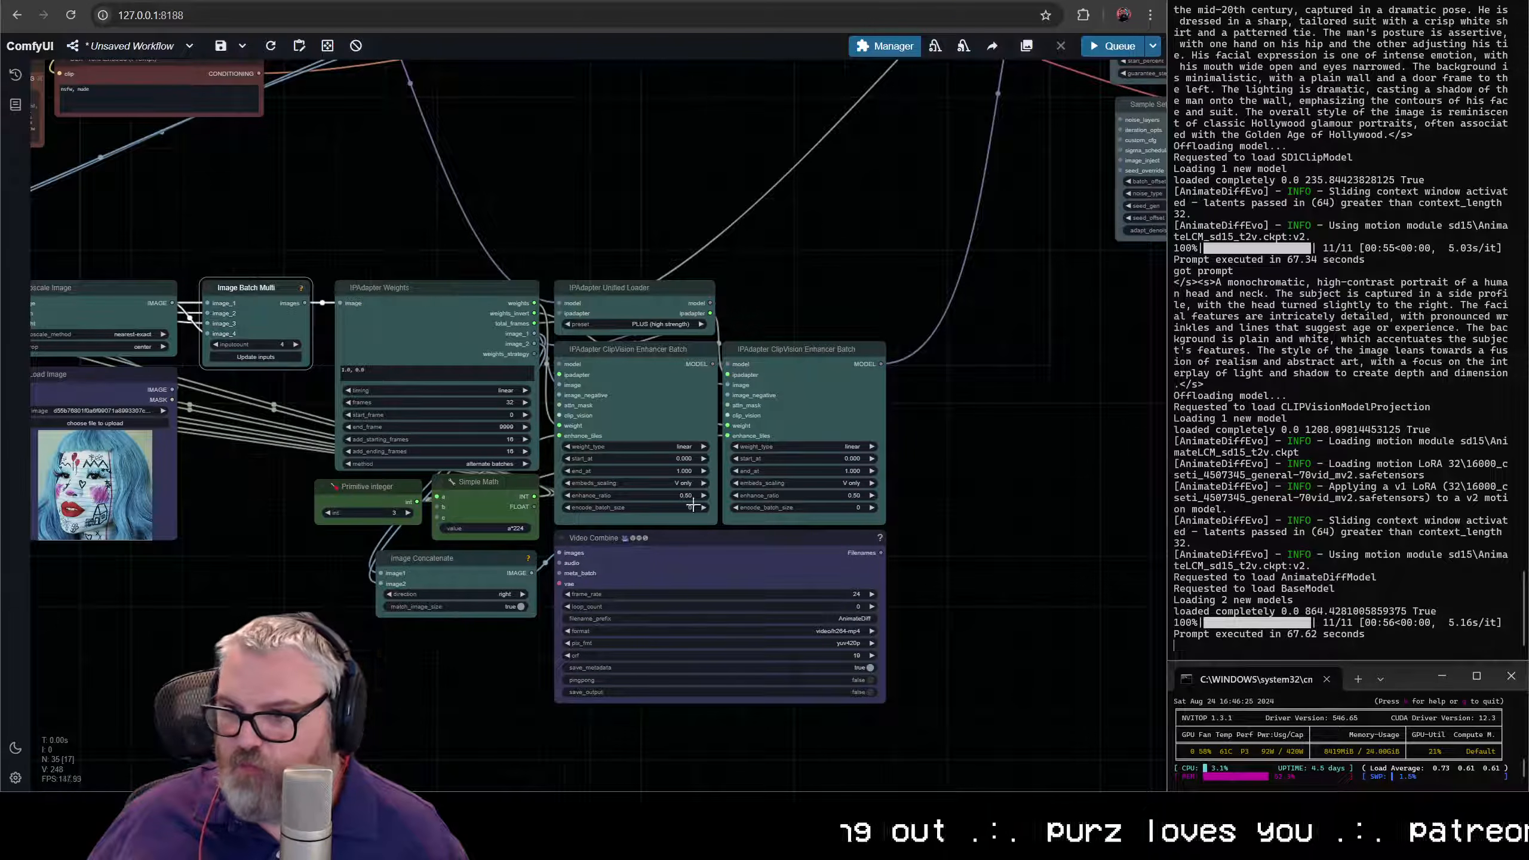
left_click(817, 276)
scroll(826, 301, "down", 3)
left_click_drag(836, 330, 921, 368)
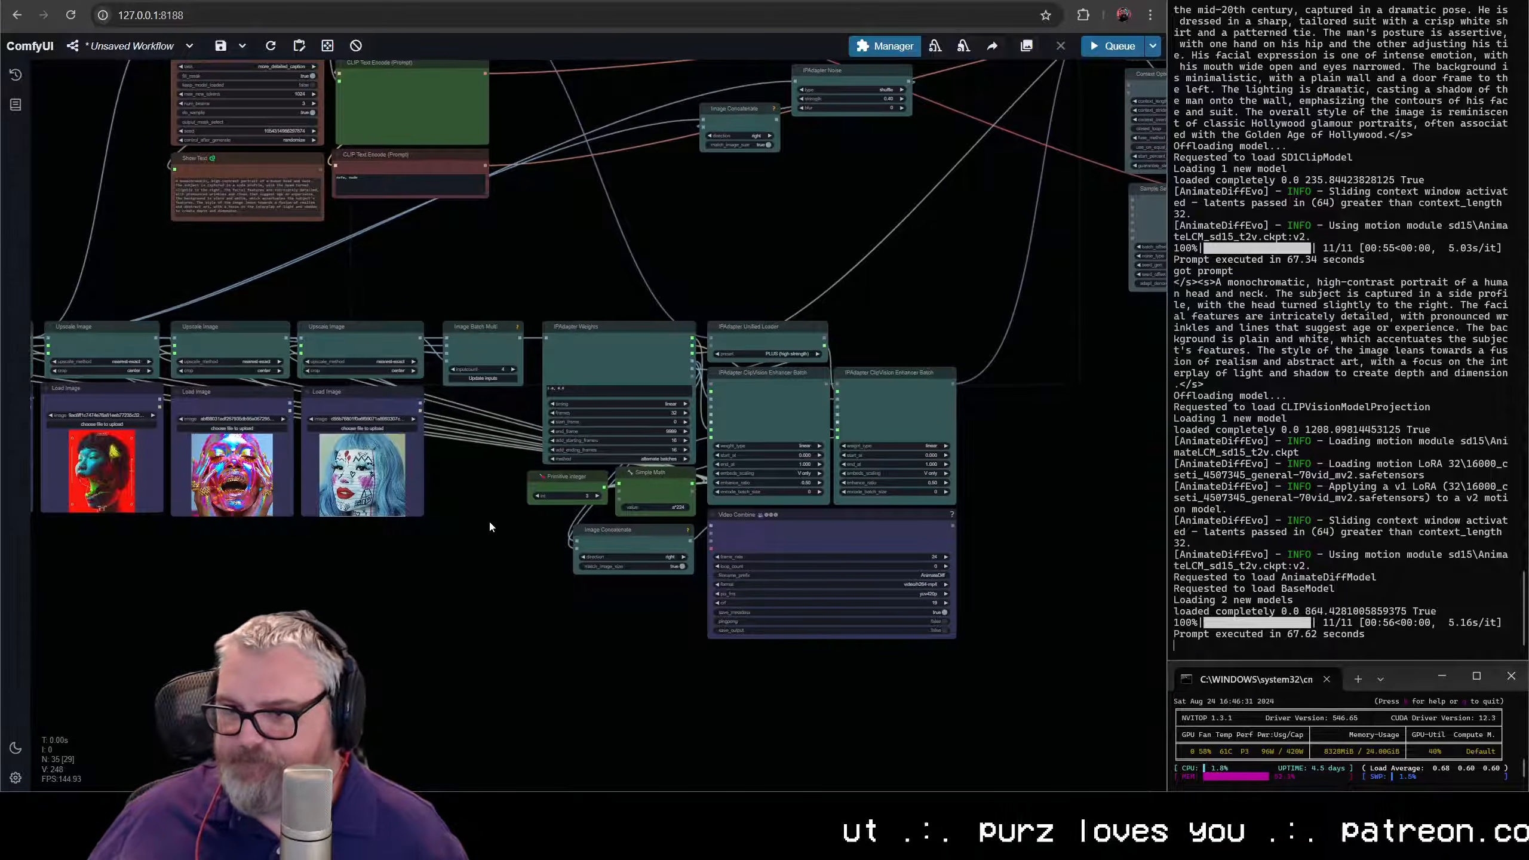
- Add a Preview Image node connected to Image Batch Multi's images output and place it directly beneath that node
scroll(490, 526, "up", 5)
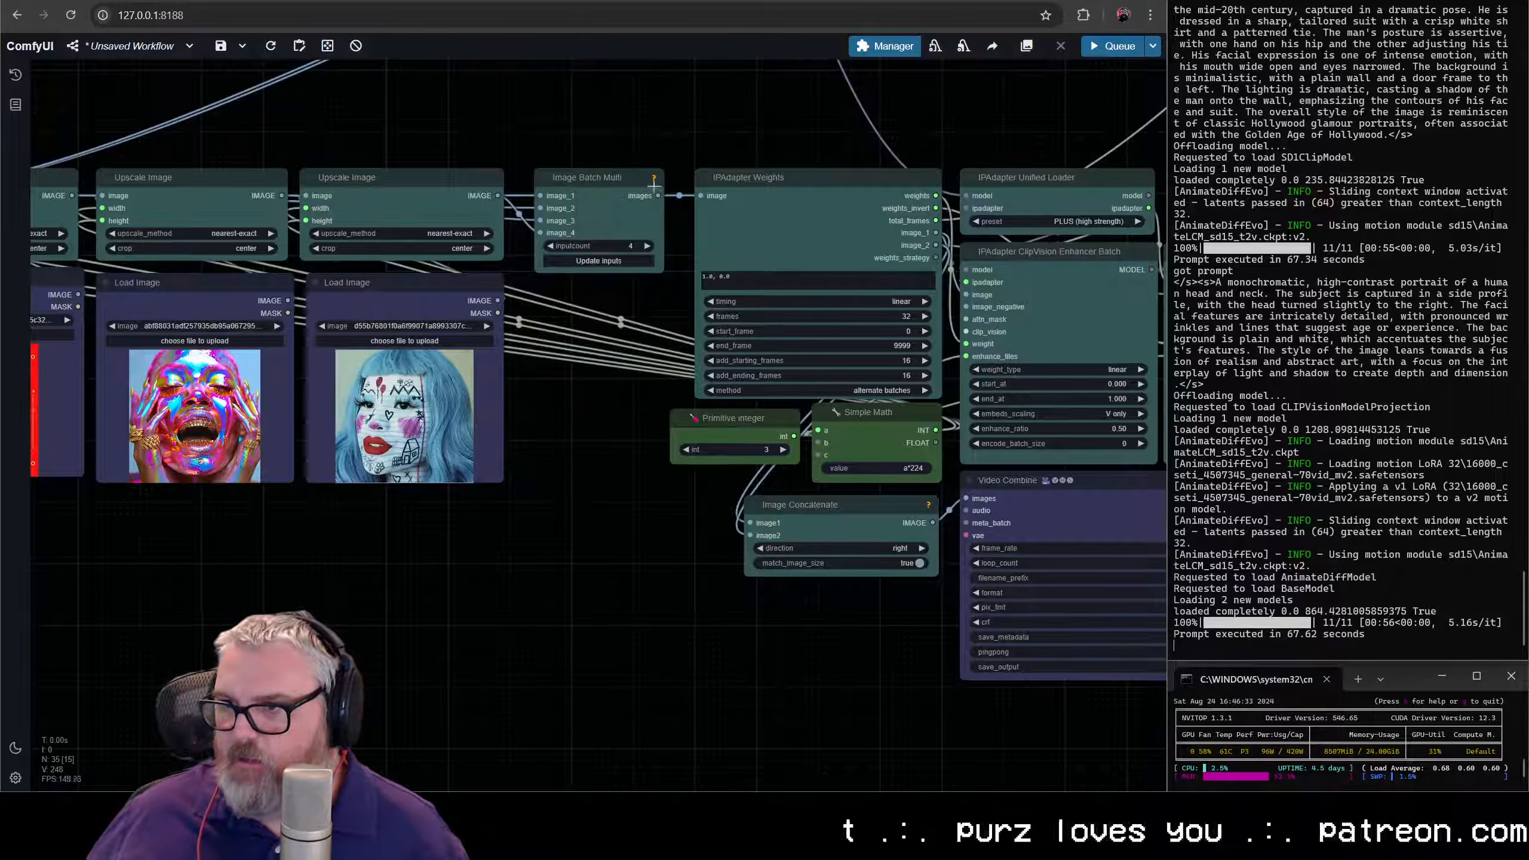
left_click_drag(666, 288, 564, 463)
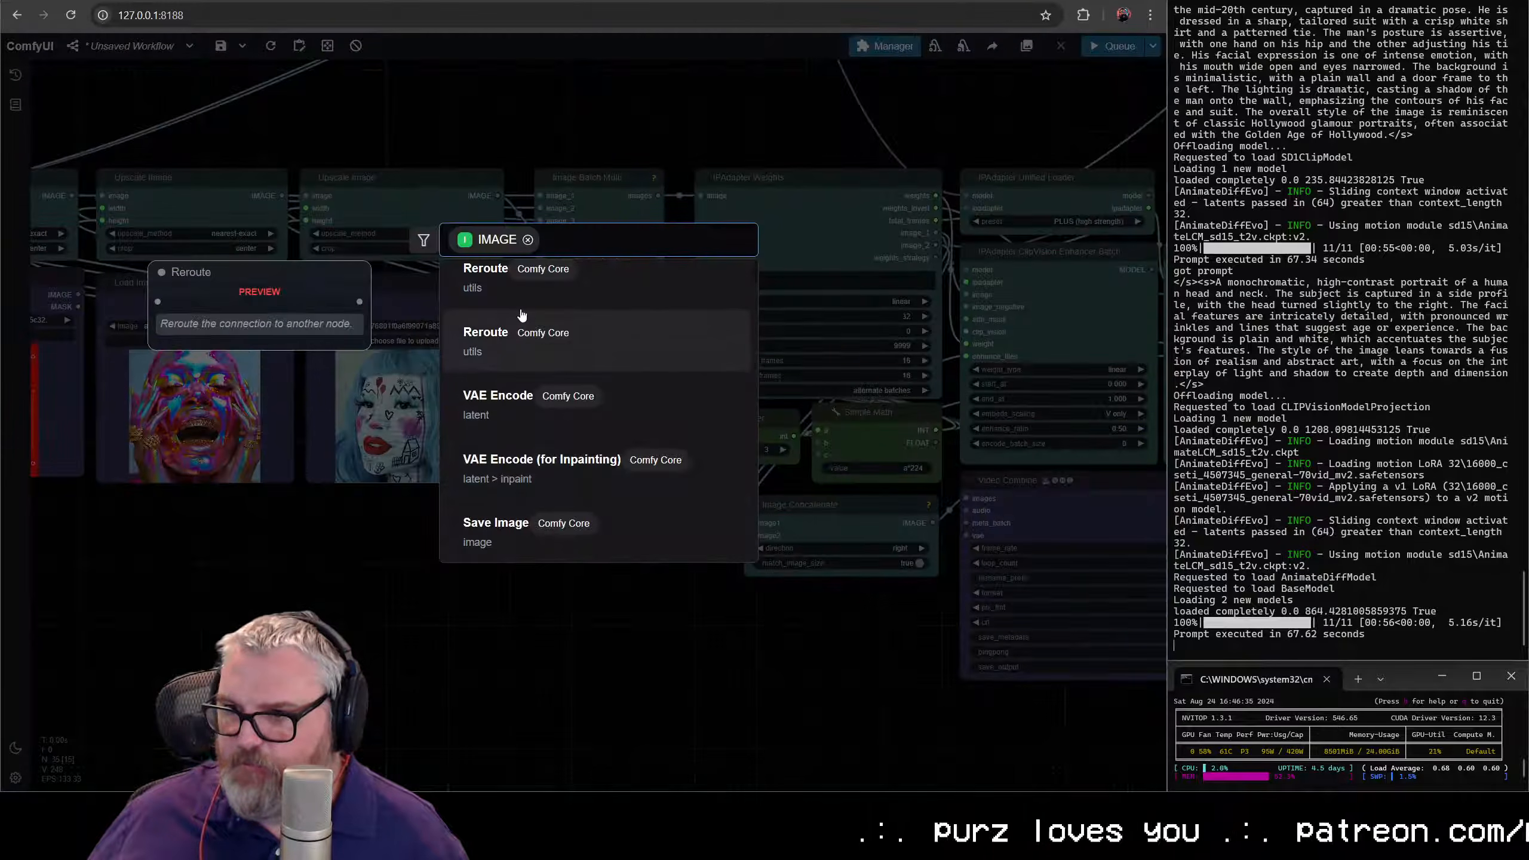
type("pre")
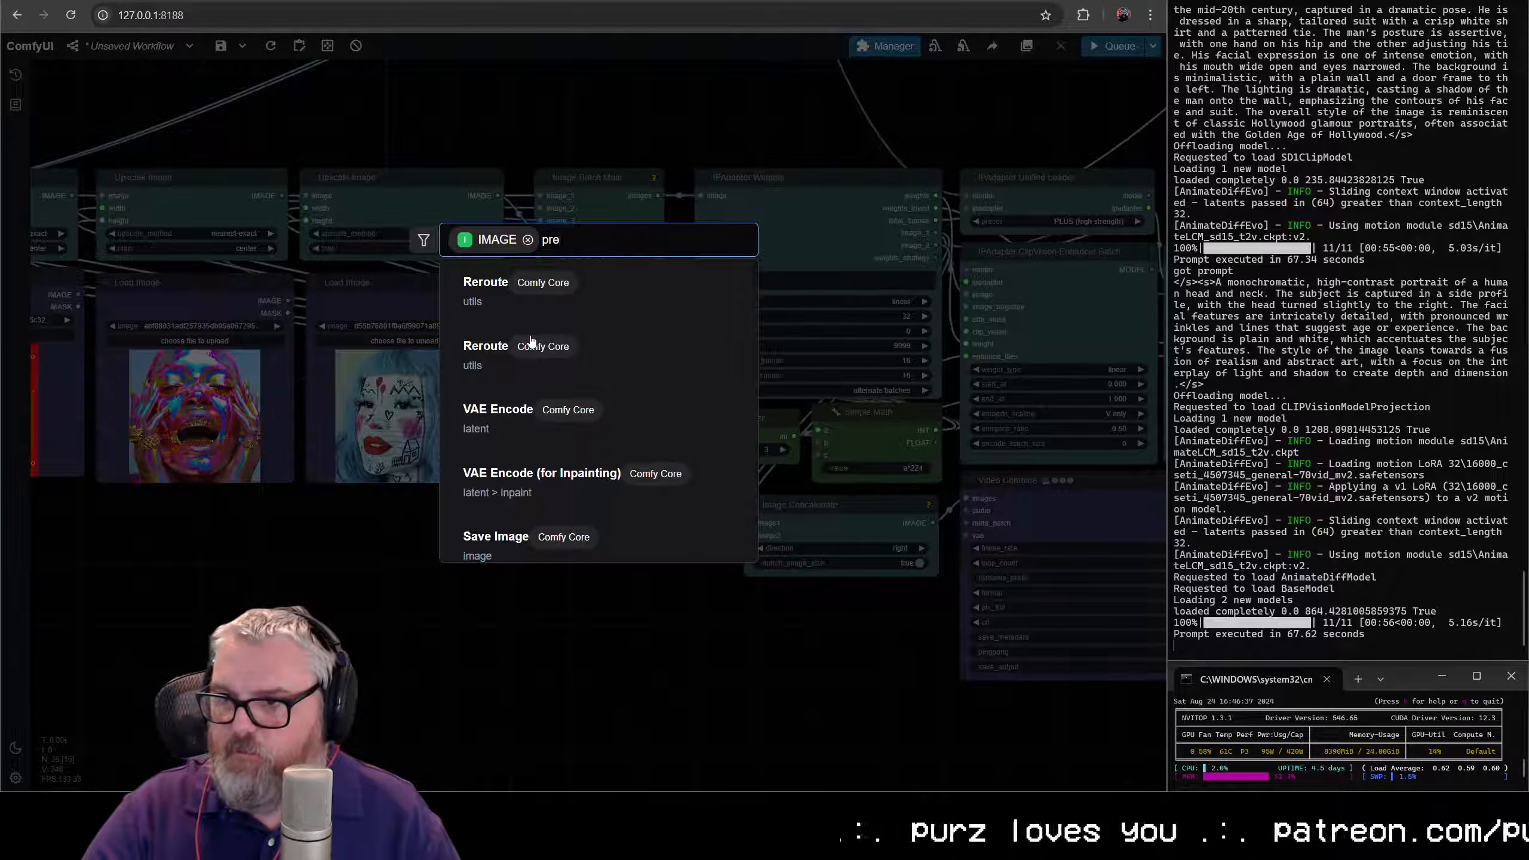
type("view")
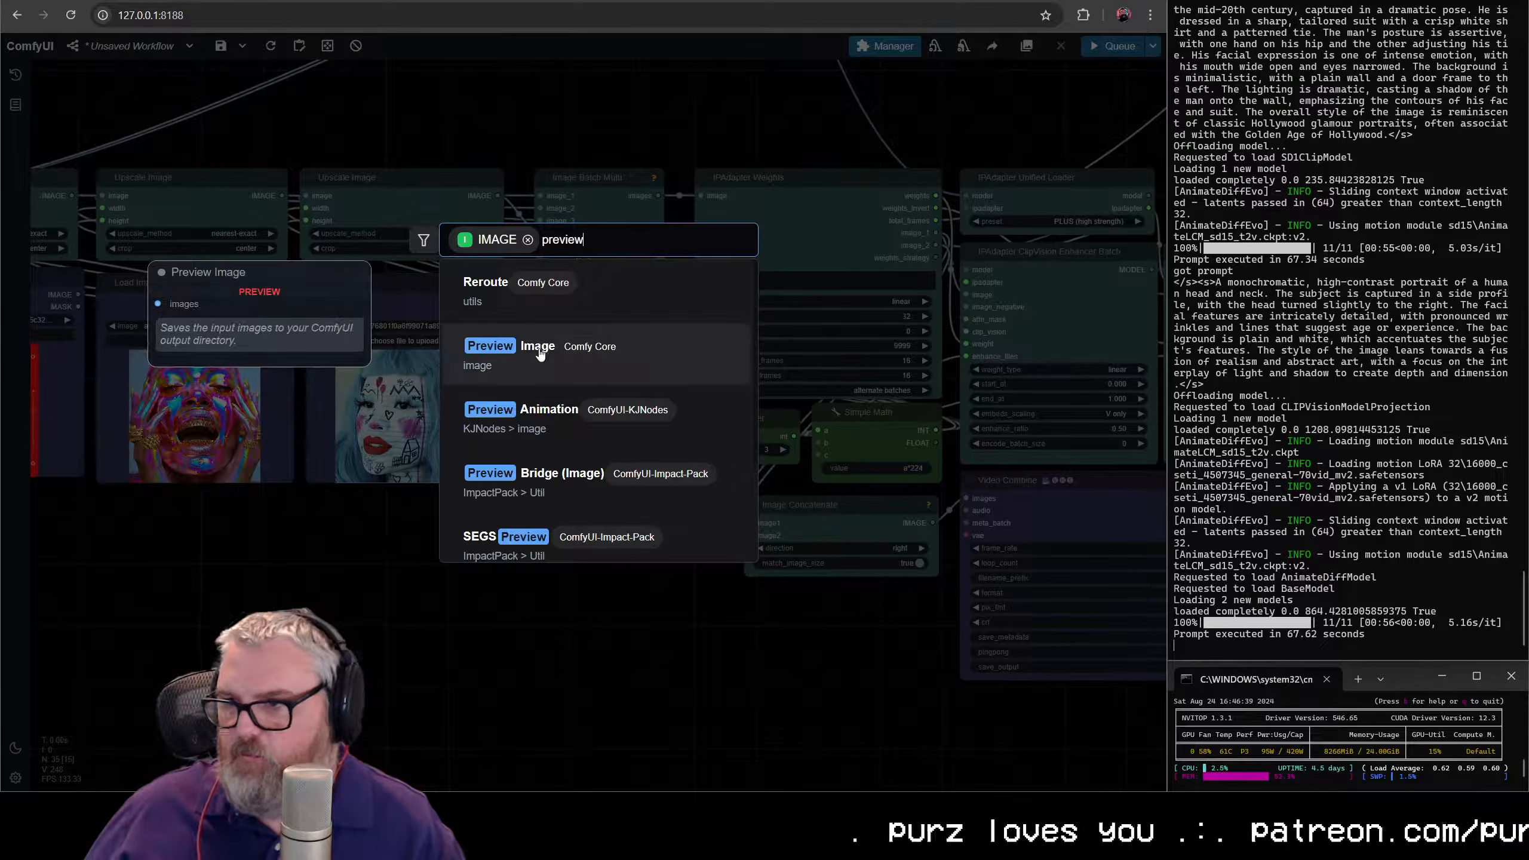
left_click(539, 354)
left_click_drag(572, 444, 588, 291)
left_click_drag(782, 528, 386, 648)
left_click(466, 538)
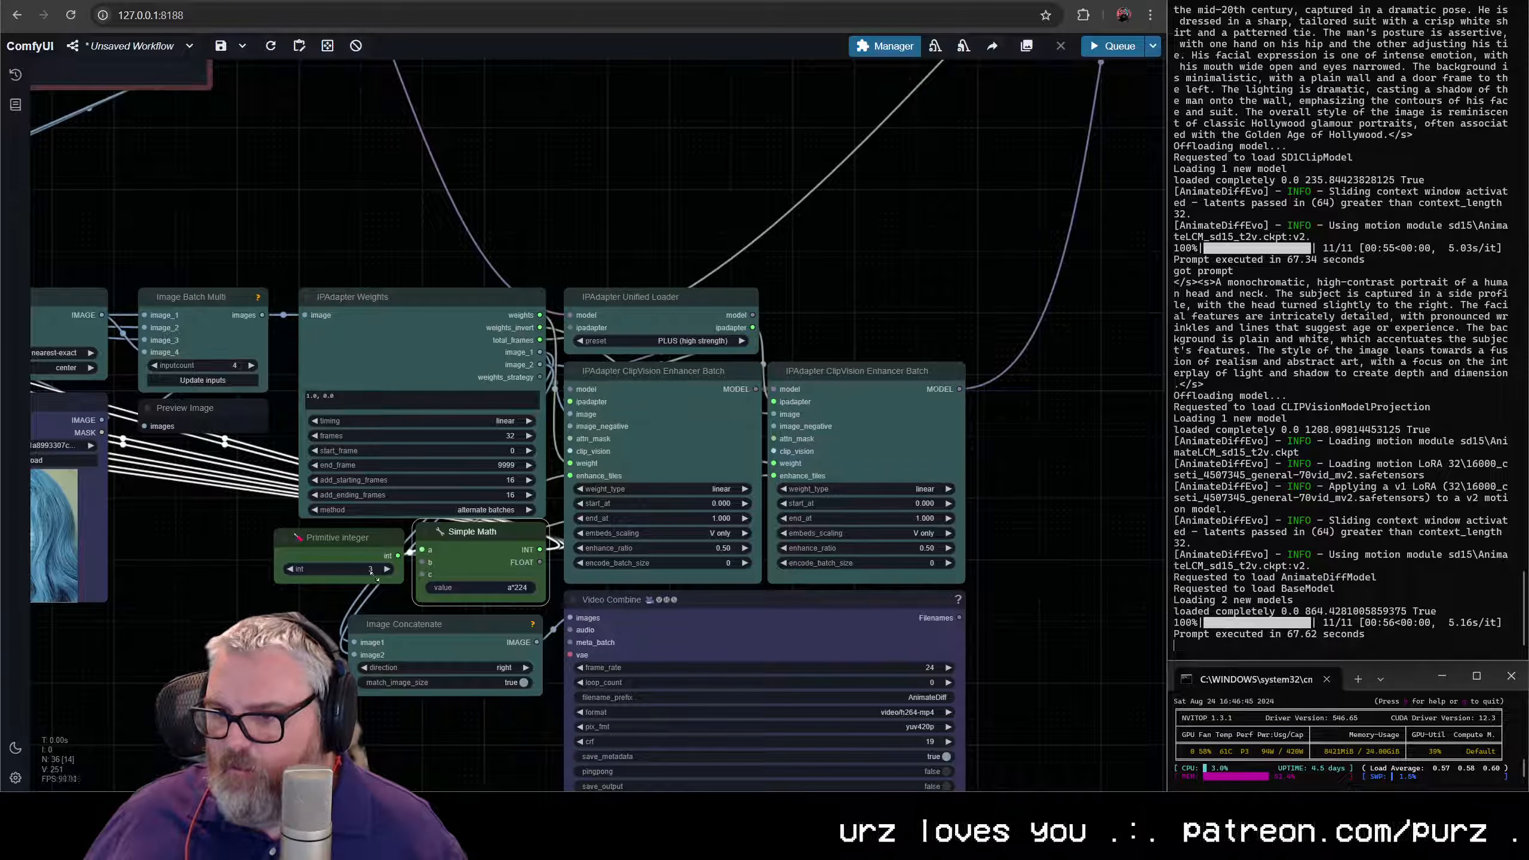
left_click(346, 542)
- Move the whole Load Image, Upscale Image and IPAdapter cluster up and to the right, closer beneath the prompt nodes
scroll(772, 531, "down", 6)
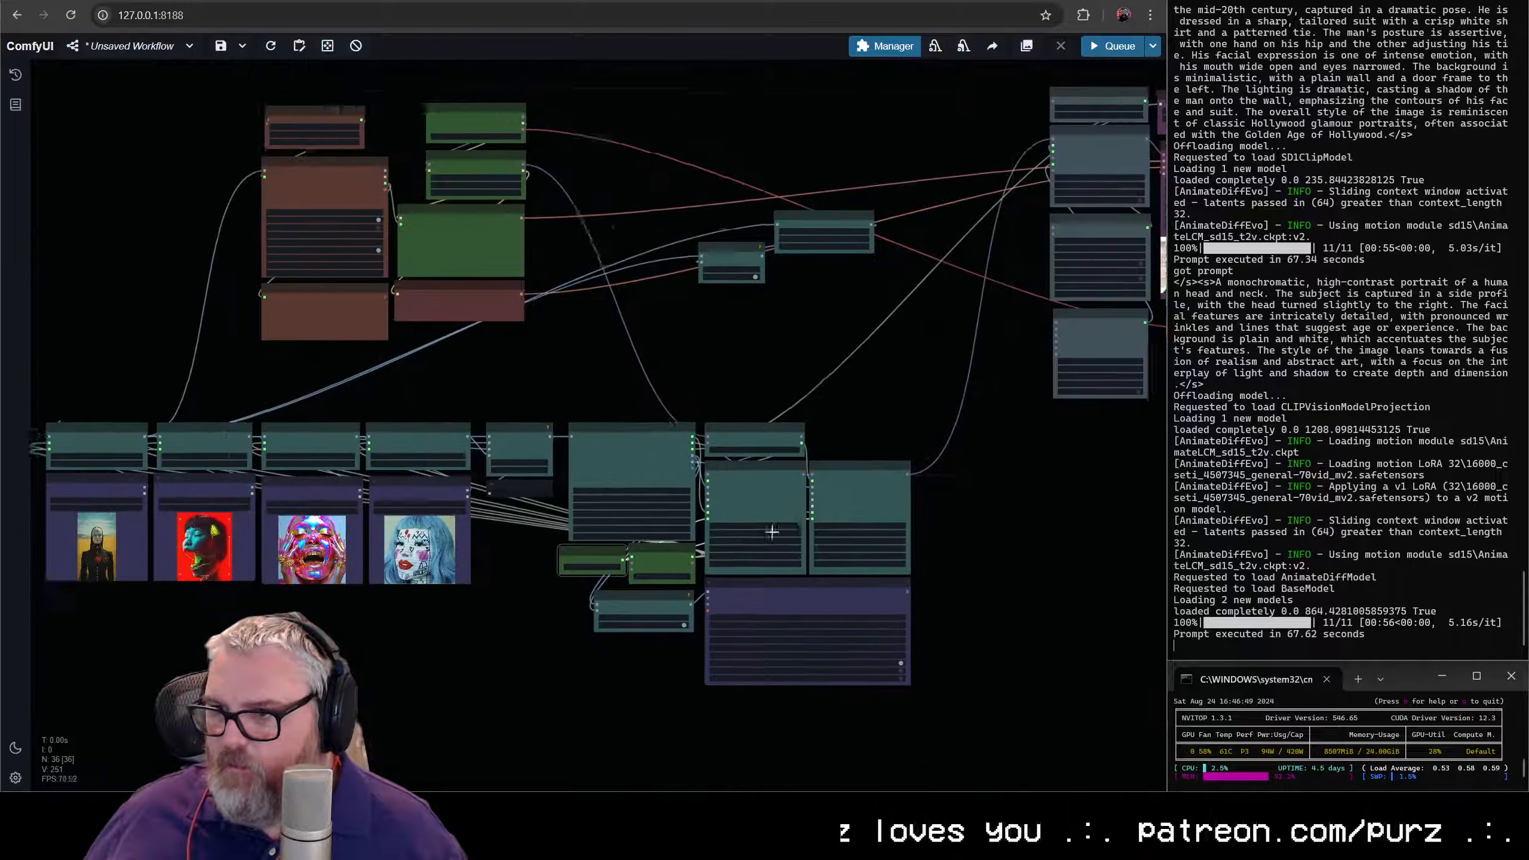
left_click_drag(772, 530, 853, 510)
left_click_drag(936, 698, 110, 359)
left_click_drag(942, 447, 1067, 404)
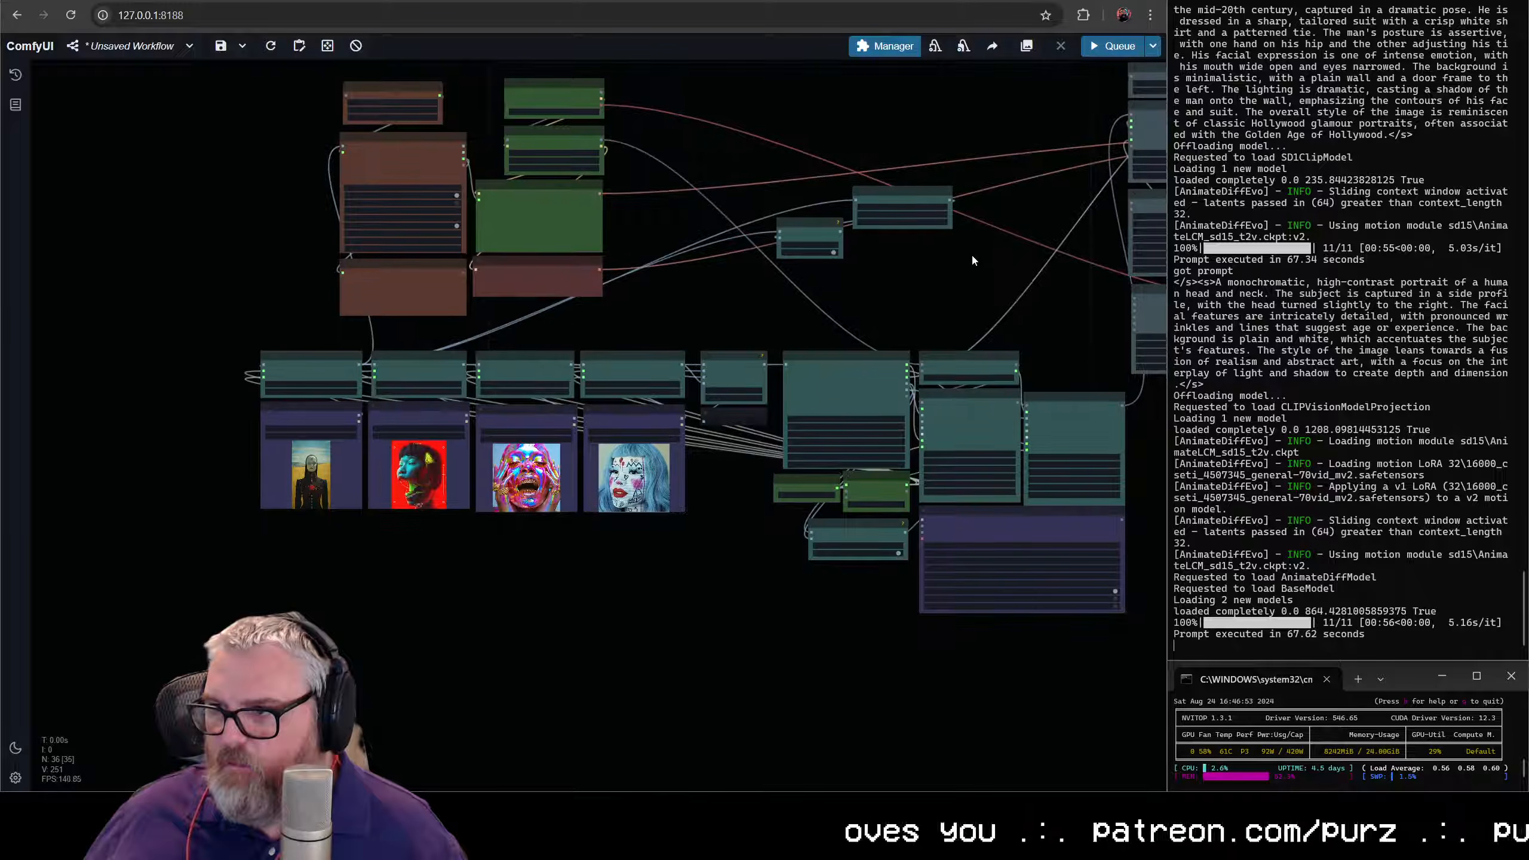
- Delete the old IPAdapter Noise node and the unused Image Concatenate node above the IPAdapter cluster
scroll(970, 260, "up", 10)
left_click(593, 260)
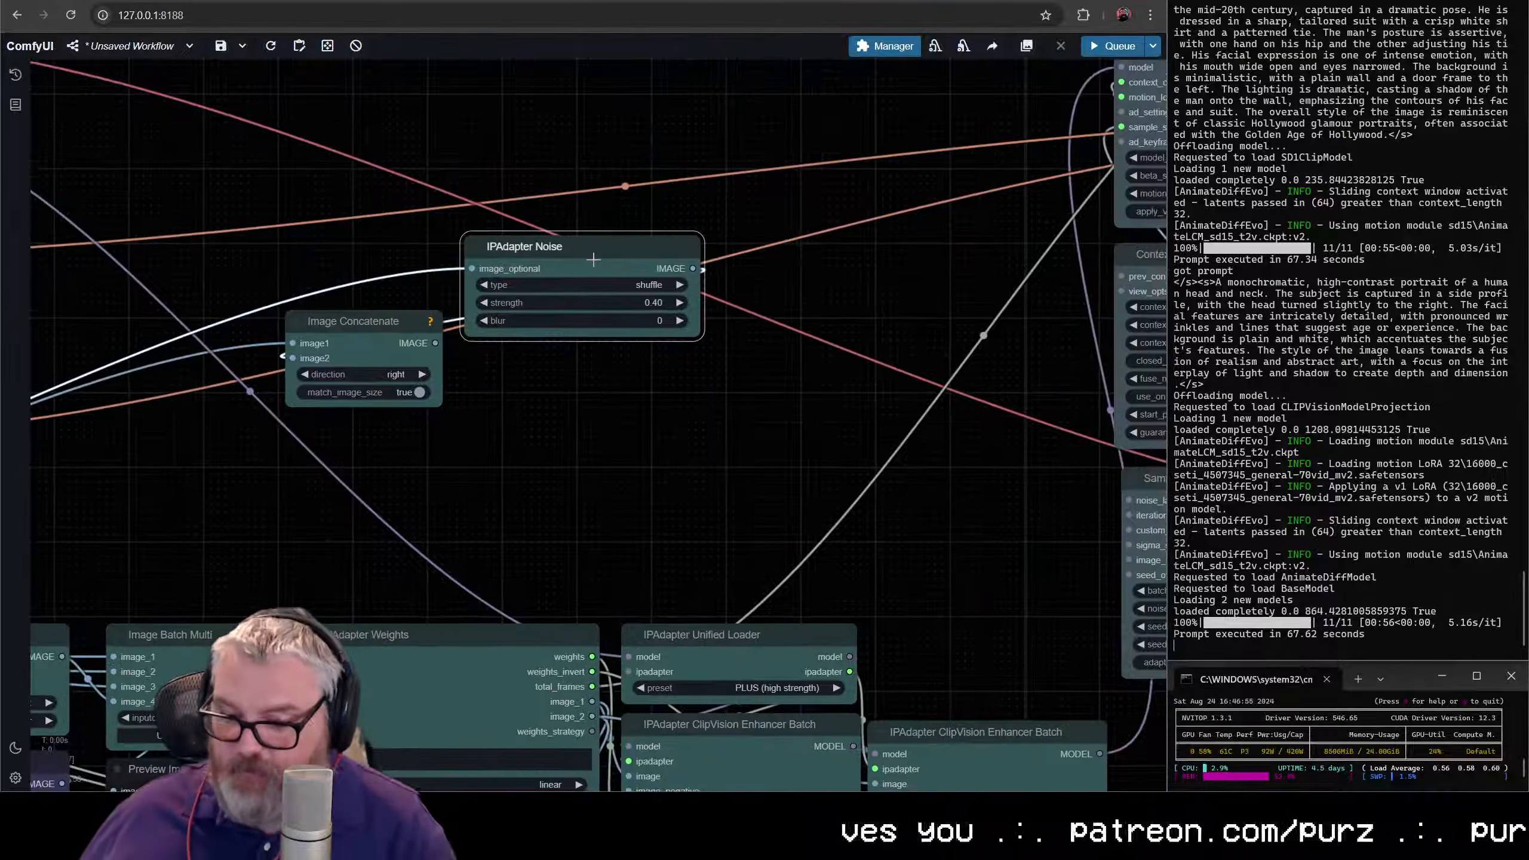
key("Delete")
left_click_drag(353, 334, 449, 401)
key("Delete")
scroll(620, 424, "down", 10)
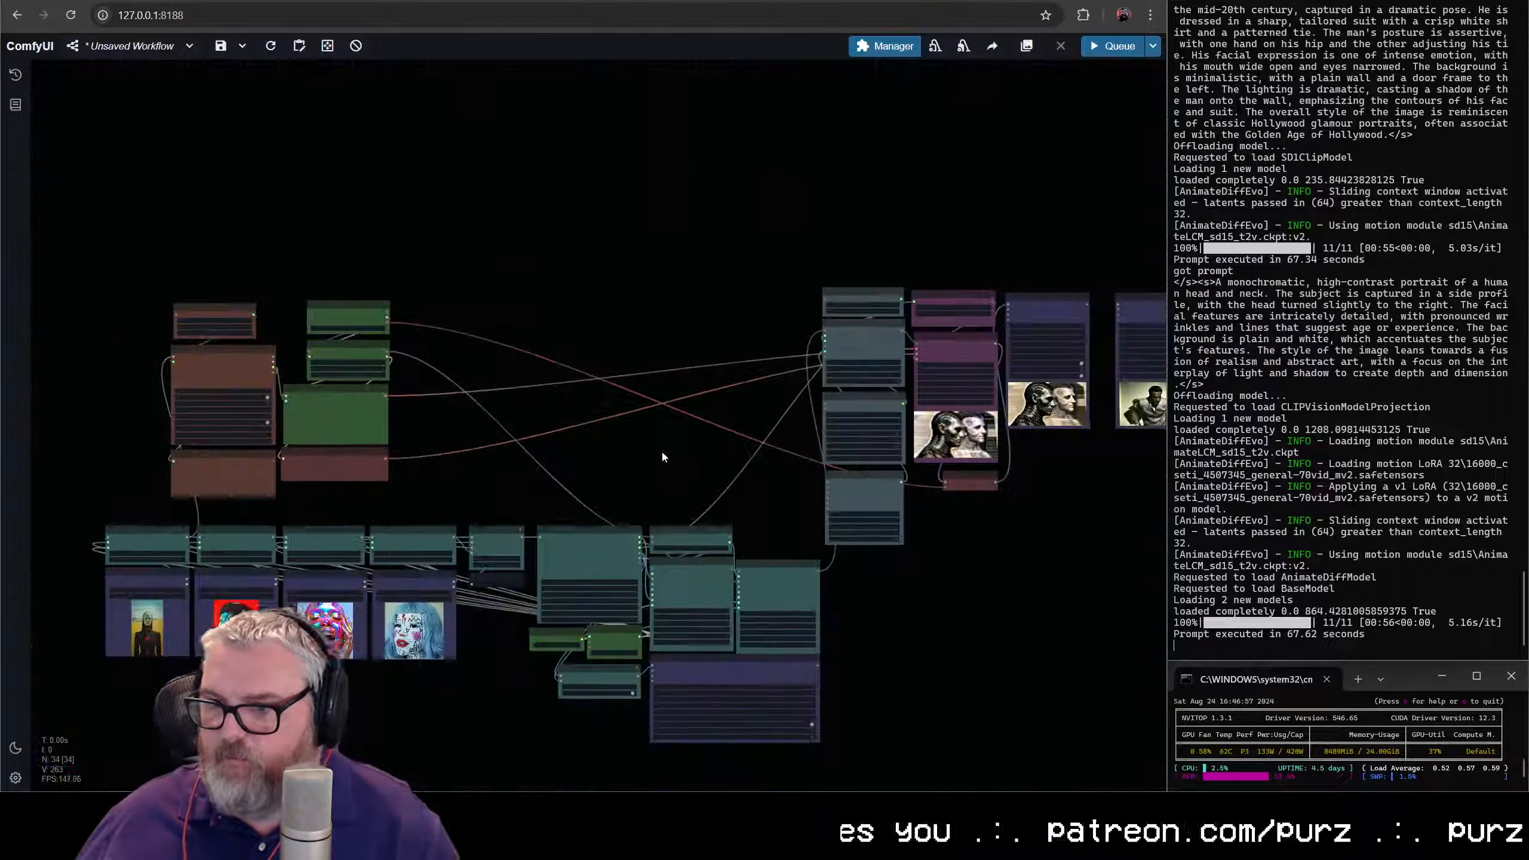
- Shift the Florence2, checkpoint, LoRA and prompt nodes together right and slightly down, closer above the image row
scroll(662, 449, "up", 2)
left_click_drag(624, 521, 205, 232)
left_click_drag(306, 478, 377, 490)
left_click_drag(169, 166, 1165, 786)
left_click(1093, 726)
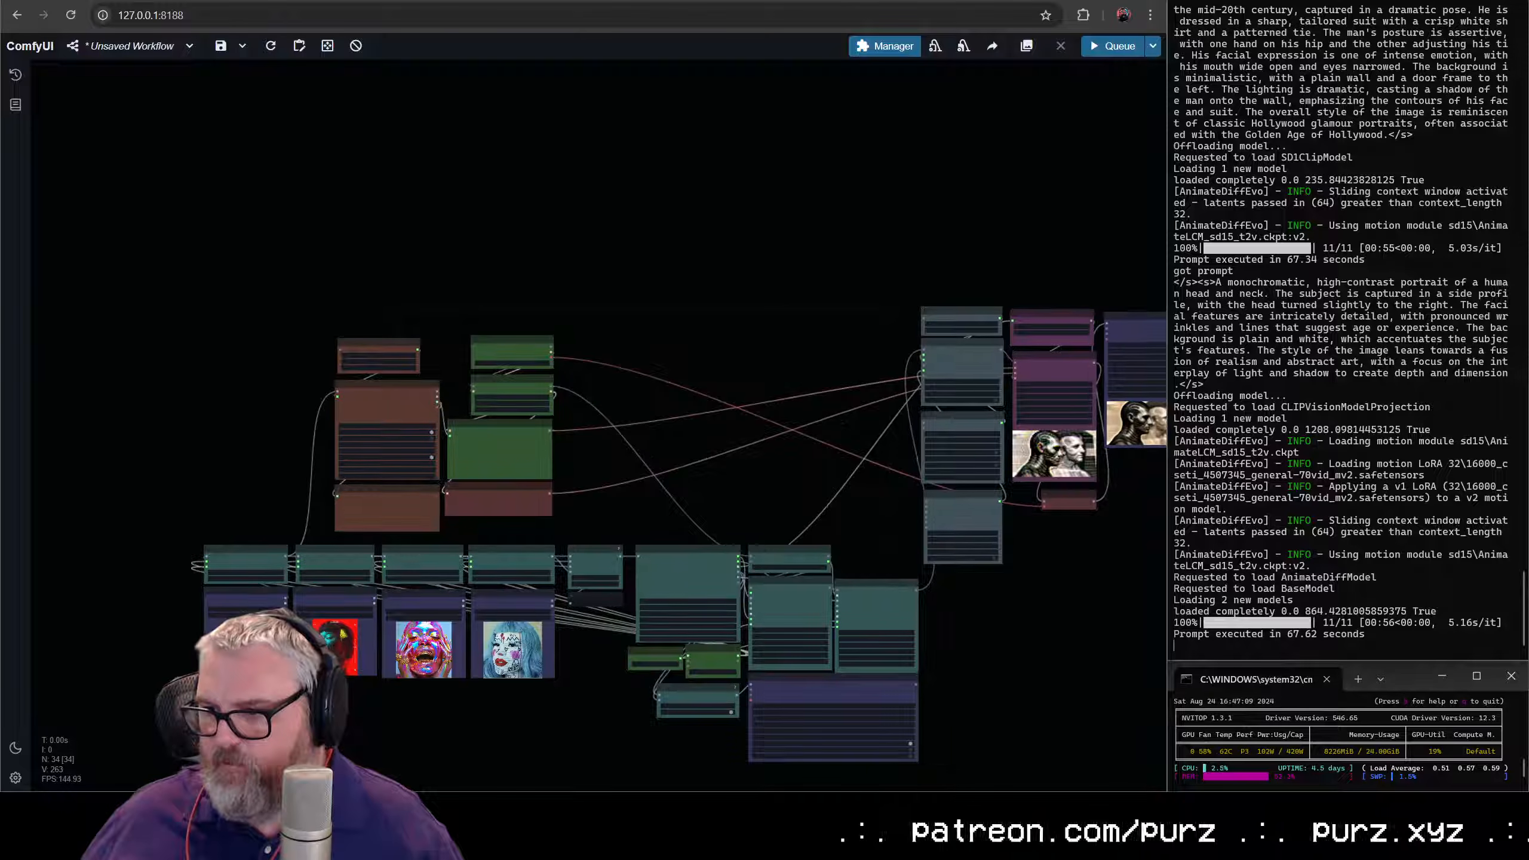
- Move the AnimateDiff, sampler and output video nodes together down and slightly right, beside the IPAdapter cluster
left_click_drag(1006, 646, 634, 516)
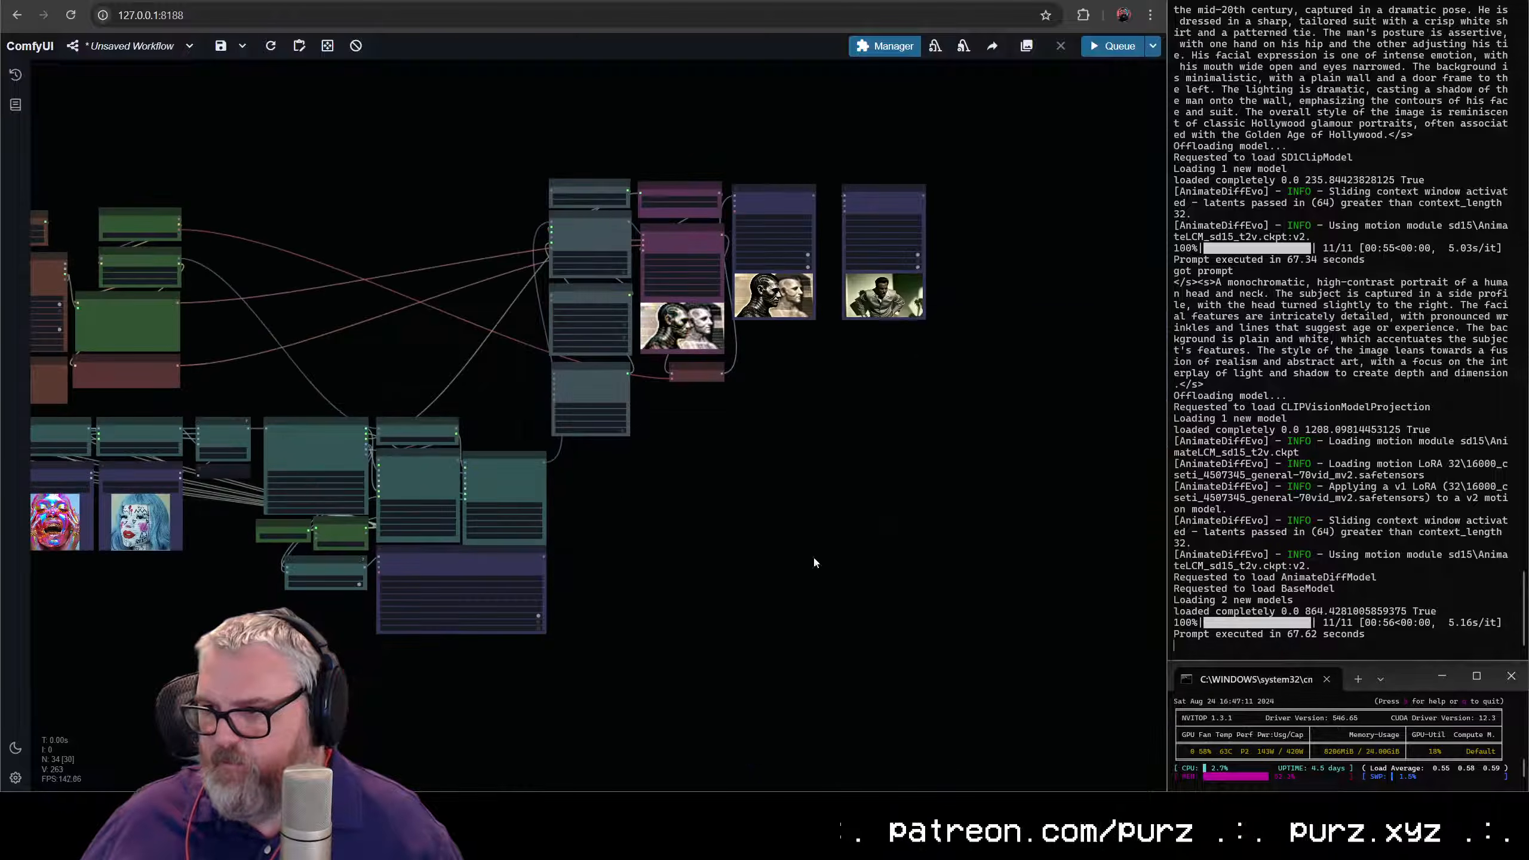
left_click_drag(934, 516, 592, 119)
left_click_drag(590, 184, 614, 286)
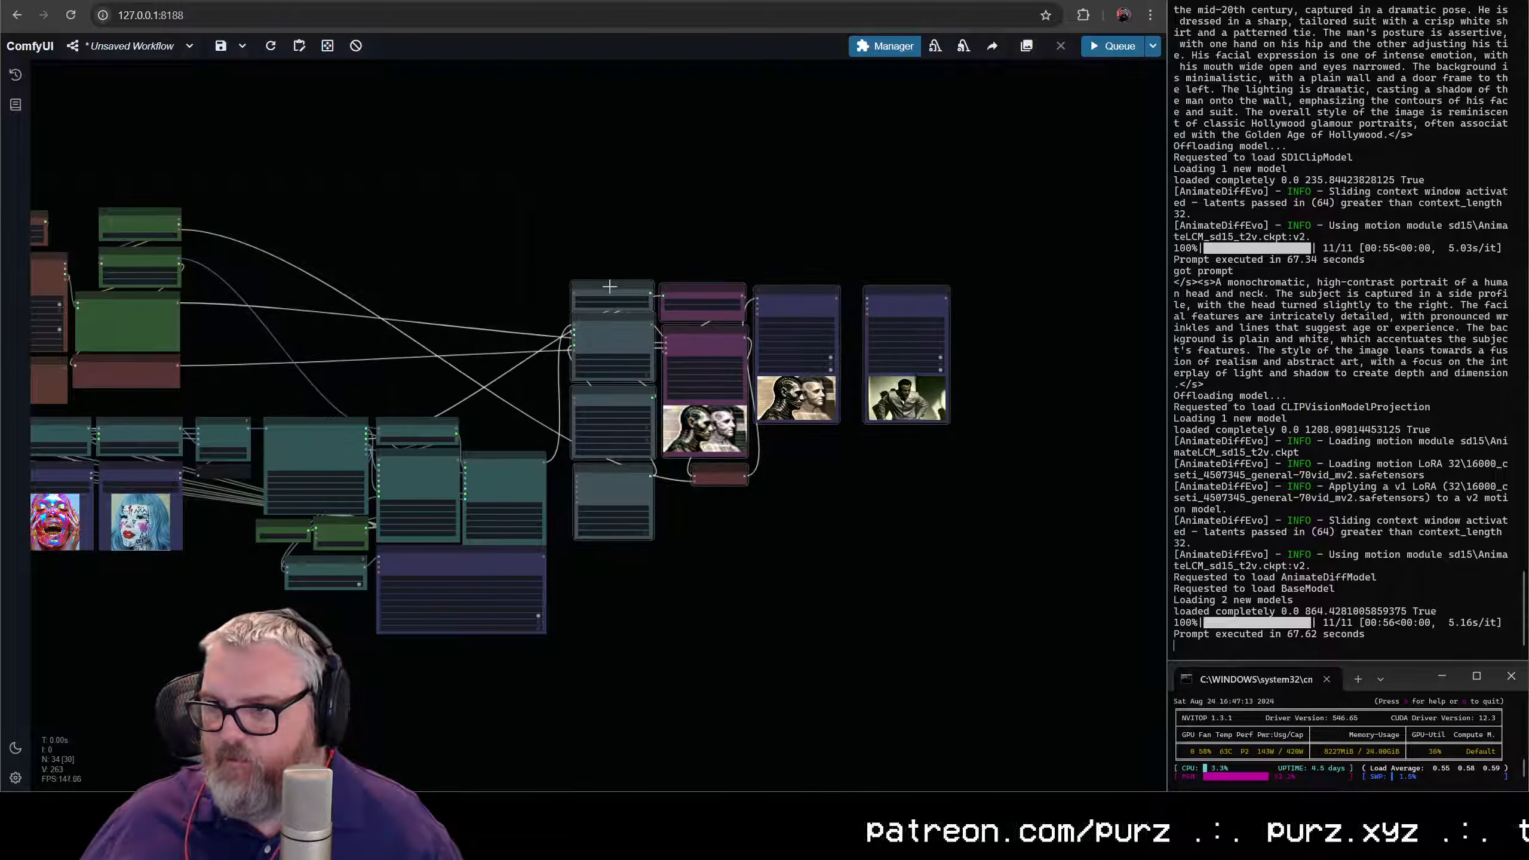
left_click(471, 212)
scroll(481, 207, "down", 3)
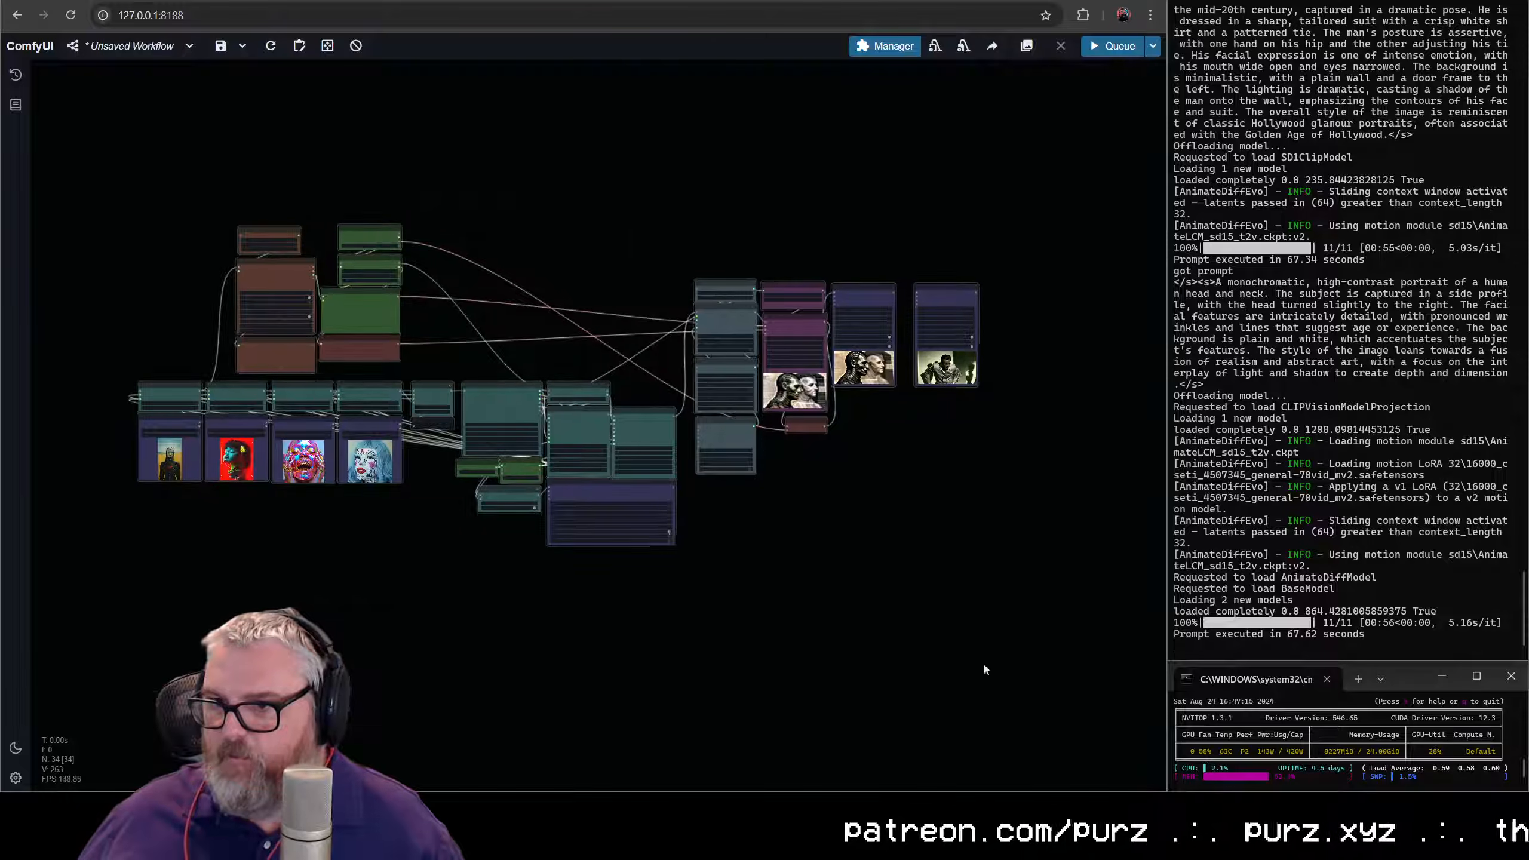
- Examine the four loaded images, their Upscale Image and batch connections, and the IPAdapter Weights settings
scroll(611, 489, "up", 10)
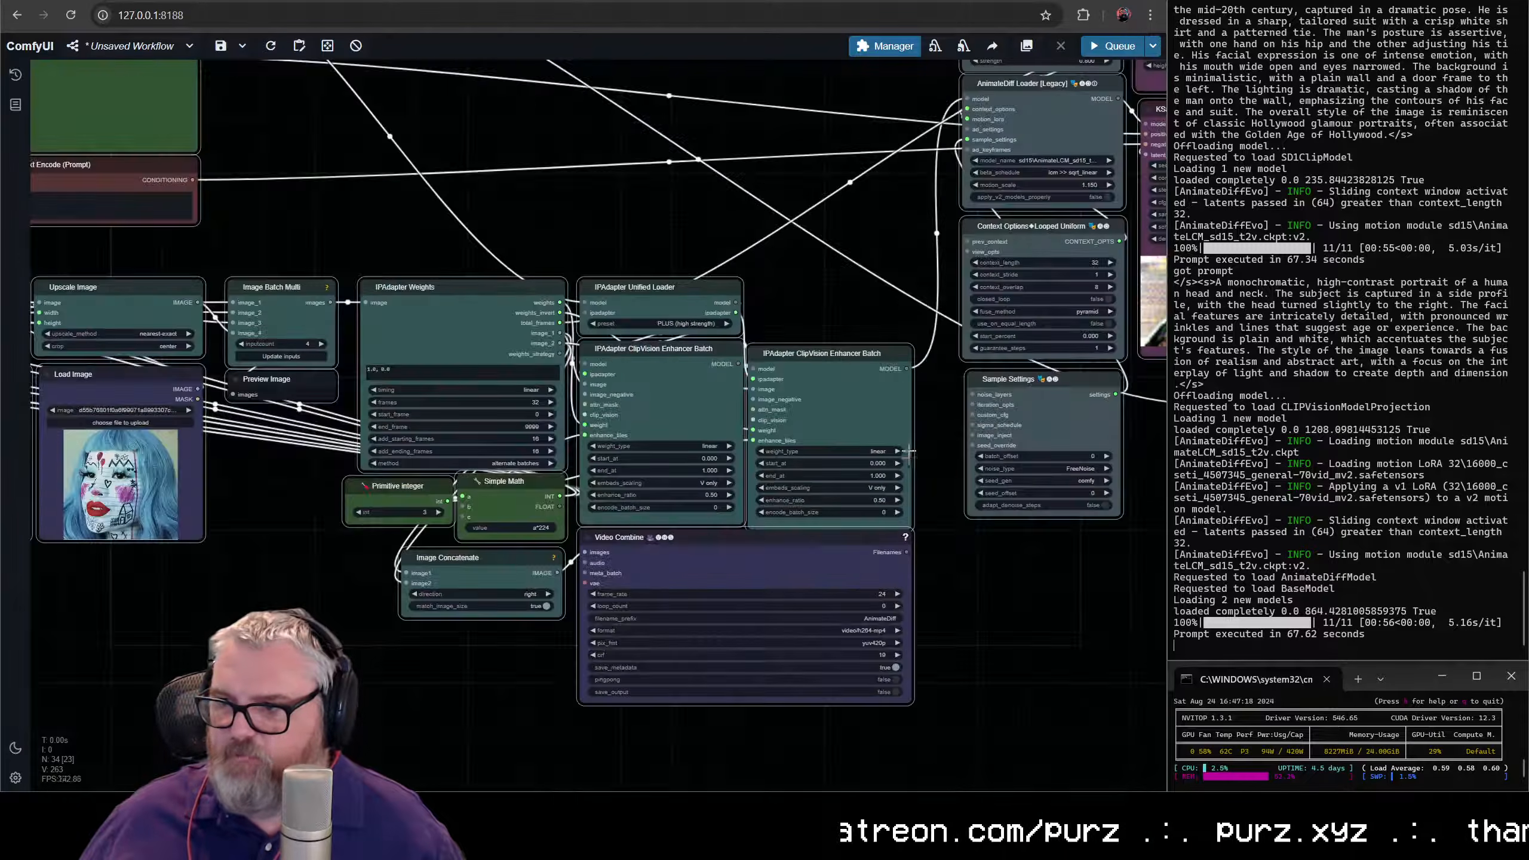
scroll(909, 453, "up", 5)
left_click_drag(766, 164, 986, 219)
left_click(896, 177)
scroll(760, 337, "down", 2)
left_click_drag(63, 572, 527, 599)
left_click_drag(150, 587, 533, 611)
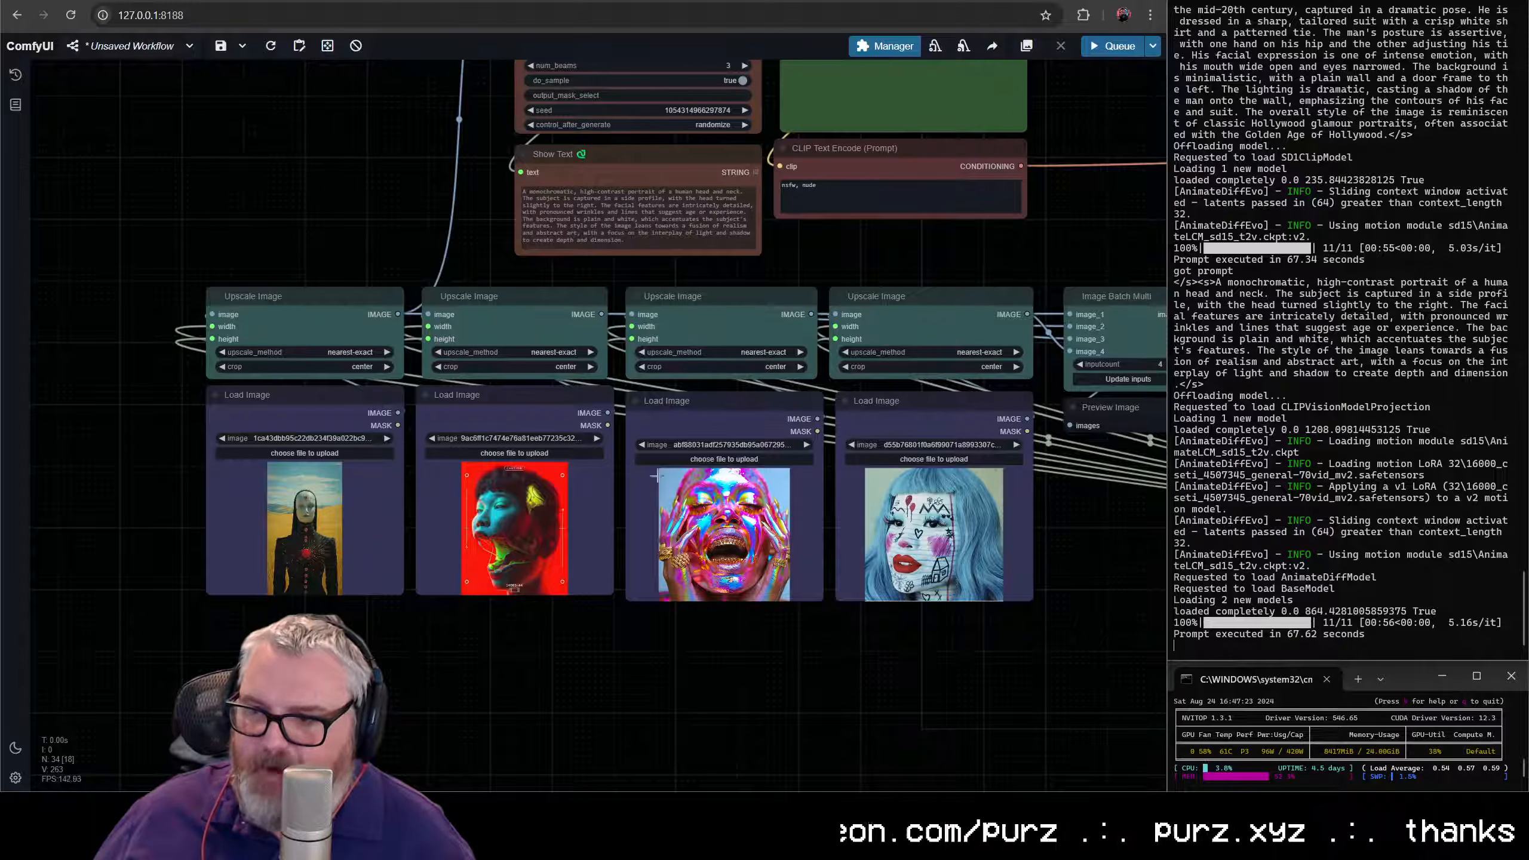
left_click_drag(1012, 522, 502, 605)
left_click_drag(866, 529, 348, 488)
scroll(361, 482, "up", 5)
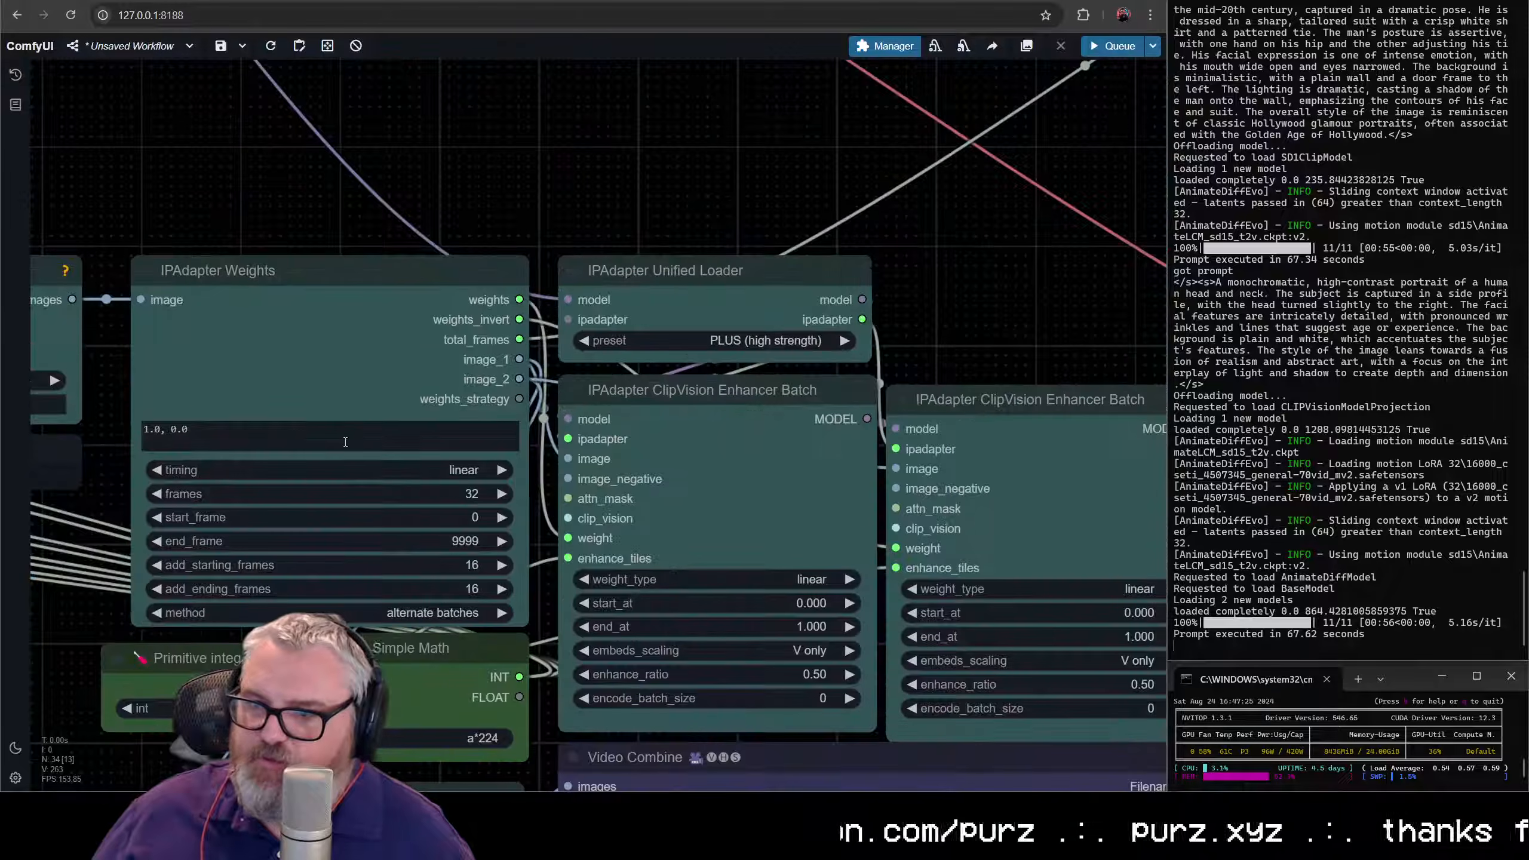
left_click(349, 437)
left_click_drag(402, 205, 523, 191)
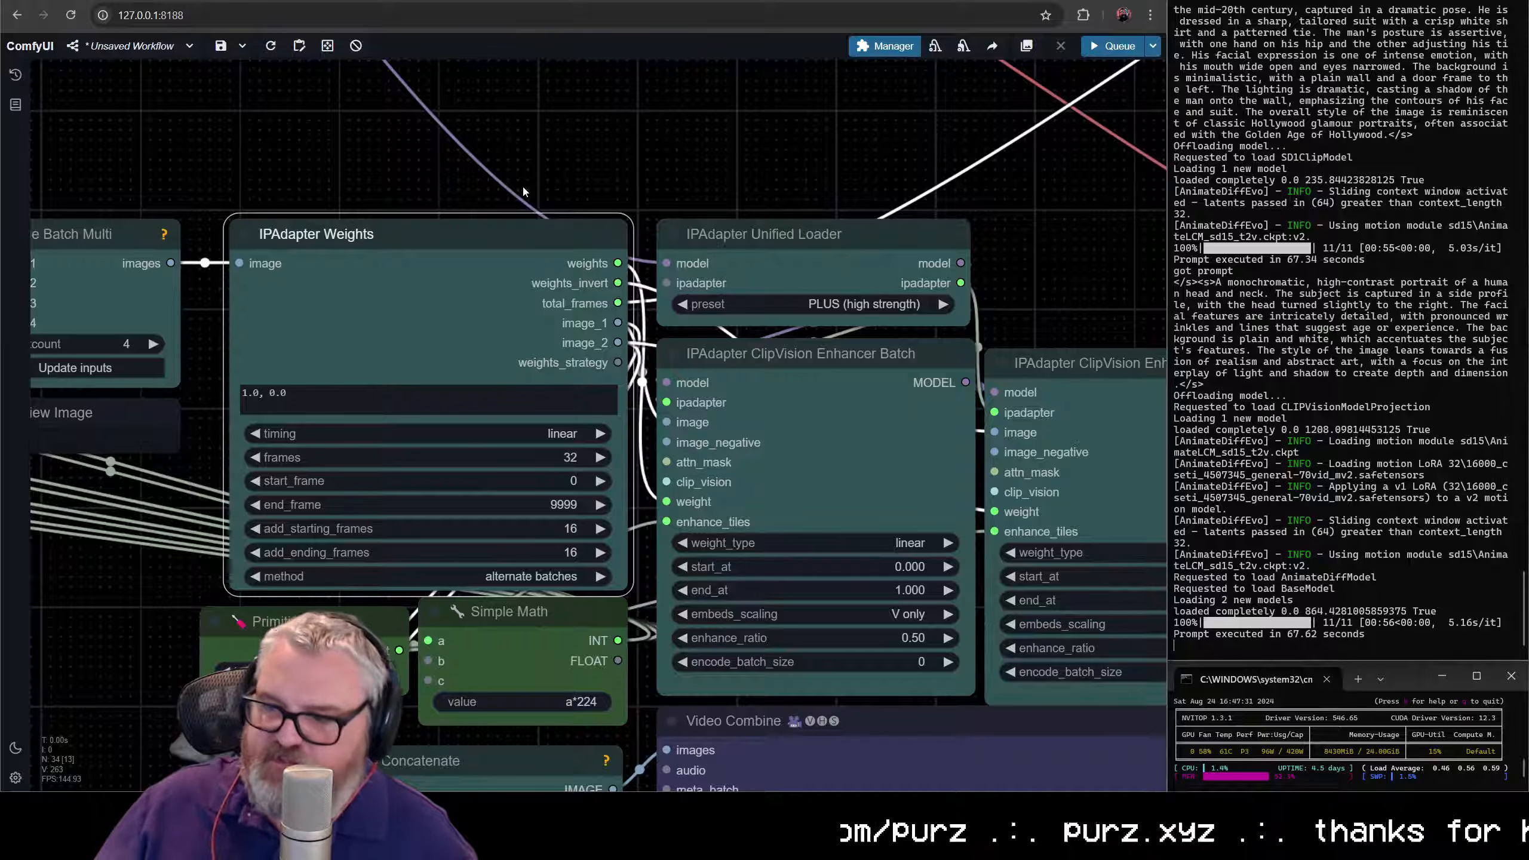
- Trace the second Enhancer Batch output to the AnimateDiff Loader and inspect the first two source images up close
scroll(531, 196, "down", 8)
left_click_drag(830, 294, 749, 438)
scroll(801, 266, "down", 3)
scroll(728, 348, "up", 5)
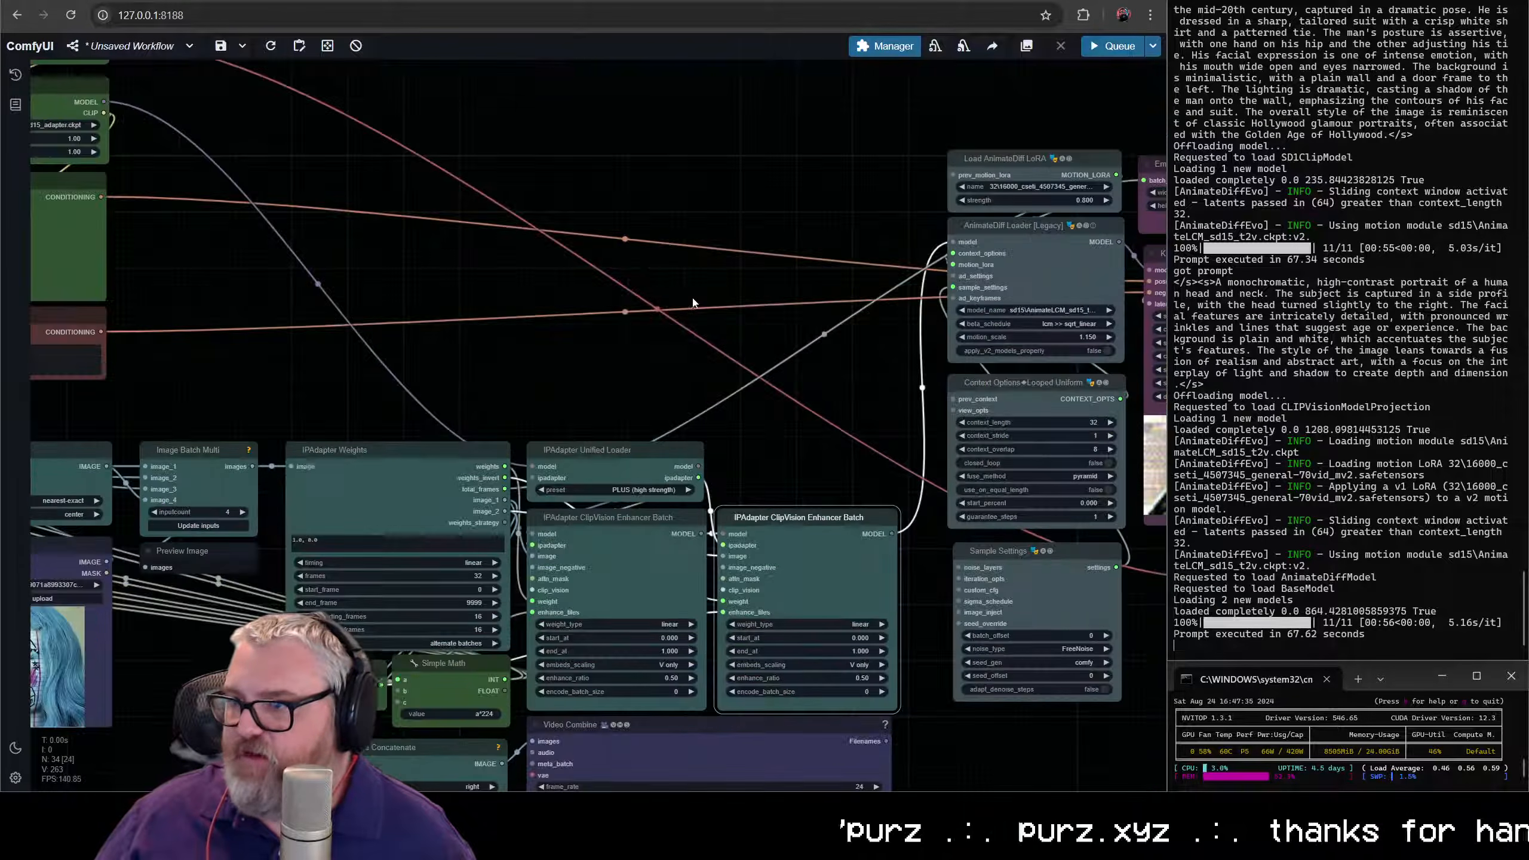
left_click_drag(775, 302, 1263, 277)
left_click_drag(669, 372, 940, 357)
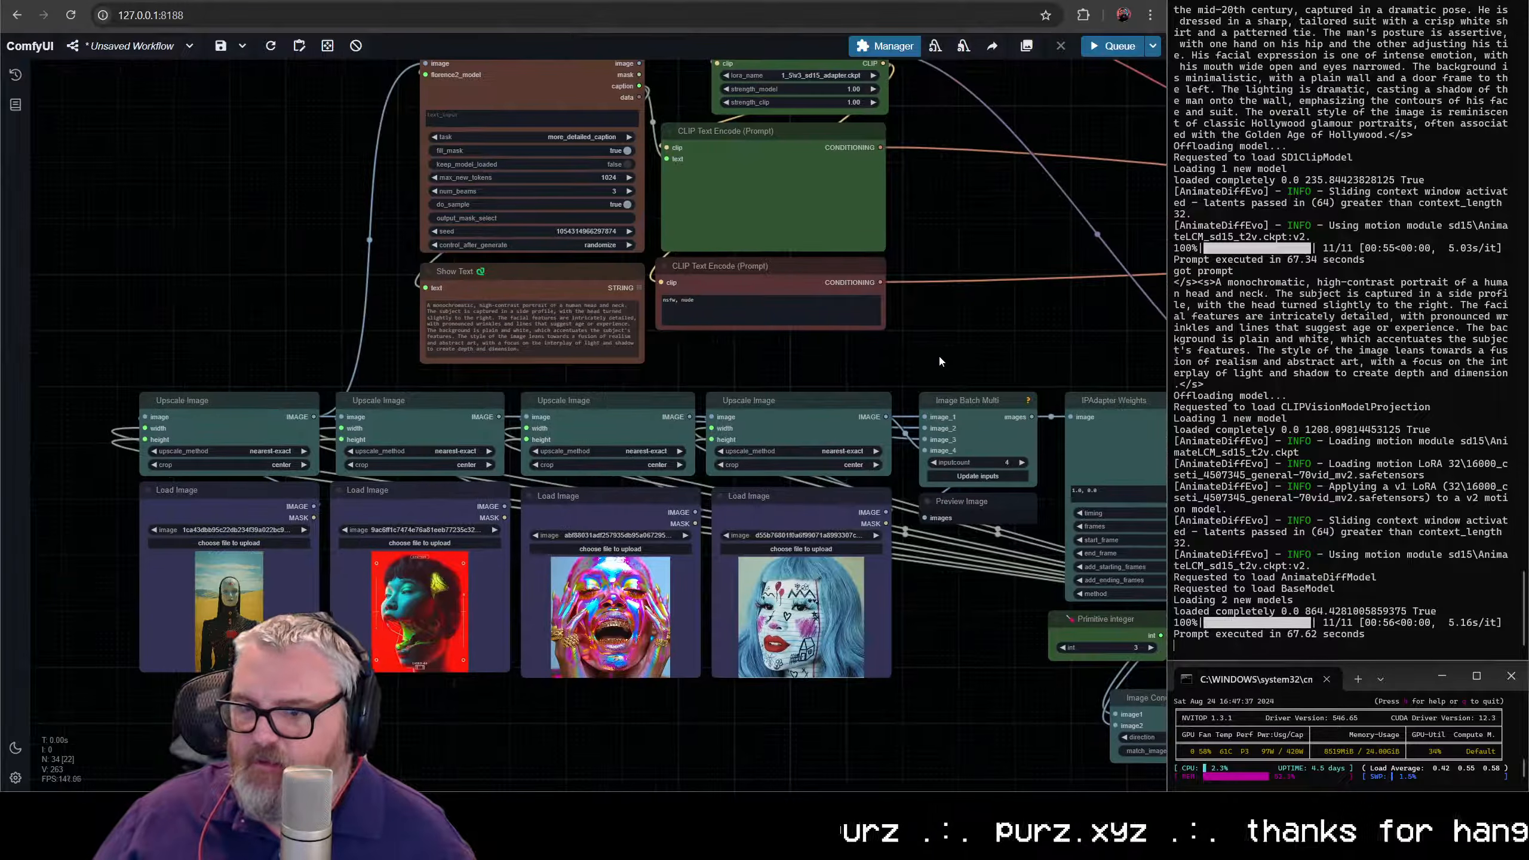
scroll(476, 482, "up", 10)
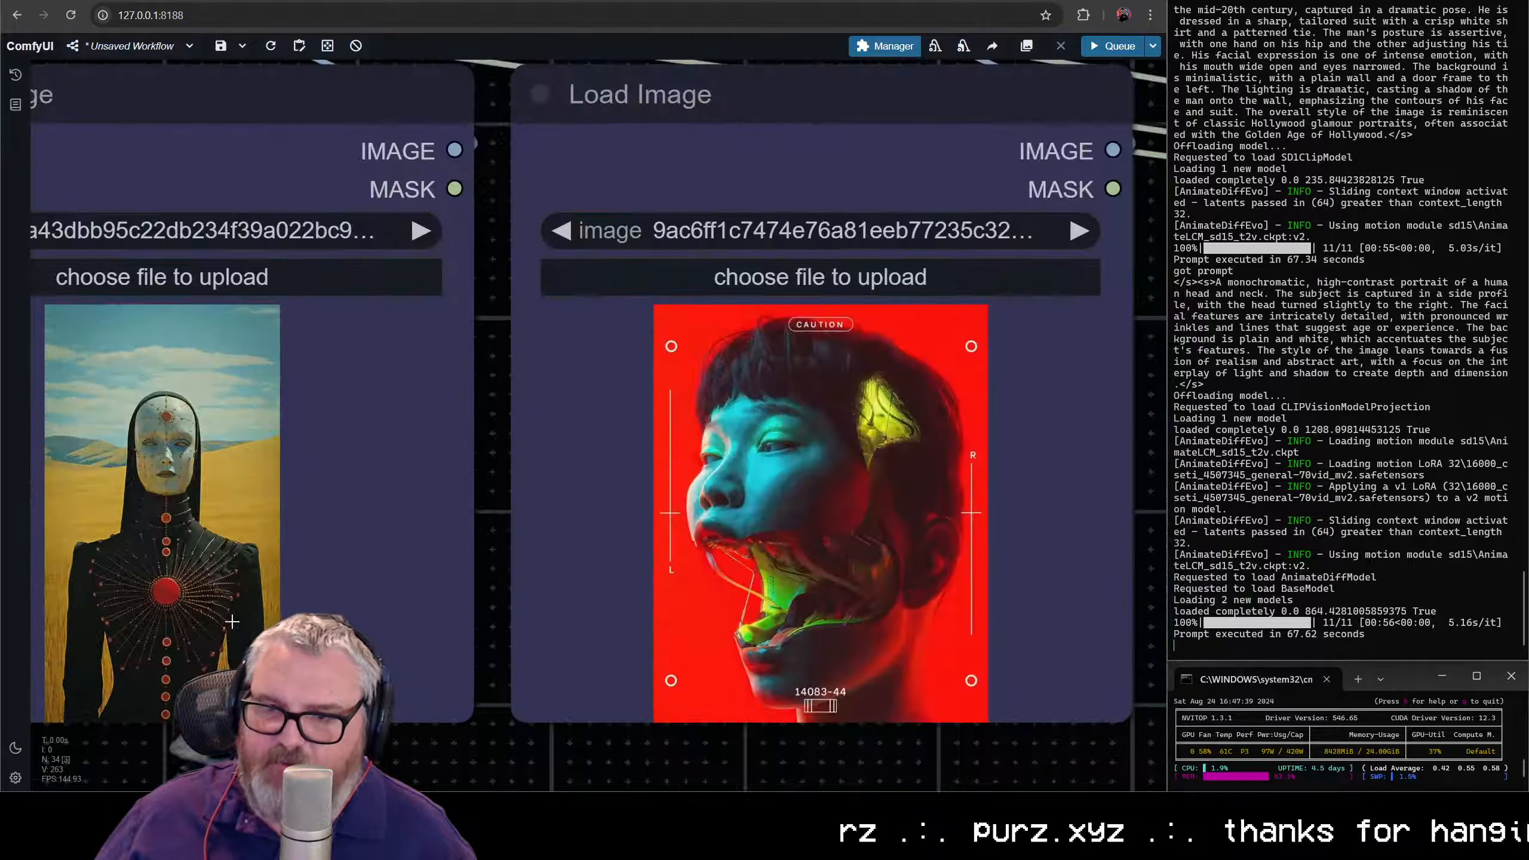
- Convert the positive CLIP Text Encode node's text input back to a text widget, dropping the Florence caption link
scroll(499, 488, "down", 11)
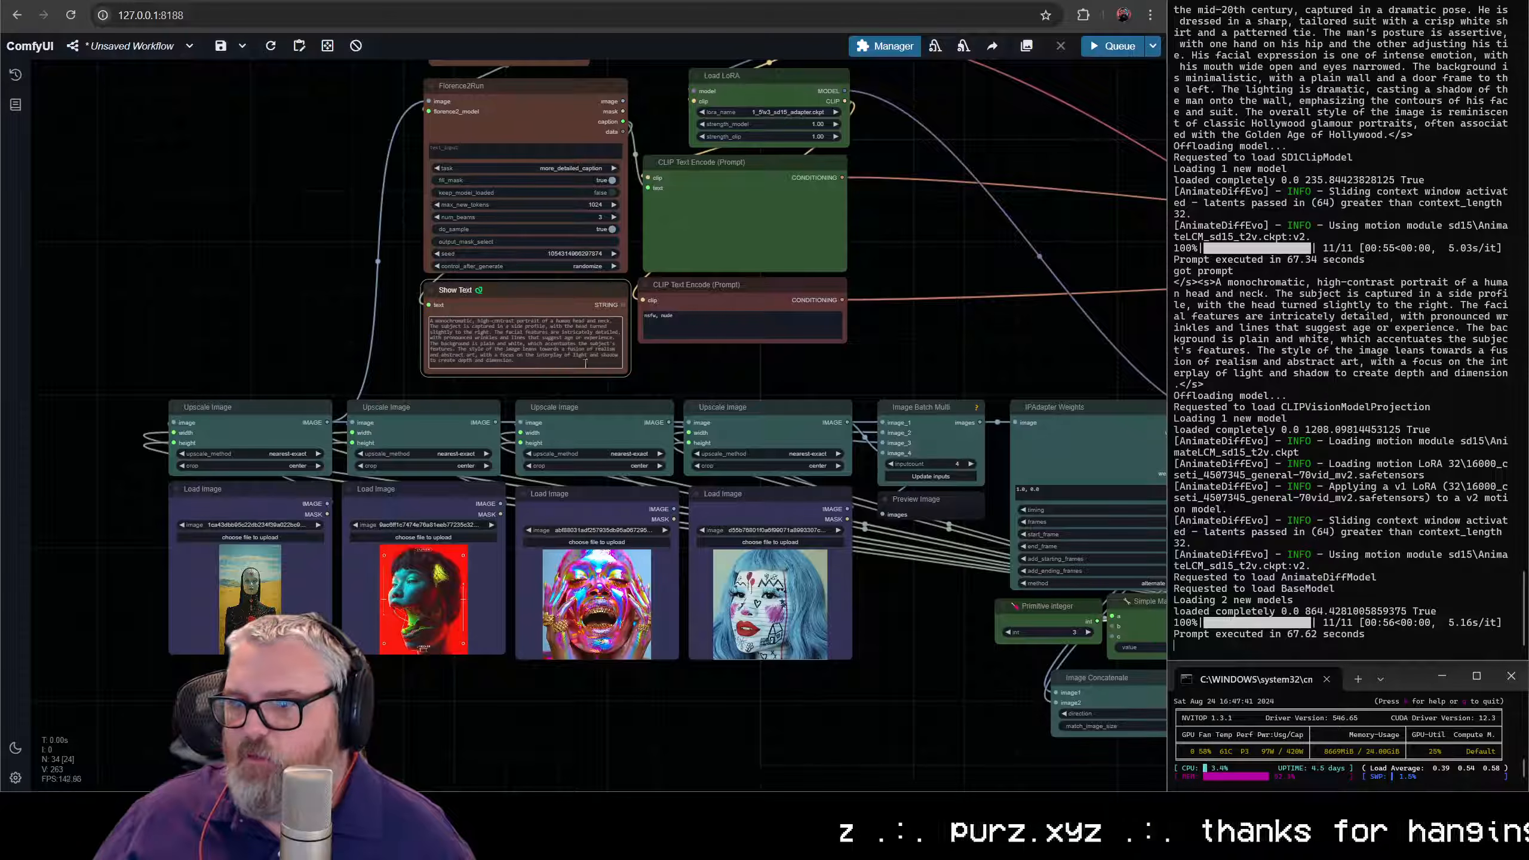
left_click(657, 329)
left_click_drag(598, 385, 470, 452)
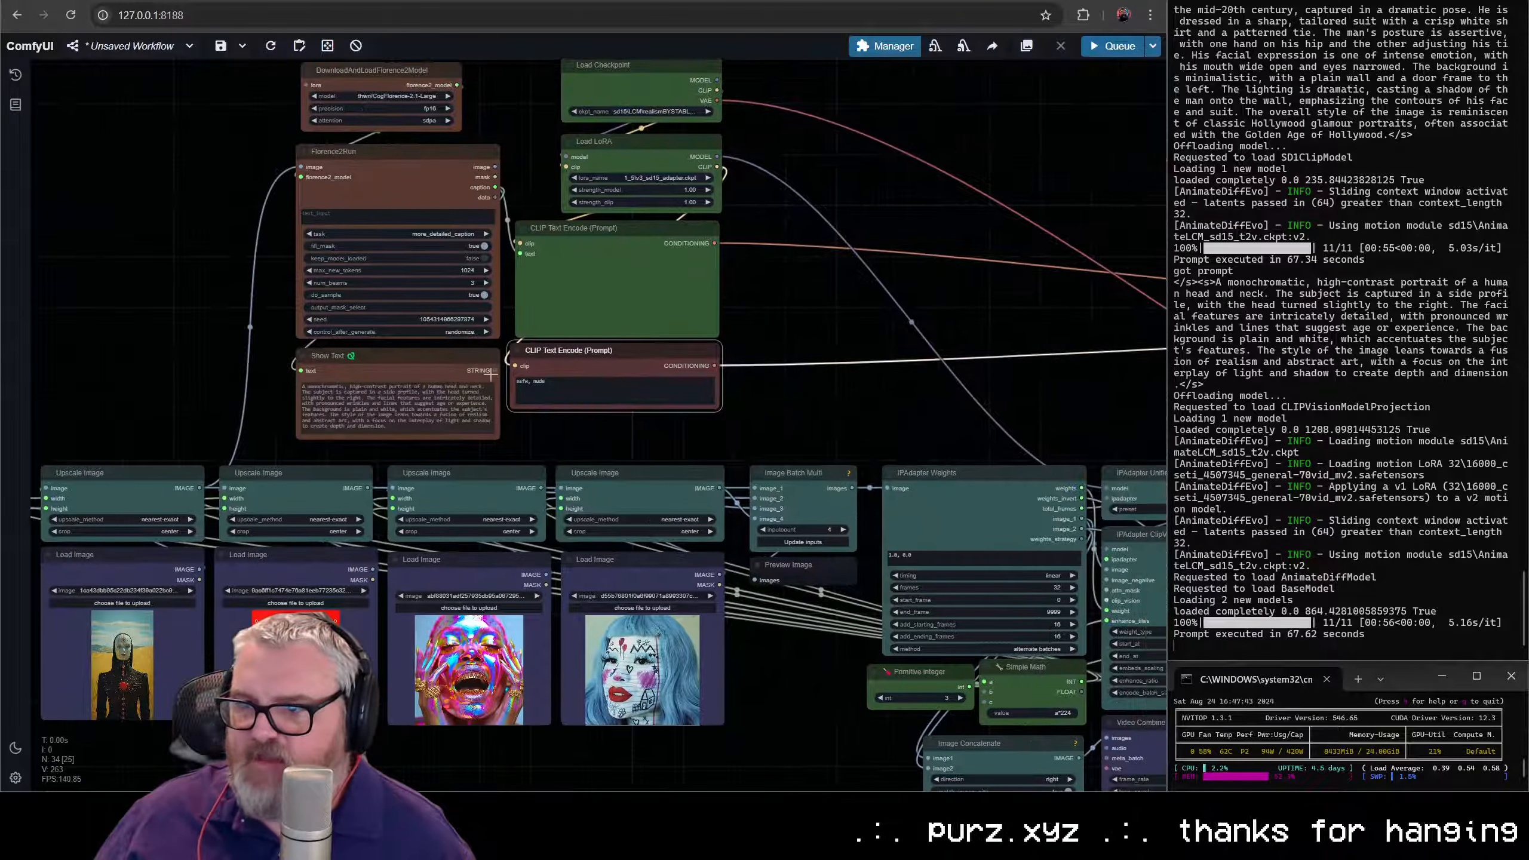
left_click_drag(520, 349, 454, 457)
left_click_drag(455, 363, 445, 217)
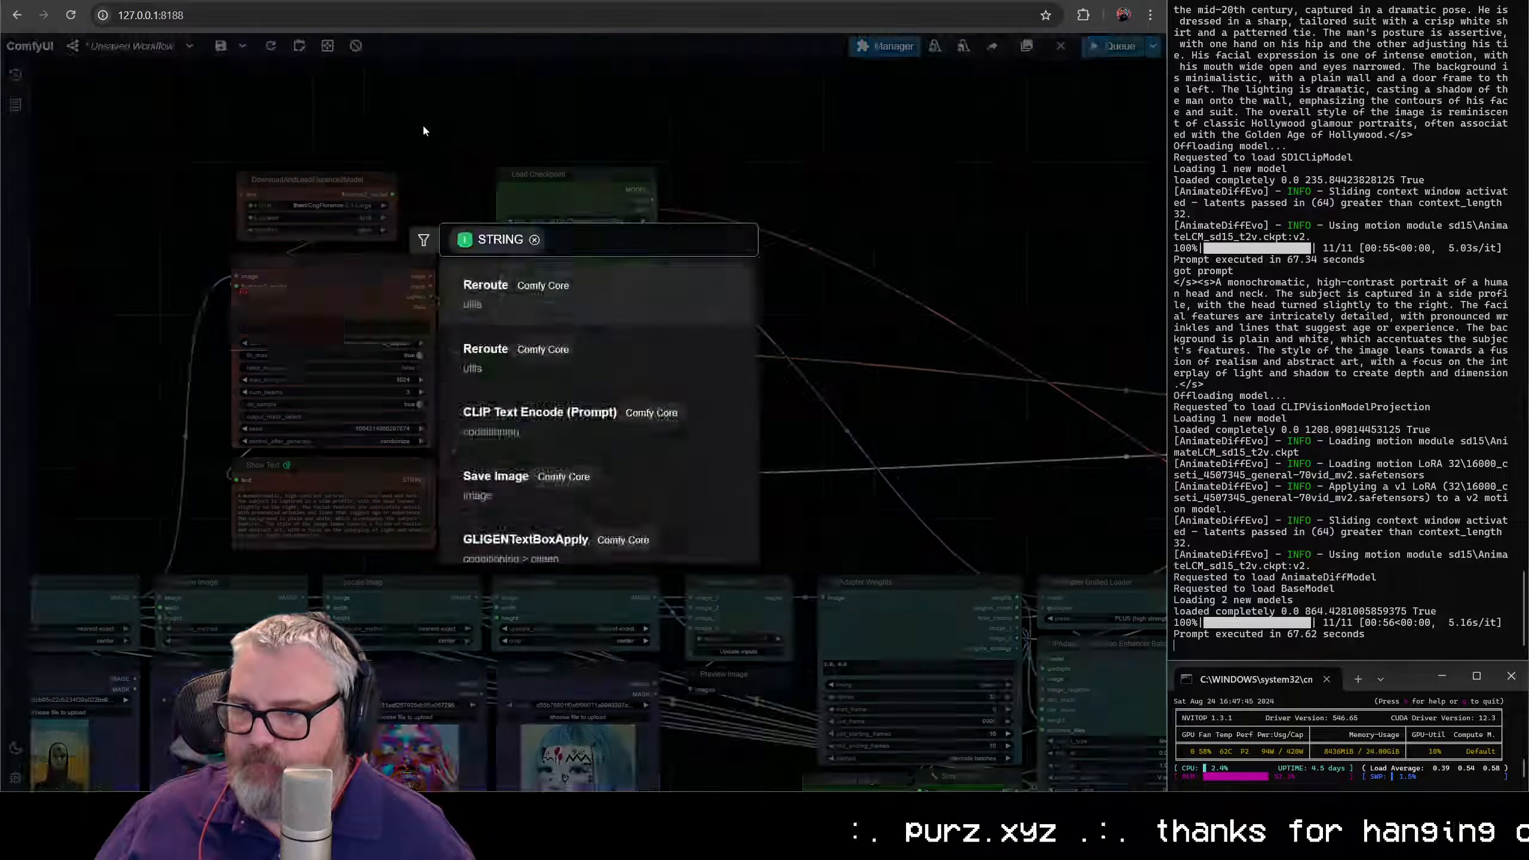
right_click(519, 385)
left_click(655, 658)
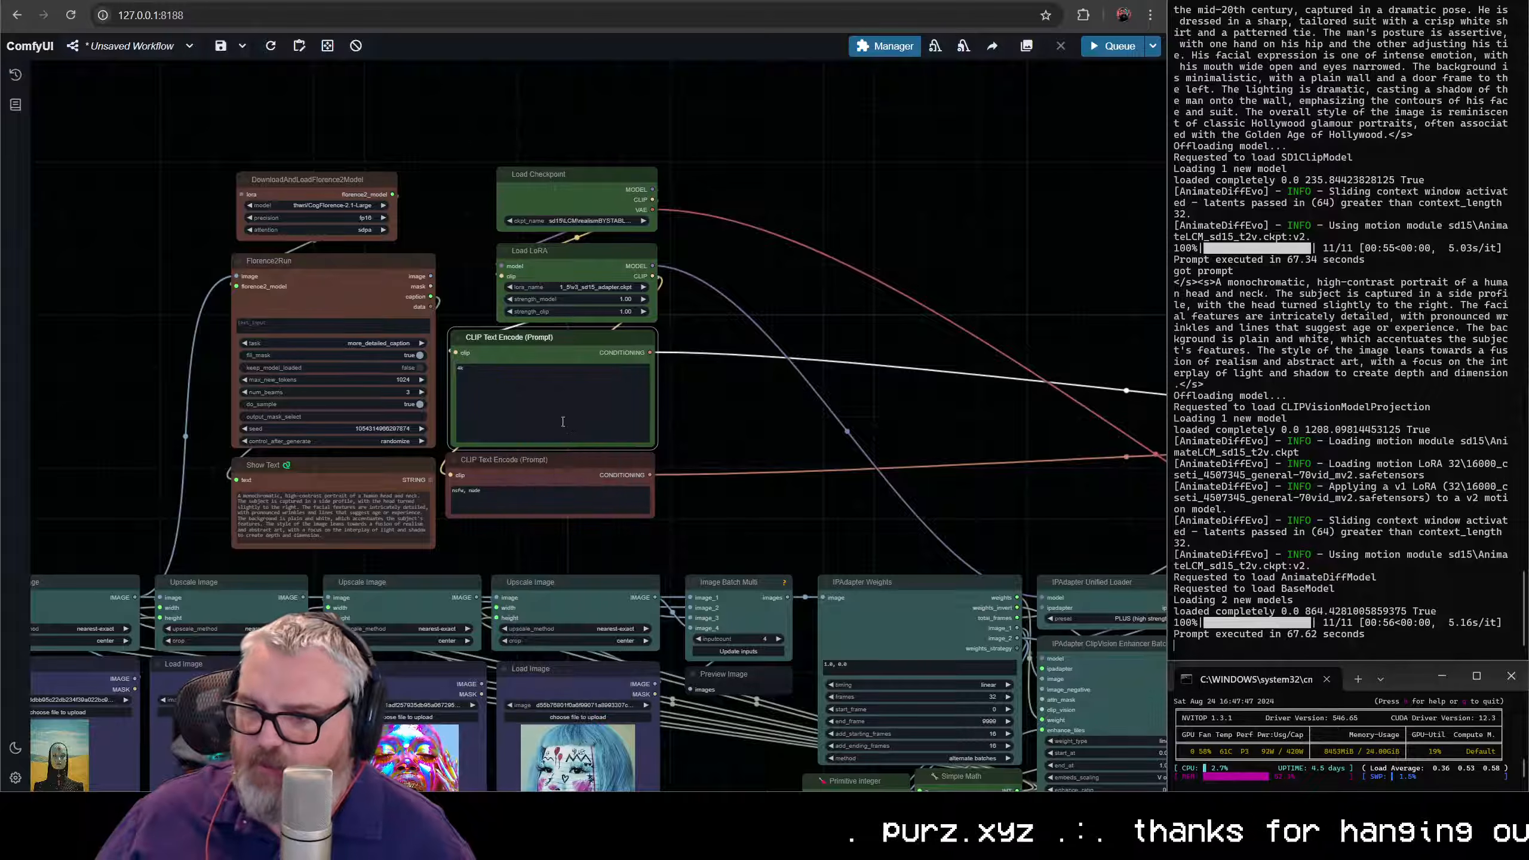
left_click(815, 401)
- Look over the IPAdapter chain and queue the rearranged workflow for generation
scroll(754, 395, "down", 4)
left_click_drag(753, 395, 618, 291)
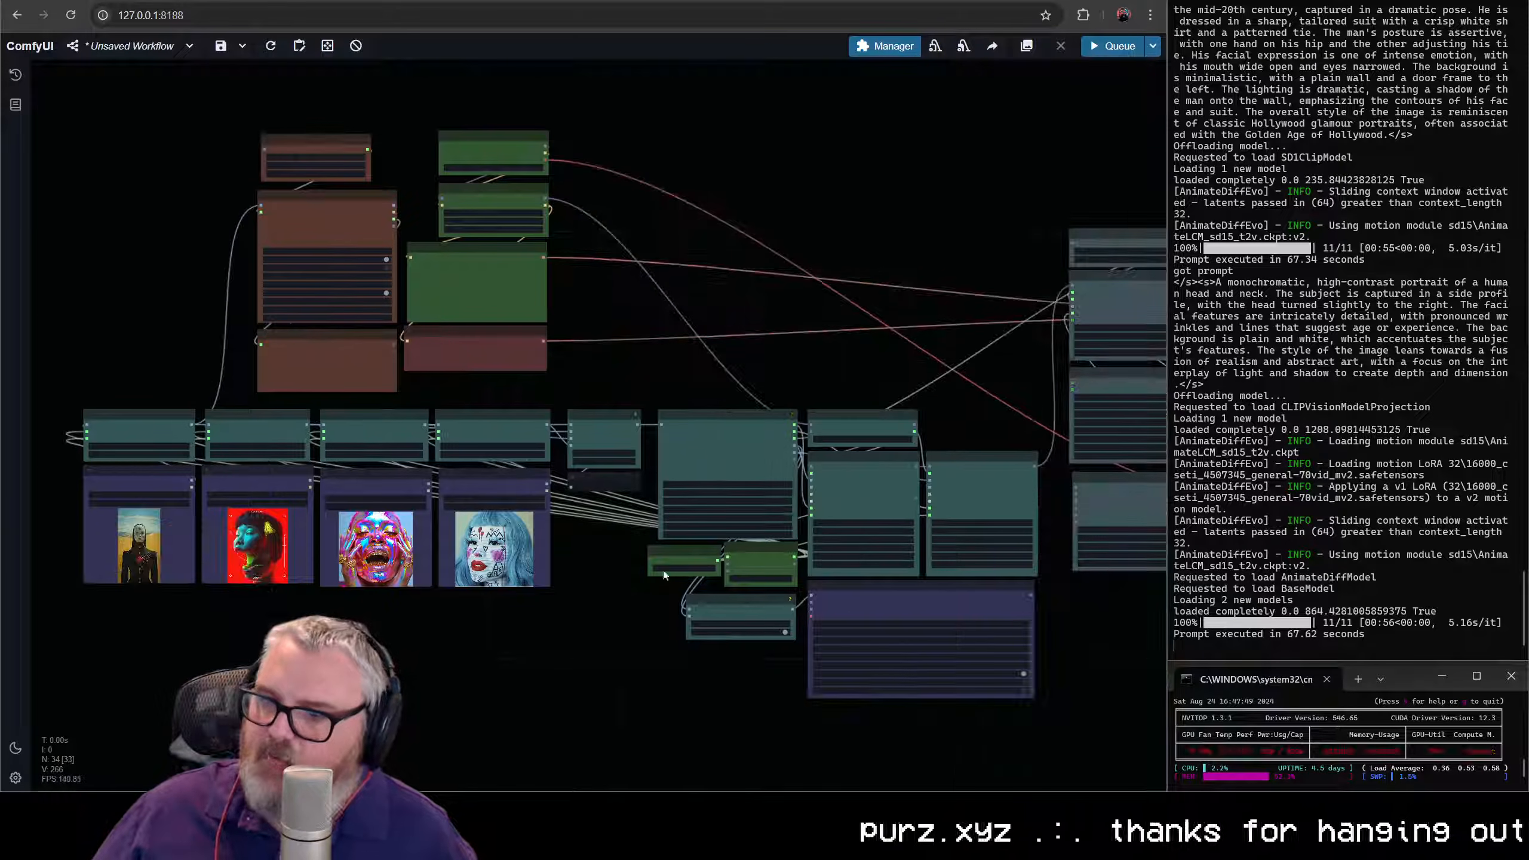
scroll(681, 550, "up", 6)
scroll(681, 550, "down", 1)
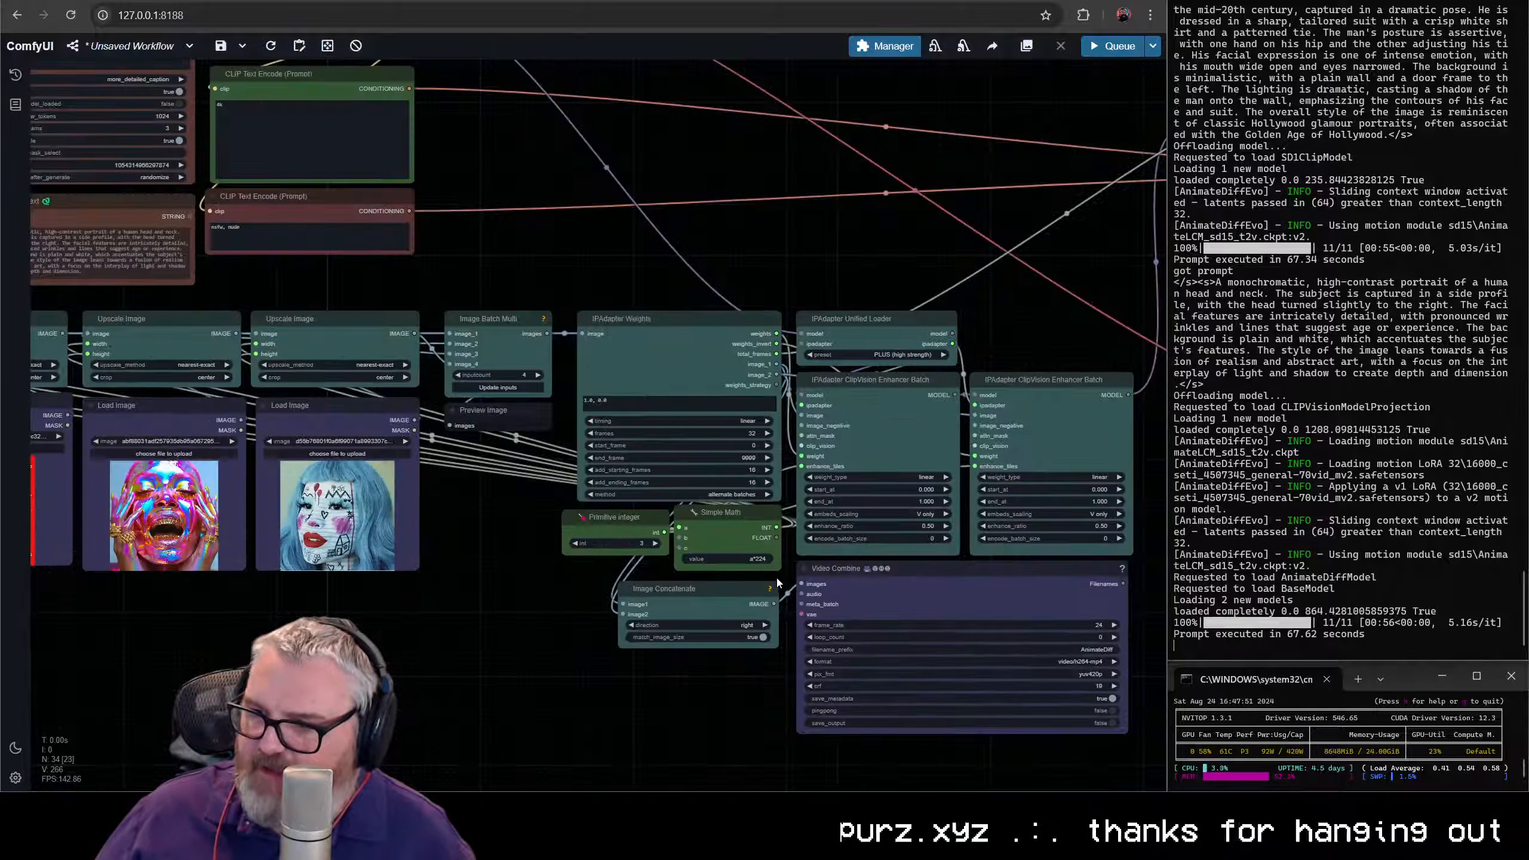
left_click_drag(719, 444, 371, 387)
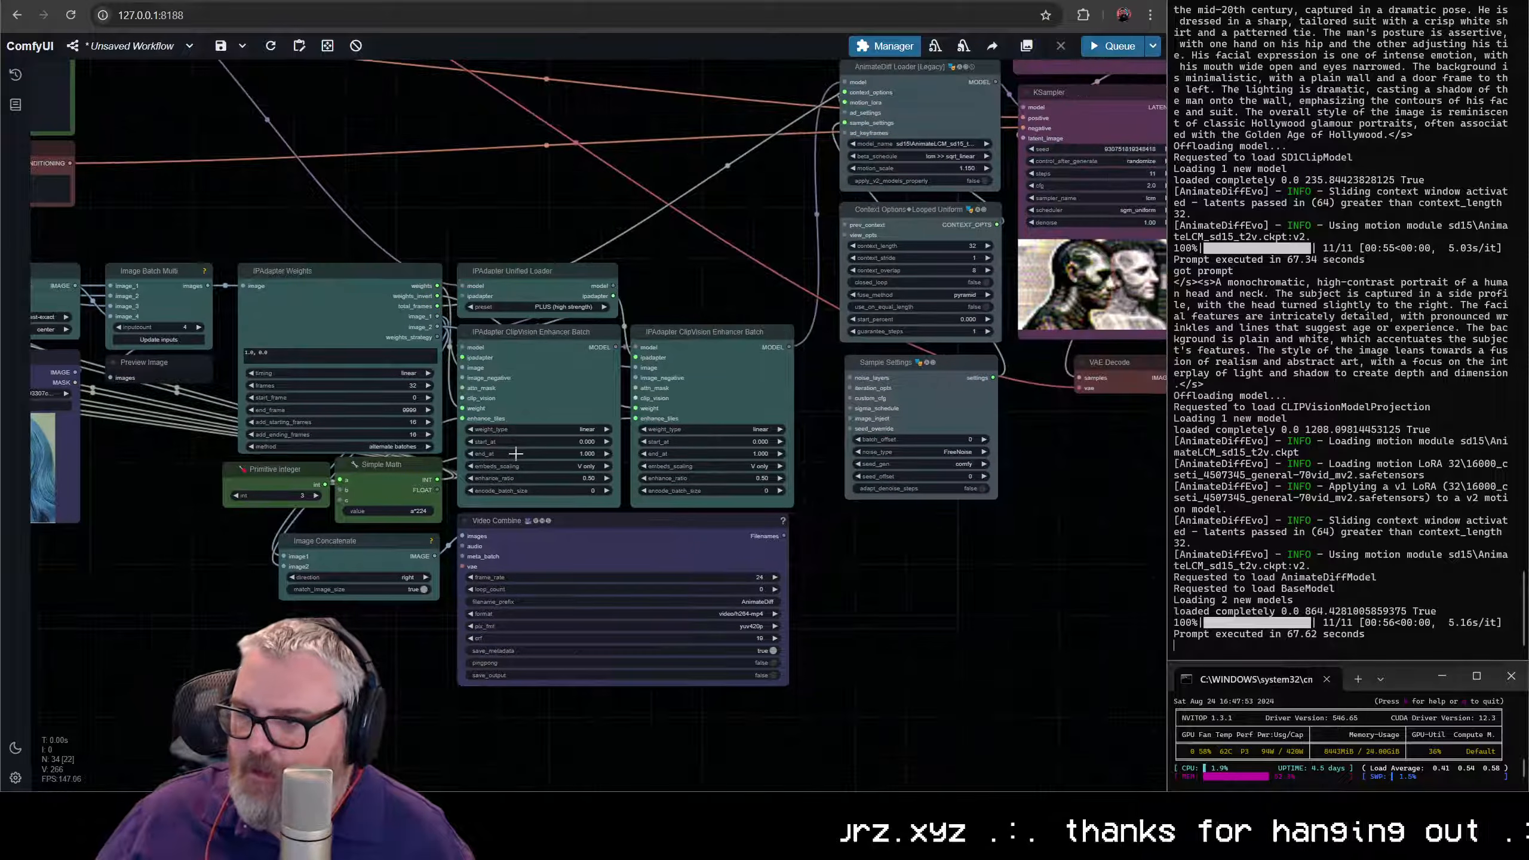
scroll(518, 453, "up", 4)
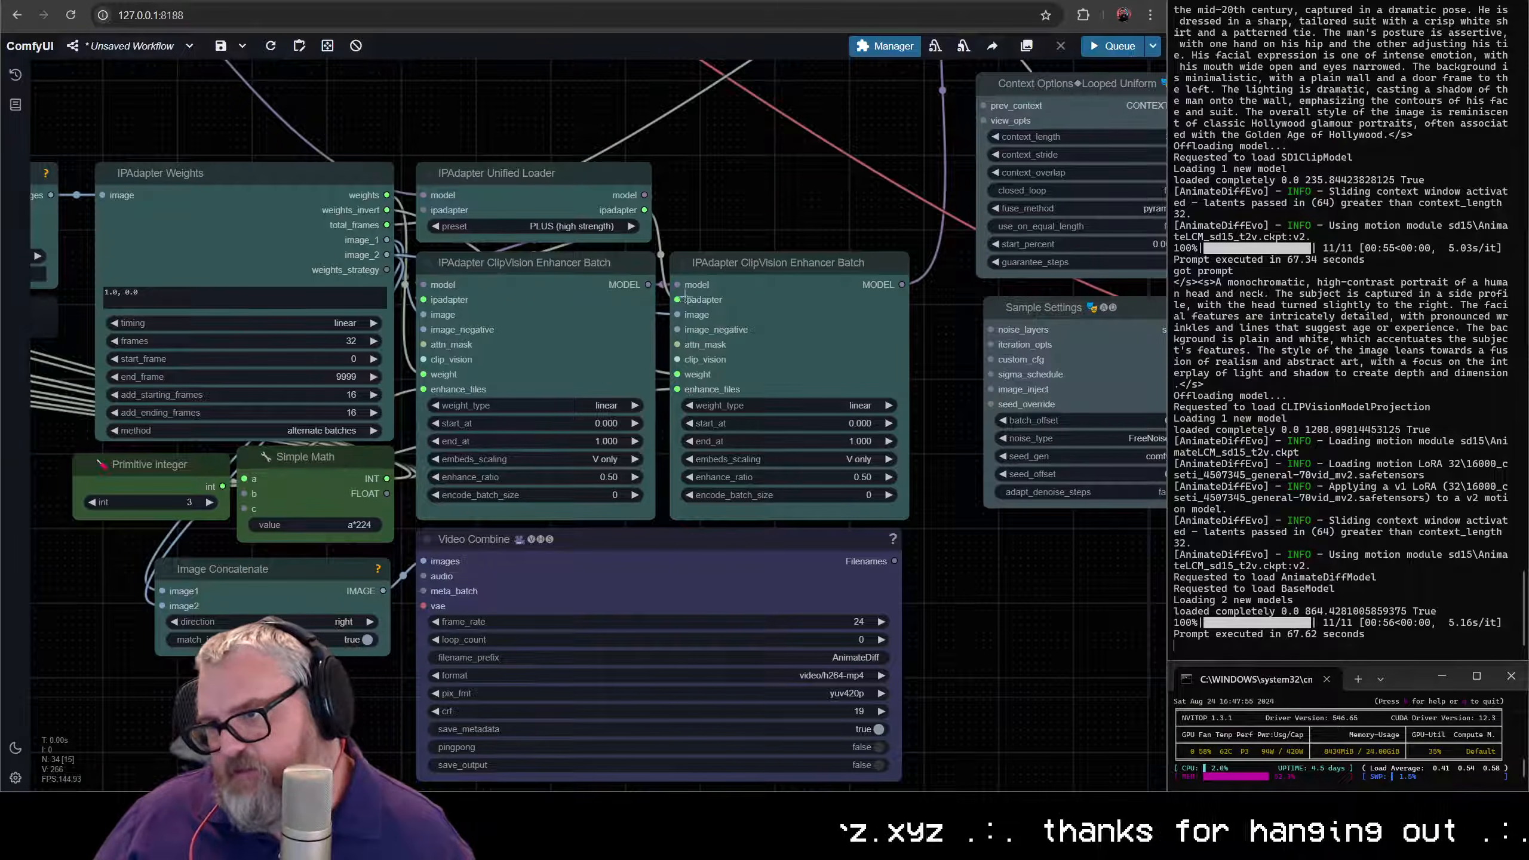
scroll(714, 495, "down", 6)
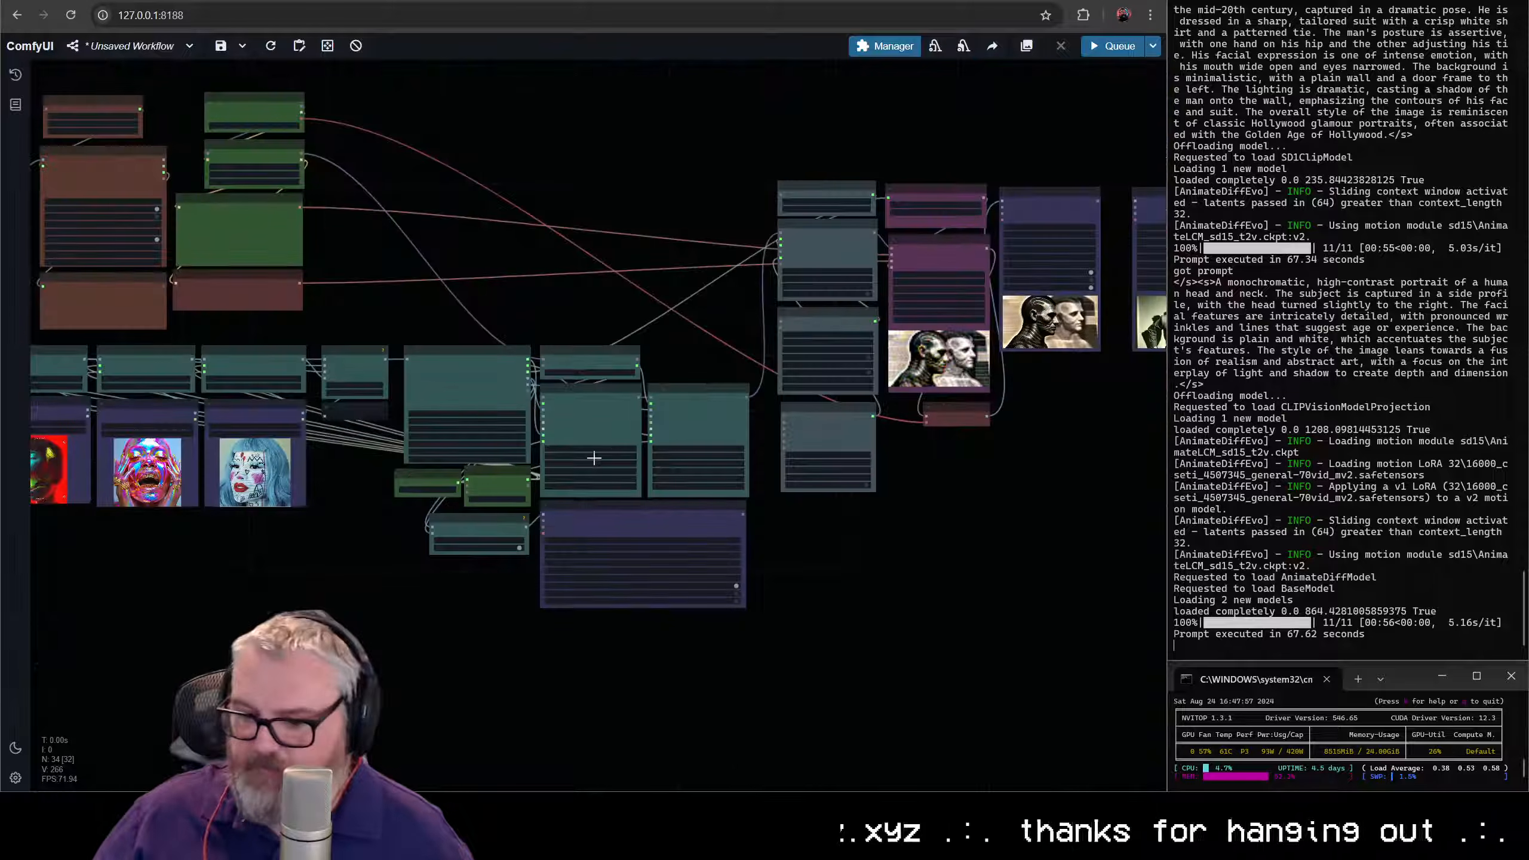
key("ctrl+Return")
- Follow the running workflow, examining the Florence caption, the batch image preview and the Video Combine preview
left_click_drag(620, 242, 684, 305)
scroll(684, 305, "down", 1)
scroll(453, 262, "up", 10)
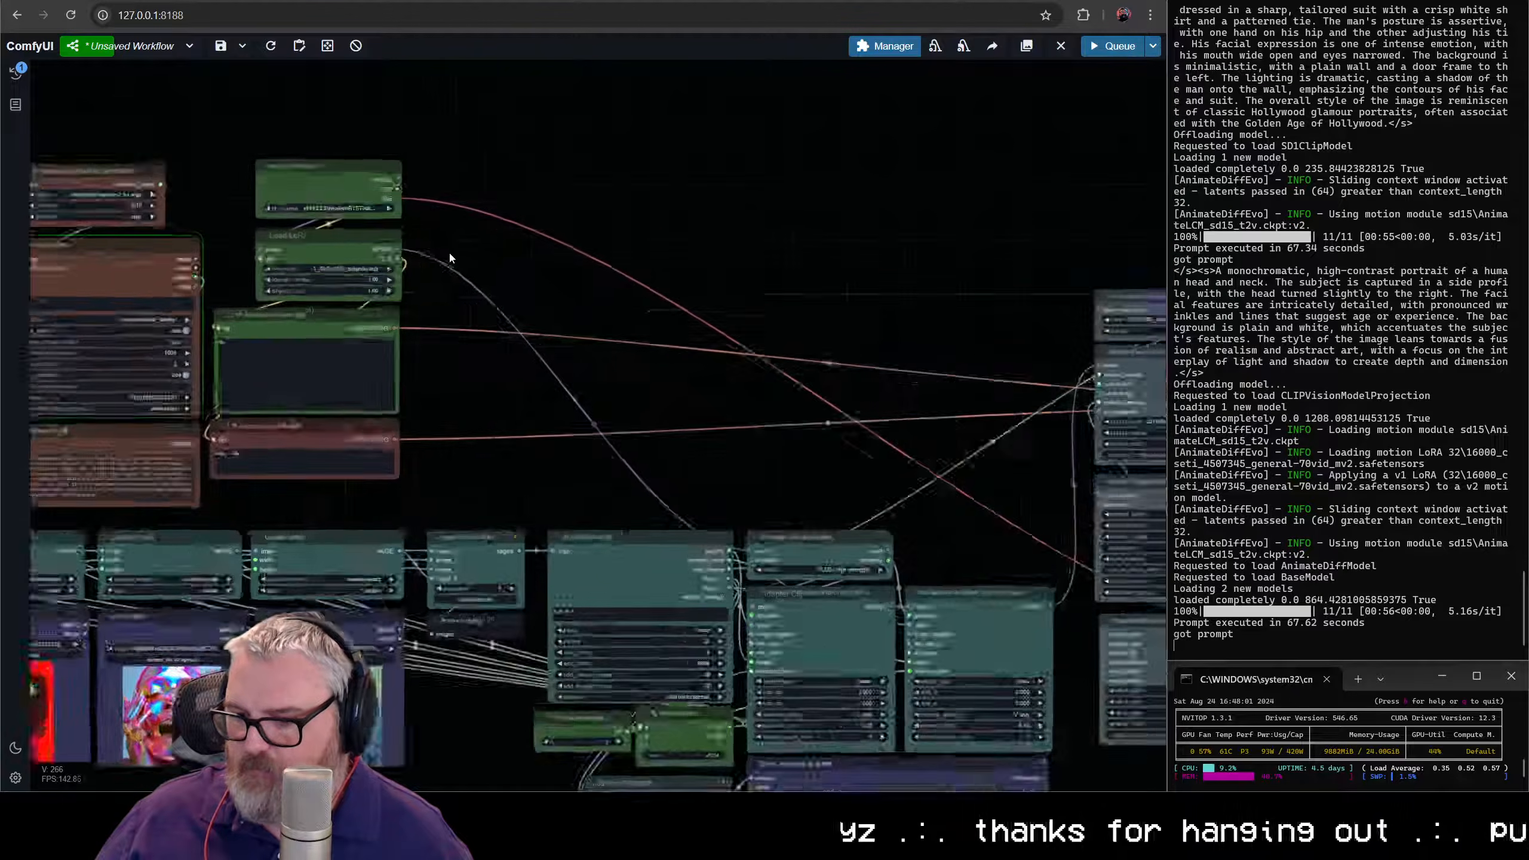
left_click_drag(450, 263, 909, 301)
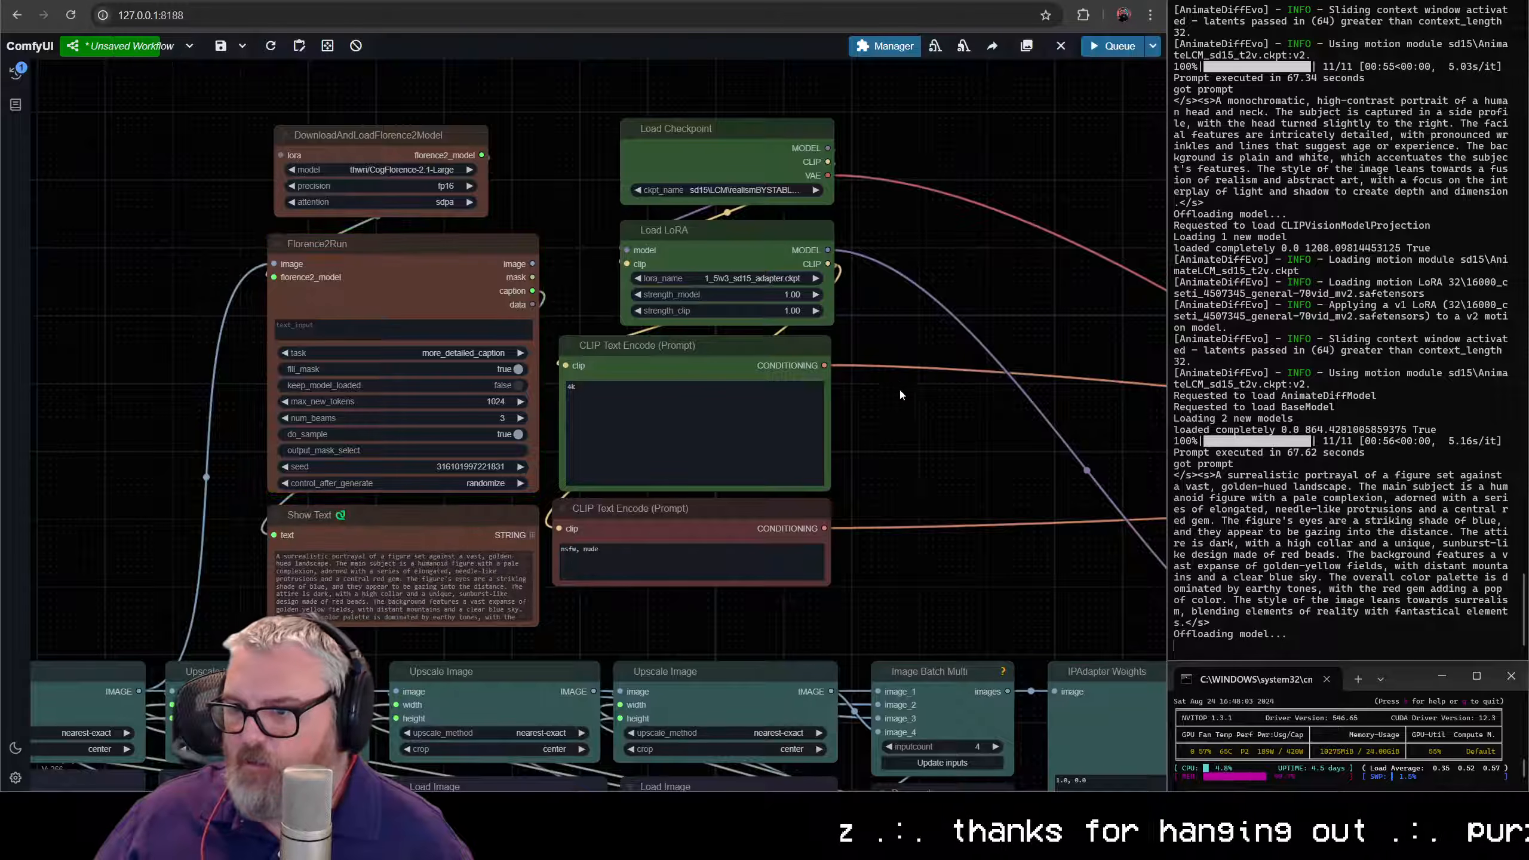
left_click_drag(951, 424, 160, 292)
left_click_drag(689, 525, 559, 200)
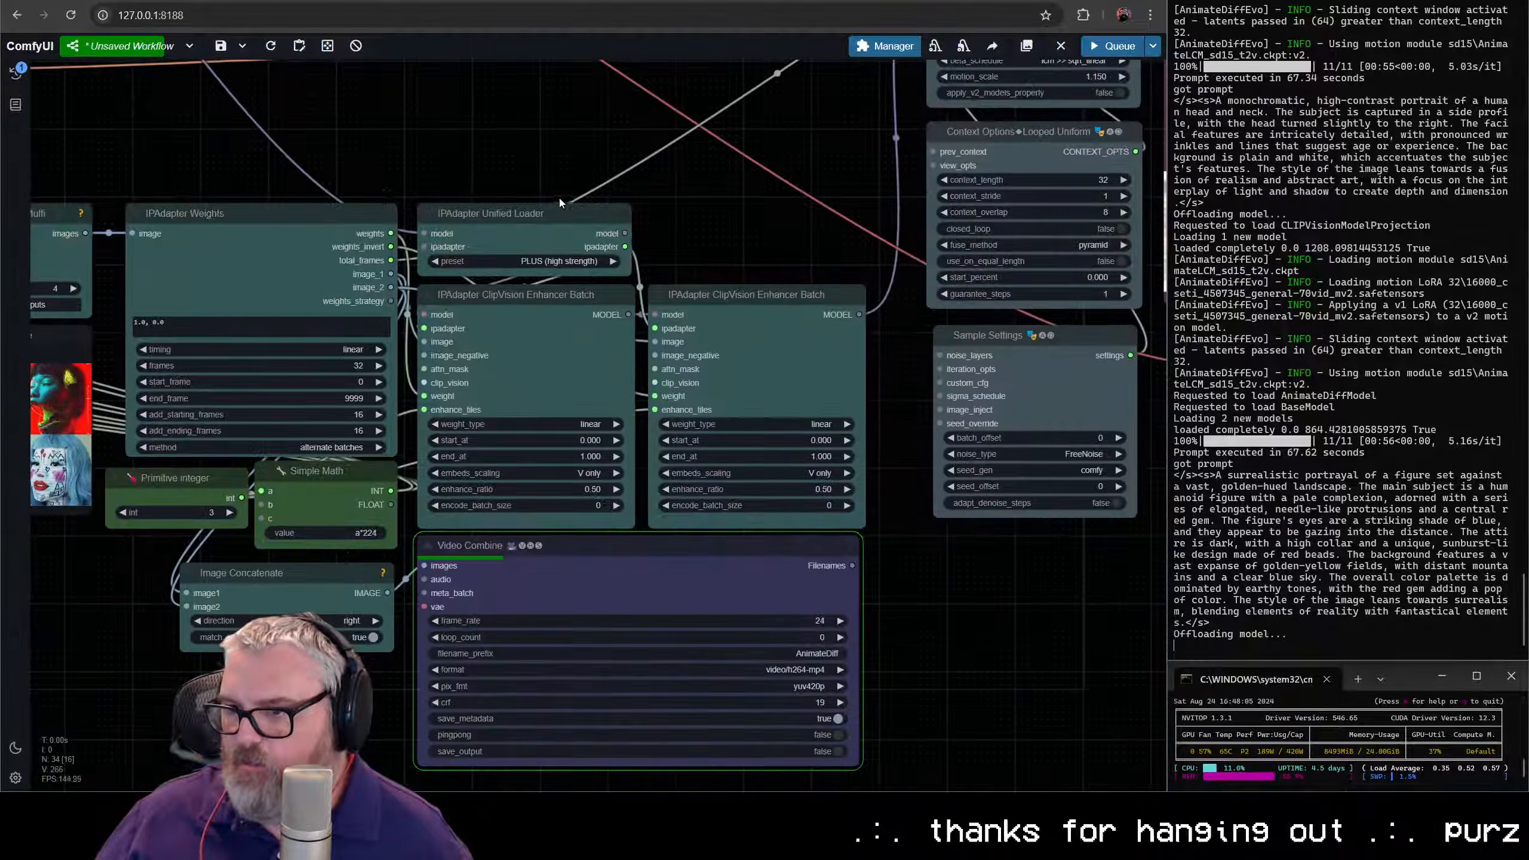
scroll(559, 202, "down", 3)
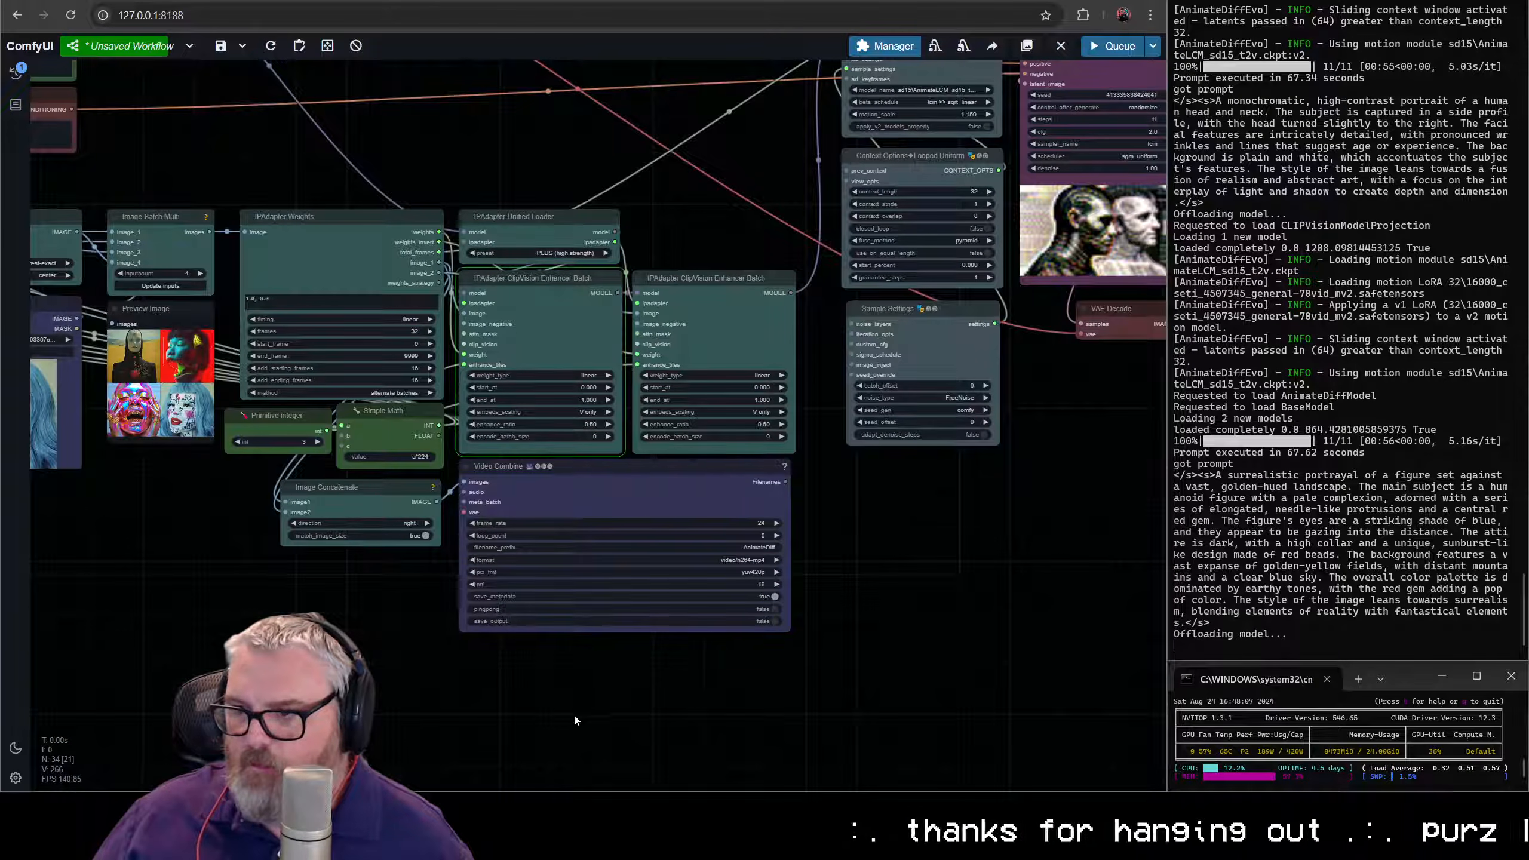
left_click_drag(812, 721, 782, 472)
scroll(782, 472, "up", 1)
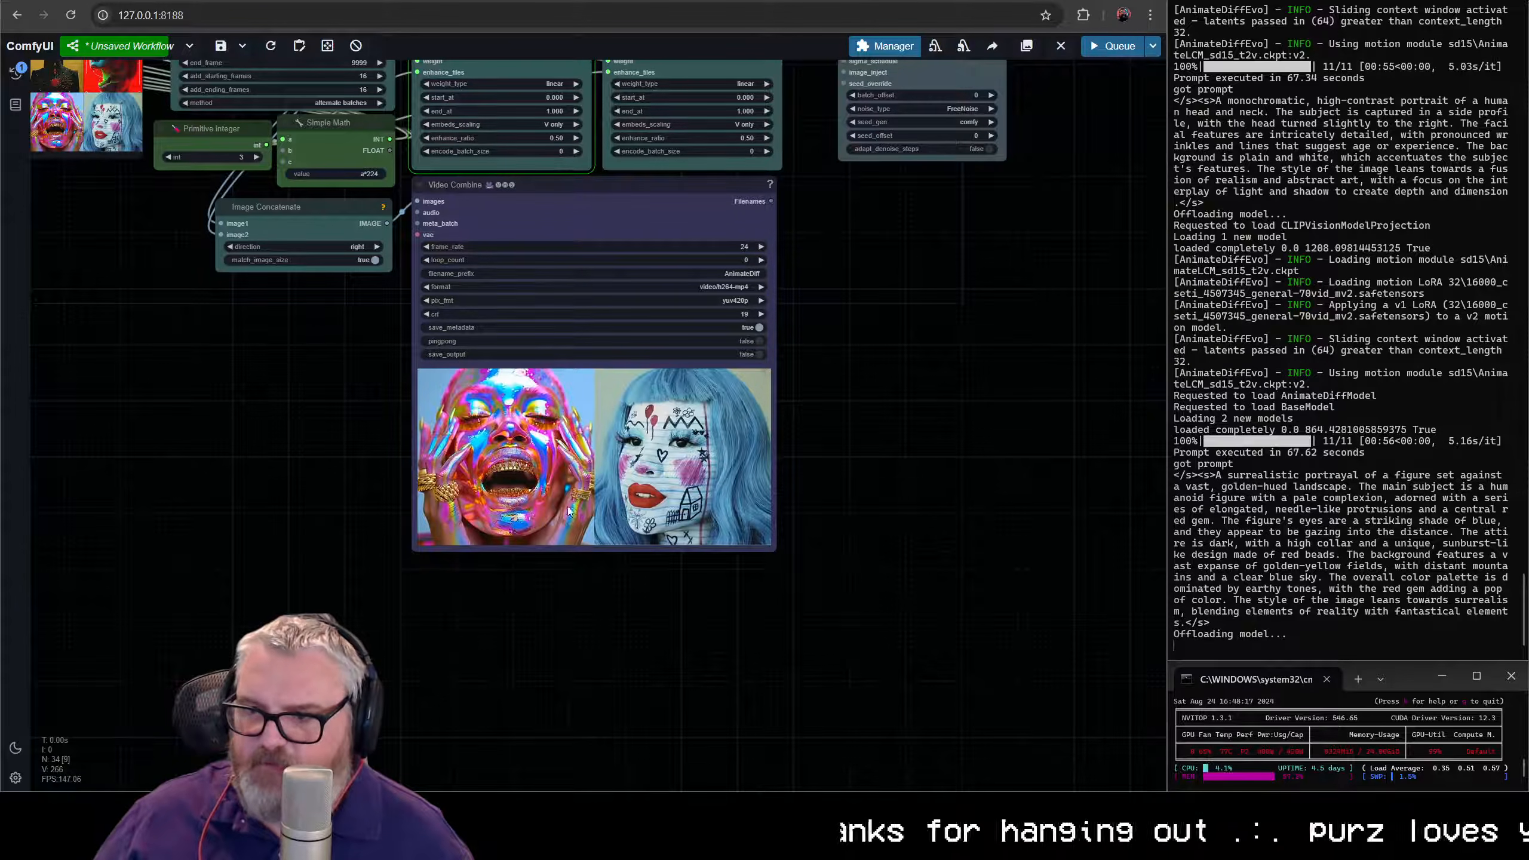
scroll(602, 536, "down", 5)
scroll(828, 569, "up", 4)
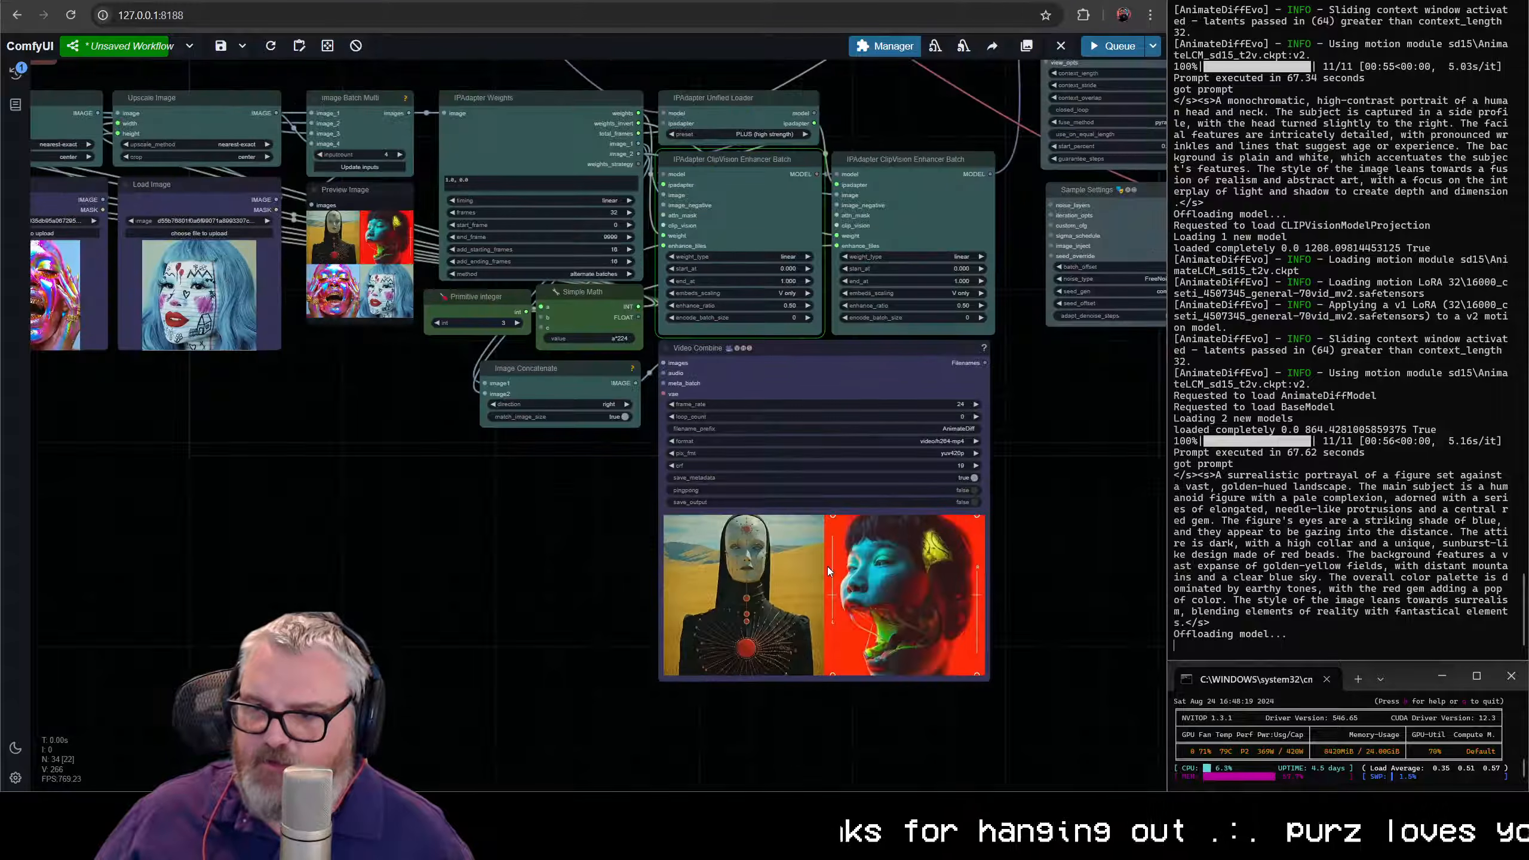
- Select the IPAdapter Weights node and look over the workflow from the source images and prompts through to the AnimateDiff and KSampler nodes
left_click(545, 130)
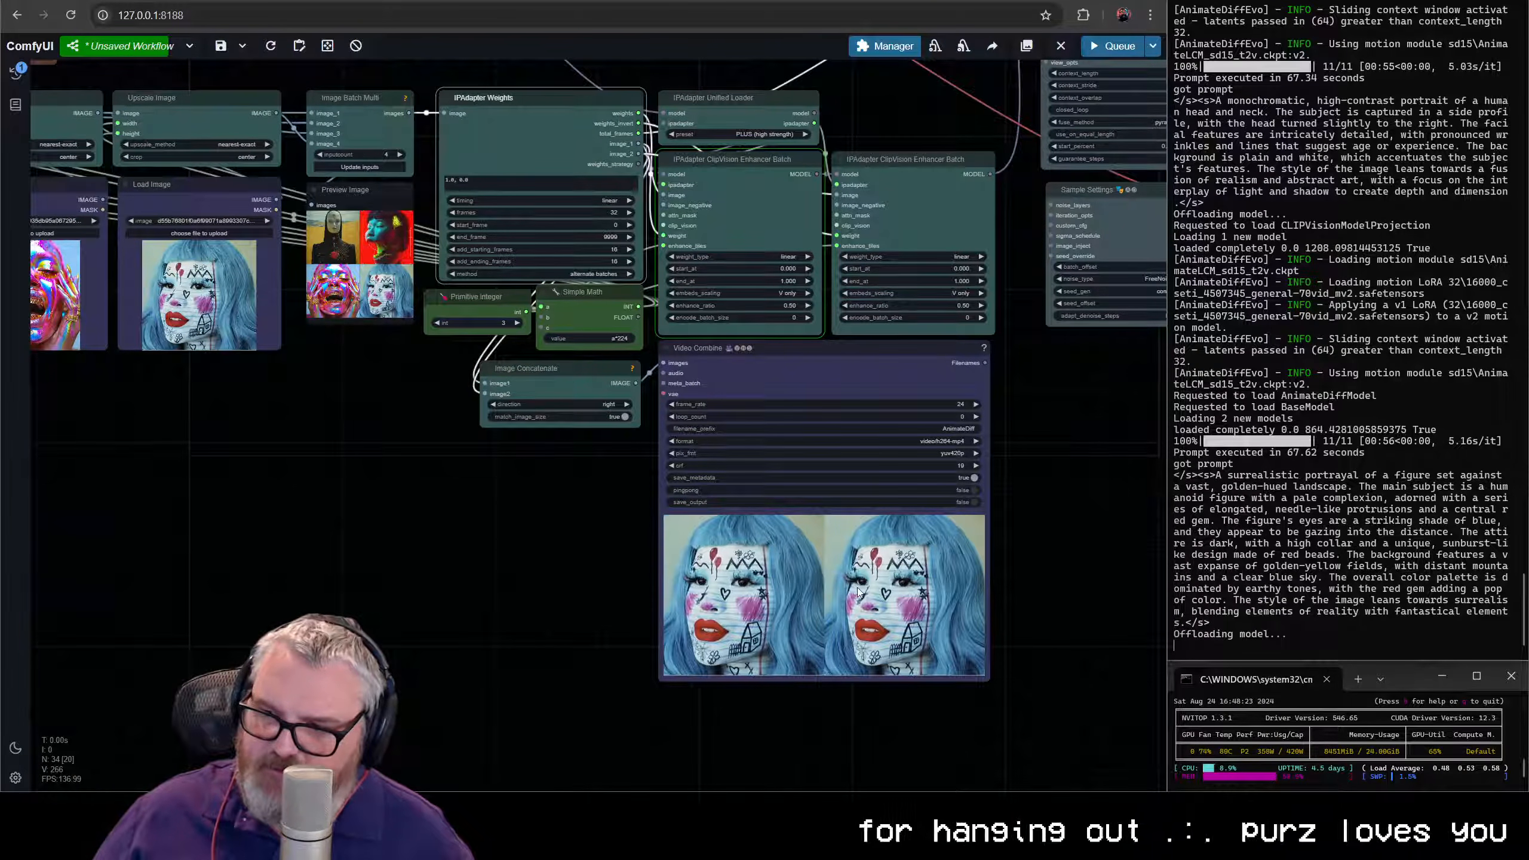
scroll(782, 593, "down", 5)
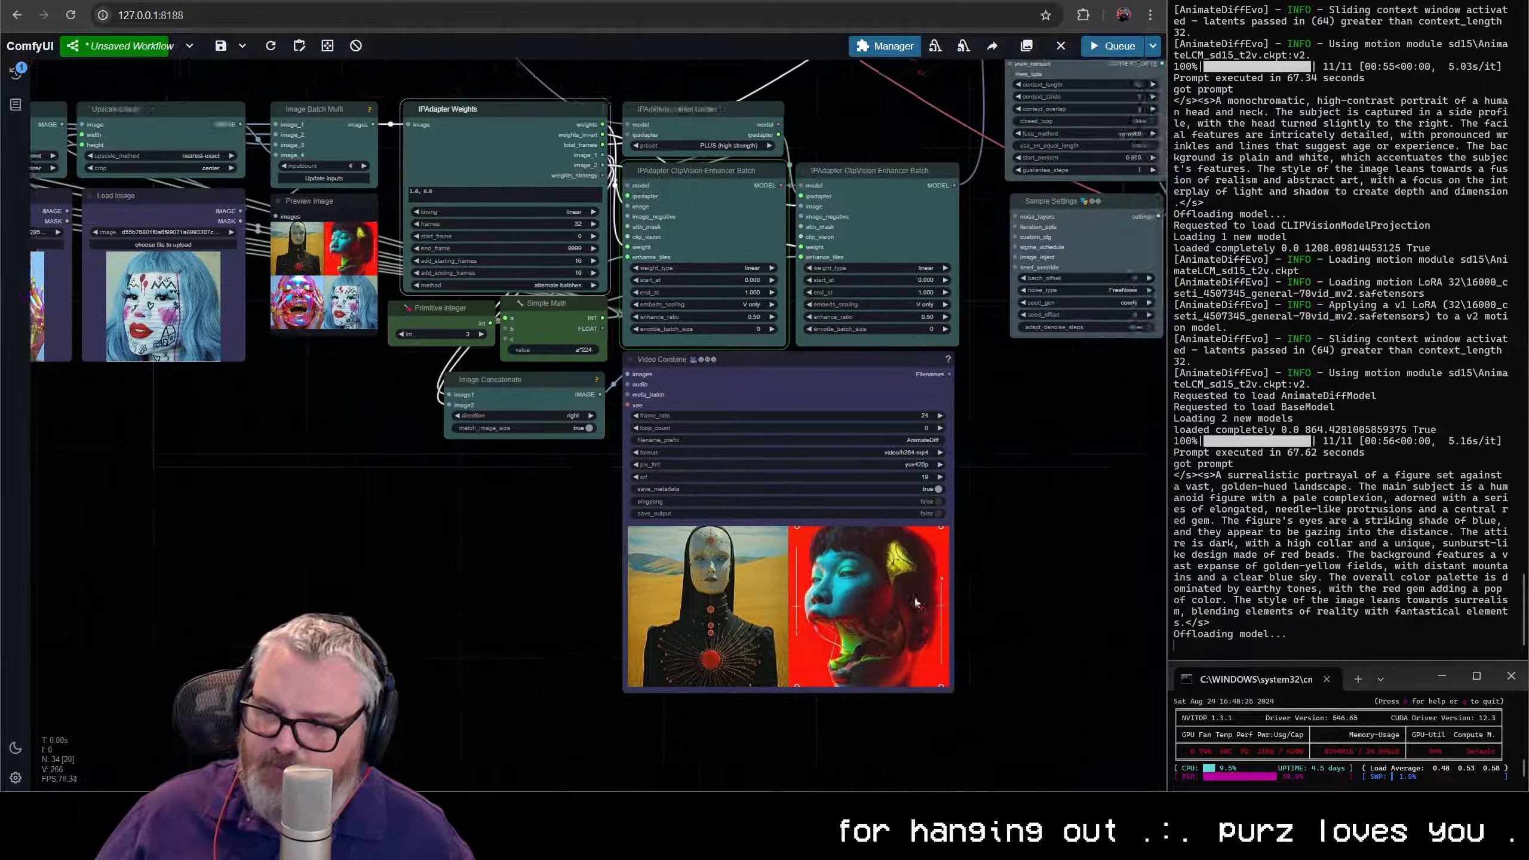
scroll(511, 580, "up", 6)
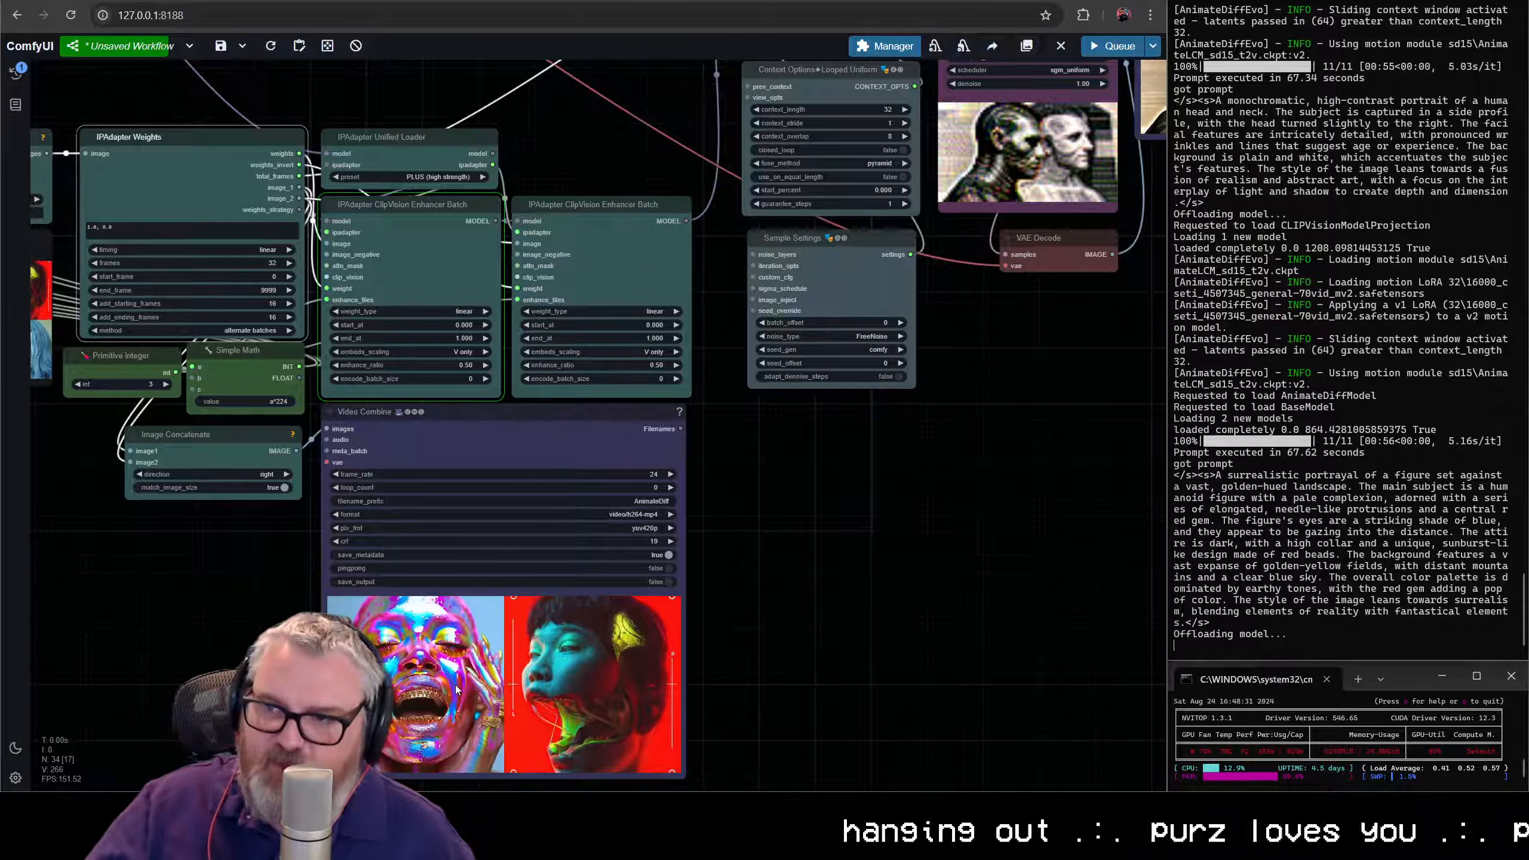
left_click_drag(940, 514, 729, 686)
scroll(925, 456, "down", 3)
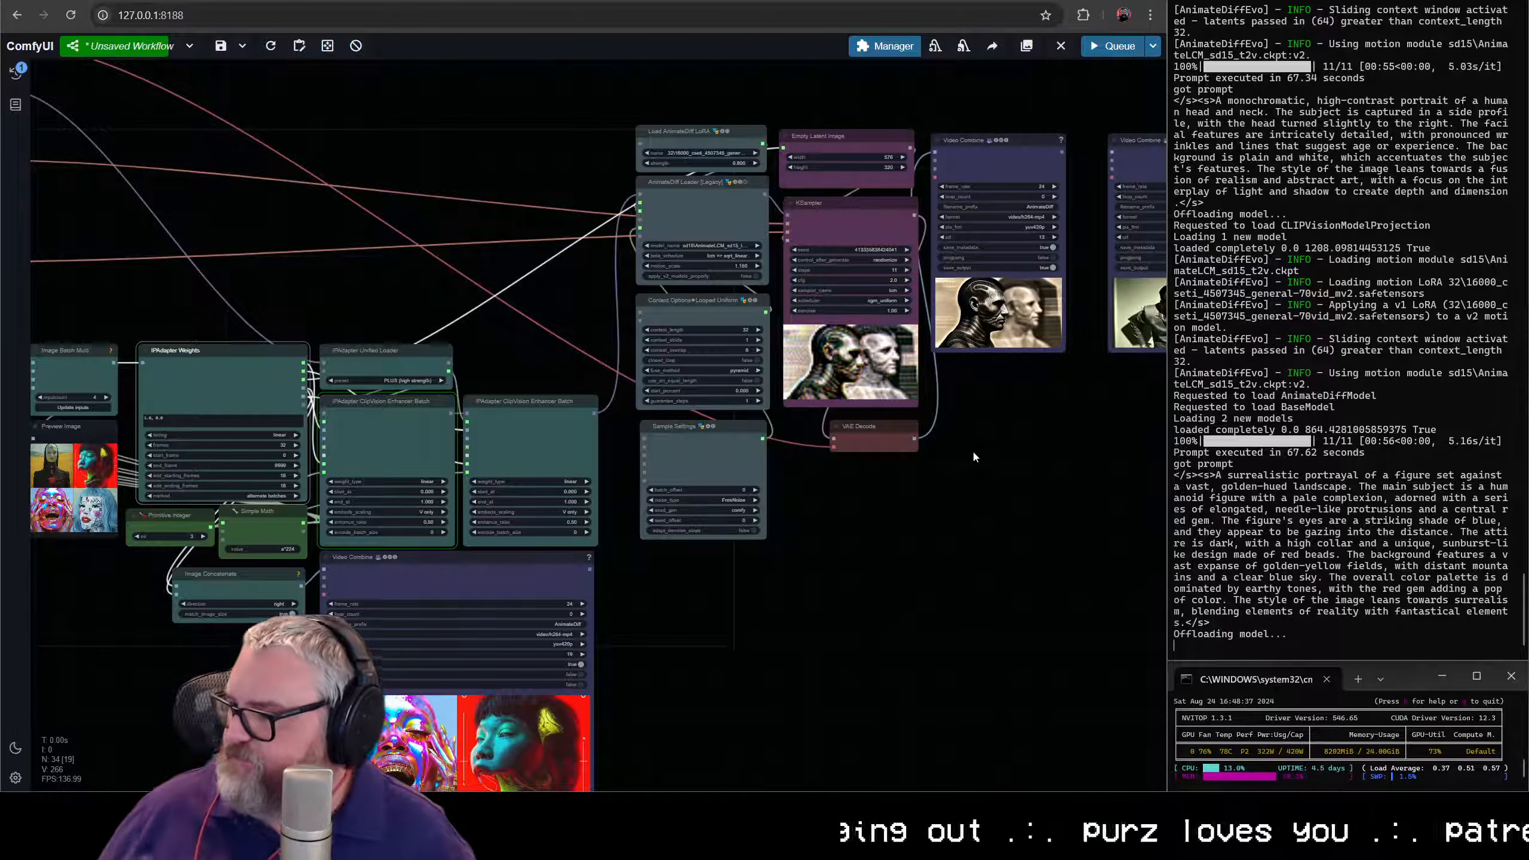
scroll(875, 605, "down", 5)
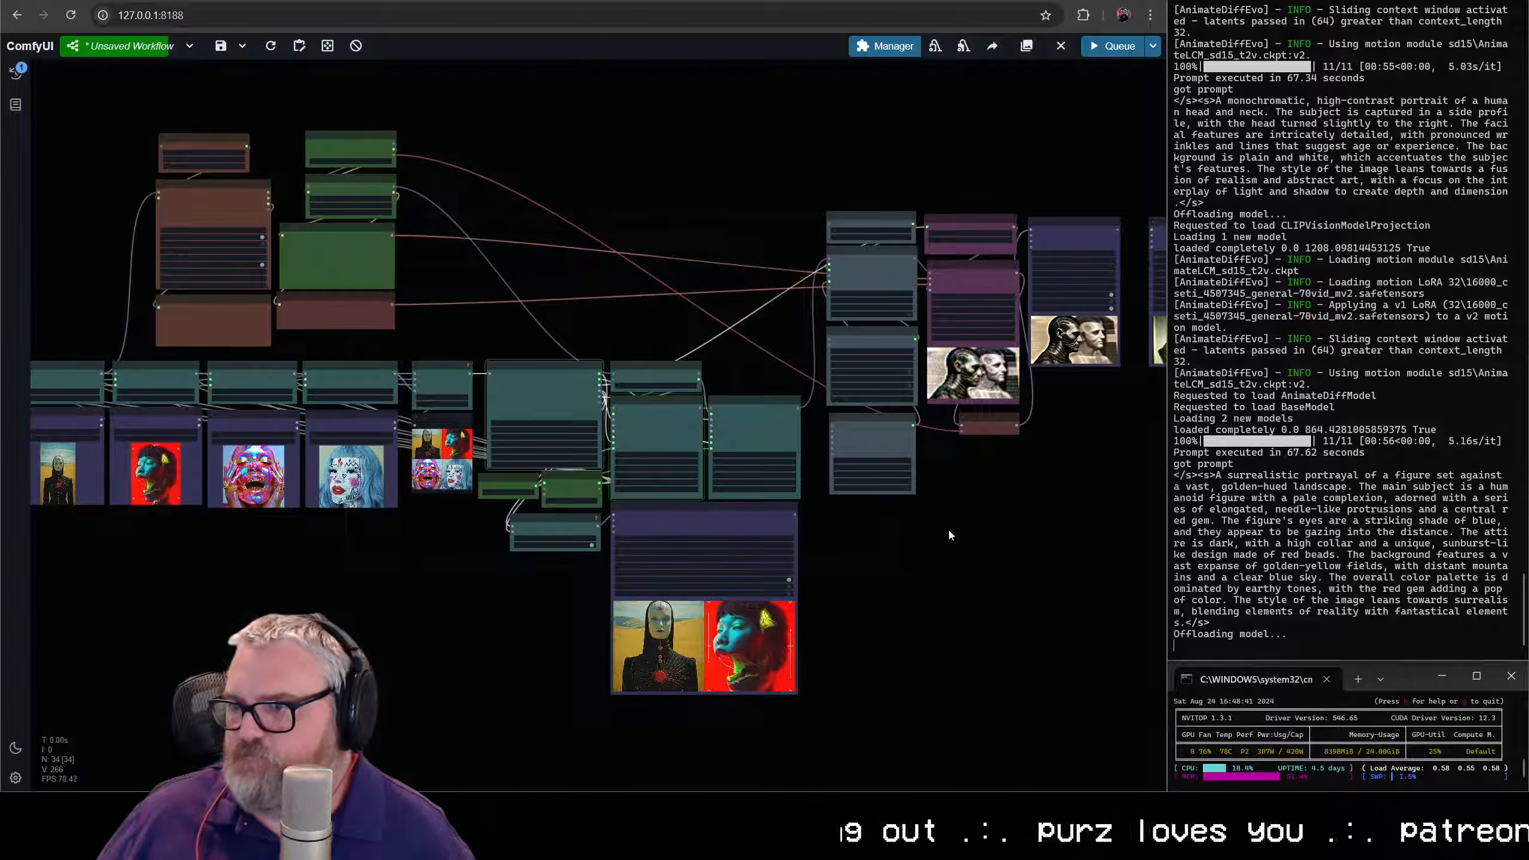
scroll(953, 485, "up", 6)
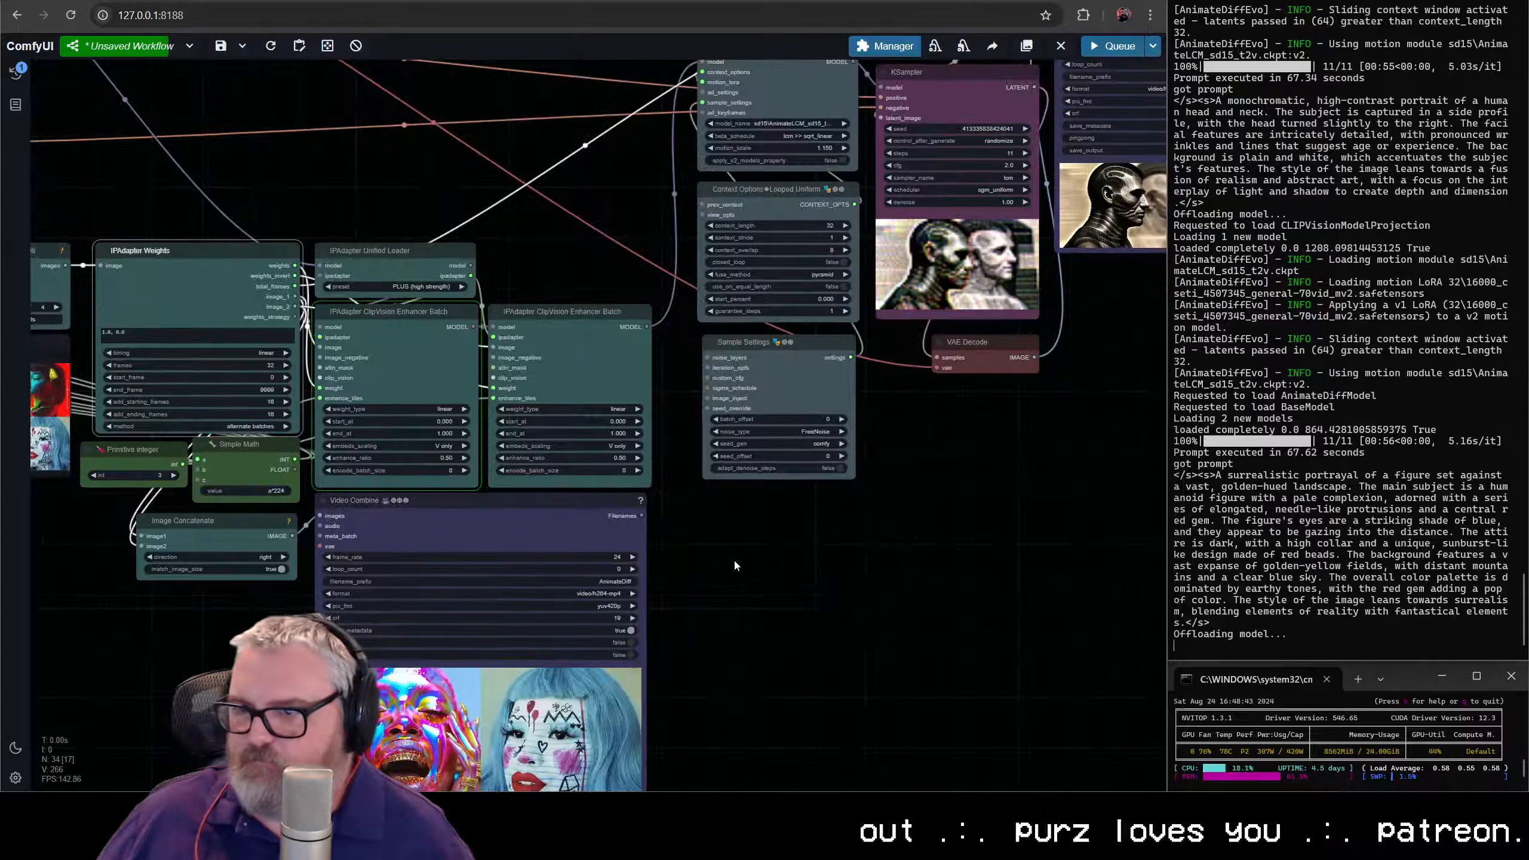
left_click_drag(885, 596, 1367, 744)
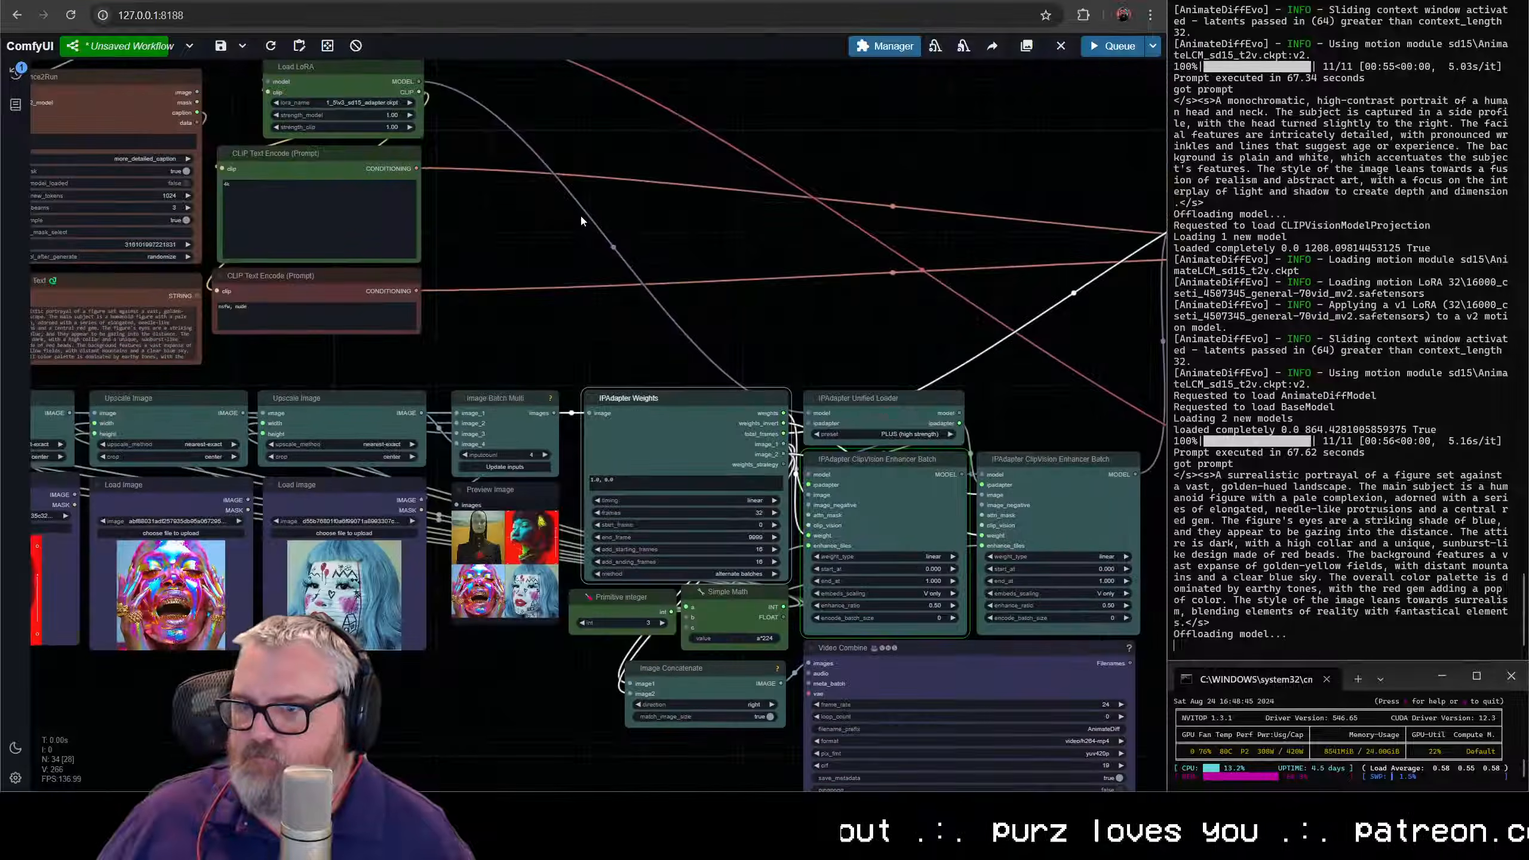
mouse_move(571, 212)
left_mouse_down()
mouse_move(848, 420)
mouse_move(563, 214)
left_mouse_up()
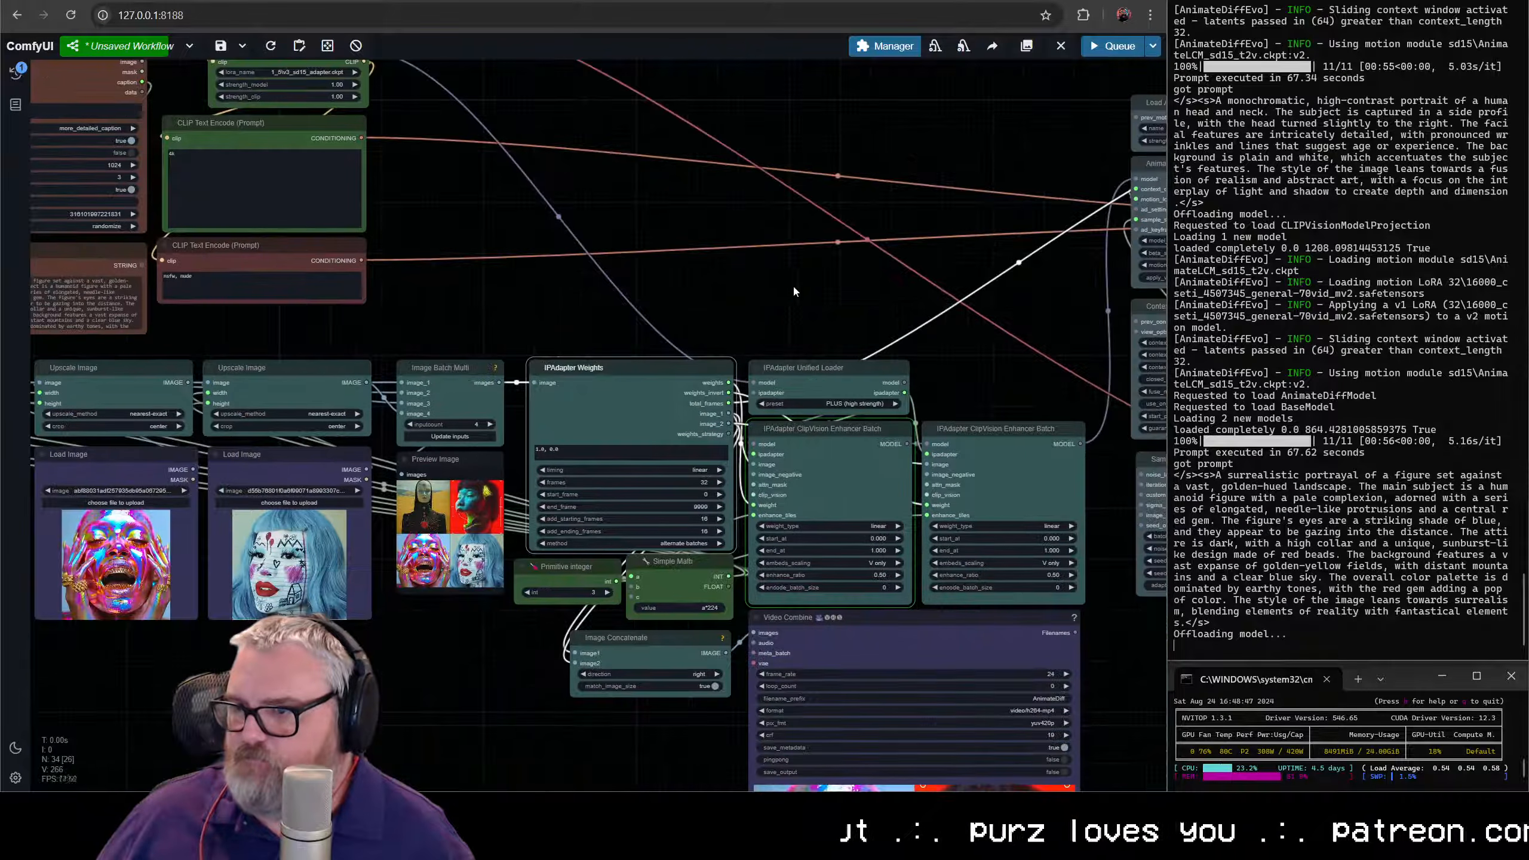
scroll(807, 295, "down", 2)
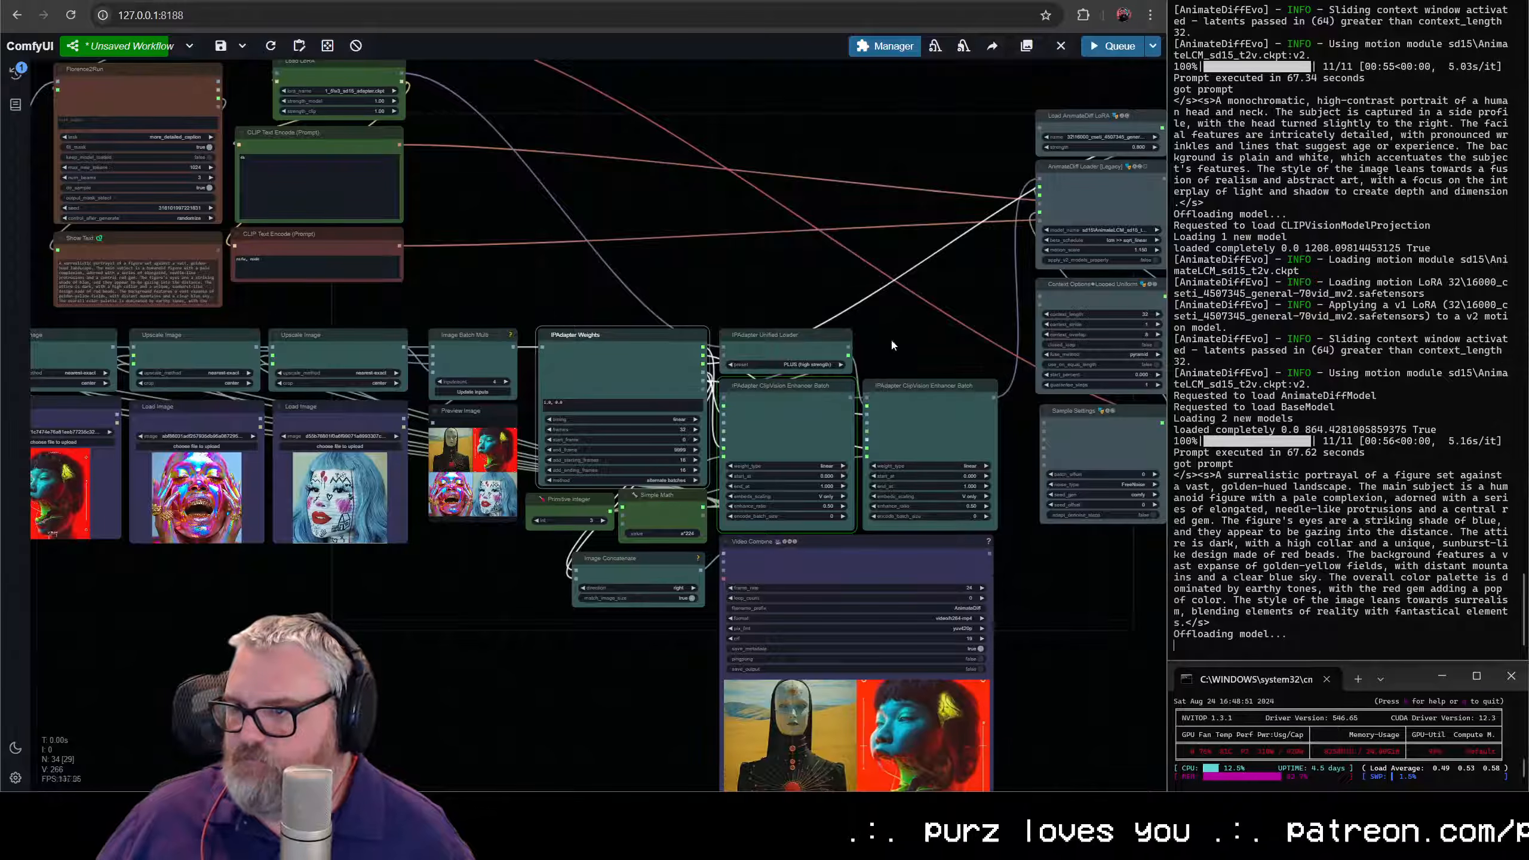
- Examine the IPAdapter Weights frame settings, both Enhancer Batch nodes, the batched source images and the Video Combine preview
scroll(892, 345, "up", 5)
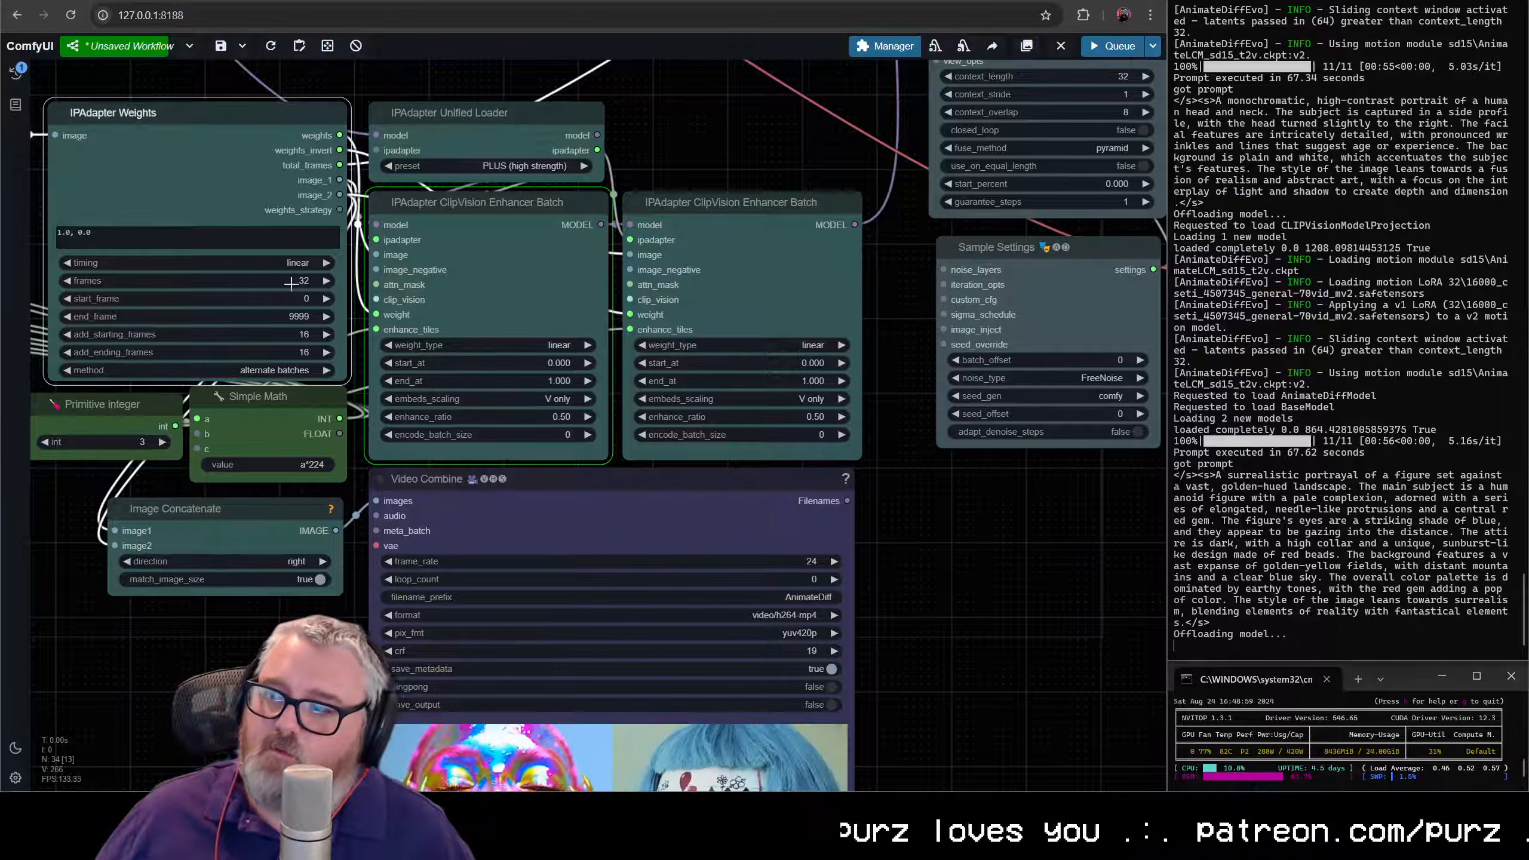
scroll(560, 394, "down", 5)
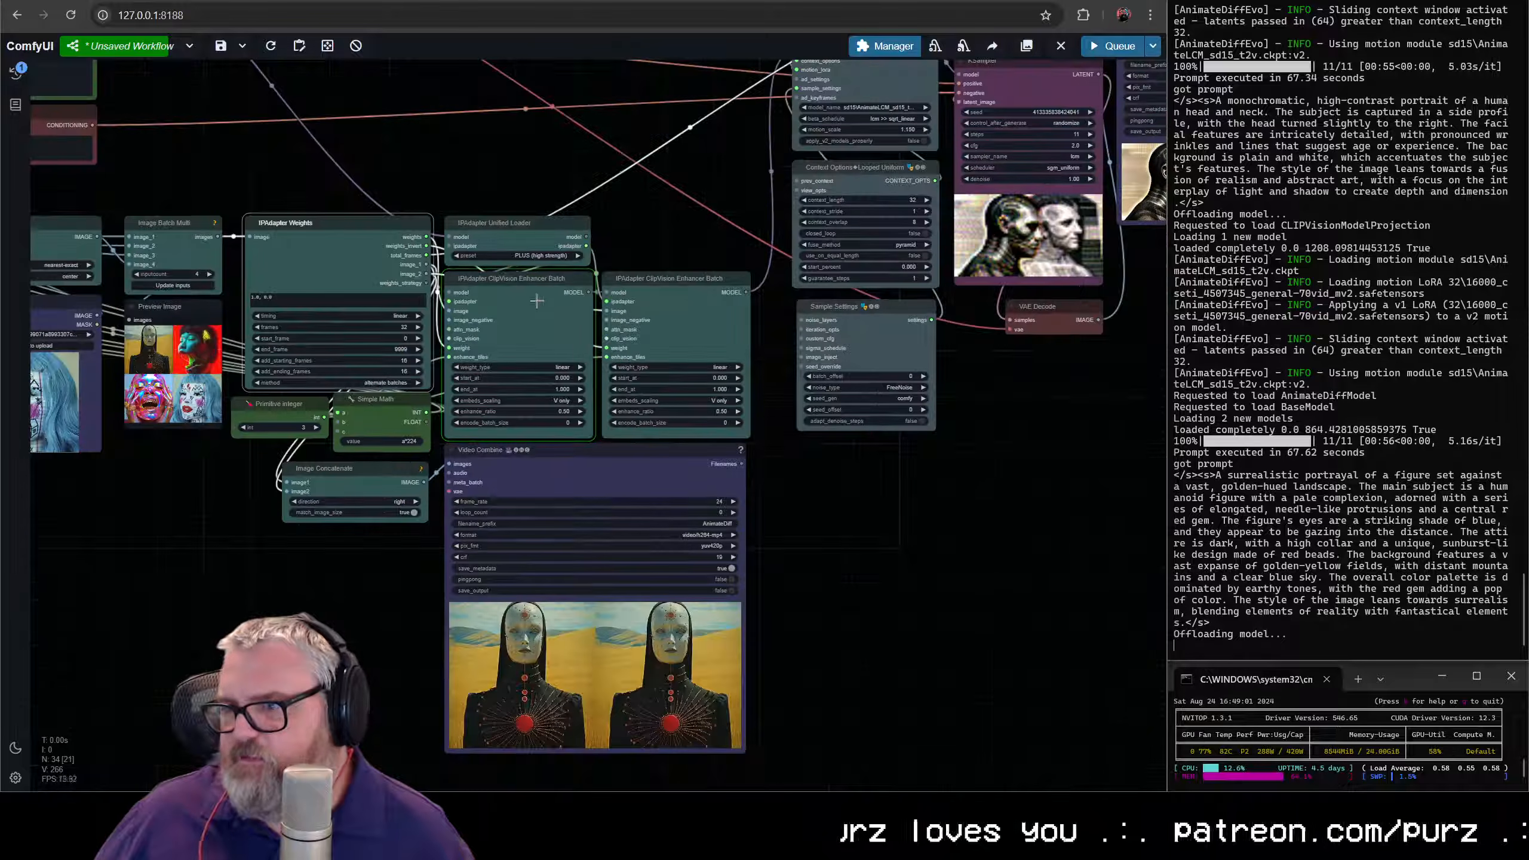
scroll(533, 300, "up", 4)
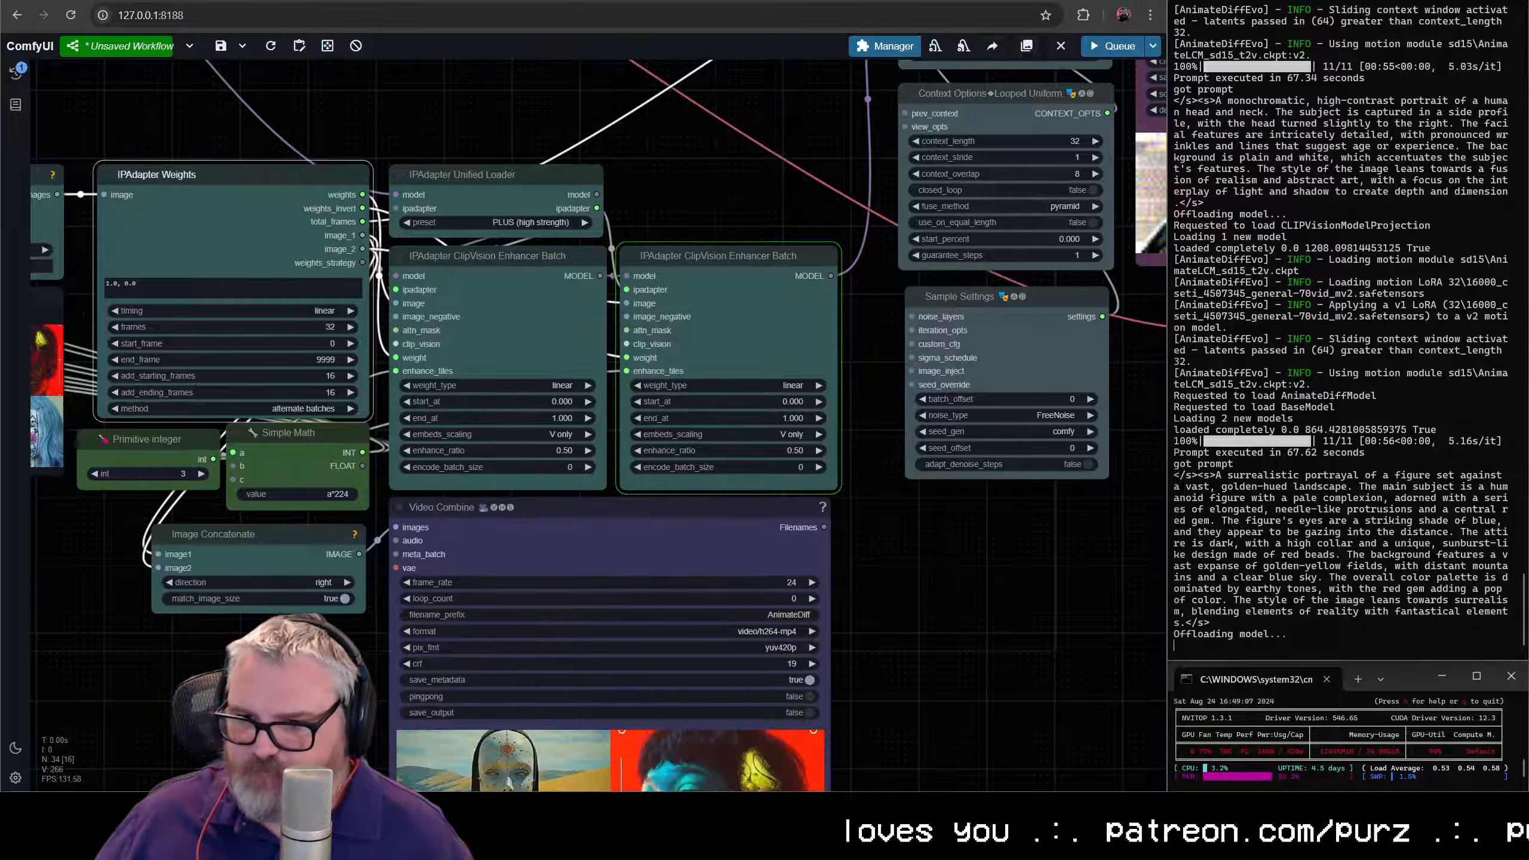
left_click_drag(210, 684, 490, 683)
left_click_drag(224, 588, 616, 633)
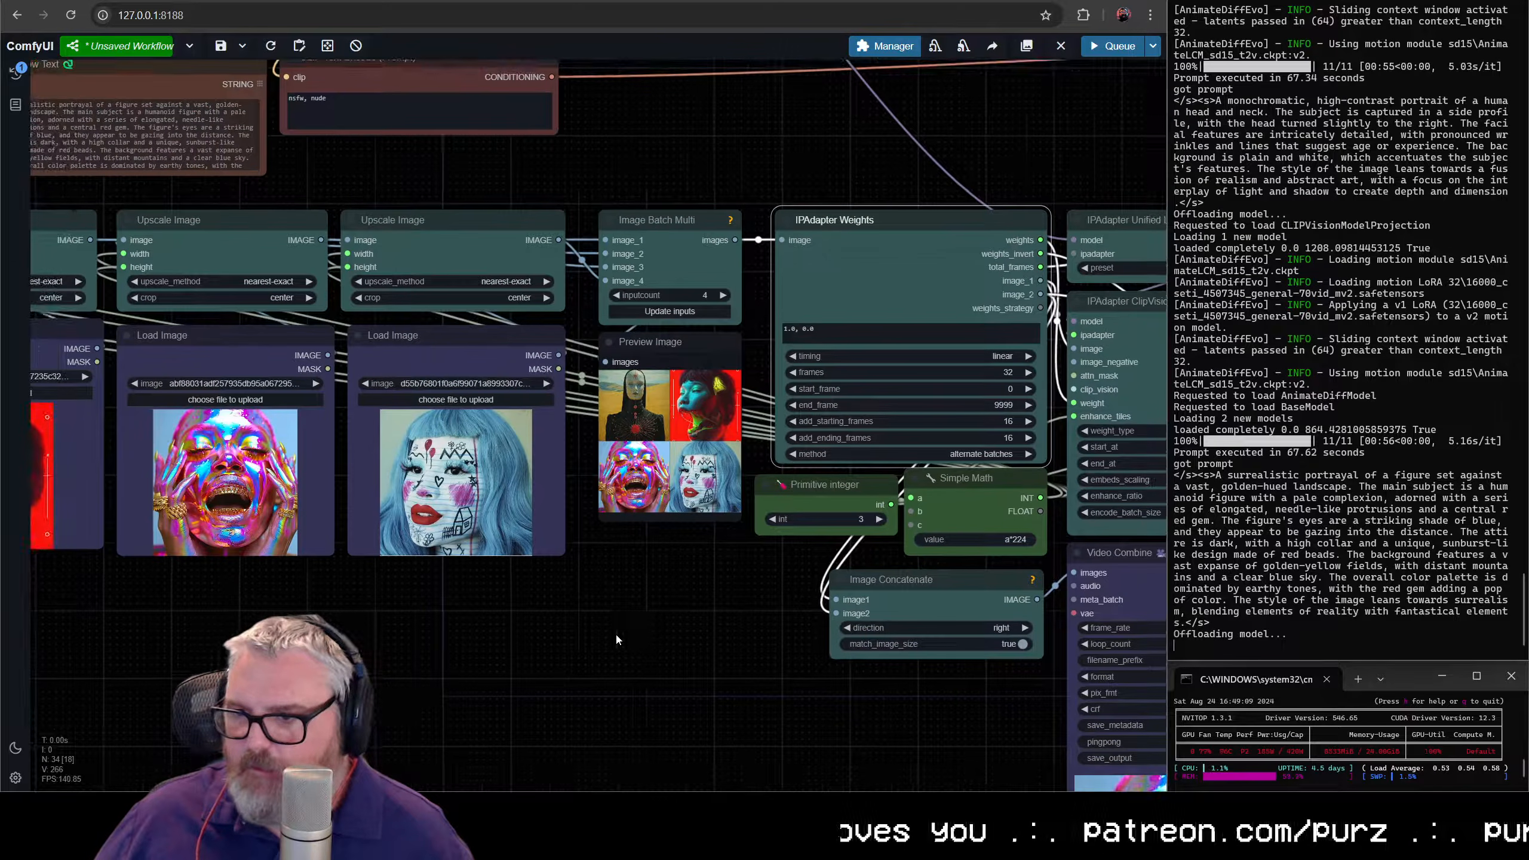
left_click_drag(674, 590, 222, 530)
left_click_drag(547, 702, 383, 704)
scroll(1064, 636, "down", 3)
left_click_drag(1063, 636, 780, 636)
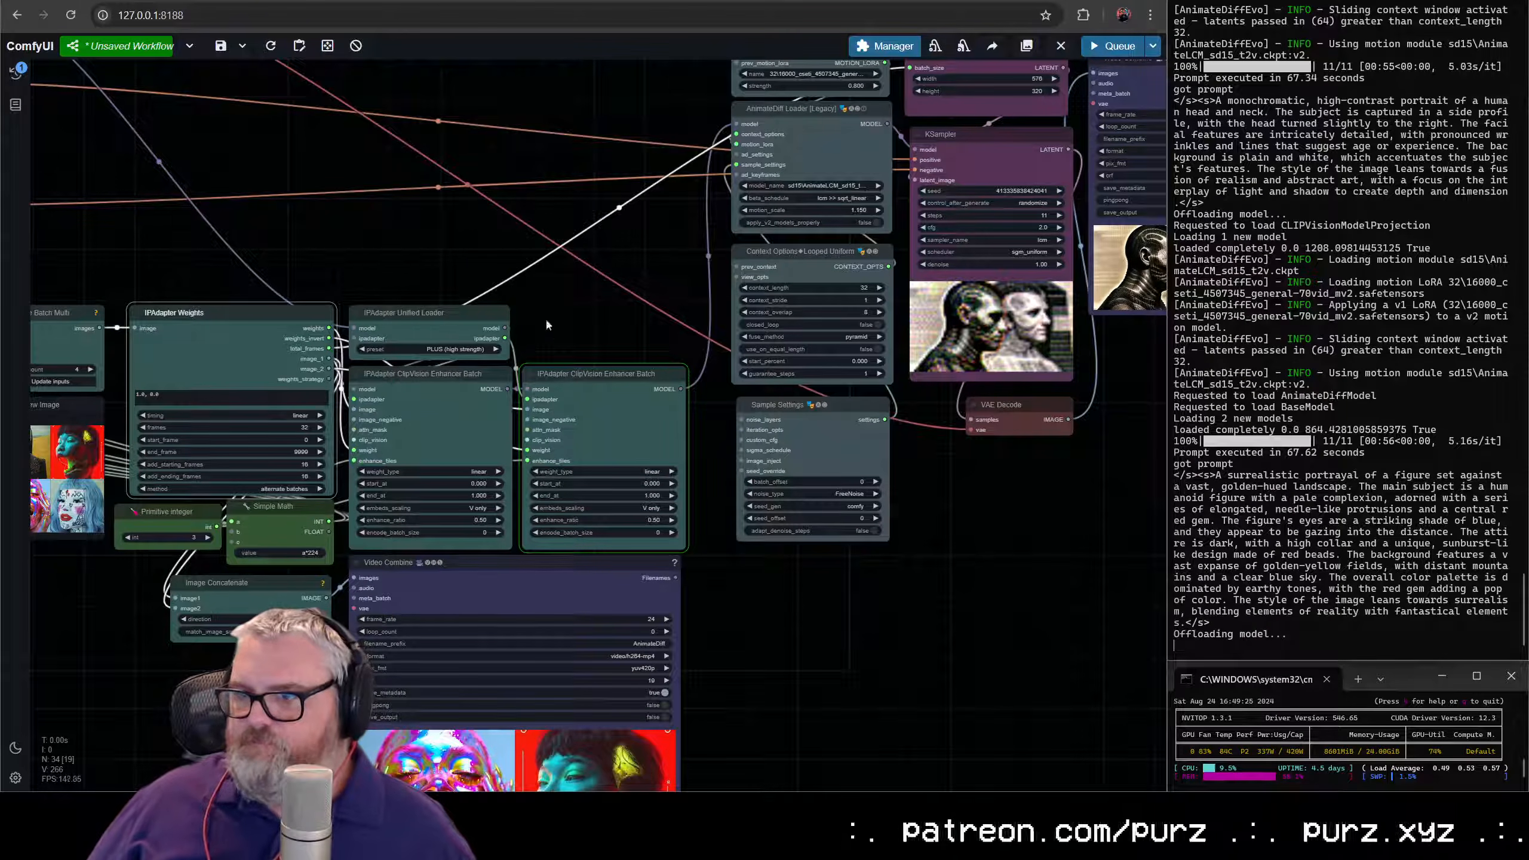
- Move the AnimateDiff, KSampler and final Video Combine nodes down as a group beside the second Enhancer Batch node
left_click(469, 314)
left_click(634, 343)
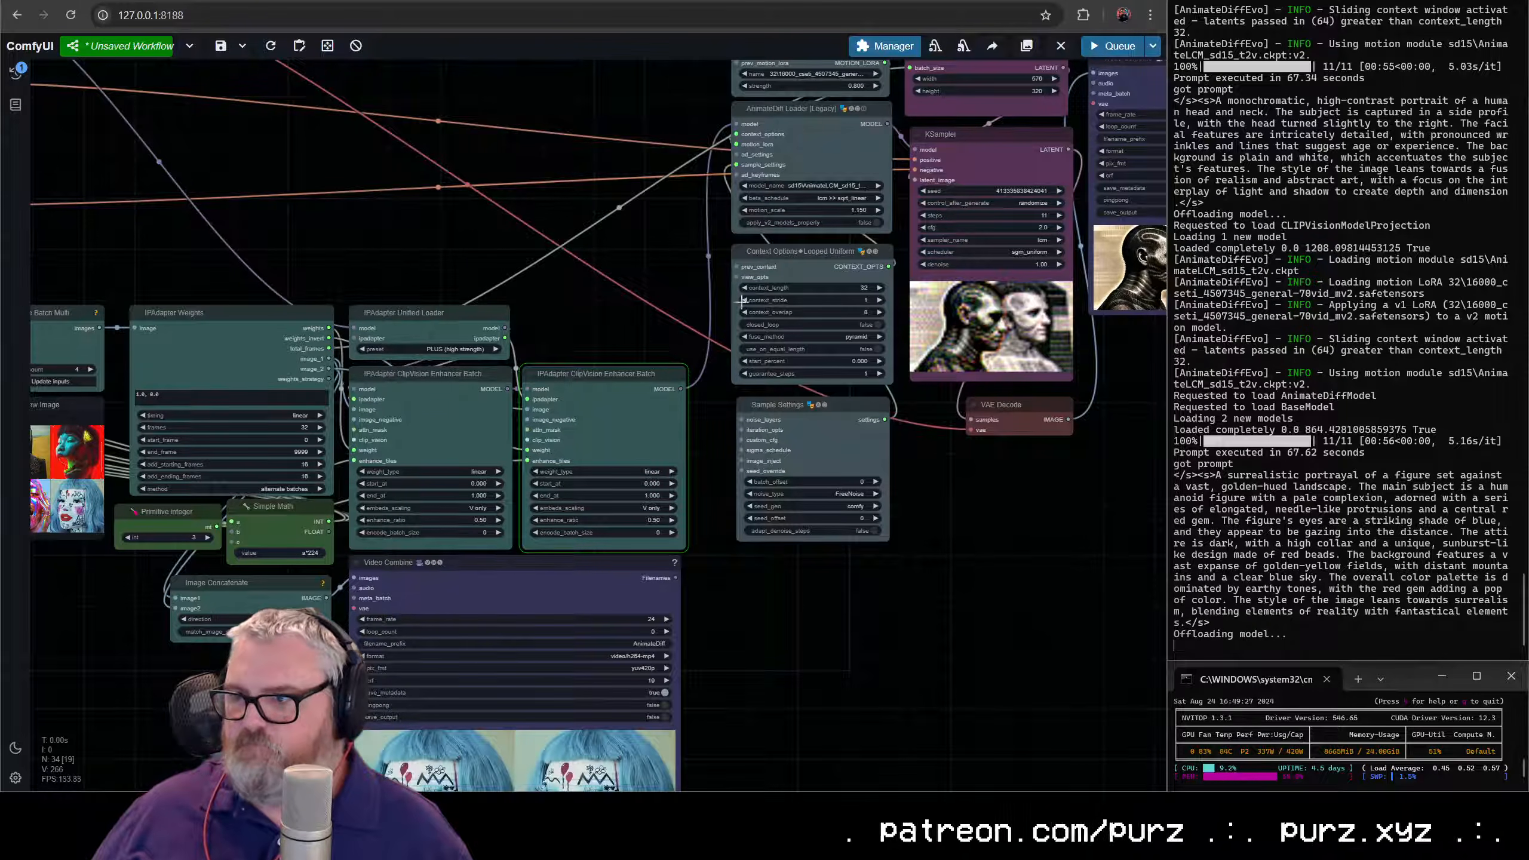
scroll(742, 301, "down", 6)
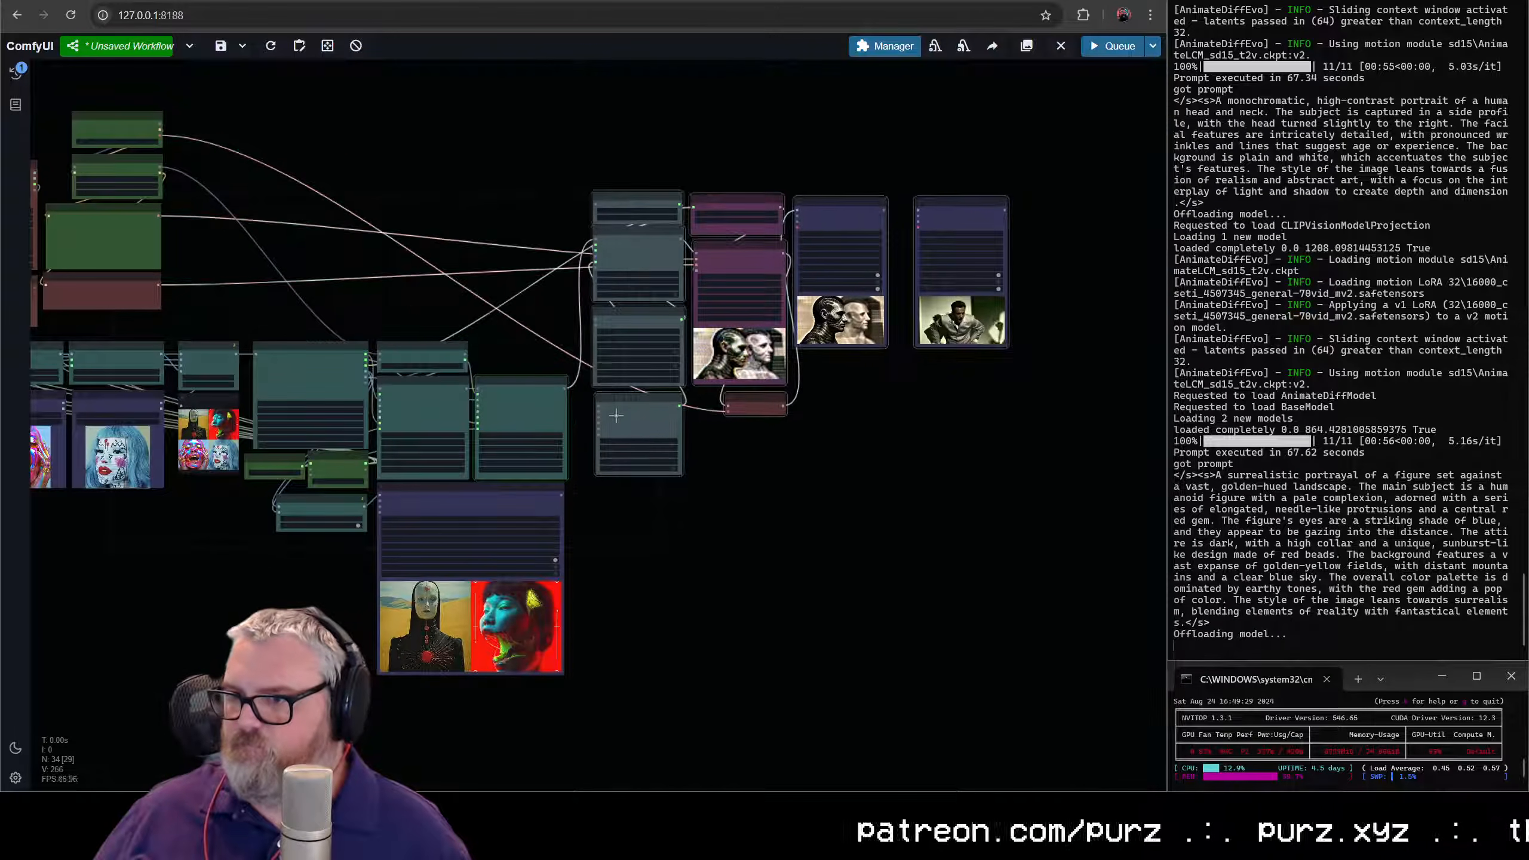
left_click_drag(615, 415, 617, 593)
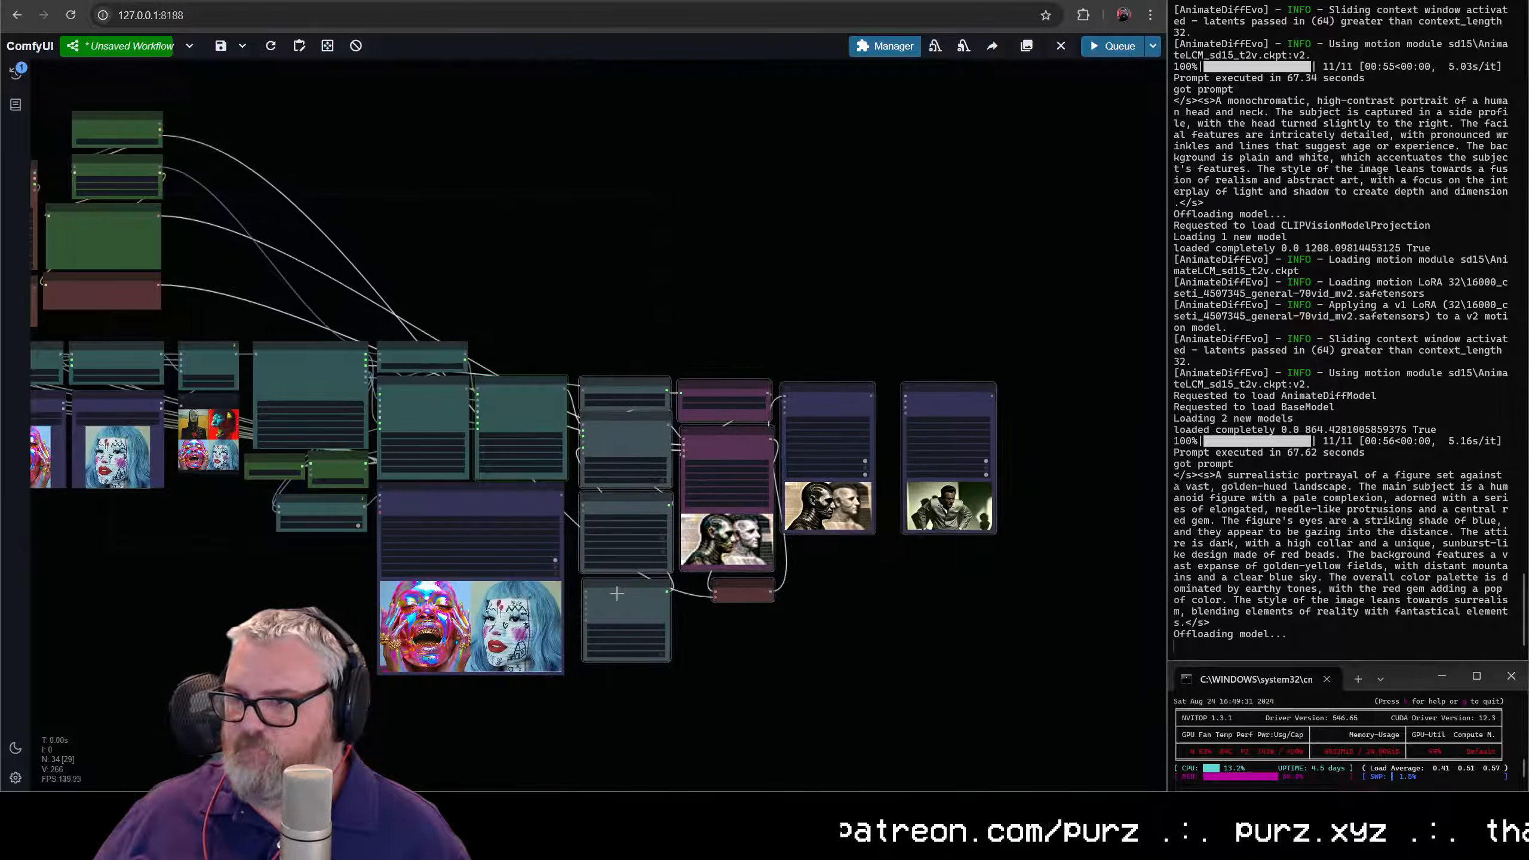
- Move the Load Image and Upscale Image pairs below the image batch and prompt nodes, and put Show Text beneath the negative prompt
left_click_drag(154, 546, 576, 542)
left_click_drag(535, 485, 544, 482)
left_click_drag(762, 466, 684, 309)
- Move the Florence, checkpoint, LoRA and prompt nodes down as a group directly above the Upscale Image row
left_click_drag(700, 440, 512, 58)
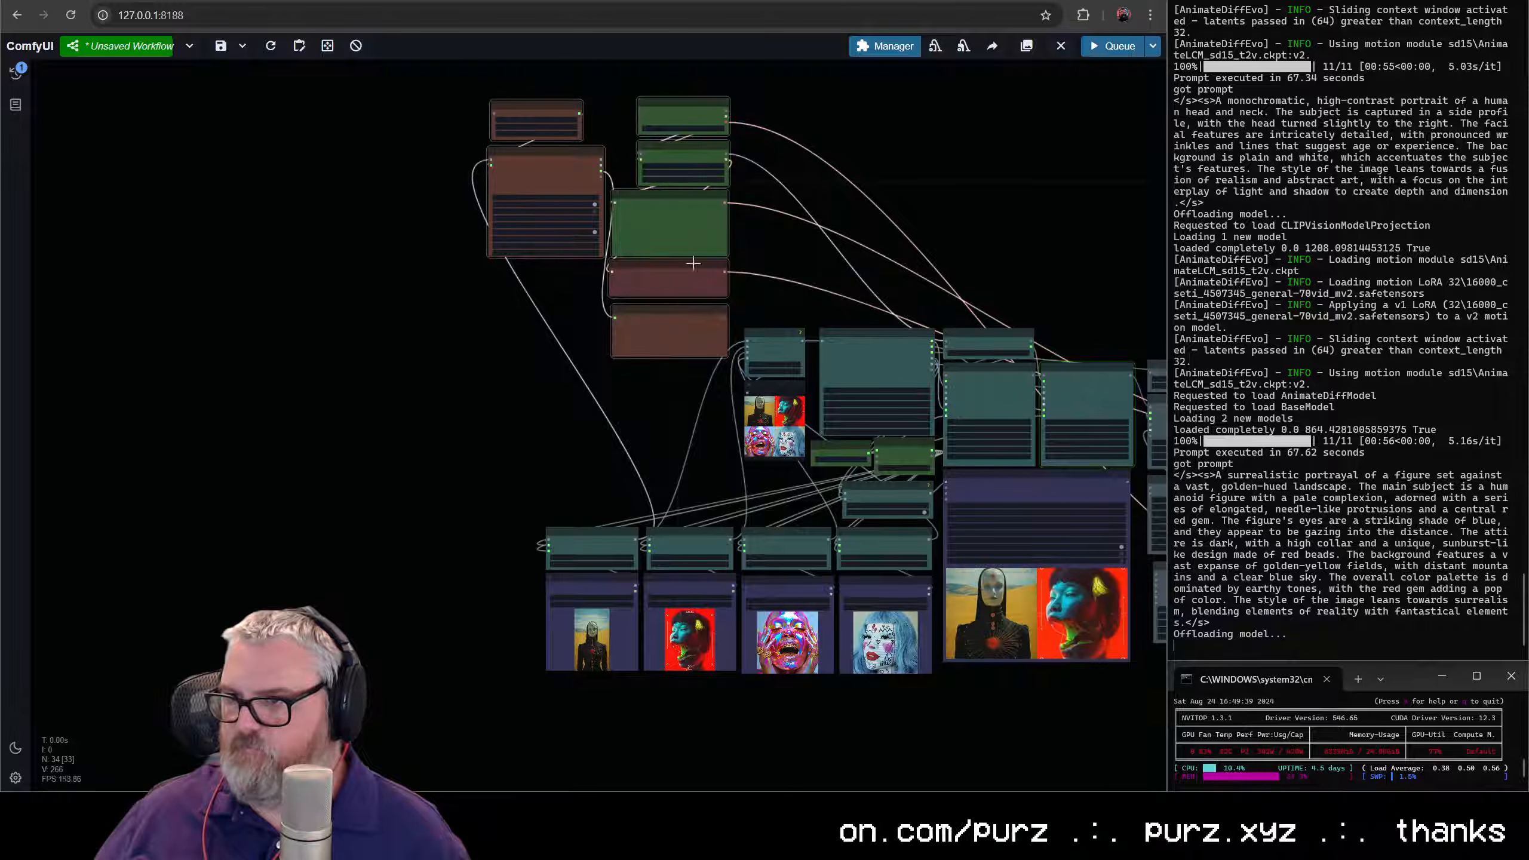
left_click_drag(693, 268, 697, 427)
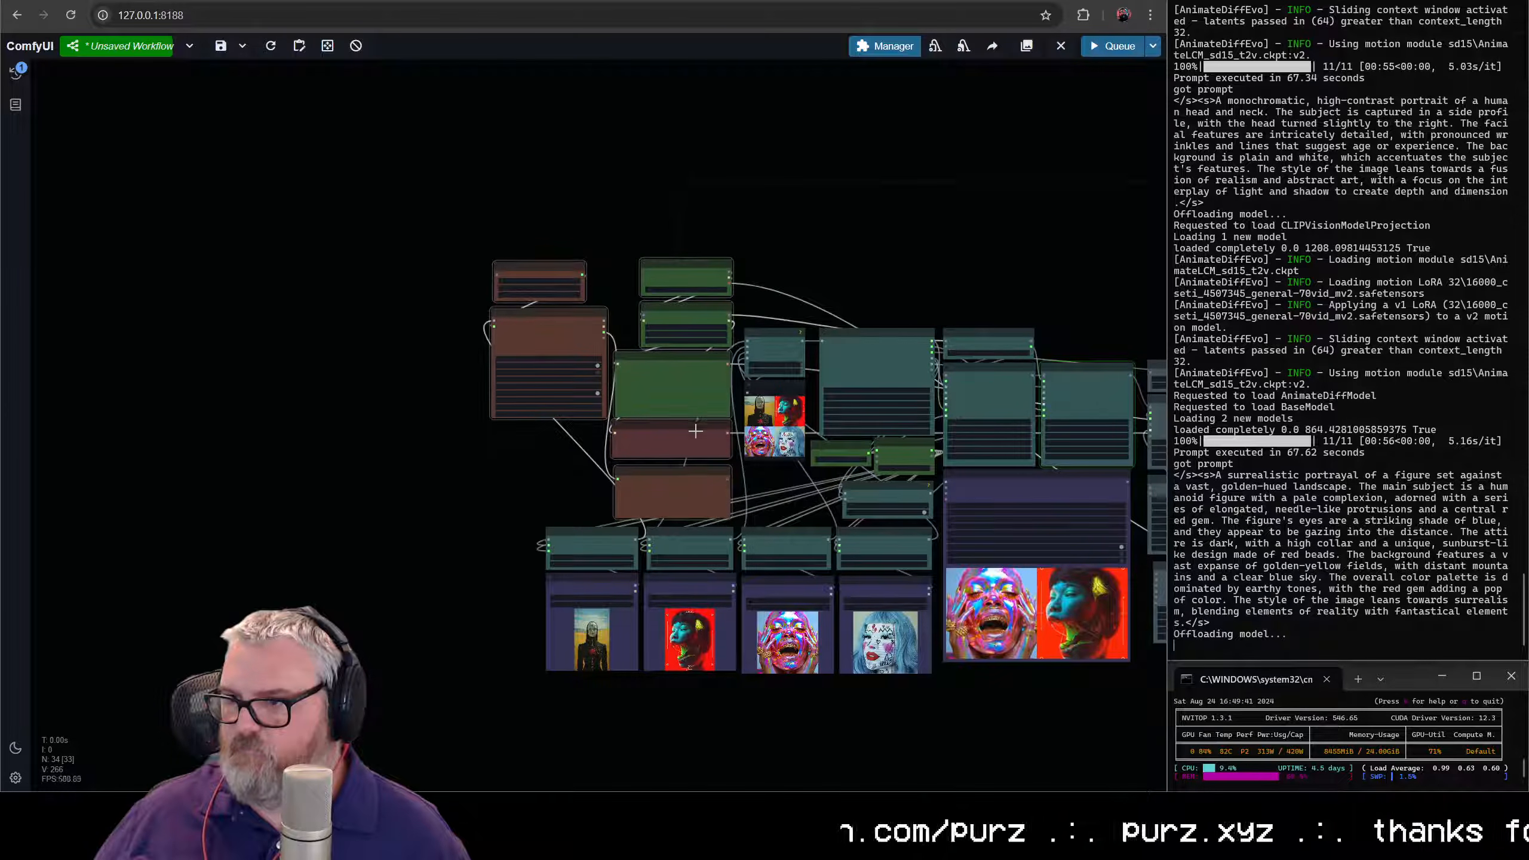
- Select all nodes and shift the whole compacted workflow together across the canvas
left_click_drag(930, 247, 665, 132)
scroll(723, 156, "up", 3)
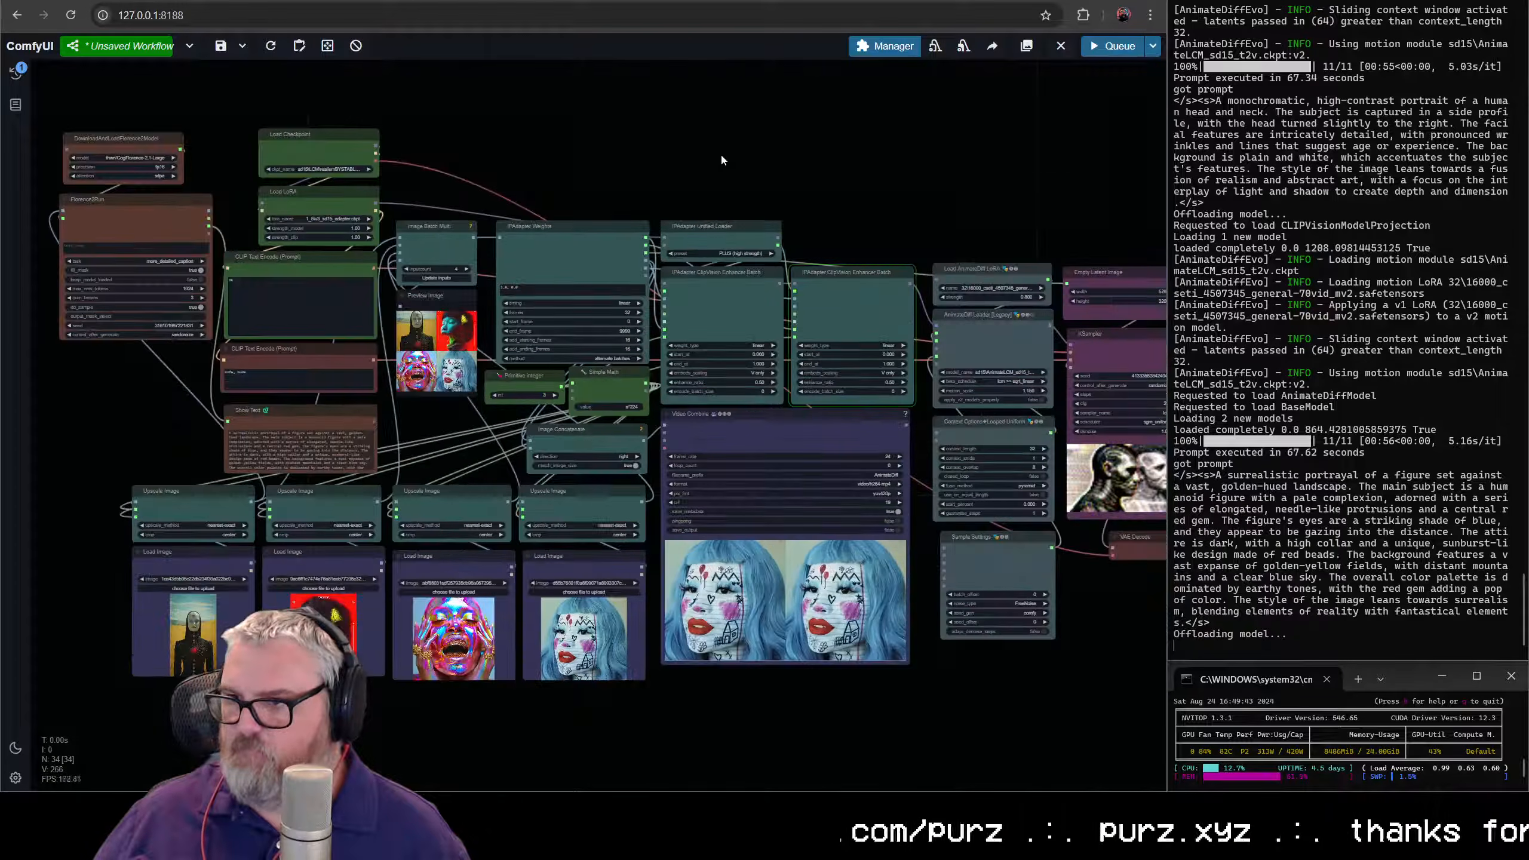
scroll(726, 155, "down", 1)
key("ctrl+a")
left_click_drag(733, 374, 616, 495)
left_click(607, 147)
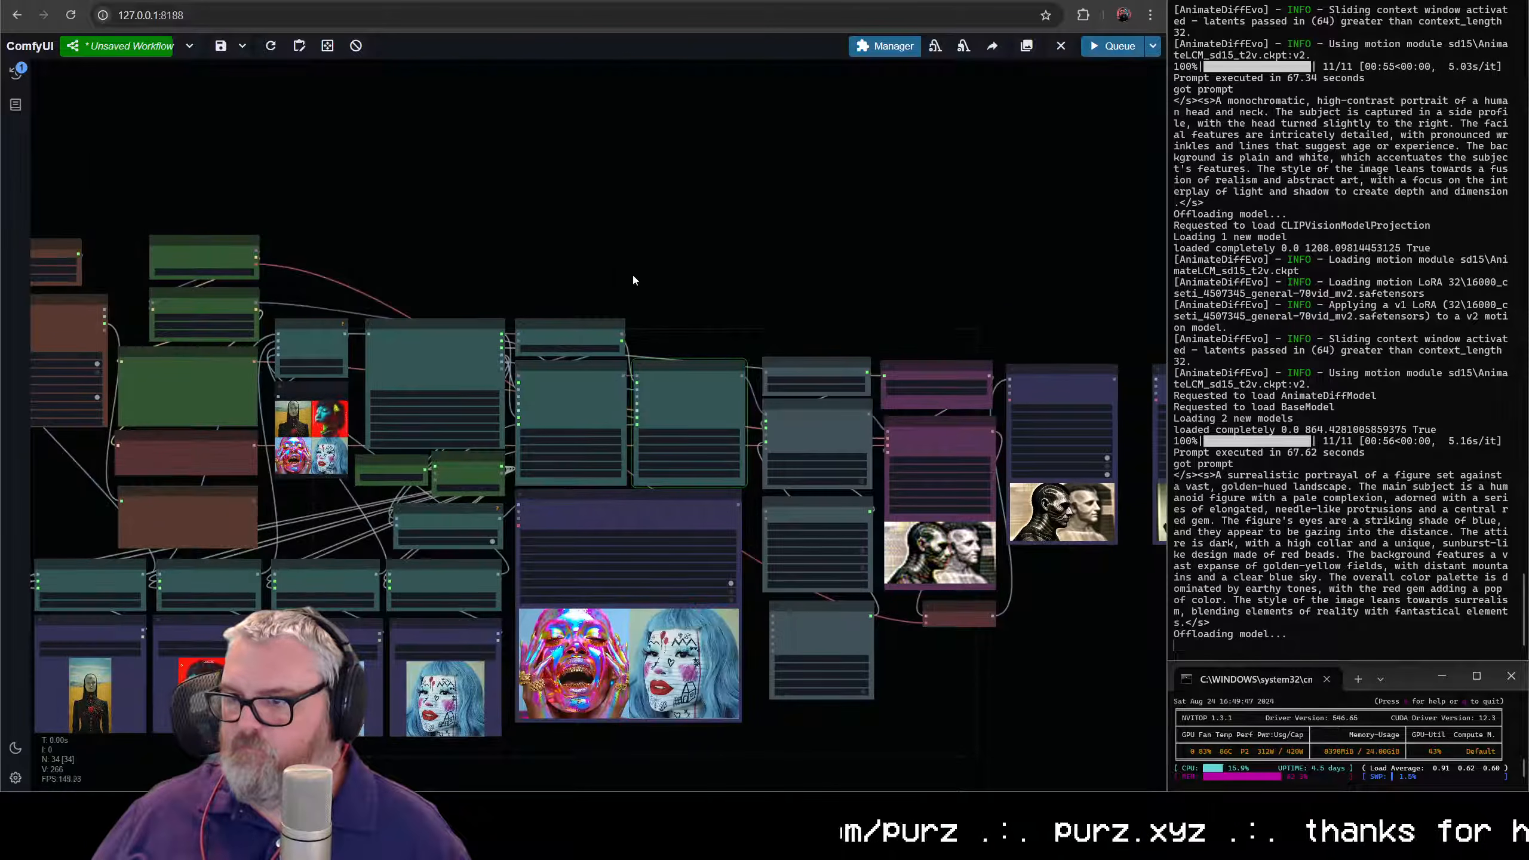
- Move the Florence2 model loader and Florence2Run nodes down together beside the prompt and Show Text nodes
scroll(632, 272, "up", 3)
left_click_drag(680, 271, 894, 105)
scroll(695, 206, "up", 1)
left_click_drag(340, 103, 678, 226)
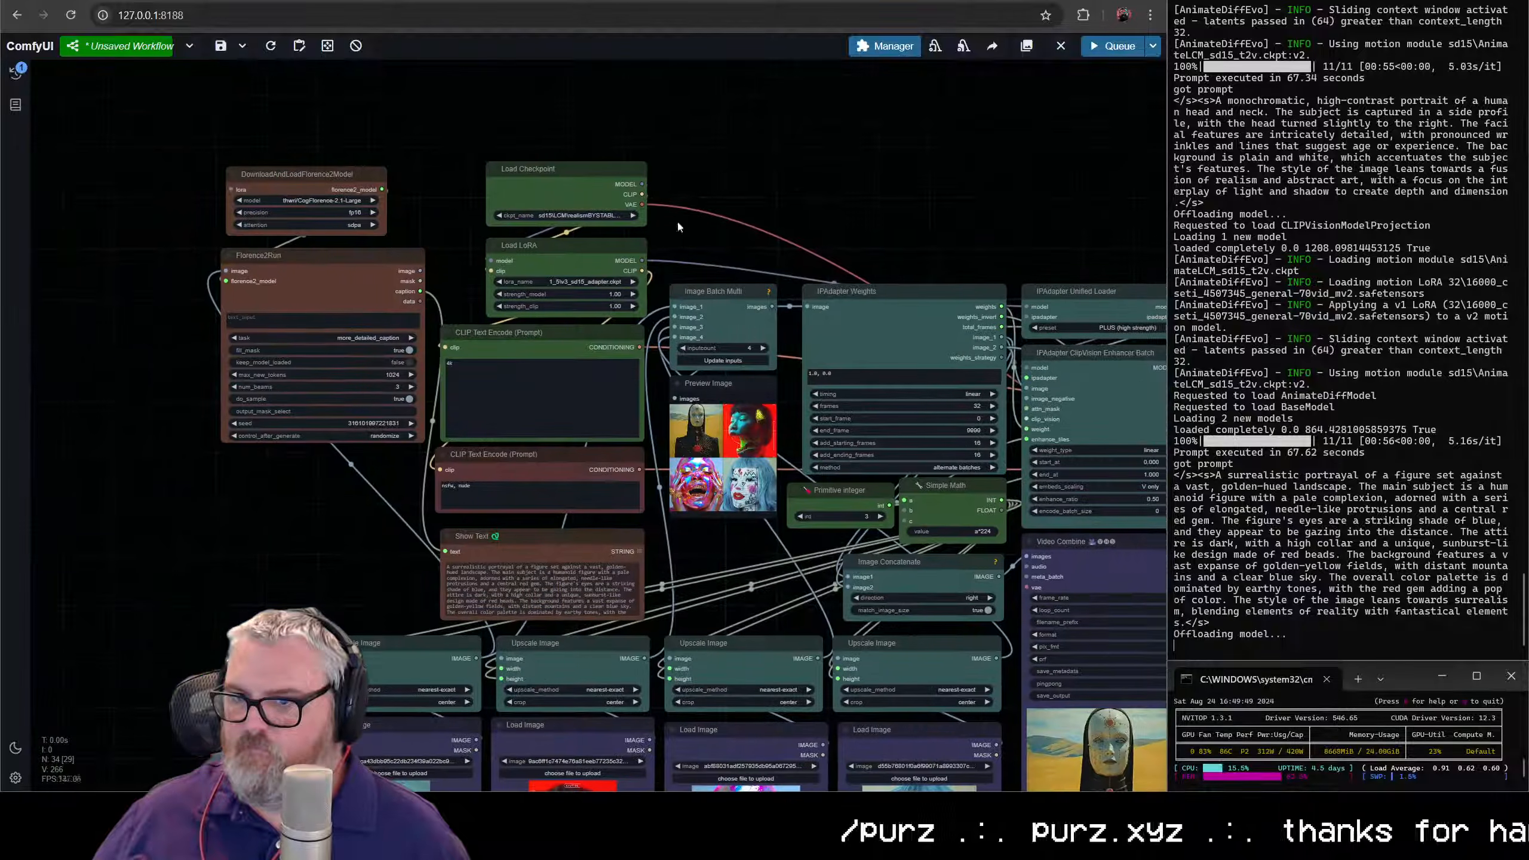
left_click_drag(308, 120, 337, 268)
left_click_drag(337, 269, 337, 447)
left_click(355, 300)
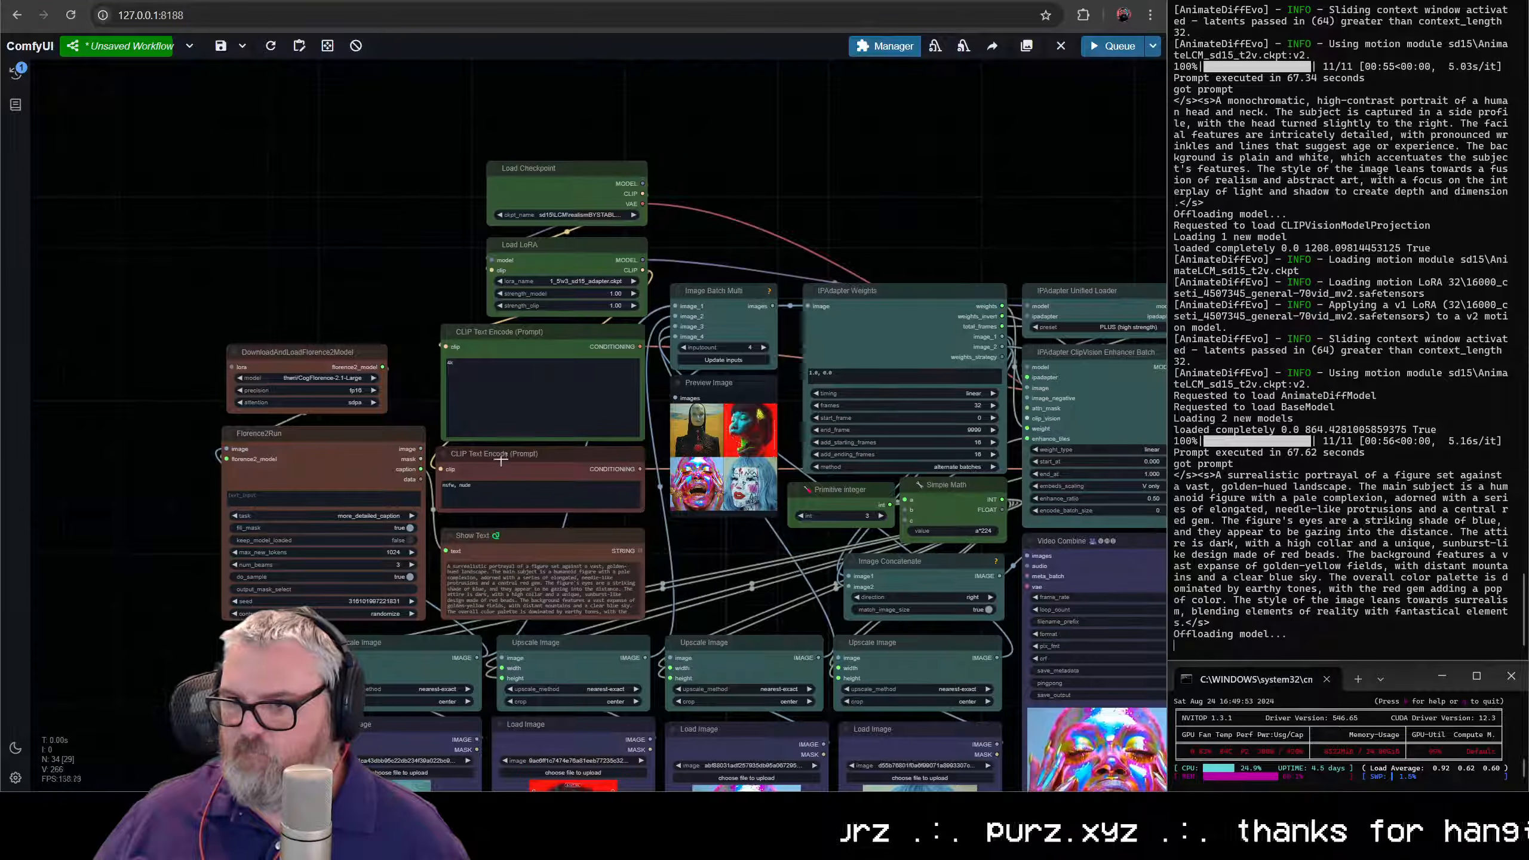
- Nudge the negative CLIP Text Encode node into line and tuck the Show Text node closely beneath it
left_click_drag(505, 460, 510, 460)
left_click_drag(599, 536, 604, 527)
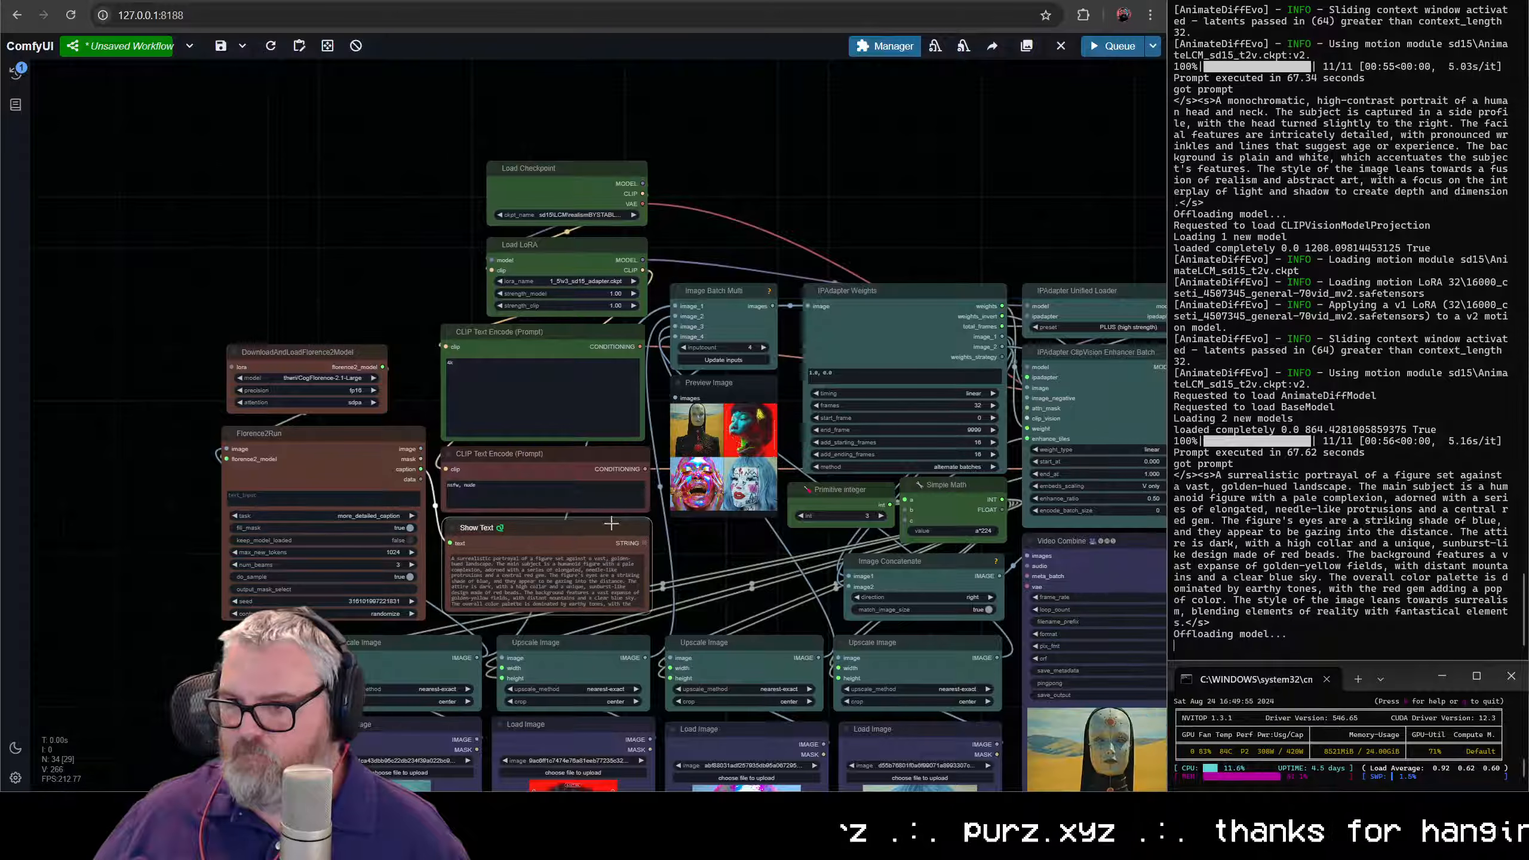
- Align the Load LoRA and Load Checkpoint nodes with the left edge of the positive prompt node and widen both to match its width
left_click_drag(558, 257, 515, 251)
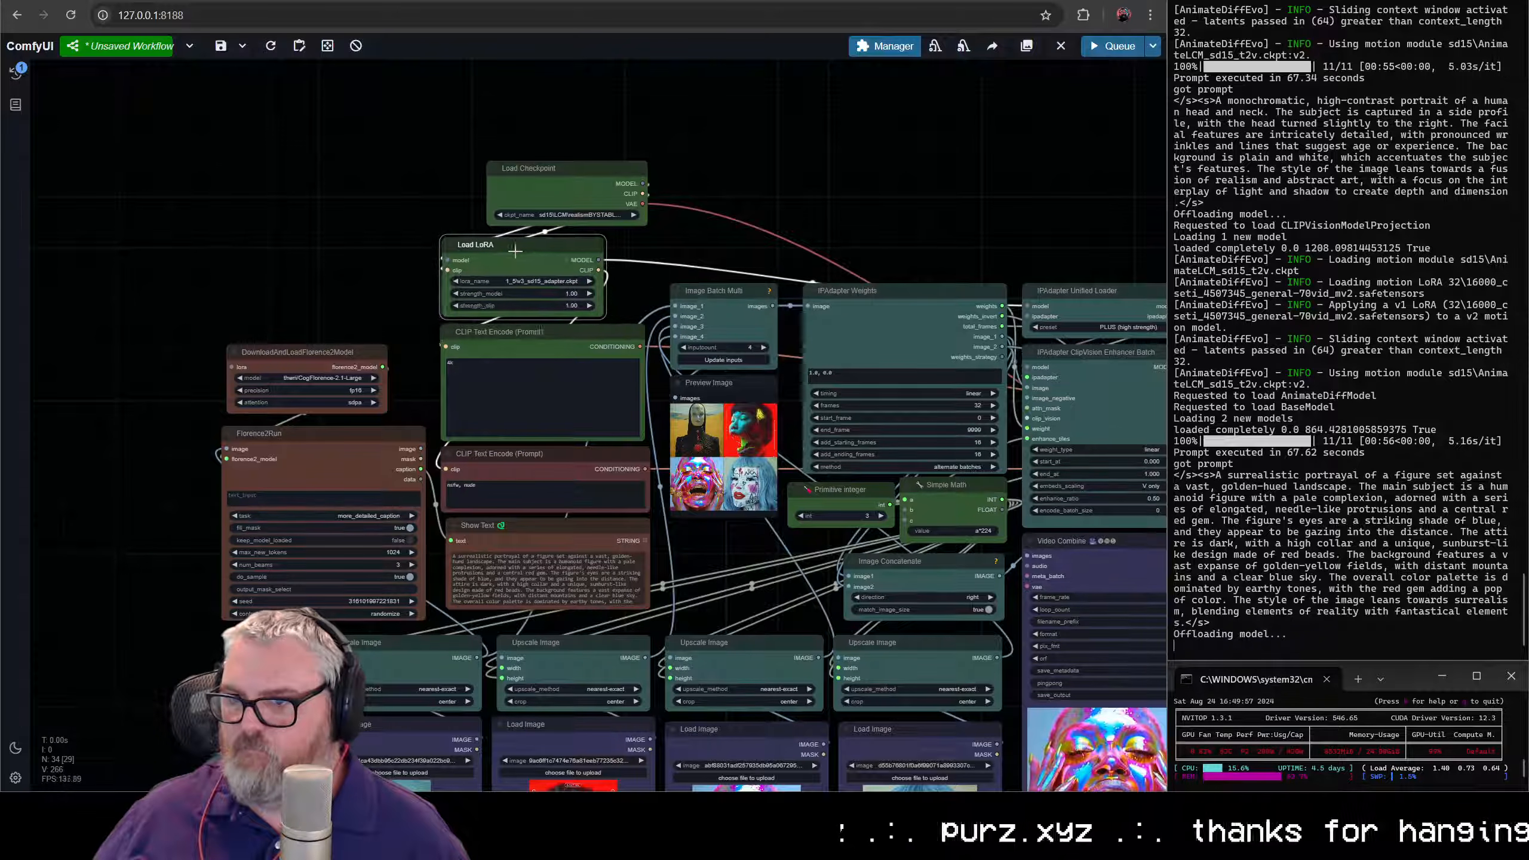
left_click_drag(608, 314, 645, 314)
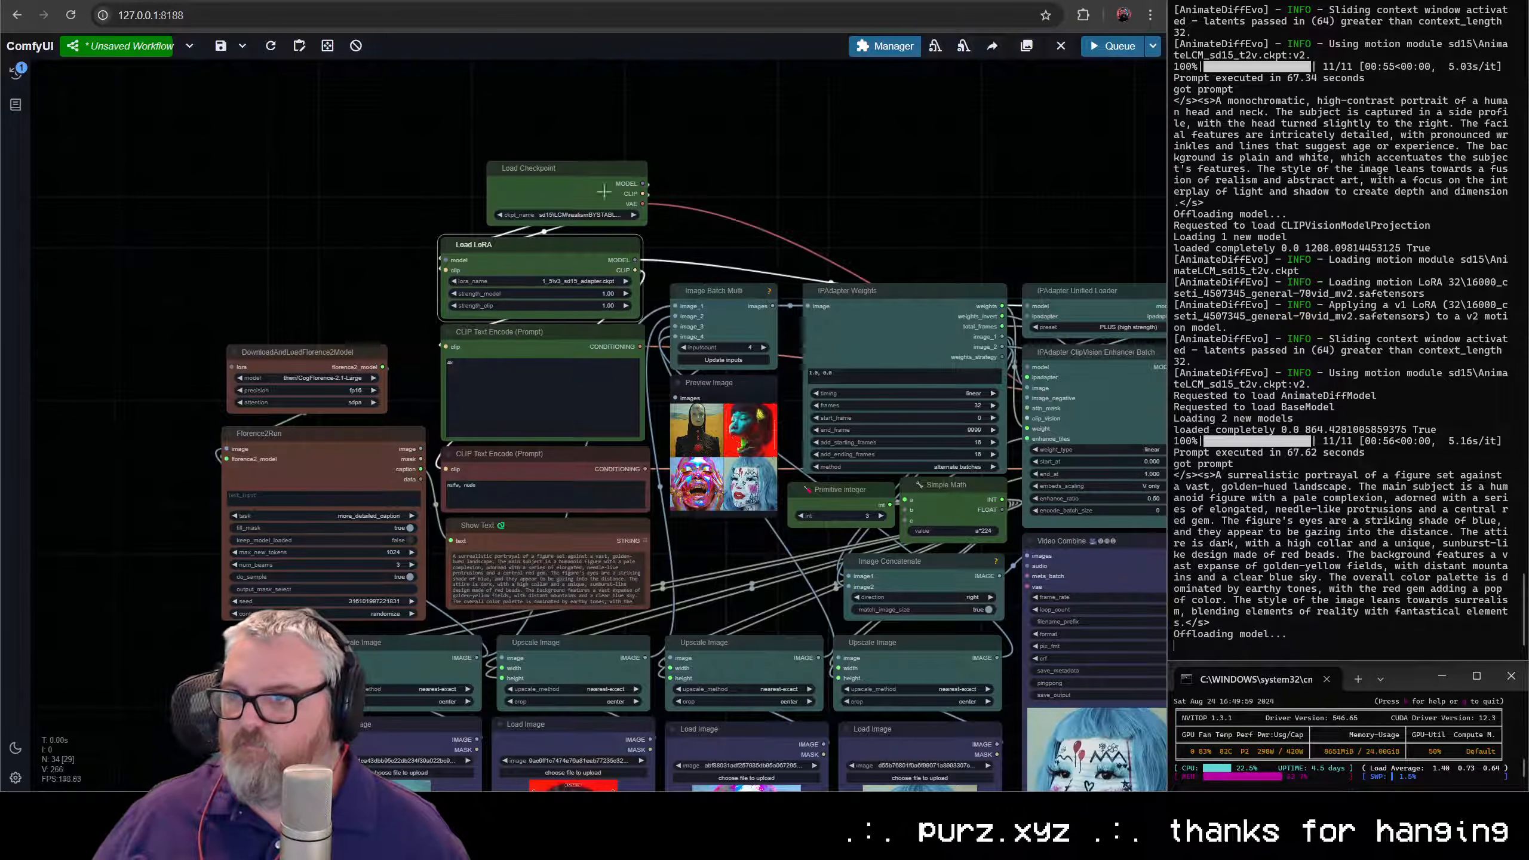
left_click_drag(578, 168, 530, 173)
left_click_drag(600, 227, 636, 230)
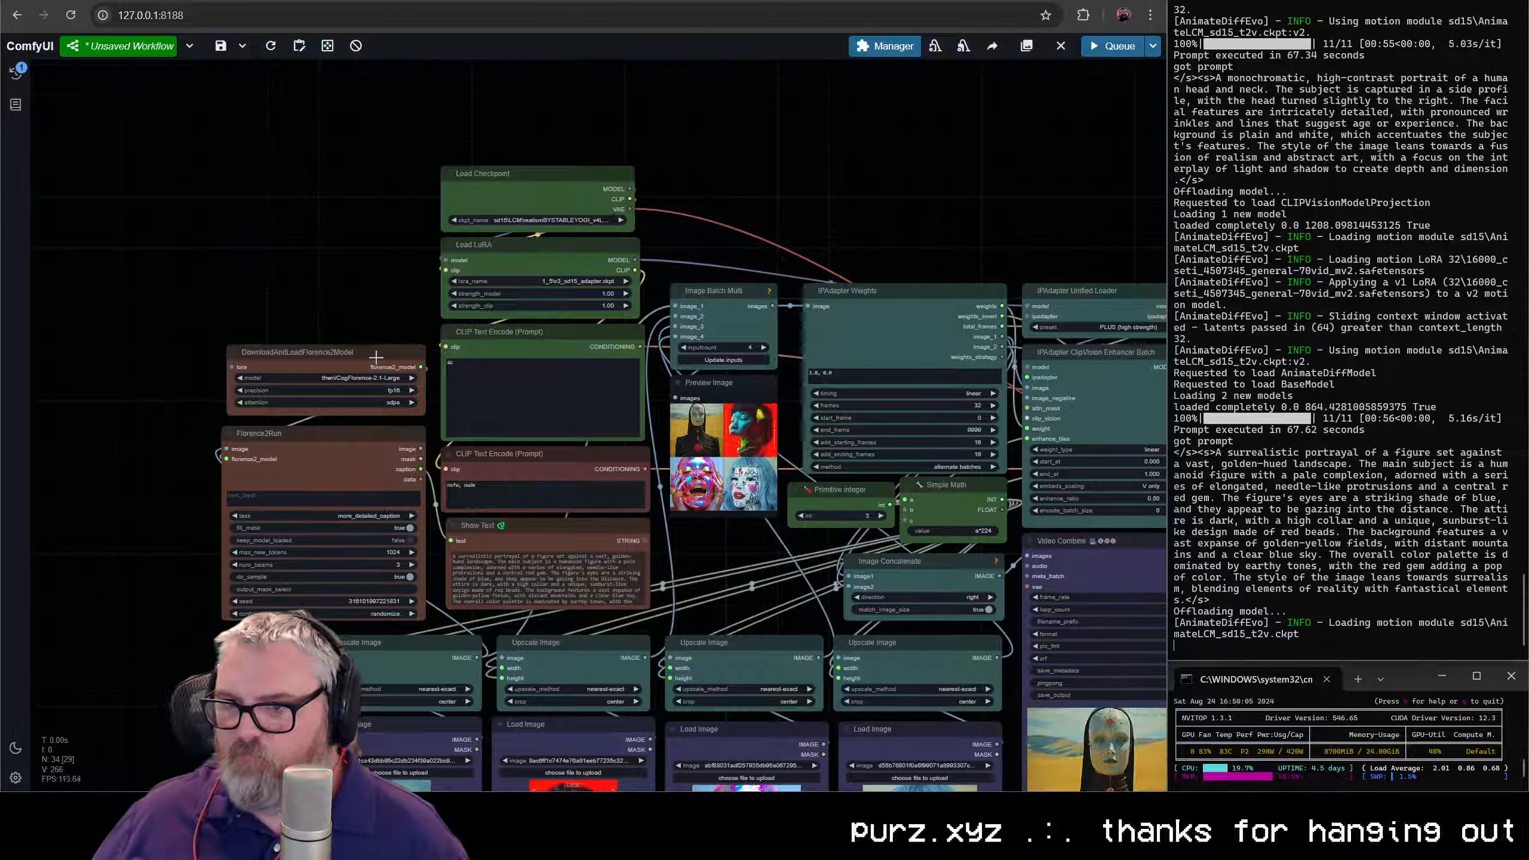
- Widen the Florence2 model loader to match Florence2Run and tighten the spacing of the two stacked nodes
left_click_drag(402, 412, 436, 419)
left_click(338, 267)
left_click_drag(339, 268, 394, 439)
left_click(375, 284)
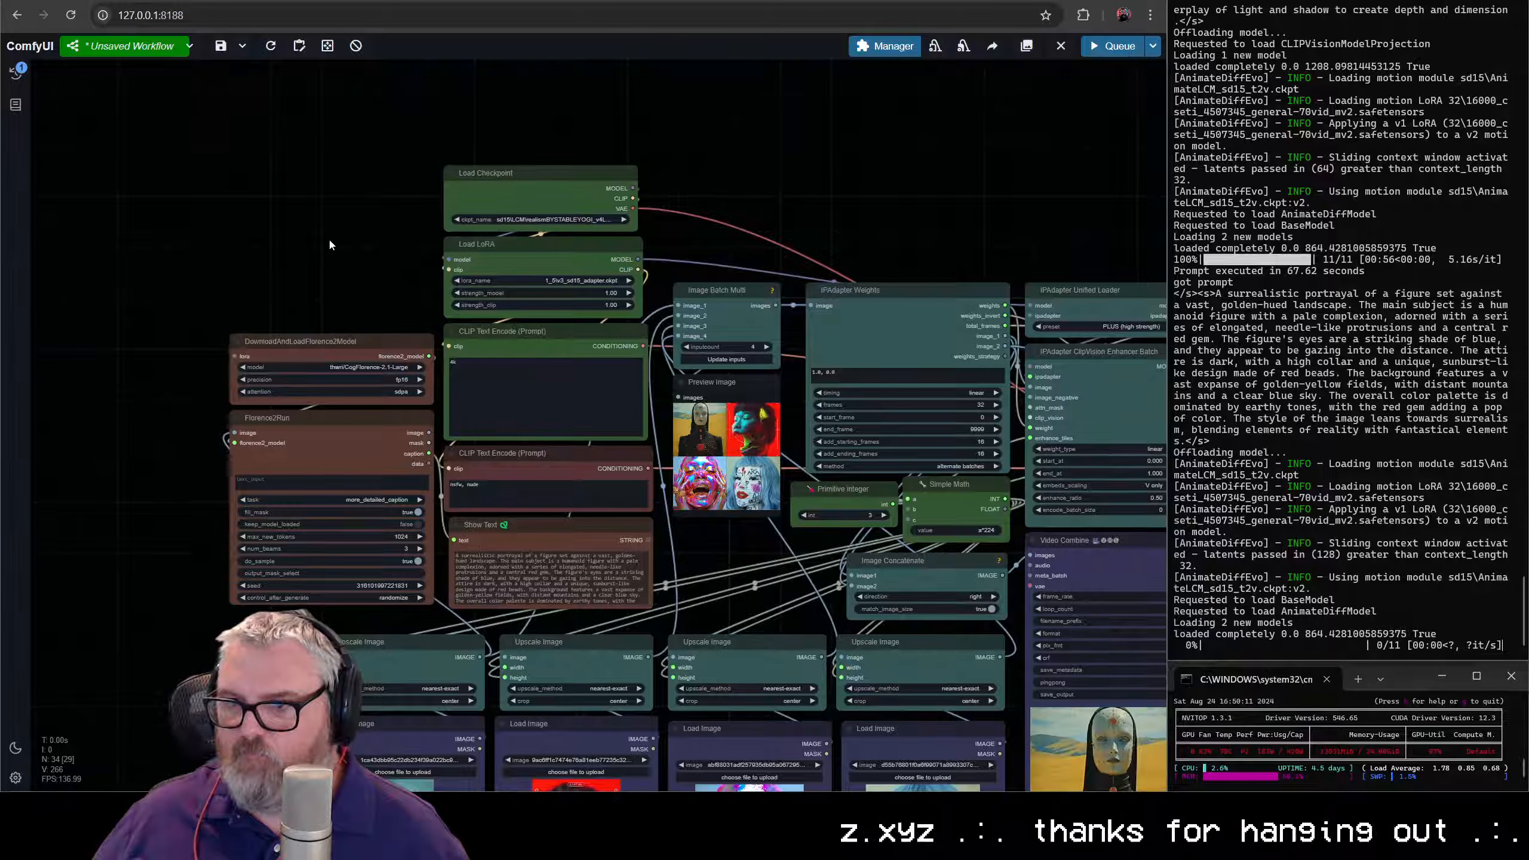
- Align the Sample Settings node directly beneath the Context Options node and adjust its width to match the column
scroll(329, 237, "down", 2)
left_click_drag(328, 236, 56, 173)
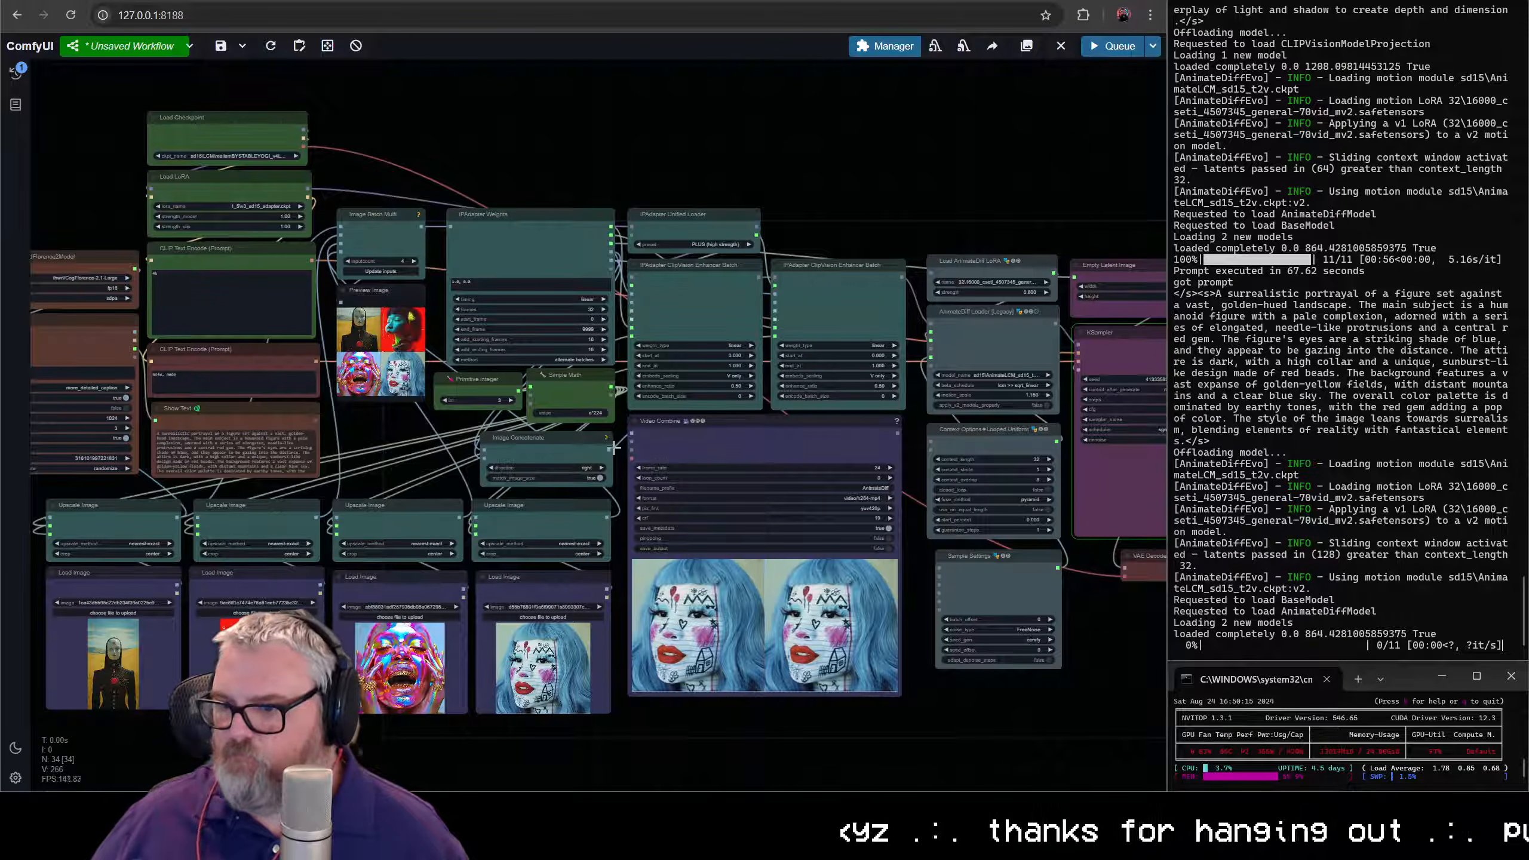
left_click_drag(773, 442, 460, 447)
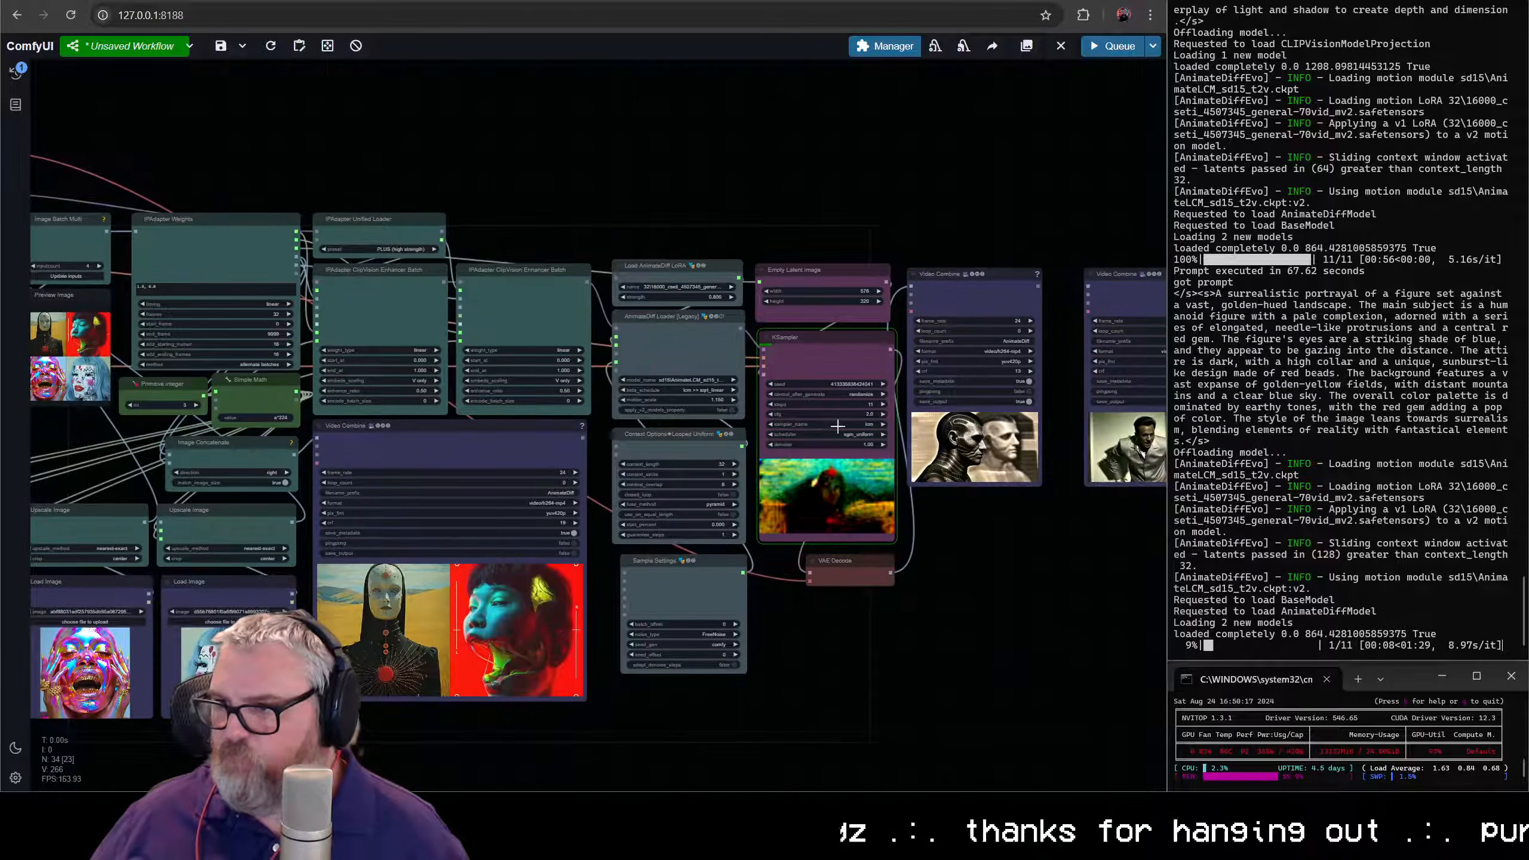
scroll(837, 426, "up", 2)
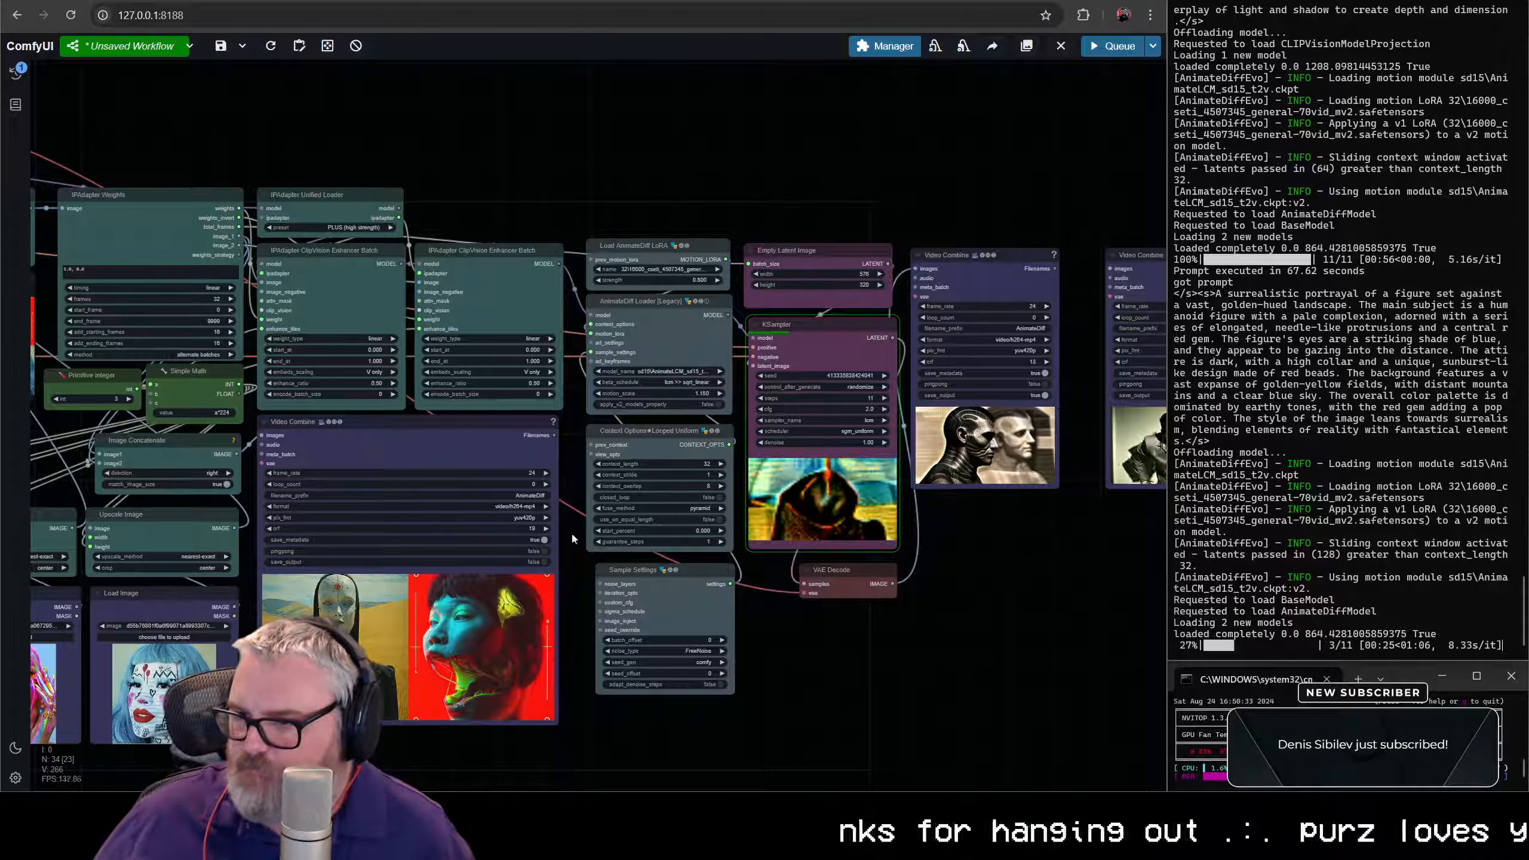
left_click_drag(654, 573, 644, 569)
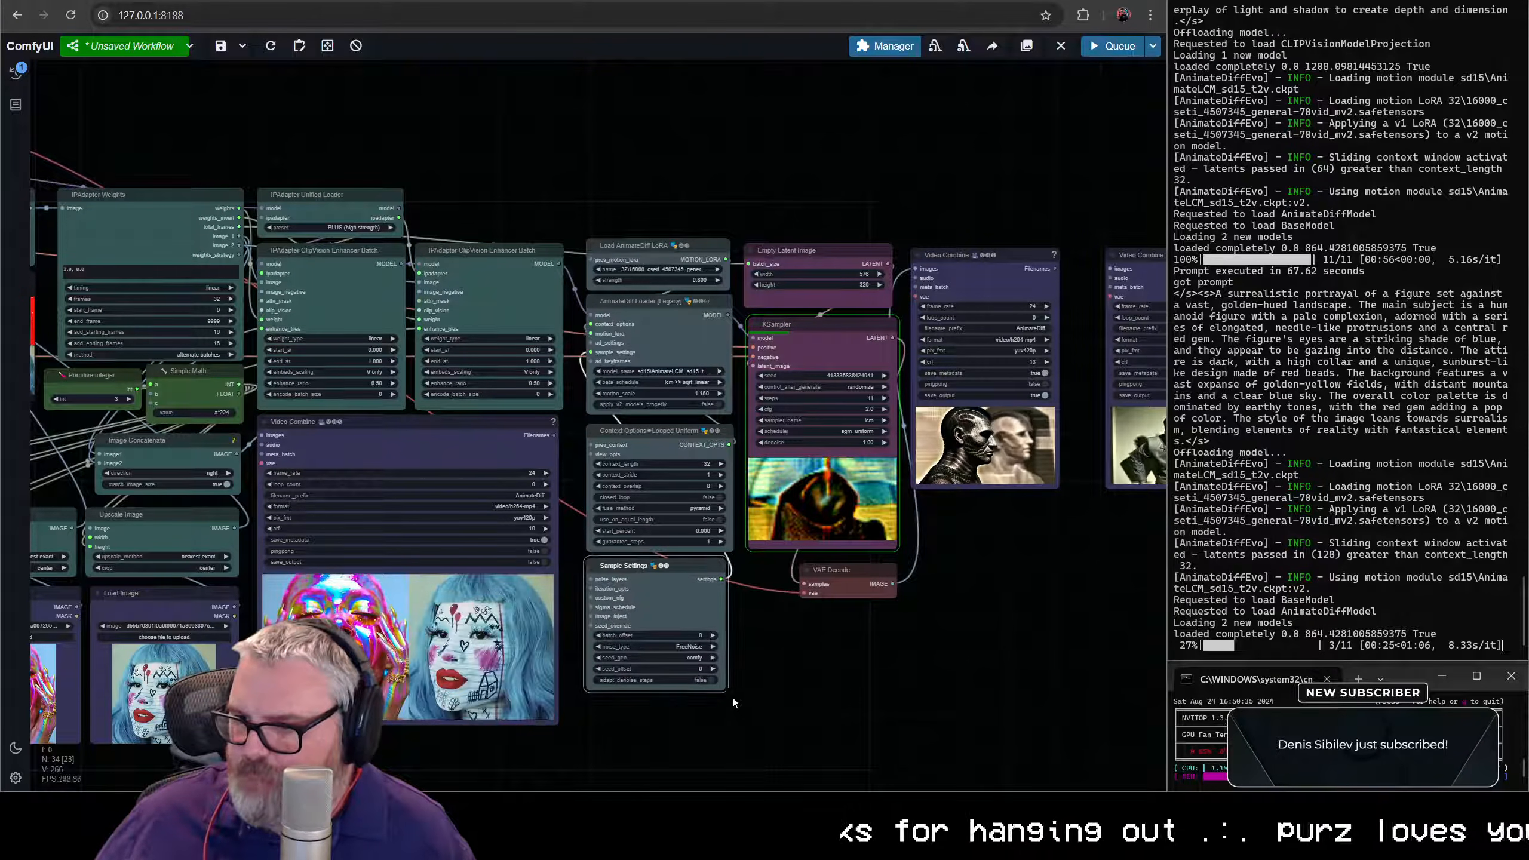
left_click_drag(729, 691, 732, 692)
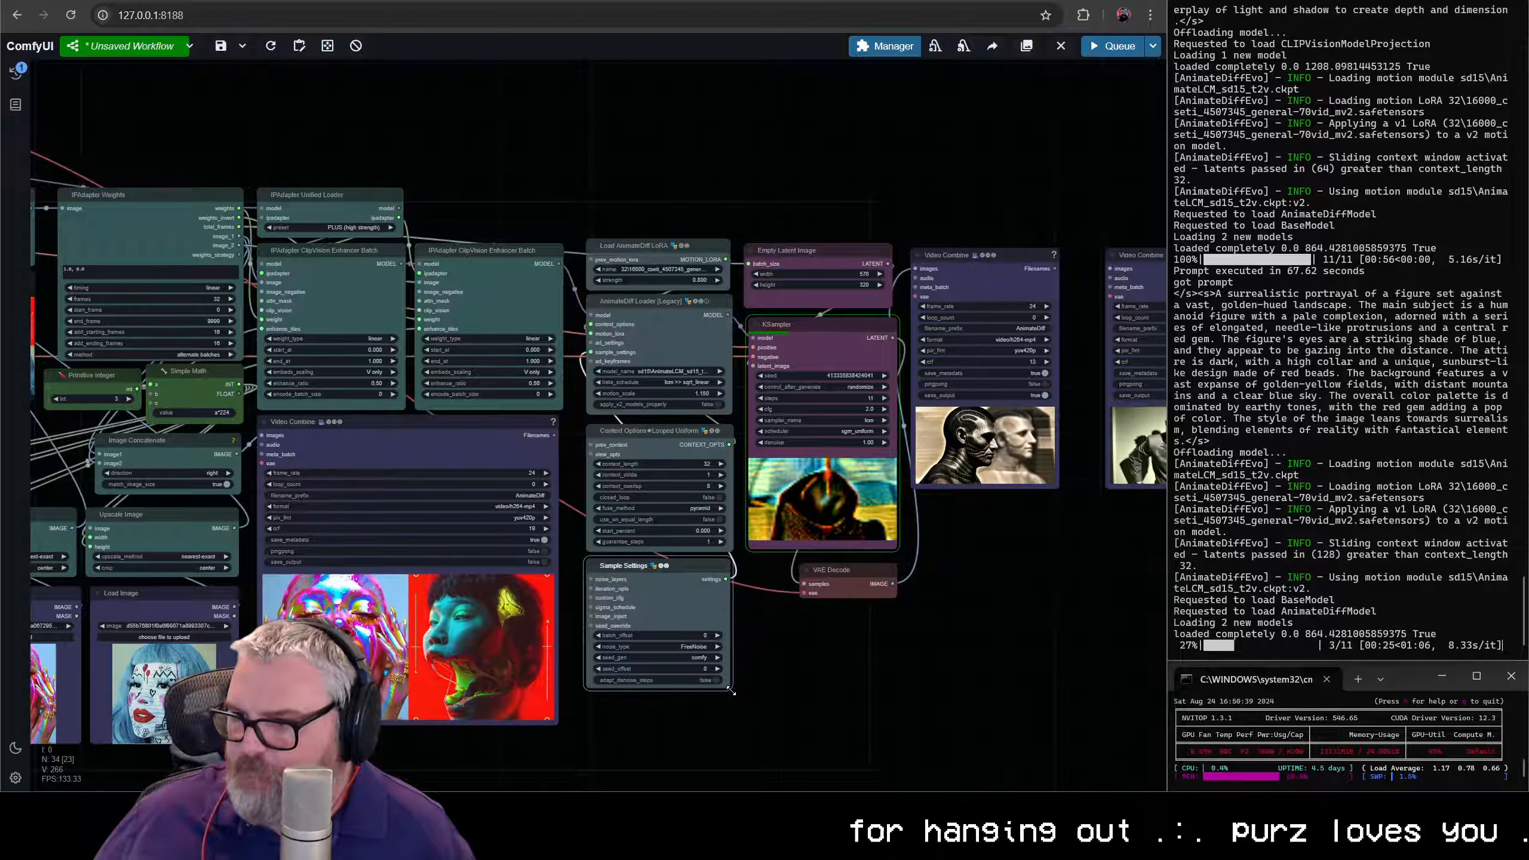
left_click_drag(731, 691, 735, 693)
left_click(771, 673)
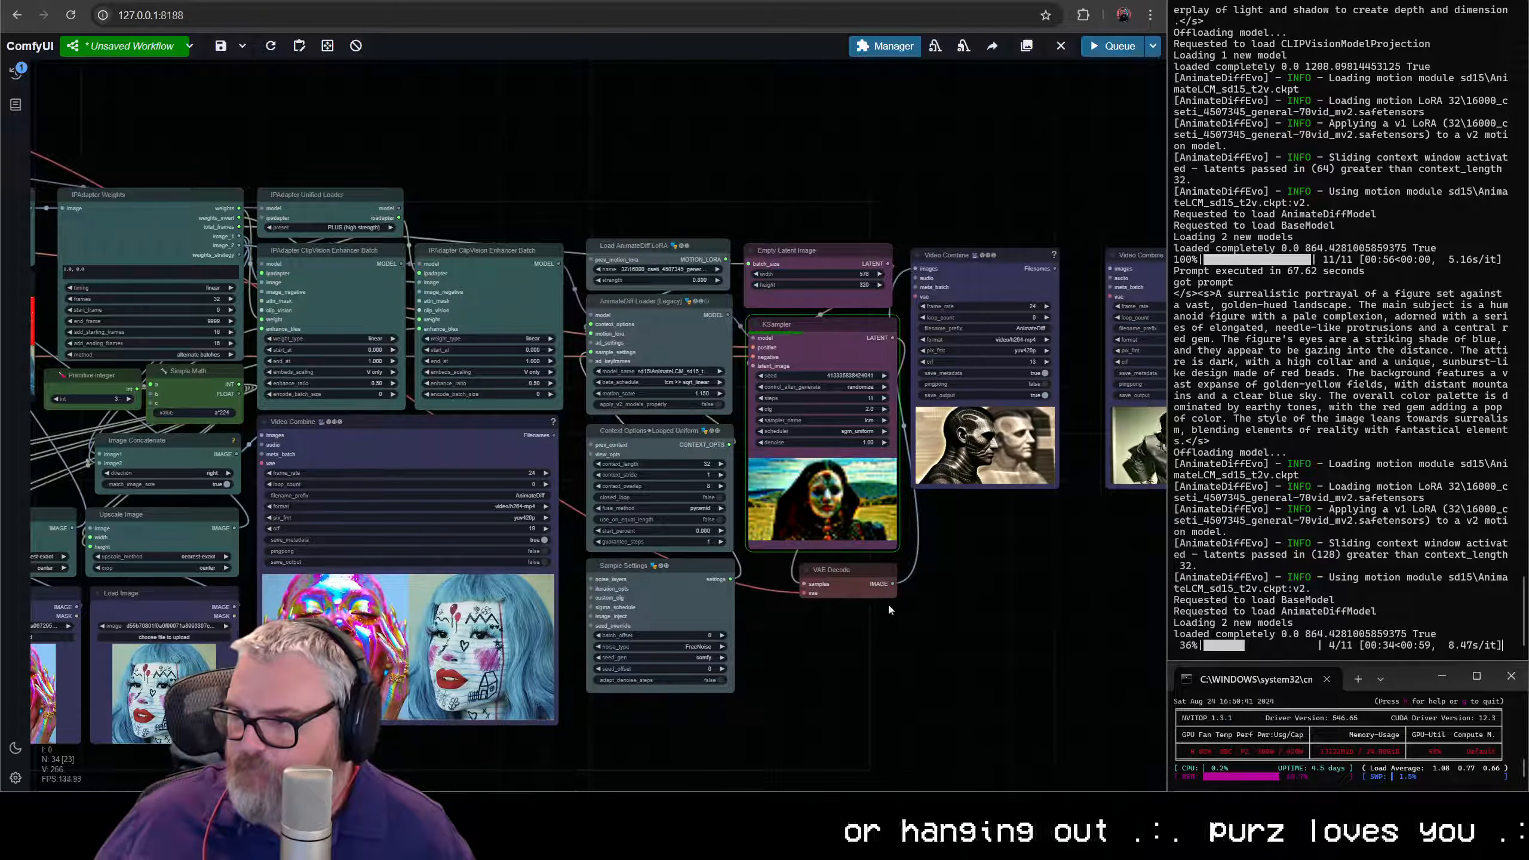
- Delete the spare second Video Combine node next to the output one, leaving a single output node after the KSampler
left_click(982, 276)
left_click_drag(1082, 275, 683, 263)
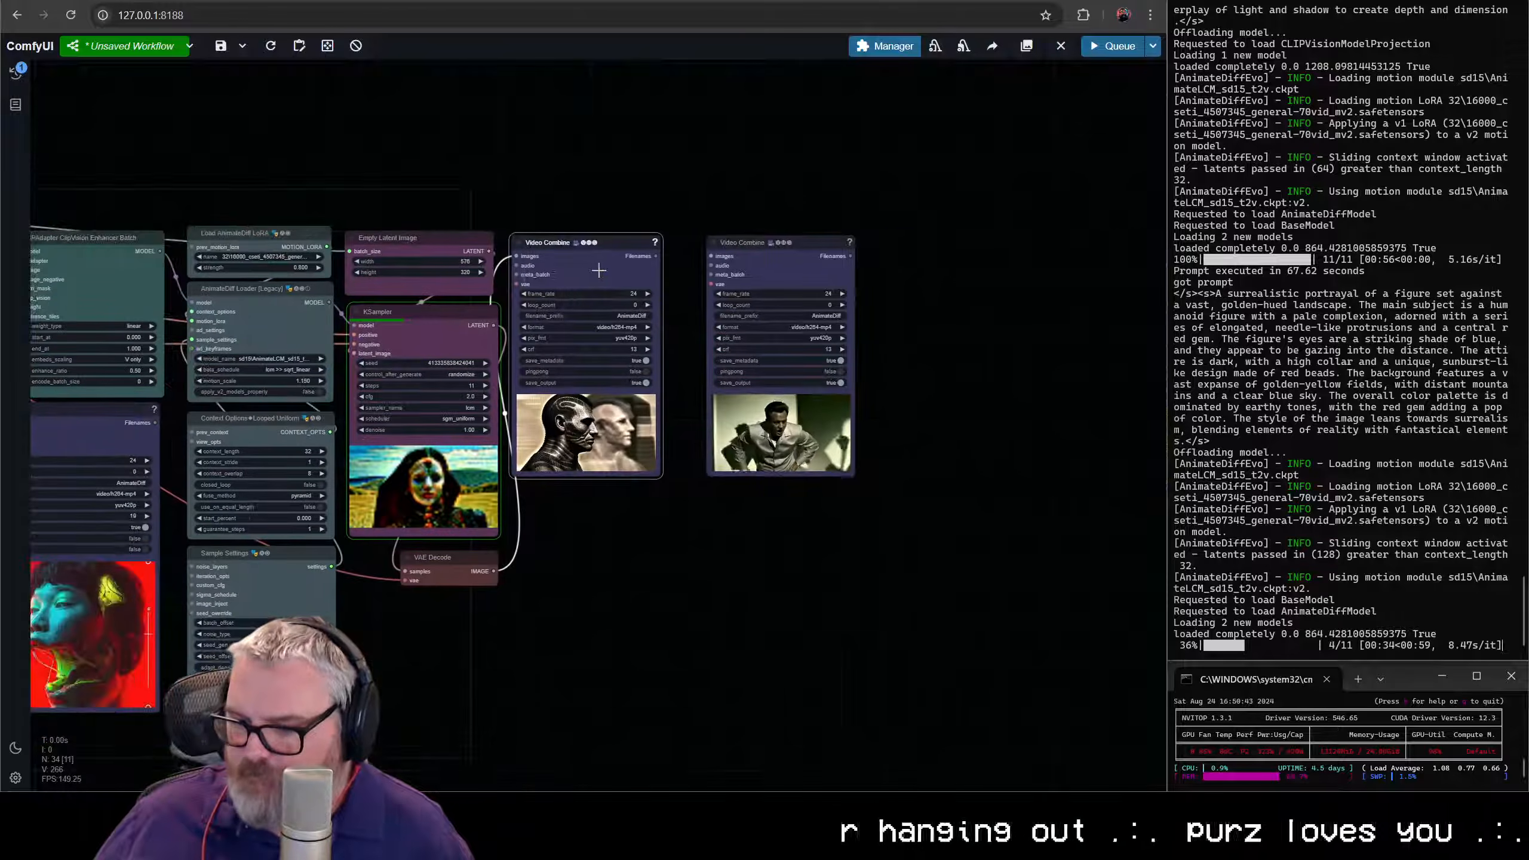
left_click_drag(820, 263, 786, 261)
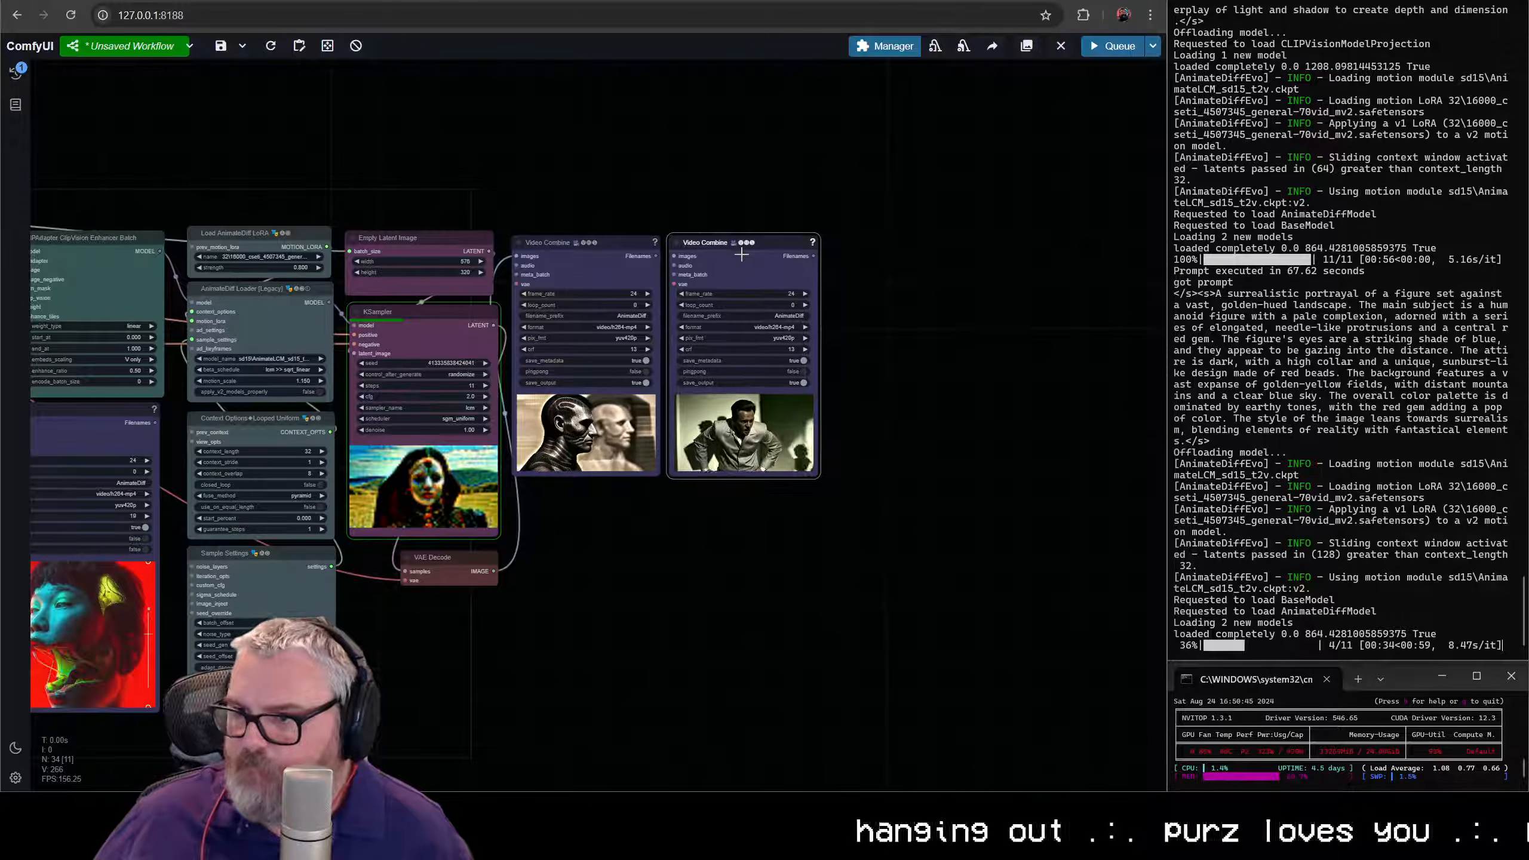
key("Delete")
left_click_drag(549, 580, 974, 533)
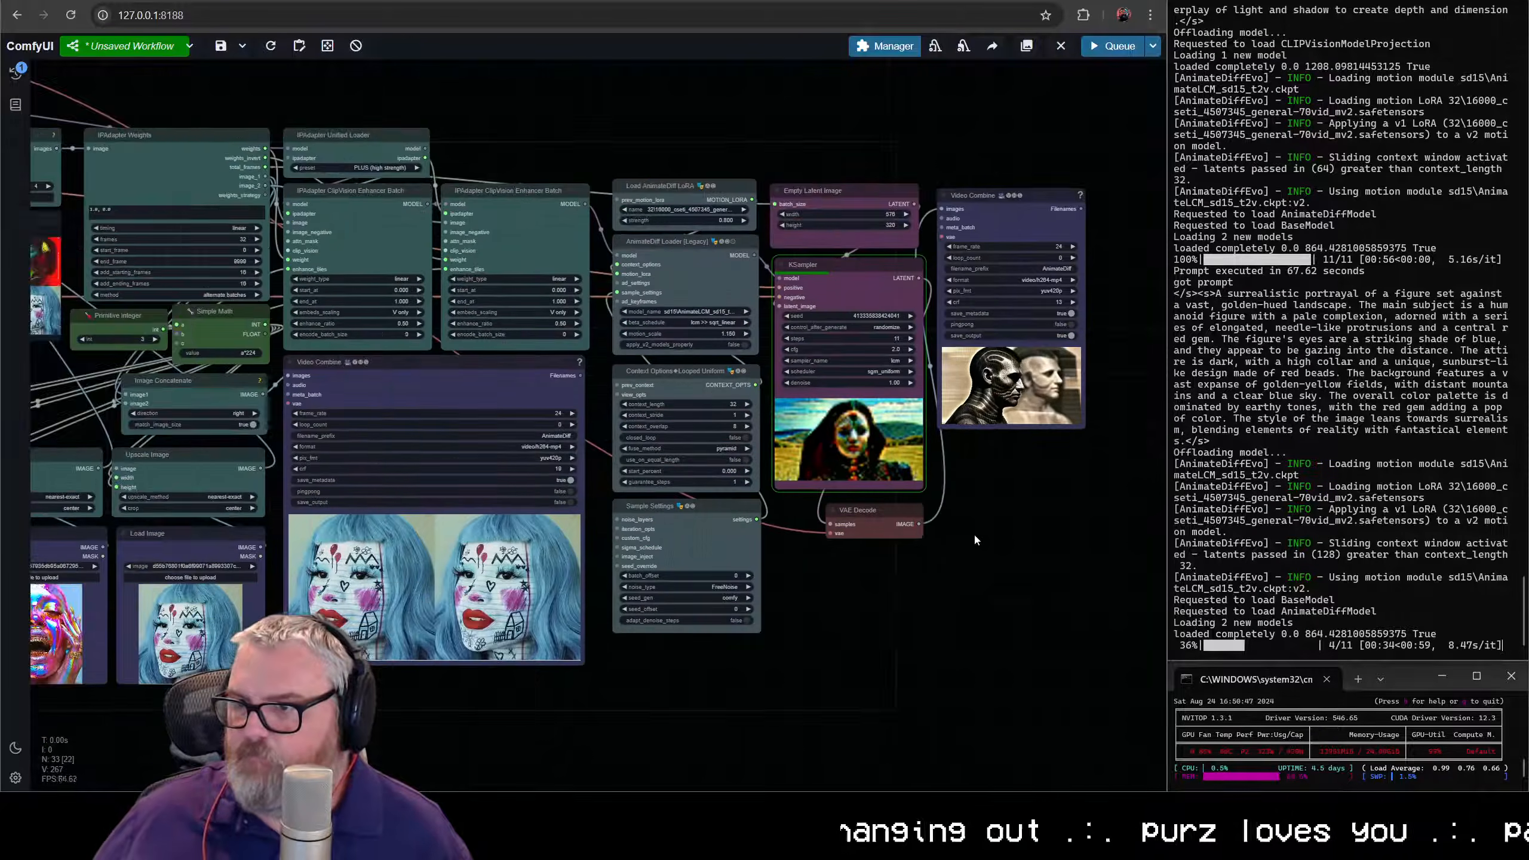
- Shrink the concatenated-image preview's Video Combine node to the width of a single IPAdapter ClipVision Enhancer Batch node
scroll(829, 624, "down", 3)
left_click_drag(829, 624, 1012, 611)
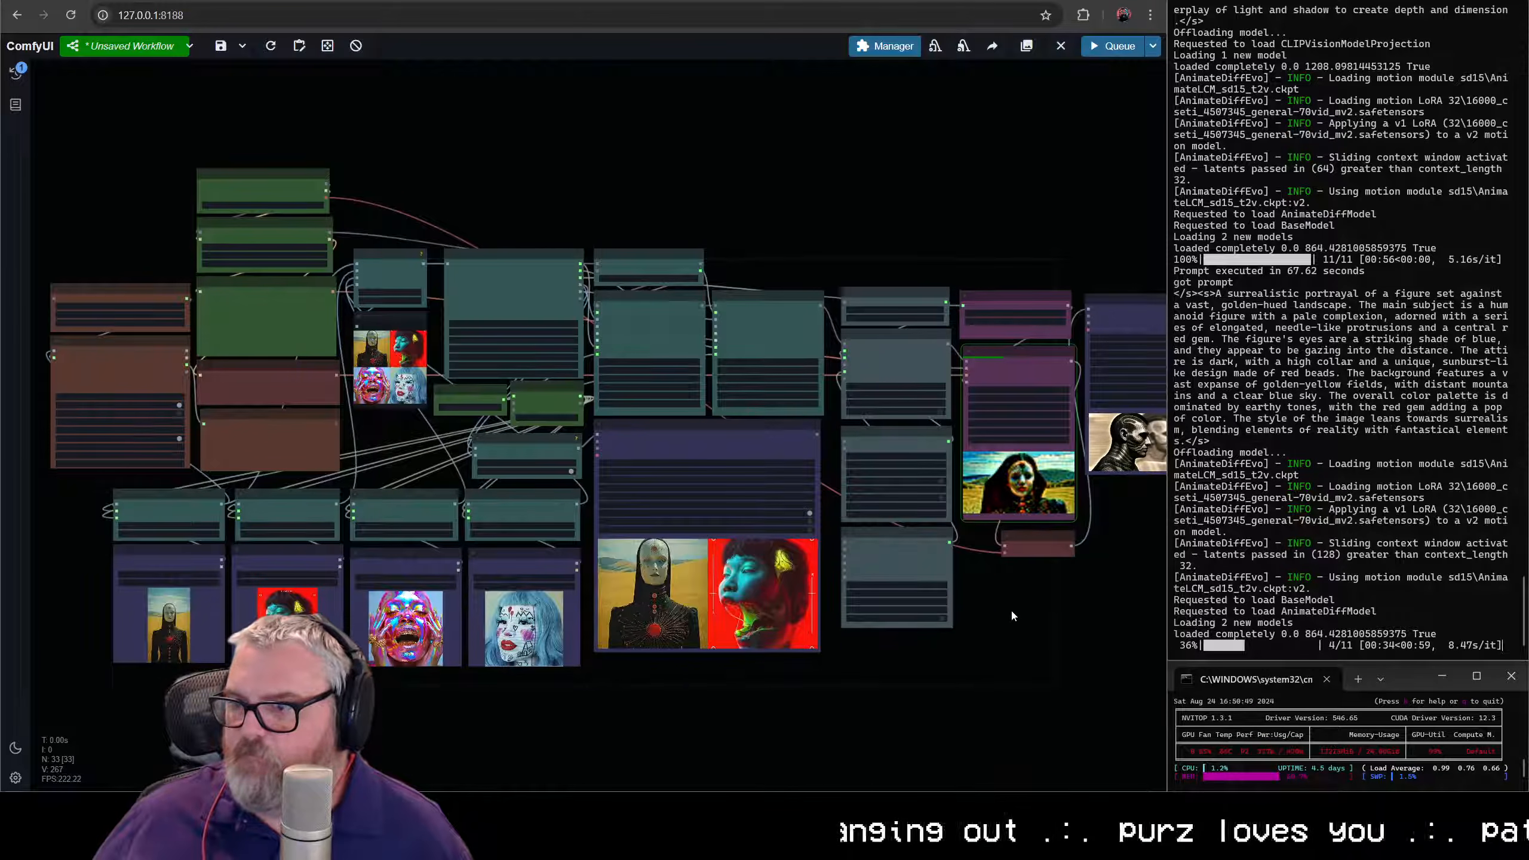
scroll(1020, 597, "up", 3)
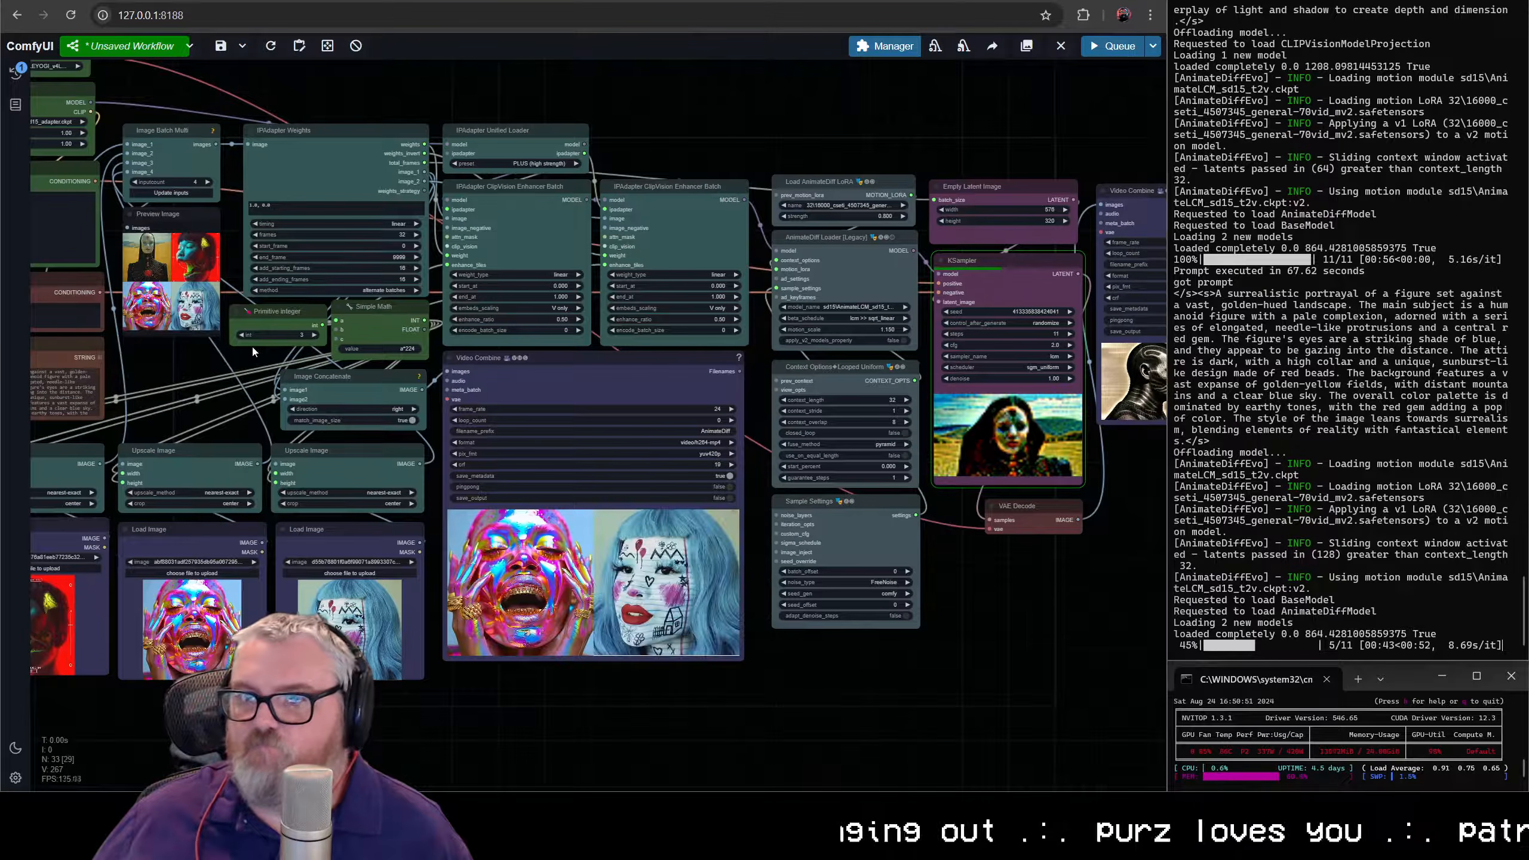
left_click_drag(230, 368, 704, 410)
scroll(558, 362, "up", 1)
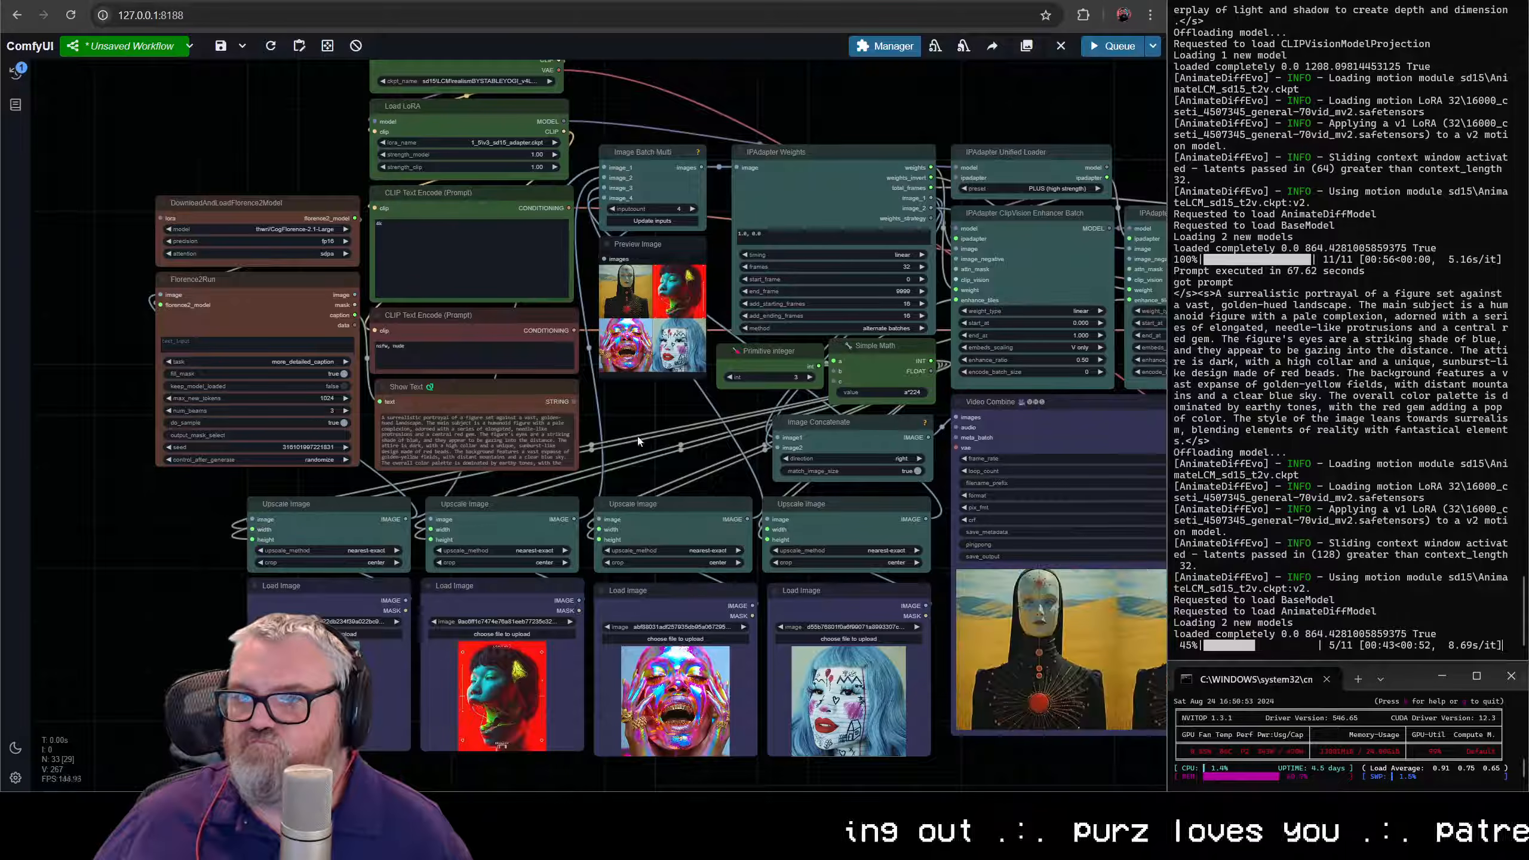
left_click_drag(1015, 501, 143, 523)
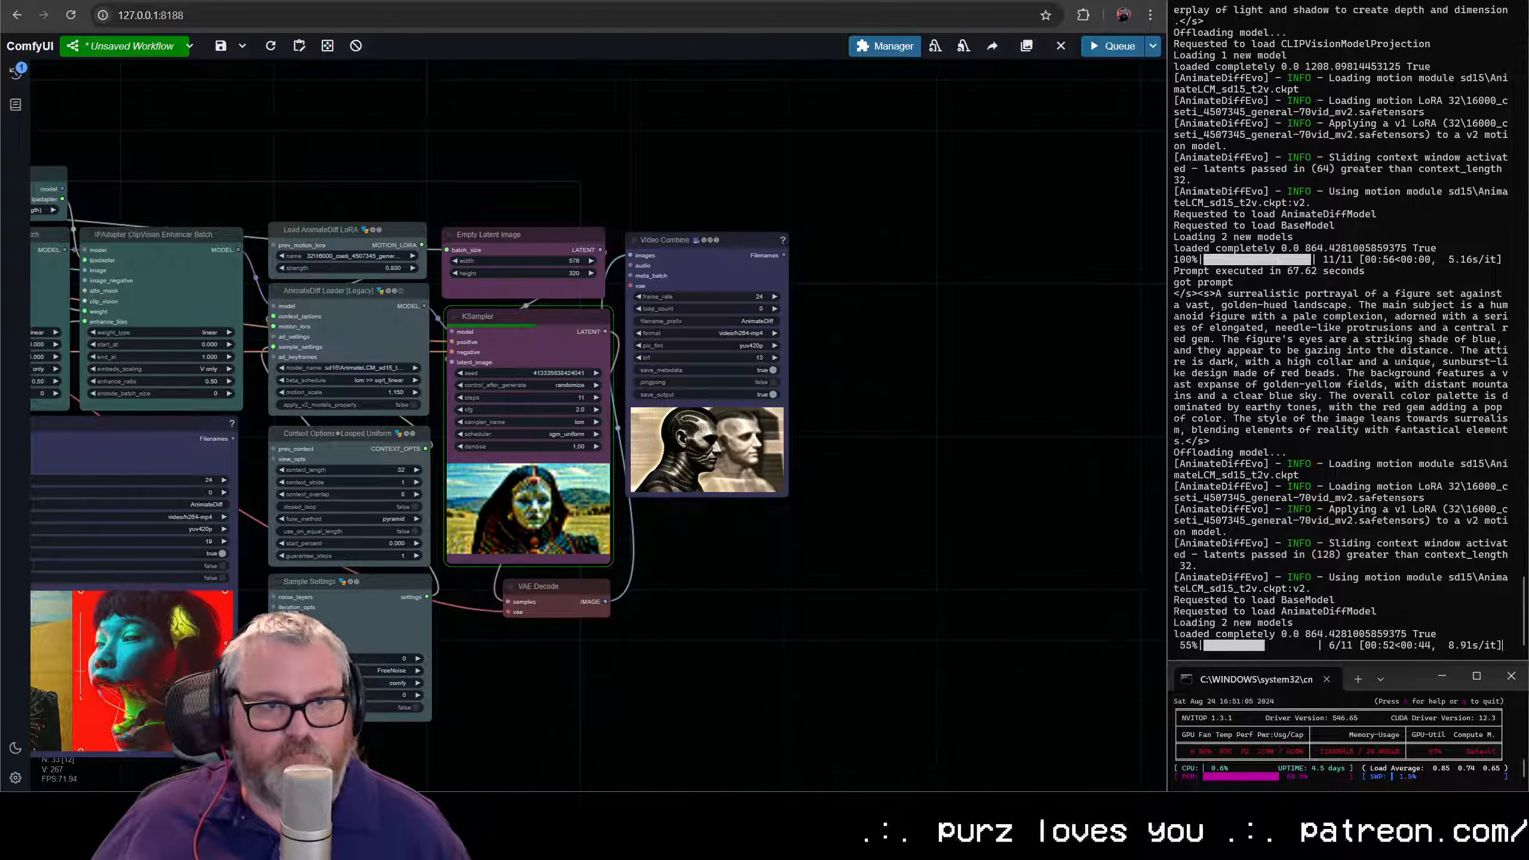
left_click_drag(729, 588, 1000, 517)
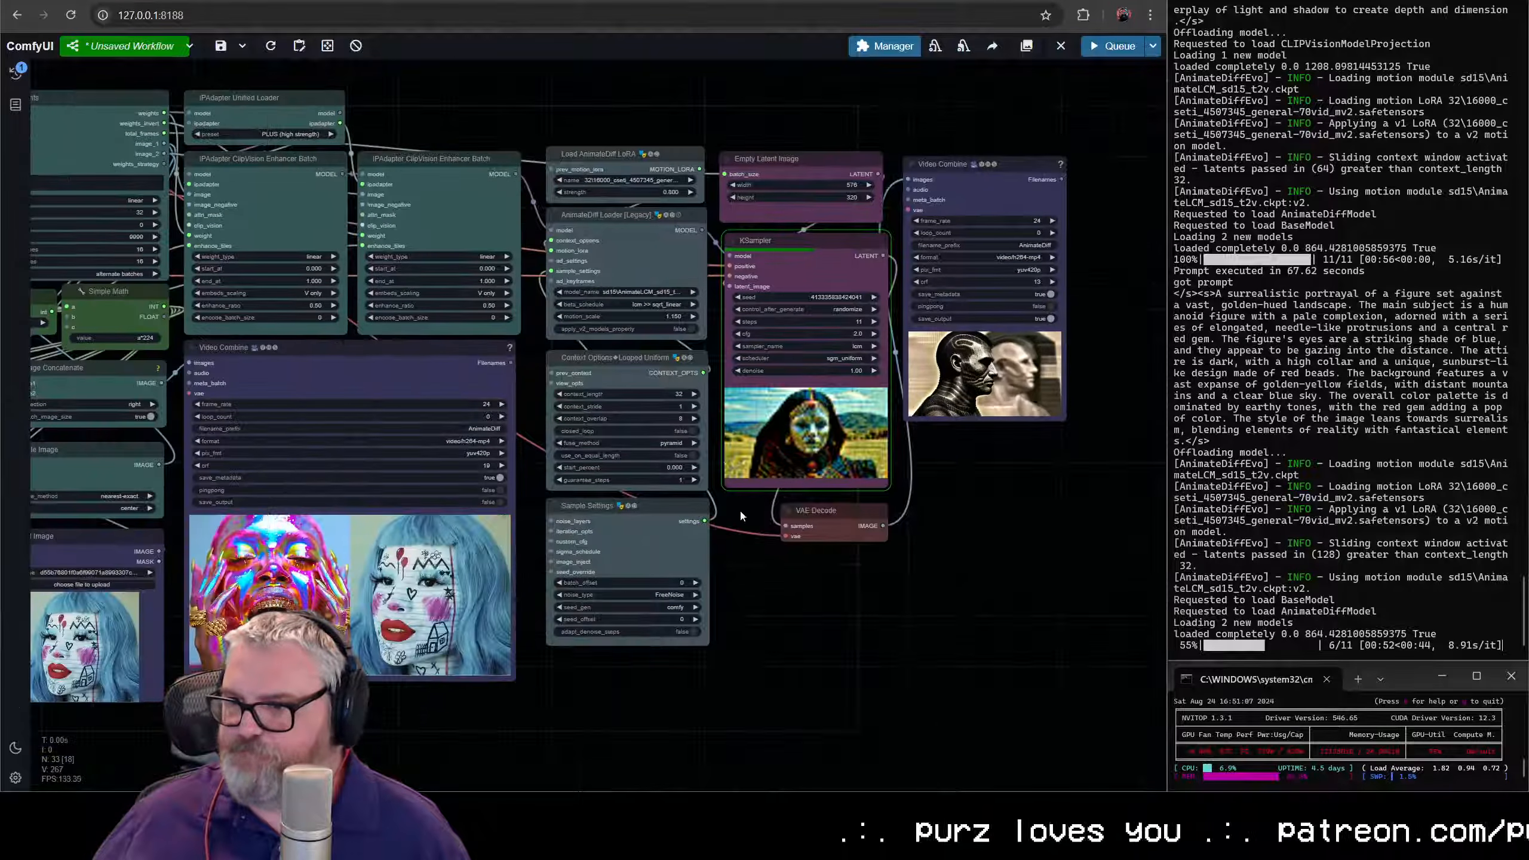
left_click_drag(760, 560, 950, 561)
scroll(951, 563, "down", 5)
left_click_drag(799, 579, 863, 581)
scroll(864, 582, "up", 5)
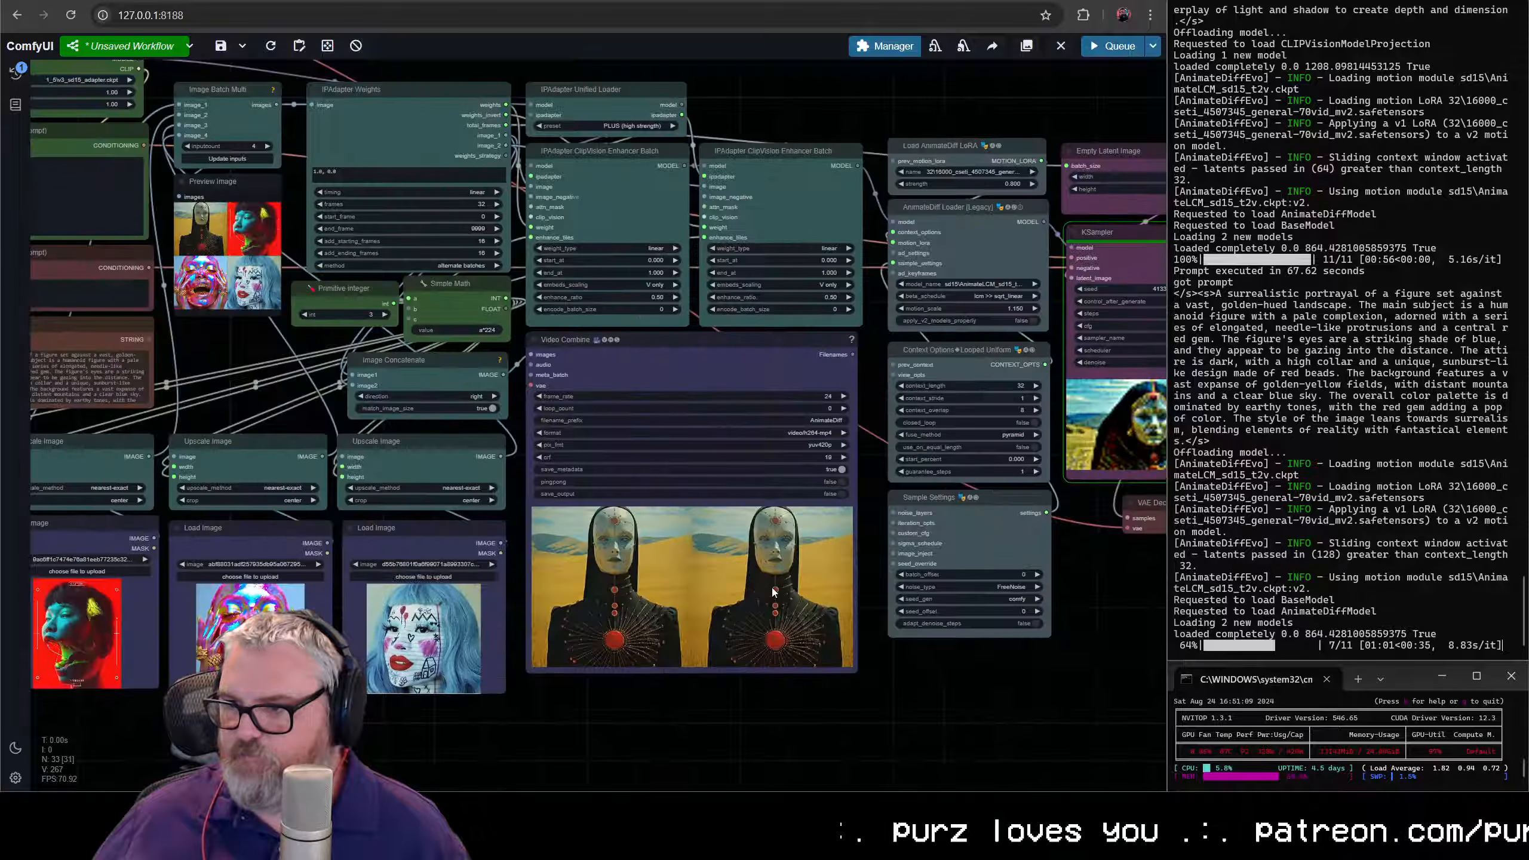
left_click_drag(855, 670, 690, 513)
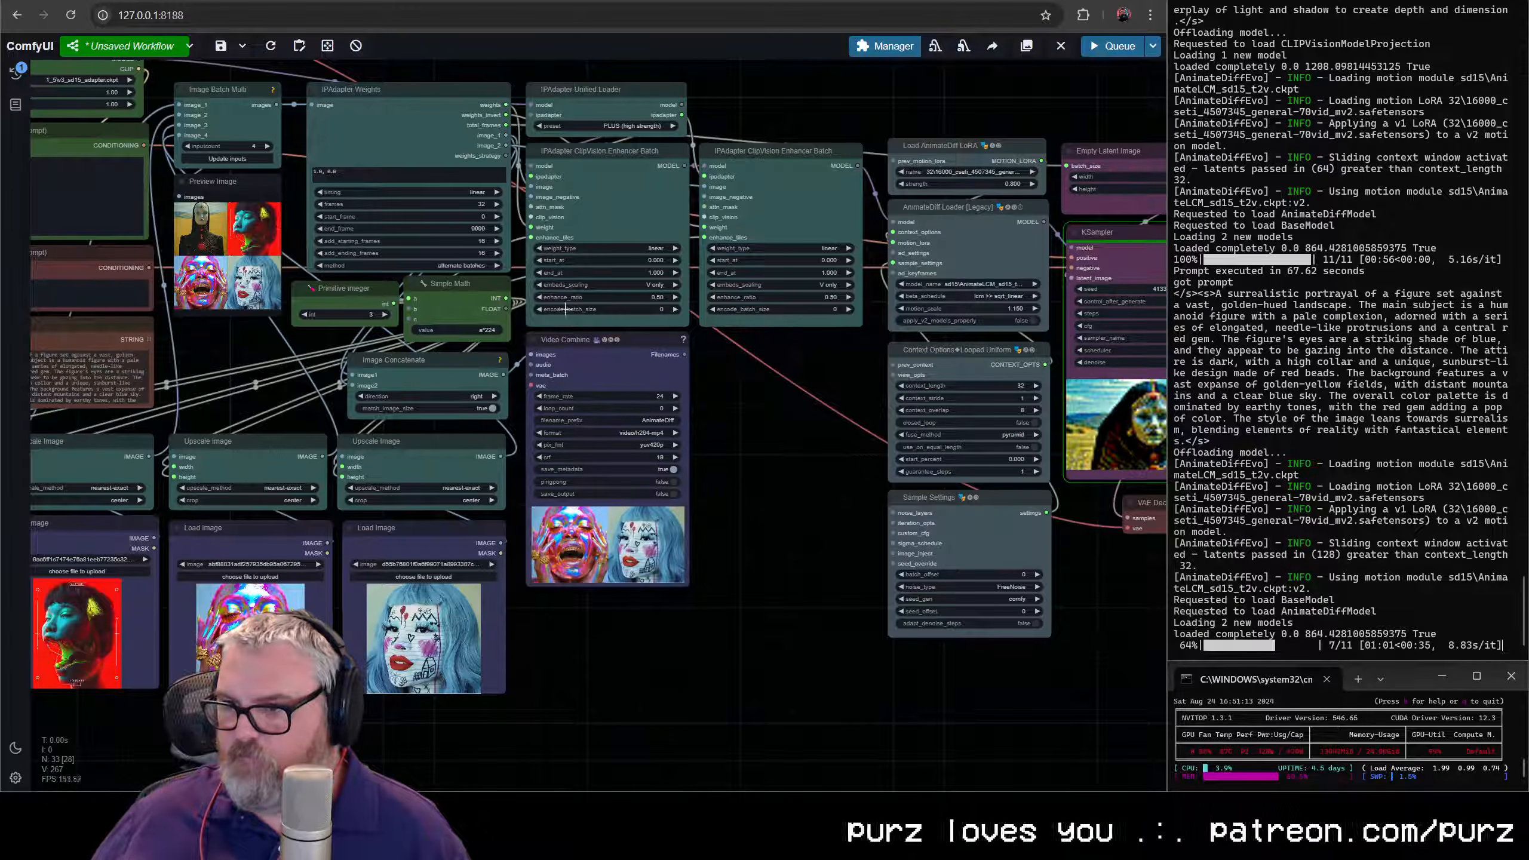
- Try shifting the preview Video Combine, IPAdapter Unified Loader and both Enhancer Batch nodes lower, and move them back up
left_click_drag(582, 350, 578, 458)
left_click(626, 385)
left_click_drag(811, 377, 523, 75)
left_click_drag(587, 165, 587, 268)
left_click_drag(563, 96, 823, 763)
left_click_drag(603, 447, 603, 351)
left_click(710, 543)
- Enlarge the preview Video Combine node moderately and place it in the open gap beneath the two Enhancer Batch nodes
left_click_drag(682, 593, 745, 627)
scroll(843, 569, "down", 5)
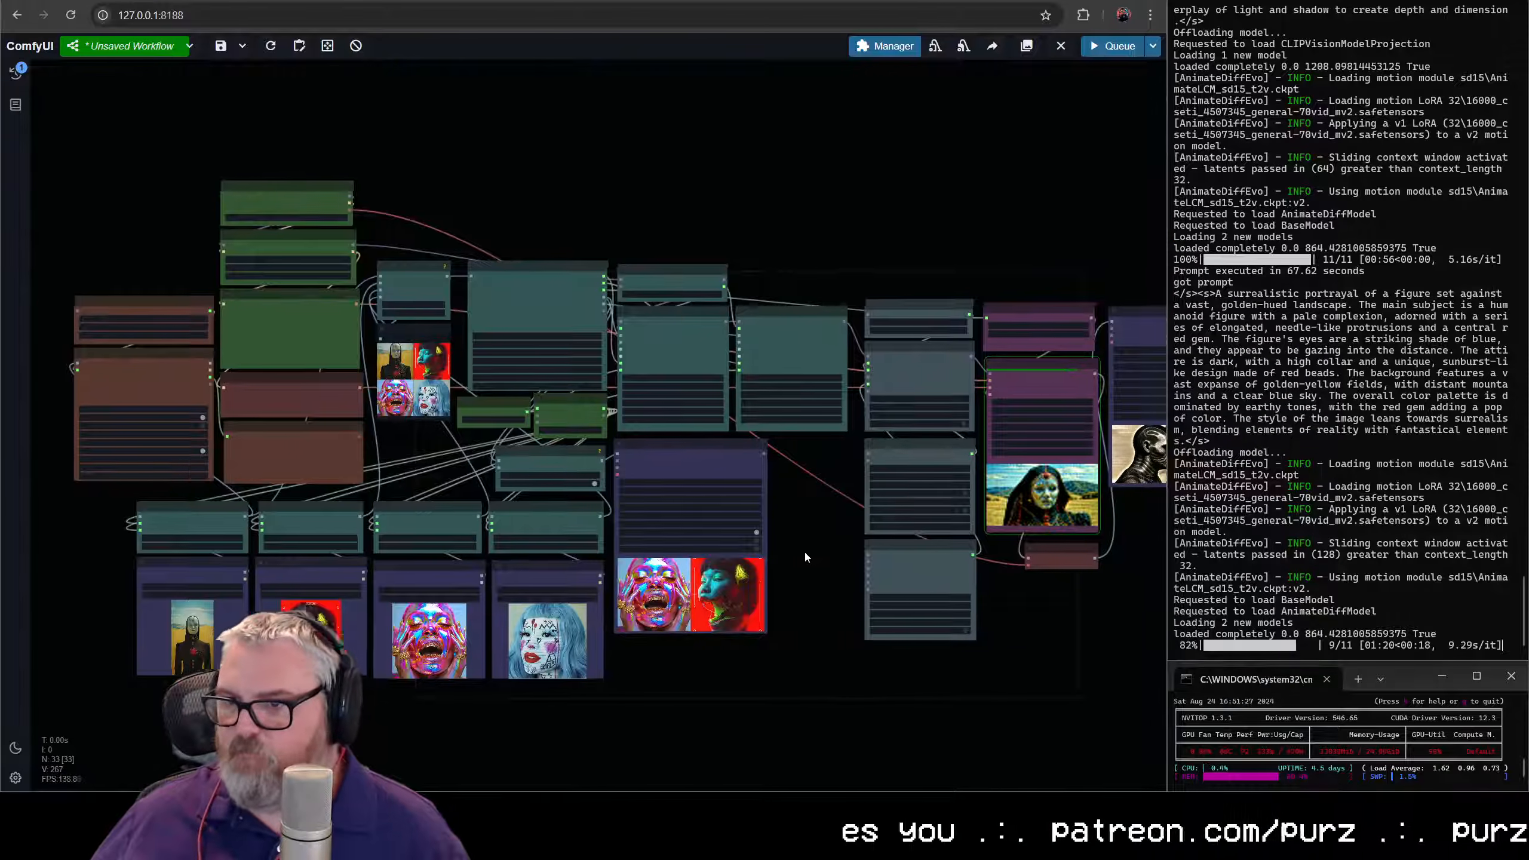
left_click_drag(805, 550, 705, 559)
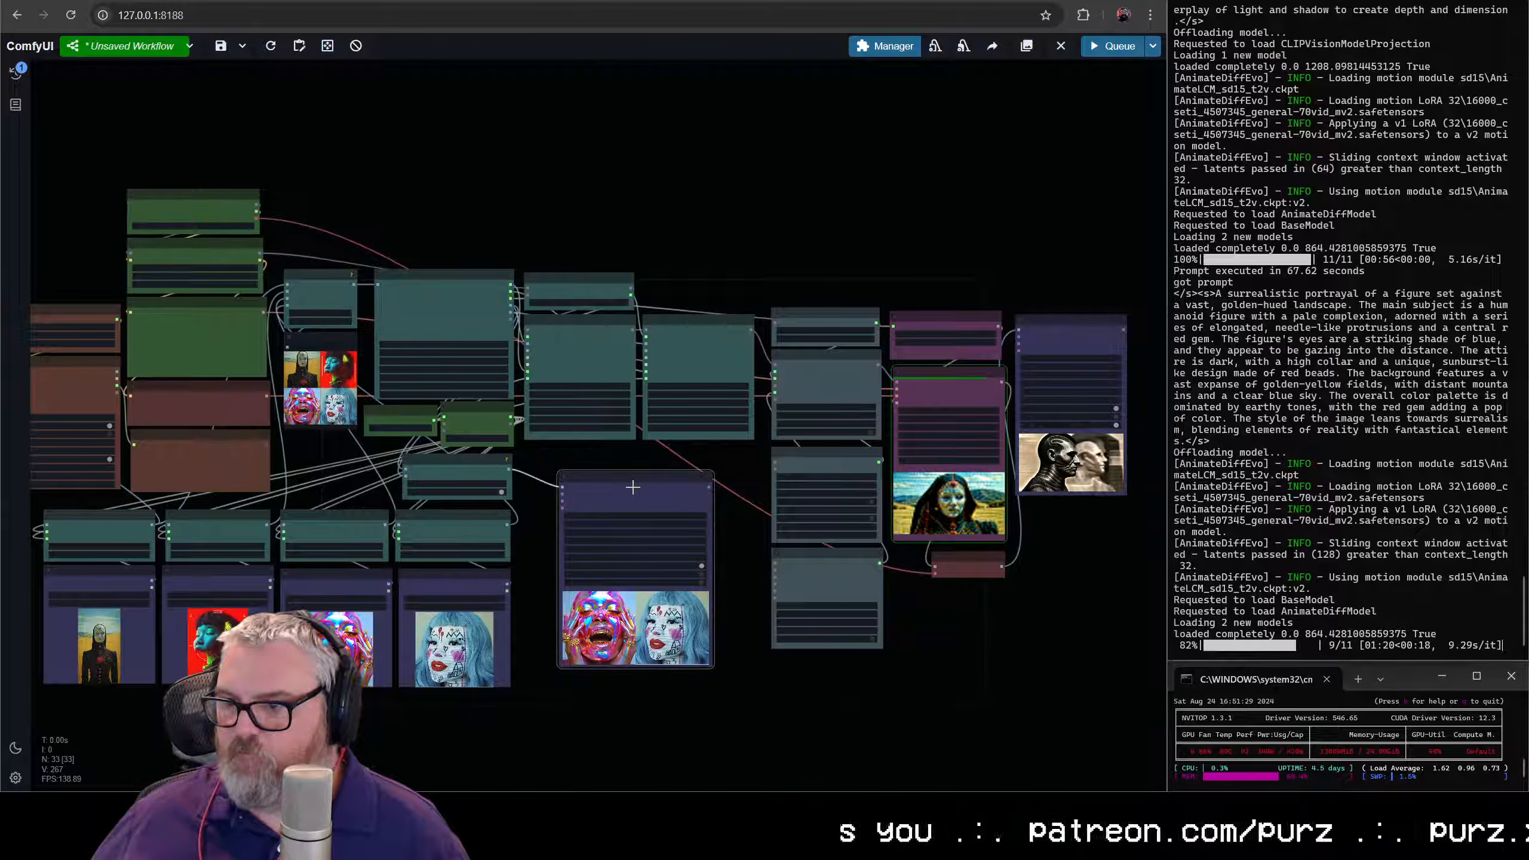
scroll(849, 677, "down", 3)
left_click_drag(849, 675, 806, 615)
scroll(954, 588, "up", 3)
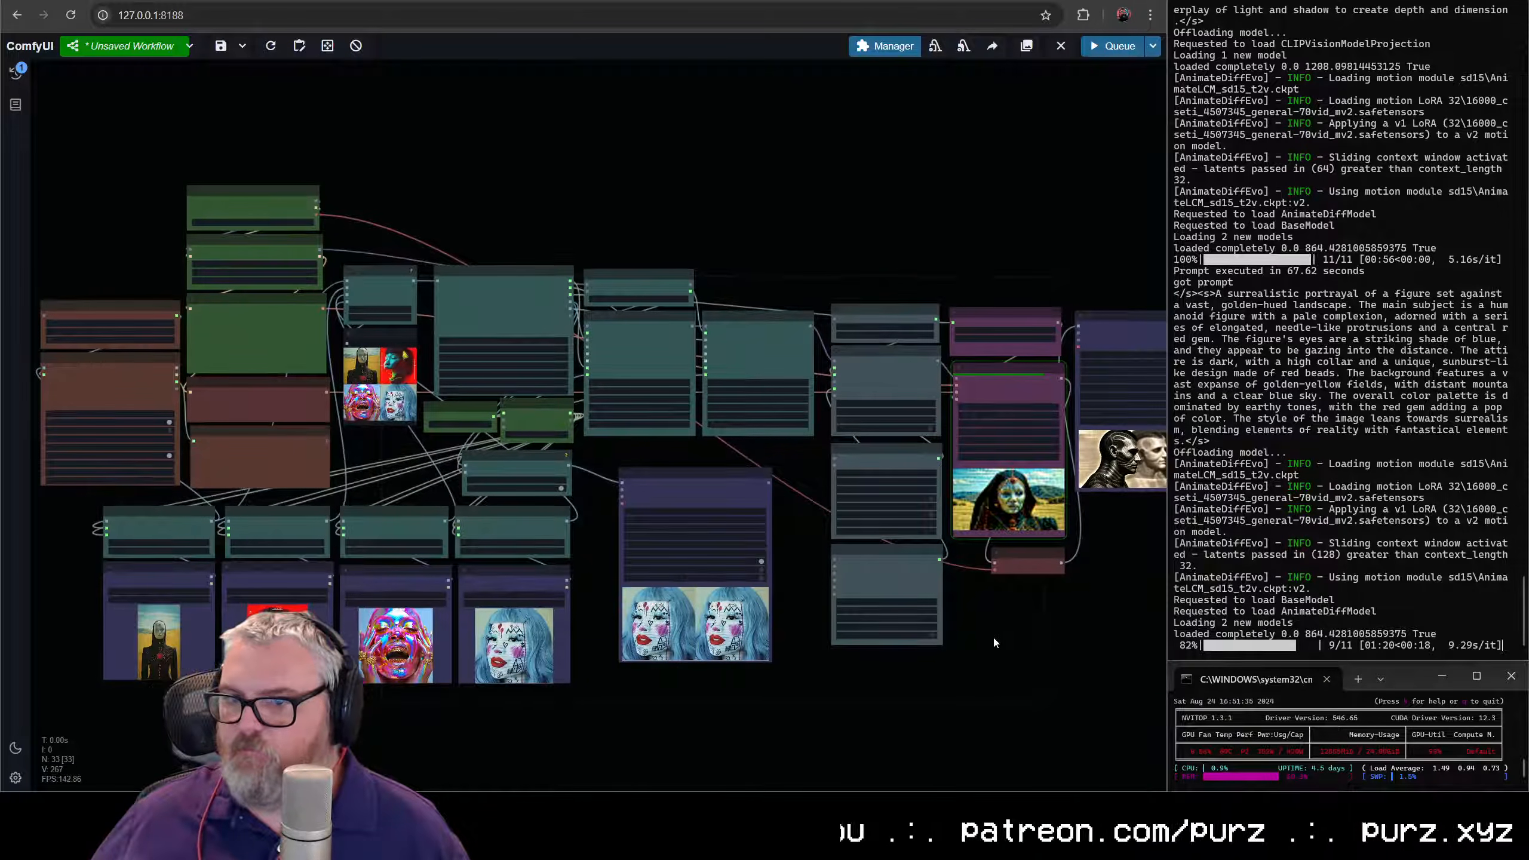
- Examine the newly rendered animation up close in the output Video Combine node as the run finishes
scroll(415, 476, "up", 5)
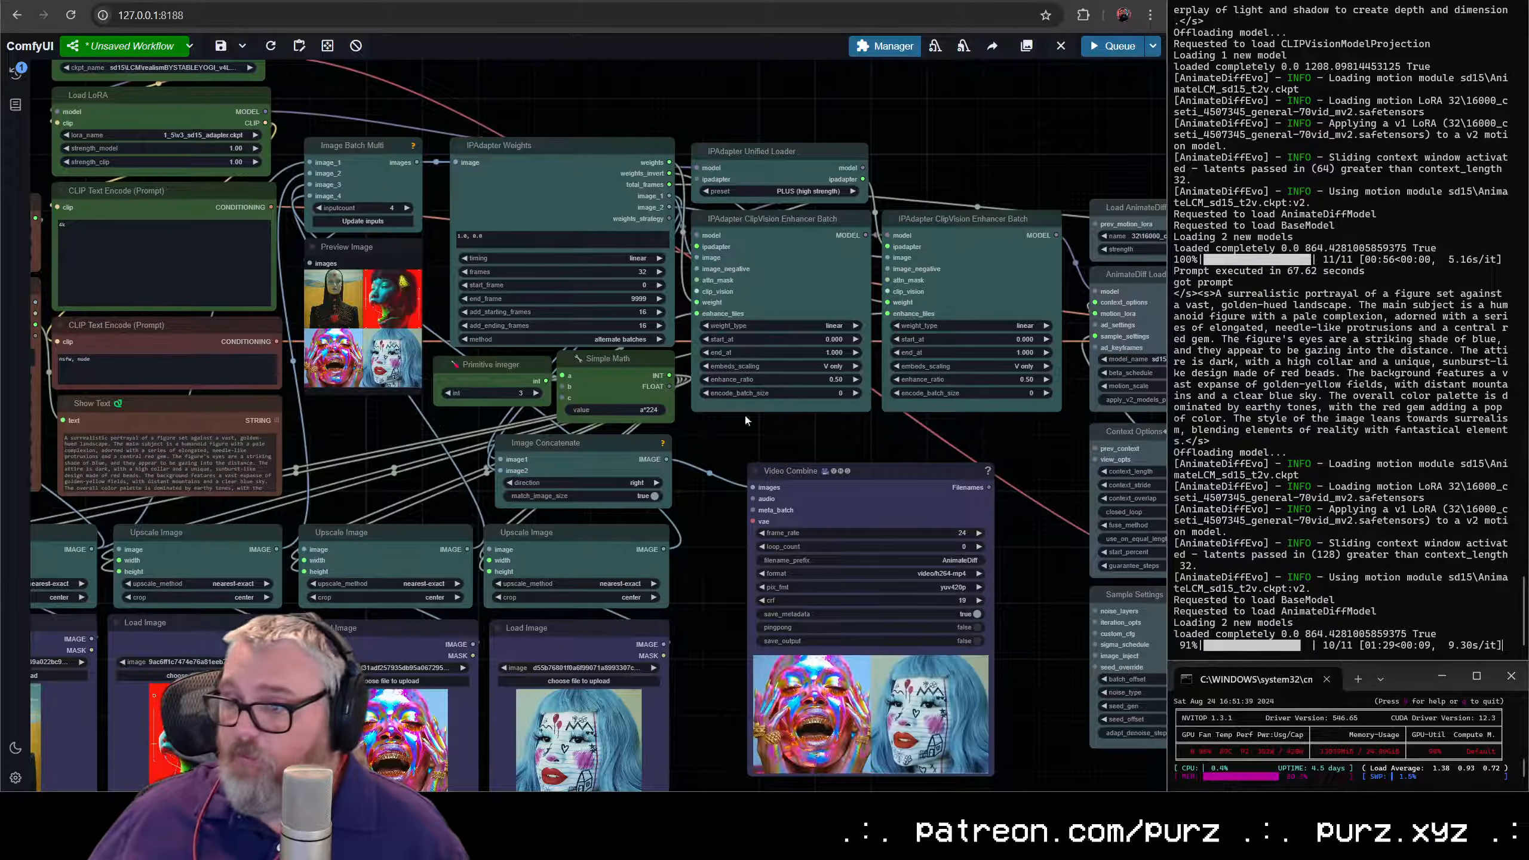
scroll(460, 416, "down", 8)
scroll(691, 422, "up", 8)
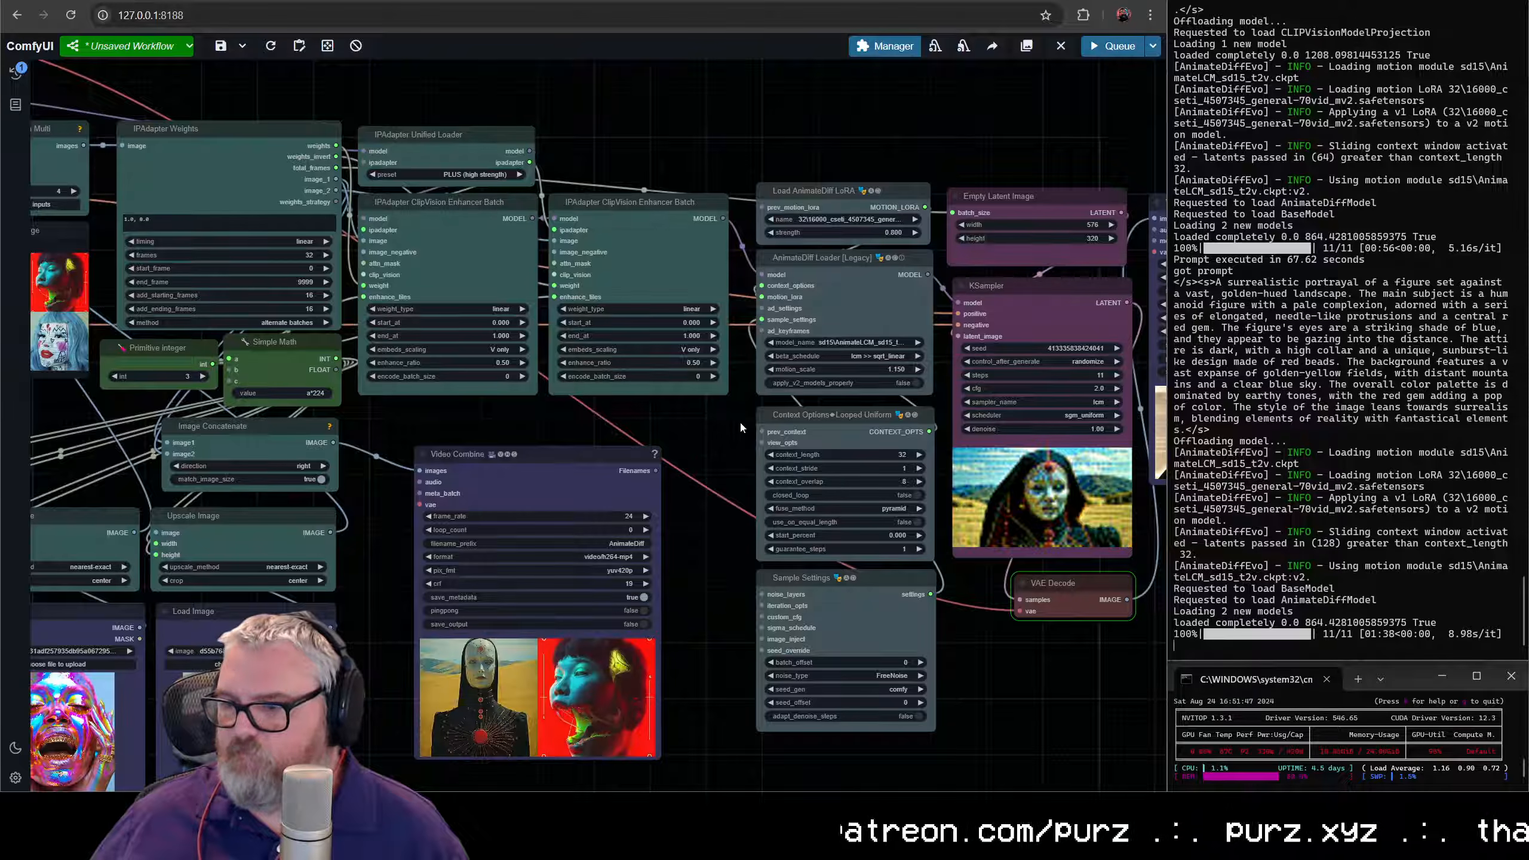
left_click_drag(739, 420, 416, 421)
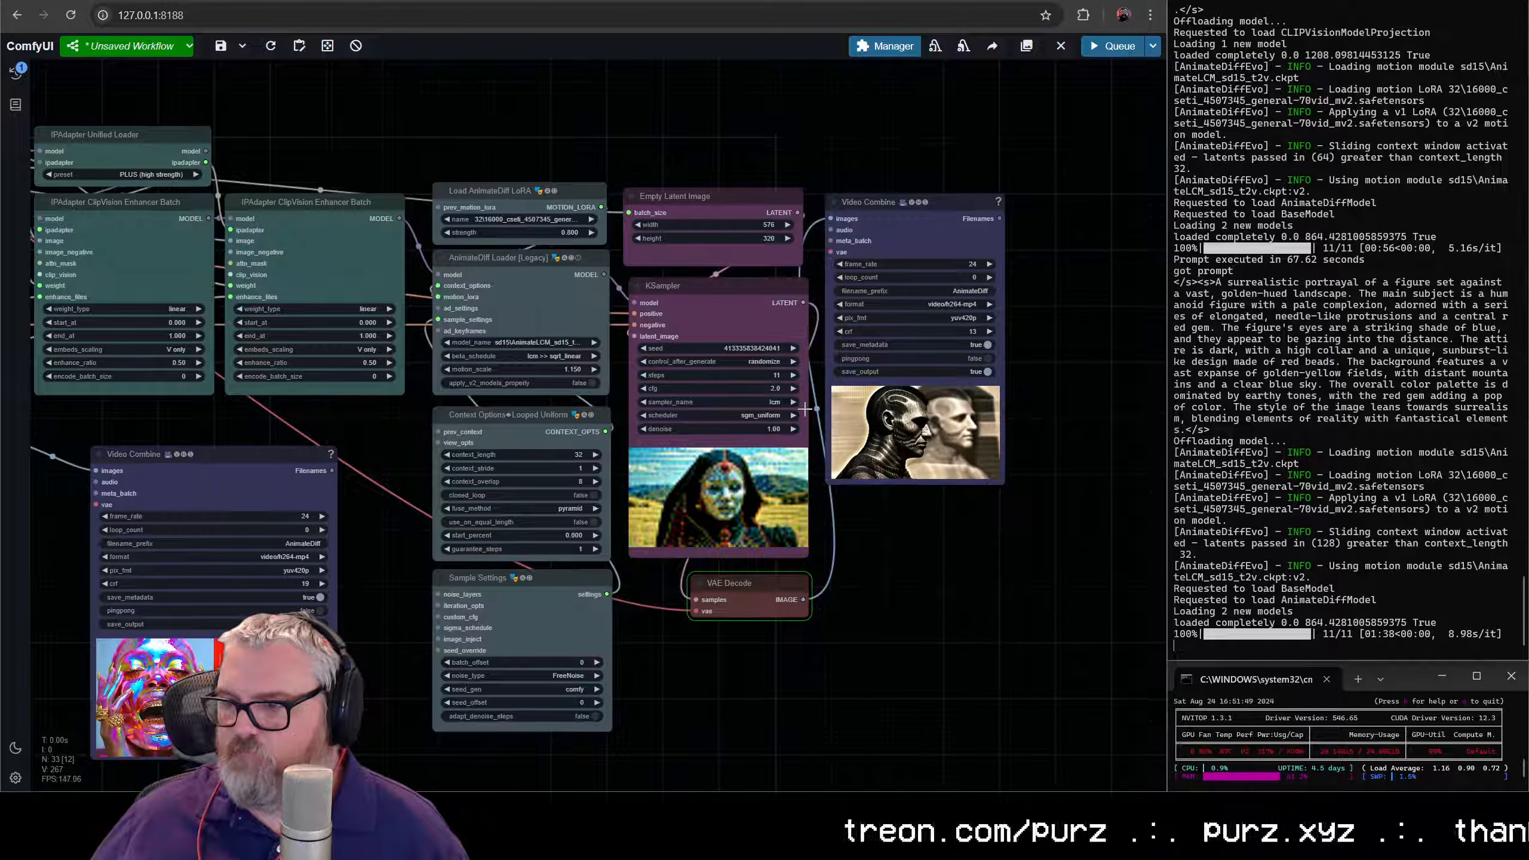
scroll(940, 412, "up", 10)
left_click_drag(903, 392, 710, 414)
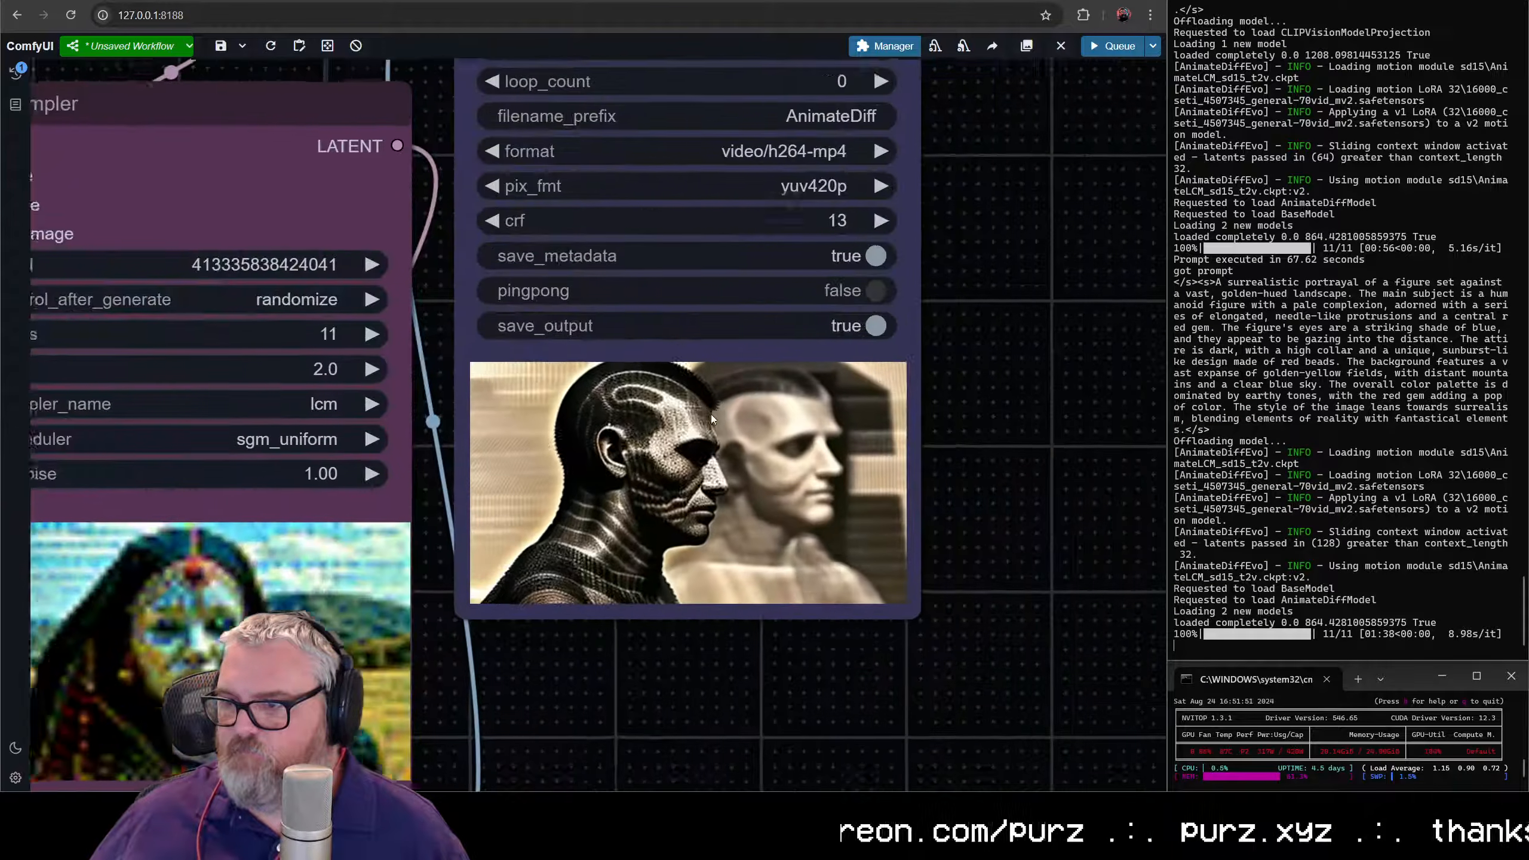
scroll(709, 417, "down", 6)
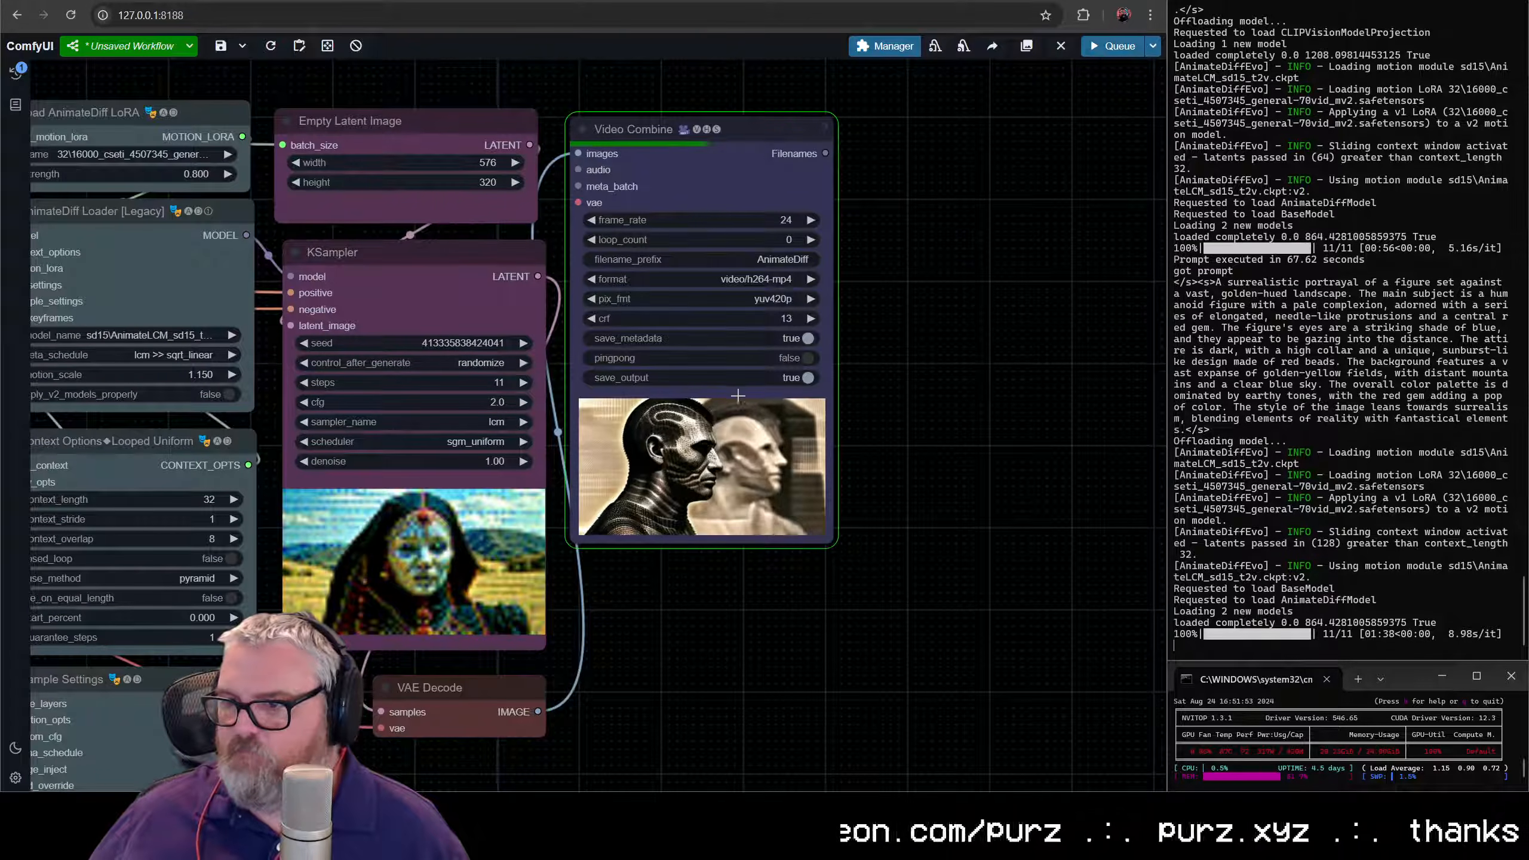
scroll(719, 480, "up", 5)
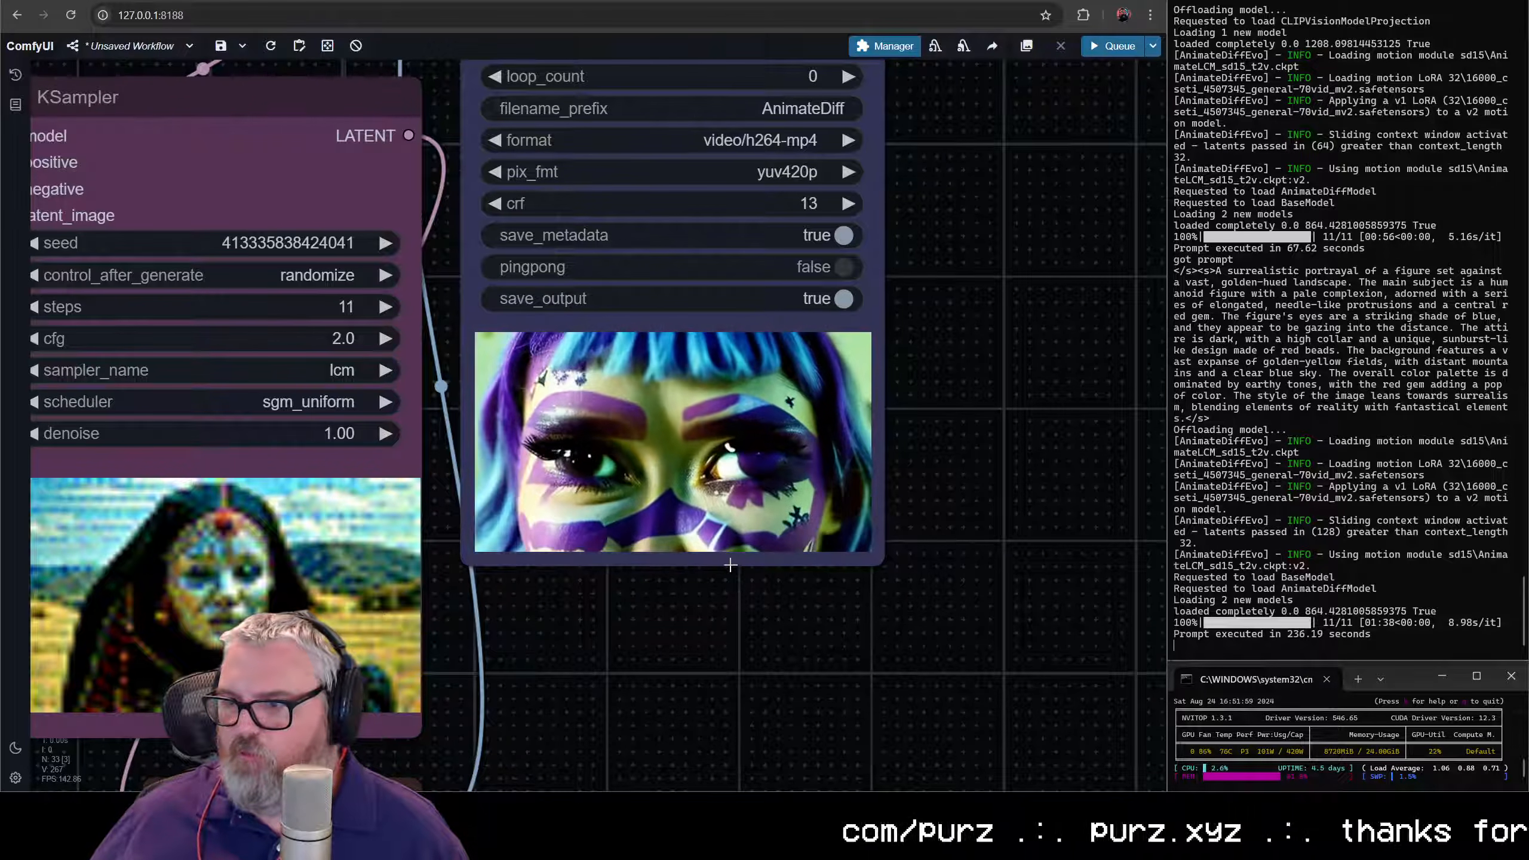
scroll(730, 565, "down", 5)
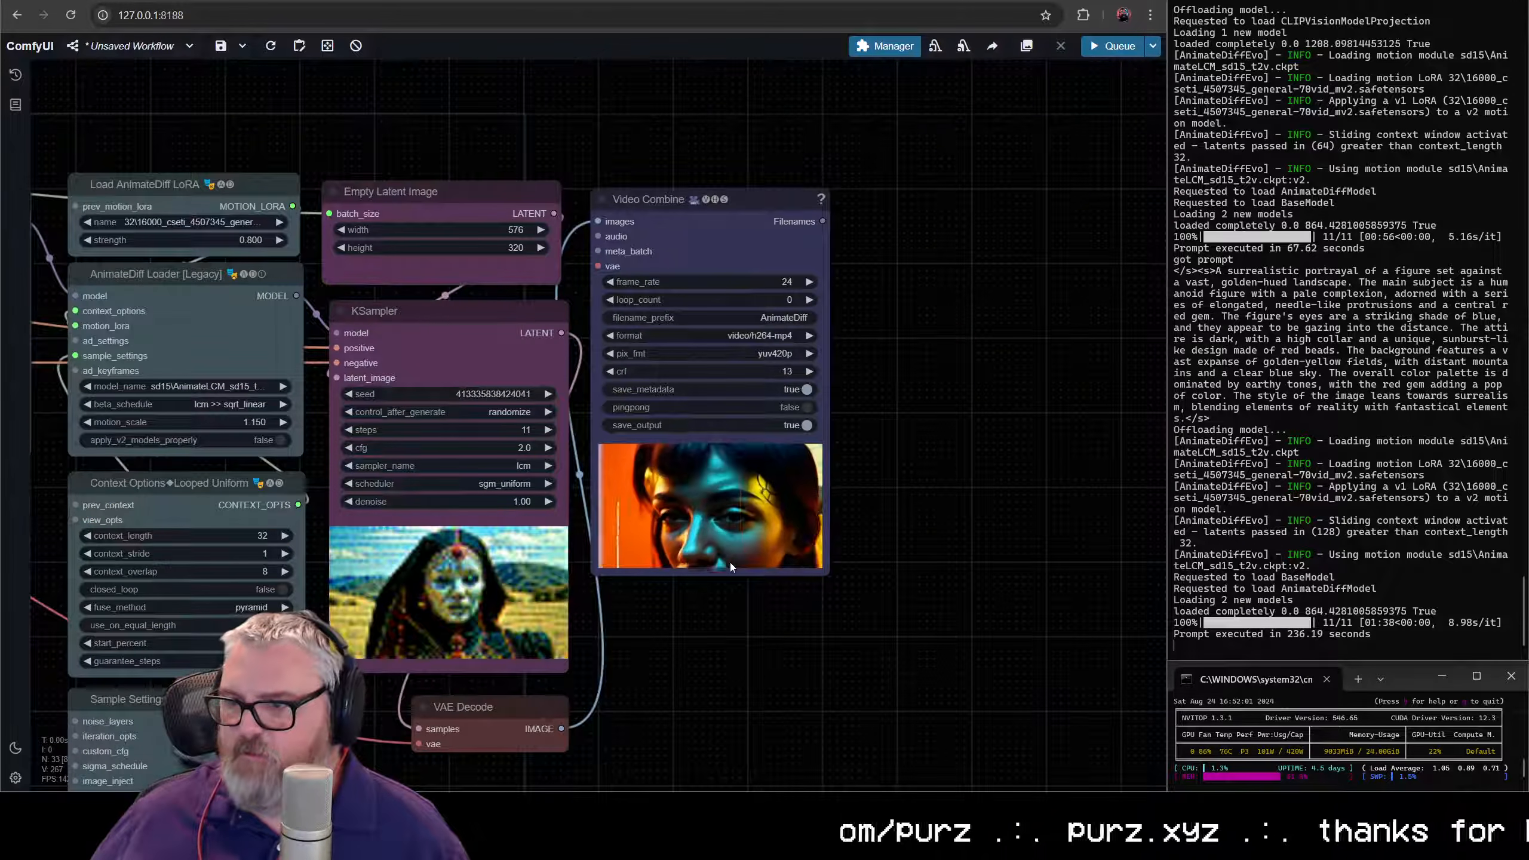
scroll(730, 562, "down", 4)
left_click_drag(730, 562, 787, 479)
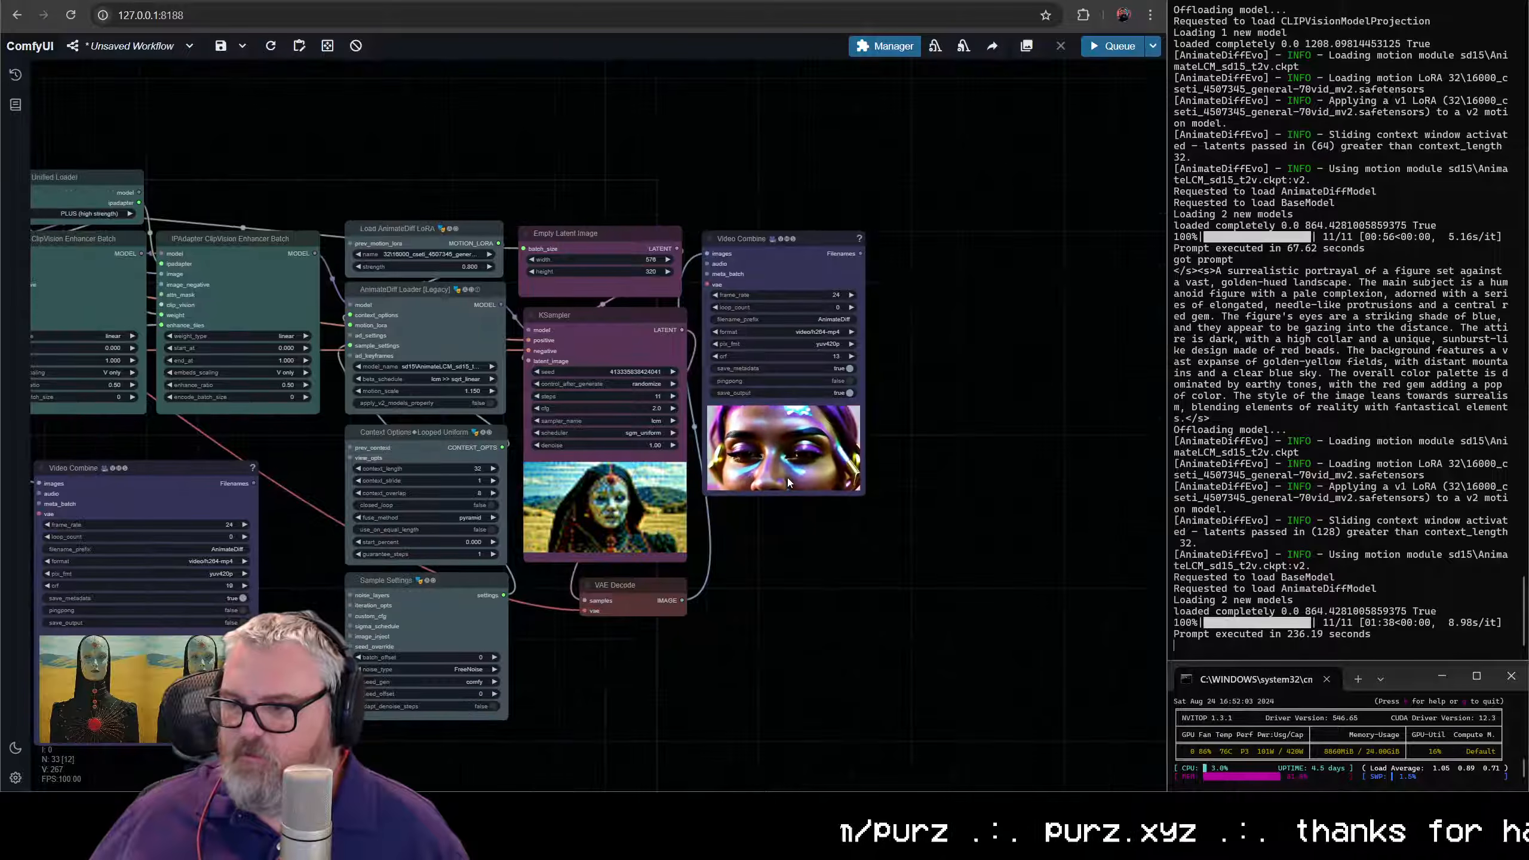
scroll(787, 478, "up", 4)
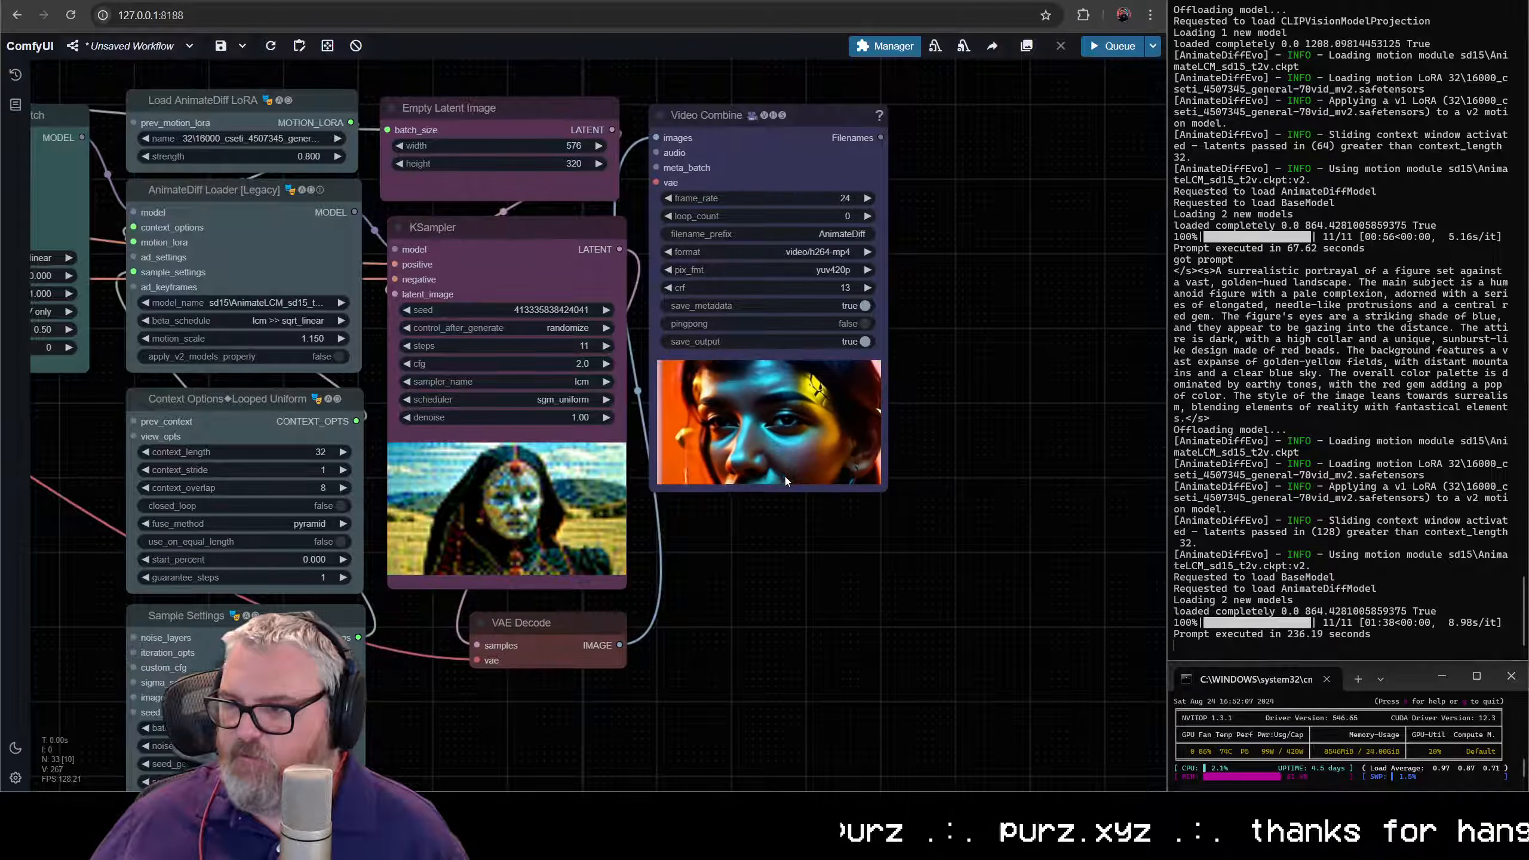
scroll(774, 509, "up", 3)
left_click_drag(769, 512, 755, 690)
scroll(788, 605, "up", 4)
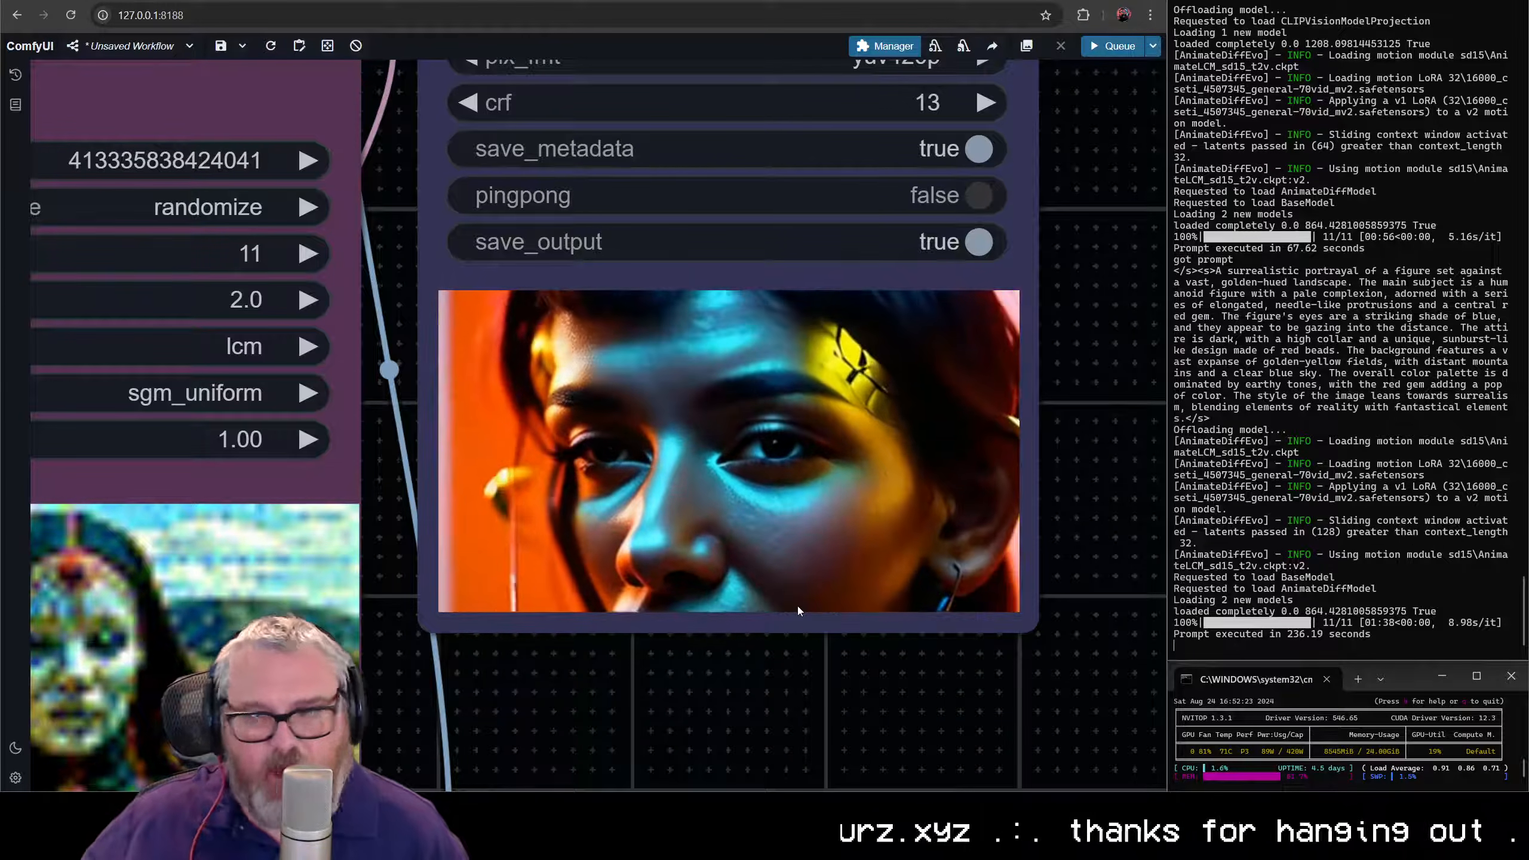
scroll(805, 555, "down", 12)
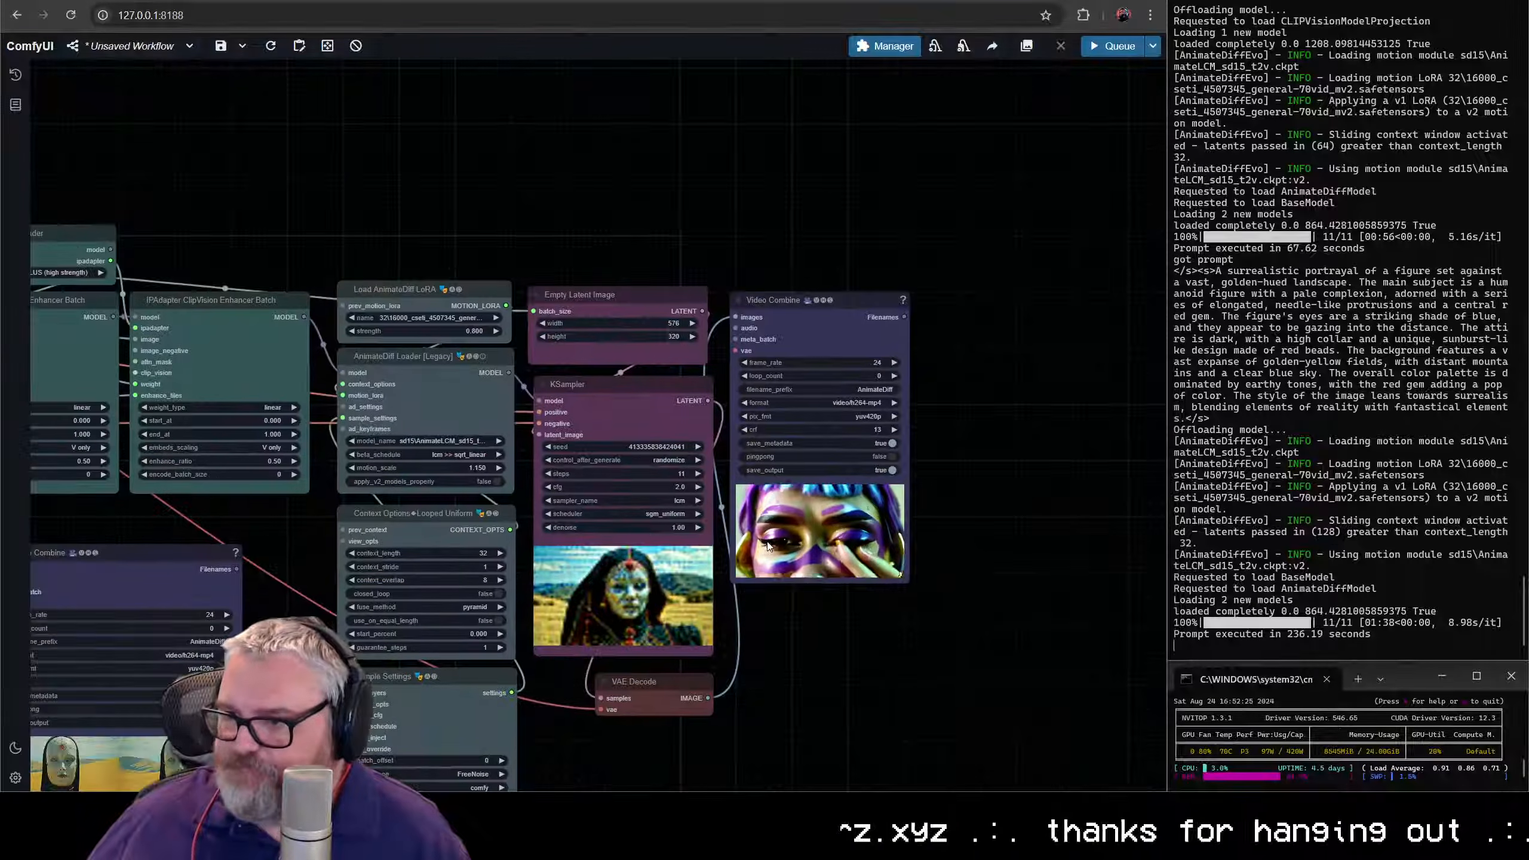
- Review the whole node layout, including the Florence2 captioning, prompt, Image Batch Multi and IPAdapter Weights nodes
scroll(767, 546, "down", 8)
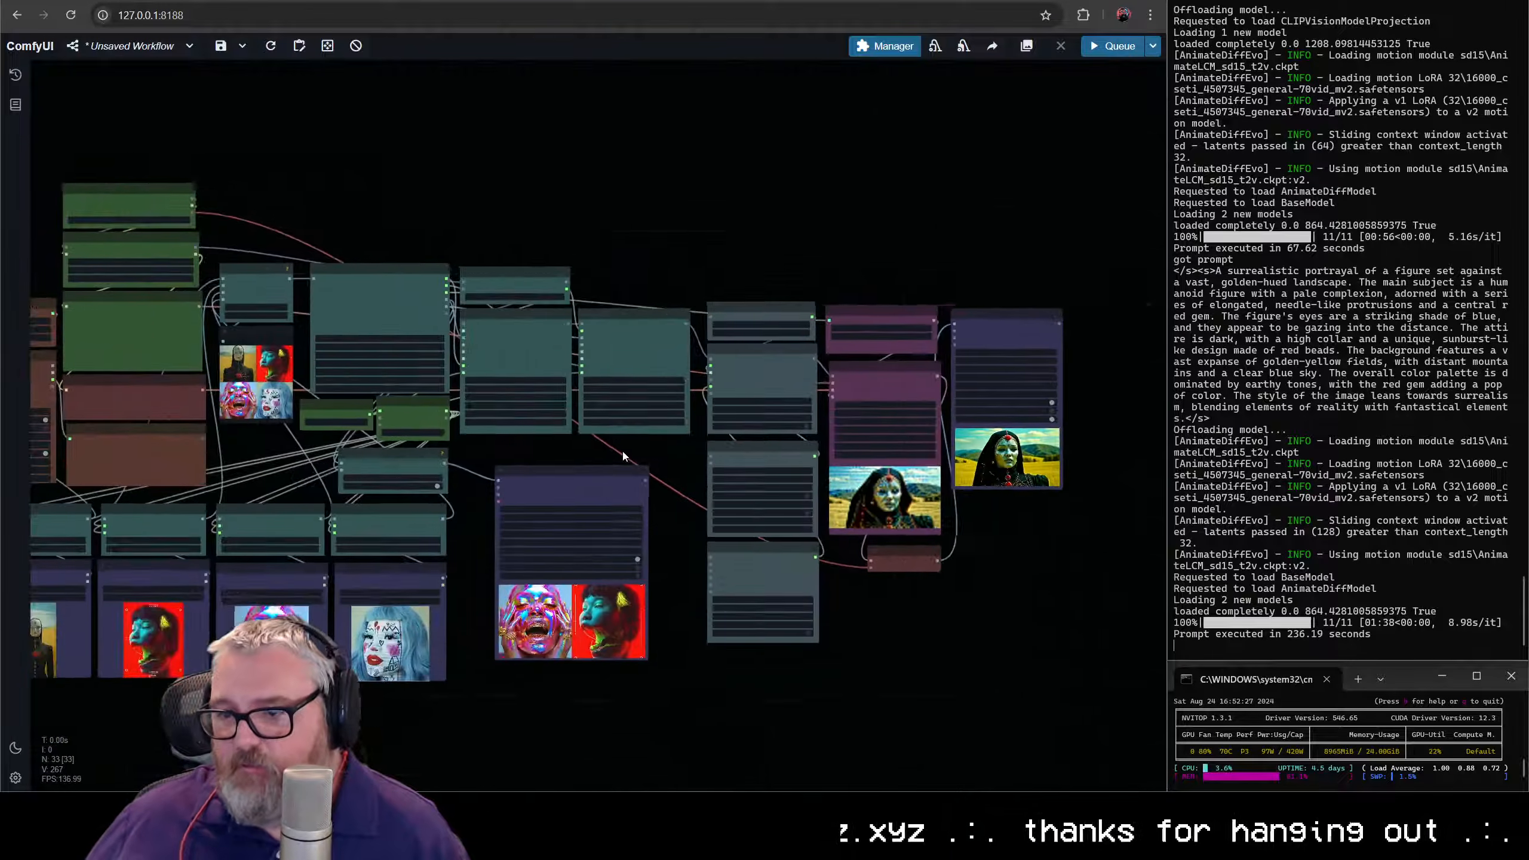
left_click_drag(623, 456, 774, 446)
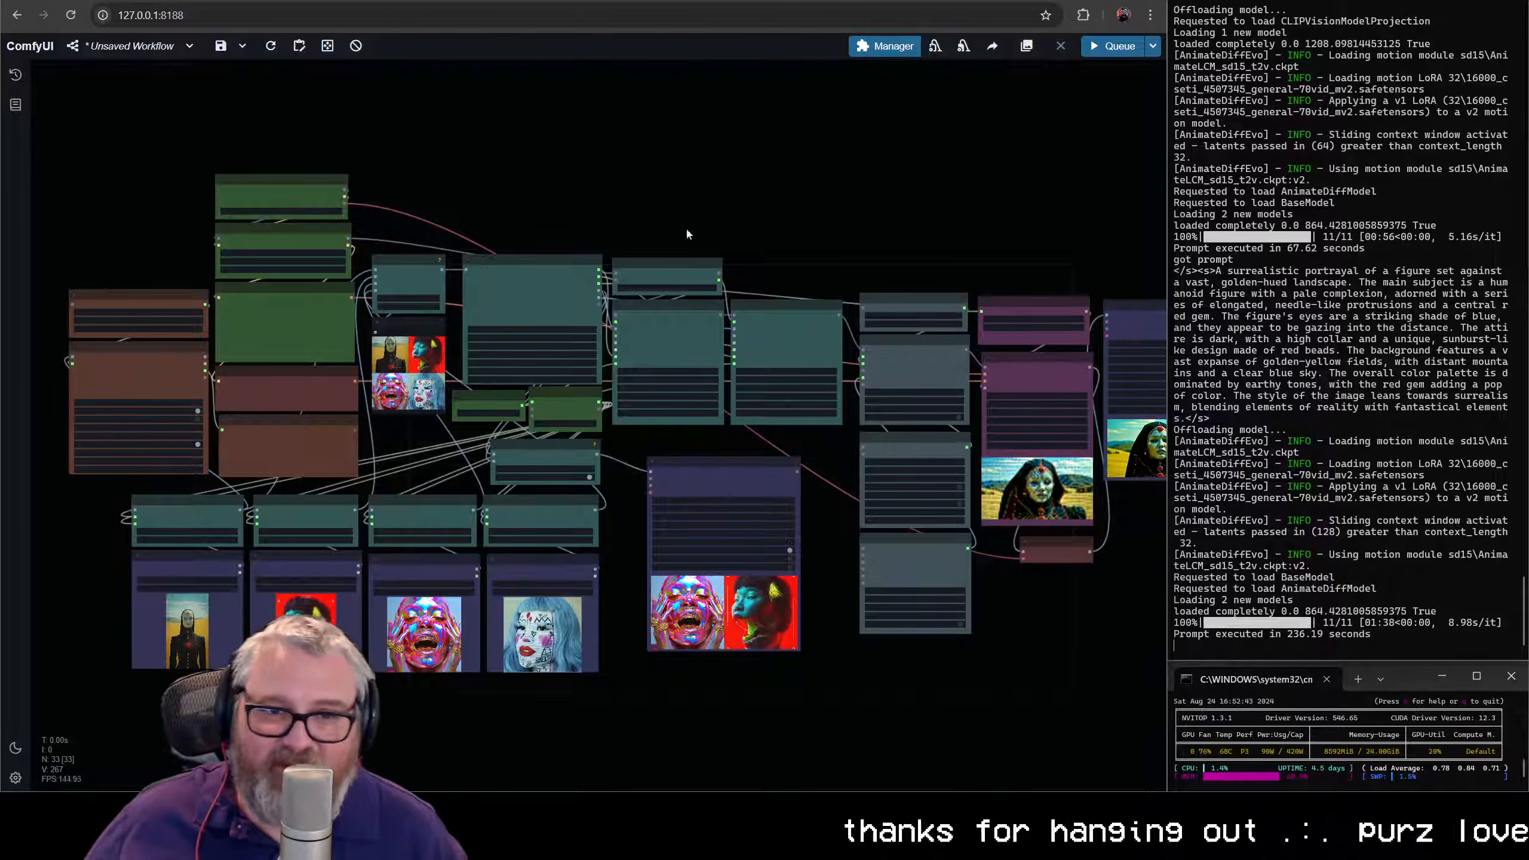
left_click_drag(701, 331, 640, 280)
scroll(670, 327, "down", 1)
scroll(640, 305, "up", 2)
scroll(718, 487, "up", 5)
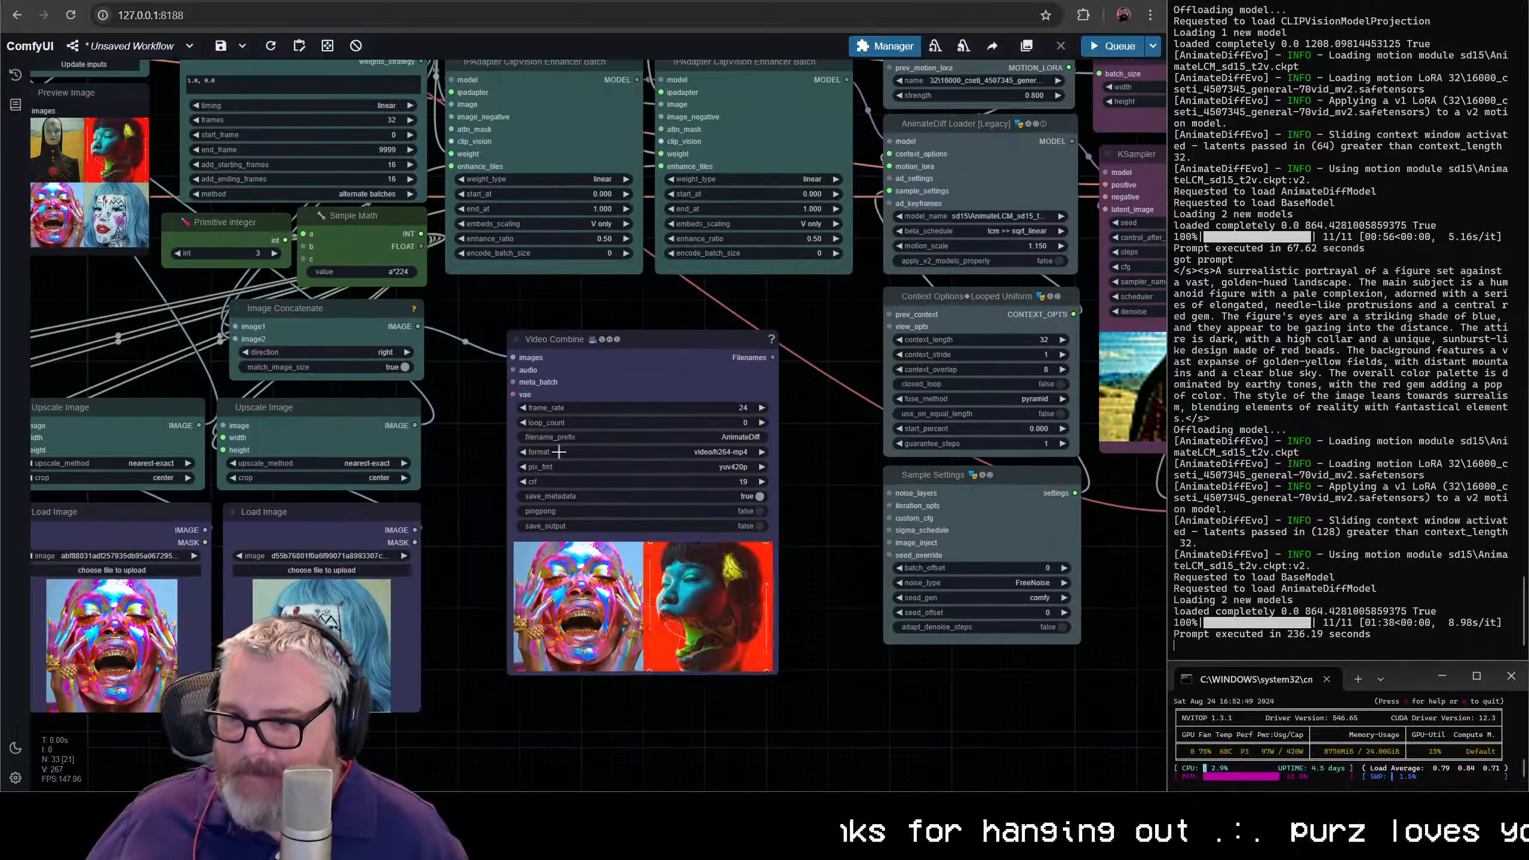
left_click_drag(505, 414, 779, 542)
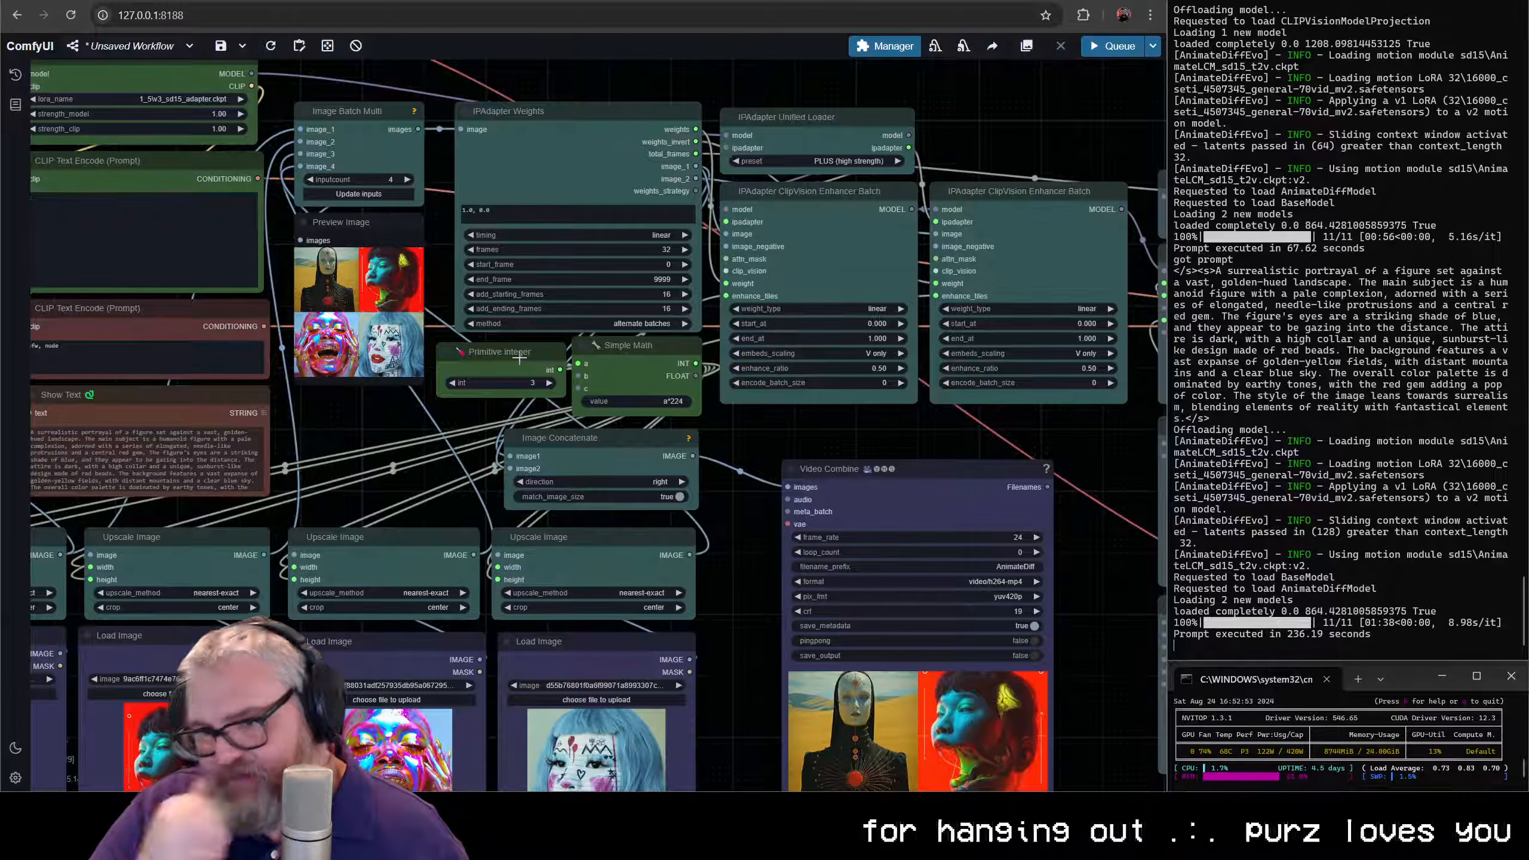
left_click_drag(314, 415, 664, 484)
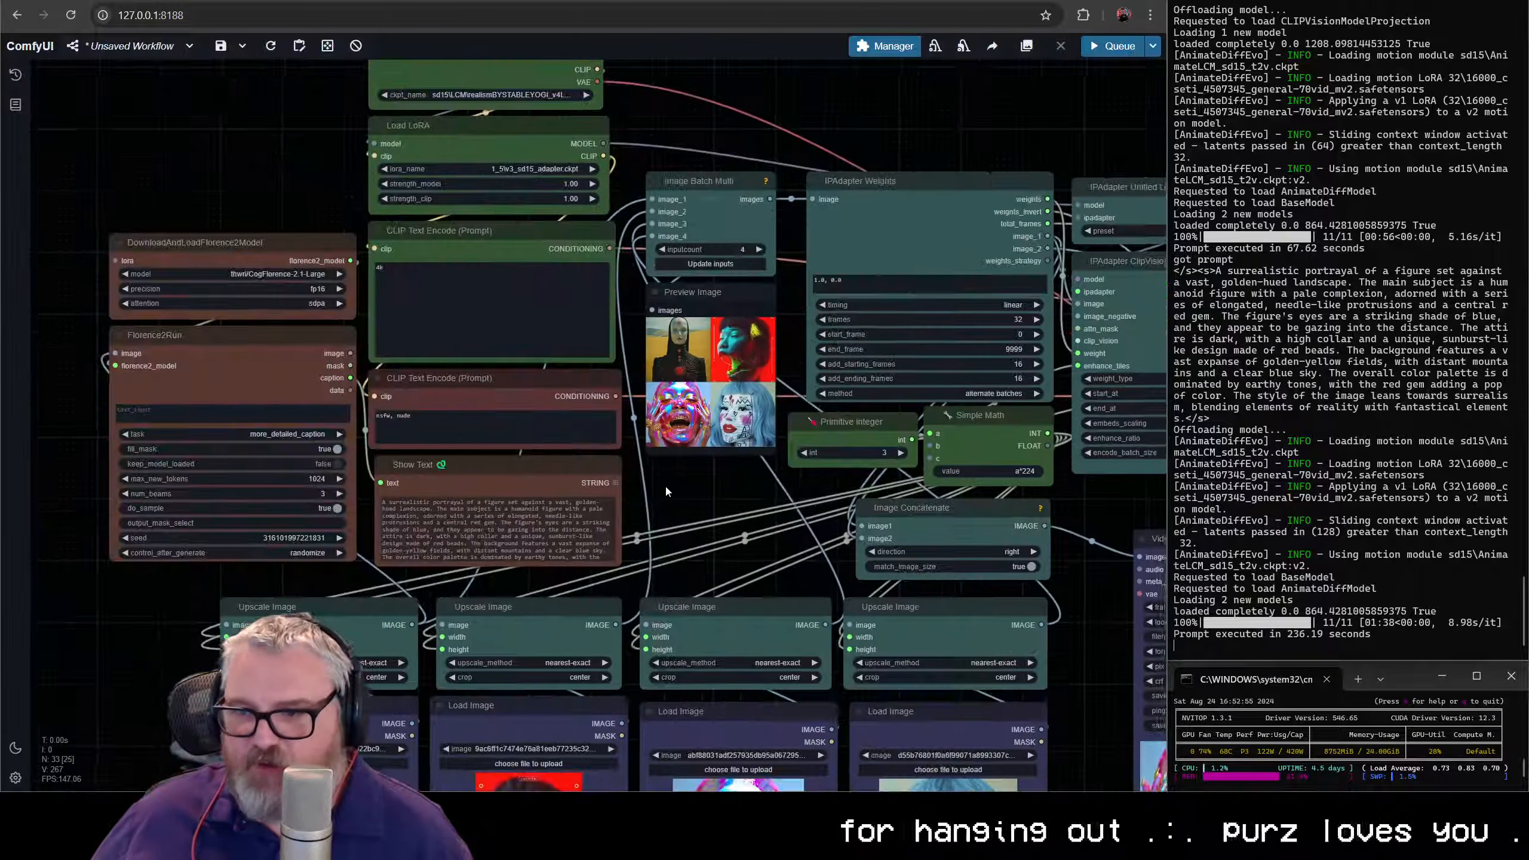
scroll(665, 486, "down", 4)
scroll(726, 516, "up", 5)
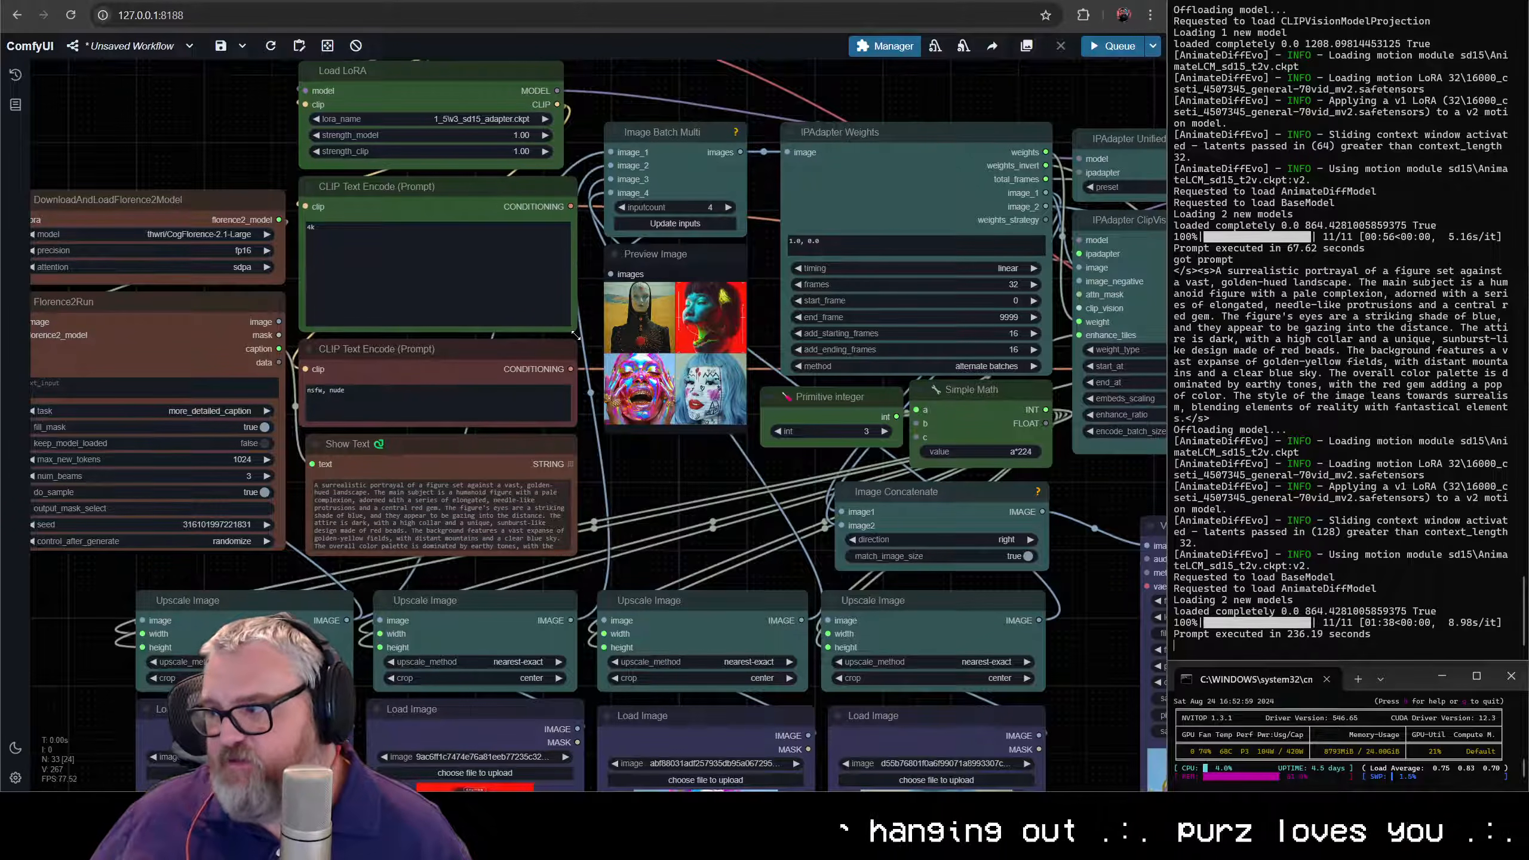
scroll(691, 569, "down", 2)
left_click_drag(679, 572, 654, 655)
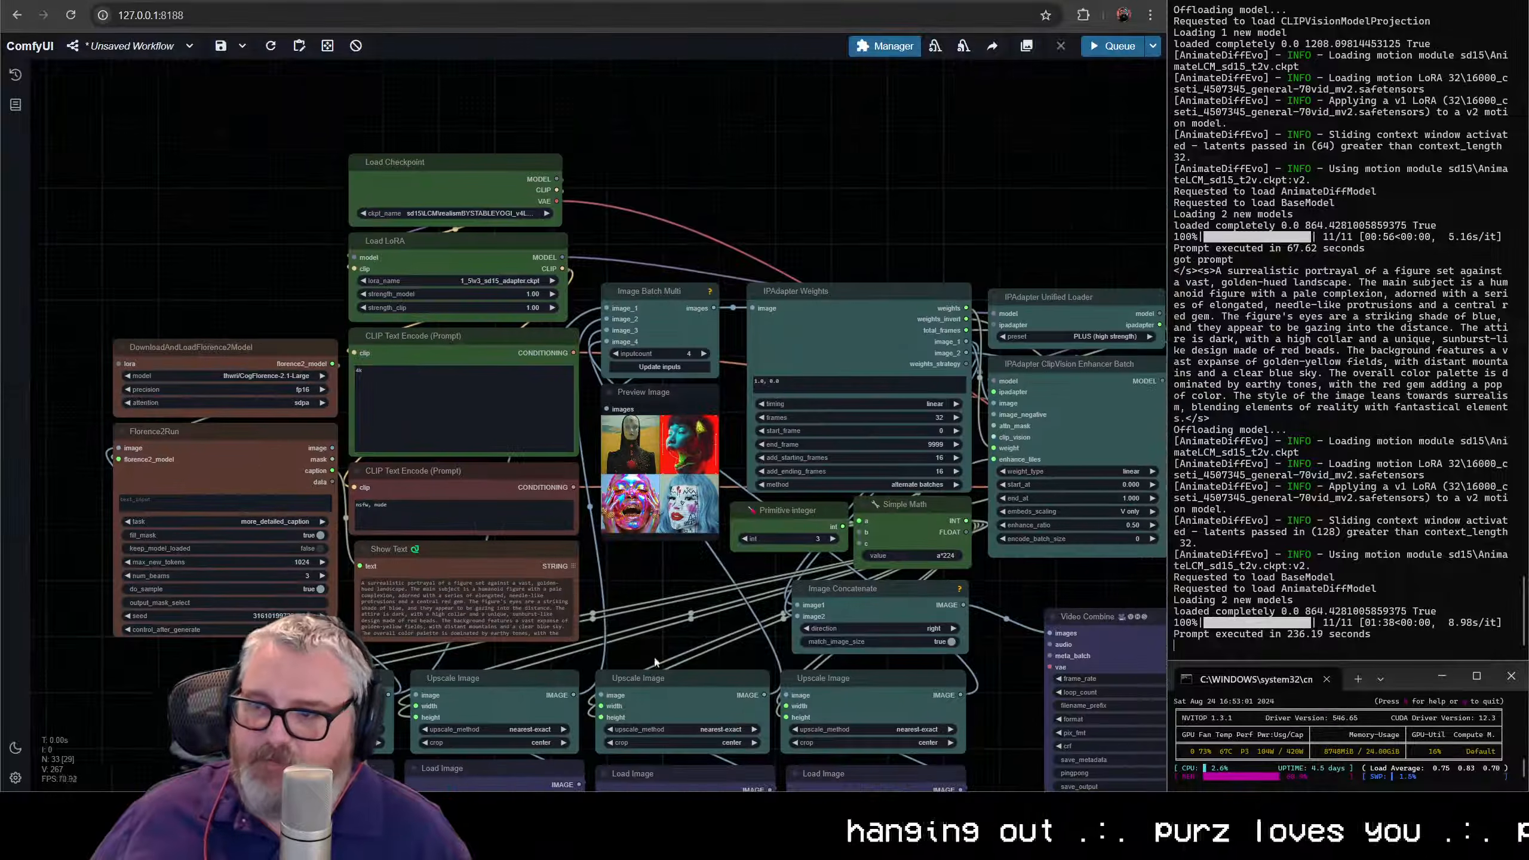
scroll(743, 383, "up", 7)
scroll(737, 385, "down", 5)
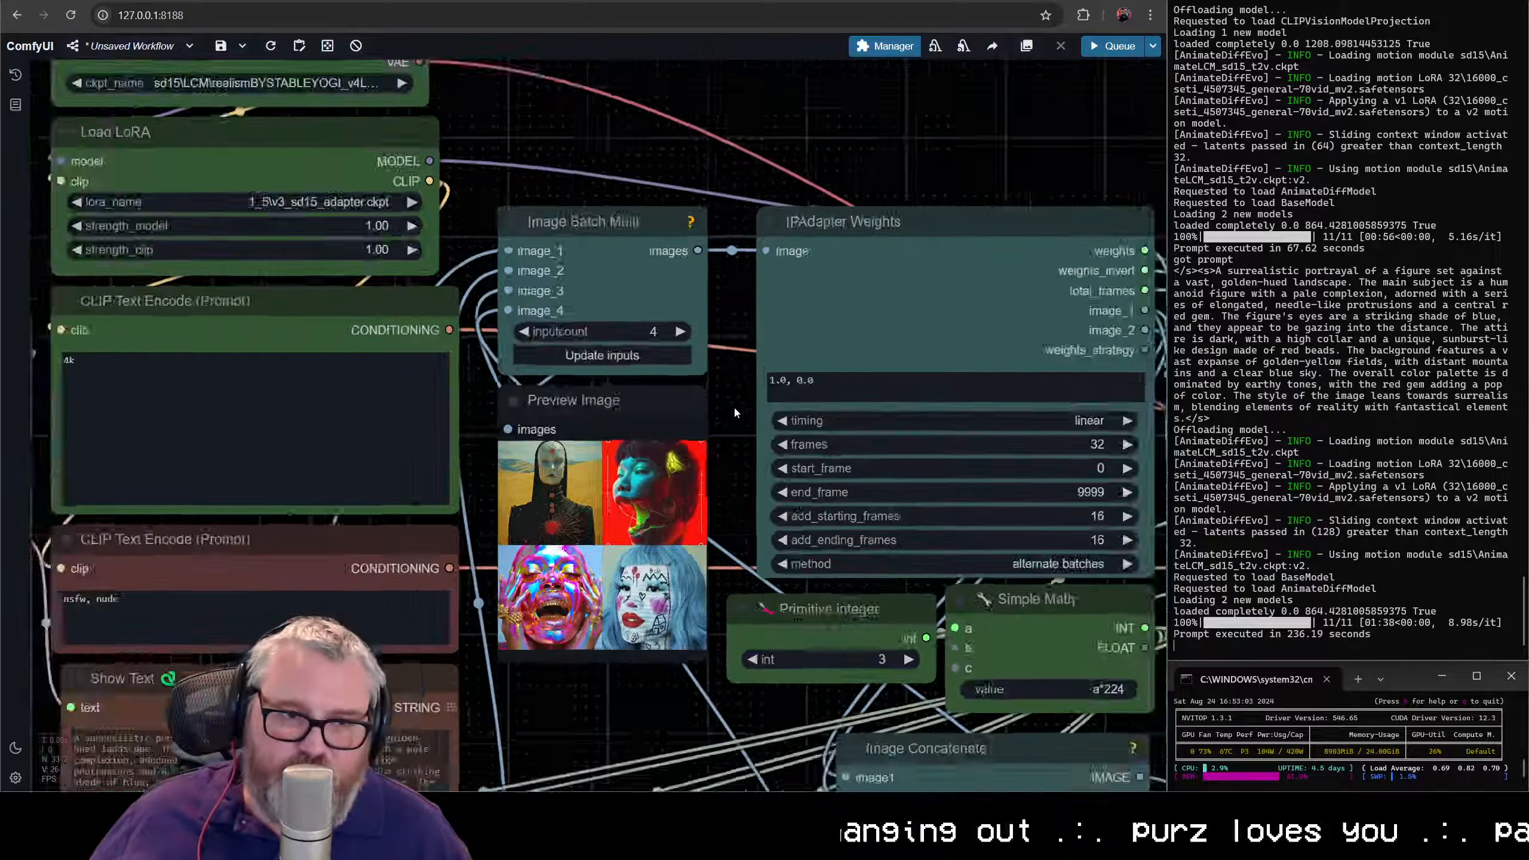
- Follow the workflow from IPAdapter Weights through both Enhancer Batch nodes to the output Video Combine preview
left_click_drag(709, 411, 492, 402)
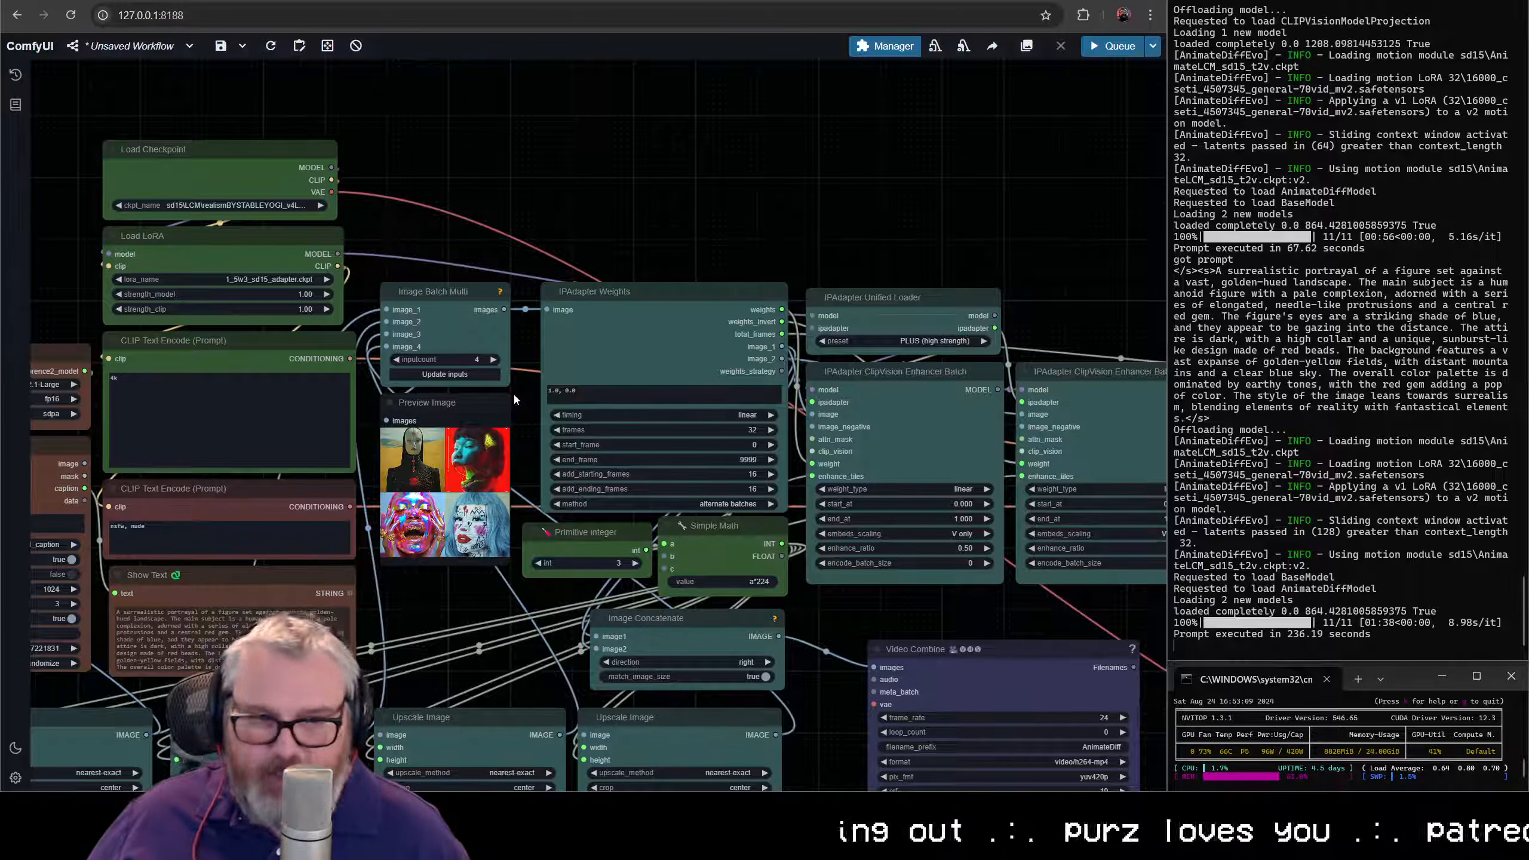
scroll(889, 588, "down", 5)
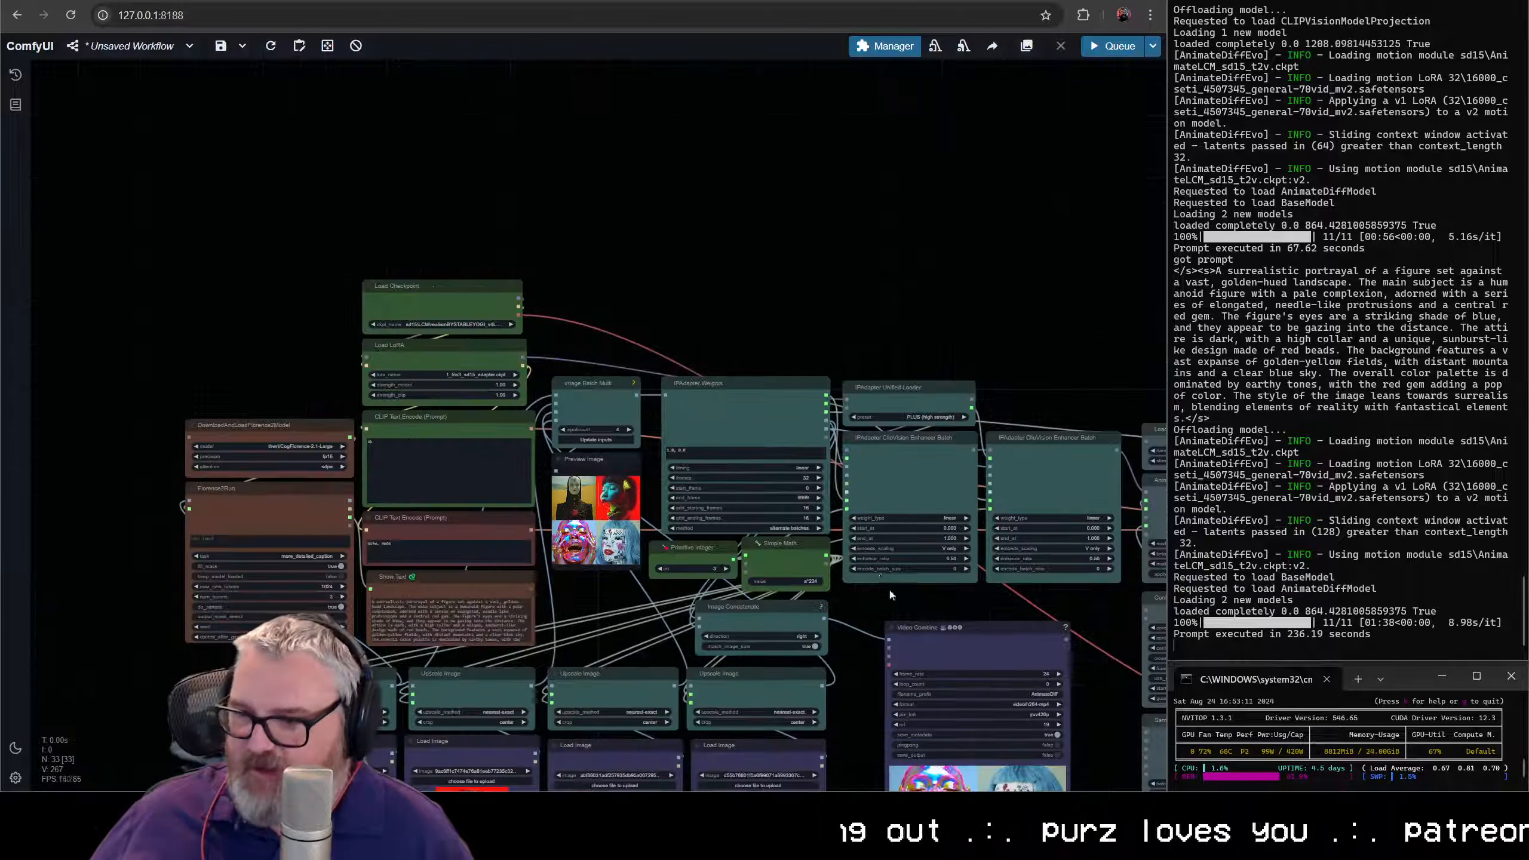
left_click_drag(889, 588, 783, 407)
scroll(804, 426, "up", 1)
left_click_drag(933, 396, 838, 420)
scroll(843, 422, "up", 3)
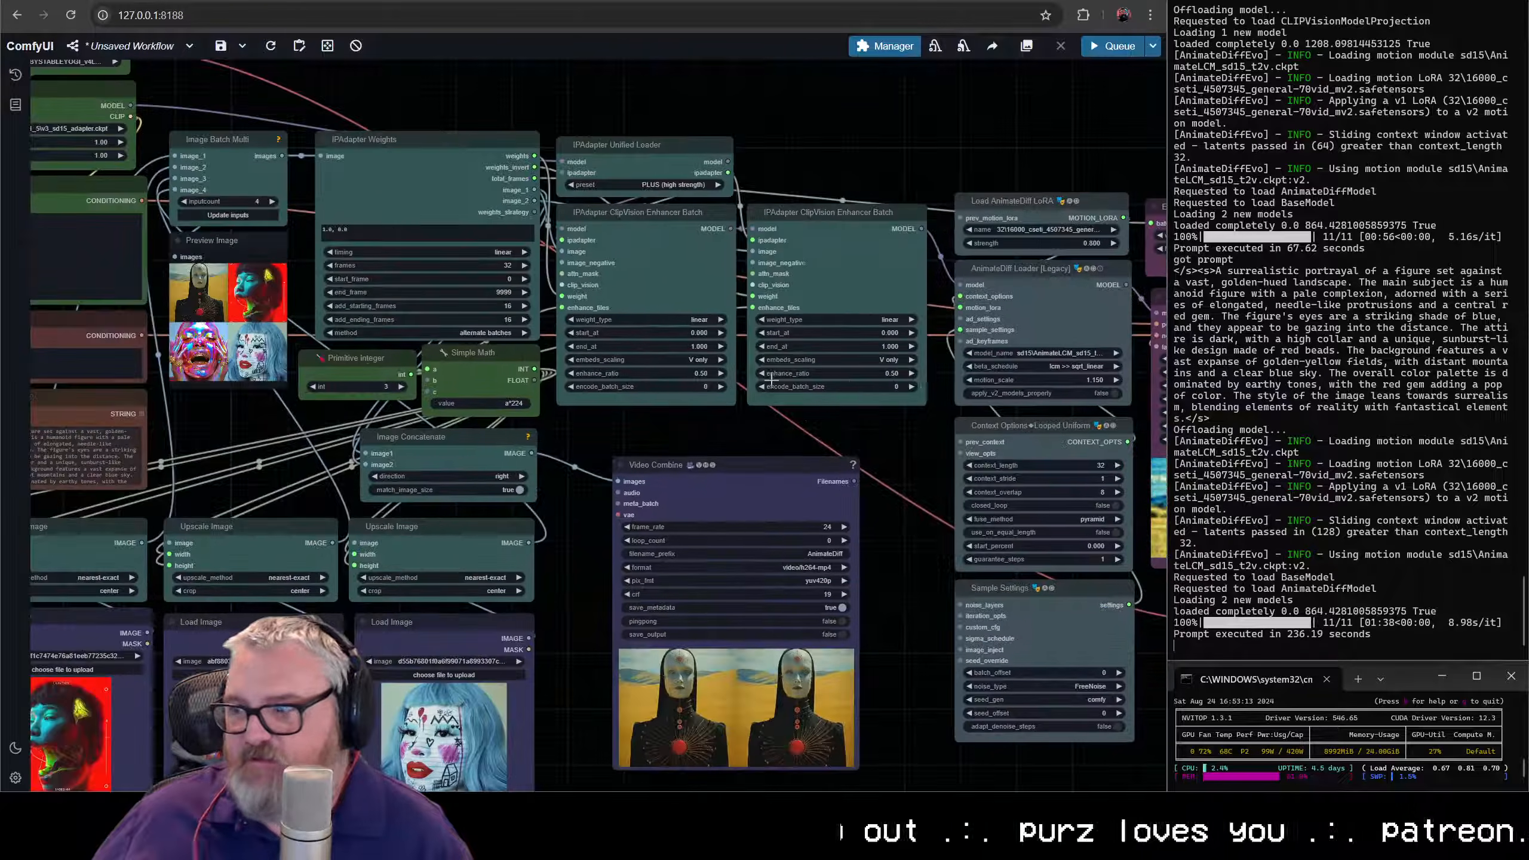
left_click_drag(953, 409, 229, 383)
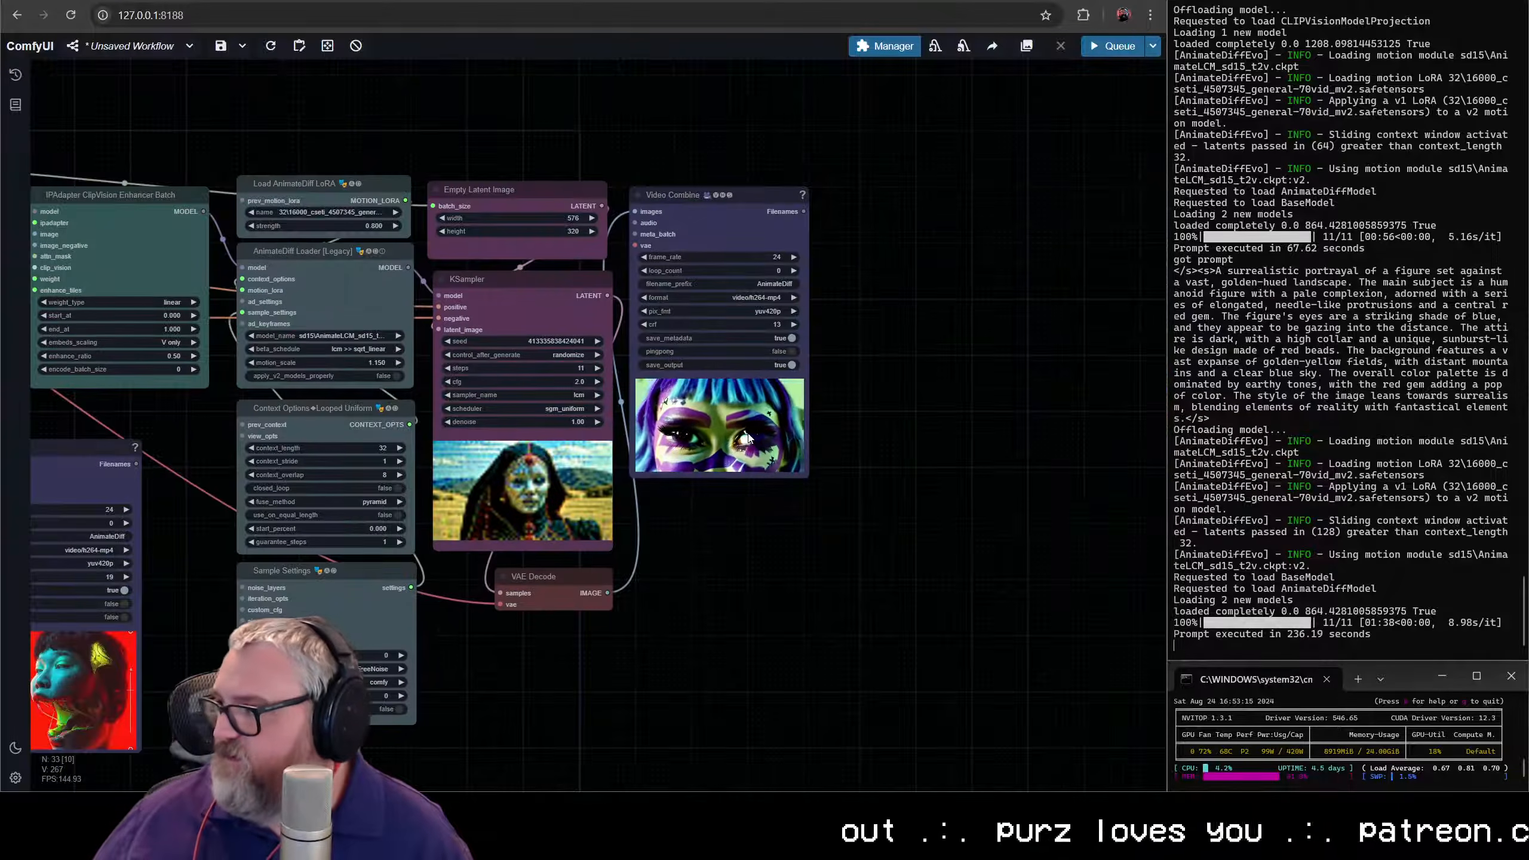